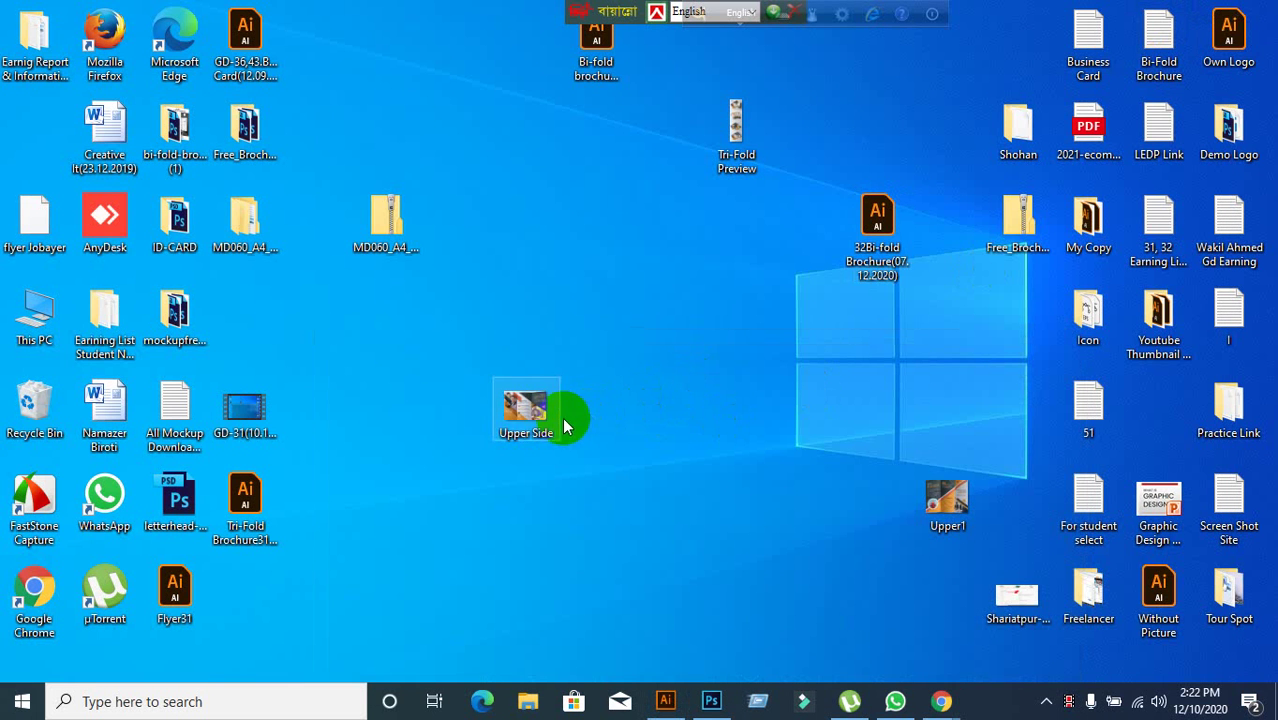
- Move the Upper Side image aside and duplicate the 32Bi-fold Brochure(07.12.2020) Illustrator file on the desktop
{"action": "left_click_drag", "start_coordinate": [545, 415], "coordinate": [404, 605]}
{"action": "left_click", "coordinate": [870, 252]}
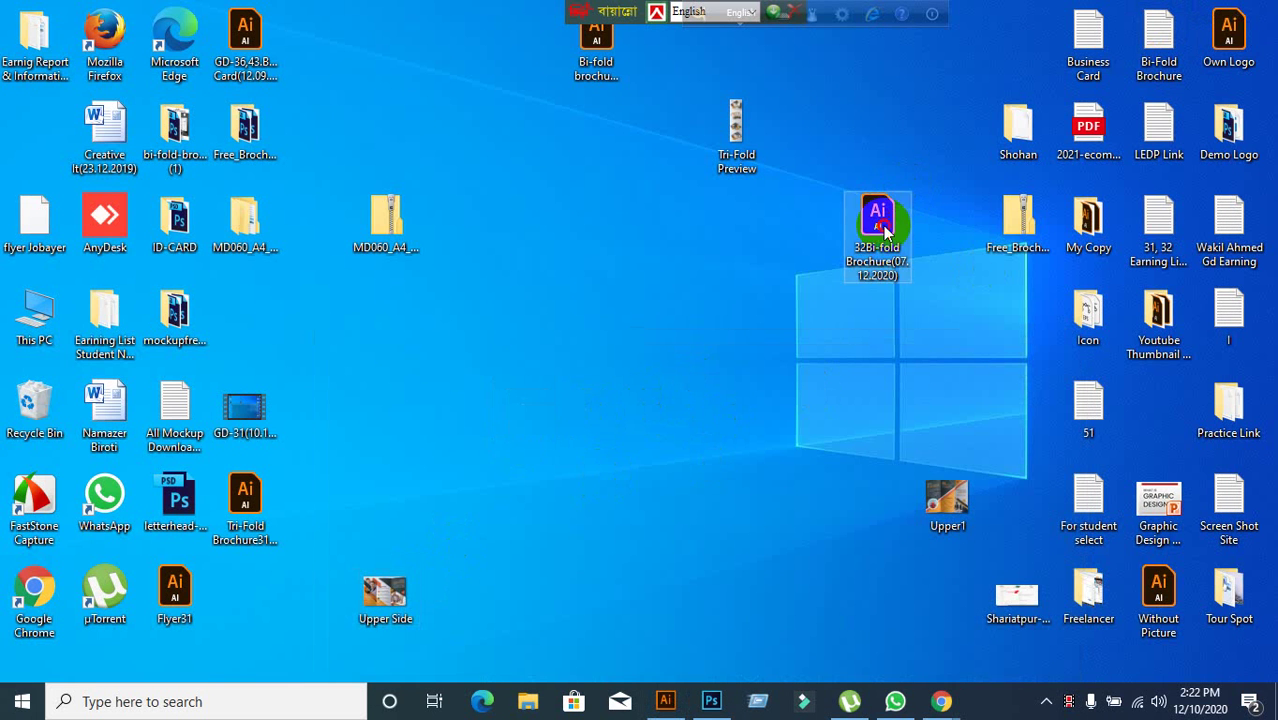
{"action": "right_click", "coordinate": [868, 246]}
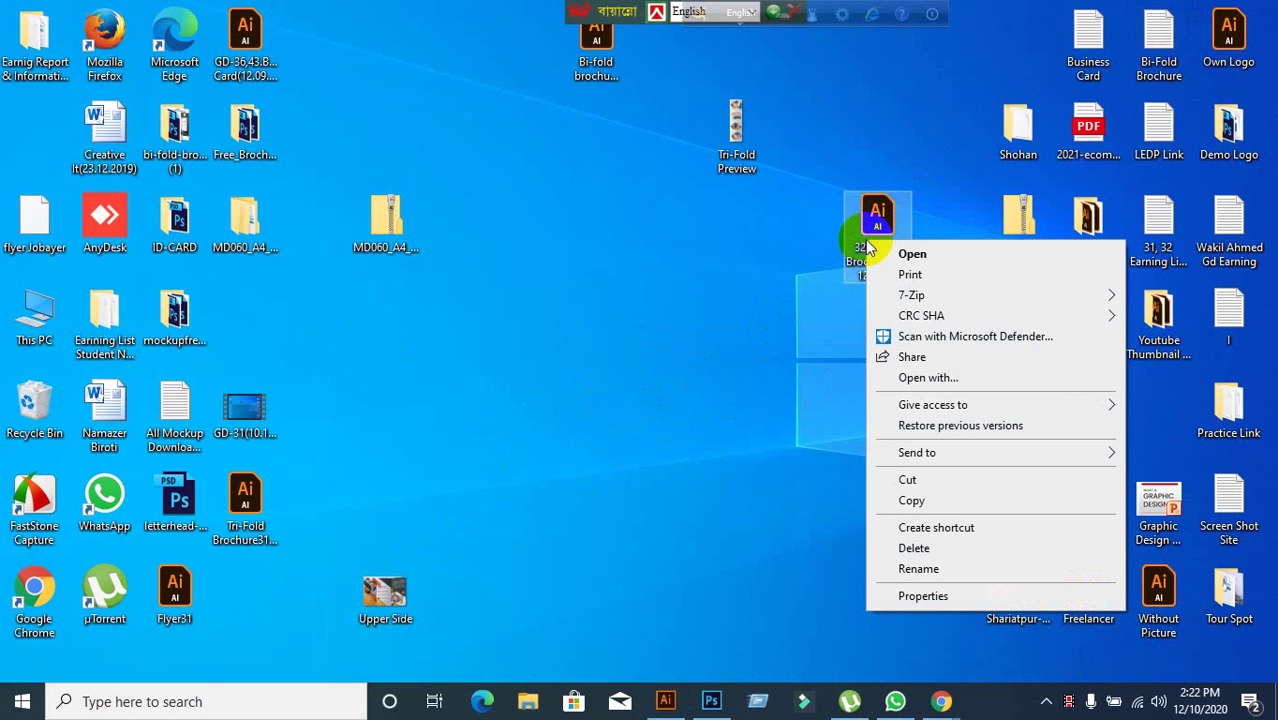
{"action": "left_click", "coordinate": [935, 502]}
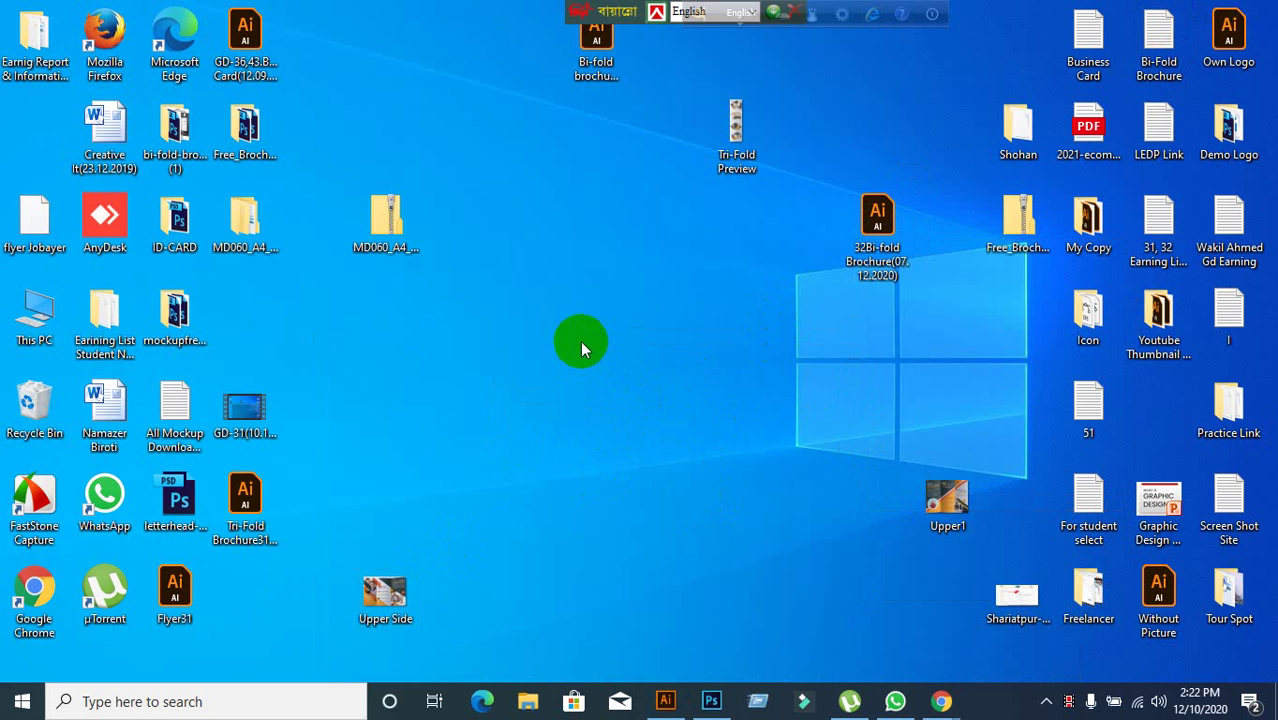
{"action": "right_click", "coordinate": [580, 348]}
{"action": "left_click", "coordinate": [624, 424]}
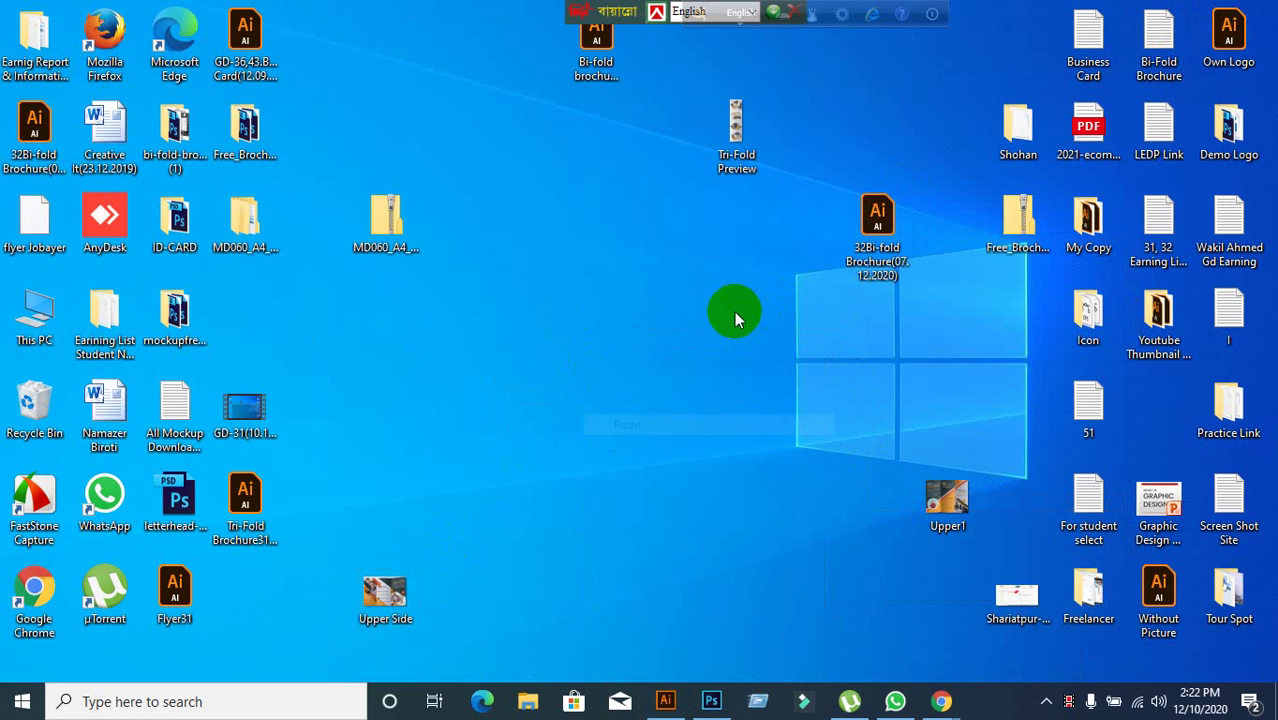
- Move the original brochure file beside the Shohan folder and its copy to the empty middle area of the desktop
{"action": "left_click_drag", "start_coordinate": [882, 205], "coordinate": [937, 103]}
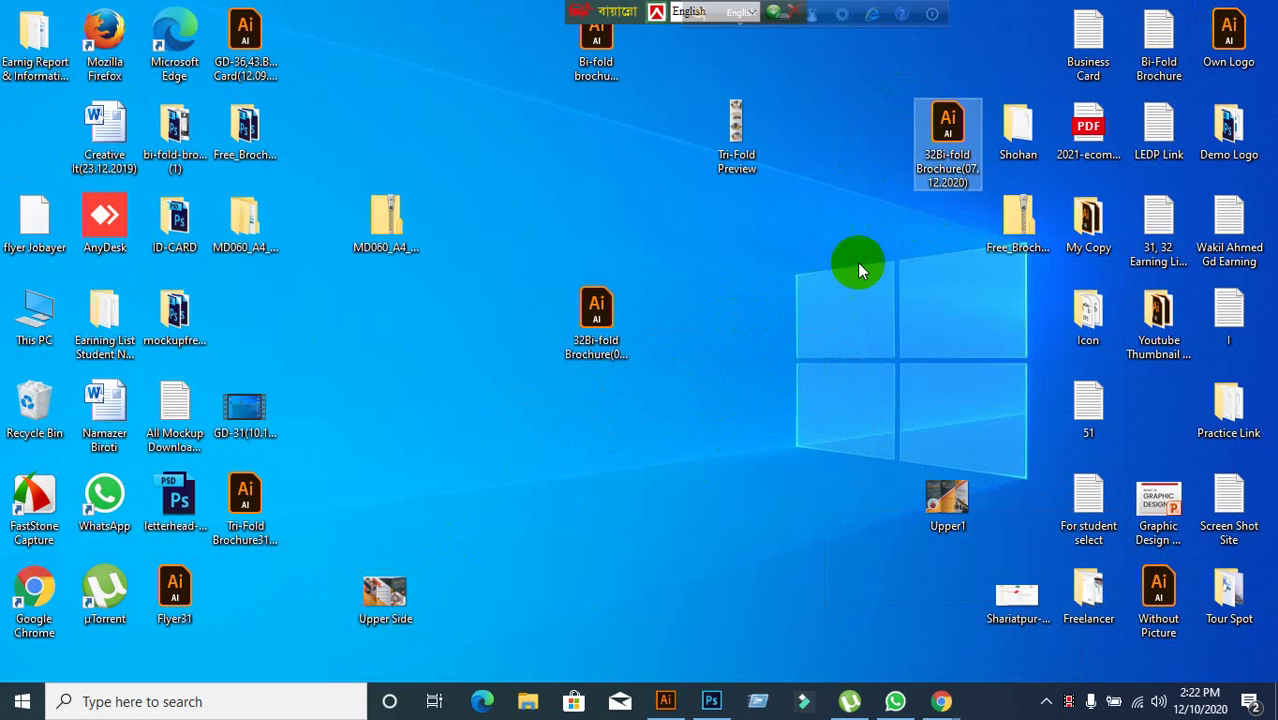
{"action": "left_click_drag", "start_coordinate": [570, 253], "coordinate": [622, 392]}
{"action": "left_click", "coordinate": [622, 392]}
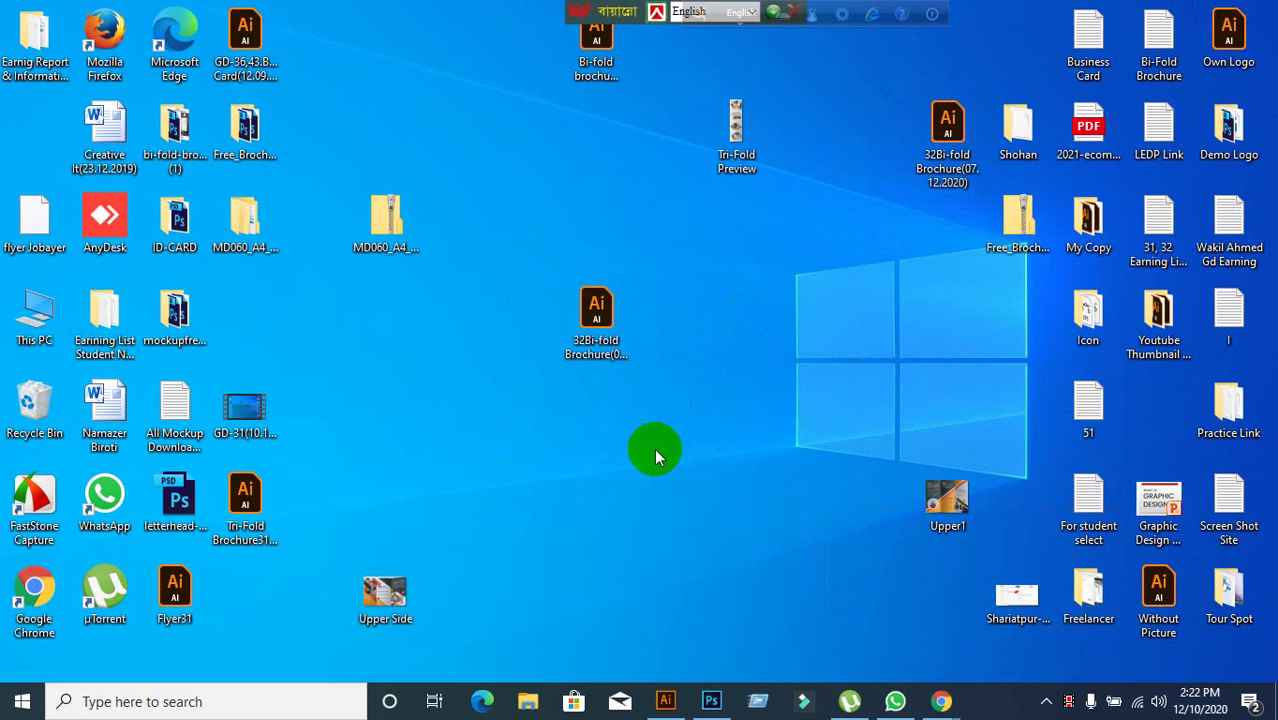
- Open the file 32Bi-fold Brochure(07.12.2020) - Copy in Illustrator with both brochure spreads in view
{"action": "left_click", "coordinate": [600, 365]}
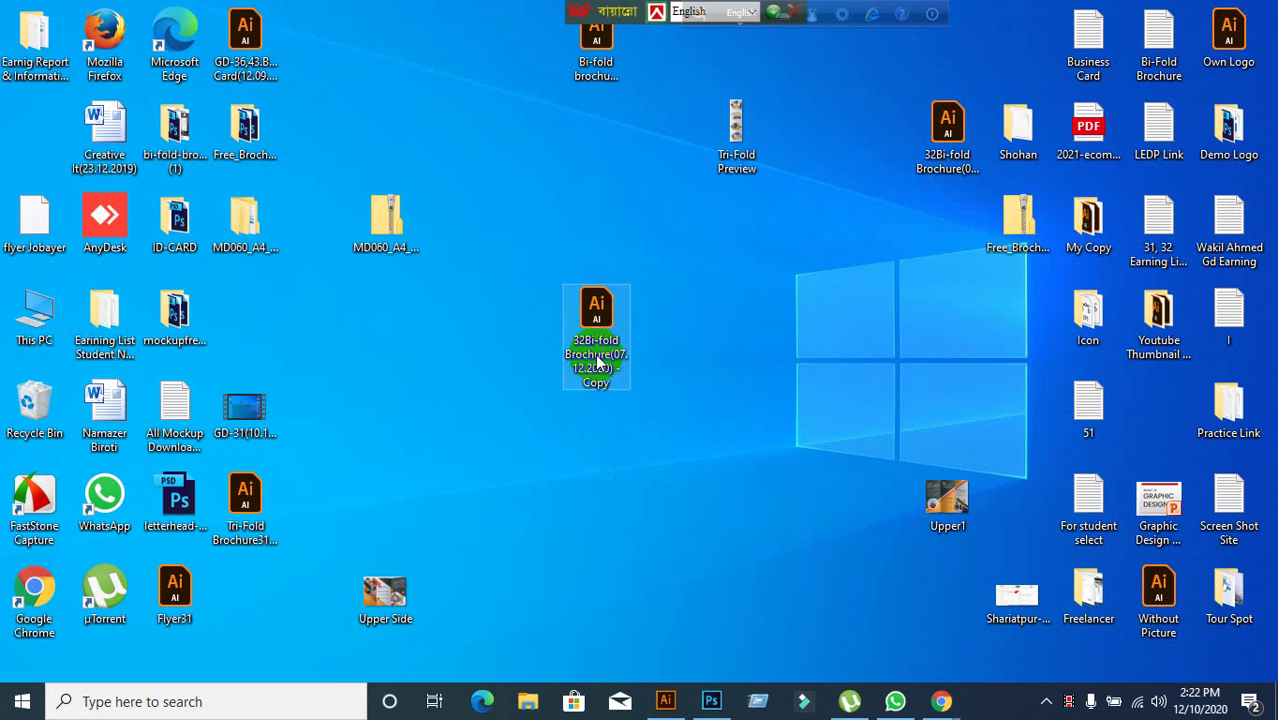
{"action": "left_click_drag", "start_coordinate": [596, 331], "coordinate": [548, 11]}
{"action": "left_click", "coordinate": [676, 443]}
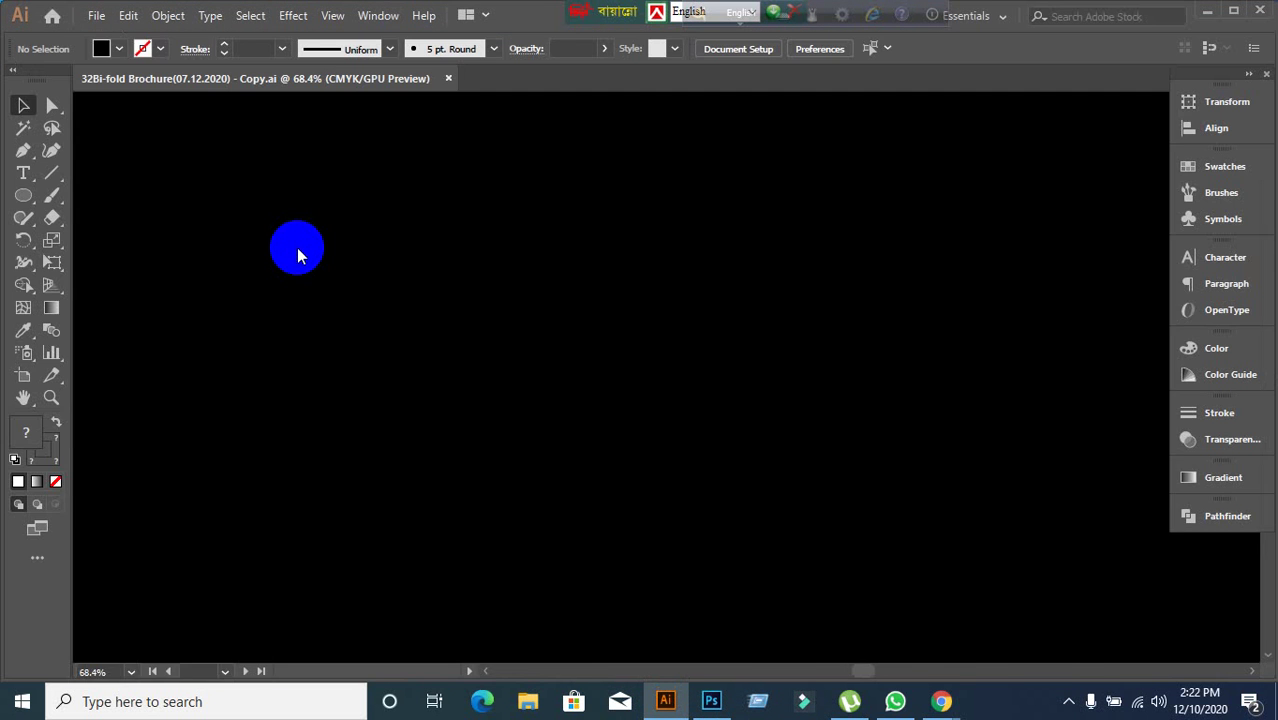
{"action": "scroll", "coordinate": [300, 255], "scroll_direction": "down", "scroll_amount": 4}
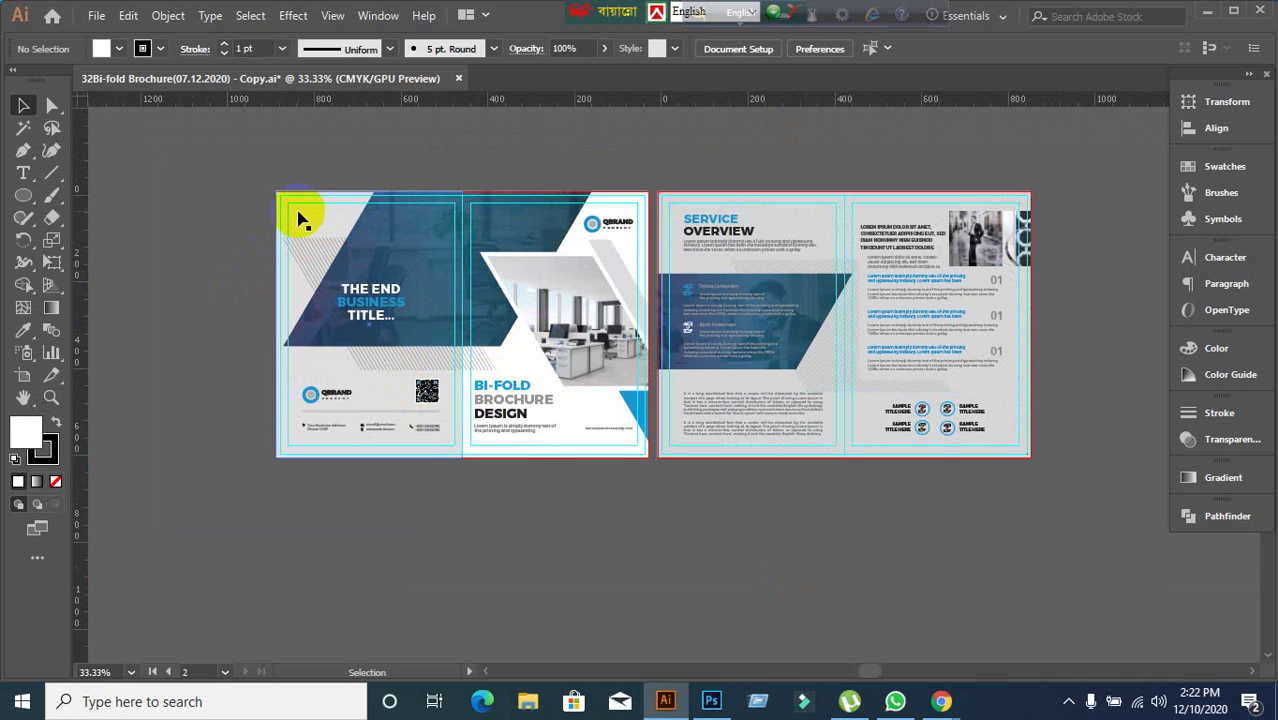
{"action": "left_click_drag", "start_coordinate": [323, 295], "coordinate": [392, 405]}
{"action": "left_click_drag", "start_coordinate": [331, 243], "coordinate": [215, 170]}
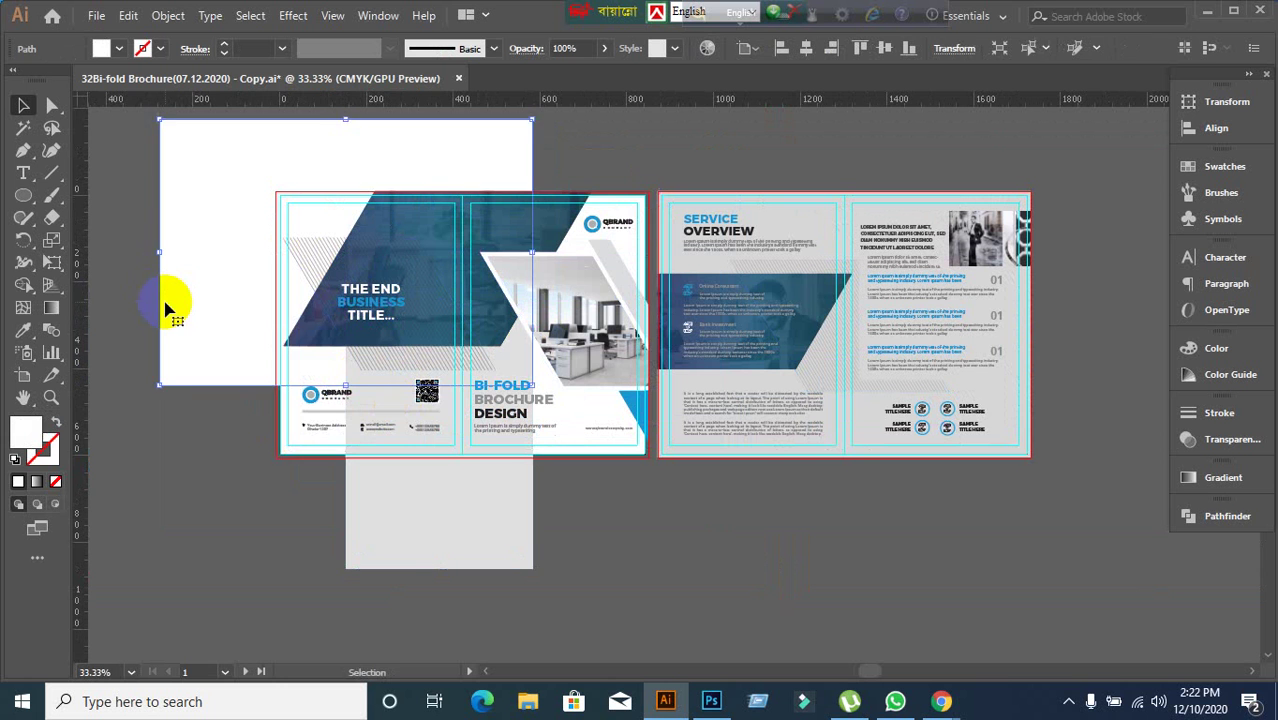
{"action": "key", "text": "ctrl+z"}
{"action": "key", "text": "ctrl+z"}
{"action": "left_click", "coordinate": [174, 394]}
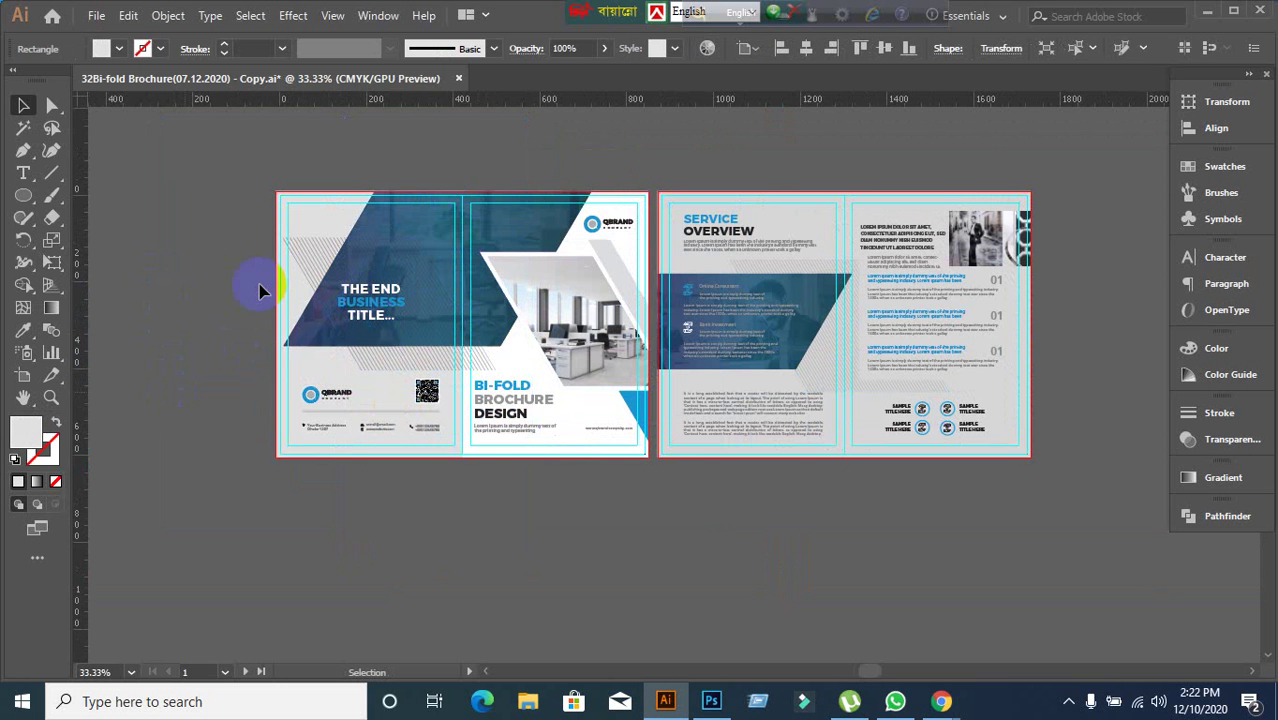
- Group all artwork of the outer cover spread into one object
{"action": "scroll", "coordinate": [262, 286], "scroll_direction": "up", "scroll_amount": 1}
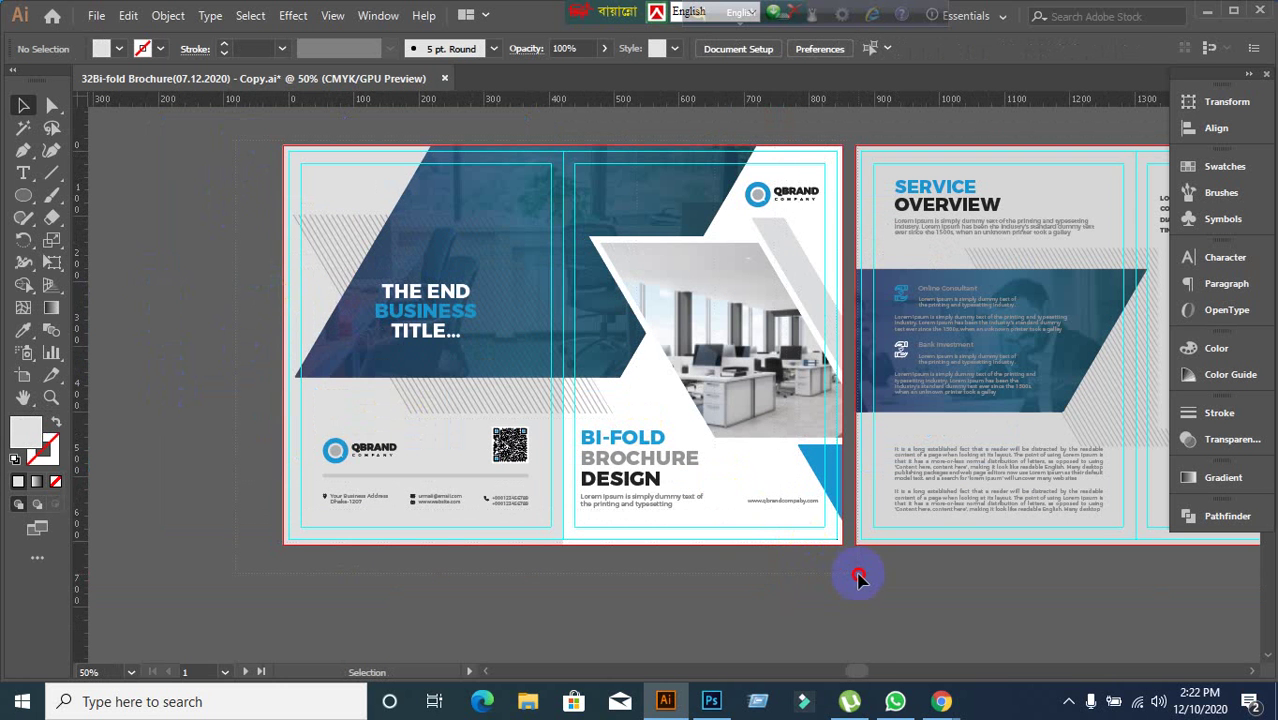
{"action": "left_click_drag", "start_coordinate": [846, 578], "coordinate": [847, 579]}
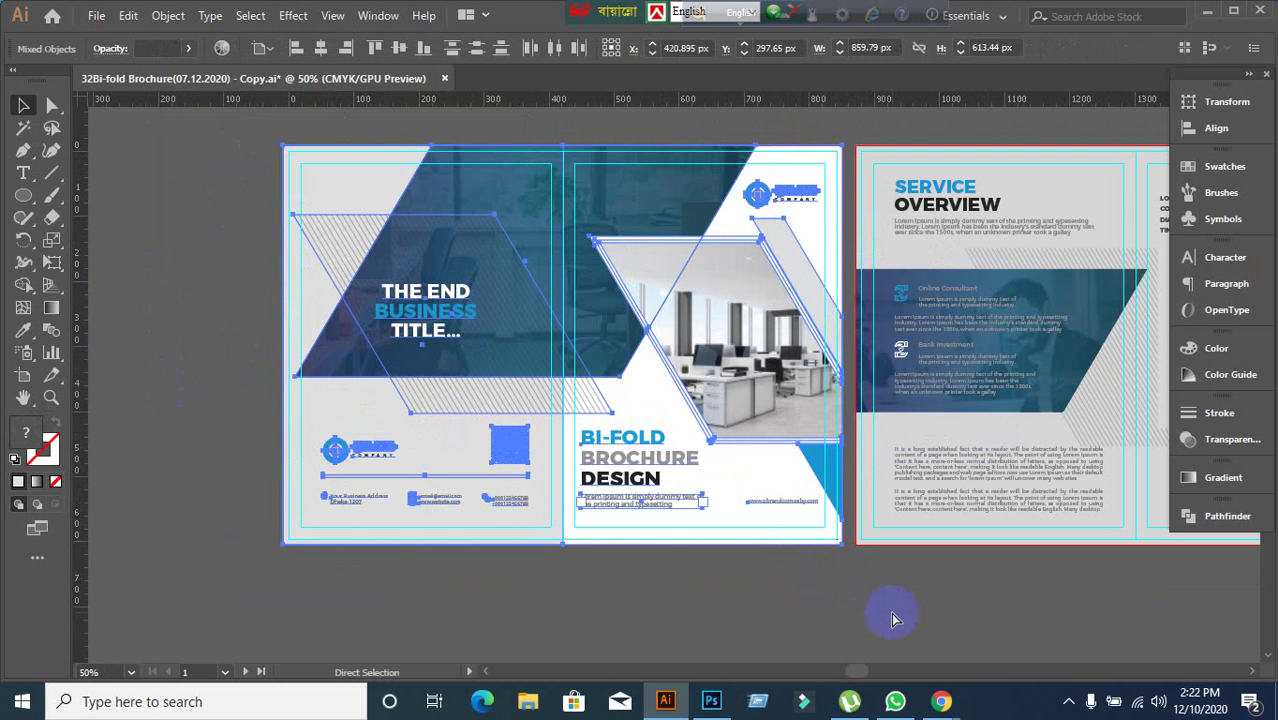
{"action": "key", "text": "ctrl+g"}
{"action": "left_click", "coordinate": [826, 622]}
{"action": "scroll", "coordinate": [702, 434], "scroll_direction": "down", "scroll_amount": 1}
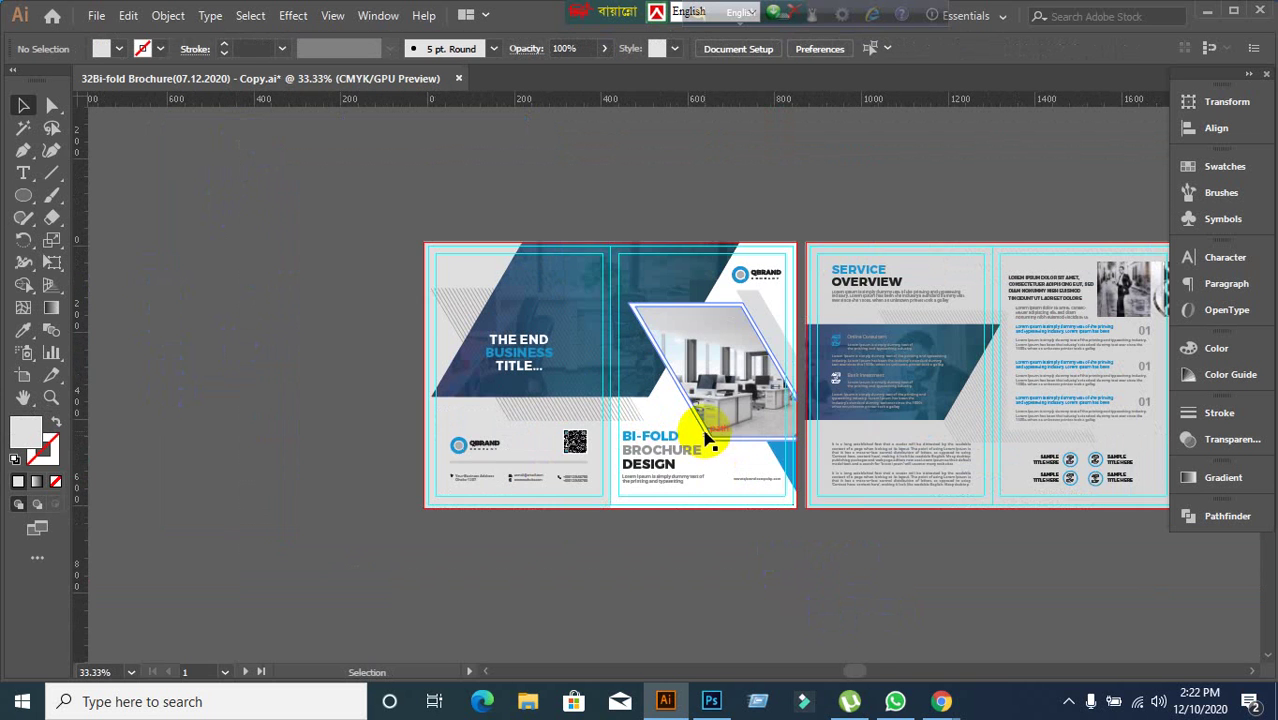
- Check that the cover spread's artwork selects as a single group, leaving it deselected
{"action": "left_click_drag", "start_coordinate": [705, 434], "coordinate": [562, 388]}
{"action": "scroll", "coordinate": [562, 388], "scroll_direction": "up", "scroll_amount": 1}
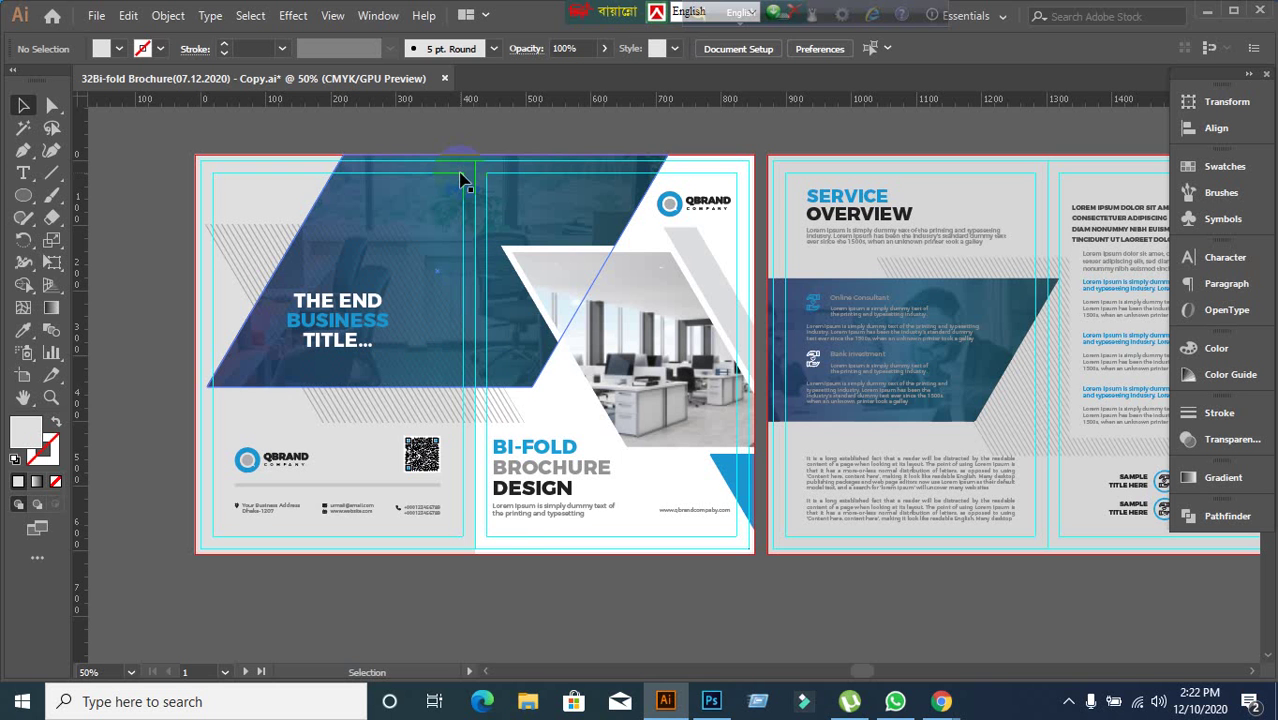
{"action": "left_click", "coordinate": [499, 542]}
{"action": "left_click", "coordinate": [507, 593]}
{"action": "left_click", "coordinate": [559, 279]}
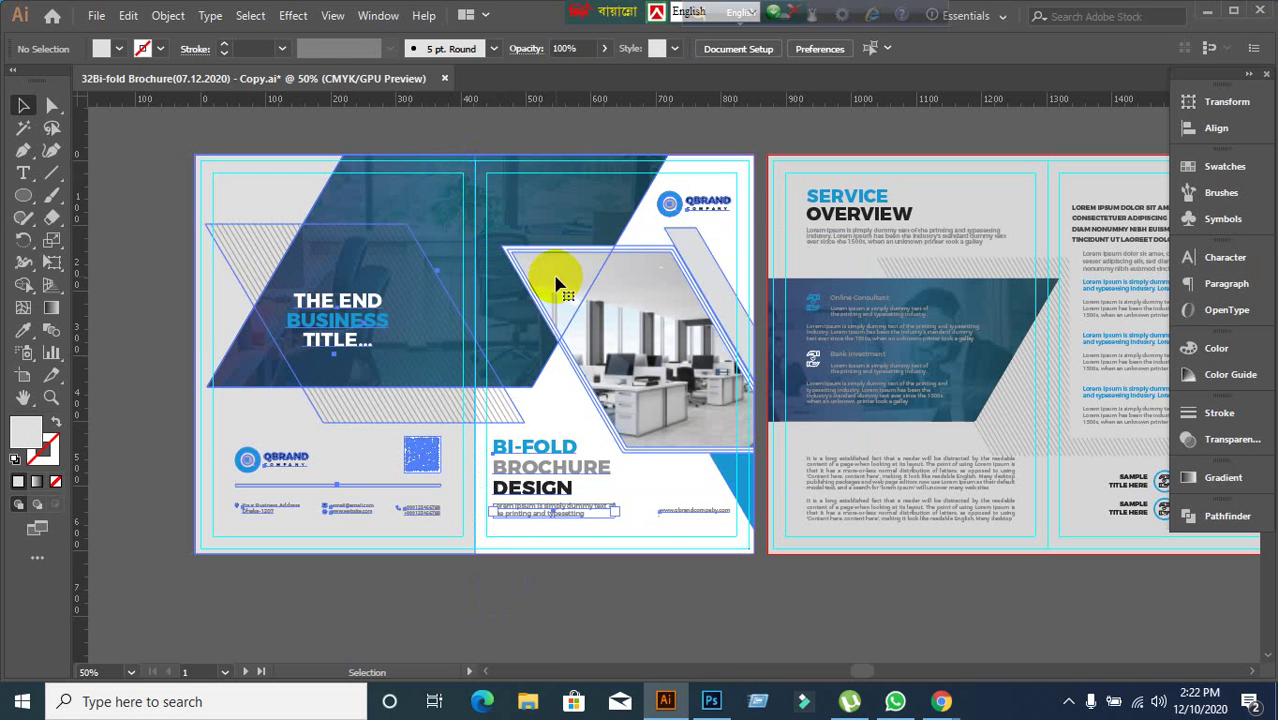
{"action": "left_click", "coordinate": [462, 157]}
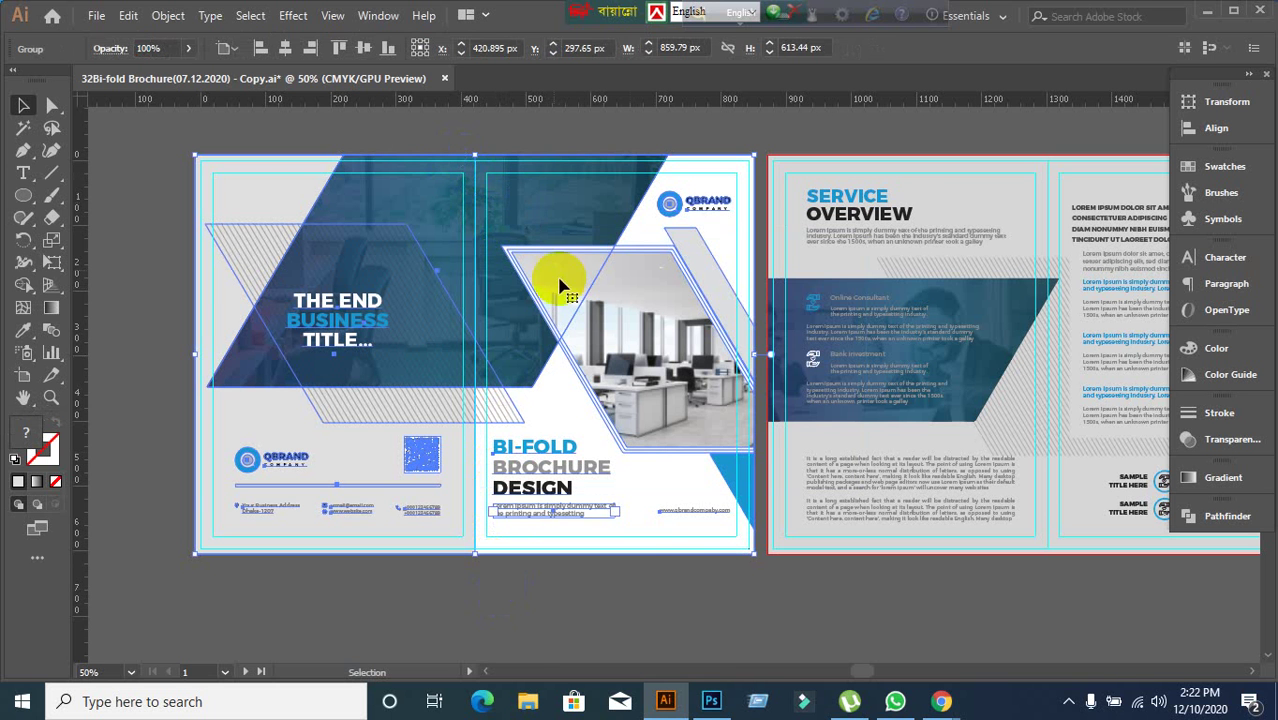
{"action": "left_click", "coordinate": [647, 581]}
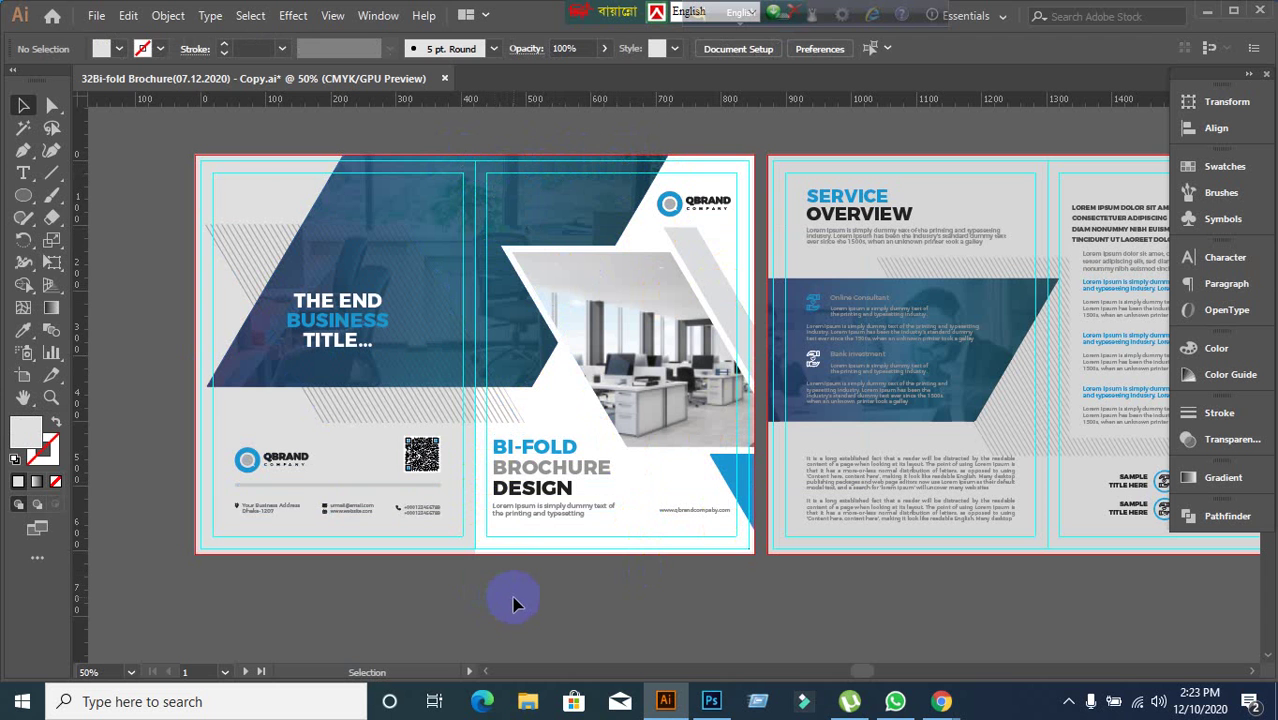
{"action": "left_click", "coordinate": [328, 362]}
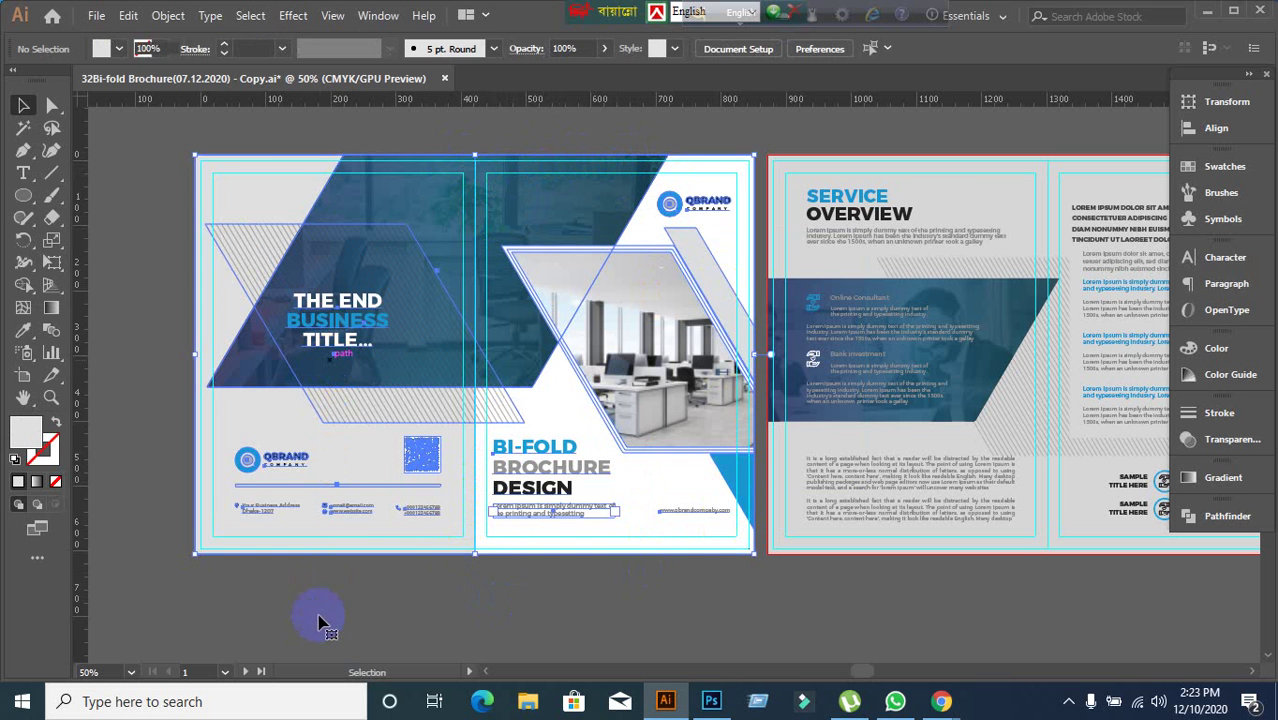
{"action": "left_click", "coordinate": [322, 620]}
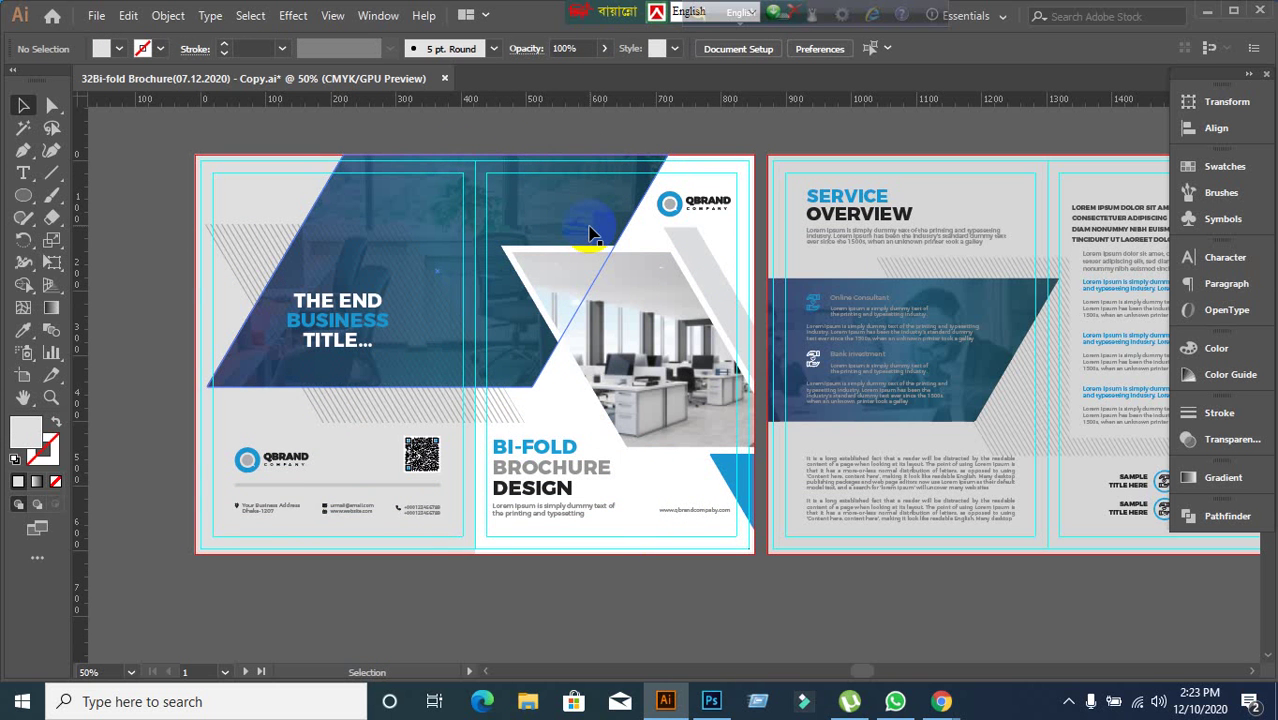
{"action": "left_click", "coordinate": [391, 485]}
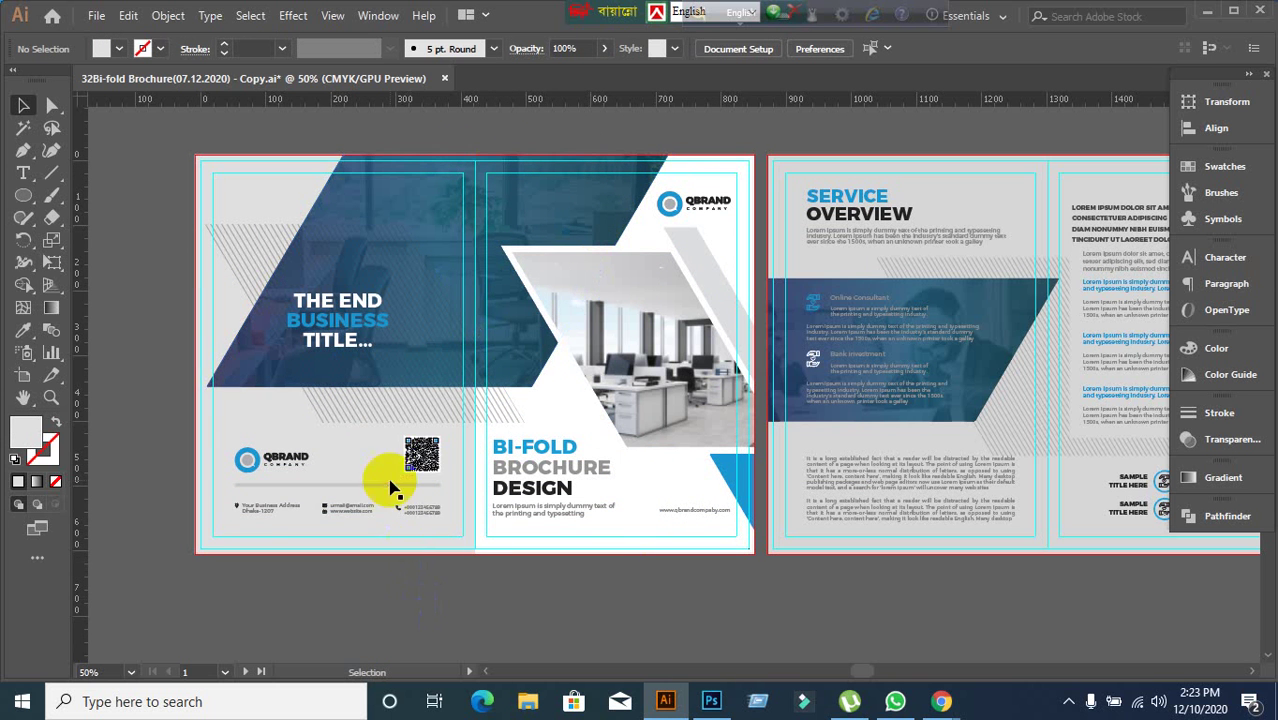
{"action": "left_click", "coordinate": [397, 612]}
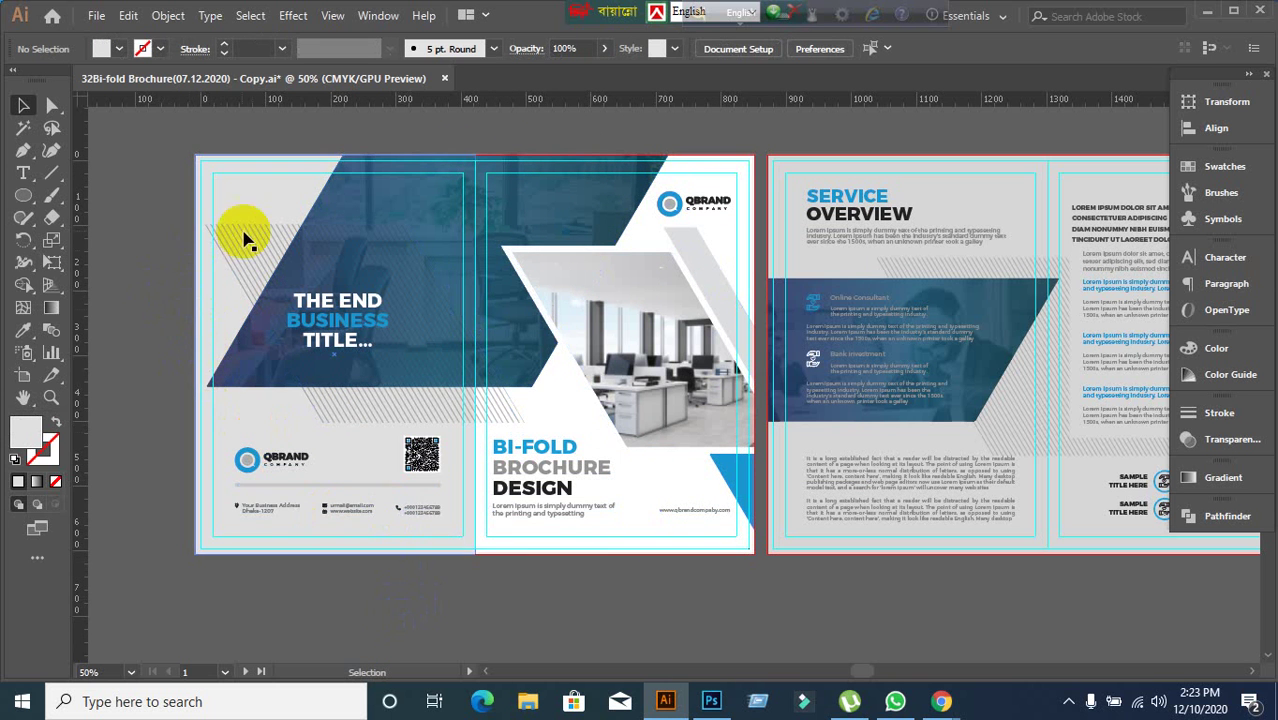
- Switch to the Google Meet call, admit the waiting participant, and return to Illustrator
{"action": "left_click", "coordinate": [945, 703]}
{"action": "left_click", "coordinate": [842, 645]}
{"action": "left_click", "coordinate": [834, 188]}
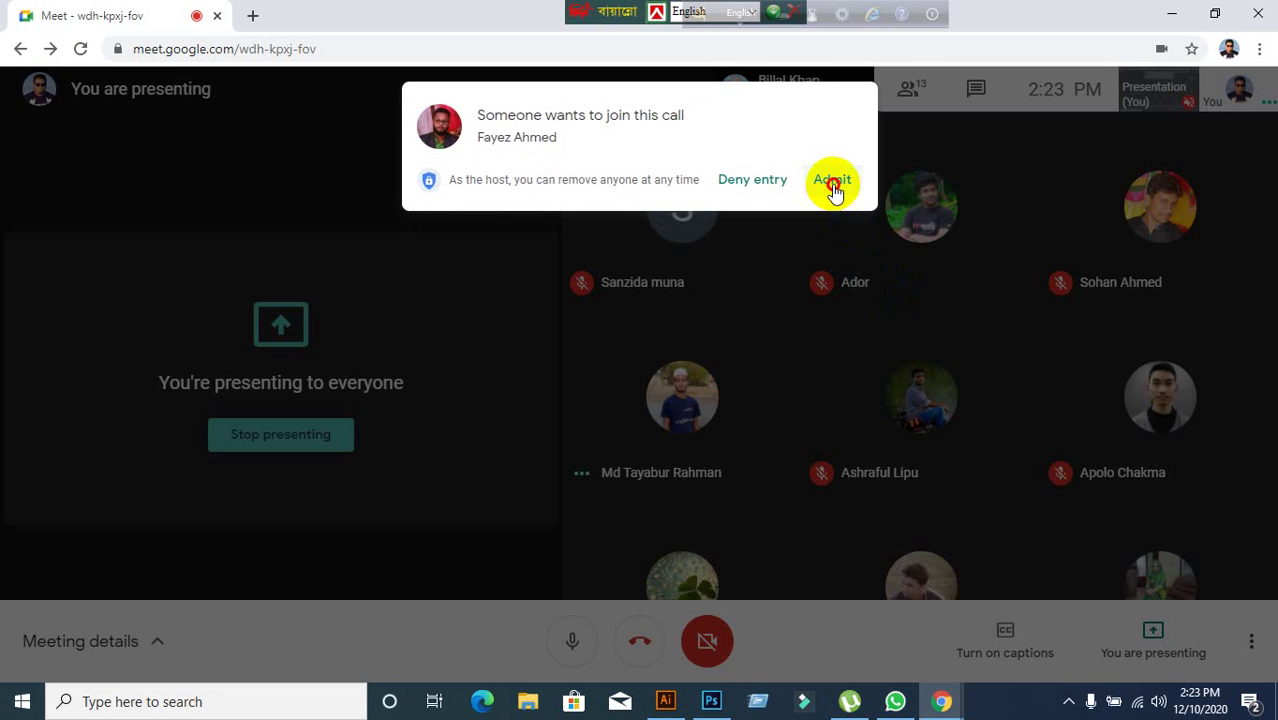
{"action": "left_click", "coordinate": [665, 701]}
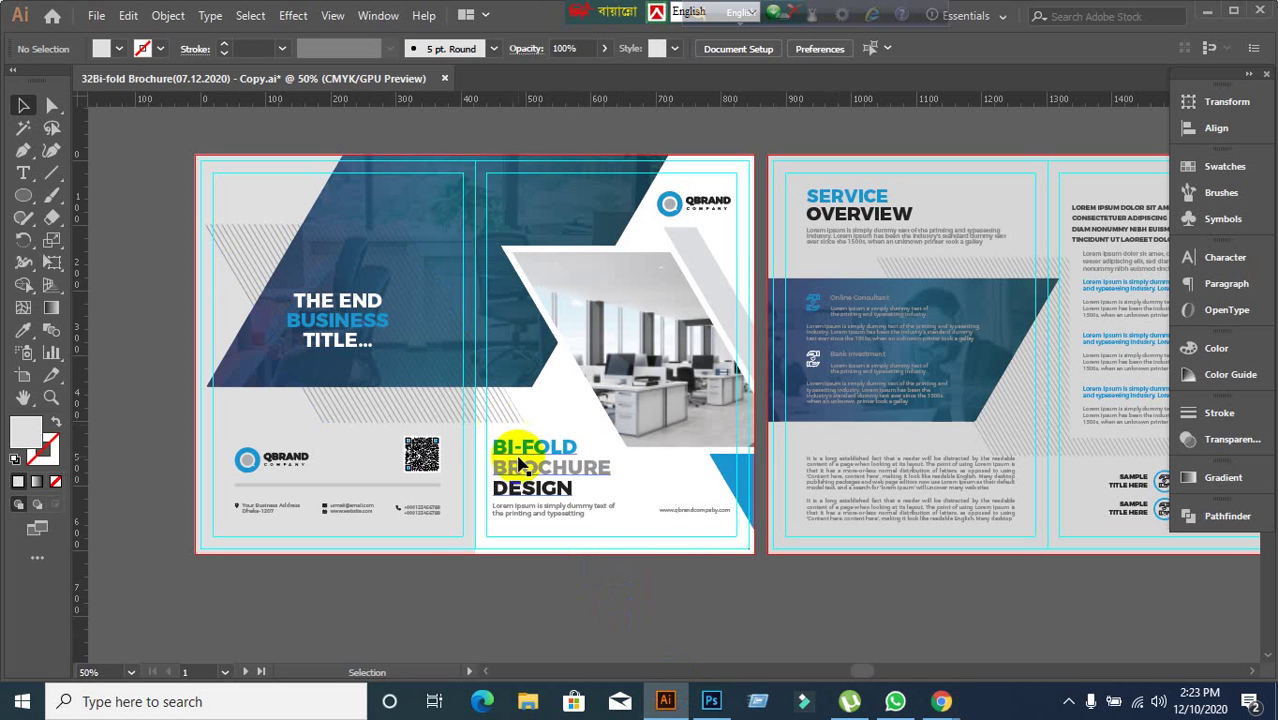
- Set the document bleed to 0 px on all four sides in Document Setup
{"action": "left_click", "coordinate": [96, 15]}
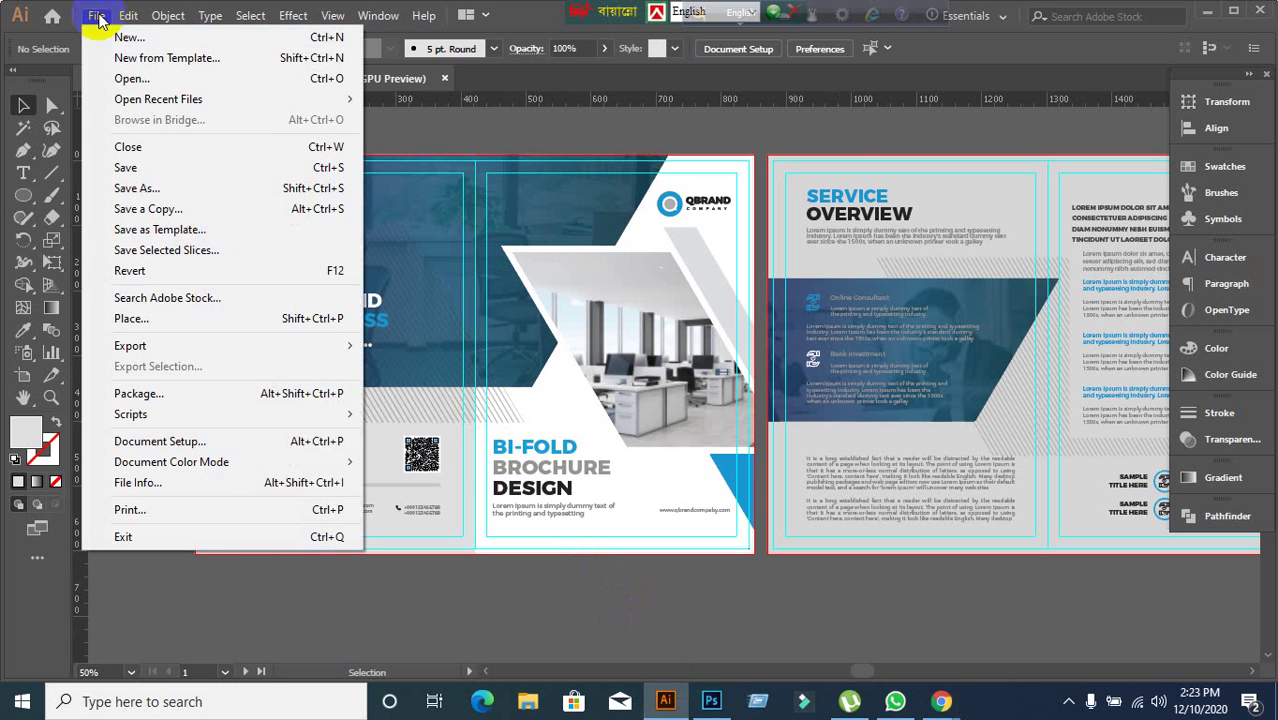
{"action": "left_click", "coordinate": [157, 441]}
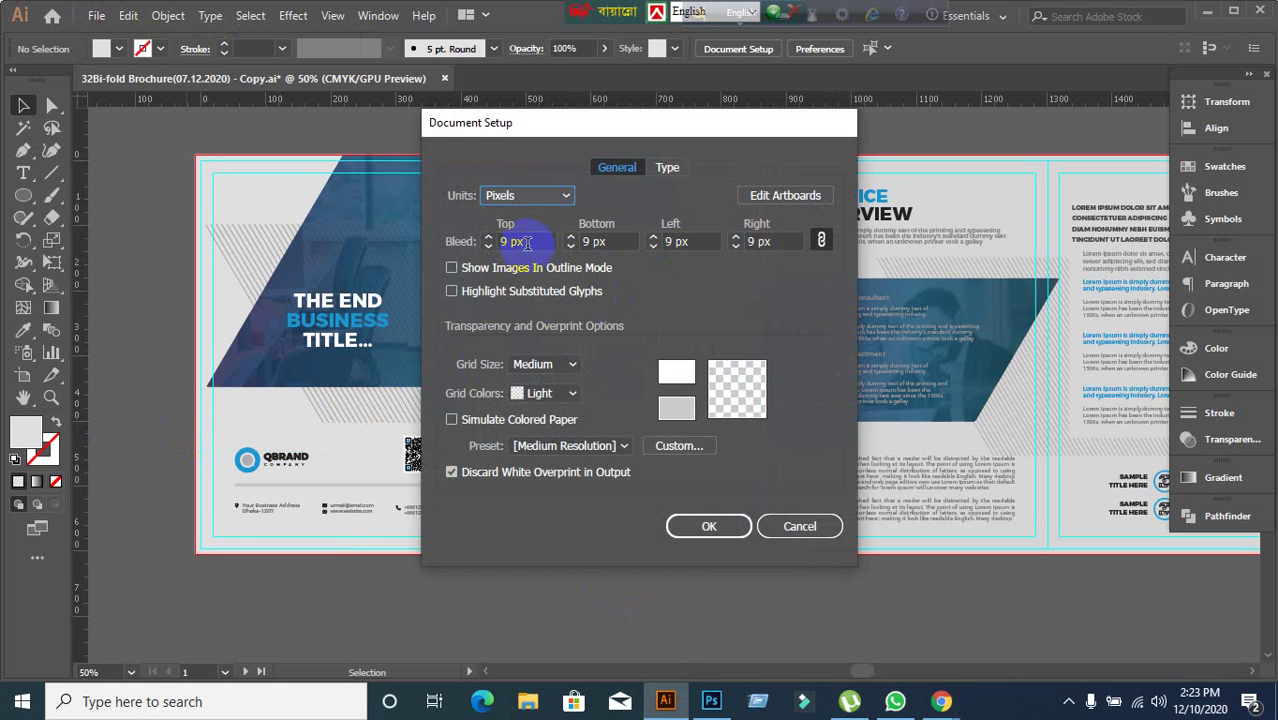
{"action": "left_click_drag", "start_coordinate": [527, 242], "coordinate": [436, 255]}
{"action": "type", "text": "0"}
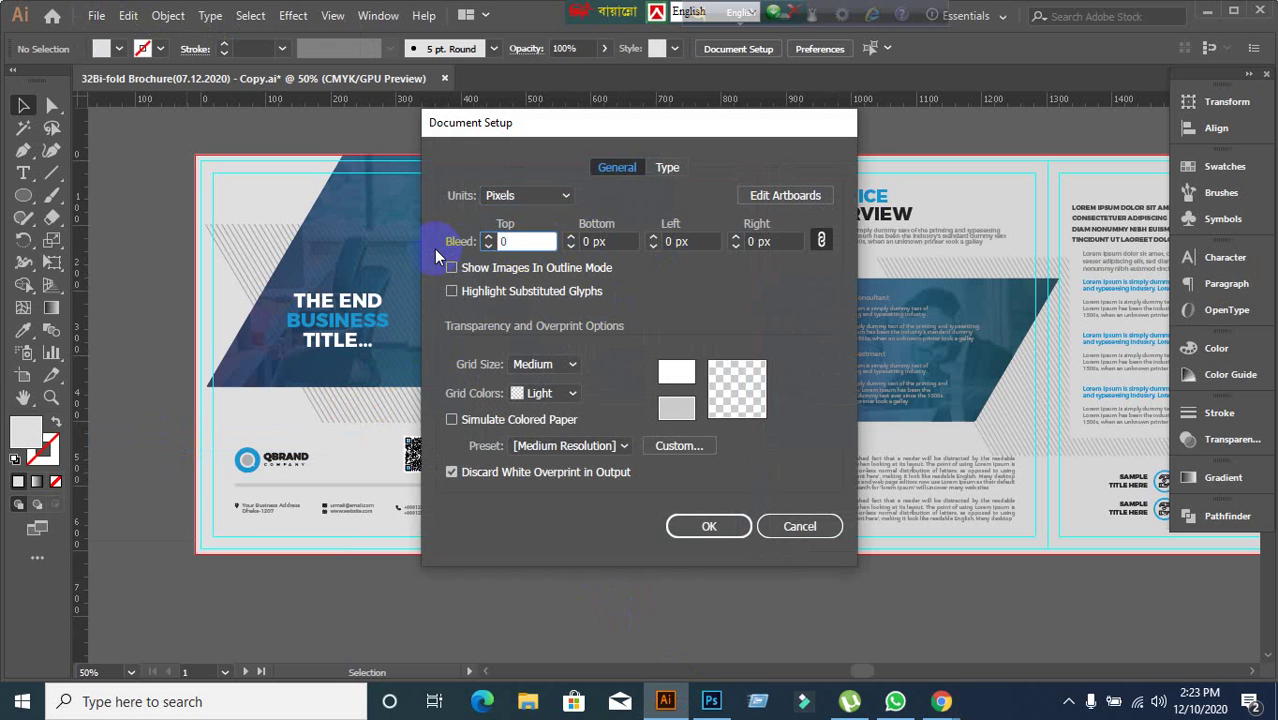
{"action": "left_click", "coordinate": [718, 528]}
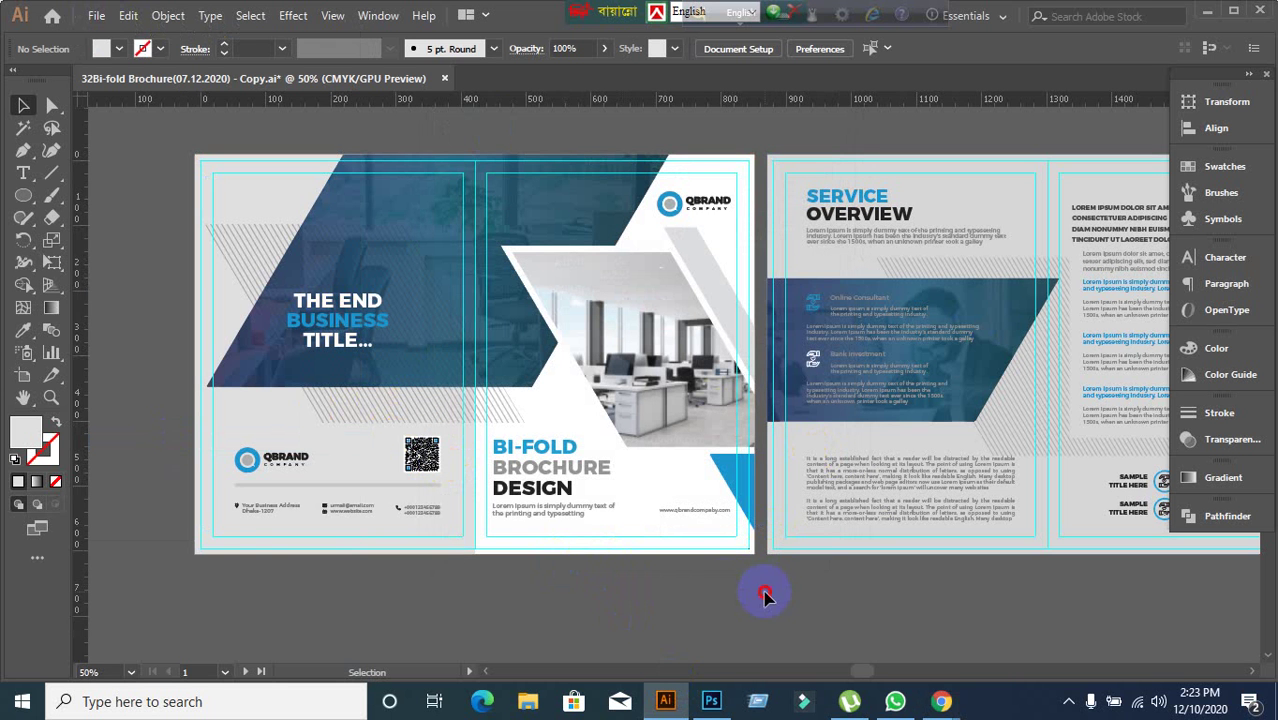
{"action": "left_click", "coordinate": [542, 400]}
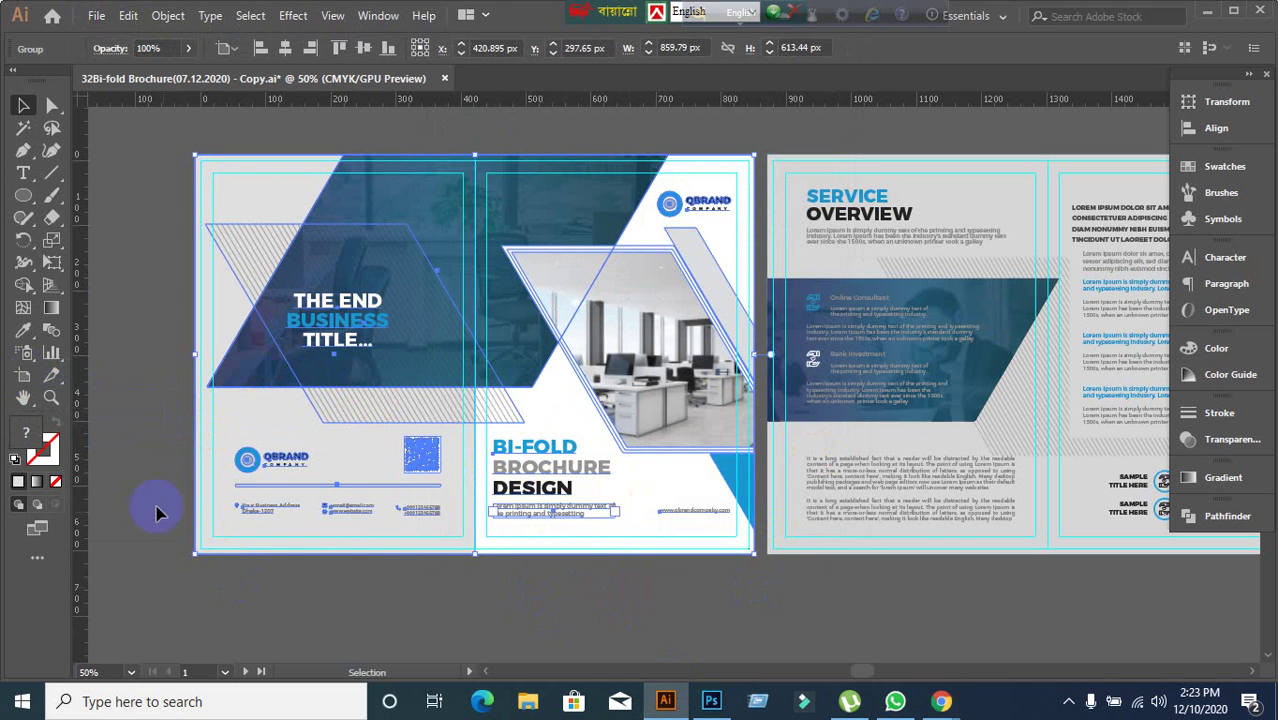
{"action": "left_click", "coordinate": [140, 396]}
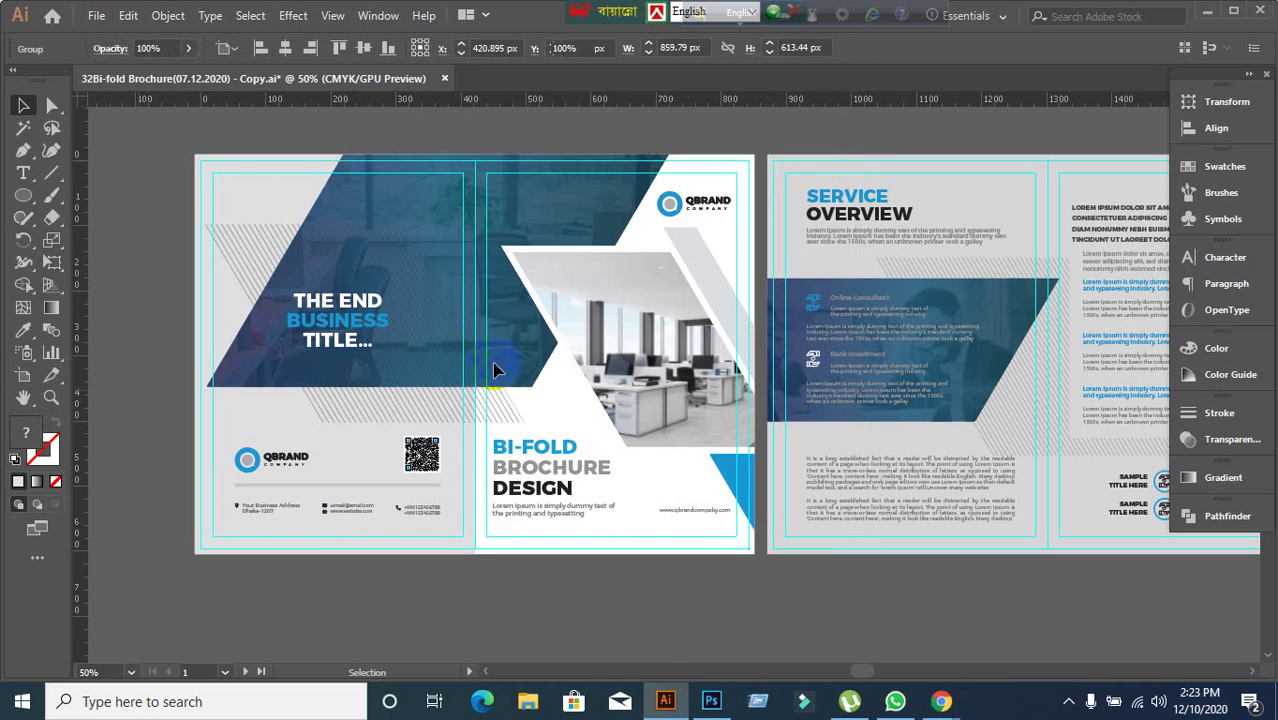
- Minimize the open windows and look through the Free_Brochure_Mockup_V folder, closing it again
{"action": "left_click", "coordinate": [1210, 11]}
{"action": "left_click", "coordinate": [1171, 13]}
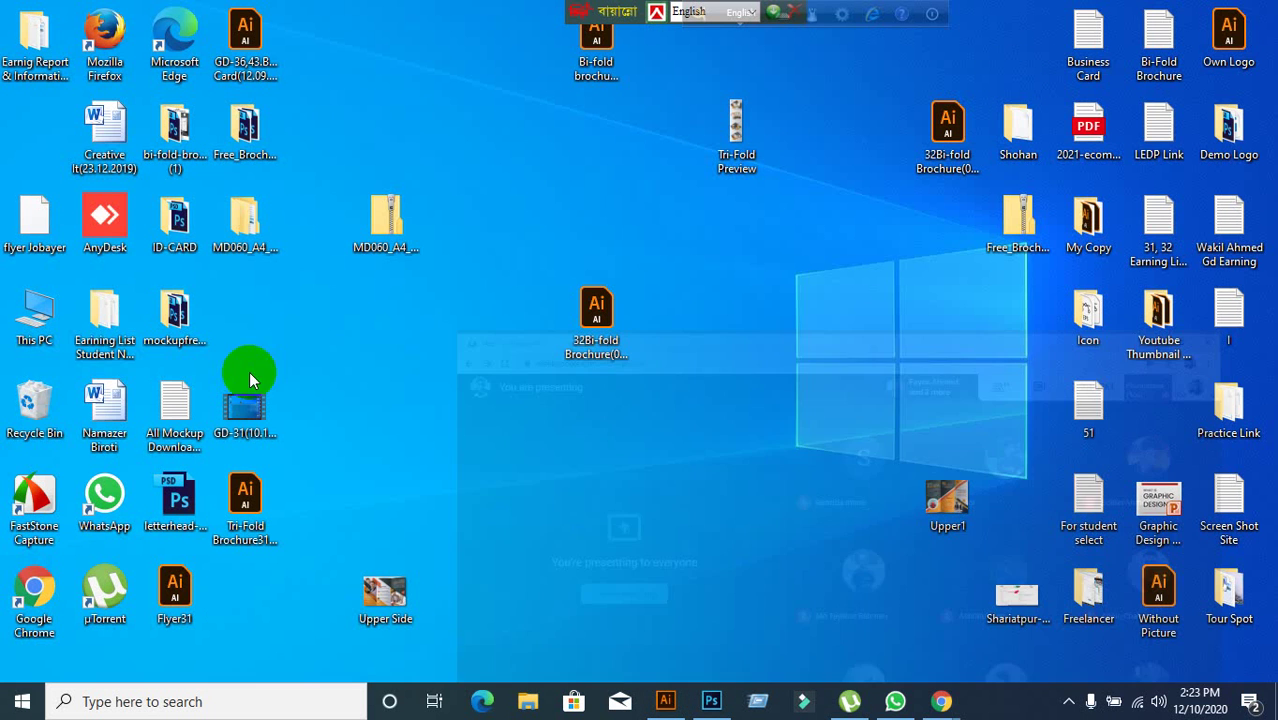
{"action": "double_click", "coordinate": [268, 145]}
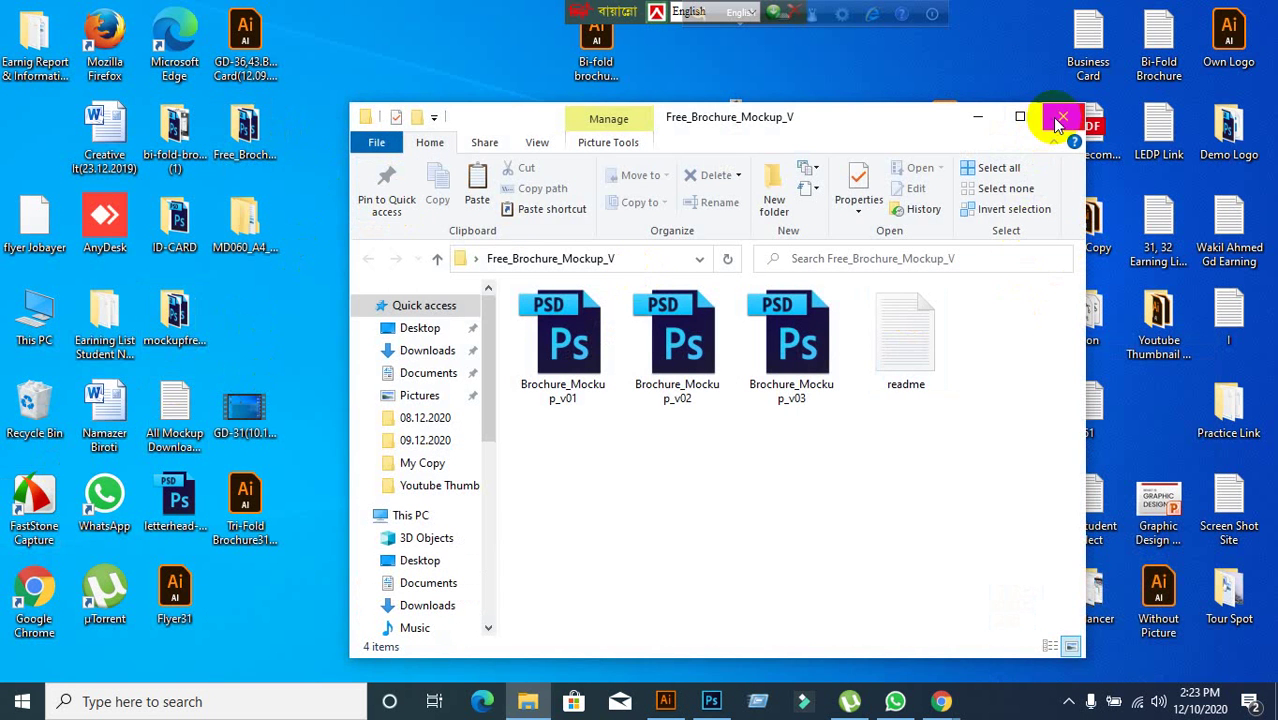
{"action": "left_click", "coordinate": [1060, 119]}
- Open the MD060_A4_Bifold_Mockup folder from the desktop and maximize its window
{"action": "left_click", "coordinate": [238, 256]}
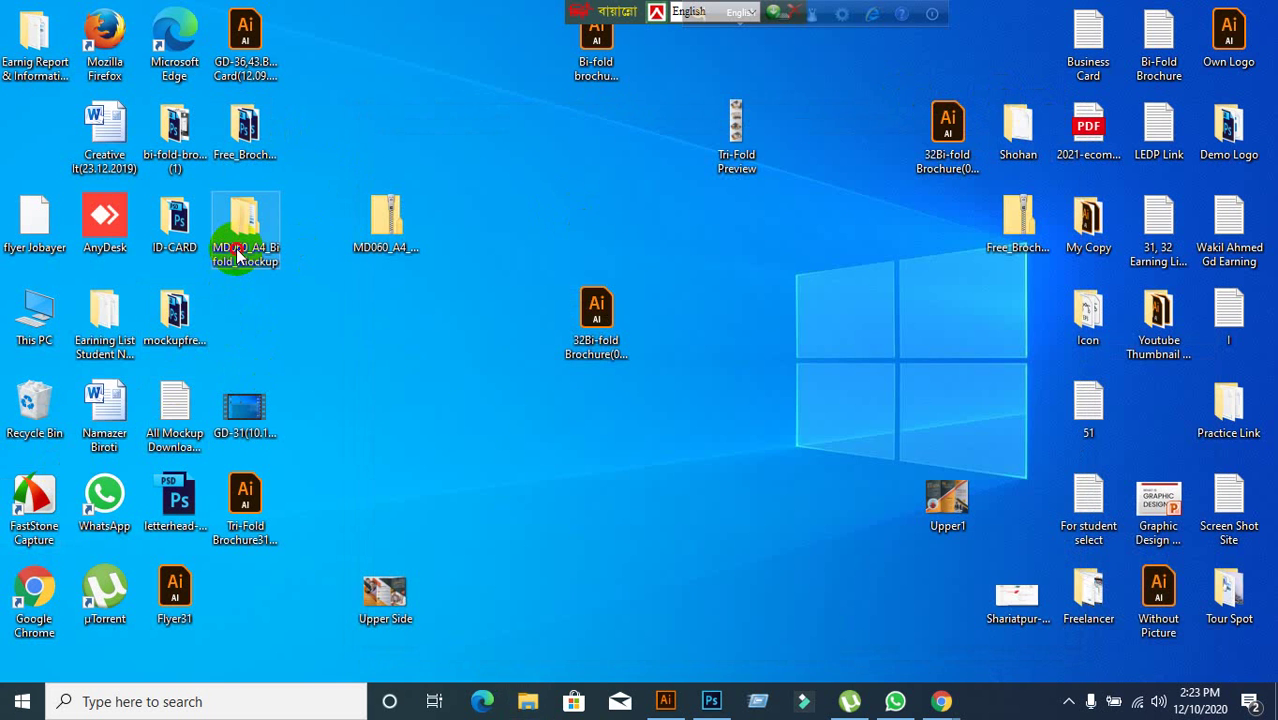
{"action": "double_click", "coordinate": [238, 256]}
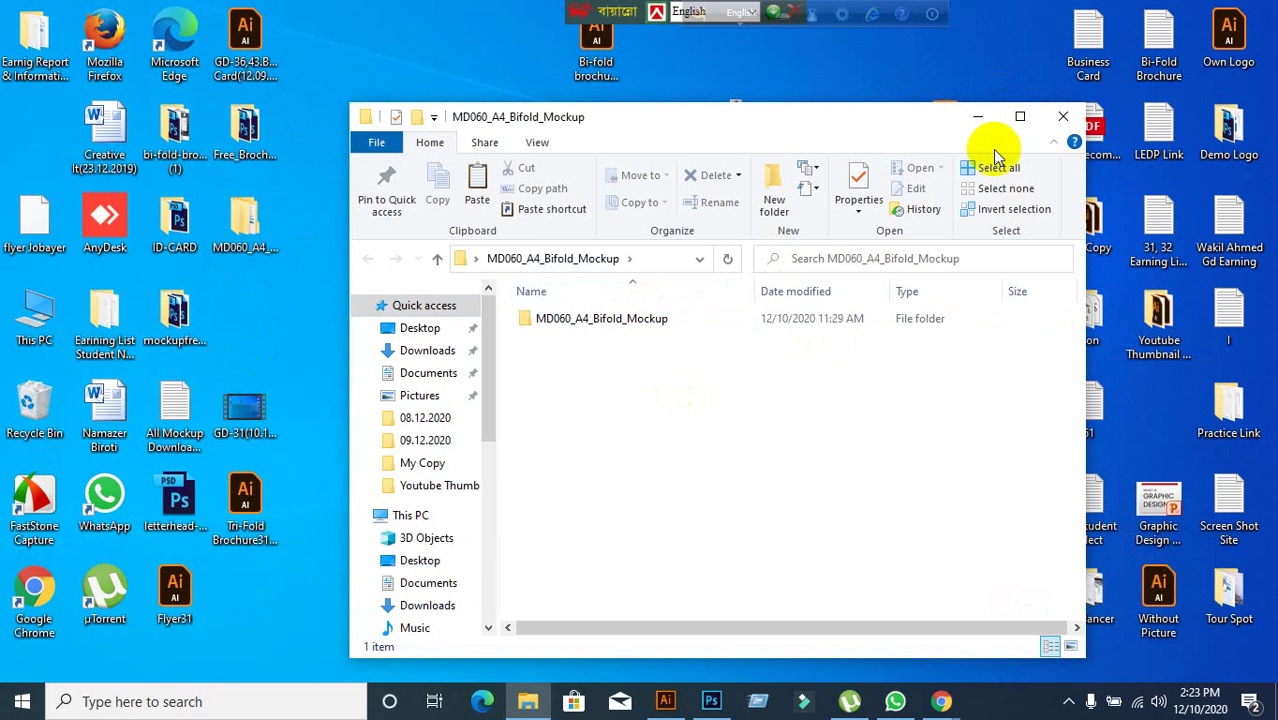
{"action": "left_click", "coordinate": [1020, 120]}
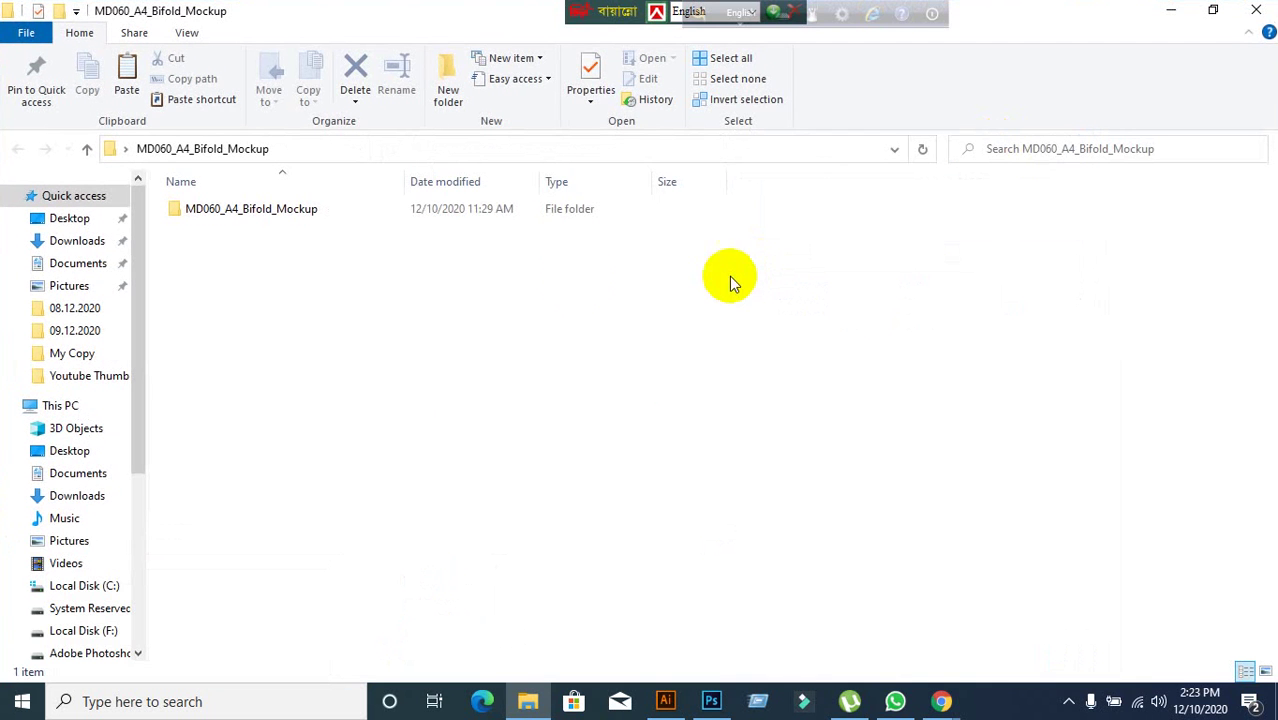
- Open the inner MD060_A4_Bifold_Mockup folder and load the Bifold_A4_Mockup_4 PSD into Photoshop
{"action": "left_click", "coordinate": [337, 224]}
{"action": "double_click", "coordinate": [337, 224]}
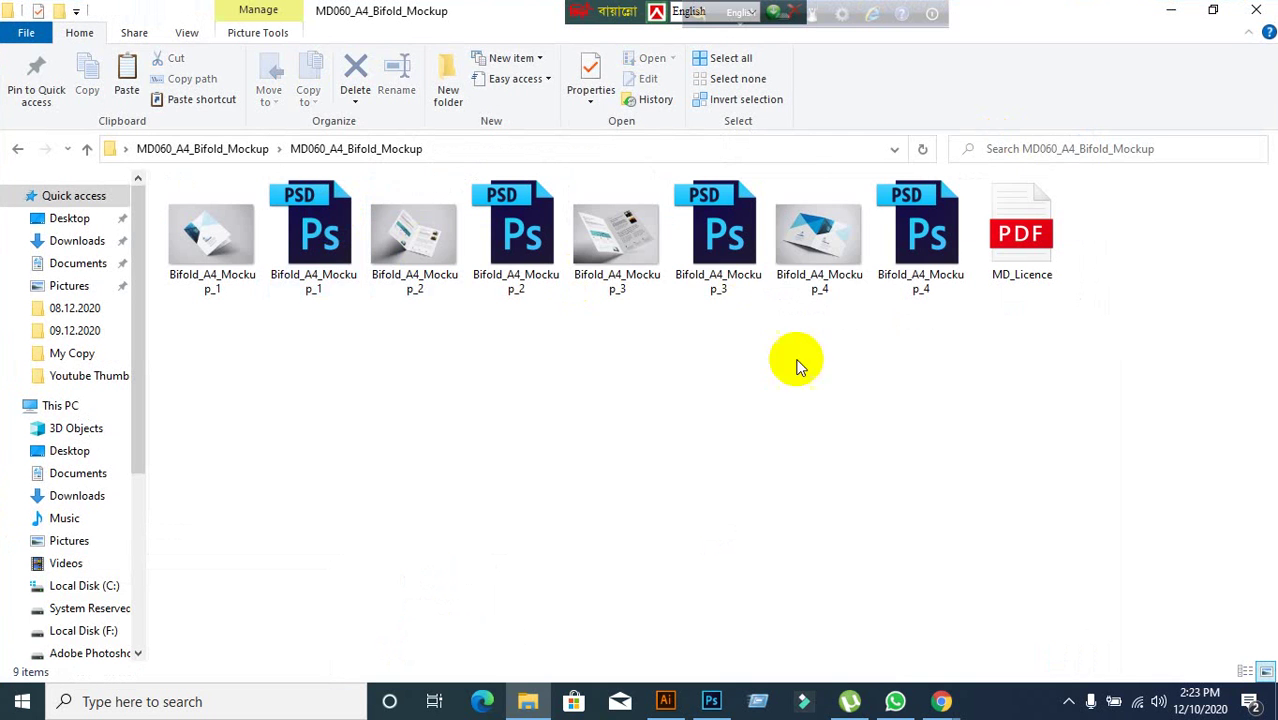
{"action": "left_click", "coordinate": [728, 270]}
{"action": "left_click_drag", "start_coordinate": [919, 275], "coordinate": [532, 42]}
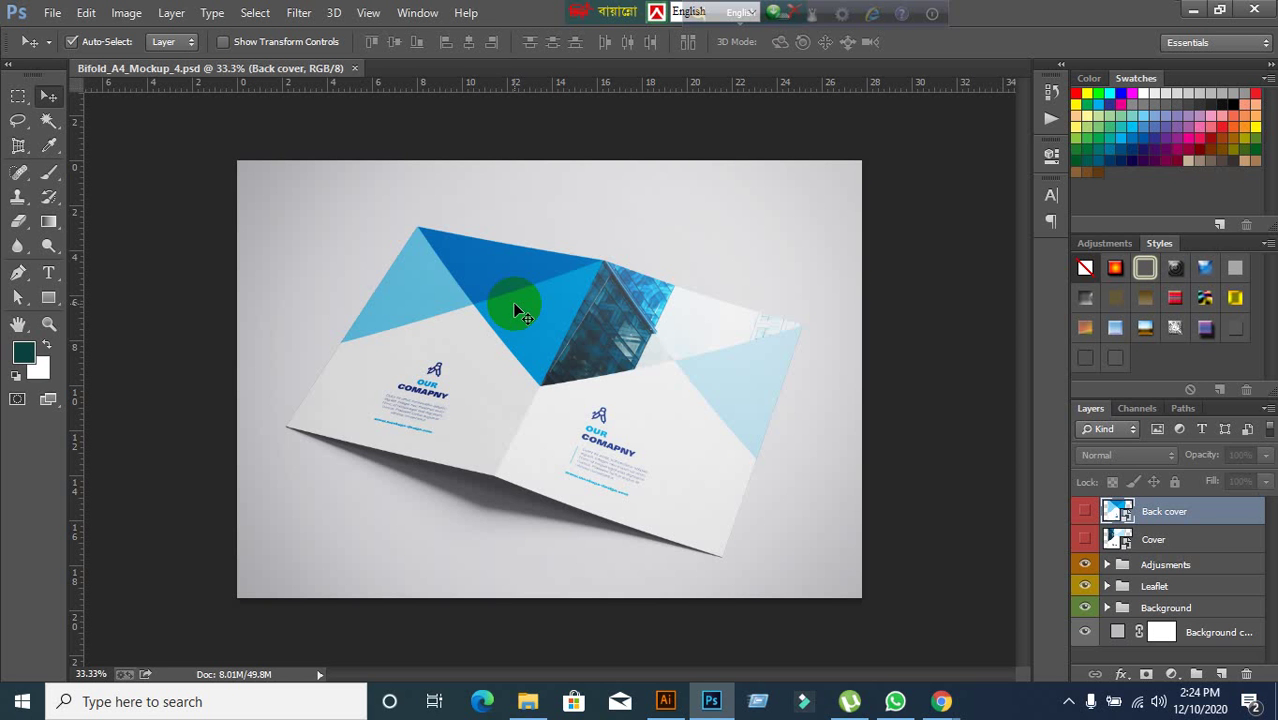
- Switch to Illustrator and narrow Artboard 1 to a width of 421.24 px so it covers only the front cover up to the fold
{"action": "left_click", "coordinate": [657, 703]}
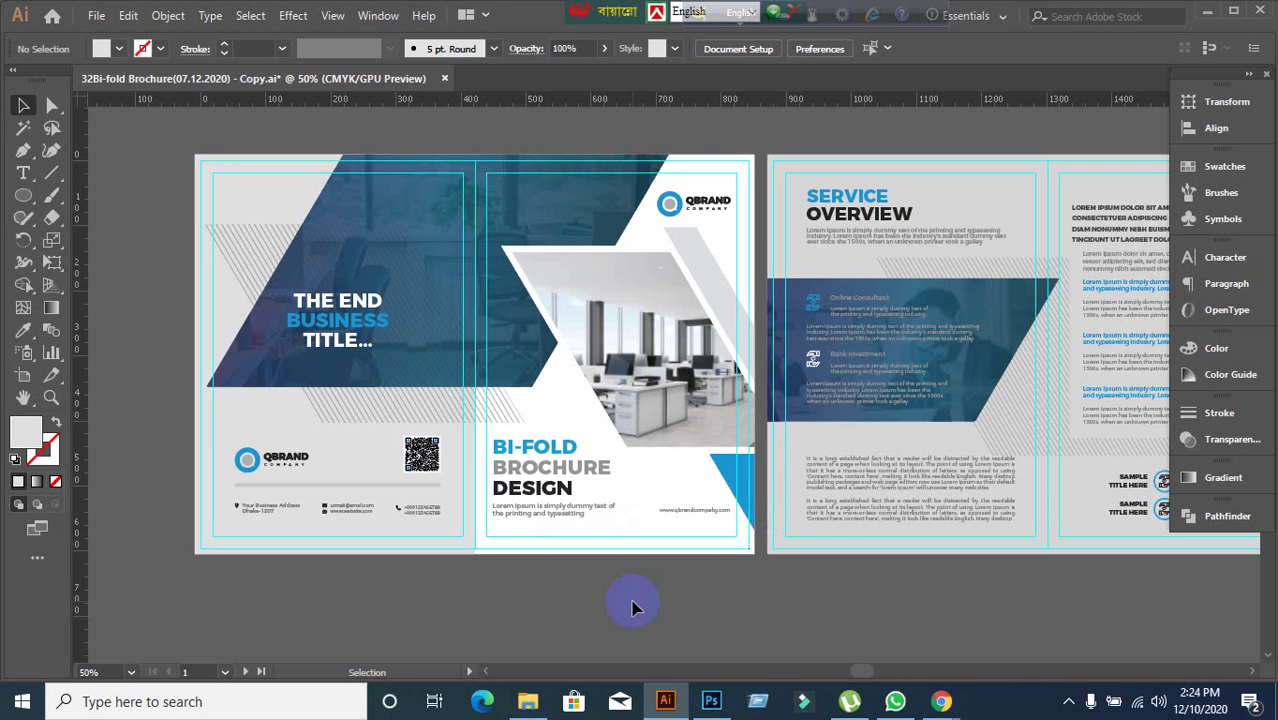
{"action": "left_click", "coordinate": [251, 188]}
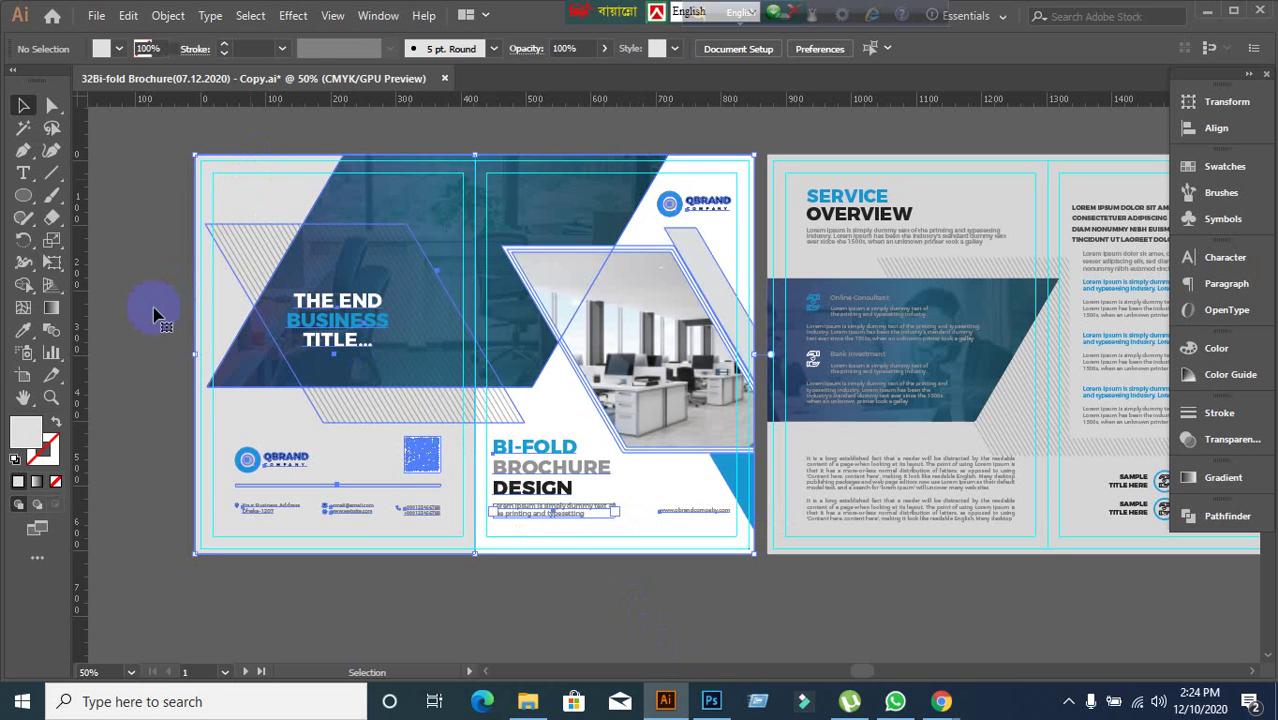
{"action": "left_click", "coordinate": [237, 381]}
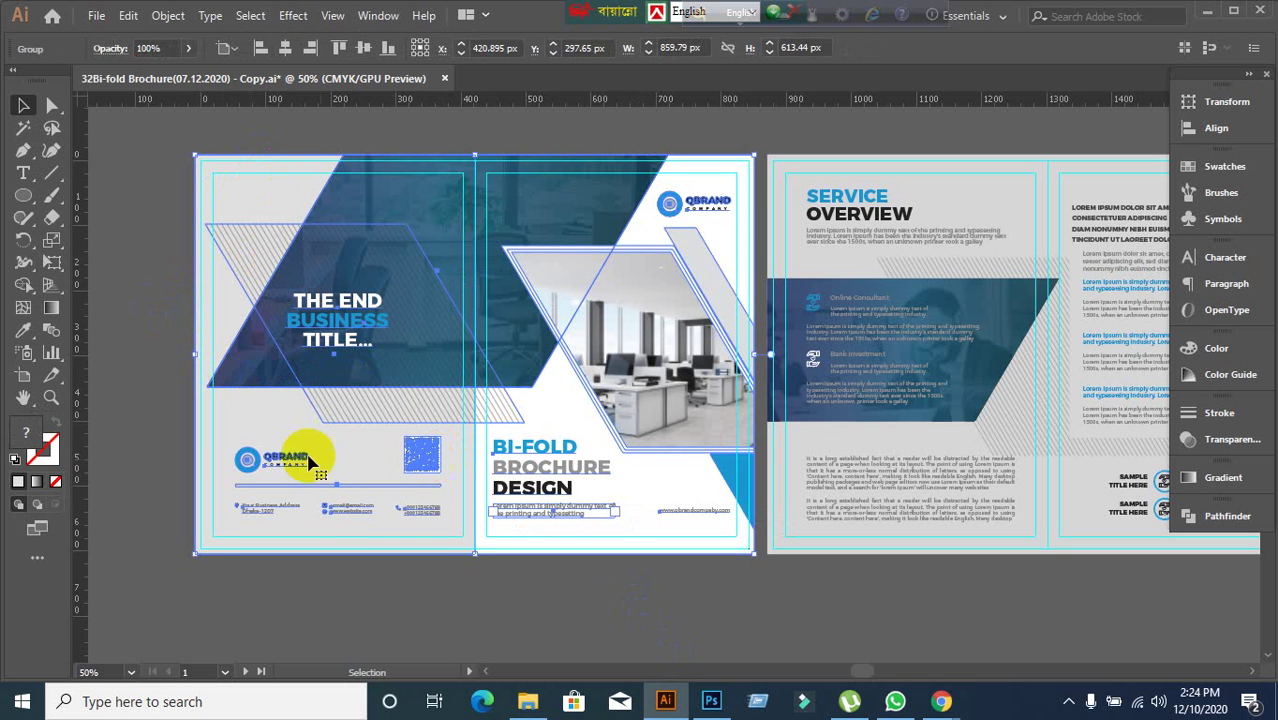
{"action": "left_click", "coordinate": [170, 448]}
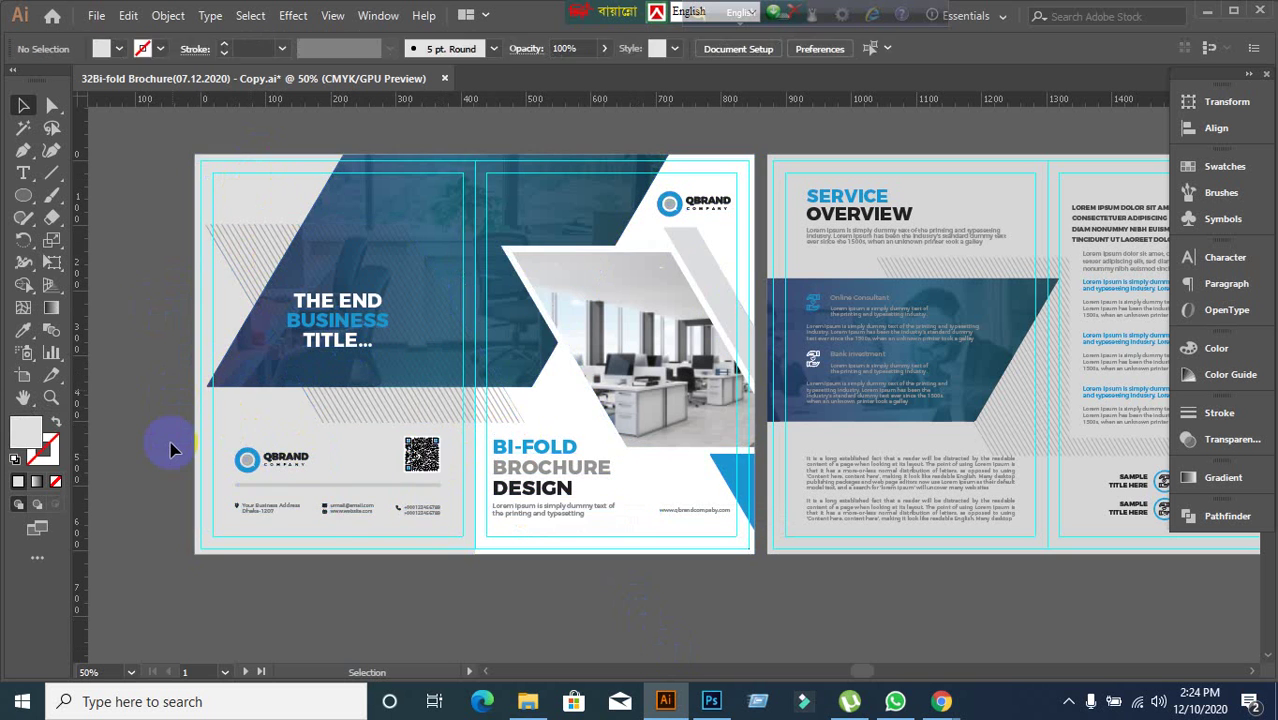
{"action": "left_click", "coordinate": [23, 377]}
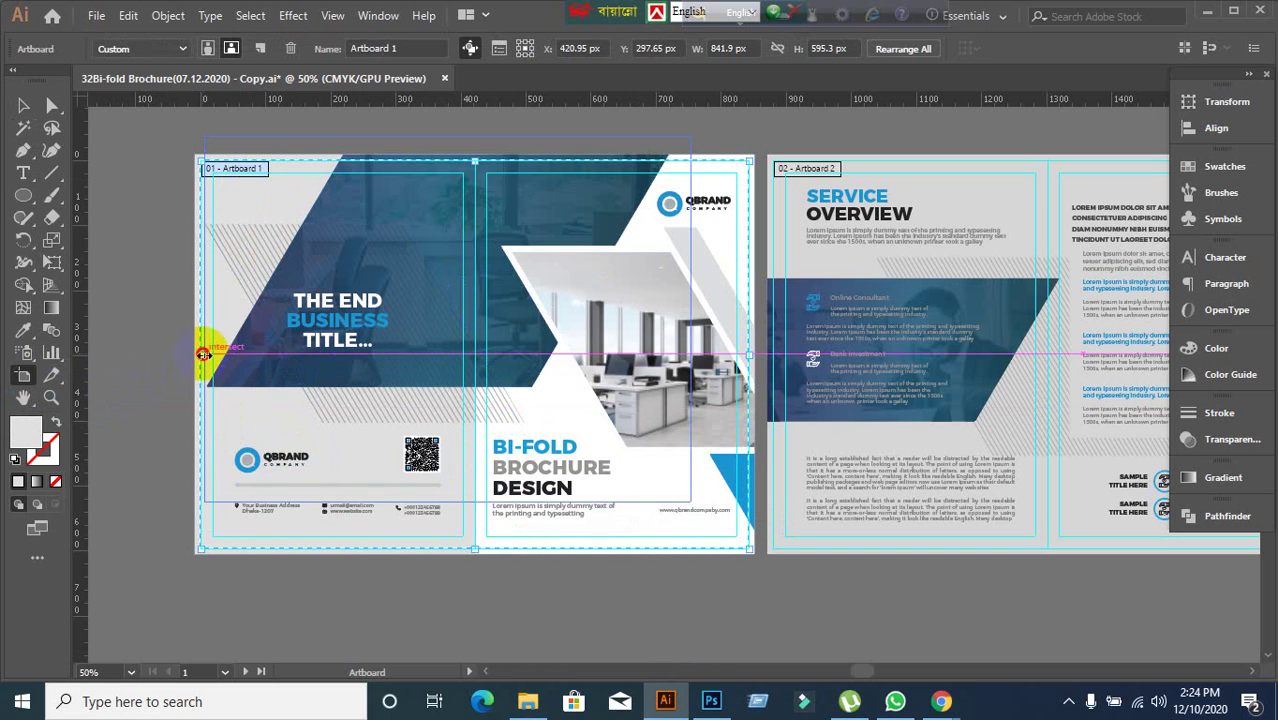
{"action": "left_click_drag", "start_coordinate": [203, 354], "coordinate": [477, 355]}
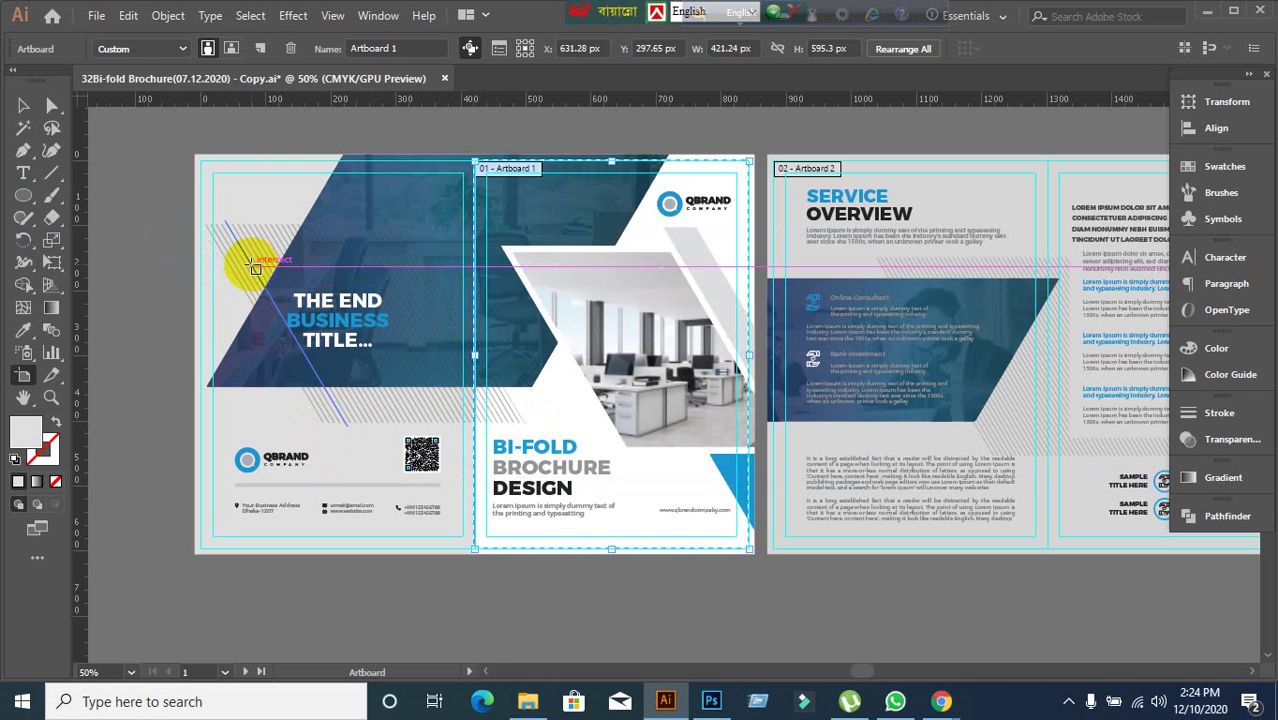
{"action": "double_click", "coordinate": [257, 260]}
{"action": "left_click", "coordinate": [764, 608]}
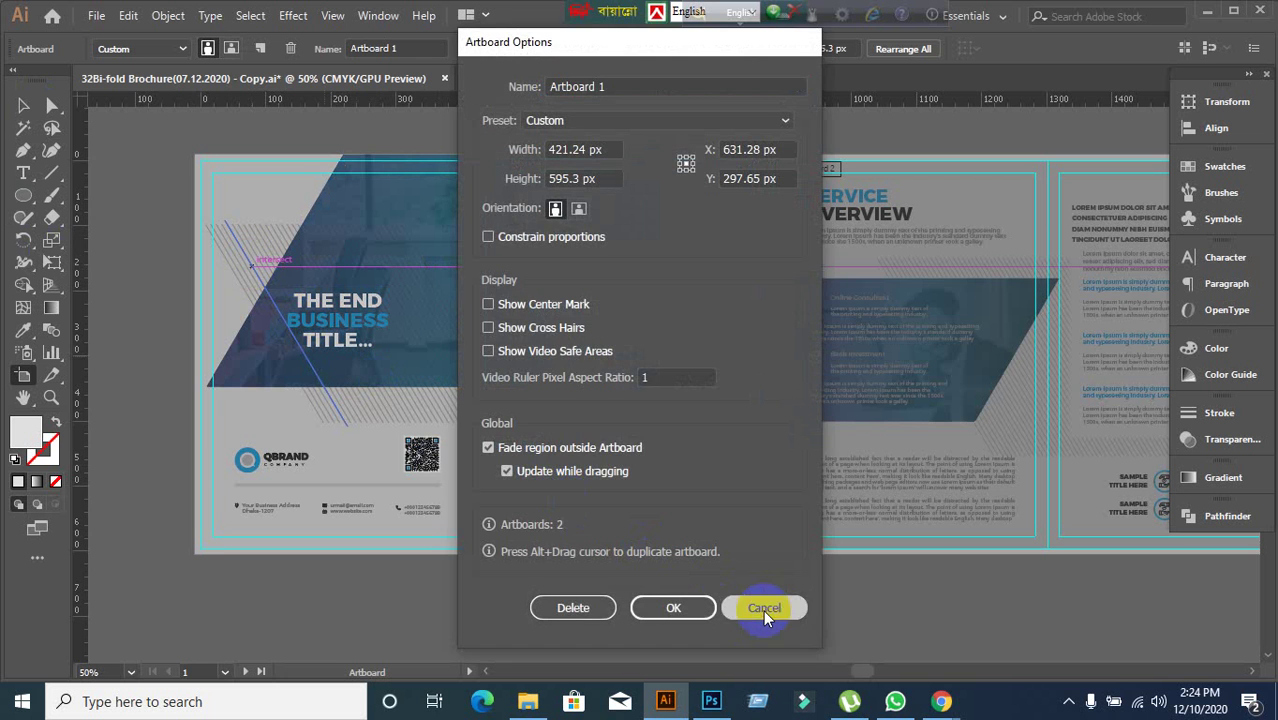
{"action": "left_click", "coordinate": [24, 105]}
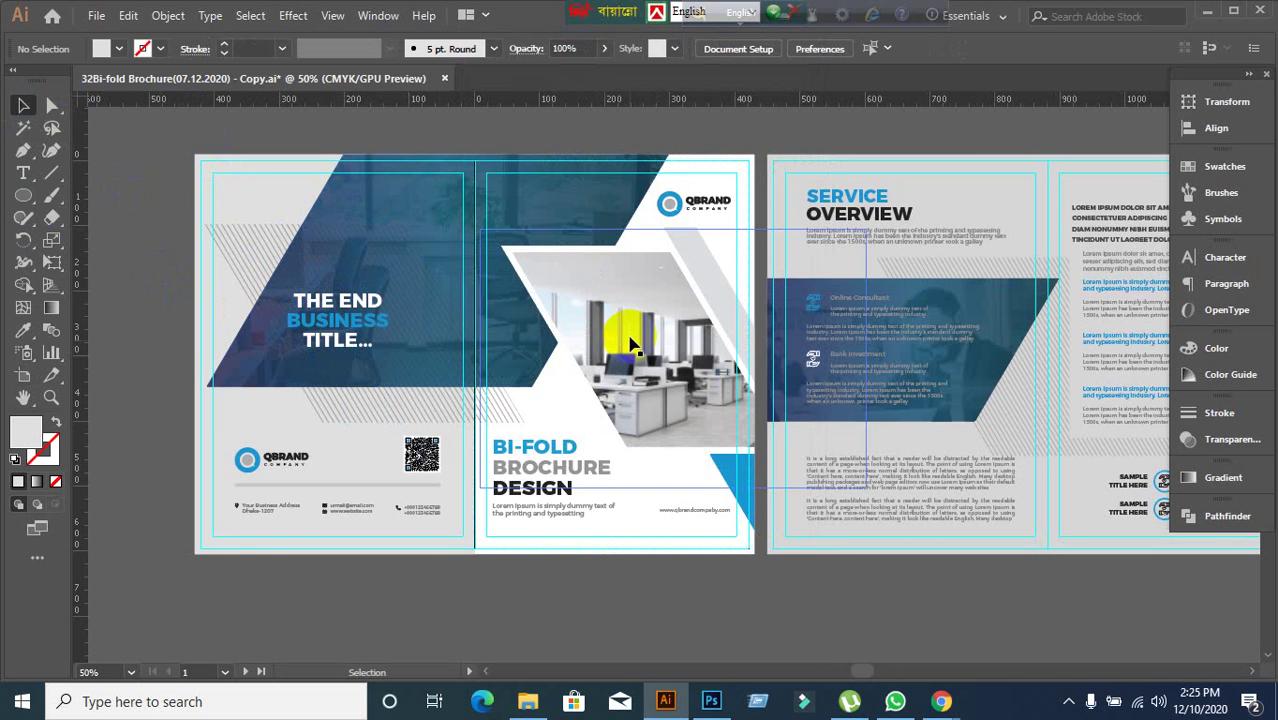
- Set up a JPEG export of the brochure that uses artboards and is limited to range 1
{"action": "left_click", "coordinate": [96, 16]}
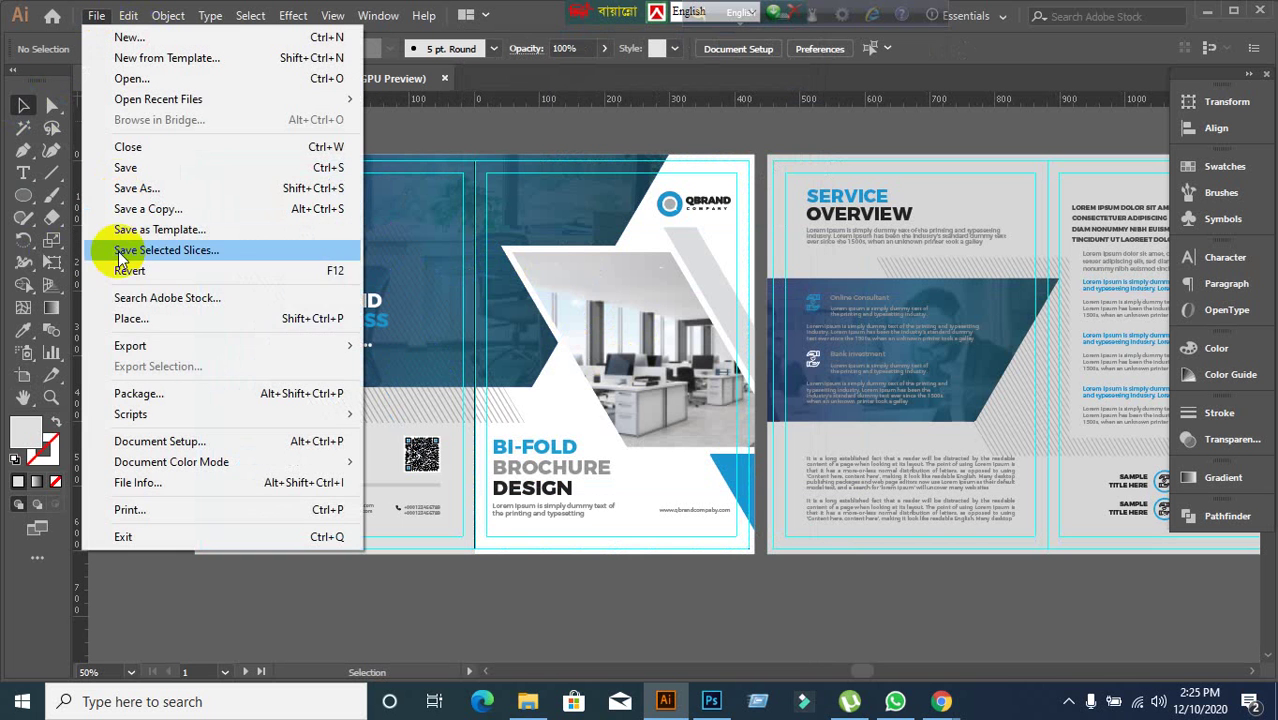
{"action": "mouse_move", "coordinate": [164, 344]}
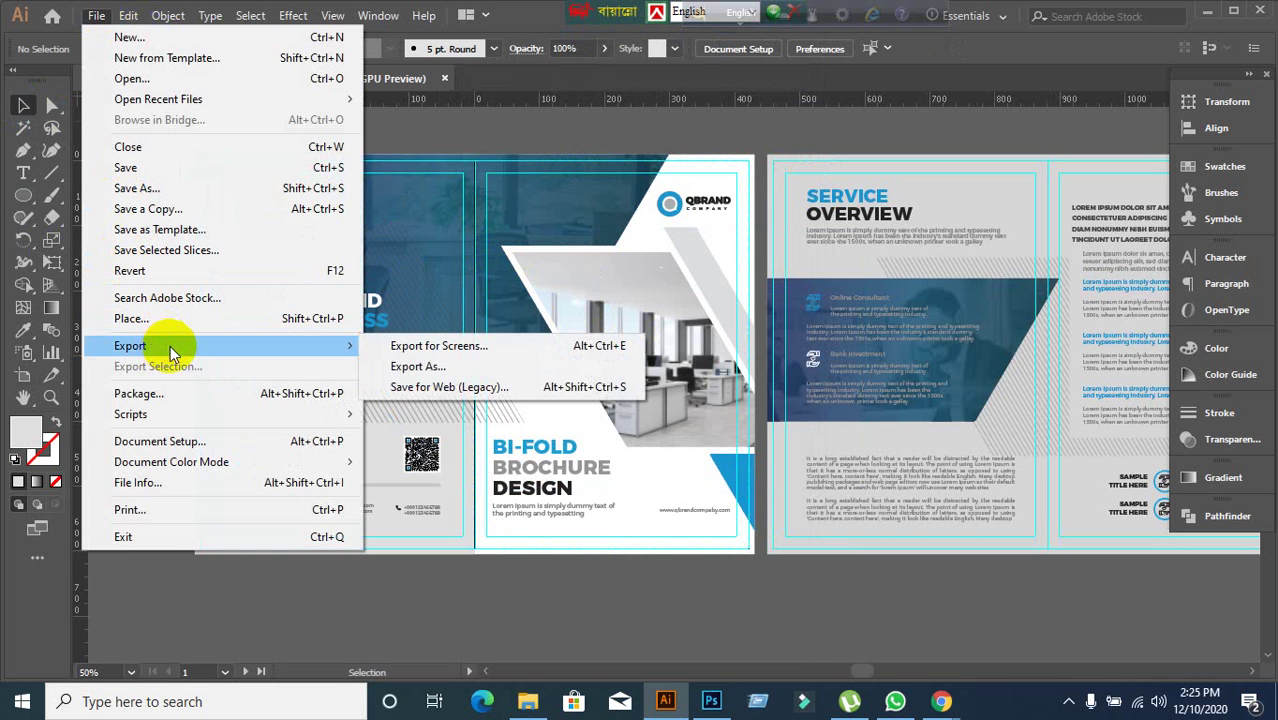
{"action": "left_click", "coordinate": [402, 366]}
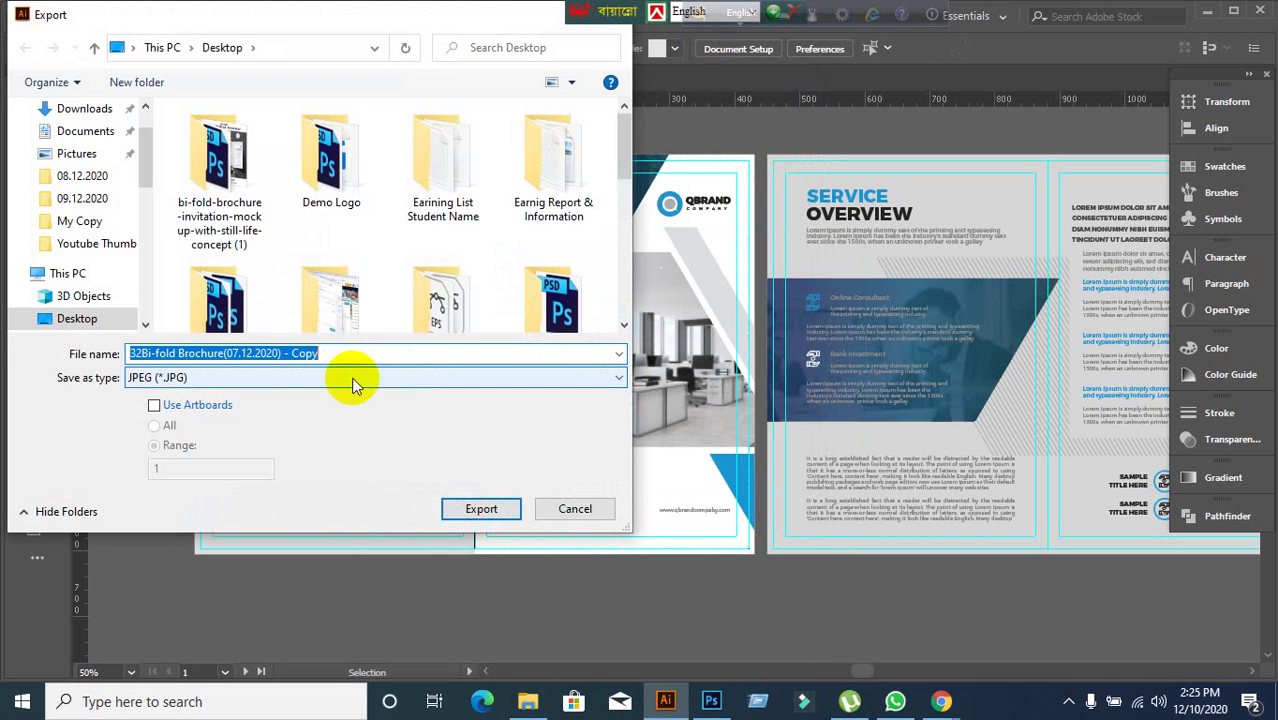
{"action": "left_click", "coordinate": [154, 405]}
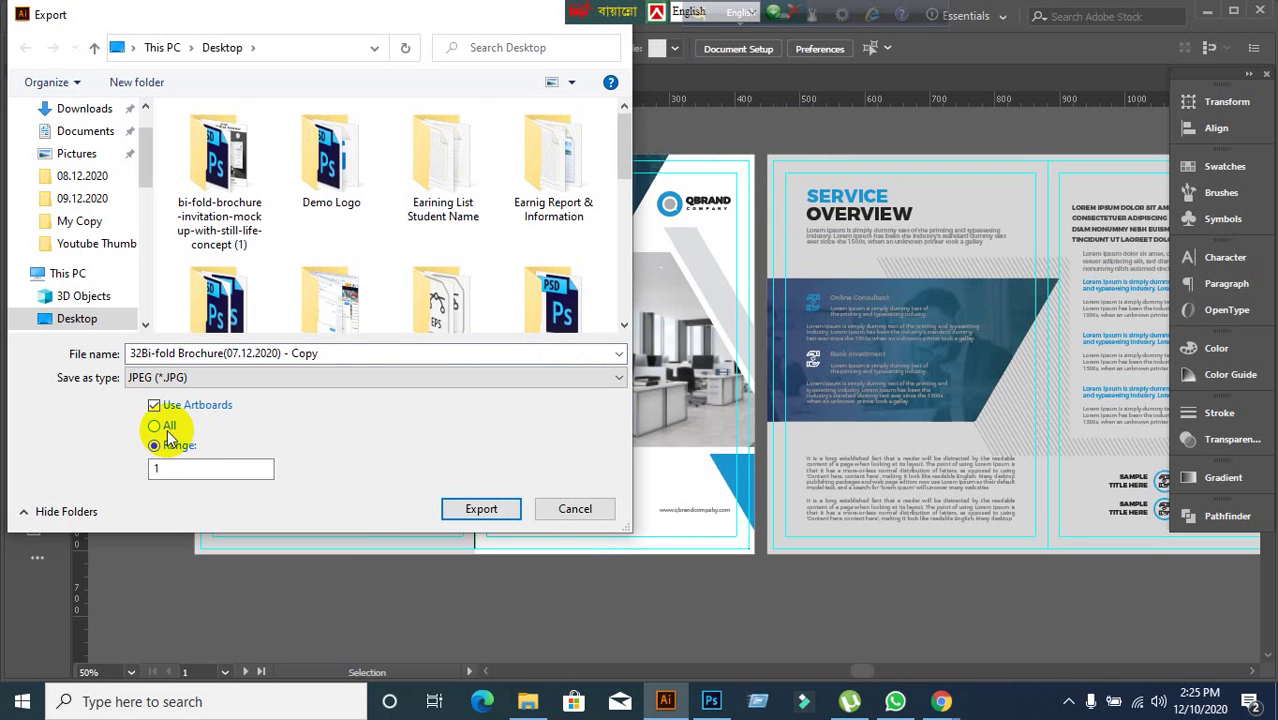
{"action": "left_click", "coordinate": [164, 426]}
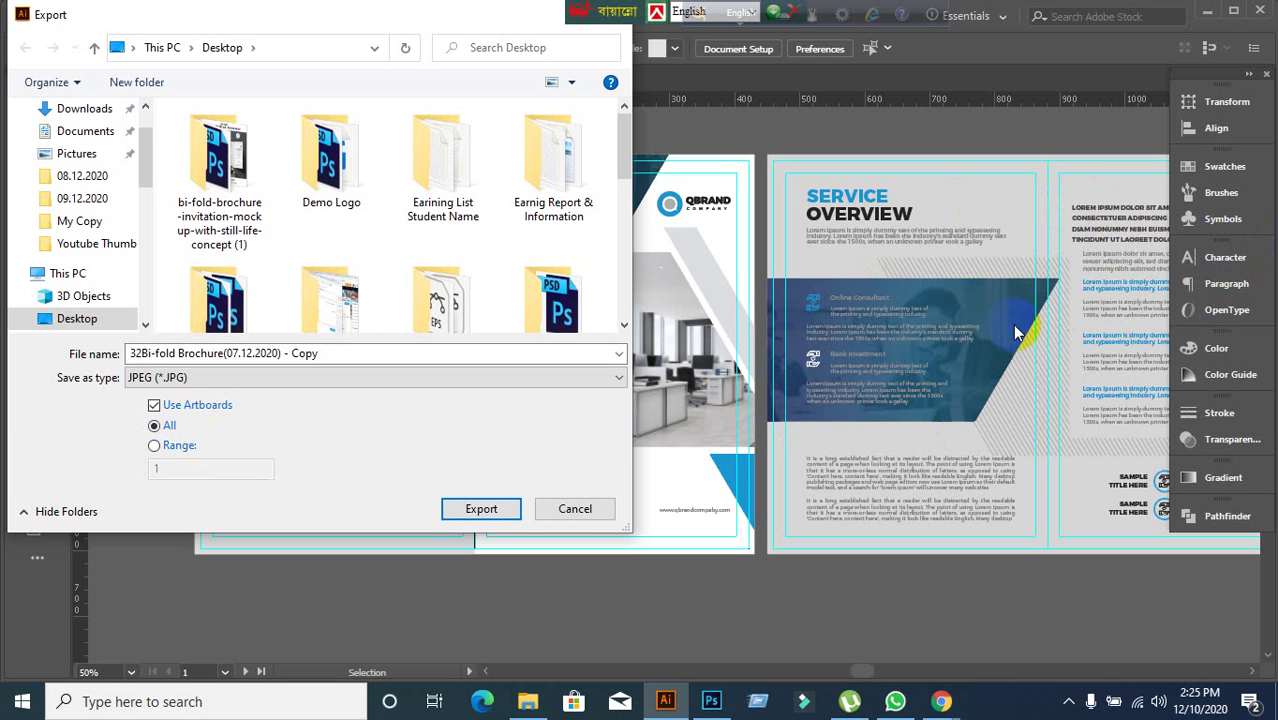
{"action": "left_click", "coordinate": [154, 446]}
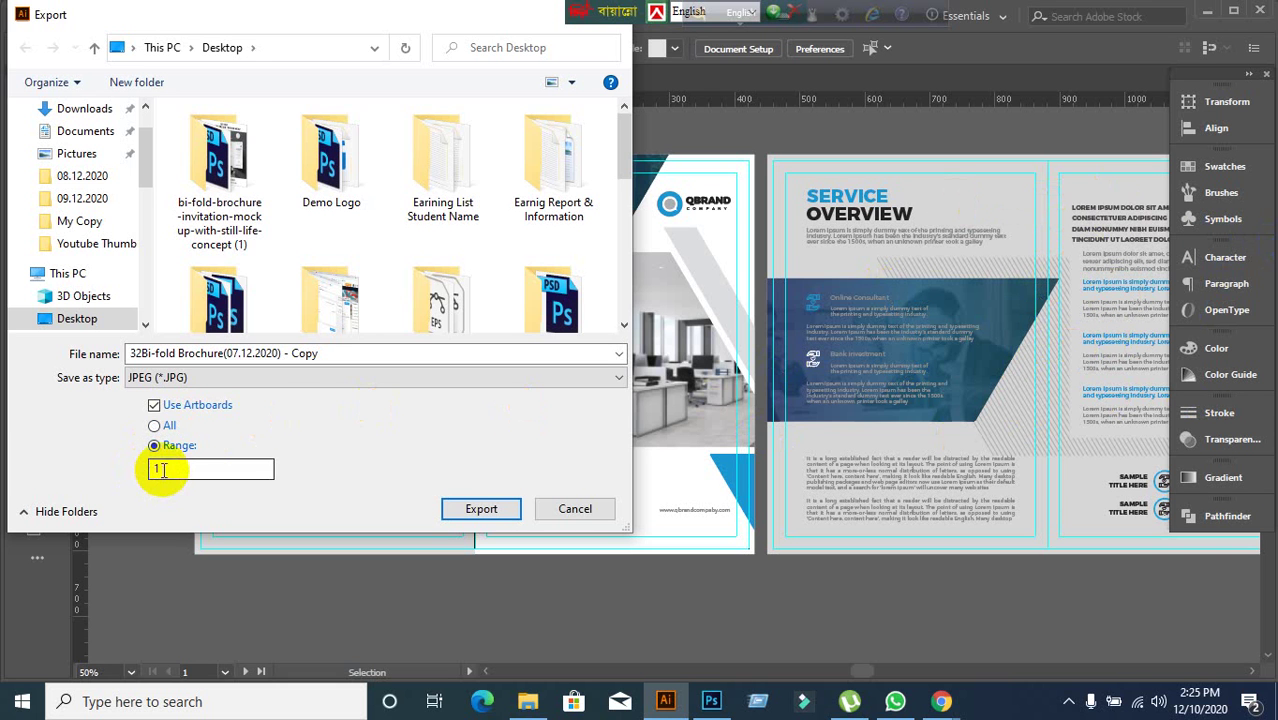
{"action": "double_click", "coordinate": [152, 470]}
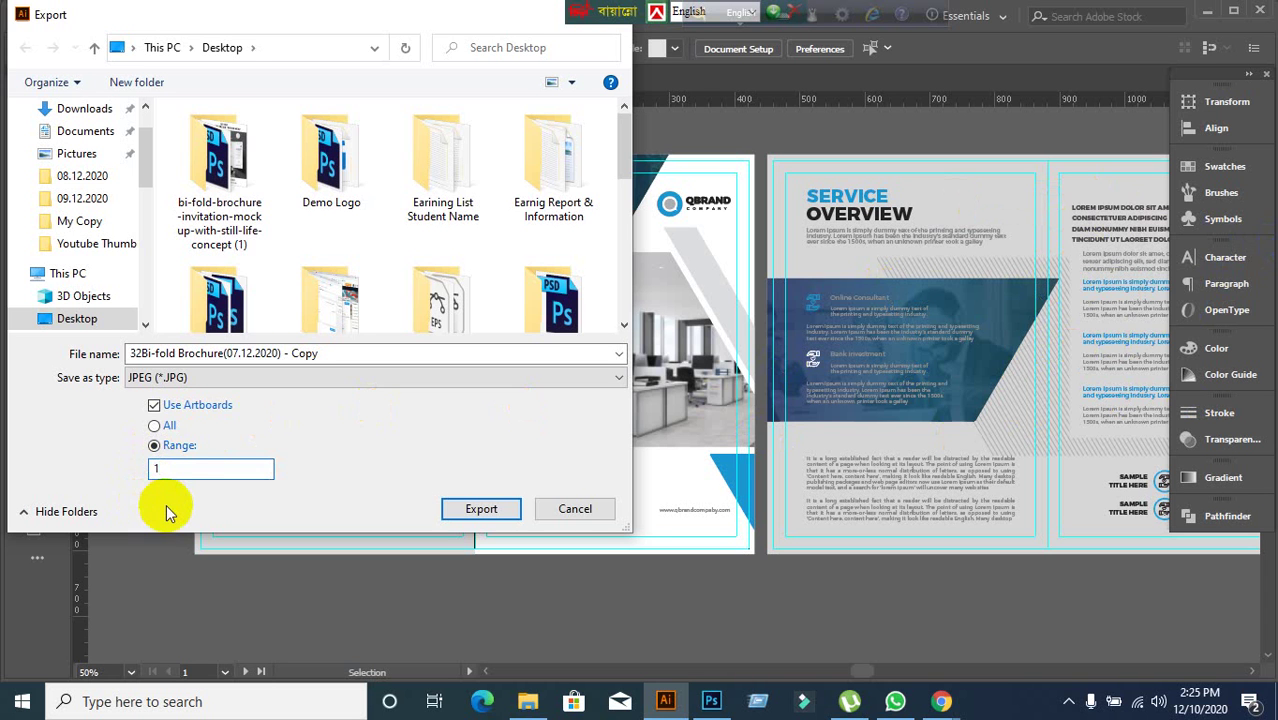
{"action": "left_click", "coordinate": [162, 430]}
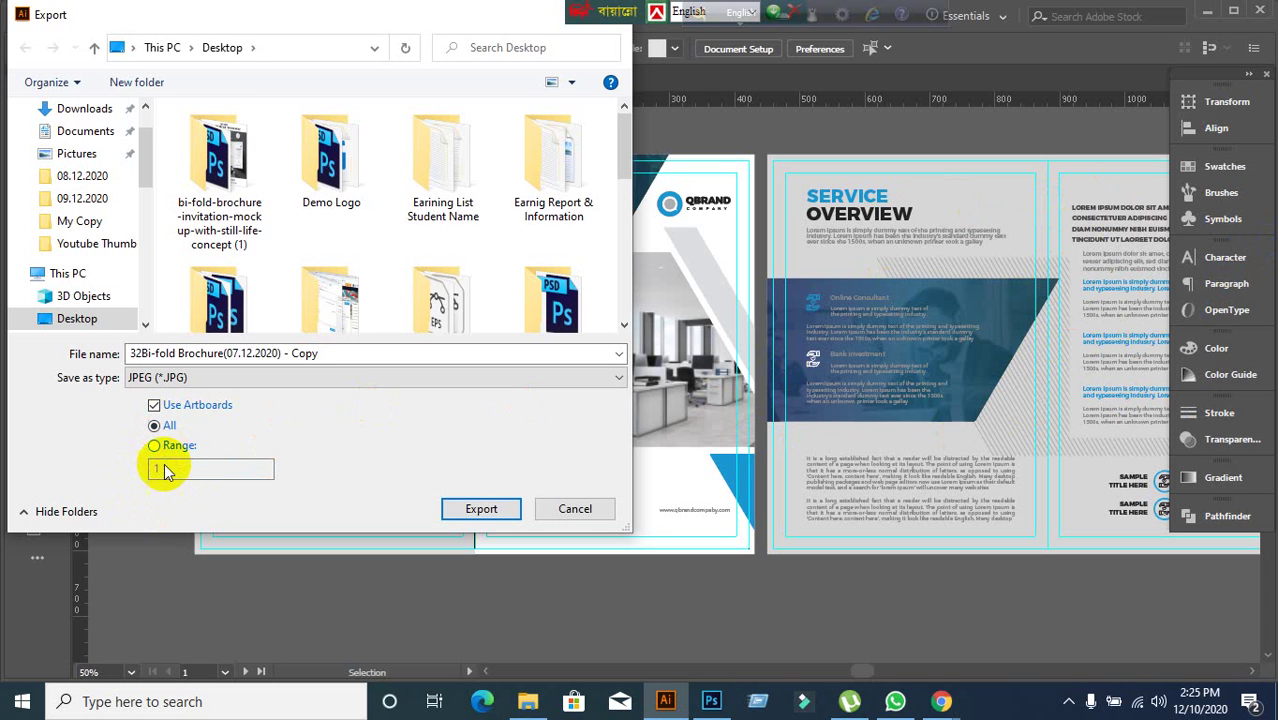
{"action": "left_click", "coordinate": [158, 445]}
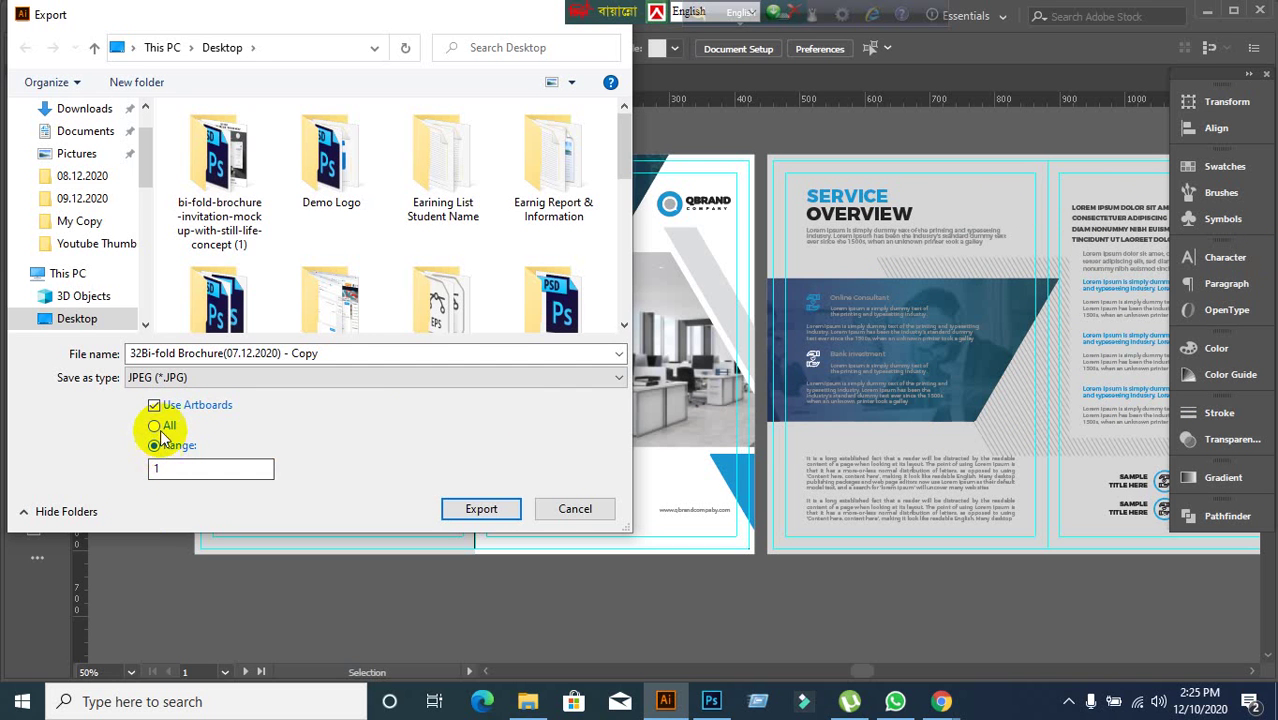
{"action": "left_click", "coordinate": [159, 426]}
{"action": "left_click", "coordinate": [180, 447]}
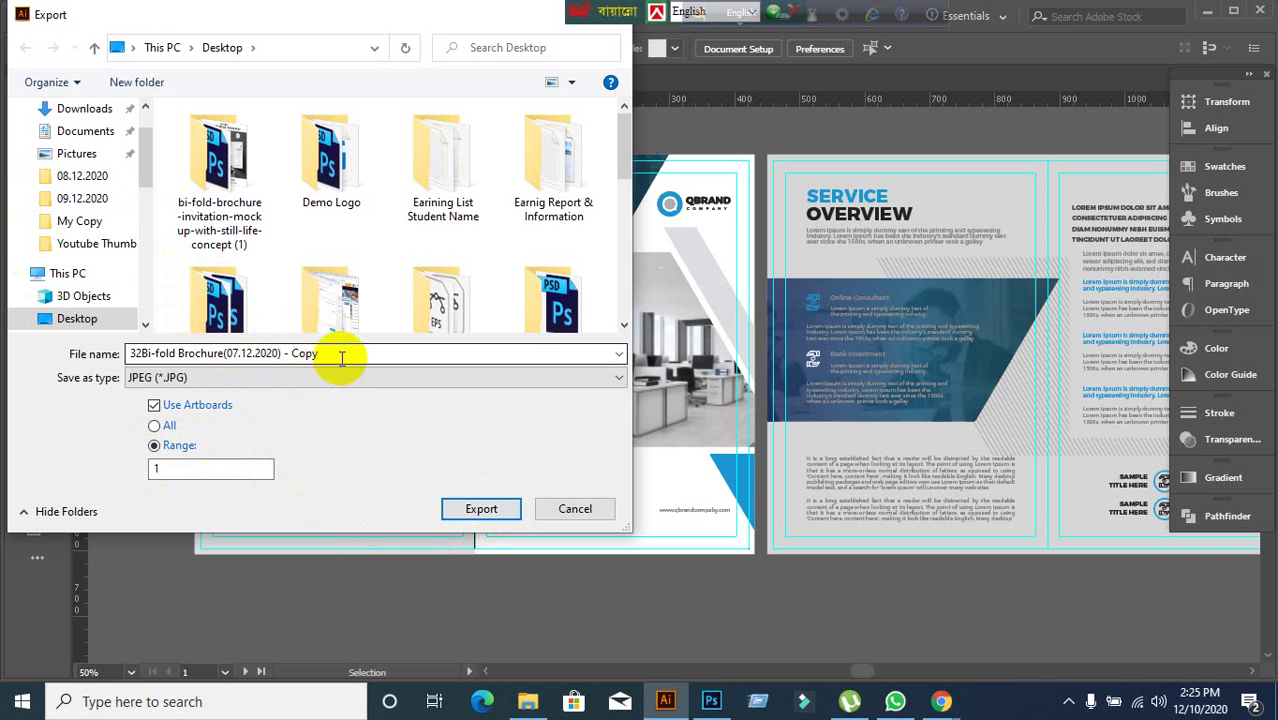
- Name the exported file 1, choose the Desktop as its location, and proceed with the export
{"action": "left_click_drag", "start_coordinate": [341, 356], "coordinate": [52, 355]}
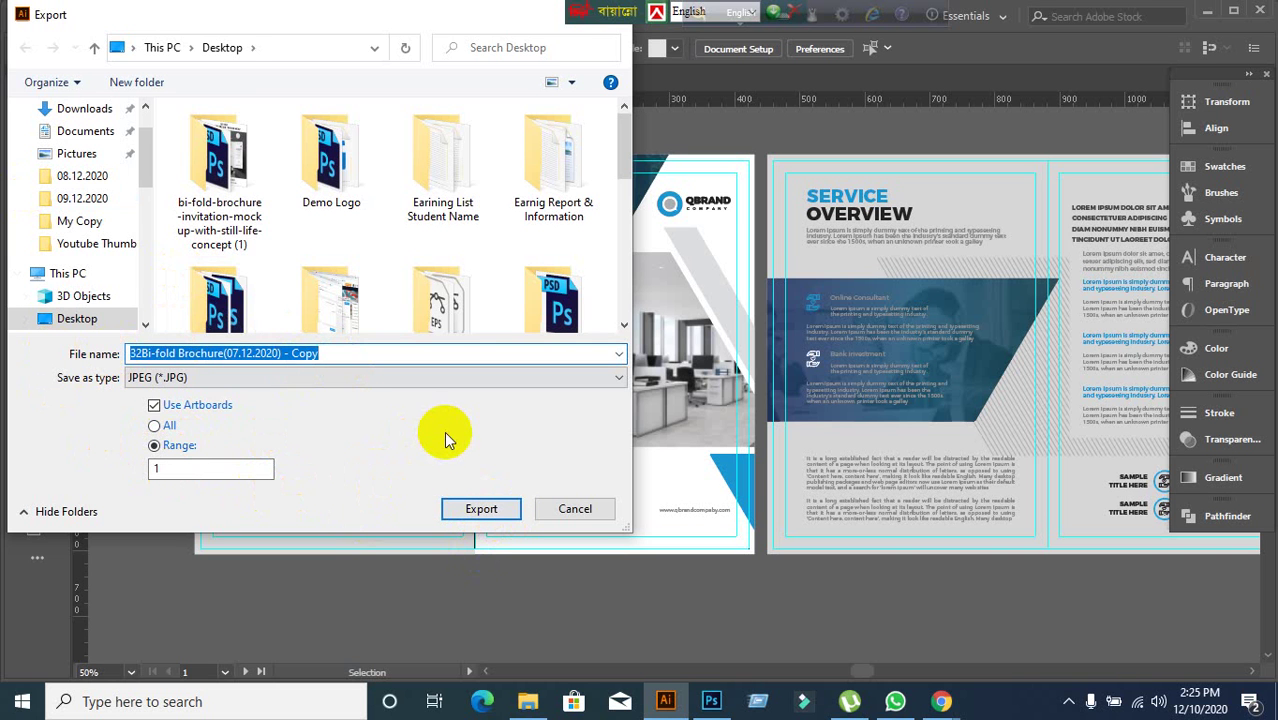
{"action": "type", "text": "1"}
{"action": "scroll", "coordinate": [78, 216], "scroll_direction": "up", "scroll_amount": 1}
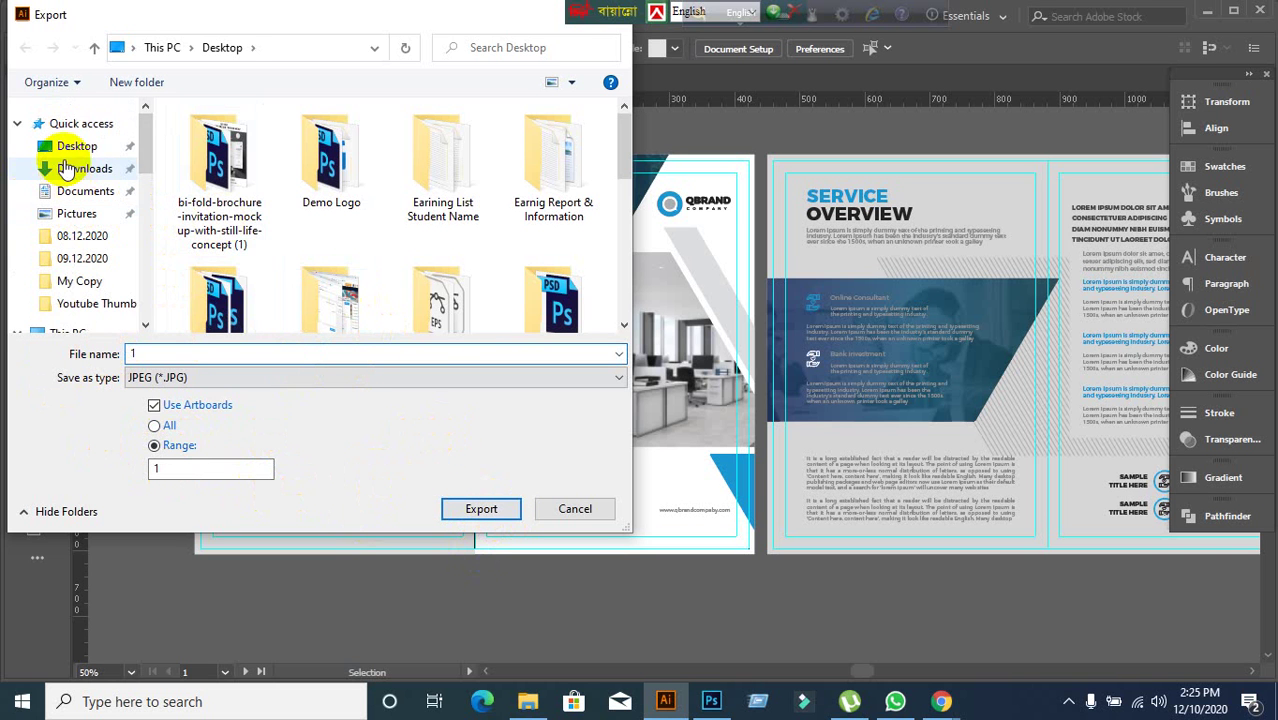
{"action": "left_click", "coordinate": [45, 146]}
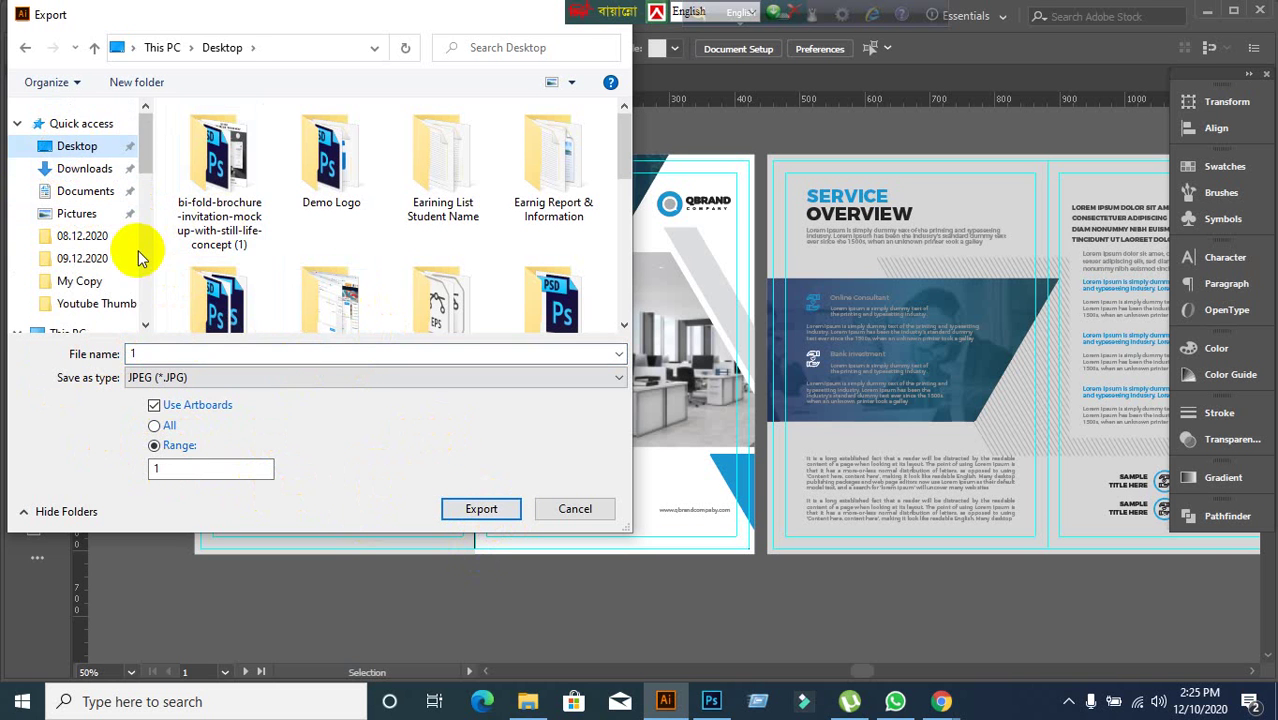
{"action": "left_click", "coordinate": [482, 509]}
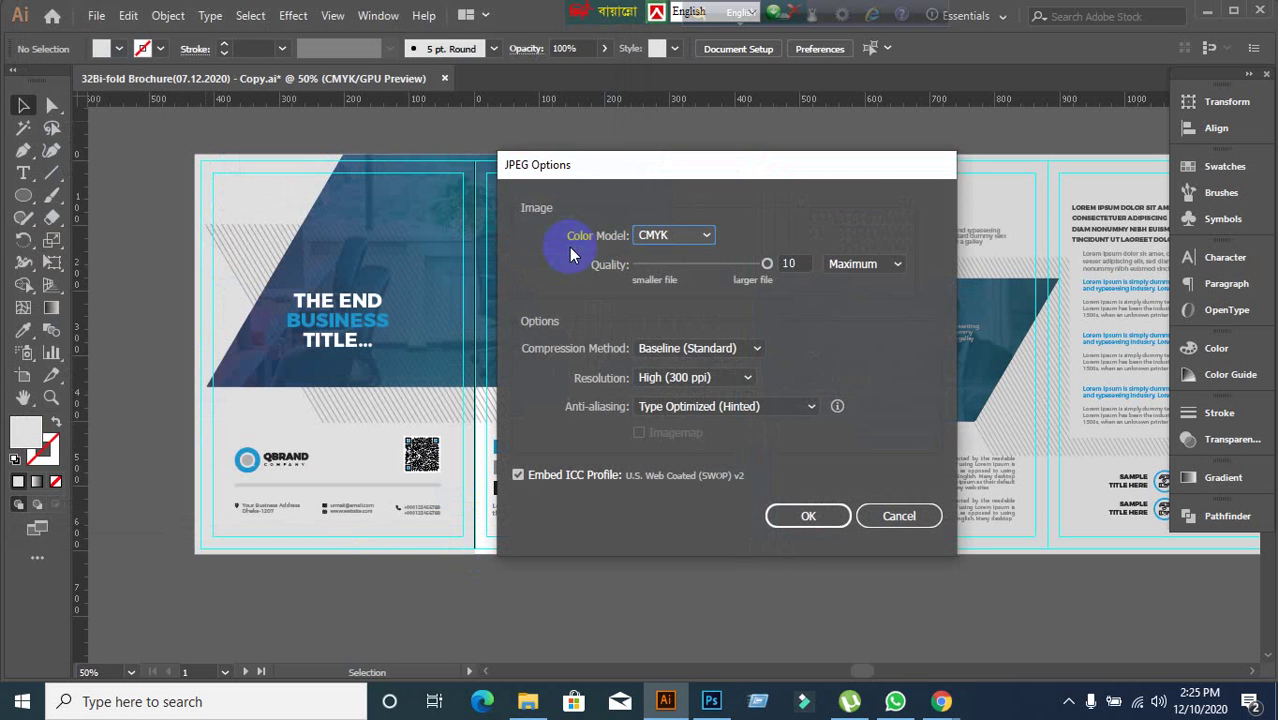
- Set the JPEG color model to RGB and finish exporting the front cover
{"action": "left_click", "coordinate": [696, 239]}
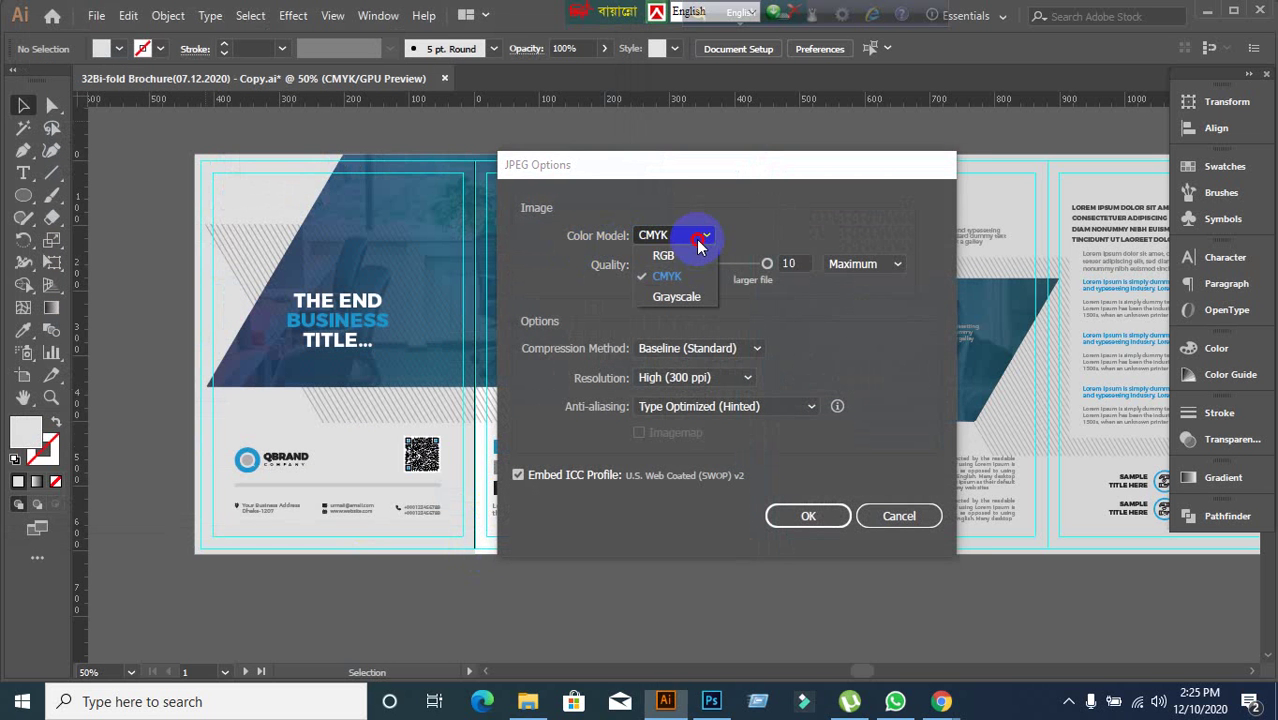
{"action": "left_click", "coordinate": [684, 256]}
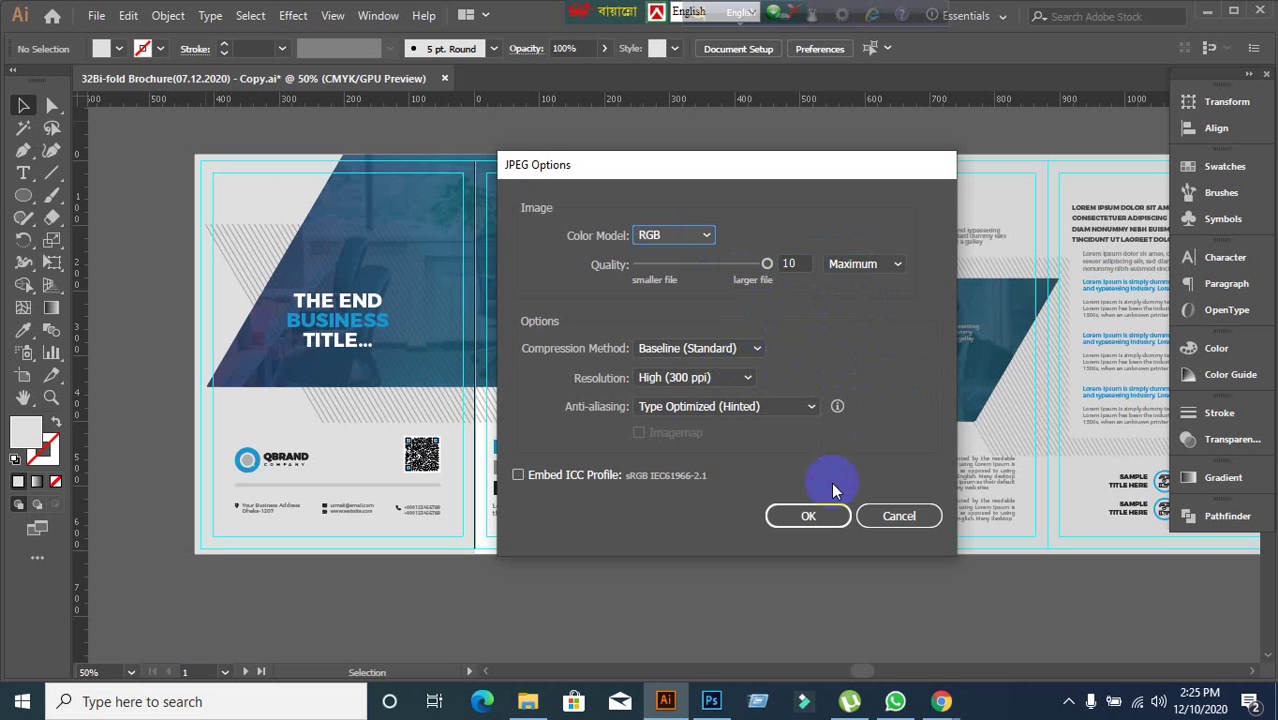
{"action": "left_click", "coordinate": [822, 524]}
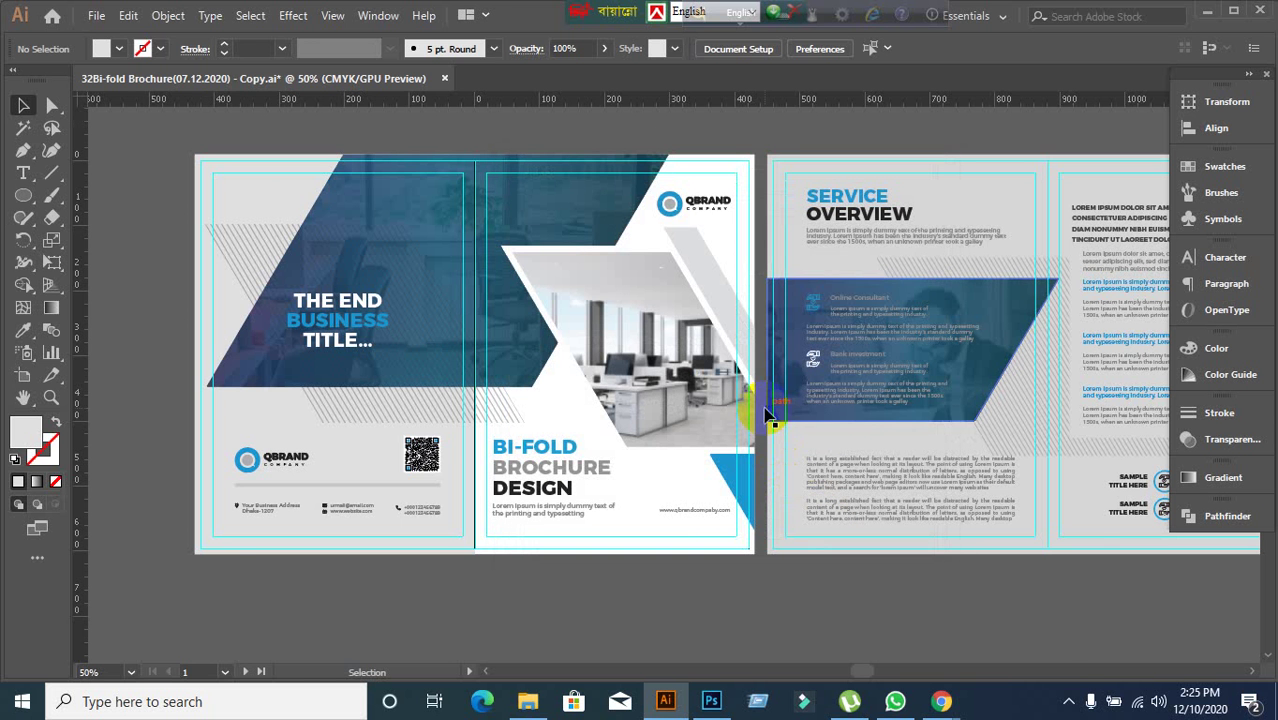
- Minimize Illustrator, Photoshop and the folder window, view the exported 1-01 image from the desktop, and close it
{"action": "left_click", "coordinate": [1207, 10]}
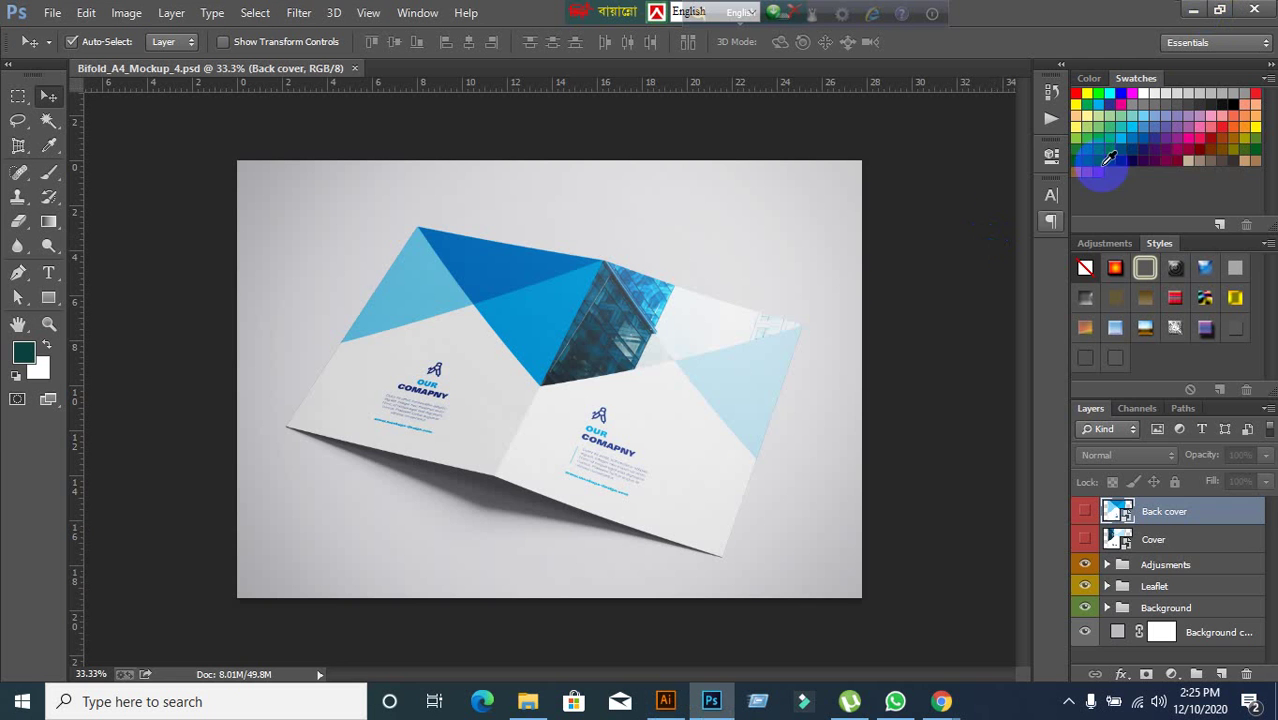
{"action": "left_click", "coordinate": [1190, 12]}
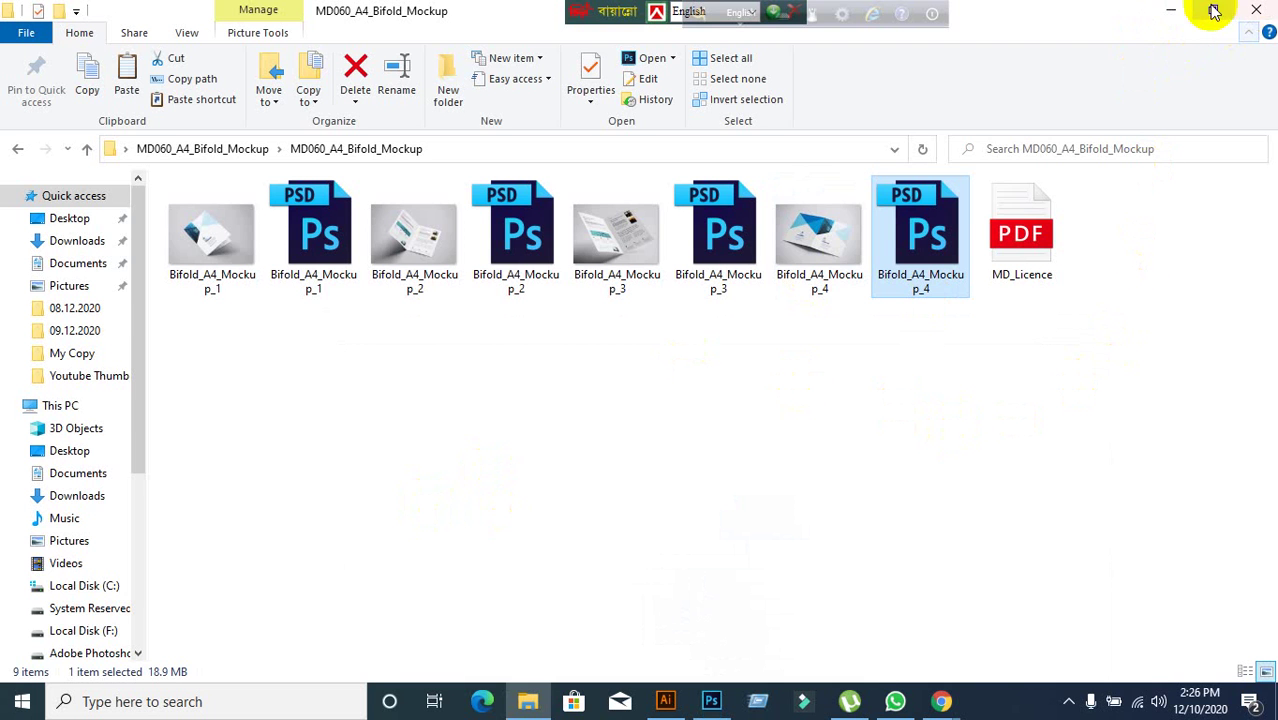
{"action": "left_click", "coordinate": [1180, 12]}
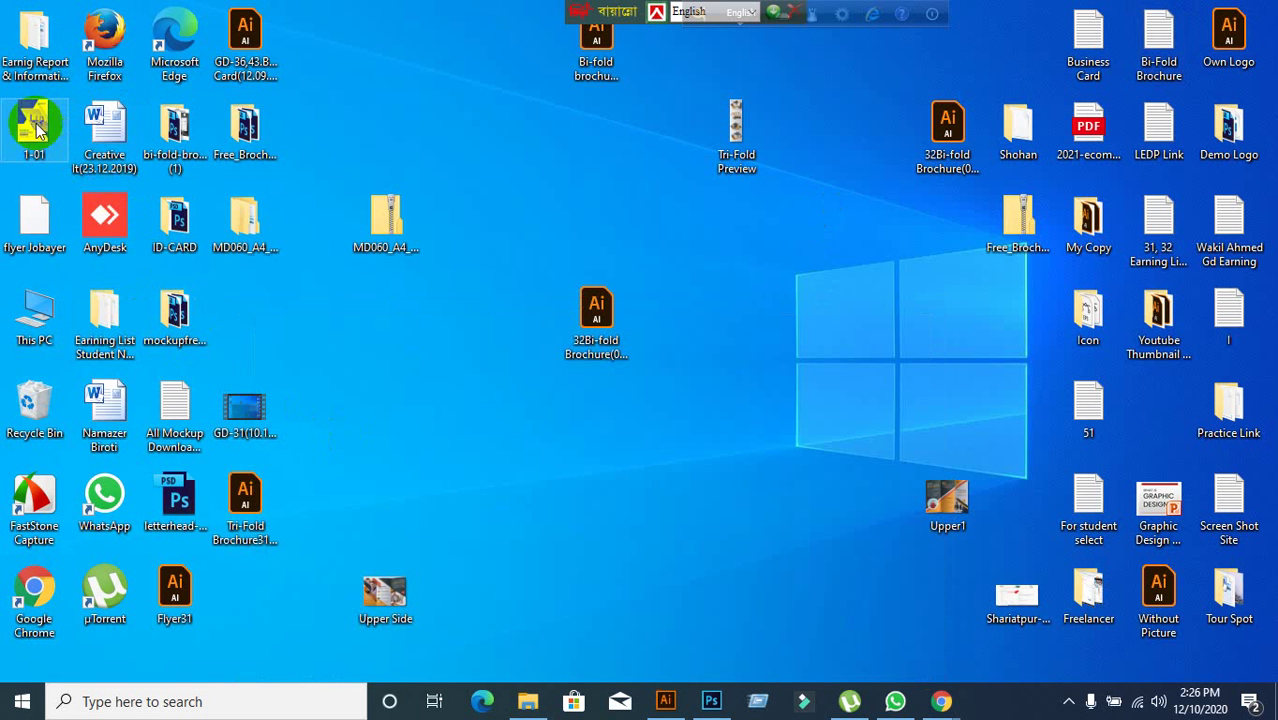
{"action": "double_click", "coordinate": [35, 125]}
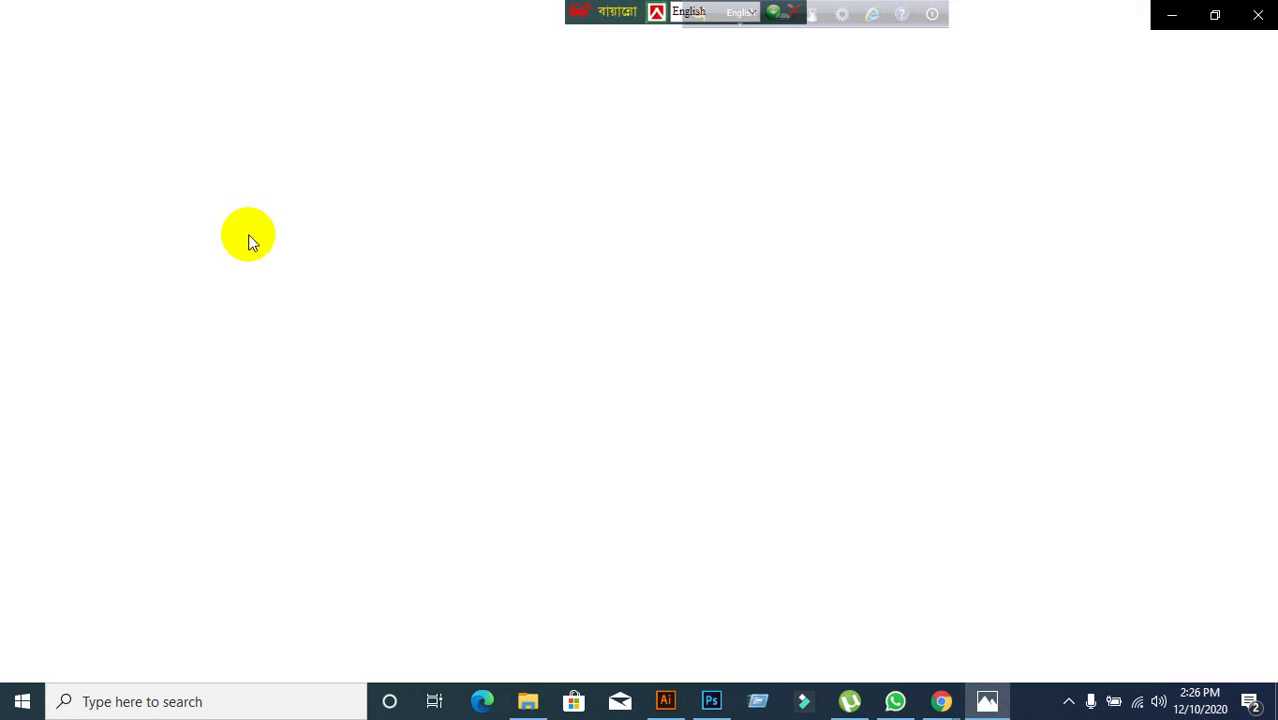
{"action": "left_click", "coordinate": [1258, 14]}
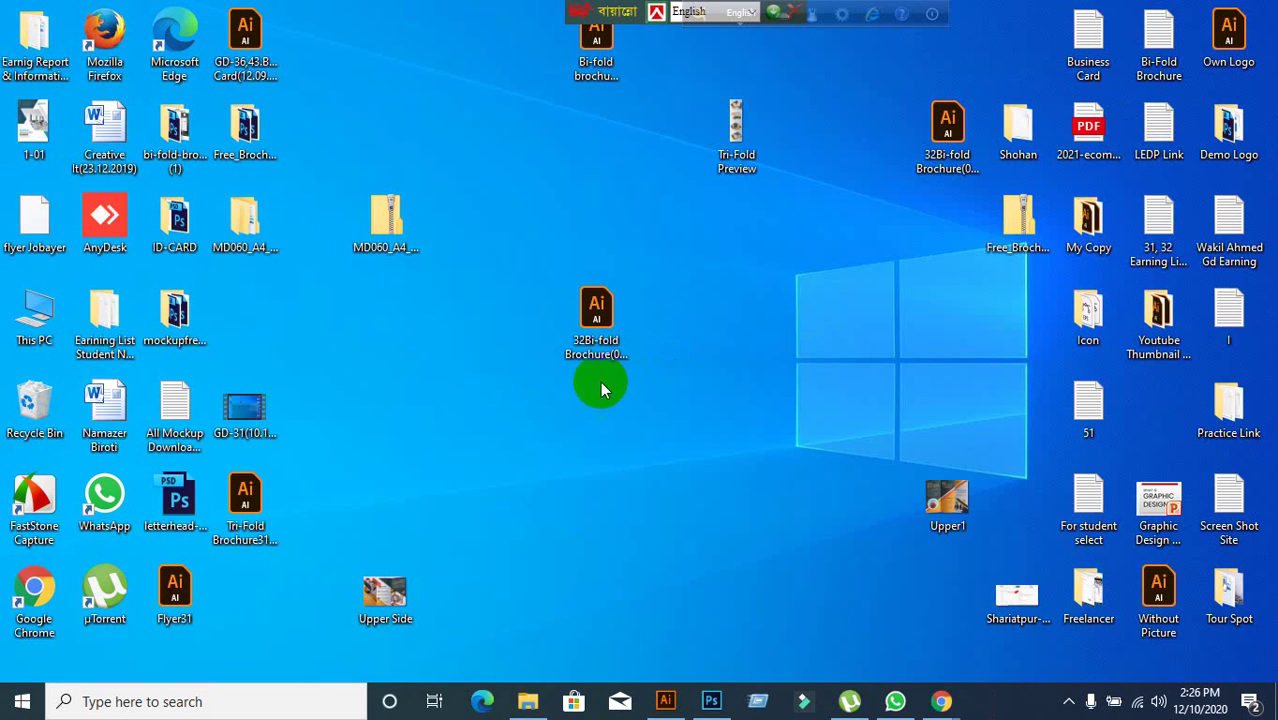
- Move the 1-01 image and the 32Bi-fold Brochure copy to free spots near the middle of the desktop
{"action": "left_click_drag", "start_coordinate": [35, 125], "coordinate": [806, 300]}
{"action": "left_click_drag", "start_coordinate": [618, 352], "coordinate": [548, 262]}
{"action": "left_click", "coordinate": [654, 457]}
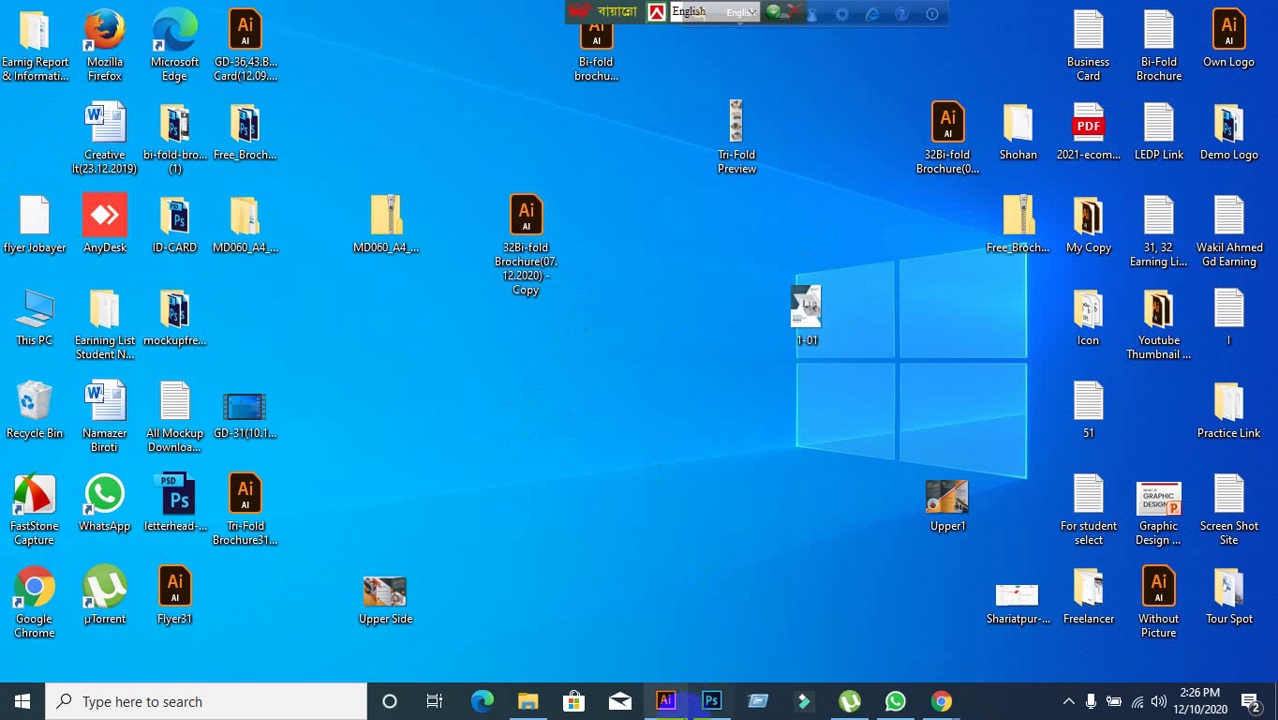
- Bring up the brochure in Illustrator briefly and switch to the Bifold_A4_Mockup_4 document in Photoshop
{"action": "left_click", "coordinate": [666, 703]}
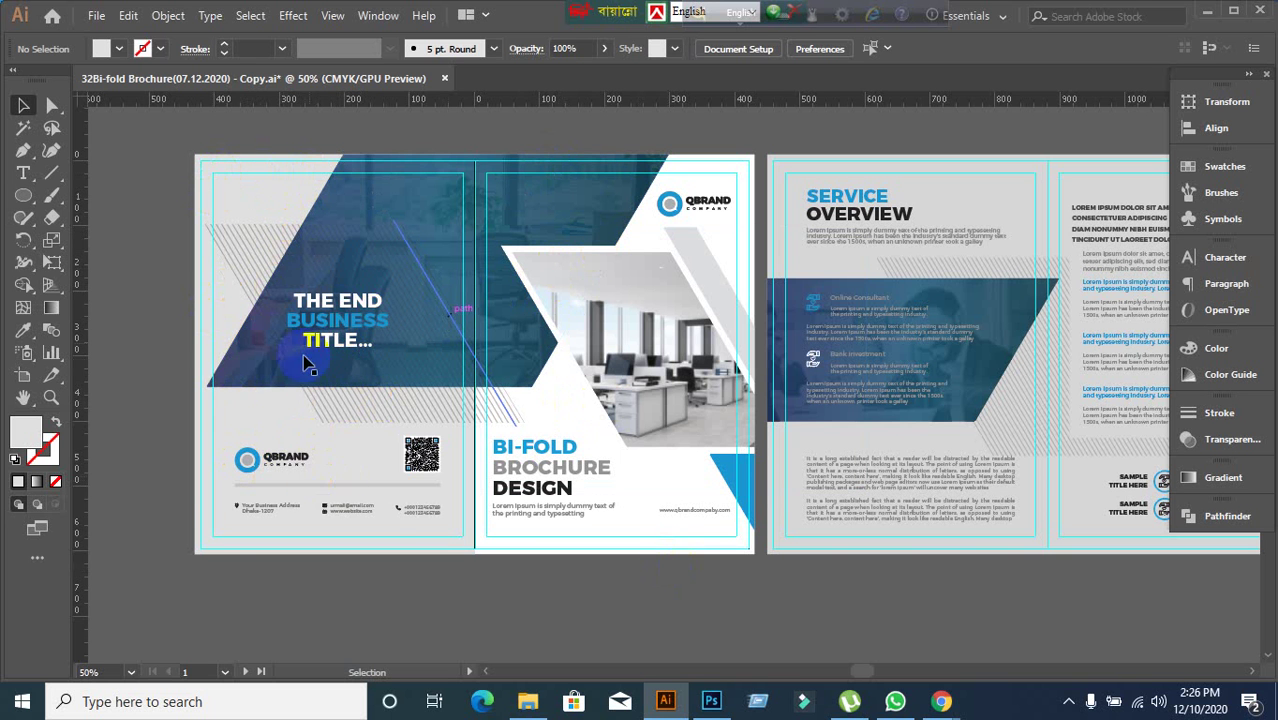
{"action": "left_click", "coordinate": [447, 555]}
{"action": "left_click", "coordinate": [712, 701]}
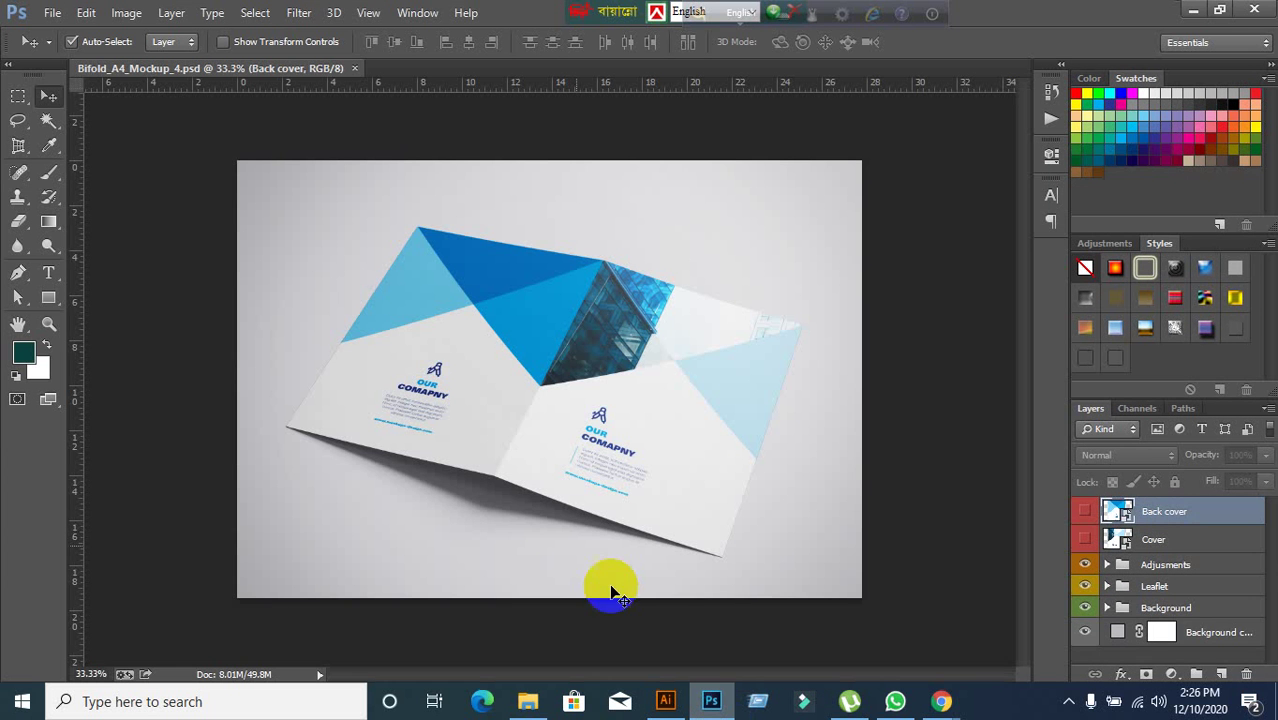
- Pick the back and front cover areas on the brochure mockup to check them, and switch to Illustrator
{"action": "left_click", "coordinate": [420, 348]}
{"action": "left_click", "coordinate": [632, 428]}
{"action": "left_click", "coordinate": [456, 360]}
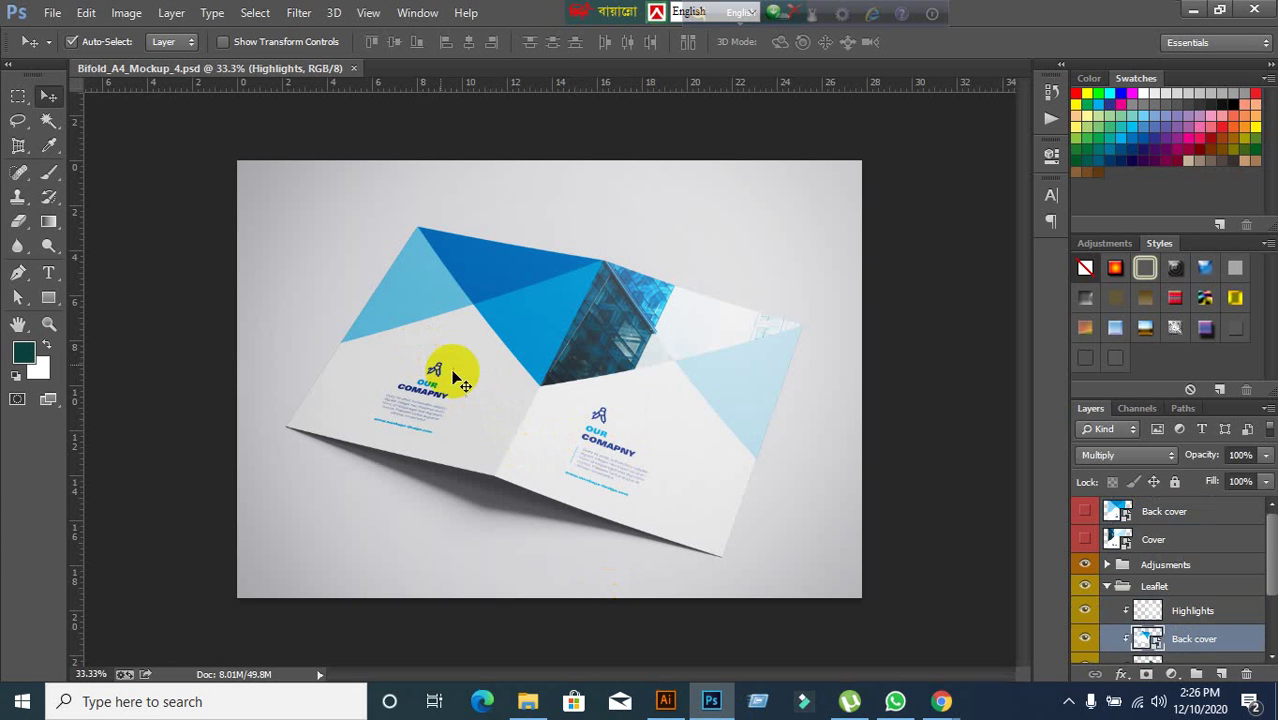
{"action": "left_click", "coordinate": [676, 480]}
{"action": "left_click", "coordinate": [664, 702]}
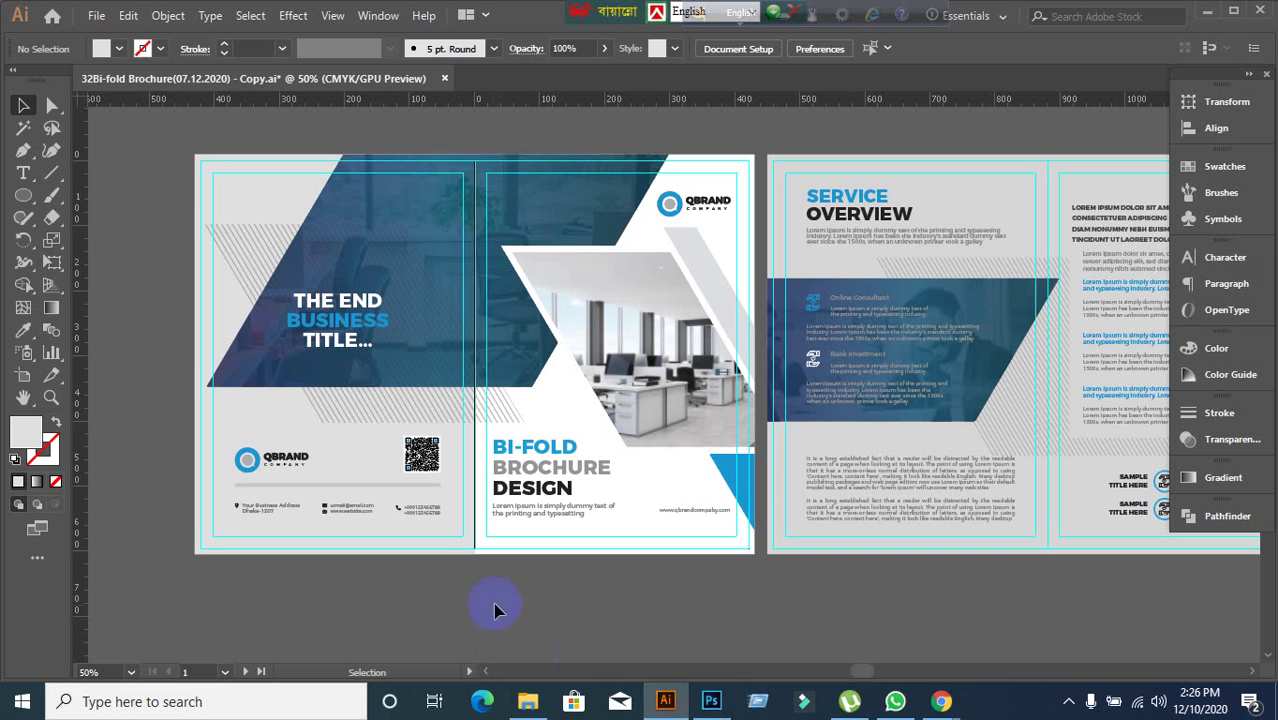
- Extend Artboard 1 across the back cover so it spans both cover pages, about 838 px wide
{"action": "left_click", "coordinate": [26, 380]}
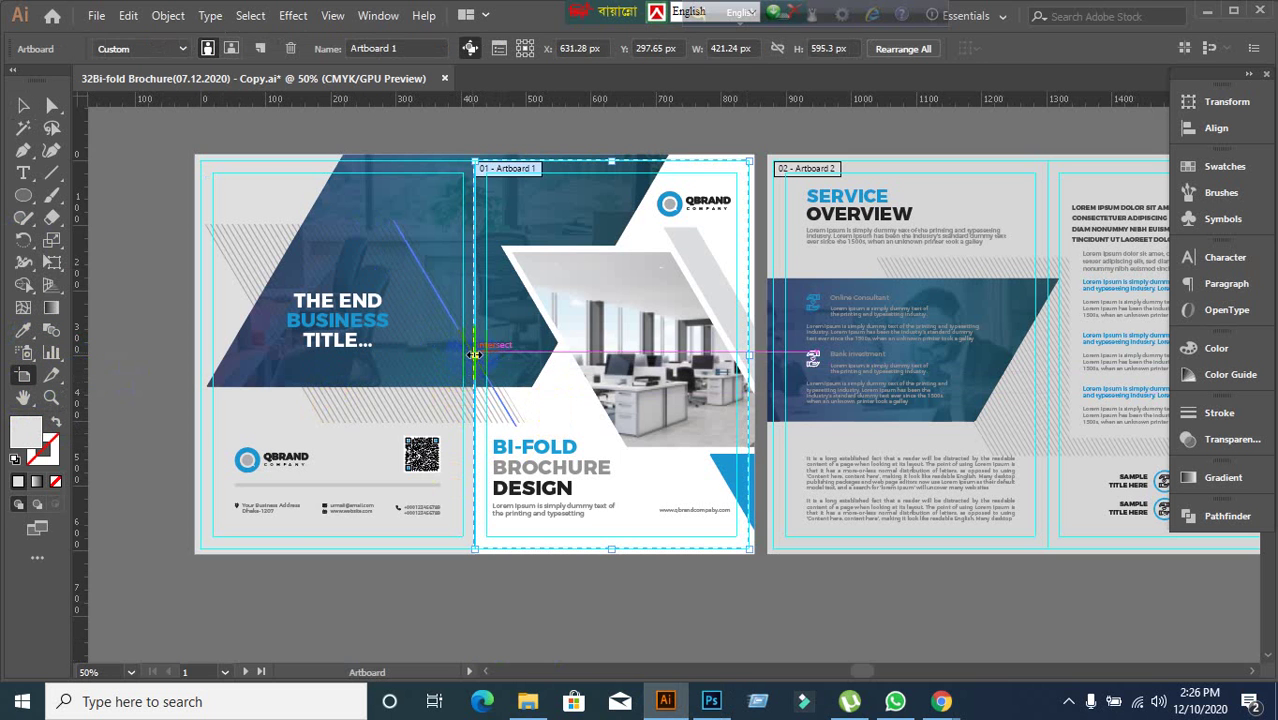
{"action": "left_click_drag", "start_coordinate": [475, 354], "coordinate": [200, 356]}
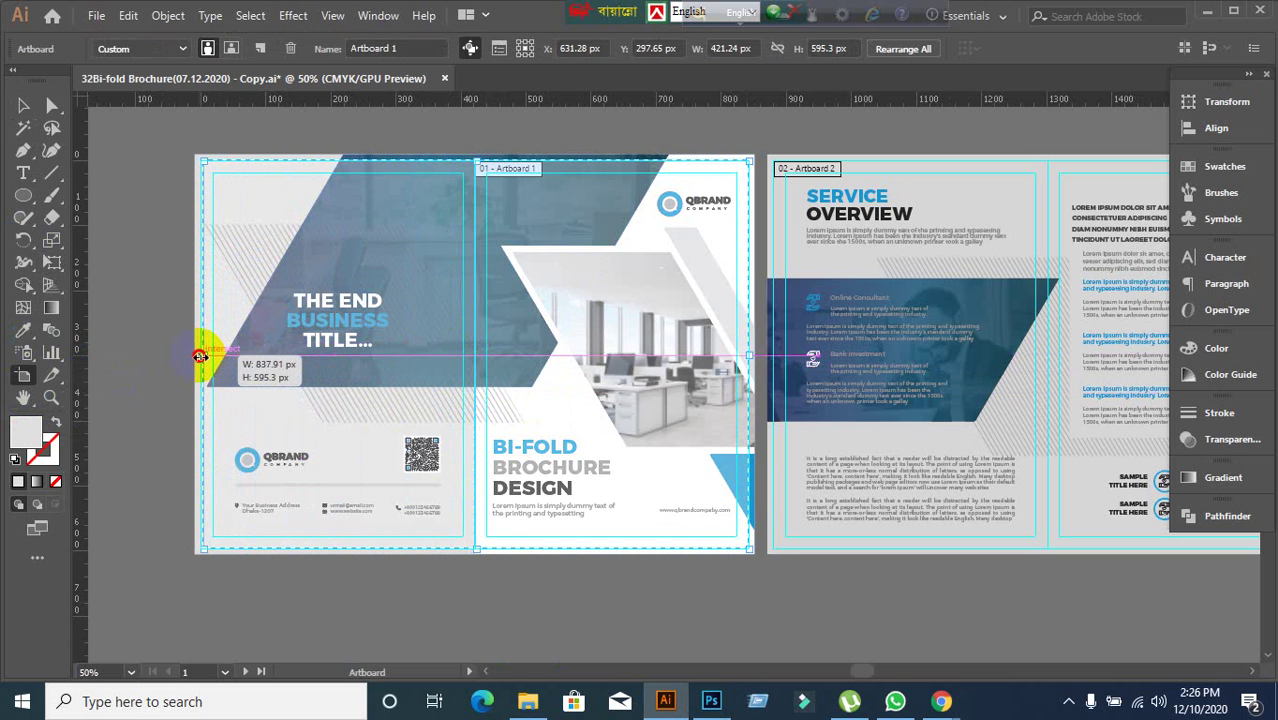
{"action": "left_click_drag", "start_coordinate": [200, 356], "coordinate": [200, 356]}
- Try to snap the outer edge of Artboard 1 to the back cover's trim guide, and undo that adjustment
{"action": "scroll", "coordinate": [200, 356], "scroll_direction": "up", "scroll_amount": 3}
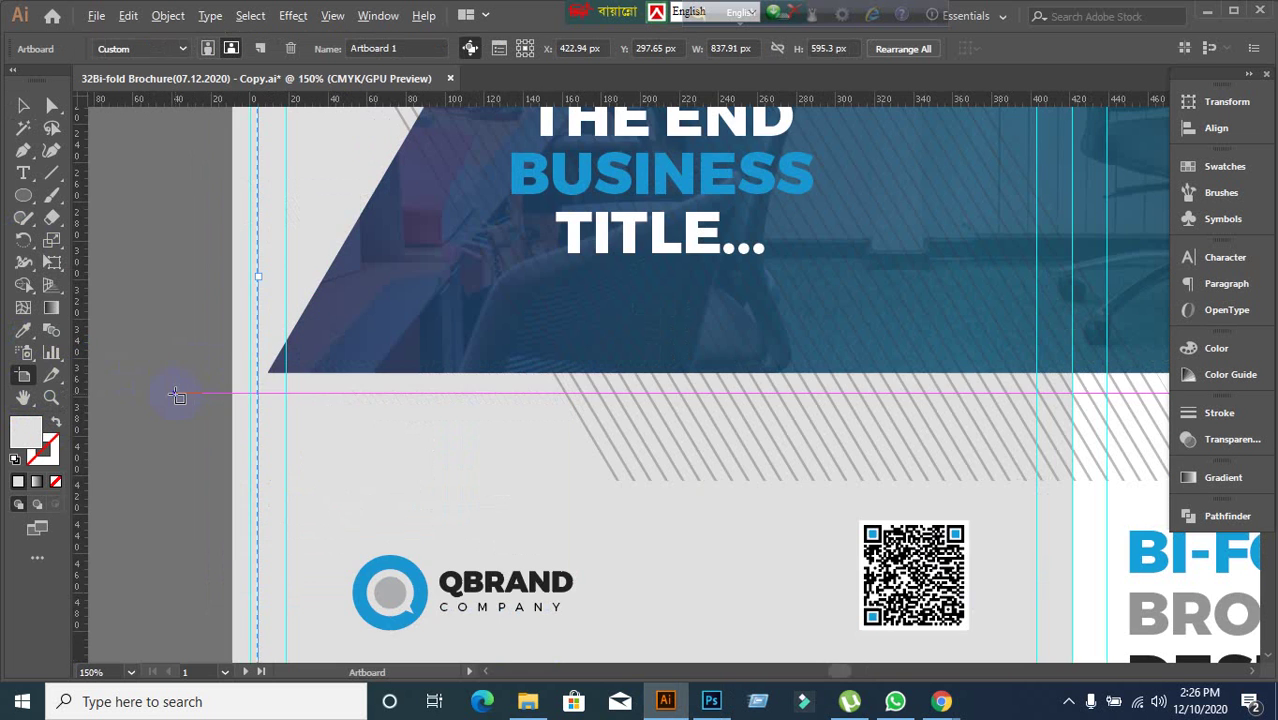
{"action": "scroll", "coordinate": [256, 285], "scroll_direction": "up", "scroll_amount": 2}
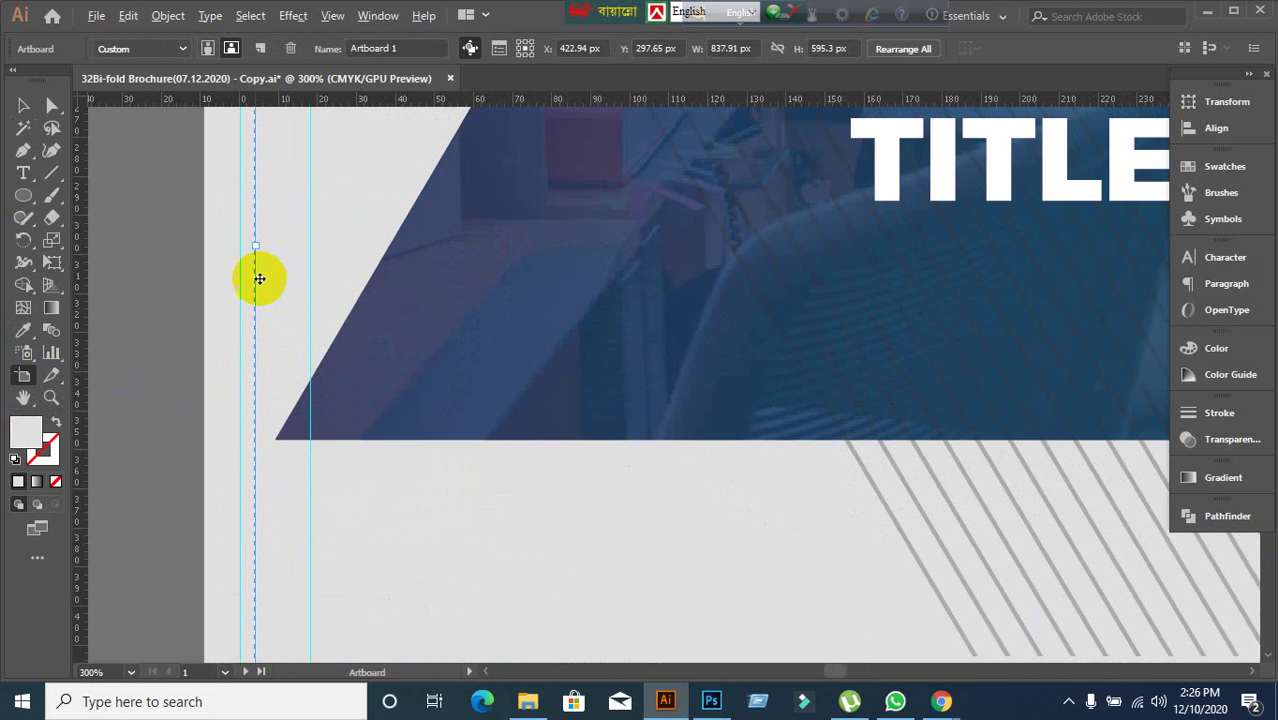
{"action": "left_click_drag", "start_coordinate": [255, 247], "coordinate": [241, 246]}
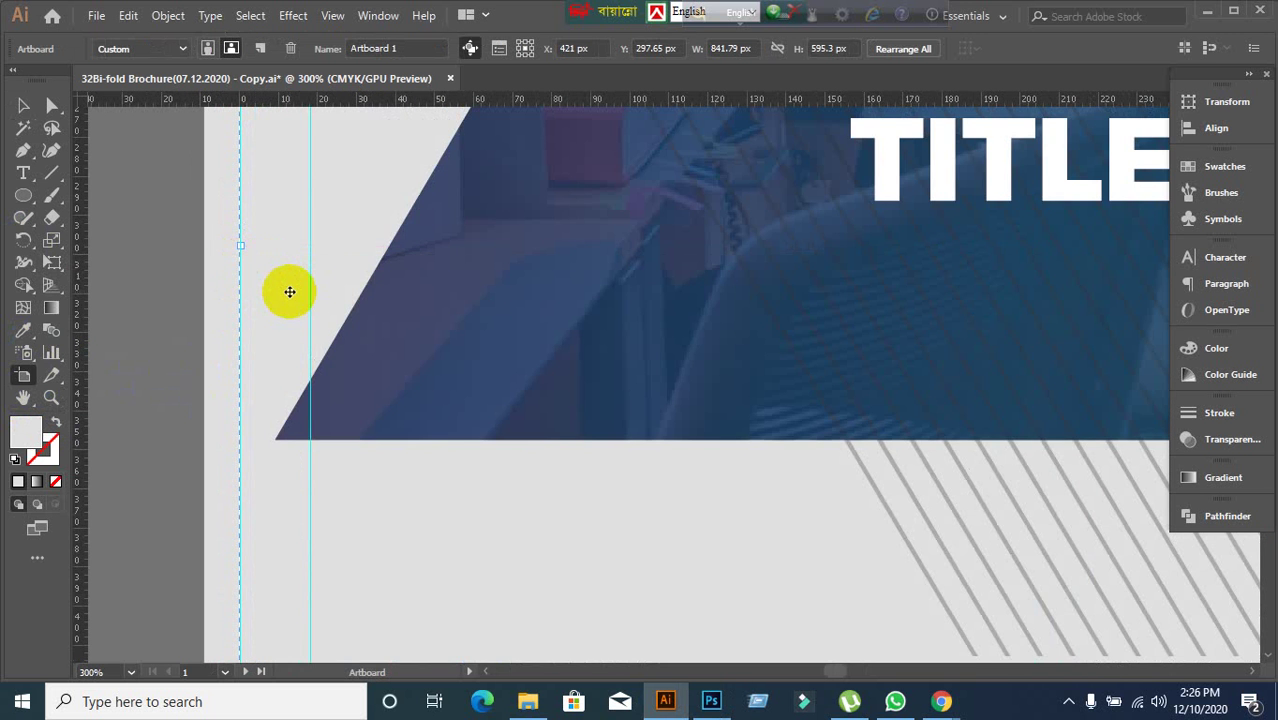
{"action": "key", "text": "ctrl+z"}
{"action": "scroll", "coordinate": [289, 293], "scroll_direction": "down", "scroll_amount": 4}
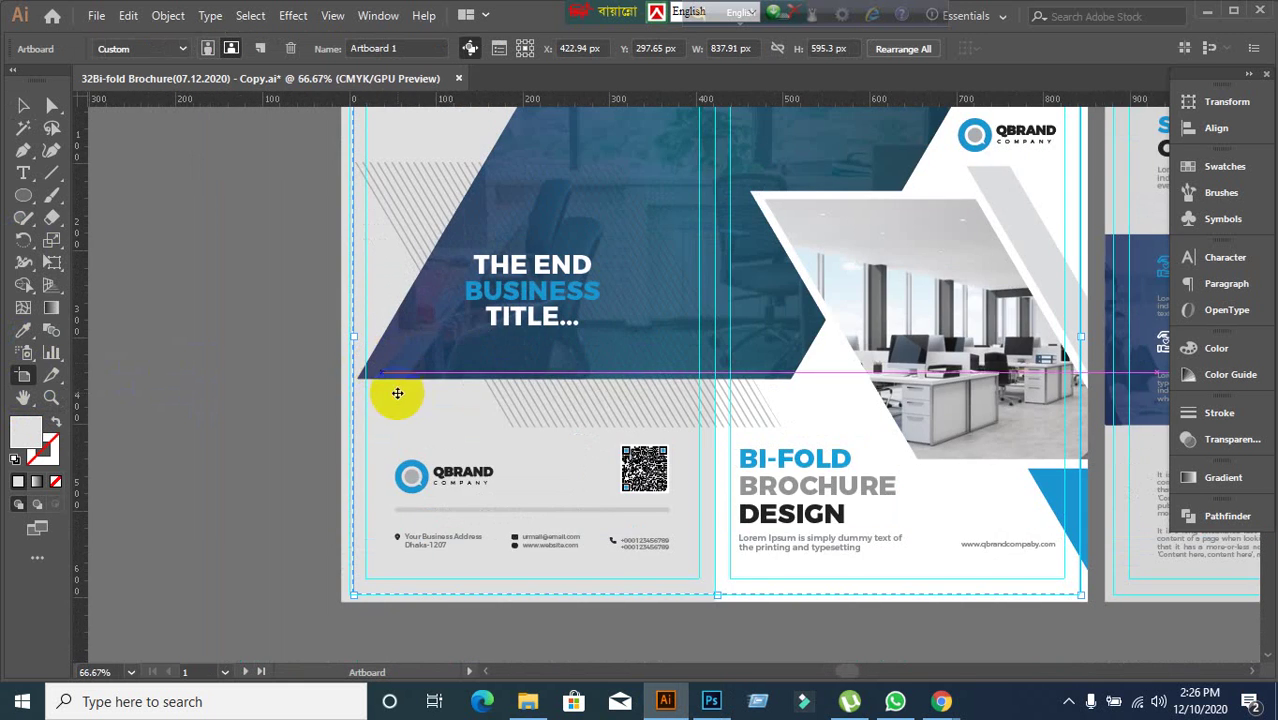
{"action": "scroll", "coordinate": [585, 422], "scroll_direction": "up", "scroll_amount": 2}
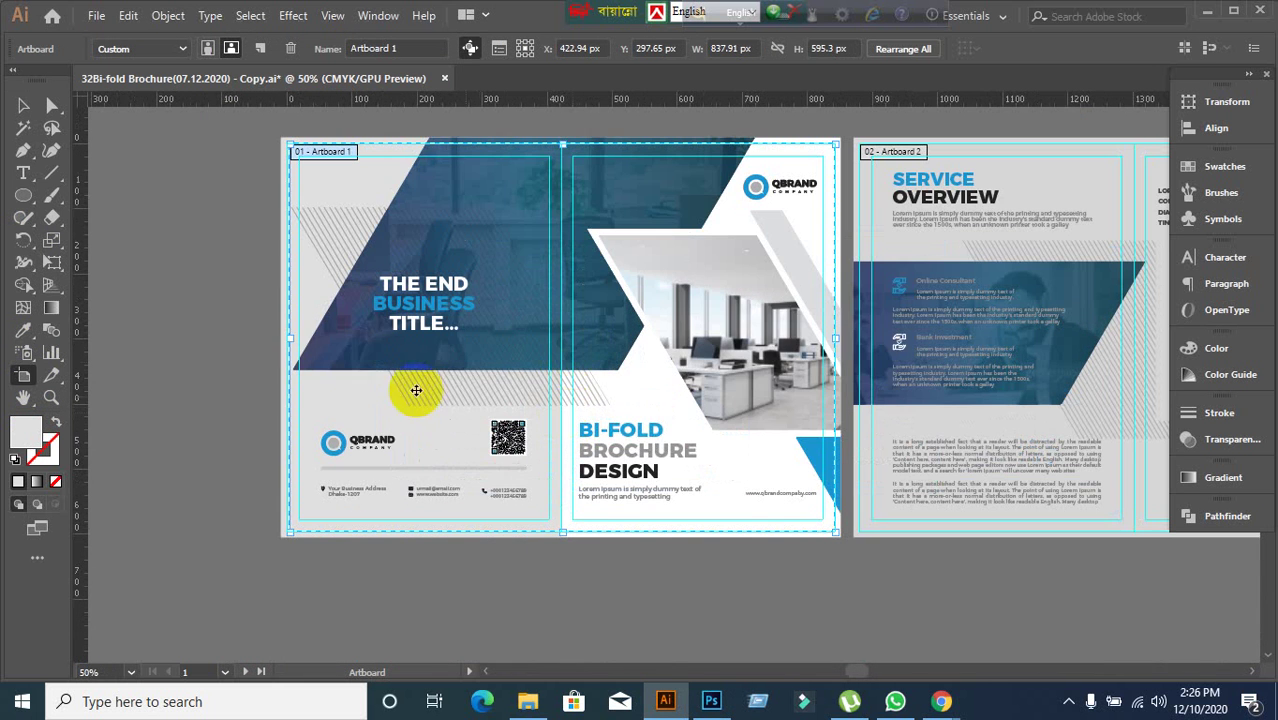
{"action": "mouse_move", "coordinate": [299, 343]}
{"action": "left_mouse_down"}
{"action": "mouse_move", "coordinate": [553, 340]}
{"action": "mouse_move", "coordinate": [292, 348]}
{"action": "left_mouse_up"}
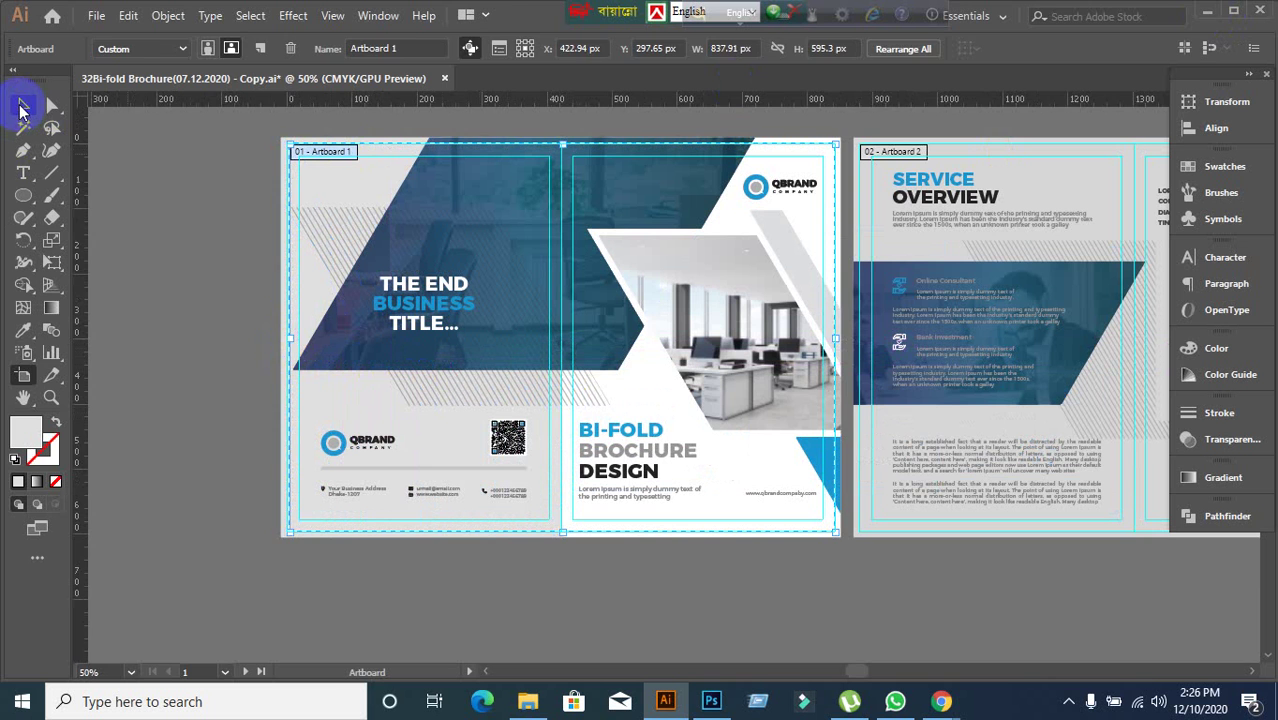
{"action": "left_click", "coordinate": [22, 105]}
- Minimize Illustrator and Photoshop, delete the earlier 1-01 image from the desktop, and return to the brochure in Illustrator
{"action": "left_click", "coordinate": [1205, 16]}
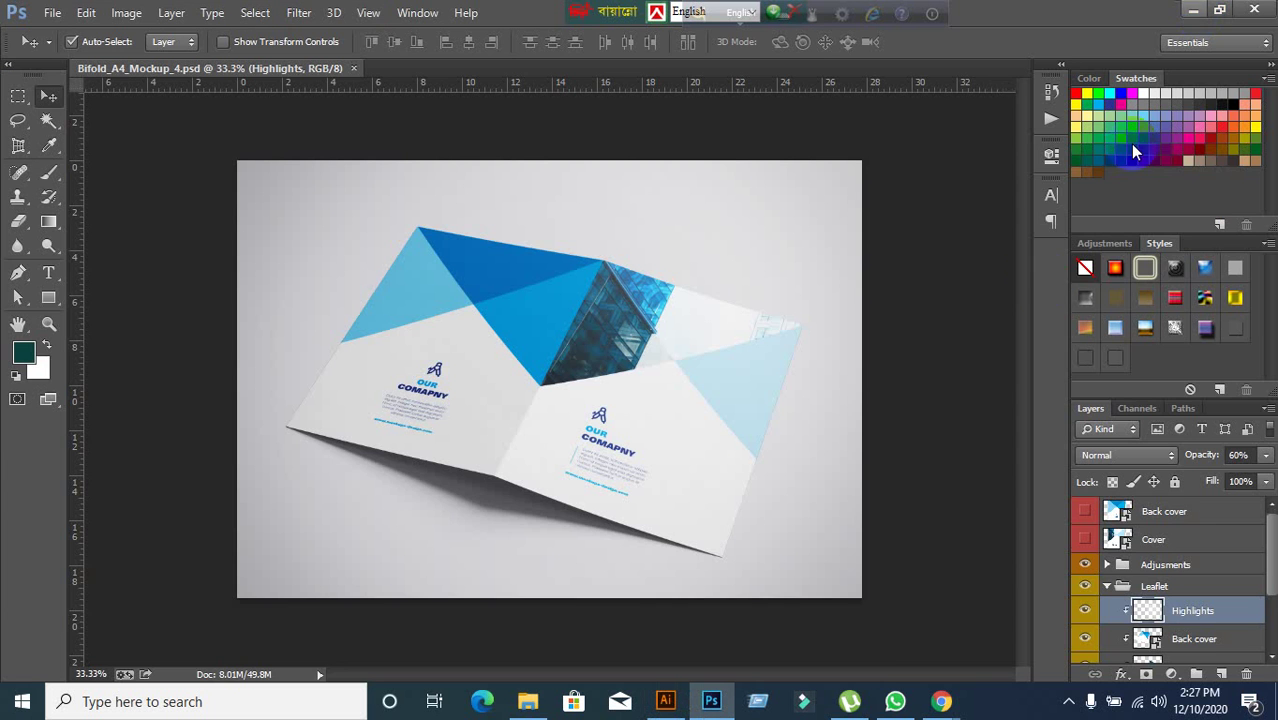
{"action": "left_click", "coordinate": [1194, 14]}
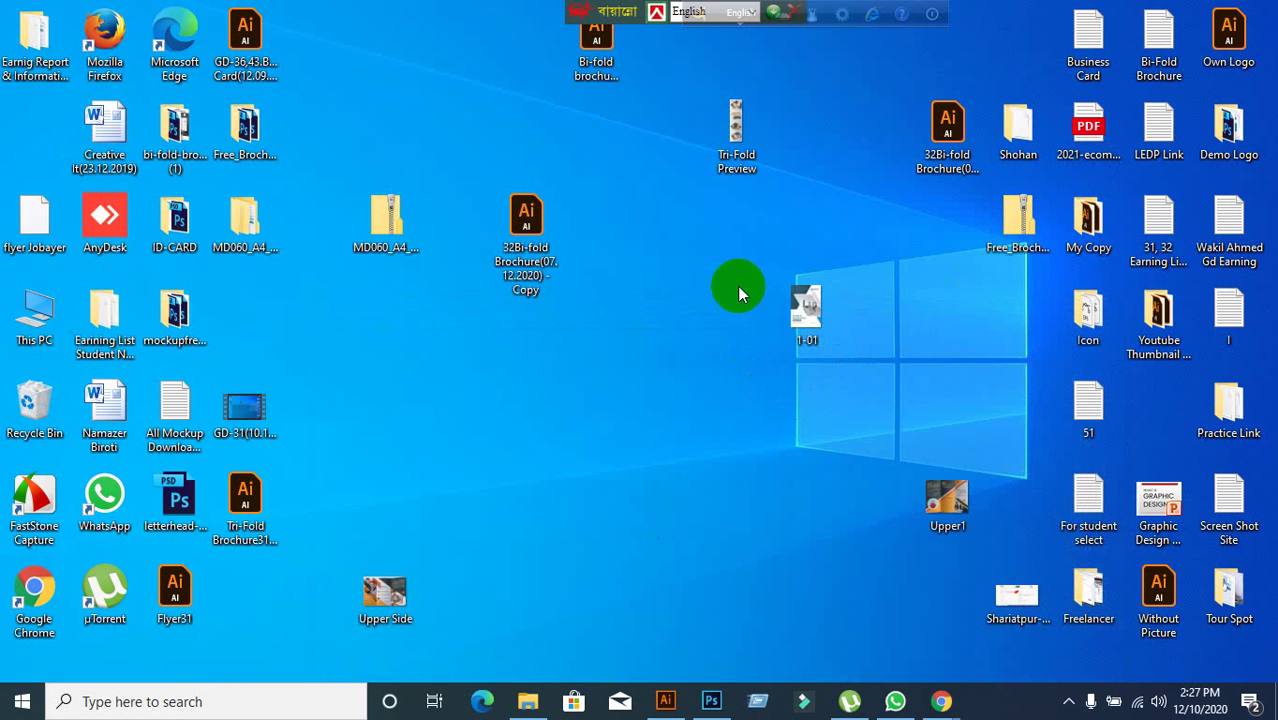
{"action": "left_click_drag", "start_coordinate": [738, 293], "coordinate": [868, 403]}
{"action": "left_click", "coordinate": [665, 701]}
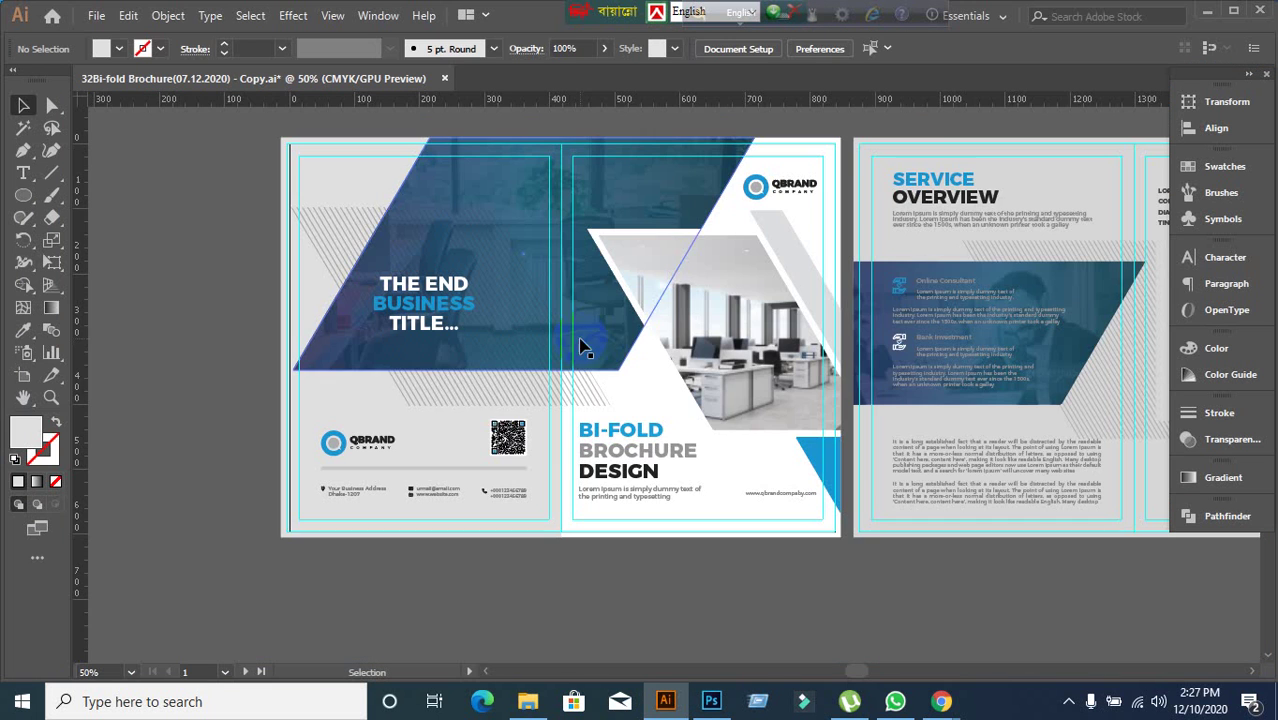
- Shrink Artboard 1 to the front cover only, snapping its inner edge to the center fold guide at 420.95 px wide
{"action": "left_click", "coordinate": [174, 388]}
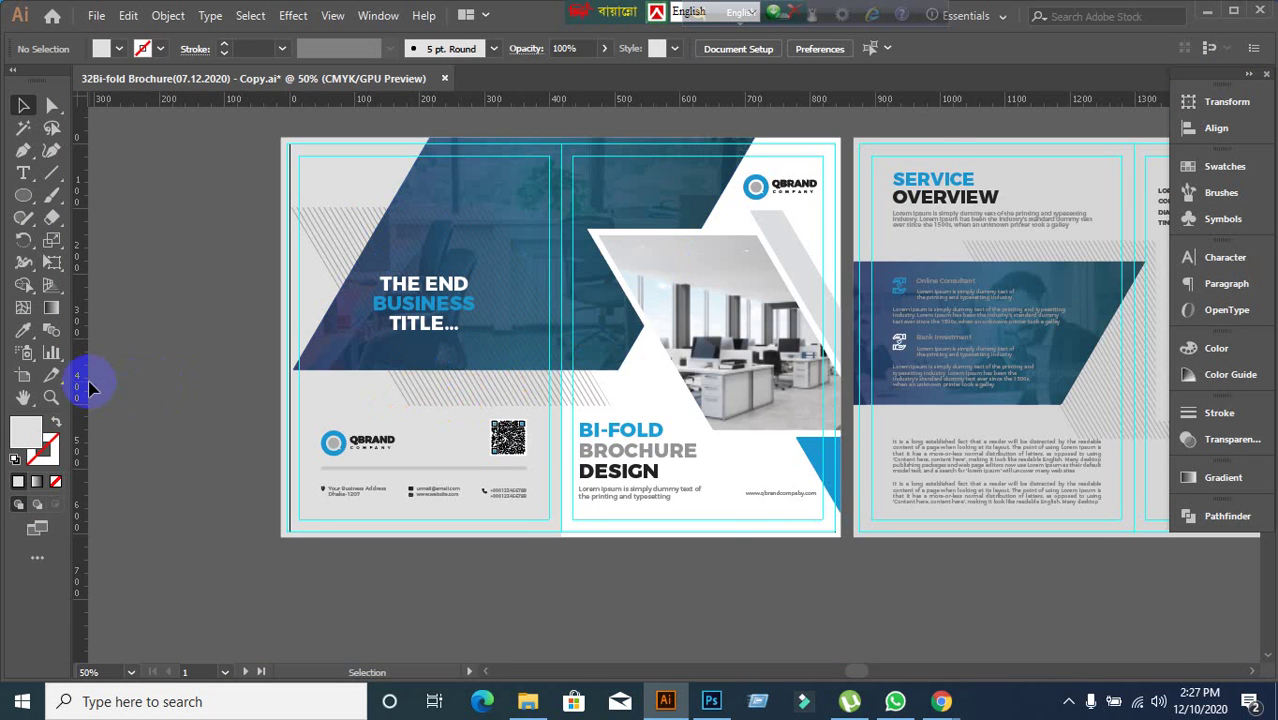
{"action": "scroll", "coordinate": [462, 345], "scroll_direction": "up", "scroll_amount": 2}
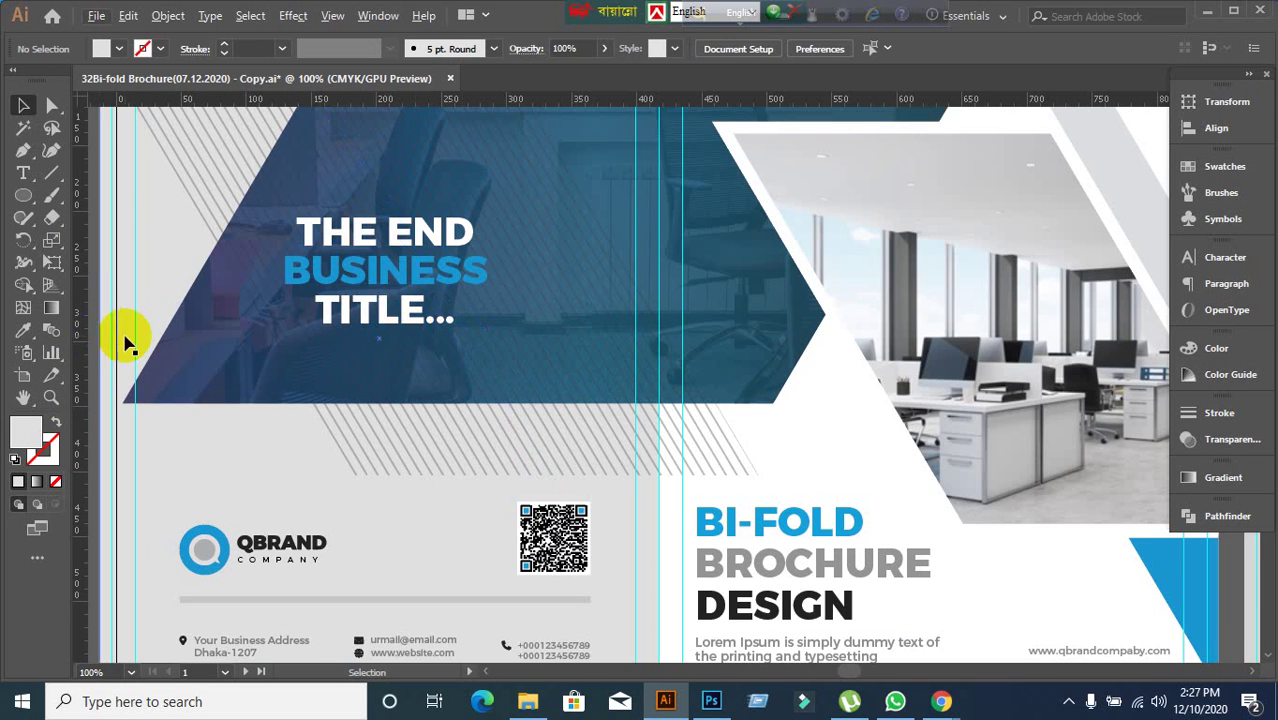
{"action": "scroll", "coordinate": [334, 405], "scroll_direction": "down", "scroll_amount": 1}
{"action": "left_click", "coordinate": [23, 375]}
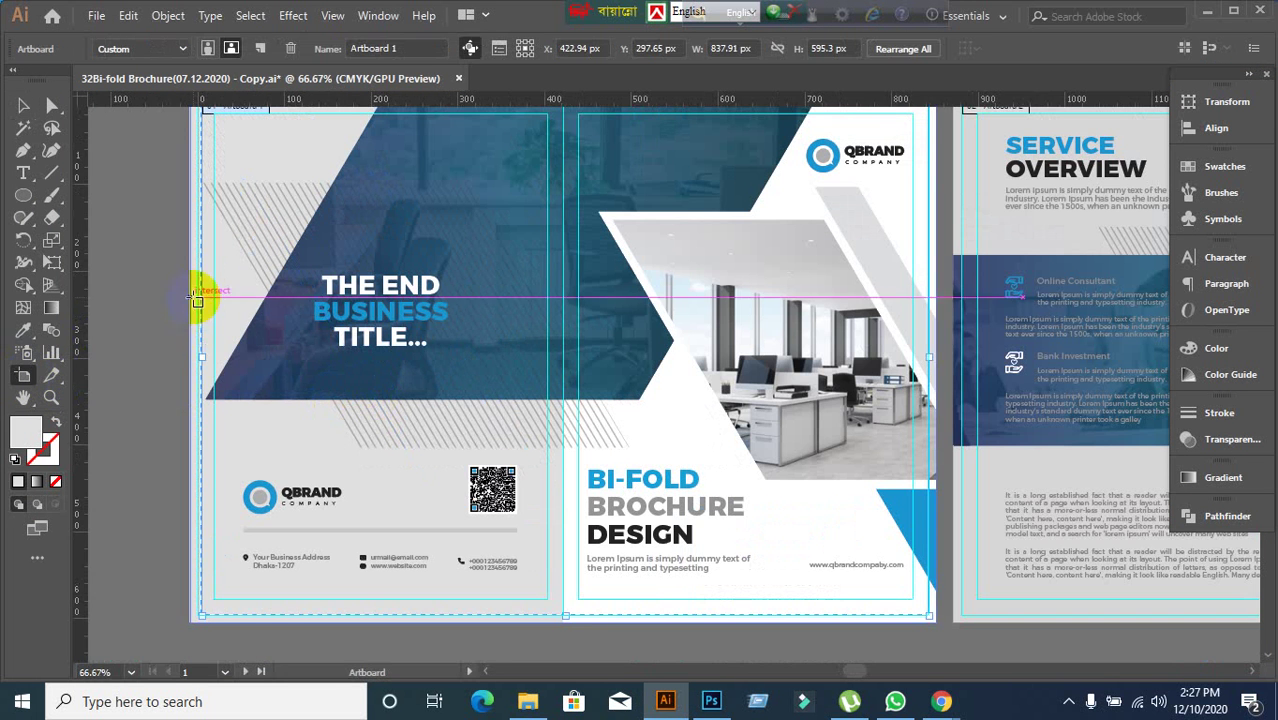
{"action": "left_click", "coordinate": [204, 359]}
{"action": "left_click_drag", "start_coordinate": [204, 359], "coordinate": [565, 368]}
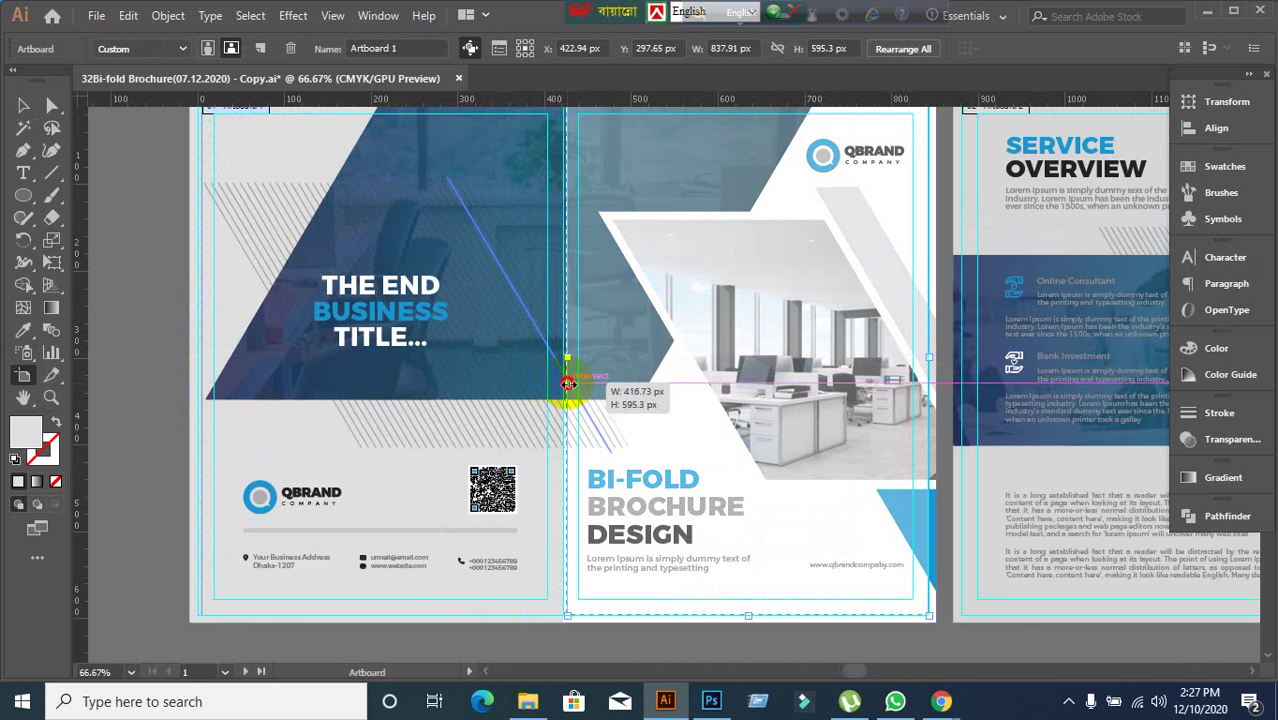
{"action": "scroll", "coordinate": [585, 372], "scroll_direction": "up", "scroll_amount": 1}
{"action": "scroll", "coordinate": [582, 371], "scroll_direction": "up", "scroll_amount": 4}
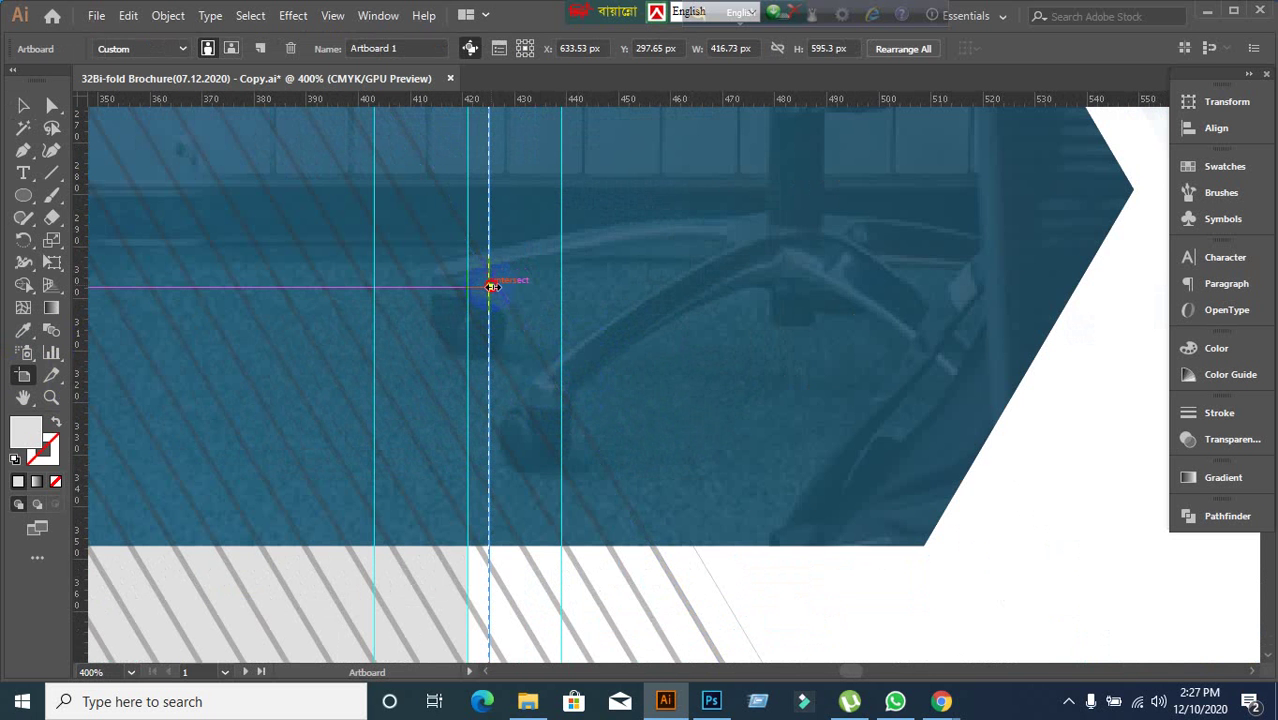
{"action": "left_click_drag", "start_coordinate": [492, 287], "coordinate": [468, 287]}
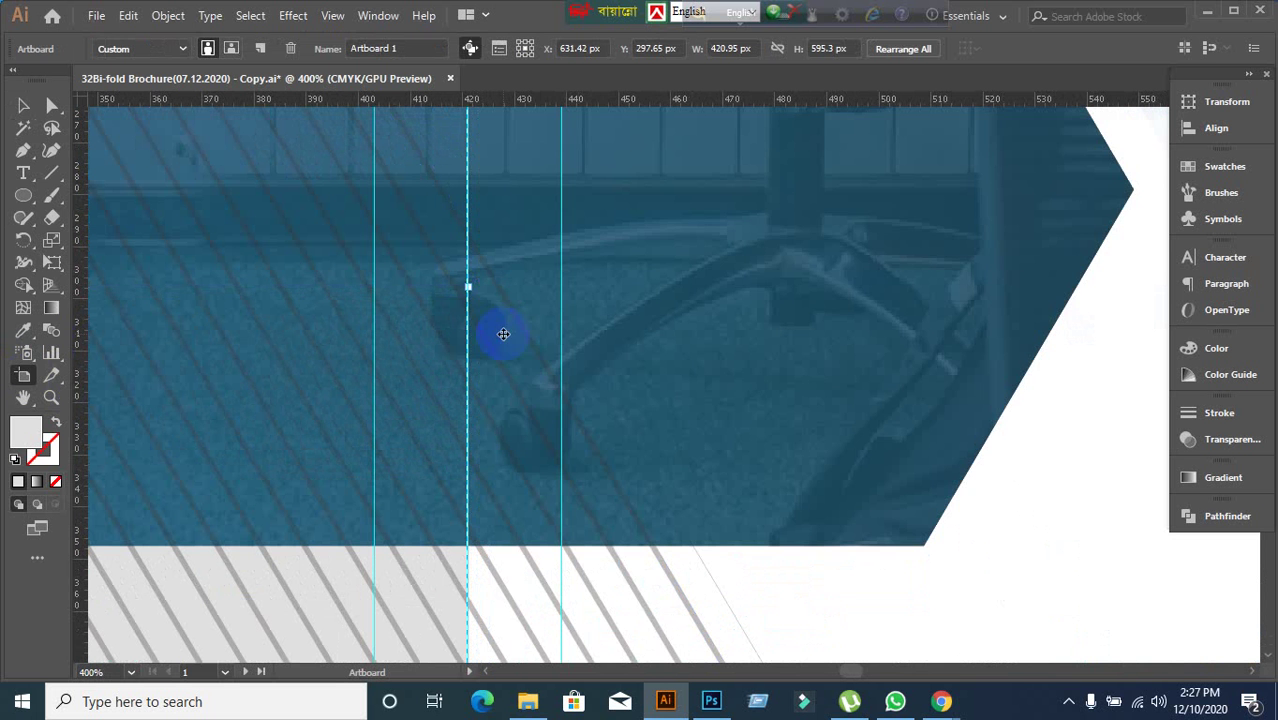
{"action": "scroll", "coordinate": [540, 414], "scroll_direction": "down", "scroll_amount": 6}
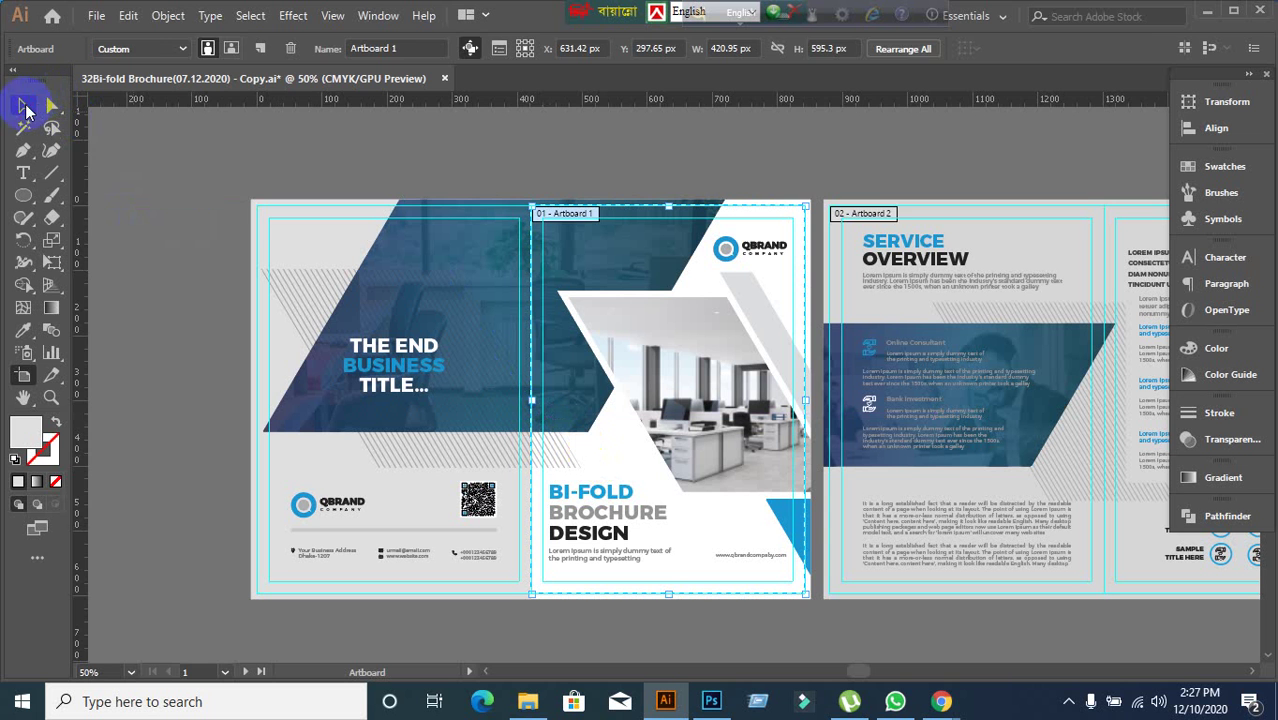
{"action": "left_click", "coordinate": [23, 105]}
- Export the front cover to the Desktop as a JPEG named 1, using artboards with range 1
{"action": "left_click", "coordinate": [96, 15]}
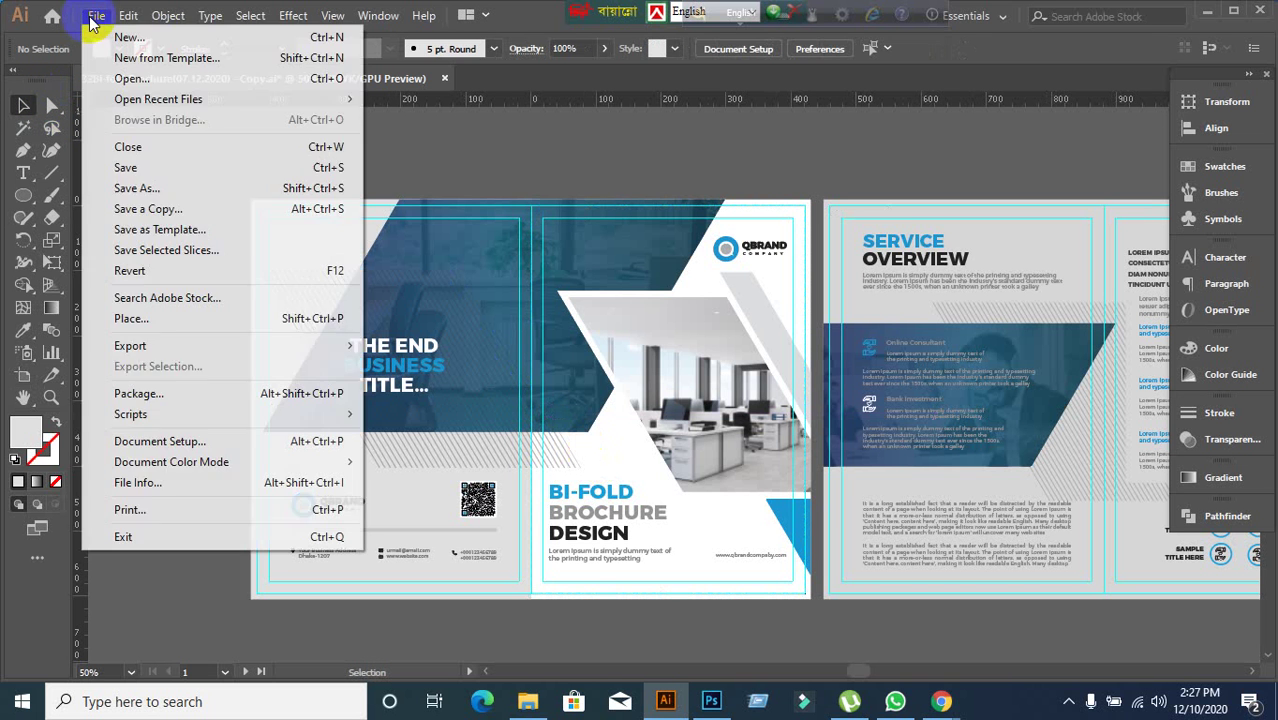
{"action": "mouse_move", "coordinate": [137, 355]}
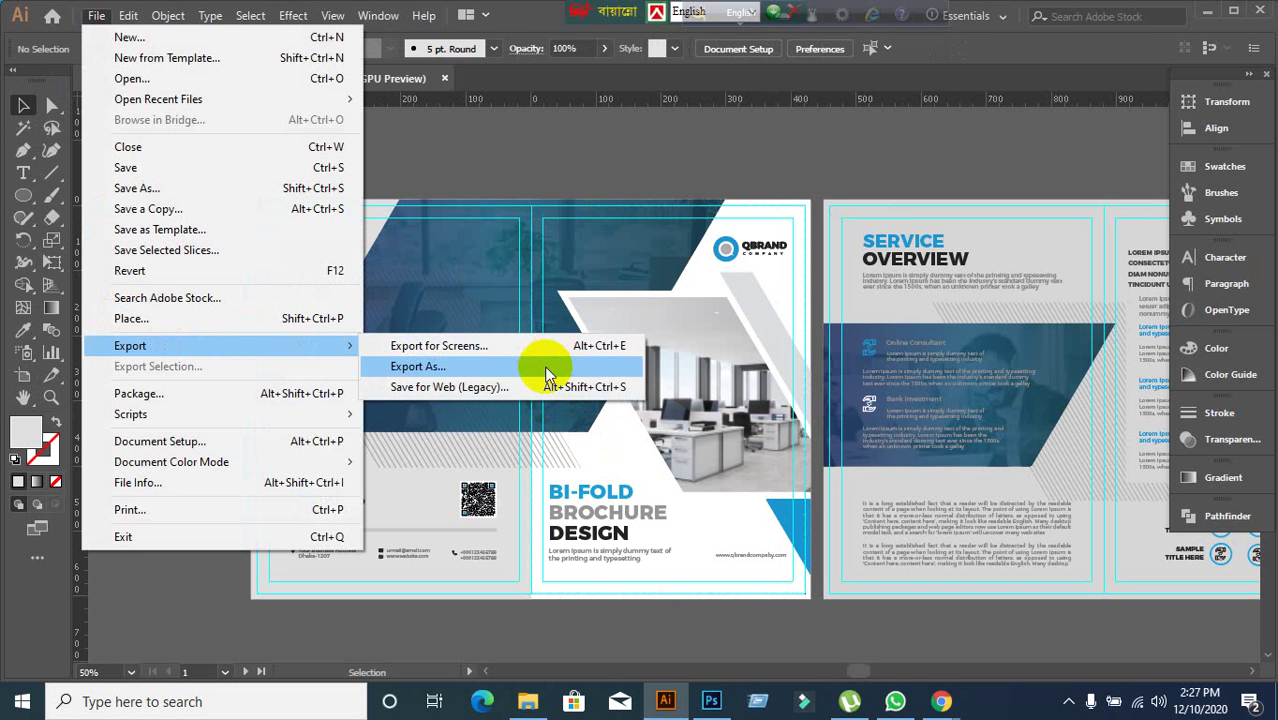
{"action": "left_click", "coordinate": [550, 368]}
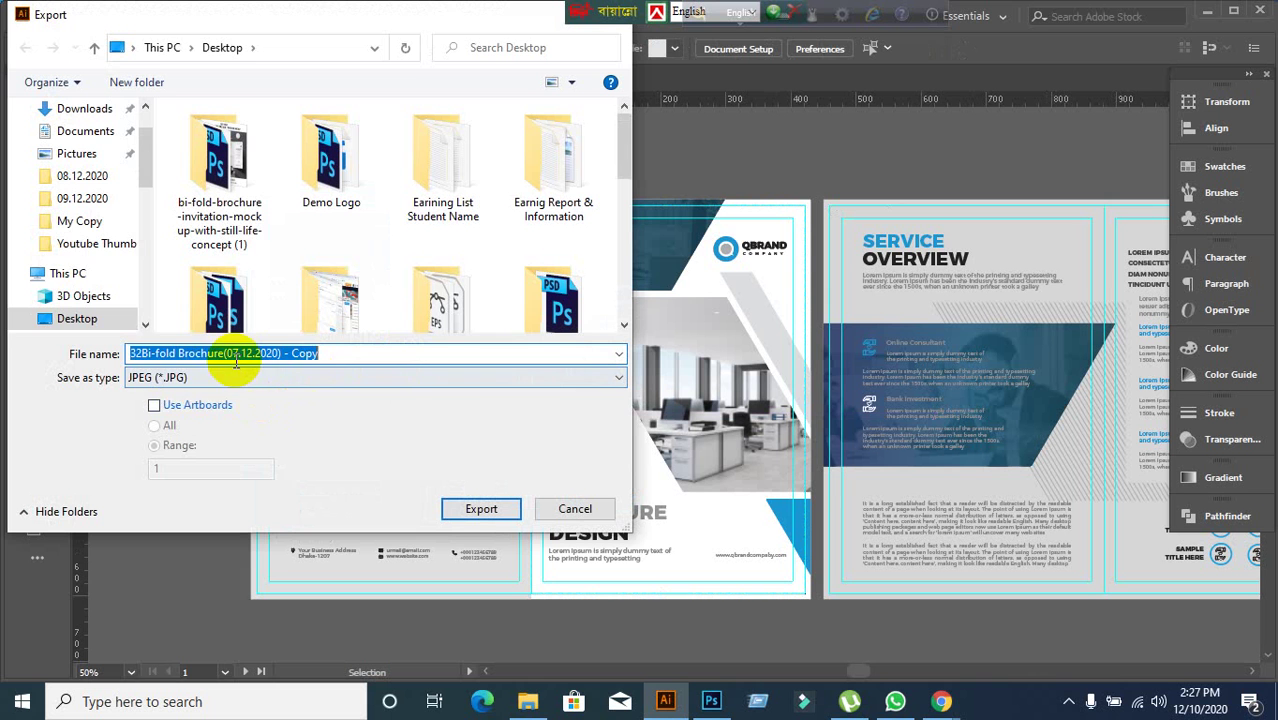
{"action": "type", "text": "1"}
{"action": "scroll", "coordinate": [77, 214], "scroll_direction": "up", "scroll_amount": 2}
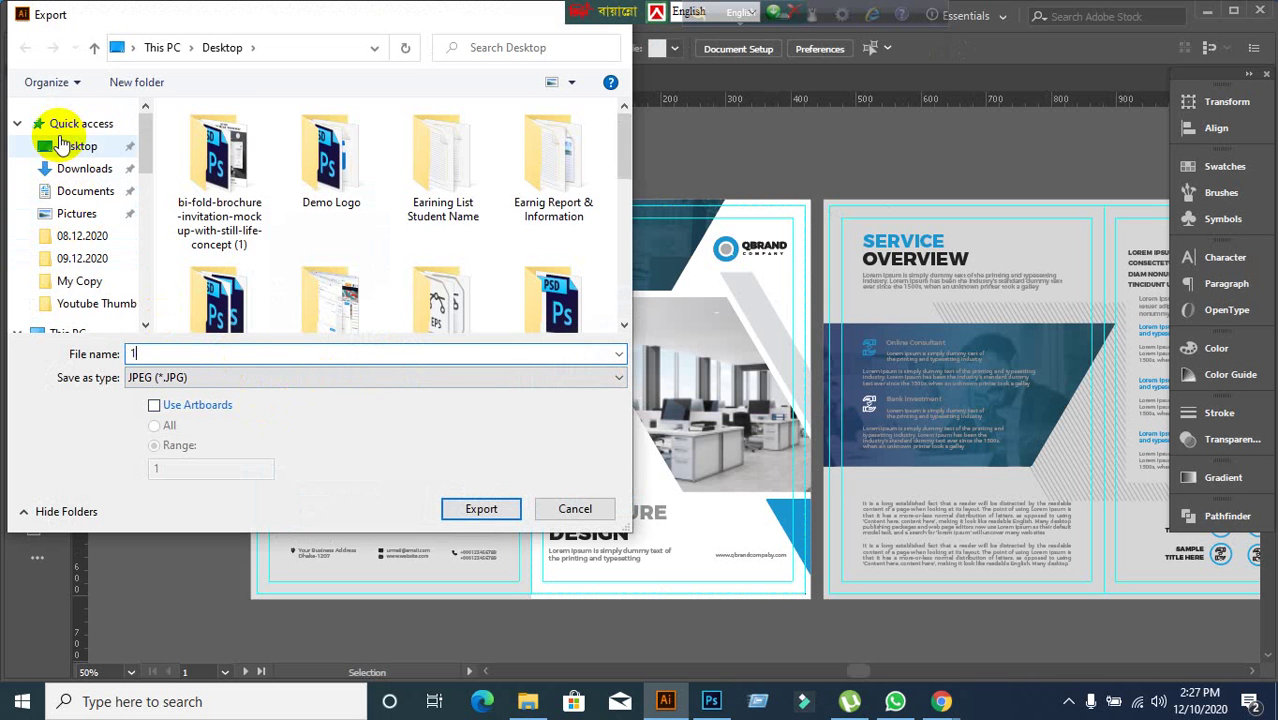
{"action": "left_click", "coordinate": [155, 407]}
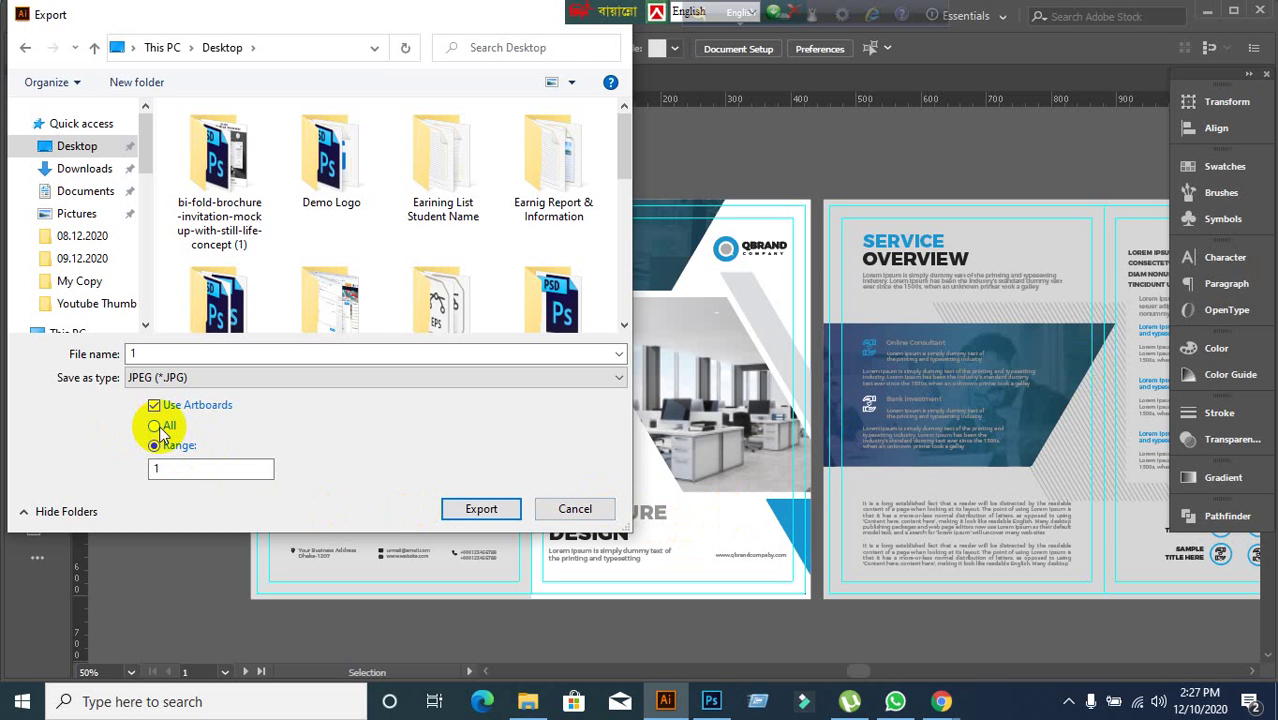
{"action": "left_click", "coordinate": [466, 509]}
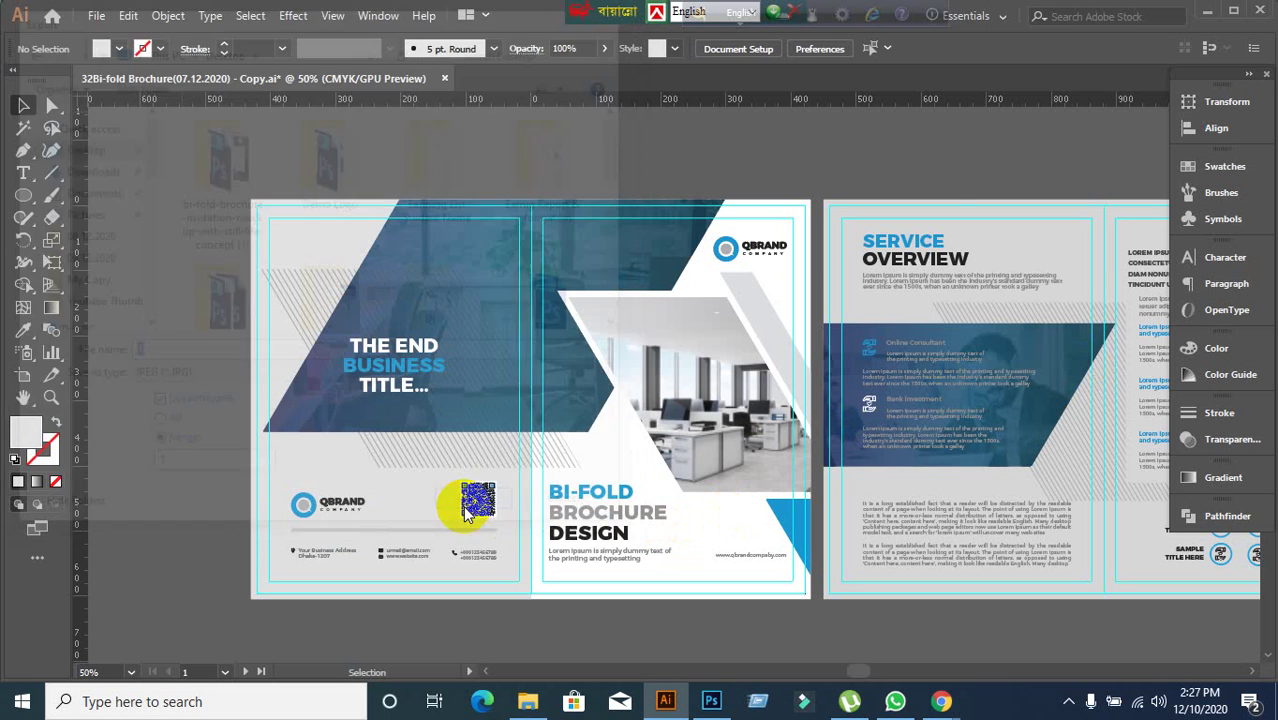
- Set the JPEG color model to RGB and complete the export
{"action": "left_click", "coordinate": [698, 242]}
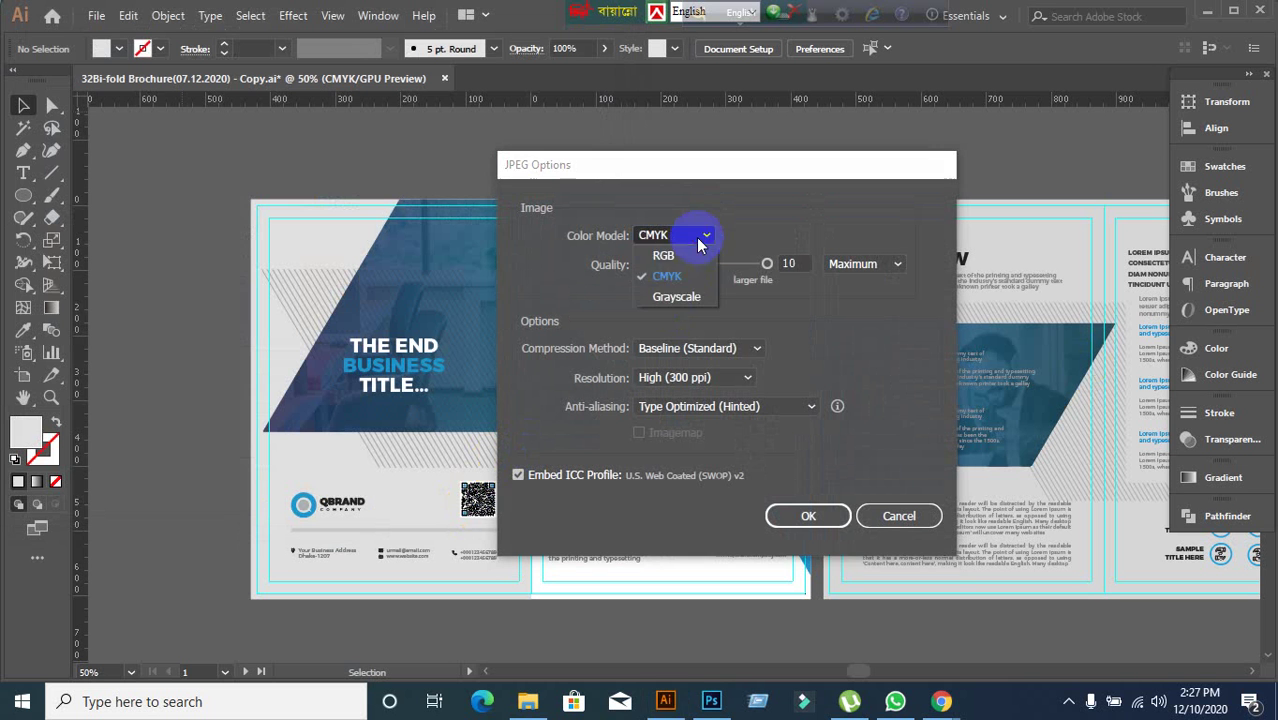
{"action": "left_click", "coordinate": [693, 251]}
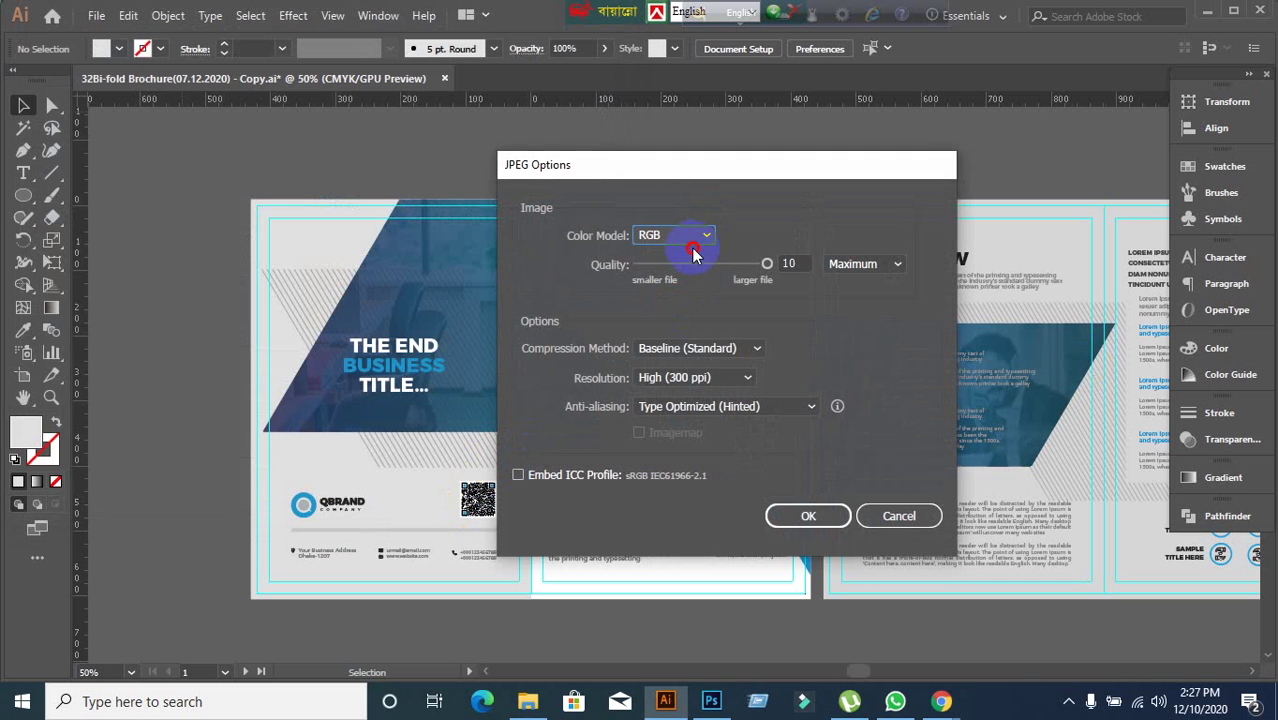
{"action": "left_click", "coordinate": [826, 514]}
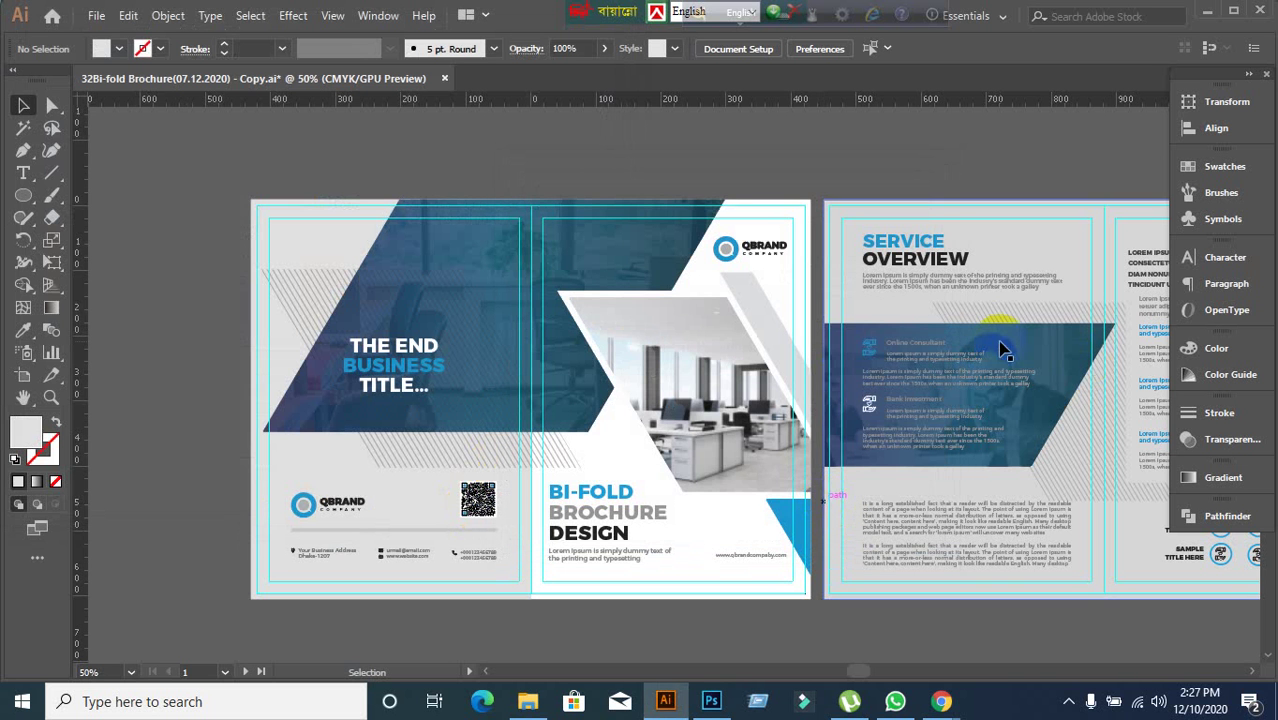
- Check the new 1-01 image on the desktop, try moving it toward the middle, and return to Illustrator
{"action": "left_click", "coordinate": [1208, 15]}
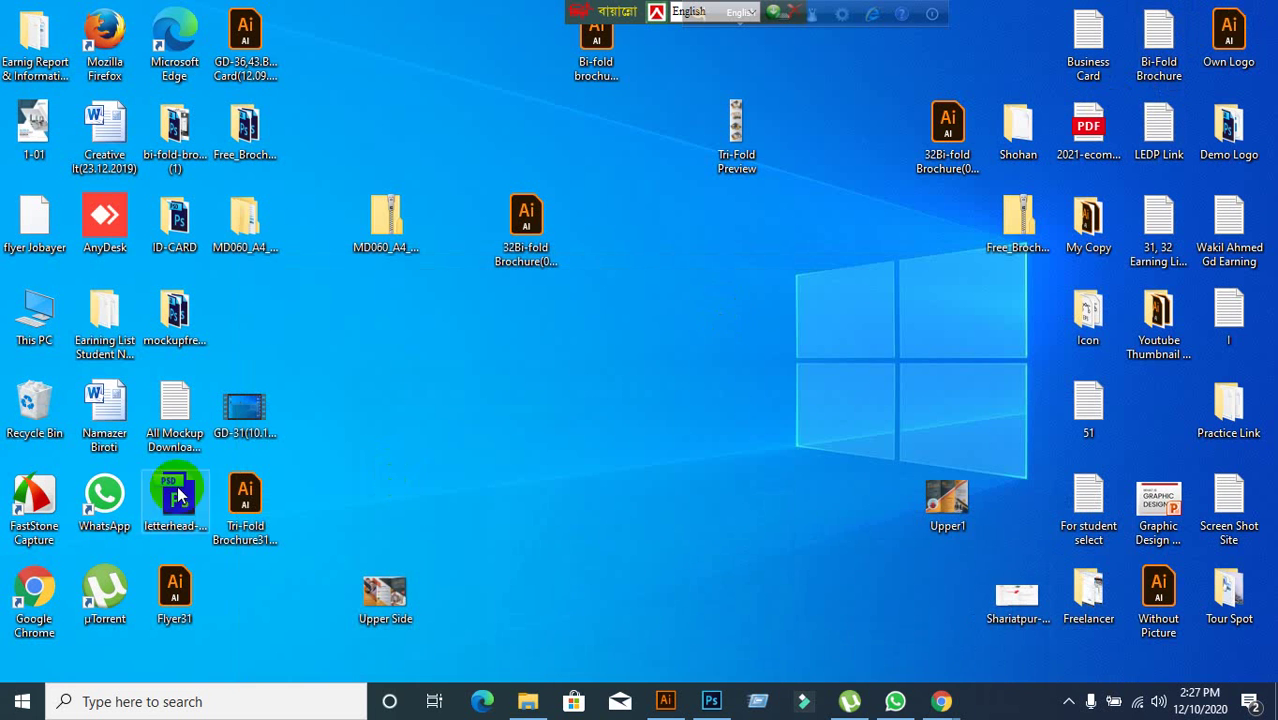
{"action": "left_click_drag", "start_coordinate": [38, 118], "coordinate": [720, 335]}
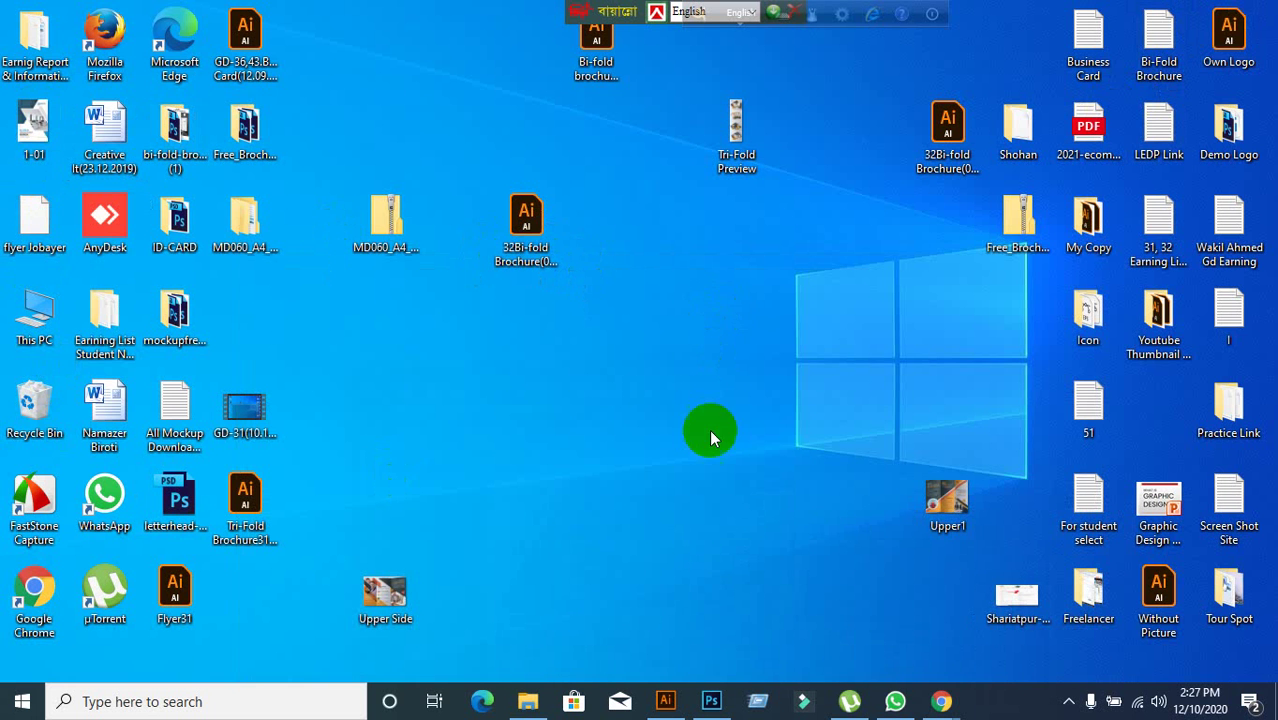
{"action": "left_click", "coordinate": [666, 700]}
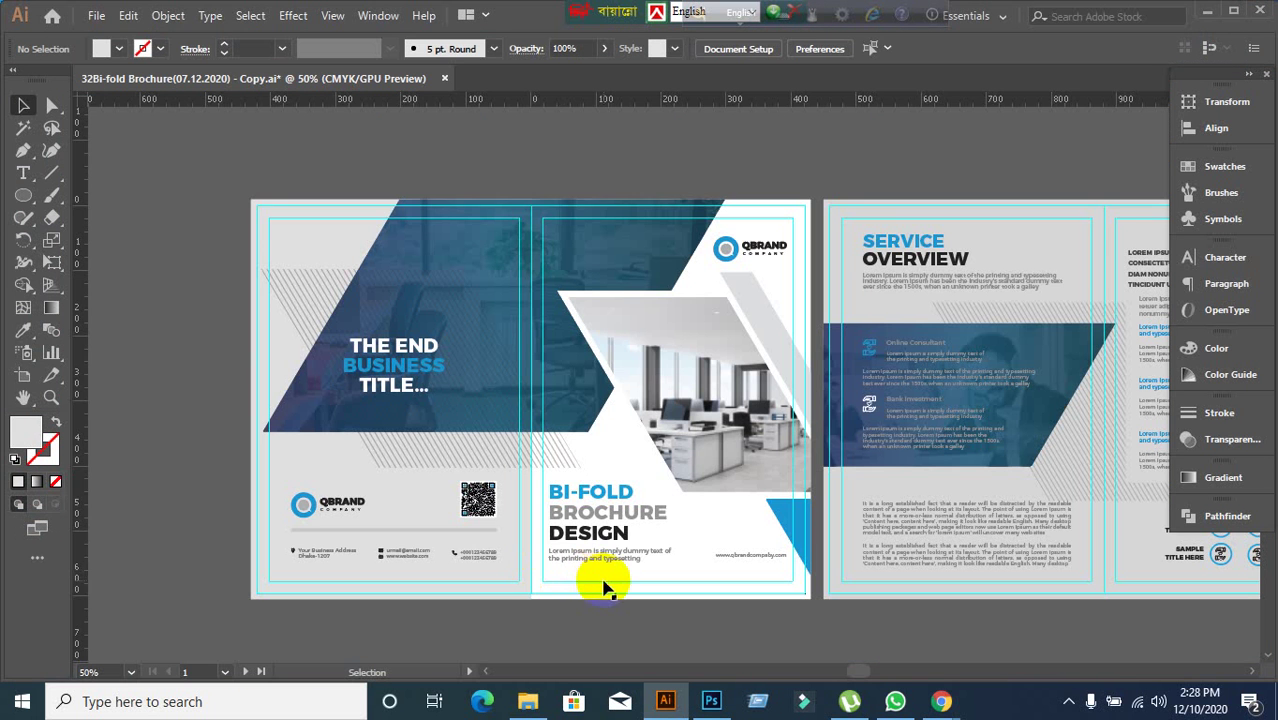
- Extend Artboard 1 over the back cover and snap its outer edge to the trim guide, making it 841.79 px wide
{"action": "left_click", "coordinate": [21, 375]}
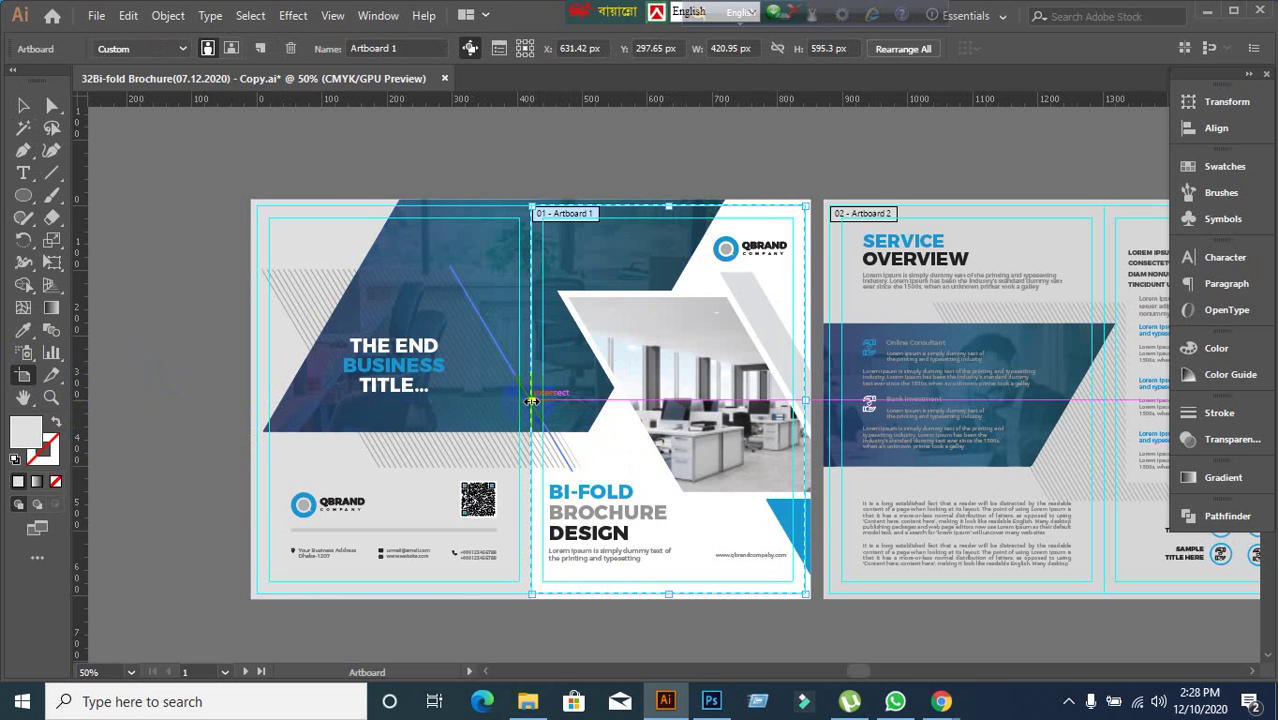
{"action": "left_click_drag", "start_coordinate": [531, 400], "coordinate": [257, 399]}
{"action": "scroll", "coordinate": [243, 418], "scroll_direction": "up", "scroll_amount": 7}
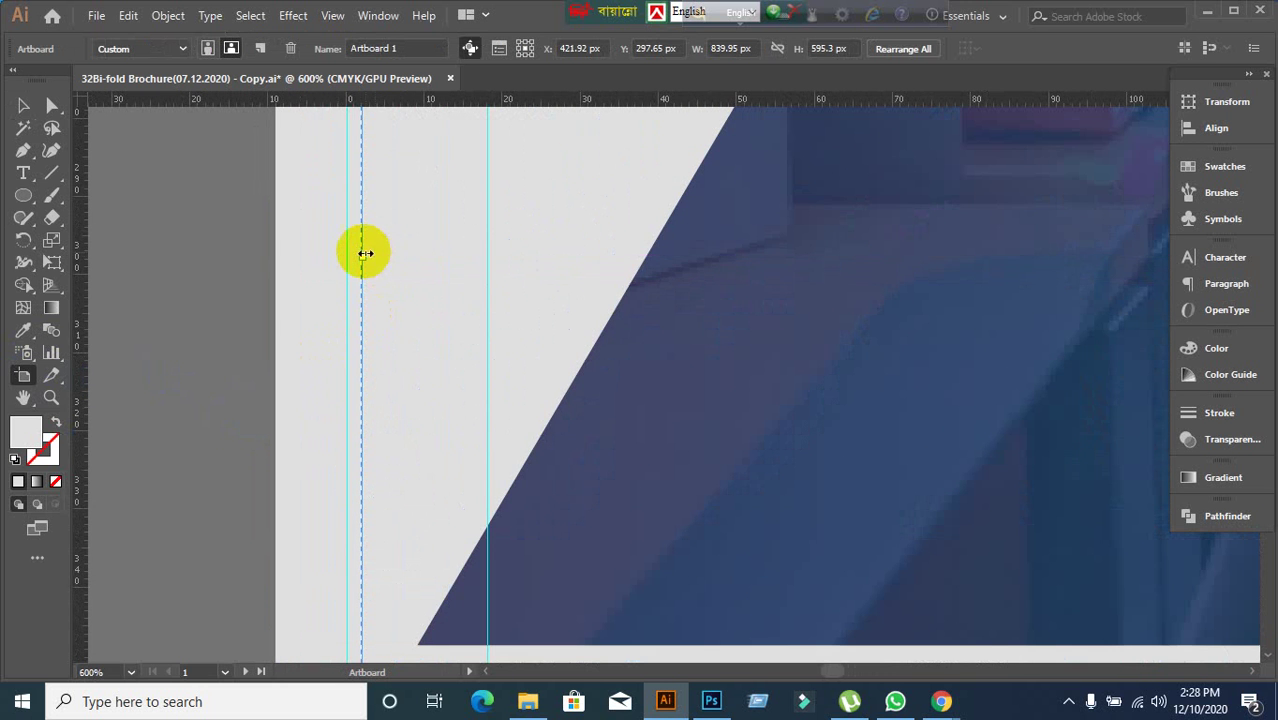
{"action": "left_click_drag", "start_coordinate": [362, 256], "coordinate": [347, 257]}
{"action": "scroll", "coordinate": [519, 381], "scroll_direction": "down", "scroll_amount": 8}
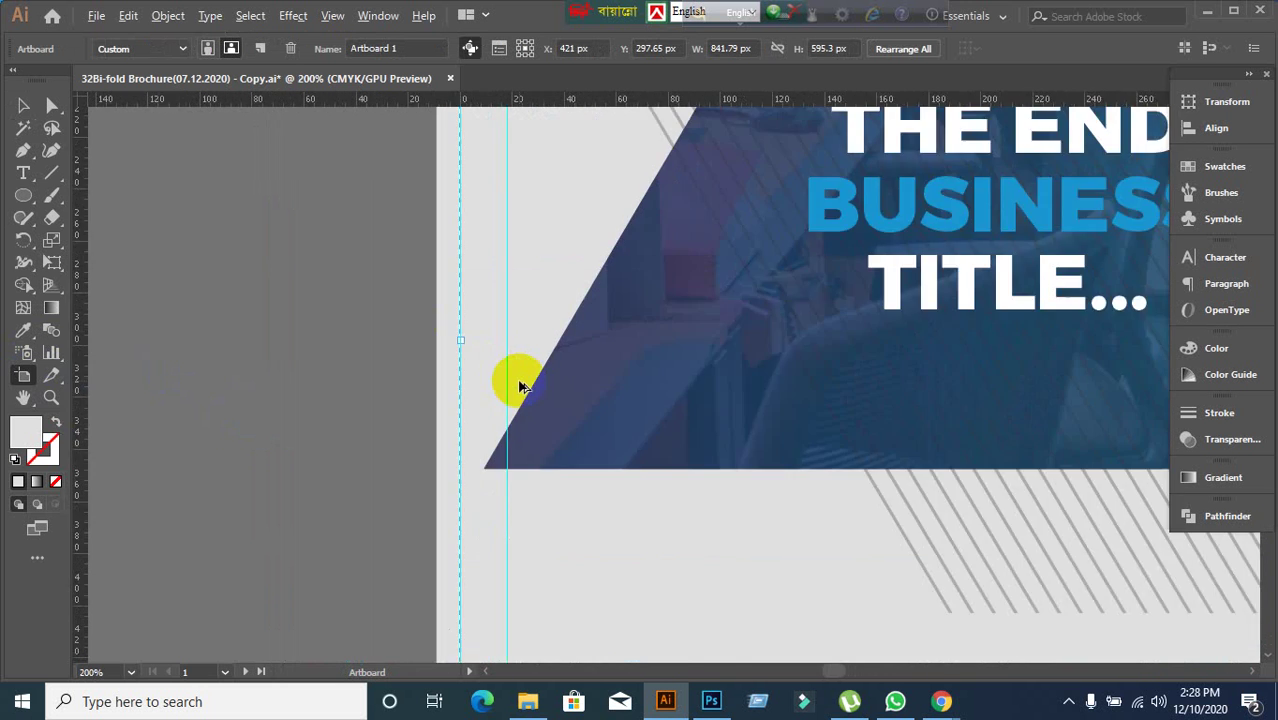
- Narrow Artboard 1 to the back cover by snapping its inner edge to the fold guide, making it 420.84 px wide
{"action": "scroll", "coordinate": [712, 414], "scroll_direction": "up", "scroll_amount": 3}
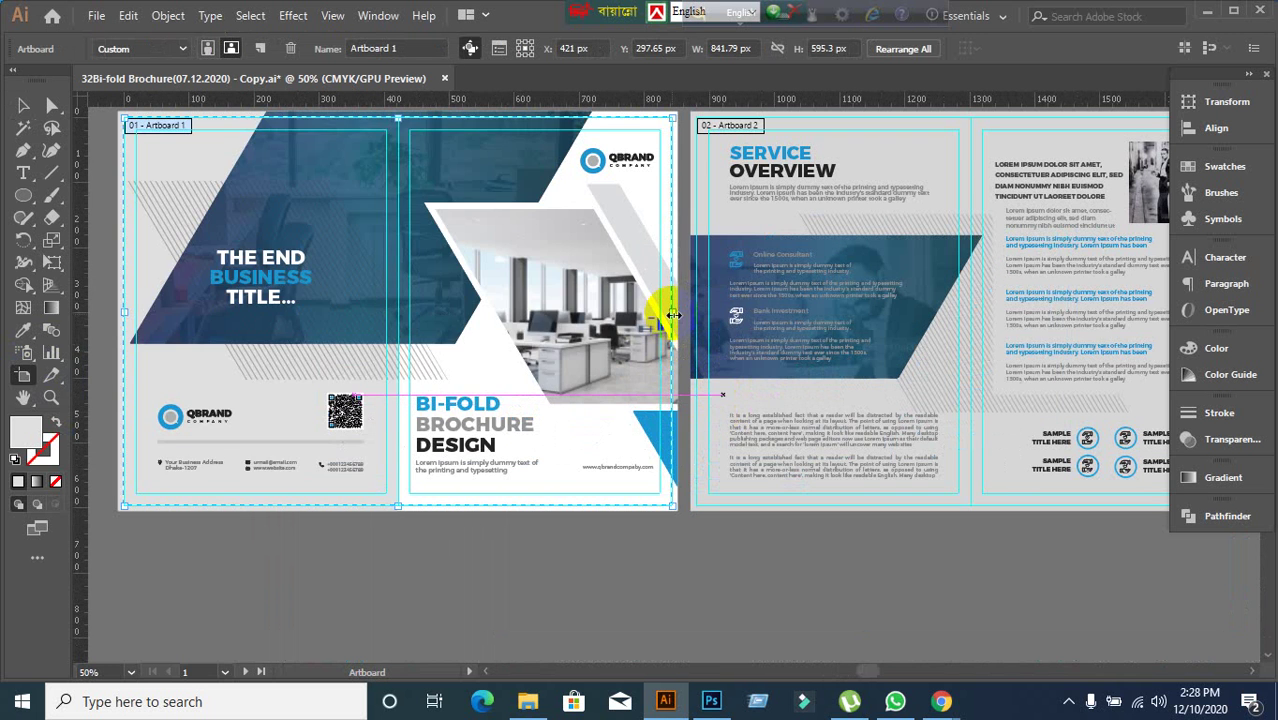
{"action": "left_click_drag", "start_coordinate": [676, 312], "coordinate": [401, 320]}
{"action": "scroll", "coordinate": [395, 338], "scroll_direction": "up", "scroll_amount": 4}
{"action": "scroll", "coordinate": [430, 240], "scroll_direction": "up", "scroll_amount": 4}
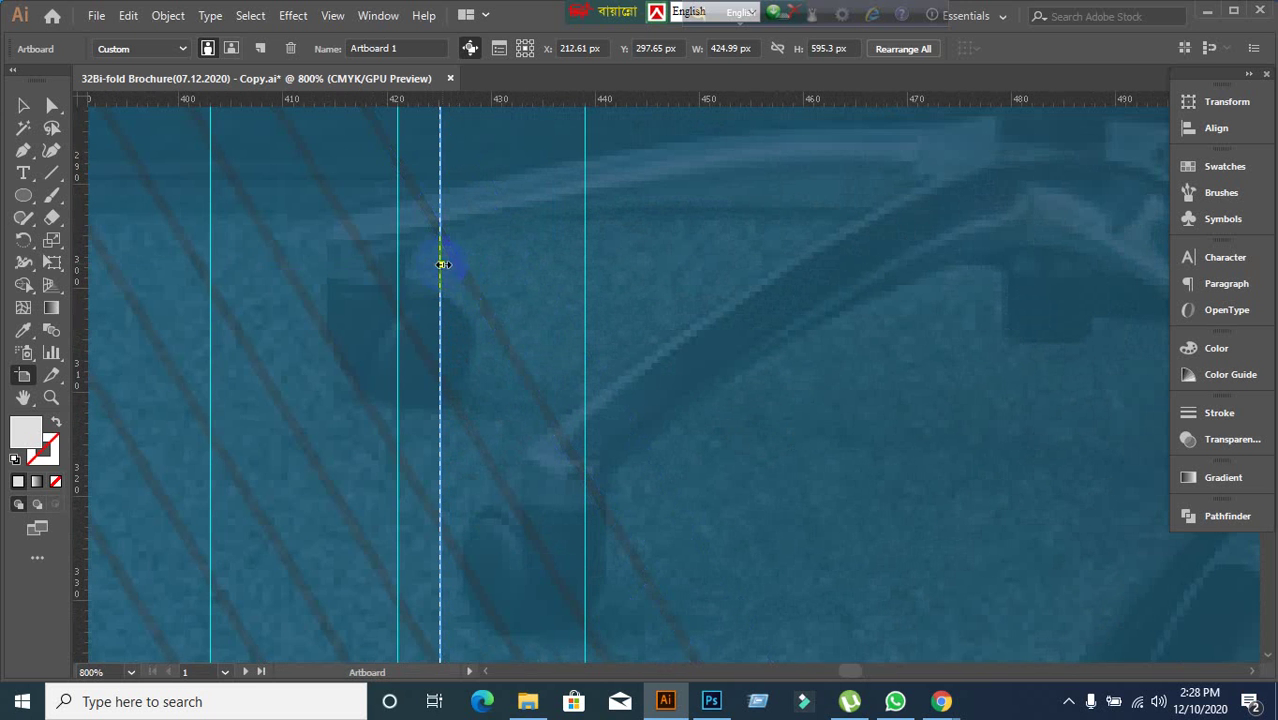
{"action": "left_click_drag", "start_coordinate": [441, 264], "coordinate": [400, 290]}
{"action": "scroll", "coordinate": [422, 322], "scroll_direction": "down", "scroll_amount": 3}
{"action": "key", "text": "ctrl+alt+0"}
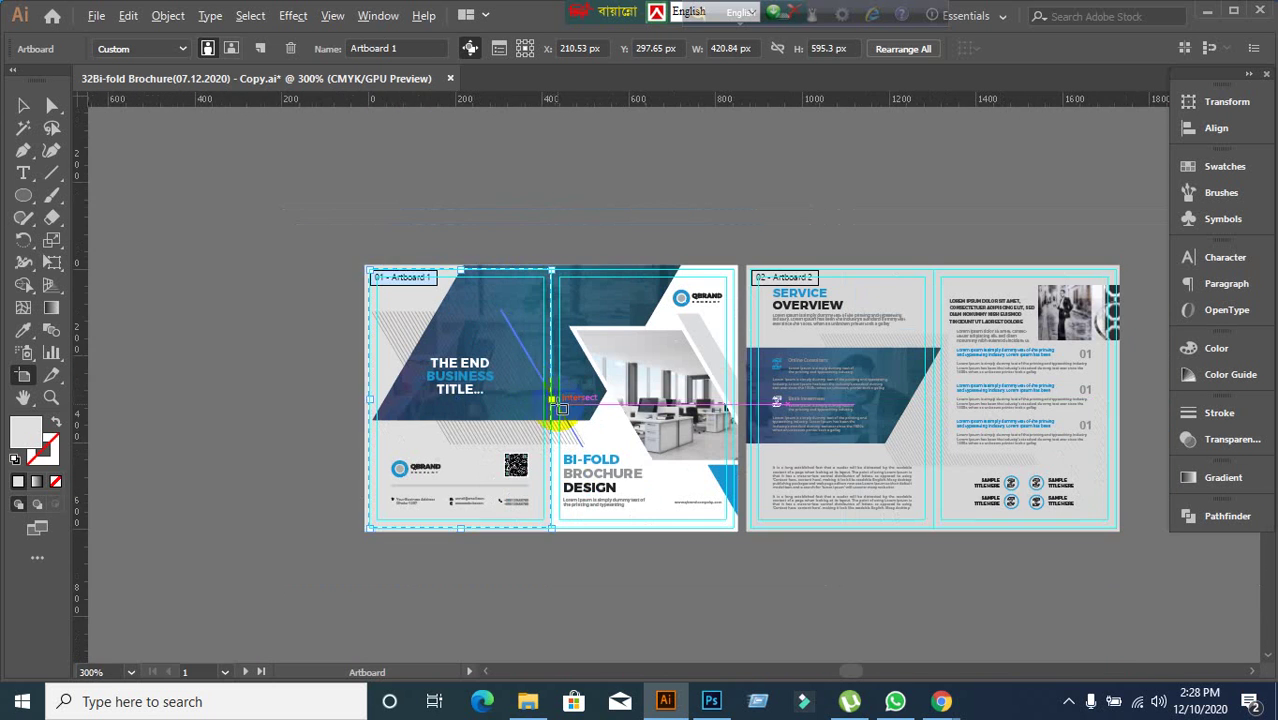
{"action": "left_click", "coordinate": [23, 105]}
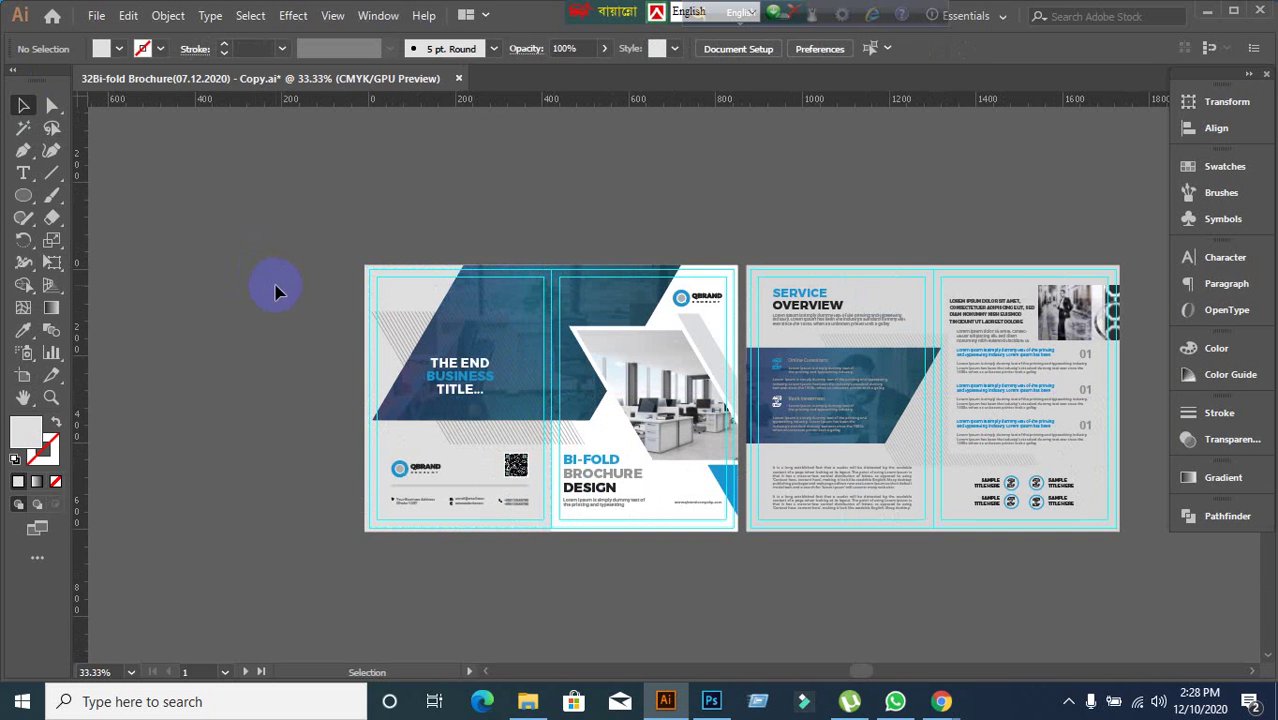
- Export the back cover to the Desktop as a JPEG named 4, using artboards with range 1
{"action": "left_click", "coordinate": [95, 15]}
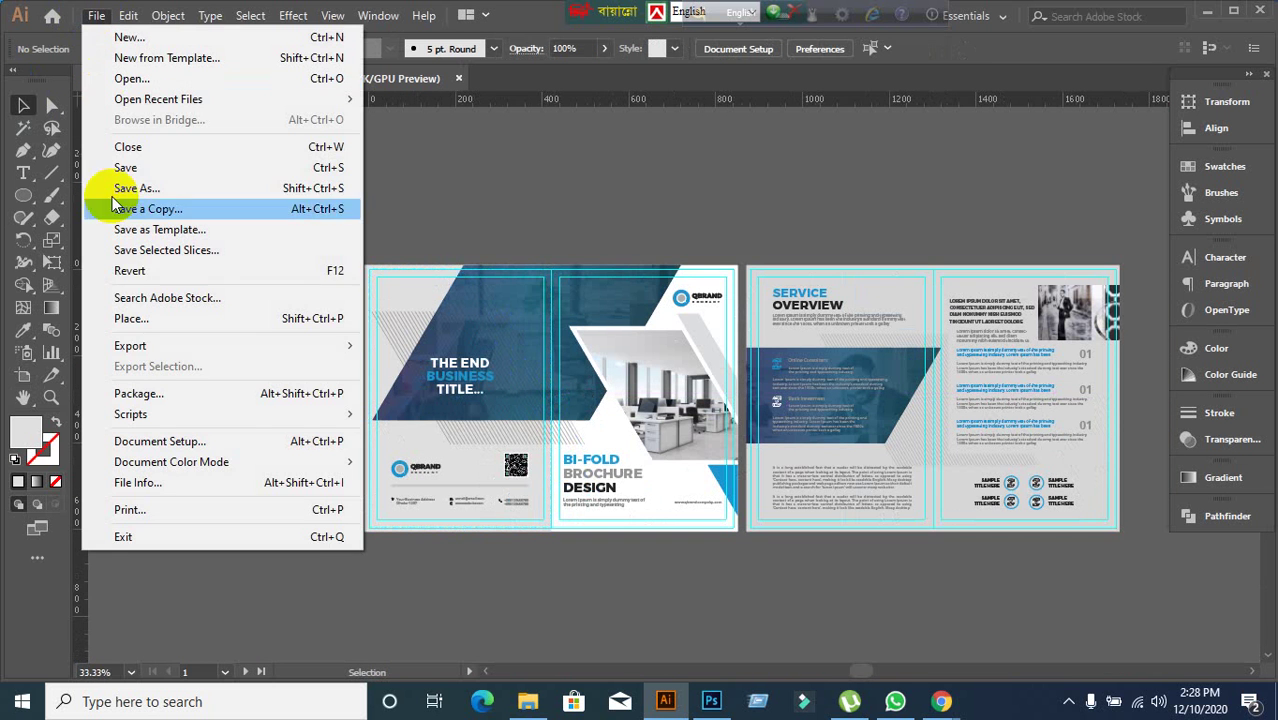
{"action": "mouse_move", "coordinate": [120, 346]}
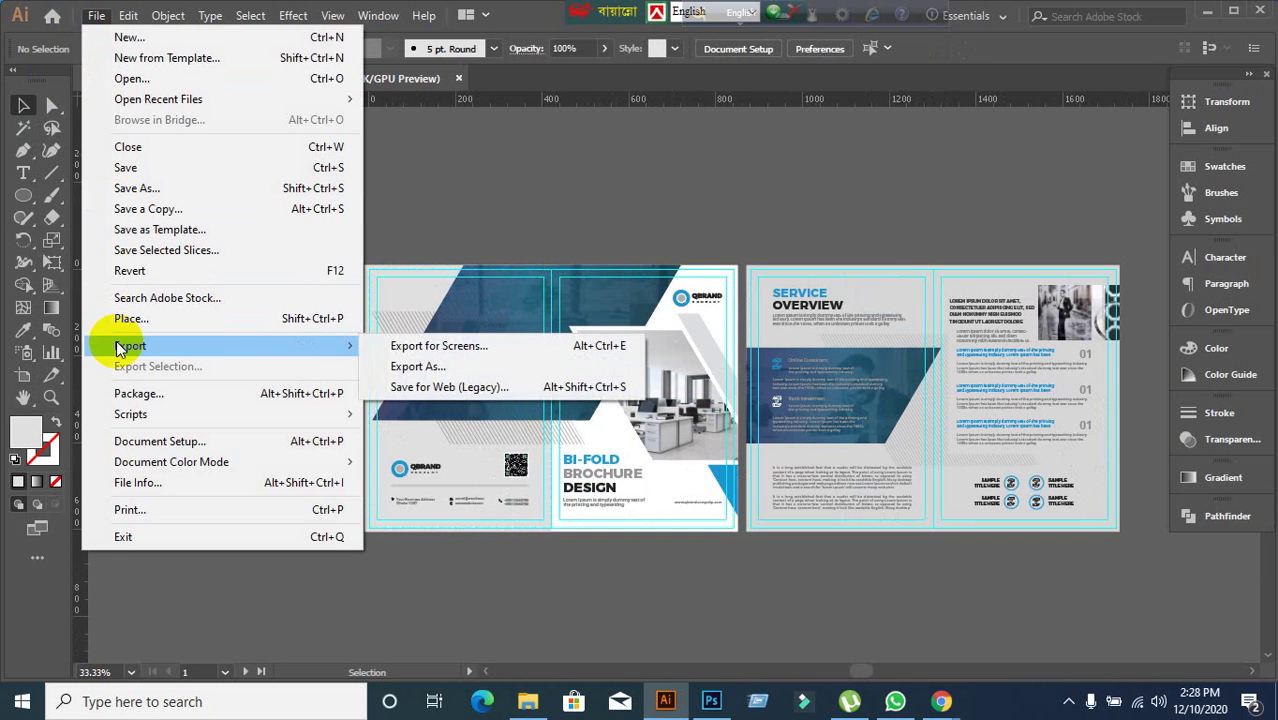
{"action": "left_click", "coordinate": [418, 366]}
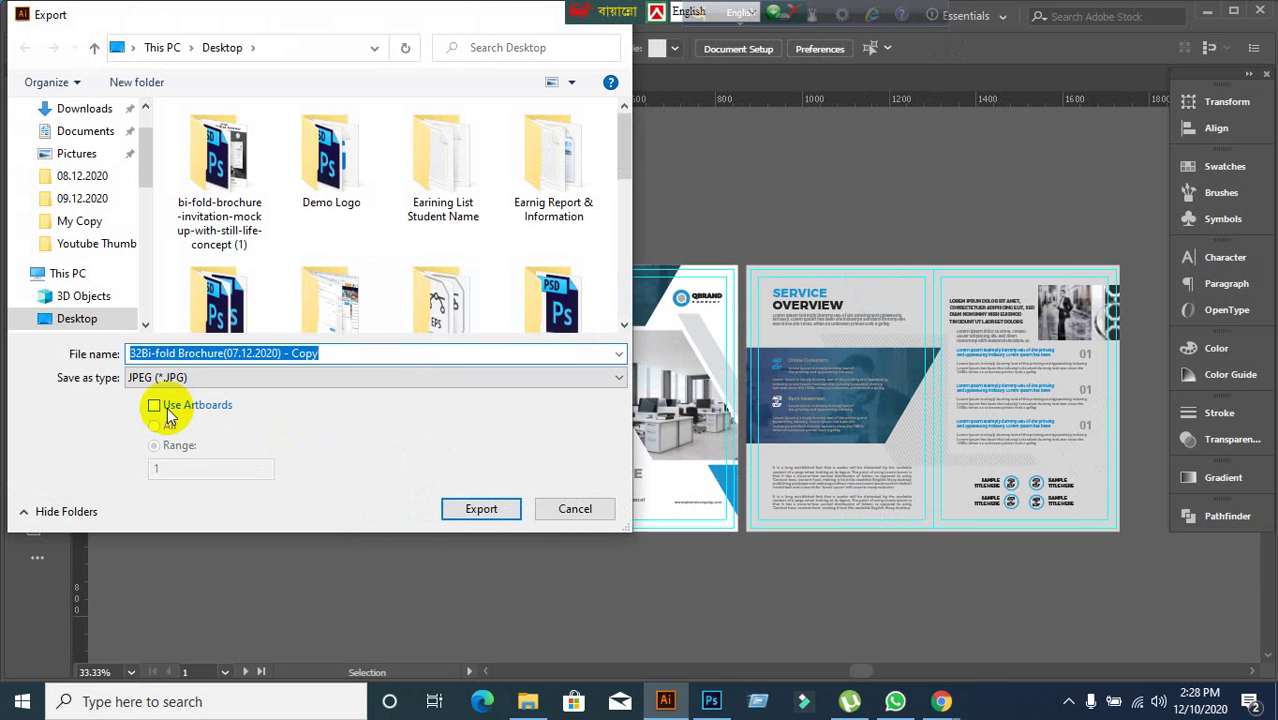
{"action": "left_click", "coordinate": [155, 405]}
{"action": "left_click", "coordinate": [172, 447]}
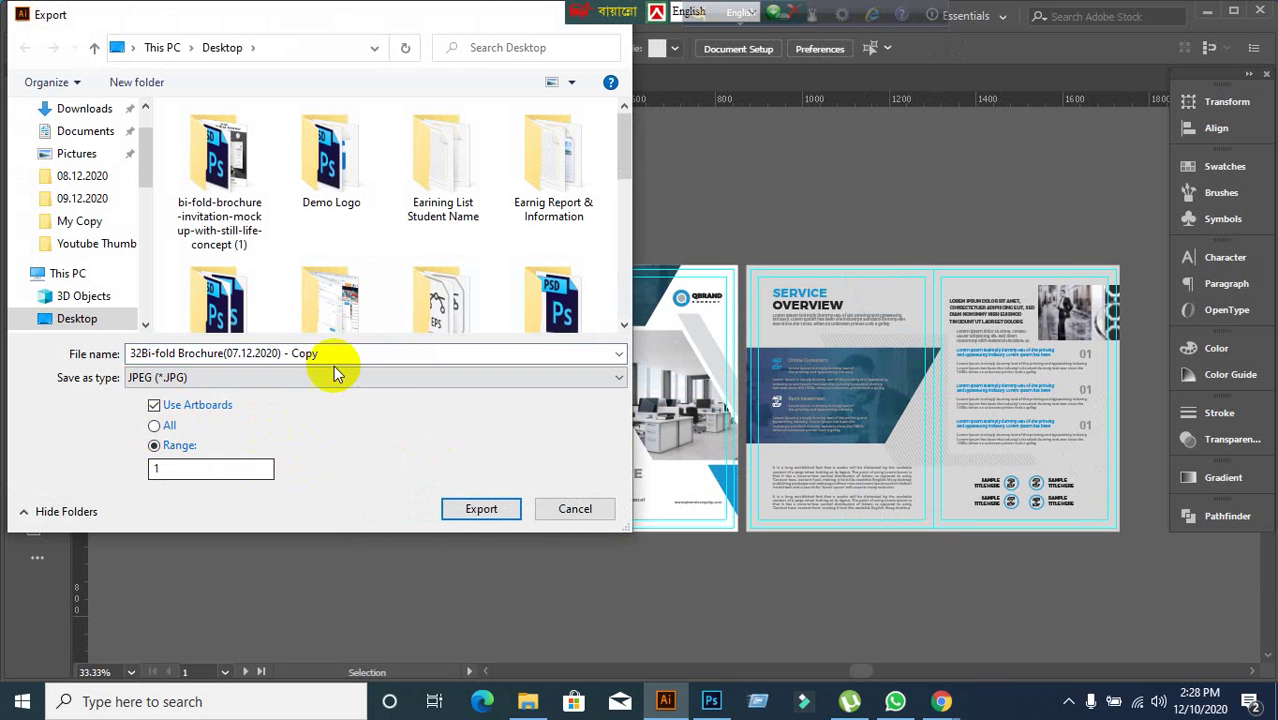
{"action": "left_click", "coordinate": [313, 353]}
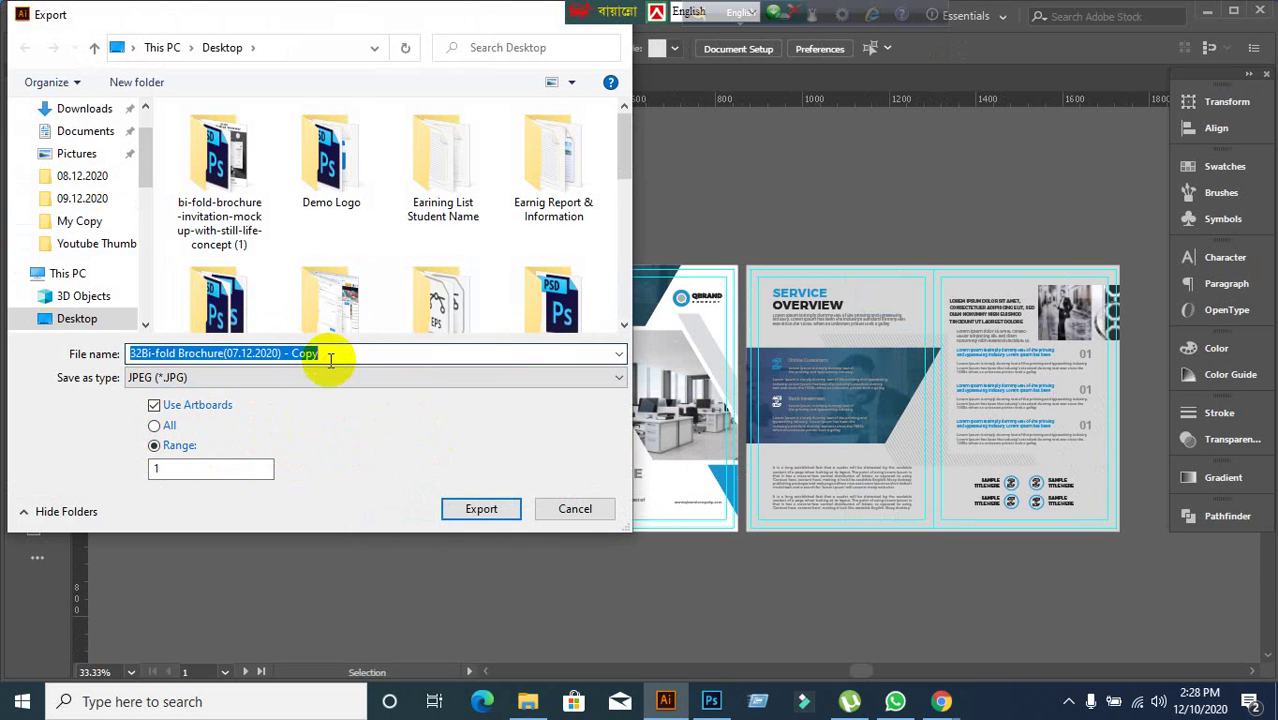
{"action": "left_click_drag", "start_coordinate": [414, 20], "coordinate": [1049, 181]}
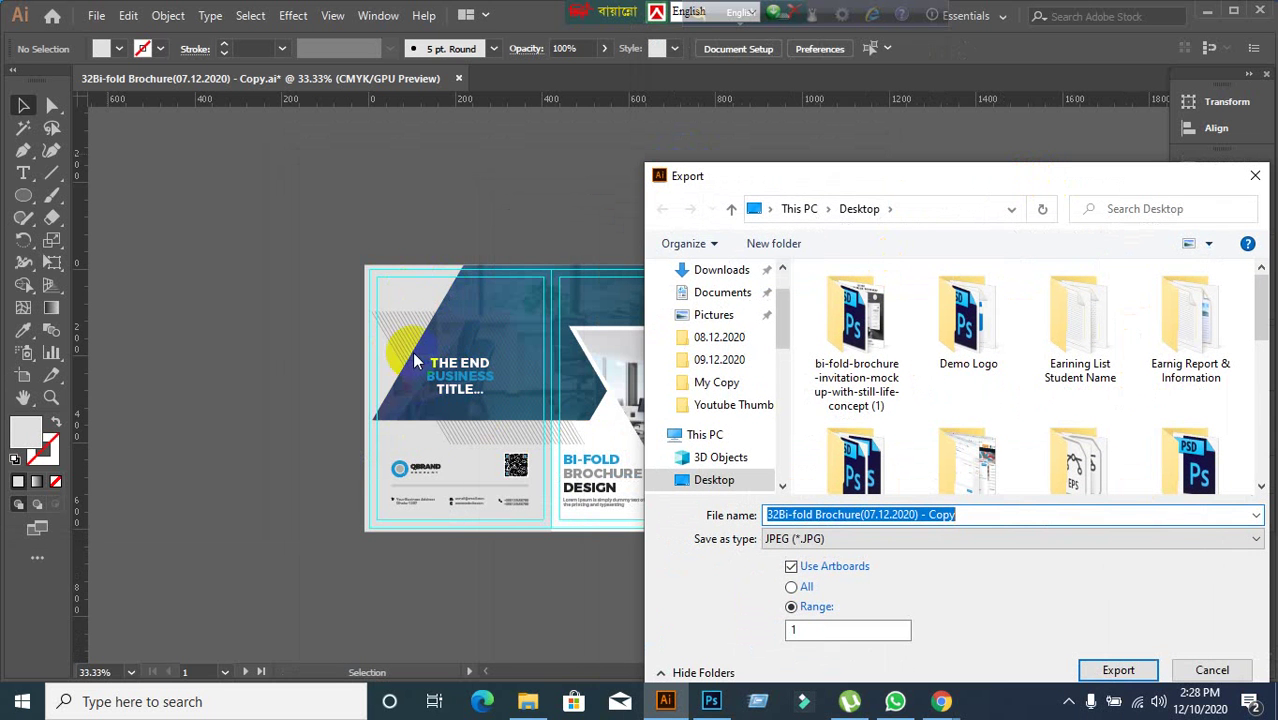
{"action": "type", "text": "4"}
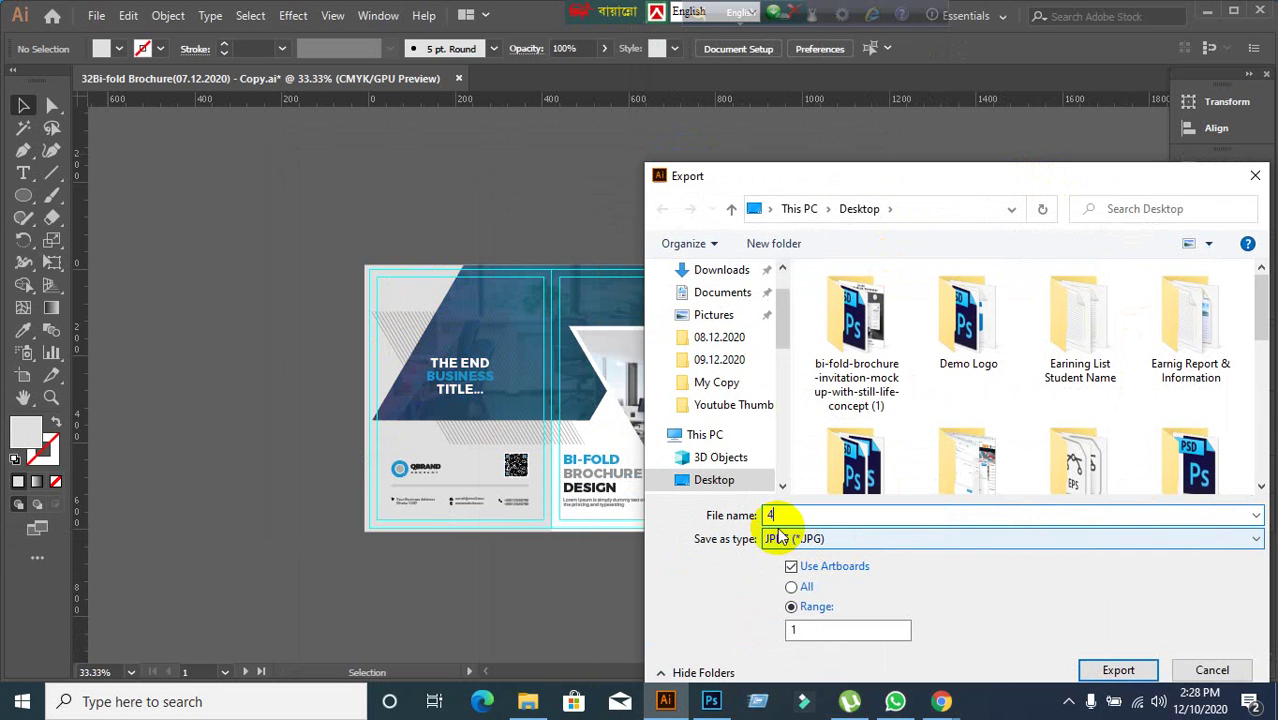
{"action": "scroll", "coordinate": [722, 313], "scroll_direction": "up", "scroll_amount": 1}
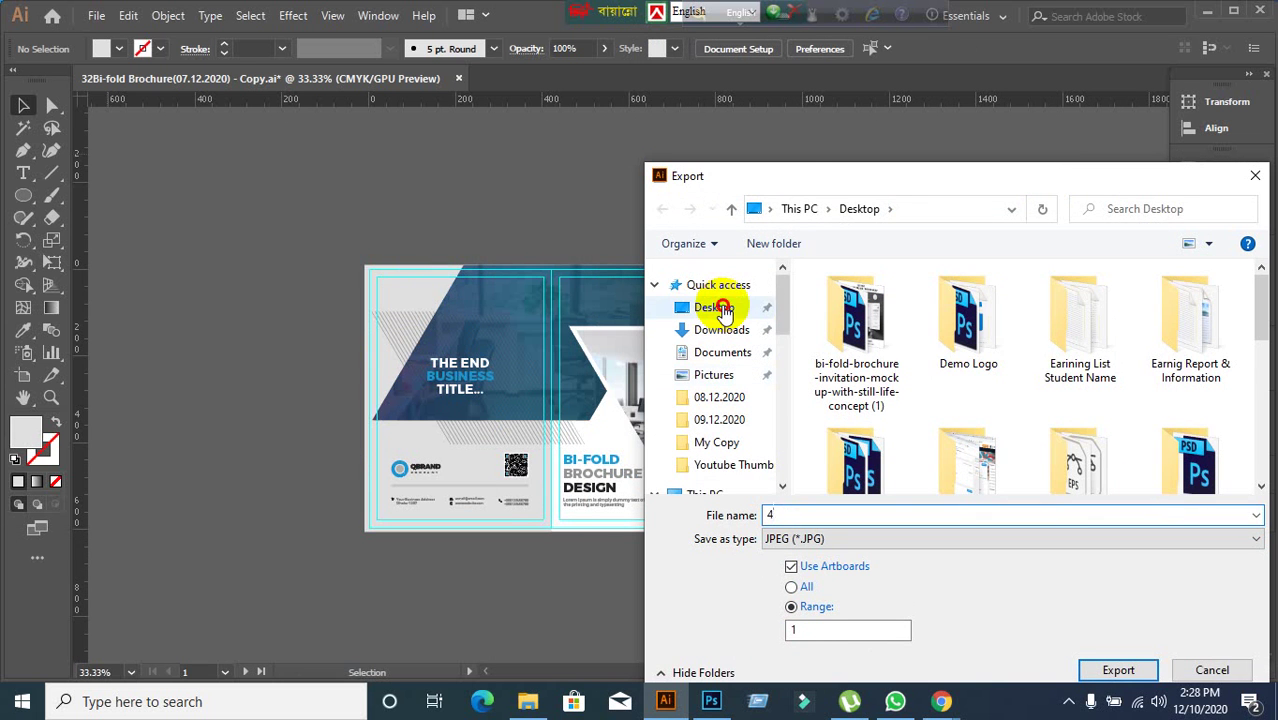
{"action": "left_click", "coordinate": [724, 313]}
{"action": "left_click_drag", "start_coordinate": [803, 180], "coordinate": [442, 155]}
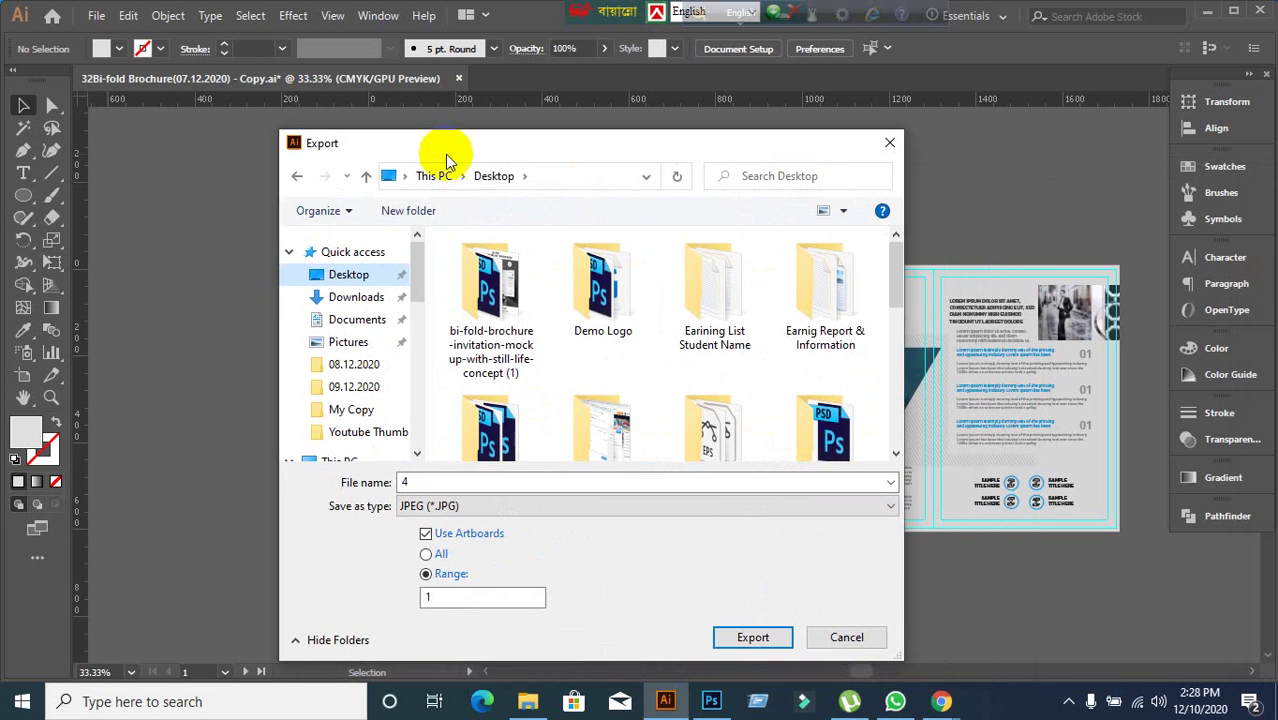
{"action": "left_click", "coordinate": [728, 640]}
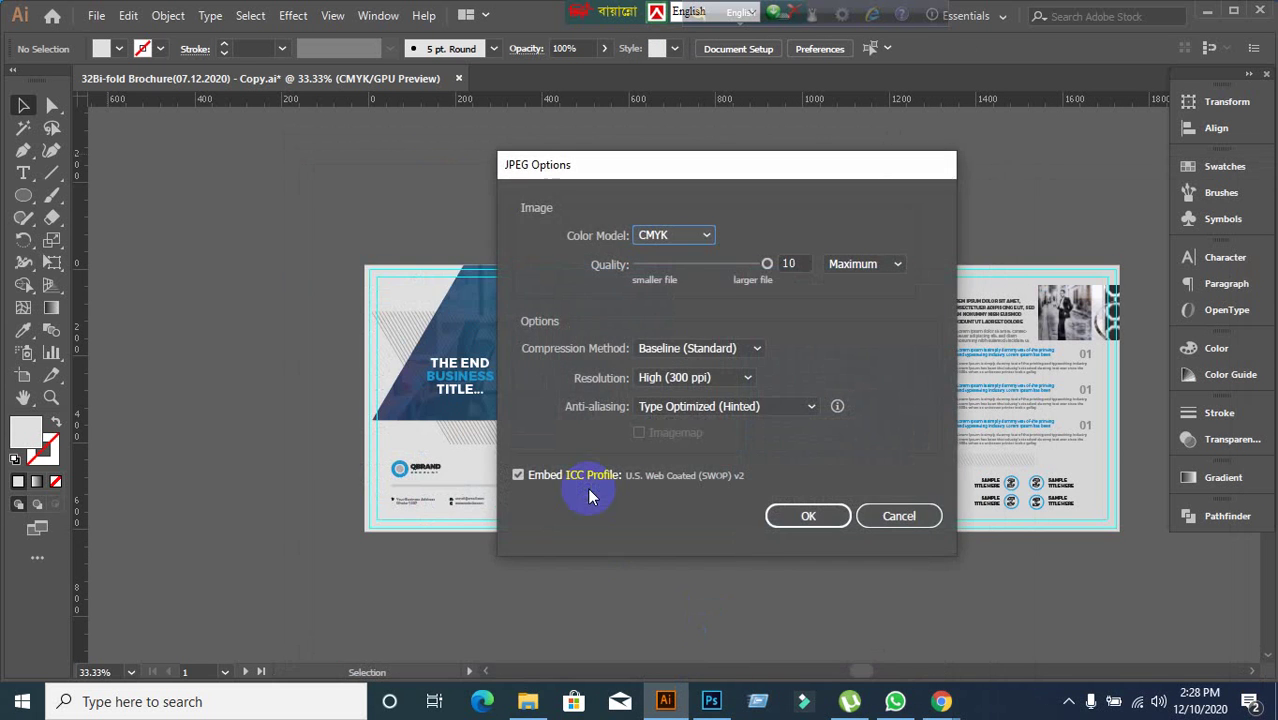
- Set the back cover JPEG's color model to RGB and complete the export
{"action": "left_click", "coordinate": [686, 250]}
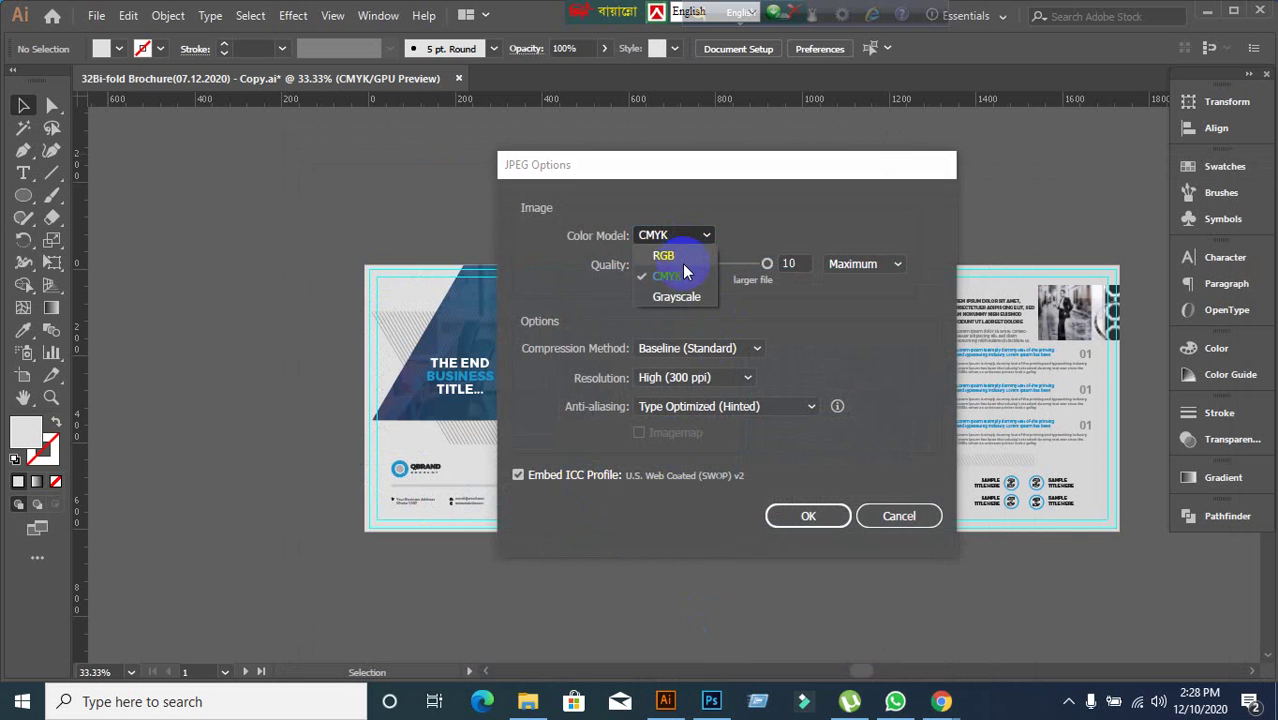
{"action": "left_click", "coordinate": [658, 253]}
{"action": "left_click", "coordinate": [806, 517]}
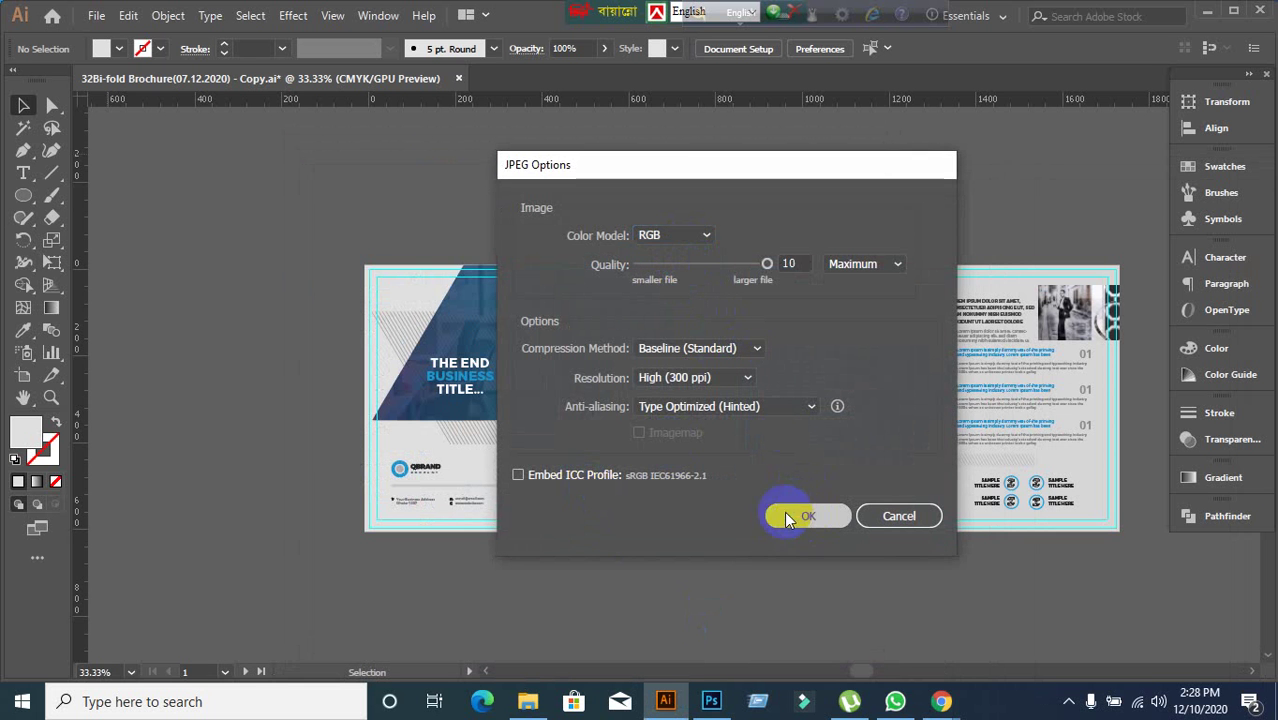
- Look over the inside spread beside the covers to plan the export of its two pages
{"action": "scroll", "coordinate": [828, 546], "scroll_direction": "up", "scroll_amount": 2}
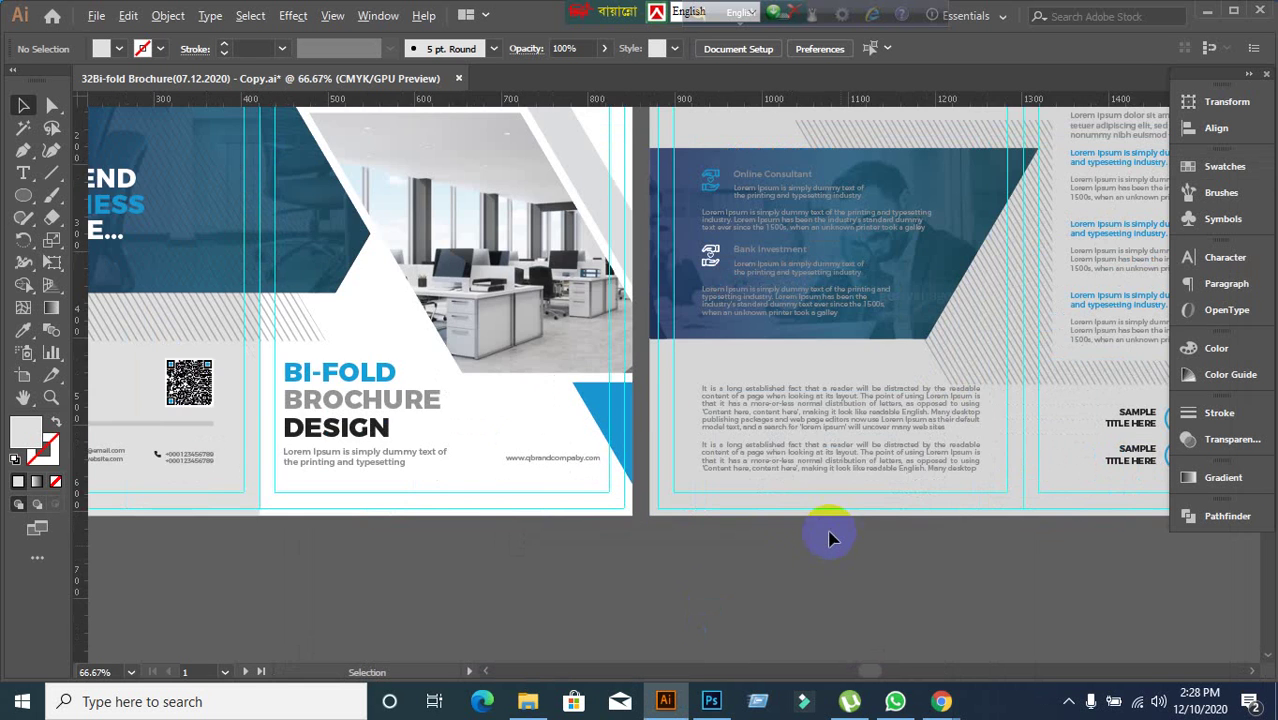
{"action": "scroll", "coordinate": [805, 468], "scroll_direction": "down", "scroll_amount": 1}
{"action": "left_click_drag", "start_coordinate": [797, 446], "coordinate": [459, 503]}
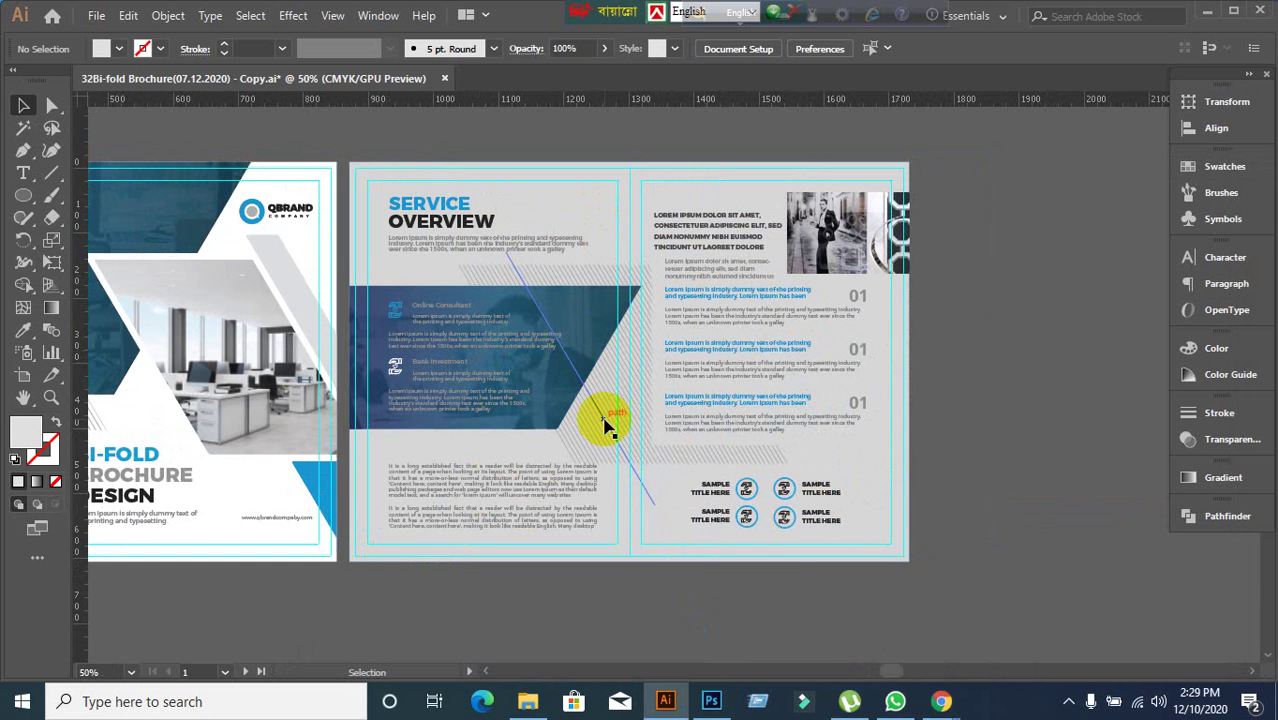
{"action": "scroll", "coordinate": [605, 422], "scroll_direction": "down", "scroll_amount": 1}
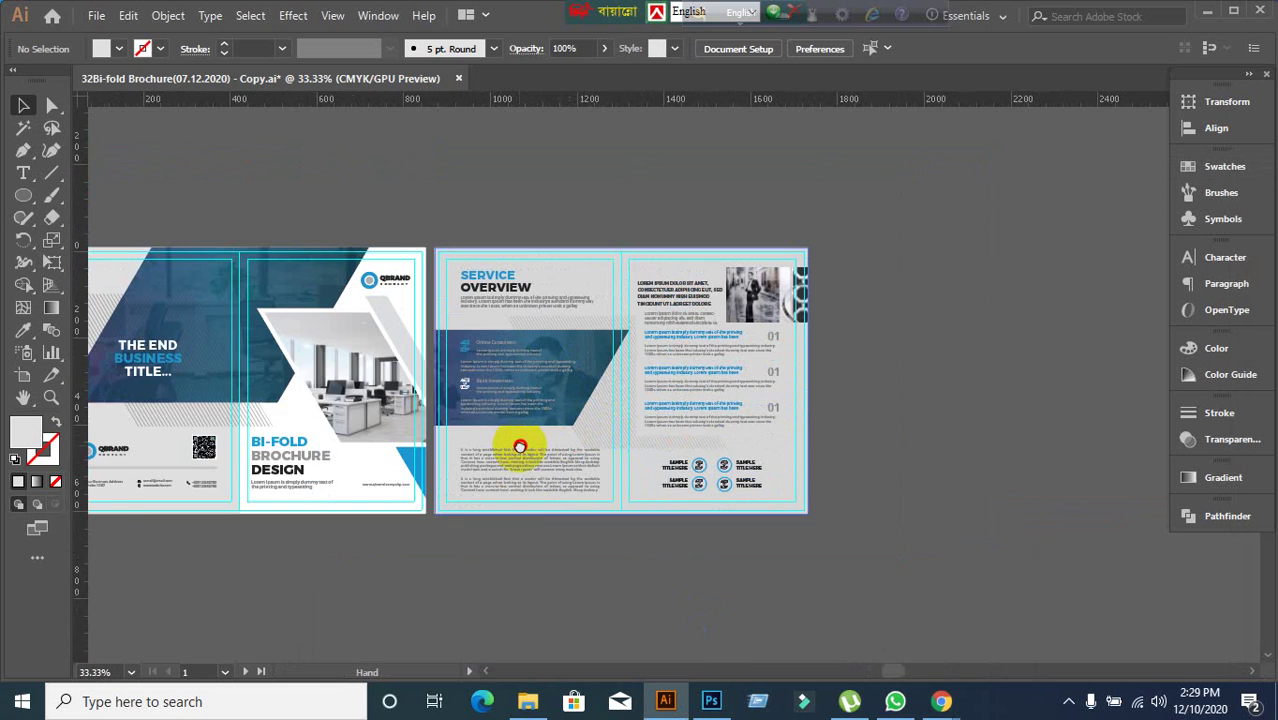
{"action": "left_click_drag", "start_coordinate": [520, 446], "coordinate": [642, 434]}
{"action": "scroll", "coordinate": [651, 380], "scroll_direction": "up", "scroll_amount": 1}
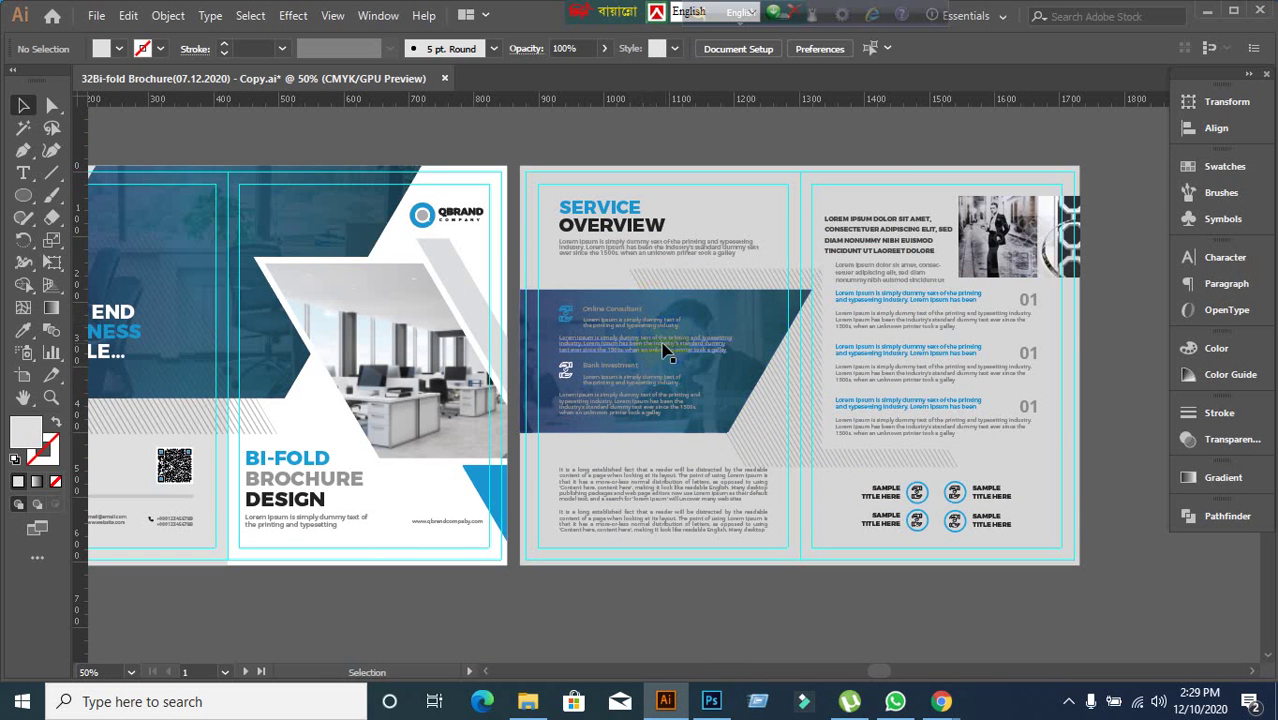
{"action": "scroll", "coordinate": [545, 355], "scroll_direction": "down", "scroll_amount": 2}
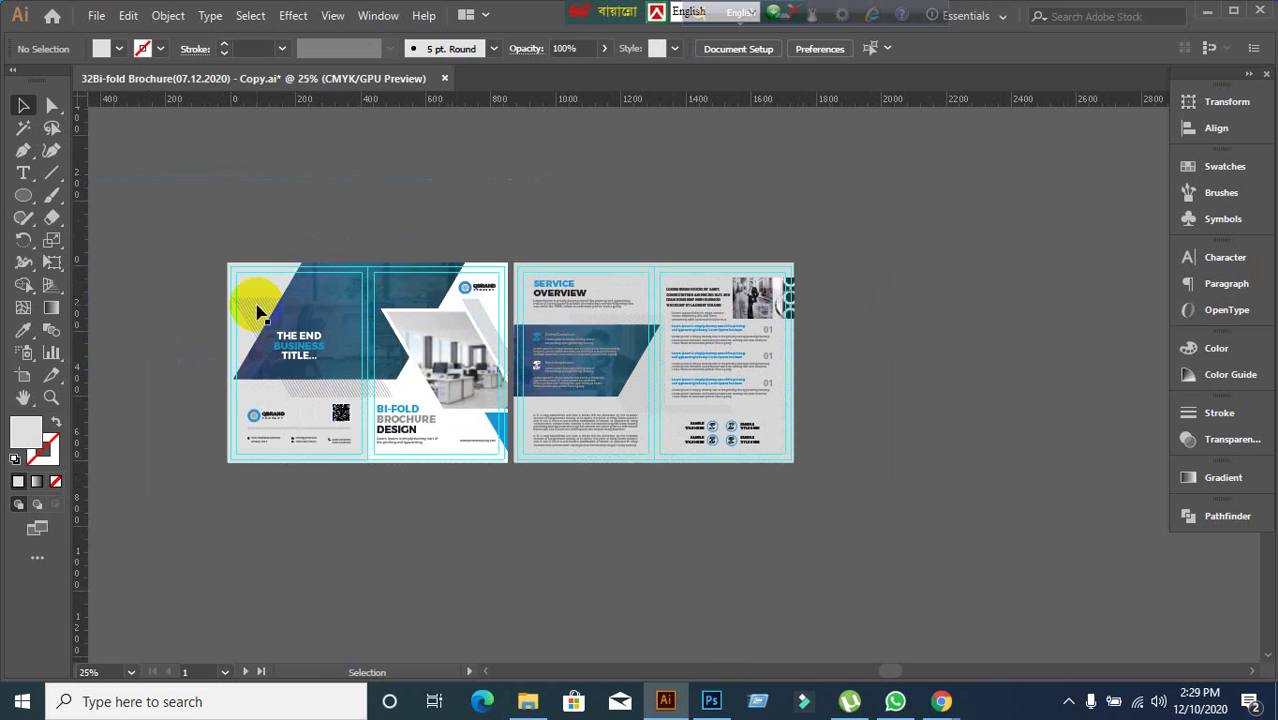
{"action": "scroll", "coordinate": [655, 405], "scroll_direction": "up", "scroll_amount": 1}
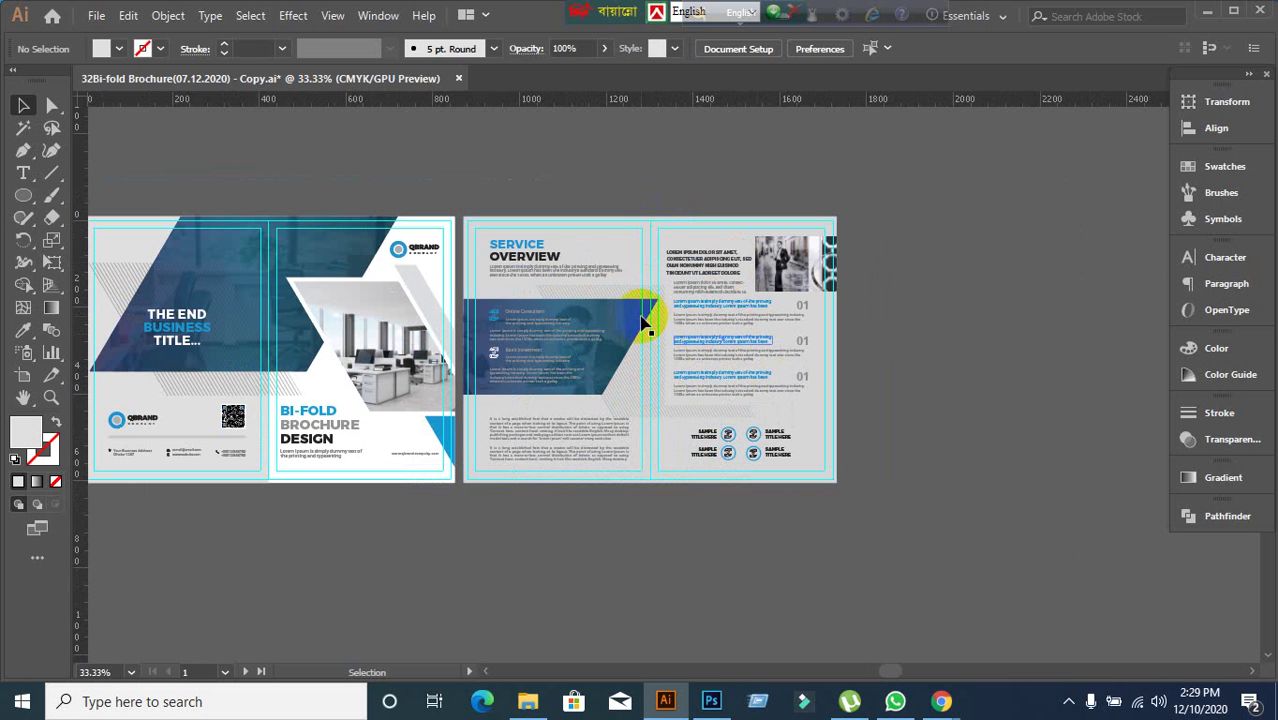
{"action": "scroll", "coordinate": [655, 390], "scroll_direction": "up", "scroll_amount": 1}
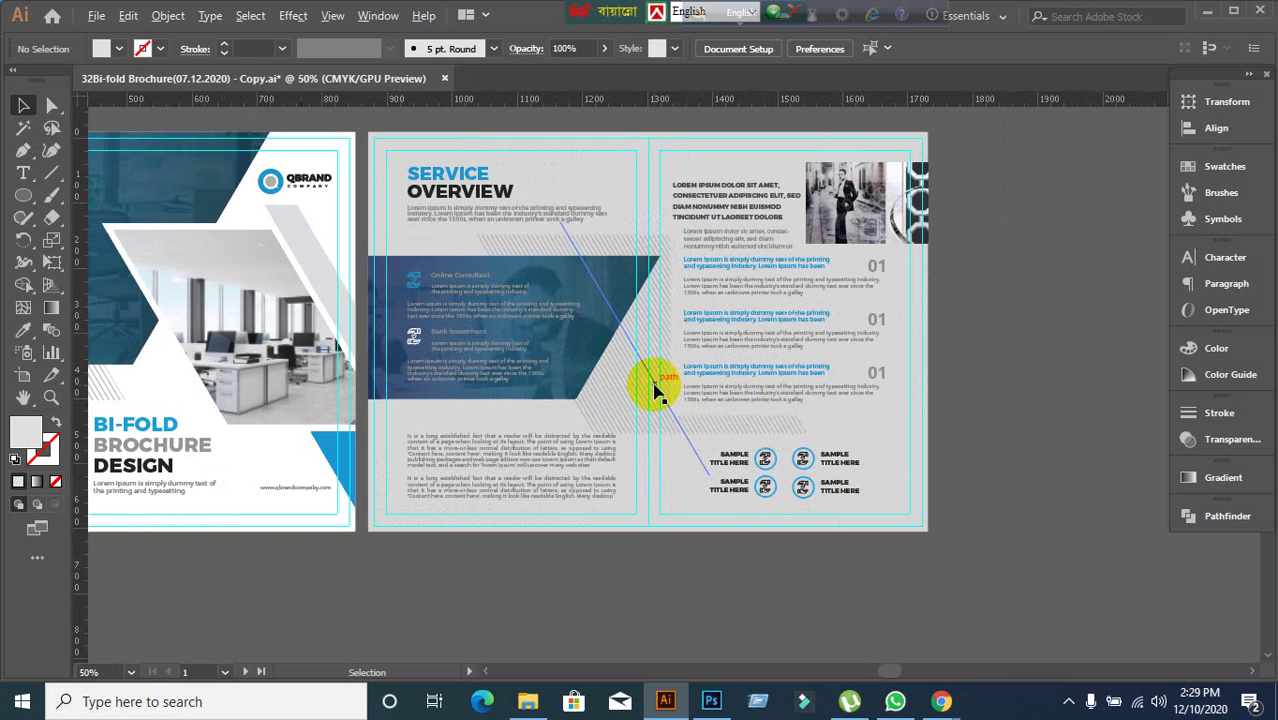
{"action": "scroll", "coordinate": [630, 430], "scroll_direction": "up", "scroll_amount": 1}
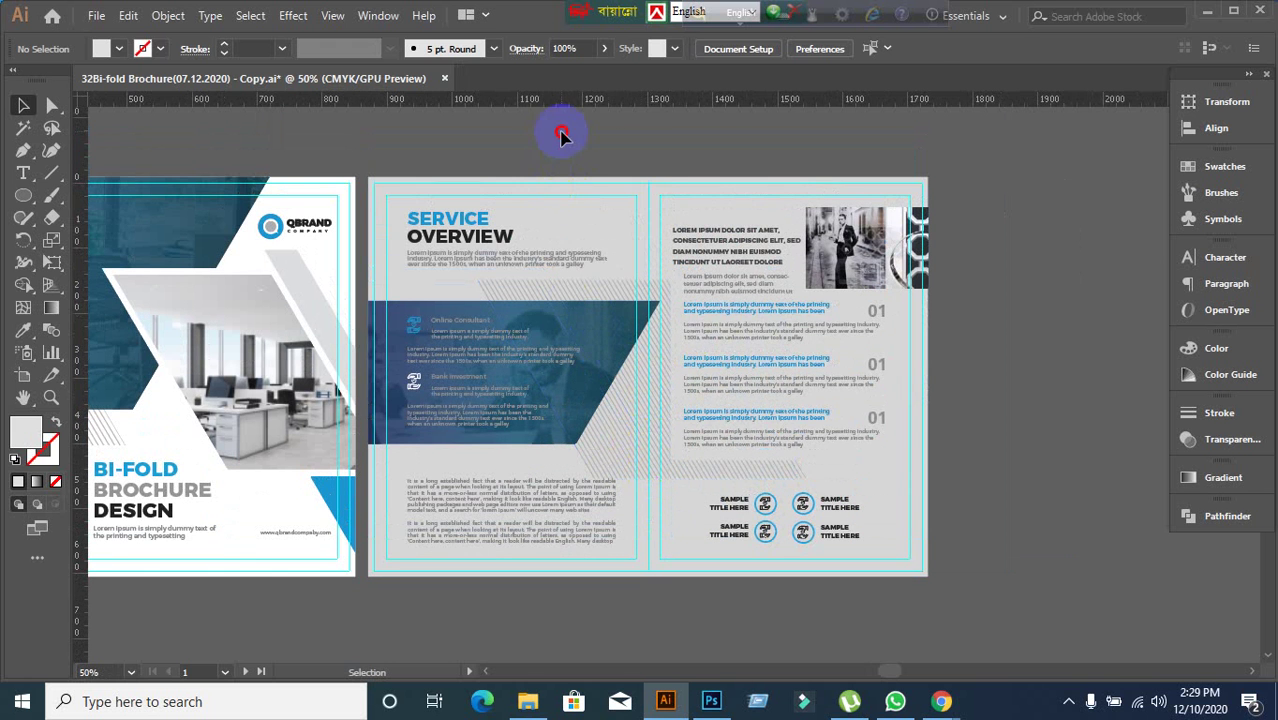
- Select all the artwork of the Service Overview inside spread, group it, and check that it selects as one object
{"action": "left_click", "coordinate": [613, 248]}
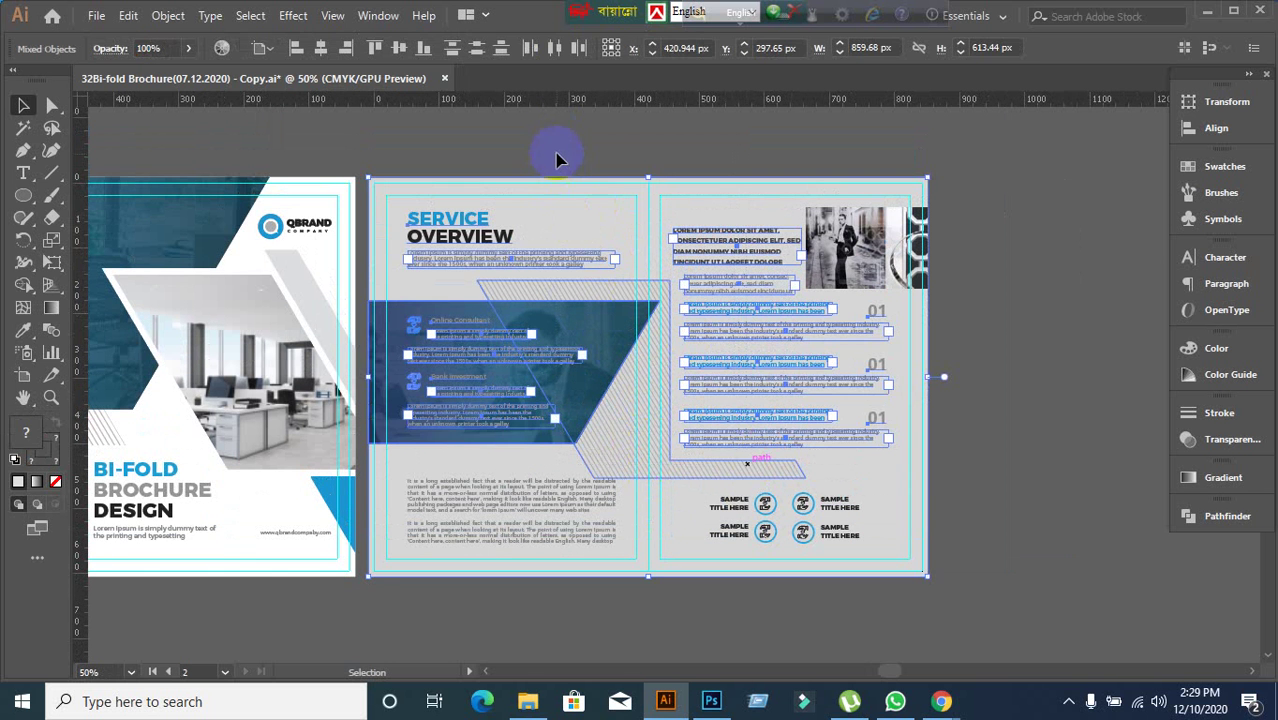
{"action": "left_click", "coordinate": [520, 144]}
{"action": "left_click_drag", "start_coordinate": [370, 170], "coordinate": [990, 590]}
{"action": "key", "text": "ctrl+g"}
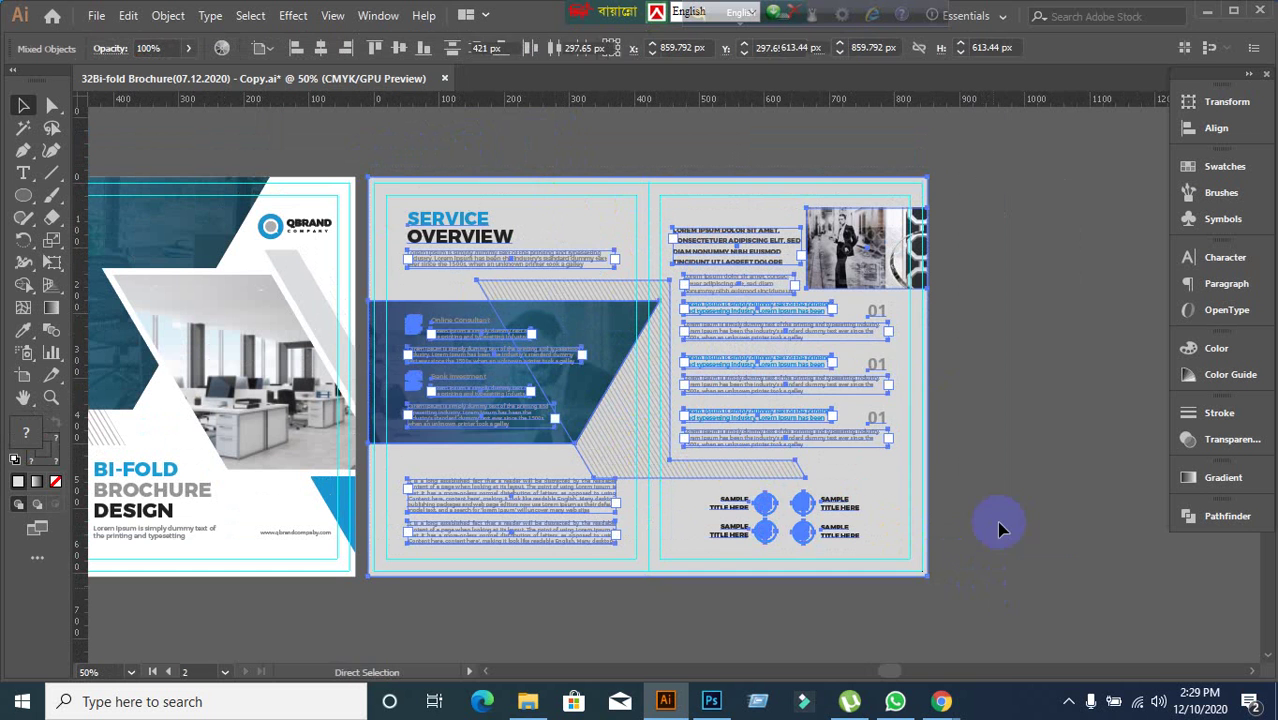
{"action": "left_click", "coordinate": [998, 526]}
{"action": "left_click", "coordinate": [721, 374]}
{"action": "left_click", "coordinate": [1007, 412]}
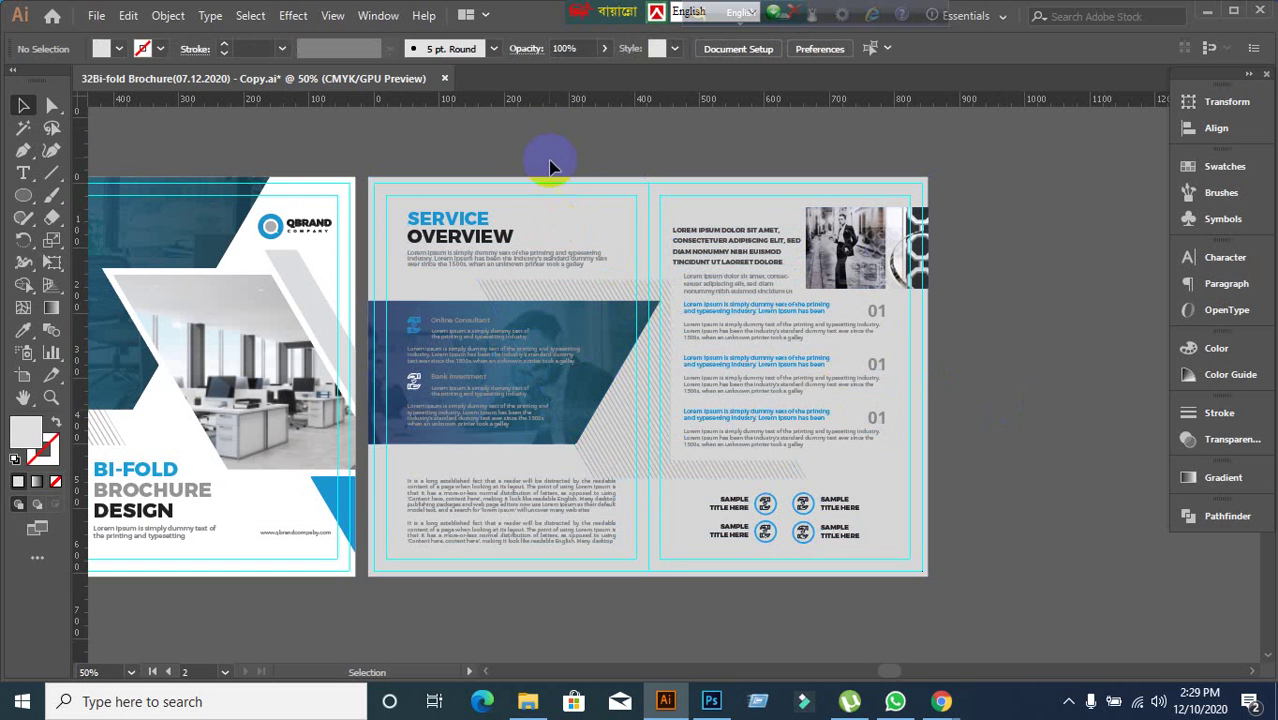
{"action": "left_click", "coordinate": [691, 504]}
{"action": "left_click", "coordinate": [1061, 376]}
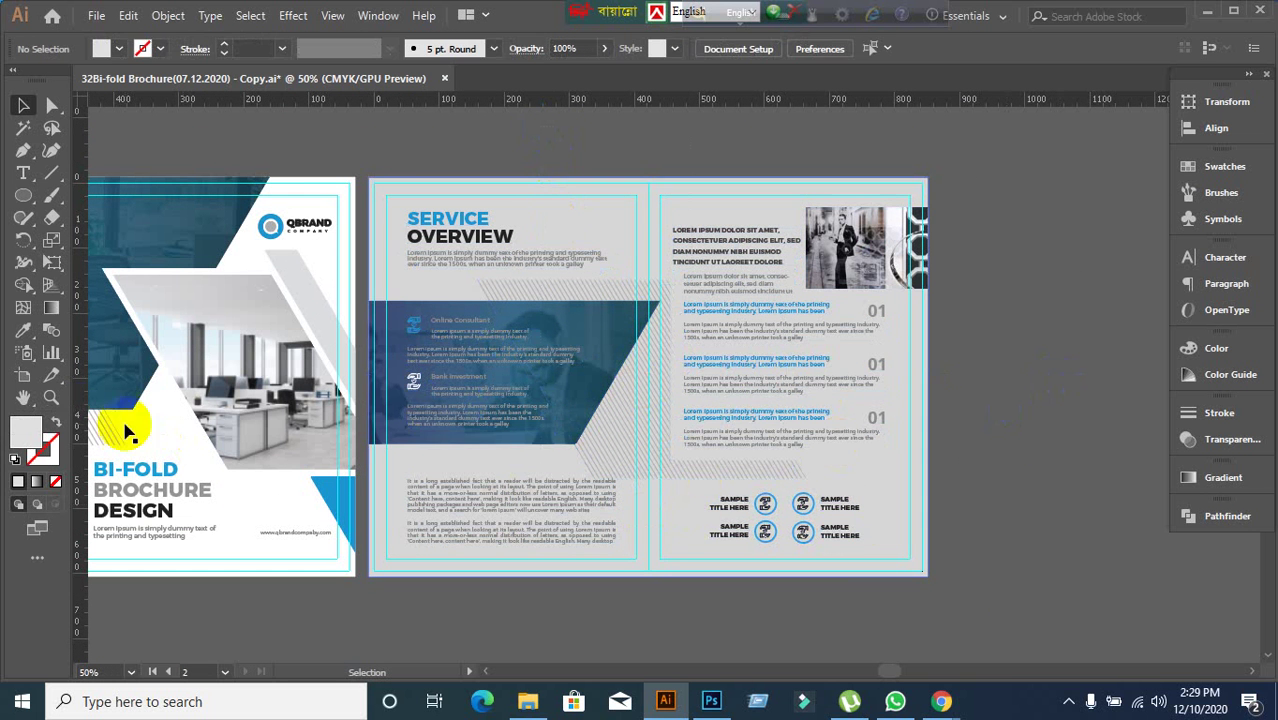
- Check the extent of Artboard 2 and of the grouped artwork on the inside spread
{"action": "left_click", "coordinate": [24, 377]}
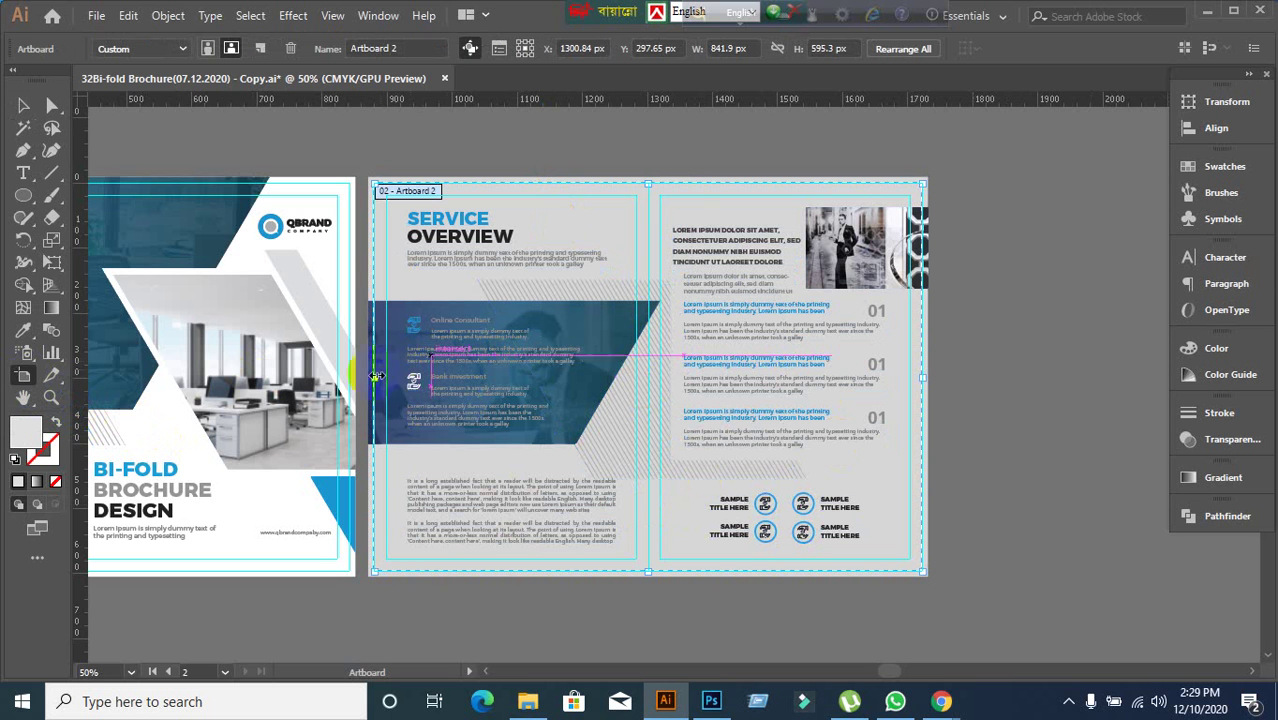
{"action": "left_click", "coordinate": [470, 477]}
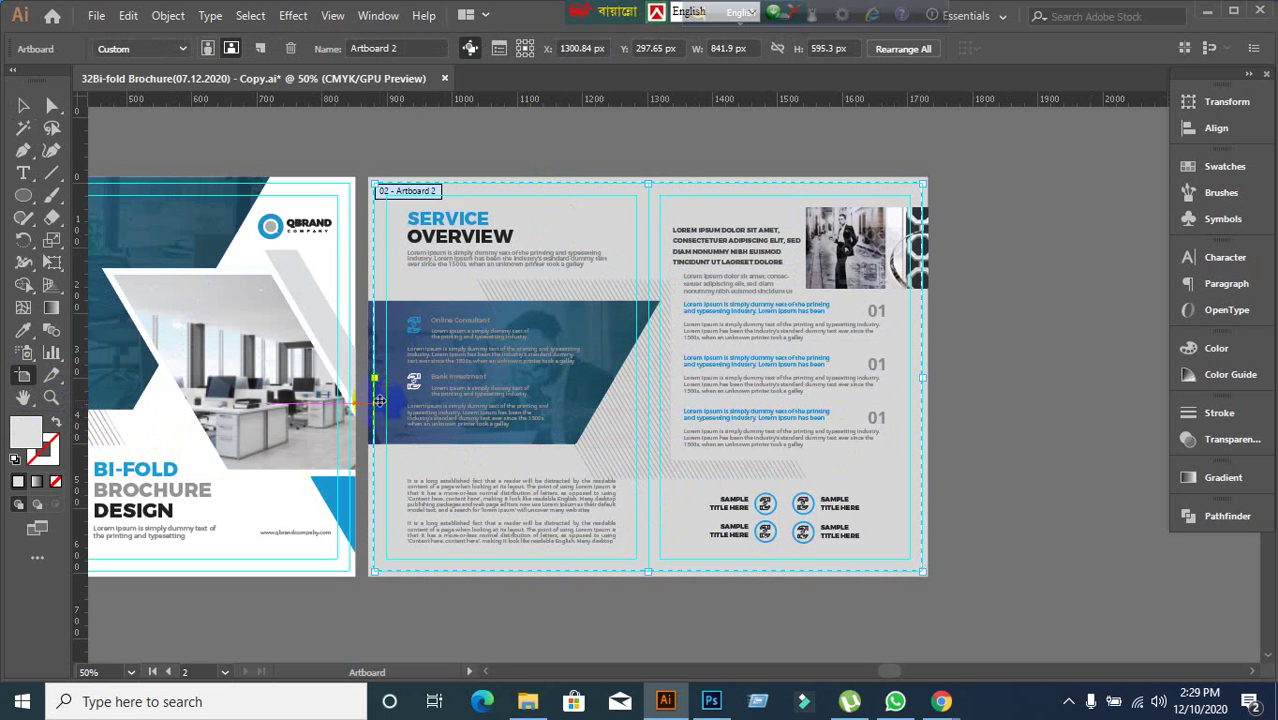
{"action": "left_click", "coordinate": [23, 106]}
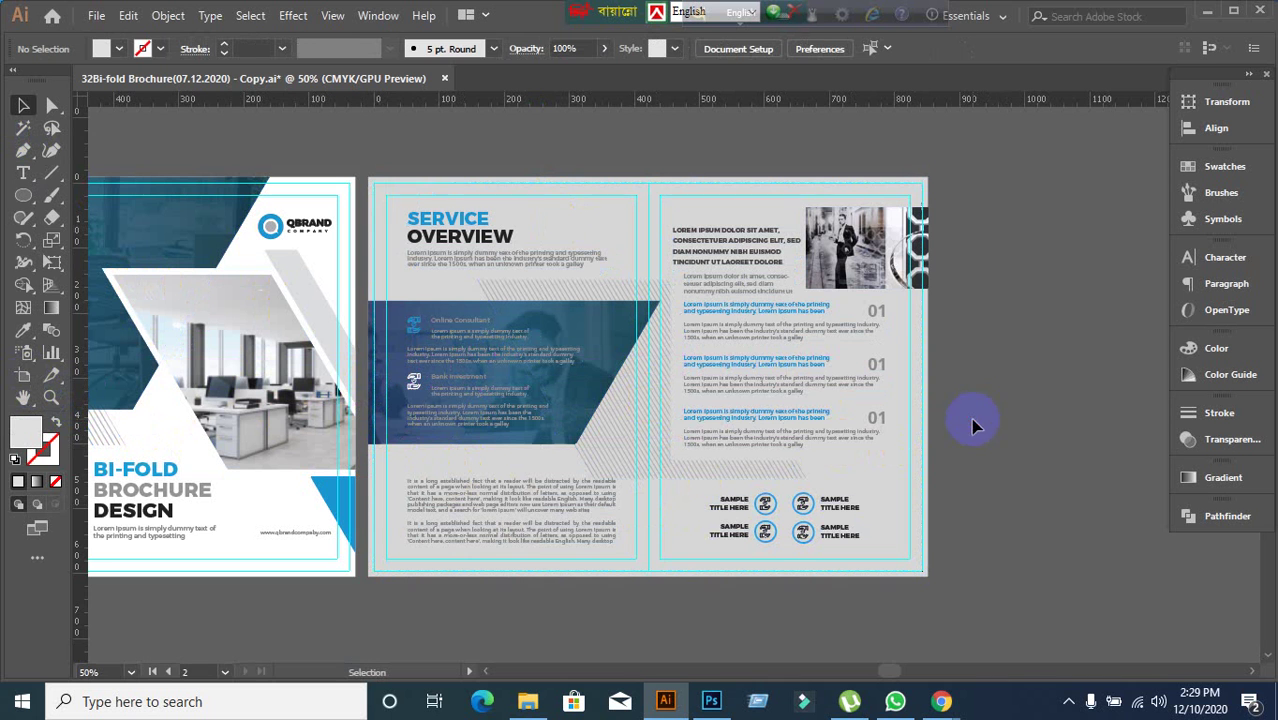
{"action": "left_click", "coordinate": [804, 423]}
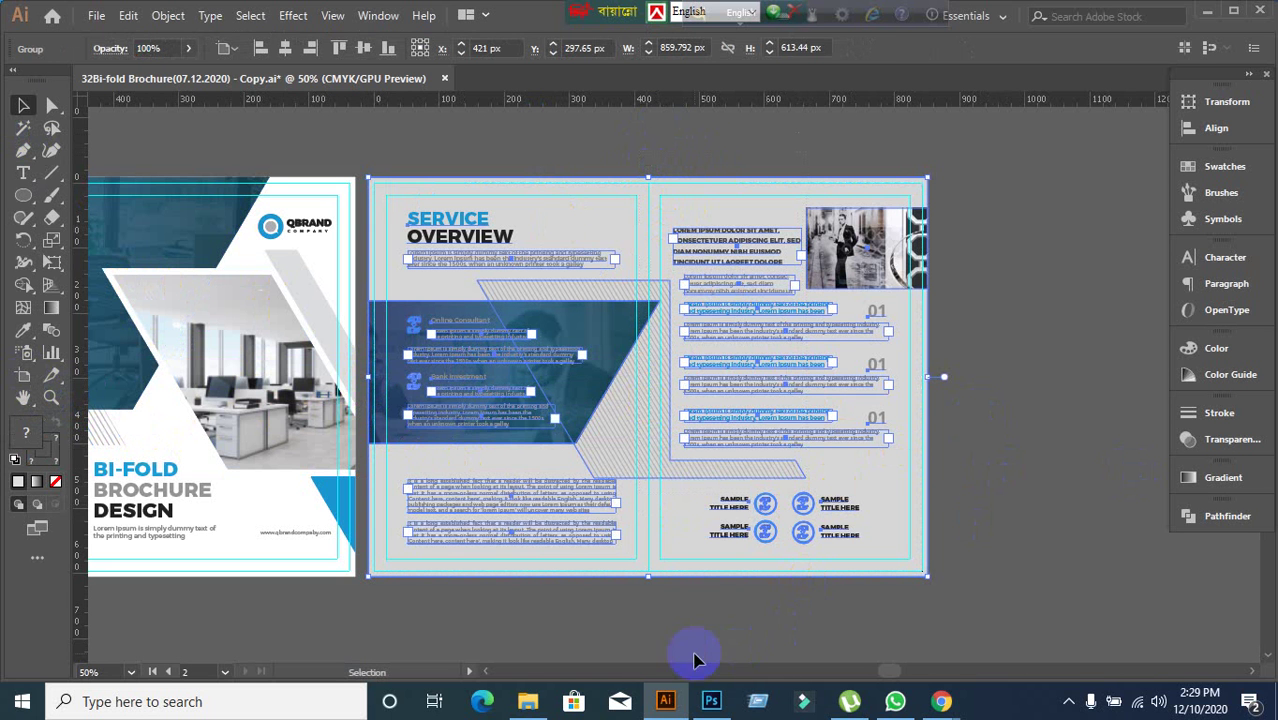
{"action": "left_click", "coordinate": [1015, 406]}
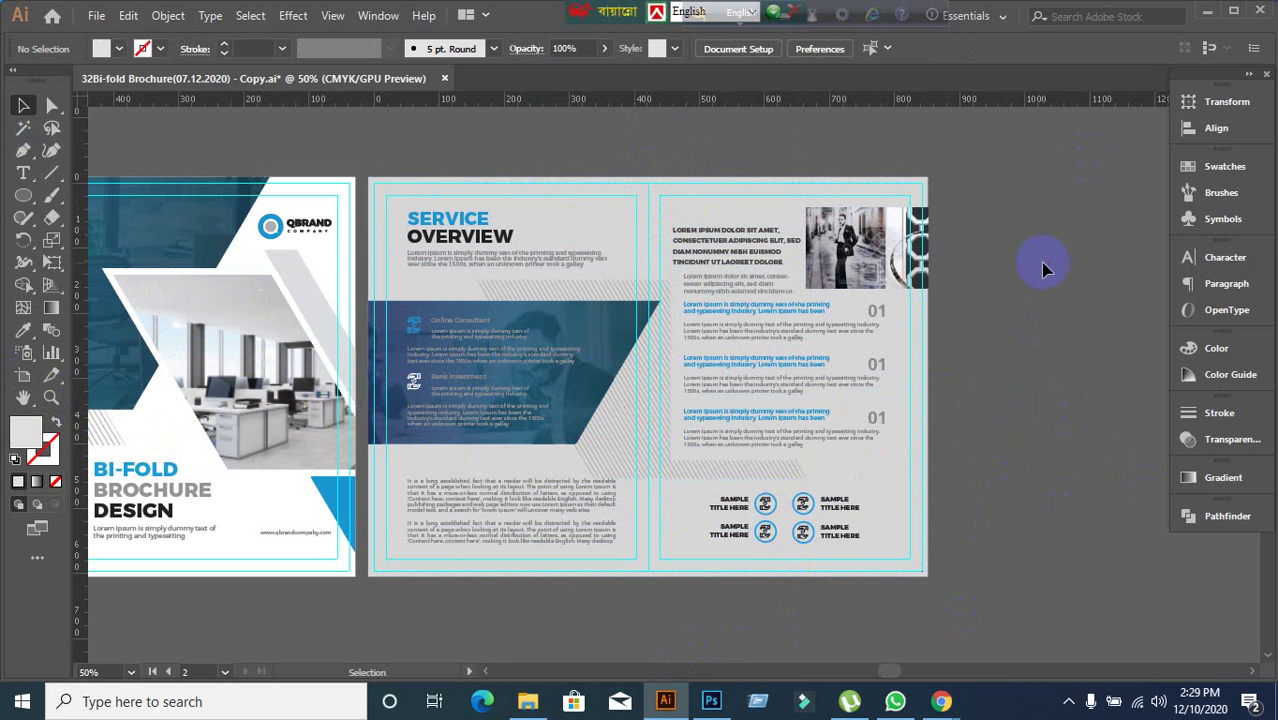
- Narrow Artboard 2 to the Service Overview page by moving its right edge to the center fold guide, 420.95 px wide
{"action": "left_click", "coordinate": [22, 377]}
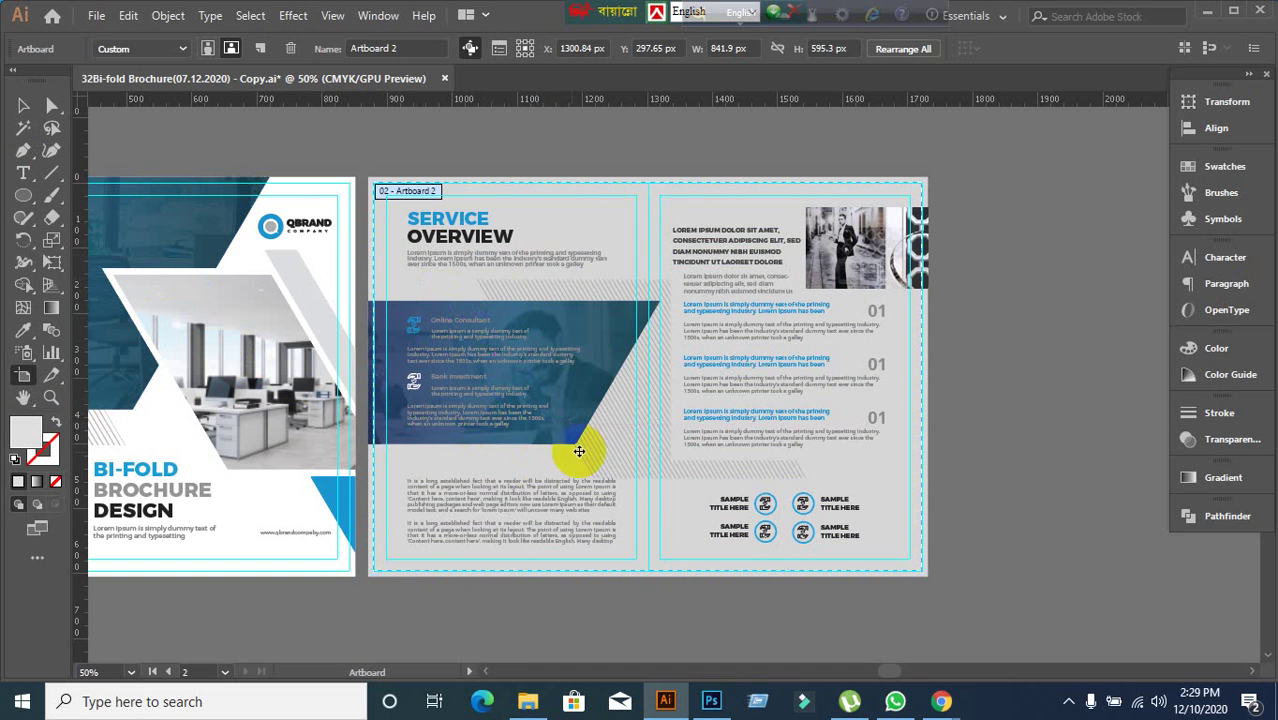
{"action": "left_click_drag", "start_coordinate": [923, 381], "coordinate": [651, 390]}
{"action": "scroll", "coordinate": [651, 390], "scroll_direction": "up", "scroll_amount": 4}
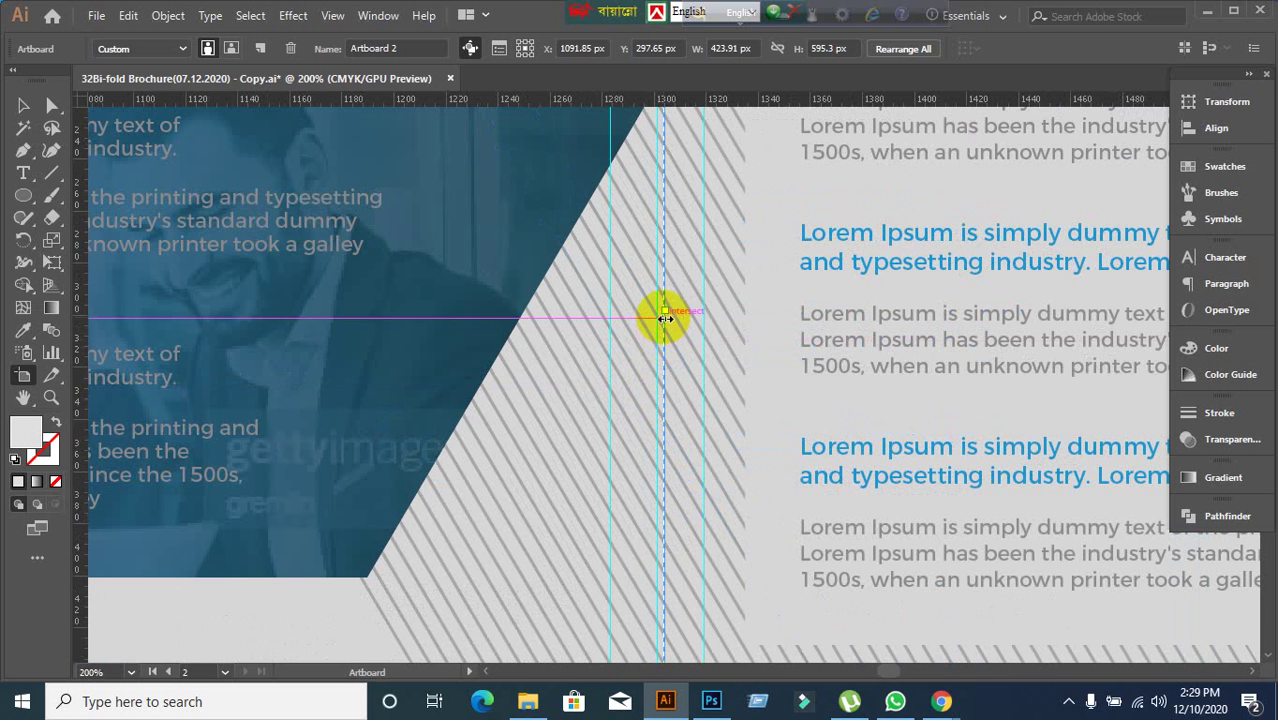
{"action": "left_click_drag", "start_coordinate": [663, 314], "coordinate": [659, 313]}
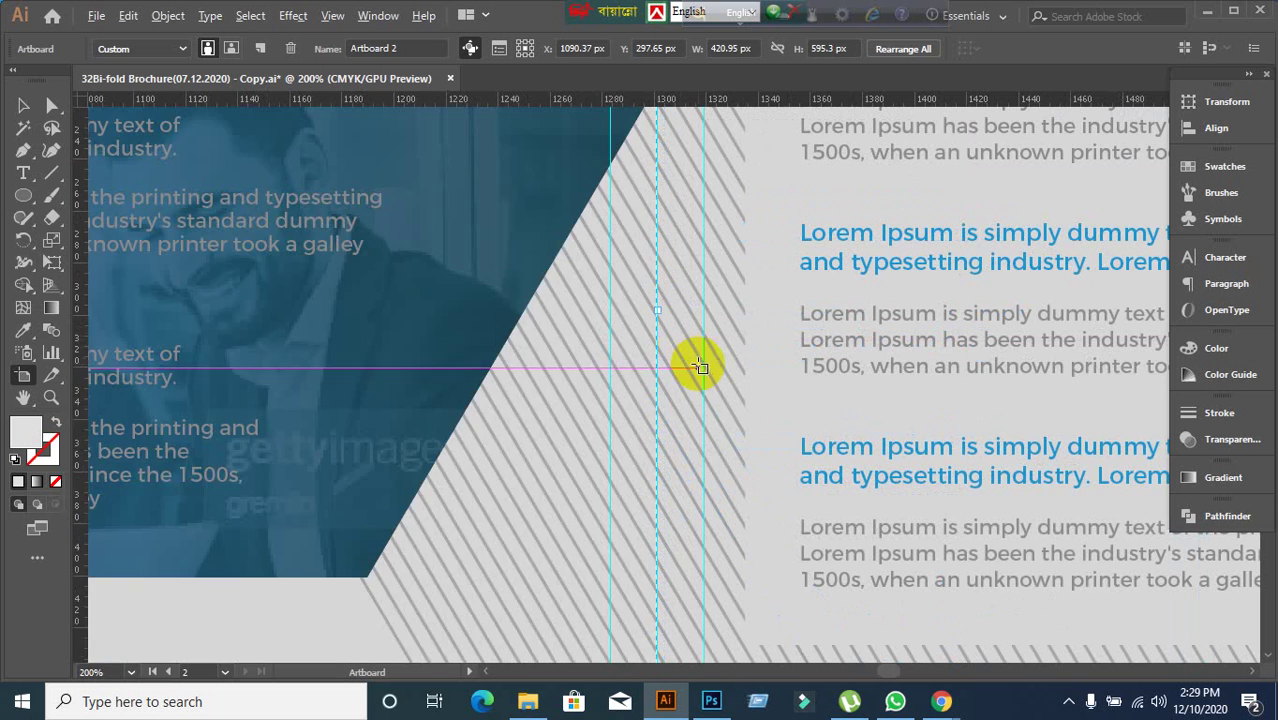
{"action": "scroll", "coordinate": [699, 363], "scroll_direction": "down", "scroll_amount": 4}
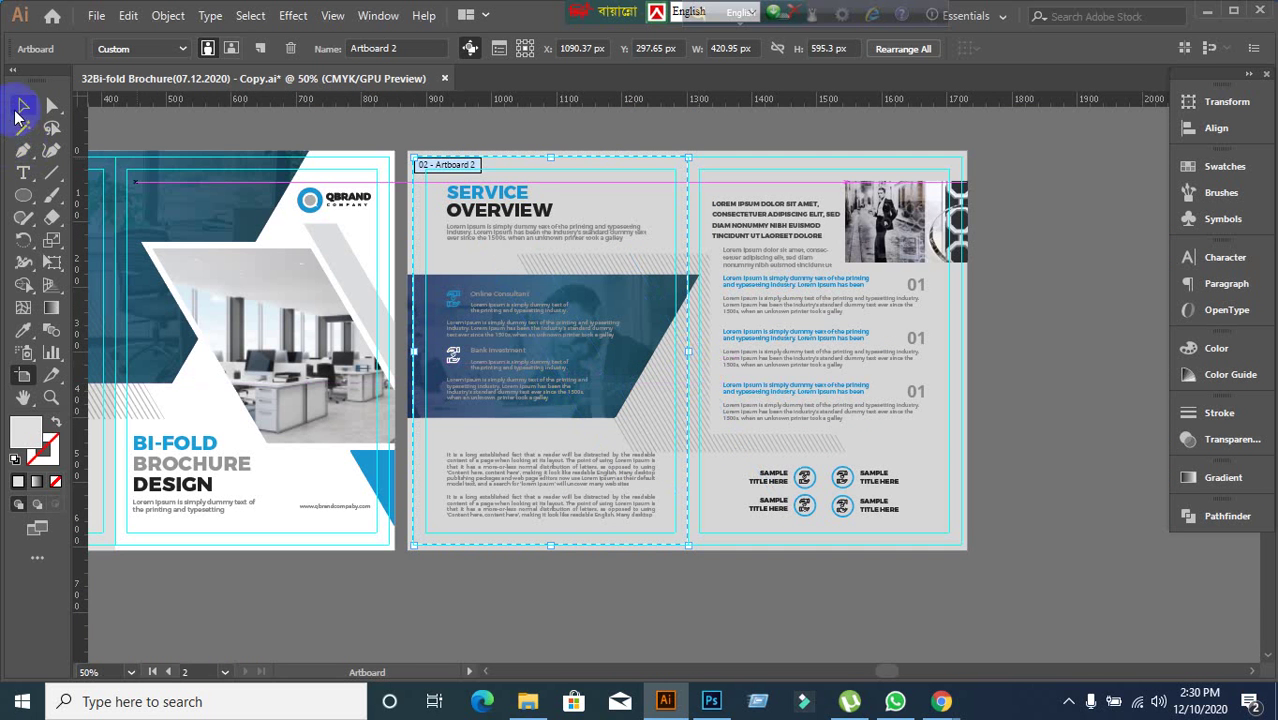
{"action": "left_click", "coordinate": [22, 107]}
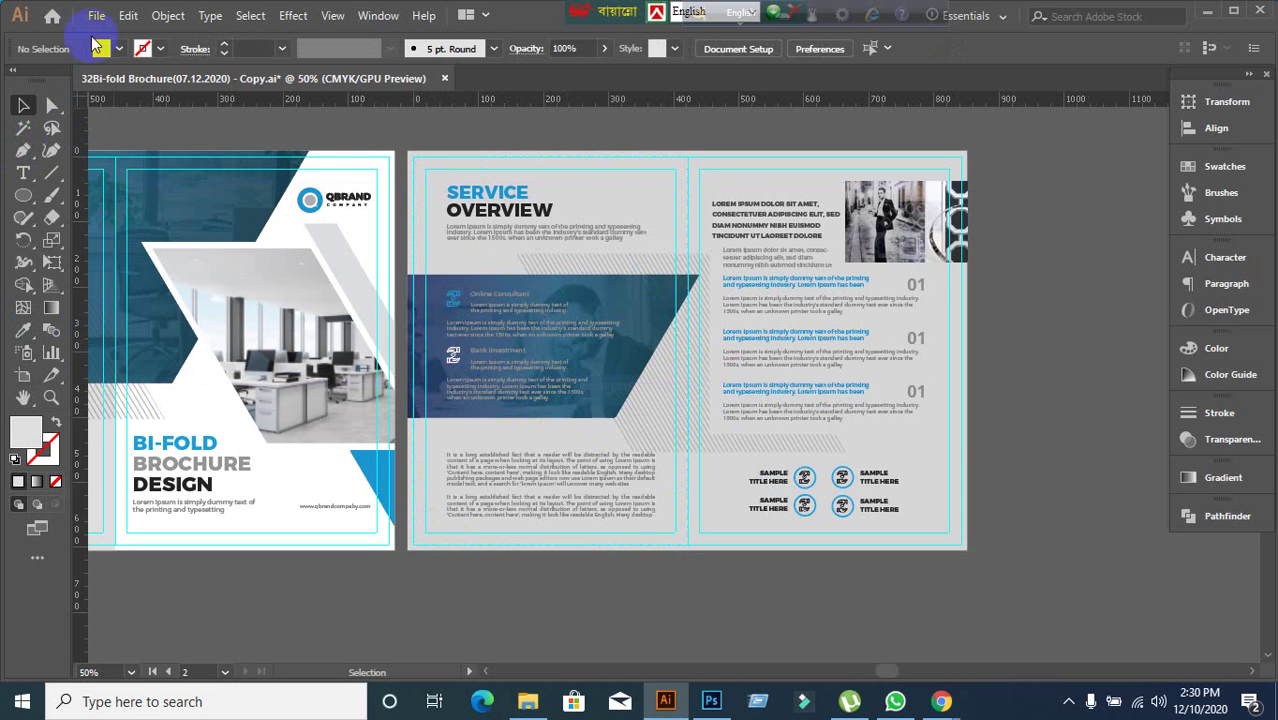
- Start a JPEG export of the inside page to the Desktop, using artboards and the file name 2
{"action": "left_click", "coordinate": [96, 15]}
{"action": "mouse_move", "coordinate": [285, 347]}
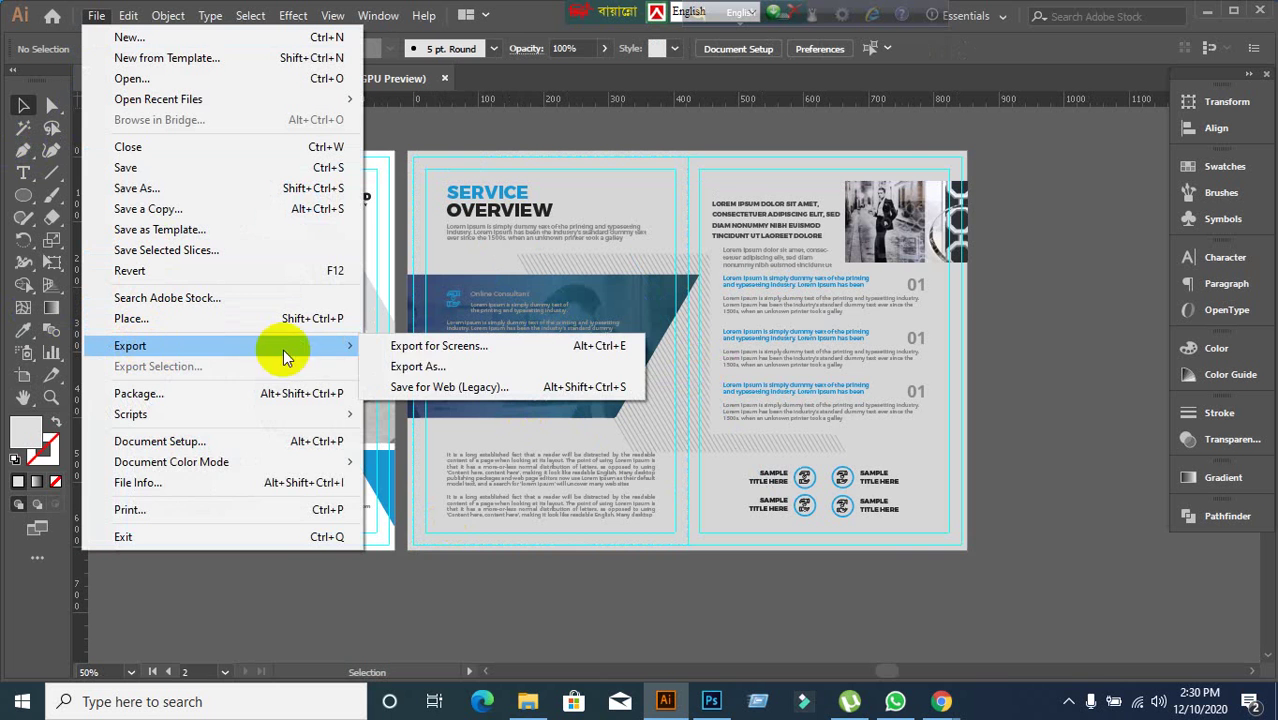
{"action": "left_click", "coordinate": [410, 368]}
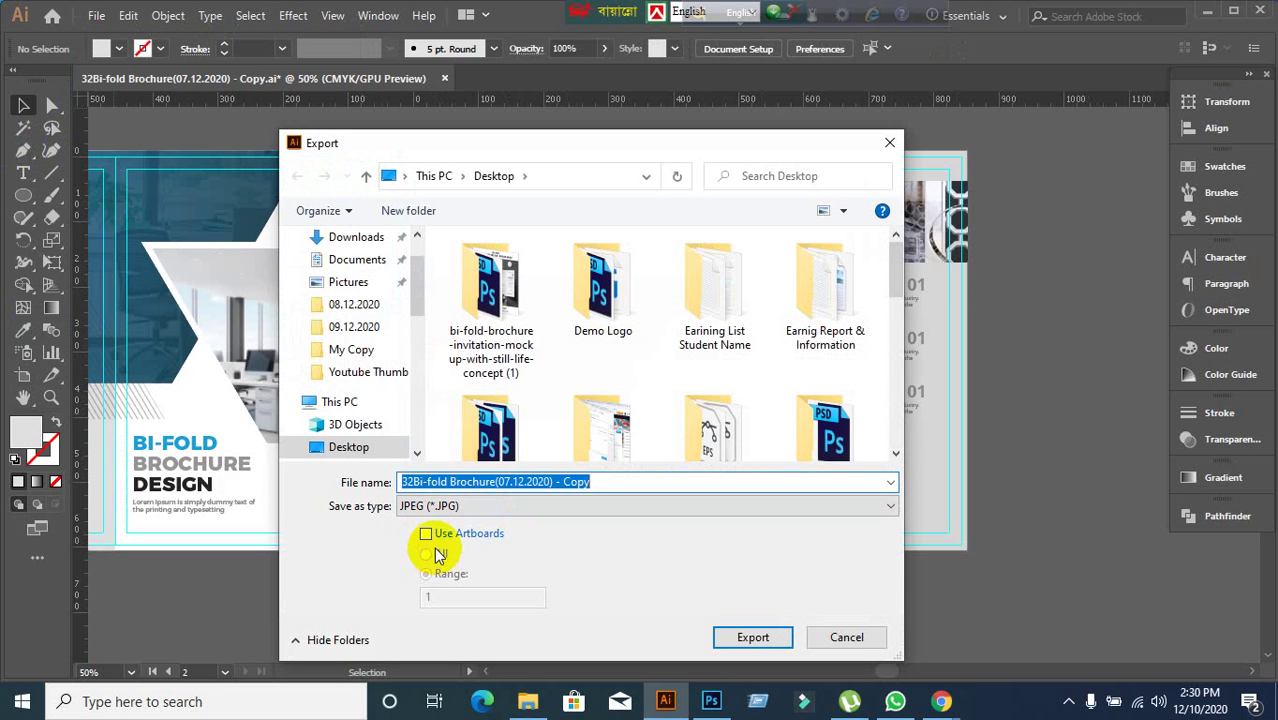
{"action": "left_click", "coordinate": [427, 536]}
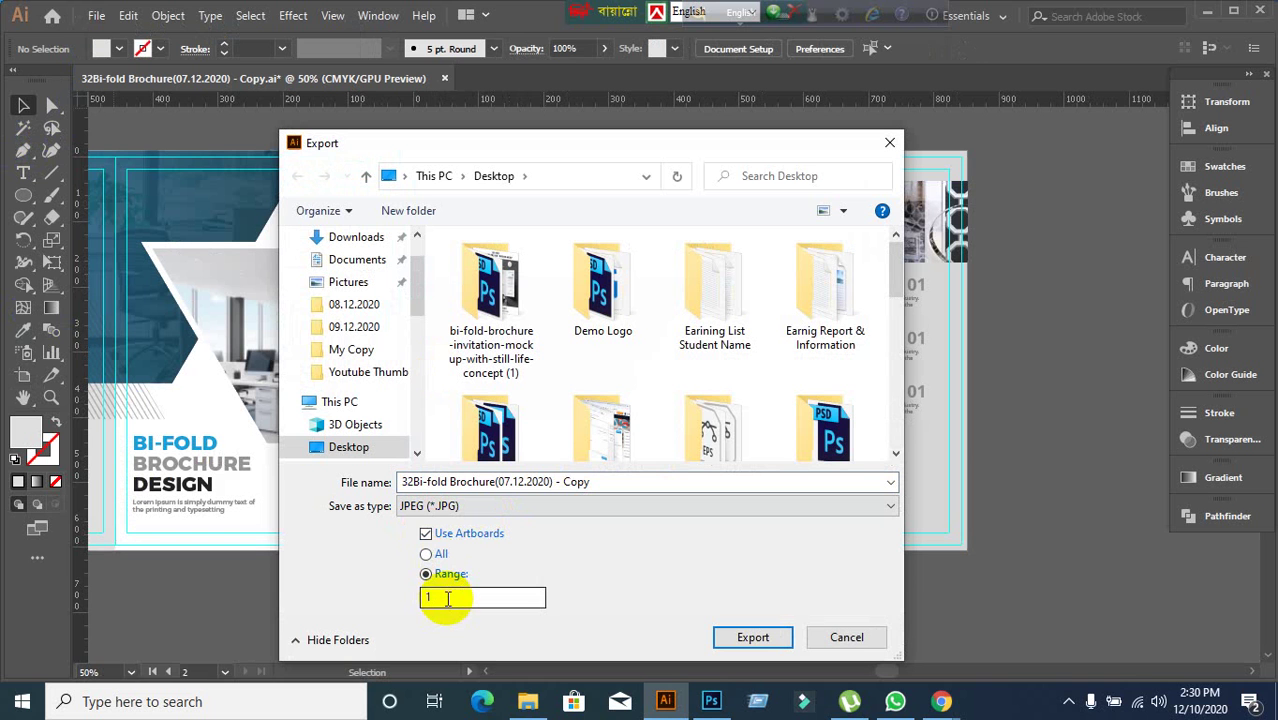
{"action": "left_click_drag", "start_coordinate": [446, 598], "coordinate": [410, 600]}
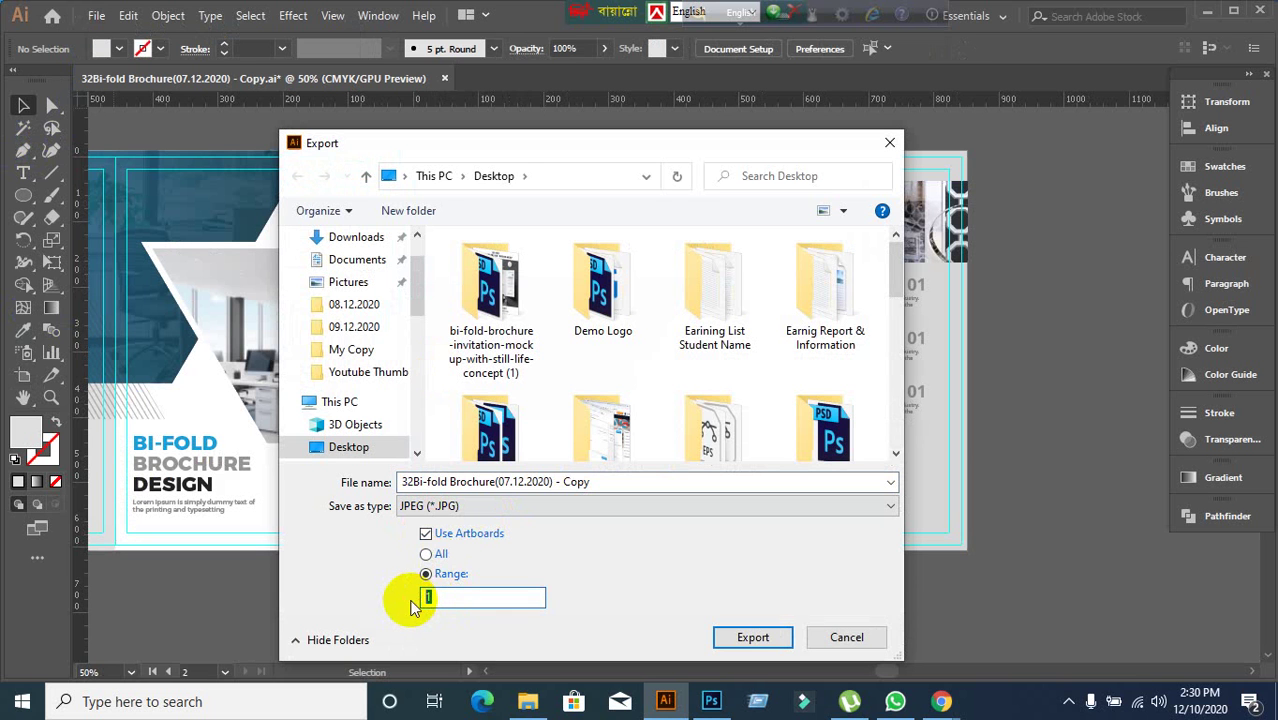
{"action": "left_click", "coordinate": [505, 484]}
{"action": "type", "text": "2"}
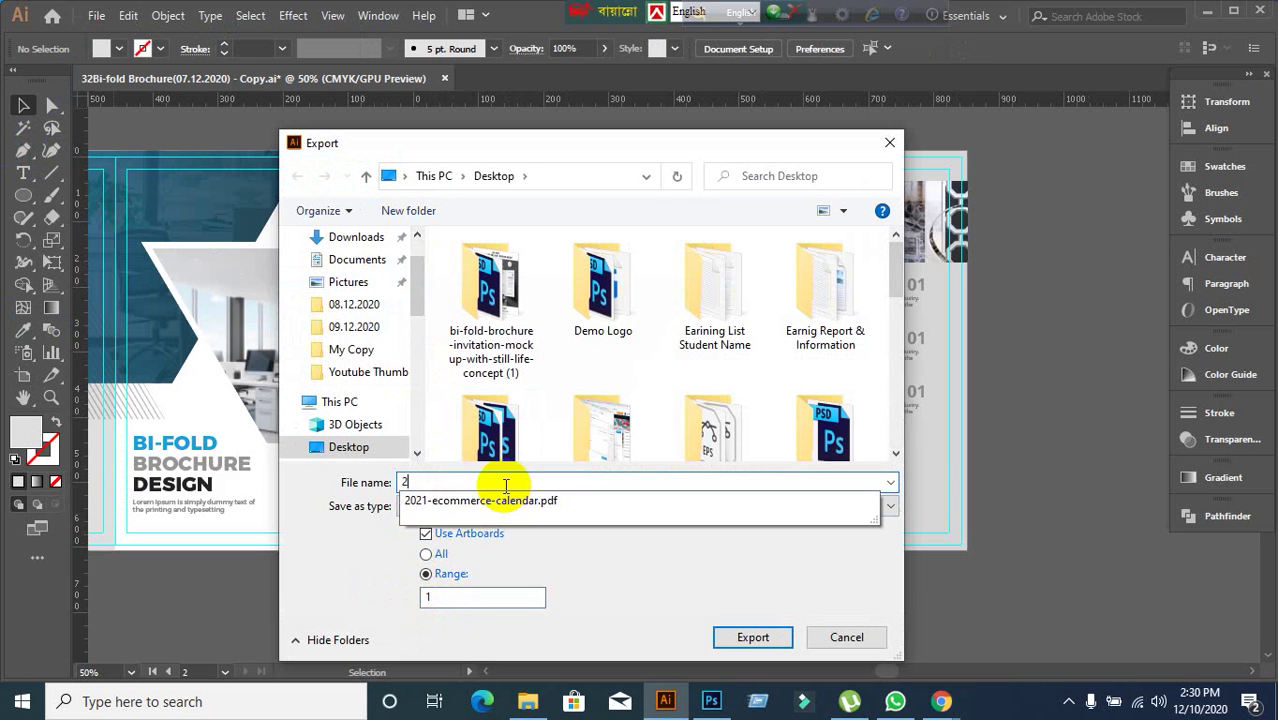
{"action": "scroll", "coordinate": [330, 290], "scroll_direction": "up", "scroll_amount": 2}
{"action": "left_click", "coordinate": [350, 281]}
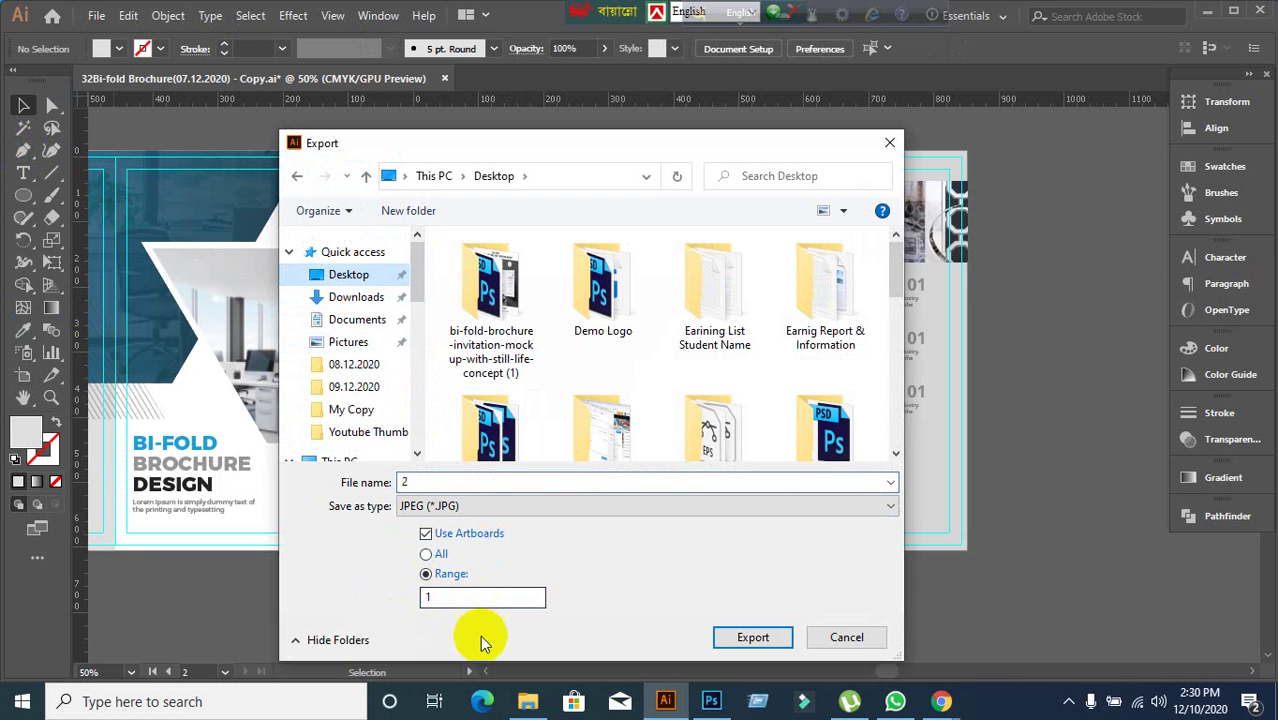
- Set the export's artboard range to 2 and complete the JPEG export with the RGB color model
{"action": "left_click_drag", "start_coordinate": [456, 596], "coordinate": [399, 598]}
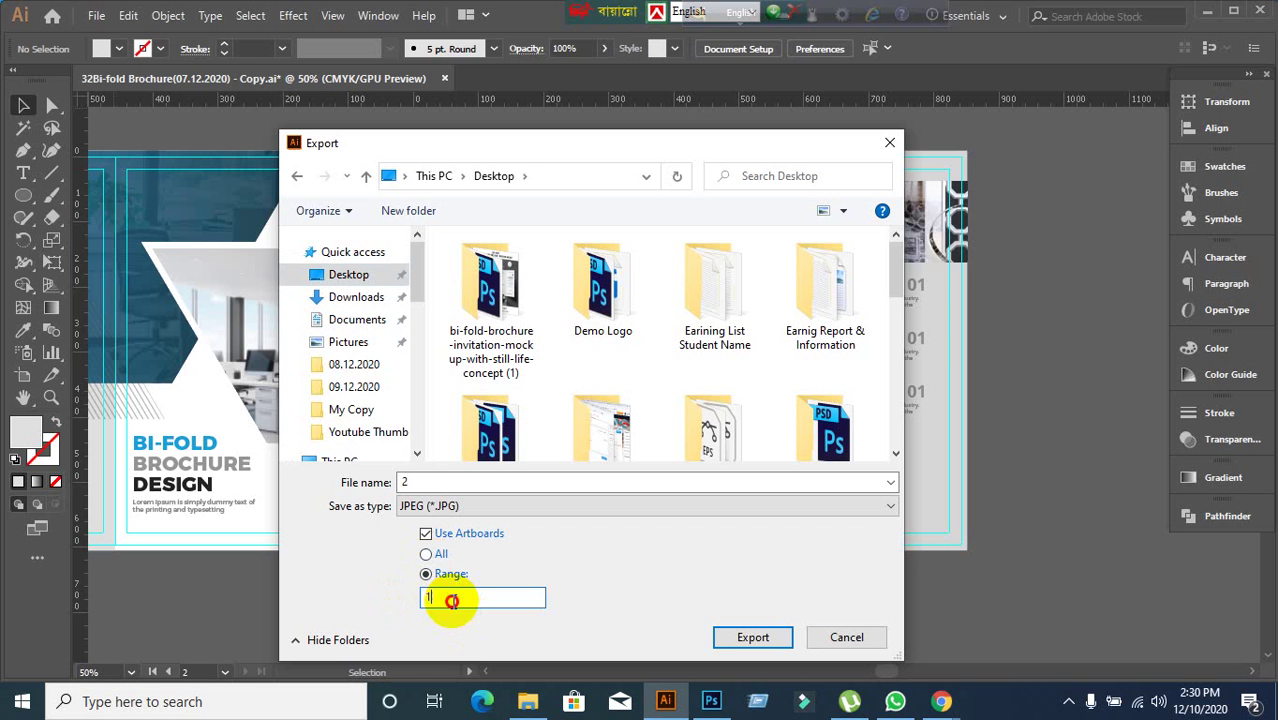
{"action": "left_click_drag", "start_coordinate": [452, 600], "coordinate": [408, 596]}
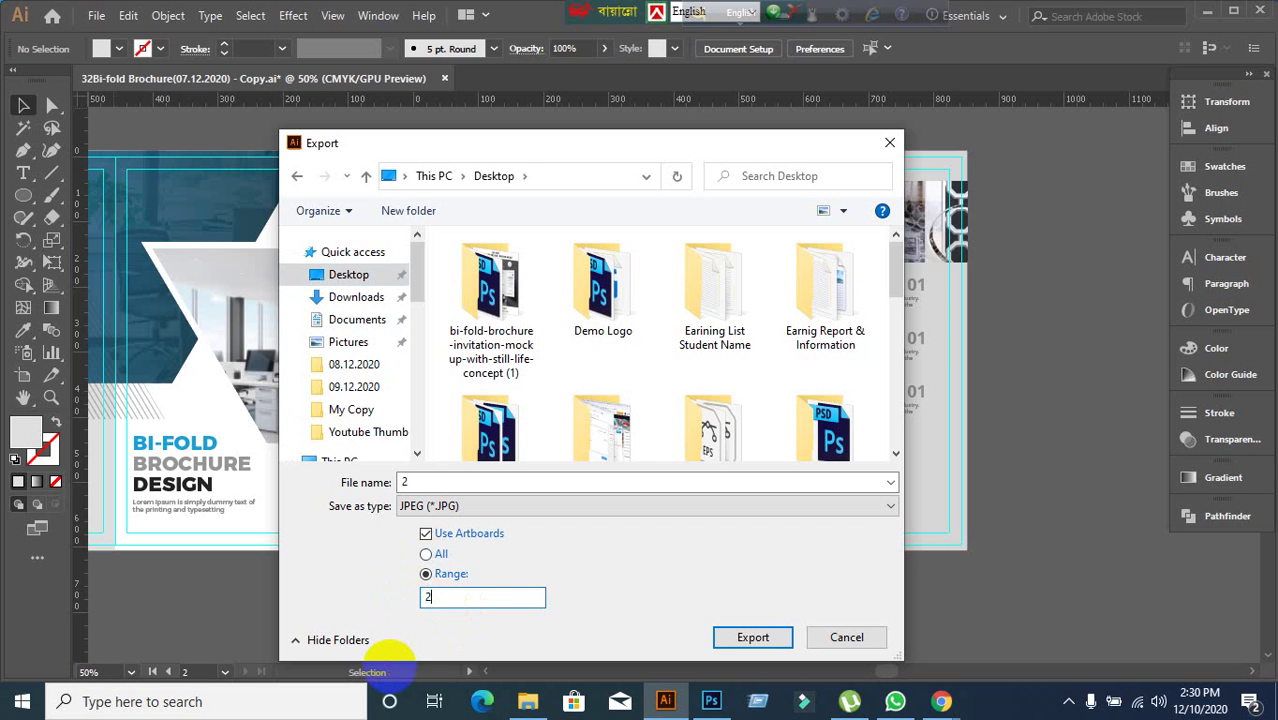
{"action": "type", "text": "2"}
{"action": "left_click", "coordinate": [724, 641]}
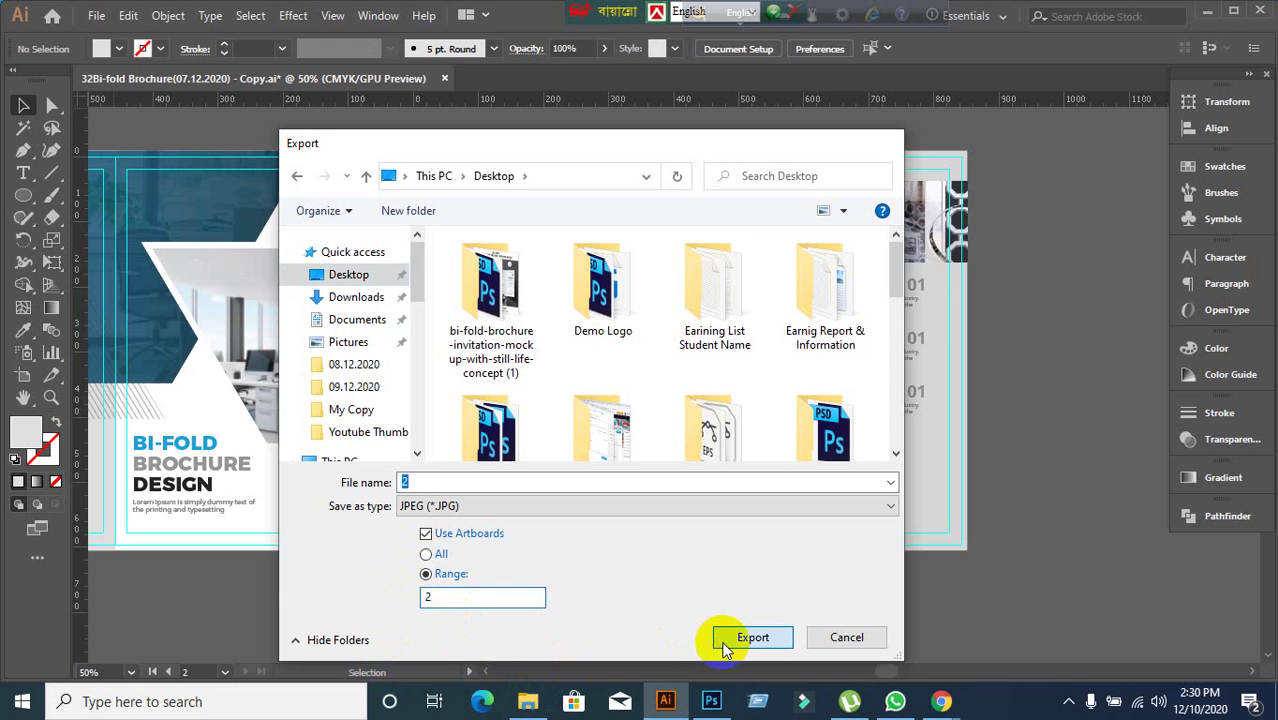
{"action": "left_click", "coordinate": [685, 236]}
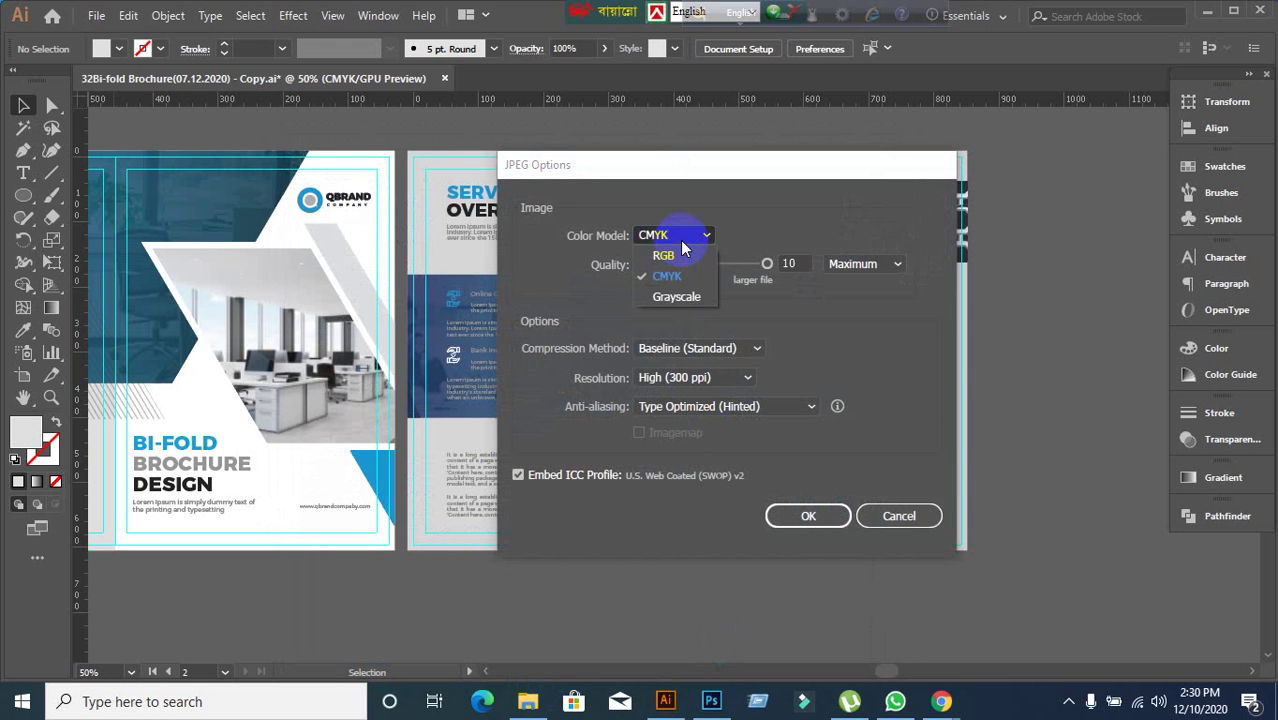
{"action": "left_click", "coordinate": [684, 260]}
{"action": "left_click", "coordinate": [826, 524]}
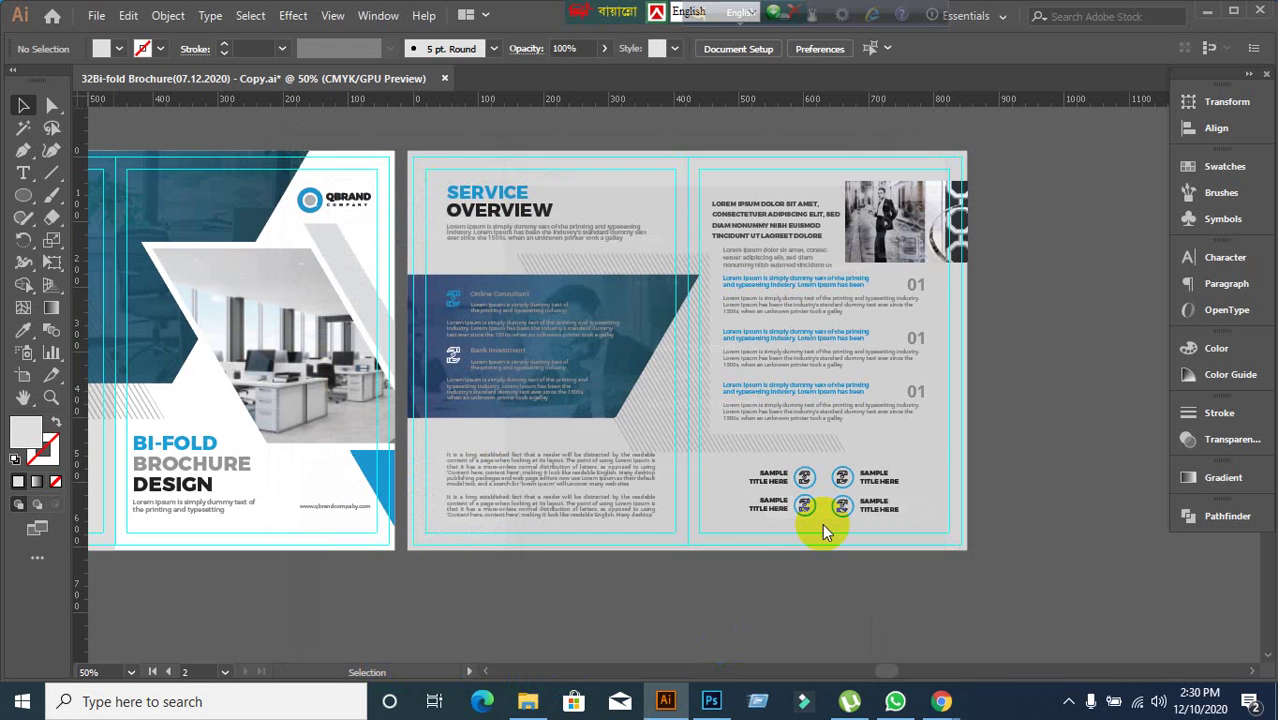
- Go to the desktop, open the 4-01 back cover image to check it, and place its file below 1-01
{"action": "left_click", "coordinate": [1210, 16]}
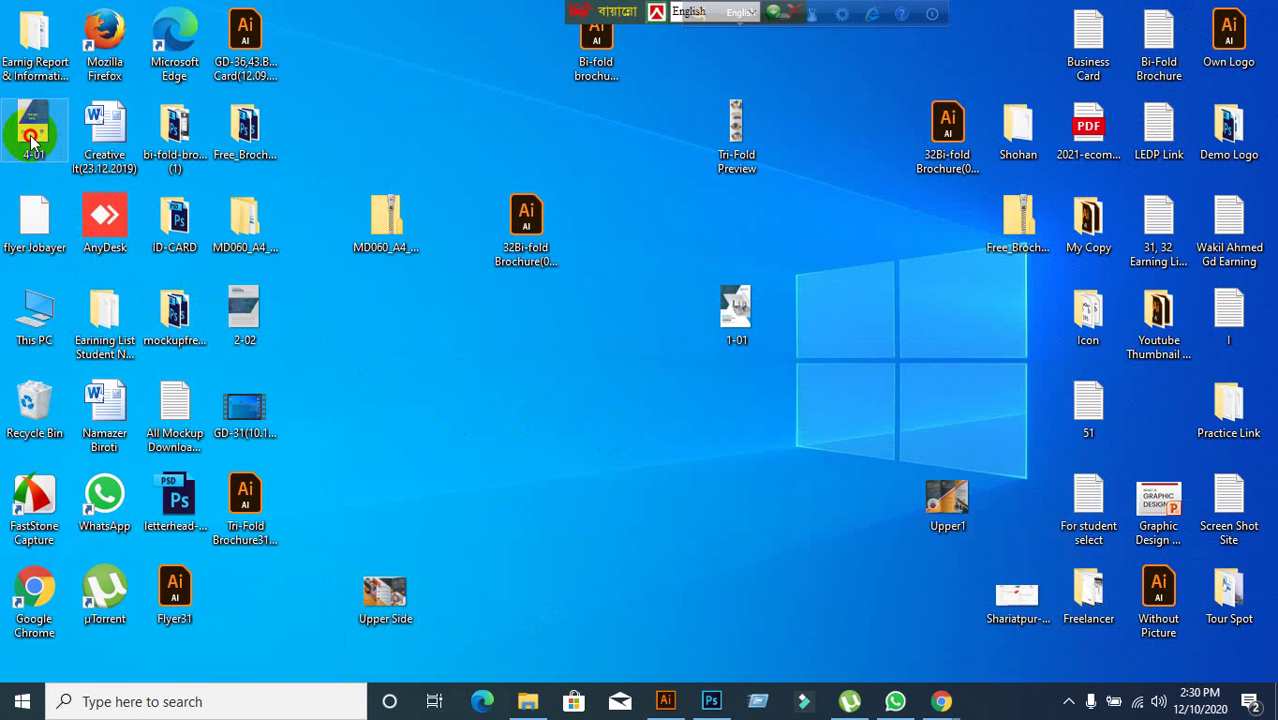
{"action": "left_click_drag", "start_coordinate": [31, 140], "coordinate": [599, 430]}
{"action": "left_click", "coordinate": [520, 498]}
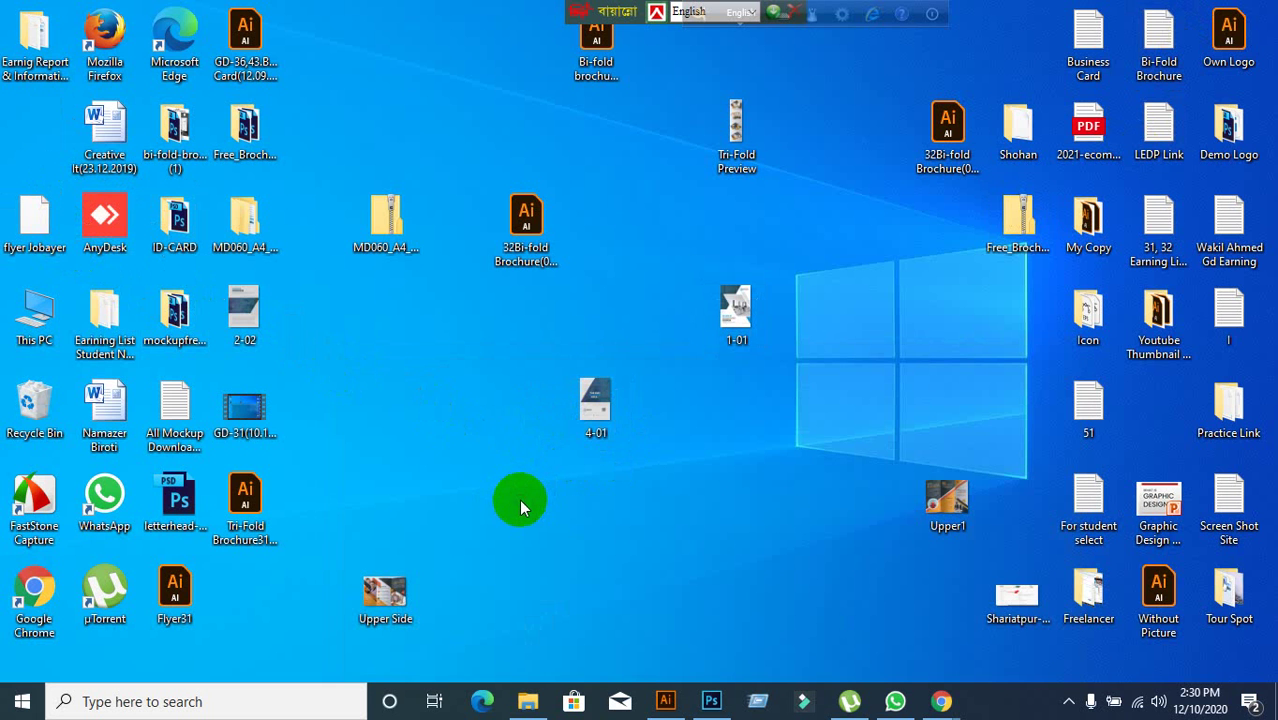
{"action": "double_click", "coordinate": [603, 410]}
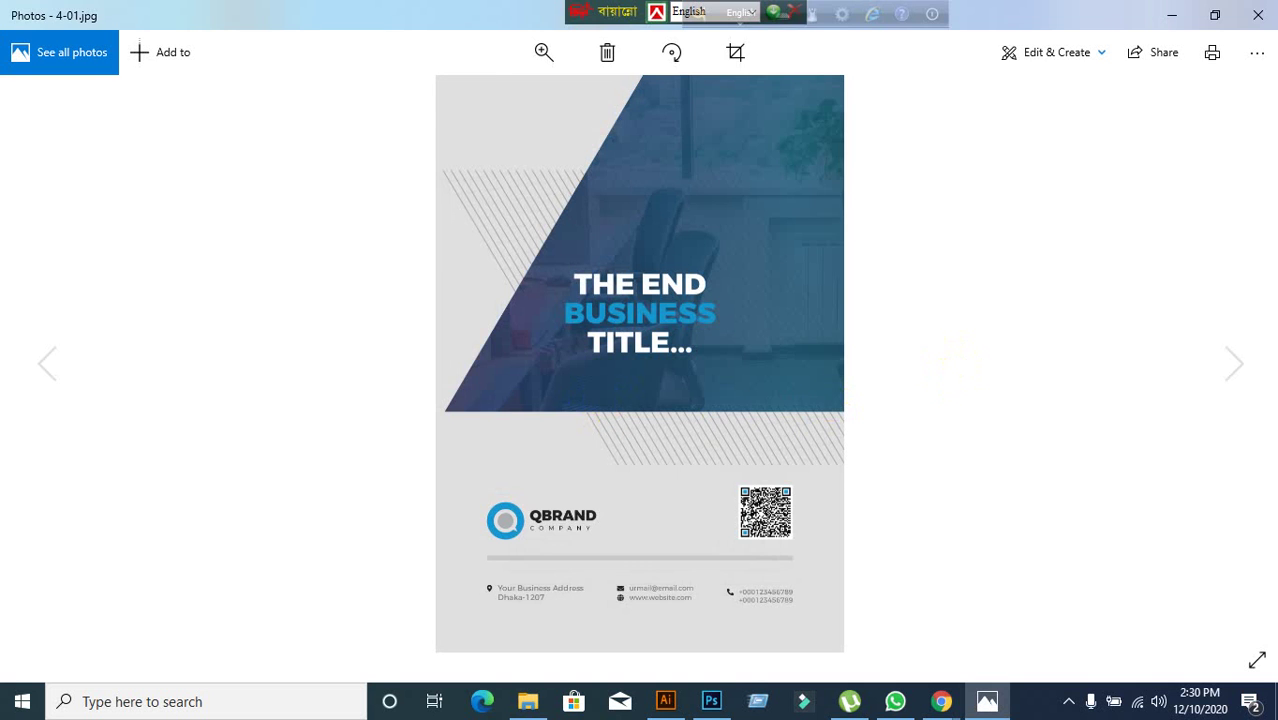
{"action": "left_click", "coordinate": [1262, 14]}
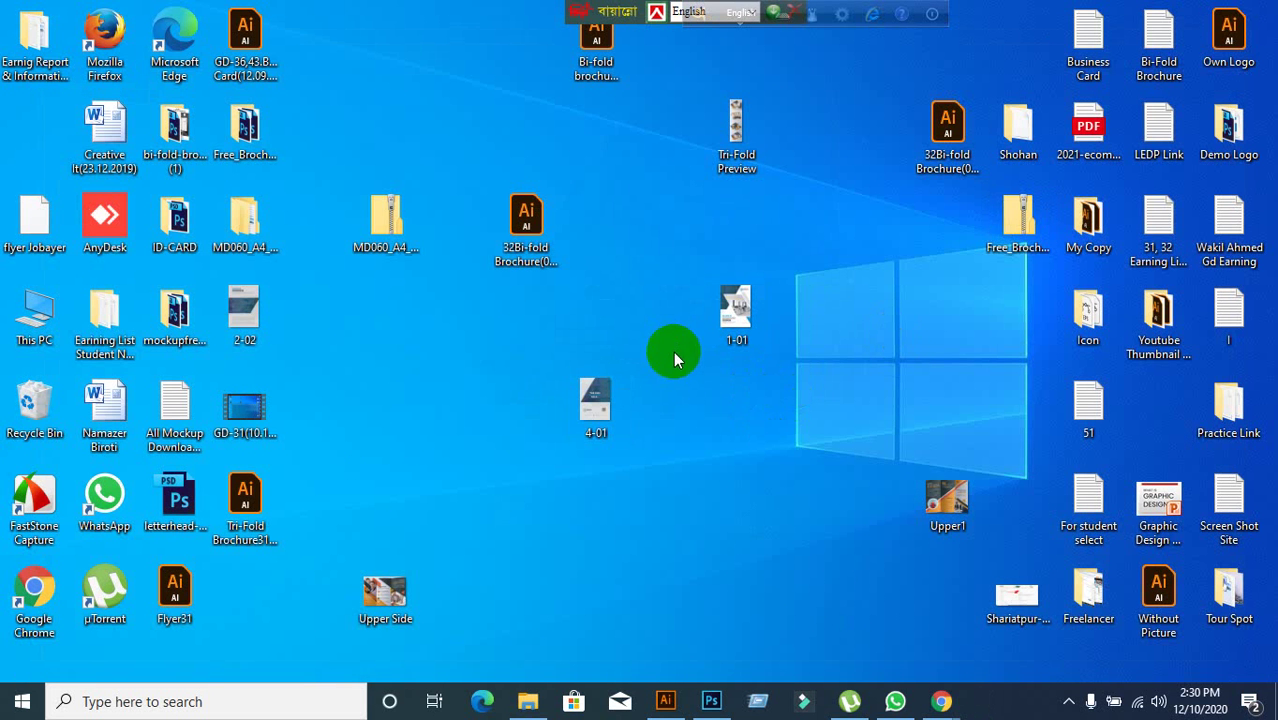
{"action": "left_click_drag", "start_coordinate": [603, 412], "coordinate": [707, 404]}
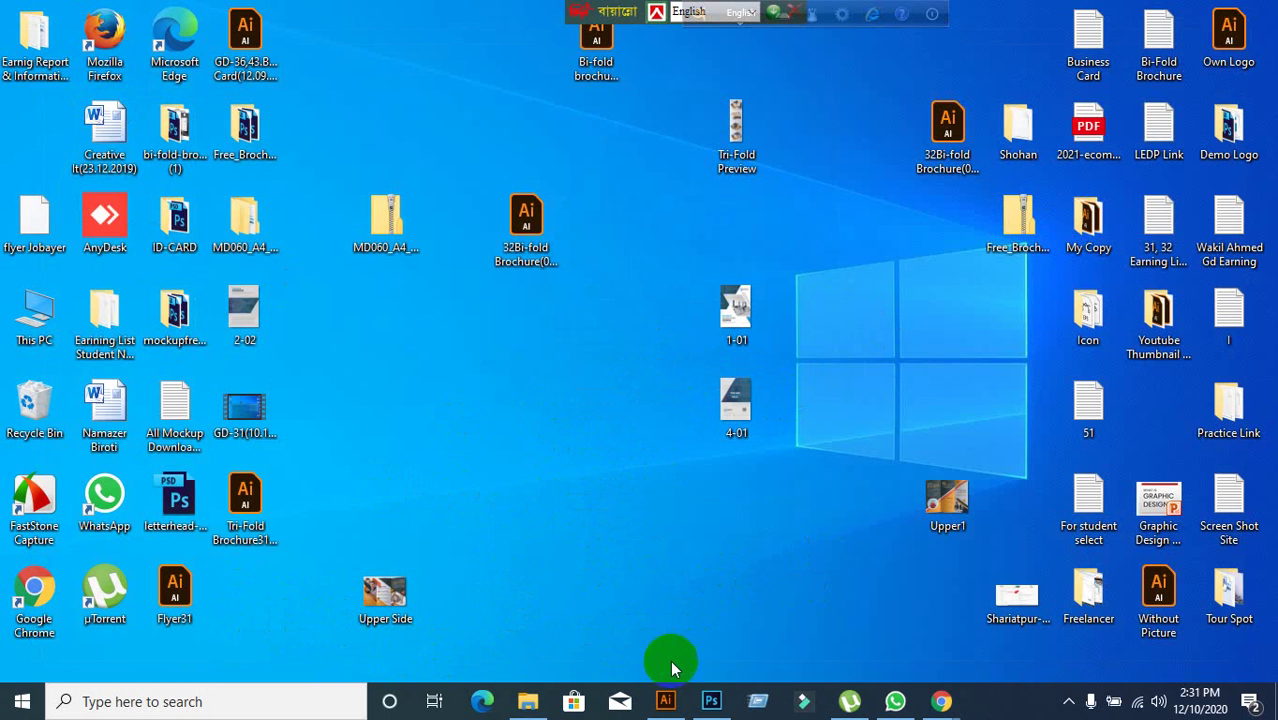
{"action": "left_click", "coordinate": [714, 708]}
{"action": "left_click", "coordinate": [668, 706]}
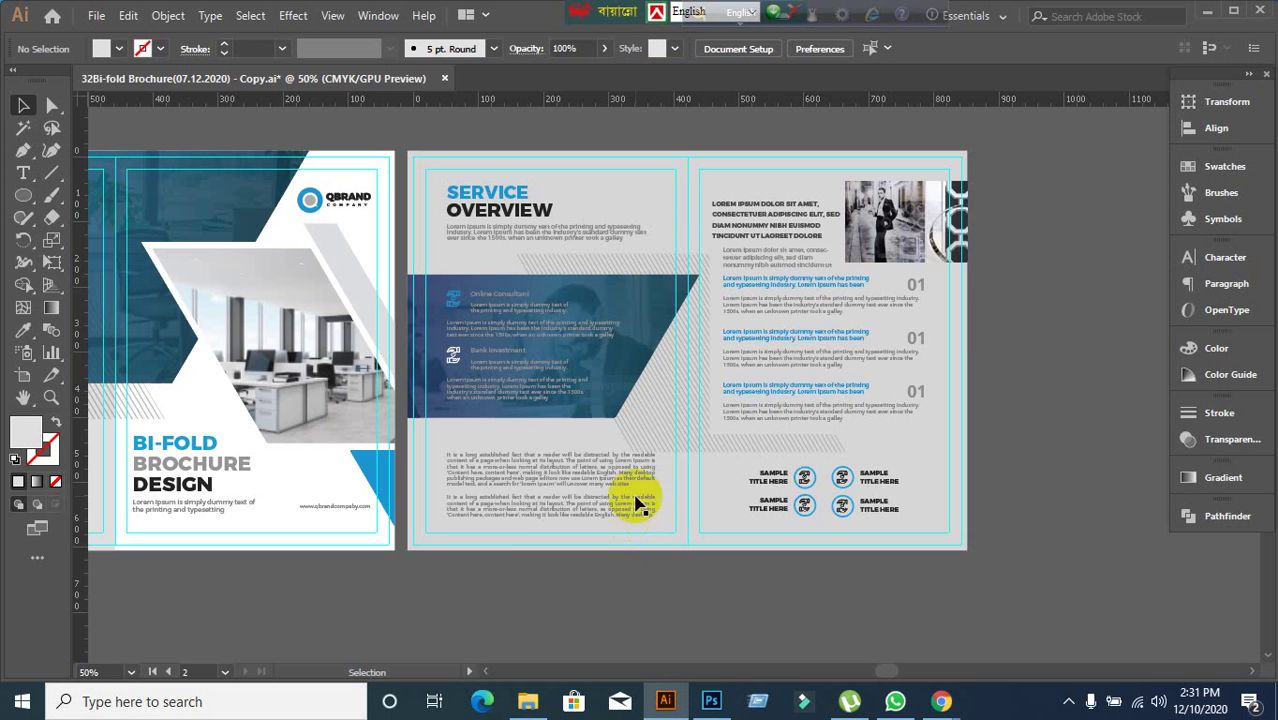
{"action": "left_click", "coordinate": [497, 470]}
{"action": "left_click", "coordinate": [530, 560]}
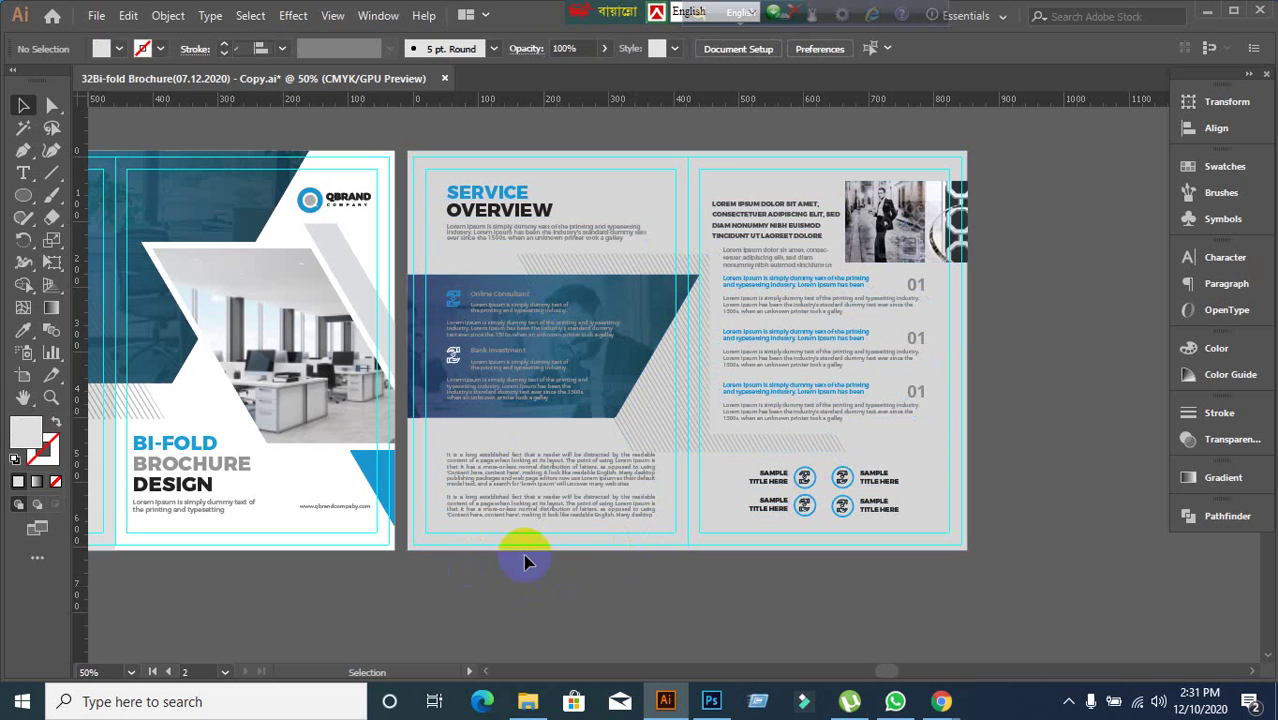
{"action": "left_click", "coordinate": [1208, 12]}
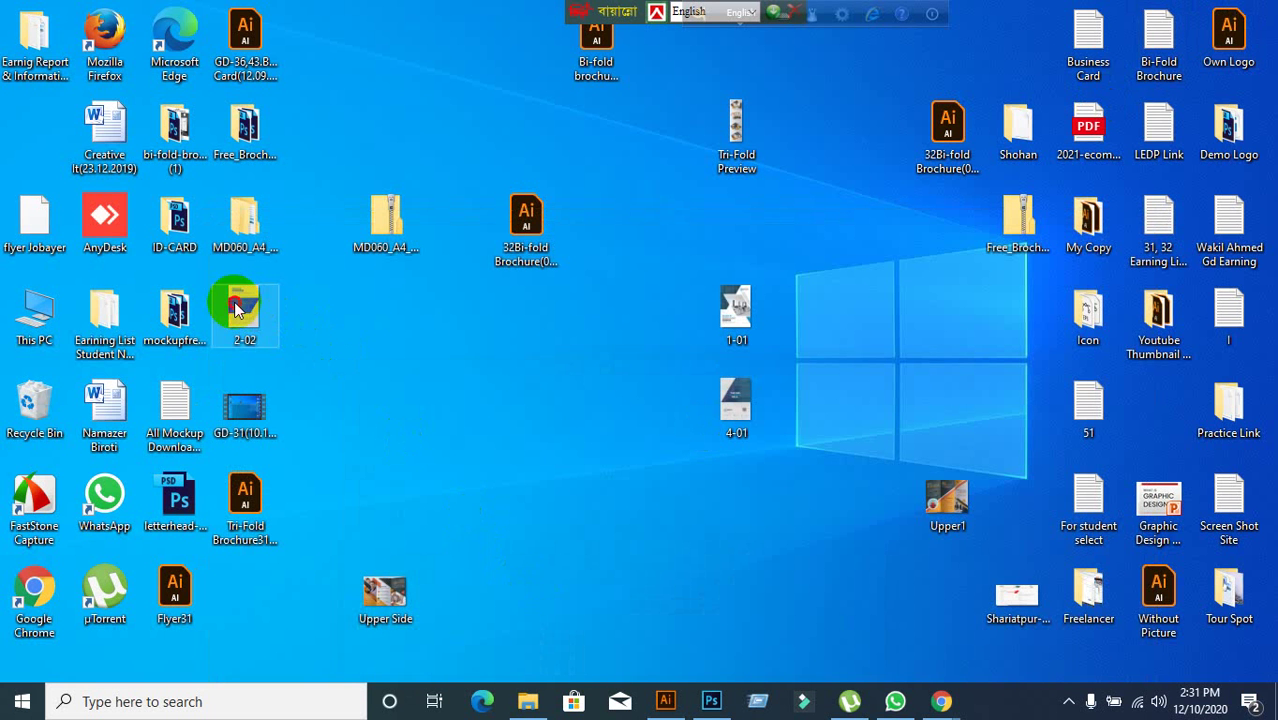
- Place the exported 2-02 file below 4-01 on the desktop and open the image to check it
{"action": "left_click_drag", "start_coordinate": [236, 310], "coordinate": [712, 525]}
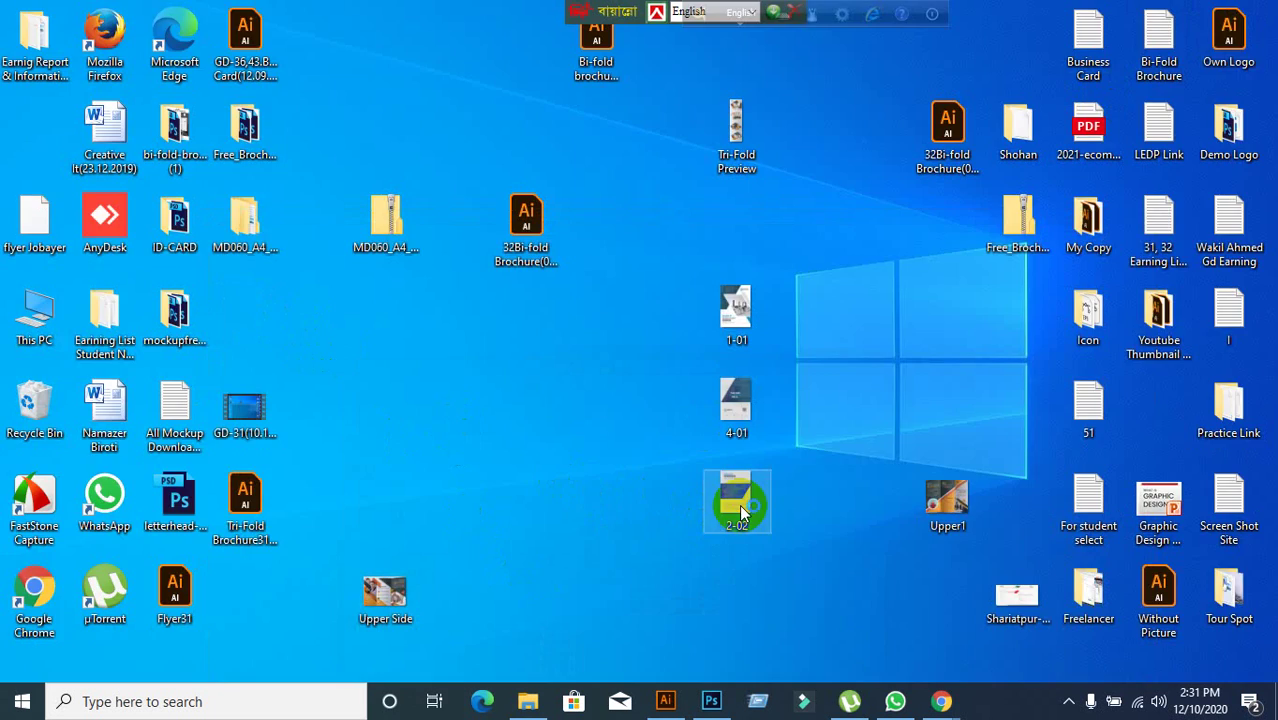
{"action": "double_click", "coordinate": [739, 504]}
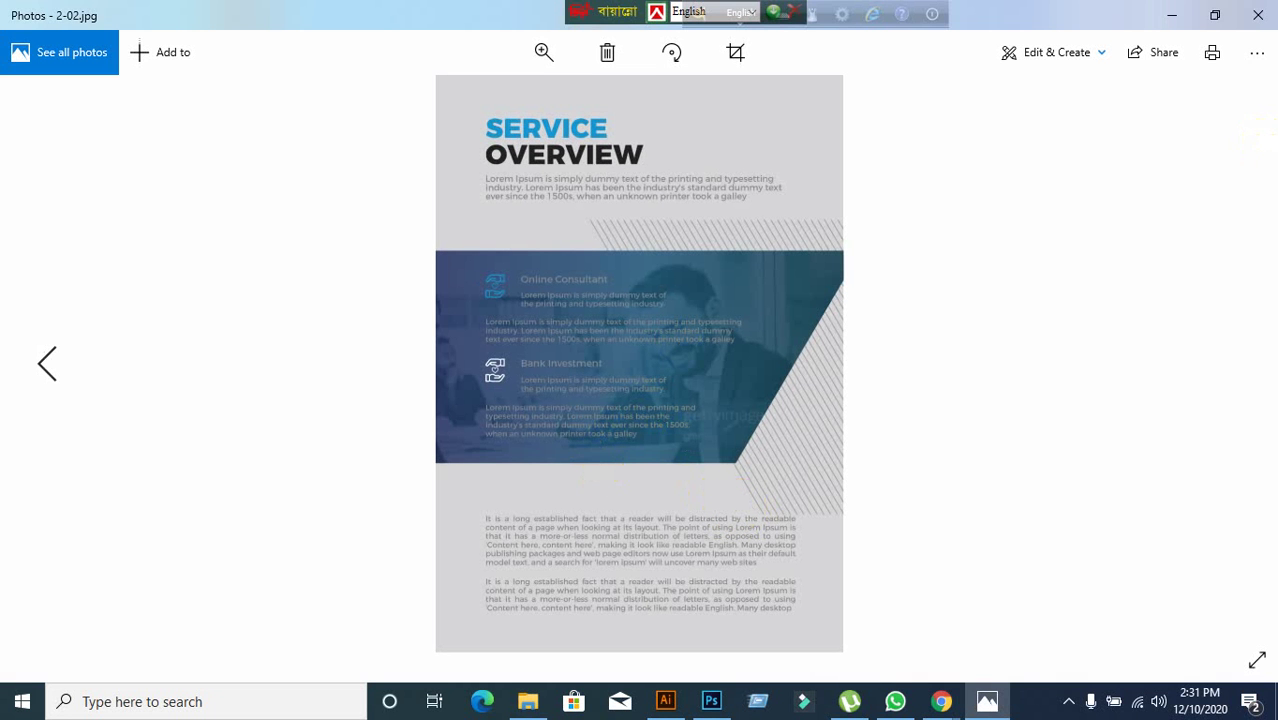
{"action": "left_click", "coordinate": [1257, 15]}
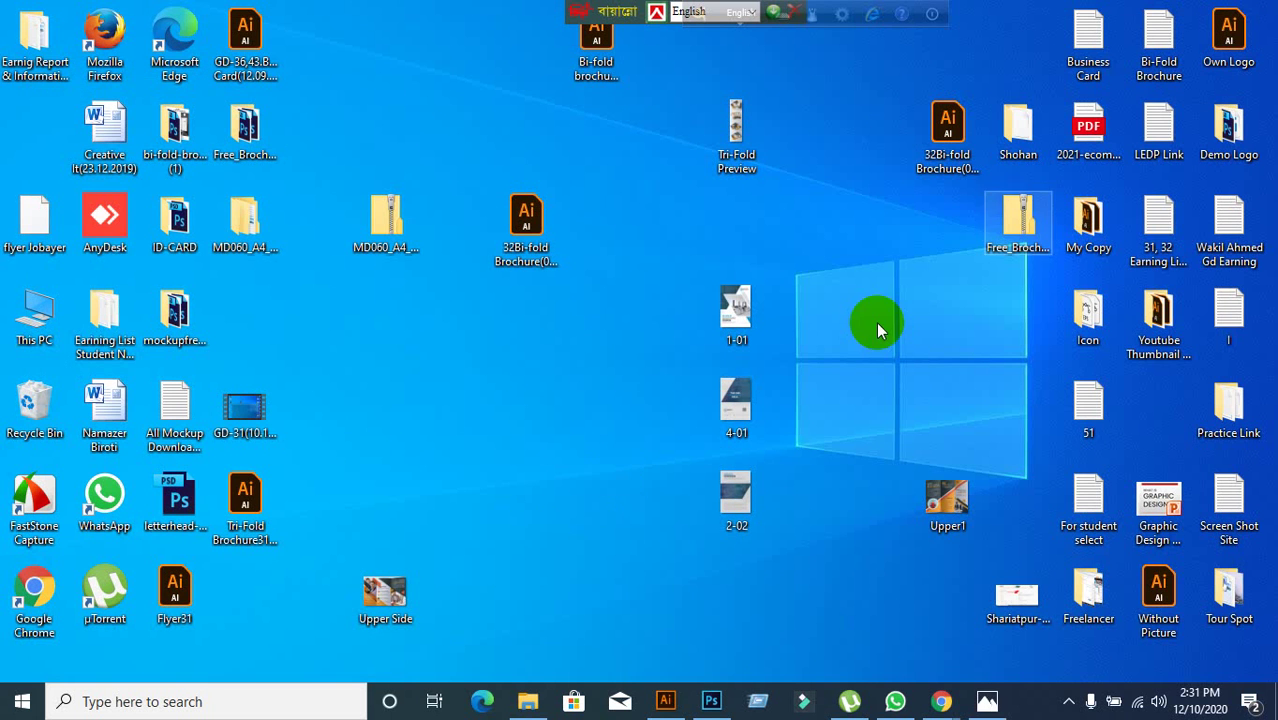
- Switch to Illustrator and extend Artboard 2's right edge across the right inside page with the Artboard tool
{"action": "left_click", "coordinate": [666, 700]}
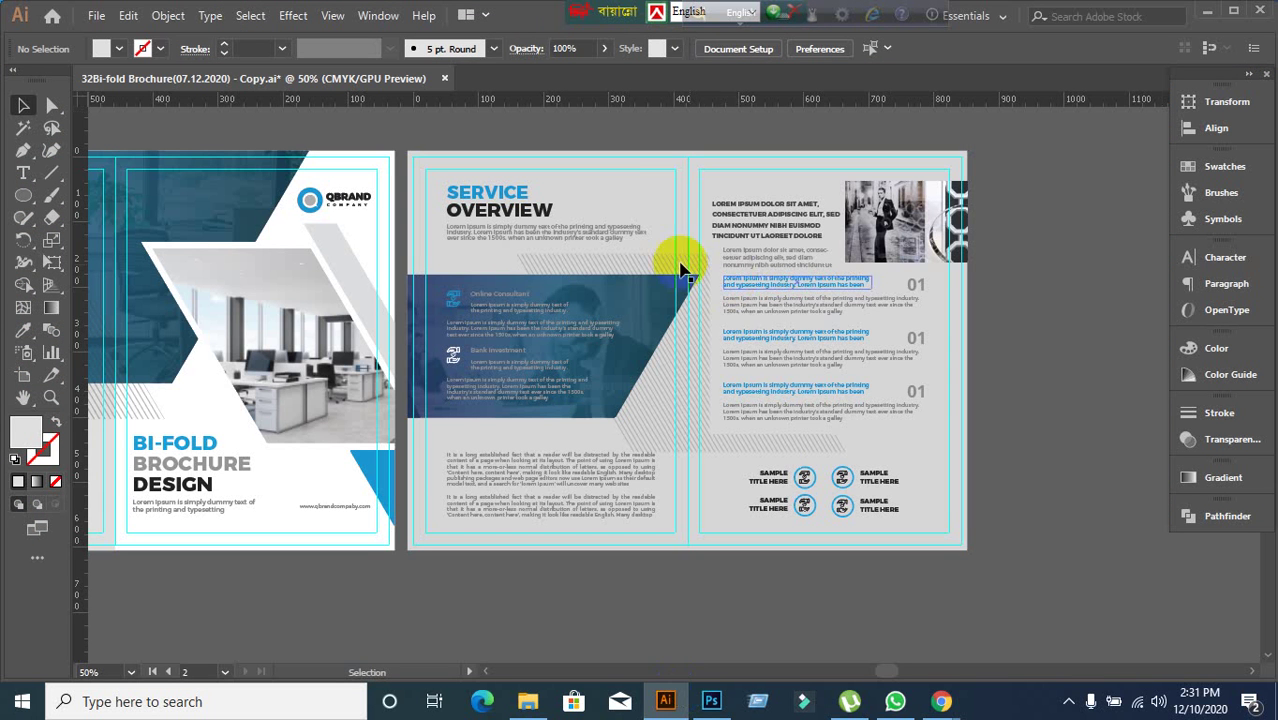
{"action": "scroll", "coordinate": [697, 330], "scroll_direction": "up", "scroll_amount": 1}
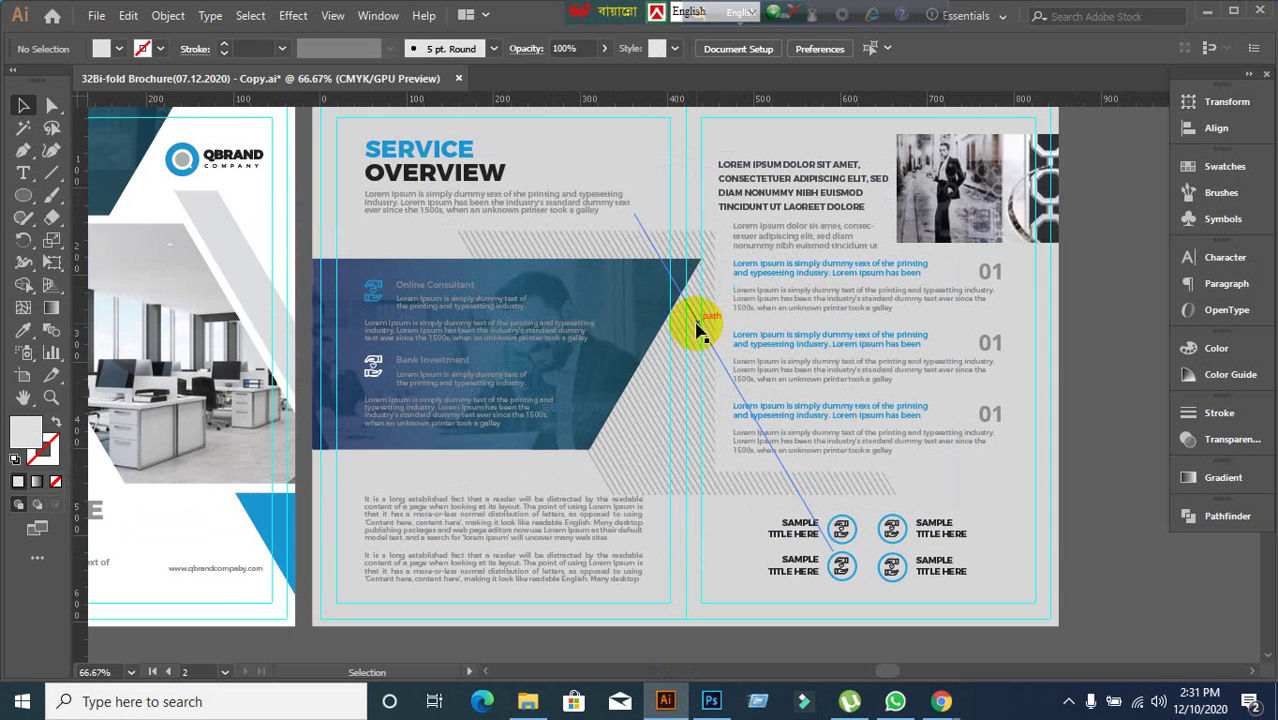
{"action": "scroll", "coordinate": [693, 280], "scroll_direction": "down", "scroll_amount": 1}
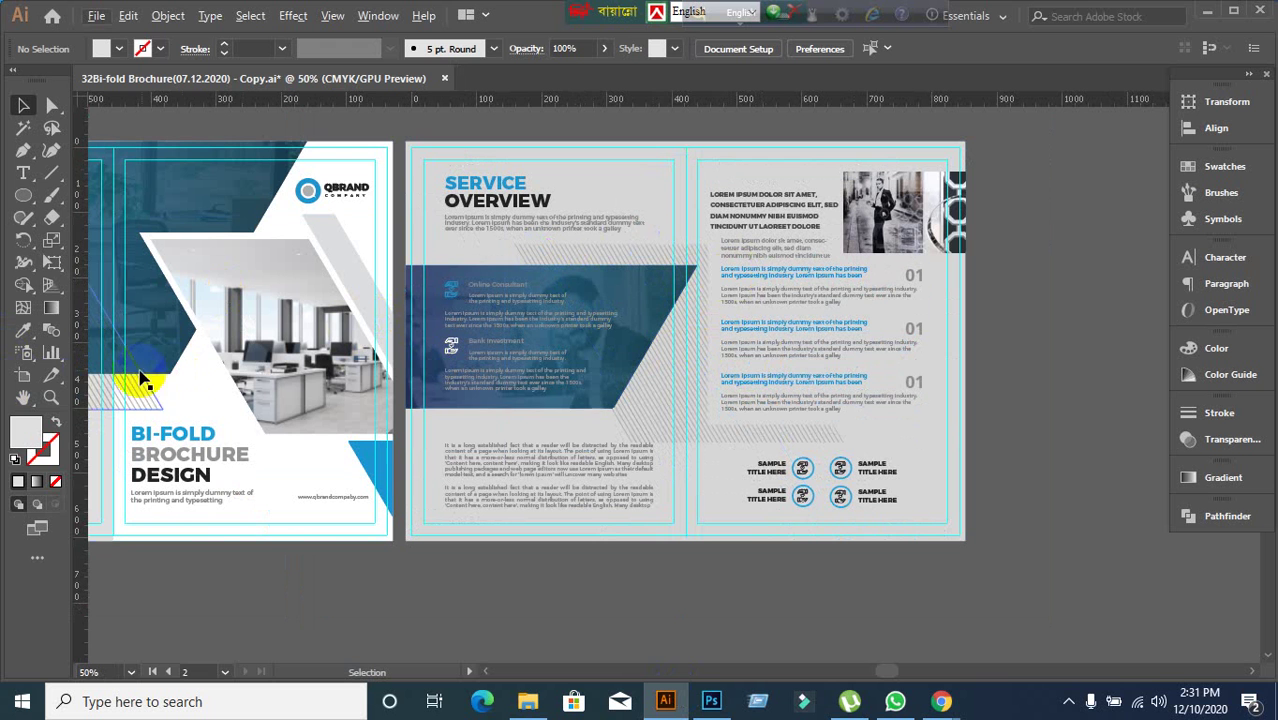
{"action": "left_click", "coordinate": [23, 375]}
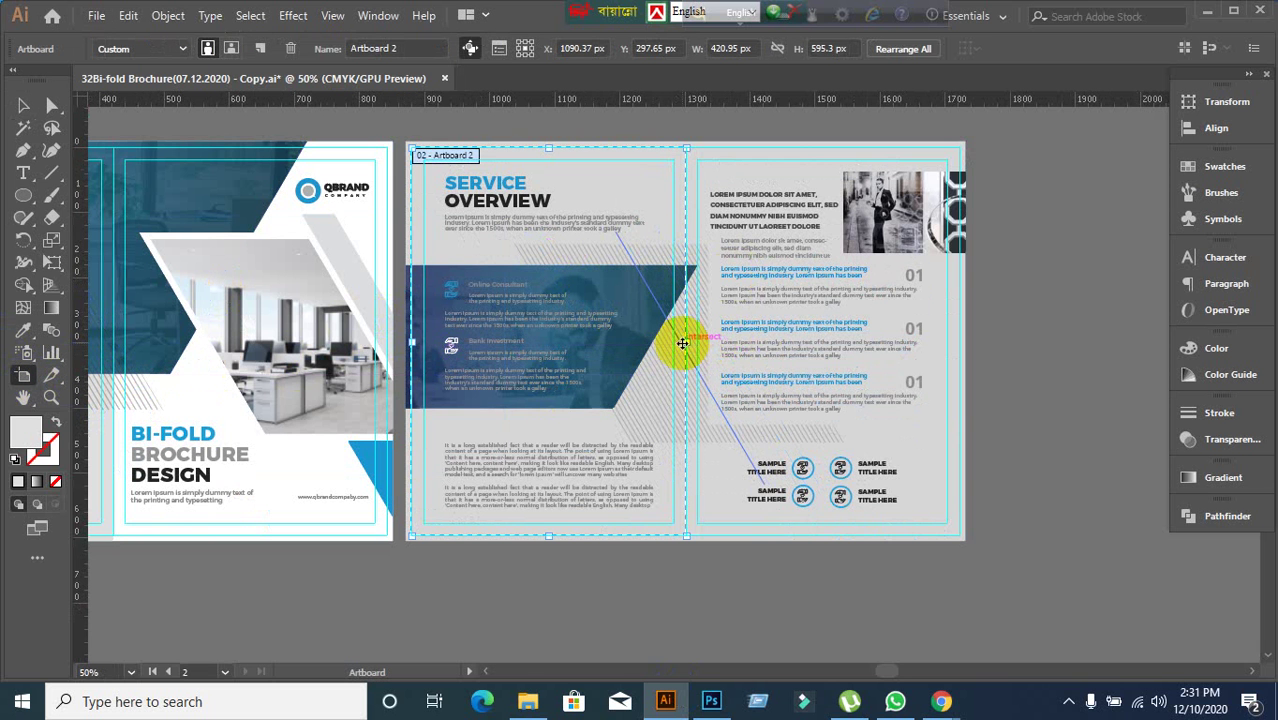
{"action": "left_click_drag", "start_coordinate": [699, 348], "coordinate": [727, 378]}
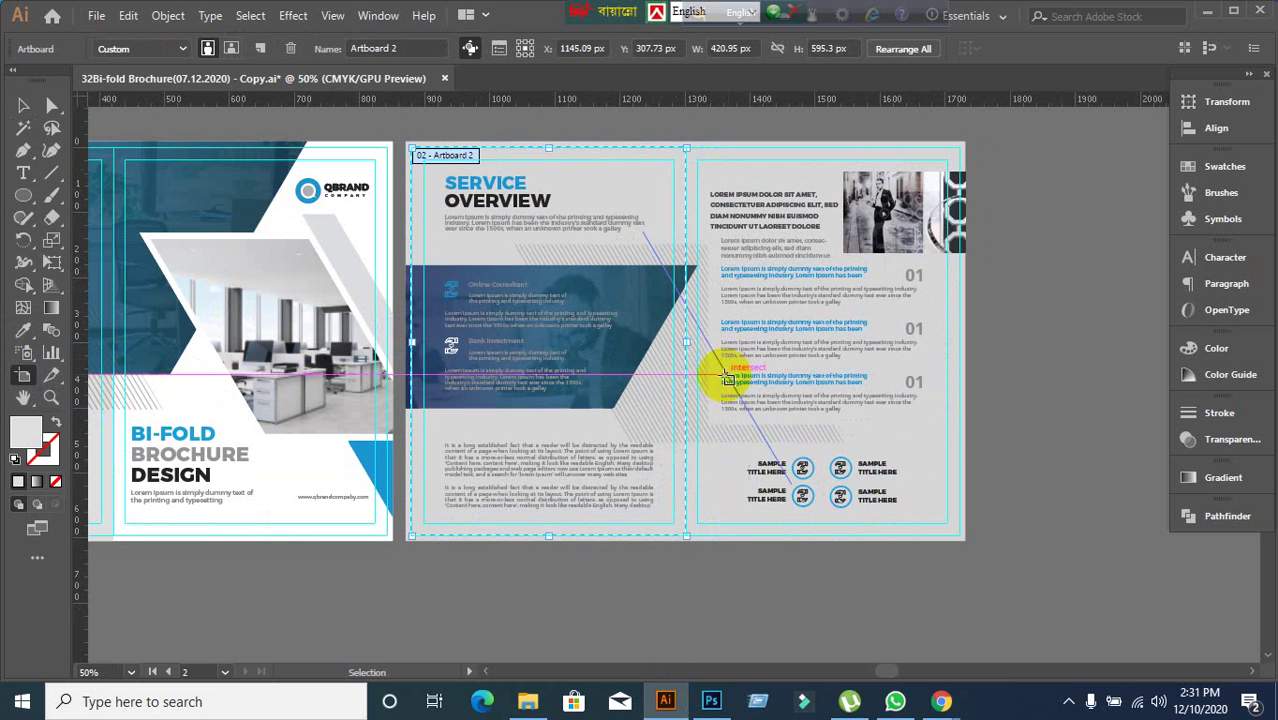
{"action": "left_click_drag", "start_coordinate": [687, 340], "coordinate": [958, 352]}
- Align Artboard 2's right edge exactly with the outer trim guide, making the artboard 841.79 px wide
{"action": "scroll", "coordinate": [1010, 360], "scroll_direction": "up", "scroll_amount": 2}
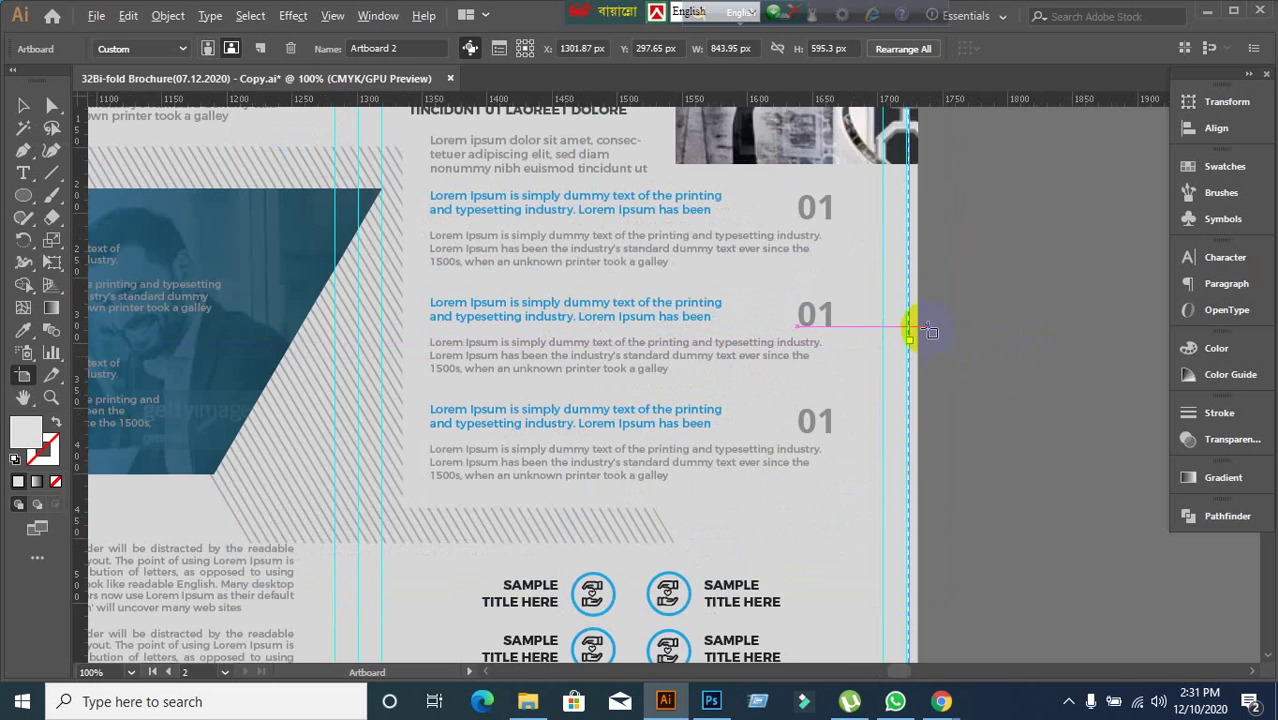
{"action": "scroll", "coordinate": [864, 351], "scroll_direction": "up", "scroll_amount": 5}
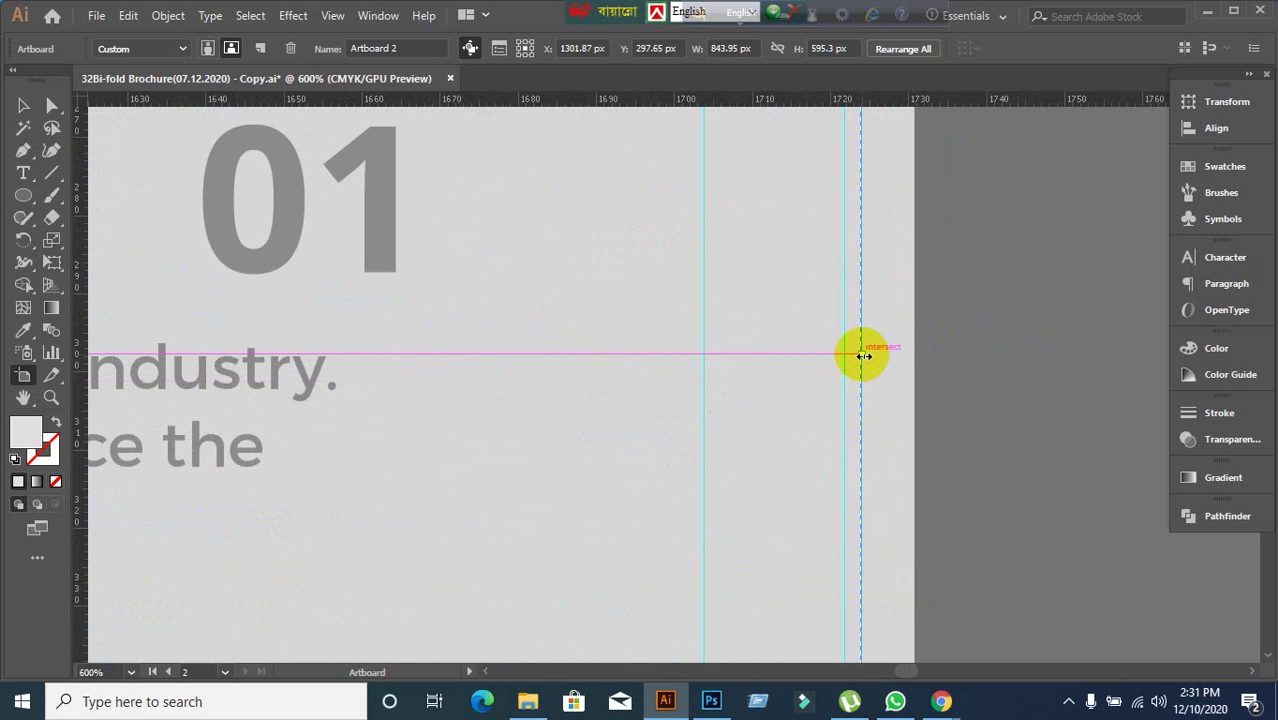
{"action": "scroll", "coordinate": [864, 356], "scroll_direction": "down", "scroll_amount": 8}
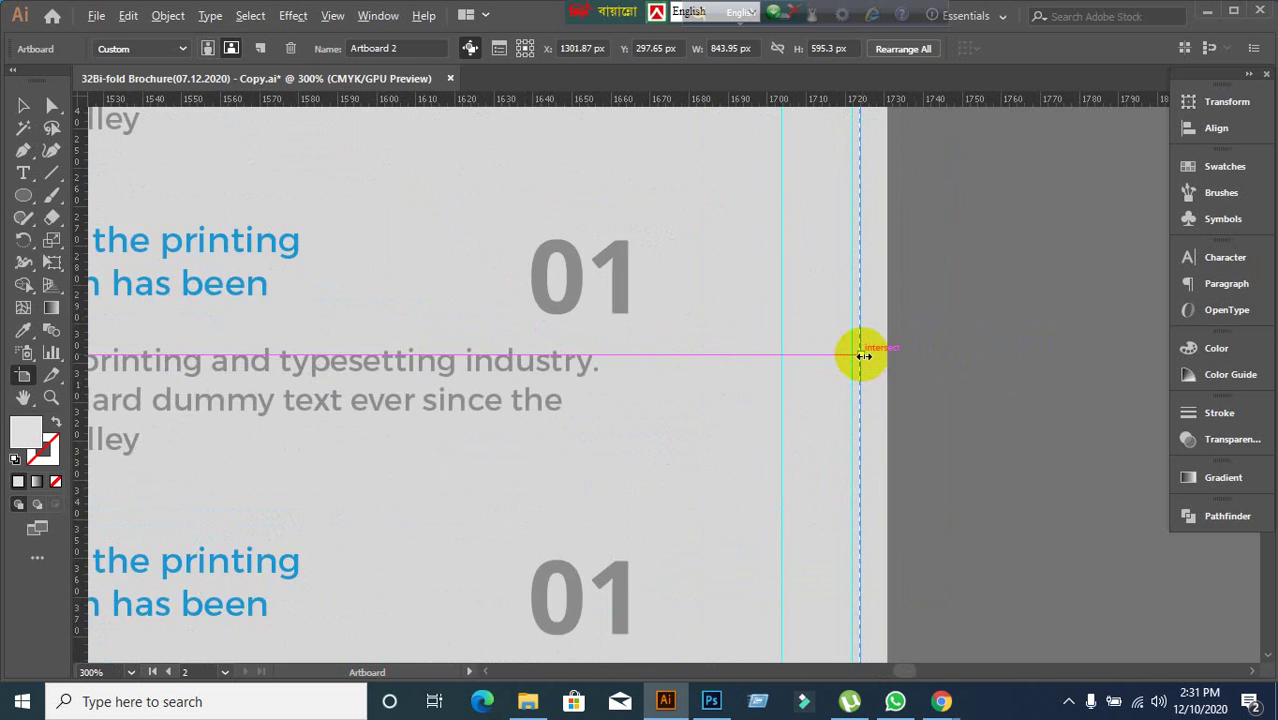
{"action": "scroll", "coordinate": [862, 360], "scroll_direction": "up", "scroll_amount": 8}
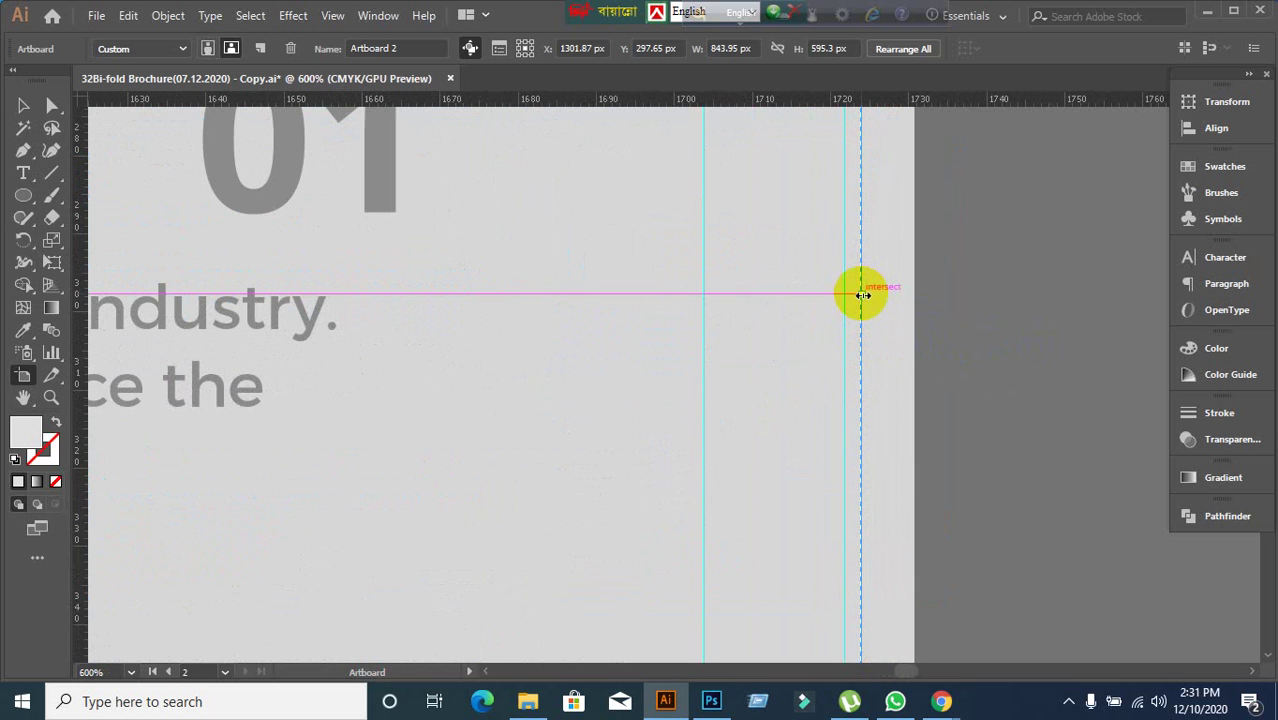
{"action": "left_click_drag", "start_coordinate": [862, 294], "coordinate": [846, 295]}
{"action": "scroll", "coordinate": [876, 348], "scroll_direction": "down", "scroll_amount": 3}
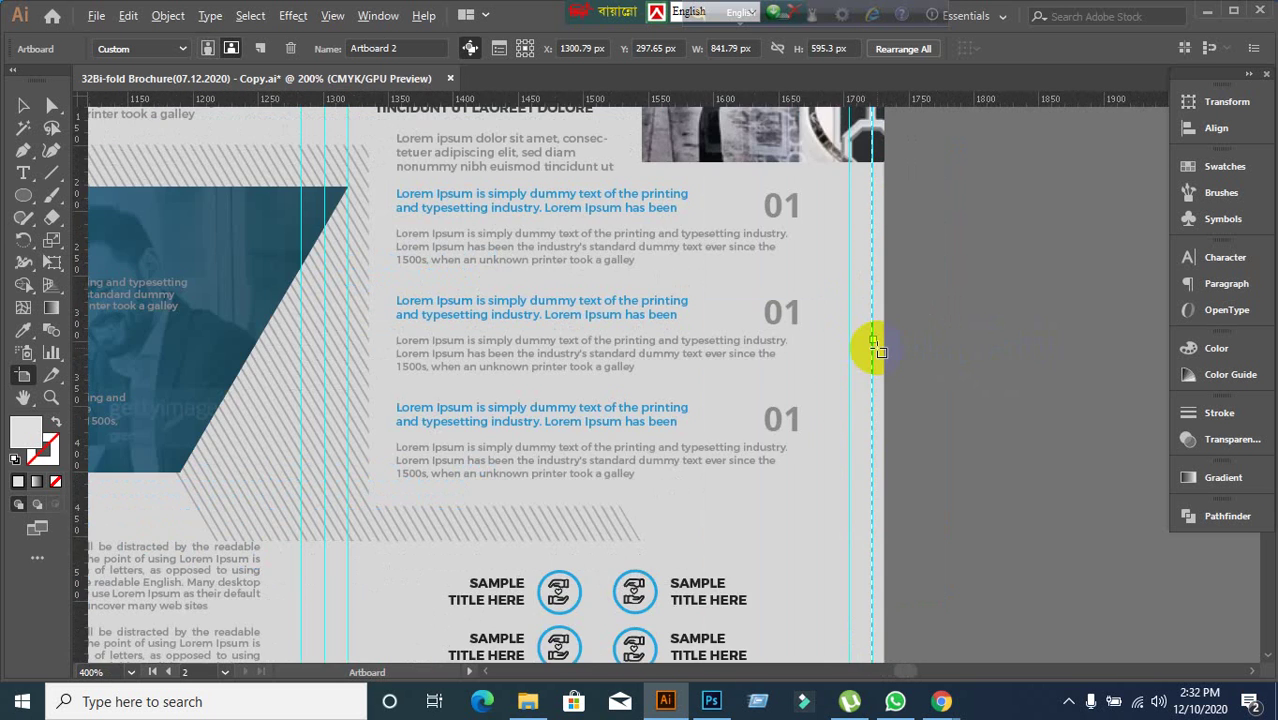
- Move Artboard 2's left edge to the center fold guide so it covers only the right inside page, 420.84 px wide
{"action": "scroll", "coordinate": [876, 348], "scroll_direction": "down", "scroll_amount": 5}
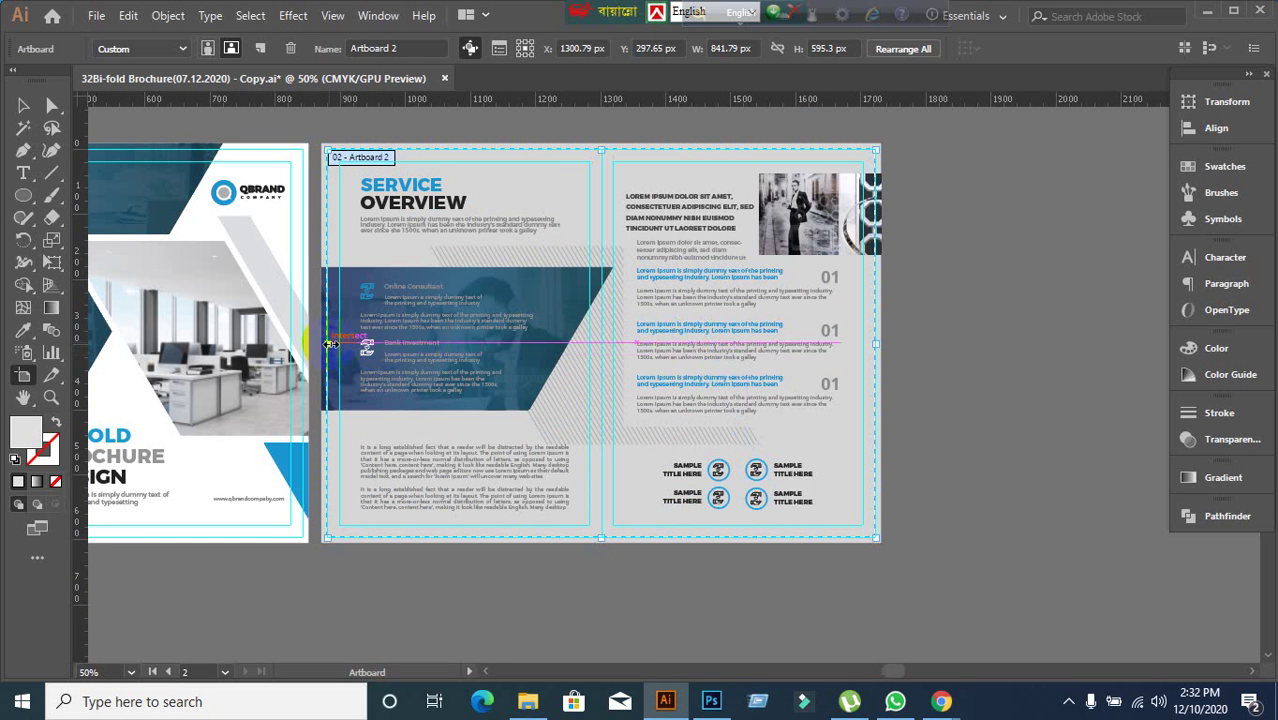
{"action": "left_click_drag", "start_coordinate": [329, 343], "coordinate": [461, 353]}
{"action": "left_click_drag", "start_coordinate": [552, 350], "coordinate": [604, 372]}
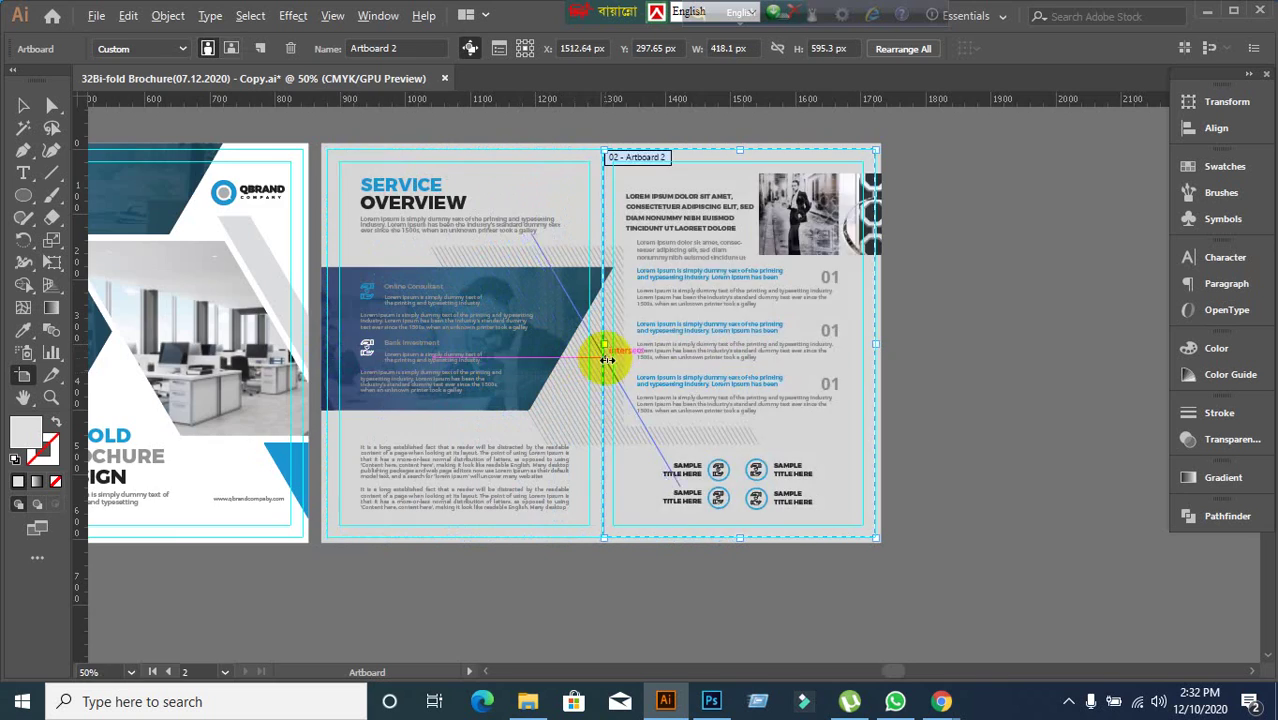
{"action": "scroll", "coordinate": [605, 354], "scroll_direction": "up", "scroll_amount": 12}
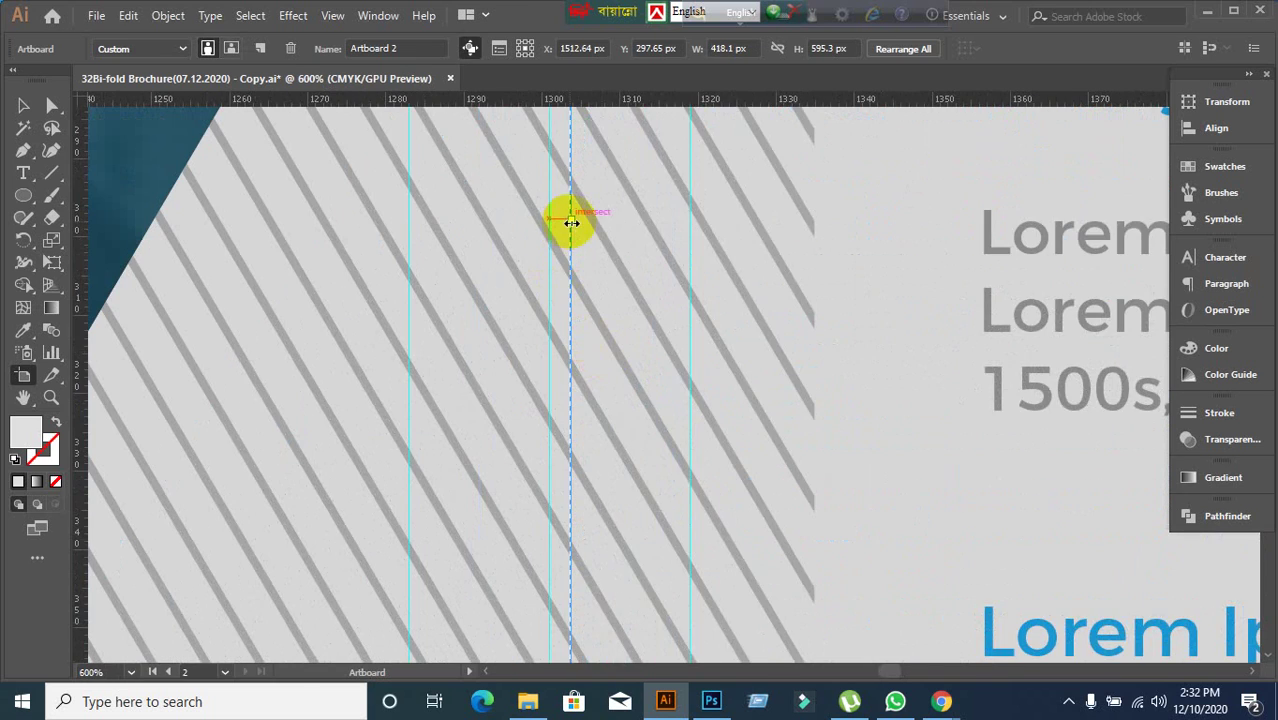
{"action": "left_click_drag", "start_coordinate": [571, 220], "coordinate": [548, 220]}
{"action": "scroll", "coordinate": [593, 317], "scroll_direction": "down", "scroll_amount": 8}
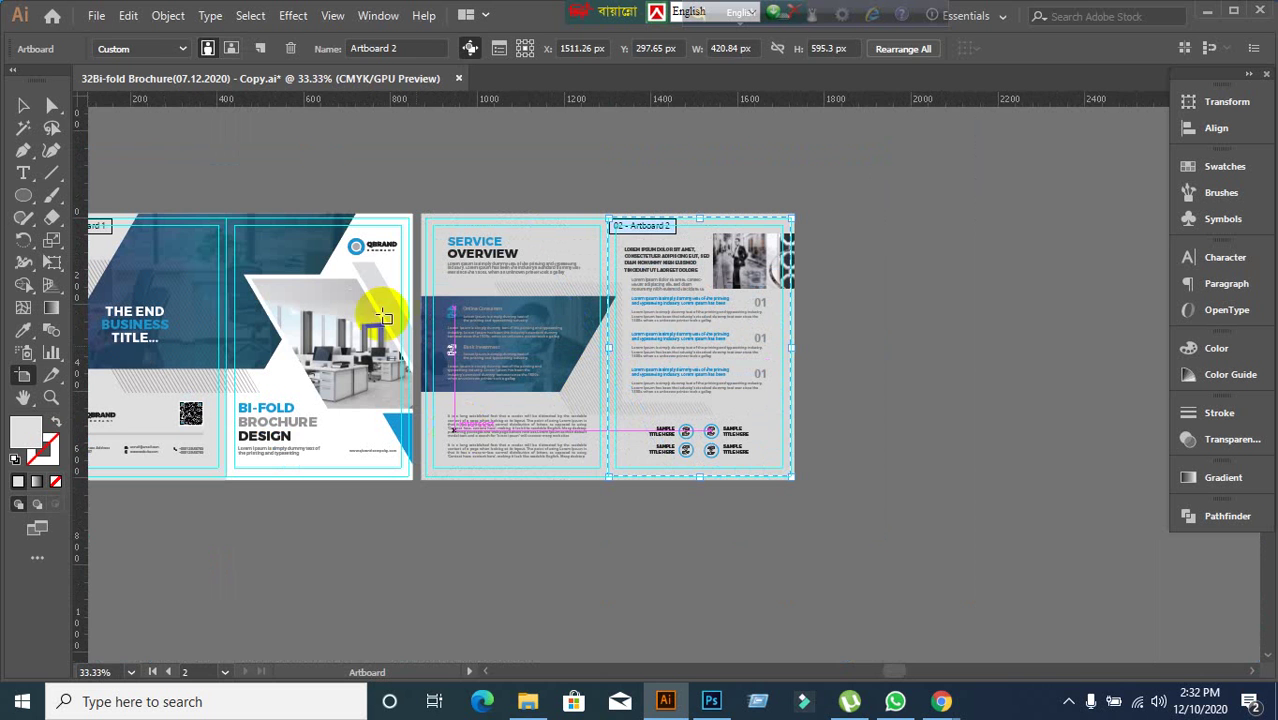
{"action": "left_click", "coordinate": [23, 104]}
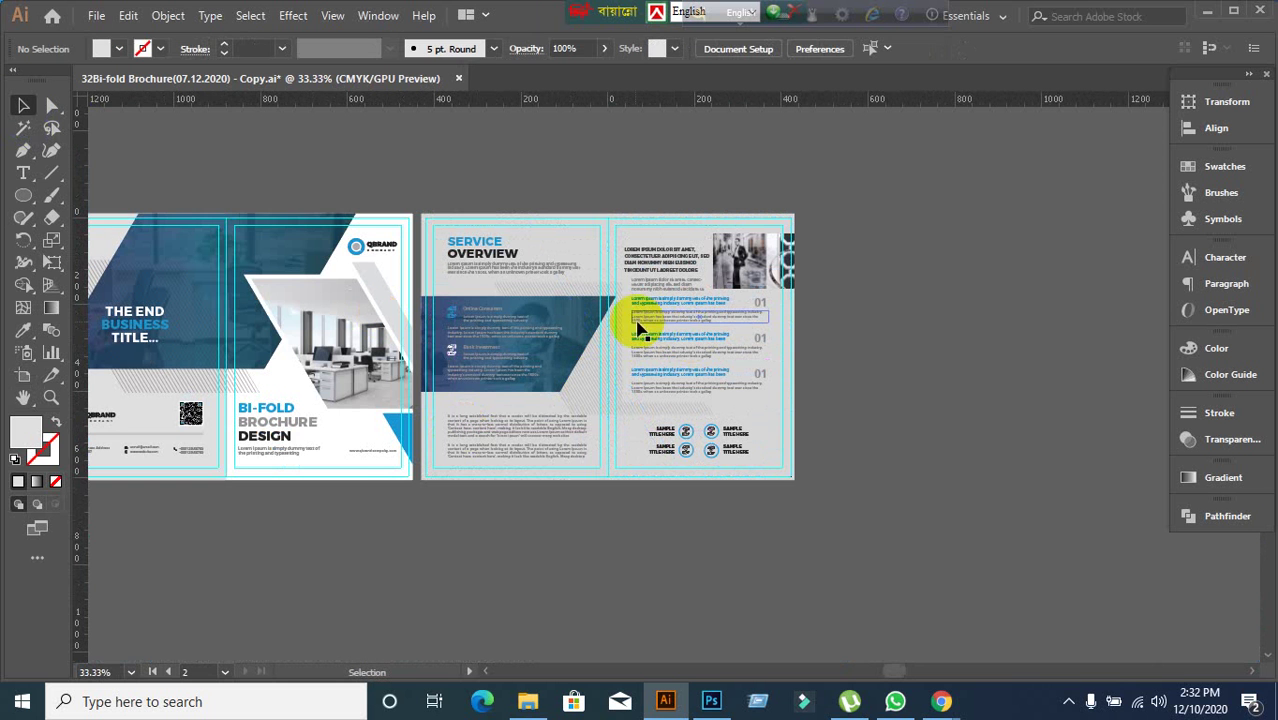
{"action": "left_click", "coordinate": [95, 148]}
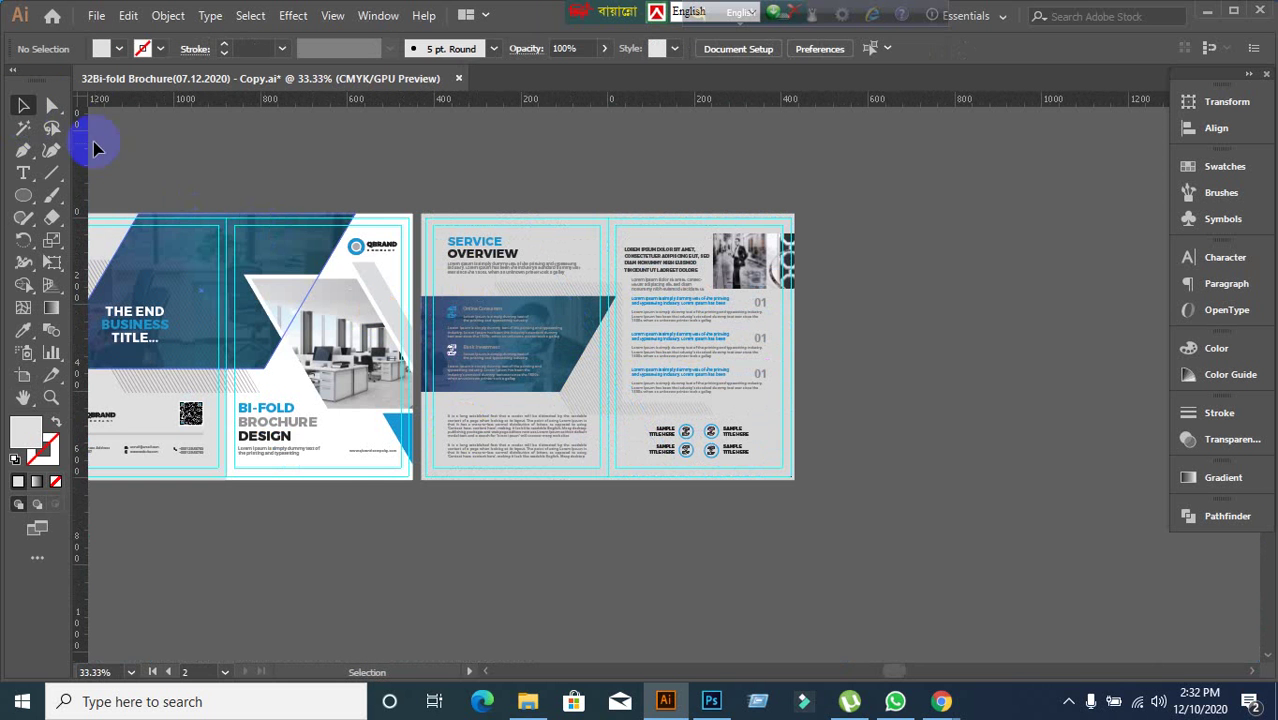
{"action": "left_click", "coordinate": [94, 15]}
{"action": "mouse_move", "coordinate": [337, 350]}
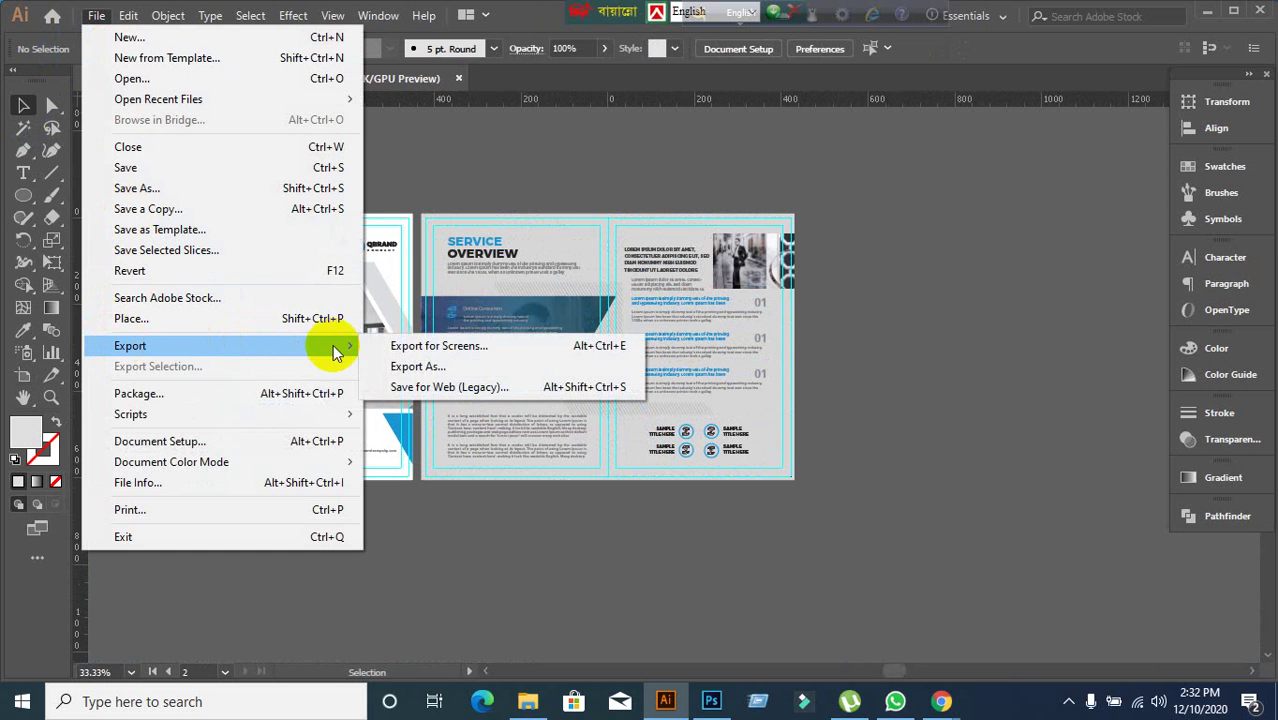
{"action": "left_click", "coordinate": [392, 366]}
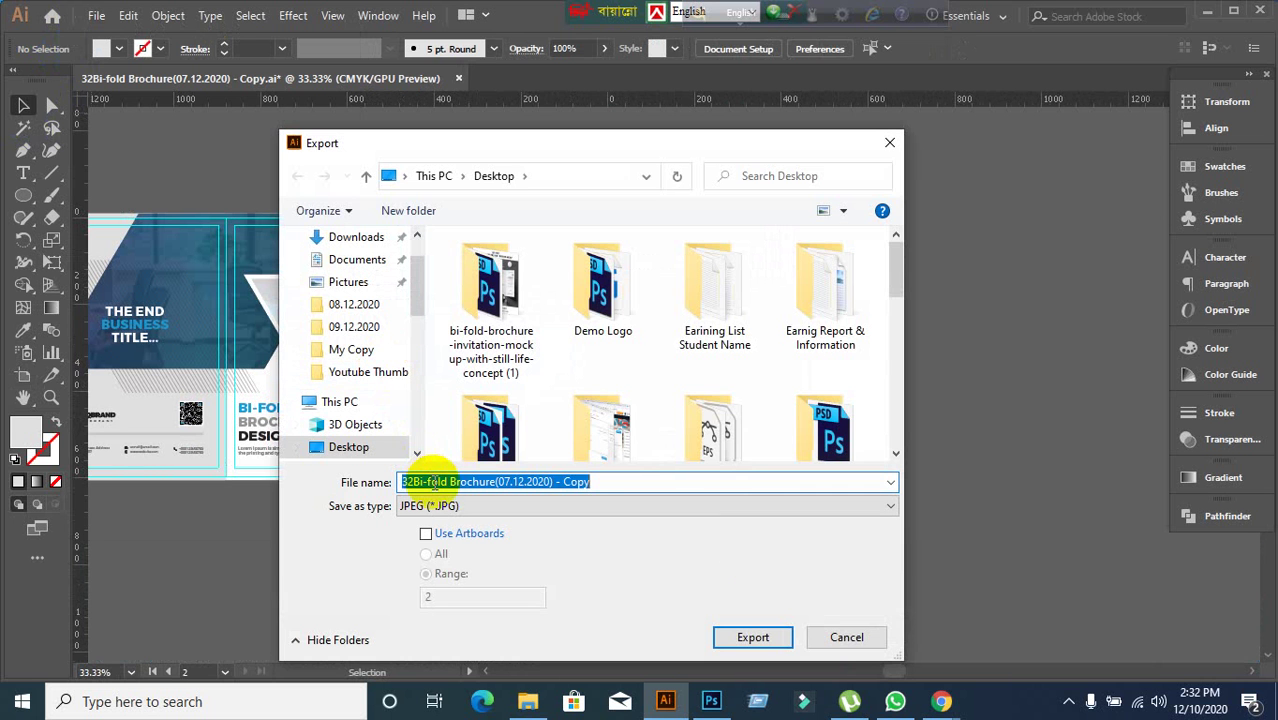
{"action": "left_click", "coordinate": [845, 638]}
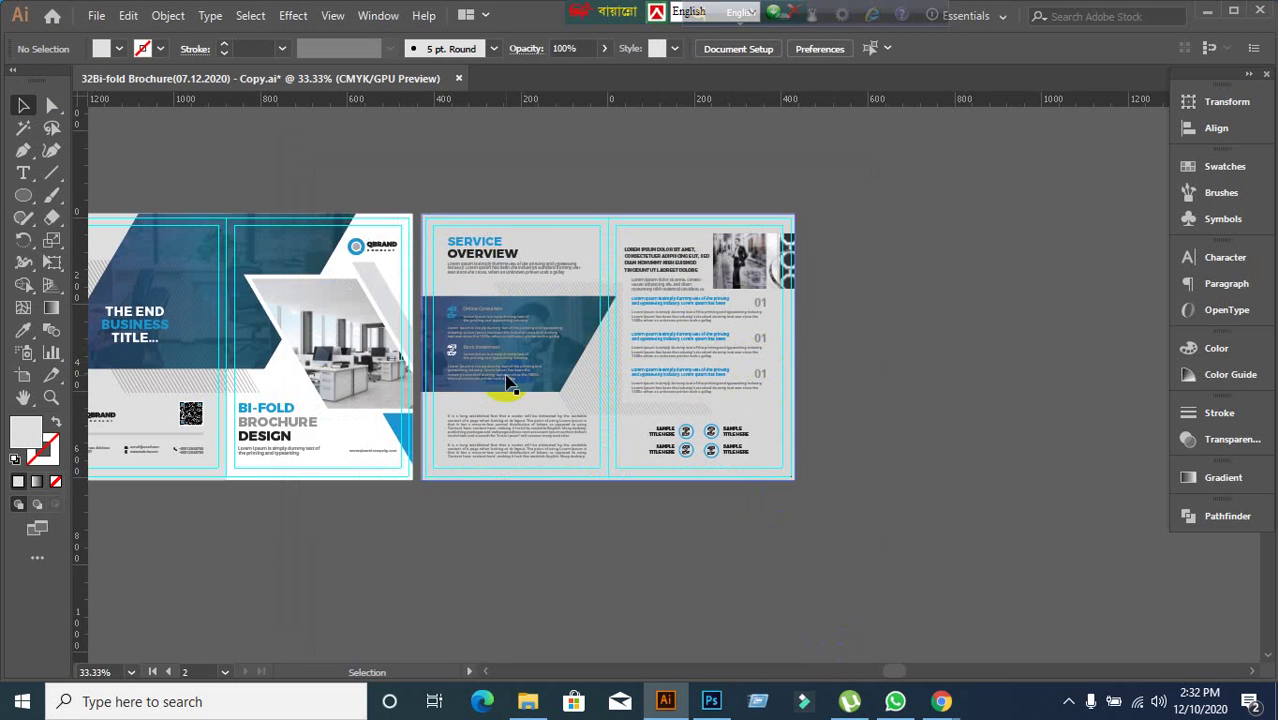
- Start a JPEG export of the right inside page to the Desktop, using artboards and the file name 3
{"action": "left_click", "coordinate": [94, 15]}
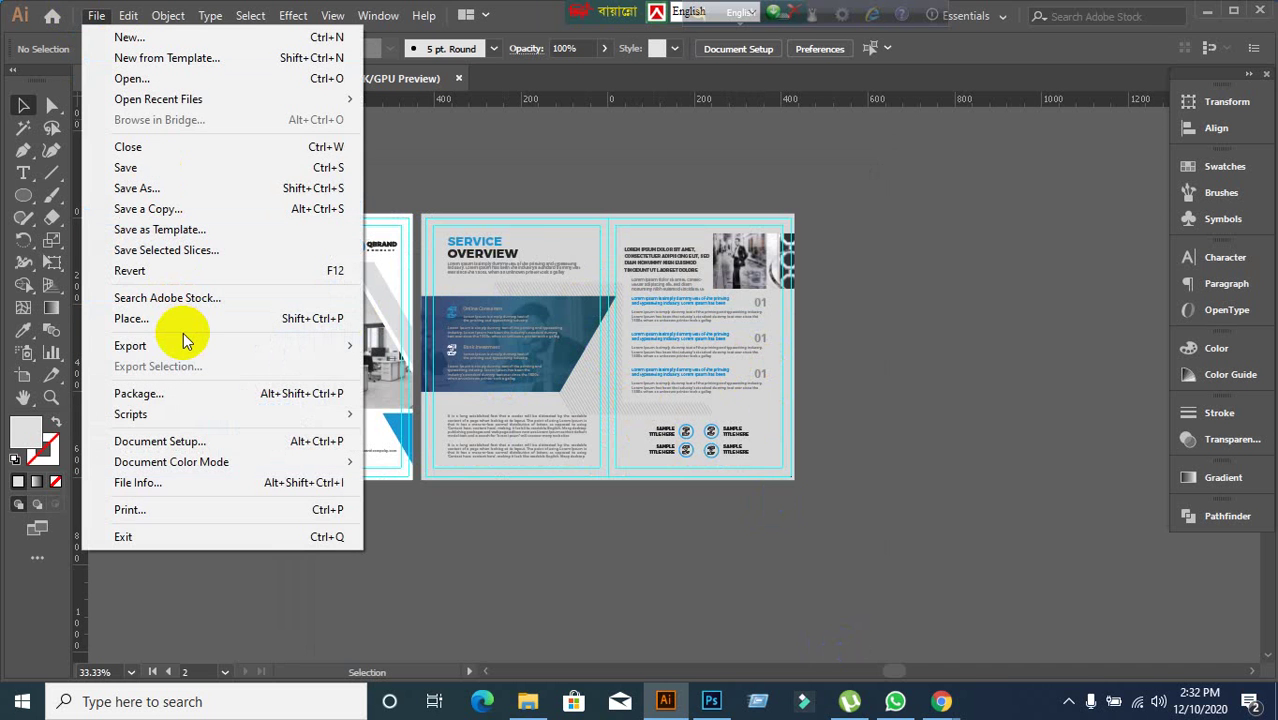
{"action": "mouse_move", "coordinate": [183, 341]}
{"action": "left_click", "coordinate": [449, 366]}
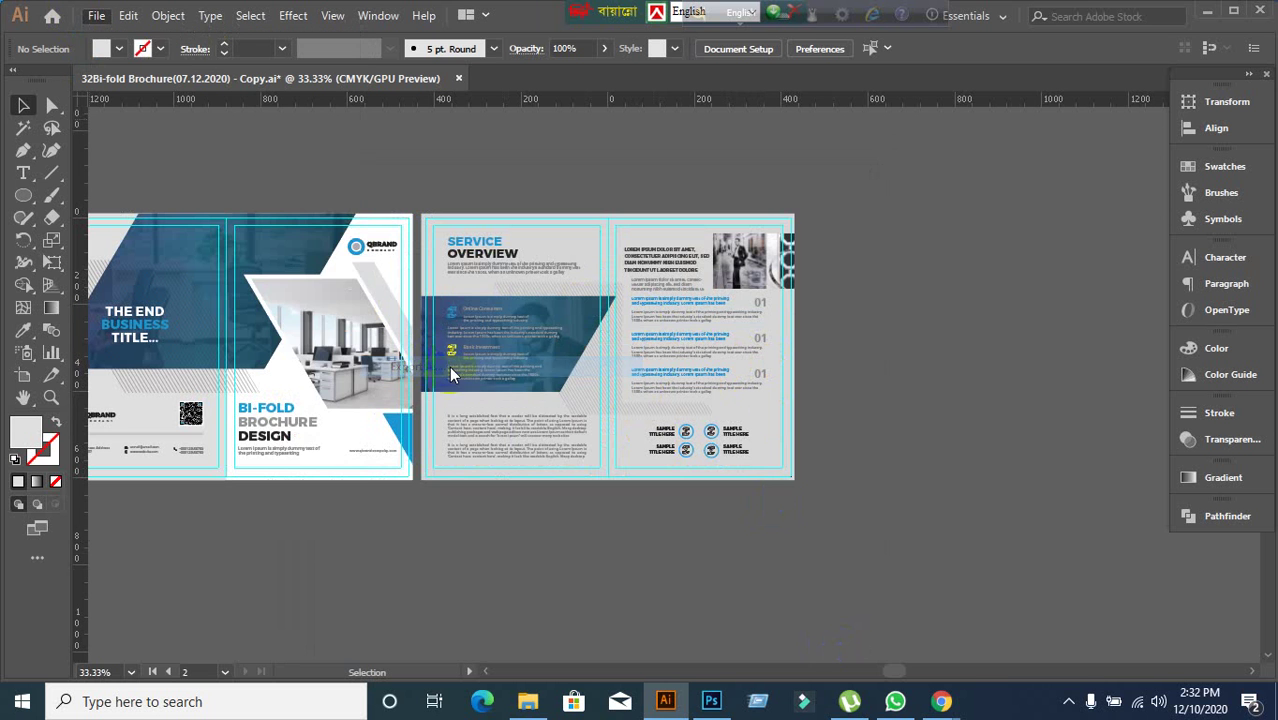
{"action": "left_click", "coordinate": [427, 538]}
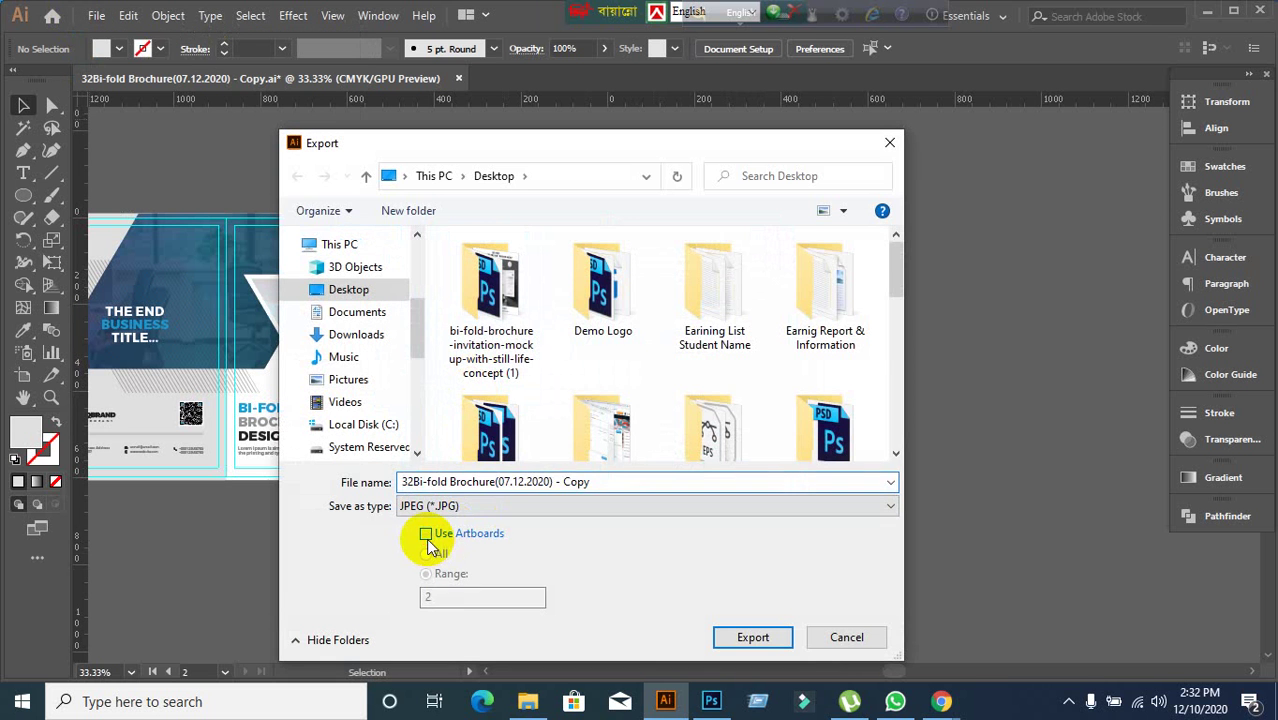
{"action": "left_click", "coordinate": [426, 534]}
{"action": "left_click", "coordinate": [430, 481]}
{"action": "type", "text": "3"}
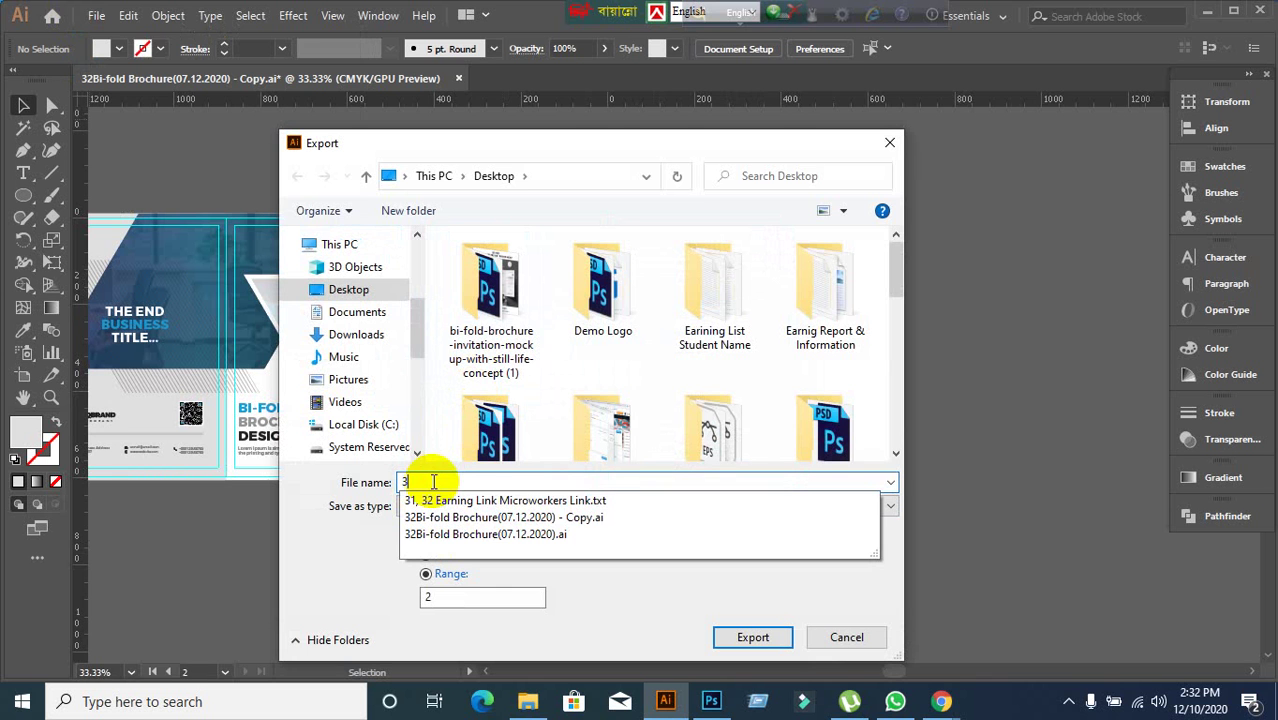
{"action": "left_click", "coordinate": [342, 290]}
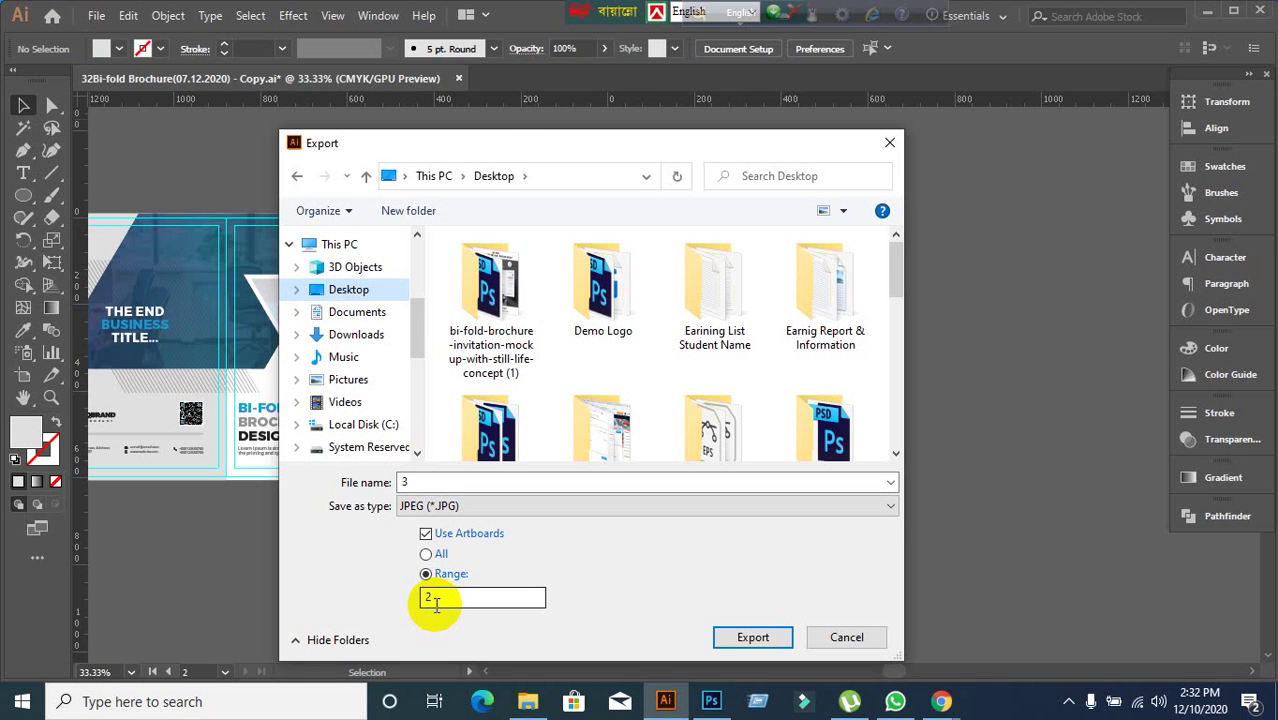
- Complete the JPEG export of artboard range 2 with the RGB color model
{"action": "left_click_drag", "start_coordinate": [513, 145], "coordinate": [845, 106]}
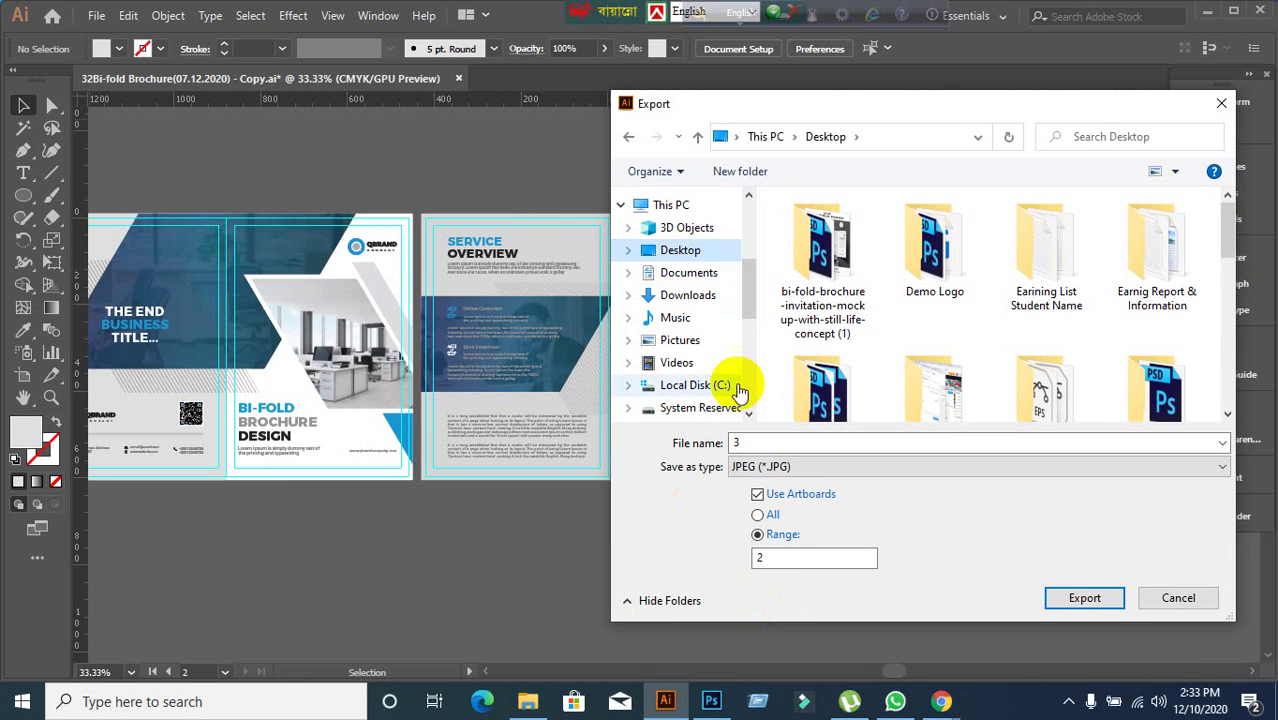
{"action": "left_click", "coordinate": [1082, 598]}
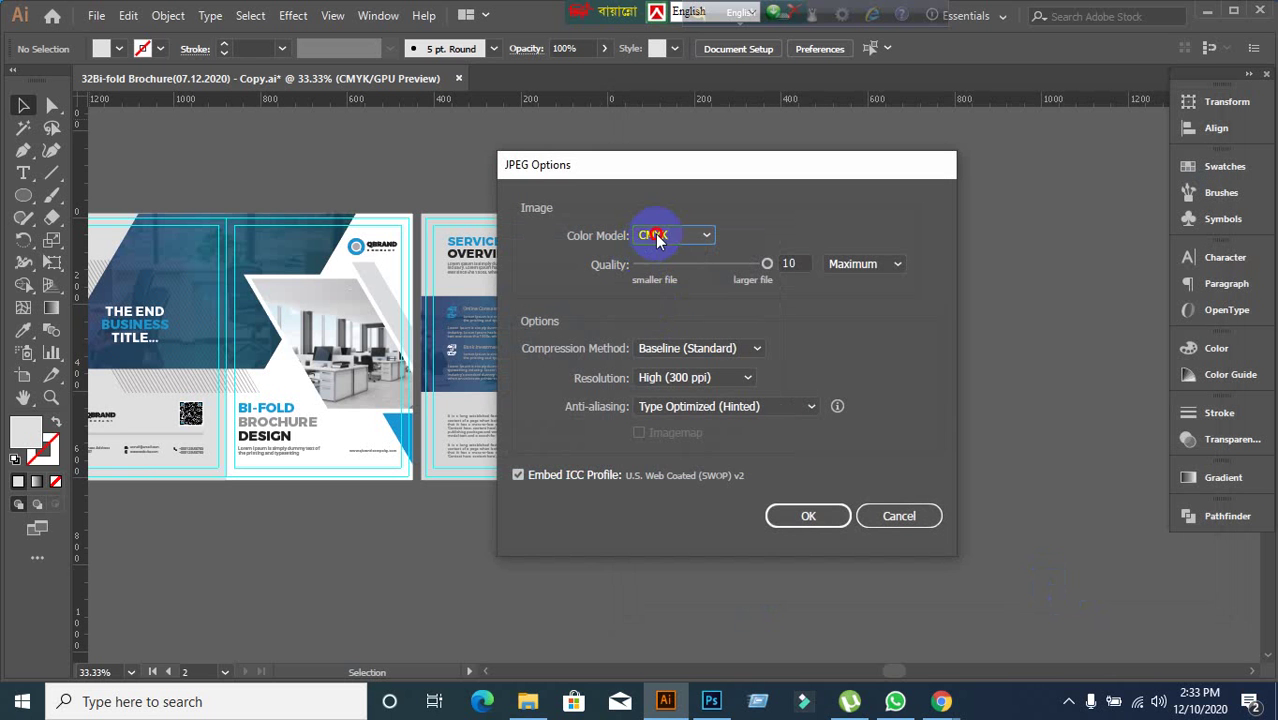
{"action": "left_click", "coordinate": [657, 238]}
{"action": "left_click", "coordinate": [682, 258]}
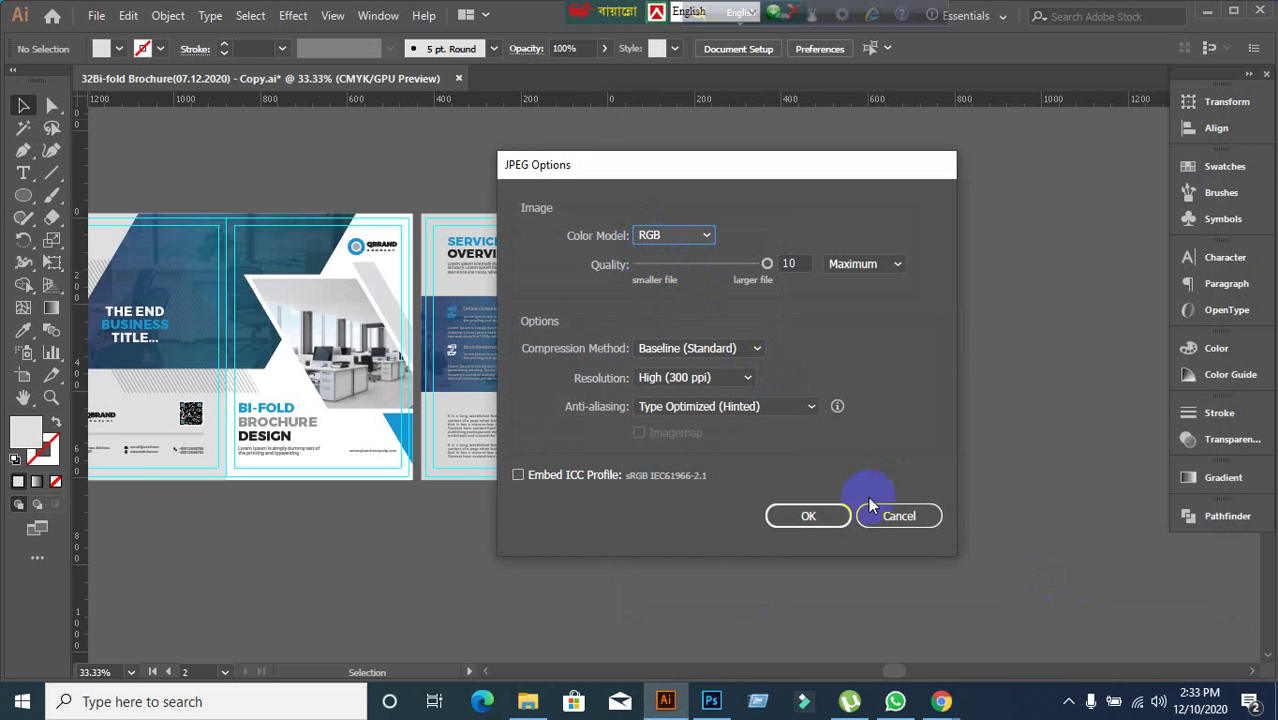
{"action": "left_click", "coordinate": [845, 516]}
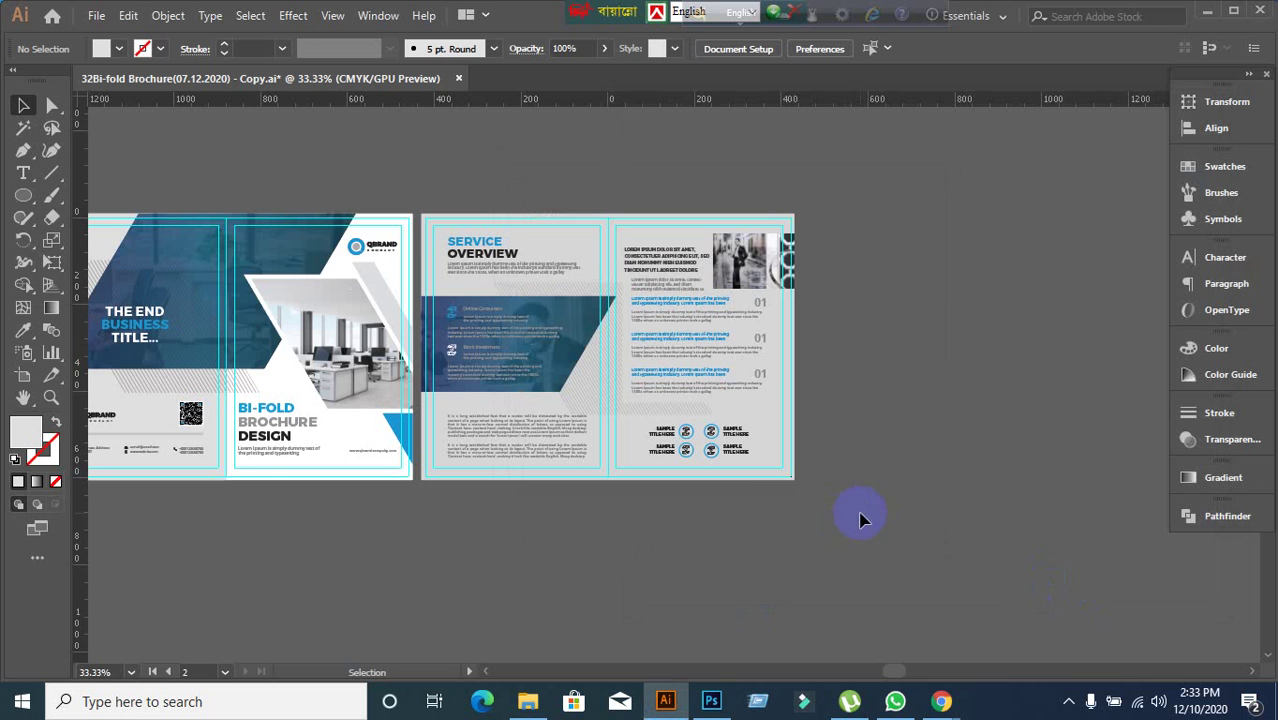
- Go to the desktop and place the exported 3-02 file below 2-02
{"action": "left_click", "coordinate": [1207, 12]}
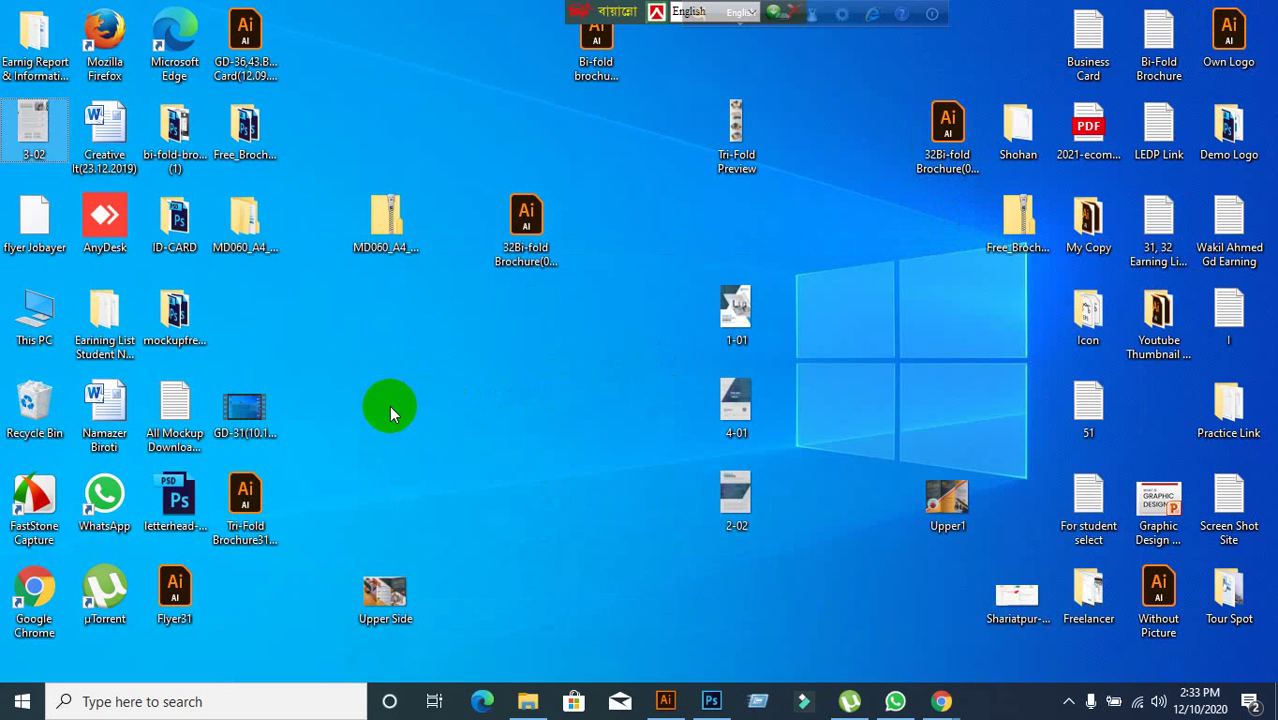
{"action": "key", "text": "3"}
{"action": "key", "text": "3"}
{"action": "key", "text": "3"}
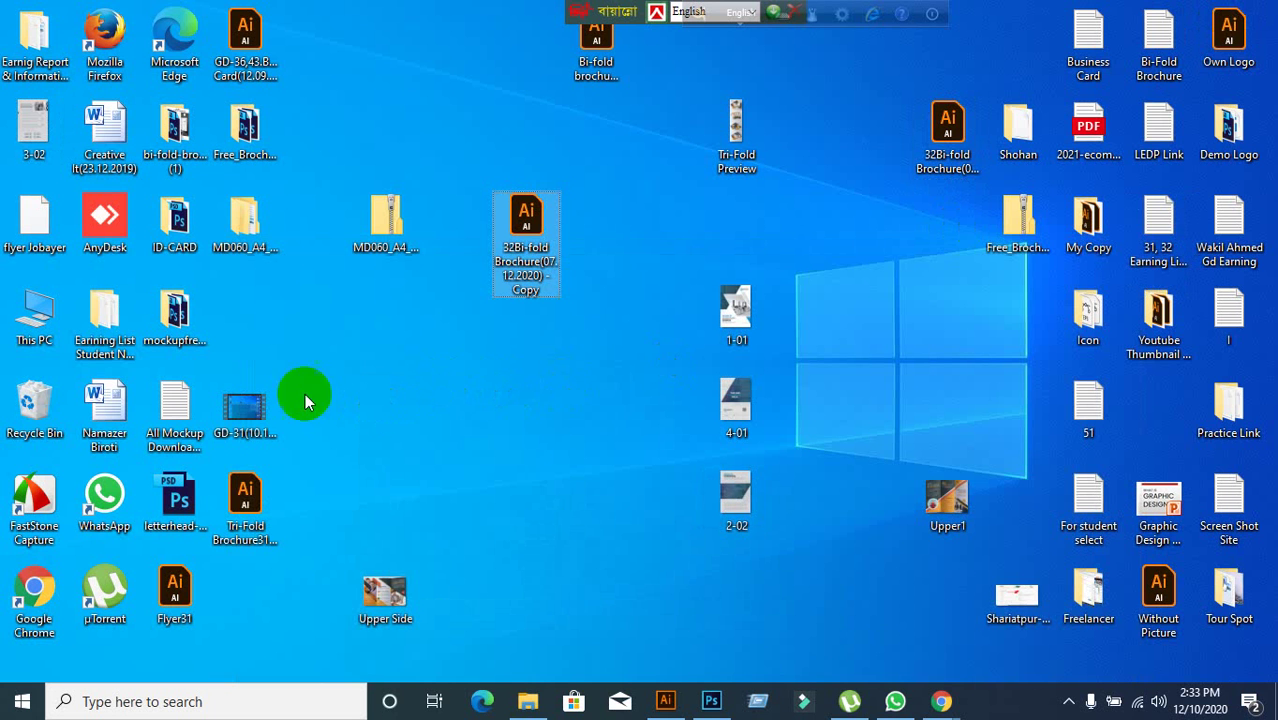
{"action": "left_click_drag", "start_coordinate": [34, 128], "coordinate": [735, 592]}
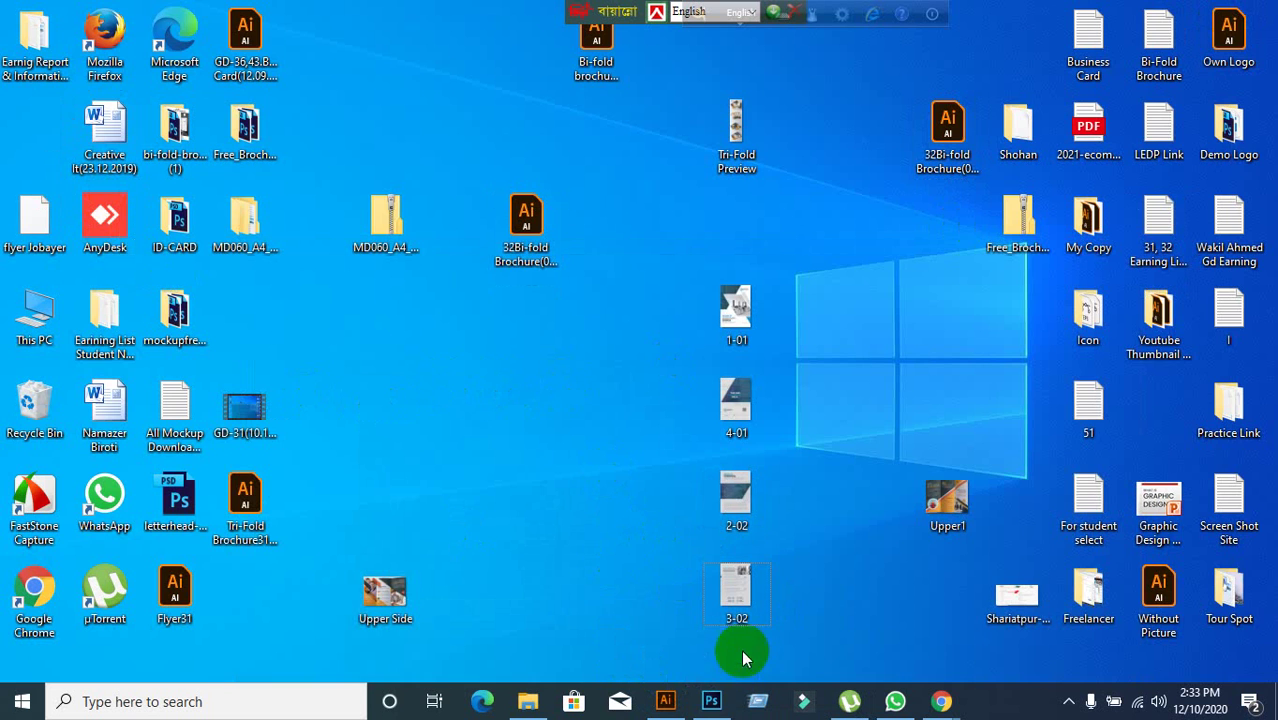
- Look over the exported page images on the desktop and return to the Bifold_A4_Mockup_4 mockup in Photoshop
{"action": "left_click", "coordinate": [711, 701]}
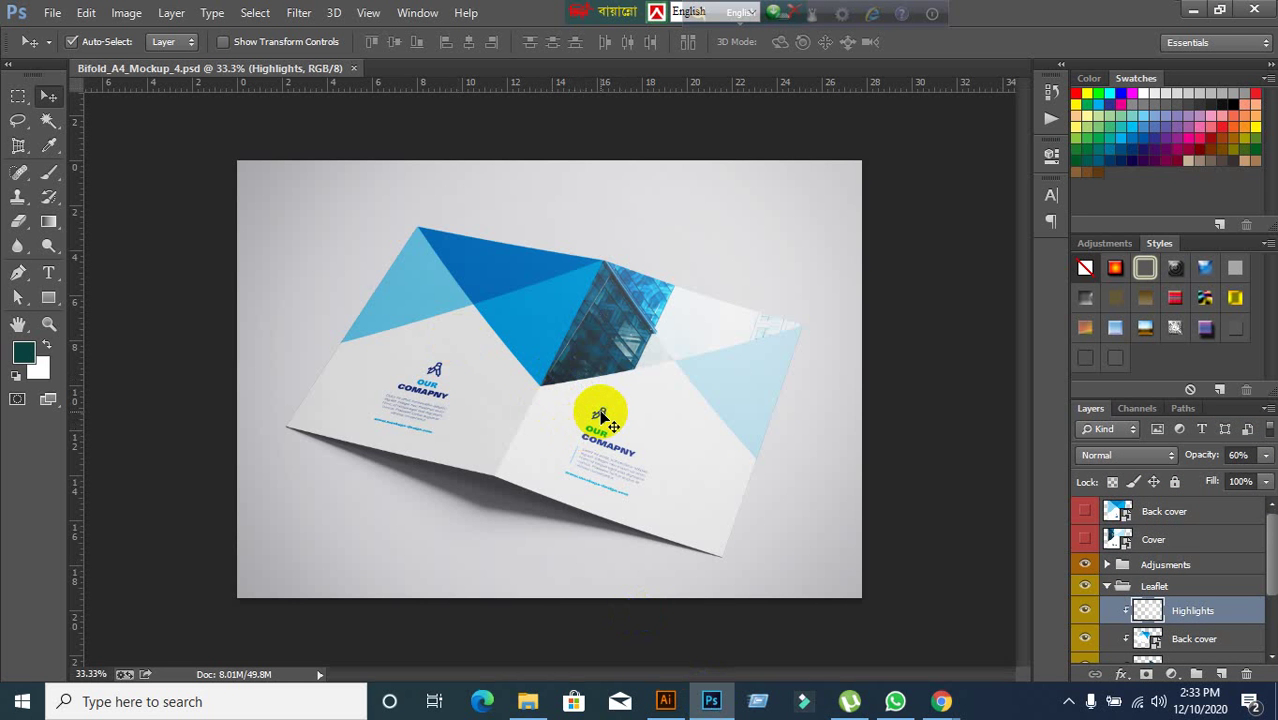
{"action": "left_click", "coordinate": [1193, 10]}
{"action": "left_click_drag", "start_coordinate": [686, 270], "coordinate": [776, 608]}
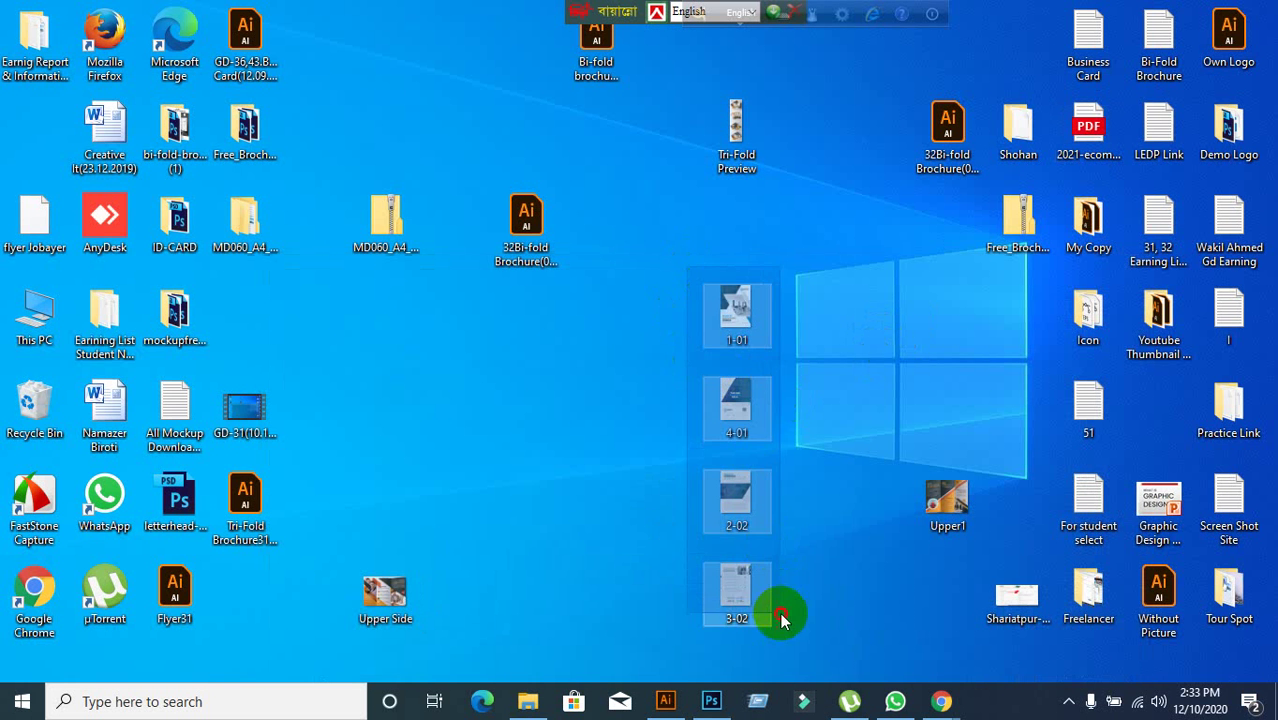
{"action": "left_click_drag", "start_coordinate": [672, 257], "coordinate": [785, 579]}
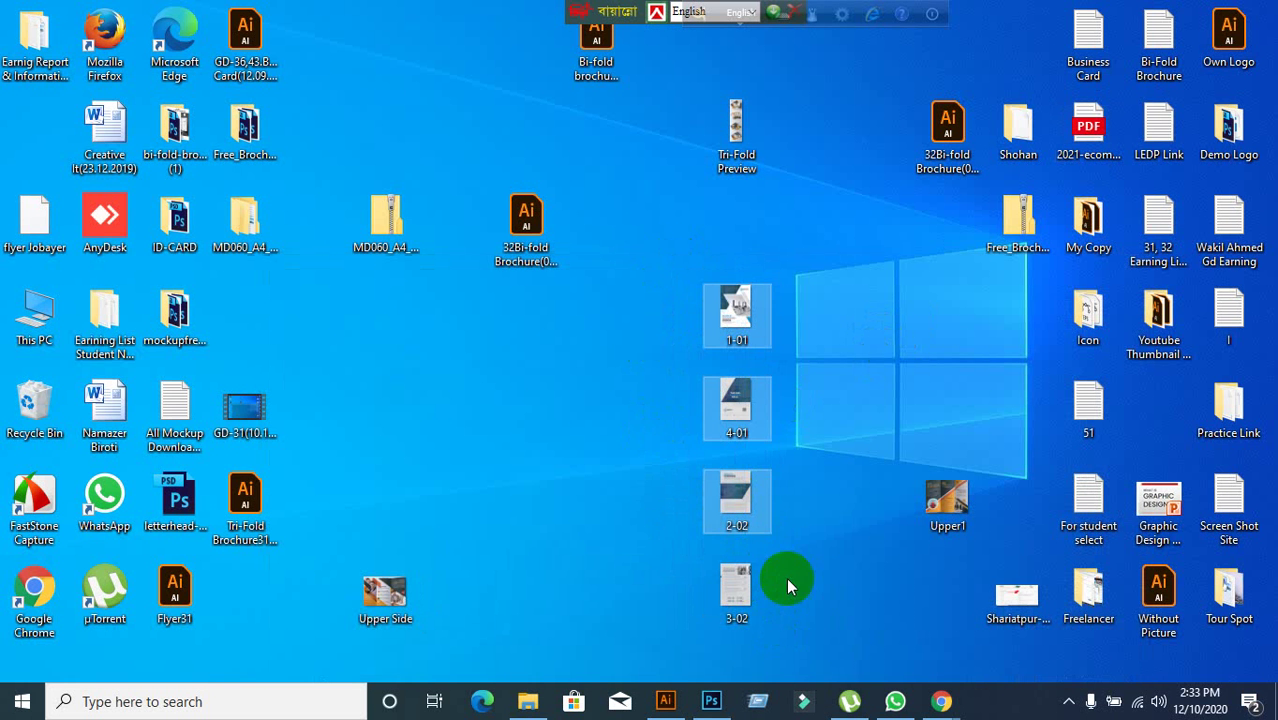
{"action": "left_click", "coordinate": [711, 701]}
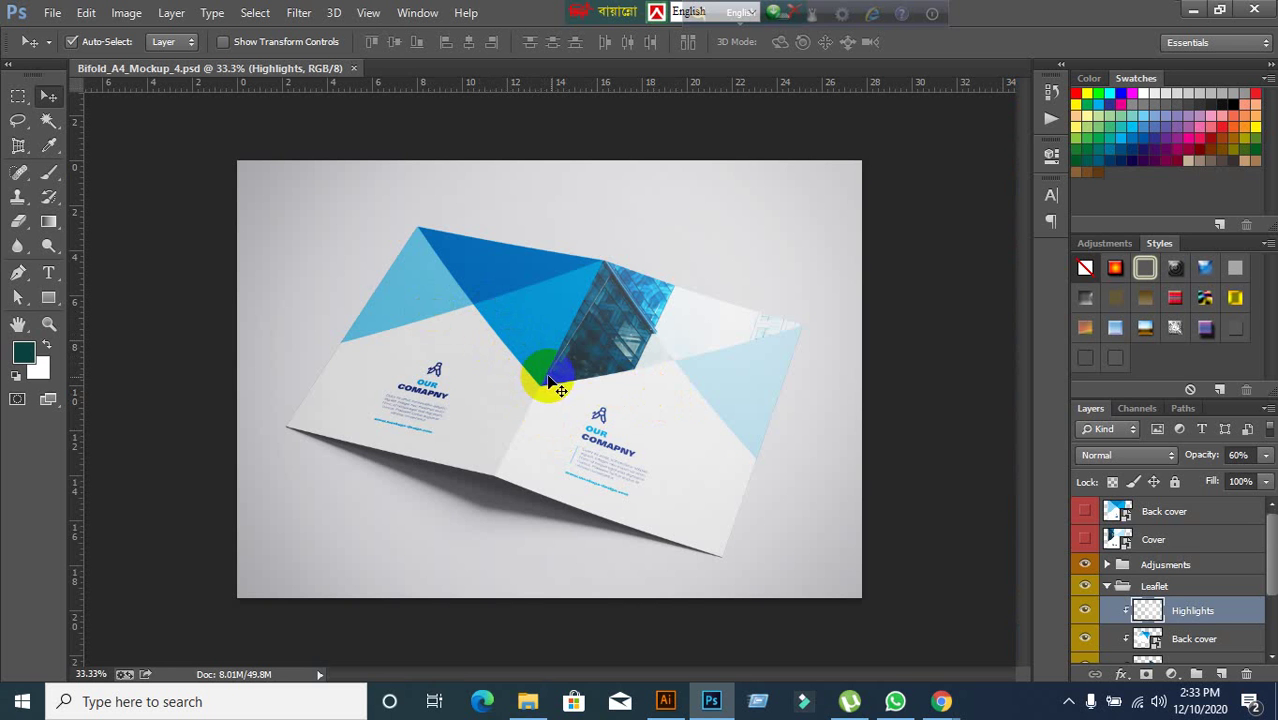
- Select the Back cover layer in the Leaflet group and toggle its visibility to check which brochure page it controls
{"action": "scroll", "coordinate": [650, 448], "scroll_direction": "up", "scroll_amount": 1}
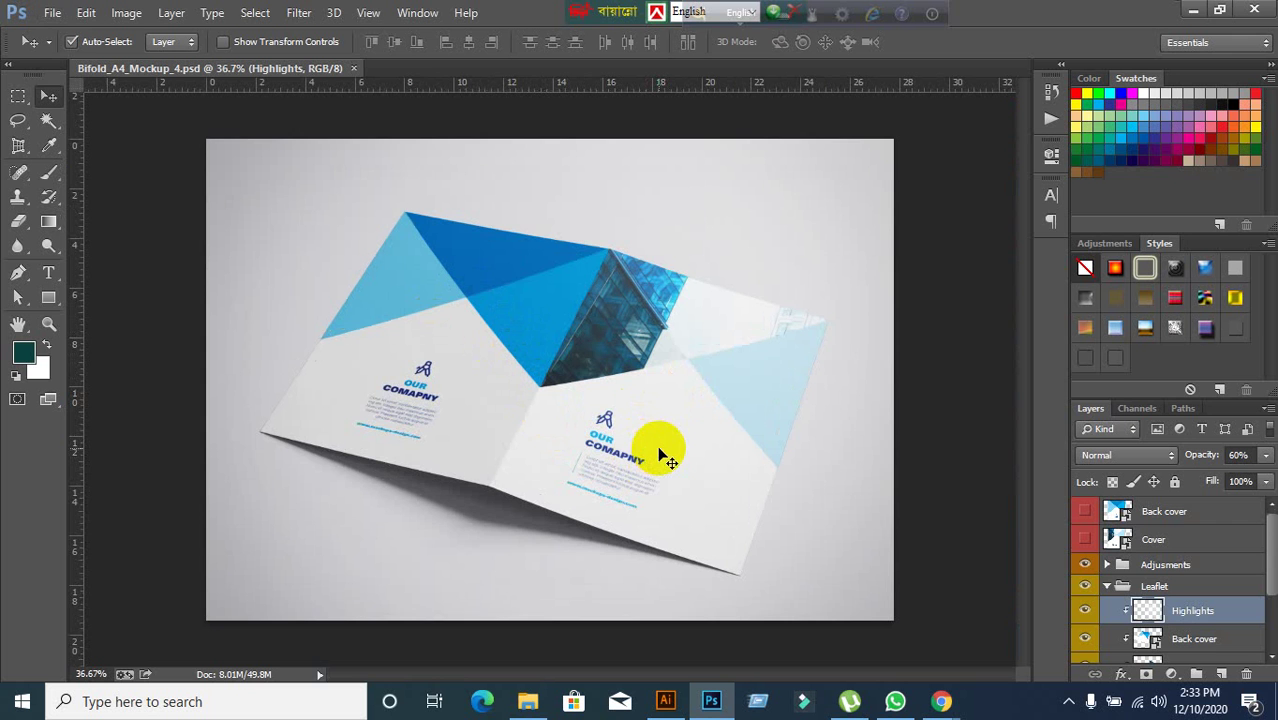
{"action": "scroll", "coordinate": [665, 450], "scroll_direction": "down", "scroll_amount": 1}
{"action": "scroll", "coordinate": [1178, 612], "scroll_direction": "down", "scroll_amount": 1}
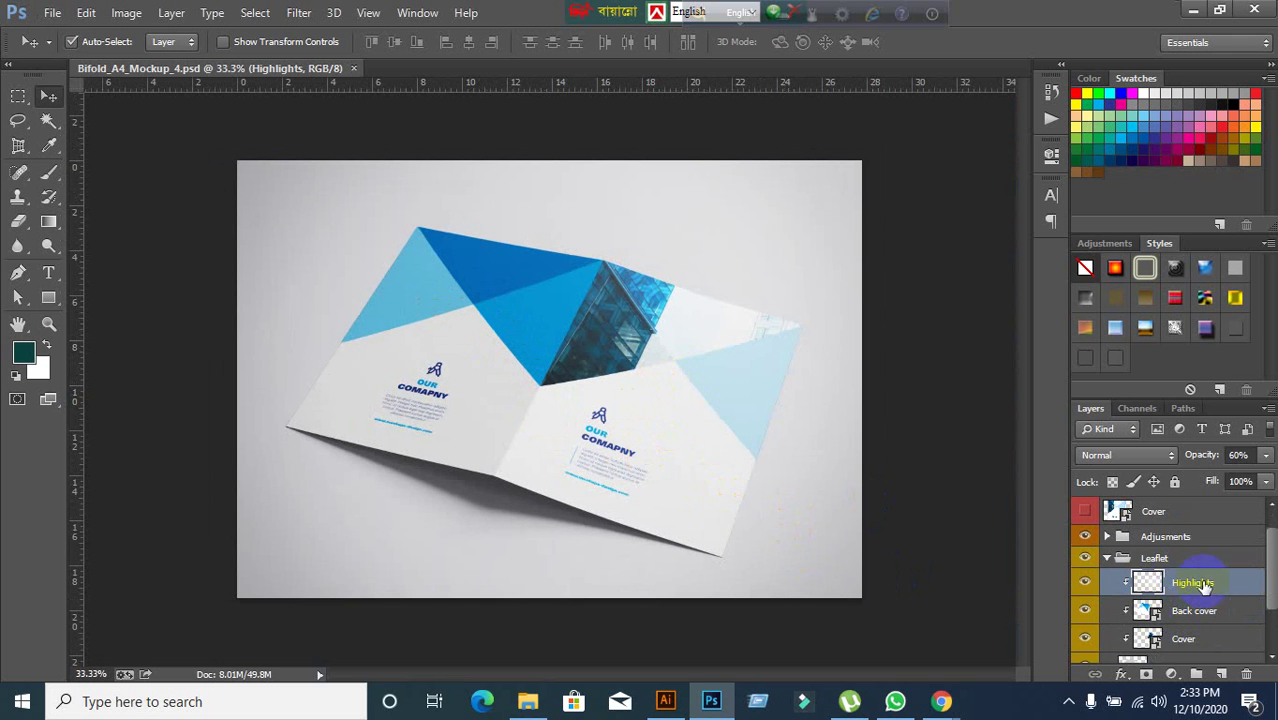
{"action": "left_click", "coordinate": [460, 355]}
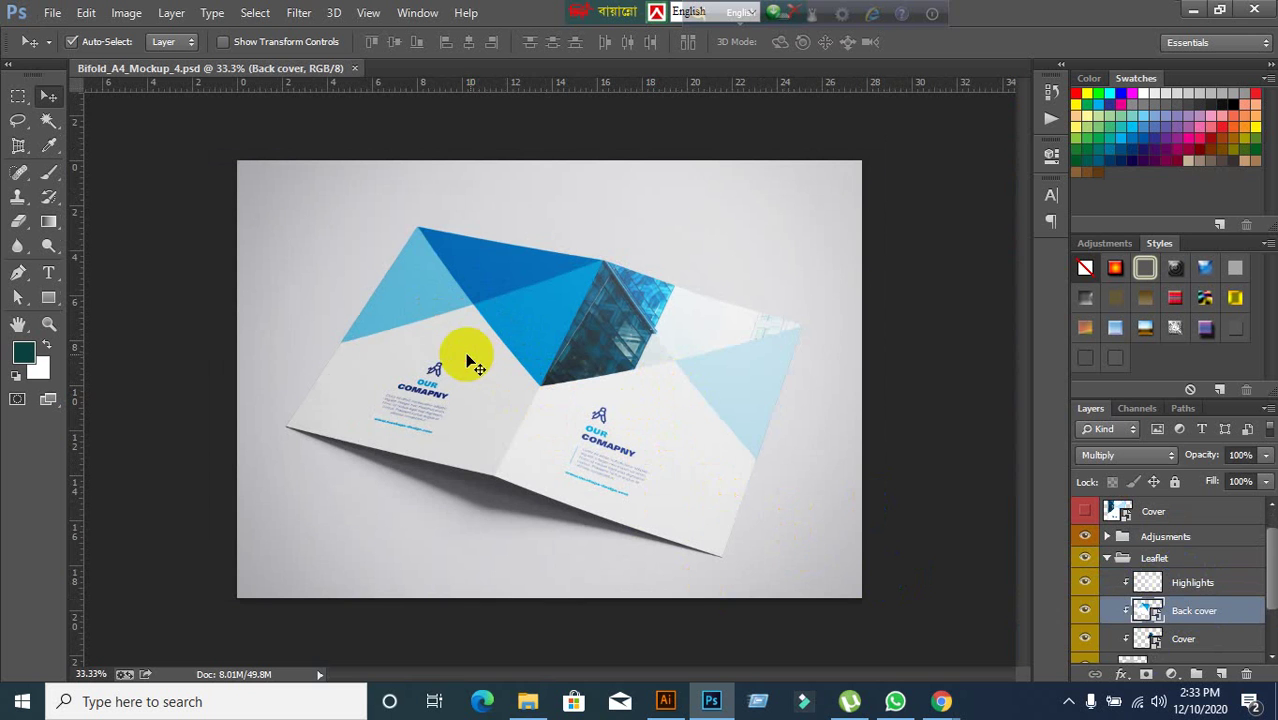
{"action": "left_click", "coordinate": [1096, 618]}
{"action": "left_click", "coordinate": [1096, 619]}
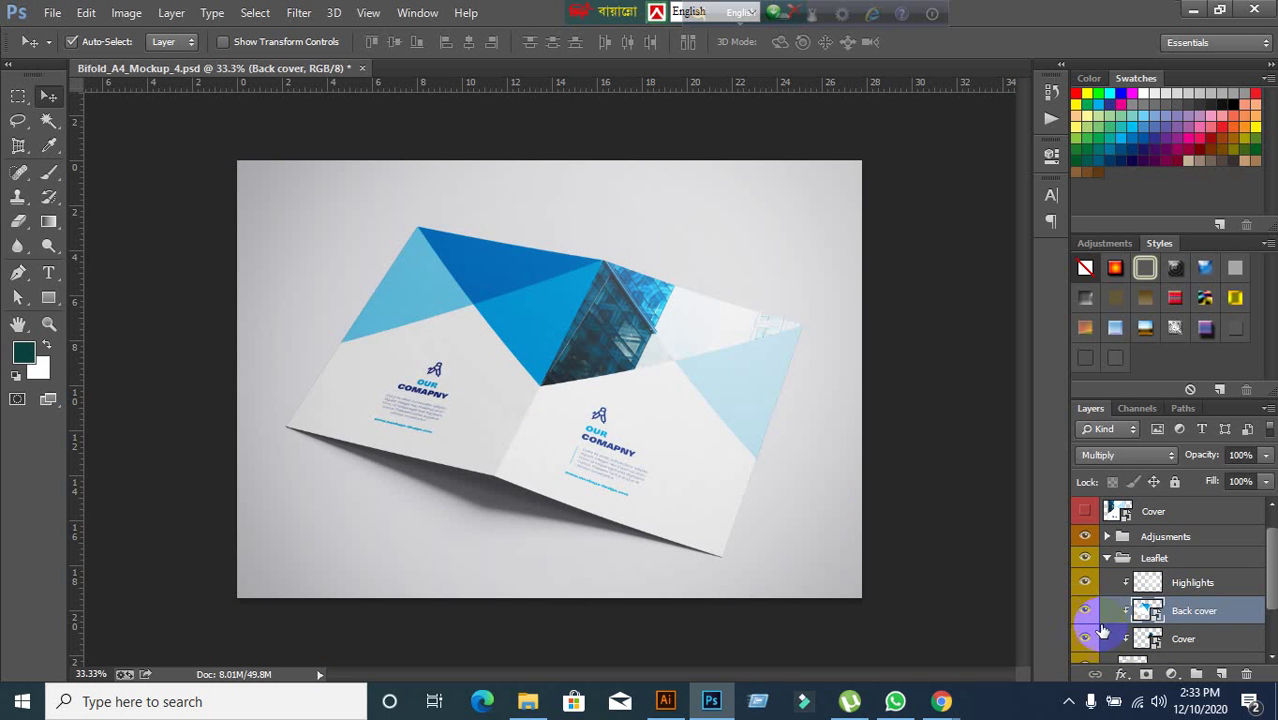
{"action": "left_click", "coordinate": [1085, 614]}
{"action": "left_click", "coordinate": [1085, 614]}
{"action": "left_click", "coordinate": [1085, 614]}
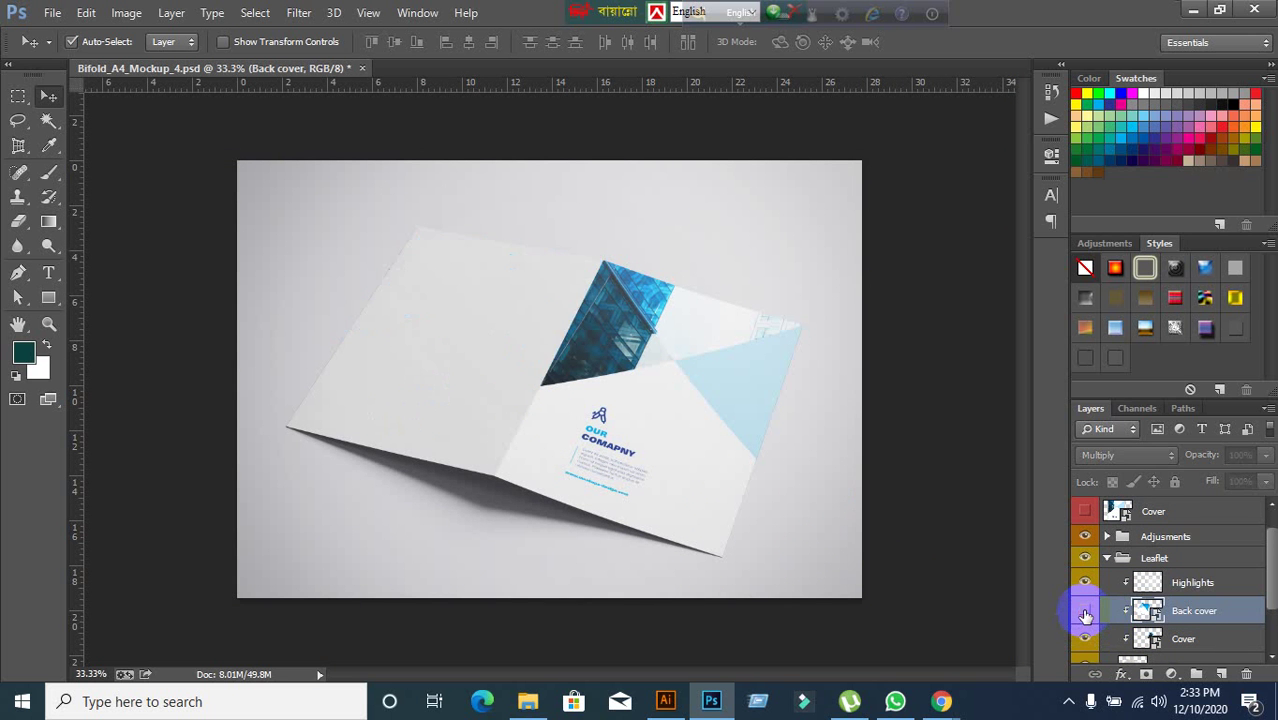
{"action": "left_click", "coordinate": [1085, 614]}
{"action": "left_click", "coordinate": [1085, 614]}
{"action": "left_click", "coordinate": [1085, 614]}
{"action": "left_click", "coordinate": [1085, 614]}
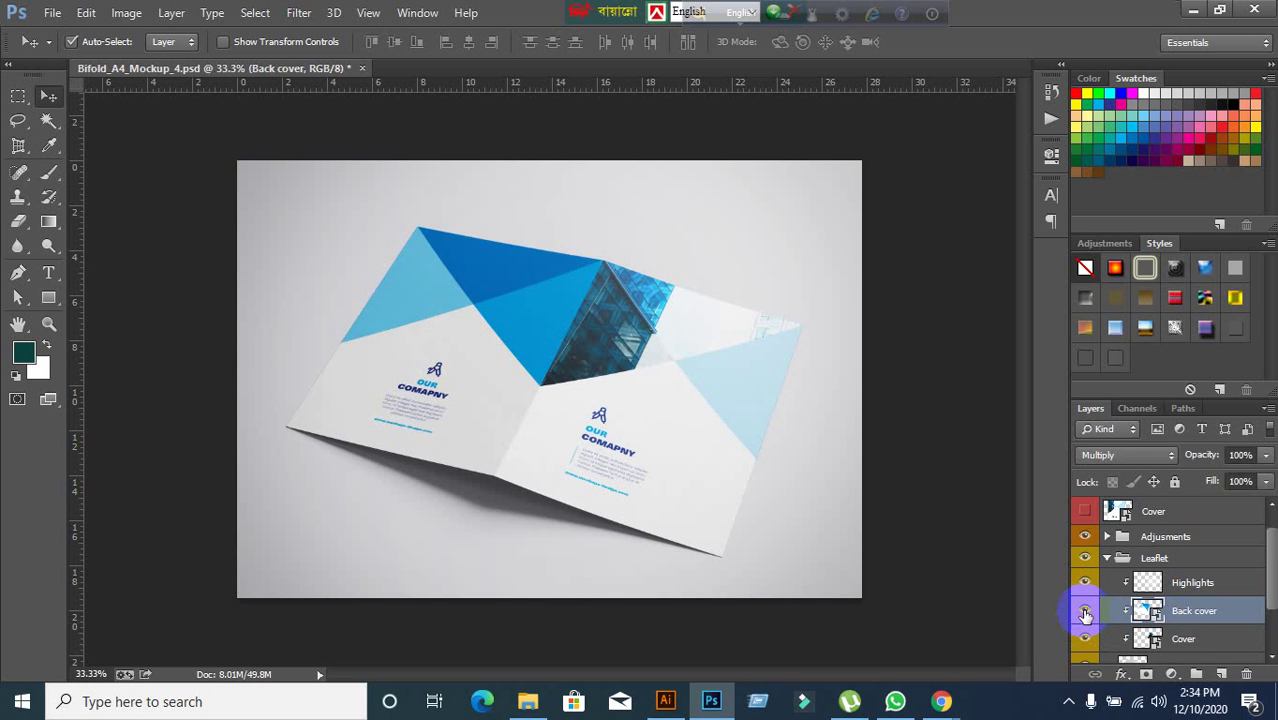
{"action": "left_click", "coordinate": [1085, 614]}
{"action": "left_click", "coordinate": [1085, 614]}
{"action": "left_click", "coordinate": [1085, 614]}
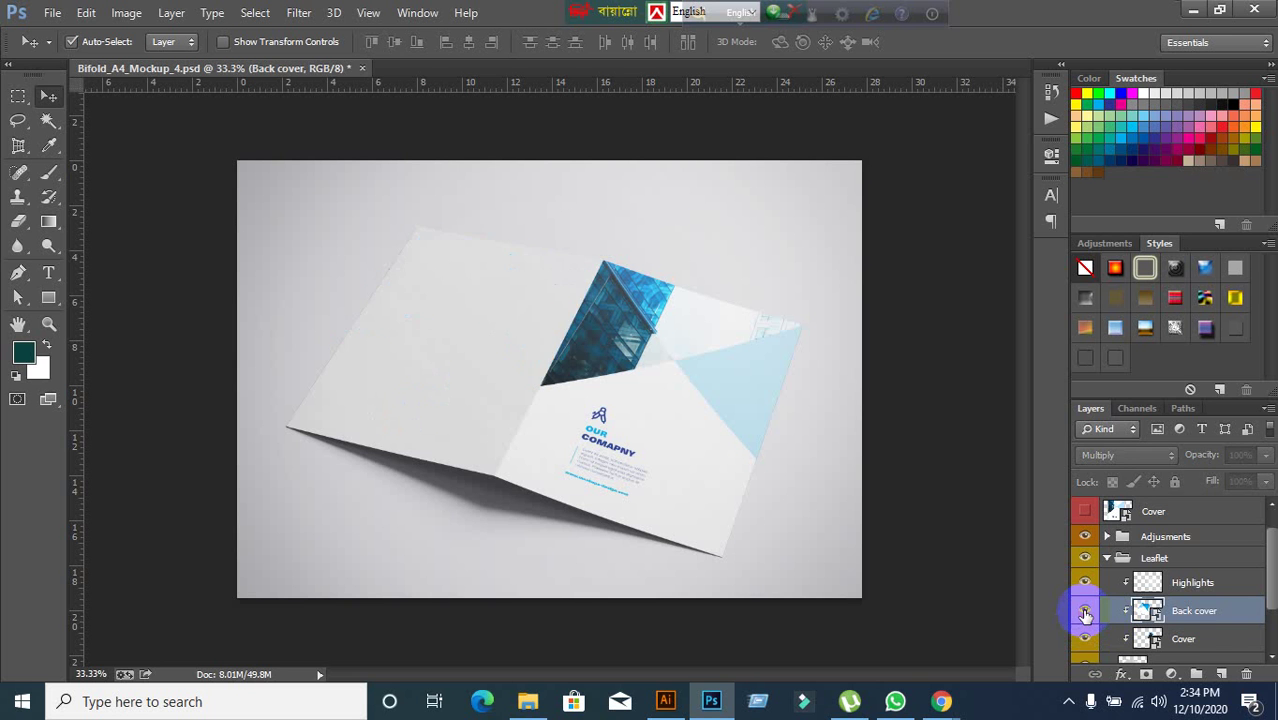
{"action": "left_click", "coordinate": [1085, 614]}
- Select the Cover layer in the Leaflet group and toggle its visibility to identify its brochure page
{"action": "left_click", "coordinate": [1190, 639]}
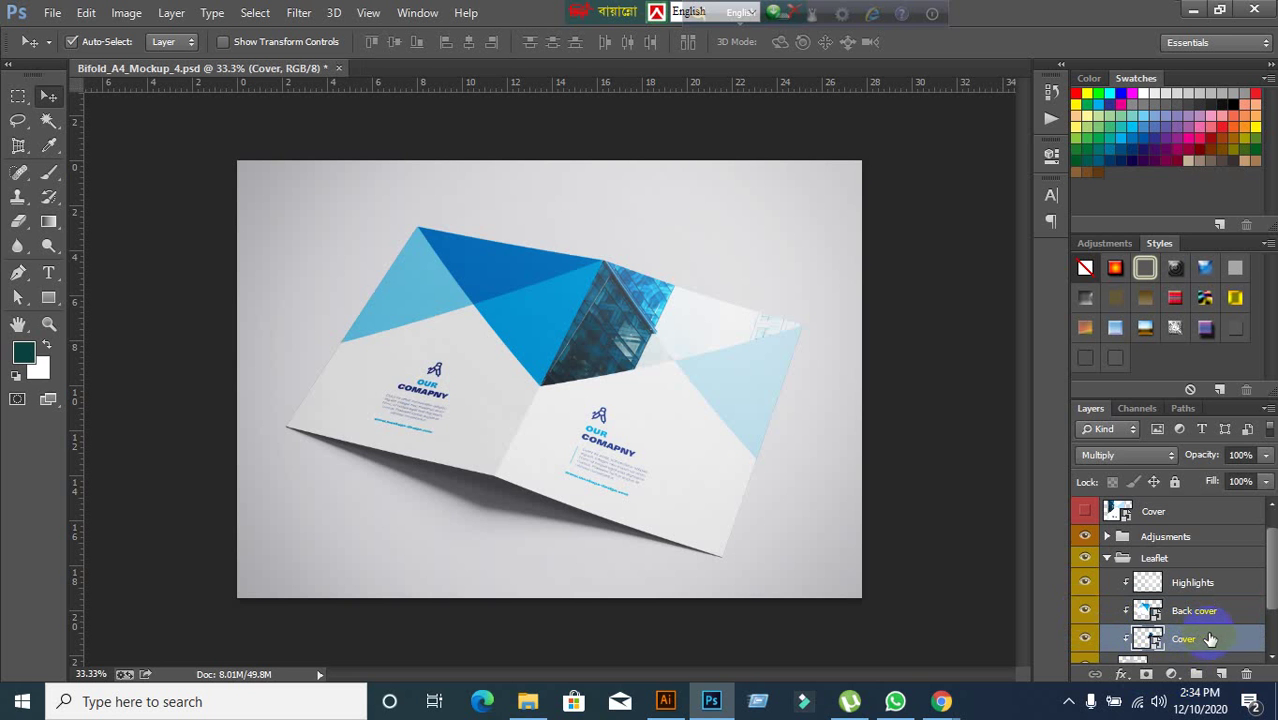
{"action": "left_click", "coordinate": [1086, 638]}
{"action": "left_click", "coordinate": [1086, 638]}
{"action": "left_click", "coordinate": [1086, 638]}
{"action": "left_click", "coordinate": [1086, 638]}
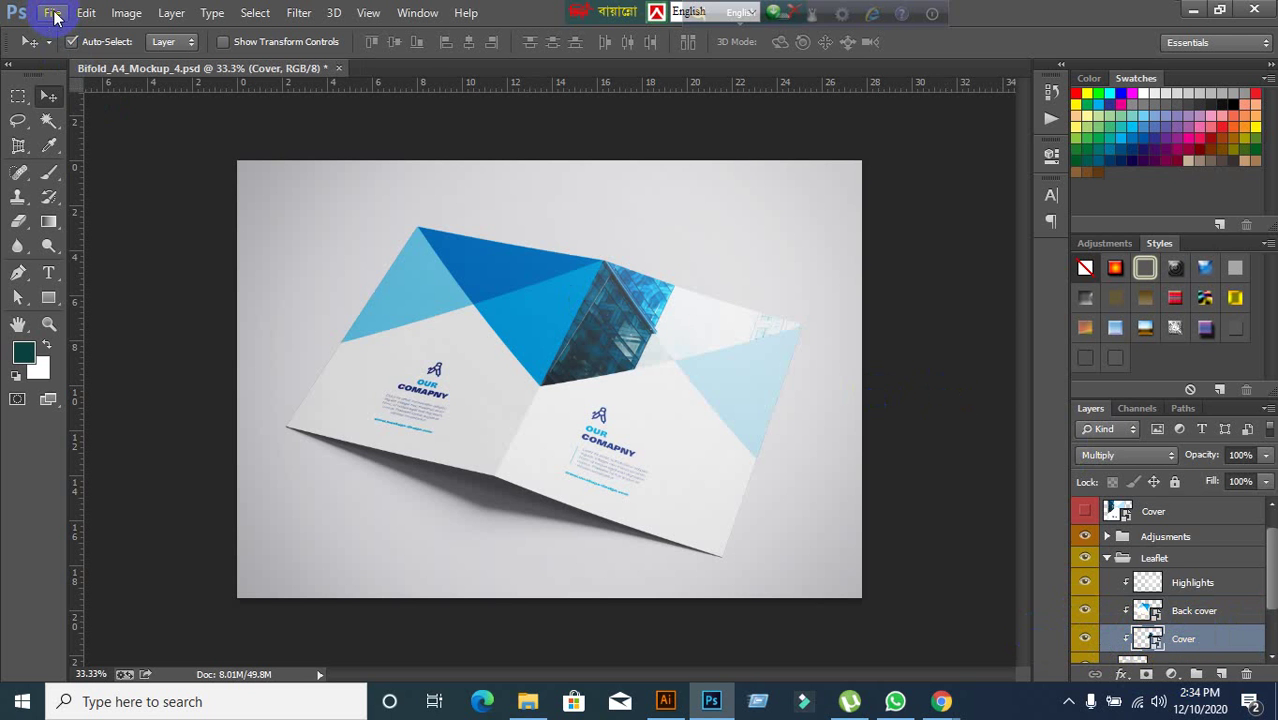
- Open the exported images 1-01 and 4-01 from the Desktop and return to the Bifold_A4_Mockup_4 document
{"action": "left_click", "coordinate": [53, 13]}
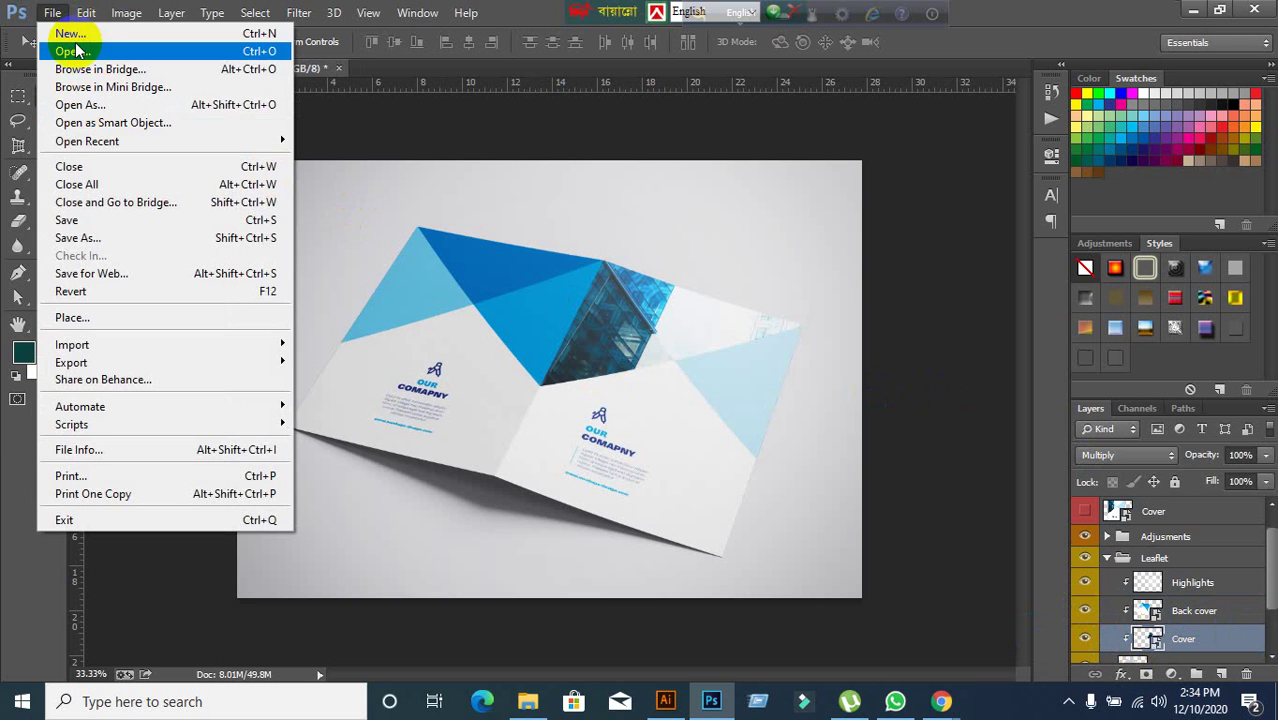
{"action": "left_click", "coordinate": [75, 52]}
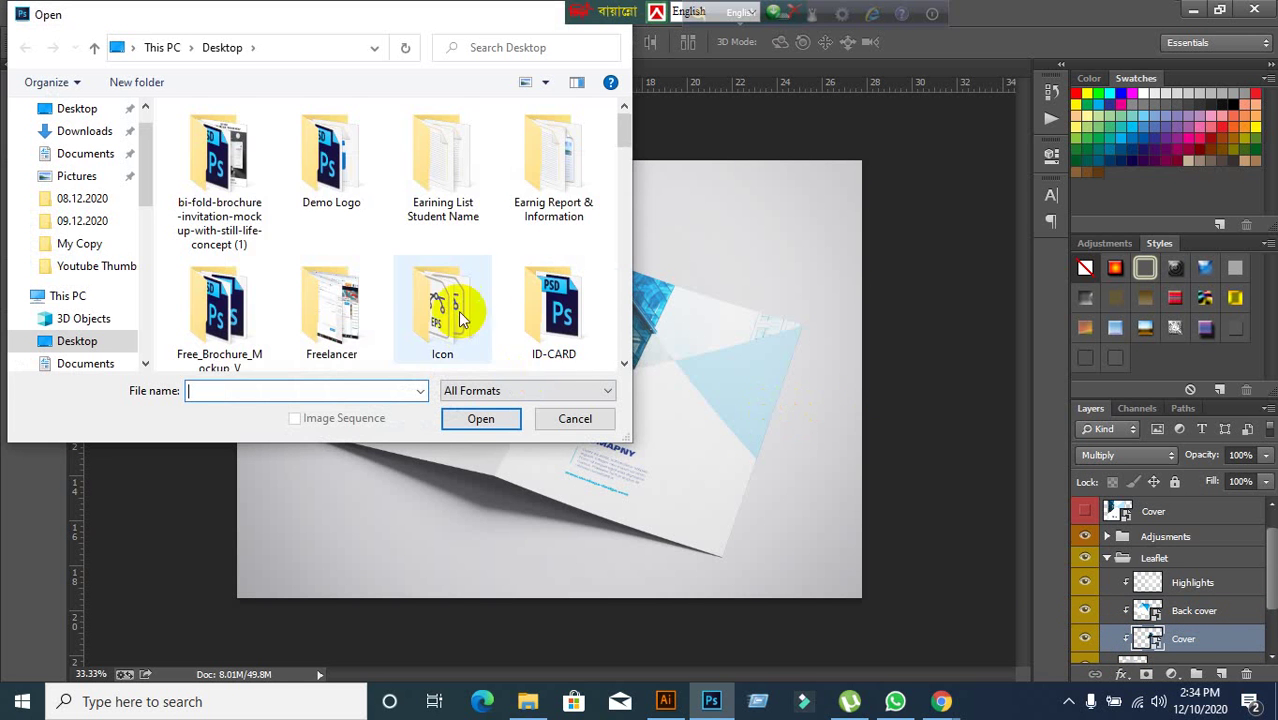
{"action": "scroll", "coordinate": [490, 340], "scroll_direction": "down", "scroll_amount": 5}
{"action": "scroll", "coordinate": [500, 355], "scroll_direction": "down", "scroll_amount": 10}
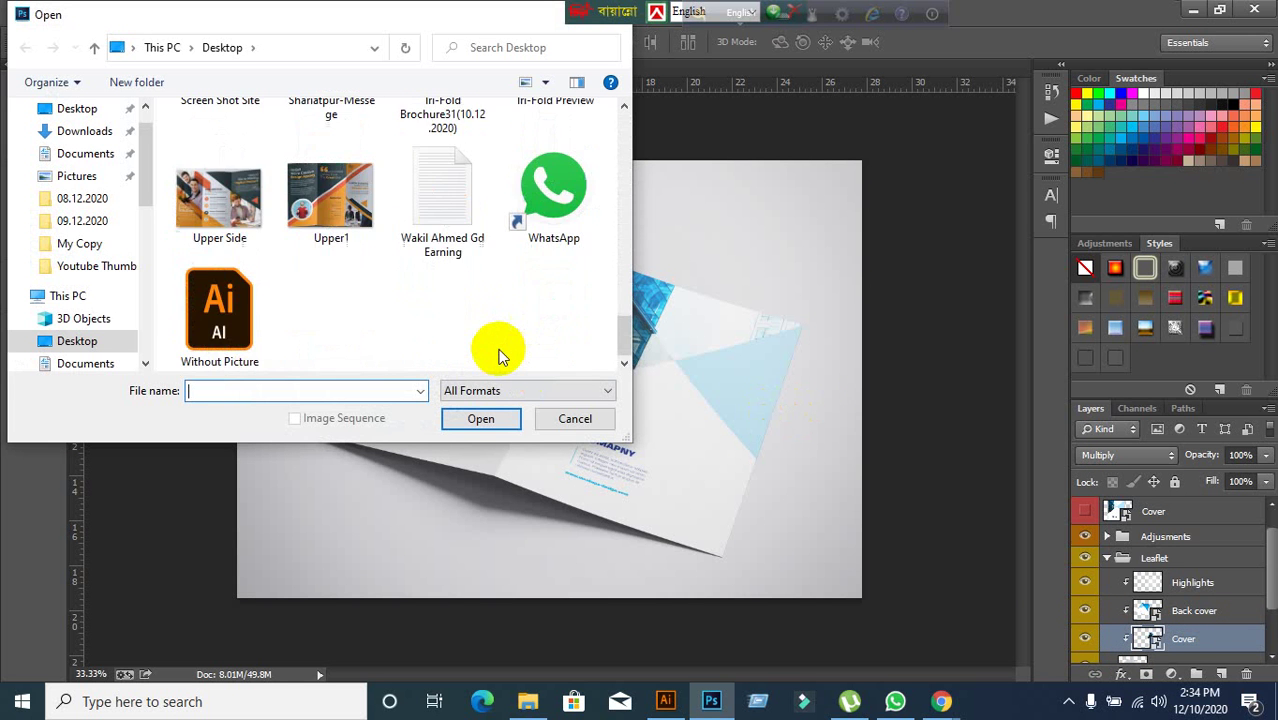
{"action": "scroll", "coordinate": [500, 355], "scroll_direction": "up", "scroll_amount": 6}
{"action": "scroll", "coordinate": [448, 308], "scroll_direction": "down", "scroll_amount": 1}
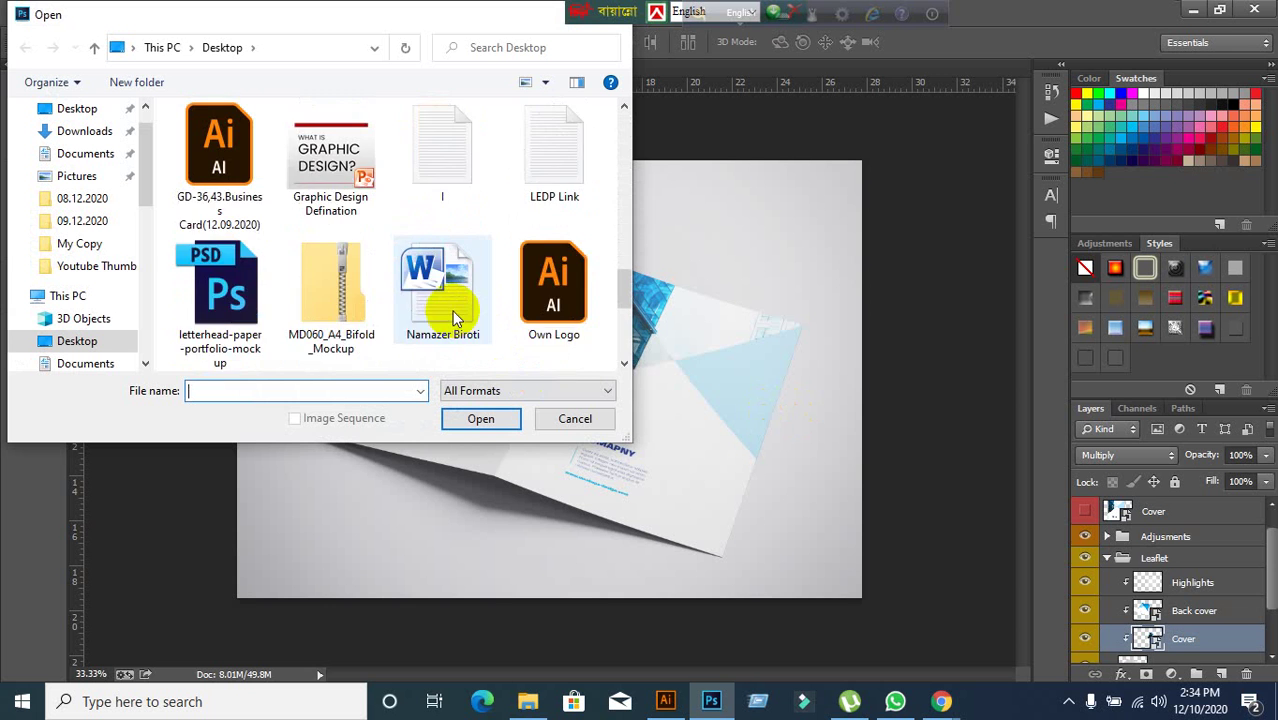
{"action": "scroll", "coordinate": [485, 334], "scroll_direction": "up", "scroll_amount": 1}
{"action": "scroll", "coordinate": [452, 318], "scroll_direction": "up", "scroll_amount": 8}
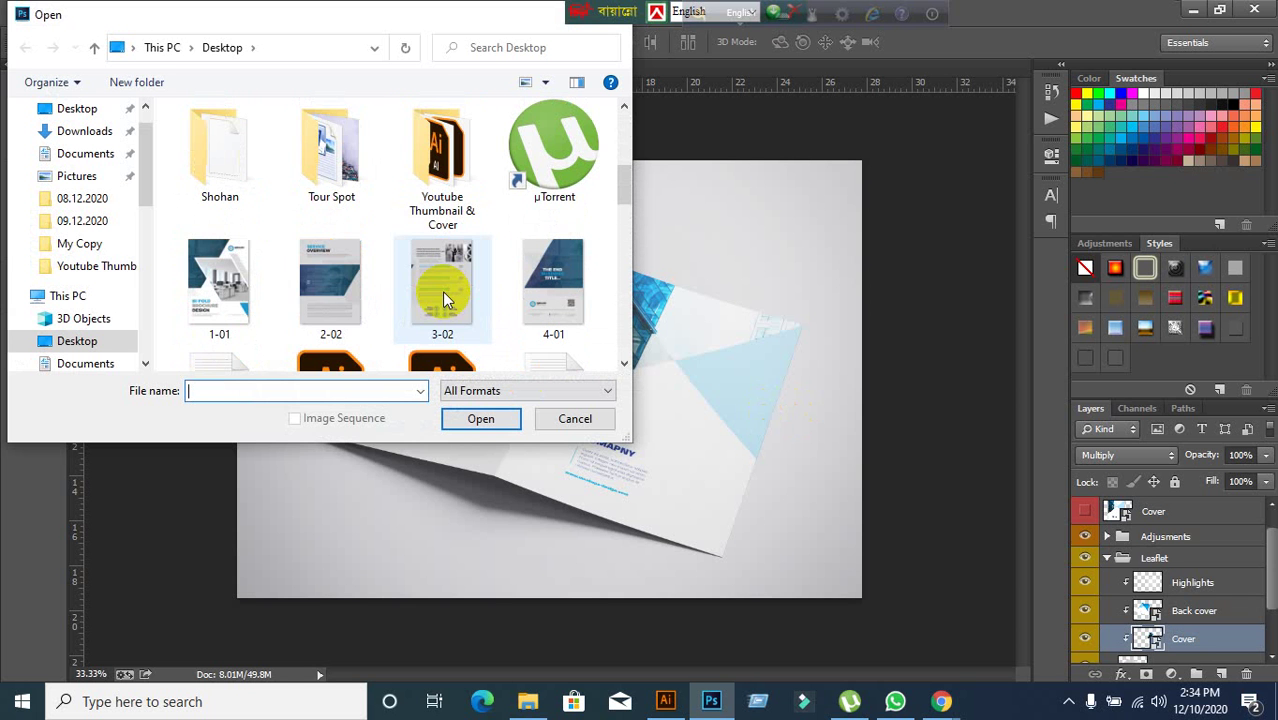
{"action": "left_click", "coordinate": [235, 300]}
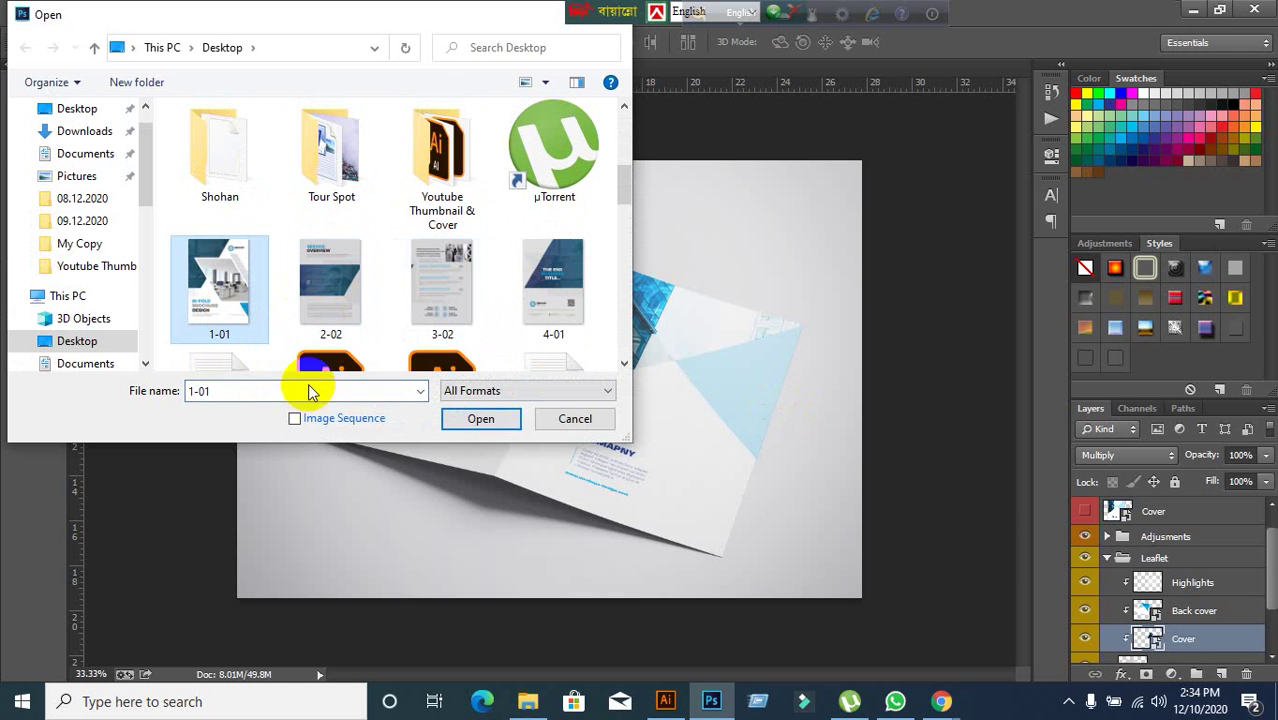
{"action": "left_click", "coordinate": [565, 298], "text": "ctrl"}
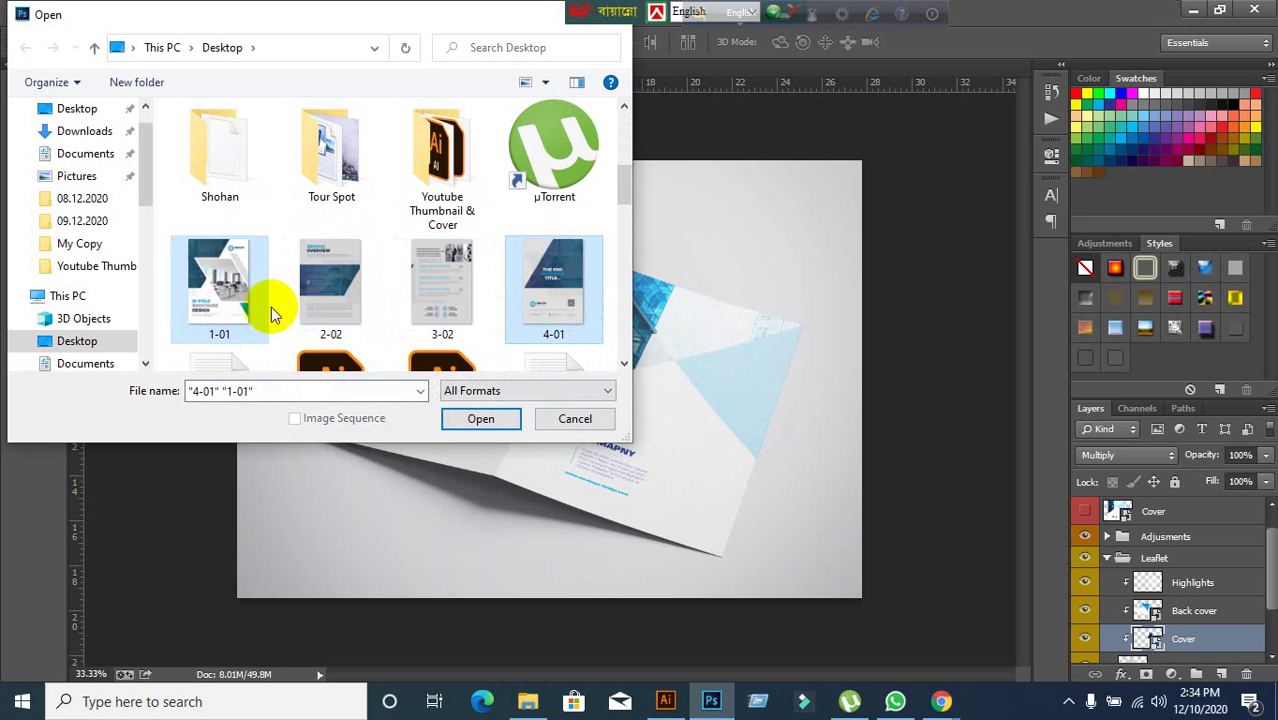
{"action": "left_click", "coordinate": [481, 419]}
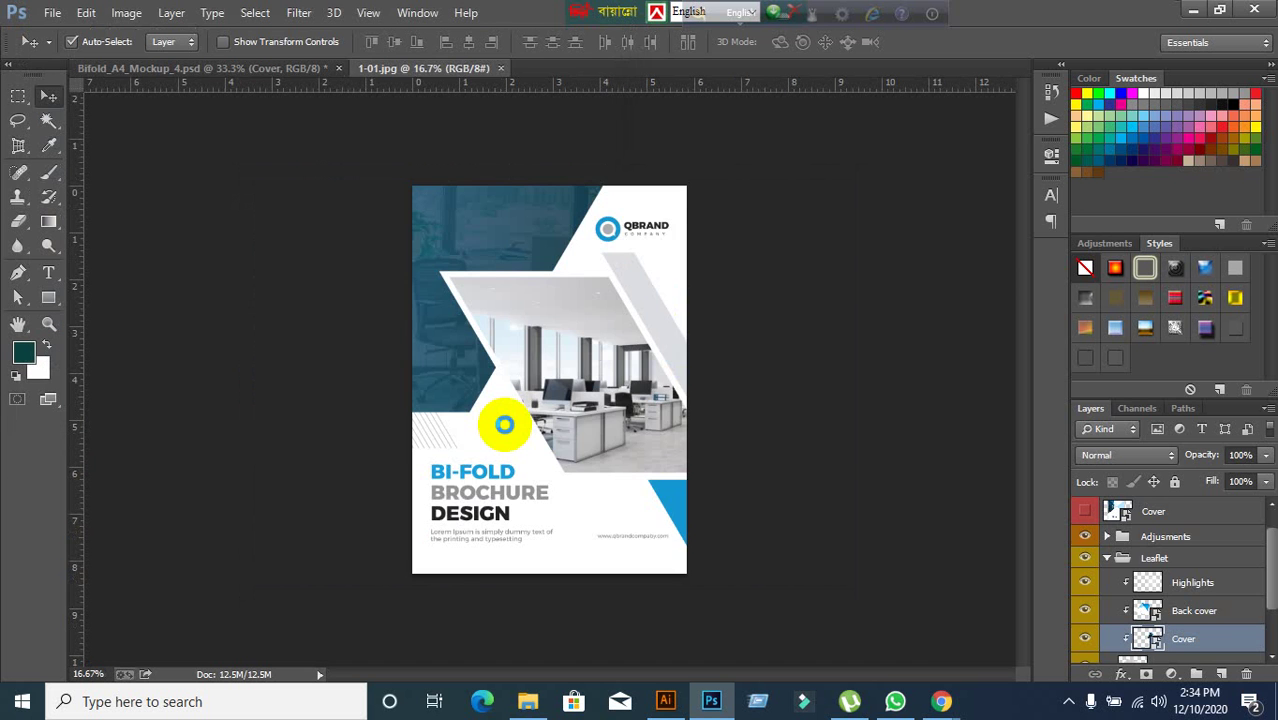
{"action": "left_click", "coordinate": [179, 72]}
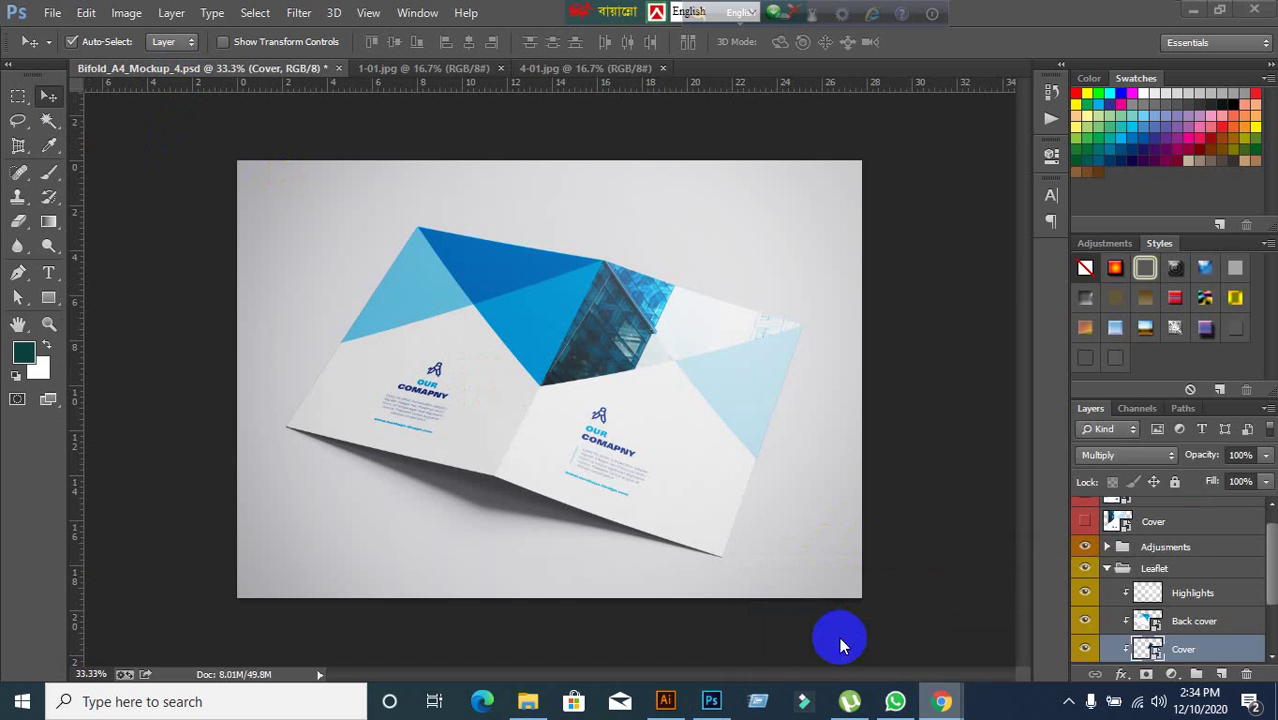
{"action": "key", "text": "alt+Tab"}
{"action": "left_click", "coordinate": [828, 184]}
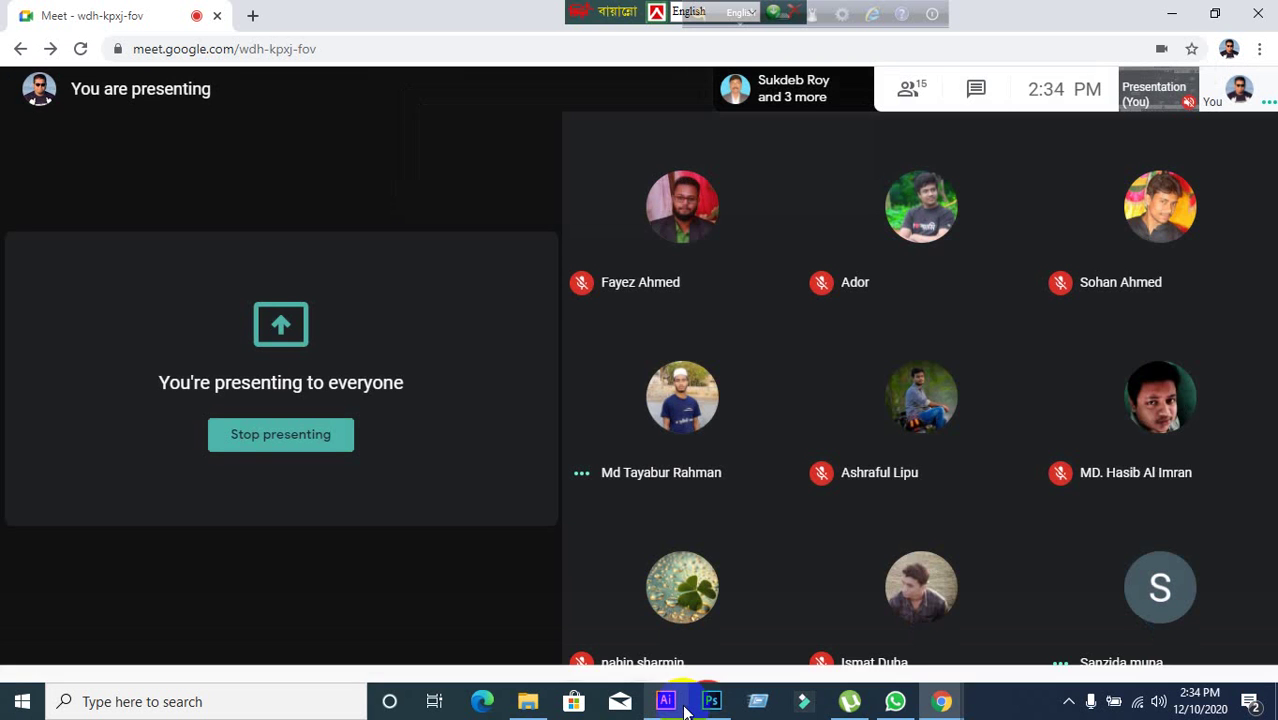
{"action": "left_click", "coordinate": [720, 699]}
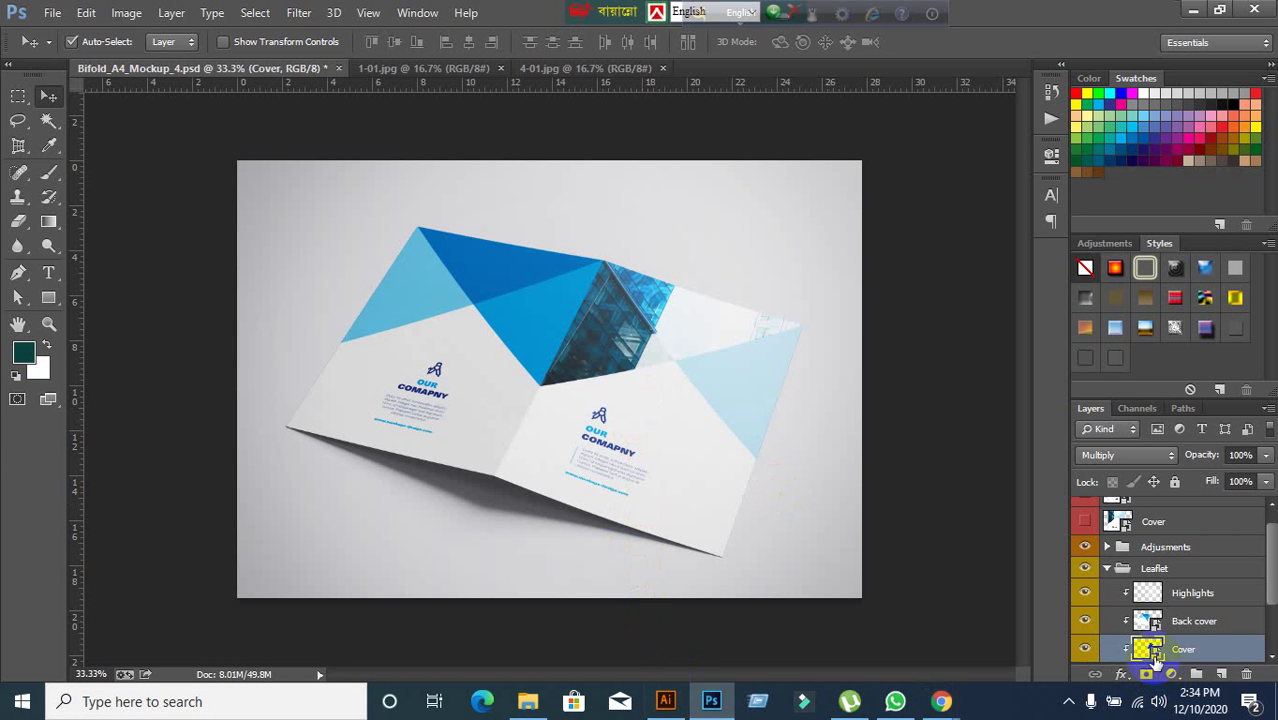
- Open the Cover layer's smart object in the Leaflet group and copy the entire 1-01 image into it
{"action": "double_click", "coordinate": [1157, 652]}
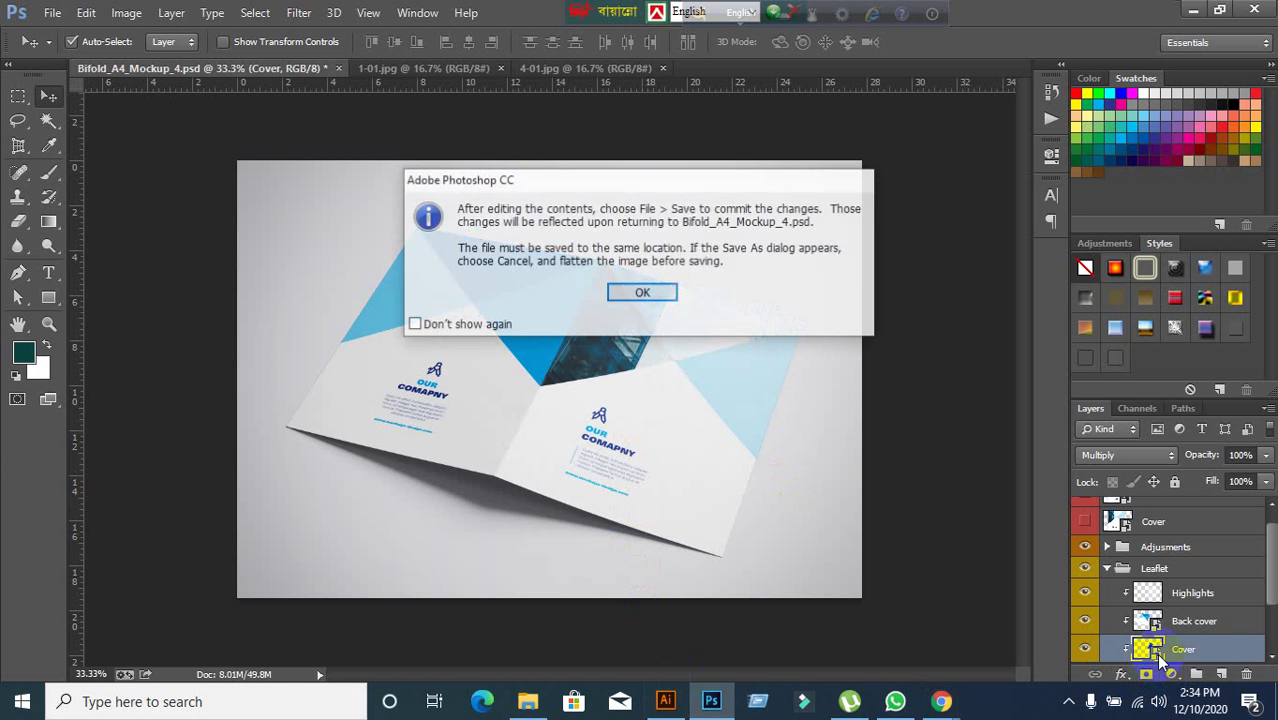
{"action": "left_click", "coordinate": [640, 294]}
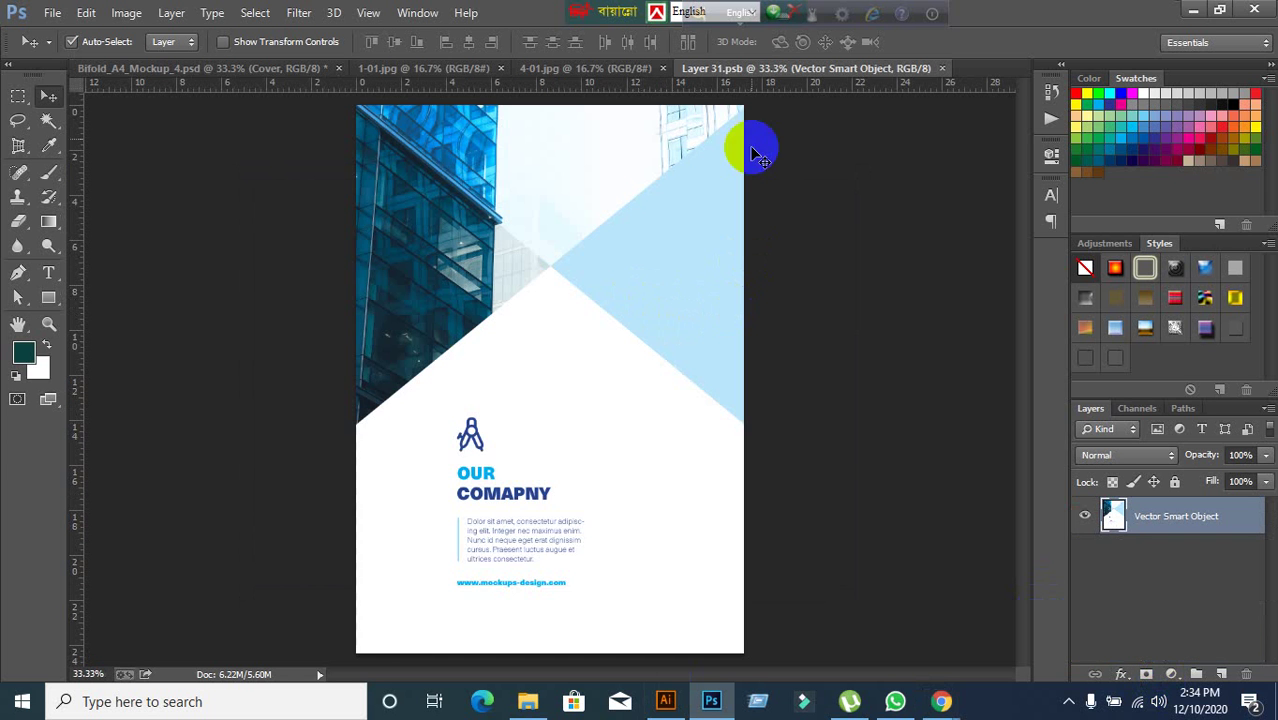
{"action": "left_click", "coordinate": [555, 72]}
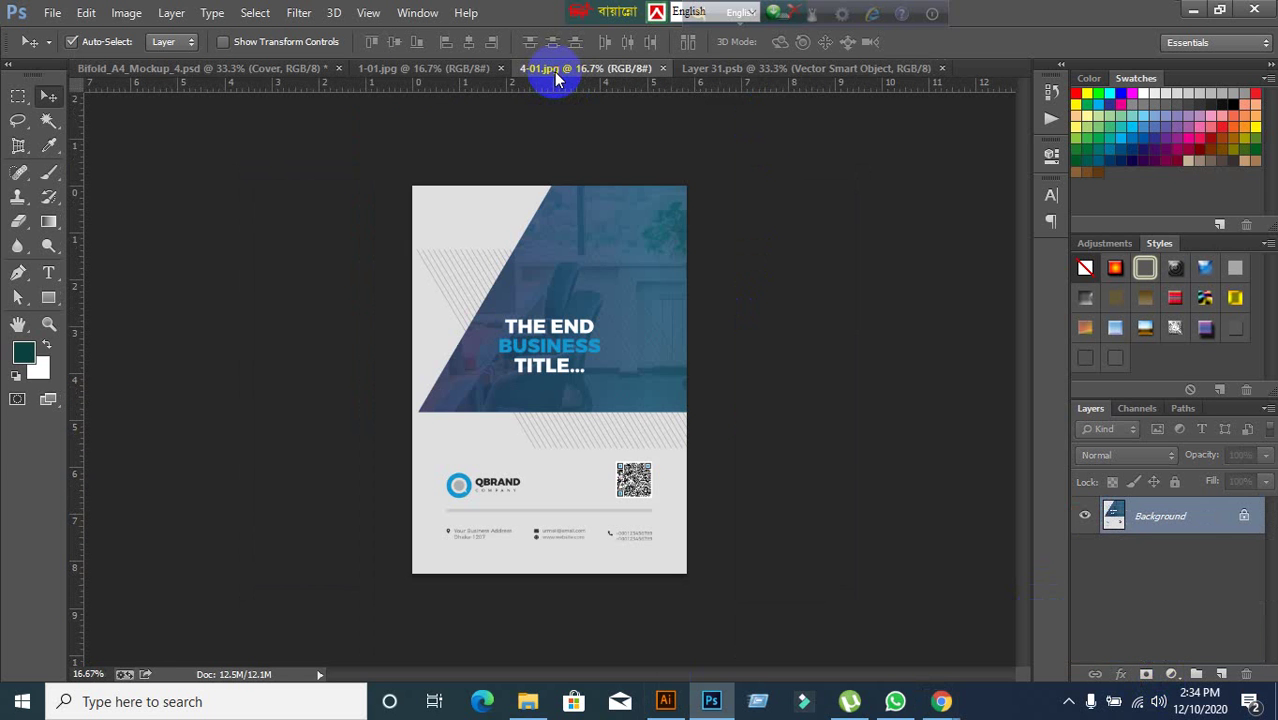
{"action": "left_click", "coordinate": [436, 70]}
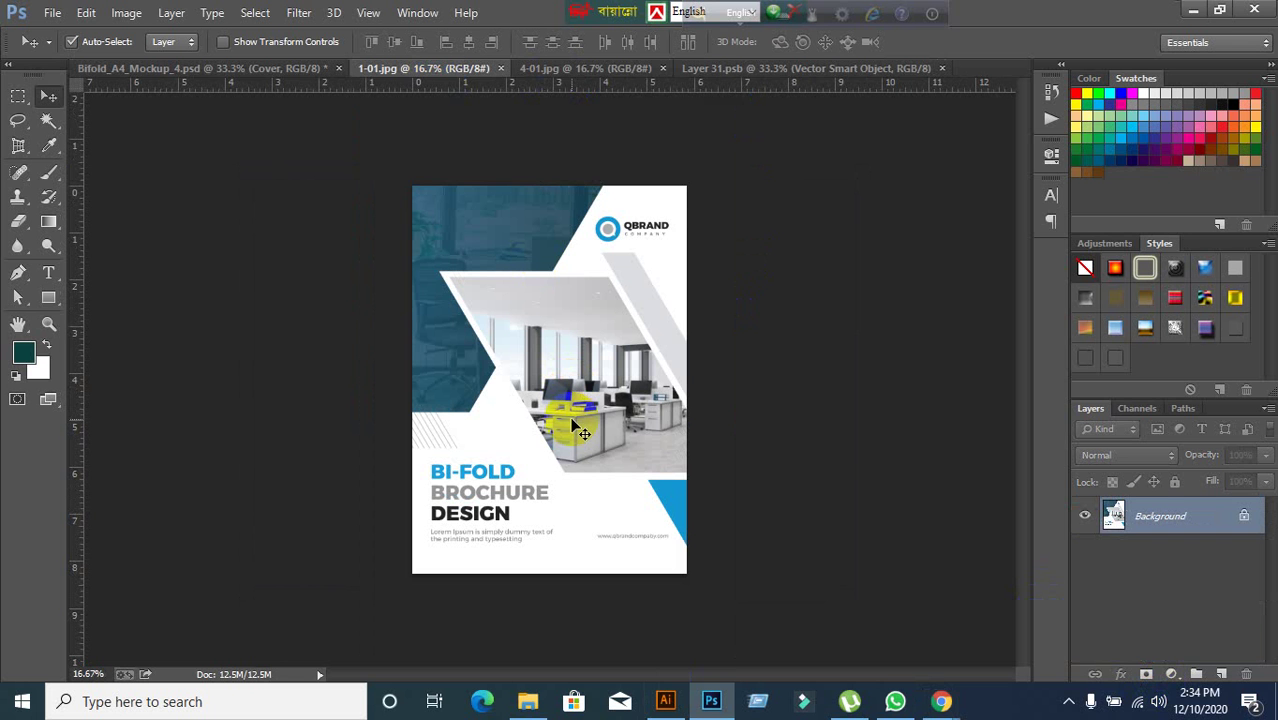
{"action": "key", "text": "ctrl+a"}
{"action": "left_click_drag", "start_coordinate": [571, 417], "coordinate": [693, 365]}
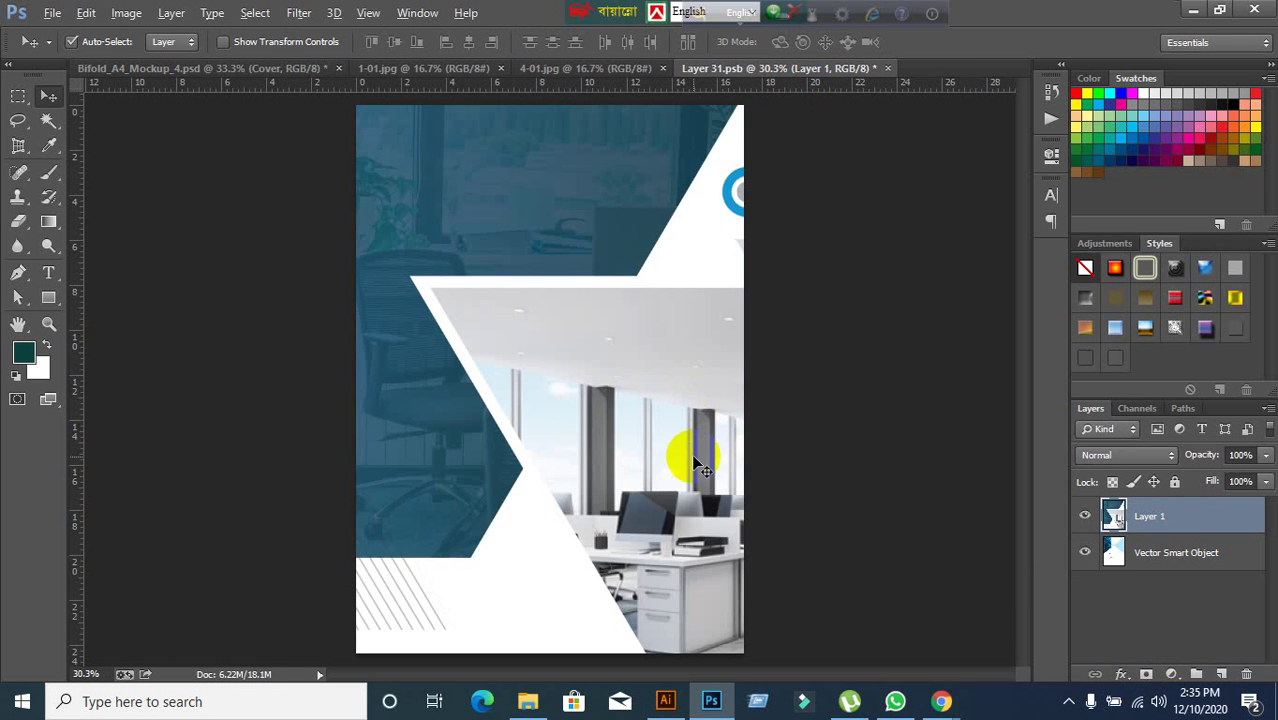
- Scale the placed cover image proportionally to about 70.94% so that it fits the smart object's canvas
{"action": "scroll", "coordinate": [697, 462], "scroll_direction": "down", "scroll_amount": 2}
{"action": "scroll", "coordinate": [697, 462], "scroll_direction": "down", "scroll_amount": 1}
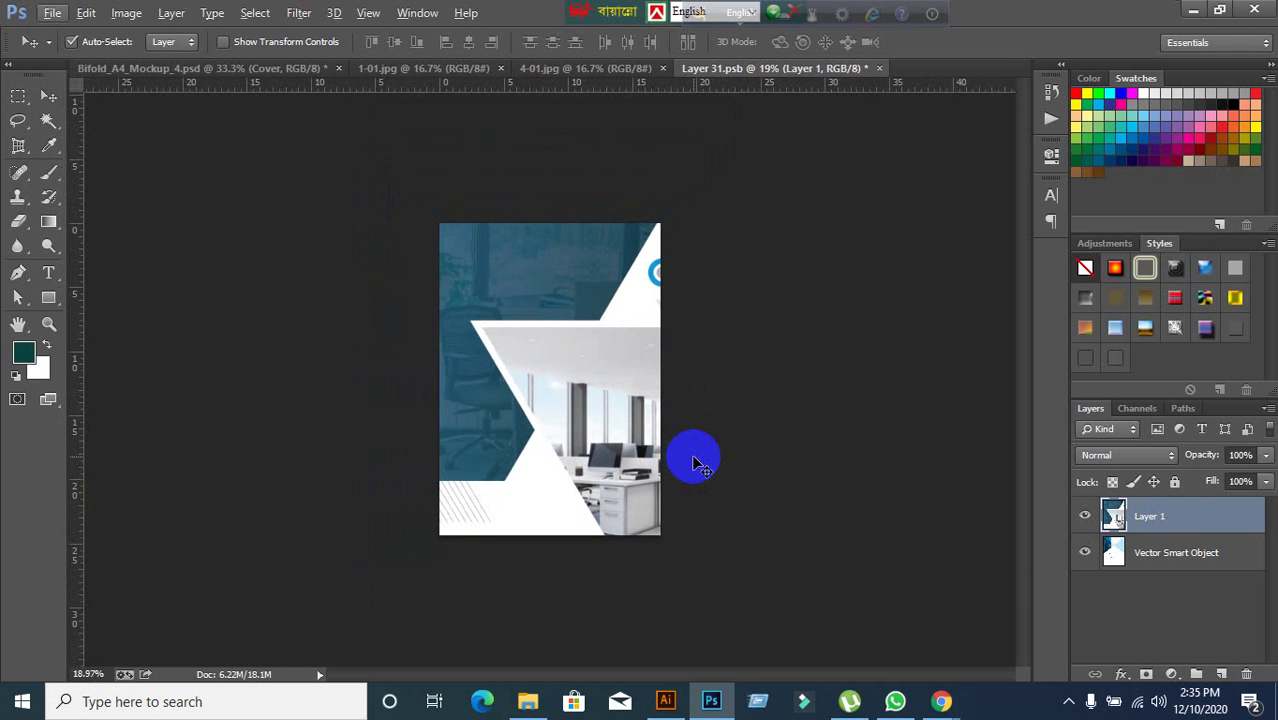
{"action": "key", "text": "ctrl+t"}
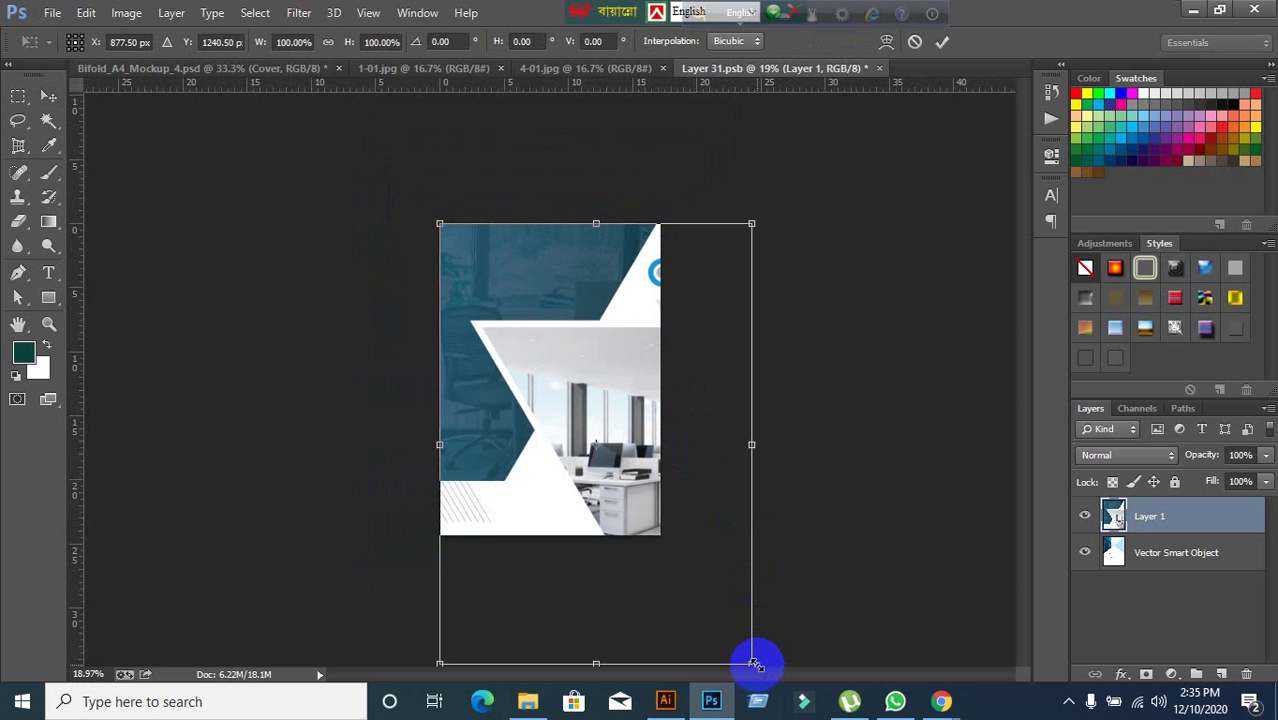
{"action": "left_click_drag", "start_coordinate": [756, 664], "coordinate": [657, 541]}
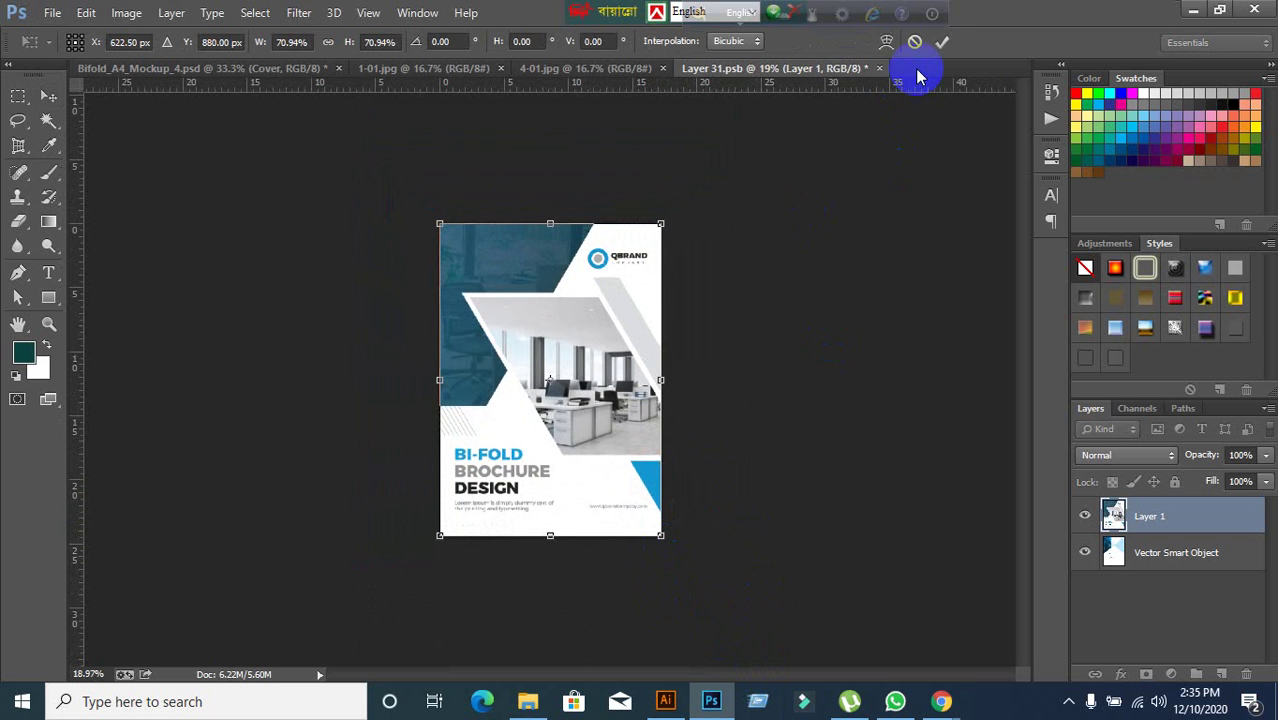
{"action": "left_click", "coordinate": [942, 44]}
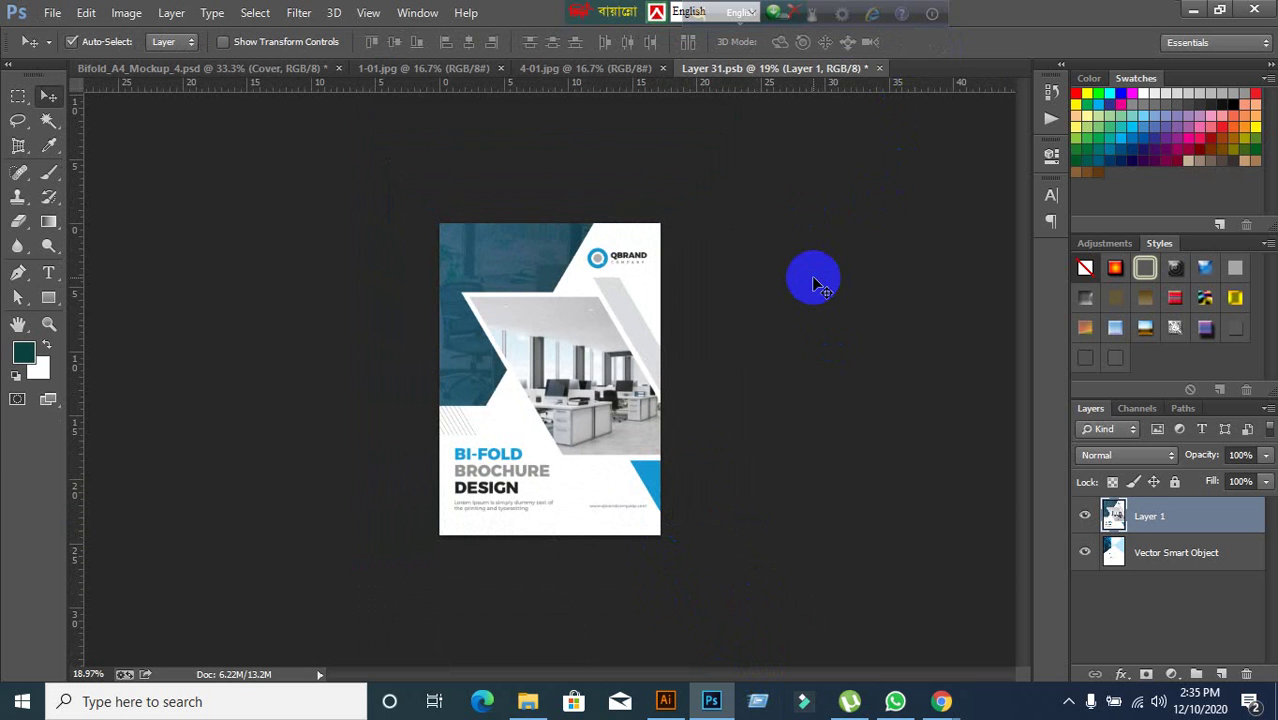
- Save and close the Cover smart object and return to the Bifold_A4_Mockup_4 mockup
{"action": "key", "text": "ctrl+s"}
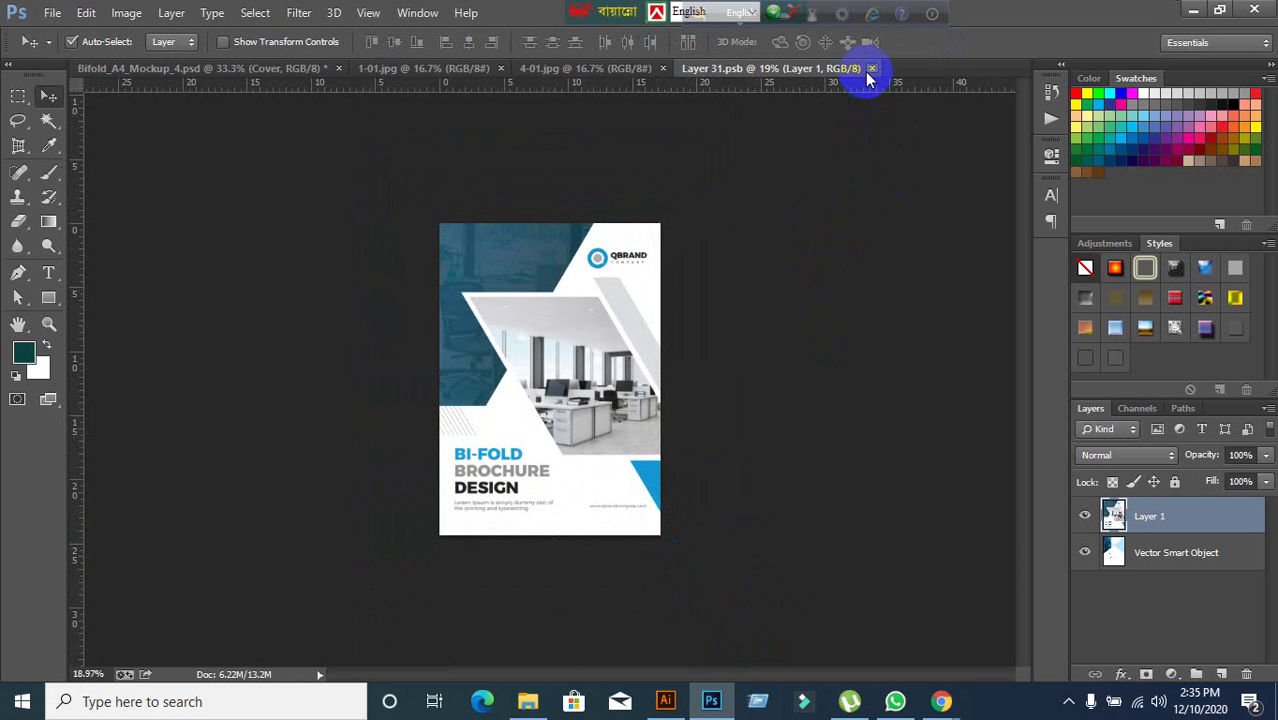
{"action": "left_click", "coordinate": [874, 68]}
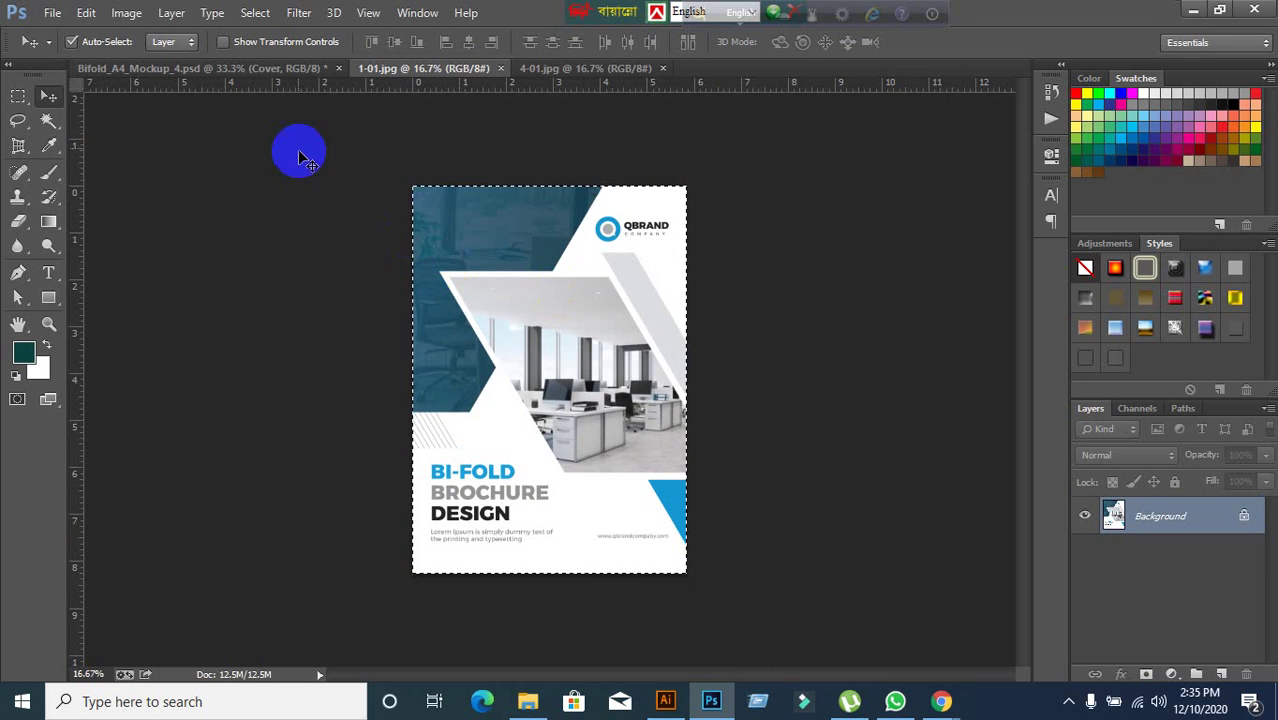
{"action": "left_click", "coordinate": [260, 68]}
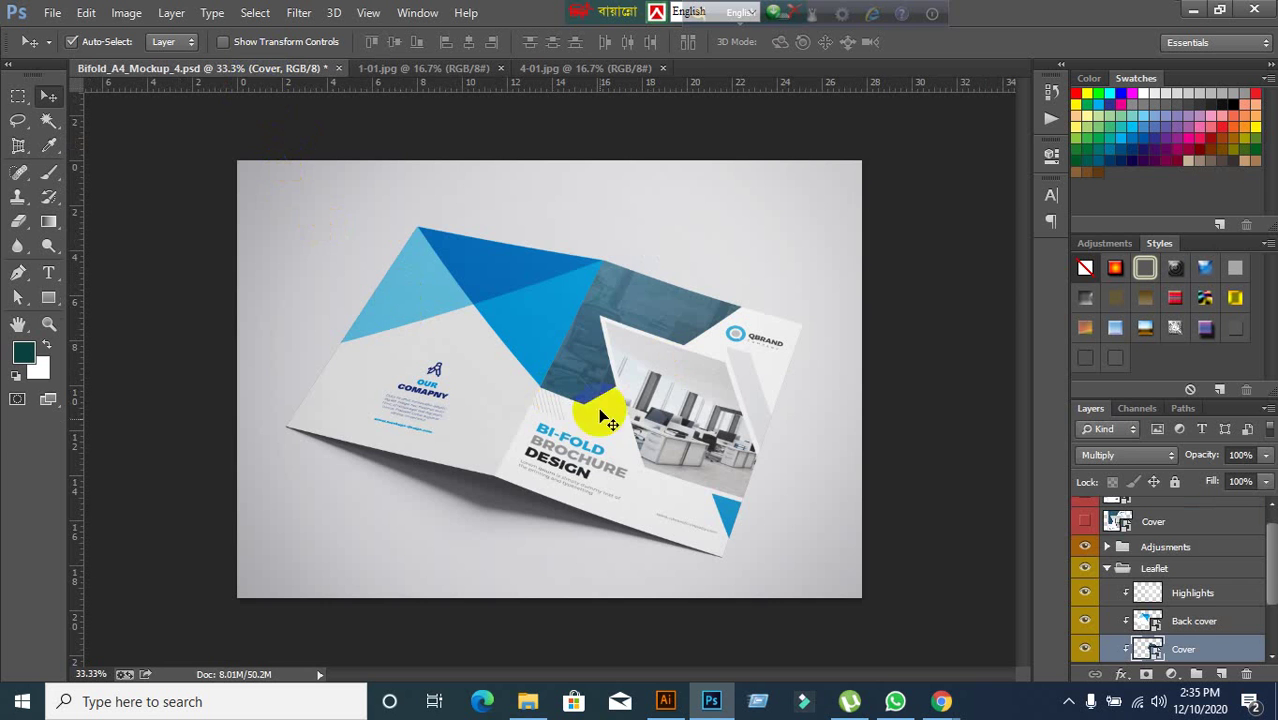
- Close the 1-01.jpg document, keeping 4-01.jpg open, and go back to the mockup
{"action": "left_click", "coordinate": [422, 70]}
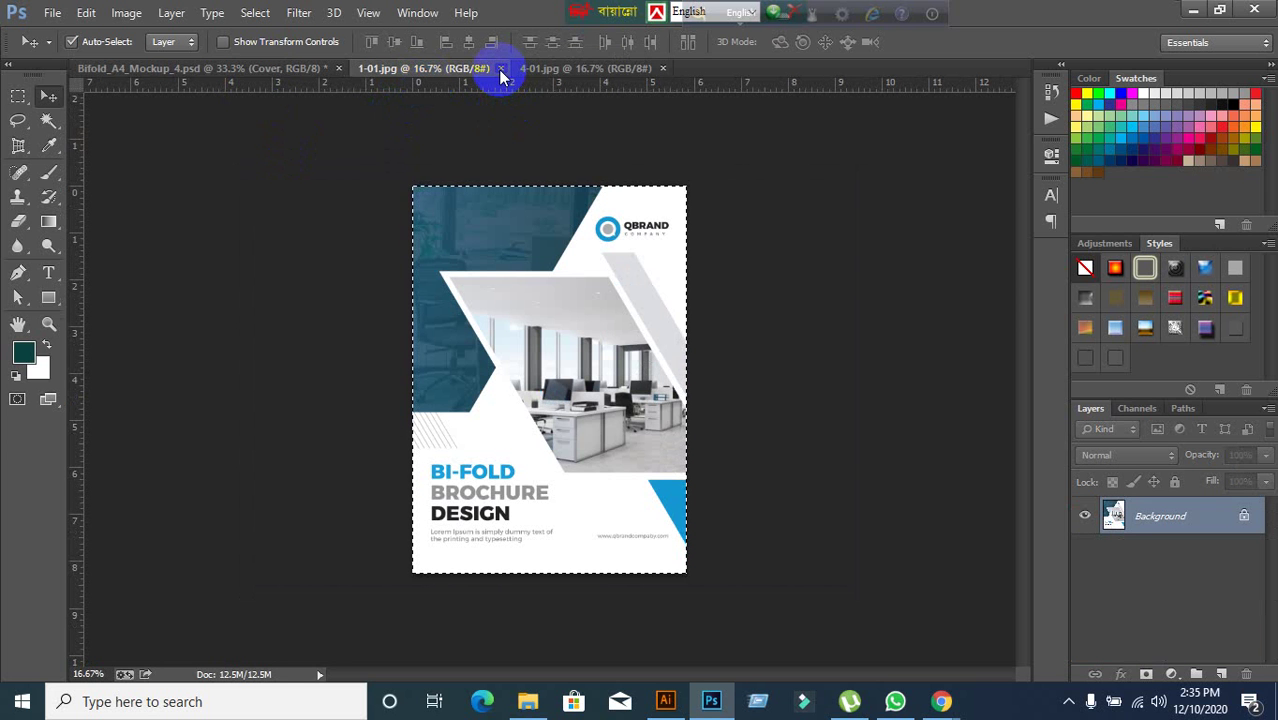
{"action": "left_click", "coordinate": [501, 69]}
{"action": "left_click", "coordinate": [415, 70]}
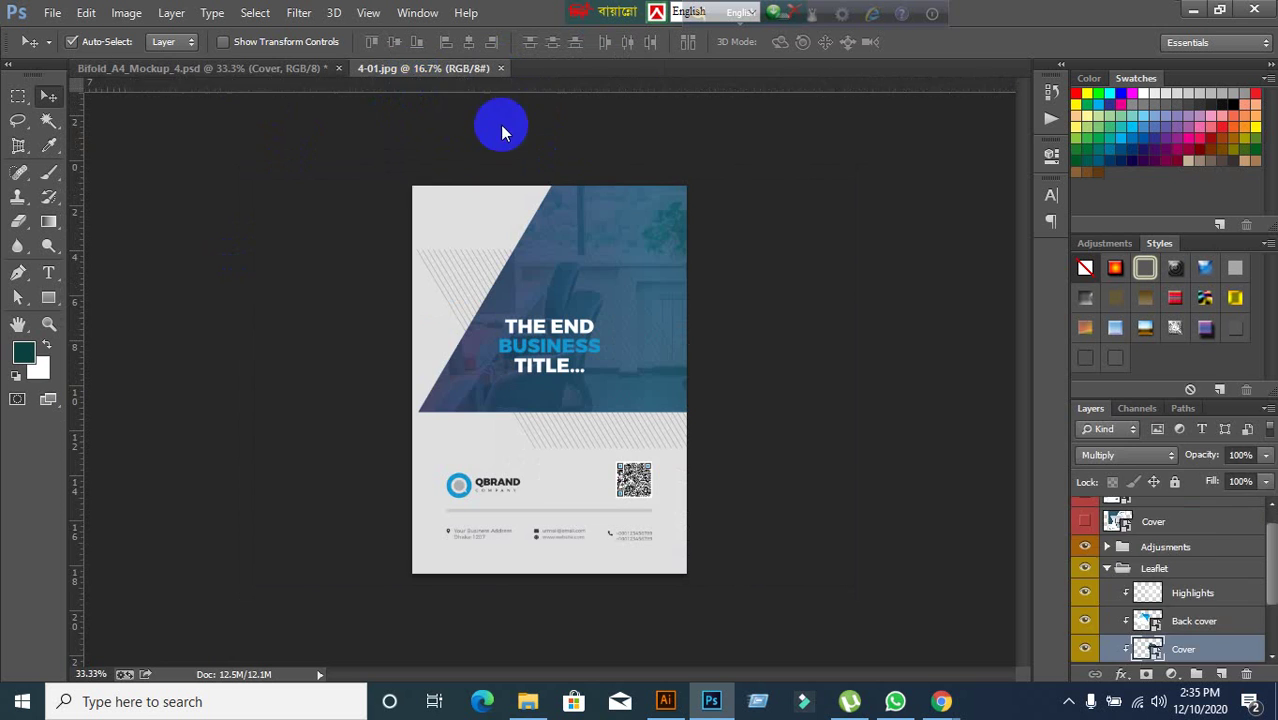
{"action": "left_click_drag", "start_coordinate": [440, 165], "coordinate": [369, 277]}
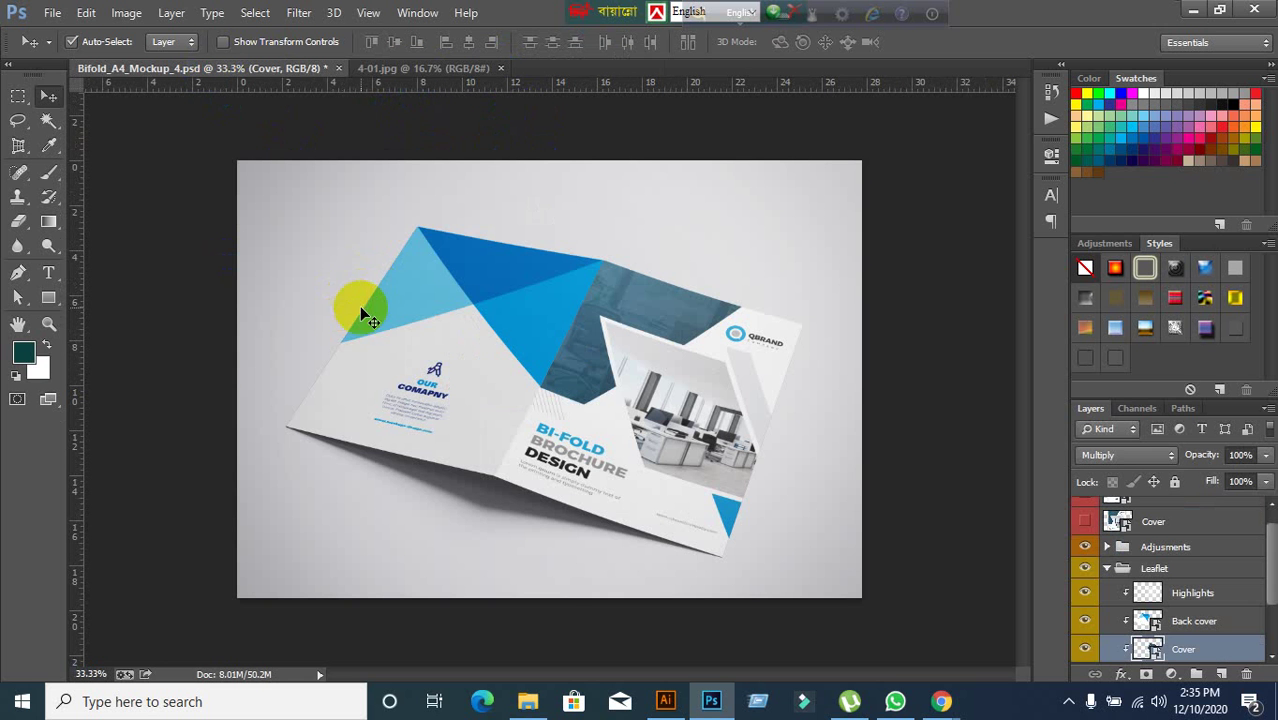
- Open the contents of the Back cover layer's smart object in the Leaflet group for editing
{"action": "left_click", "coordinate": [434, 303]}
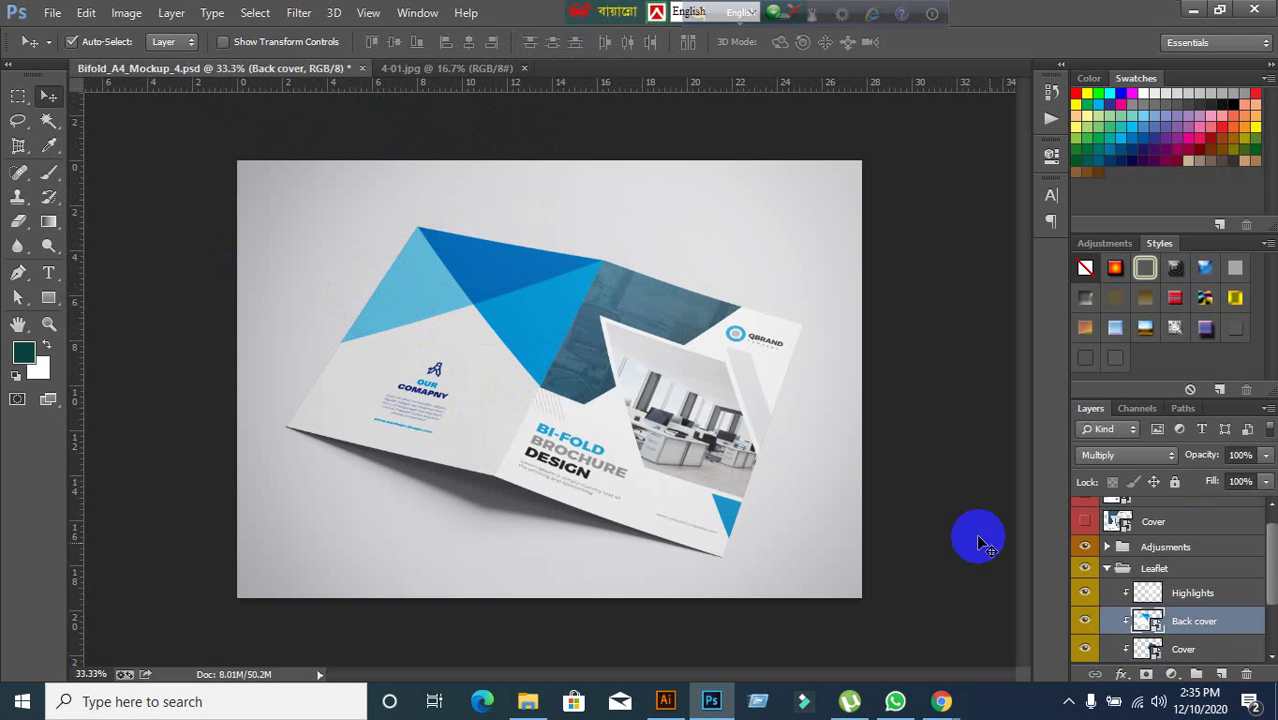
{"action": "left_click", "coordinate": [1081, 621]}
{"action": "left_click", "coordinate": [1083, 622]}
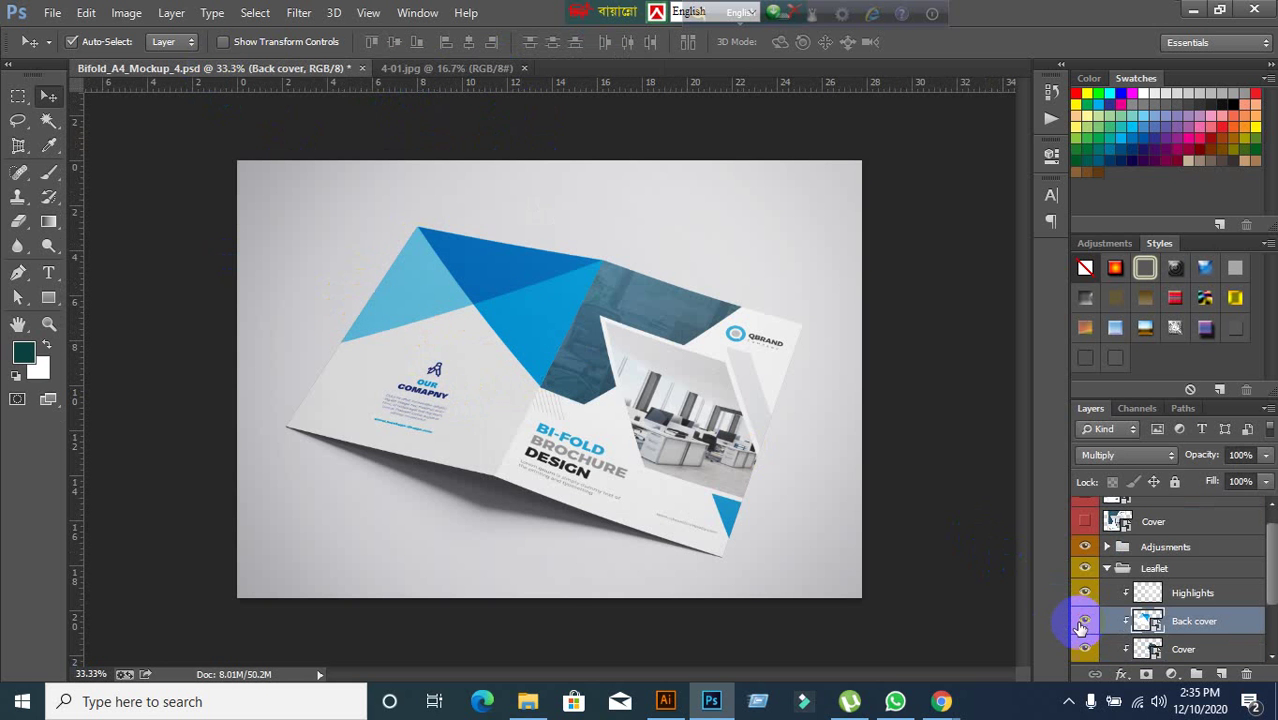
{"action": "left_click", "coordinate": [1158, 638]}
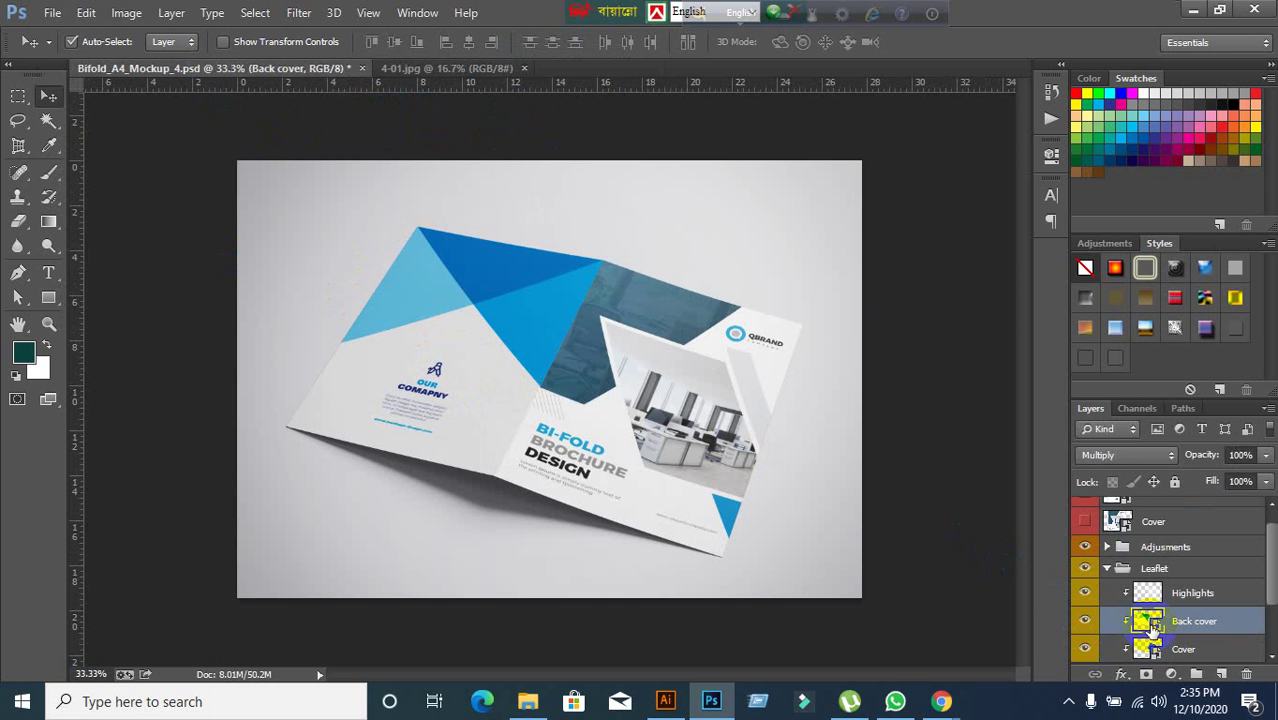
{"action": "double_click", "coordinate": [1150, 624]}
{"action": "left_click", "coordinate": [642, 293]}
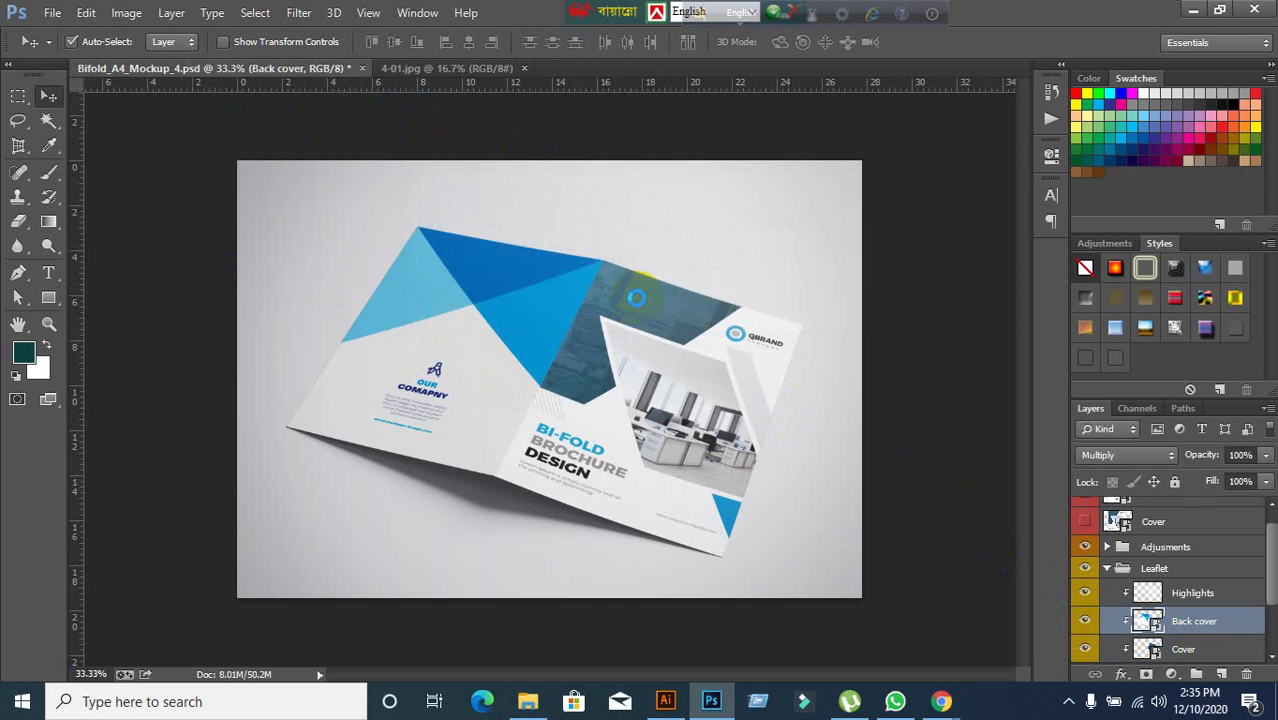
- Copy the entire 4-01.jpg image into the Layer 3.psb smart object document
{"action": "left_click", "coordinate": [447, 68]}
{"action": "key", "text": "ctrl+a"}
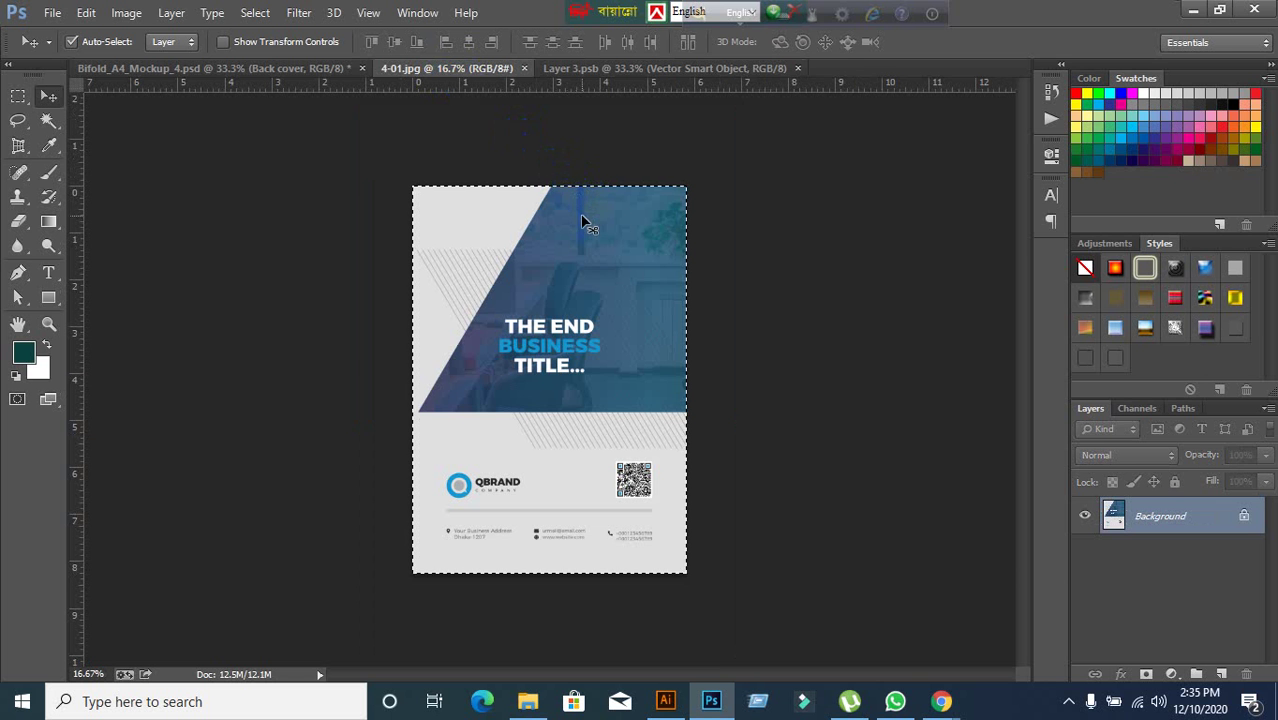
{"action": "left_click_drag", "start_coordinate": [583, 234], "coordinate": [698, 122]}
{"action": "scroll", "coordinate": [672, 266], "scroll_direction": "down", "scroll_amount": 2}
{"action": "scroll", "coordinate": [672, 266], "scroll_direction": "down", "scroll_amount": 1}
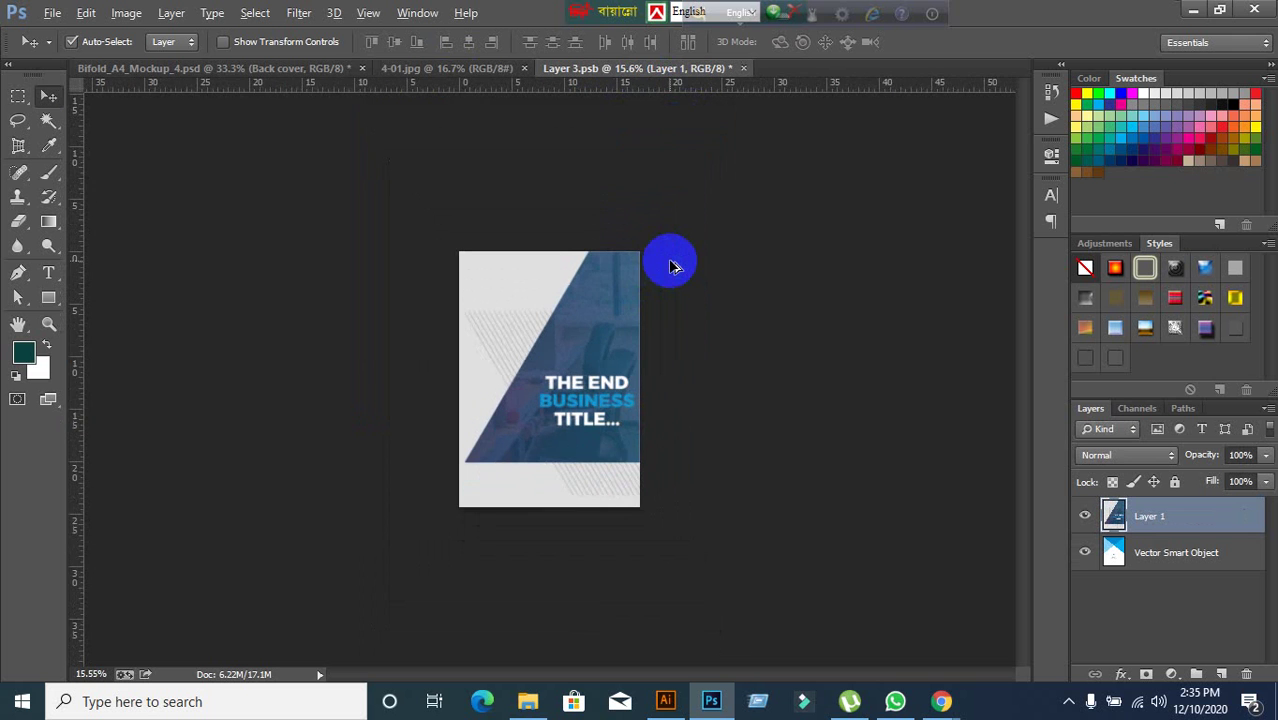
- Scale the placed back cover image proportionally to about 70.64% so that it fits the smart object's canvas
{"action": "key", "text": "ctrl+t"}
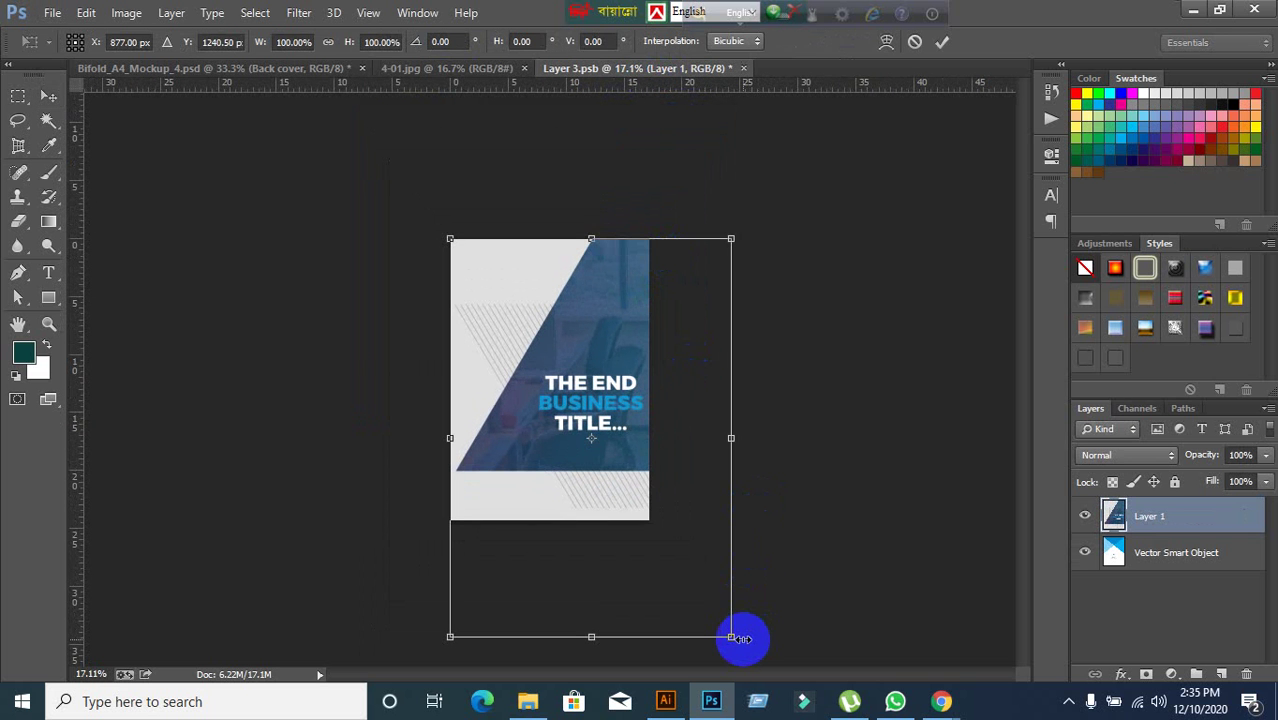
{"action": "left_click_drag", "start_coordinate": [733, 637], "coordinate": [639, 531]}
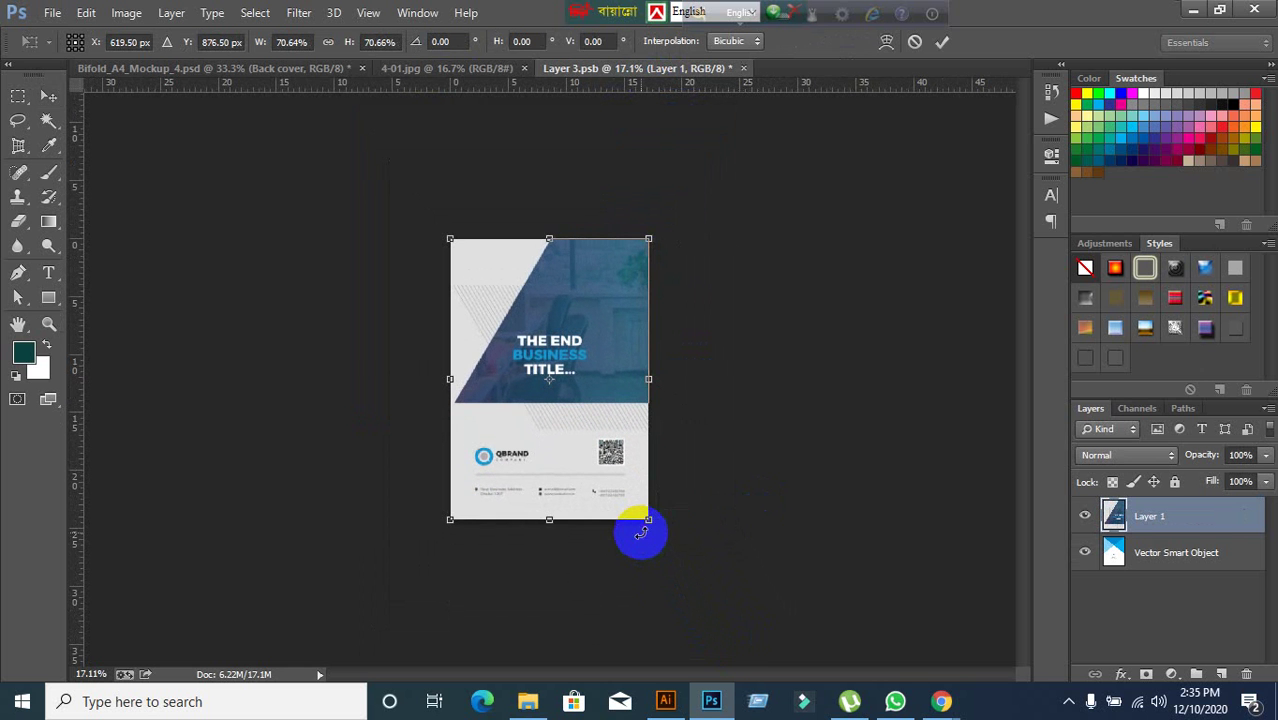
{"action": "left_click", "coordinate": [941, 42]}
{"action": "scroll", "coordinate": [543, 448], "scroll_direction": "up", "scroll_amount": 3}
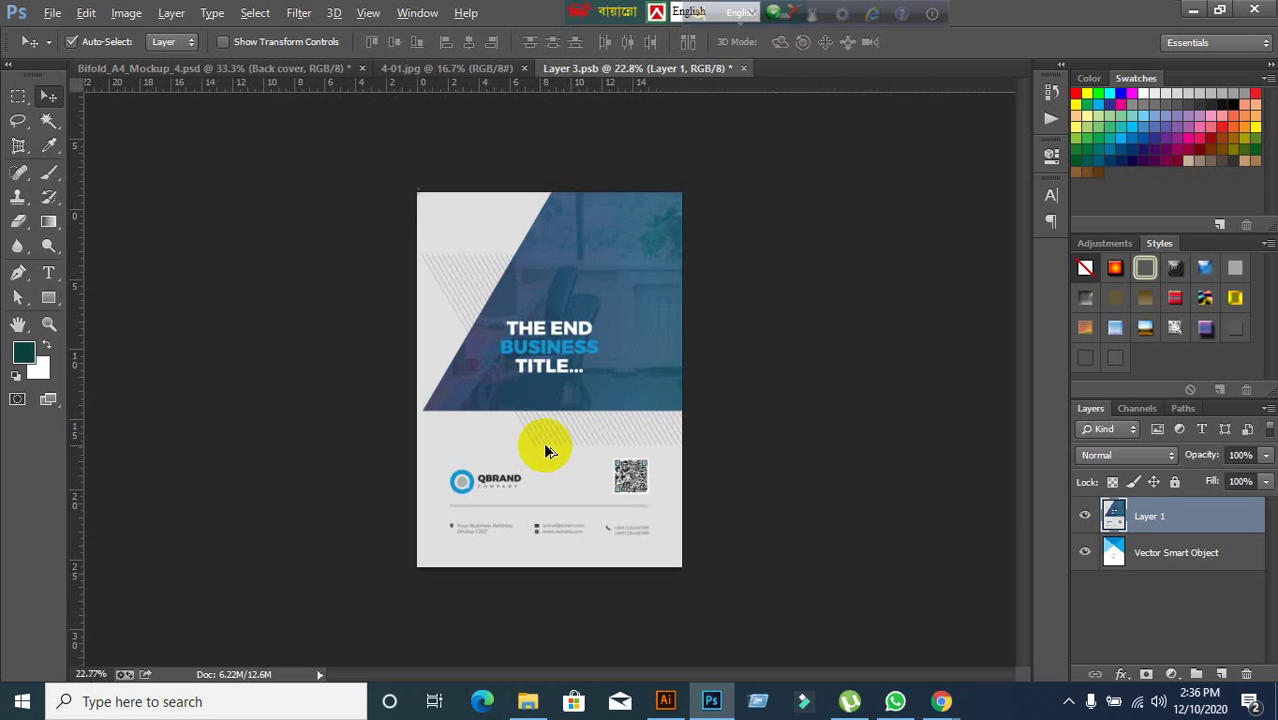
{"action": "scroll", "coordinate": [545, 451], "scroll_direction": "up", "scroll_amount": 1}
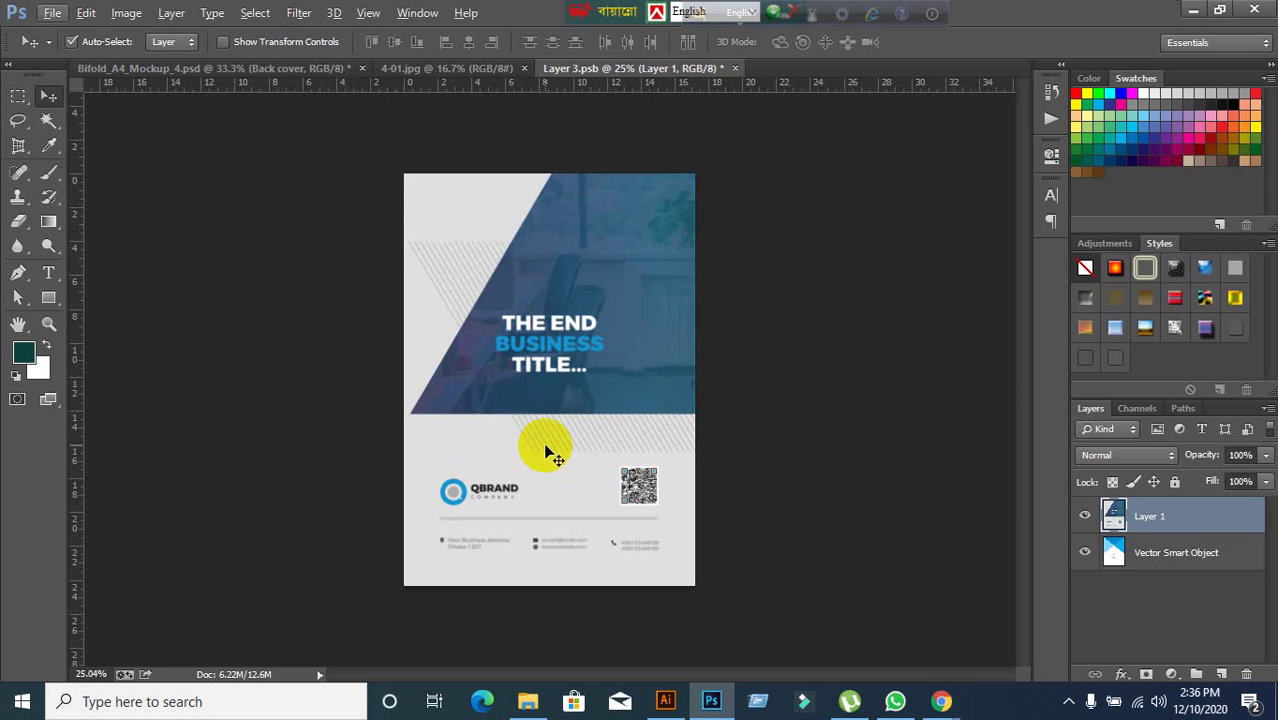
- Save the Back cover smart object, return to the mockup and close the Layer 3.psb and 4-01.jpg documents
{"action": "key", "text": "ctrl+s"}
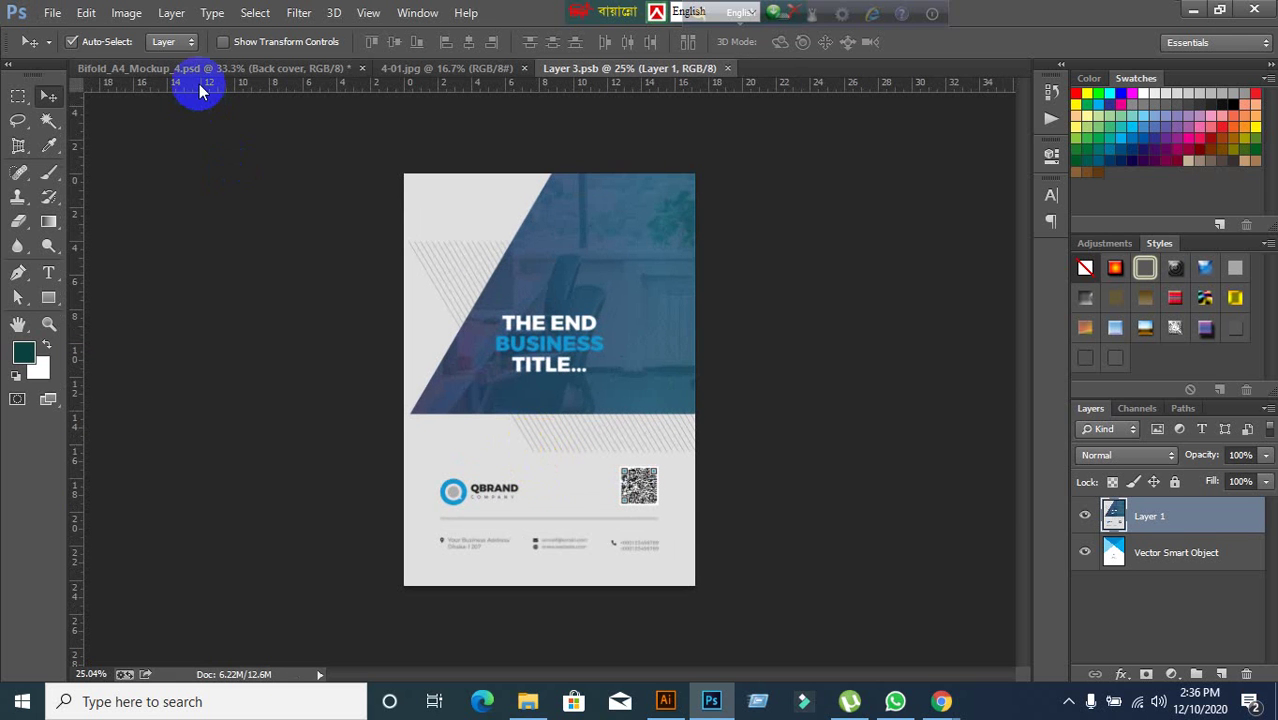
{"action": "left_click", "coordinate": [202, 70]}
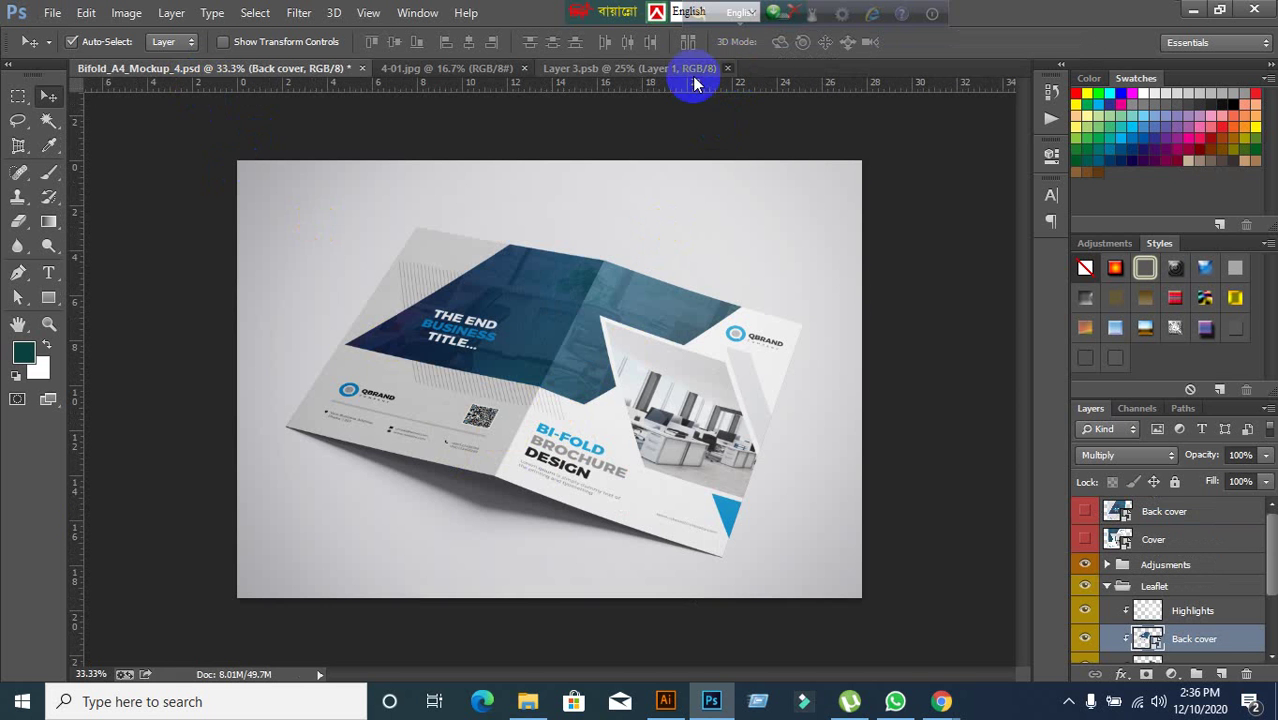
{"action": "left_click", "coordinate": [727, 68]}
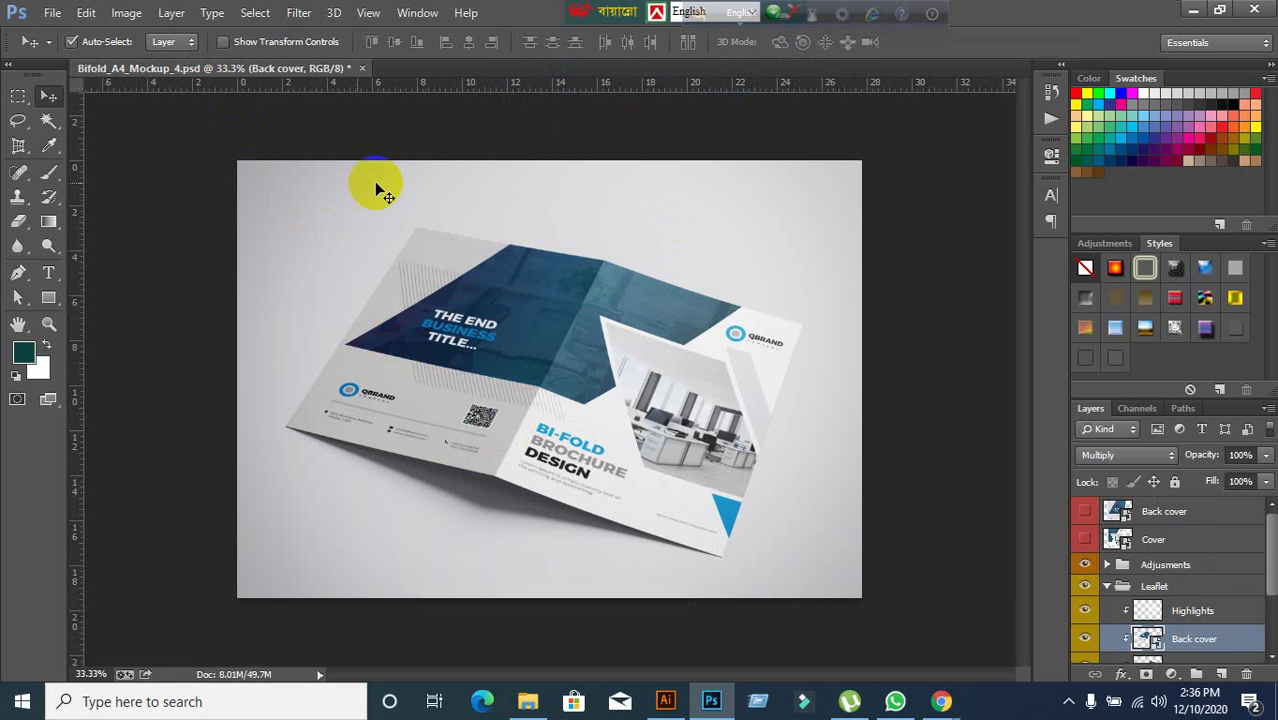
- Start a Save for Web export of the finished mockup with JPEG as the format
{"action": "left_click", "coordinate": [51, 12]}
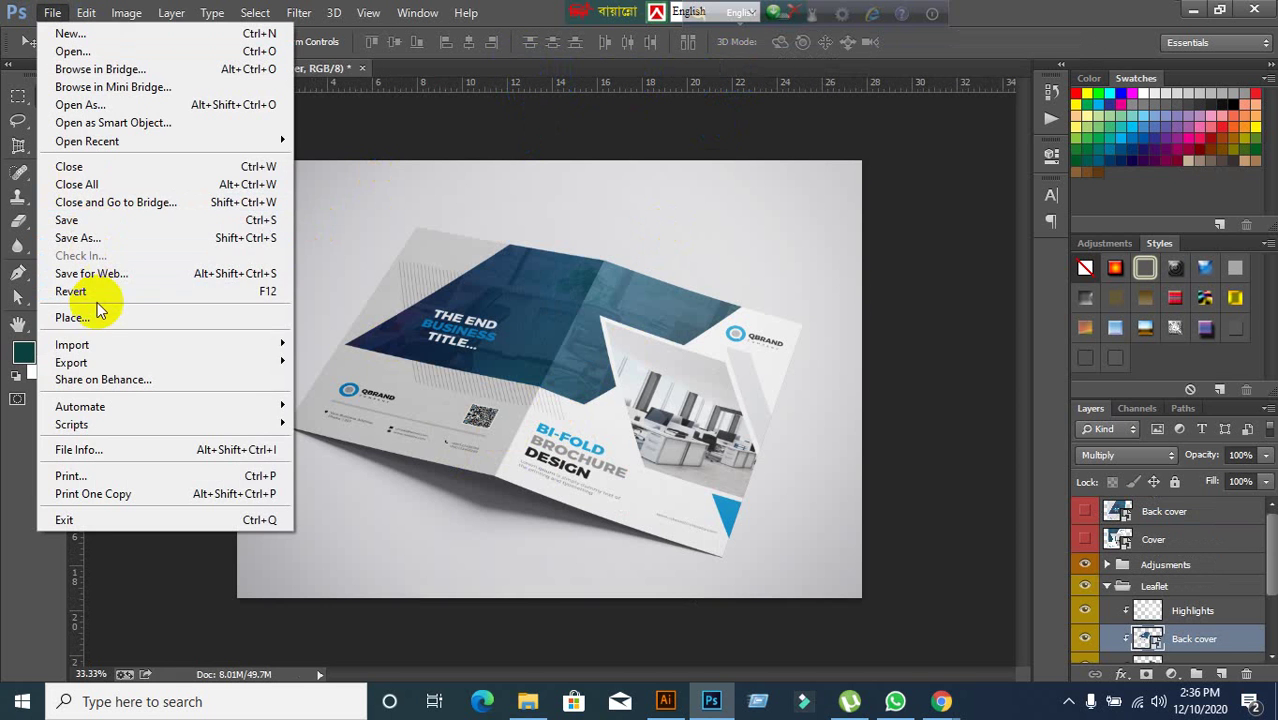
{"action": "mouse_move", "coordinate": [93, 365]}
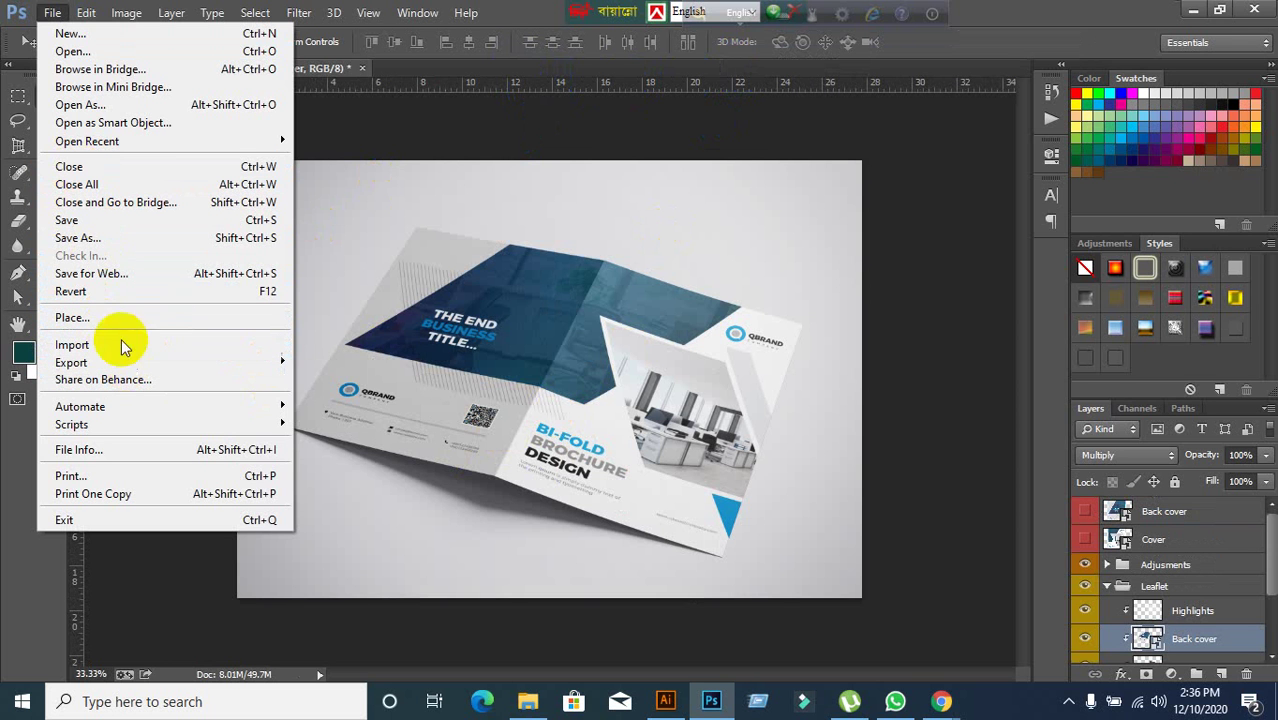
{"action": "left_click", "coordinate": [113, 283]}
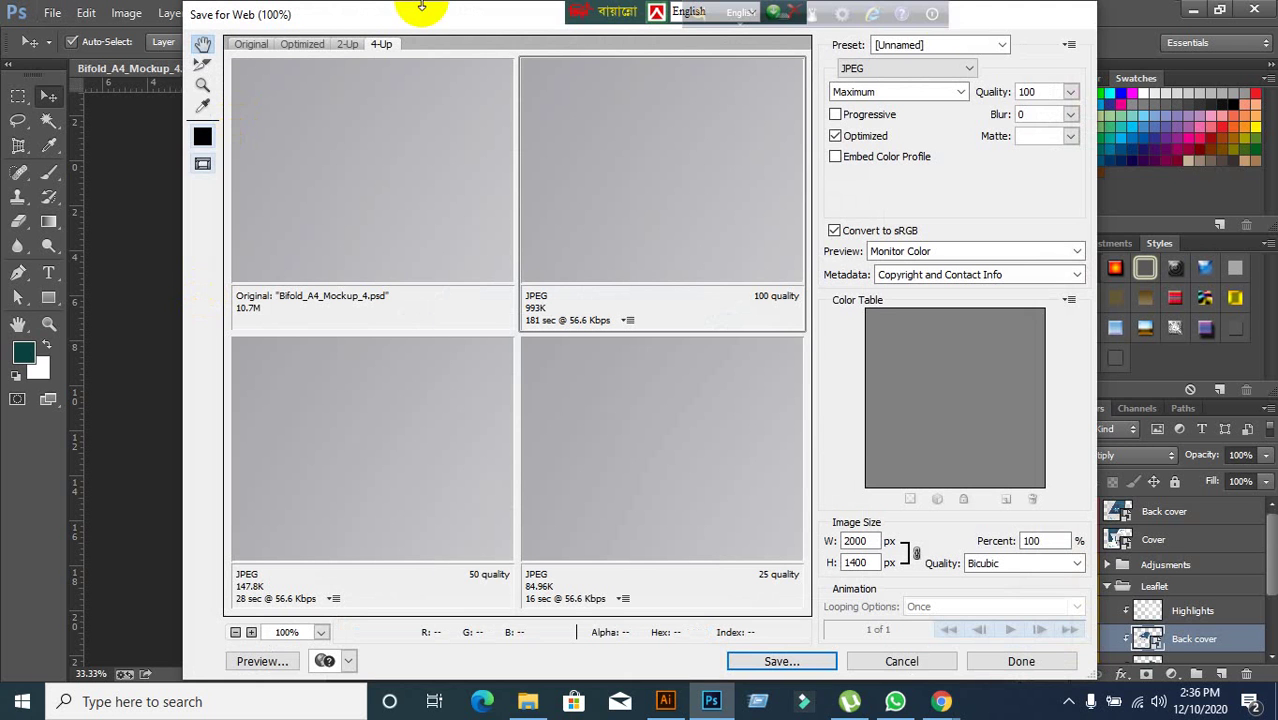
{"action": "left_click", "coordinate": [953, 68]}
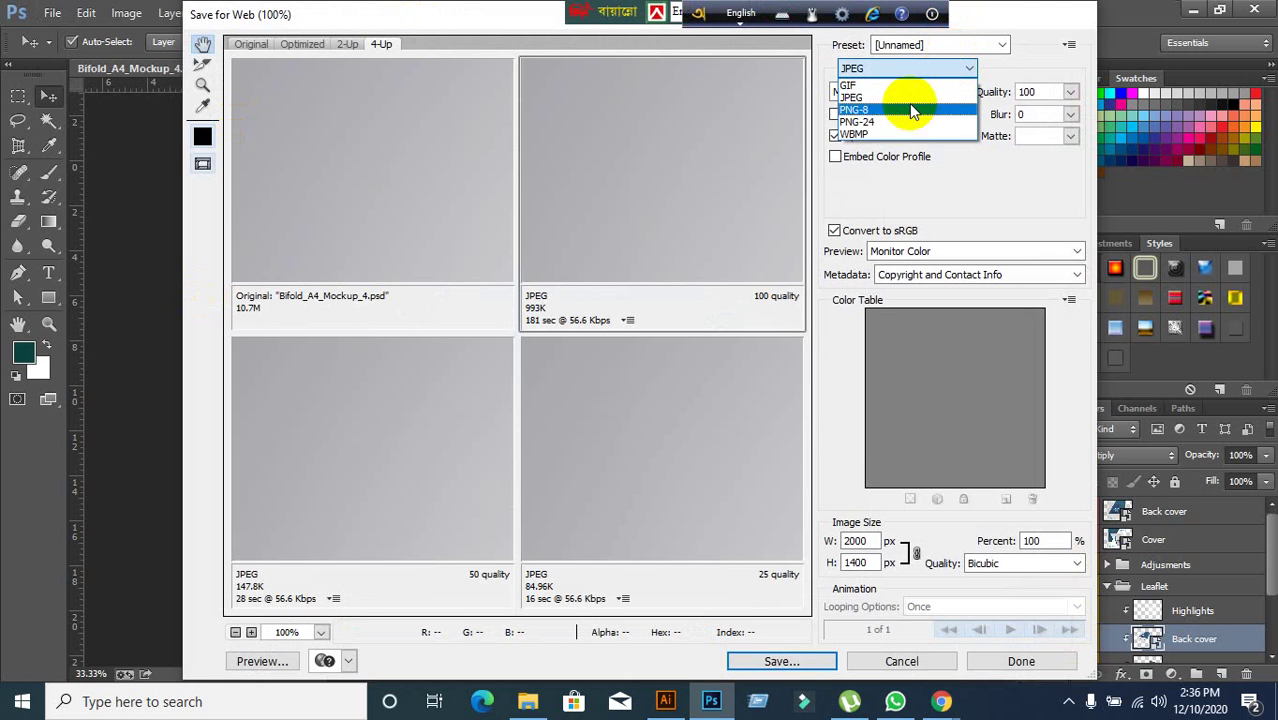
{"action": "left_click", "coordinate": [855, 98]}
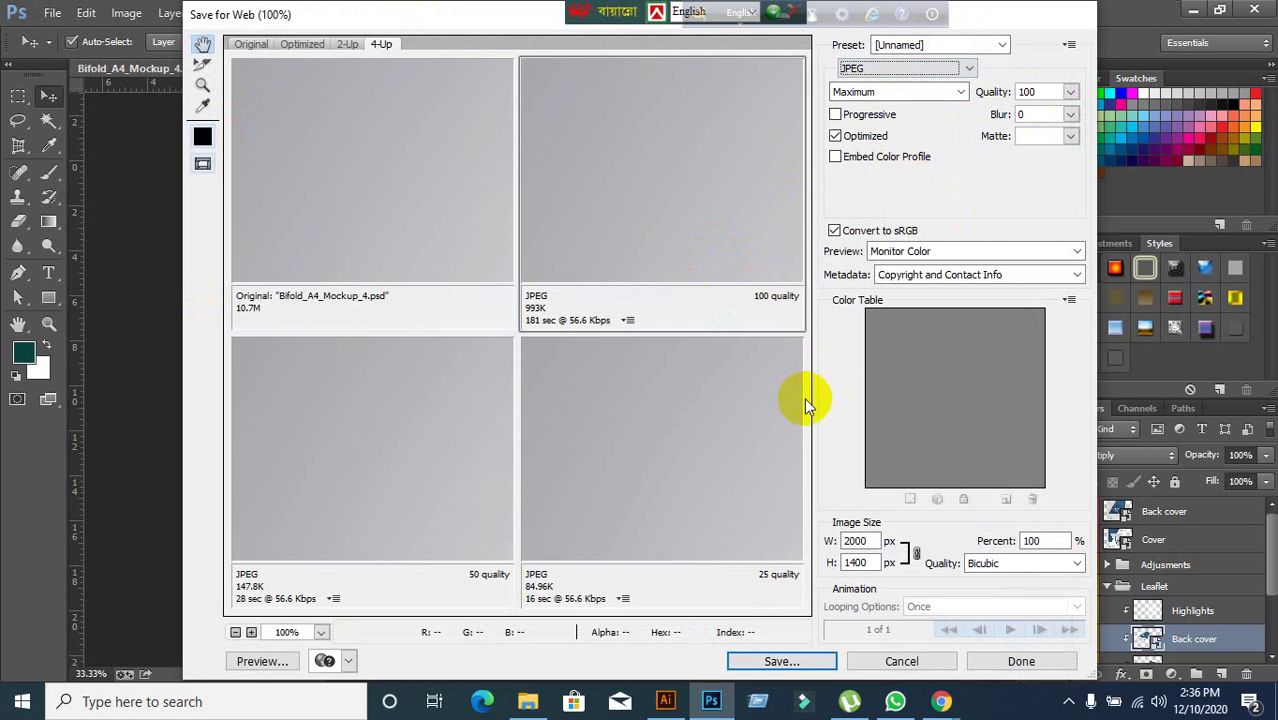
- Save the exported image to the Desktop under the file name present
{"action": "left_click", "coordinate": [742, 660]}
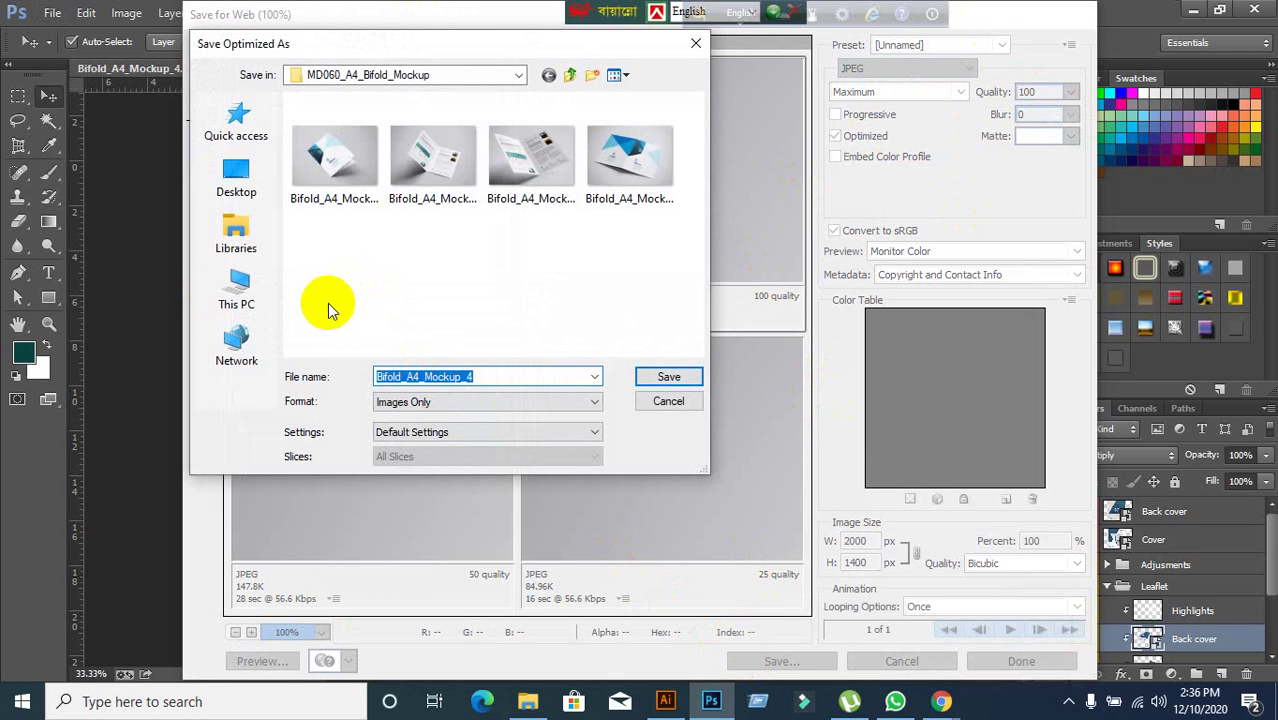
{"action": "type", "text": "pr"}
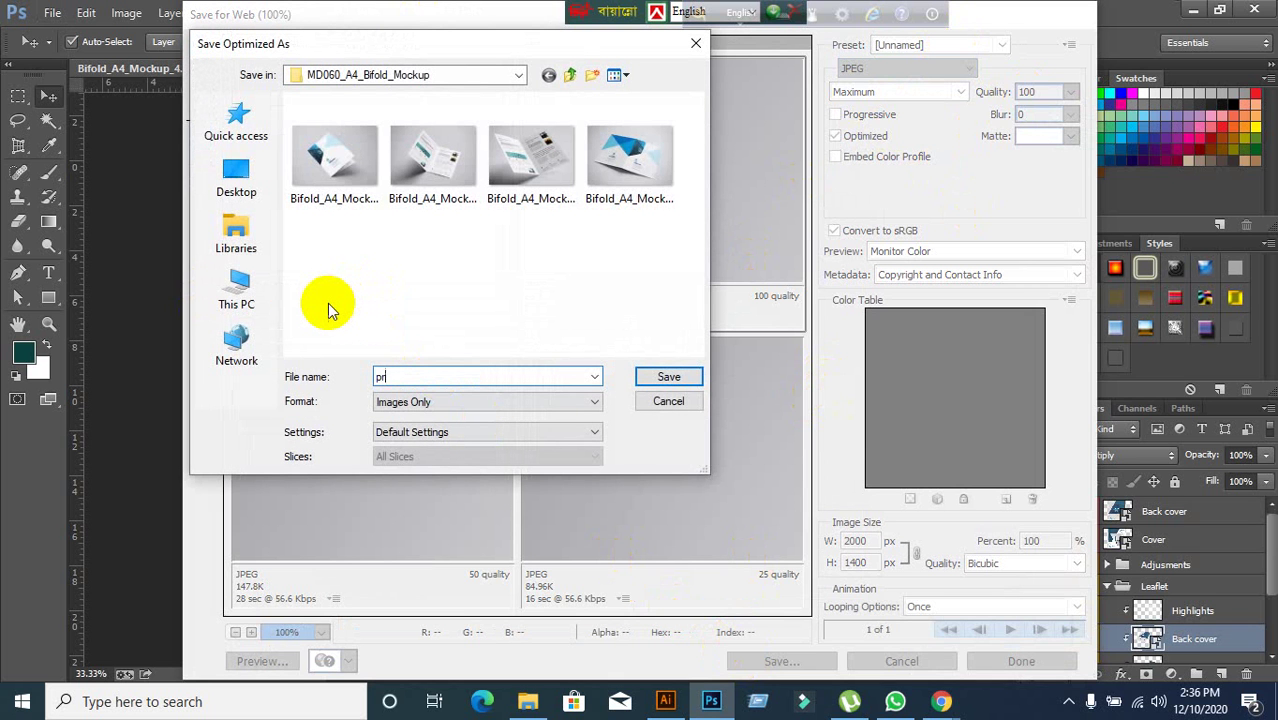
{"action": "type", "text": "esent"}
{"action": "left_click", "coordinate": [236, 178]}
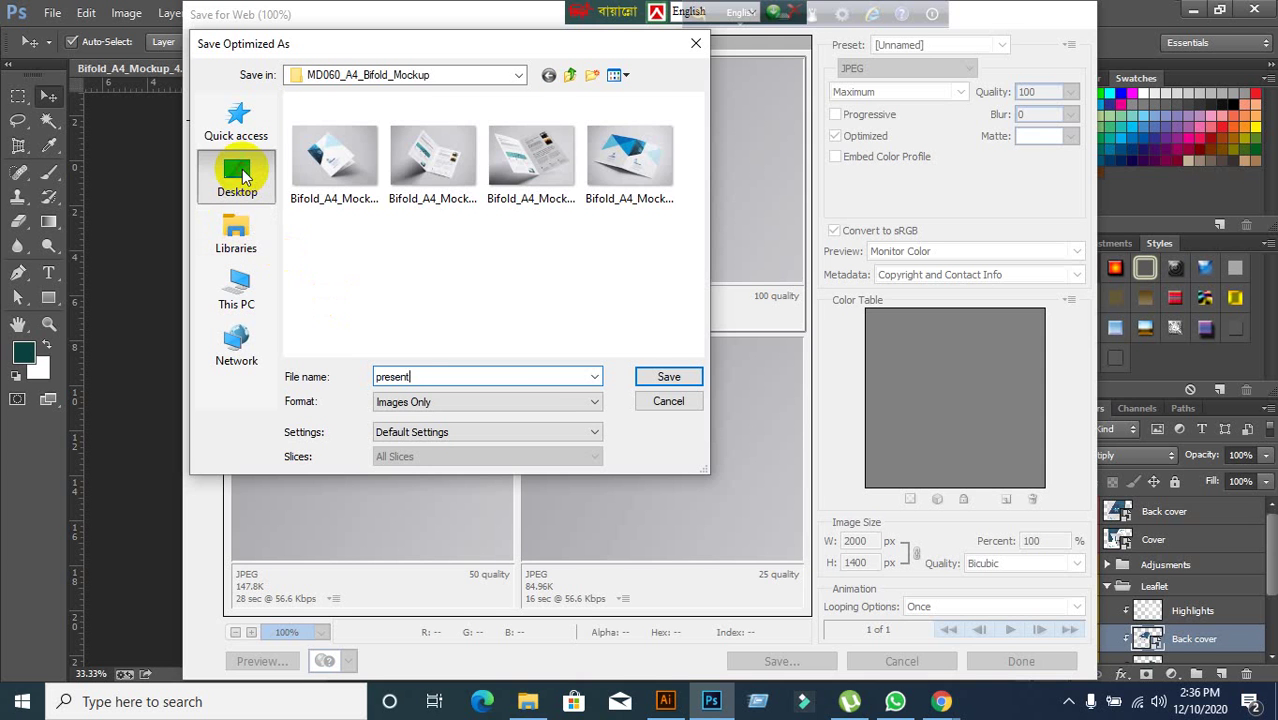
{"action": "left_click", "coordinate": [669, 378]}
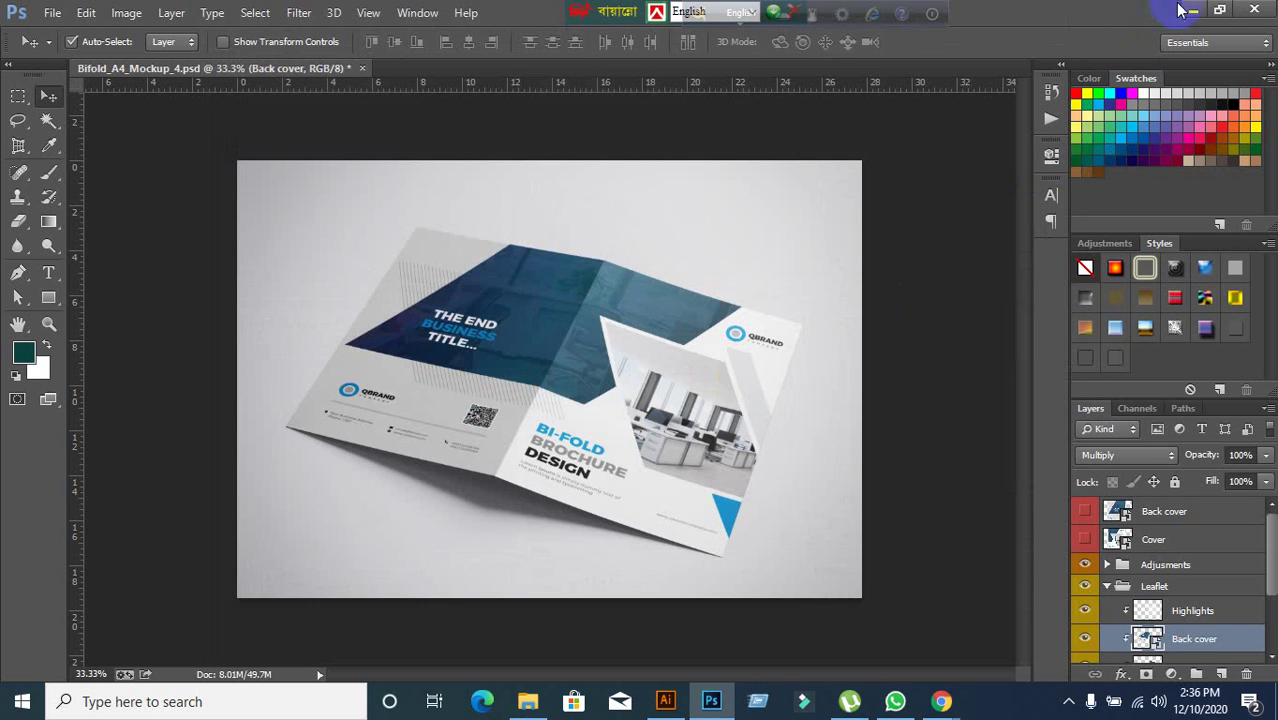
- Move the exported present image to an empty area of the desktop, view it in Photos and close the viewer
{"action": "left_click", "coordinate": [1186, 10]}
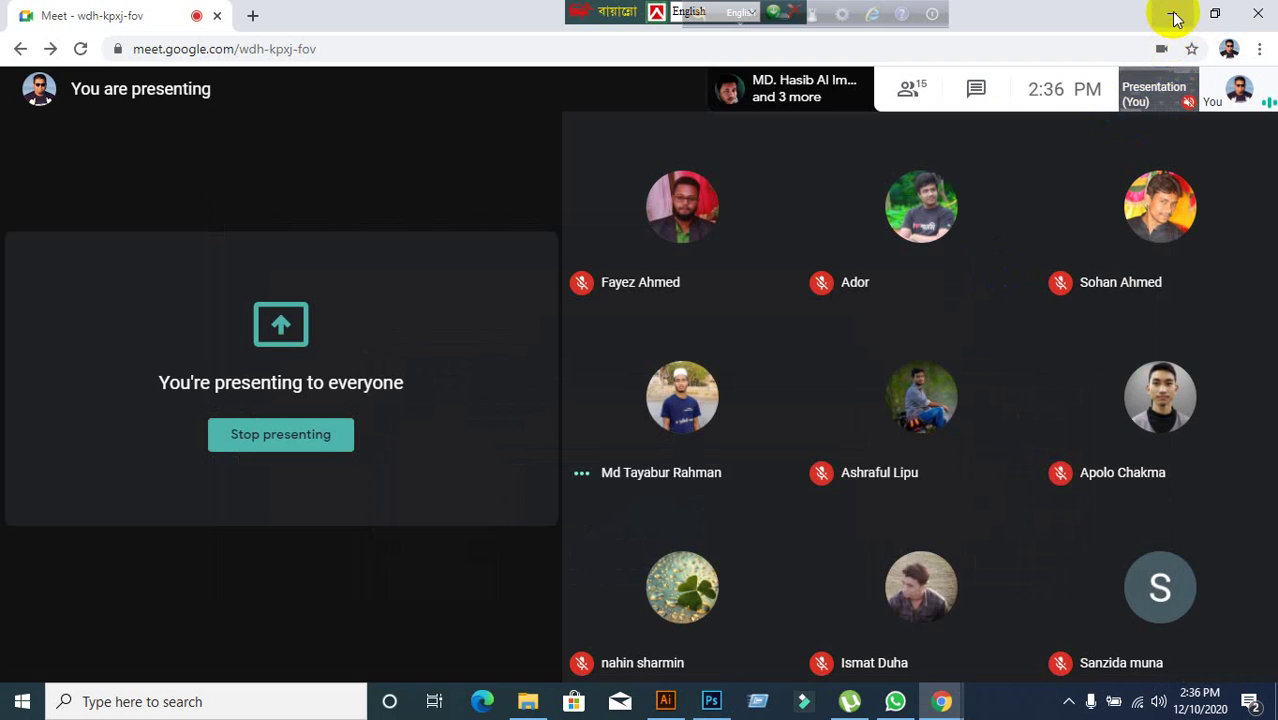
{"action": "left_click", "coordinate": [1172, 14]}
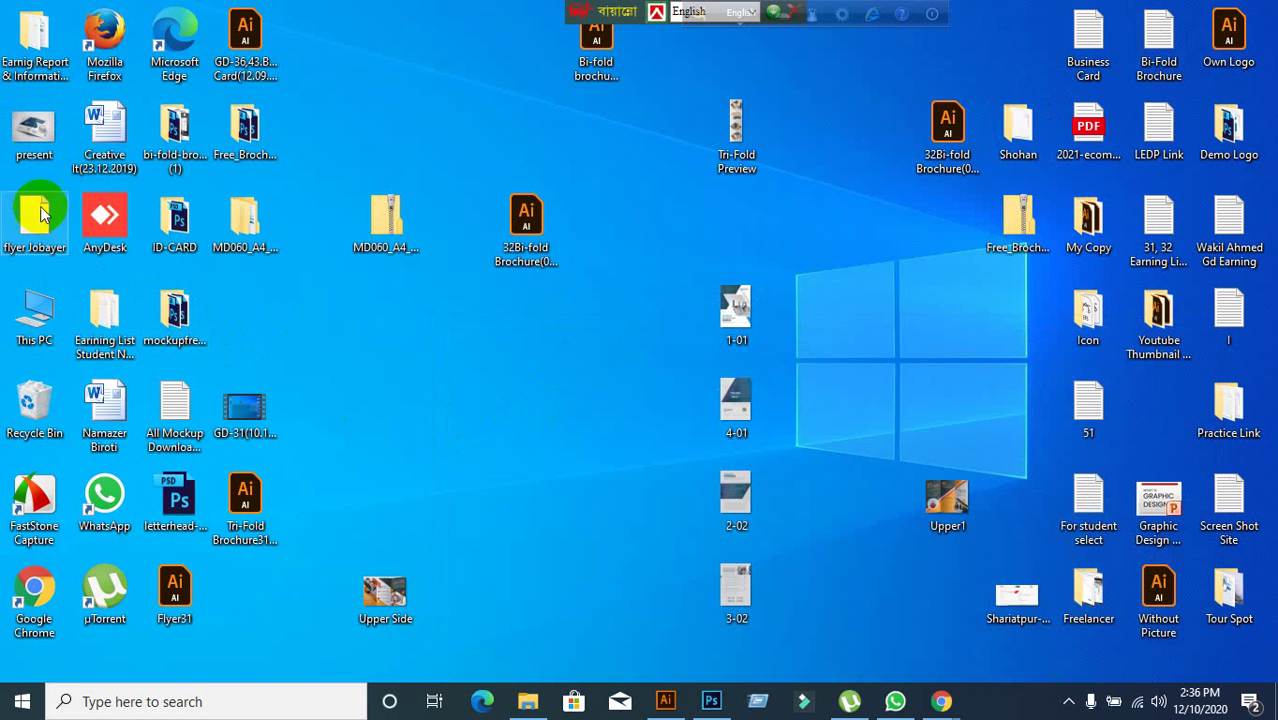
{"action": "left_click_drag", "start_coordinate": [36, 140], "coordinate": [455, 402]}
{"action": "double_click", "coordinate": [455, 402]}
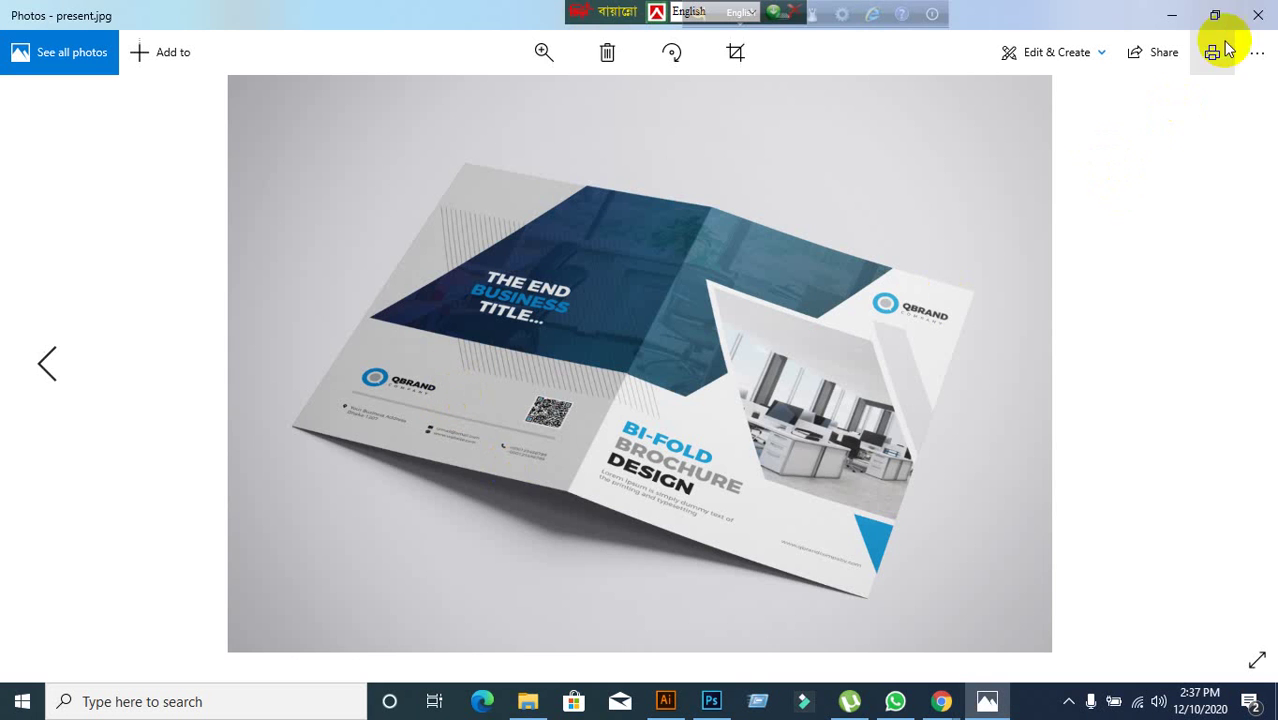
{"action": "left_click", "coordinate": [1265, 22]}
- Switch to Illustrator, close the 32Bi-fold Brochure(07.12.2020) - Copy.ai document and return to the desktop
{"action": "left_click_drag", "start_coordinate": [966, 158], "coordinate": [956, 145]}
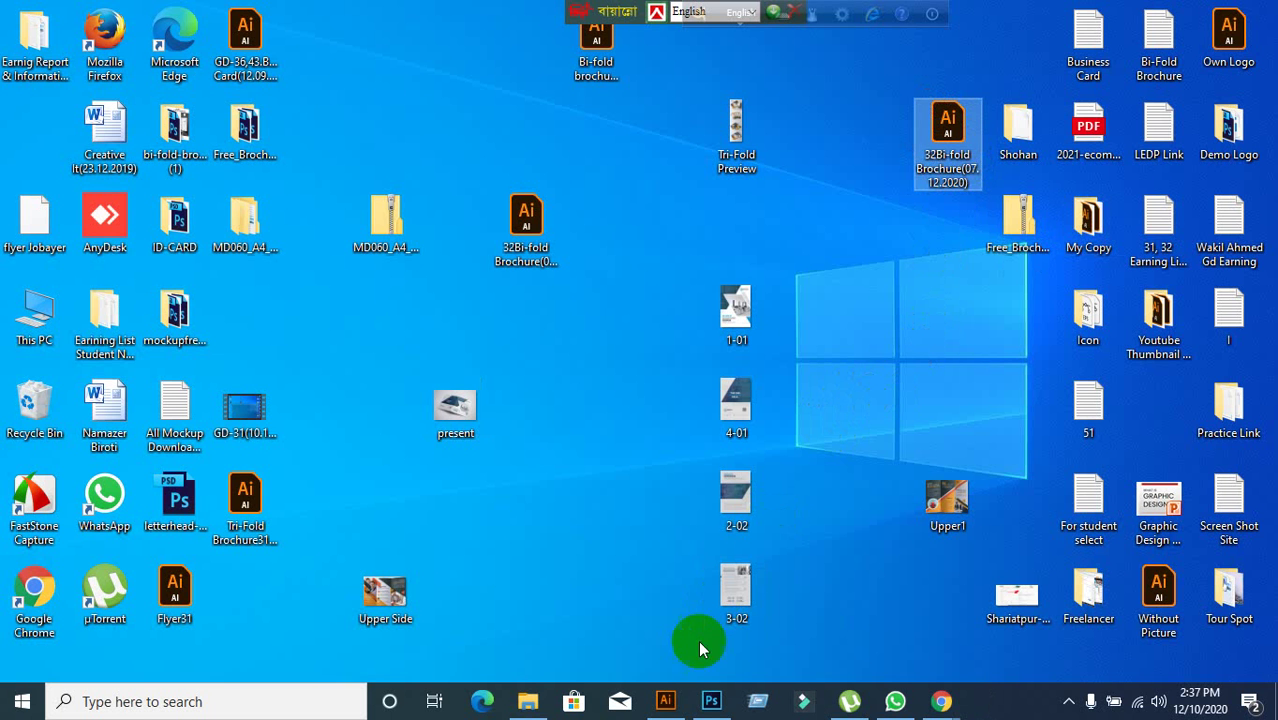
{"action": "left_click", "coordinate": [668, 706]}
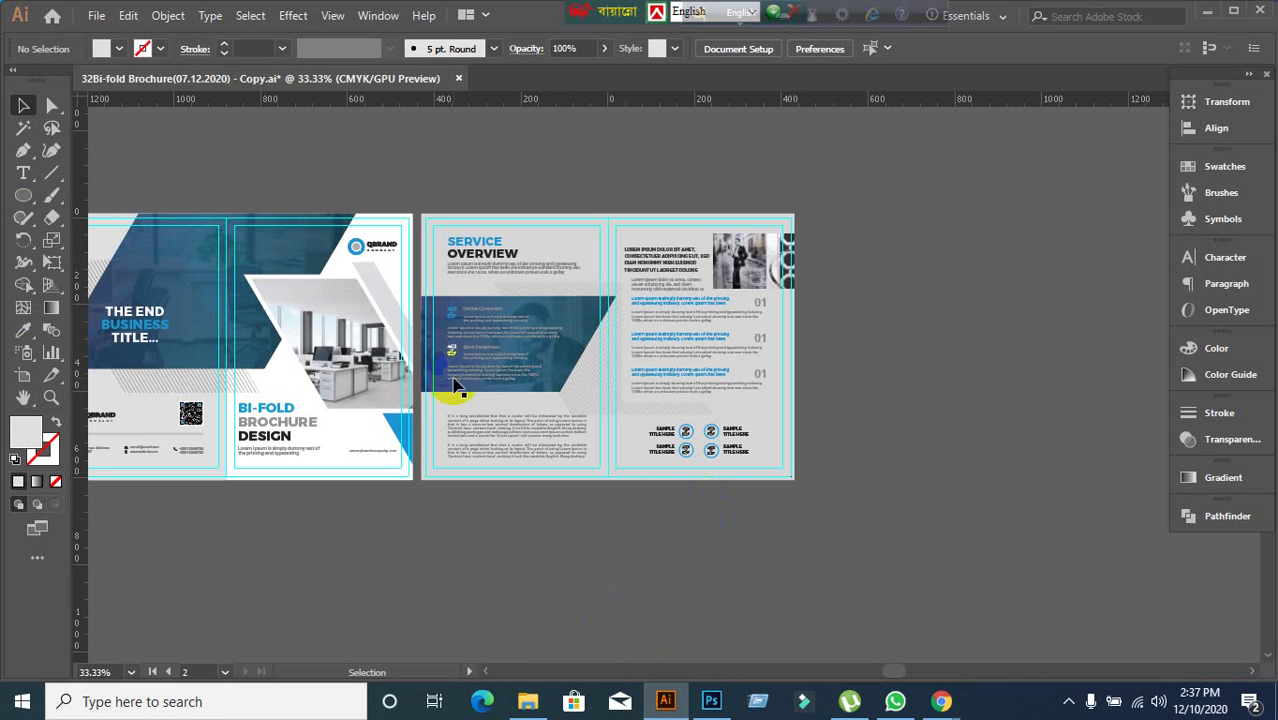
{"action": "left_click_drag", "start_coordinate": [364, 448], "coordinate": [497, 436]}
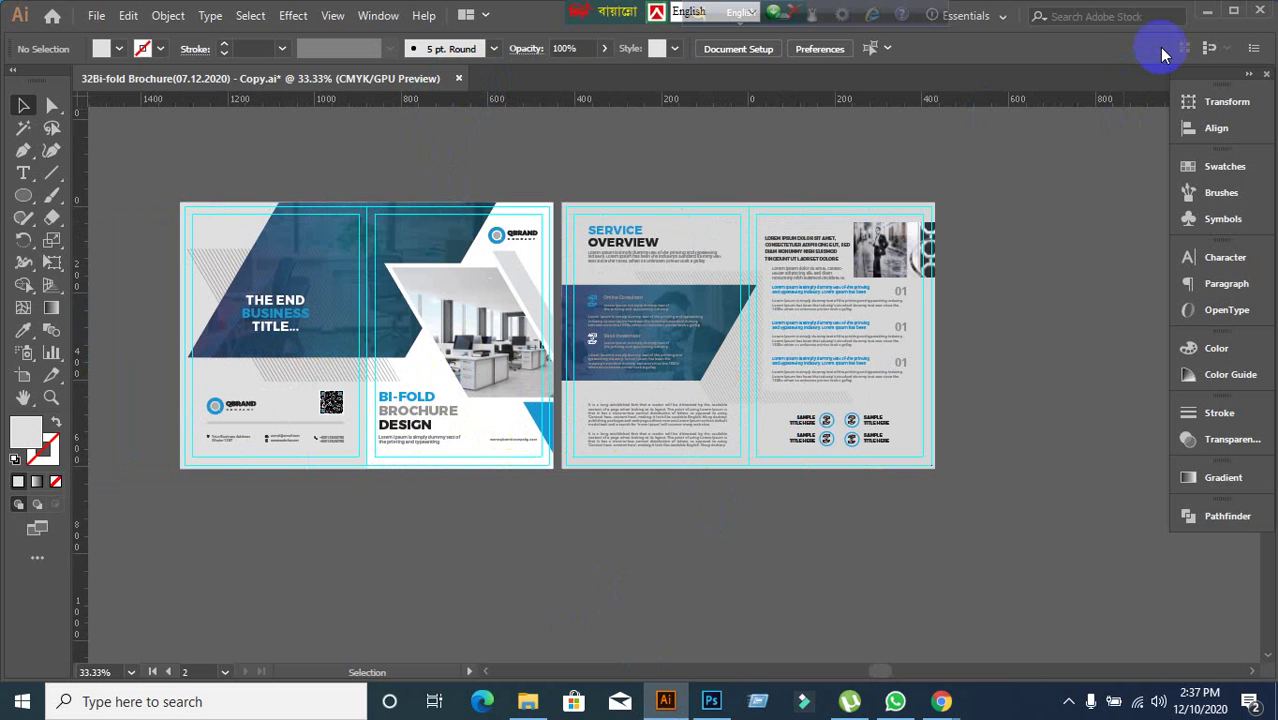
{"action": "left_click", "coordinate": [462, 79]}
{"action": "left_click", "coordinate": [736, 374]}
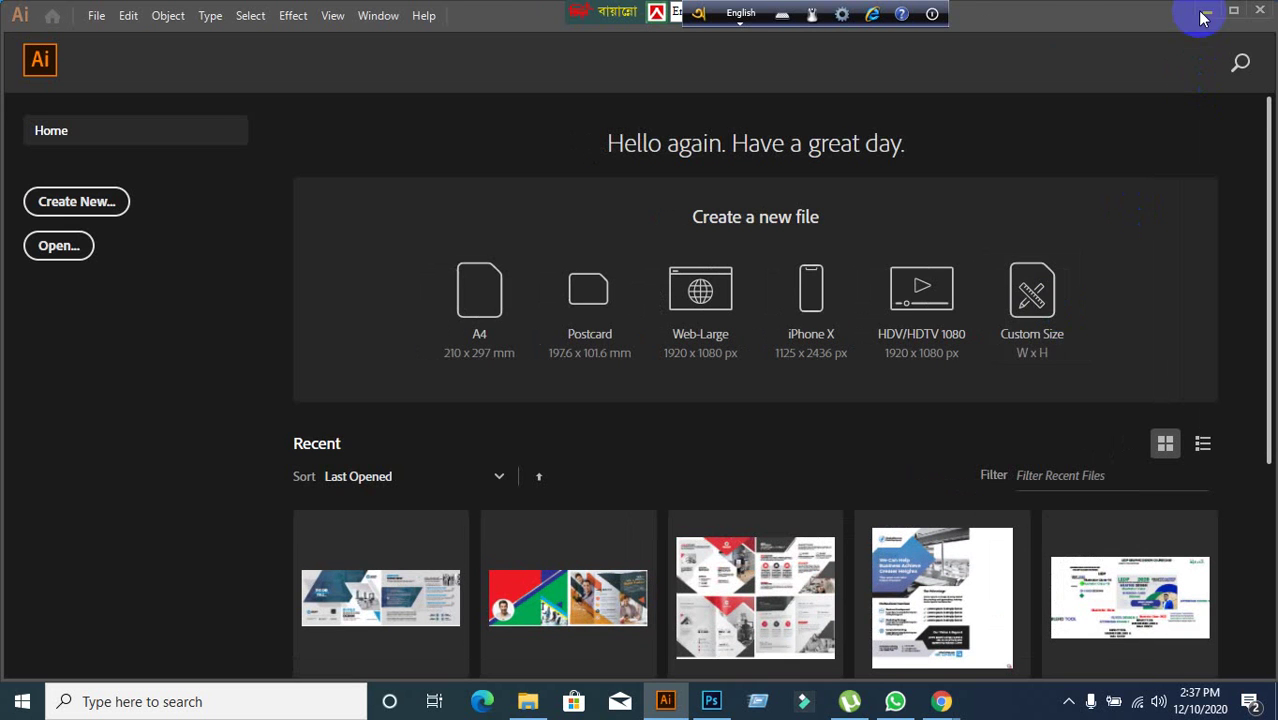
{"action": "left_click", "coordinate": [1207, 10]}
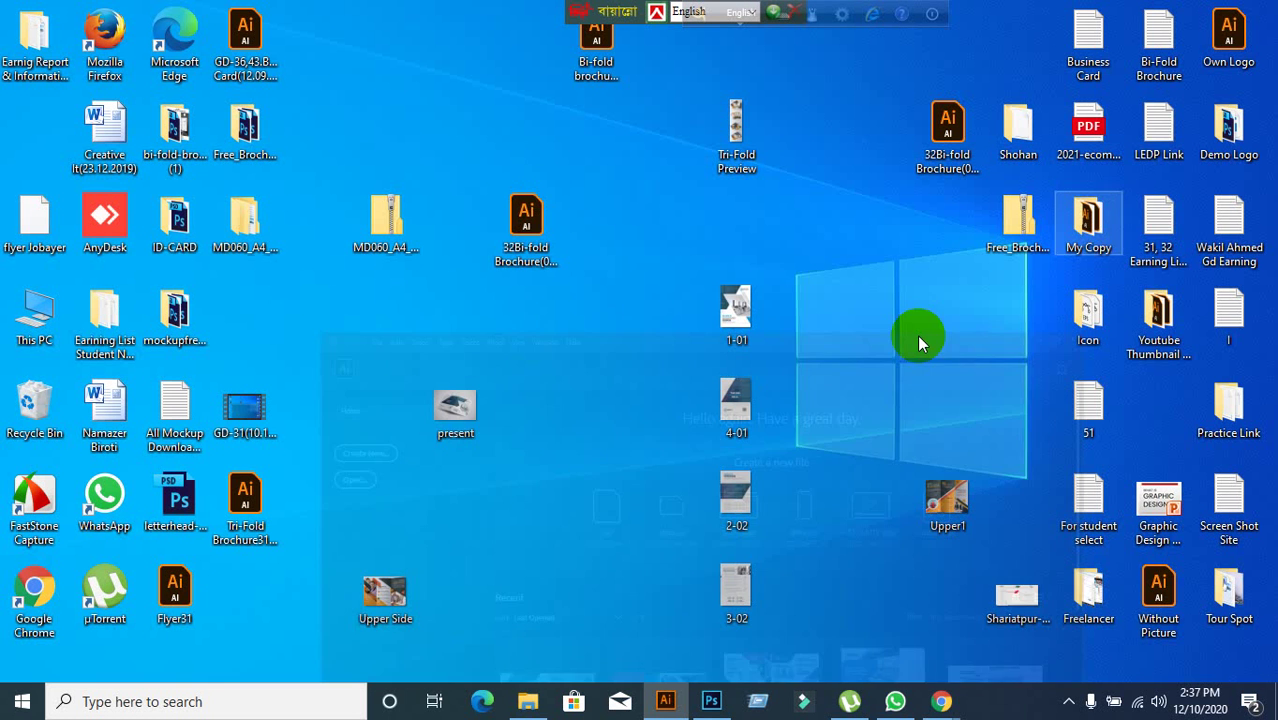
- Delete the 32Bi-fold Brochure(07.12.2020) - Copy file from the desktop
{"action": "left_click", "coordinate": [524, 222]}
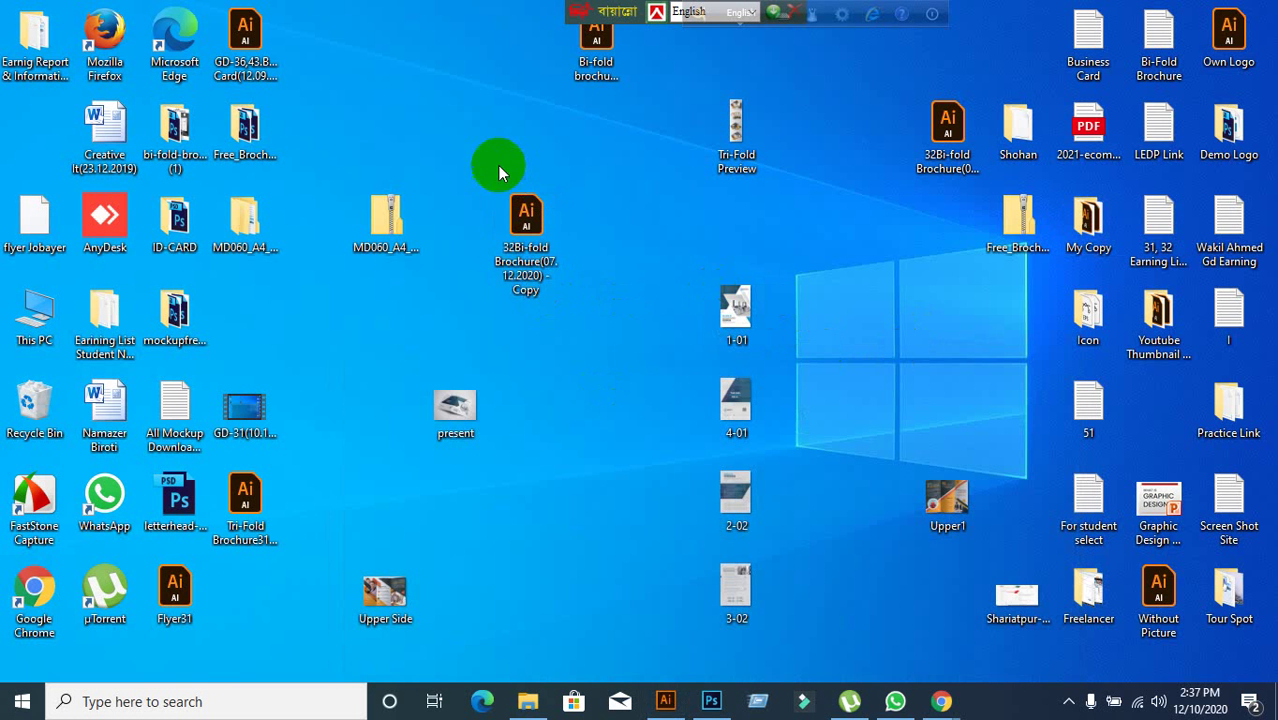
{"action": "left_click", "coordinate": [526, 222]}
{"action": "key", "text": "Delete"}
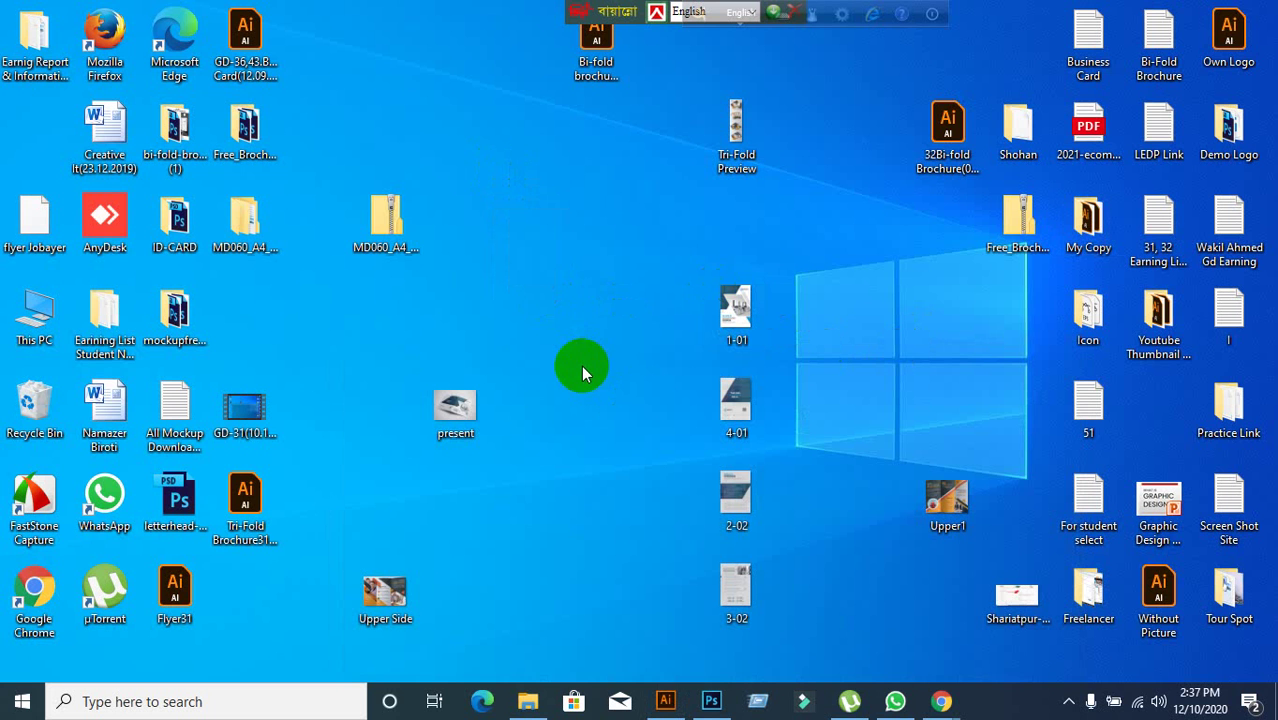
- Duplicate the 32Bi-fold Brochure(07.12.2020) Illustrator file on the desktop
{"action": "left_click", "coordinate": [946, 140]}
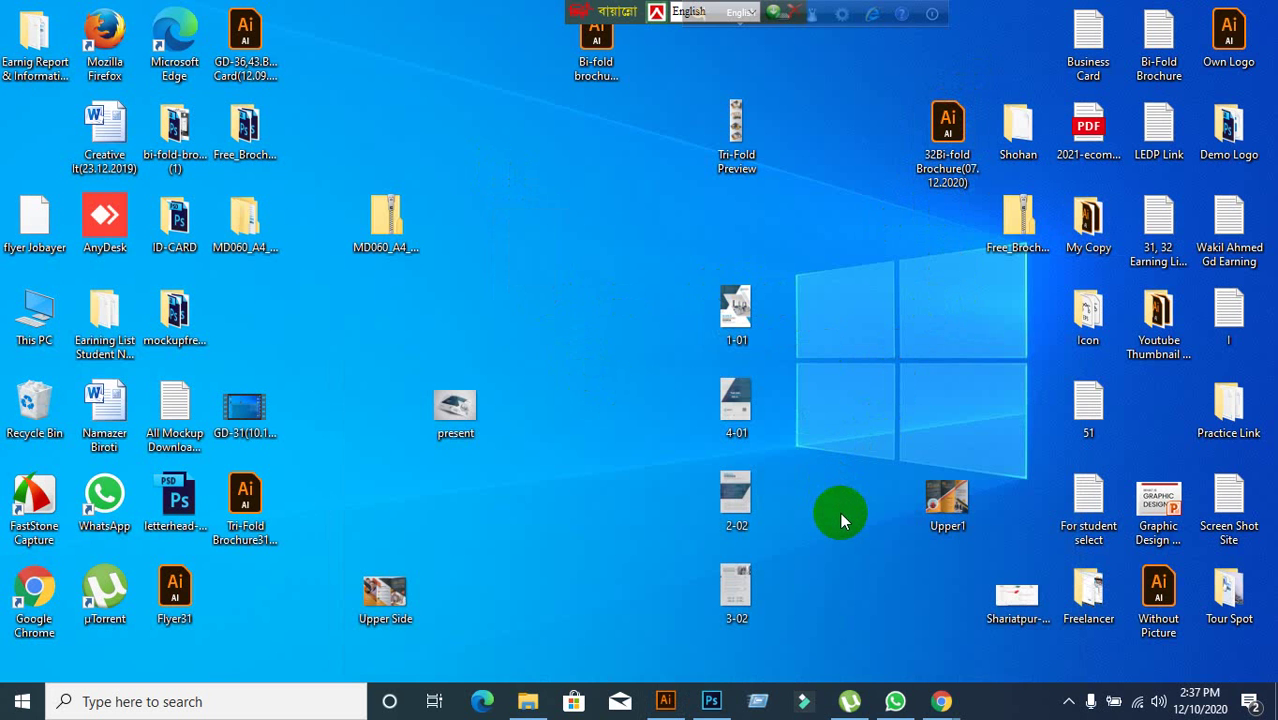
{"action": "left_click", "coordinate": [926, 160]}
{"action": "left_click", "coordinate": [897, 301]}
{"action": "right_click", "coordinate": [945, 165]}
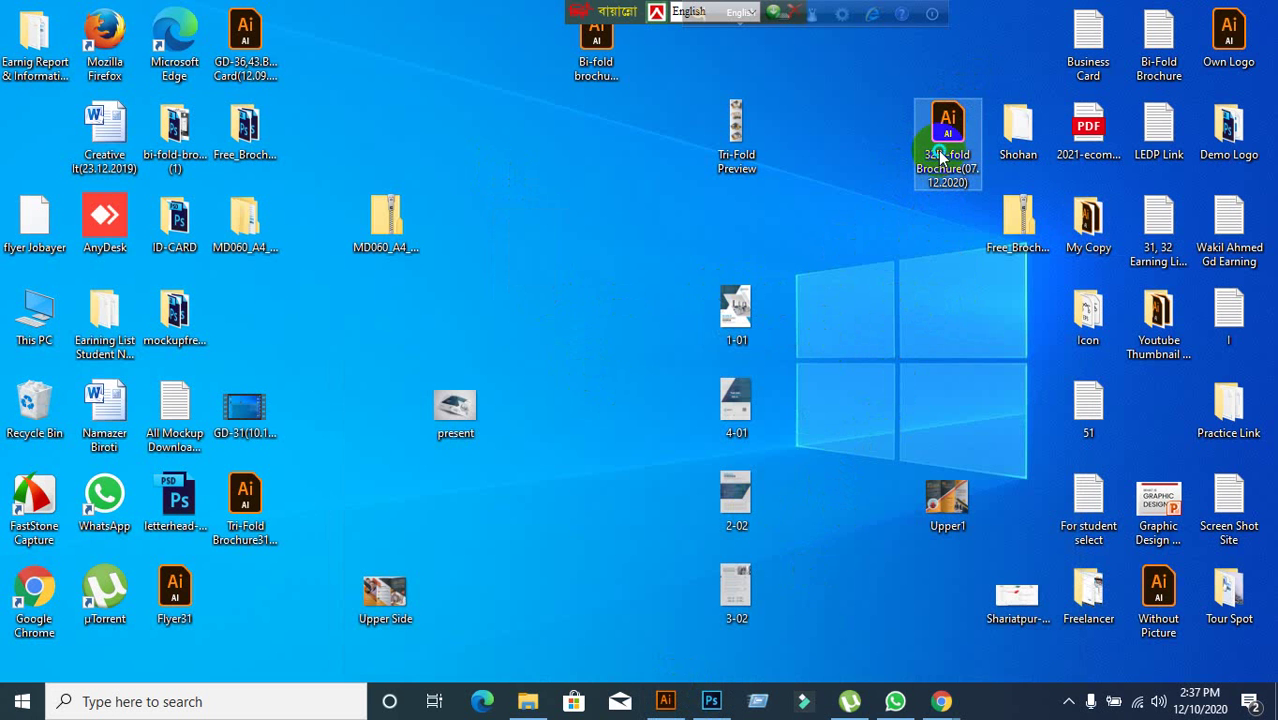
{"action": "left_click", "coordinate": [963, 413]}
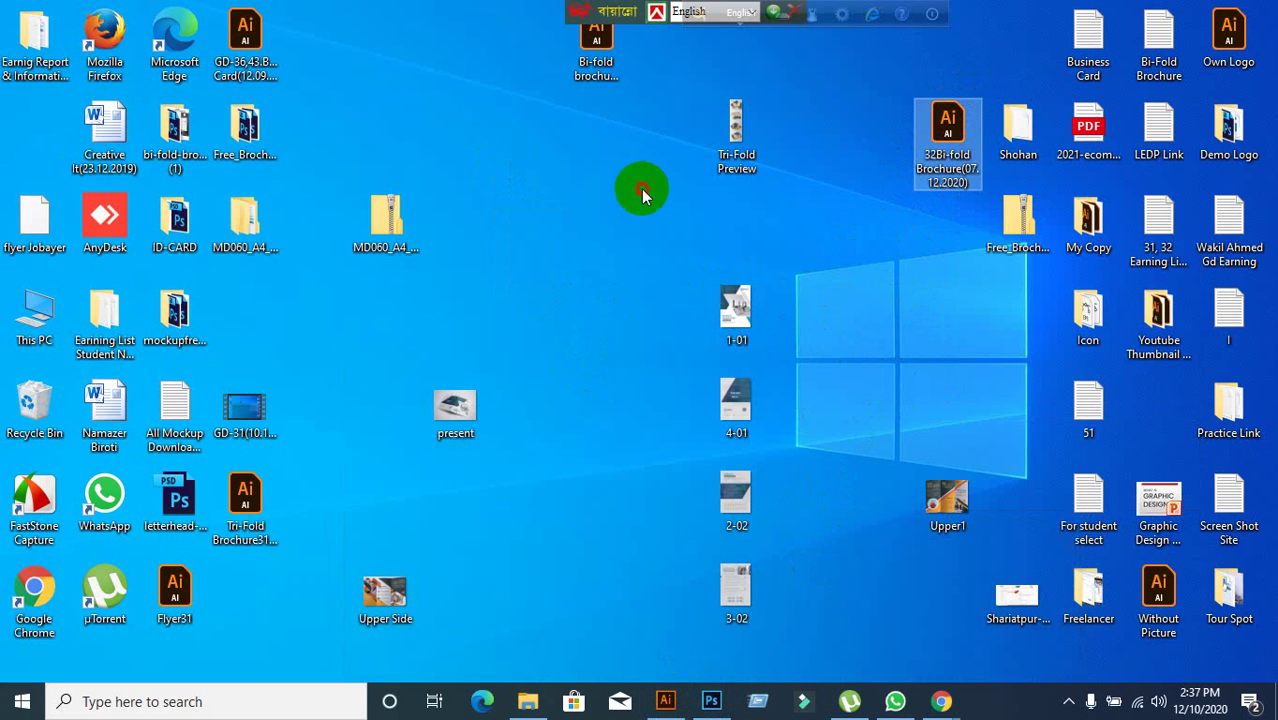
{"action": "right_click", "coordinate": [541, 197]}
{"action": "left_click", "coordinate": [586, 281]}
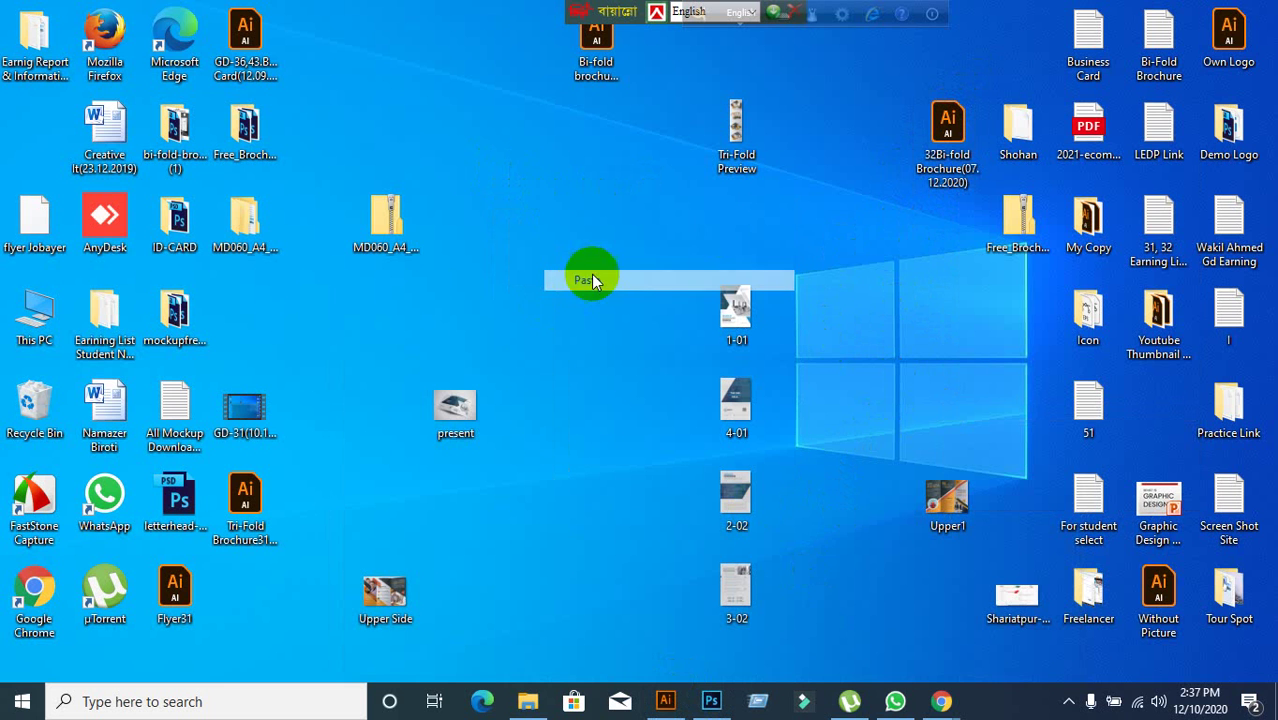
{"action": "left_click", "coordinate": [795, 255]}
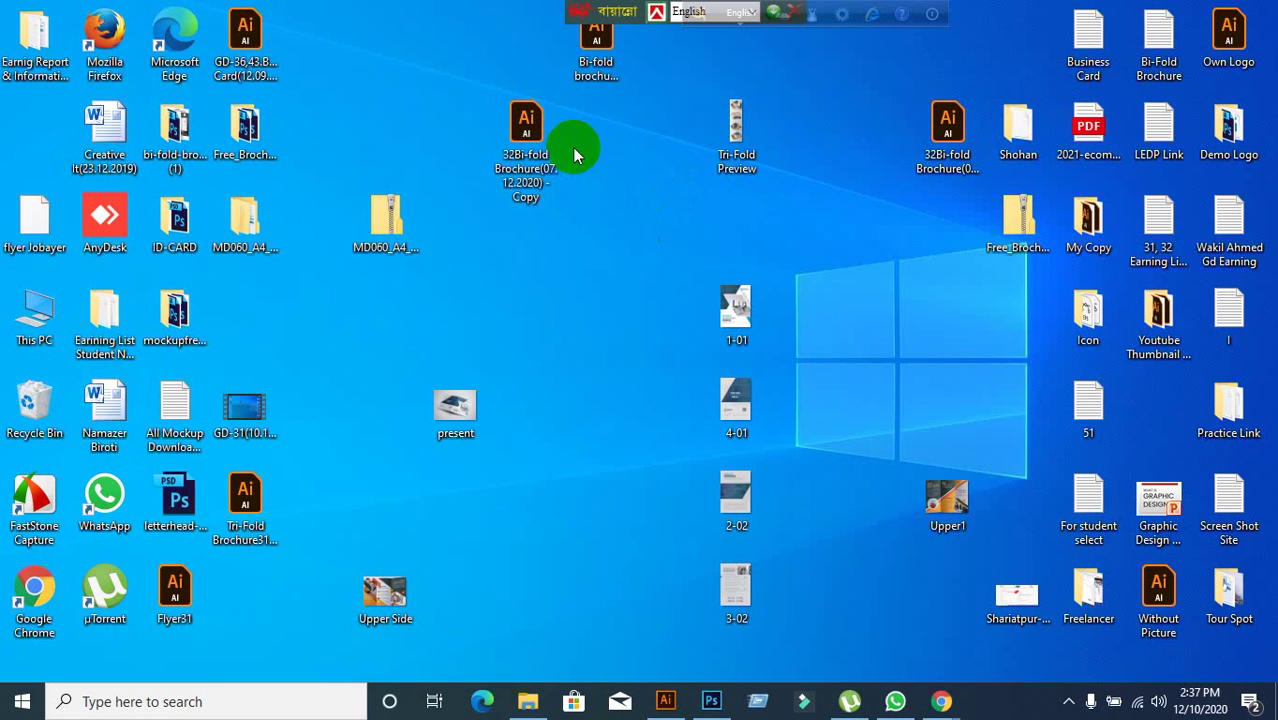
- Open the desktop file 32Bi-fold Brochure(07.12.2020) - Copy in Illustrator
{"action": "left_click_drag", "start_coordinate": [513, 140], "coordinate": [651, 712]}
{"action": "right_click", "coordinate": [665, 701]}
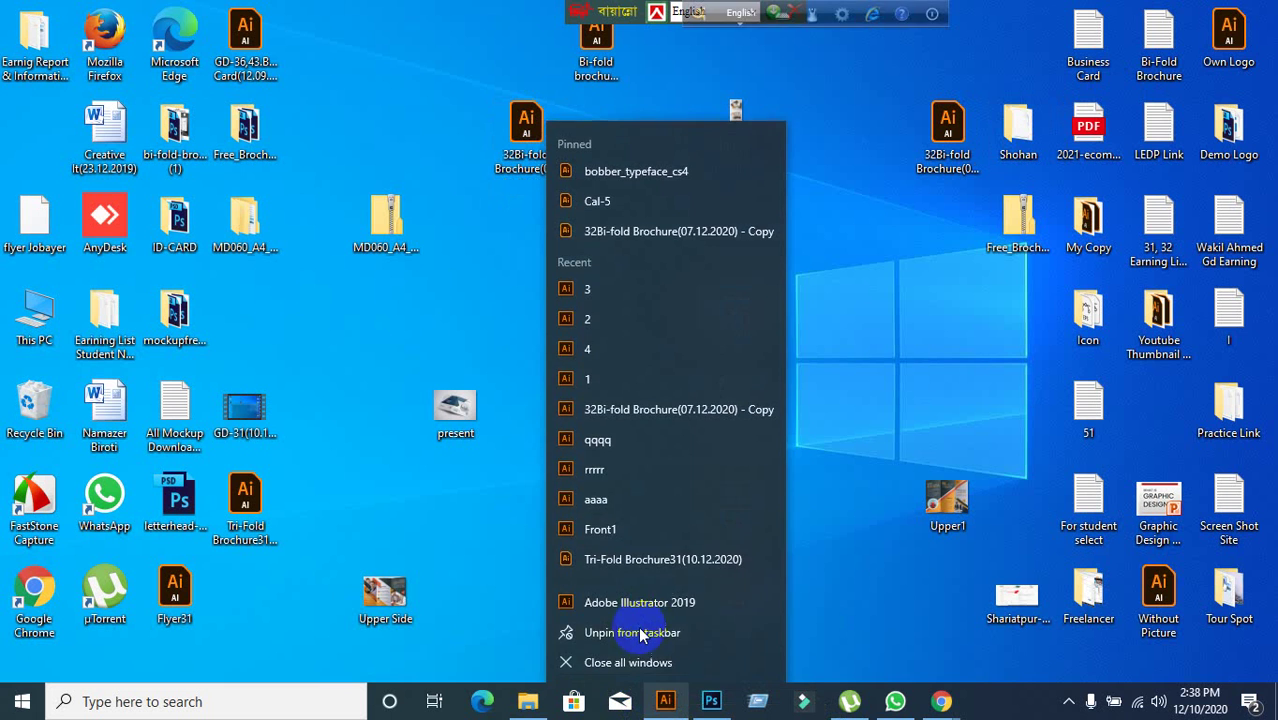
{"action": "left_click", "coordinate": [571, 492]}
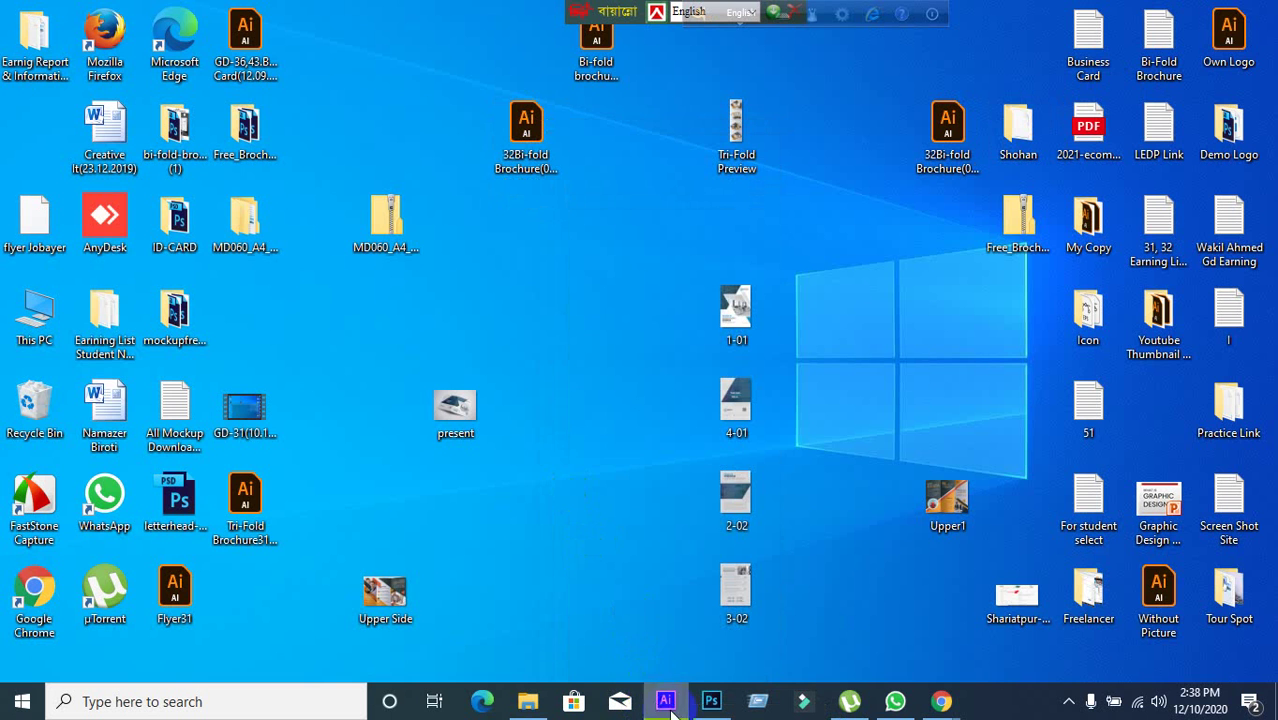
{"action": "left_click", "coordinate": [612, 475]}
{"action": "left_click", "coordinate": [665, 701]}
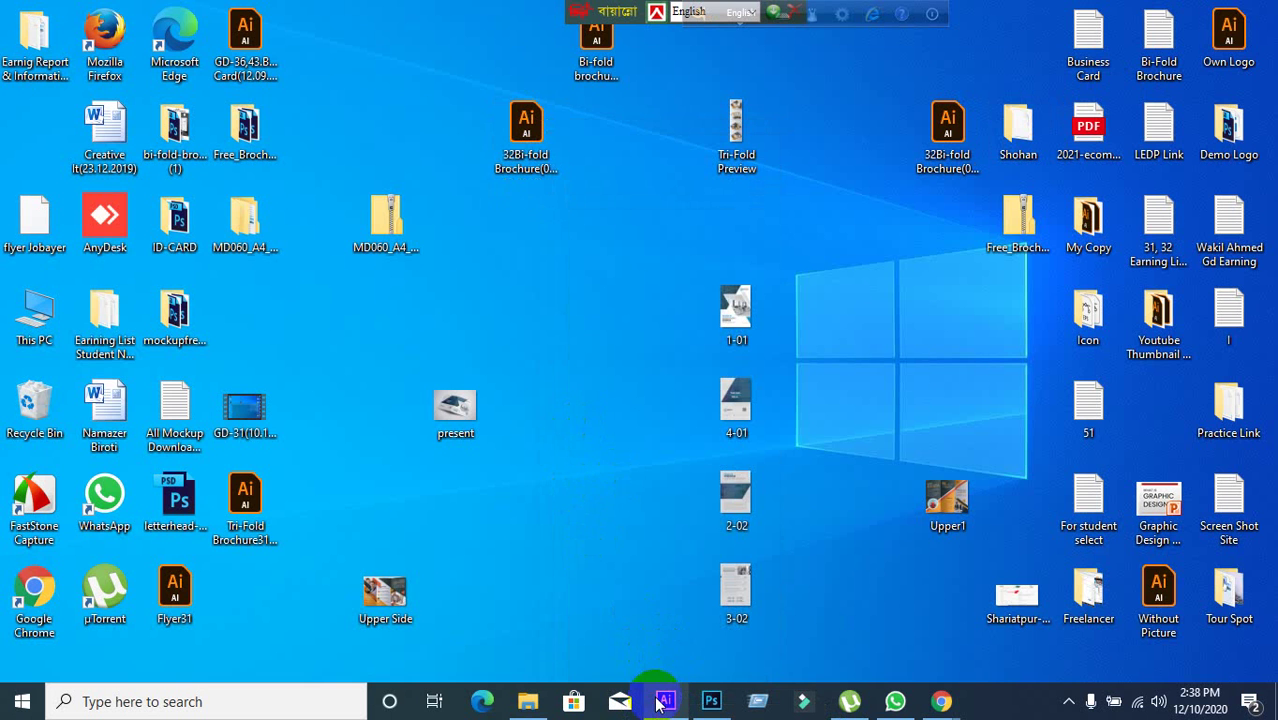
{"action": "left_click", "coordinate": [662, 702]}
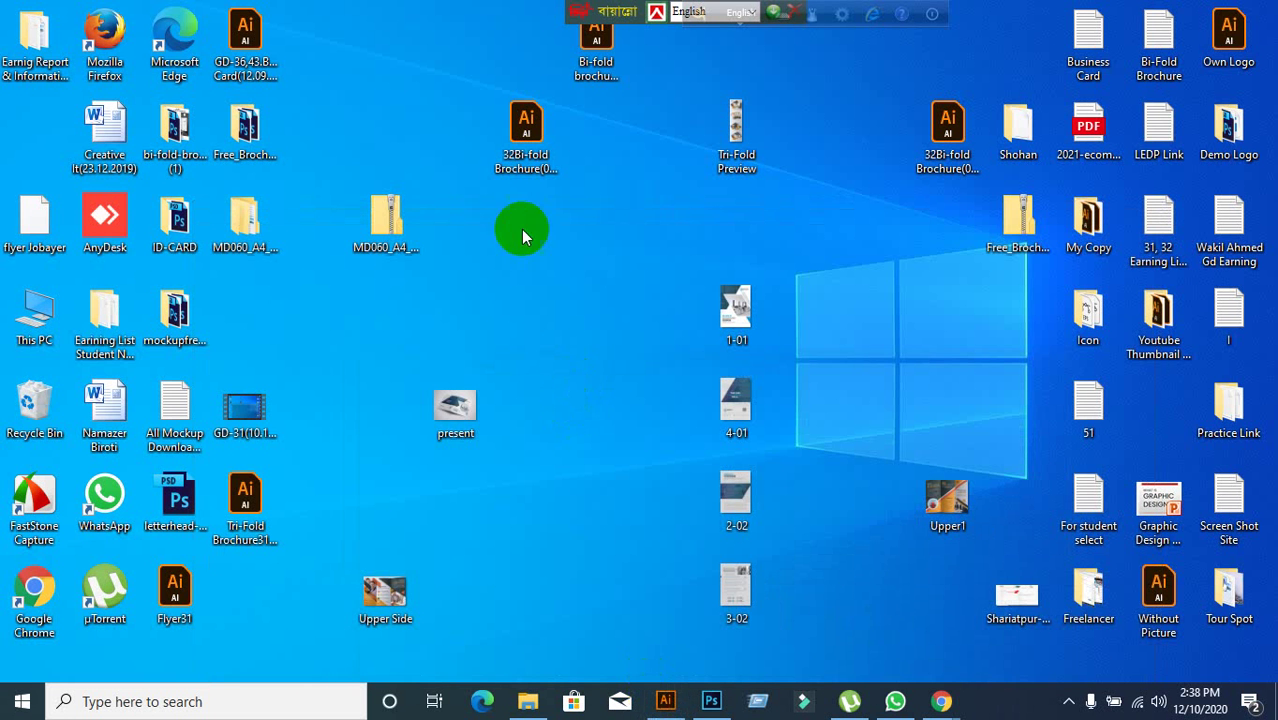
{"action": "left_click_drag", "start_coordinate": [517, 152], "coordinate": [521, 8]}
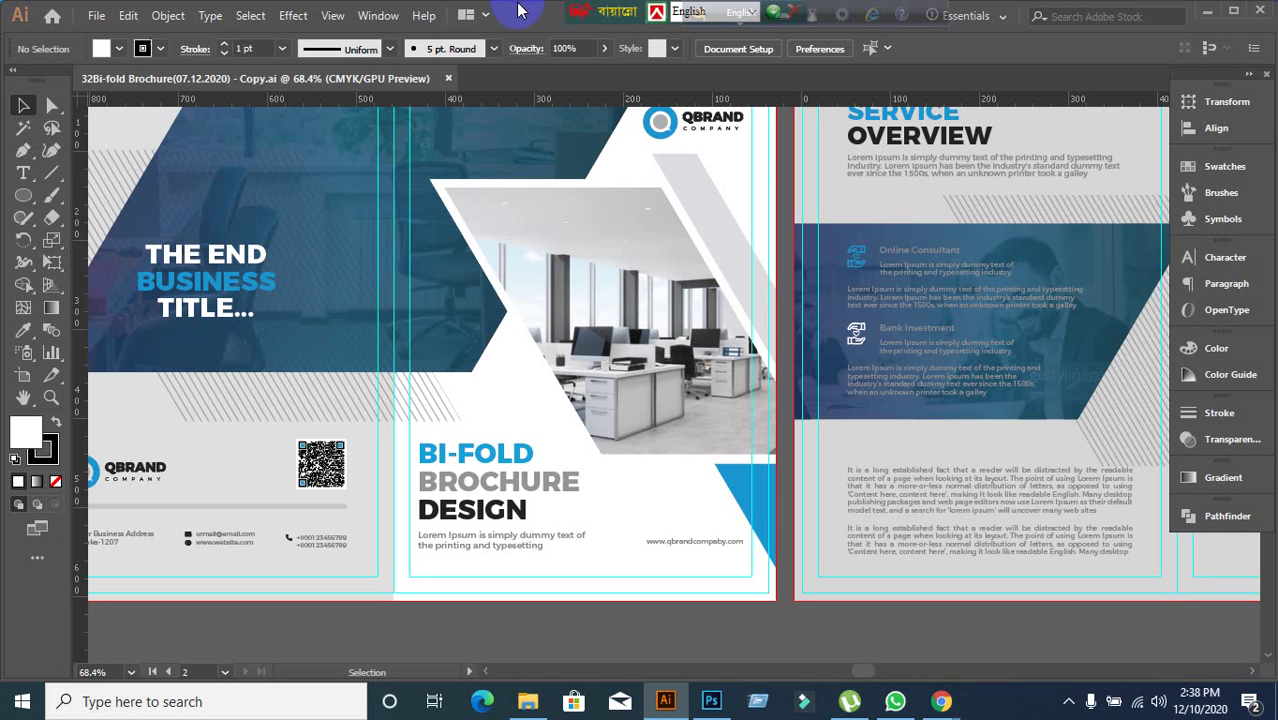
- Set the brochure document's bleed to 0 px on all four sides in Document Setup
{"action": "scroll", "coordinate": [470, 303], "scroll_direction": "down", "scroll_amount": 2}
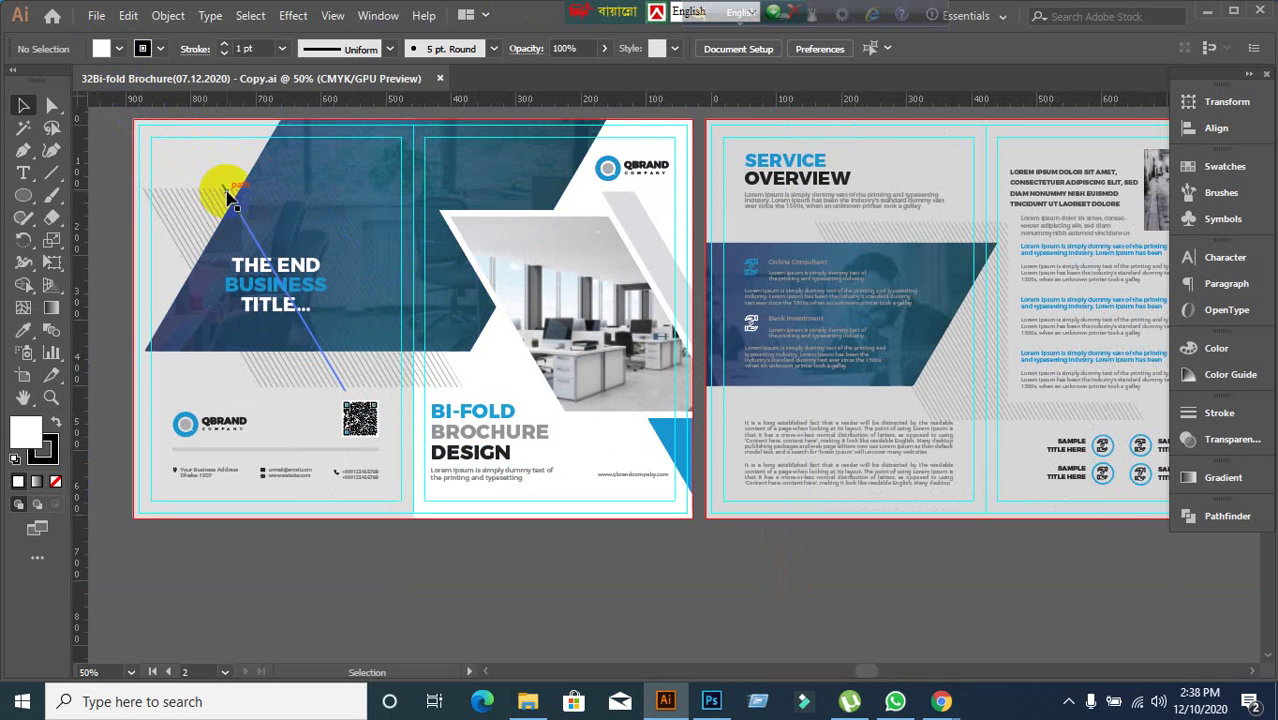
{"action": "scroll", "coordinate": [220, 270], "scroll_direction": "up", "scroll_amount": 1}
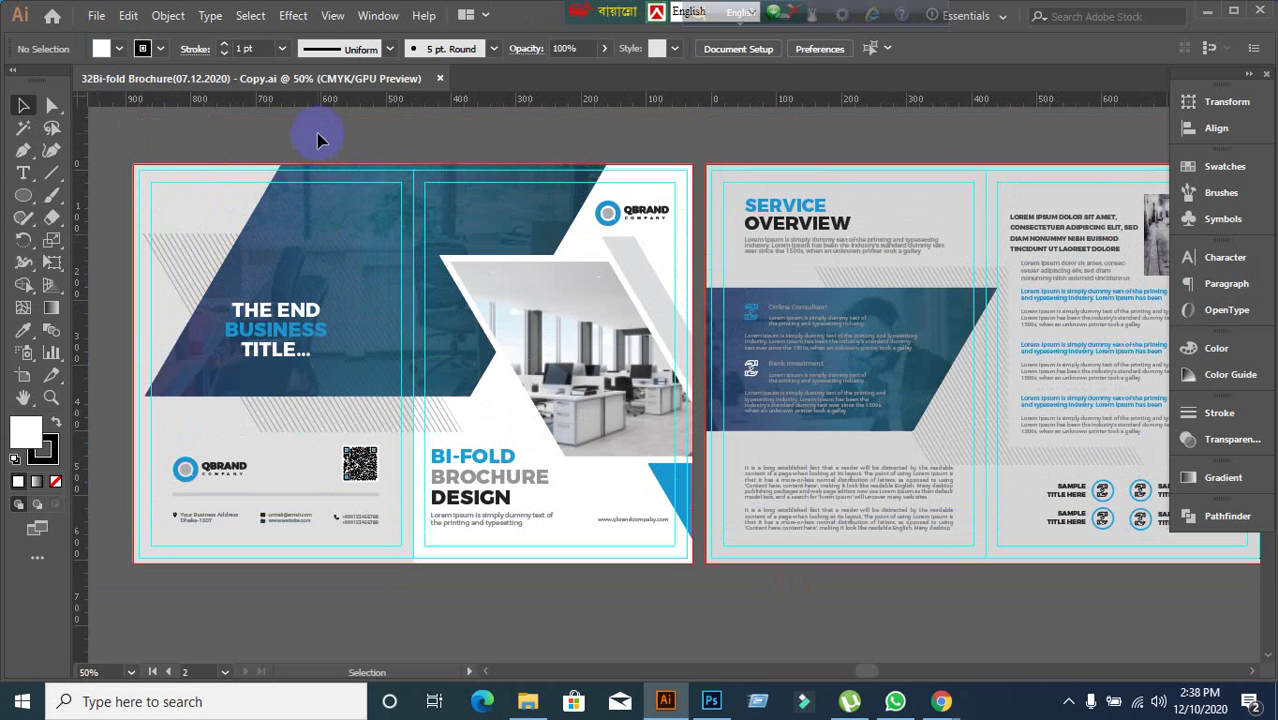
{"action": "left_click", "coordinate": [97, 16]}
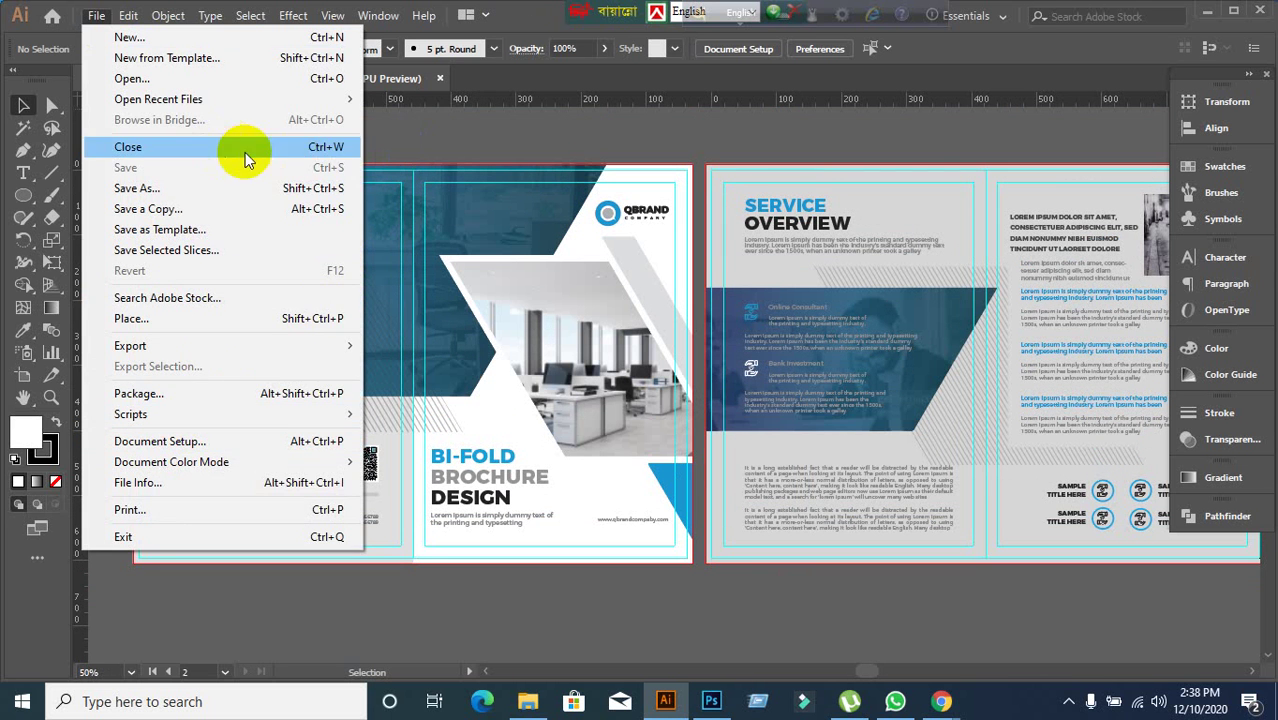
{"action": "left_click", "coordinate": [414, 150]}
{"action": "left_click", "coordinate": [95, 17]}
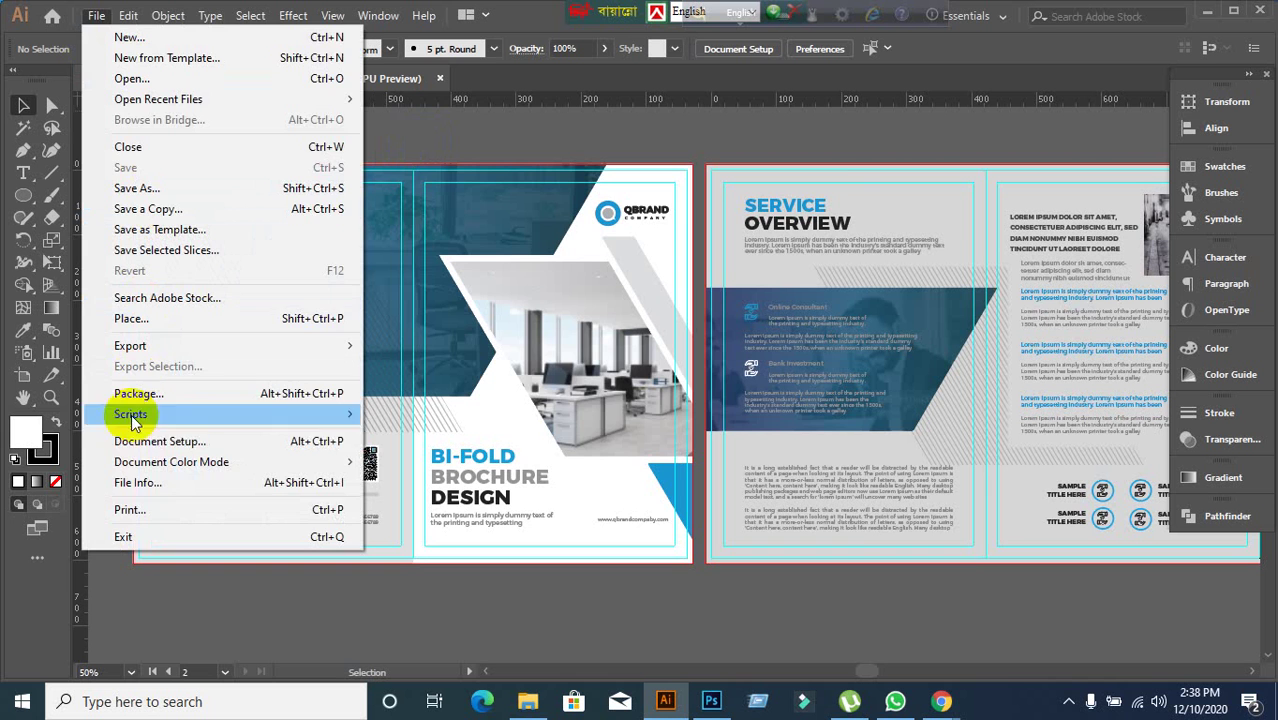
{"action": "left_click", "coordinate": [126, 445]}
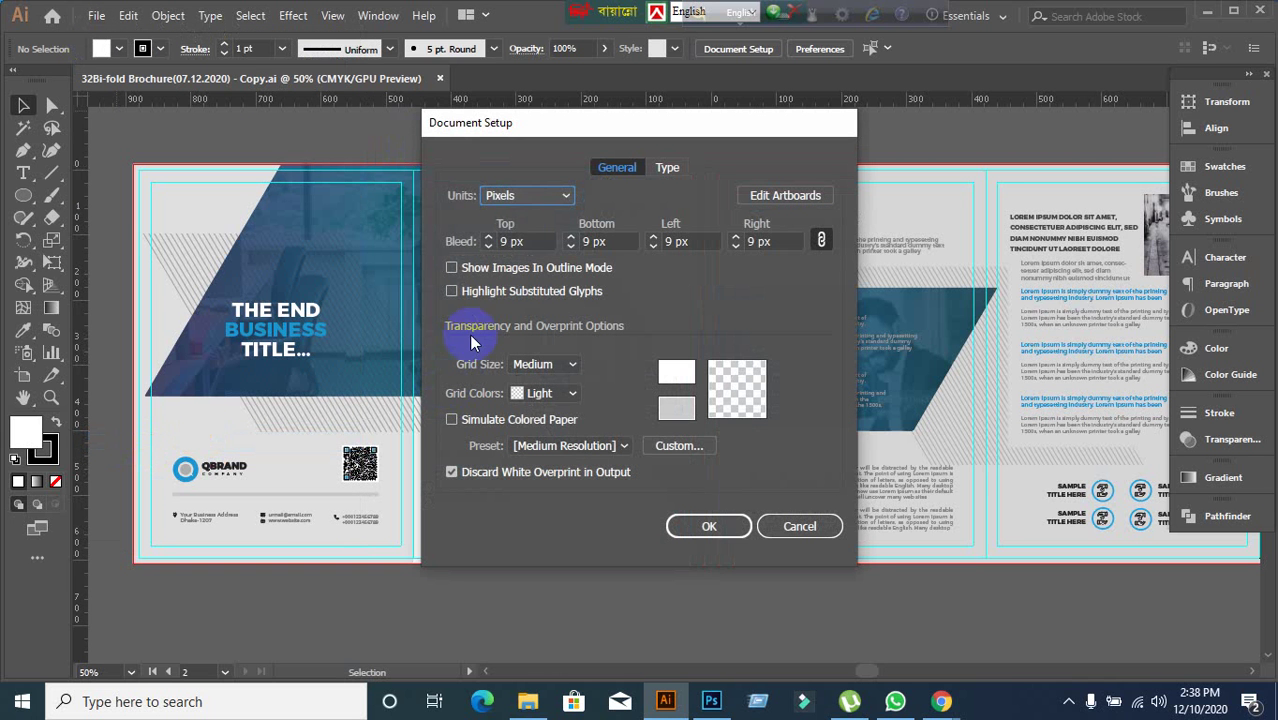
{"action": "left_click", "coordinate": [529, 243]}
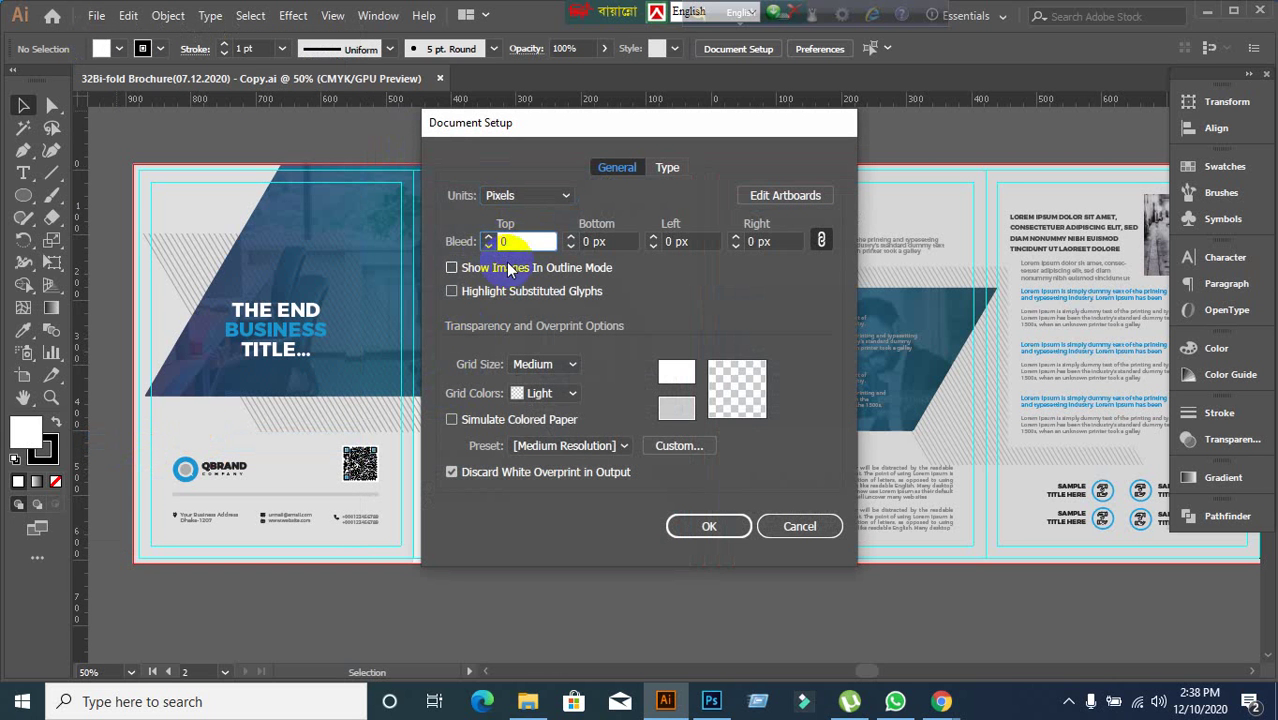
{"action": "type", "text": "0"}
{"action": "left_click", "coordinate": [700, 528]}
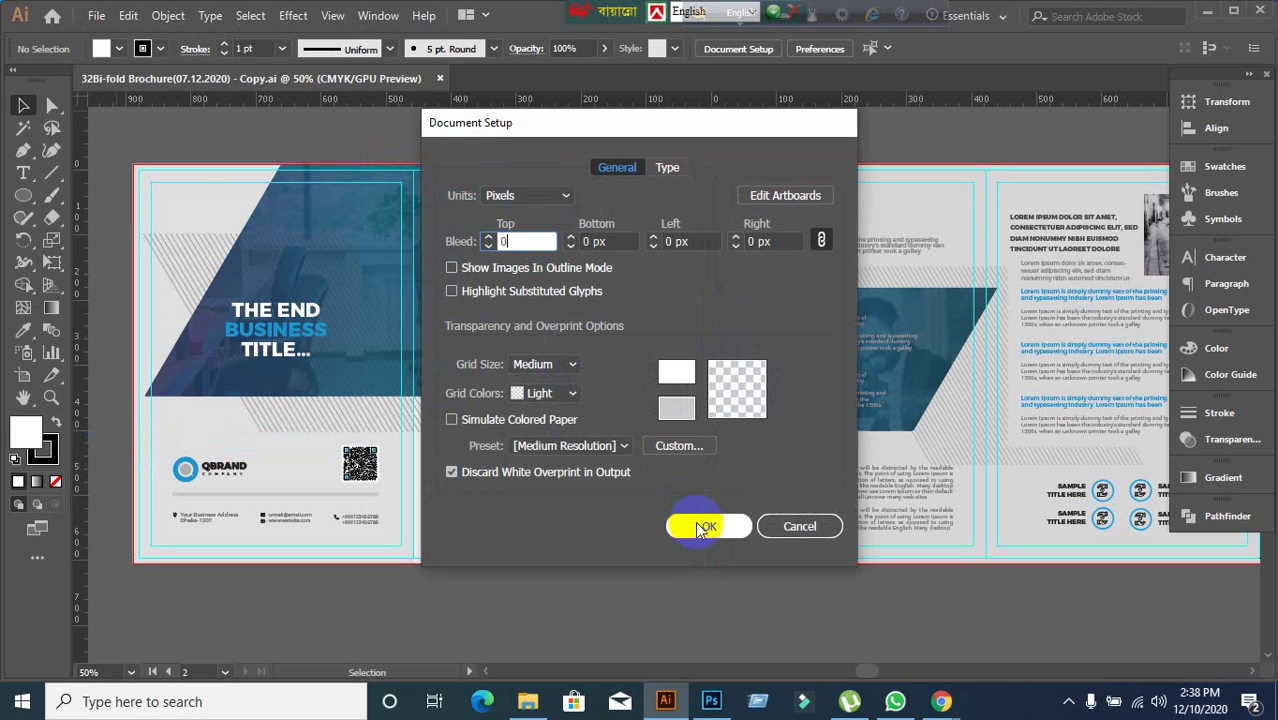
{"action": "left_click", "coordinate": [703, 527]}
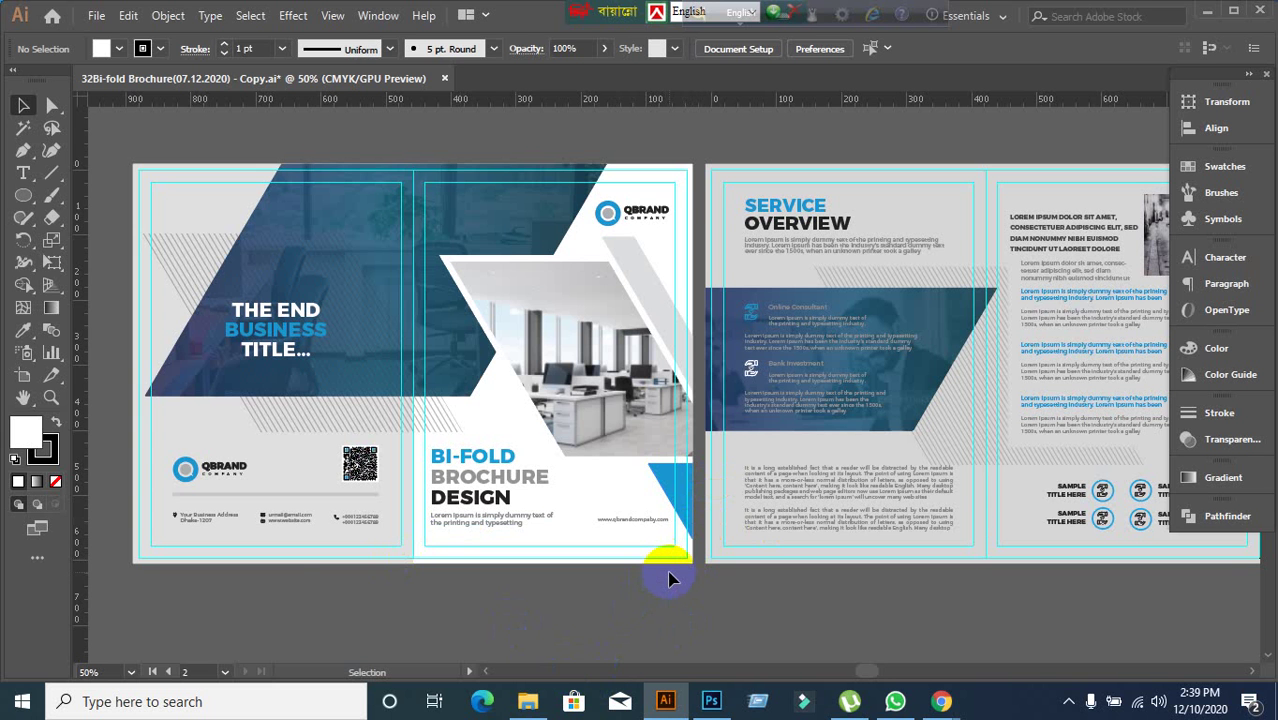
{"action": "scroll", "coordinate": [670, 580], "scroll_direction": "down", "scroll_amount": 1}
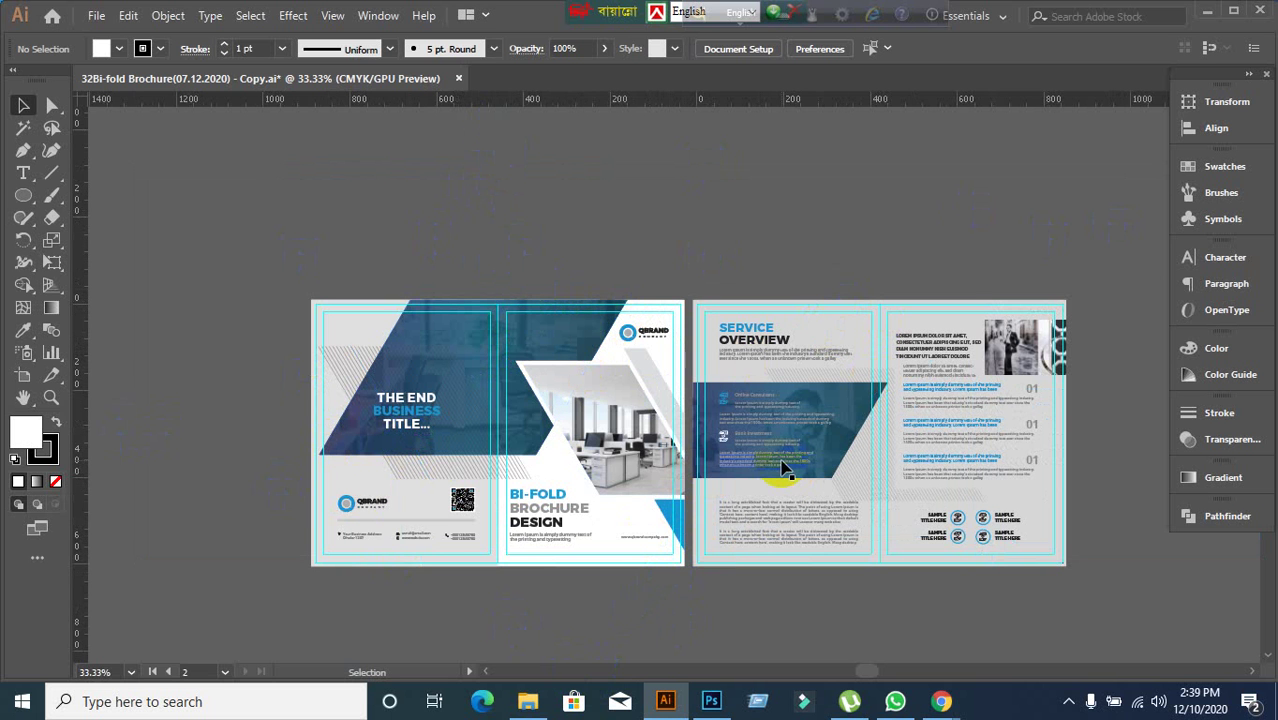
- Close the brochure copy without saving its changes and minimize Illustrator to return to the desktop
{"action": "left_click", "coordinate": [458, 79]}
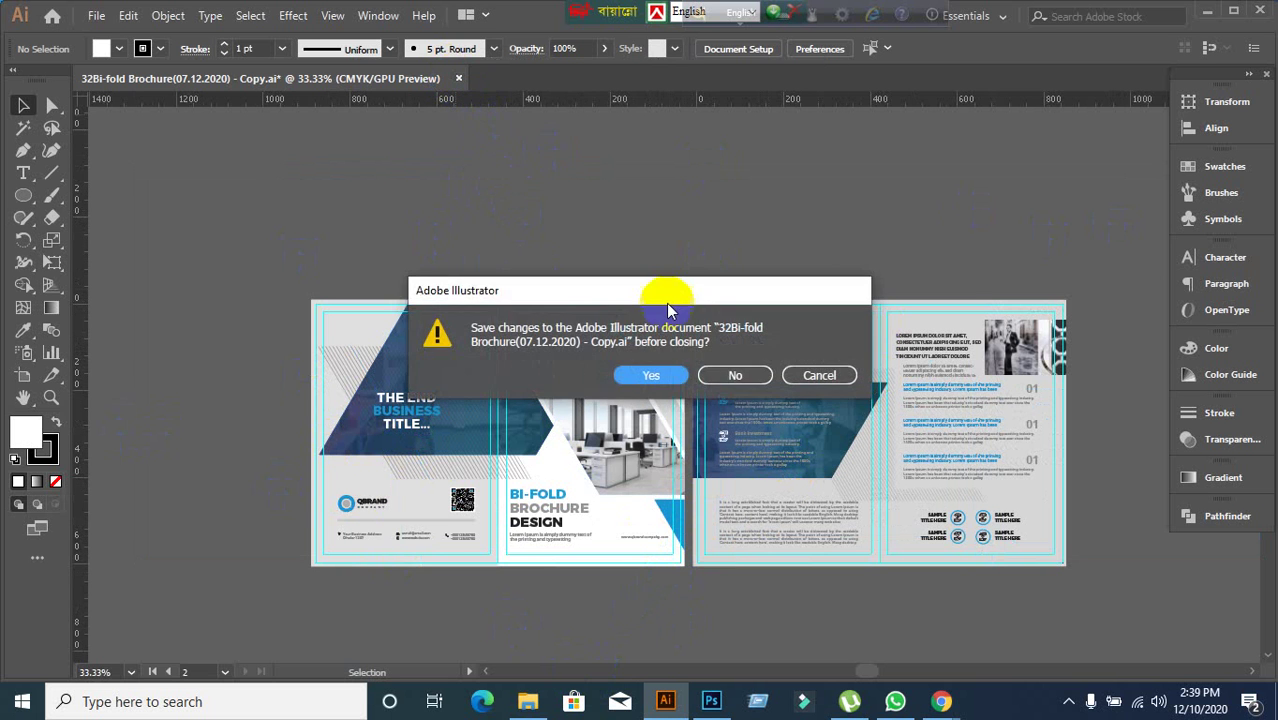
{"action": "left_click", "coordinate": [729, 371]}
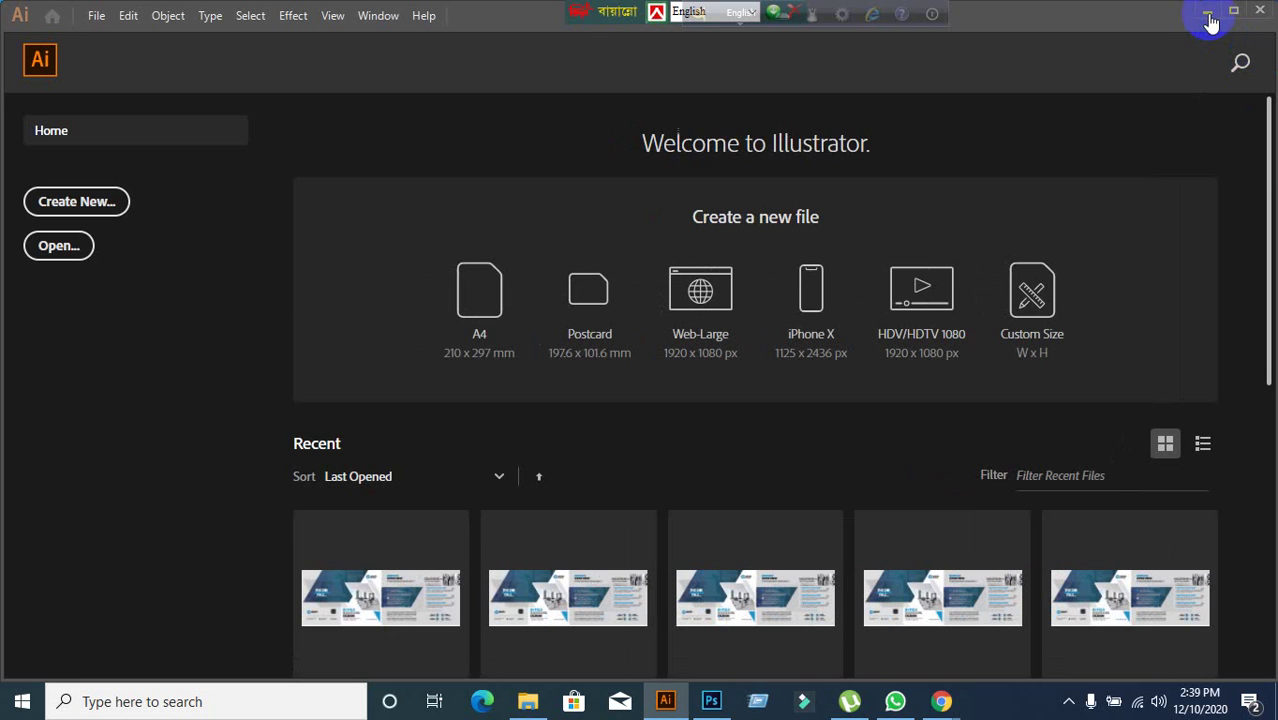
{"action": "left_click", "coordinate": [1207, 12]}
- Remove the duplicated 32Bi-fold Brochure(07.12.2020) - Copy file from the desktop
{"action": "left_click", "coordinate": [645, 396]}
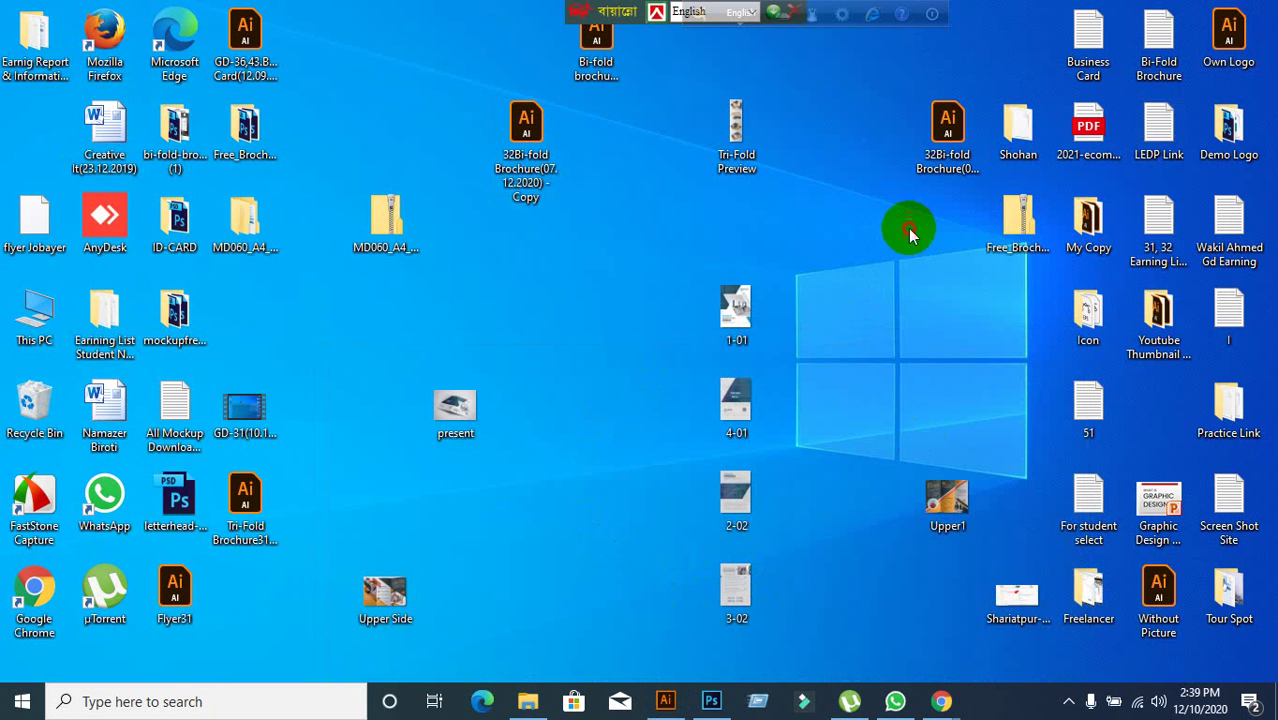
{"action": "left_click_drag", "start_coordinate": [467, 103], "coordinate": [605, 354]}
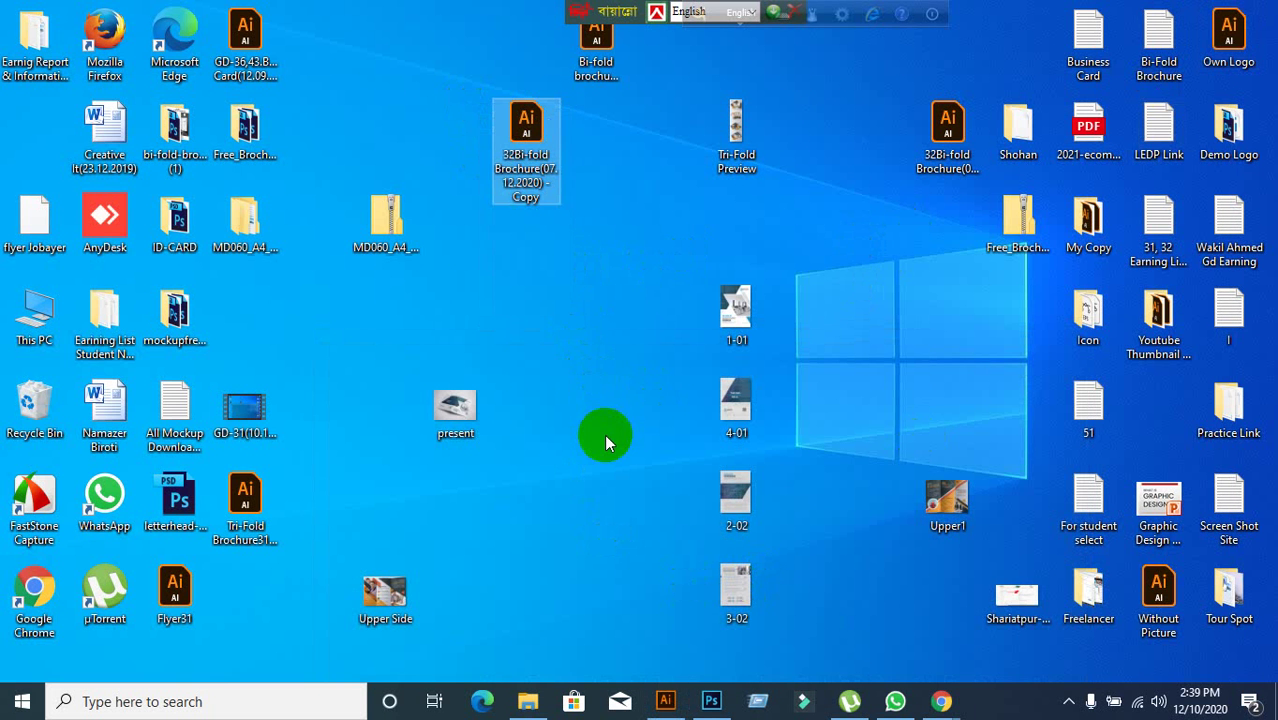
{"action": "key", "text": "Delete"}
- Switch to the Google Meet window in Chrome and admit the person waiting to join the call
{"action": "mouse_move", "coordinate": [941, 701]}
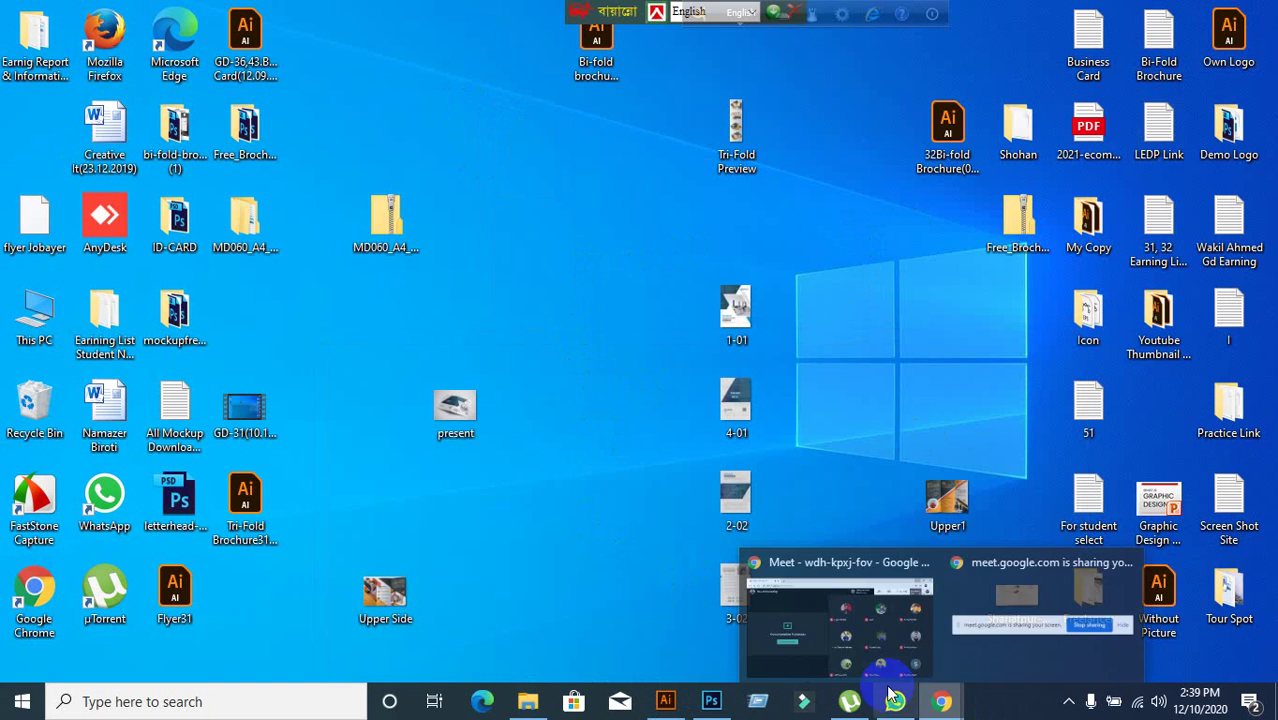
{"action": "left_click", "coordinate": [830, 630]}
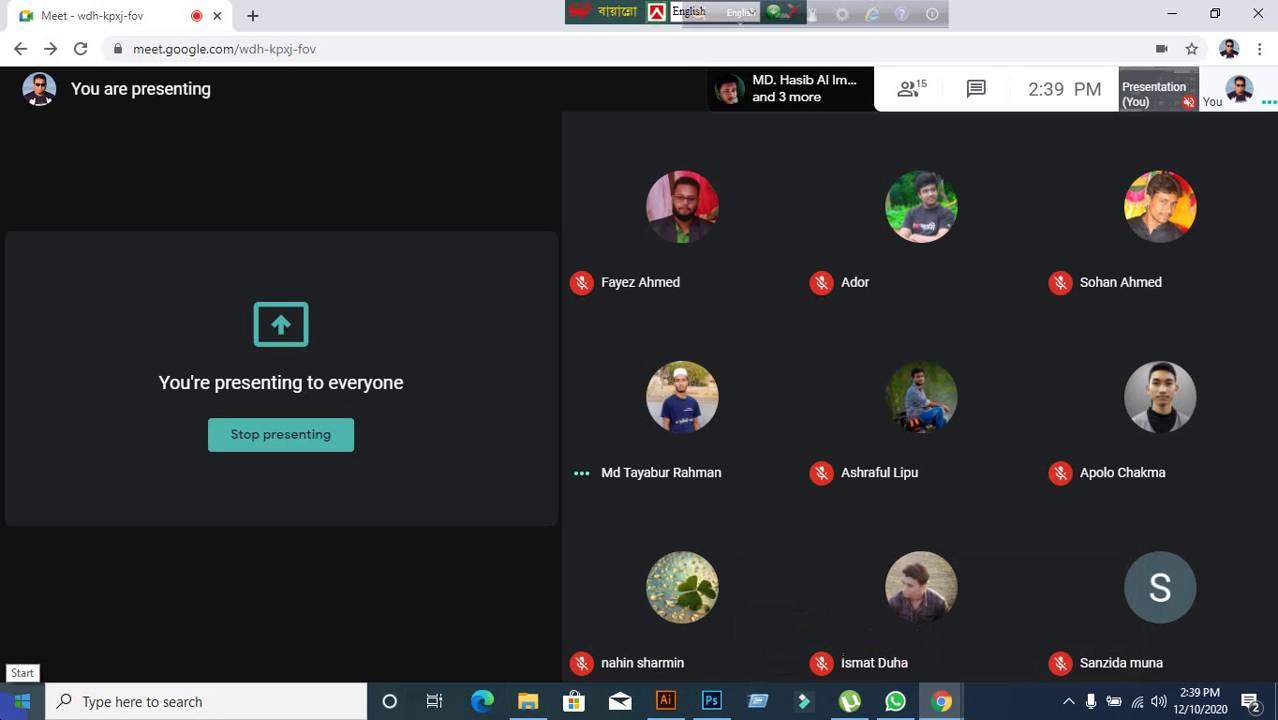
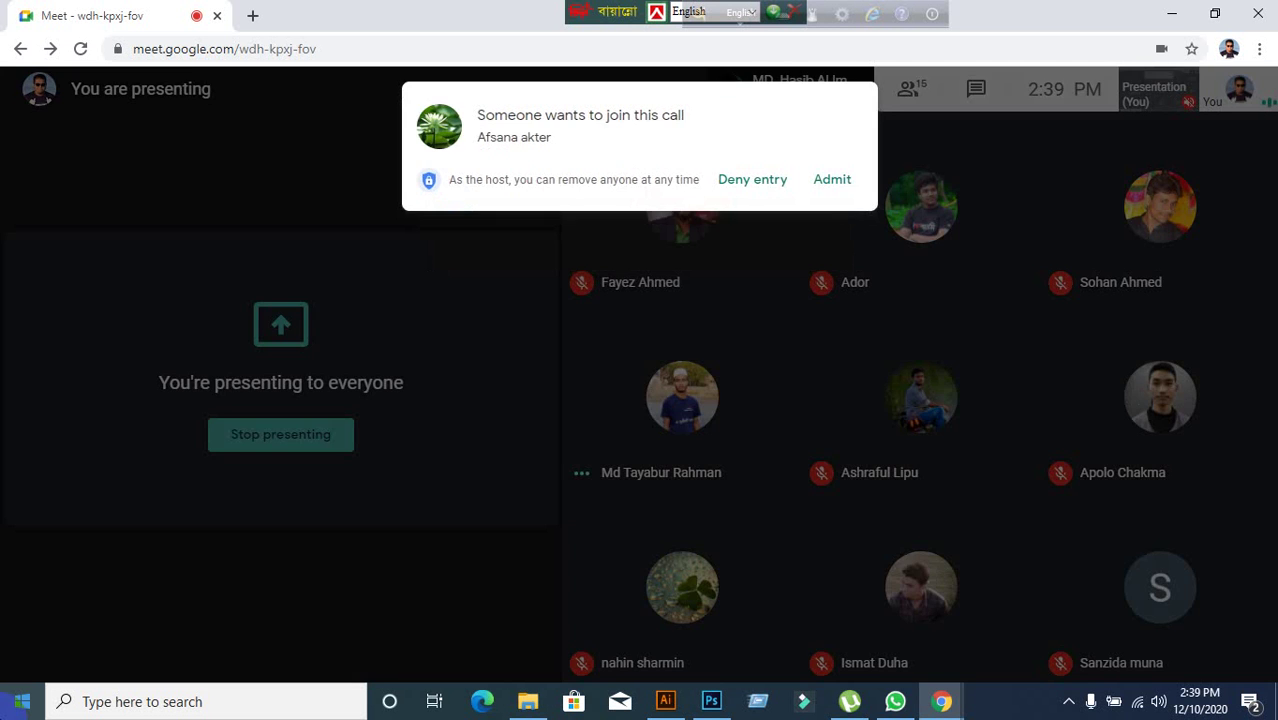
{"action": "left_click", "coordinate": [832, 180]}
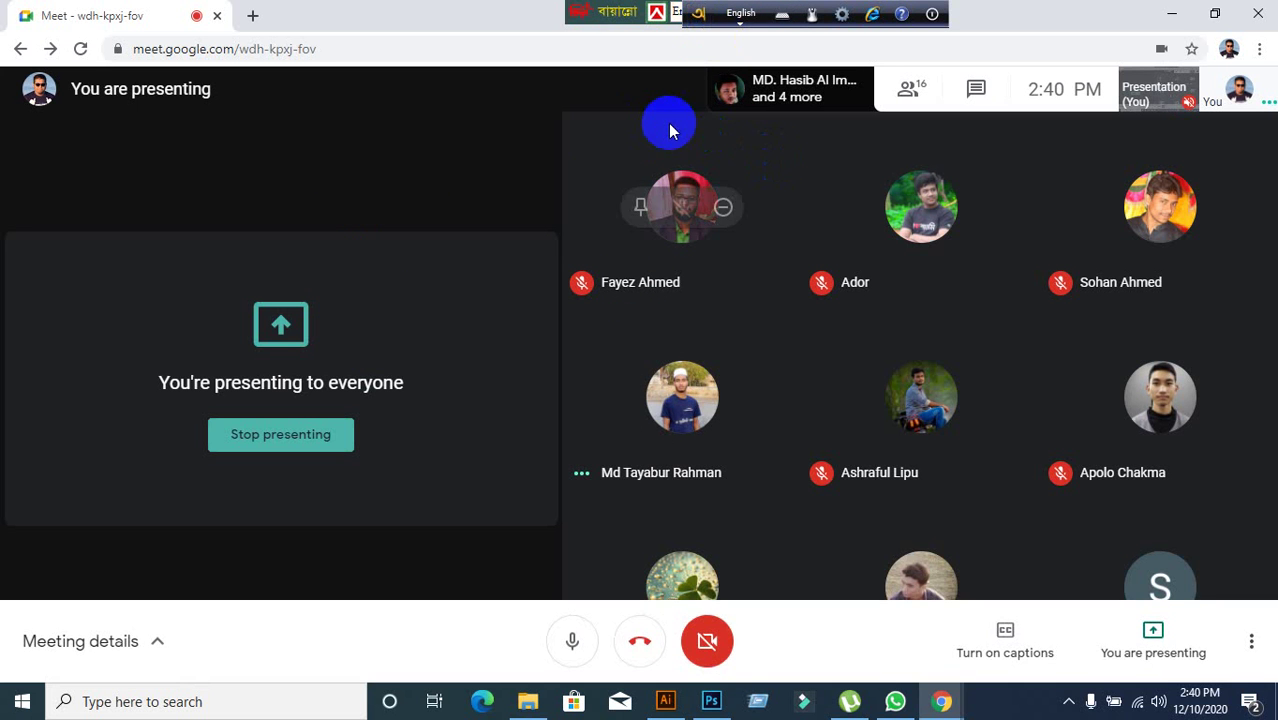
- Move the two floating keyboard-language toolbars further right along the browser's title bar
{"action": "left_click_drag", "start_coordinate": [692, 24], "coordinate": [901, 24]}
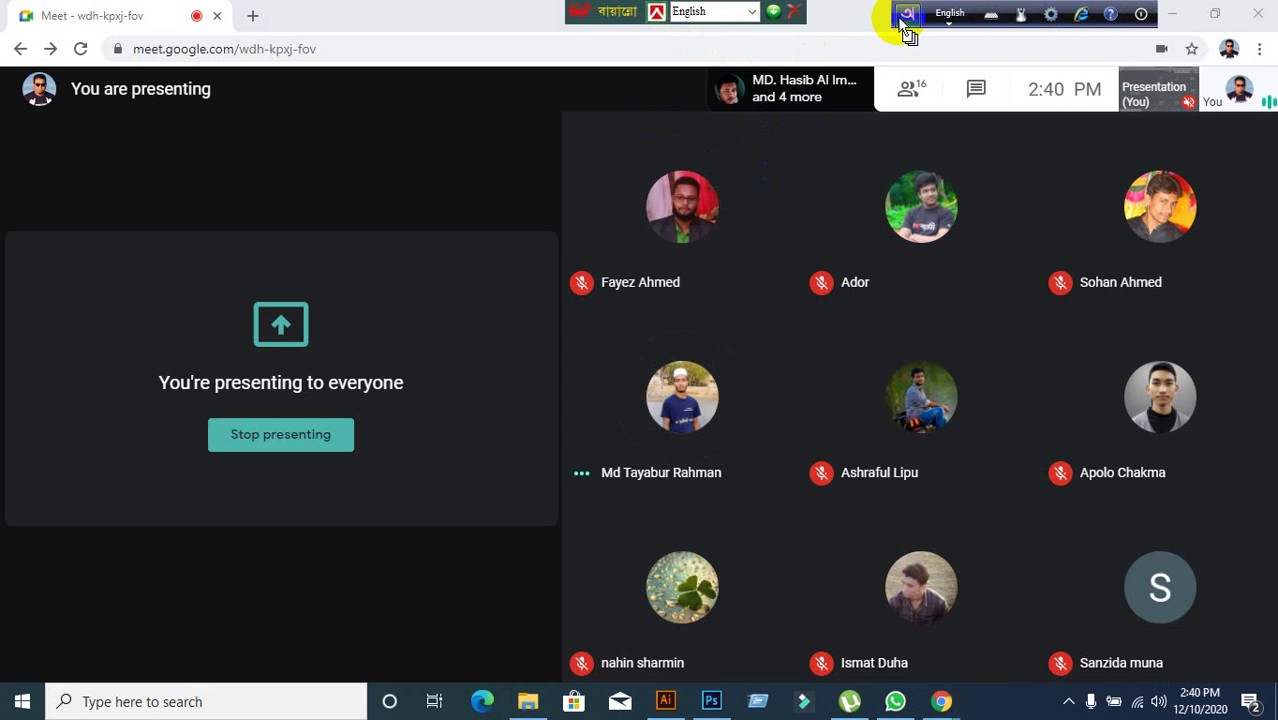
{"action": "left_click_drag", "start_coordinate": [611, 13], "coordinate": [841, 16]}
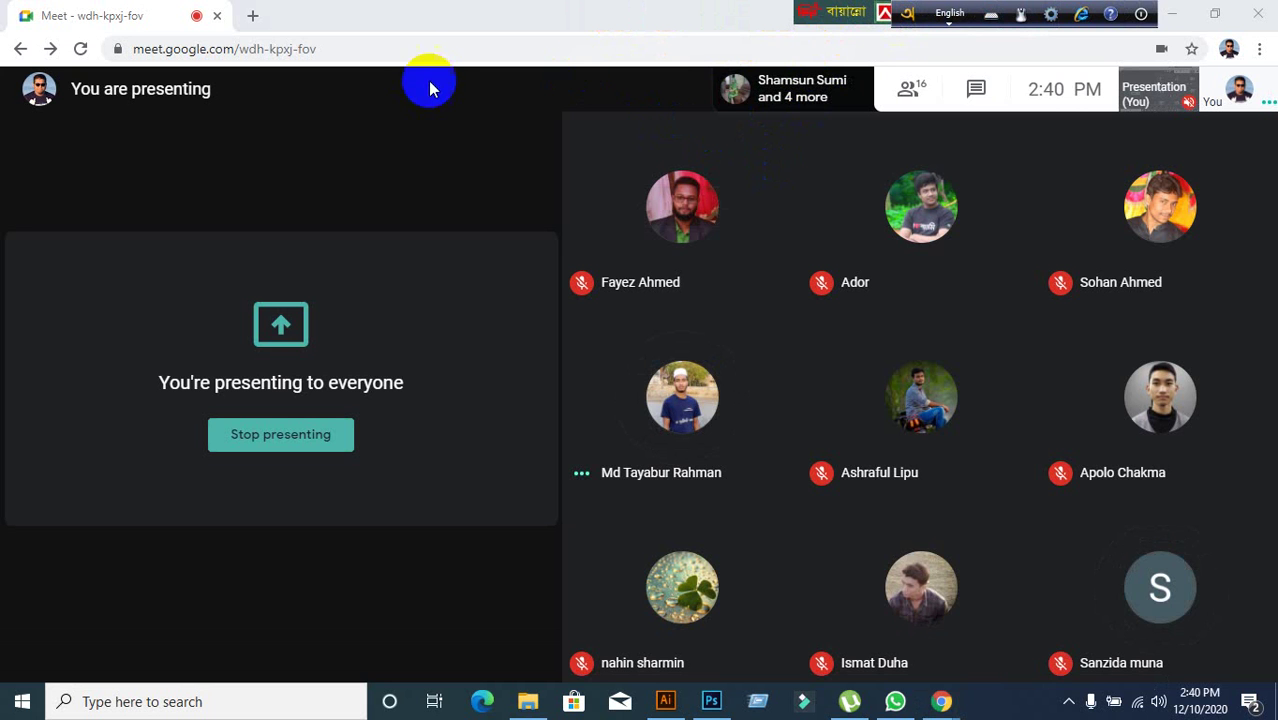
{"action": "left_click", "coordinate": [253, 16]}
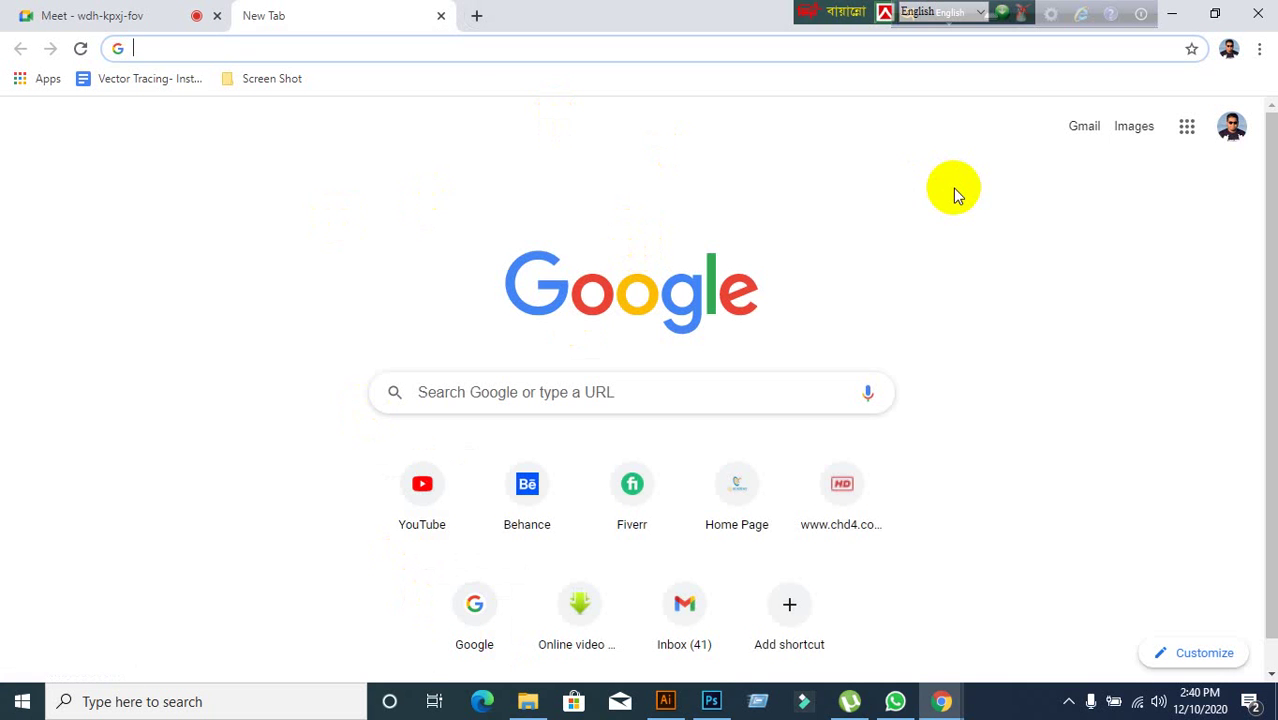
{"action": "type", "text": "www.grap"}
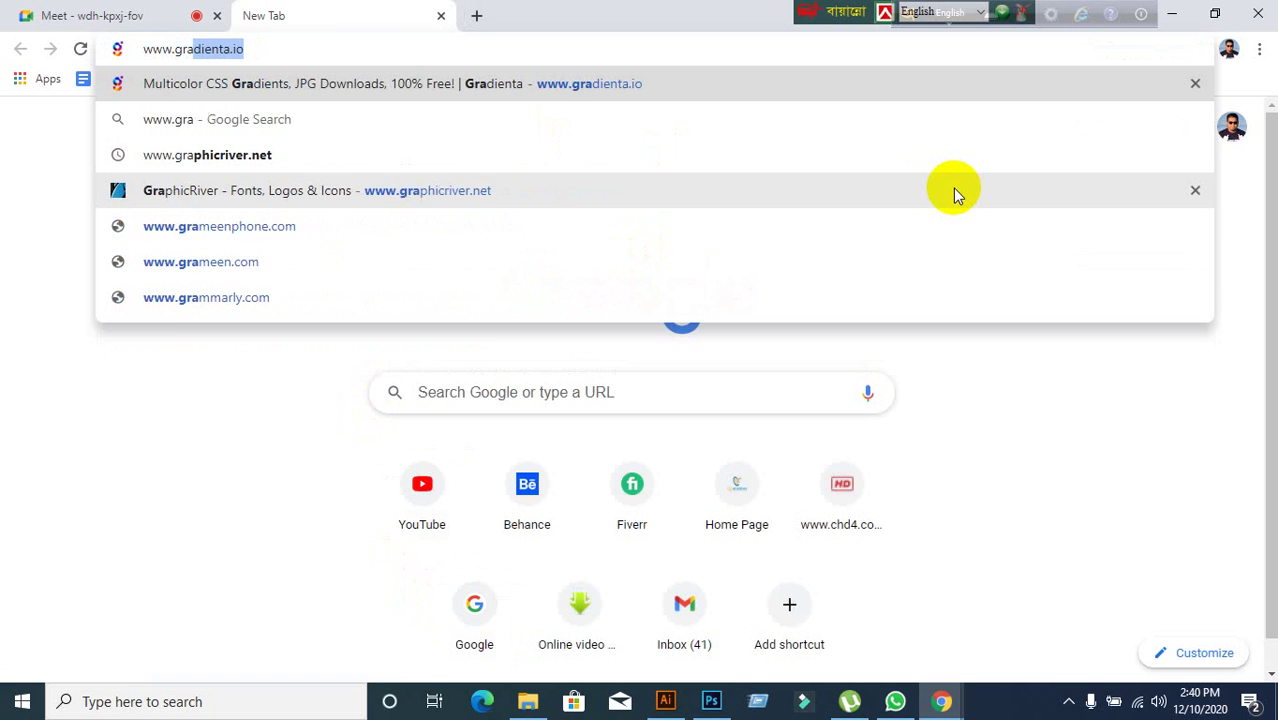
{"action": "key", "text": "BackSpace"}
{"action": "key", "text": "BackSpace"}
{"action": "key", "text": "BackSpace"}
{"action": "key", "text": "BackSpace"}
{"action": "key", "text": "BackSpace"}
{"action": "key", "text": "BackSpace"}
{"action": "key", "text": "BackSpace"}
{"action": "key", "text": "BackSpace"}
{"action": "key", "text": "BackSpace"}
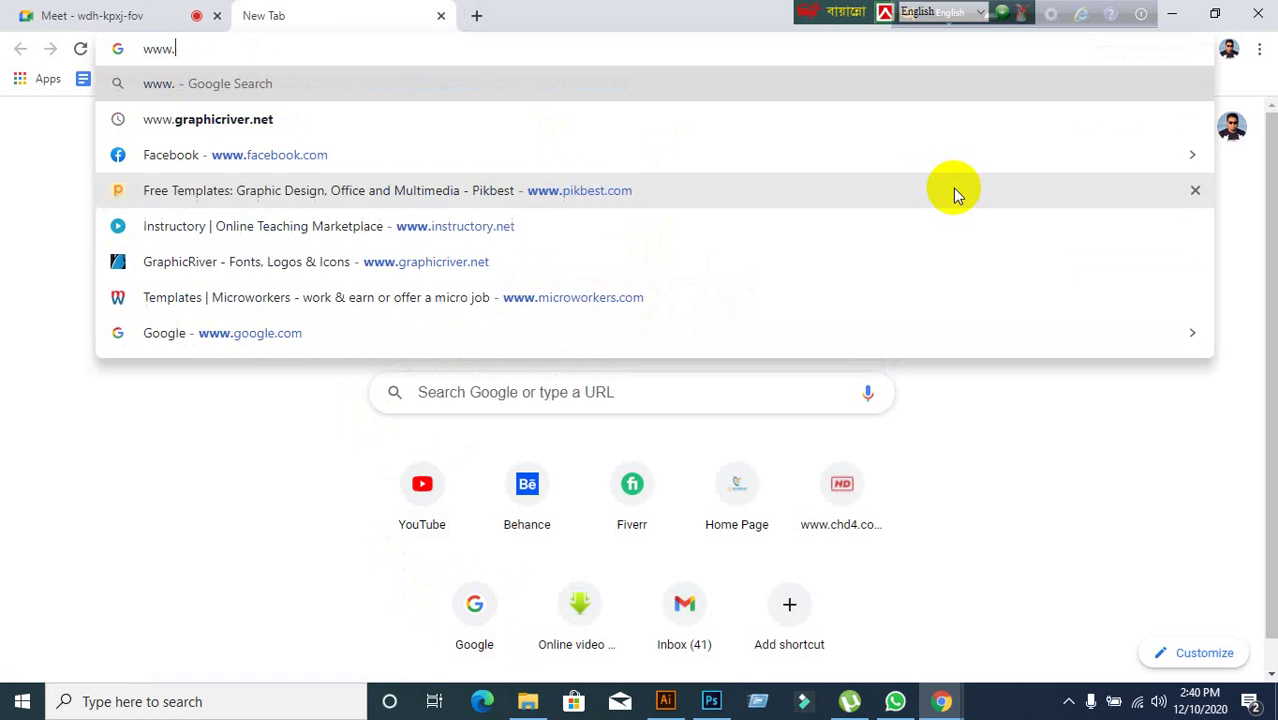
{"action": "type", "text": "www.graphicriver.net"}
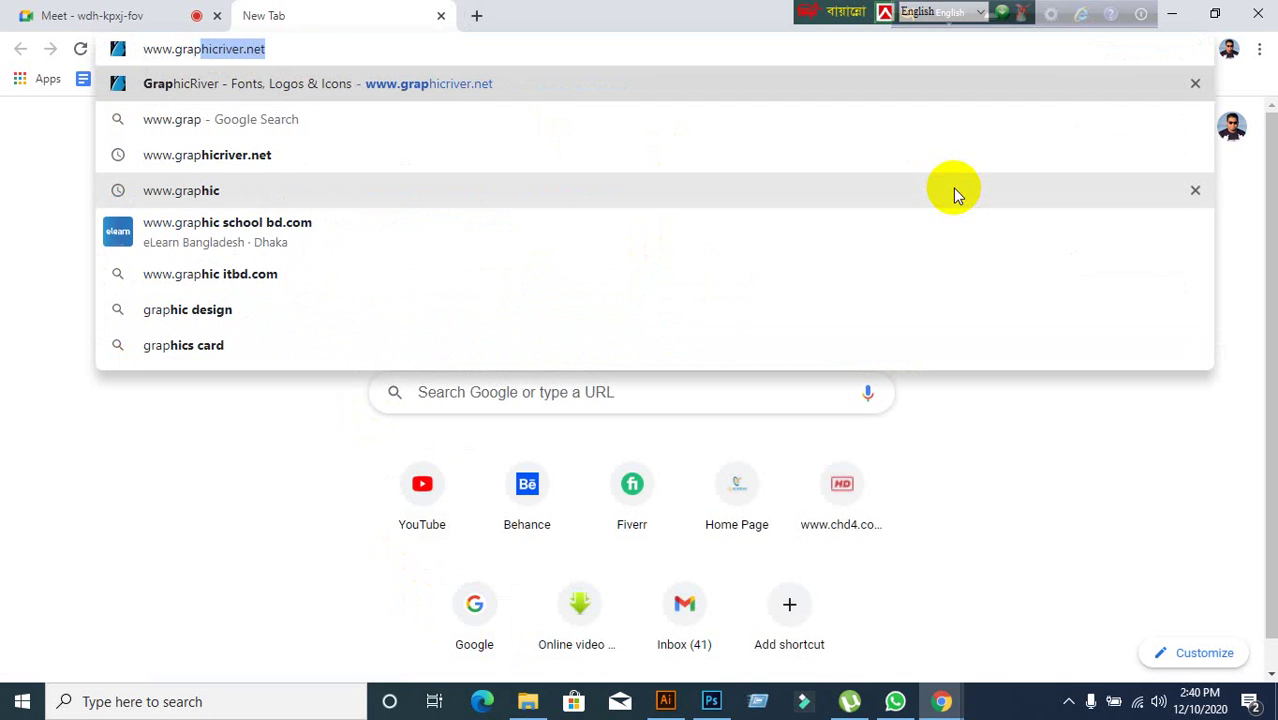
{"action": "key", "text": "Return"}
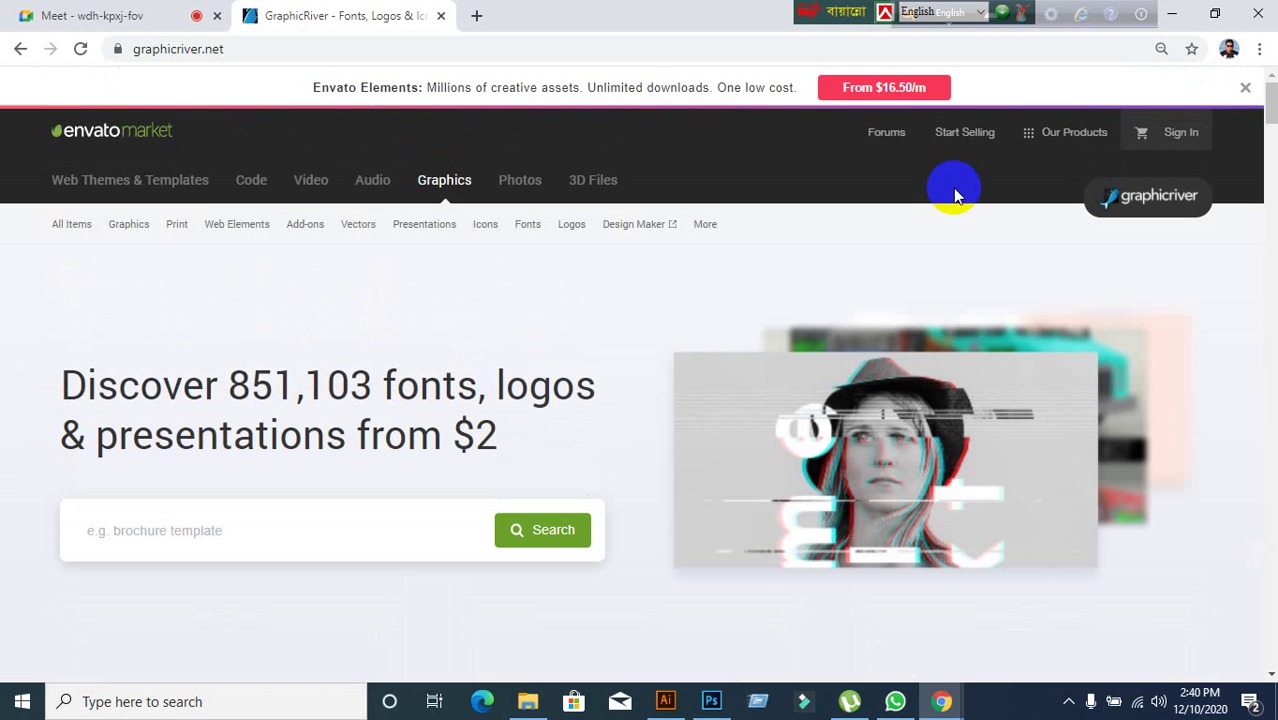
- Search GraphicRiver for the suggested term "tri-fold brochure" and open the blue-and-white Tri-fold Brochure item by creativesigne
{"action": "left_click", "coordinate": [214, 528]}
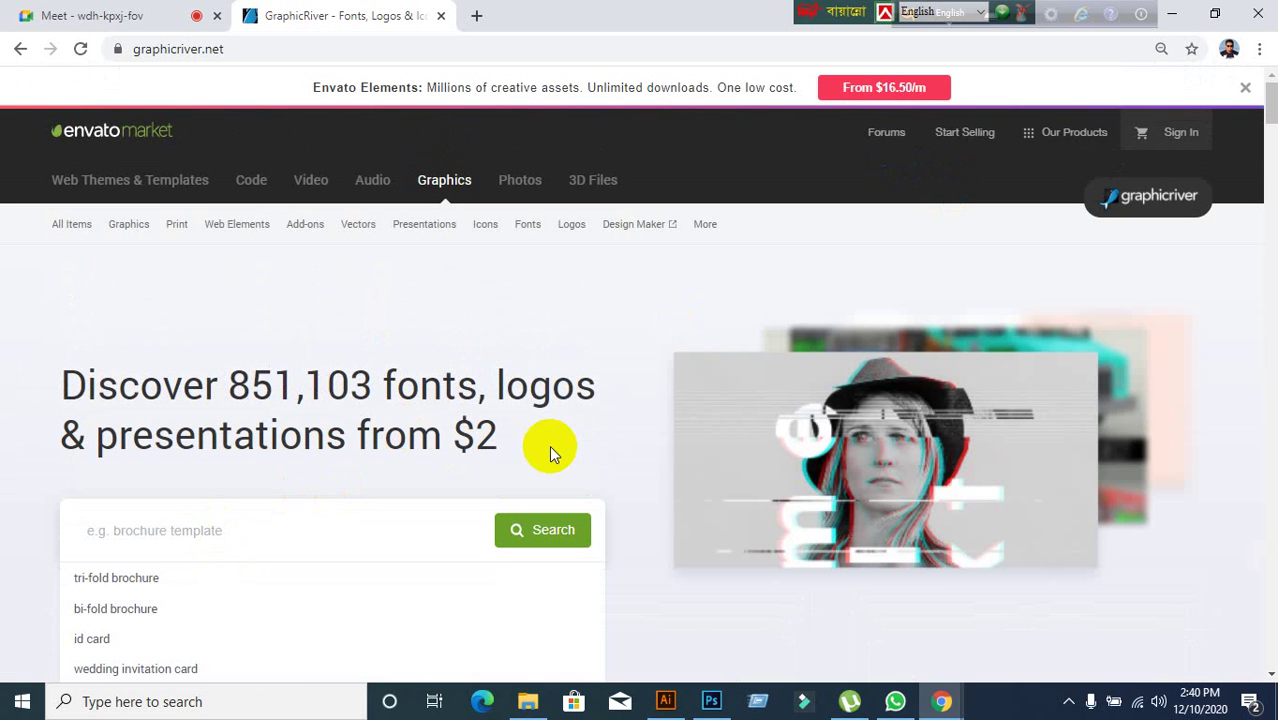
{"action": "left_click", "coordinate": [133, 591]}
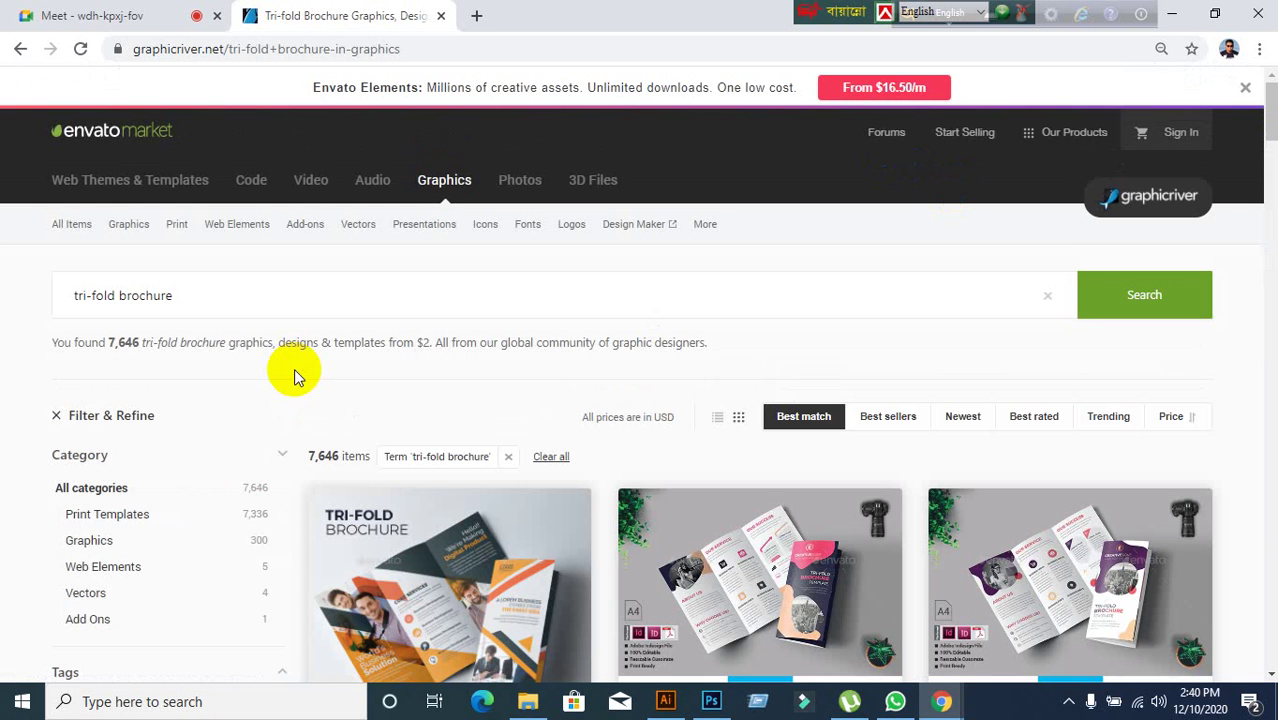
{"action": "scroll", "coordinate": [494, 521], "scroll_direction": "down", "scroll_amount": 2}
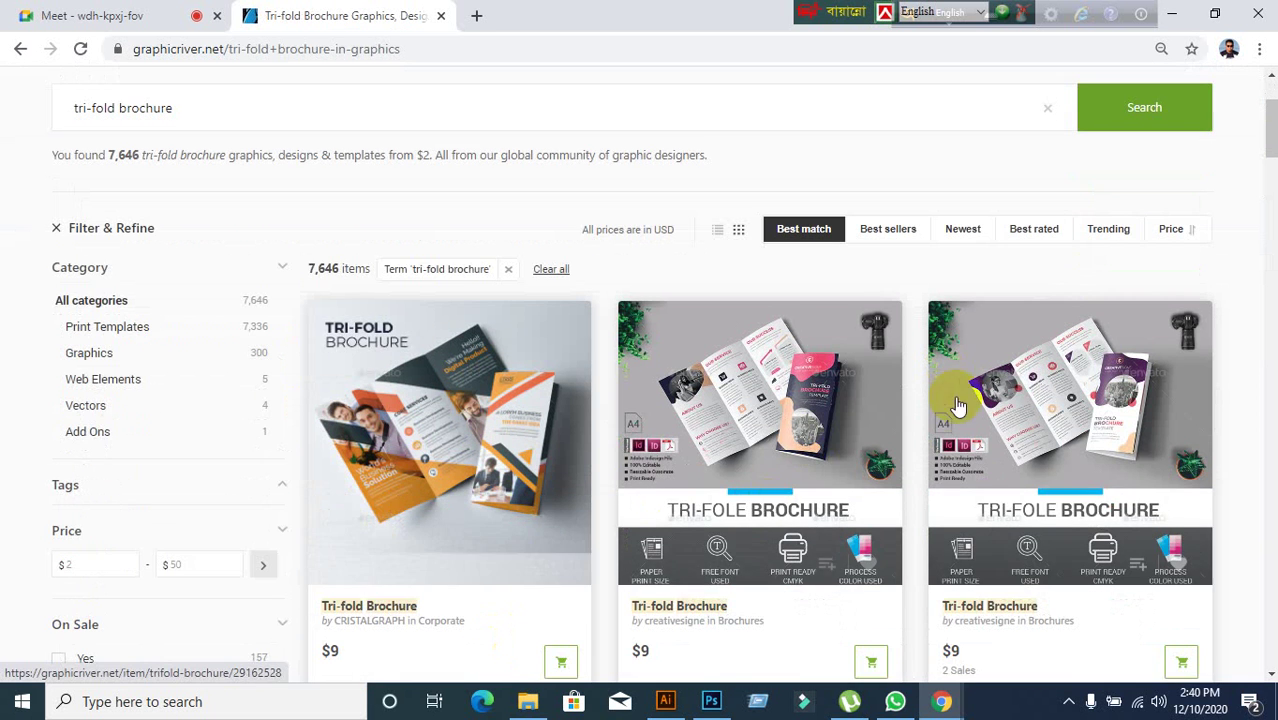
{"action": "scroll", "coordinate": [993, 491], "scroll_direction": "down", "scroll_amount": 4}
{"action": "scroll", "coordinate": [973, 579], "scroll_direction": "down", "scroll_amount": 3}
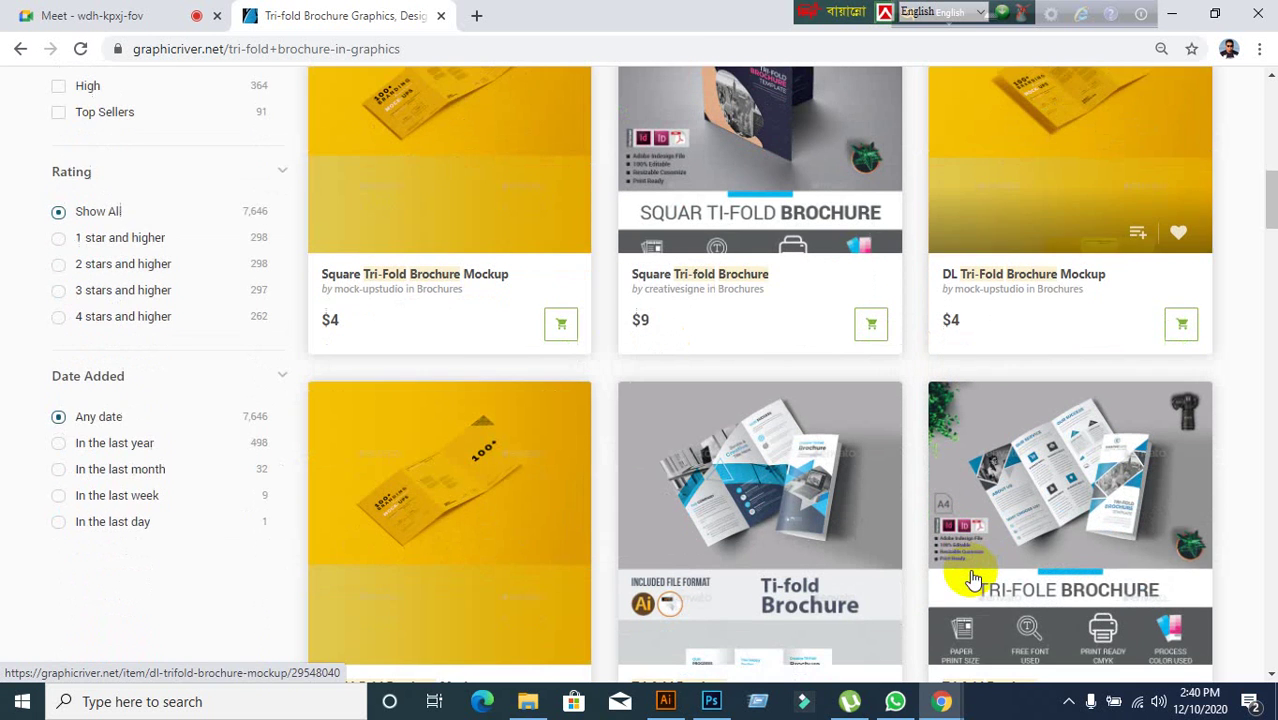
{"action": "scroll", "coordinate": [973, 579], "scroll_direction": "down", "scroll_amount": 2}
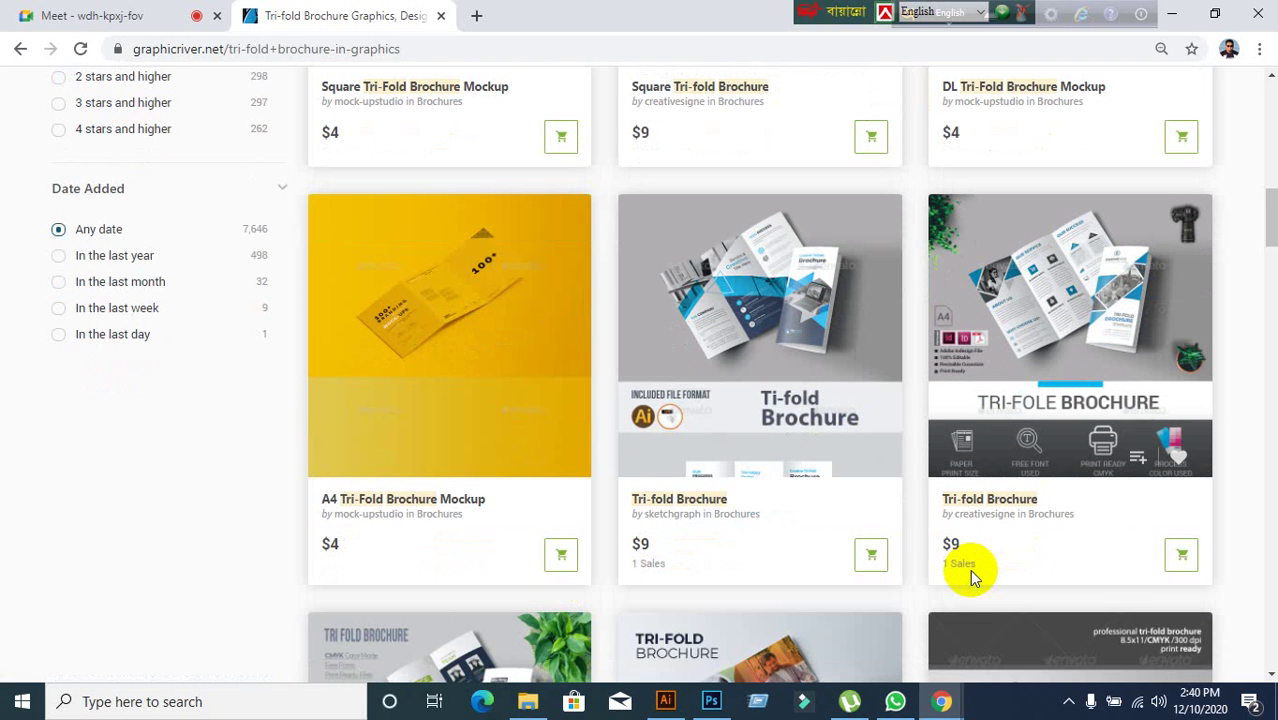
{"action": "left_click", "coordinate": [1031, 355]}
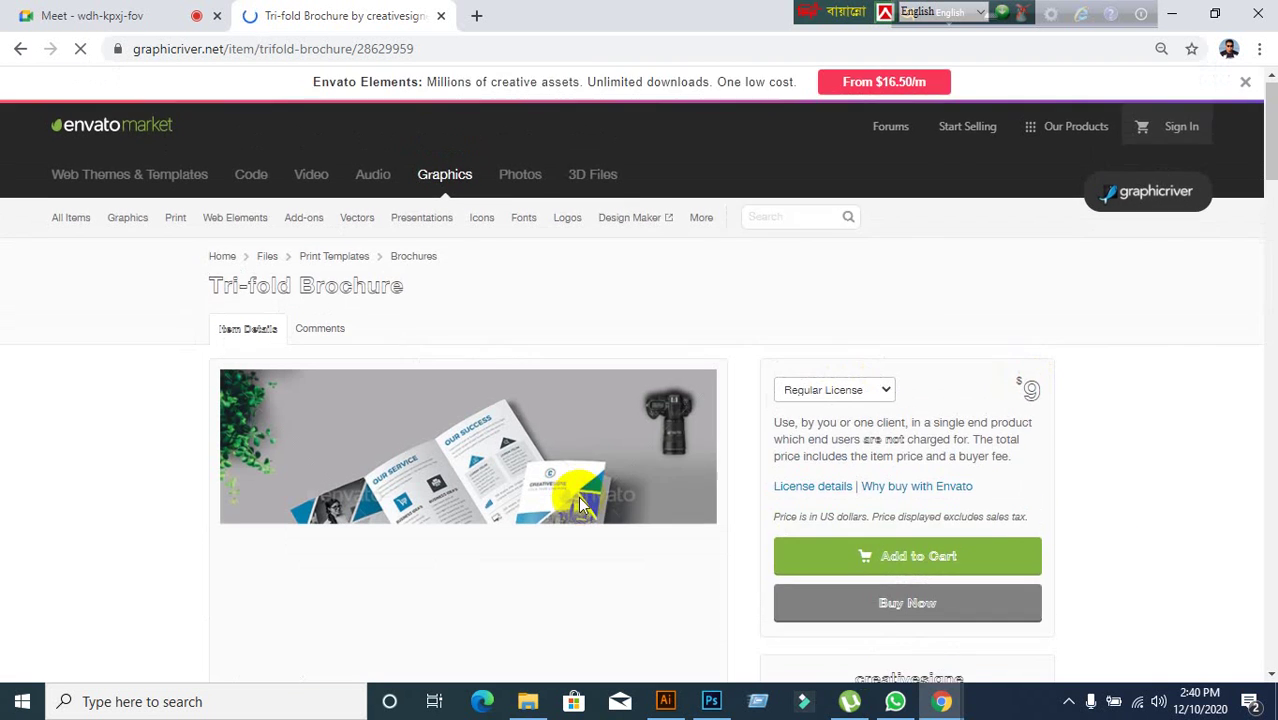
- Examine the brochure's cover mockup, its outside and inside spreads, and the item details on the product page
{"action": "scroll", "coordinate": [442, 506], "scroll_direction": "down", "scroll_amount": 3}
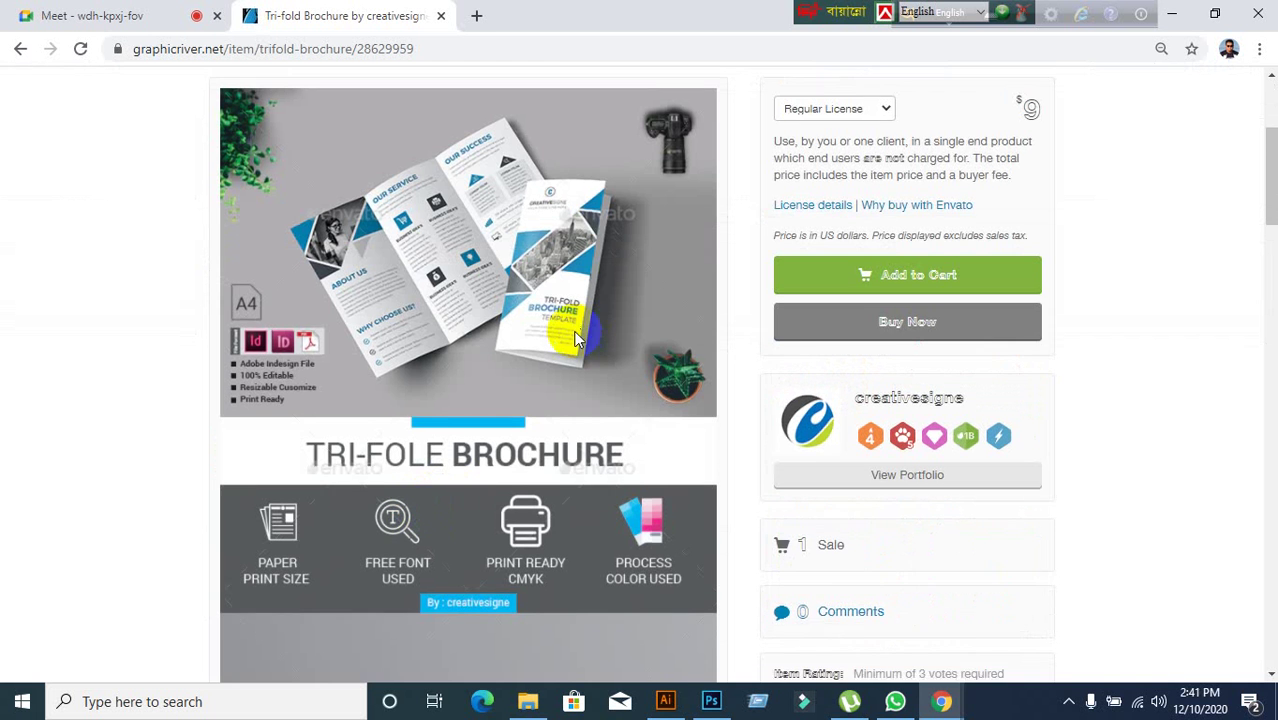
{"action": "scroll", "coordinate": [564, 452], "scroll_direction": "down", "scroll_amount": 7}
{"action": "scroll", "coordinate": [530, 490], "scroll_direction": "up", "scroll_amount": 3}
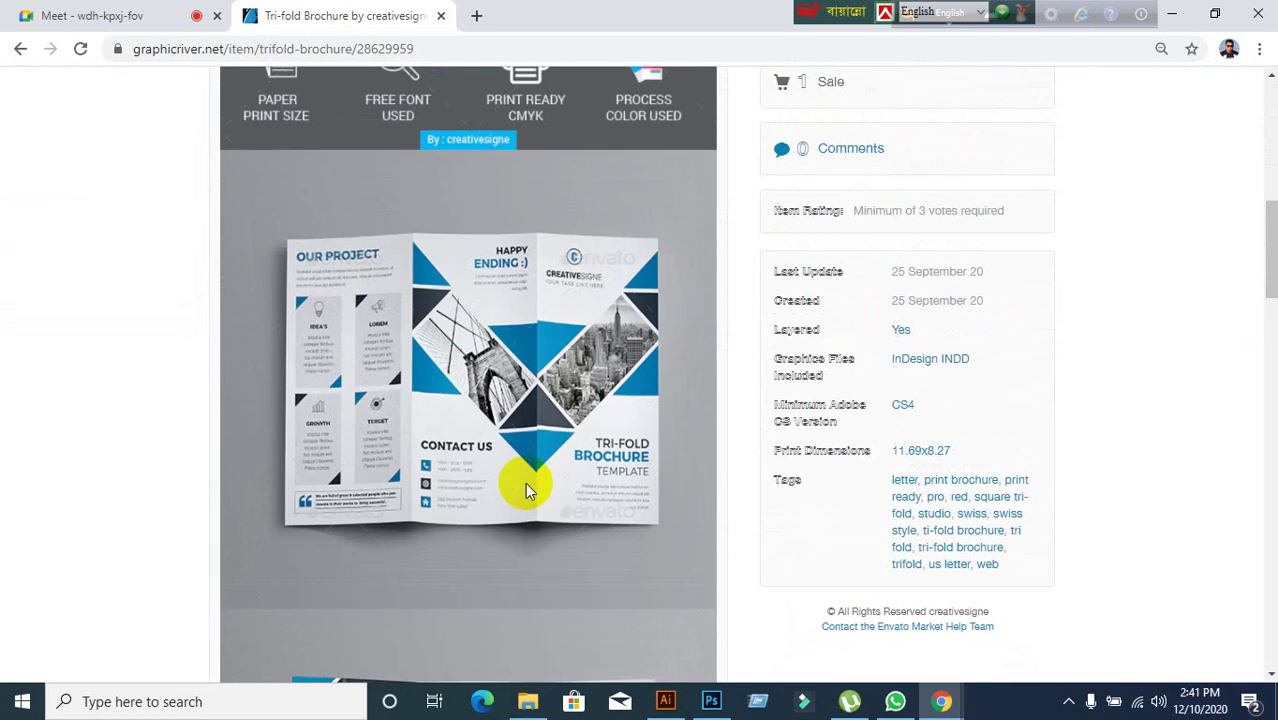
{"action": "scroll", "coordinate": [524, 519], "scroll_direction": "down", "scroll_amount": 4}
{"action": "scroll", "coordinate": [515, 450], "scroll_direction": "up", "scroll_amount": 2}
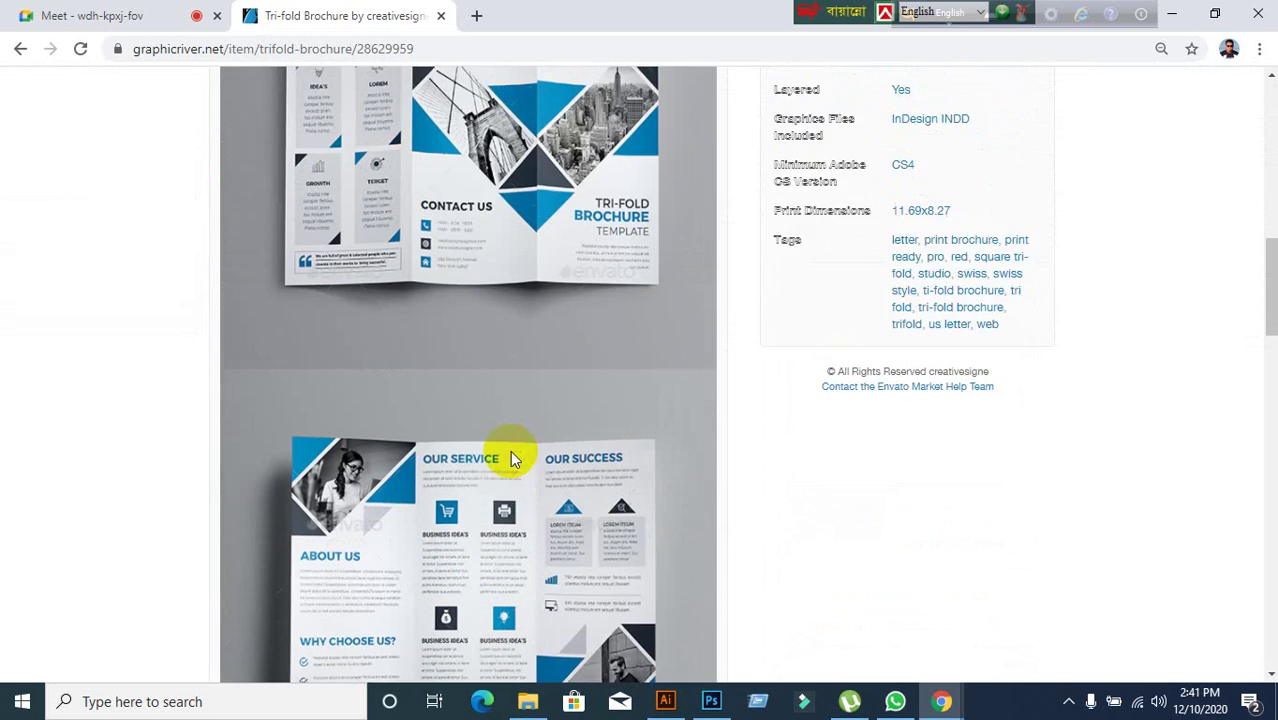
{"action": "scroll", "coordinate": [512, 473], "scroll_direction": "down", "scroll_amount": 1}
{"action": "scroll", "coordinate": [512, 477], "scroll_direction": "up", "scroll_amount": 1}
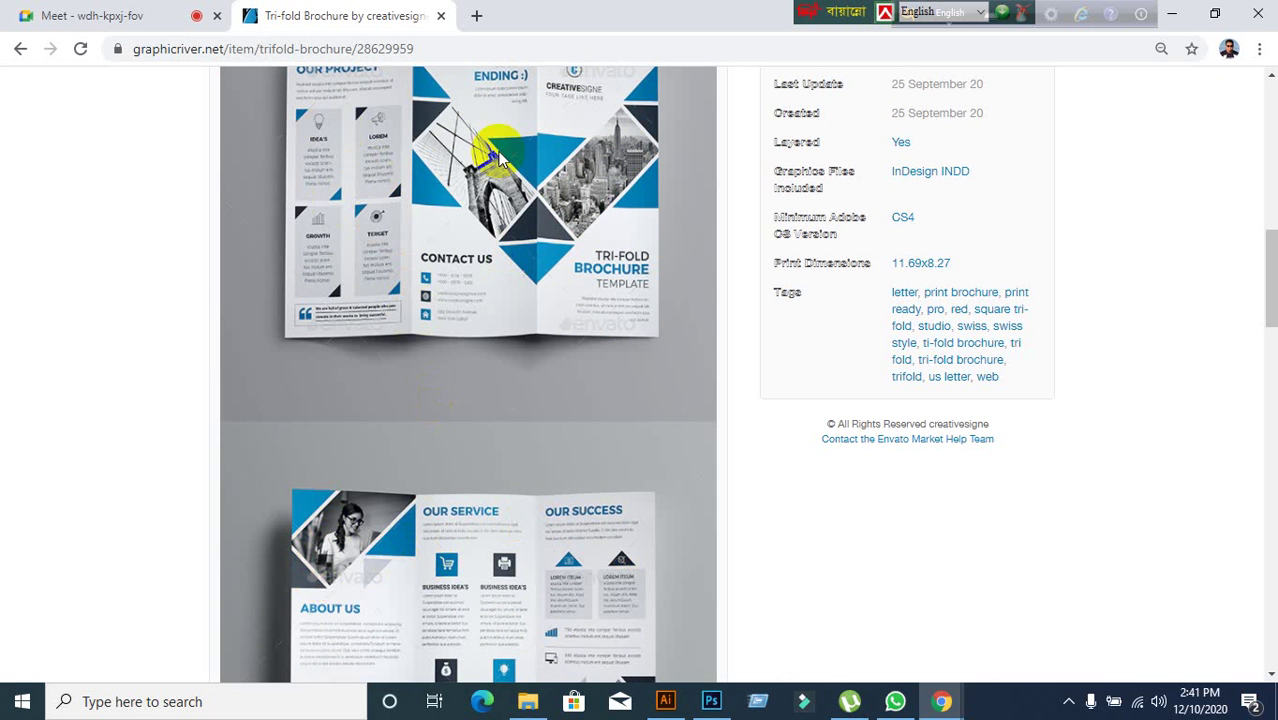
- Admit the person waiting to join the Google Meet call and return to the tri-fold brochure page
{"action": "left_click", "coordinate": [108, 16]}
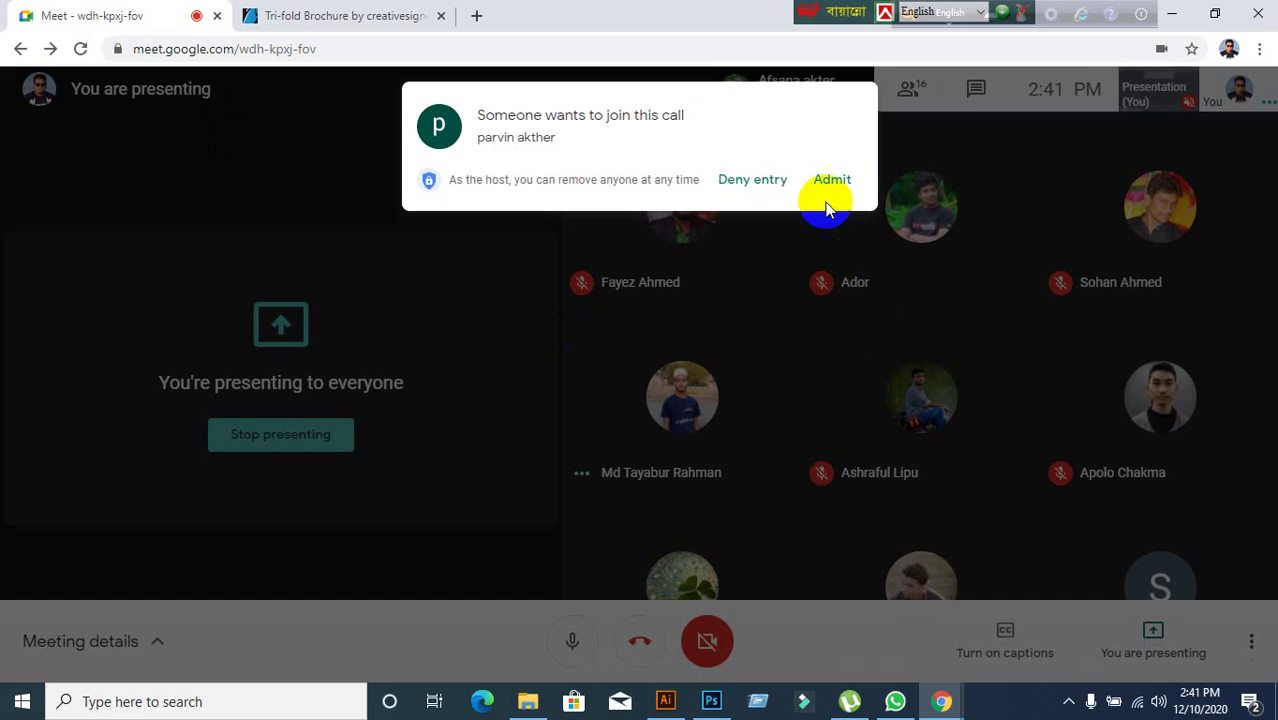
{"action": "left_click", "coordinate": [826, 205]}
{"action": "left_click", "coordinate": [345, 20]}
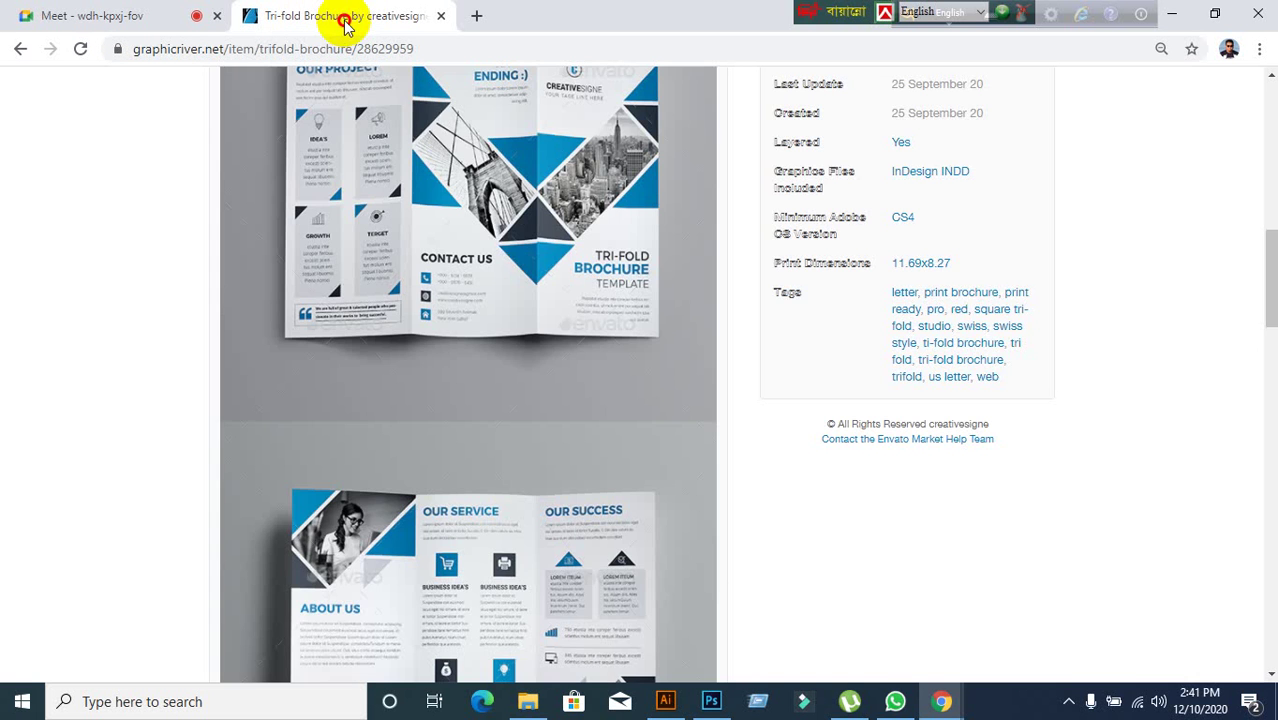
- Compare the photo placement, icons and text sections on the outside and inside spreads of the tri-fold brochure
{"action": "scroll", "coordinate": [549, 467], "scroll_direction": "up", "scroll_amount": 2}
{"action": "scroll", "coordinate": [549, 467], "scroll_direction": "down", "scroll_amount": 5}
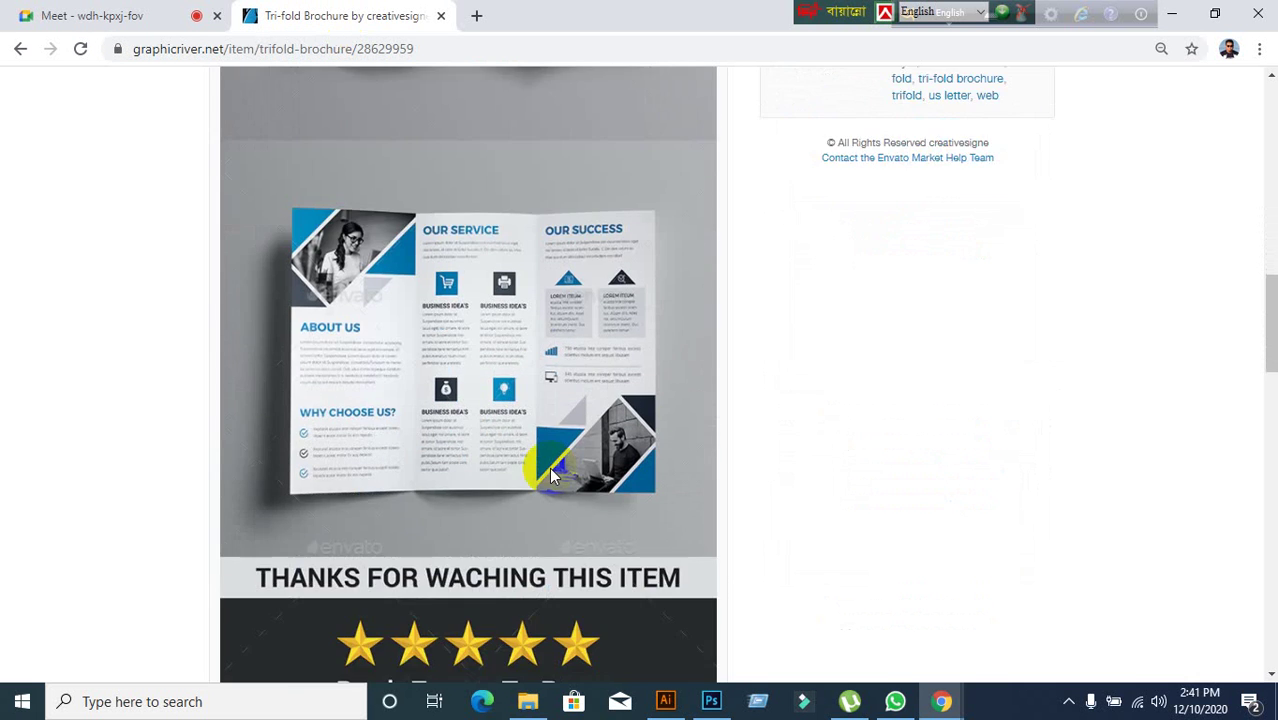
{"action": "scroll", "coordinate": [549, 474], "scroll_direction": "up", "scroll_amount": 3}
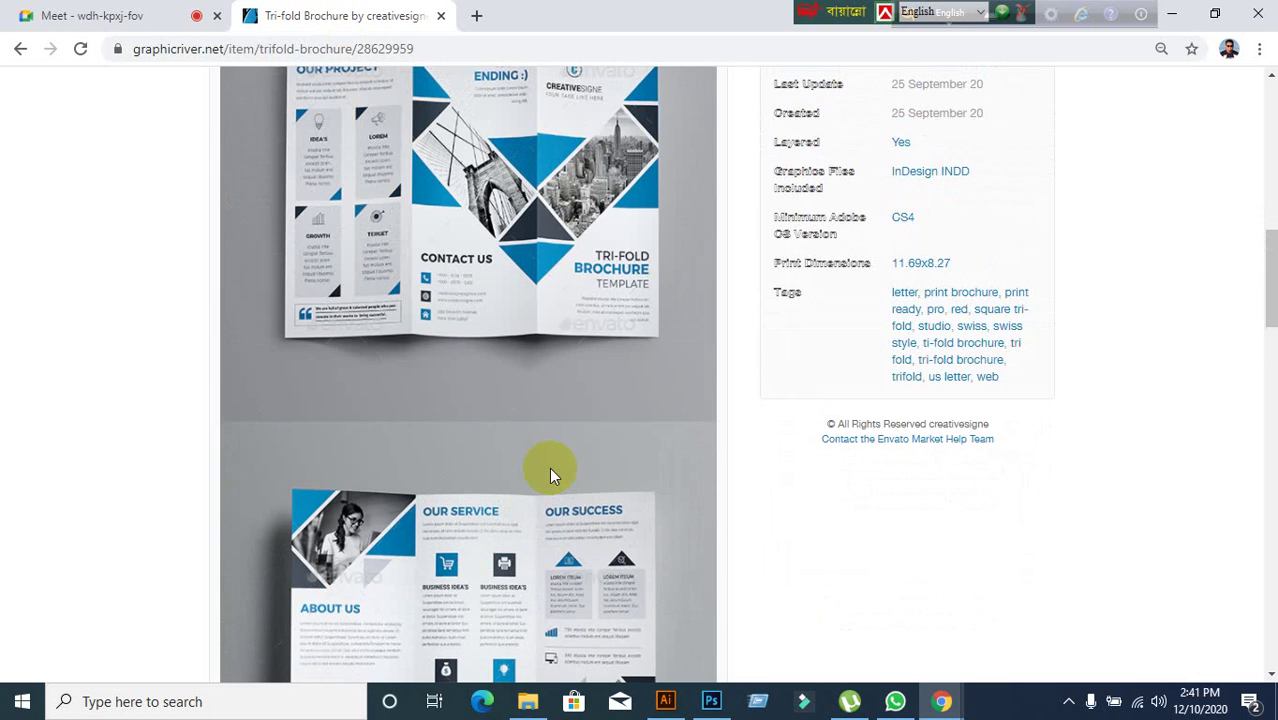
{"action": "scroll", "coordinate": [550, 468], "scroll_direction": "down", "scroll_amount": 2}
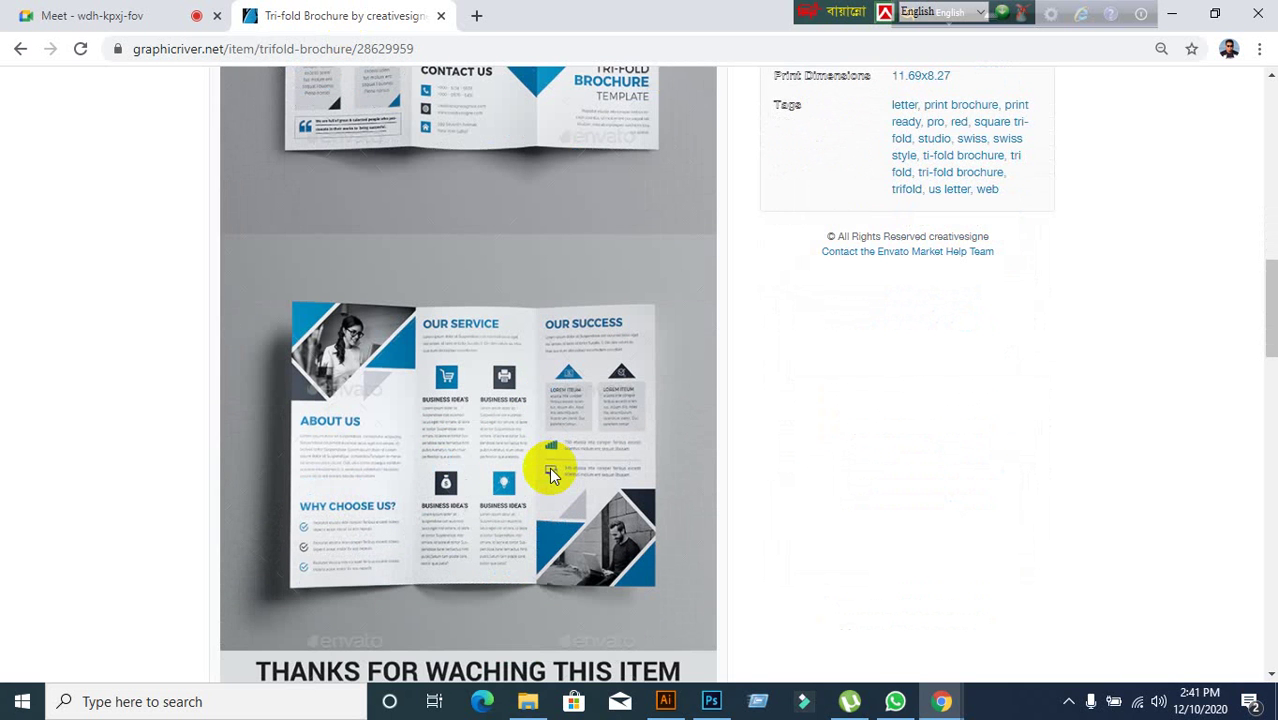
{"action": "scroll", "coordinate": [550, 471], "scroll_direction": "up", "scroll_amount": 2}
{"action": "scroll", "coordinate": [538, 474], "scroll_direction": "down", "scroll_amount": 1}
{"action": "scroll", "coordinate": [591, 363], "scroll_direction": "up", "scroll_amount": 1}
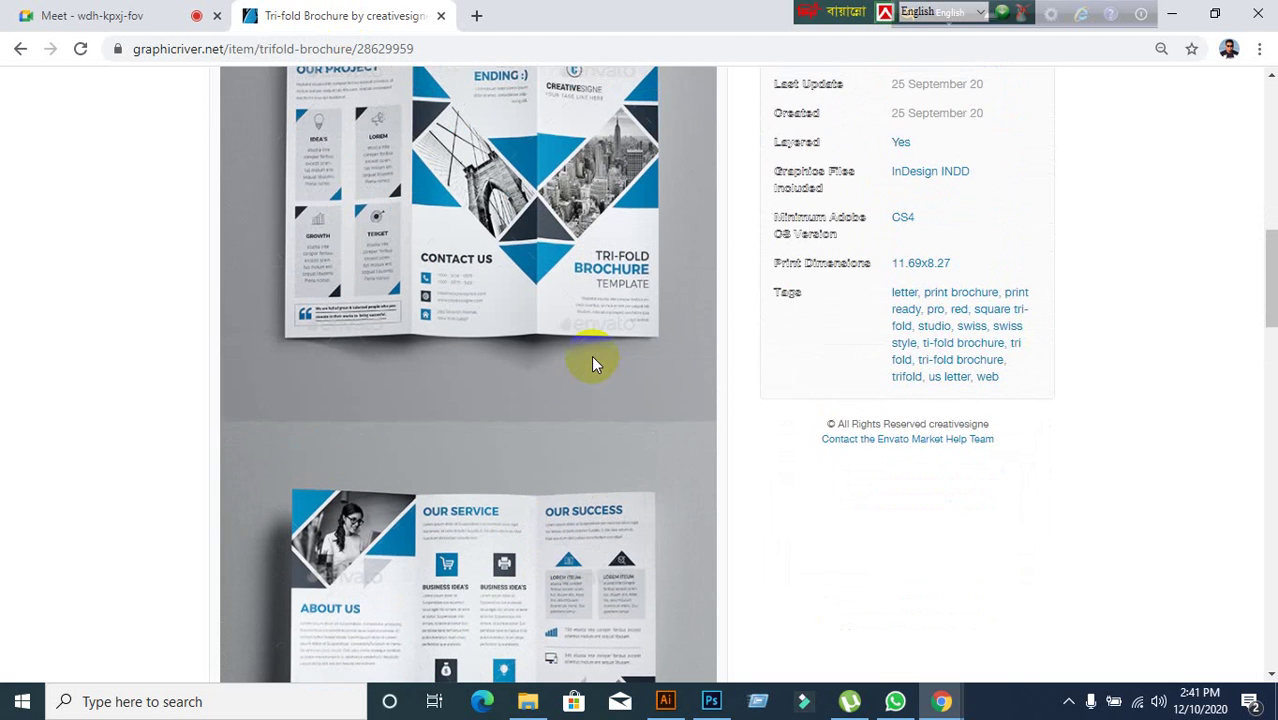
{"action": "scroll", "coordinate": [591, 363], "scroll_direction": "up", "scroll_amount": 1}
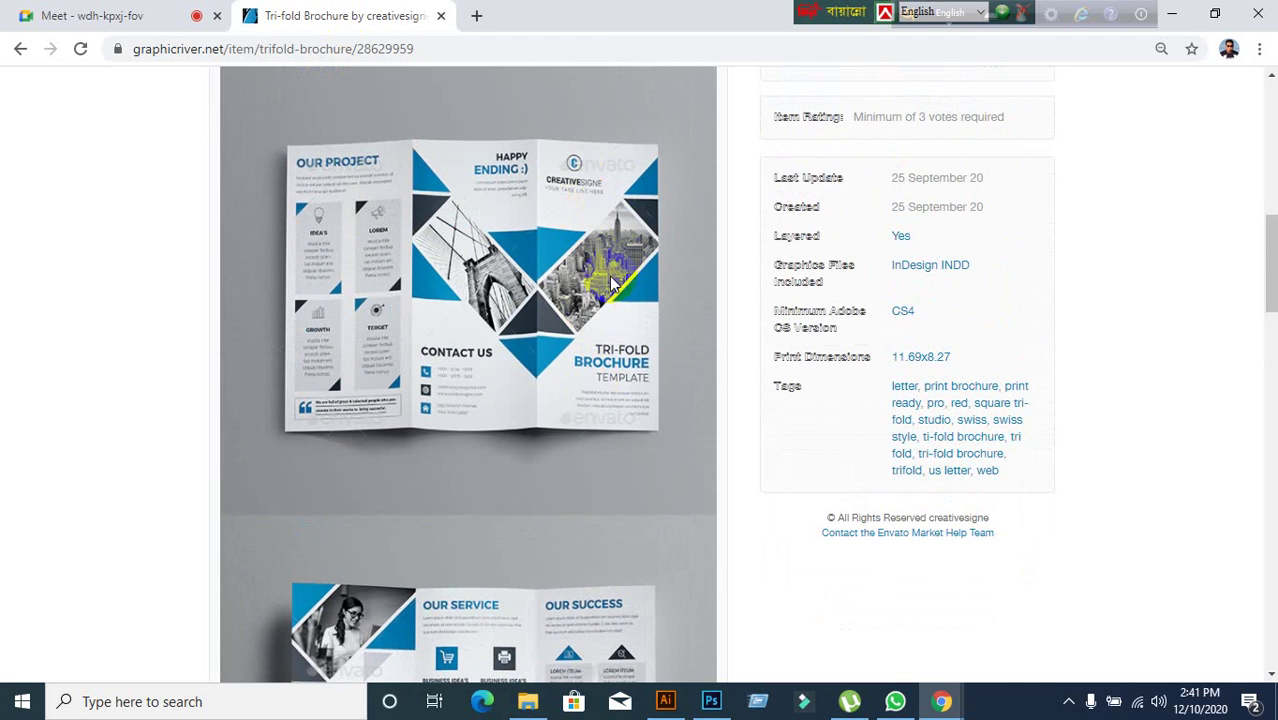
{"action": "scroll", "coordinate": [606, 292], "scroll_direction": "down", "scroll_amount": 3}
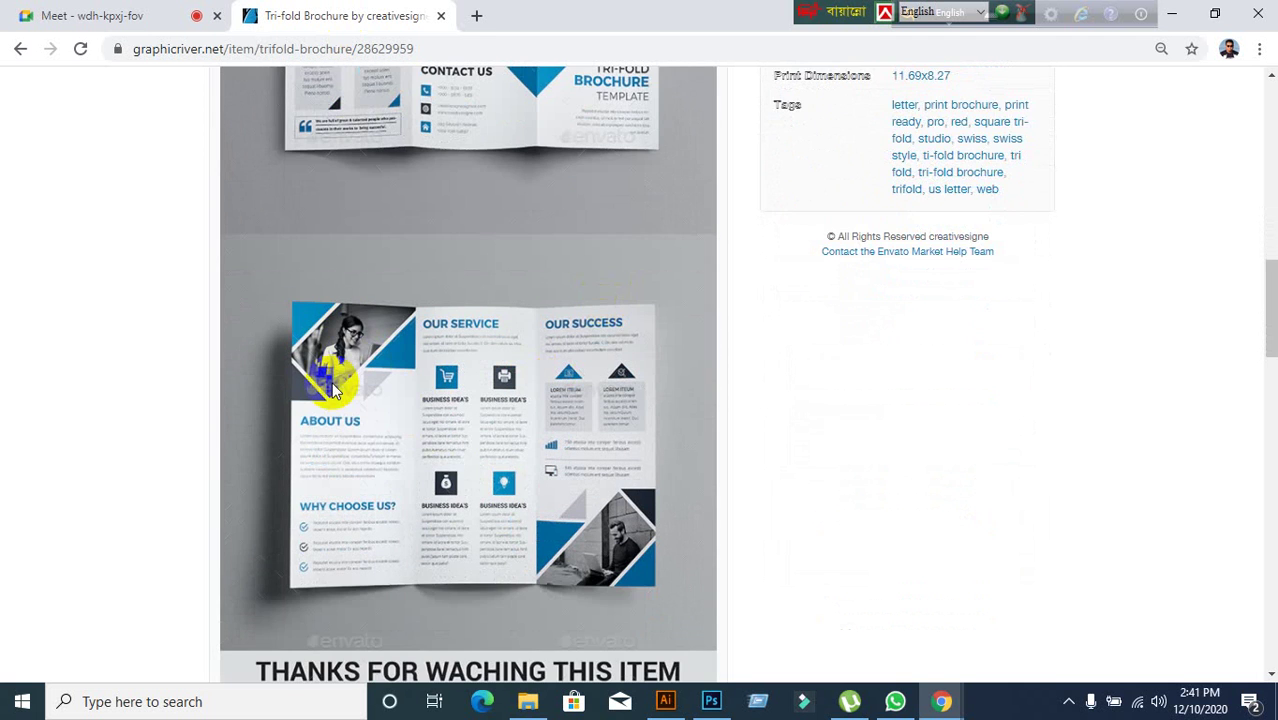
{"action": "scroll", "coordinate": [601, 430], "scroll_direction": "up", "scroll_amount": 1}
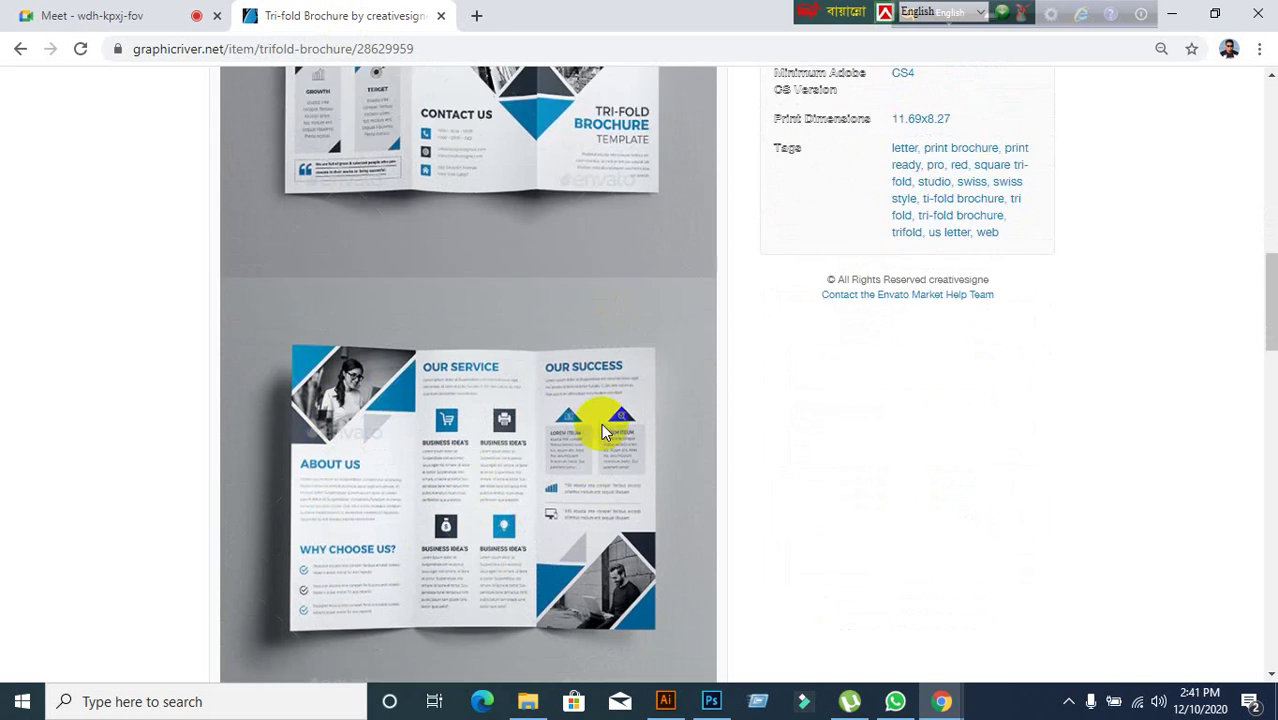
{"action": "scroll", "coordinate": [601, 423], "scroll_direction": "up", "scroll_amount": 3}
{"action": "scroll", "coordinate": [466, 477], "scroll_direction": "down", "scroll_amount": 4}
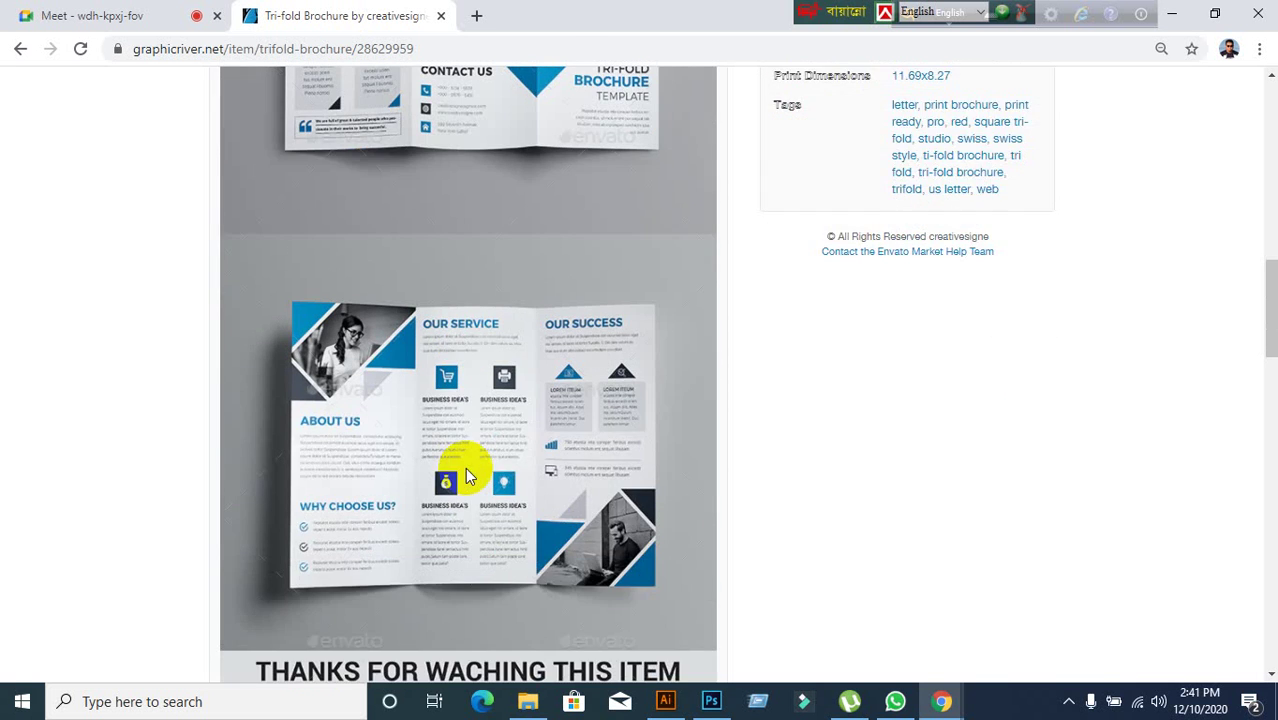
{"action": "scroll", "coordinate": [466, 477], "scroll_direction": "up", "scroll_amount": 2}
{"action": "scroll", "coordinate": [358, 414], "scroll_direction": "down", "scroll_amount": 1}
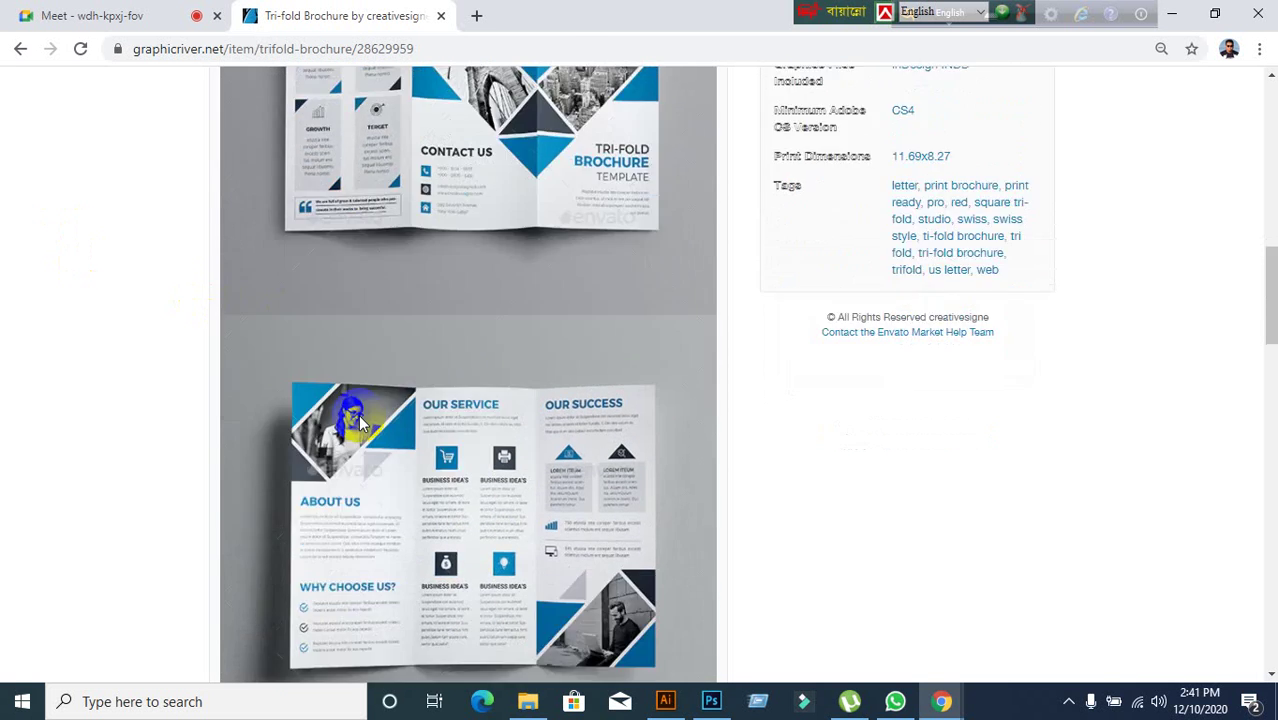
{"action": "scroll", "coordinate": [411, 448], "scroll_direction": "down", "scroll_amount": 6}
{"action": "scroll", "coordinate": [411, 448], "scroll_direction": "up", "scroll_amount": 8}
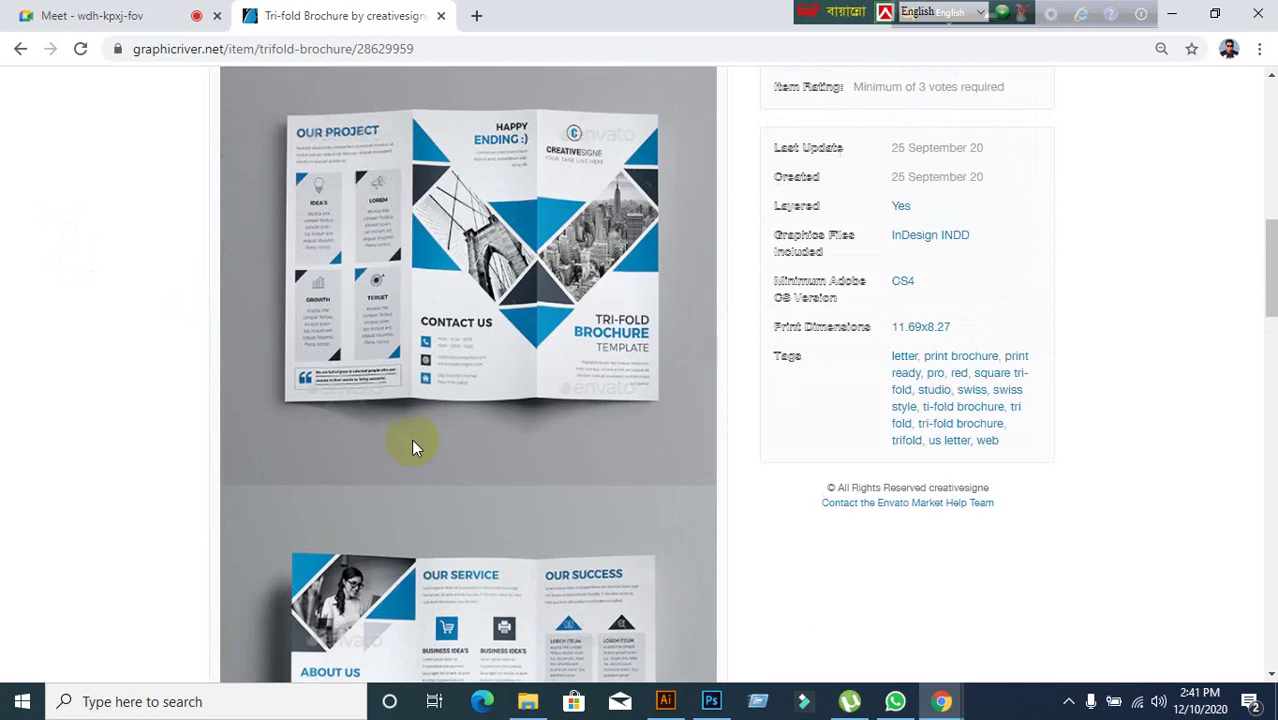
{"action": "scroll", "coordinate": [411, 448], "scroll_direction": "up", "scroll_amount": 3}
{"action": "scroll", "coordinate": [411, 440], "scroll_direction": "down", "scroll_amount": 7}
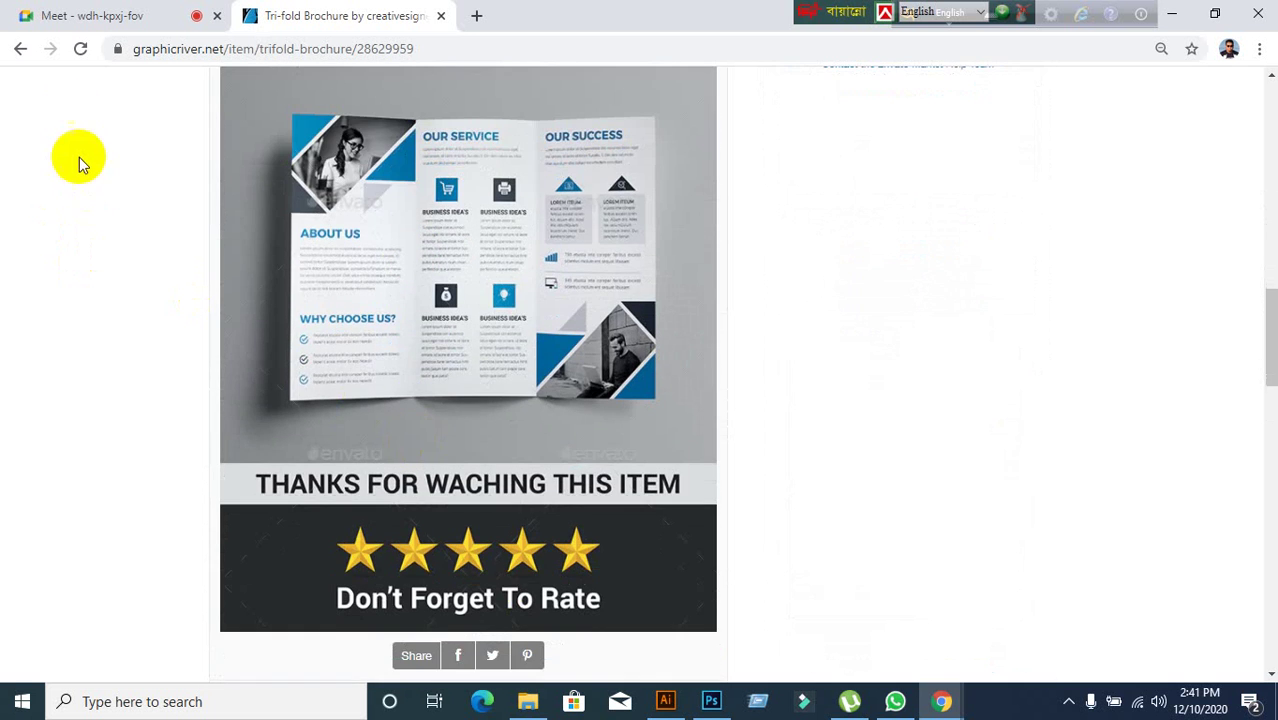
- Switch to the Google Meet call, pin your own video to the main view and turn the camera off
{"action": "left_click", "coordinate": [85, 16]}
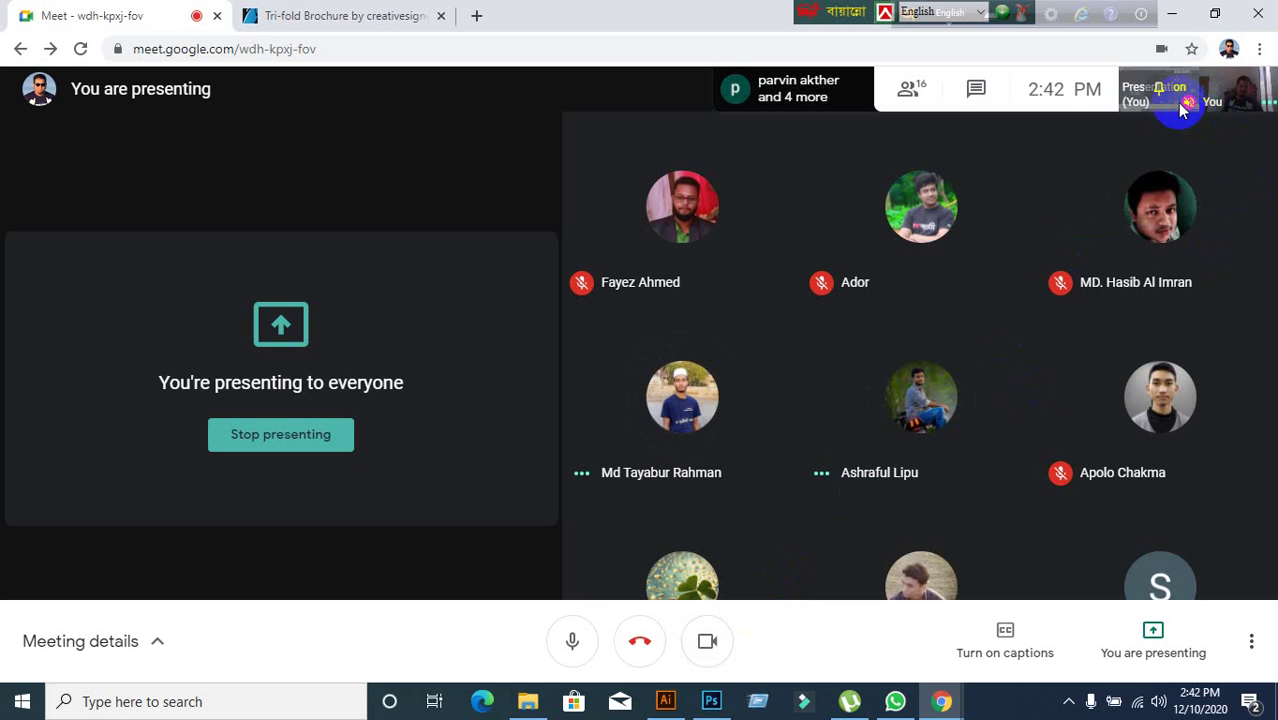
{"action": "left_click", "coordinate": [1220, 100]}
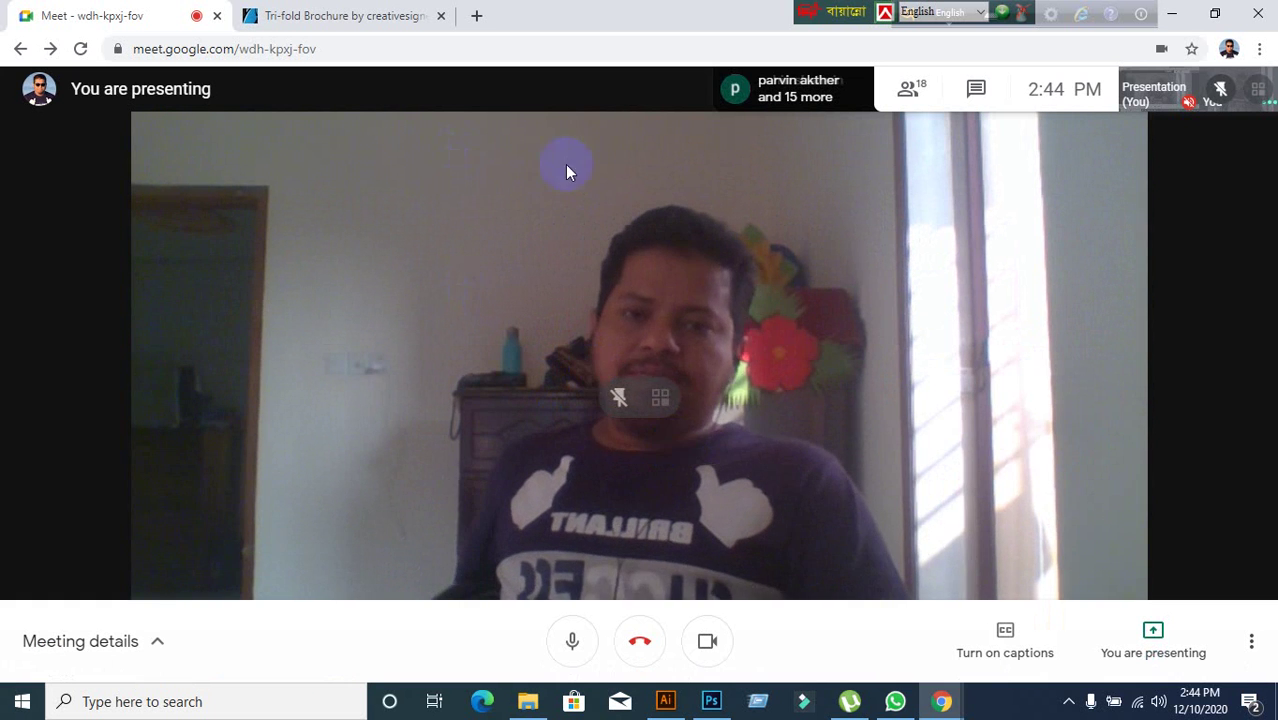
{"action": "left_click", "coordinate": [710, 643]}
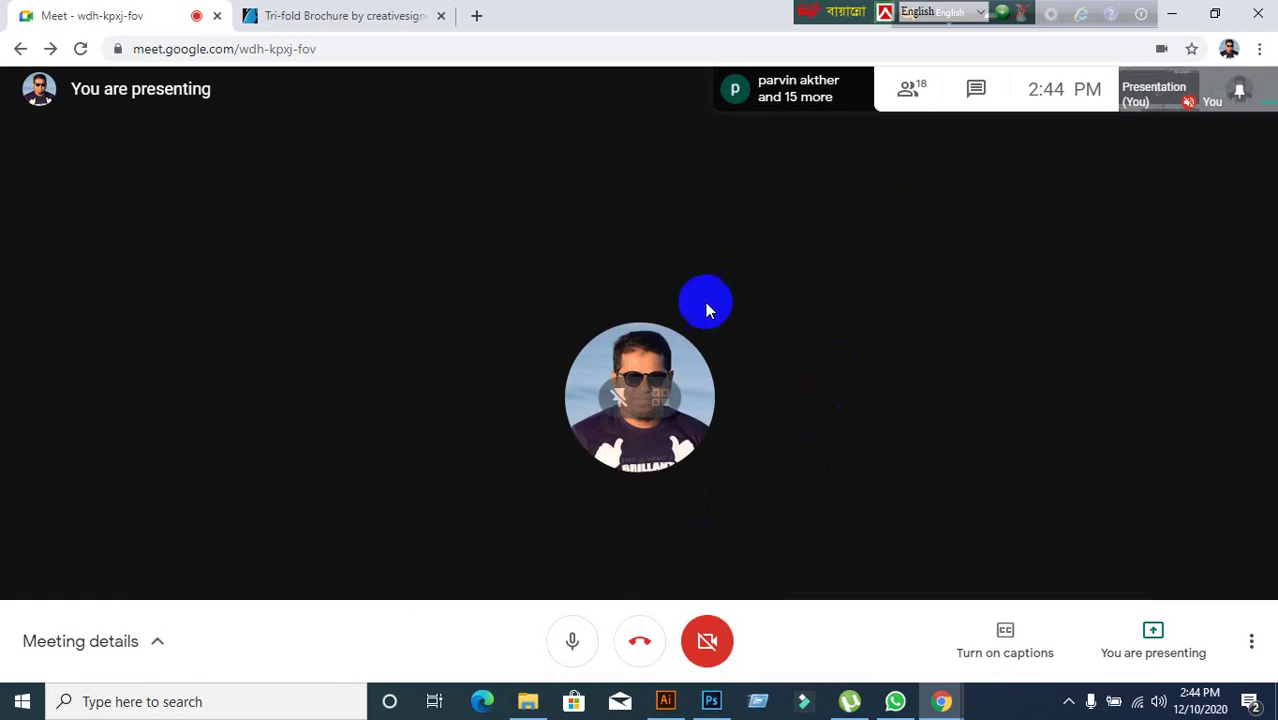
- Look over the bi-fold mockup in Photoshop and the Illustrator home screen, minimize both and return to the Meet call
{"action": "left_click", "coordinate": [665, 701]}
{"action": "left_click", "coordinate": [666, 701]}
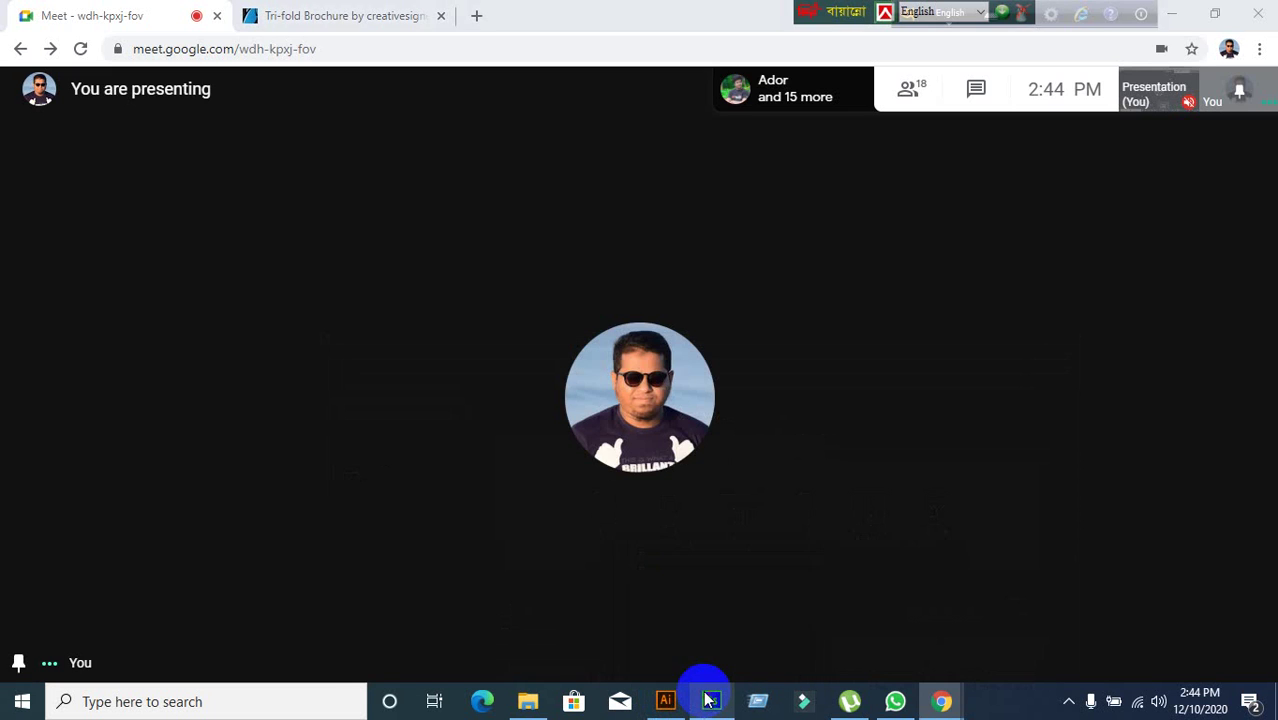
{"action": "left_click", "coordinate": [710, 701]}
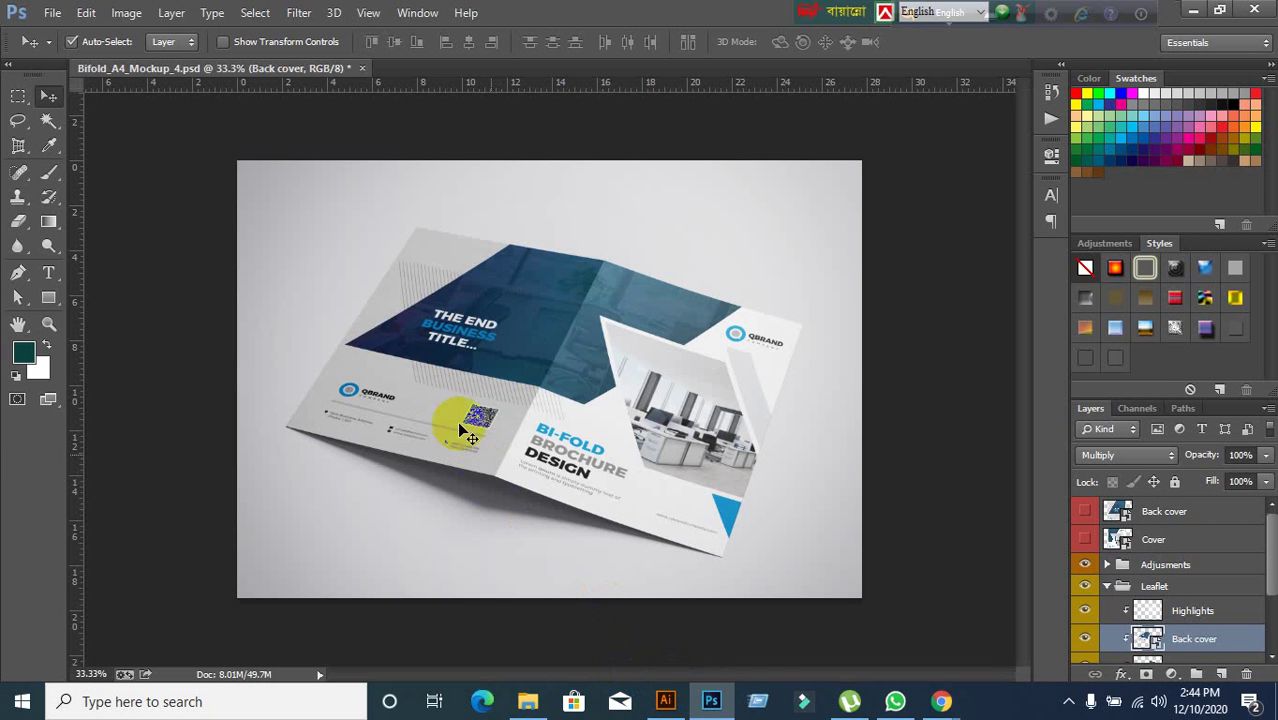
{"action": "left_click", "coordinate": [665, 705]}
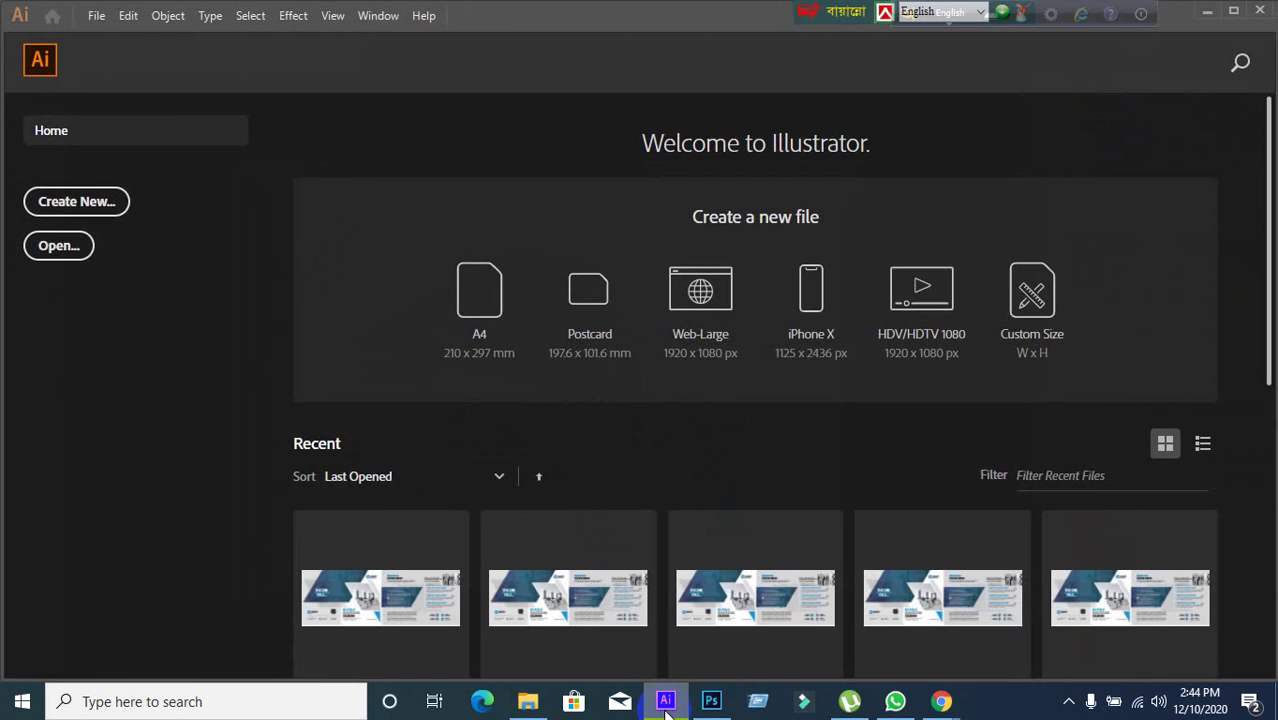
{"action": "left_click", "coordinate": [666, 706]}
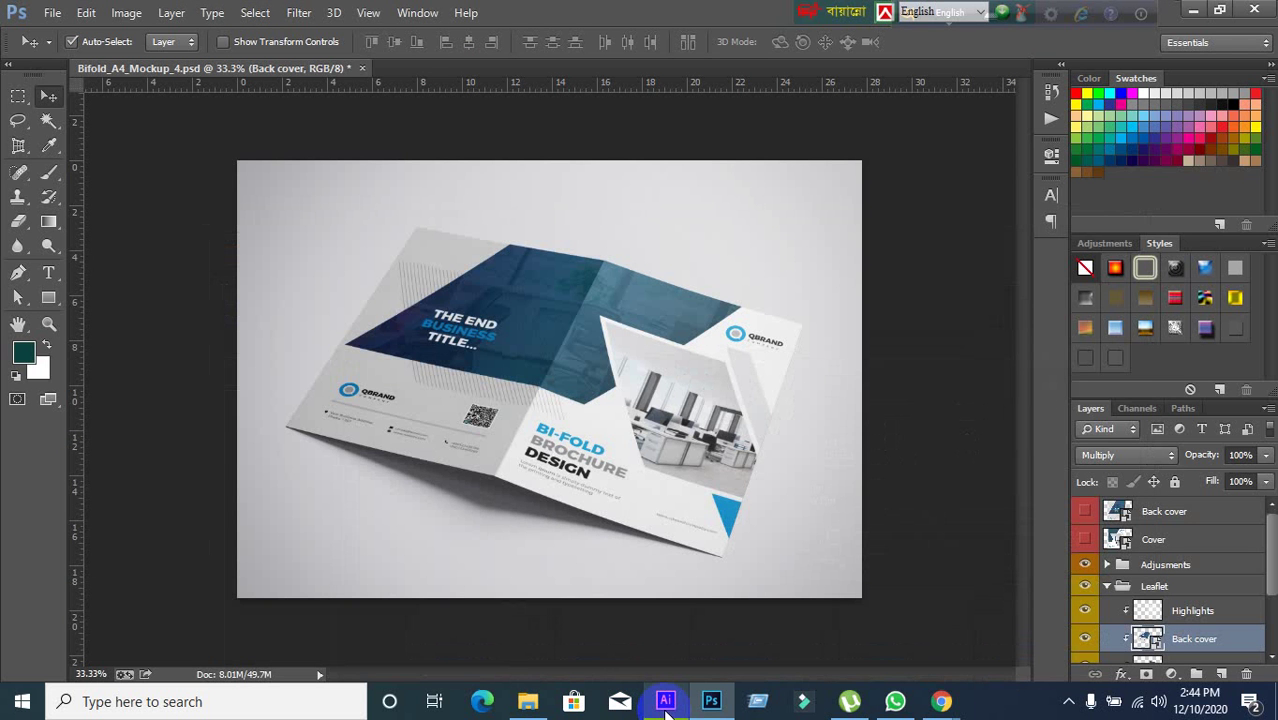
{"action": "left_click", "coordinate": [1100, 379]}
{"action": "left_click", "coordinate": [1194, 12]}
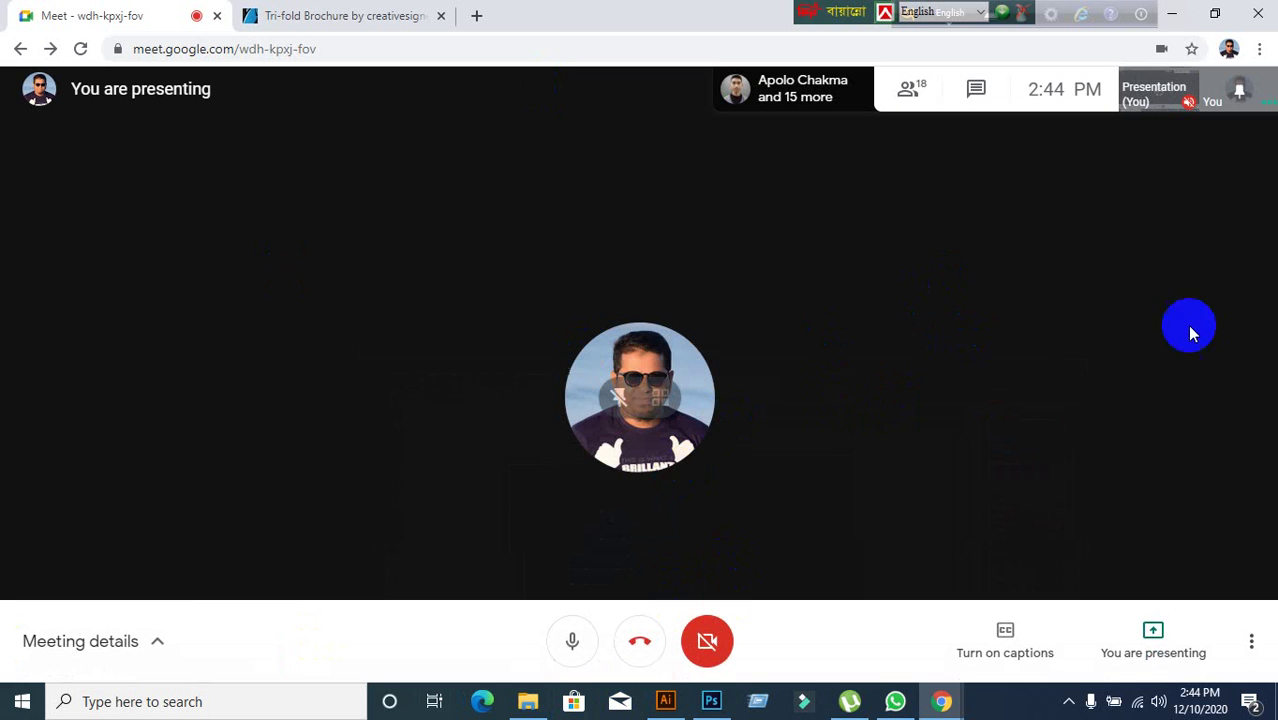
{"action": "left_click", "coordinate": [664, 703]}
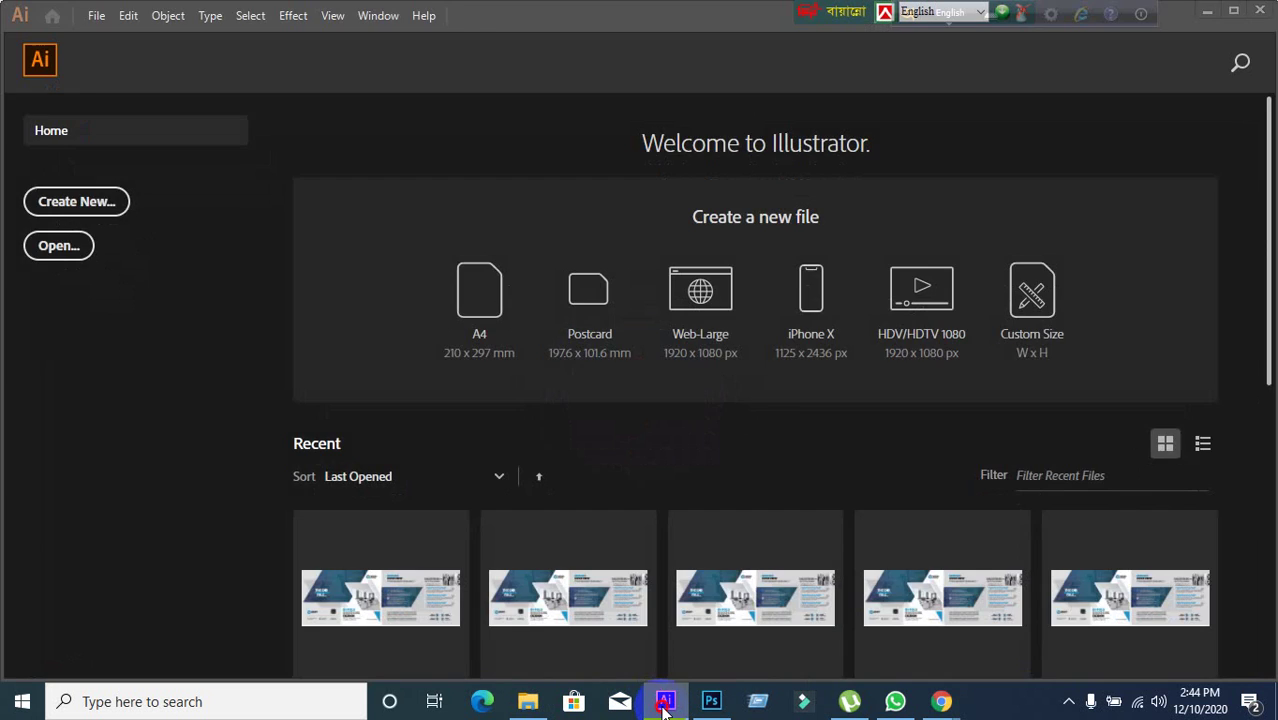
{"action": "left_click", "coordinate": [664, 703]}
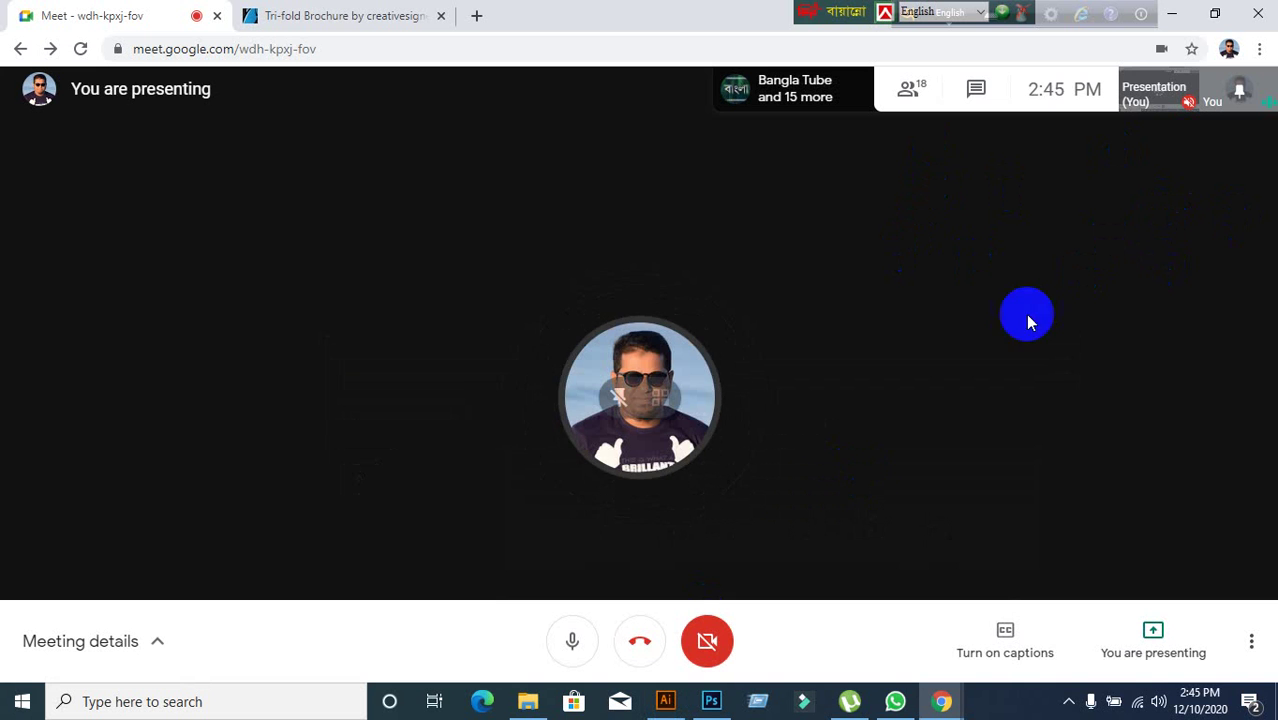
- Return to the tri-fold brochure item page and go back to the GraphicRiver search results
{"action": "left_click", "coordinate": [358, 22]}
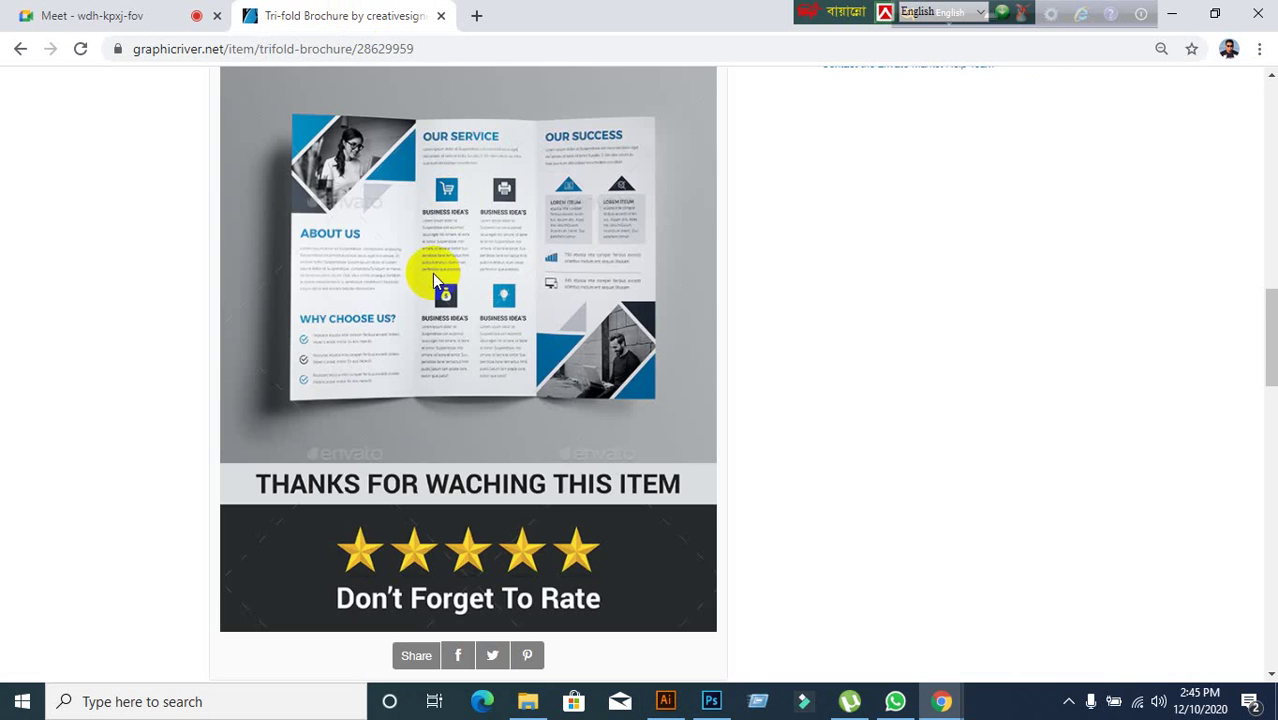
{"action": "scroll", "coordinate": [432, 275], "scroll_direction": "up", "scroll_amount": 2}
{"action": "left_click", "coordinate": [22, 50]}
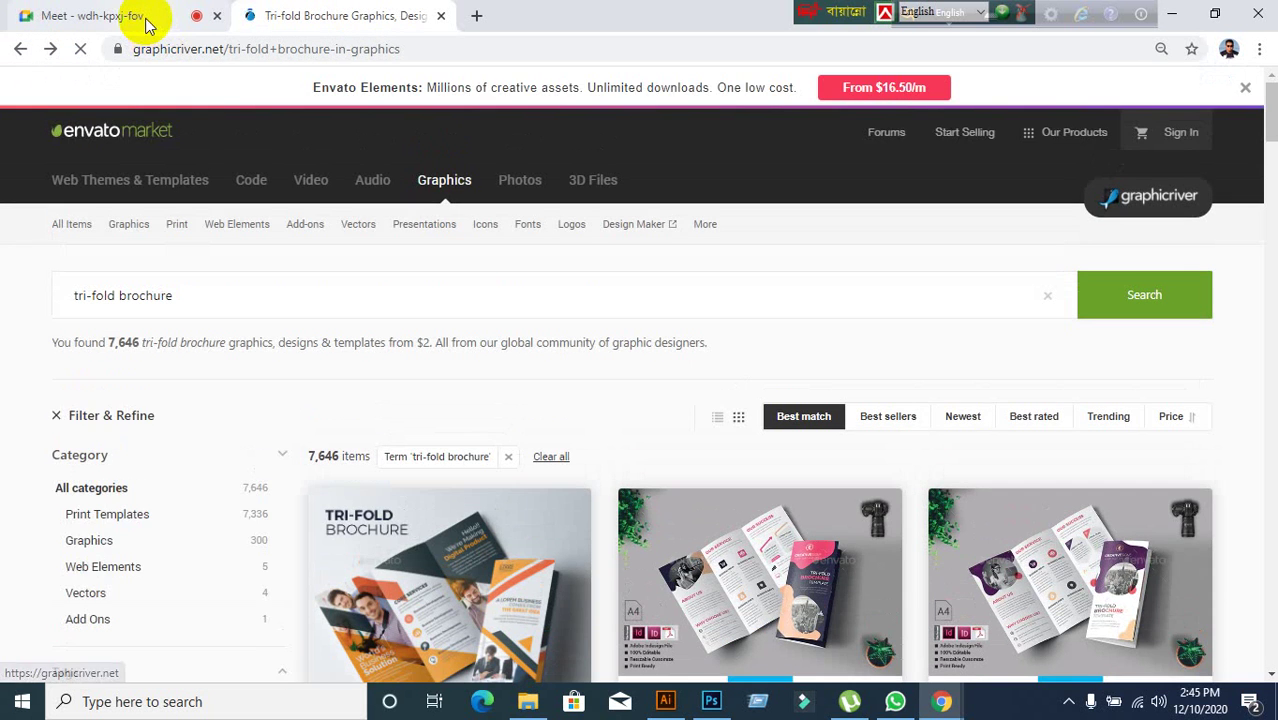
- Check the Google Meet call, return to the GraphicRiver results and browse the tri-fold brochure designs and mockups
{"action": "left_click", "coordinate": [146, 20]}
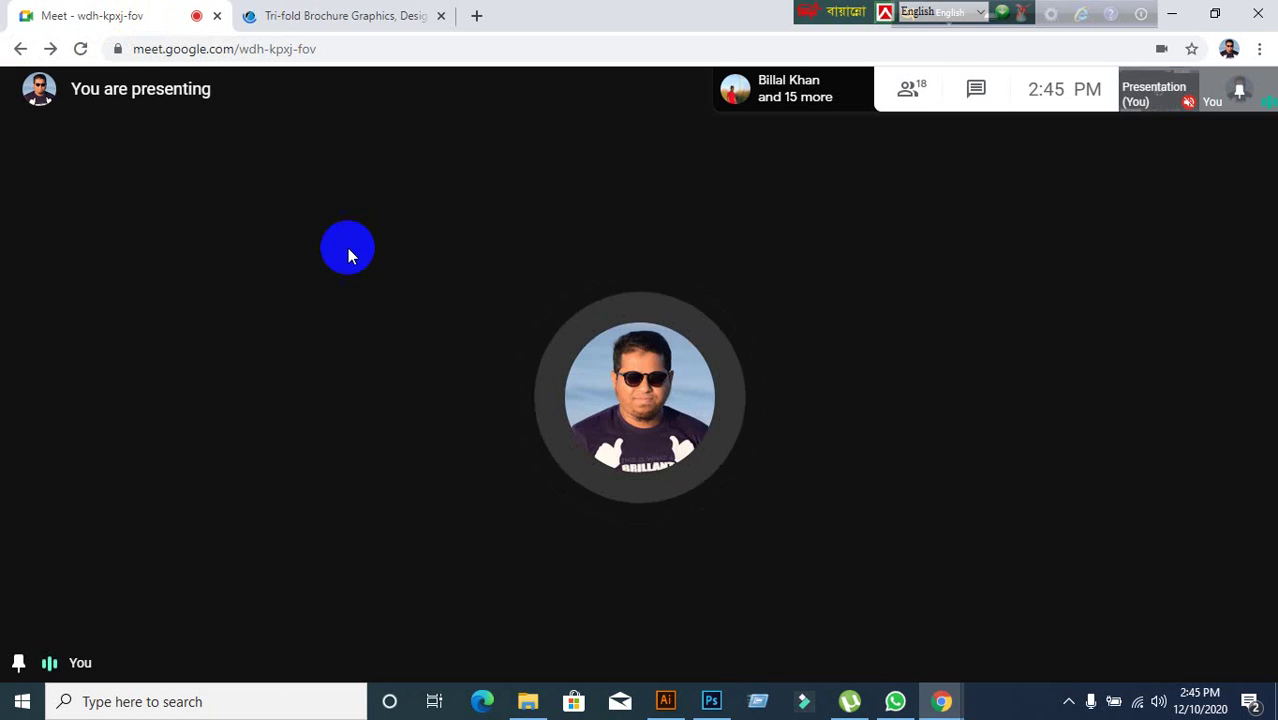
{"action": "left_click", "coordinate": [372, 18]}
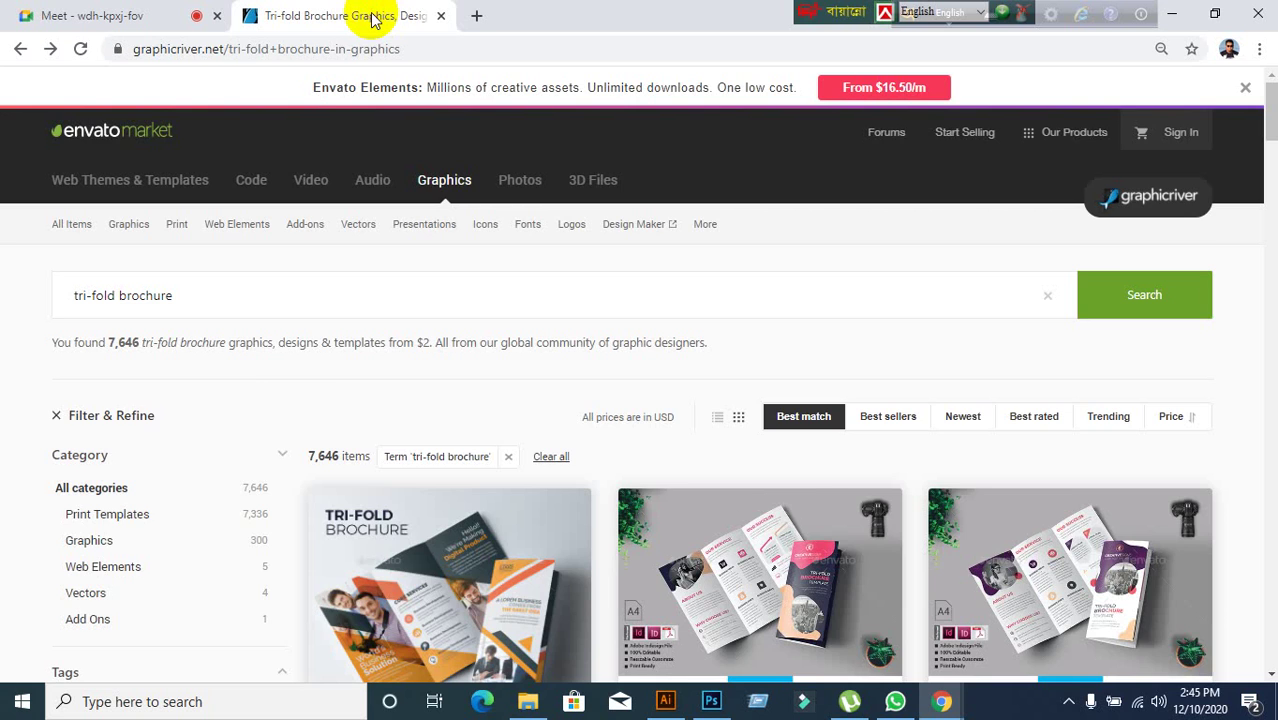
{"action": "scroll", "coordinate": [639, 491], "scroll_direction": "down", "scroll_amount": 15}
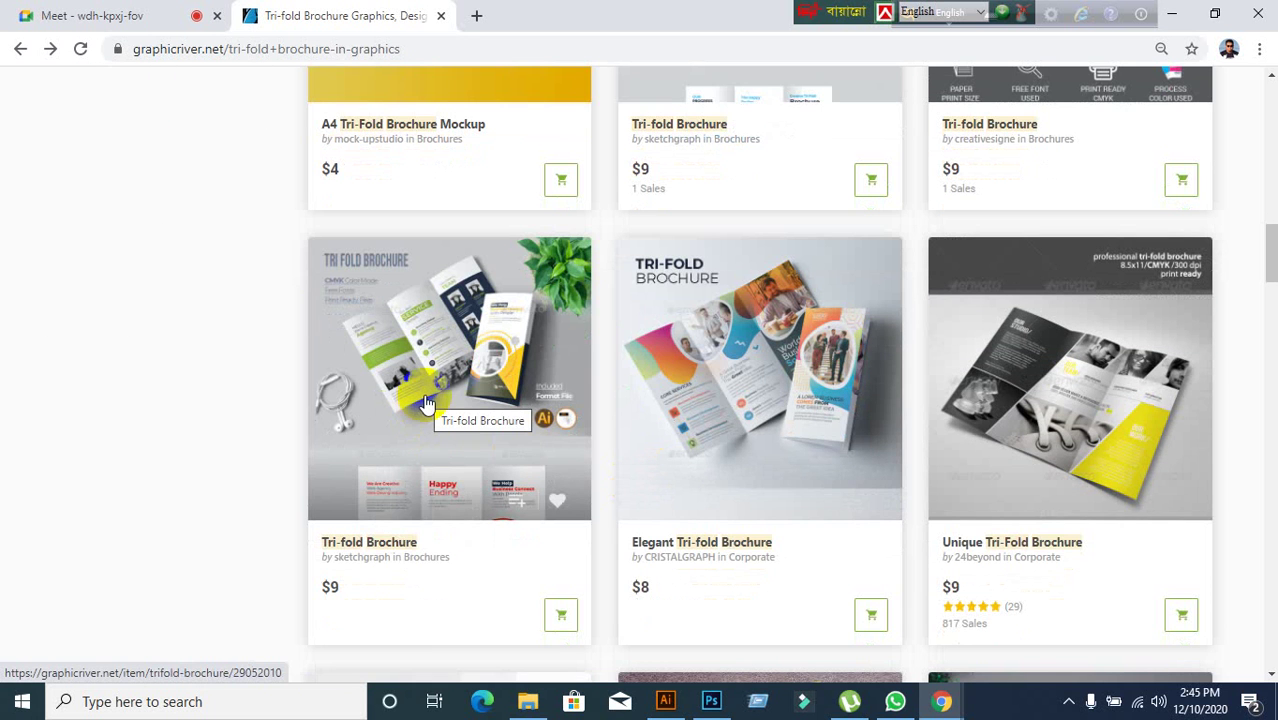
{"action": "scroll", "coordinate": [425, 402], "scroll_direction": "up", "scroll_amount": 2}
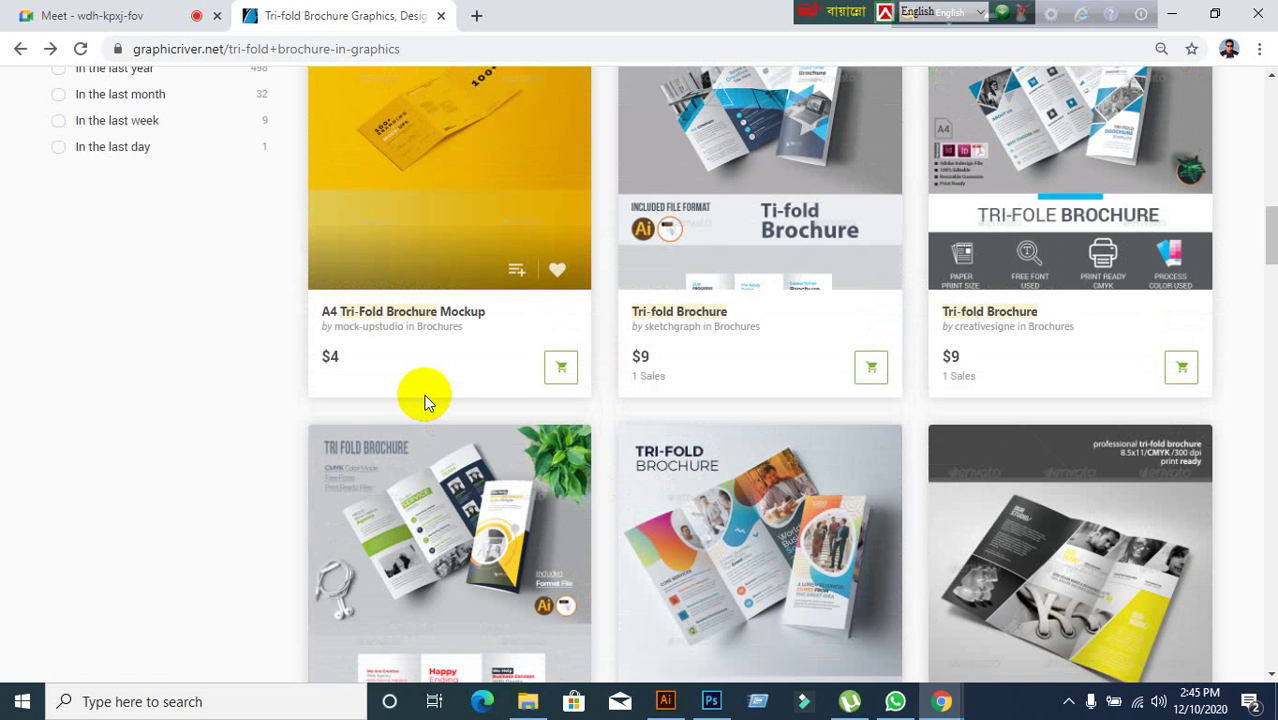
{"action": "scroll", "coordinate": [424, 400], "scroll_direction": "up", "scroll_amount": 2}
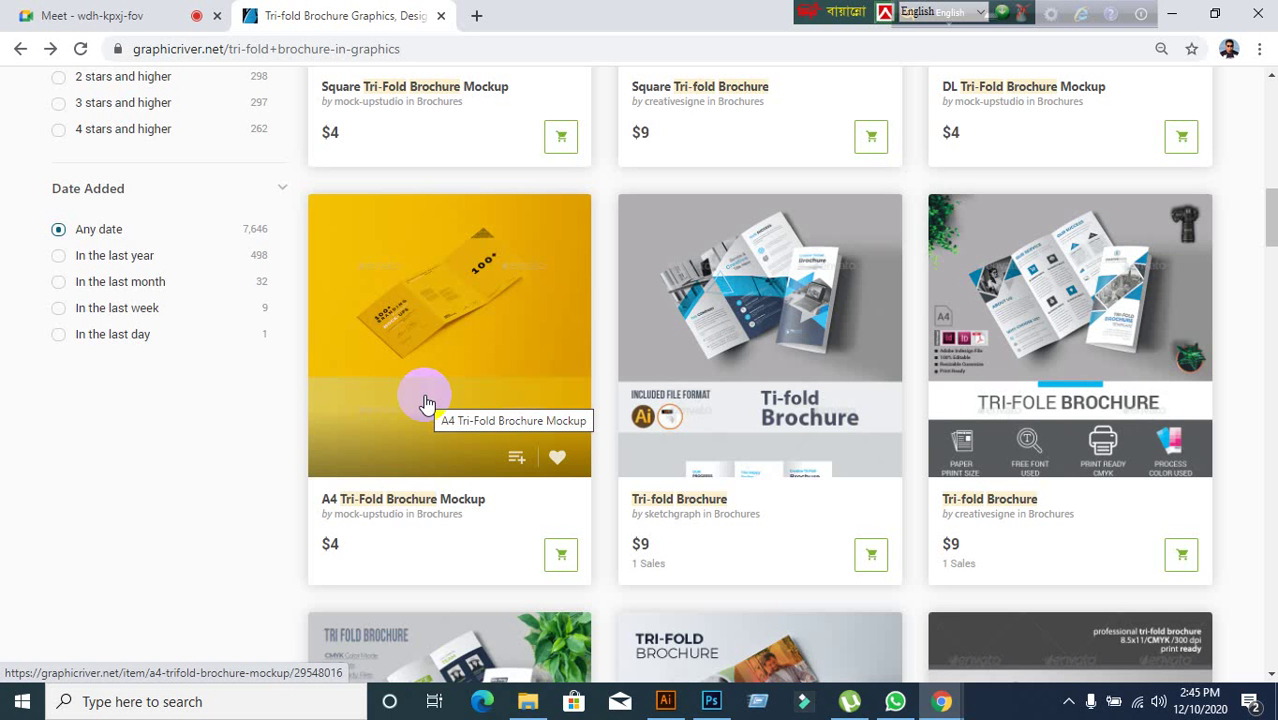
{"action": "scroll", "coordinate": [430, 405], "scroll_direction": "up", "scroll_amount": 5}
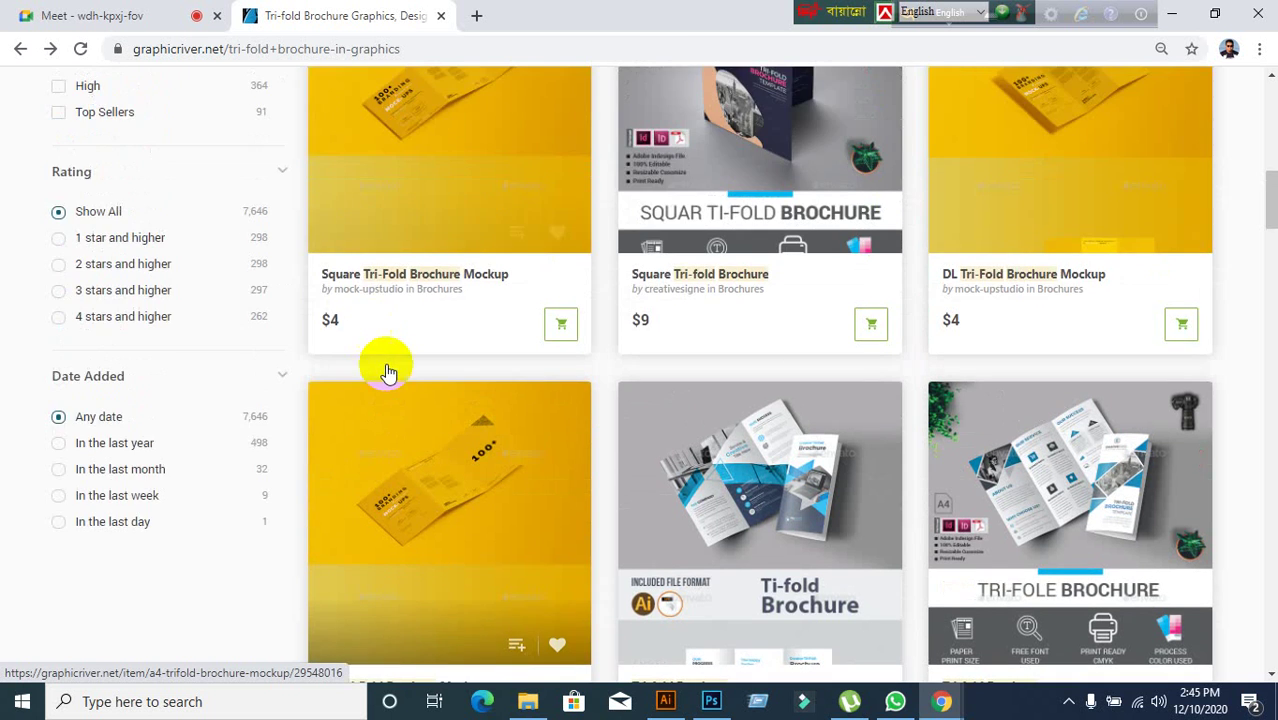
- Switch to the Google Meet call and reposition the floating Bangla and English keyboard toolbars
{"action": "left_click", "coordinate": [78, 16]}
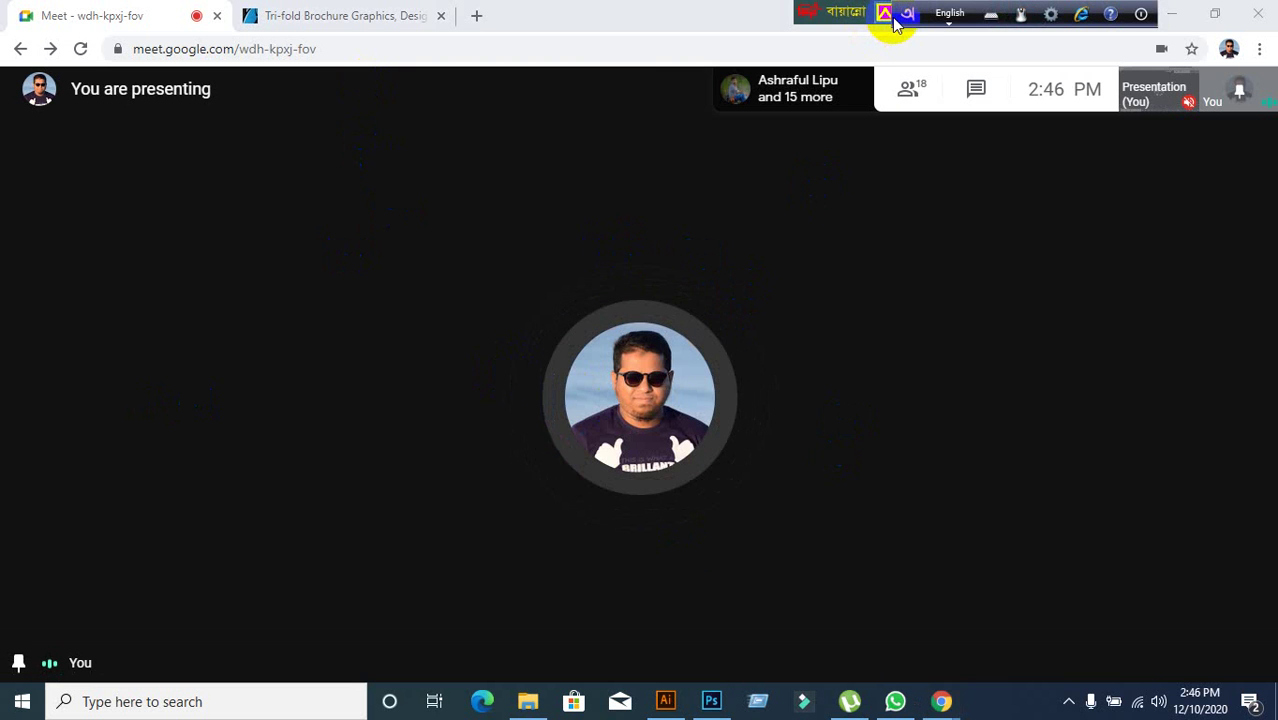
{"action": "left_click_drag", "start_coordinate": [914, 17], "coordinate": [1010, 18]}
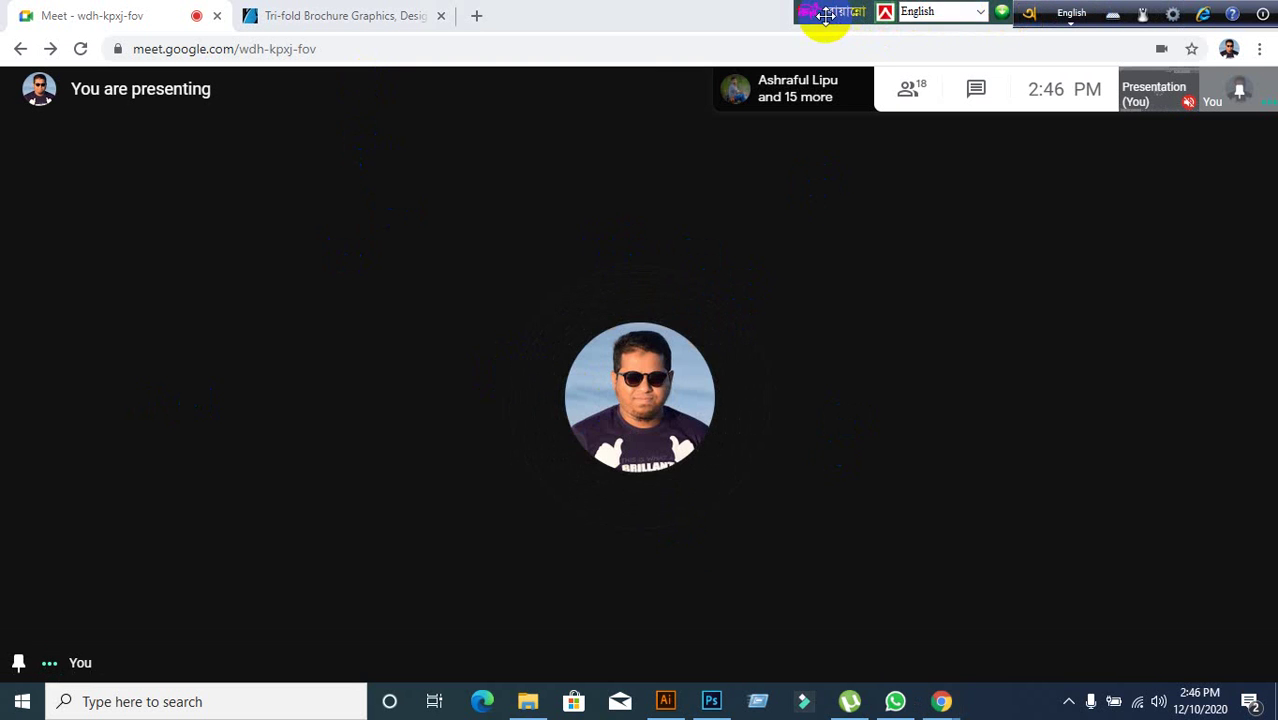
{"action": "mouse_move", "coordinate": [824, 15]}
{"action": "left_mouse_down"}
{"action": "mouse_move", "coordinate": [893, 16]}
{"action": "mouse_move", "coordinate": [814, 15]}
{"action": "left_mouse_up"}
{"action": "left_click_drag", "start_coordinate": [1050, 20], "coordinate": [954, 20]}
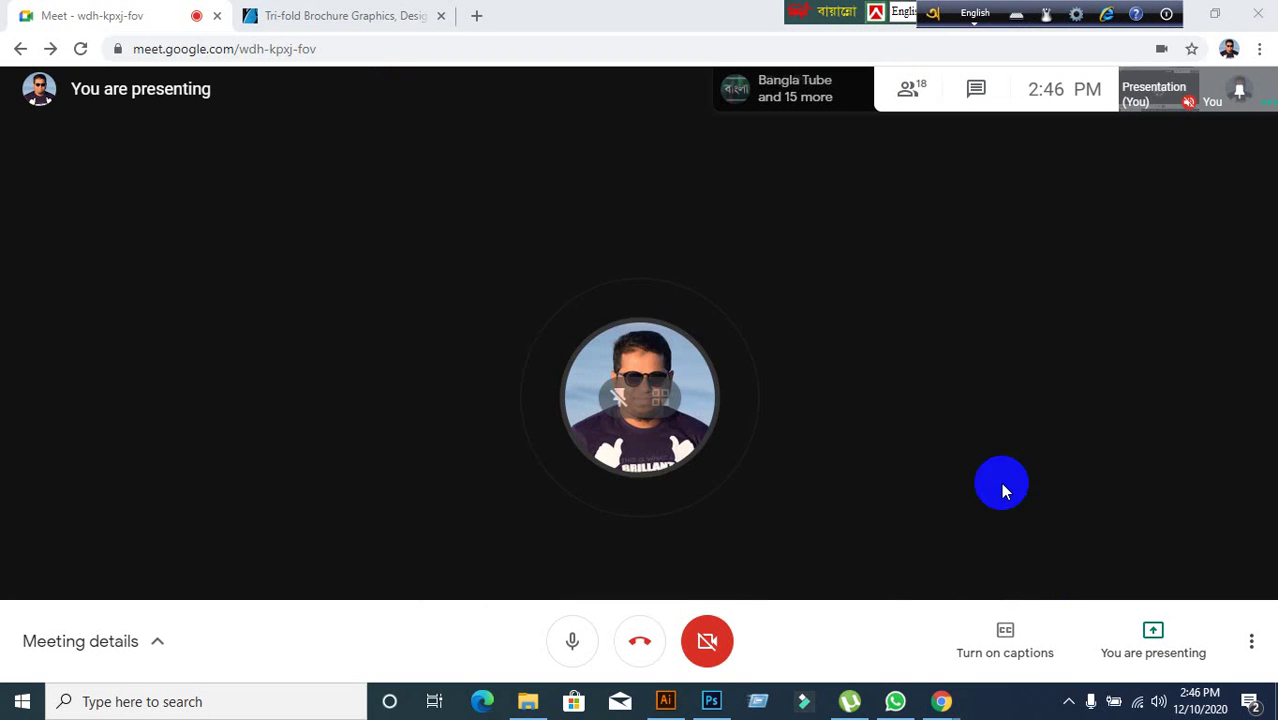
- Return to the GraphicRiver results and open the pink and navy A4 tri-fold brochure by creativesigne
{"action": "left_click", "coordinate": [405, 22]}
{"action": "scroll", "coordinate": [518, 378], "scroll_direction": "down", "scroll_amount": 6}
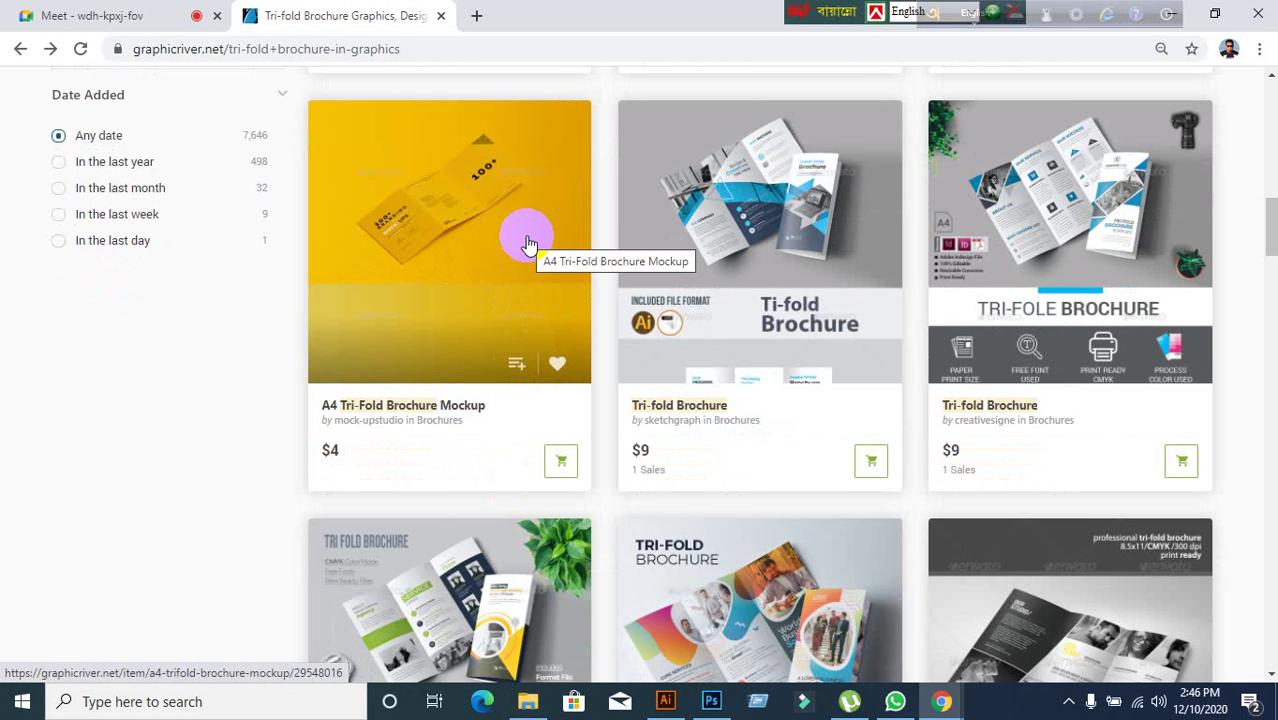
{"action": "scroll", "coordinate": [529, 244], "scroll_direction": "up", "scroll_amount": 1}
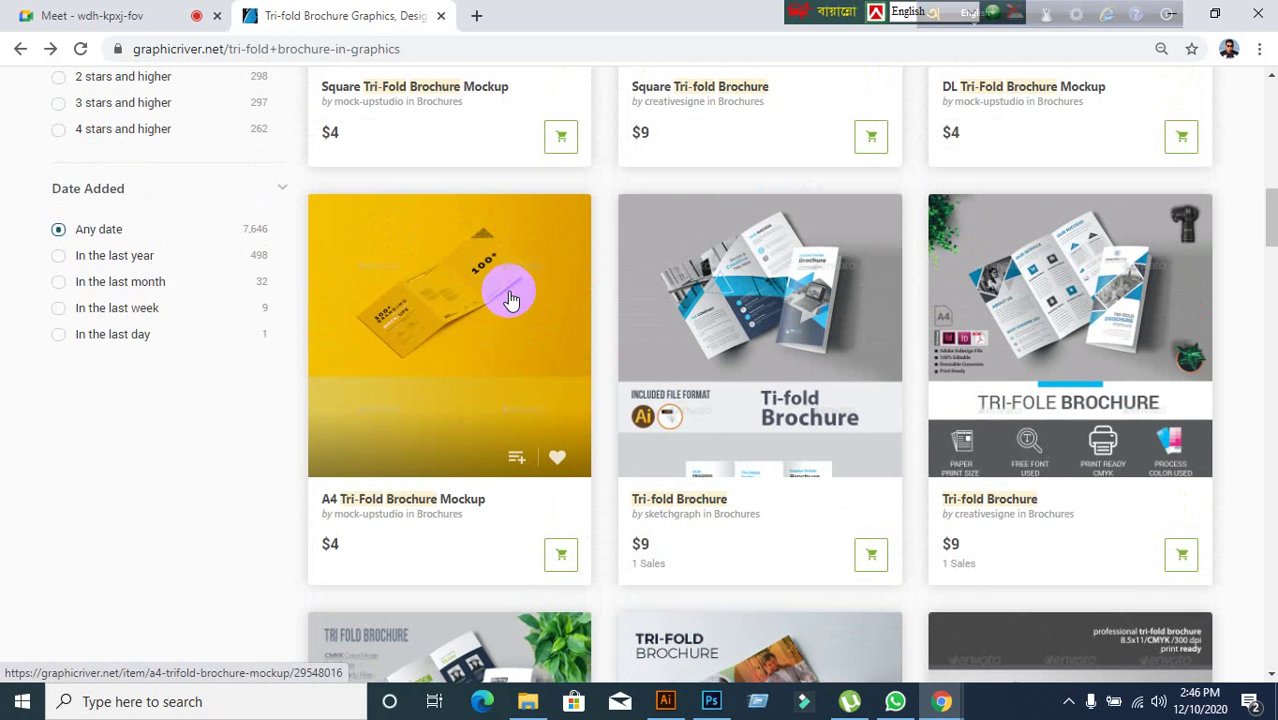
{"action": "scroll", "coordinate": [791, 284], "scroll_direction": "up", "scroll_amount": 2}
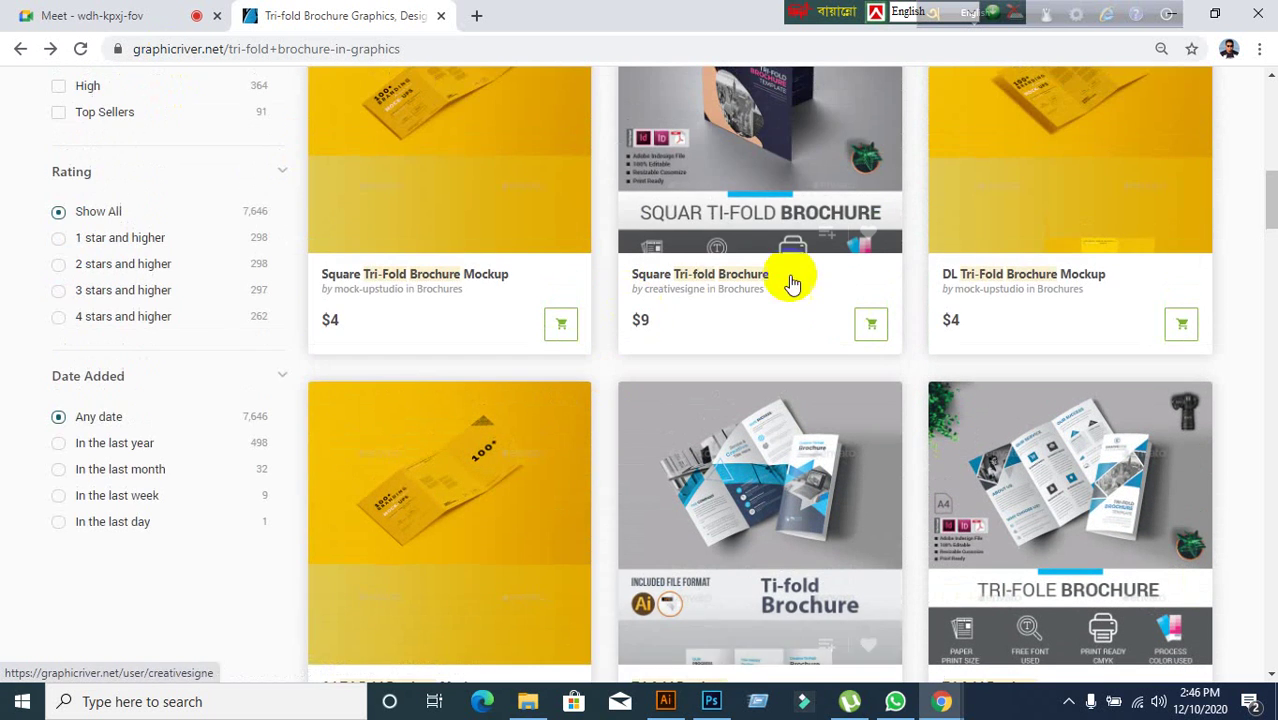
{"action": "scroll", "coordinate": [791, 284], "scroll_direction": "up", "scroll_amount": 7}
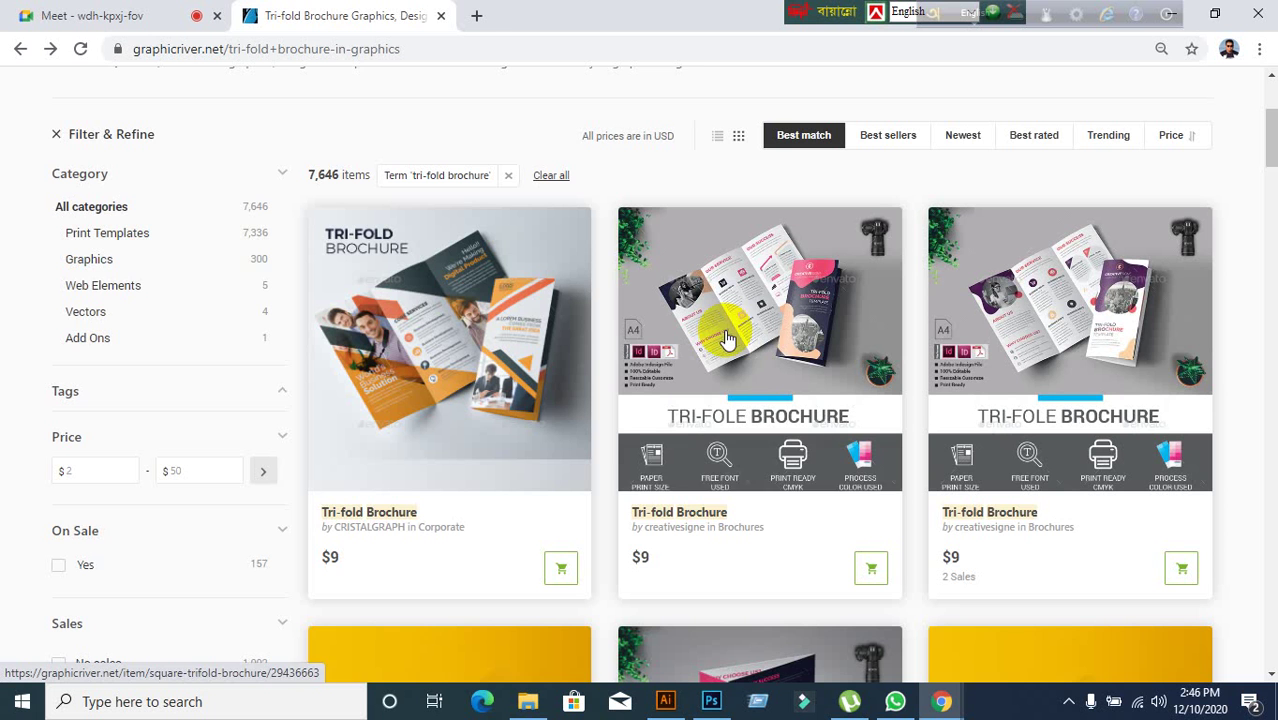
{"action": "left_click", "coordinate": [758, 343]}
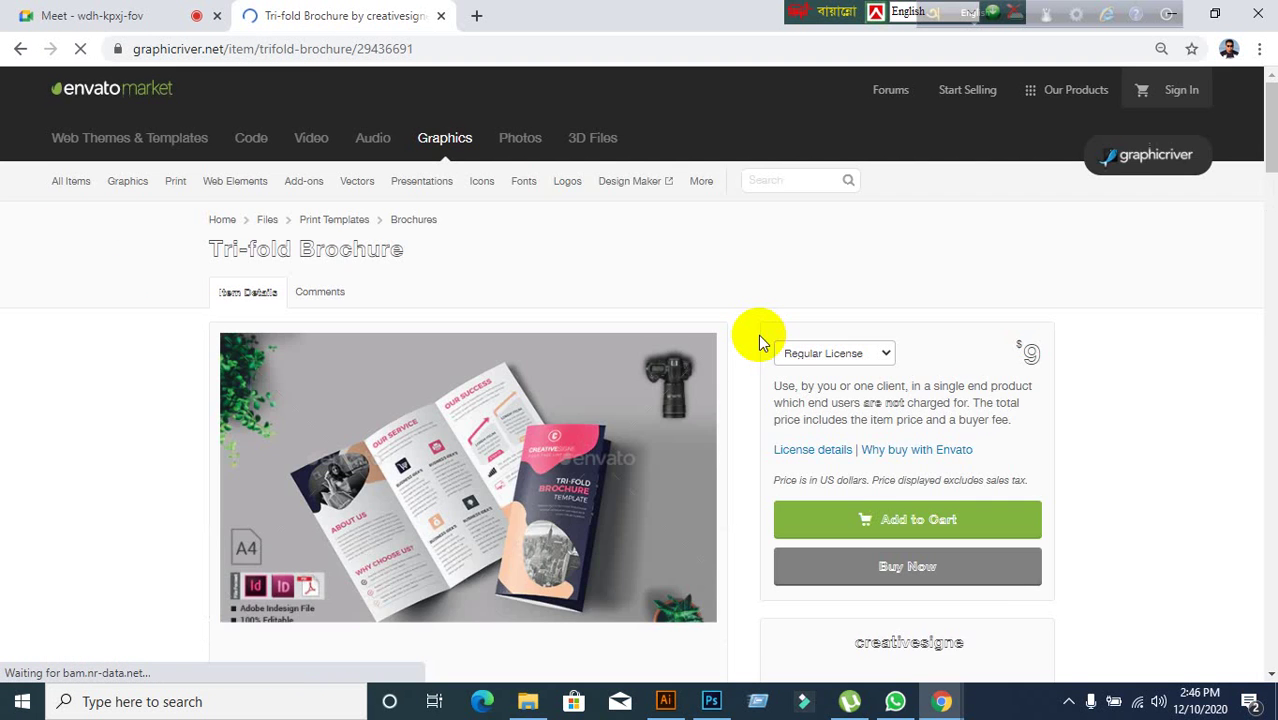
- Look over the brochure's preview image and print features, checking the Meet call once before returning to the item page
{"action": "scroll", "coordinate": [757, 350], "scroll_direction": "down", "scroll_amount": 7}
{"action": "scroll", "coordinate": [748, 368], "scroll_direction": "up", "scroll_amount": 3}
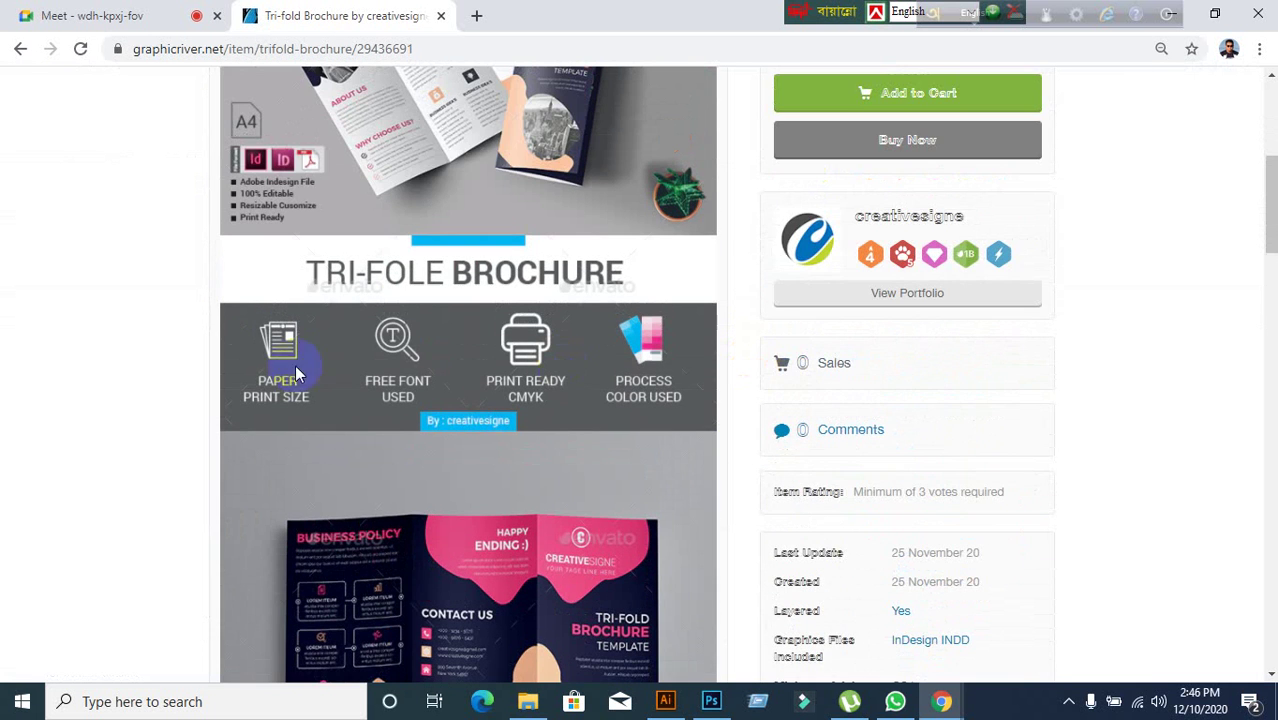
{"action": "scroll", "coordinate": [400, 350], "scroll_direction": "up", "scroll_amount": 2}
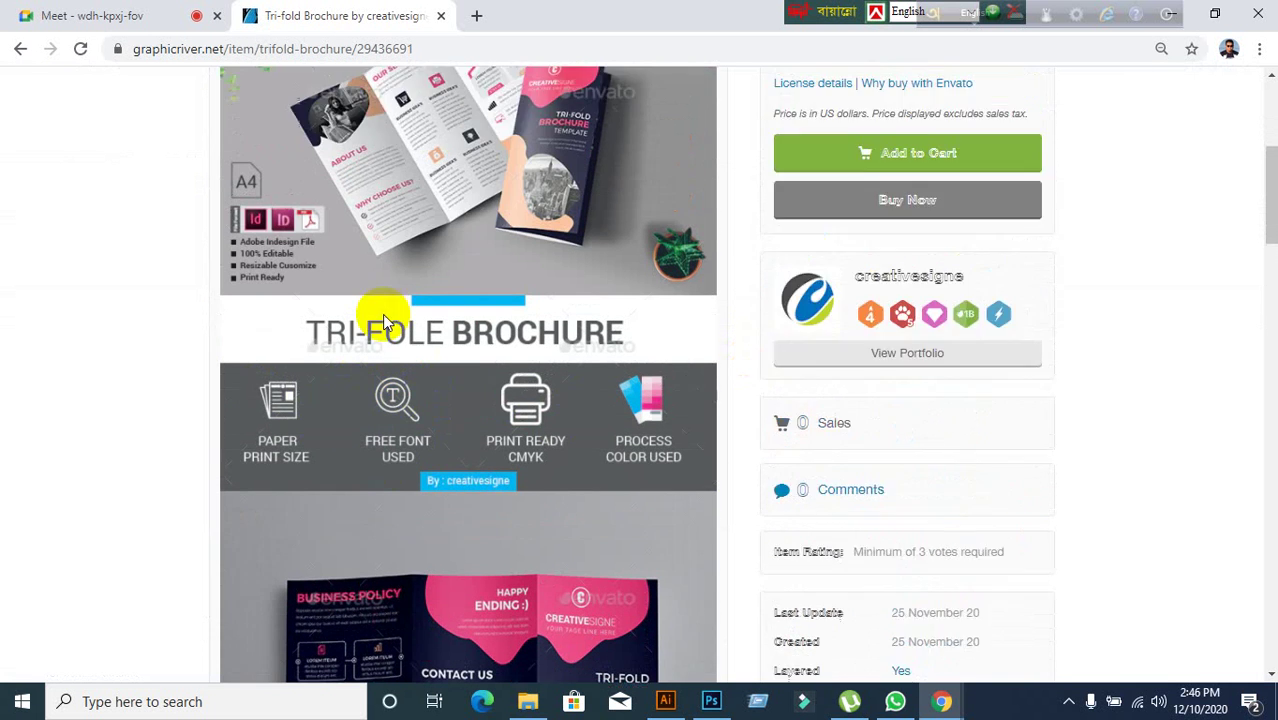
{"action": "left_click", "coordinate": [120, 18]}
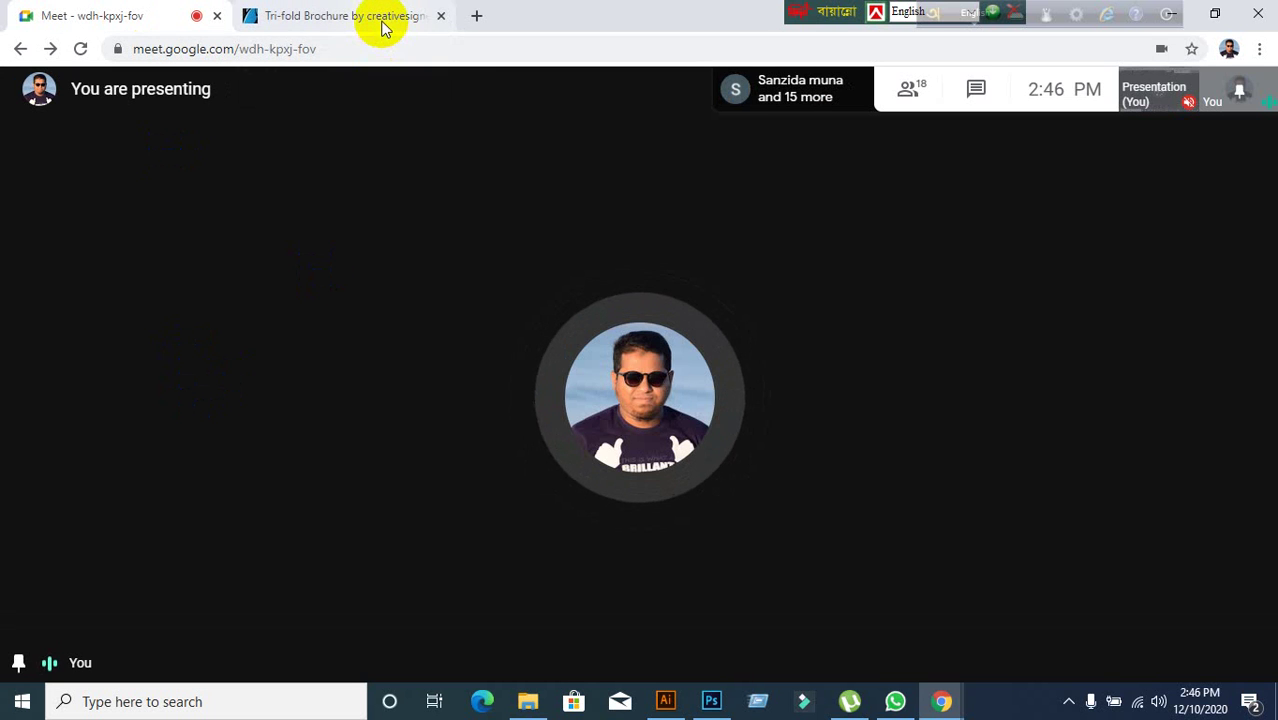
{"action": "left_click", "coordinate": [385, 20]}
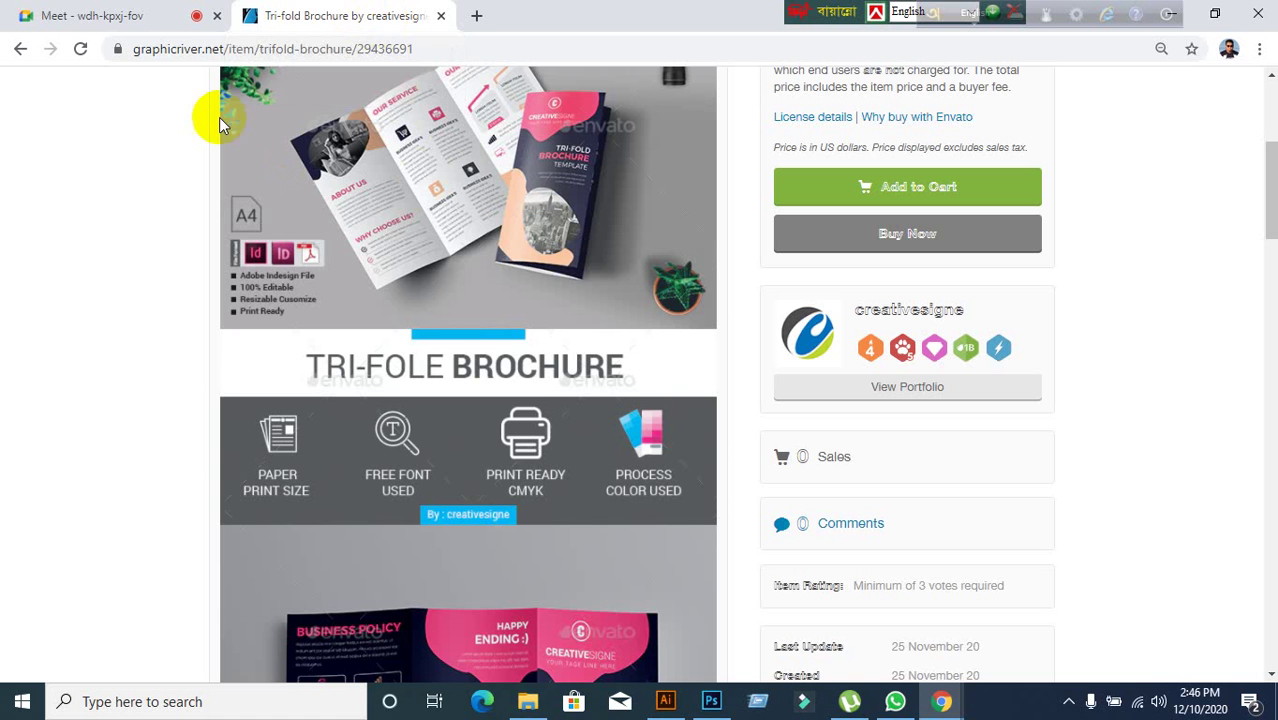
- Switch to the Meet call, review the full list of people in the meeting and close the meeting details
{"action": "left_click", "coordinate": [177, 20]}
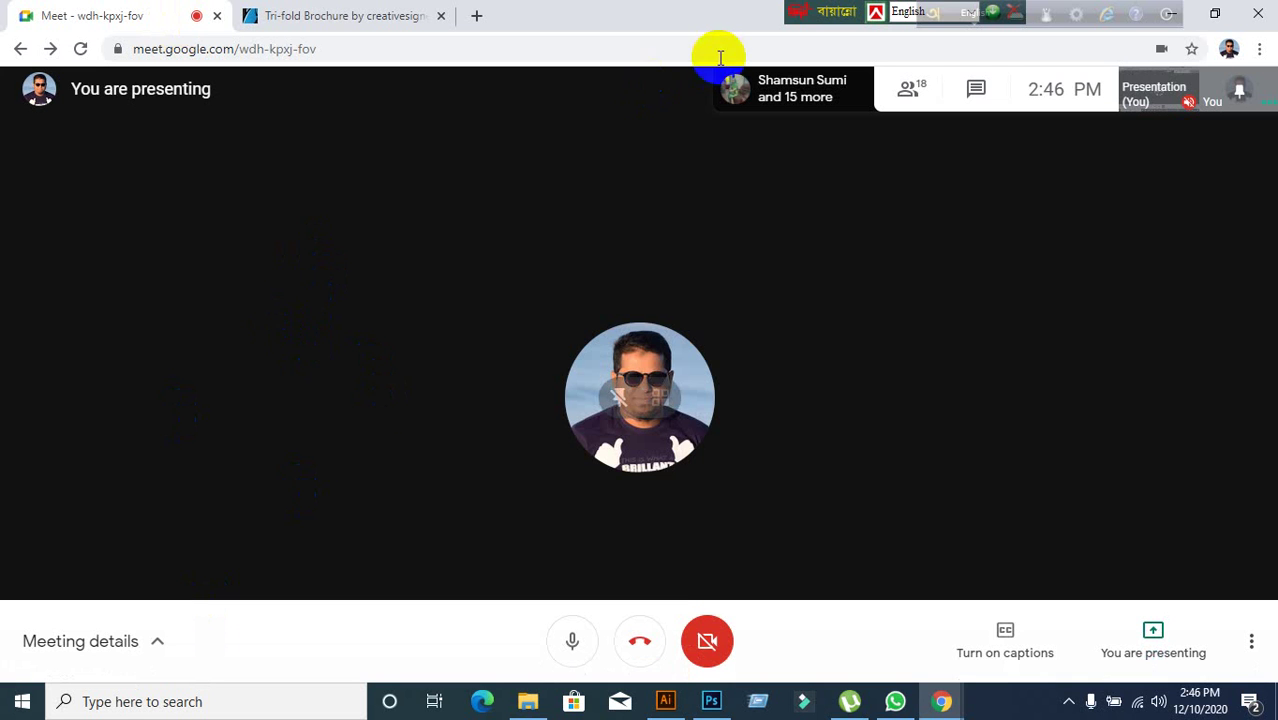
{"action": "left_click", "coordinate": [906, 98]}
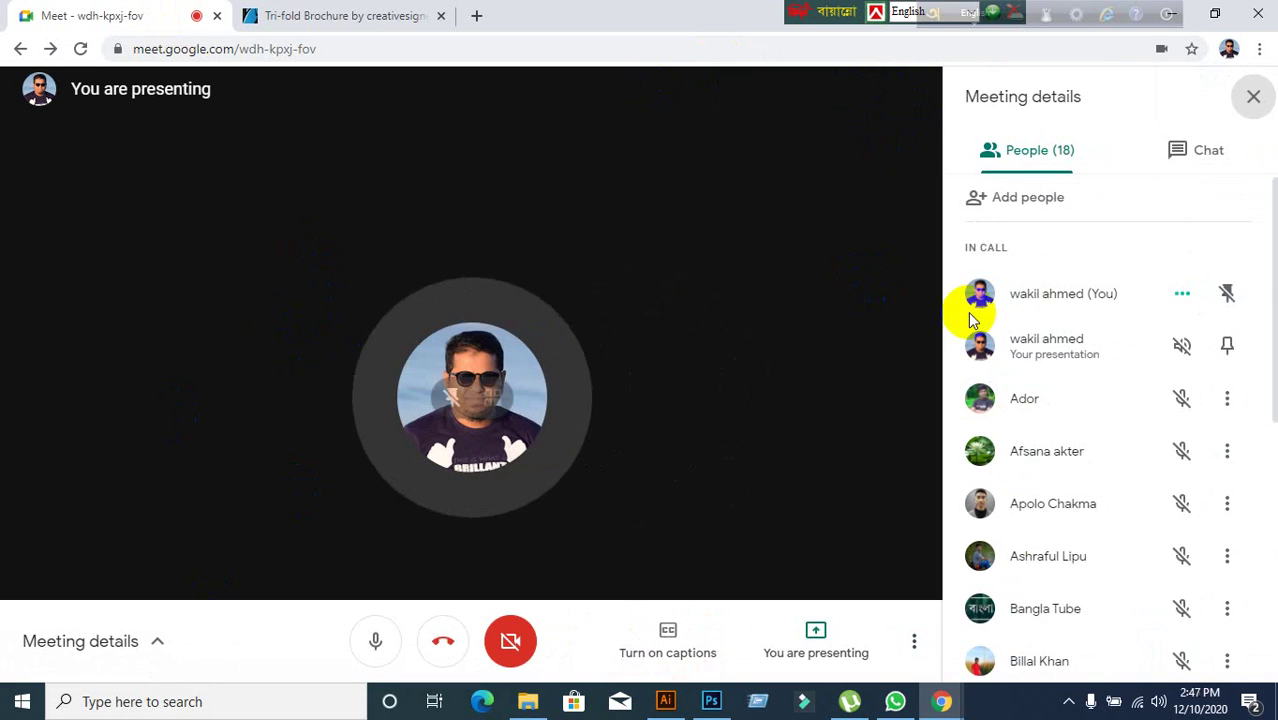
{"action": "scroll", "coordinate": [1090, 360], "scroll_direction": "down", "scroll_amount": 3}
{"action": "scroll", "coordinate": [1090, 365], "scroll_direction": "down", "scroll_amount": 3}
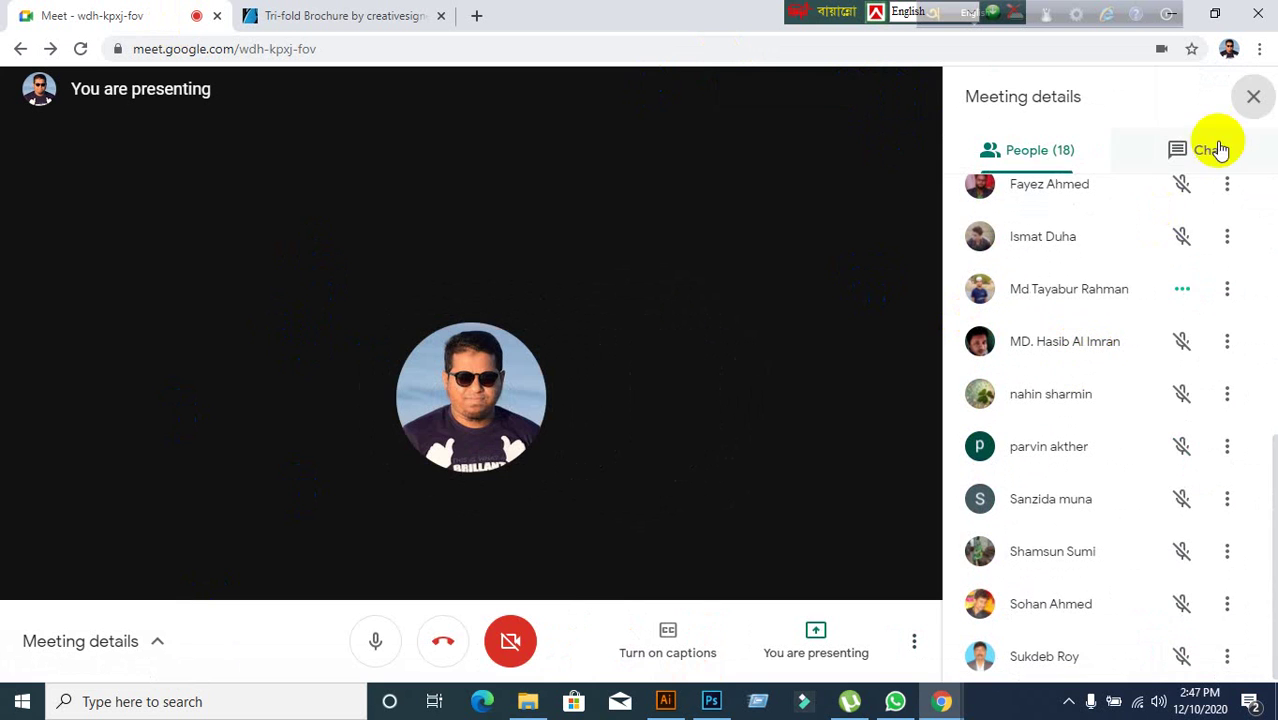
{"action": "left_click", "coordinate": [1254, 116]}
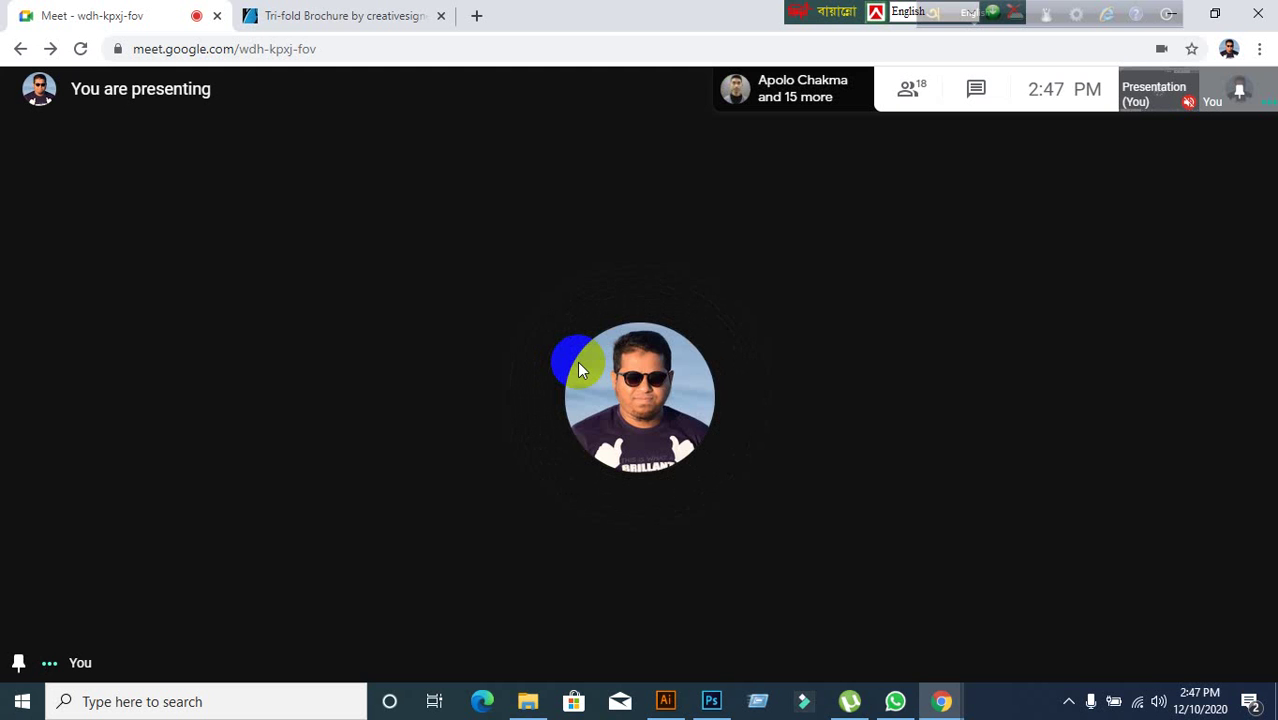
- Return to the tri-fold brochure item page and examine its outside spread and print dimensions
{"action": "left_click", "coordinate": [386, 10]}
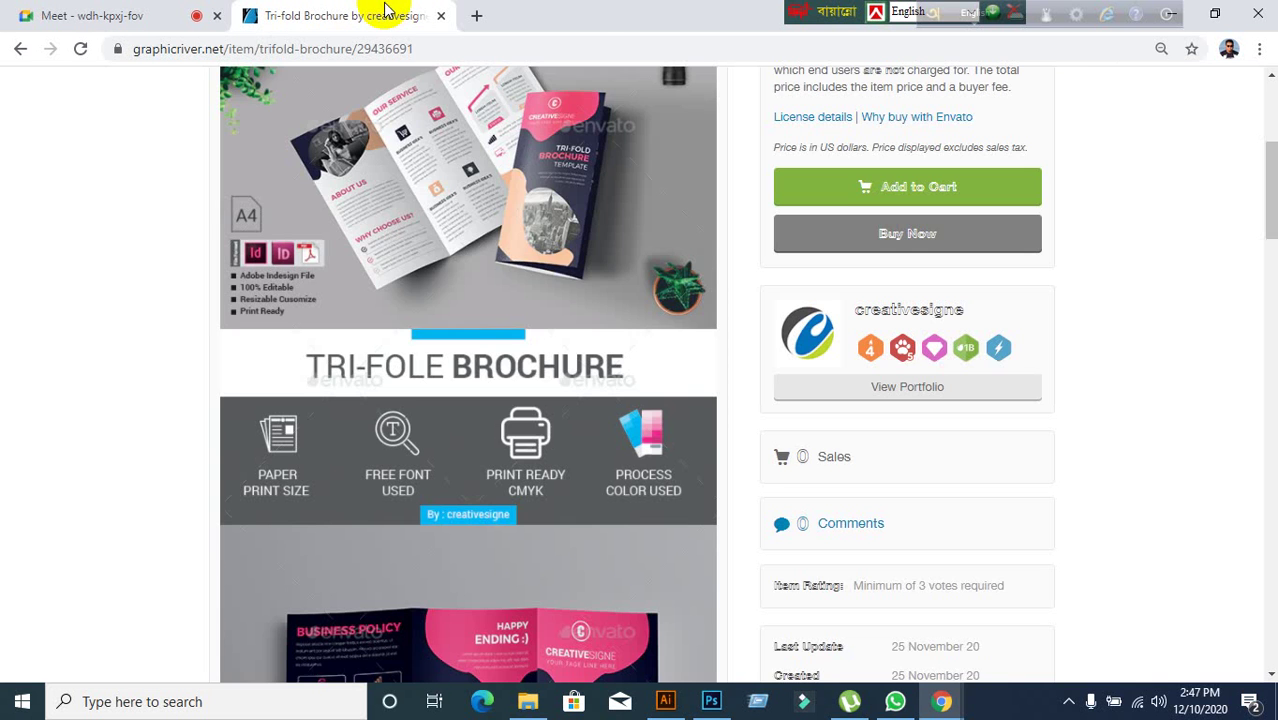
{"action": "scroll", "coordinate": [941, 412], "scroll_direction": "down", "scroll_amount": 4}
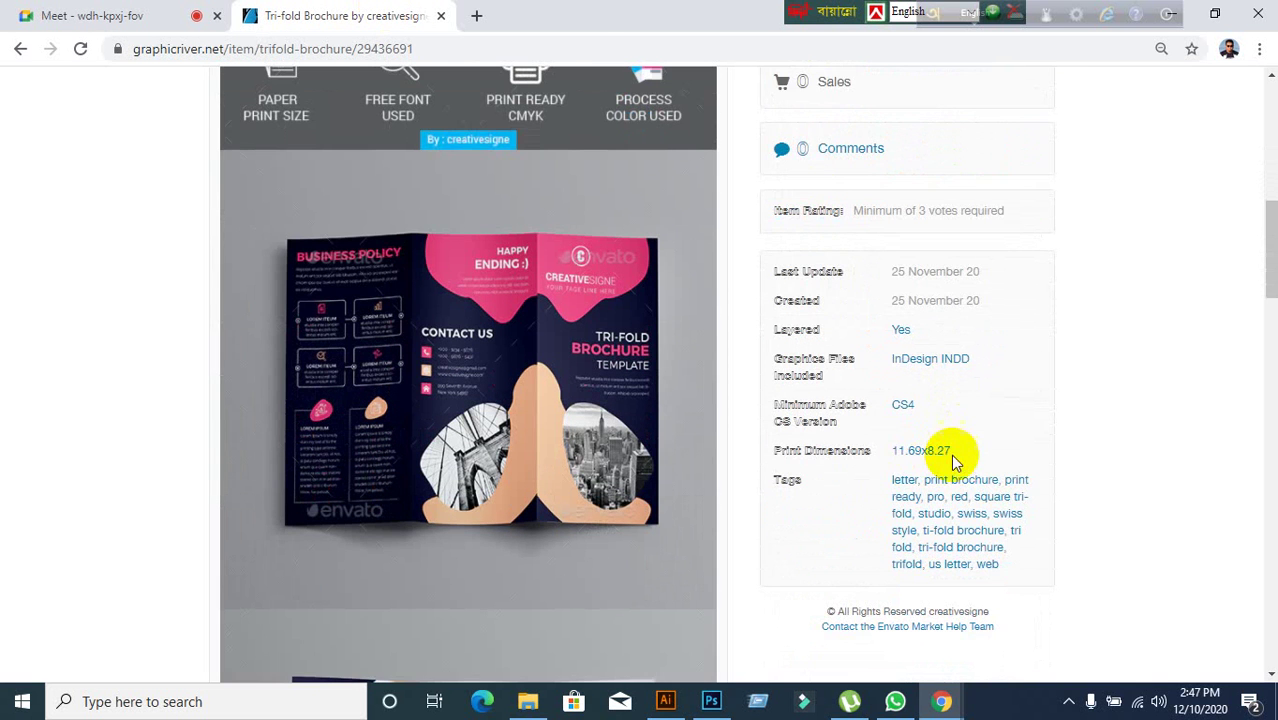
{"action": "scroll", "coordinate": [941, 462], "scroll_direction": "down", "scroll_amount": 1}
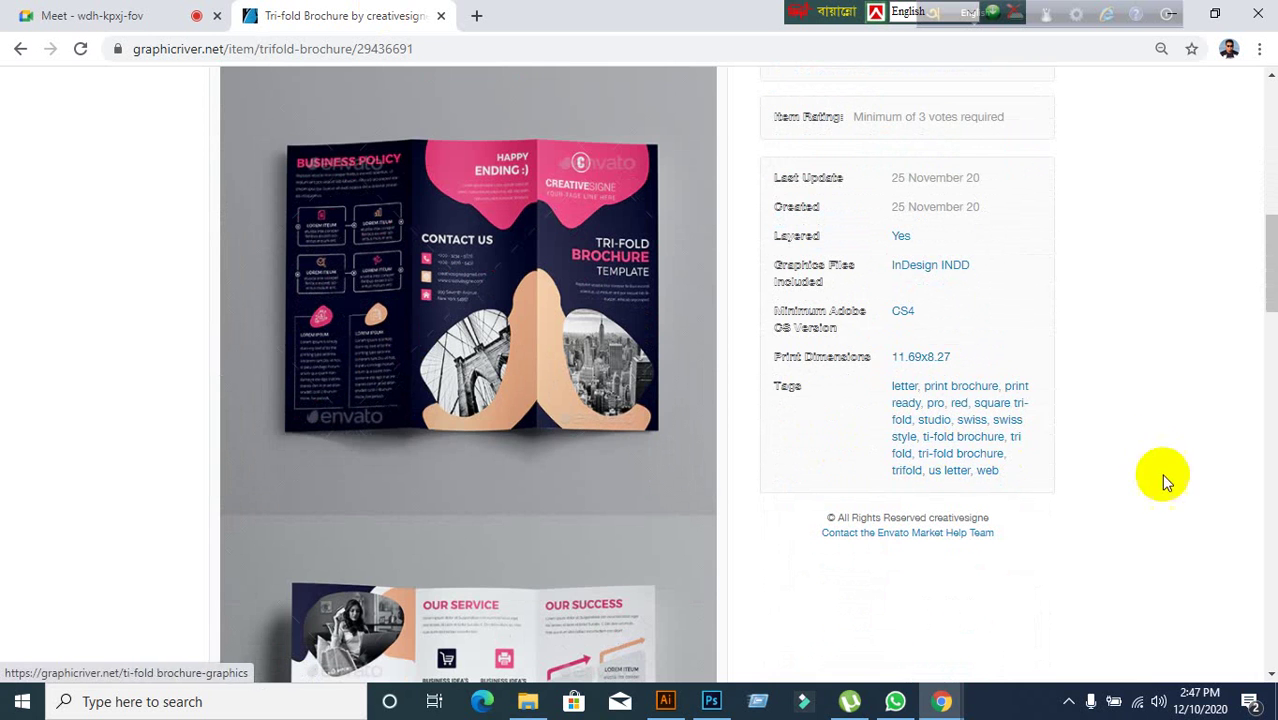
{"action": "scroll", "coordinate": [779, 478], "scroll_direction": "up", "scroll_amount": 3}
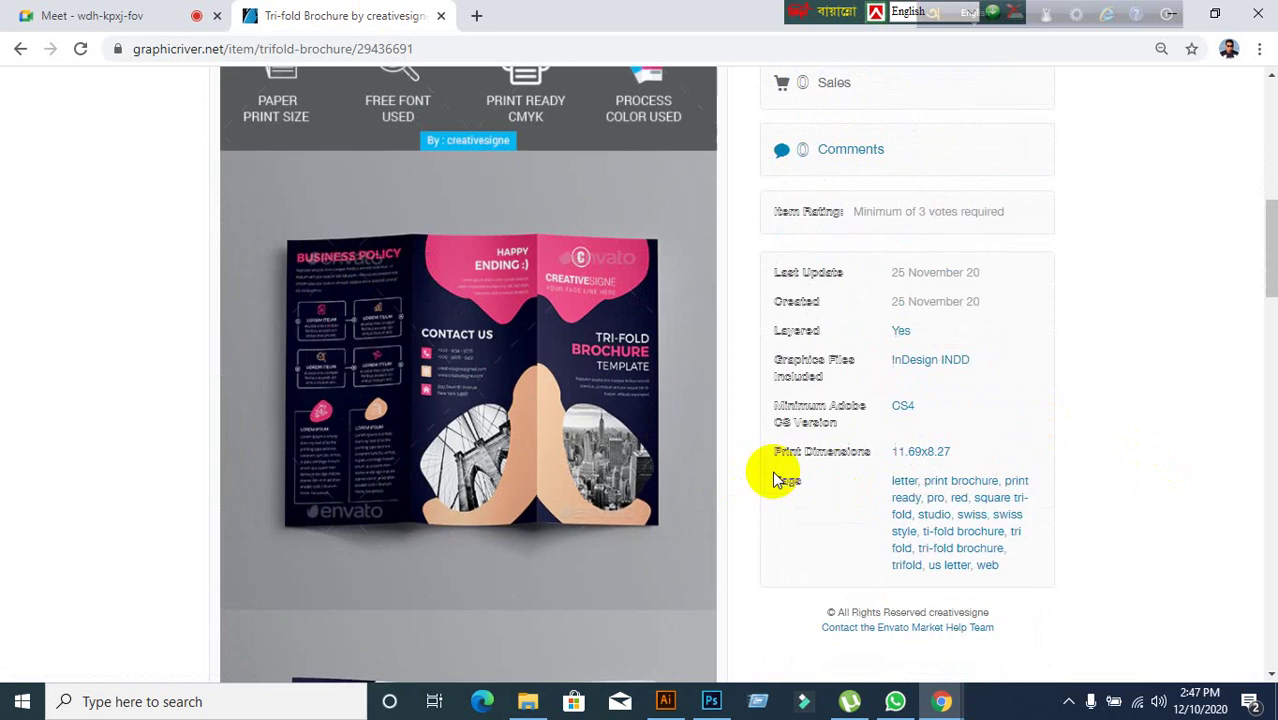
- Go back to the tri-fold brochure search results and browse the designs down to the end of the first results page
{"action": "left_click", "coordinate": [24, 56]}
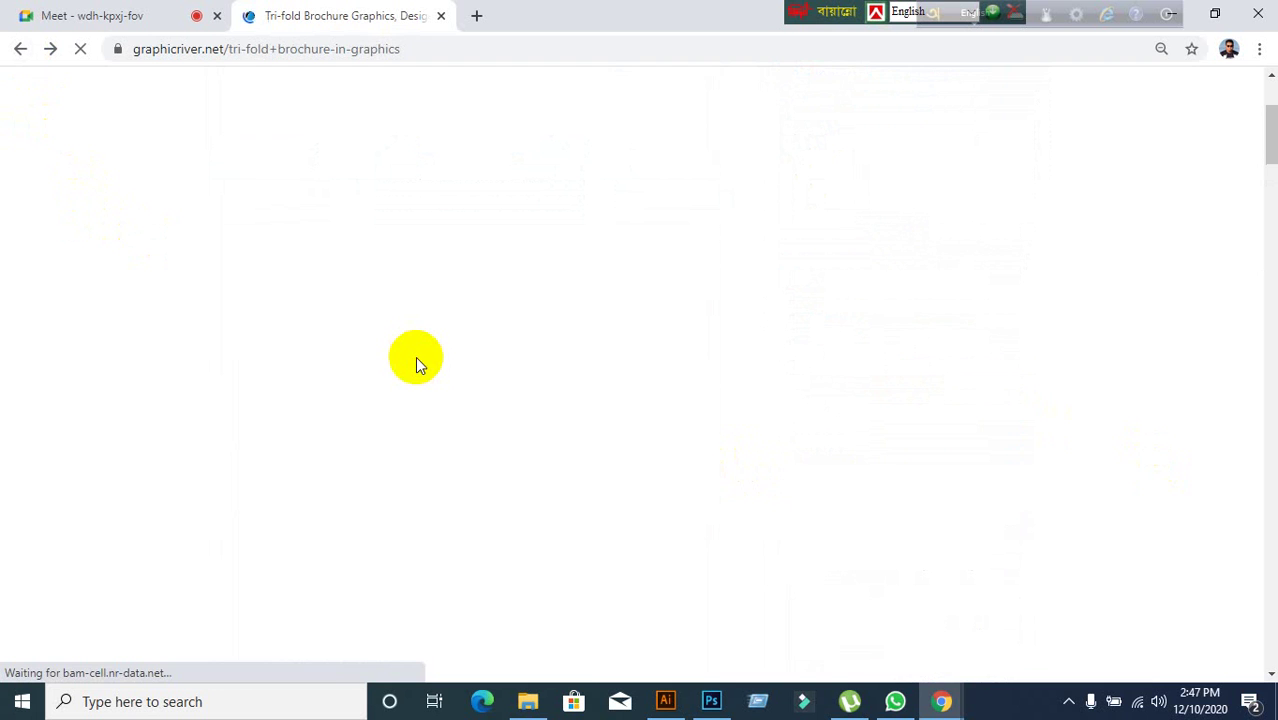
{"action": "scroll", "coordinate": [571, 396], "scroll_direction": "down", "scroll_amount": 6}
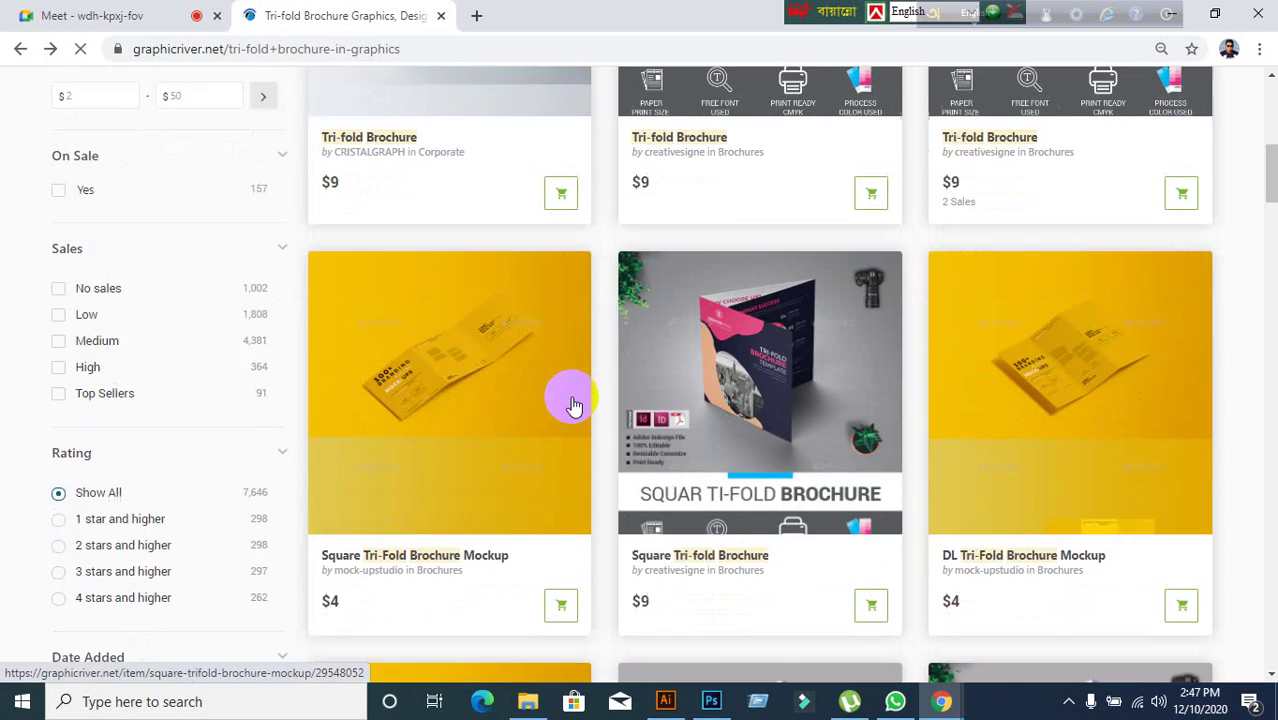
{"action": "scroll", "coordinate": [573, 404], "scroll_direction": "down", "scroll_amount": 7}
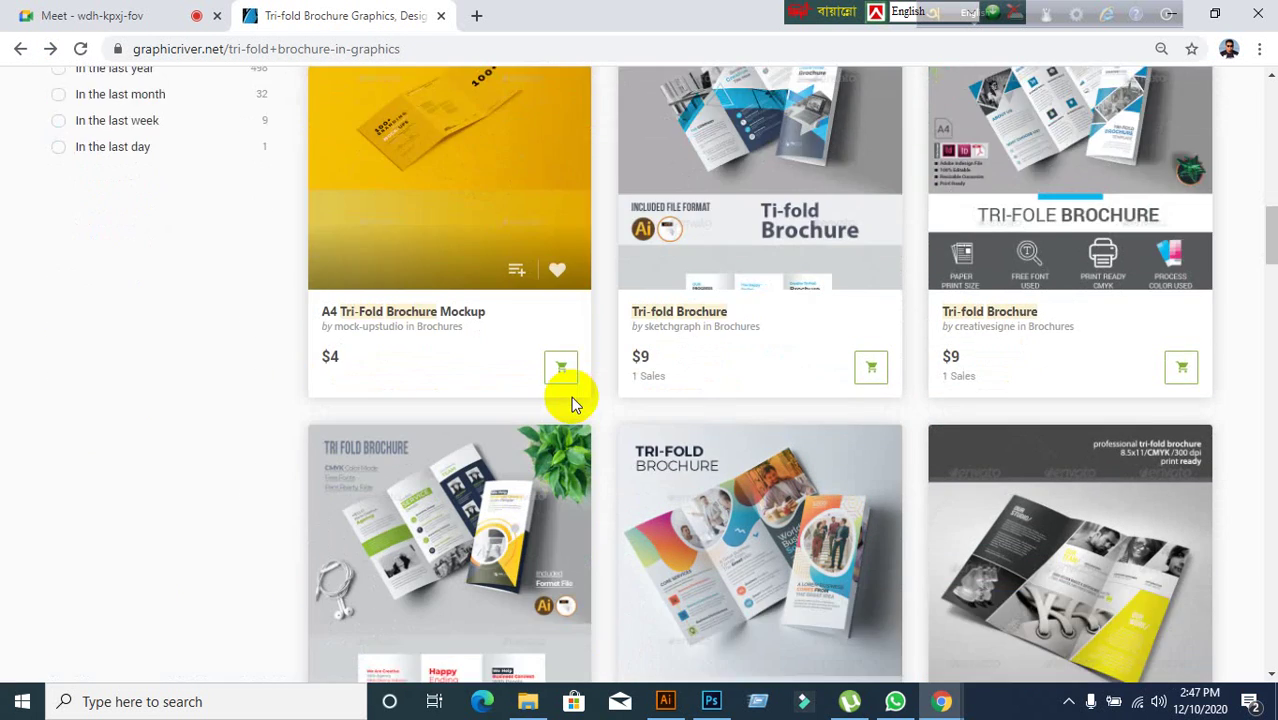
{"action": "scroll", "coordinate": [573, 402], "scroll_direction": "down", "scroll_amount": 2}
{"action": "scroll", "coordinate": [573, 402], "scroll_direction": "down", "scroll_amount": 2}
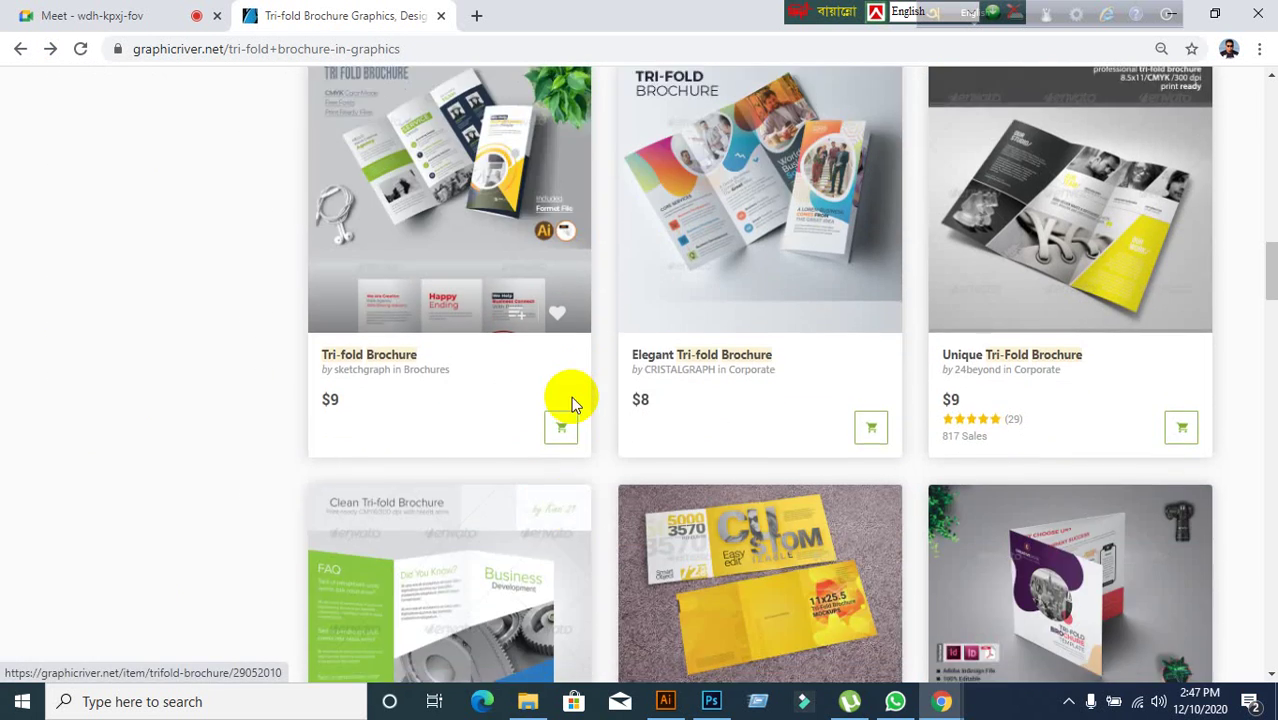
{"action": "scroll", "coordinate": [573, 402], "scroll_direction": "down", "scroll_amount": 10}
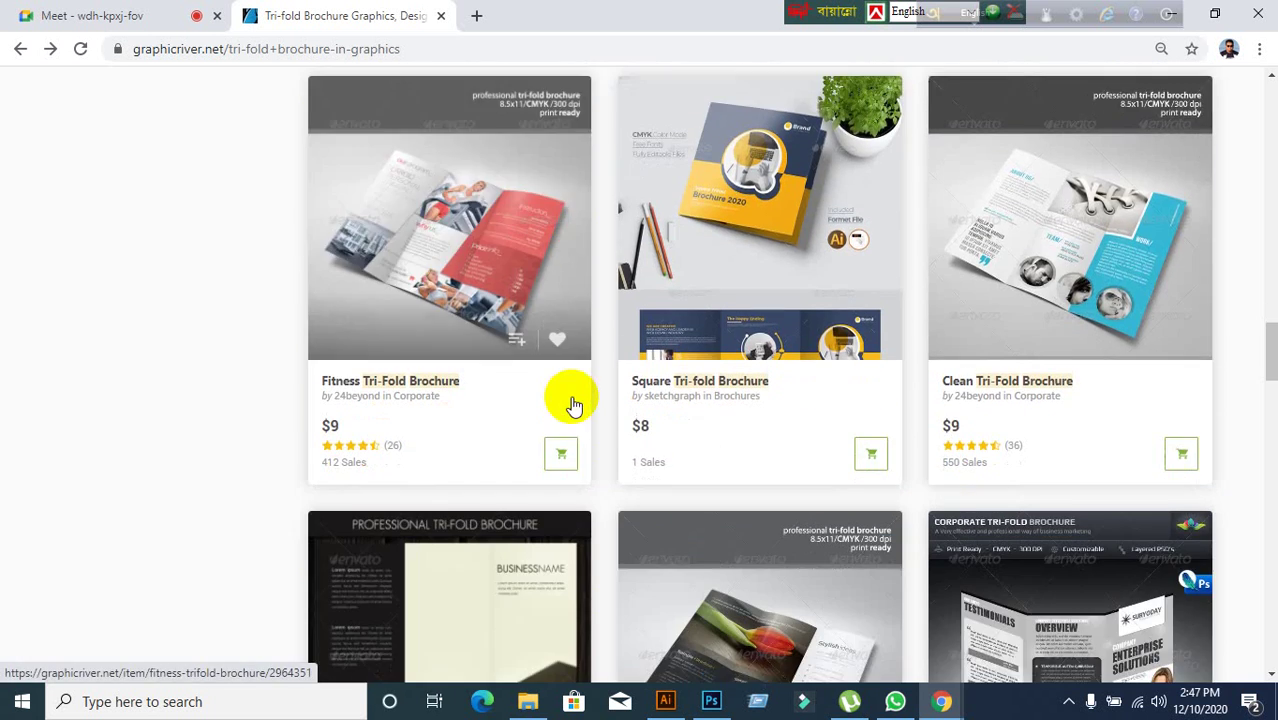
{"action": "scroll", "coordinate": [573, 404], "scroll_direction": "down", "scroll_amount": 3}
{"action": "scroll", "coordinate": [573, 404], "scroll_direction": "down", "scroll_amount": 5}
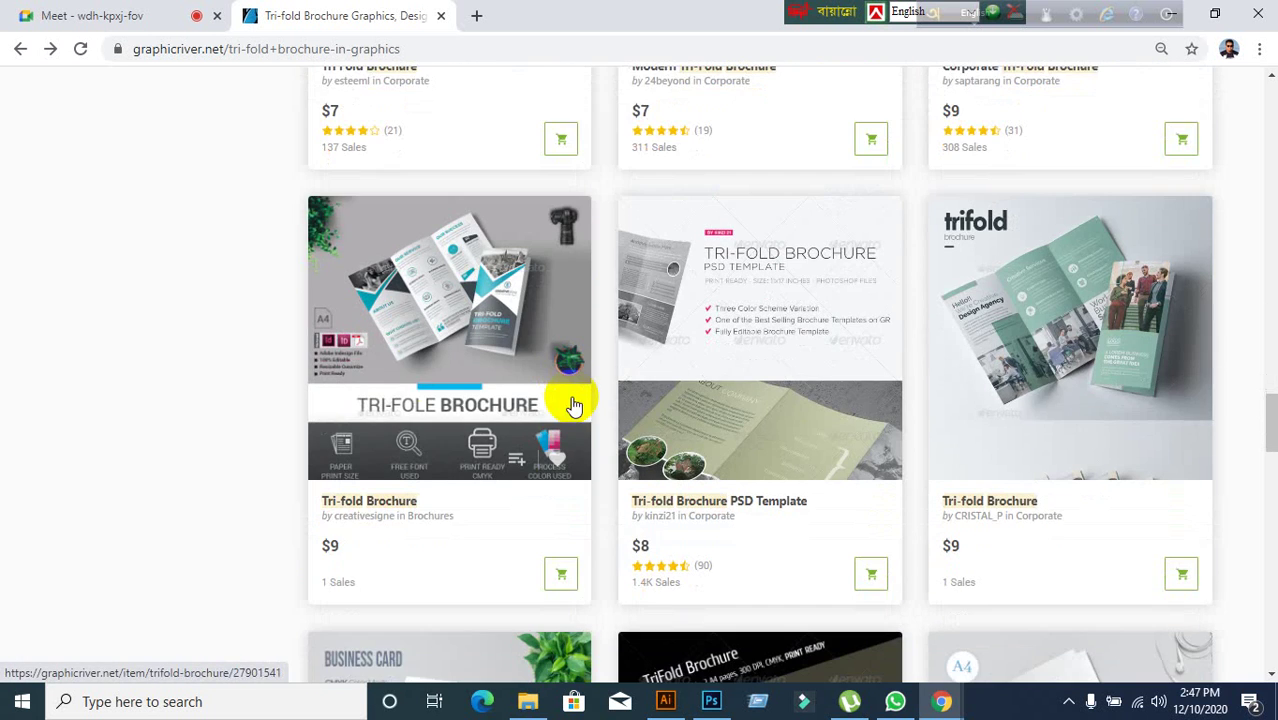
{"action": "scroll", "coordinate": [475, 380], "scroll_direction": "down", "scroll_amount": 7}
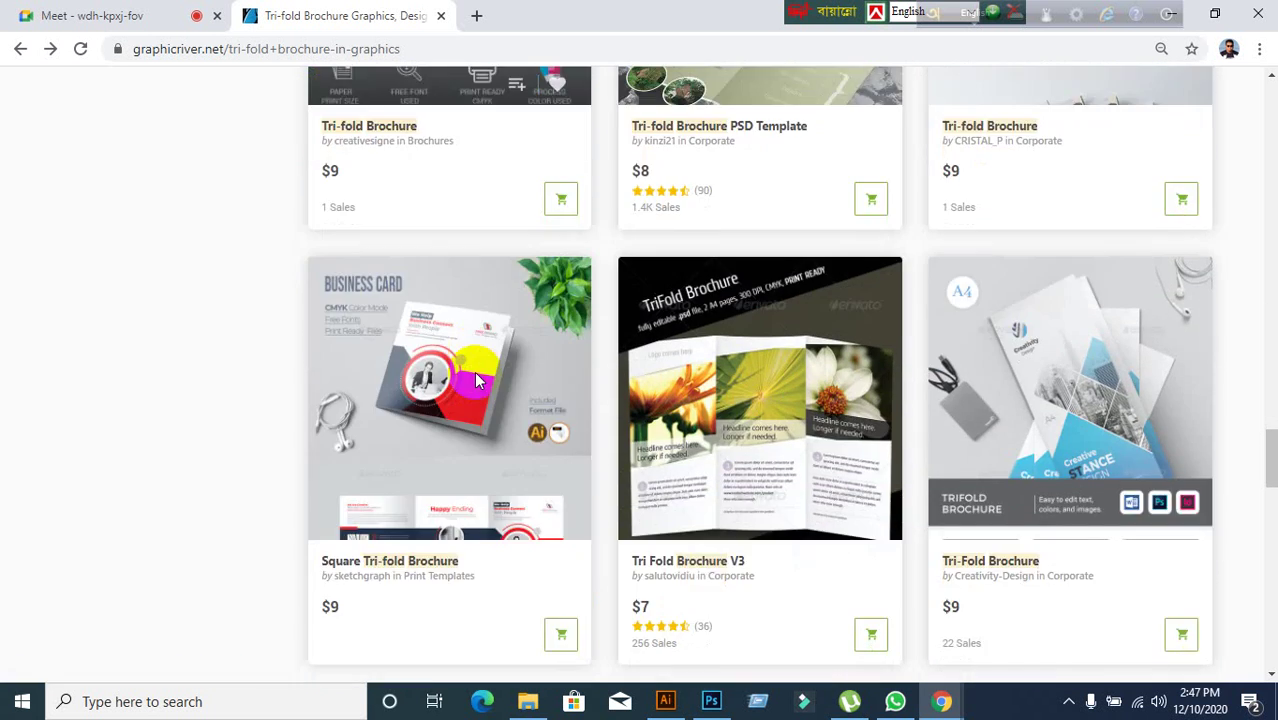
{"action": "scroll", "coordinate": [475, 380], "scroll_direction": "down", "scroll_amount": 2}
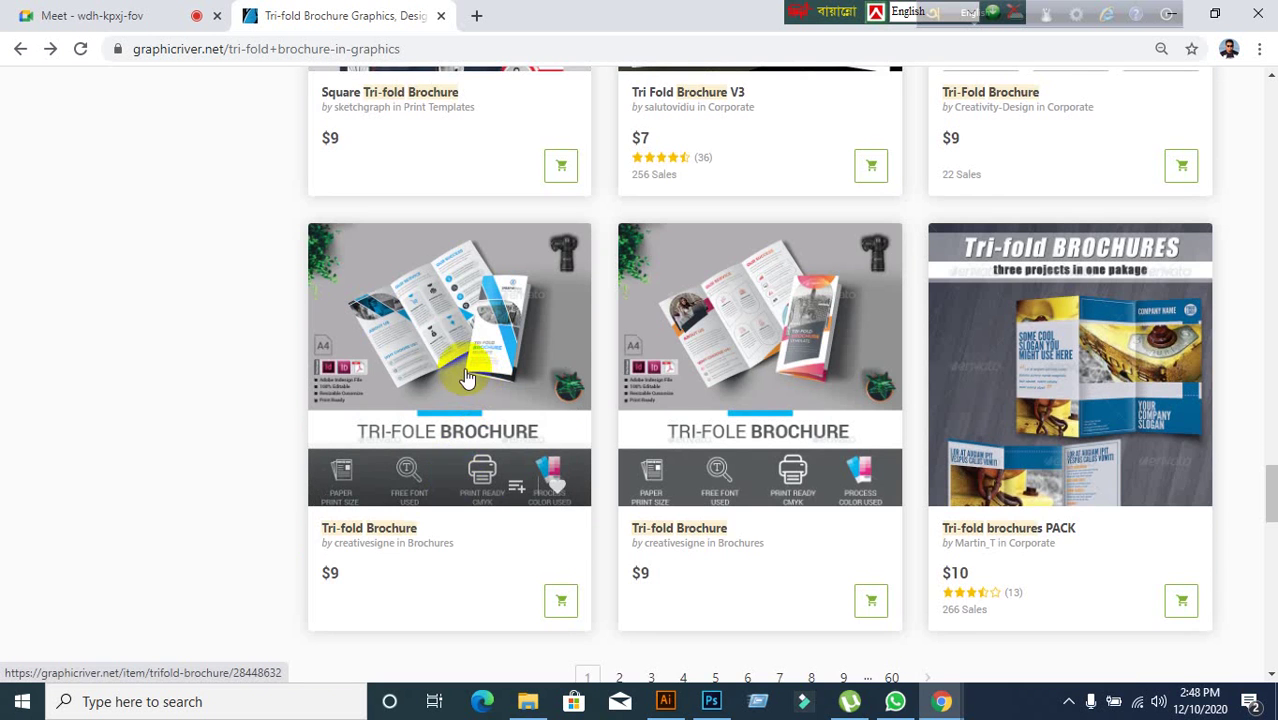
{"action": "scroll", "coordinate": [458, 478], "scroll_direction": "down", "scroll_amount": 2}
{"action": "scroll", "coordinate": [635, 477], "scroll_direction": "up", "scroll_amount": 4}
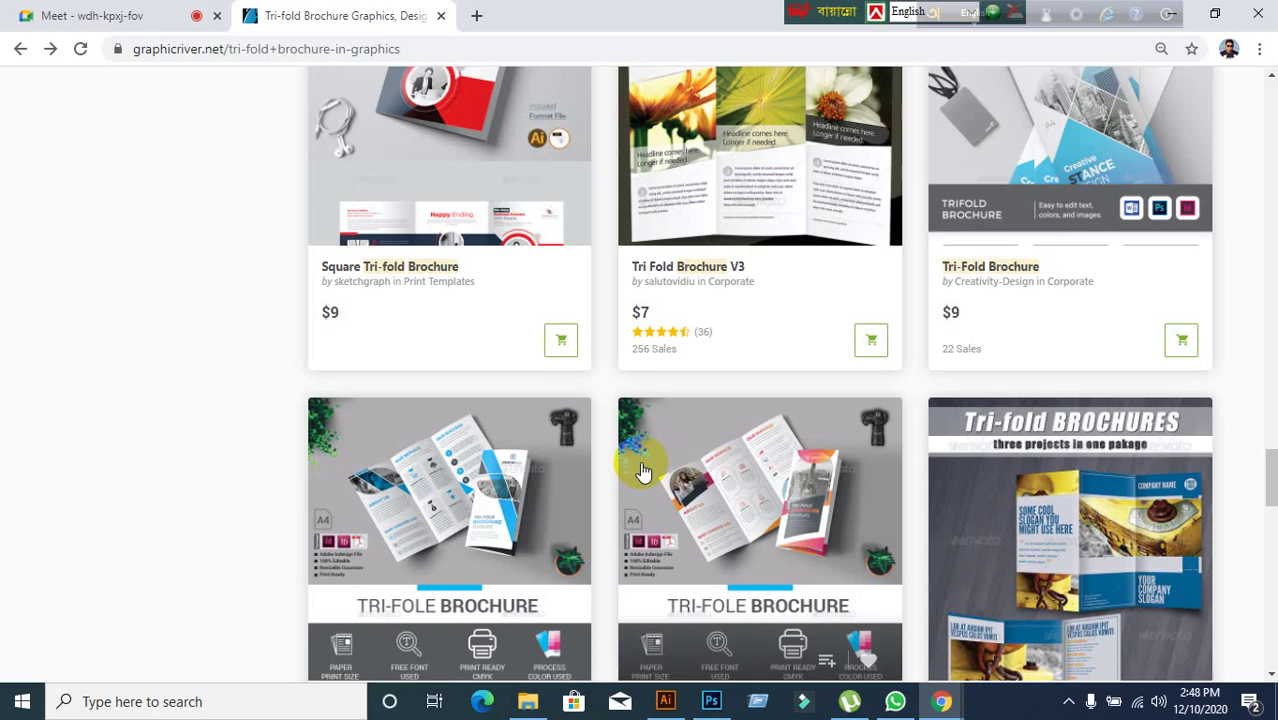
- Sort the tri-fold brochure search results by Trending and look over the first rows of designs
{"action": "left_click_drag", "start_coordinate": [1268, 485], "coordinate": [1266, 112]}
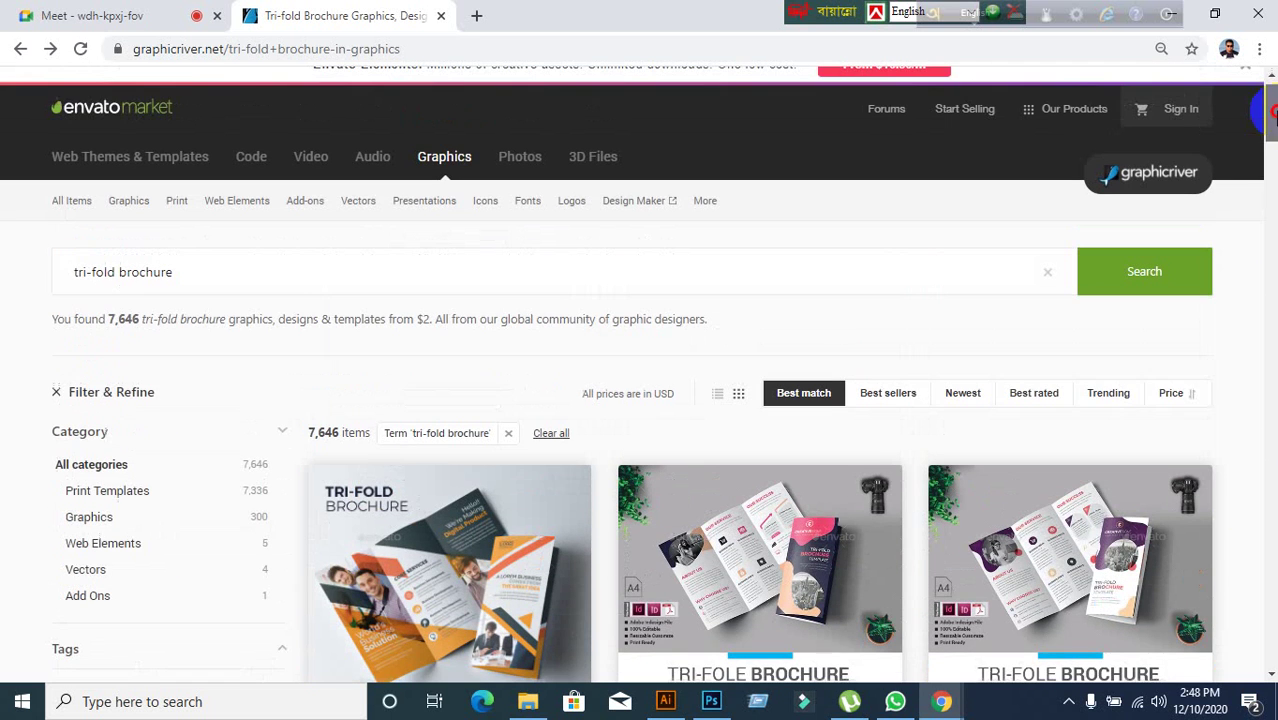
{"action": "left_click", "coordinate": [1107, 400]}
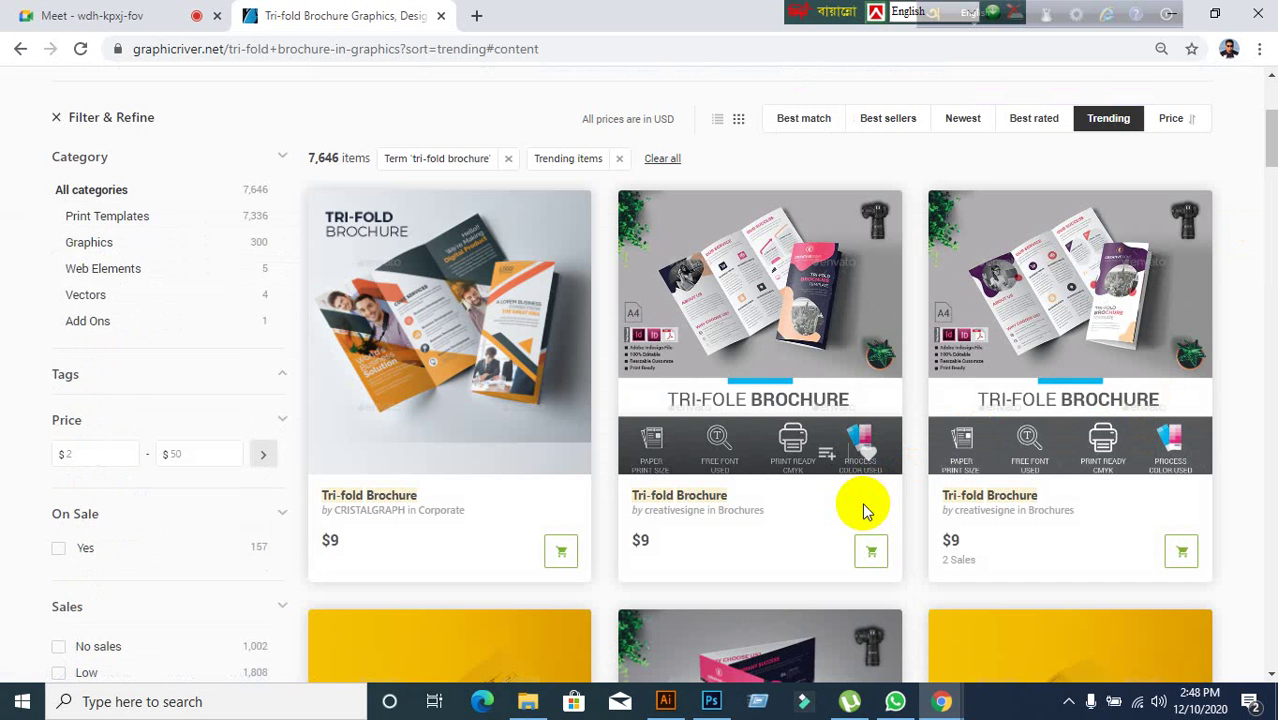
{"action": "scroll", "coordinate": [865, 512], "scroll_direction": "down", "scroll_amount": 6}
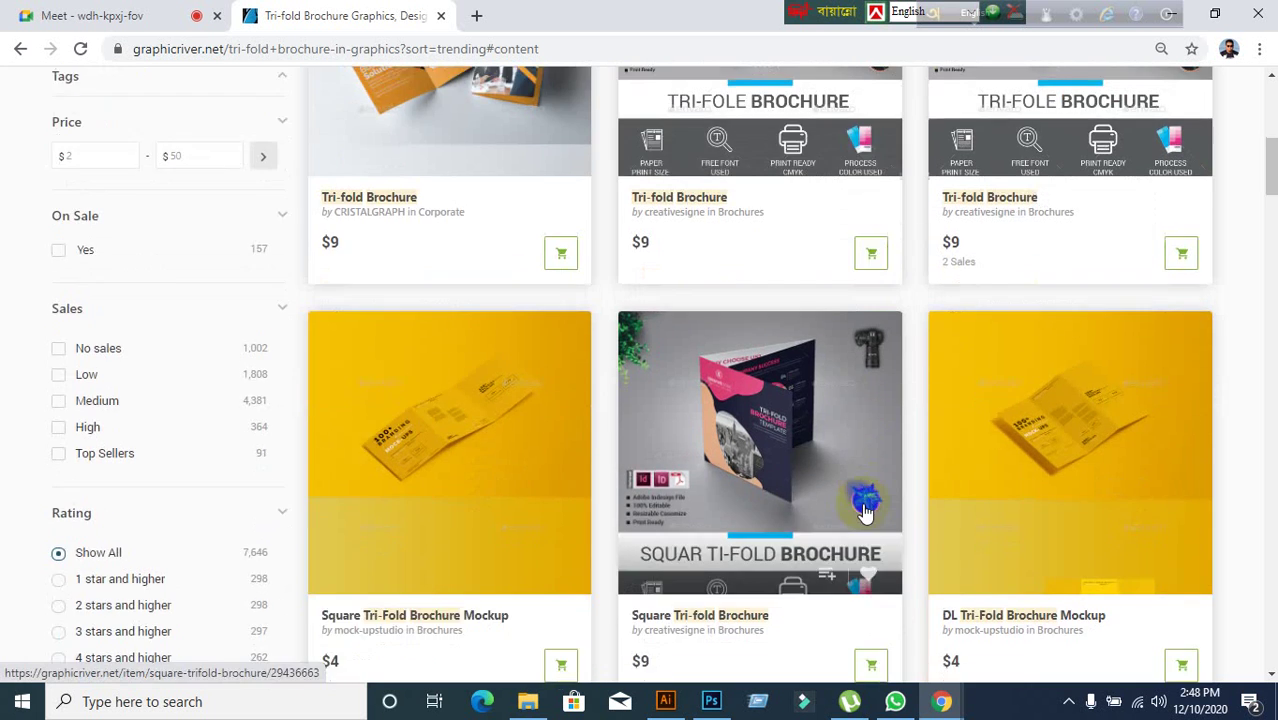
- Re-sort the tri-fold brochure results by Best sellers and browse the top-selling brochure designs and mock-ups
{"action": "scroll", "coordinate": [865, 512], "scroll_direction": "up", "scroll_amount": 6}
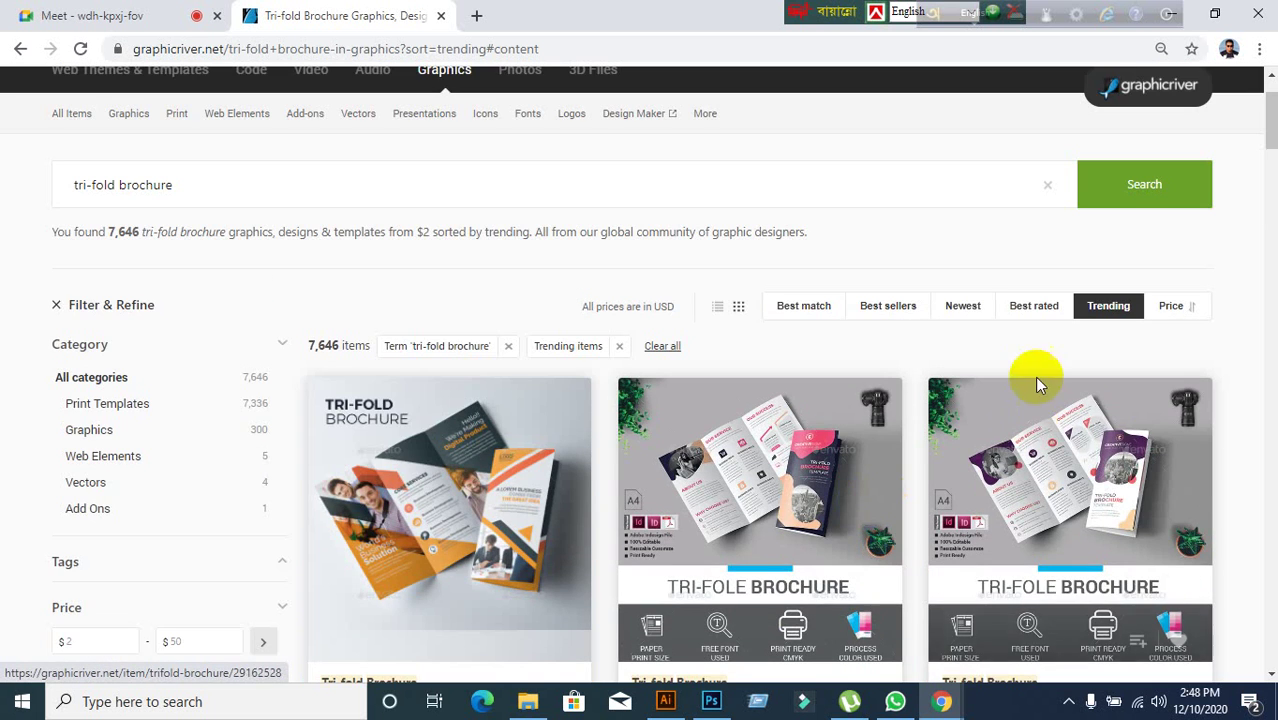
{"action": "left_click", "coordinate": [864, 312]}
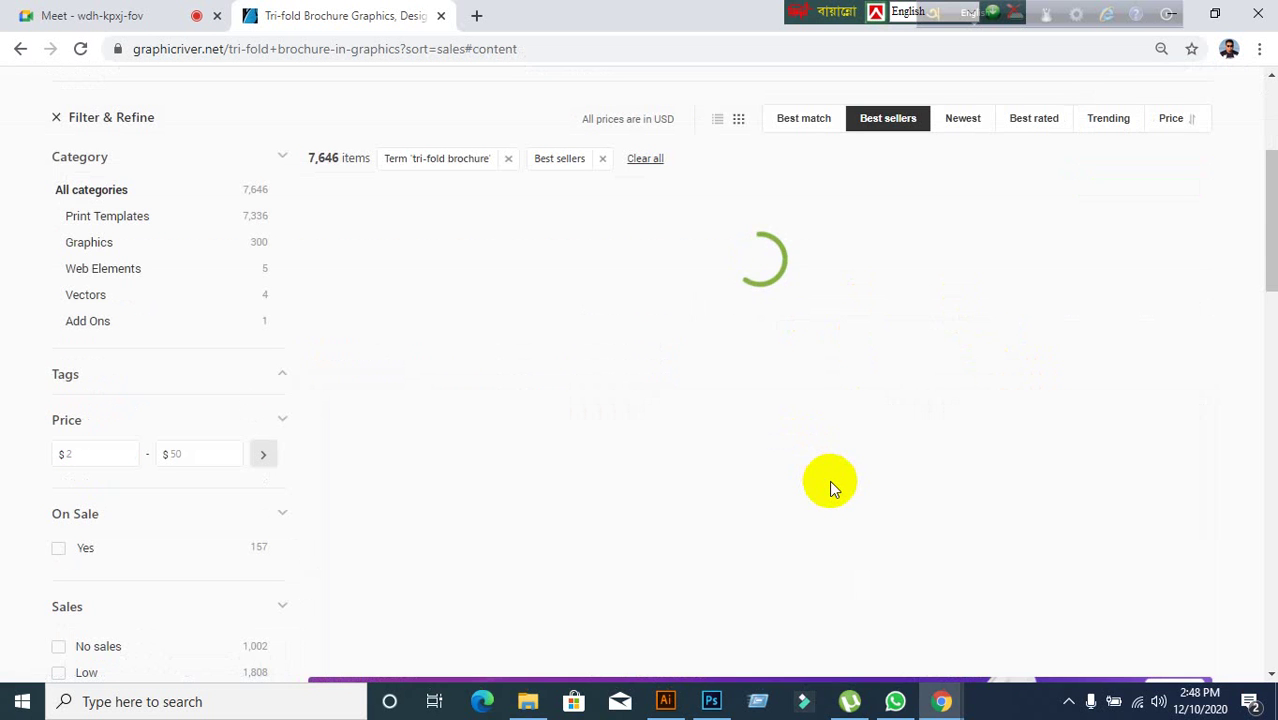
{"action": "scroll", "coordinate": [833, 490], "scroll_direction": "down", "scroll_amount": 3}
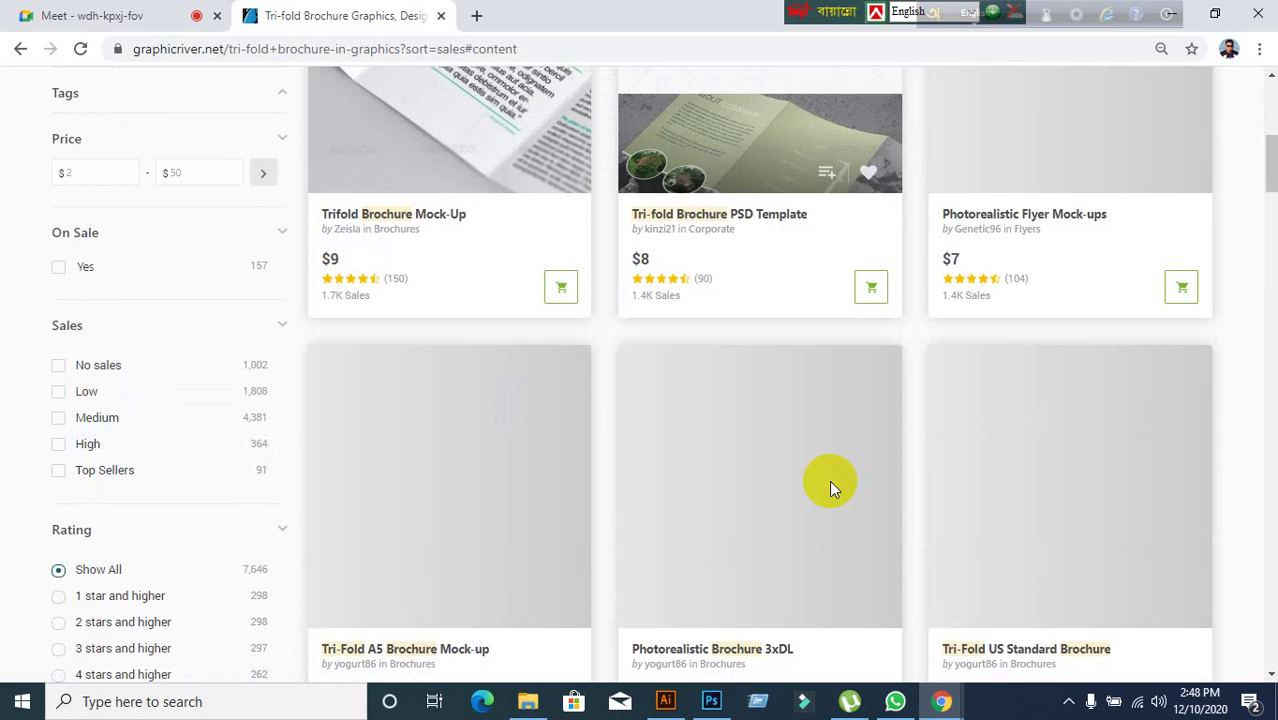
- Look through the tri-fold brochure templates in the search results sorted by best sellers
{"action": "scroll", "coordinate": [833, 490], "scroll_direction": "down", "scroll_amount": 3}
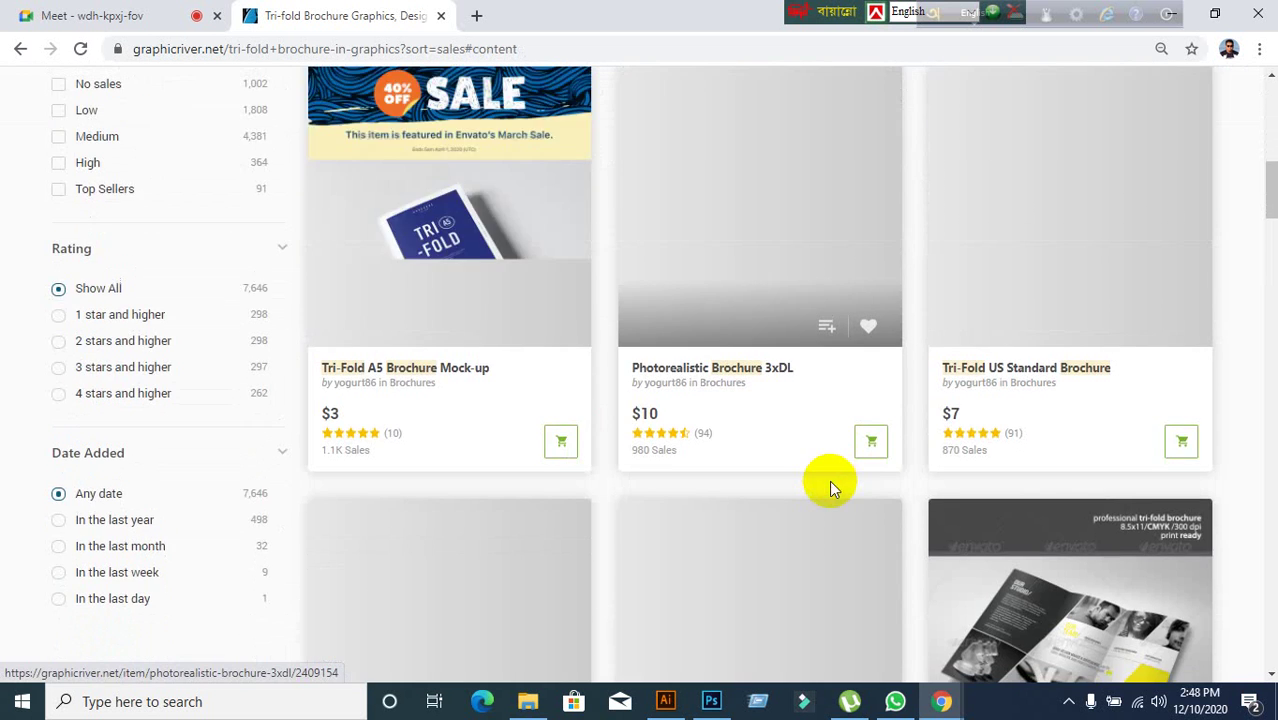
{"action": "scroll", "coordinate": [833, 490], "scroll_direction": "down", "scroll_amount": 2}
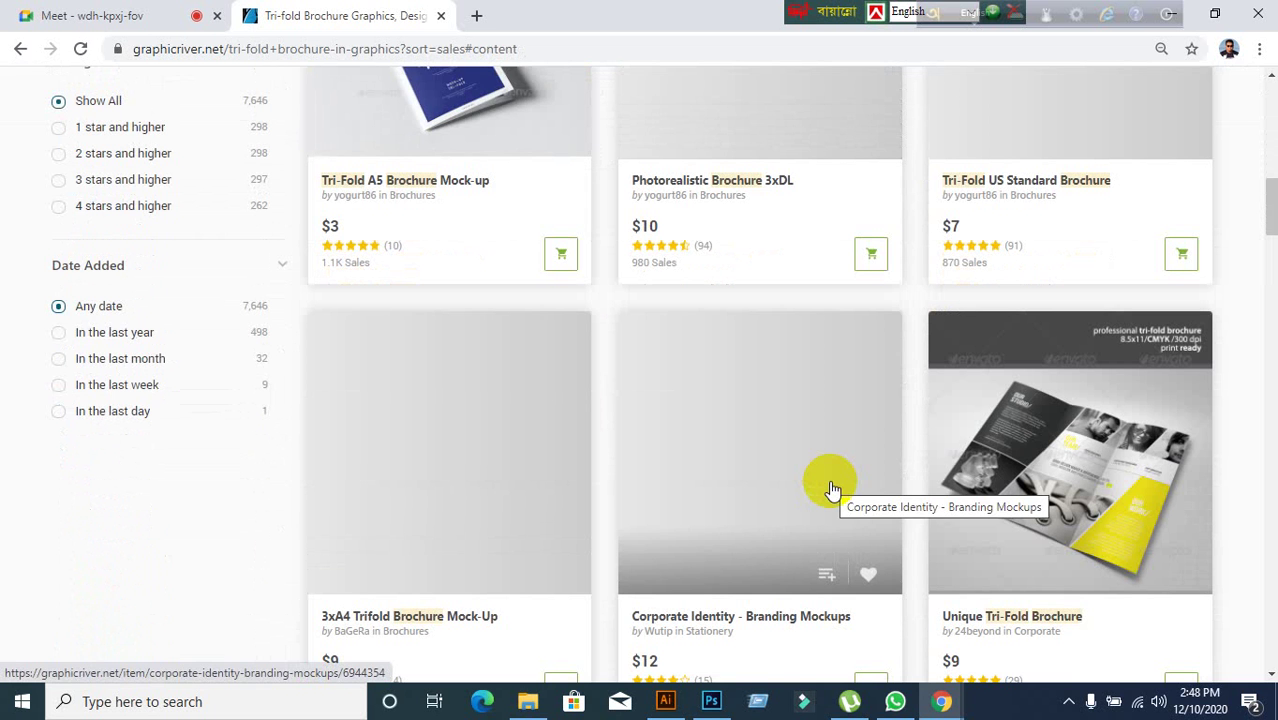
{"action": "scroll", "coordinate": [752, 538], "scroll_direction": "up", "scroll_amount": 3}
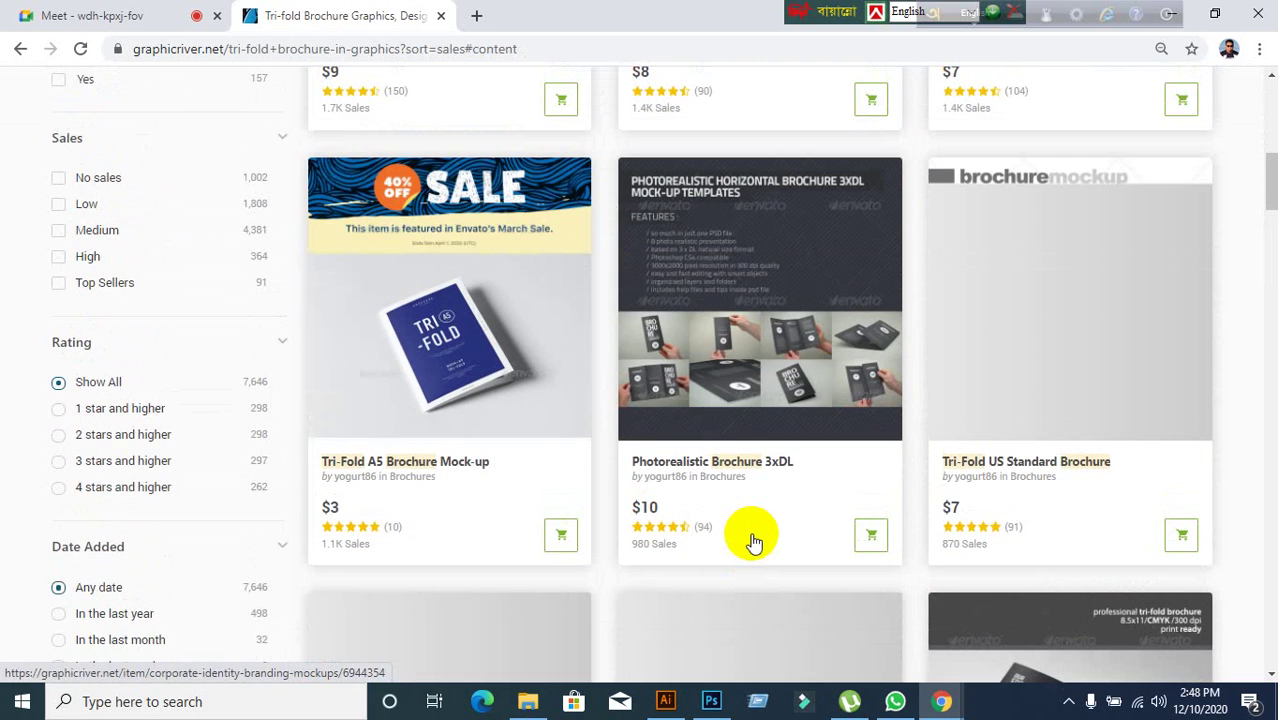
{"action": "scroll", "coordinate": [752, 541], "scroll_direction": "down", "scroll_amount": 5}
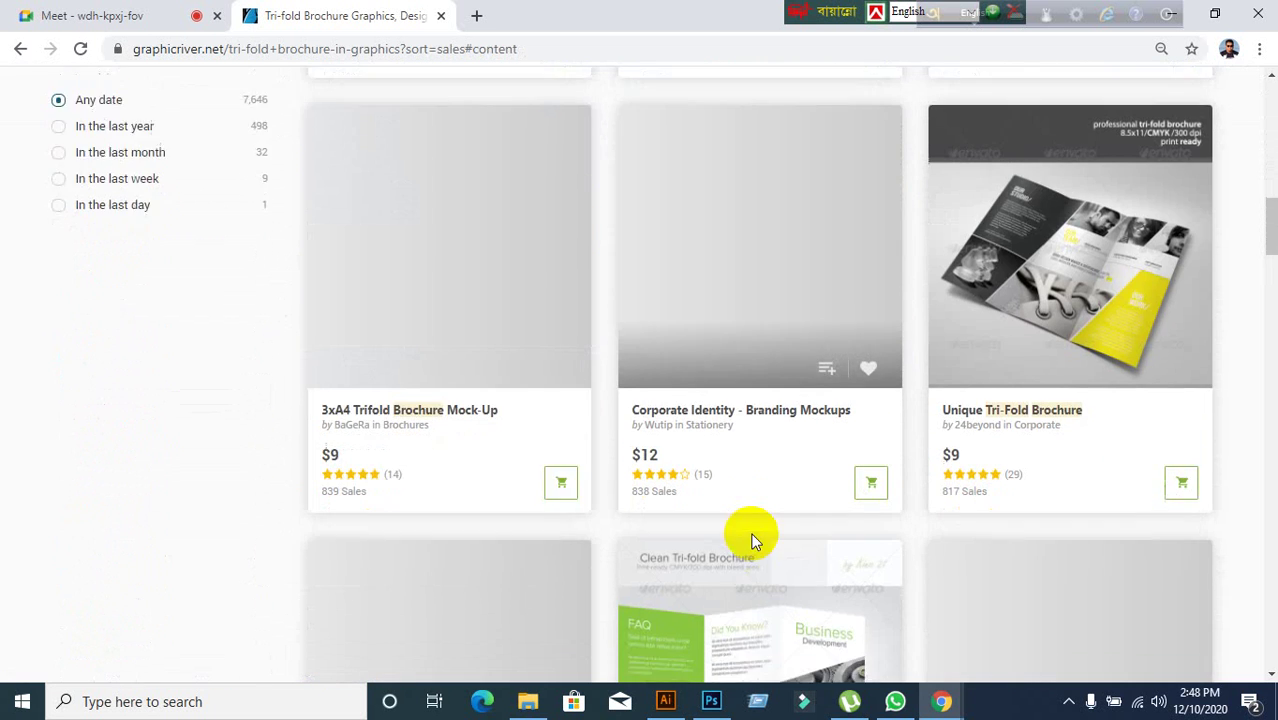
{"action": "scroll", "coordinate": [752, 540], "scroll_direction": "down", "scroll_amount": 5}
{"action": "scroll", "coordinate": [753, 543], "scroll_direction": "up", "scroll_amount": 3}
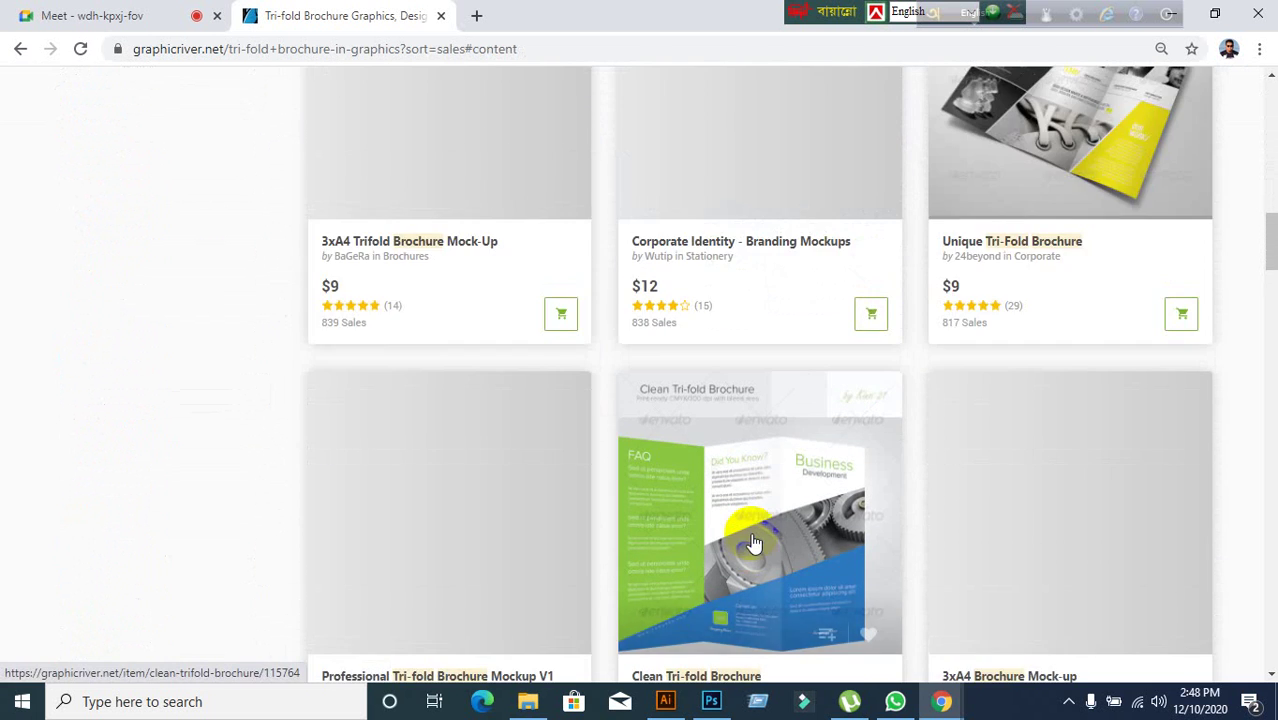
{"action": "scroll", "coordinate": [754, 543], "scroll_direction": "up", "scroll_amount": 2}
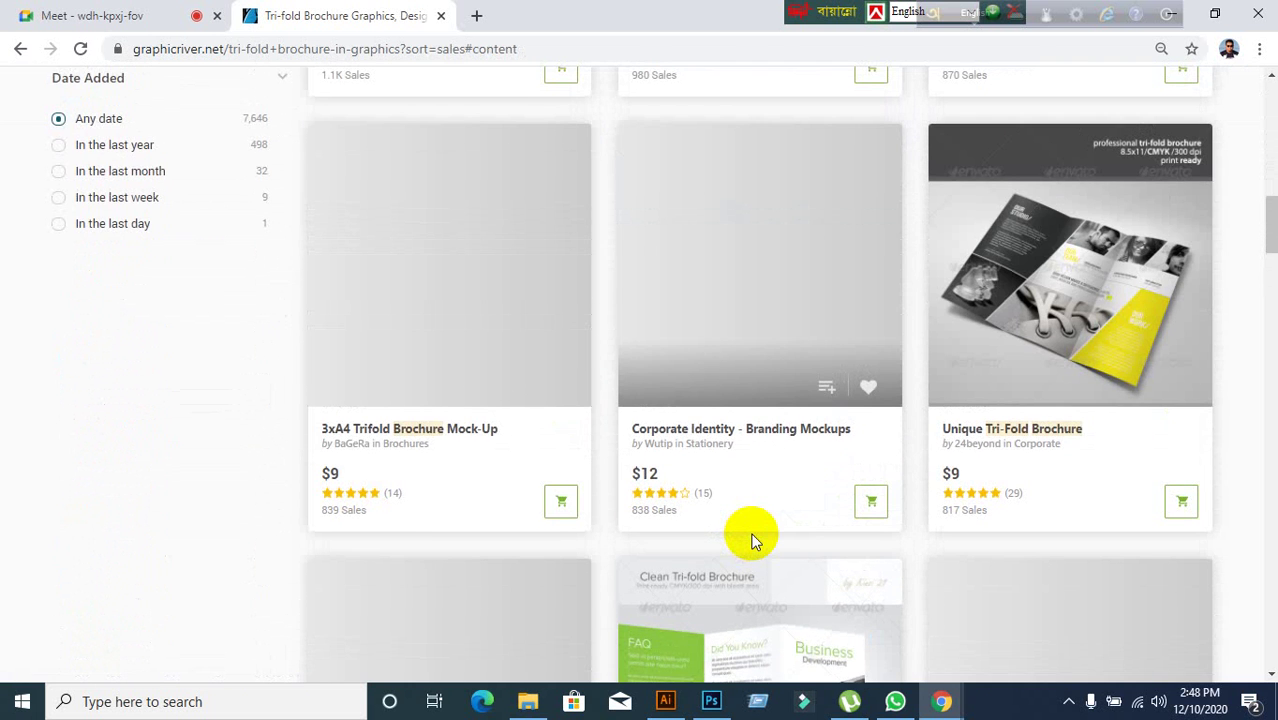
{"action": "scroll", "coordinate": [753, 541], "scroll_direction": "down", "scroll_amount": 6}
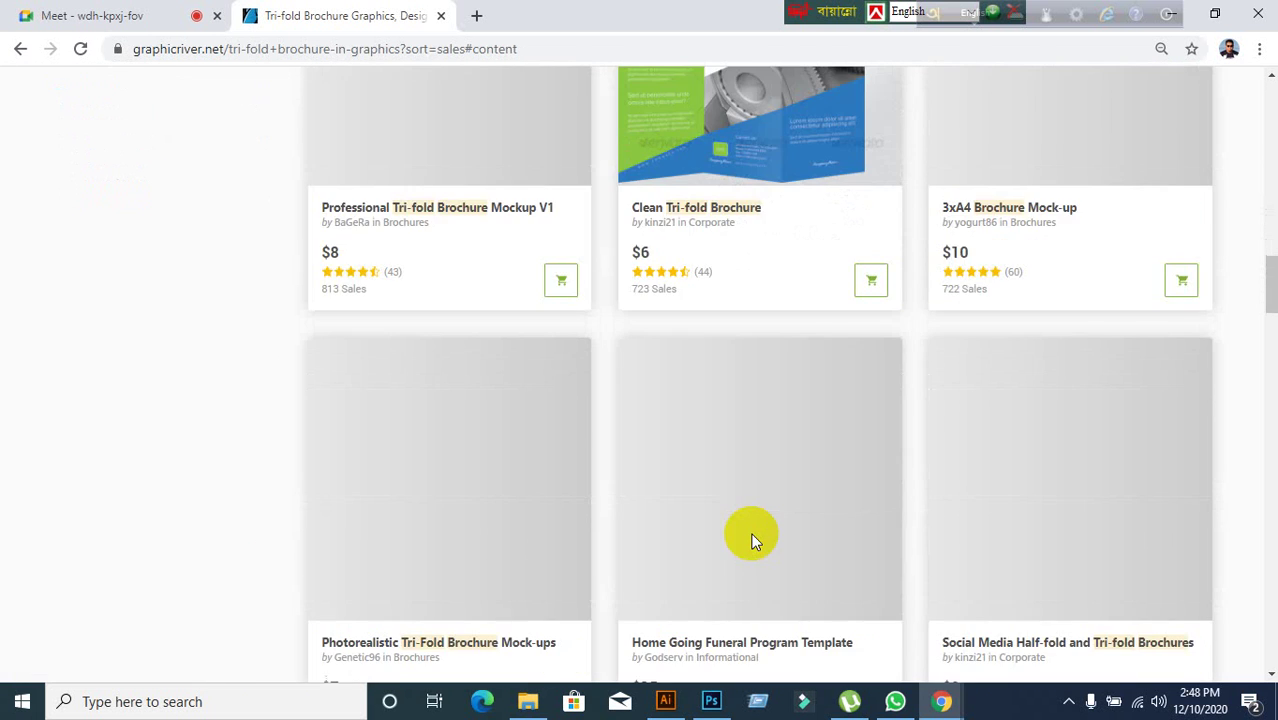
{"action": "scroll", "coordinate": [754, 542], "scroll_direction": "down", "scroll_amount": 2}
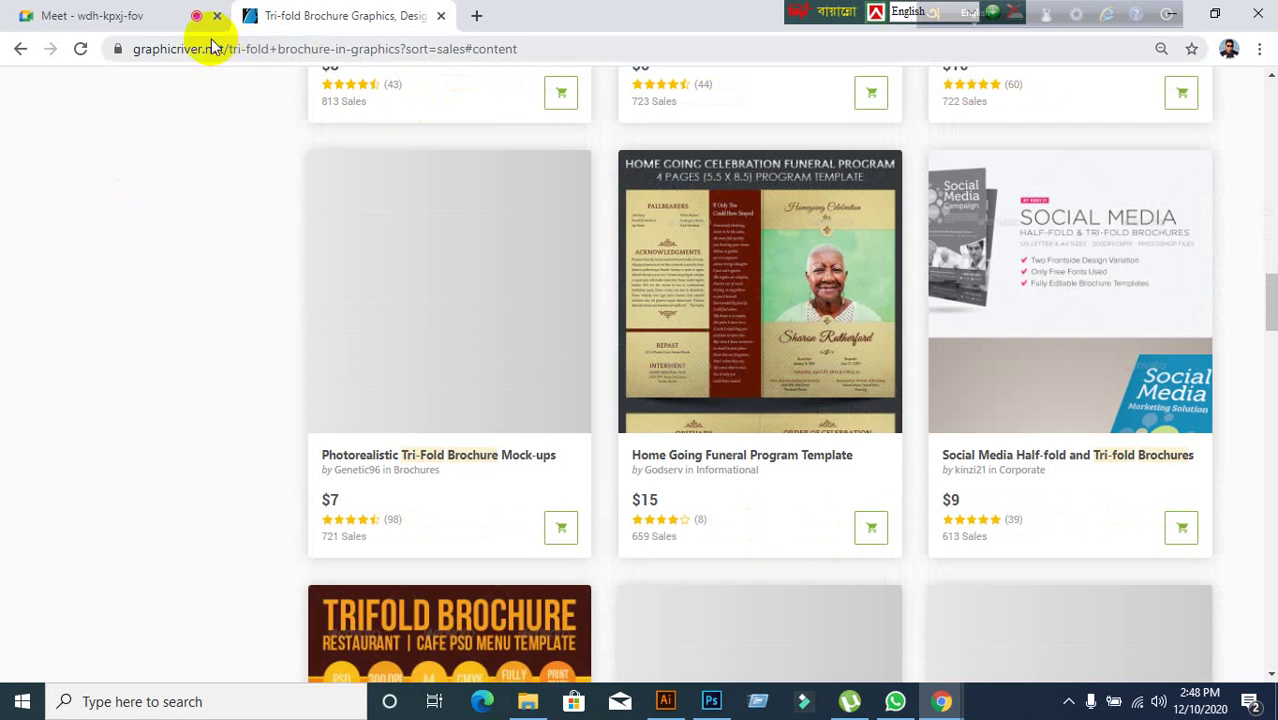
- Check the Google Meet call briefly, and examine the best-selling brochure designs further down the GraphicRiver results
{"action": "left_click", "coordinate": [105, 15]}
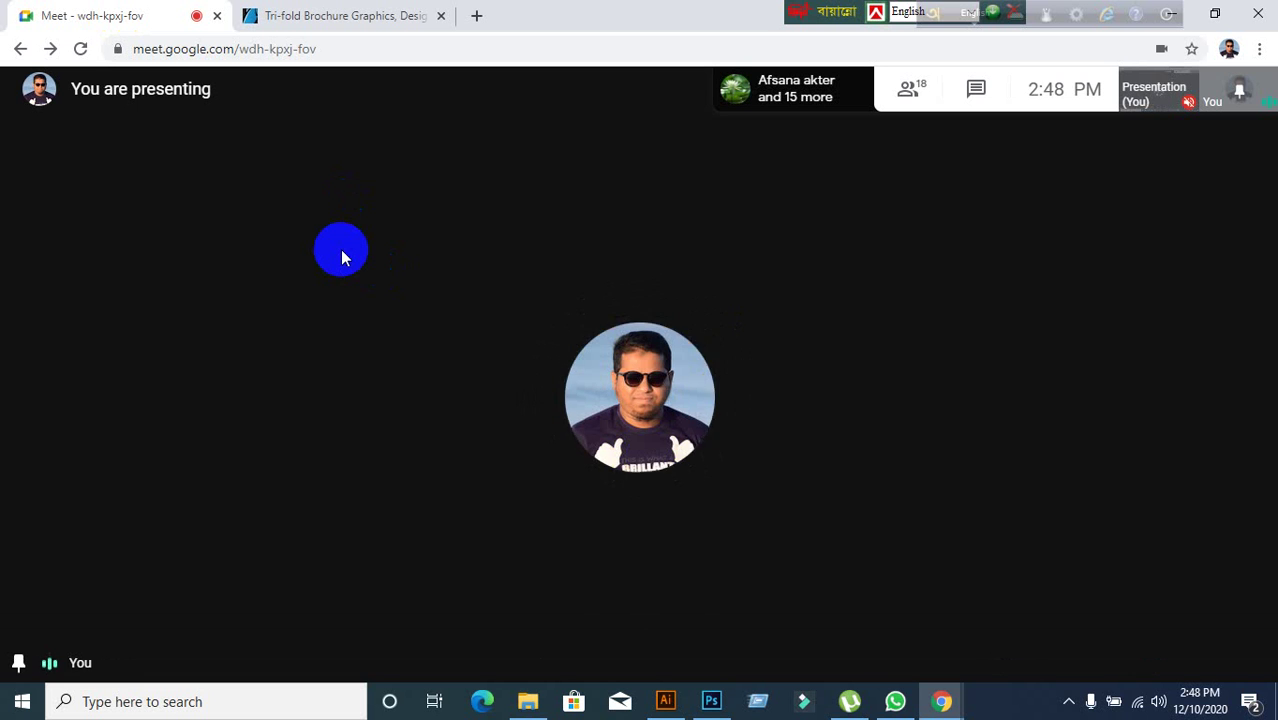
{"action": "left_click", "coordinate": [335, 20]}
{"action": "scroll", "coordinate": [855, 448], "scroll_direction": "down", "scroll_amount": 3}
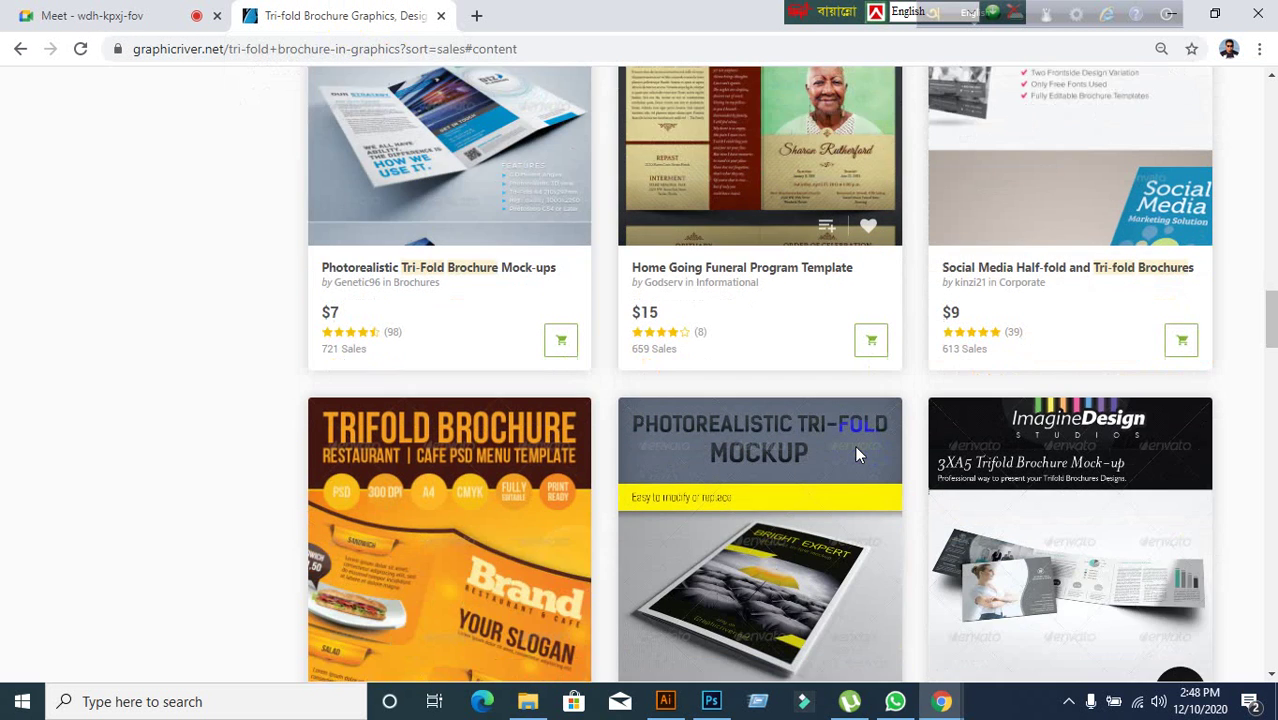
{"action": "scroll", "coordinate": [855, 452], "scroll_direction": "down", "scroll_amount": 7}
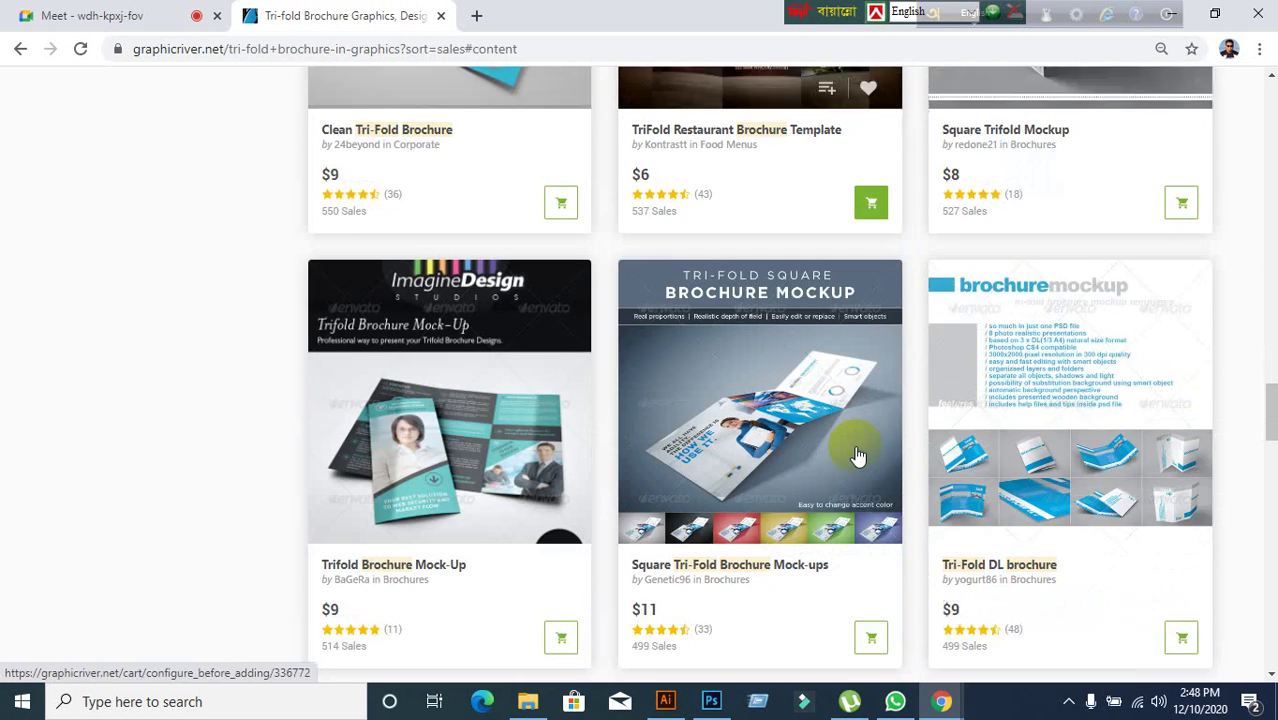
{"action": "scroll", "coordinate": [855, 455], "scroll_direction": "down", "scroll_amount": 3}
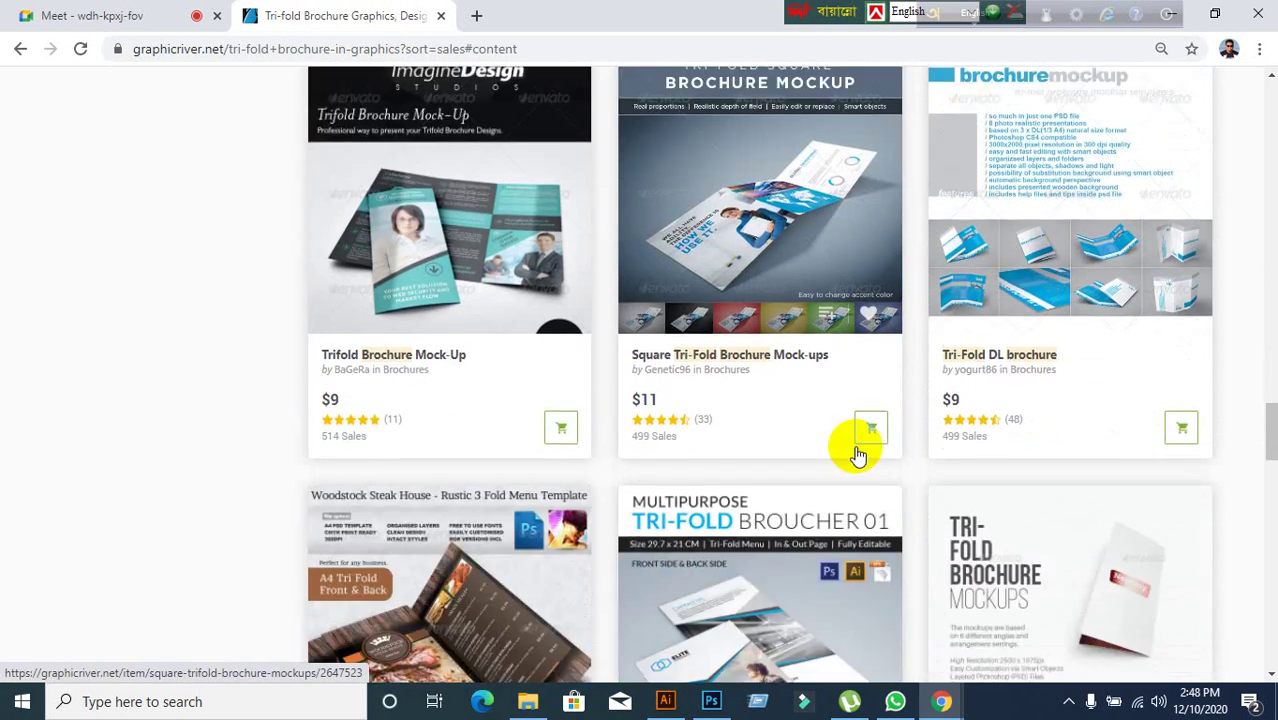
{"action": "scroll", "coordinate": [855, 455], "scroll_direction": "down", "scroll_amount": 2}
{"action": "scroll", "coordinate": [855, 455], "scroll_direction": "down", "scroll_amount": 5}
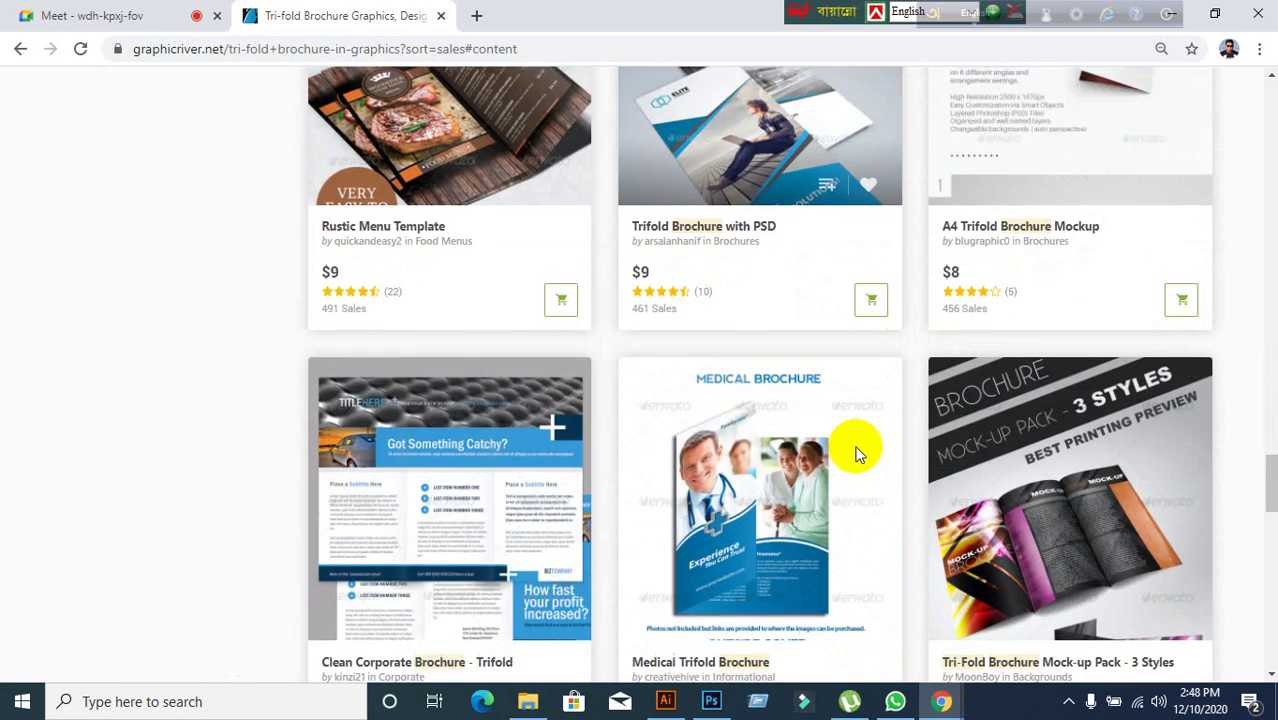
{"action": "scroll", "coordinate": [855, 455], "scroll_direction": "up", "scroll_amount": 5}
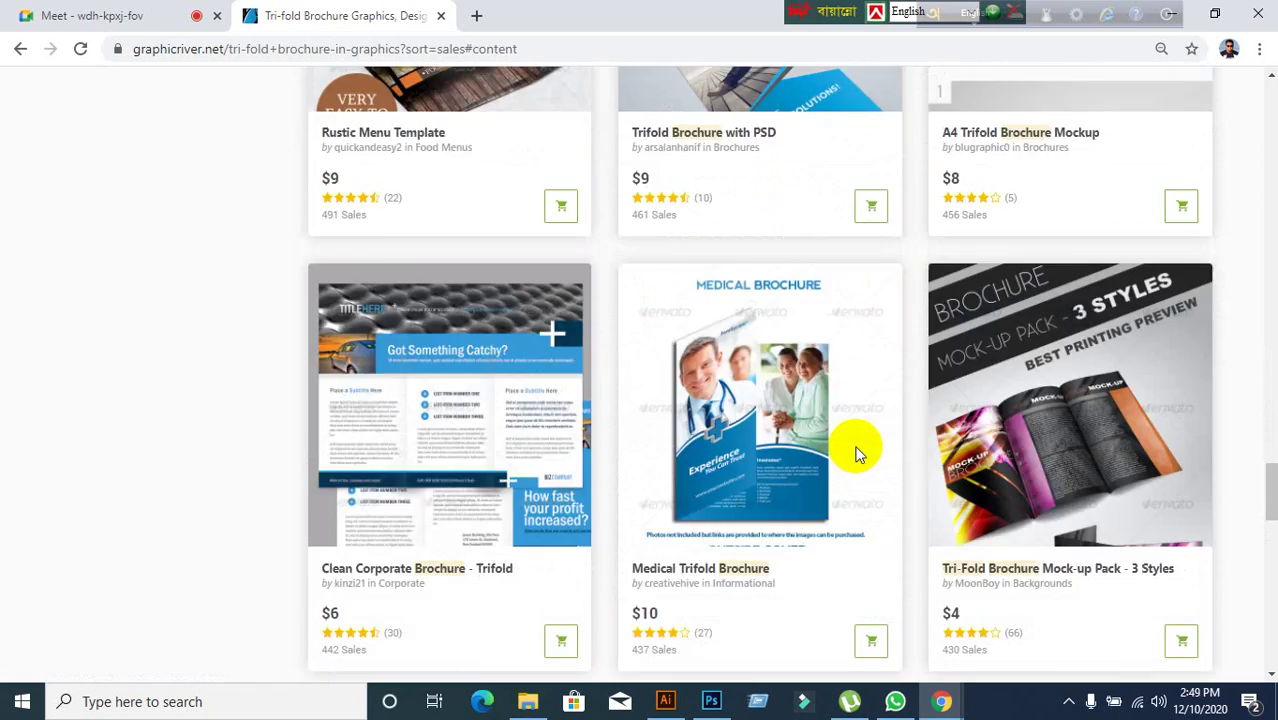
{"action": "scroll", "coordinate": [855, 455], "scroll_direction": "up", "scroll_amount": 2}
{"action": "scroll", "coordinate": [855, 455], "scroll_direction": "up", "scroll_amount": 4}
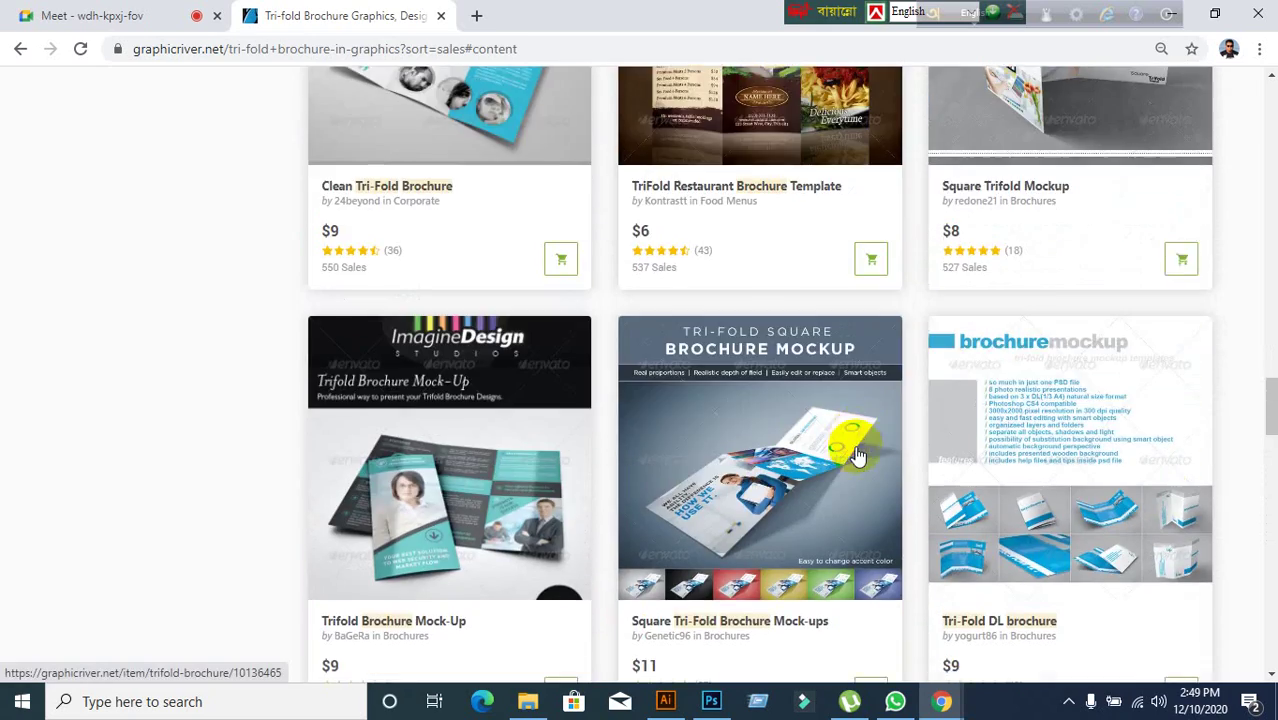
{"action": "scroll", "coordinate": [590, 460], "scroll_direction": "up", "scroll_amount": 4}
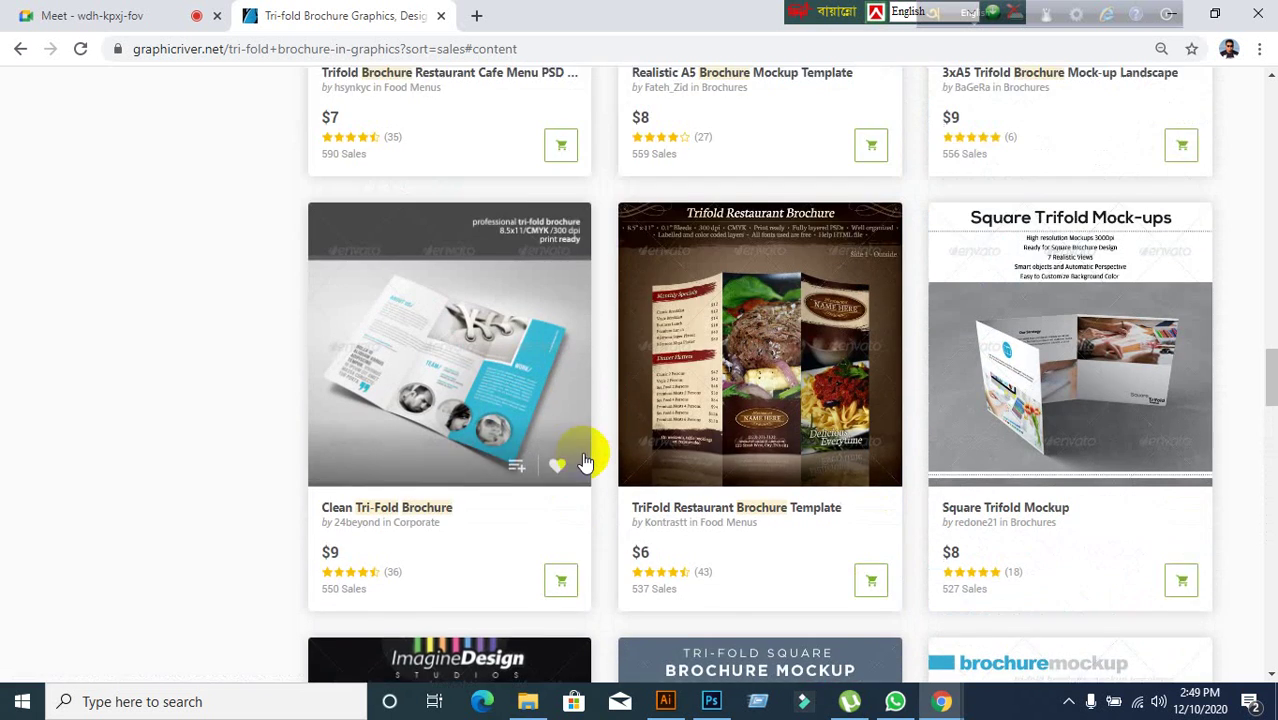
{"action": "scroll", "coordinate": [585, 460], "scroll_direction": "up", "scroll_amount": 3}
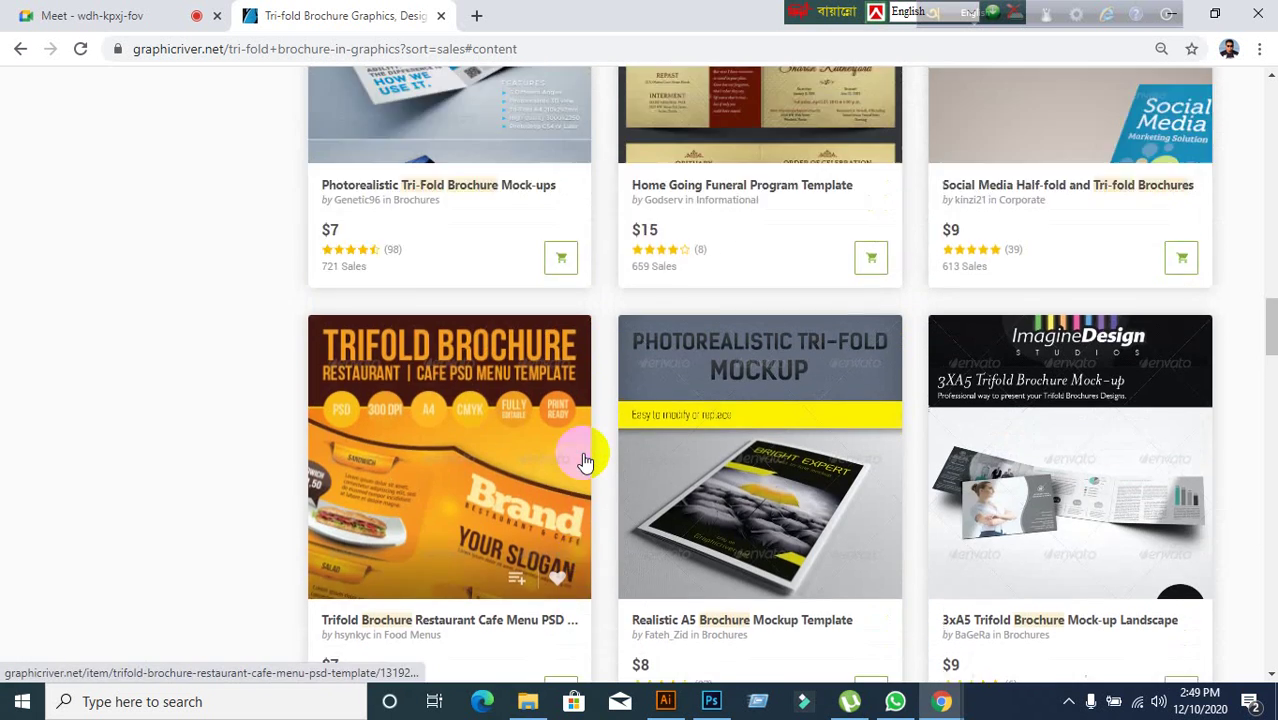
{"action": "scroll", "coordinate": [585, 460], "scroll_direction": "up", "scroll_amount": 1}
{"action": "scroll", "coordinate": [585, 460], "scroll_direction": "up", "scroll_amount": 3}
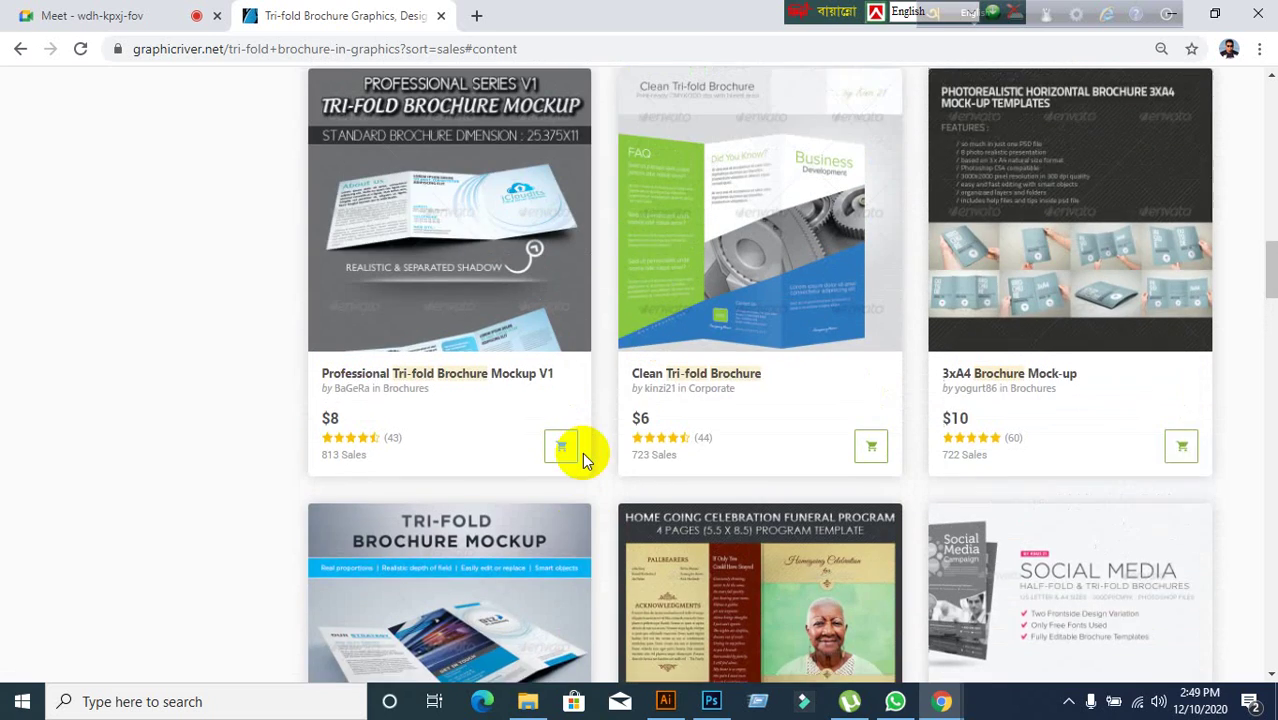
{"action": "scroll", "coordinate": [585, 460], "scroll_direction": "down", "scroll_amount": 2}
{"action": "scroll", "coordinate": [575, 455], "scroll_direction": "up", "scroll_amount": 12}
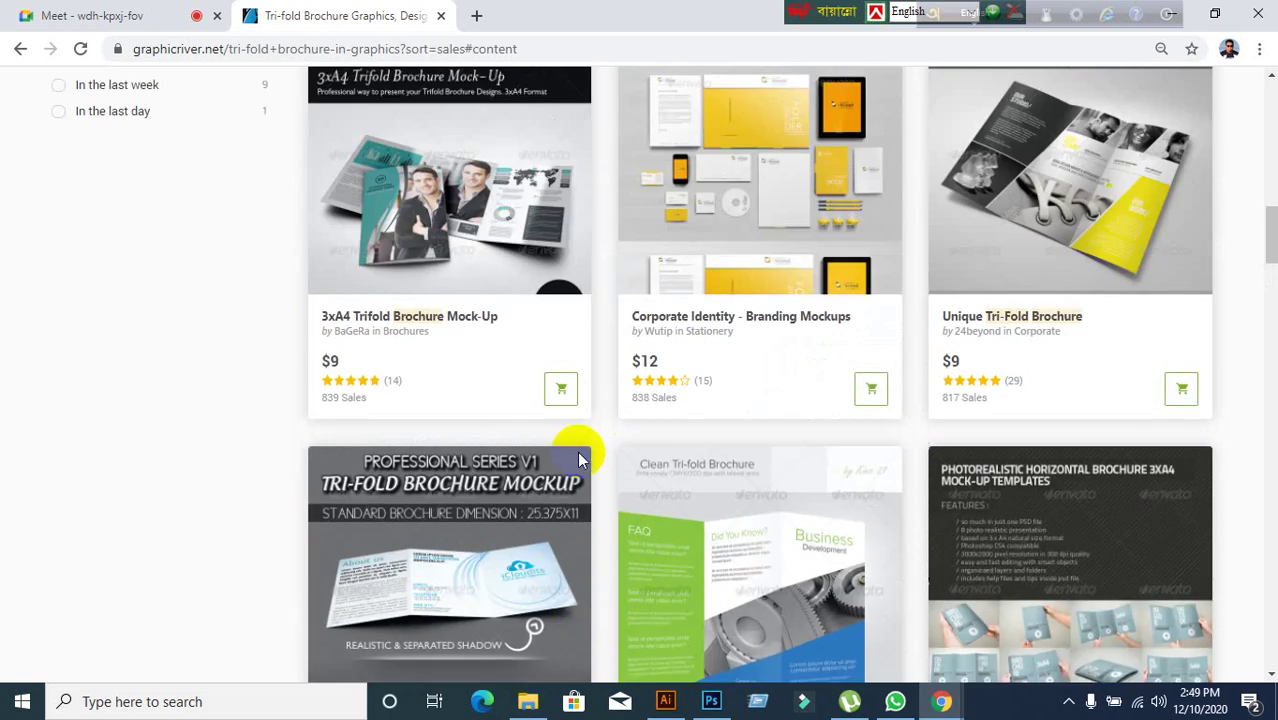
{"action": "scroll", "coordinate": [519, 430], "scroll_direction": "up", "scroll_amount": 4}
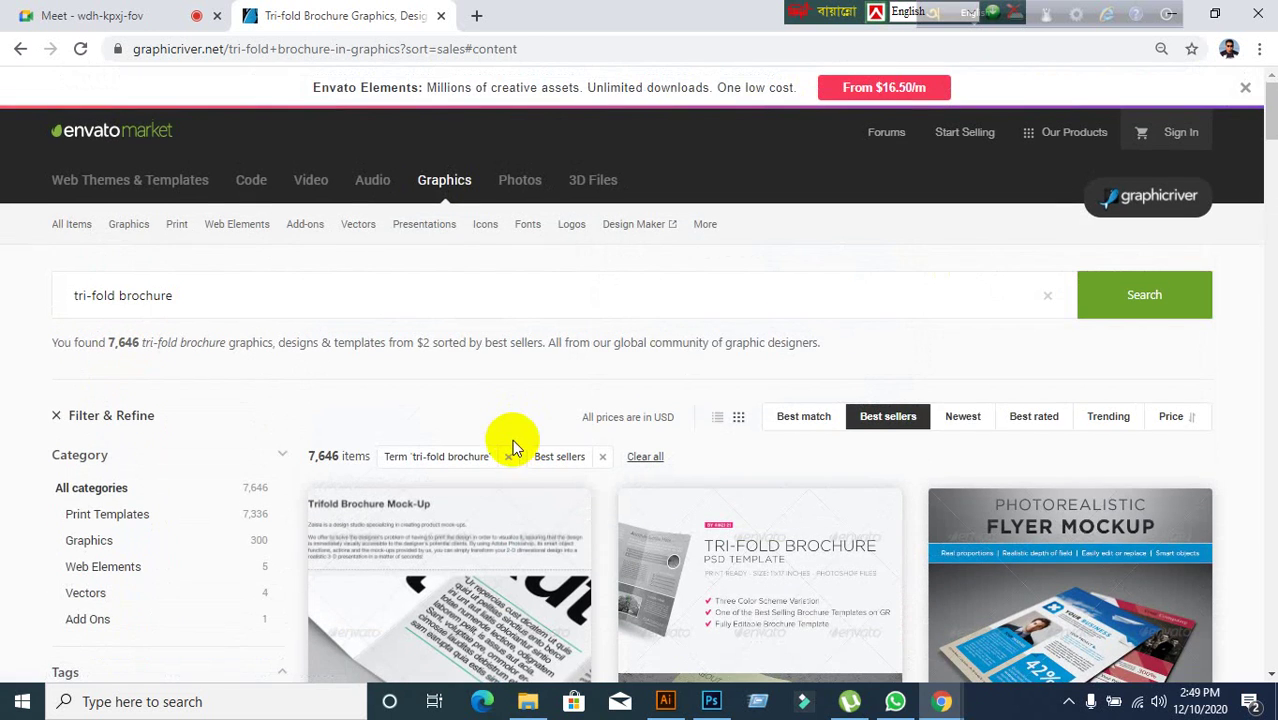
- Sort the tri-fold brochure results by newest and look through the recently added templates
{"action": "left_click", "coordinate": [966, 418]}
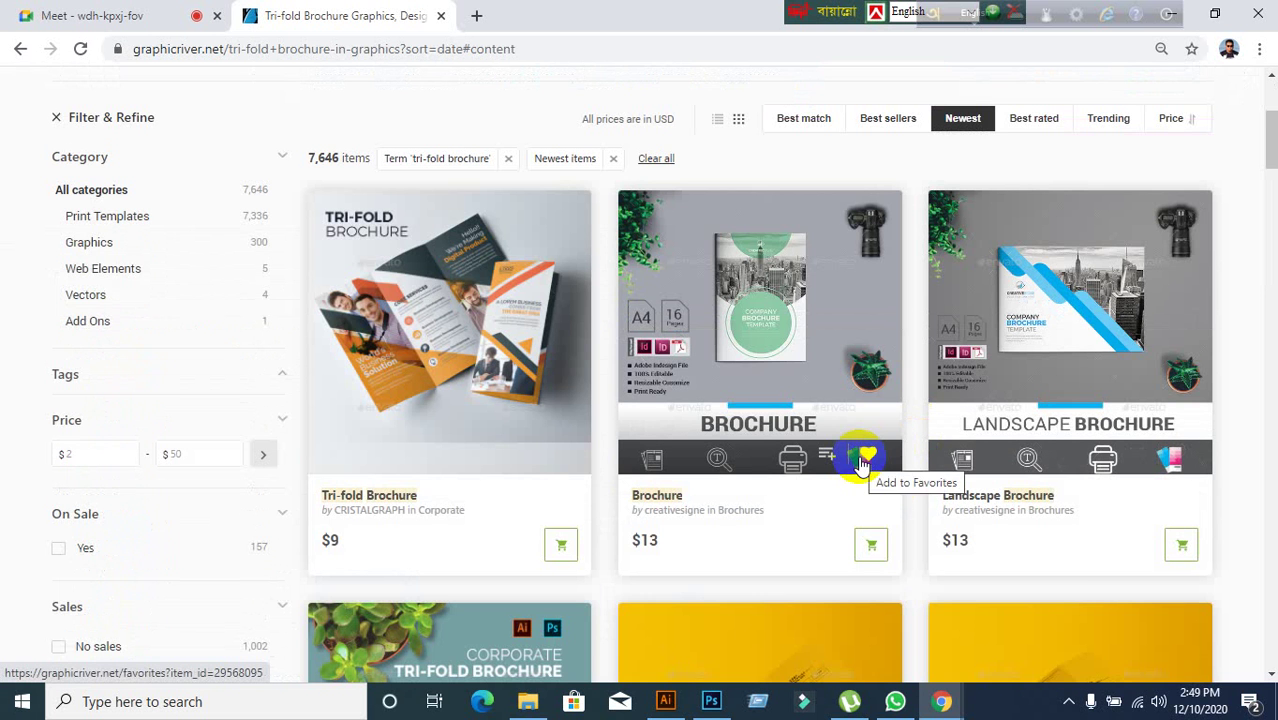
{"action": "scroll", "coordinate": [862, 465], "scroll_direction": "down", "scroll_amount": 8}
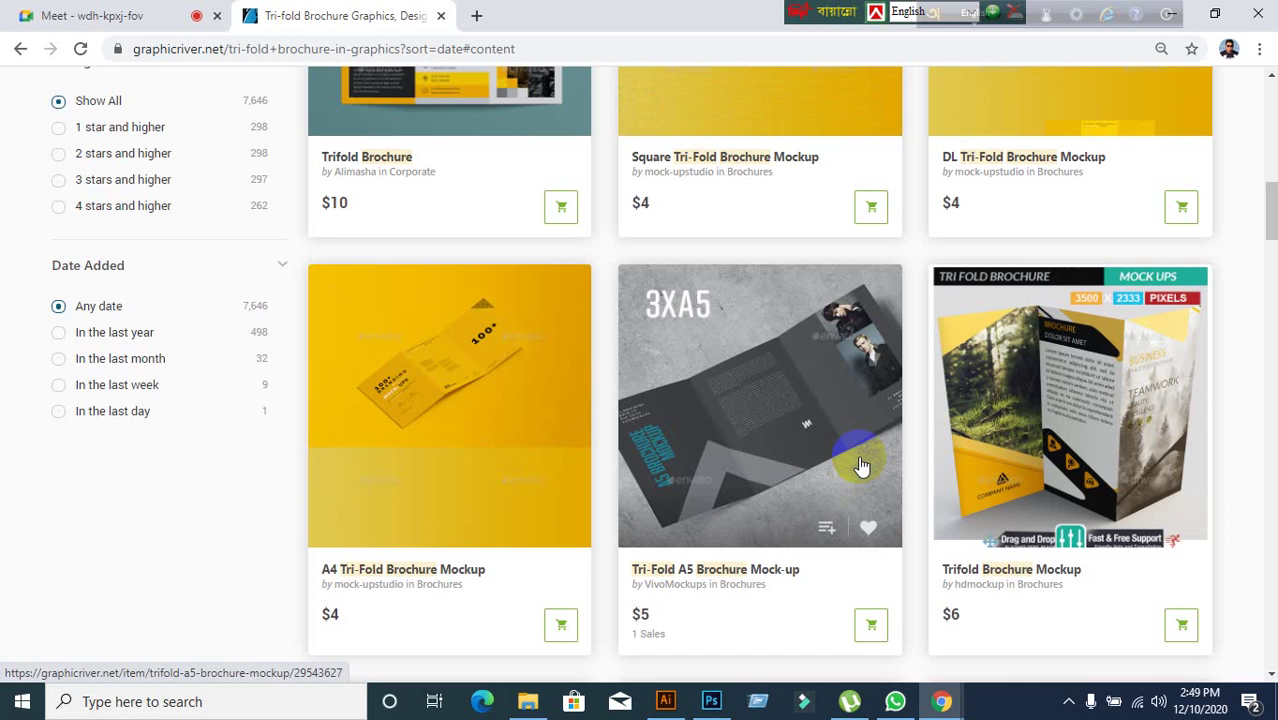
{"action": "scroll", "coordinate": [862, 465], "scroll_direction": "down", "scroll_amount": 2}
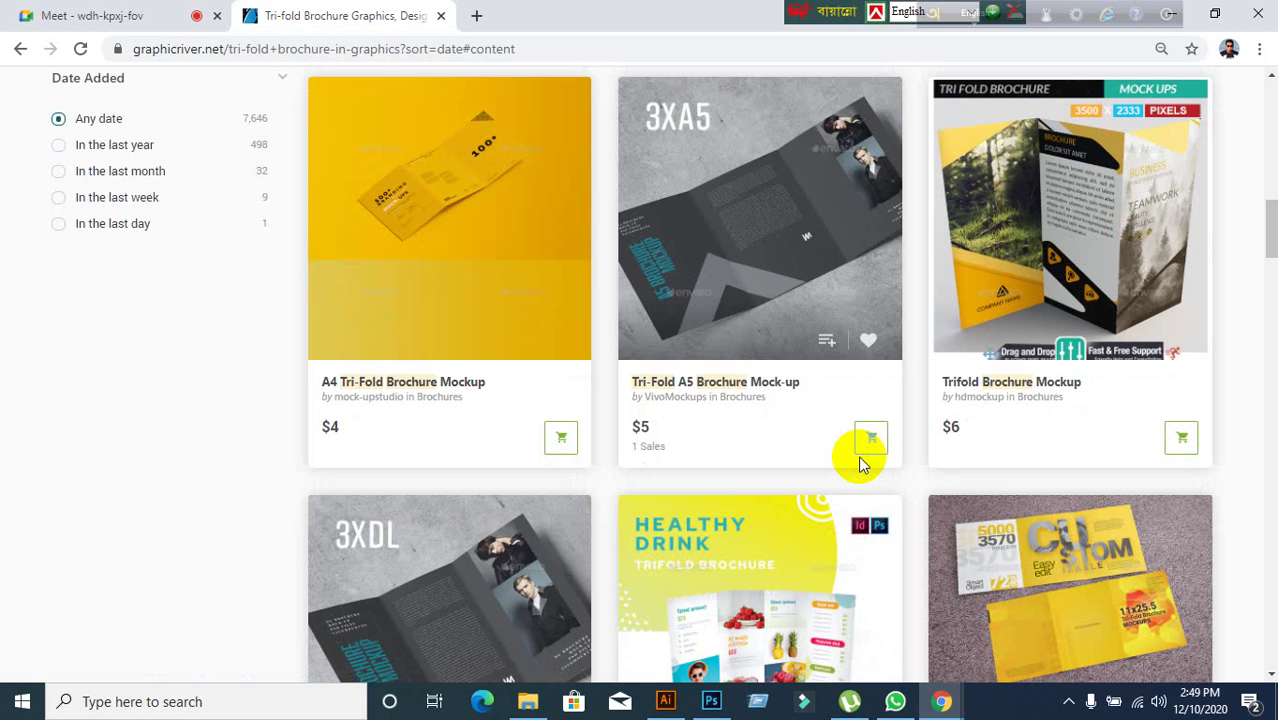
{"action": "scroll", "coordinate": [862, 465], "scroll_direction": "down", "scroll_amount": 7}
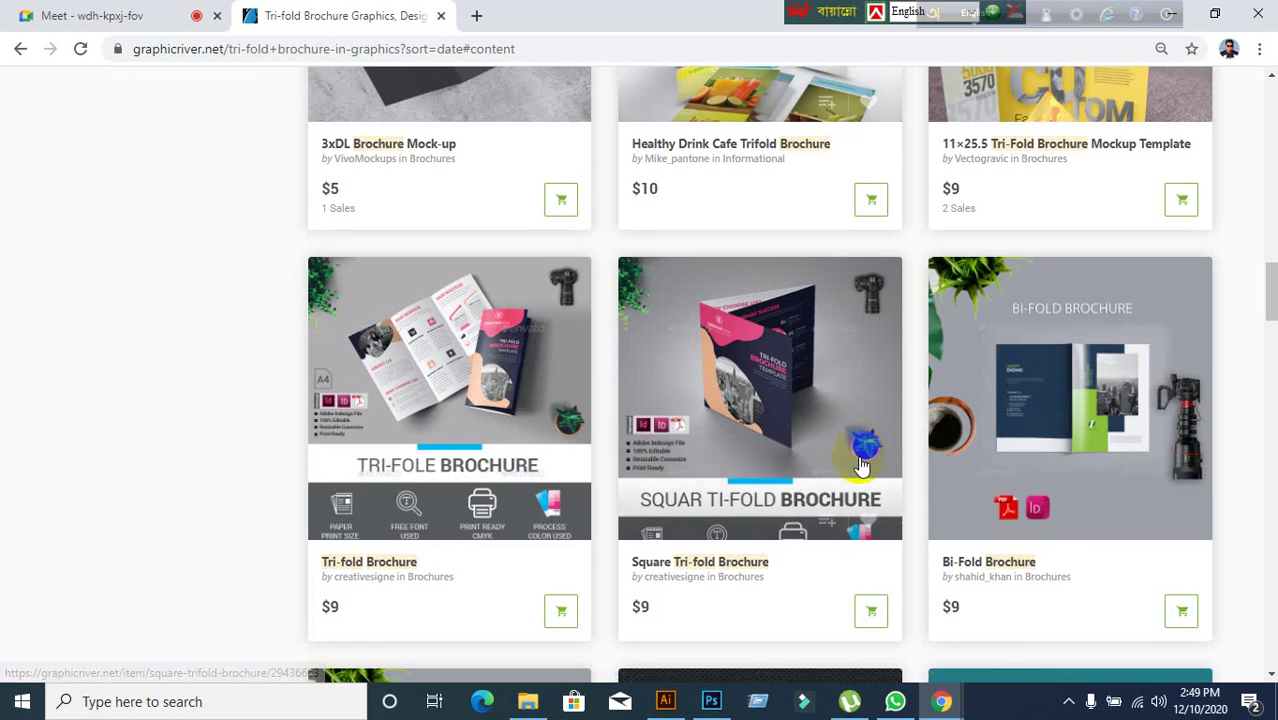
{"action": "scroll", "coordinate": [862, 465], "scroll_direction": "down", "scroll_amount": 8}
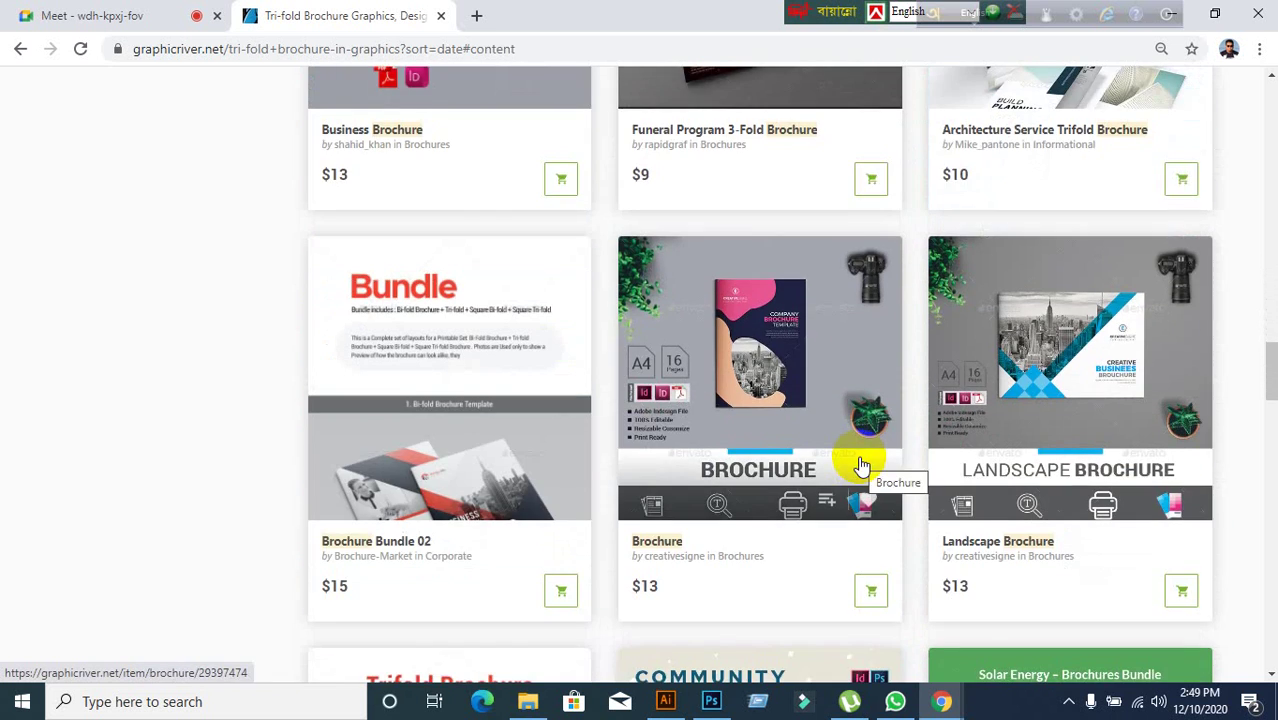
{"action": "scroll", "coordinate": [862, 465], "scroll_direction": "down", "scroll_amount": 3}
{"action": "scroll", "coordinate": [862, 465], "scroll_direction": "up", "scroll_amount": 2}
{"action": "scroll", "coordinate": [862, 465], "scroll_direction": "down", "scroll_amount": 4}
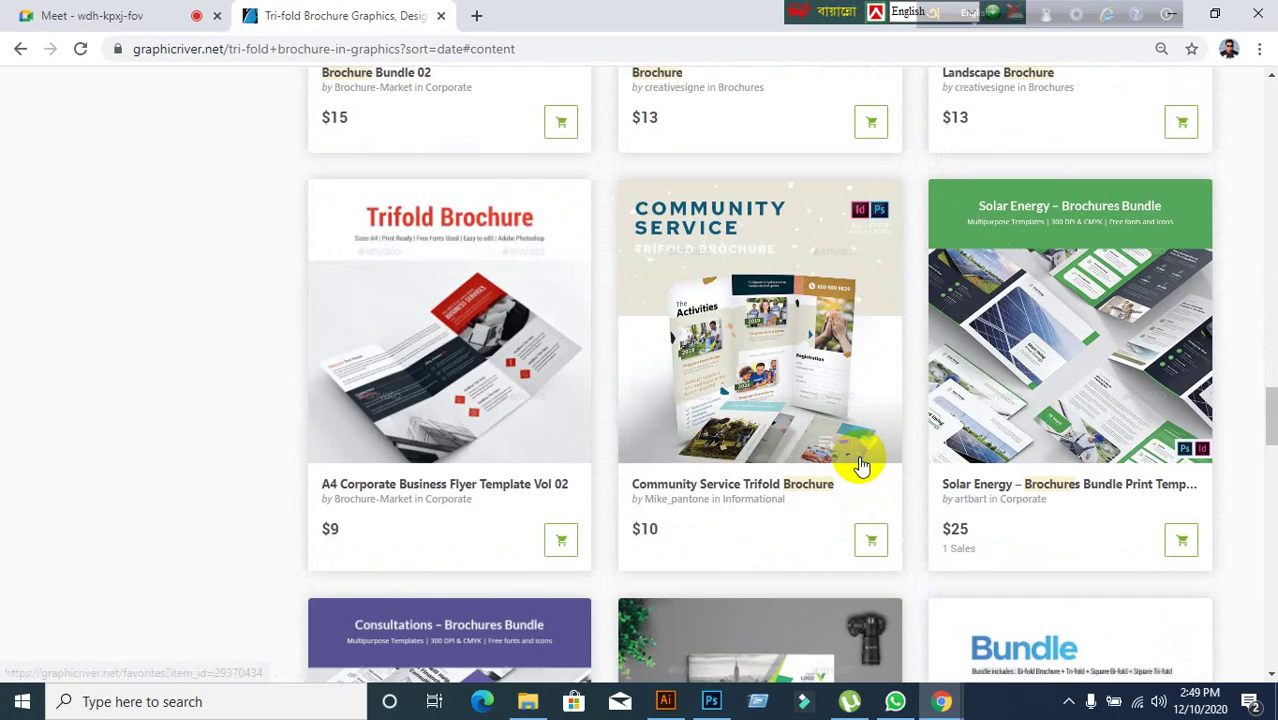
{"action": "scroll", "coordinate": [862, 465], "scroll_direction": "down", "scroll_amount": 2}
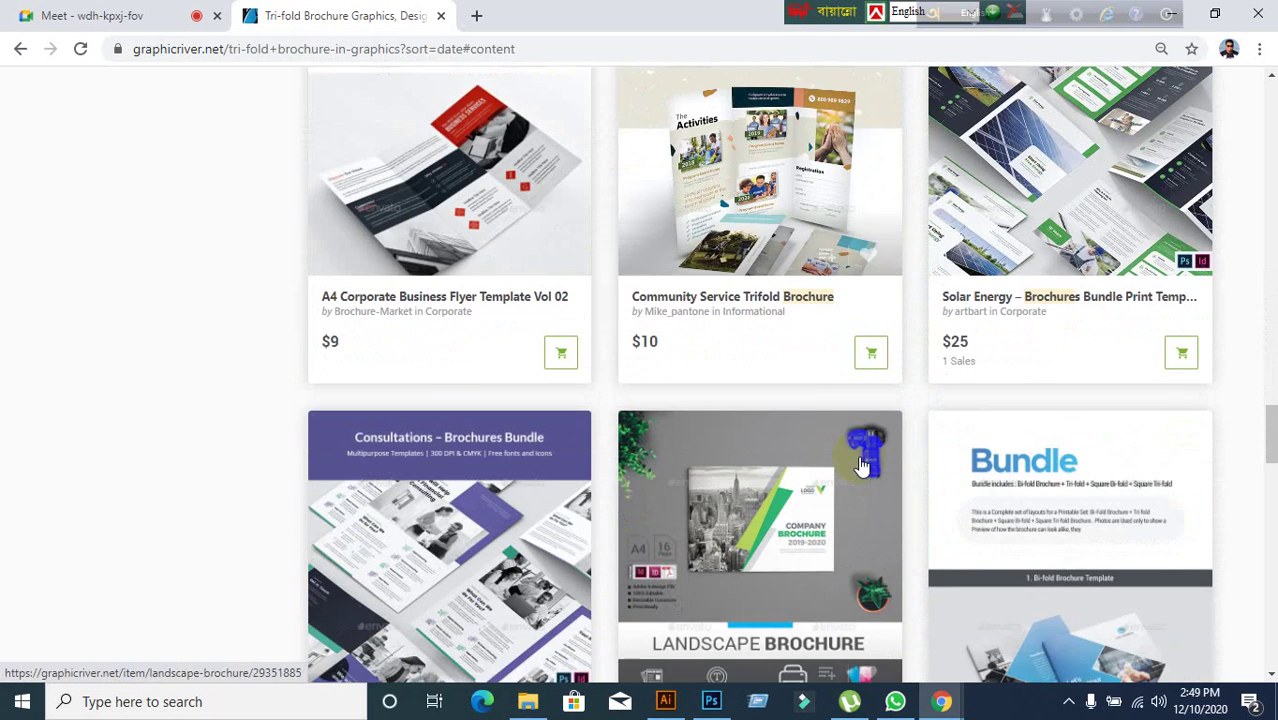
- Open the $13 Landscape Brochure template with the blue diagonal design and examine its preview images and item details
{"action": "scroll", "coordinate": [862, 465], "scroll_direction": "up", "scroll_amount": 3}
{"action": "scroll", "coordinate": [1022, 397], "scroll_direction": "up", "scroll_amount": 3}
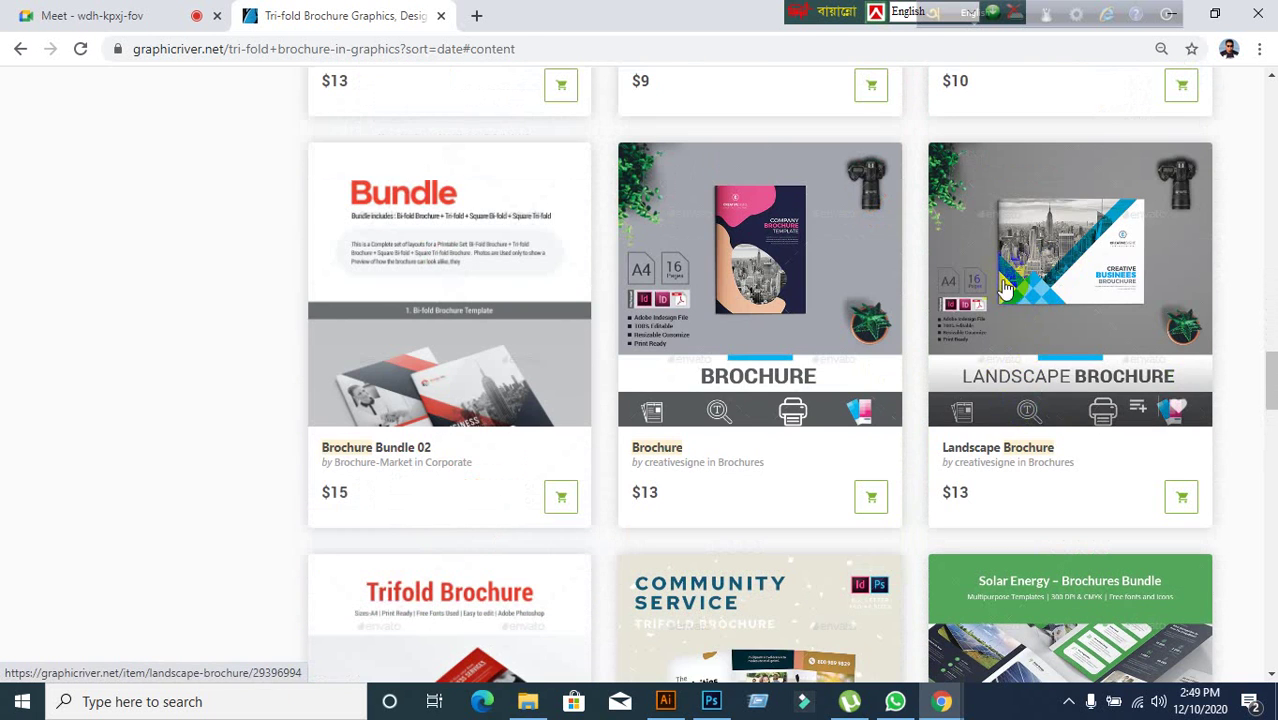
{"action": "left_click", "coordinate": [1057, 262]}
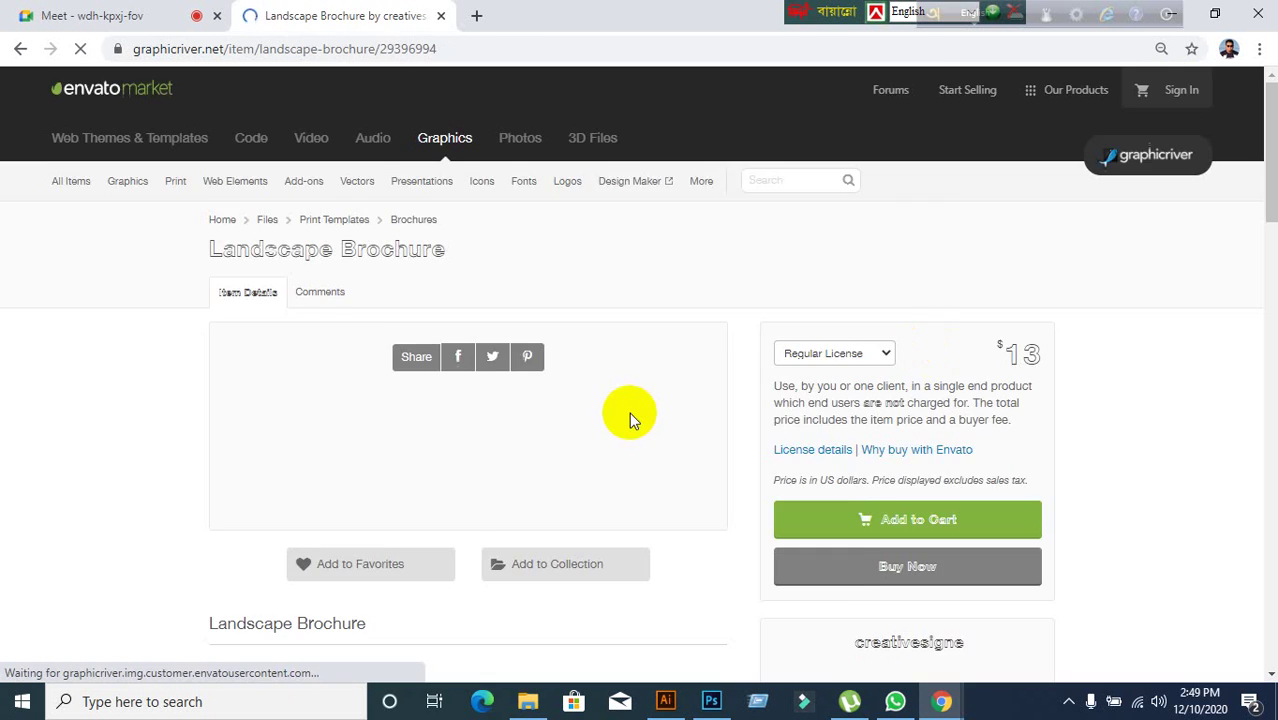
{"action": "scroll", "coordinate": [616, 412], "scroll_direction": "down", "scroll_amount": 6}
{"action": "scroll", "coordinate": [616, 412], "scroll_direction": "down", "scroll_amount": 2}
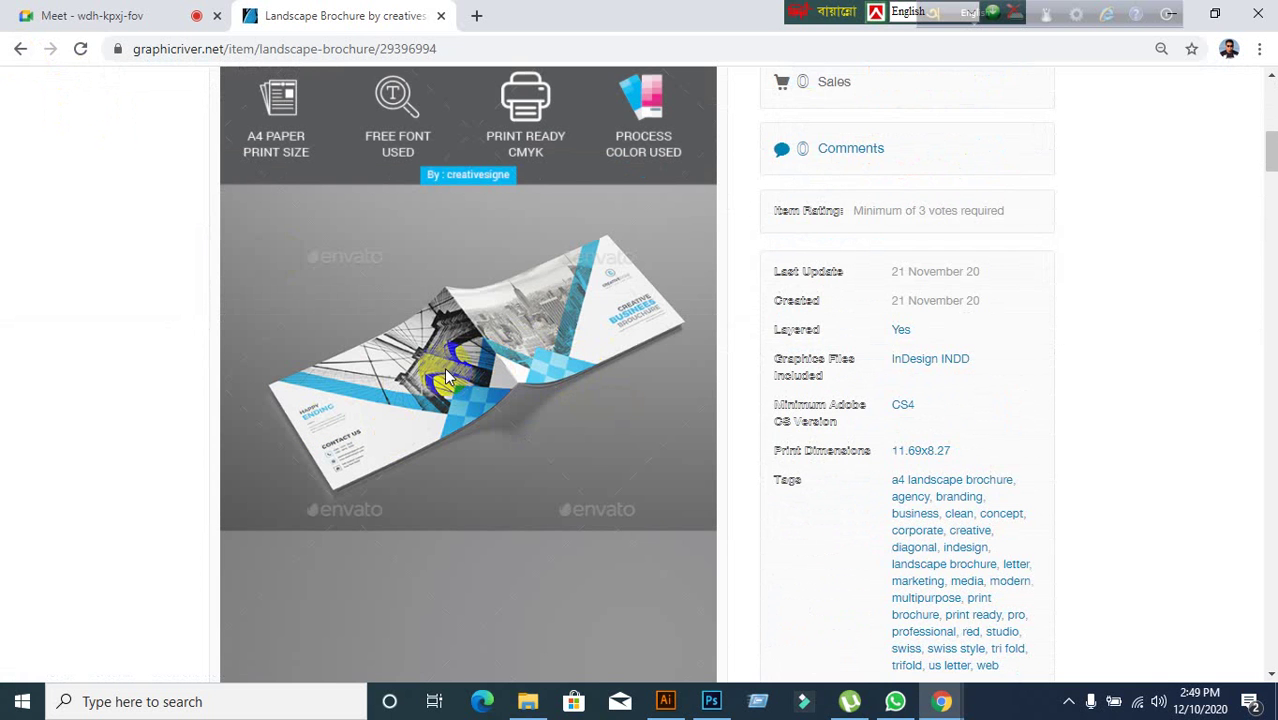
- Leave the item page, go to the GraphicRiver homepage, and search for the suggested term "tri-fold brochure"
{"action": "left_click", "coordinate": [25, 50]}
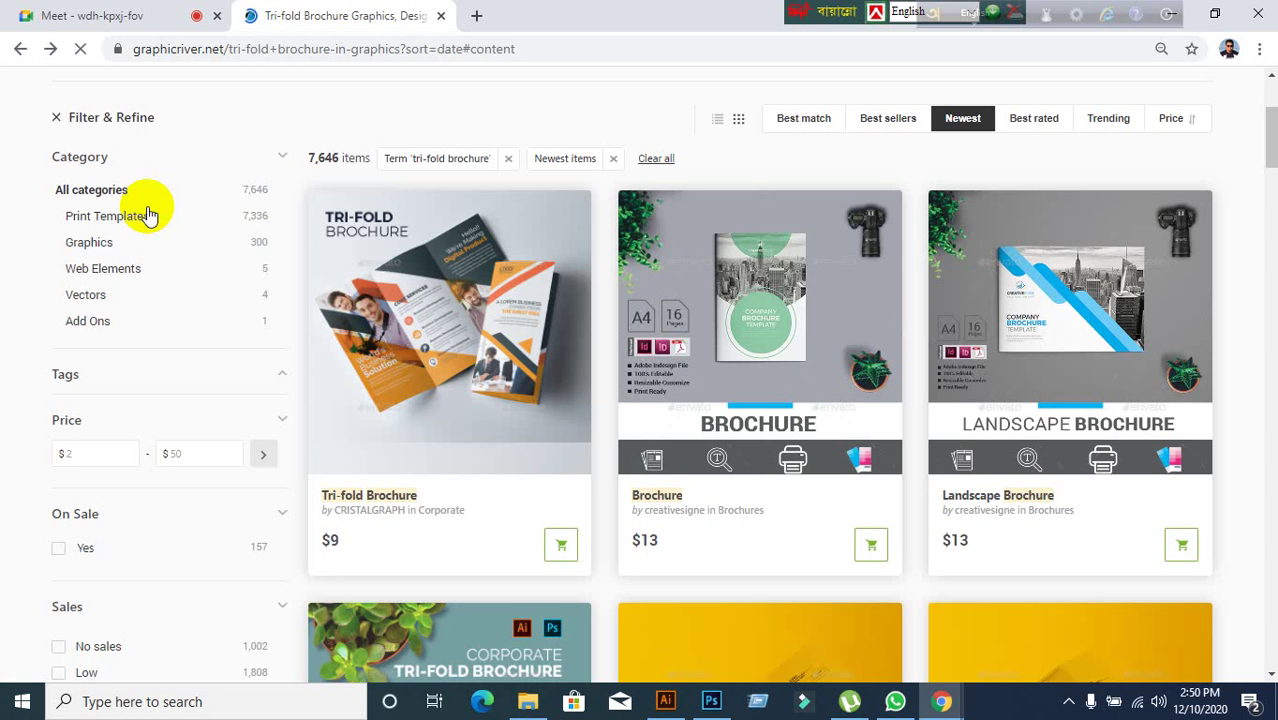
{"action": "scroll", "coordinate": [172, 215], "scroll_direction": "up", "scroll_amount": 3}
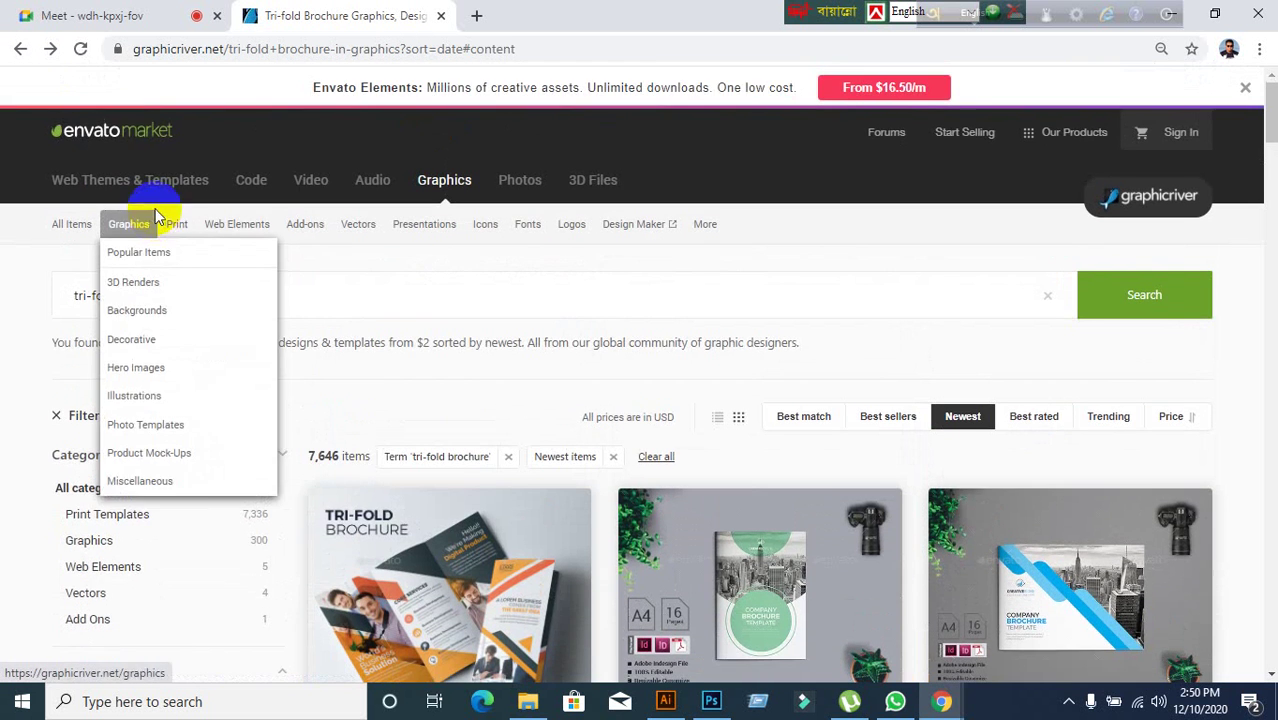
{"action": "left_click", "coordinate": [130, 136]}
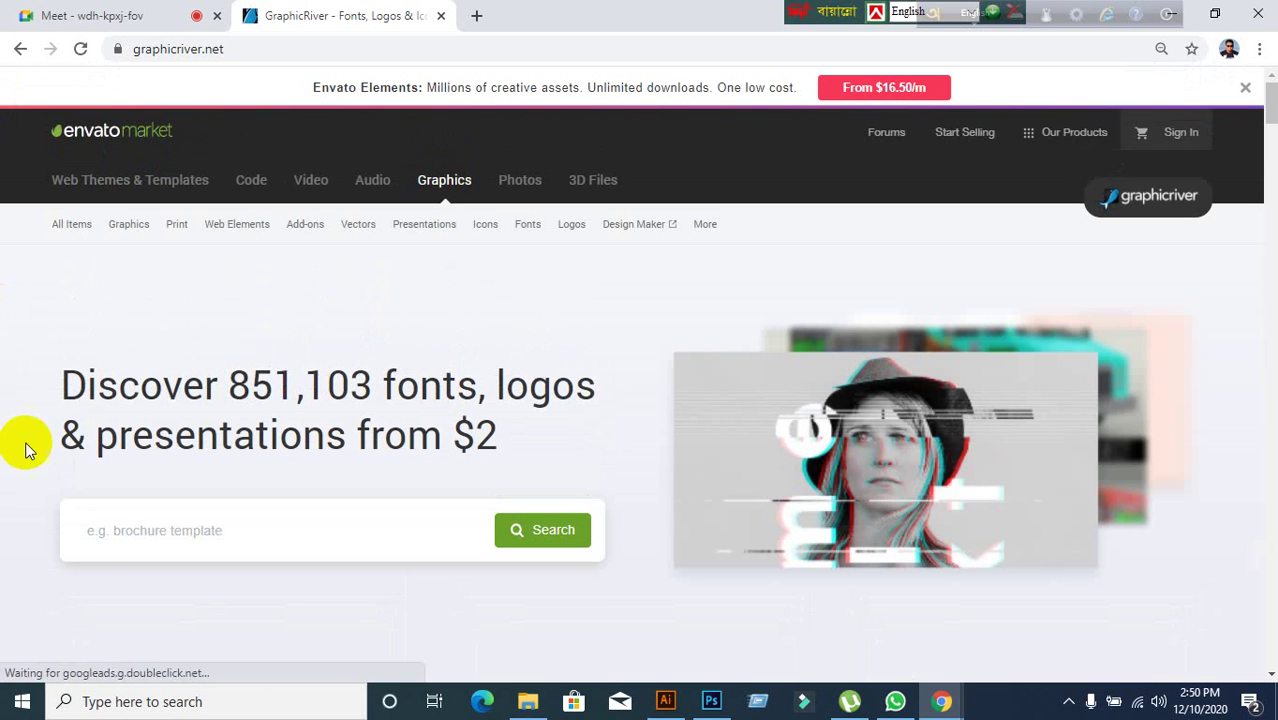
{"action": "left_click", "coordinate": [118, 529]}
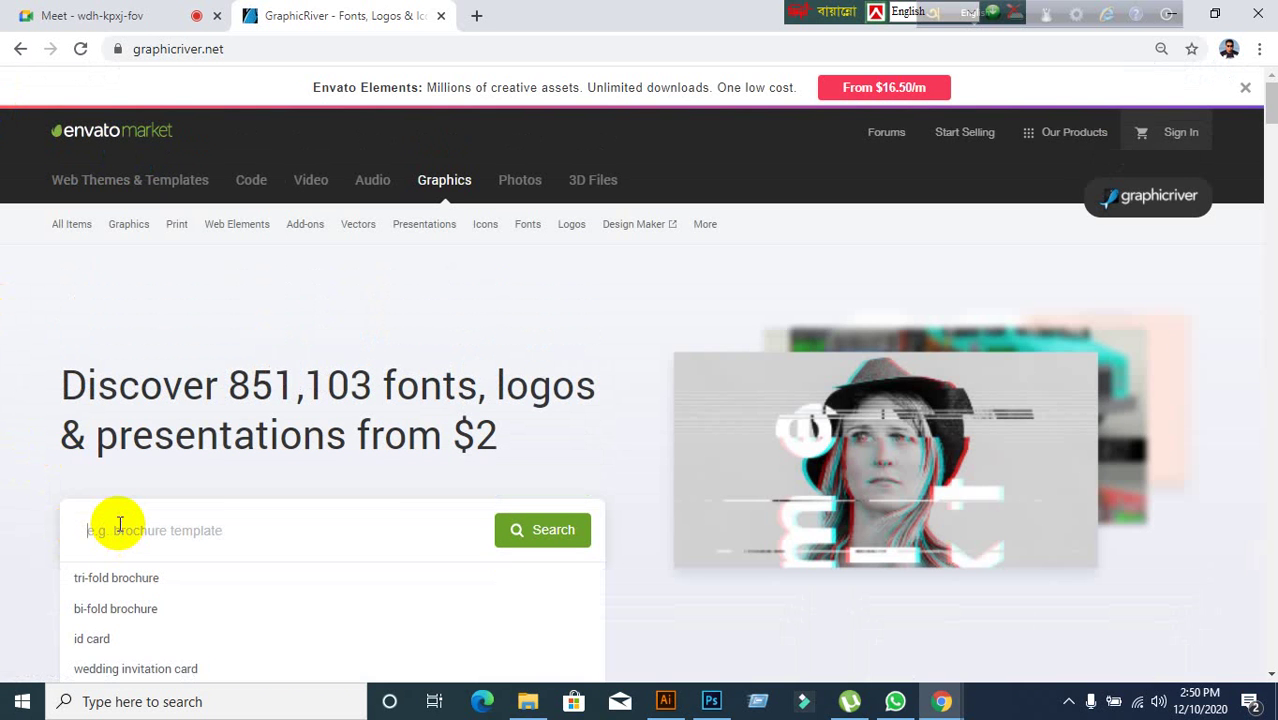
{"action": "left_click", "coordinate": [137, 579]}
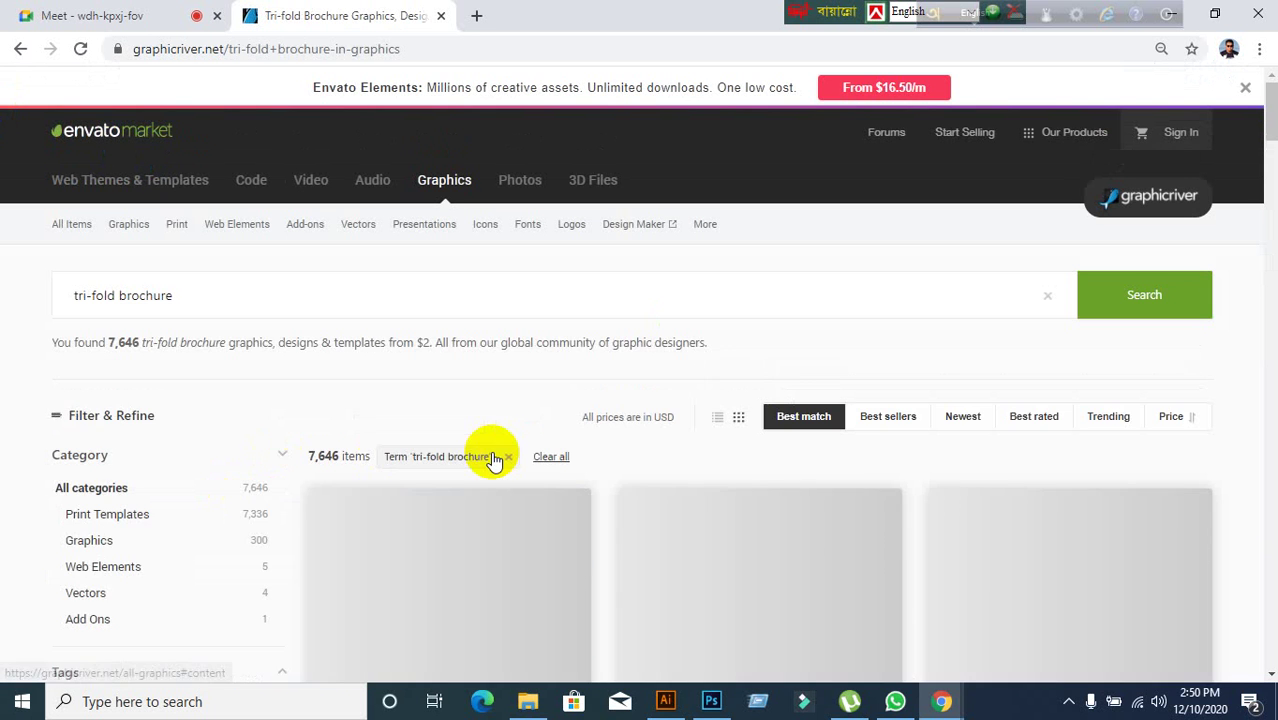
- Look through the best-match tri-fold brochure results and open the $9 creativesigne template with the blue and white design
{"action": "scroll", "coordinate": [493, 460], "scroll_direction": "down", "scroll_amount": 2}
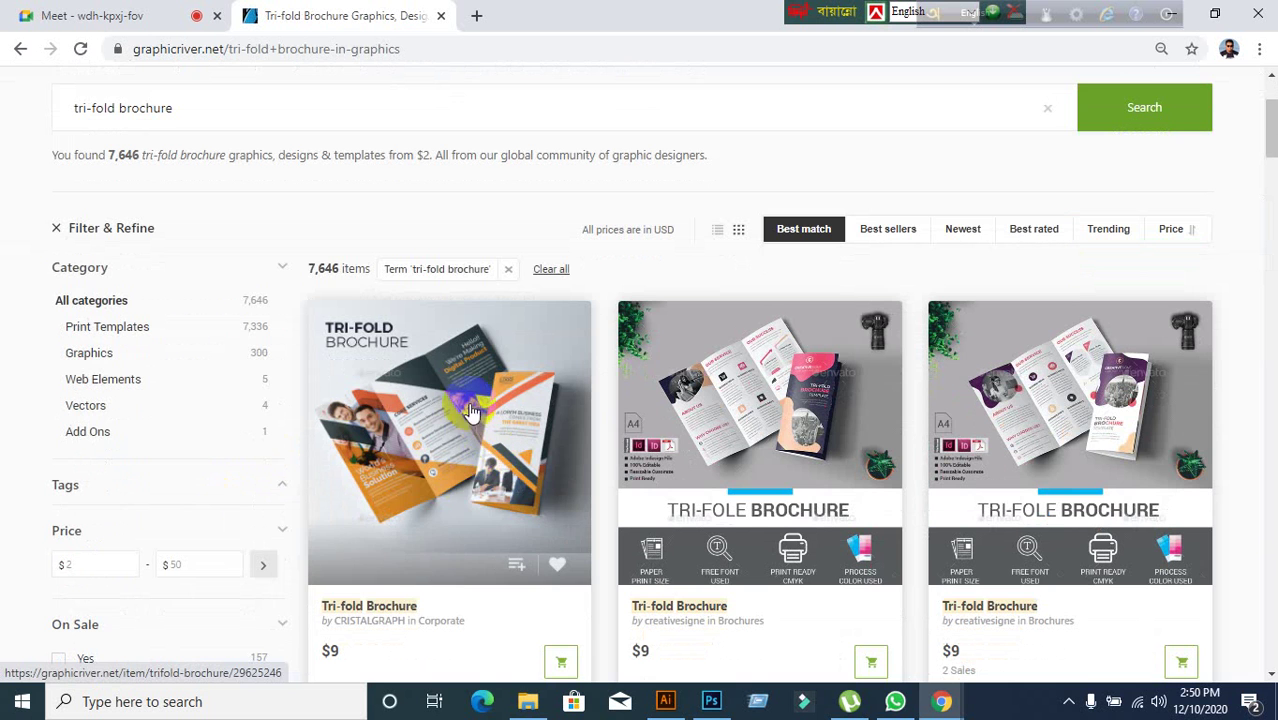
{"action": "scroll", "coordinate": [456, 422], "scroll_direction": "down", "scroll_amount": 3}
{"action": "scroll", "coordinate": [446, 428], "scroll_direction": "down", "scroll_amount": 2}
{"action": "scroll", "coordinate": [446, 422], "scroll_direction": "down", "scroll_amount": 4}
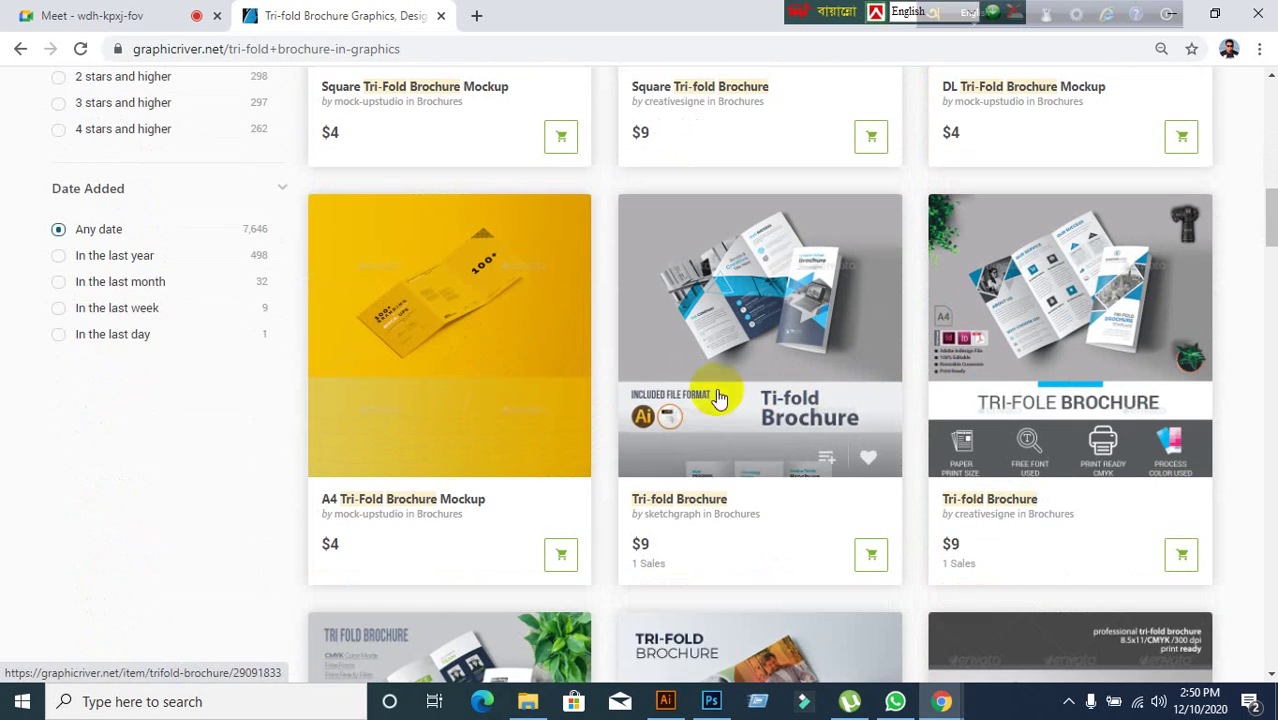
{"action": "left_click", "coordinate": [1070, 262]}
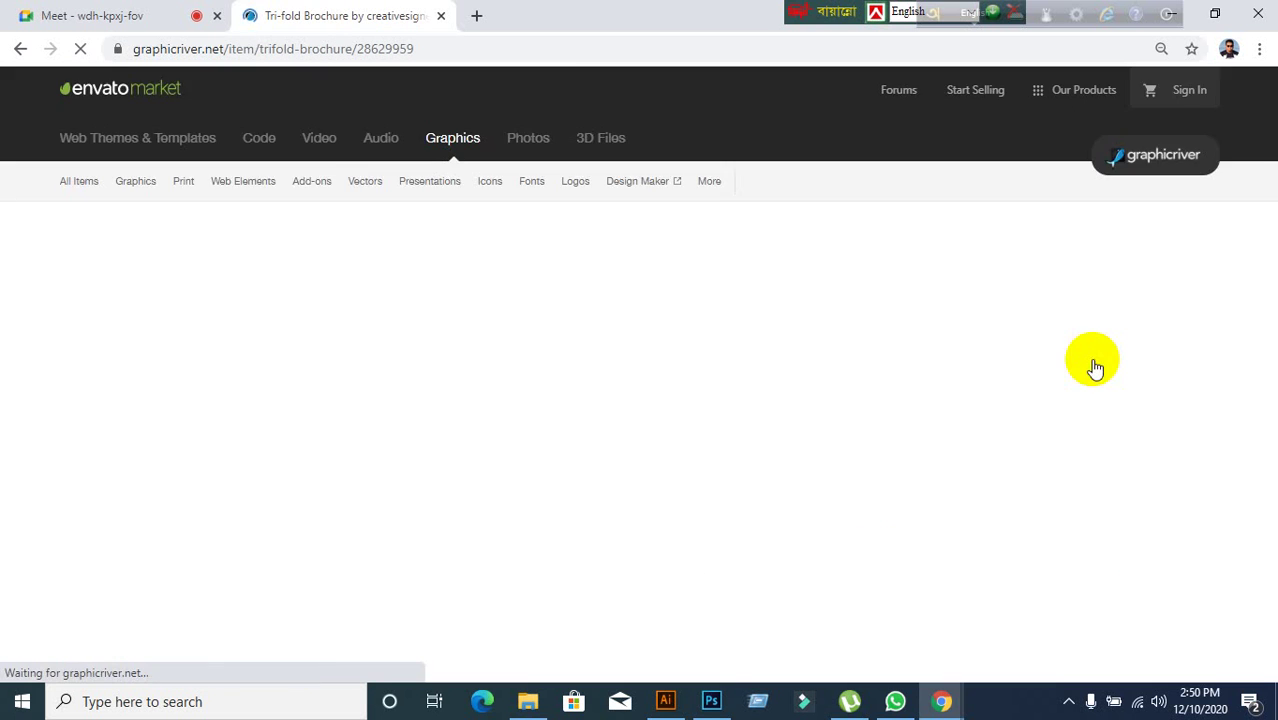
- Examine the blue brochure's outer and inner spread previews along with its item details
{"action": "scroll", "coordinate": [707, 410], "scroll_direction": "down", "scroll_amount": 3}
{"action": "scroll", "coordinate": [537, 391], "scroll_direction": "down", "scroll_amount": 5}
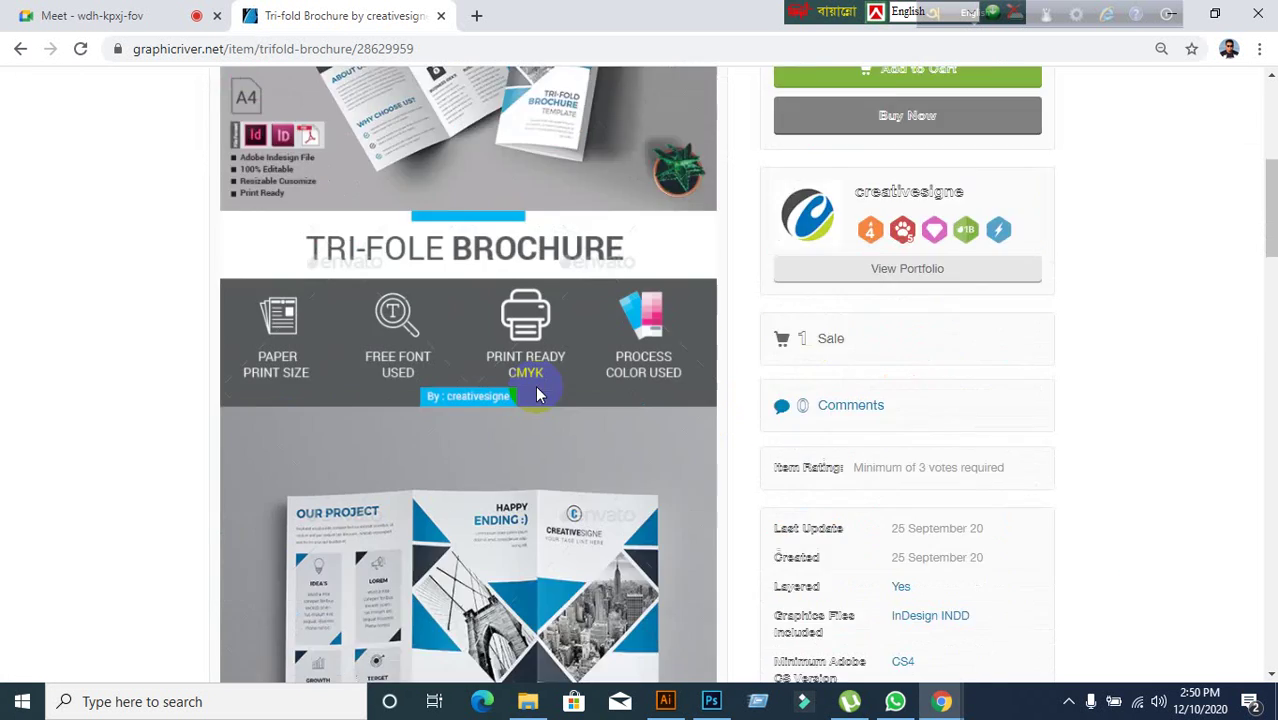
{"action": "scroll", "coordinate": [593, 427], "scroll_direction": "down", "scroll_amount": 2}
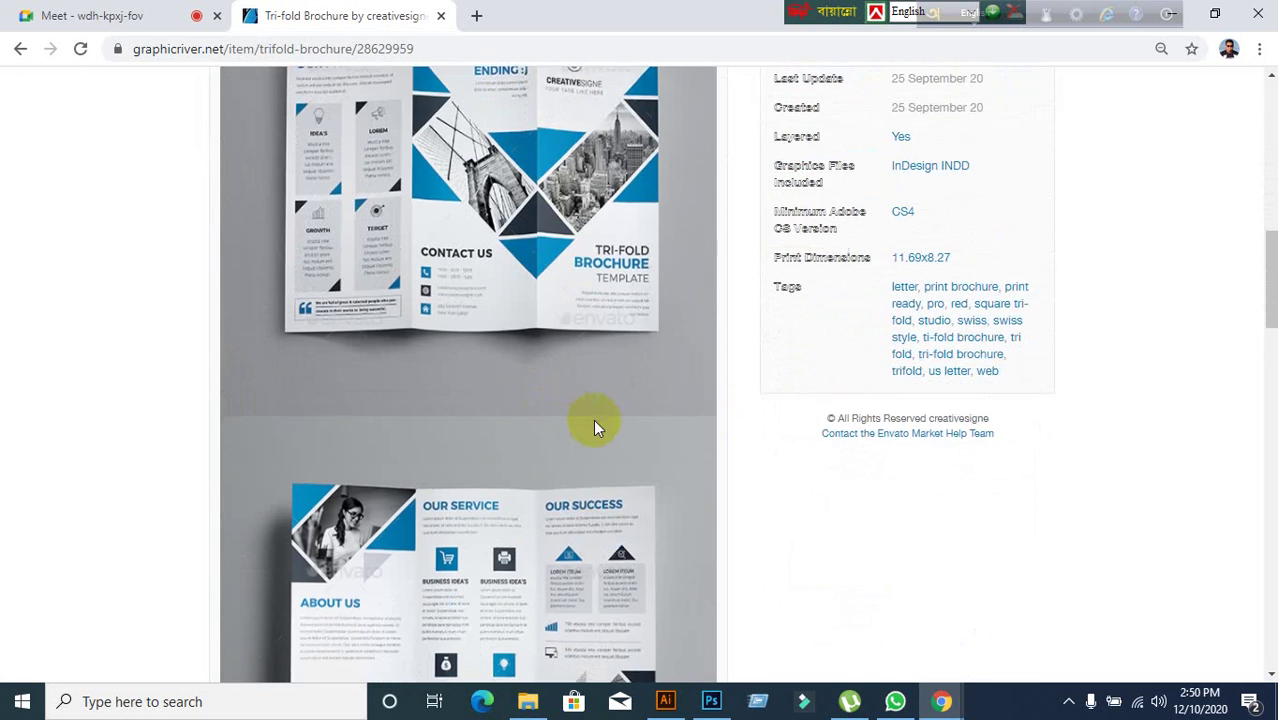
{"action": "scroll", "coordinate": [590, 415], "scroll_direction": "up", "scroll_amount": 3}
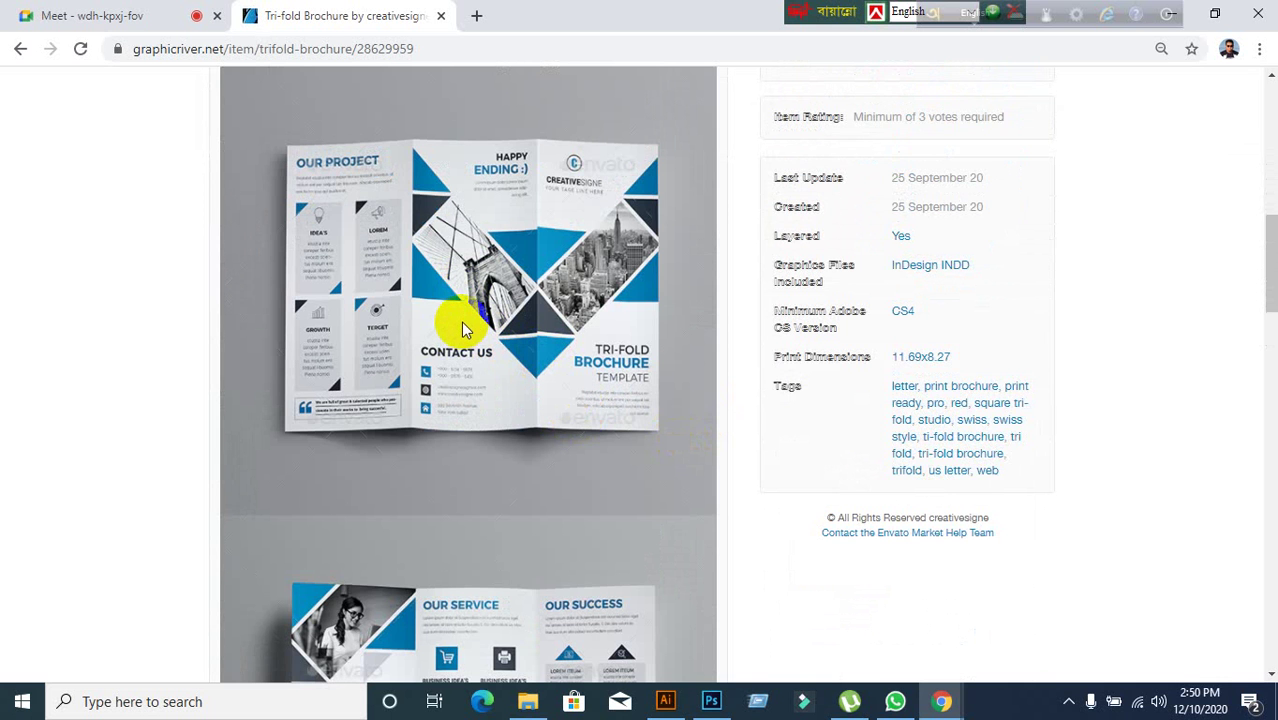
{"action": "scroll", "coordinate": [463, 330], "scroll_direction": "down", "scroll_amount": 3}
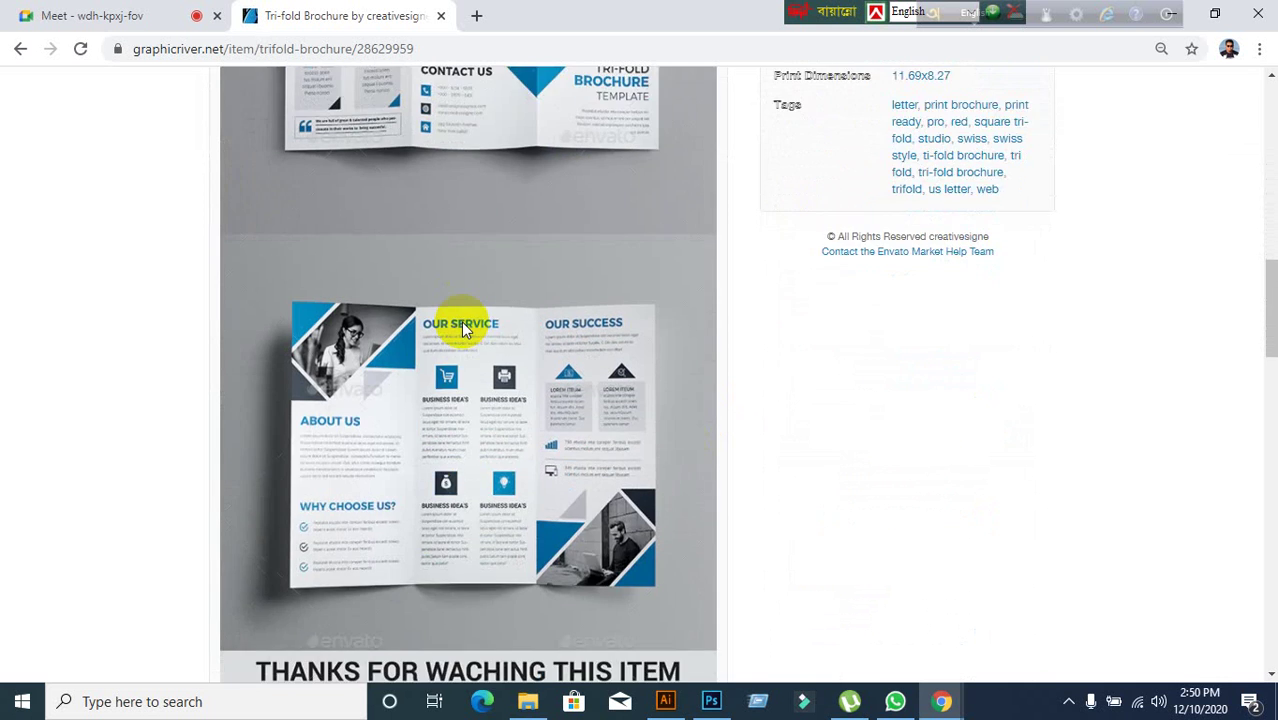
{"action": "scroll", "coordinate": [134, 100], "scroll_direction": "up", "scroll_amount": 5}
{"action": "scroll", "coordinate": [499, 271], "scroll_direction": "down", "scroll_amount": 1}
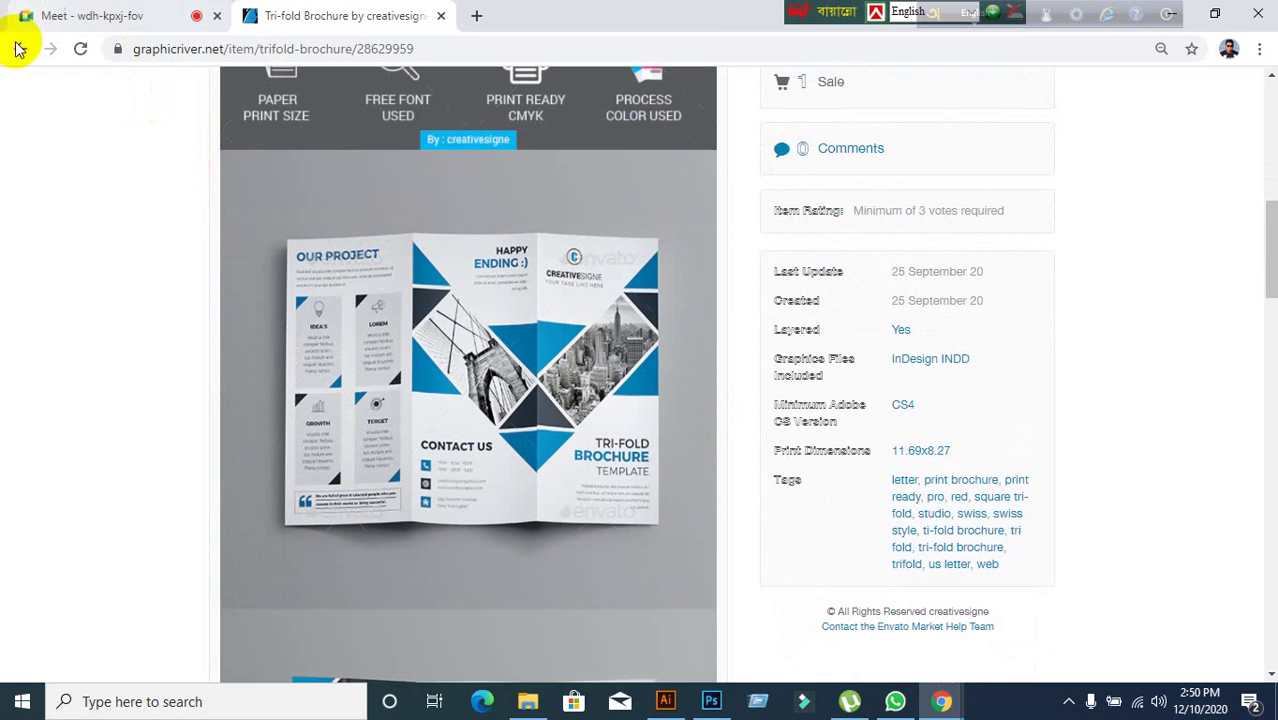
- Return to the search results, browse further down, and open the $9 creativesigne tri-fold brochure with the teal and dark design
{"action": "left_click", "coordinate": [19, 51]}
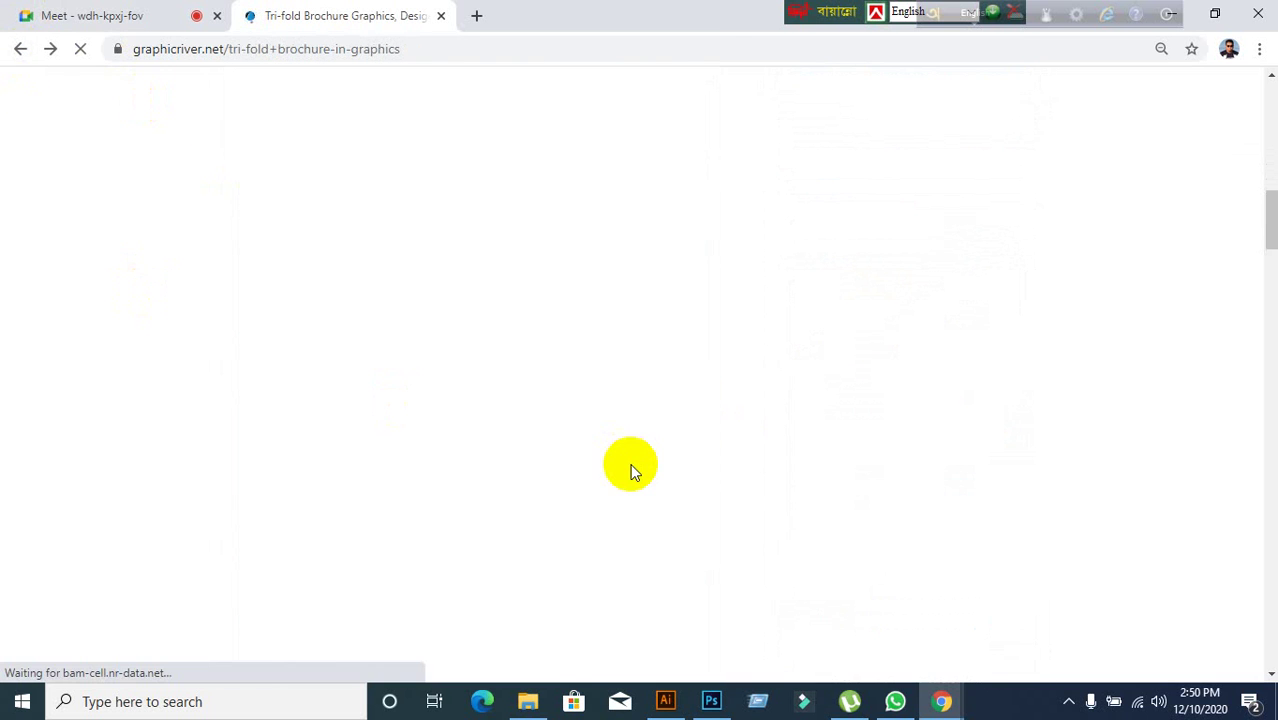
{"action": "scroll", "coordinate": [713, 471], "scroll_direction": "down", "scroll_amount": 15}
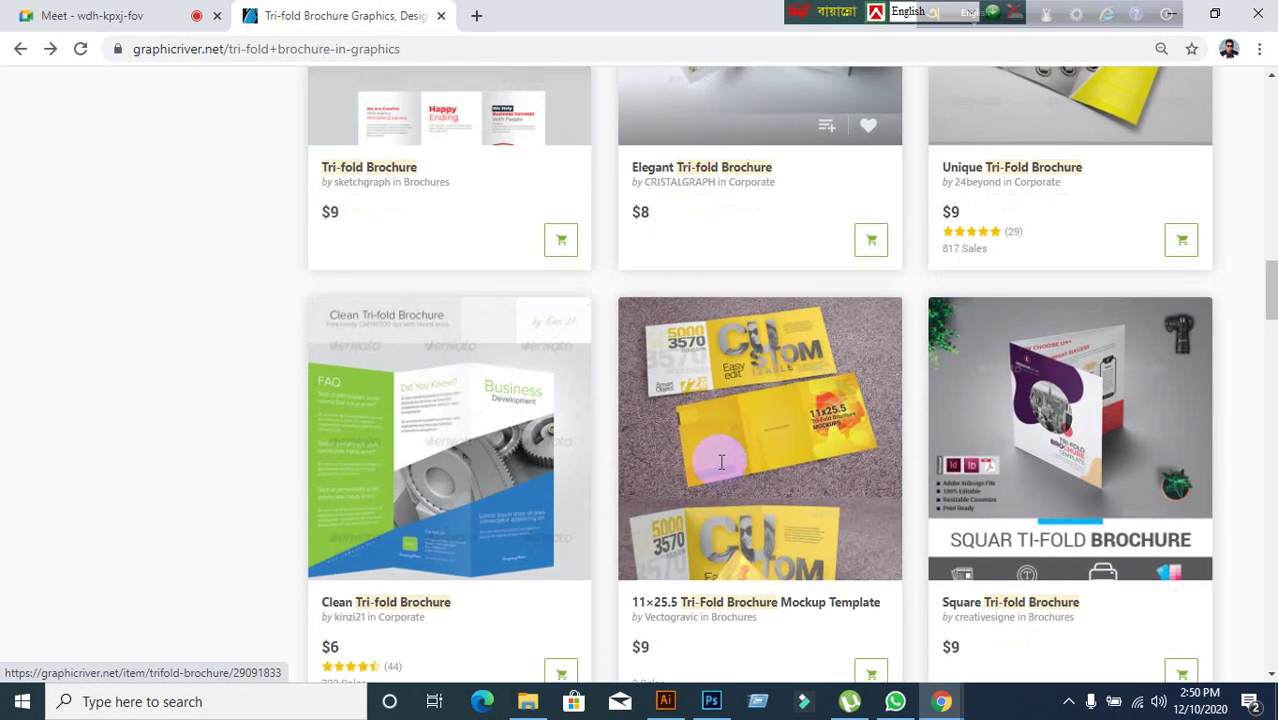
{"action": "scroll", "coordinate": [722, 470], "scroll_direction": "down", "scroll_amount": 3}
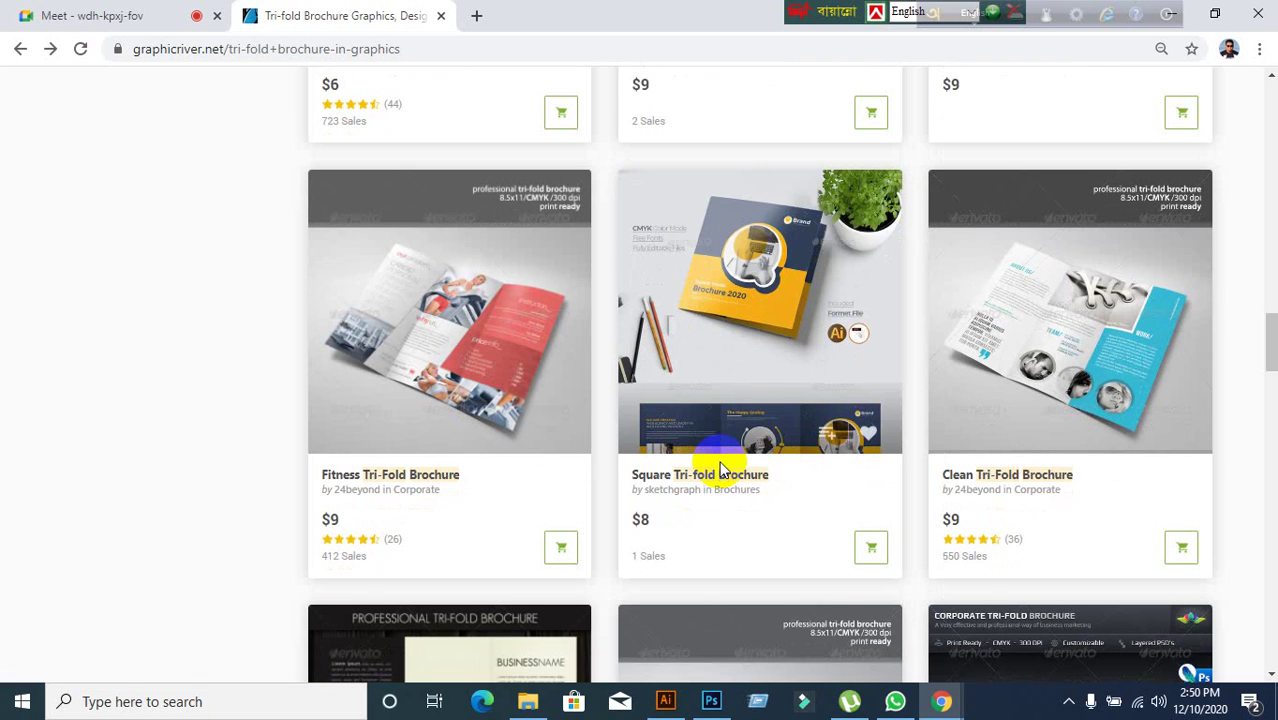
{"action": "scroll", "coordinate": [722, 468], "scroll_direction": "down", "scroll_amount": 1}
{"action": "scroll", "coordinate": [836, 496], "scroll_direction": "down", "scroll_amount": 2}
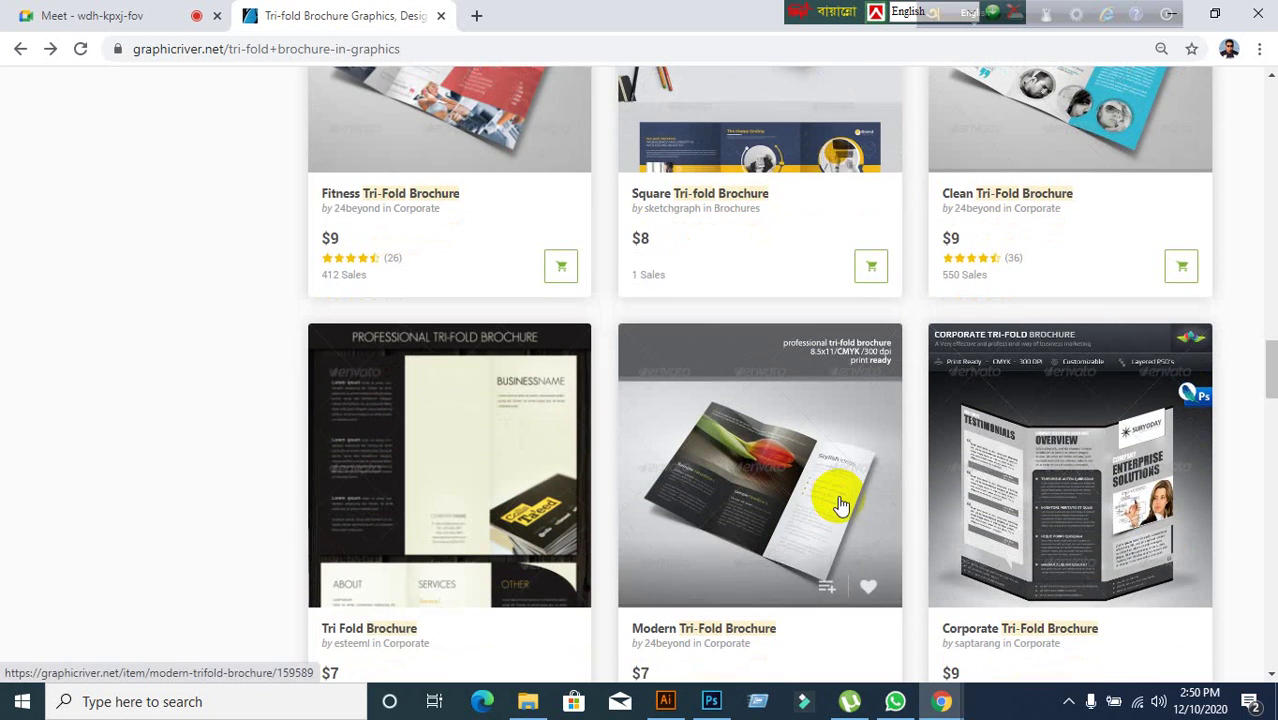
{"action": "scroll", "coordinate": [830, 505], "scroll_direction": "down", "scroll_amount": 3}
{"action": "scroll", "coordinate": [822, 510], "scroll_direction": "down", "scroll_amount": 1}
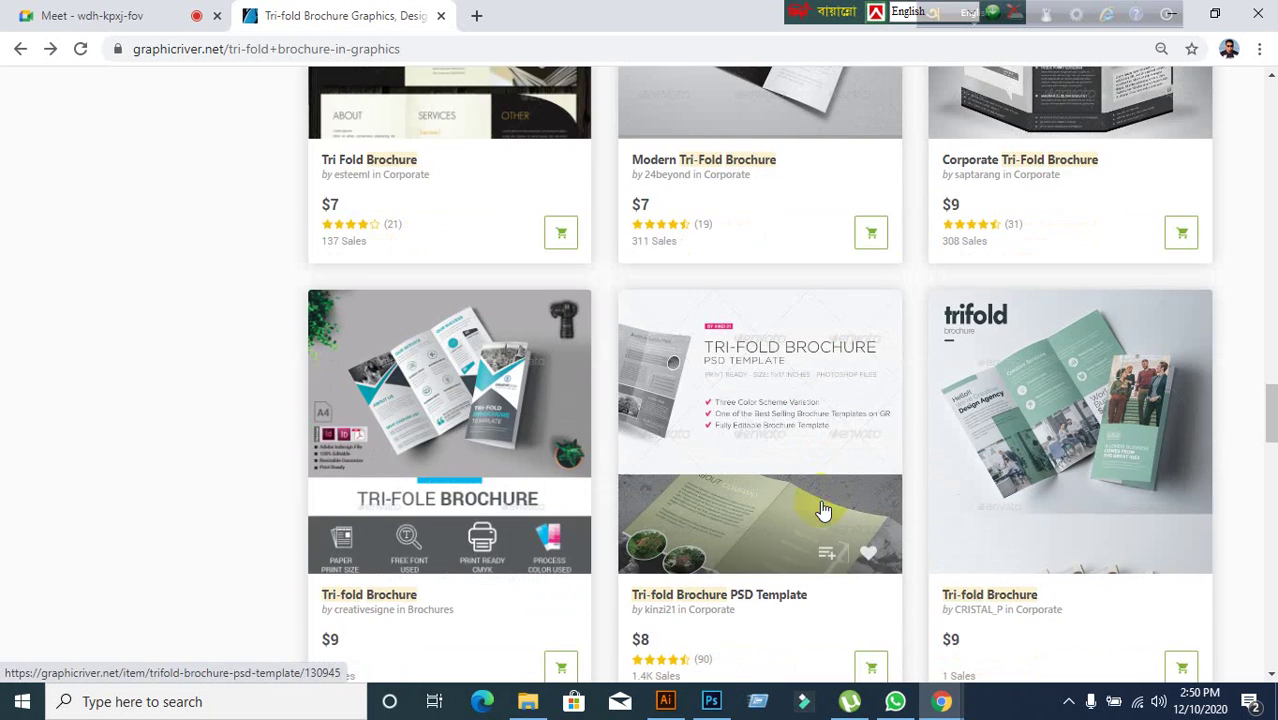
{"action": "left_click", "coordinate": [565, 420]}
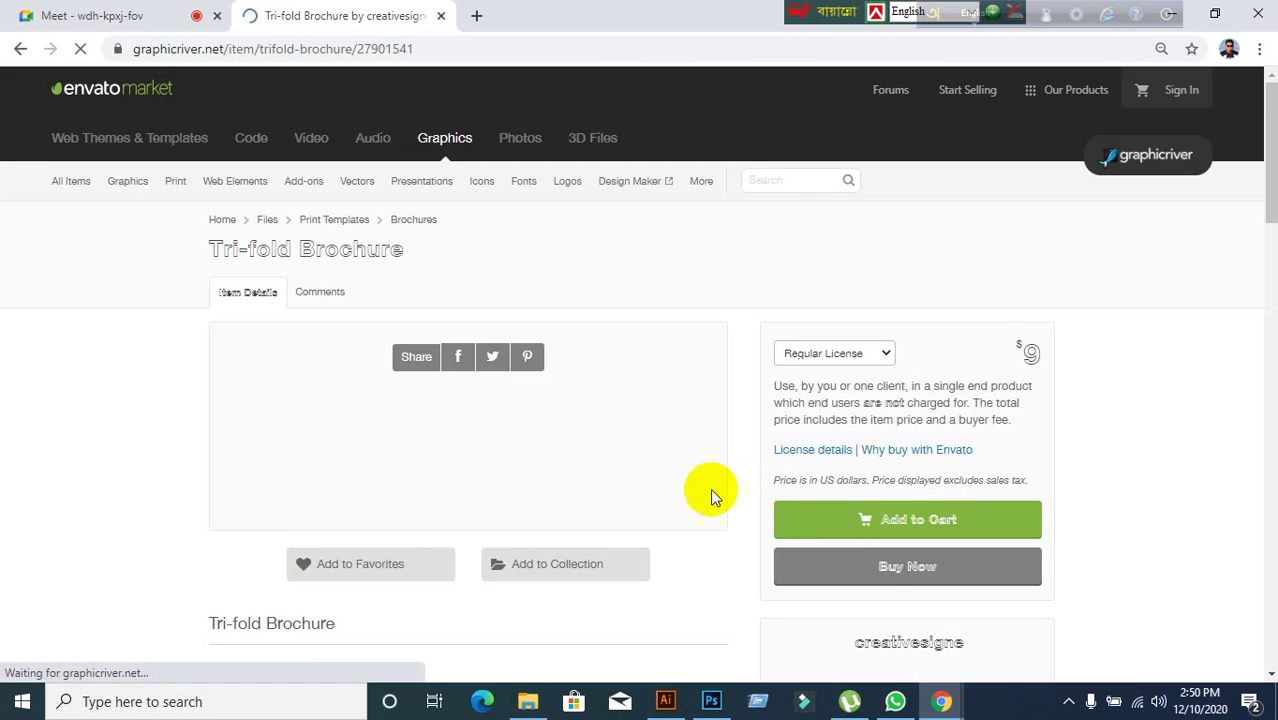
- Examine the teal brochure's preview images down to the item's feature list
{"action": "scroll", "coordinate": [175, 466], "scroll_direction": "down", "scroll_amount": 3}
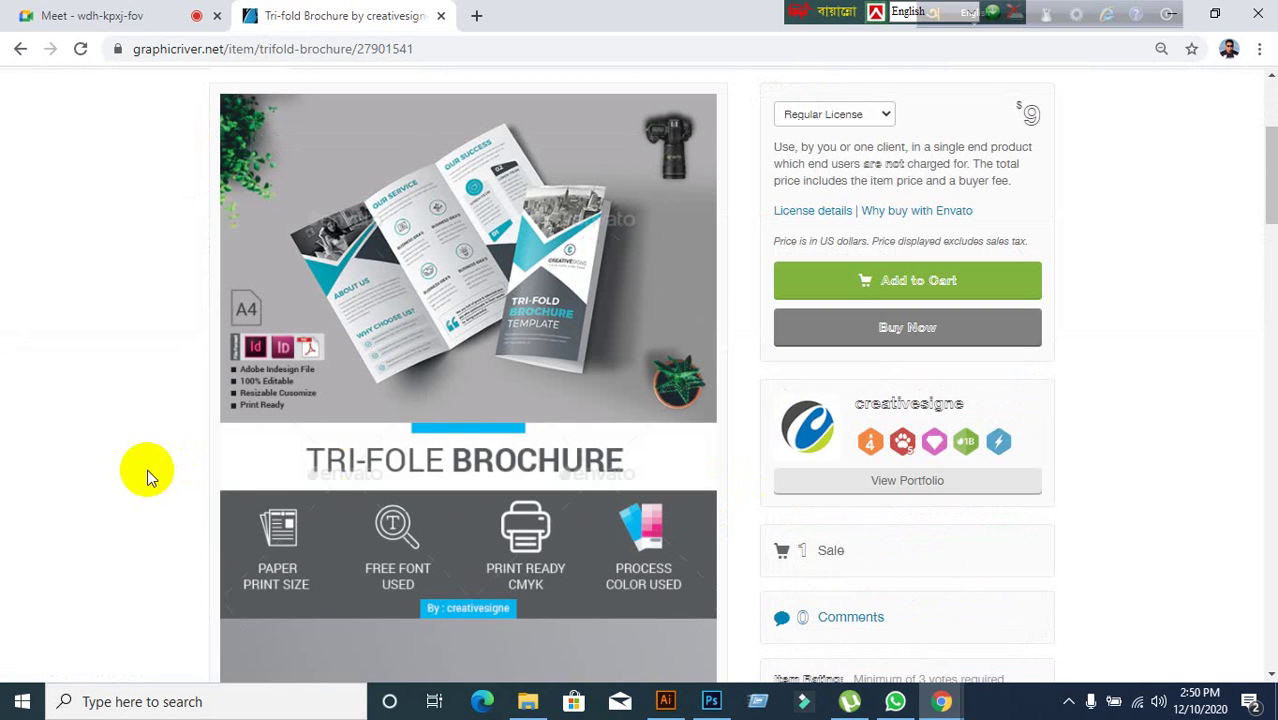
{"action": "scroll", "coordinate": [147, 469], "scroll_direction": "down", "scroll_amount": 5}
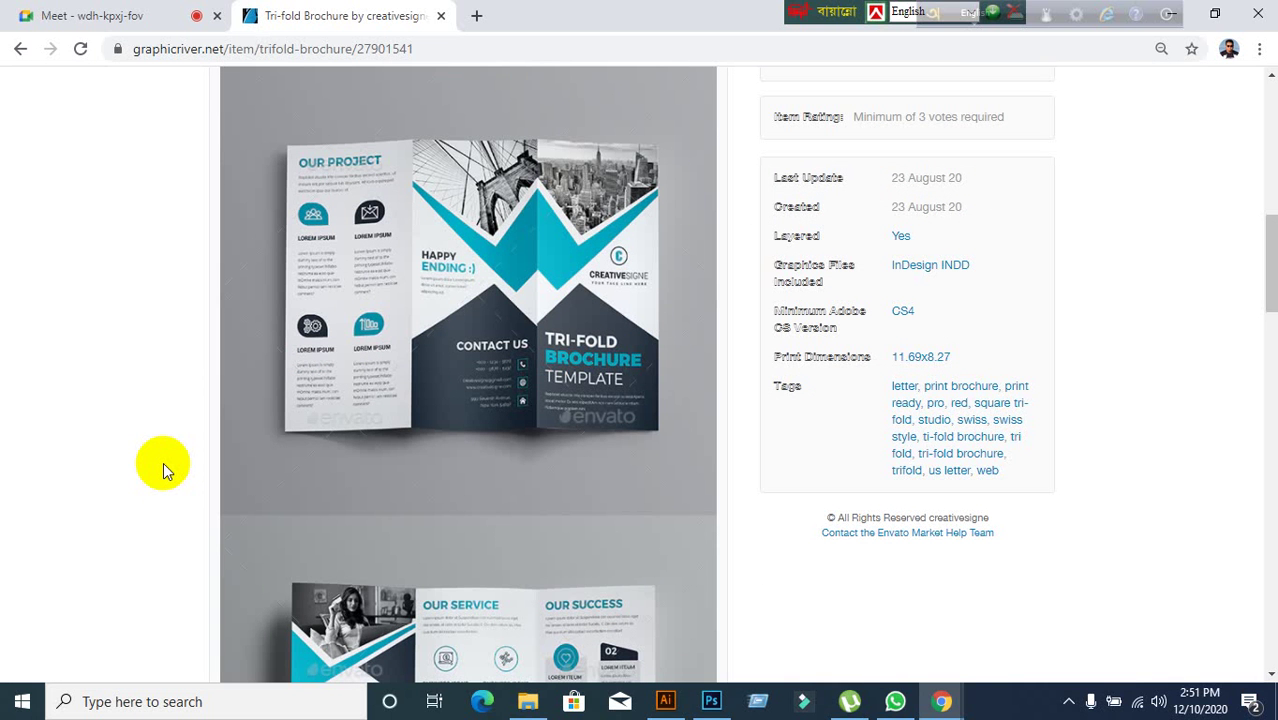
{"action": "scroll", "coordinate": [540, 394], "scroll_direction": "down", "scroll_amount": 5}
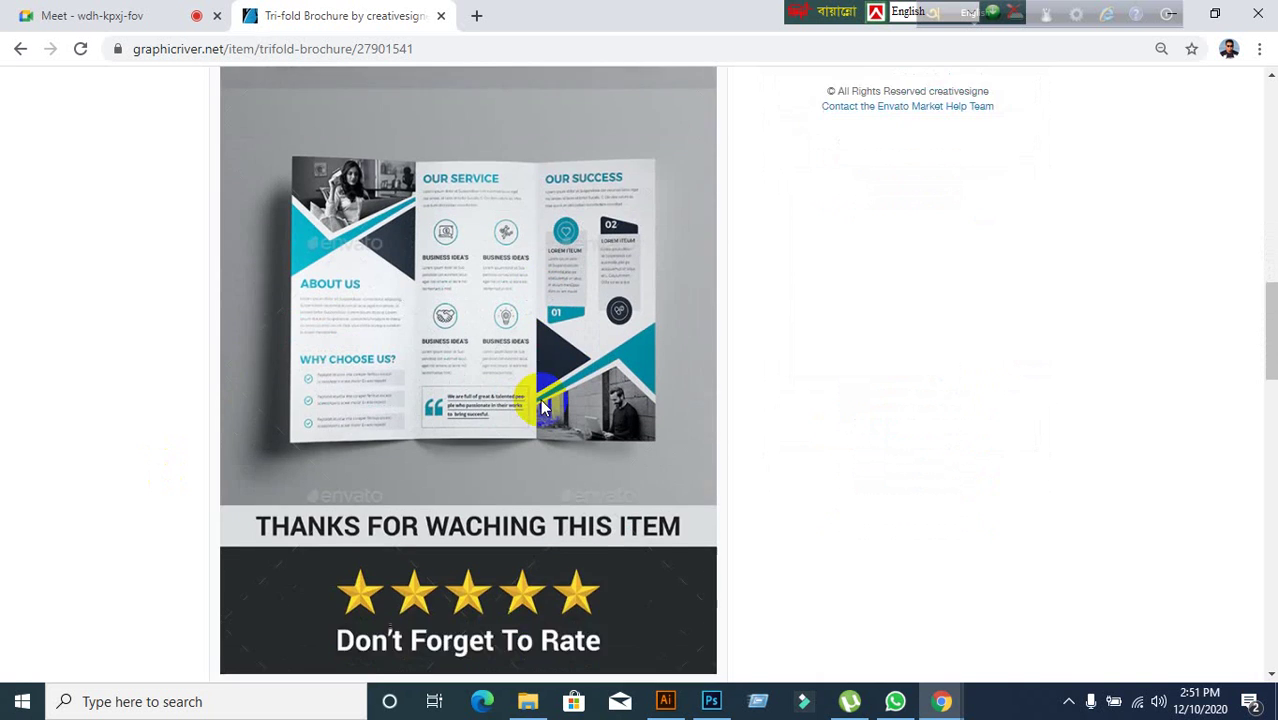
{"action": "scroll", "coordinate": [540, 399], "scroll_direction": "up", "scroll_amount": 3}
{"action": "scroll", "coordinate": [540, 399], "scroll_direction": "up", "scroll_amount": 3}
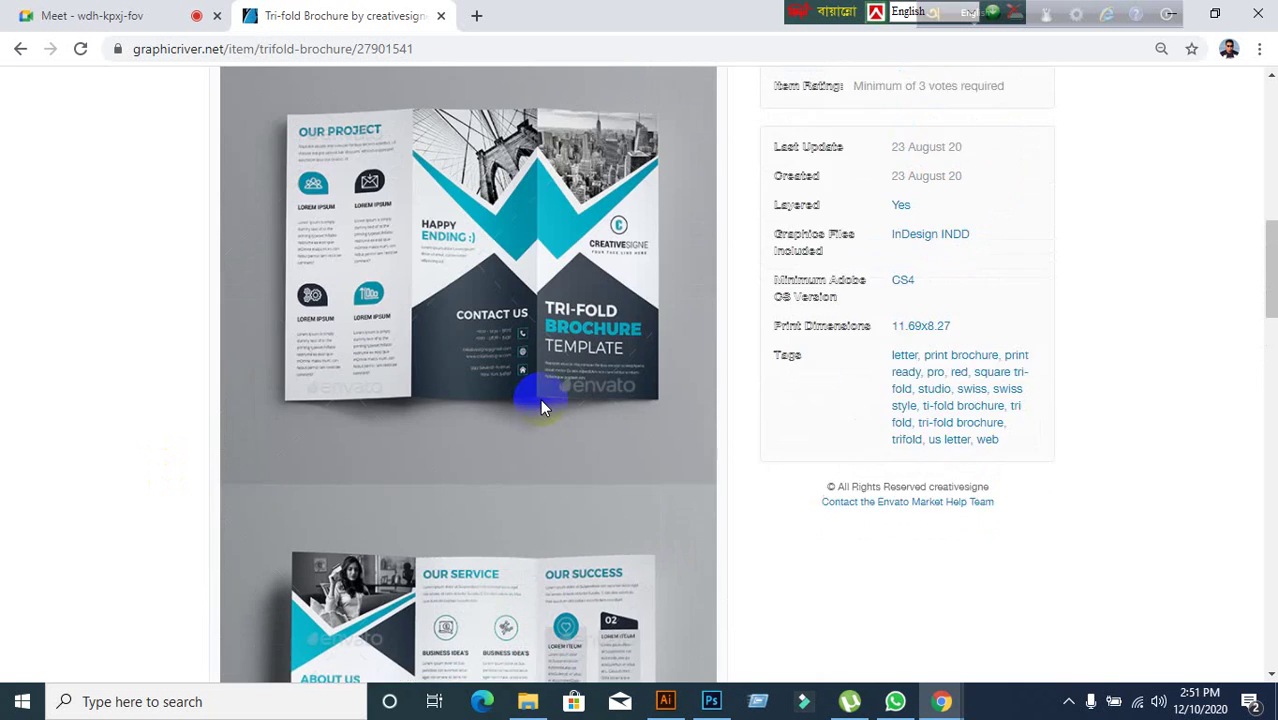
{"action": "scroll", "coordinate": [540, 399], "scroll_direction": "down", "scroll_amount": 6}
{"action": "scroll", "coordinate": [540, 399], "scroll_direction": "down", "scroll_amount": 2}
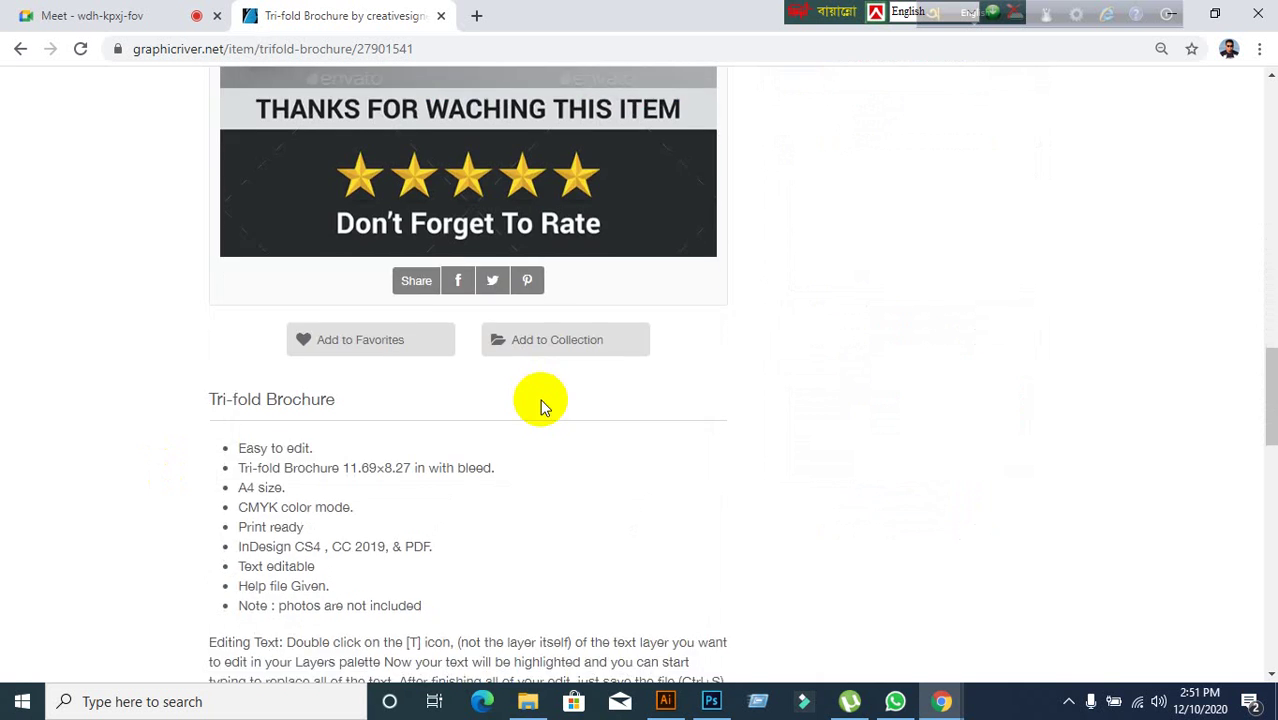
- Compare the teal brochure's folded cover mockup with its outer and inner spread previews
{"action": "scroll", "coordinate": [540, 399], "scroll_direction": "up", "scroll_amount": 14}
{"action": "scroll", "coordinate": [540, 399], "scroll_direction": "up", "scroll_amount": 3}
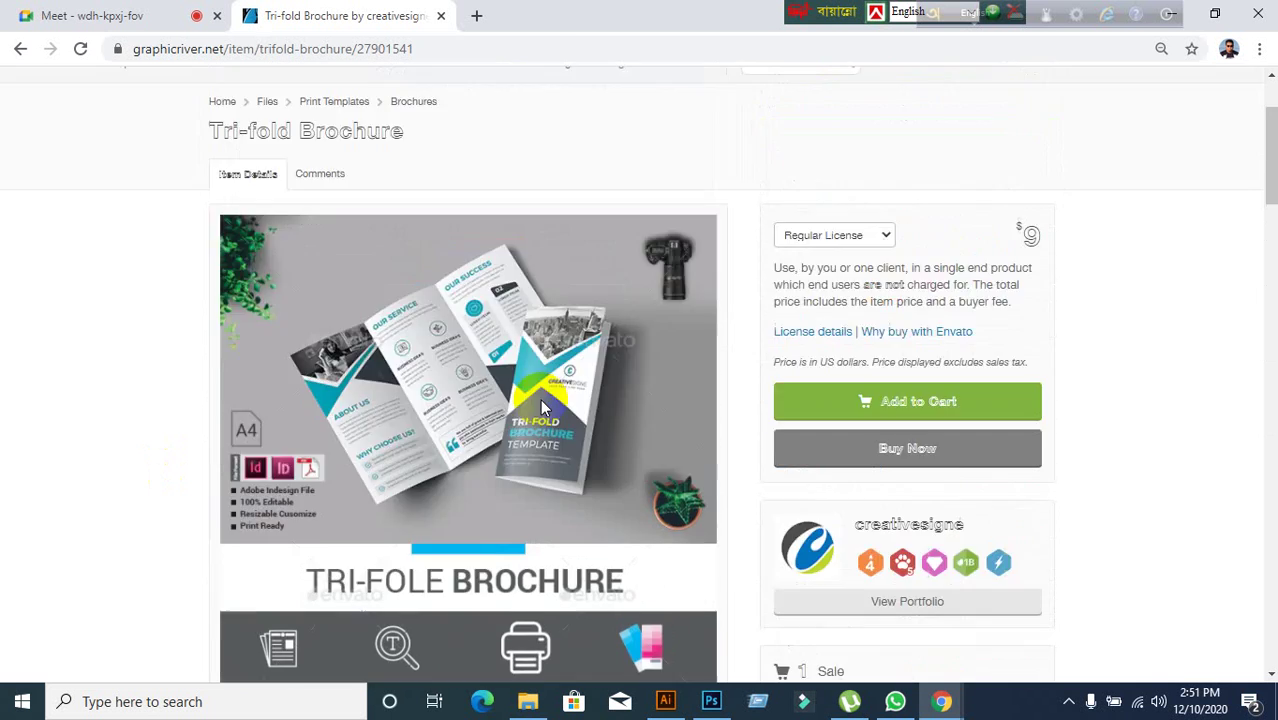
{"action": "scroll", "coordinate": [540, 399], "scroll_direction": "down", "scroll_amount": 4}
{"action": "scroll", "coordinate": [540, 399], "scroll_direction": "up", "scroll_amount": 4}
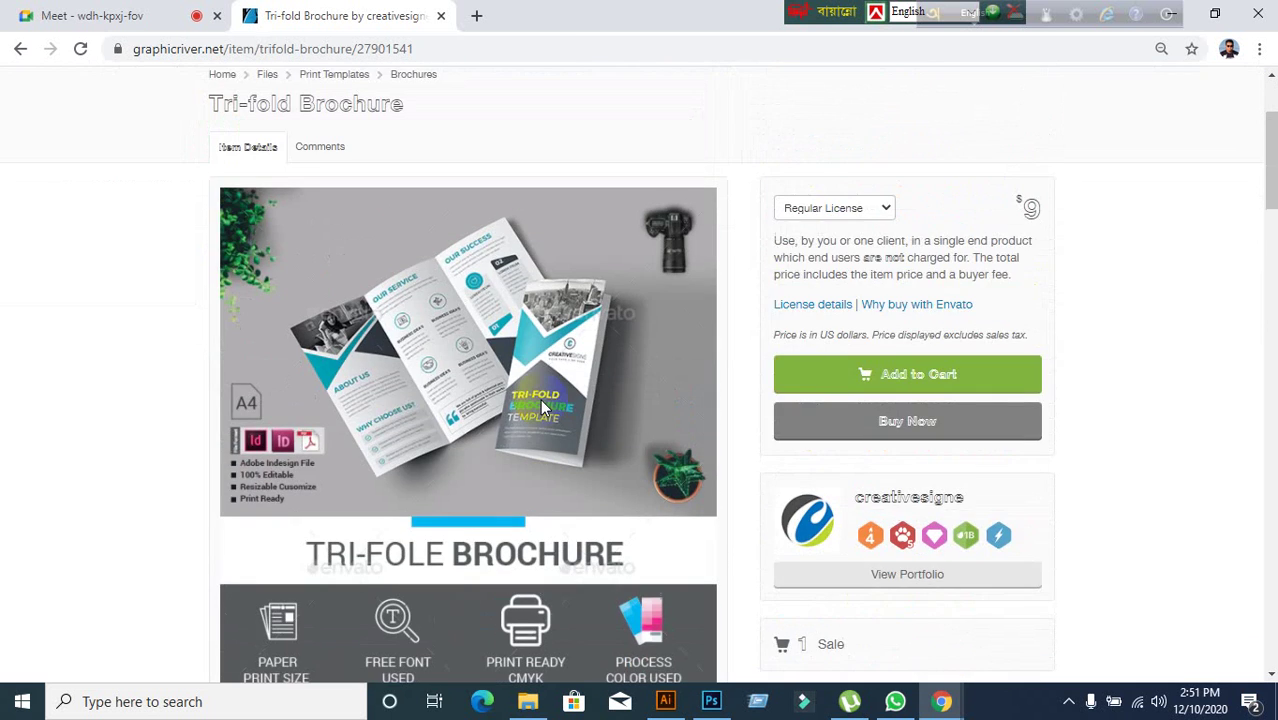
{"action": "scroll", "coordinate": [541, 406], "scroll_direction": "down", "scroll_amount": 12}
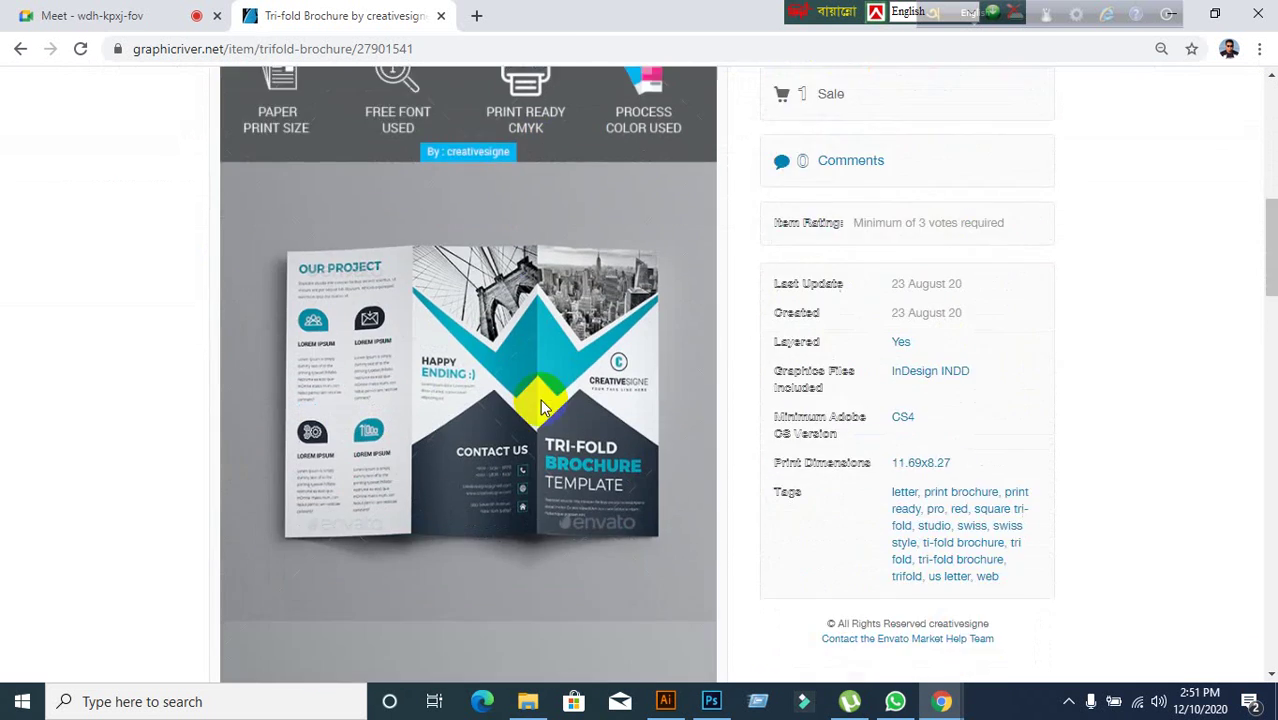
{"action": "scroll", "coordinate": [540, 399], "scroll_direction": "down", "scroll_amount": 3}
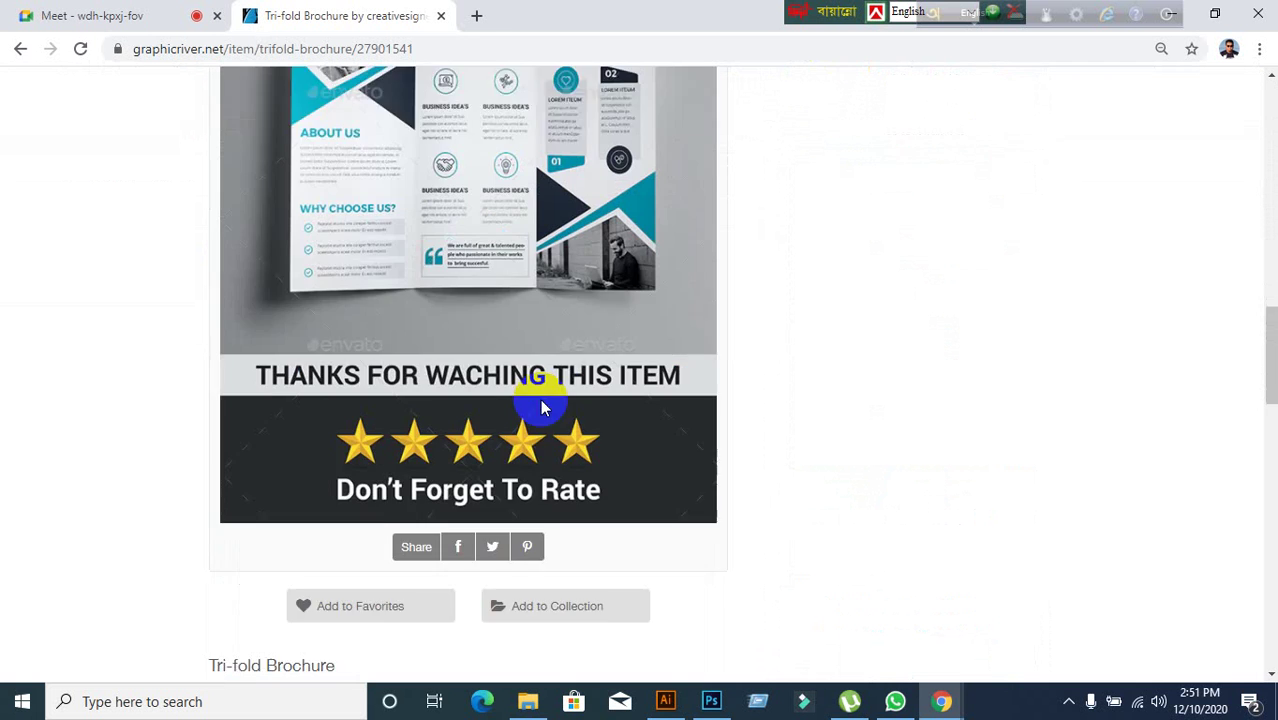
{"action": "scroll", "coordinate": [540, 399], "scroll_direction": "up", "scroll_amount": 2}
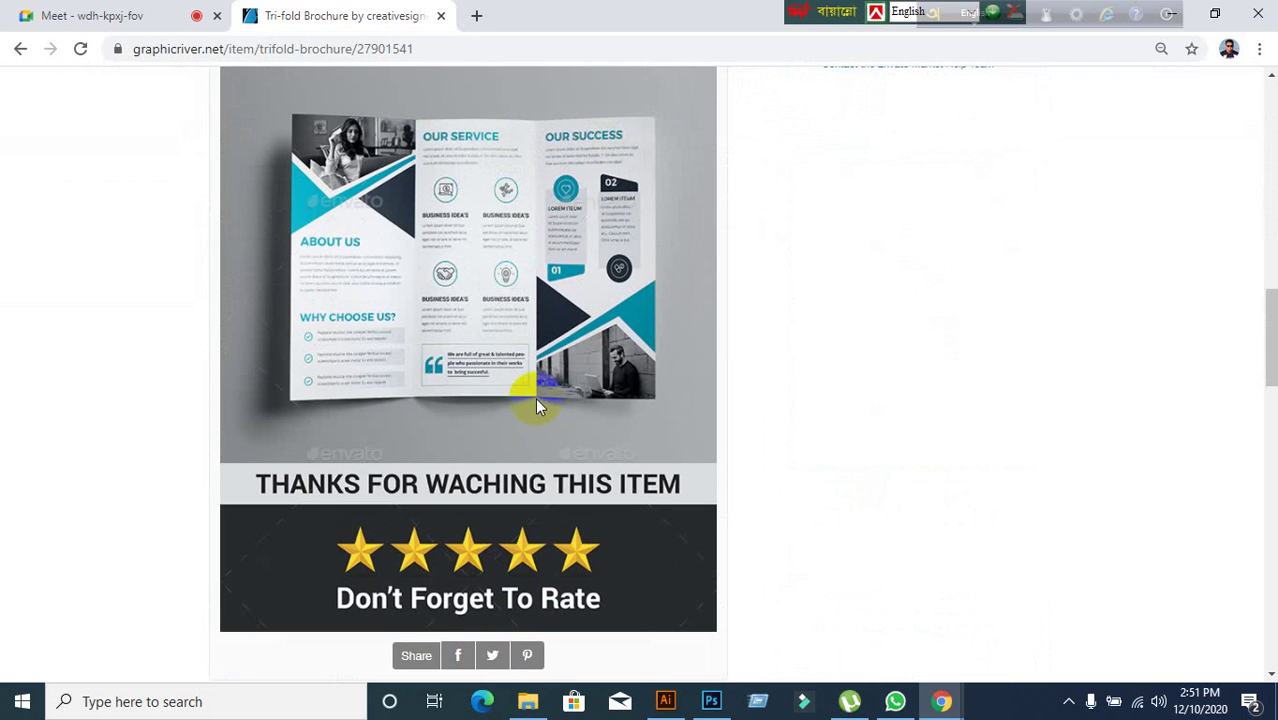
{"action": "scroll", "coordinate": [442, 349], "scroll_direction": "up", "scroll_amount": 6}
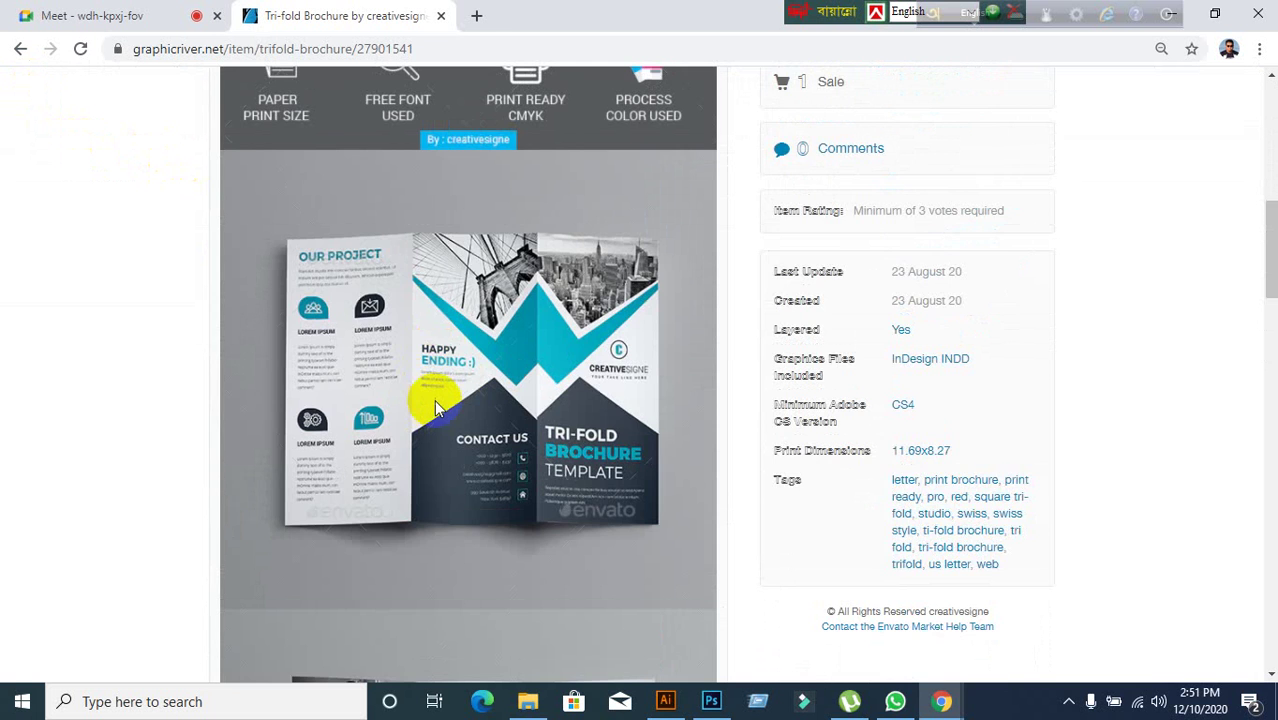
{"action": "scroll", "coordinate": [436, 407], "scroll_direction": "up", "scroll_amount": 4}
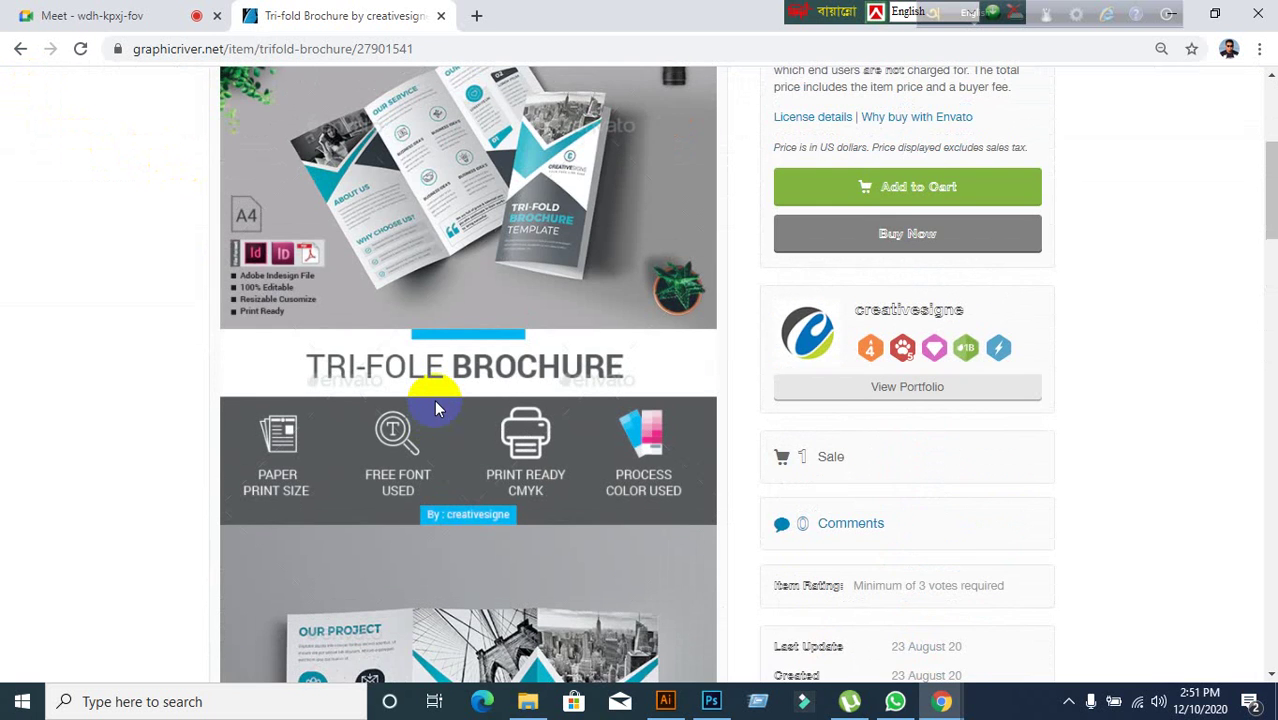
- Save the teal brochure's preview image to the Desktop as a JPEG named "Preview Jpeg"
{"action": "scroll", "coordinate": [434, 399], "scroll_direction": "down", "scroll_amount": 3}
{"action": "right_click", "coordinate": [412, 397]}
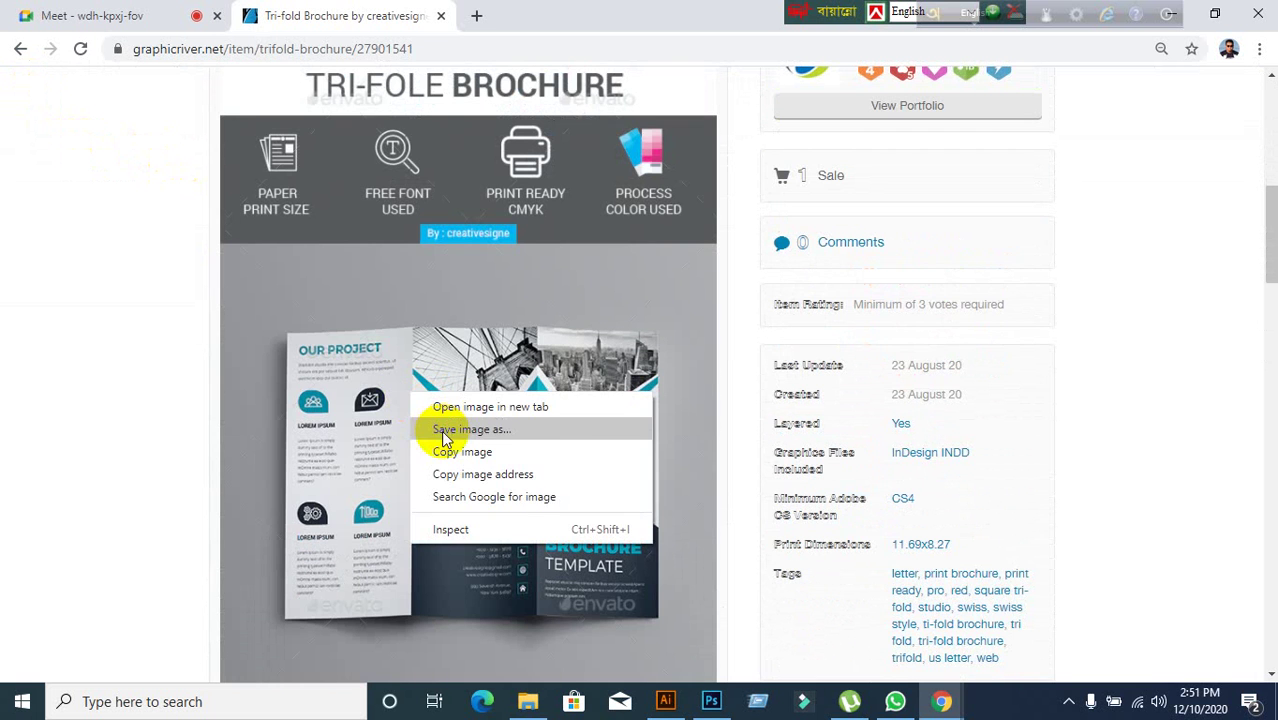
{"action": "left_click", "coordinate": [441, 430]}
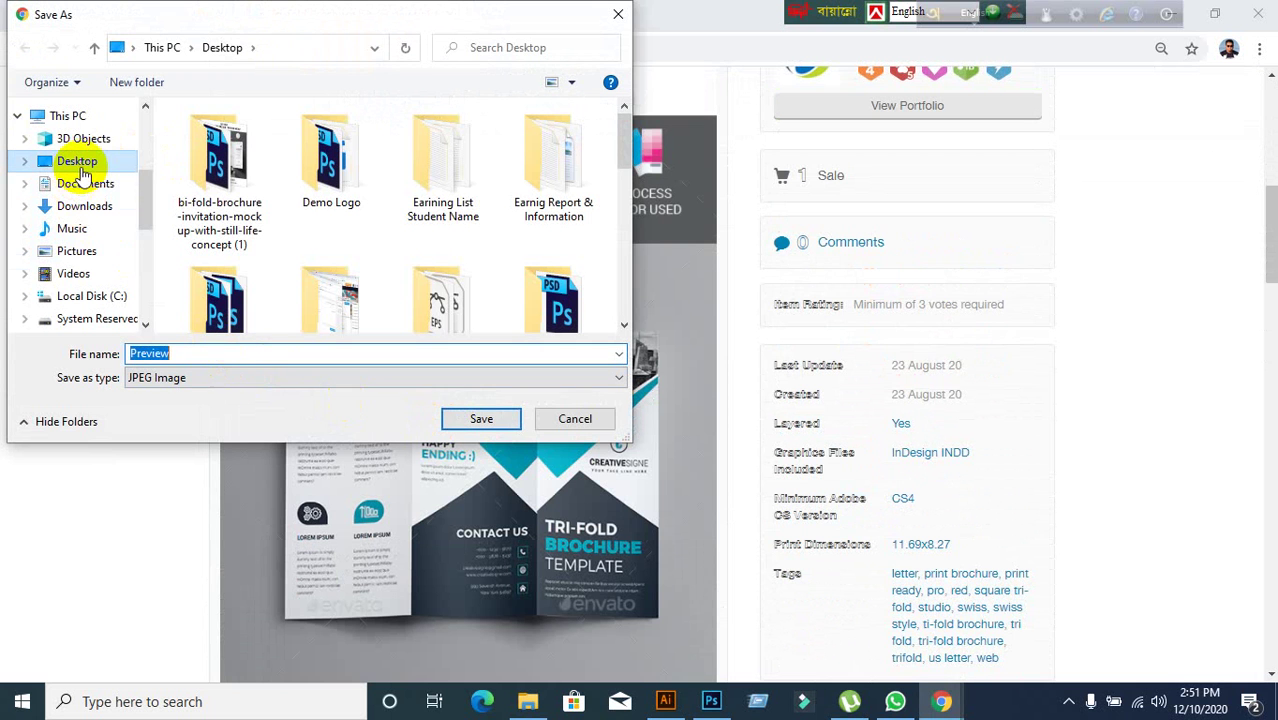
{"action": "left_click", "coordinate": [80, 168]}
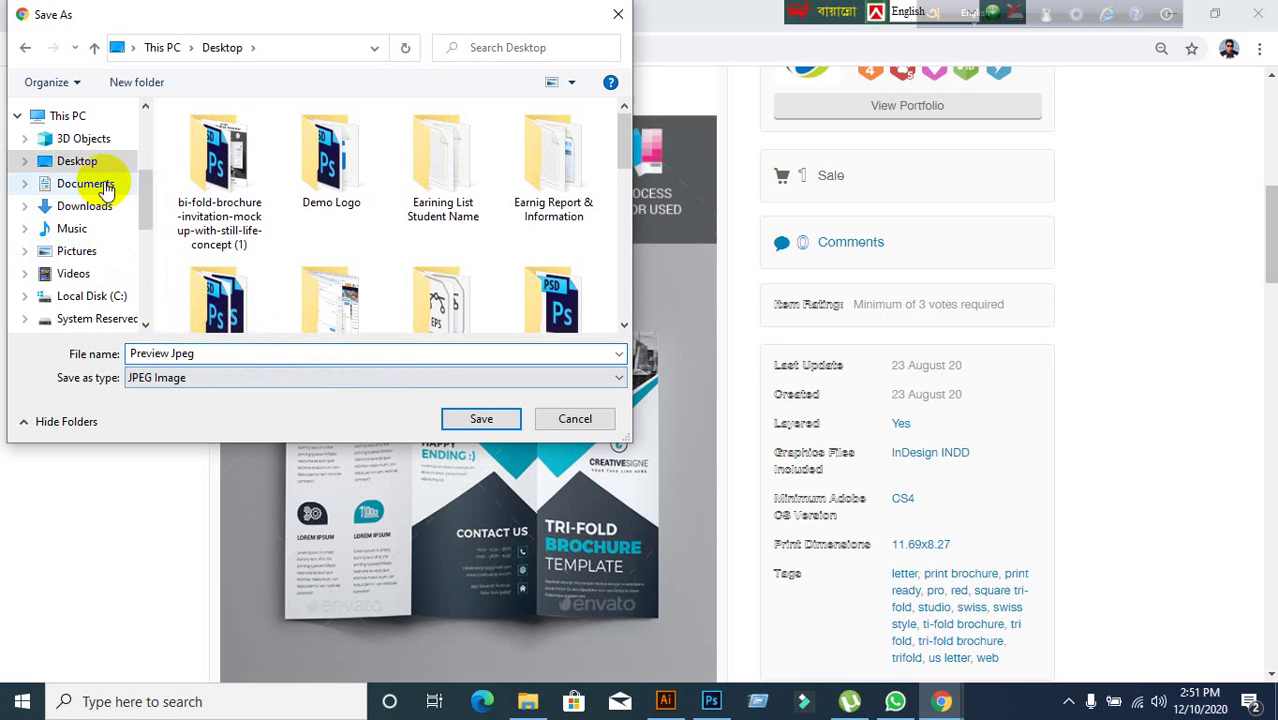
{"action": "left_click", "coordinate": [479, 419]}
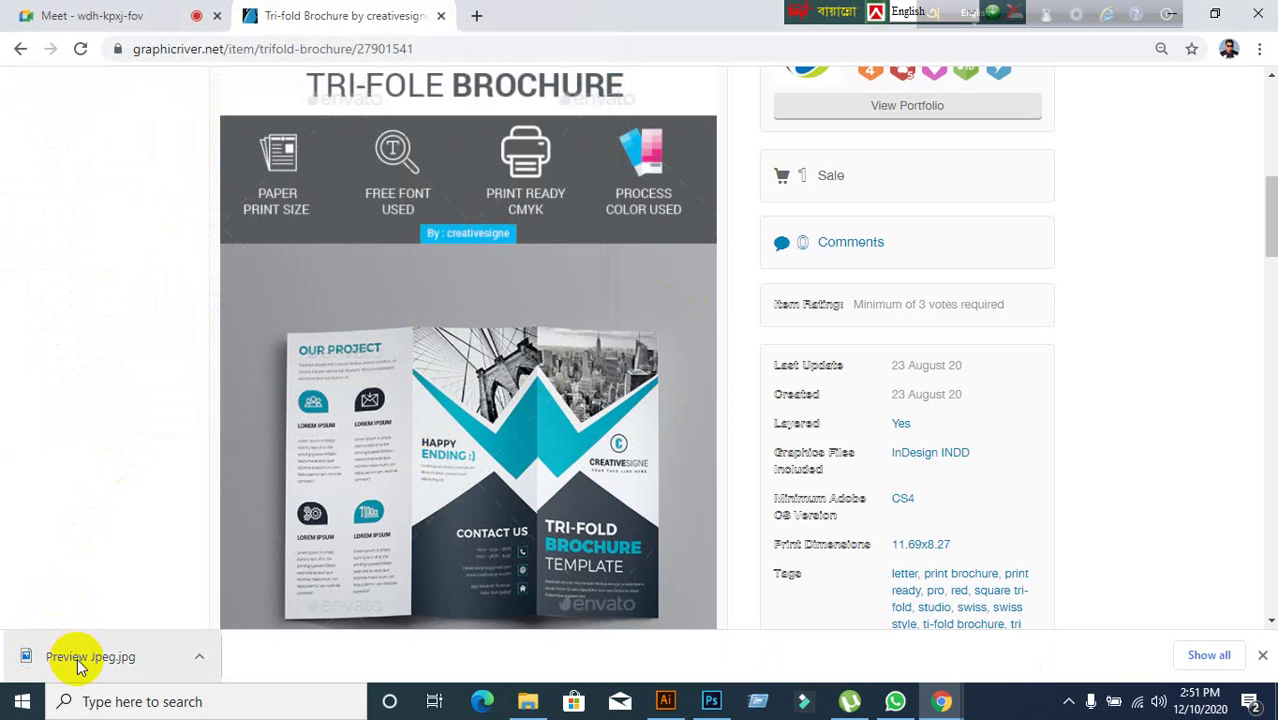
- Open the downloaded Preview Jpeg.jpg in Photoshop and close the Bifold_A4_Mockup_4.psd document
{"action": "scroll", "coordinate": [510, 436], "scroll_direction": "down", "scroll_amount": 3}
{"action": "scroll", "coordinate": [508, 436], "scroll_direction": "up", "scroll_amount": 2}
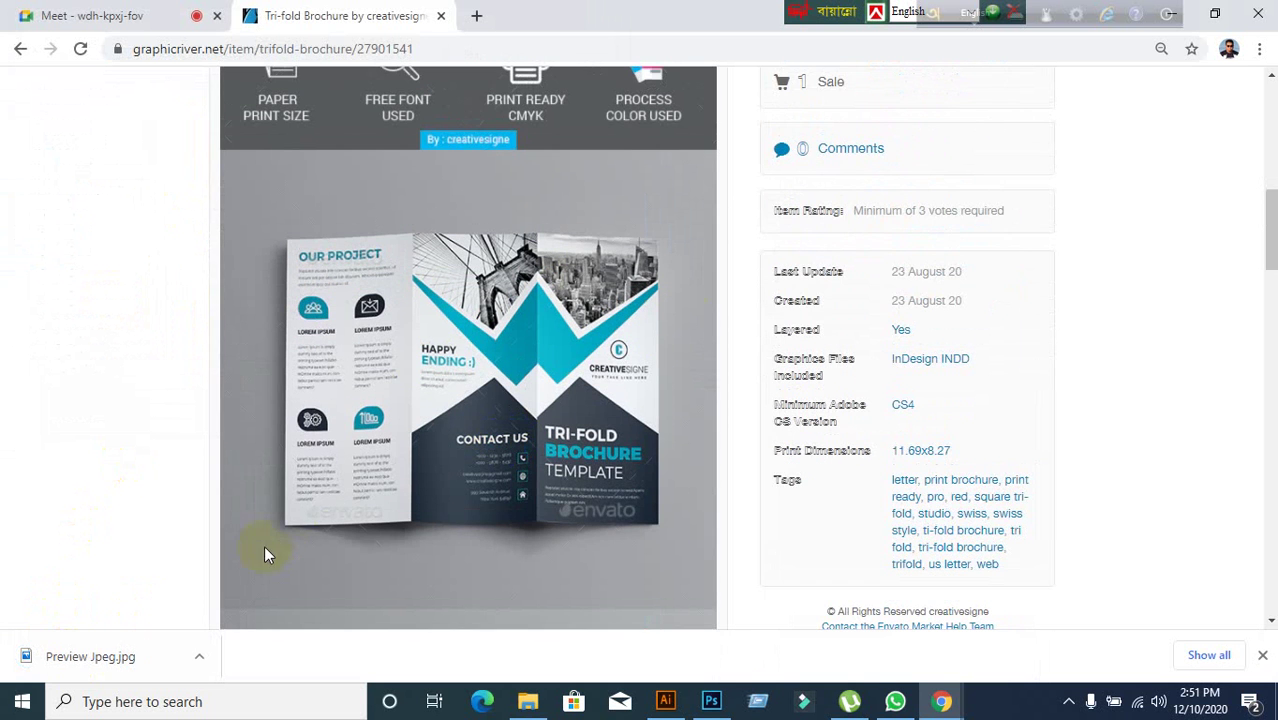
{"action": "left_click_drag", "start_coordinate": [45, 668], "coordinate": [673, 9]}
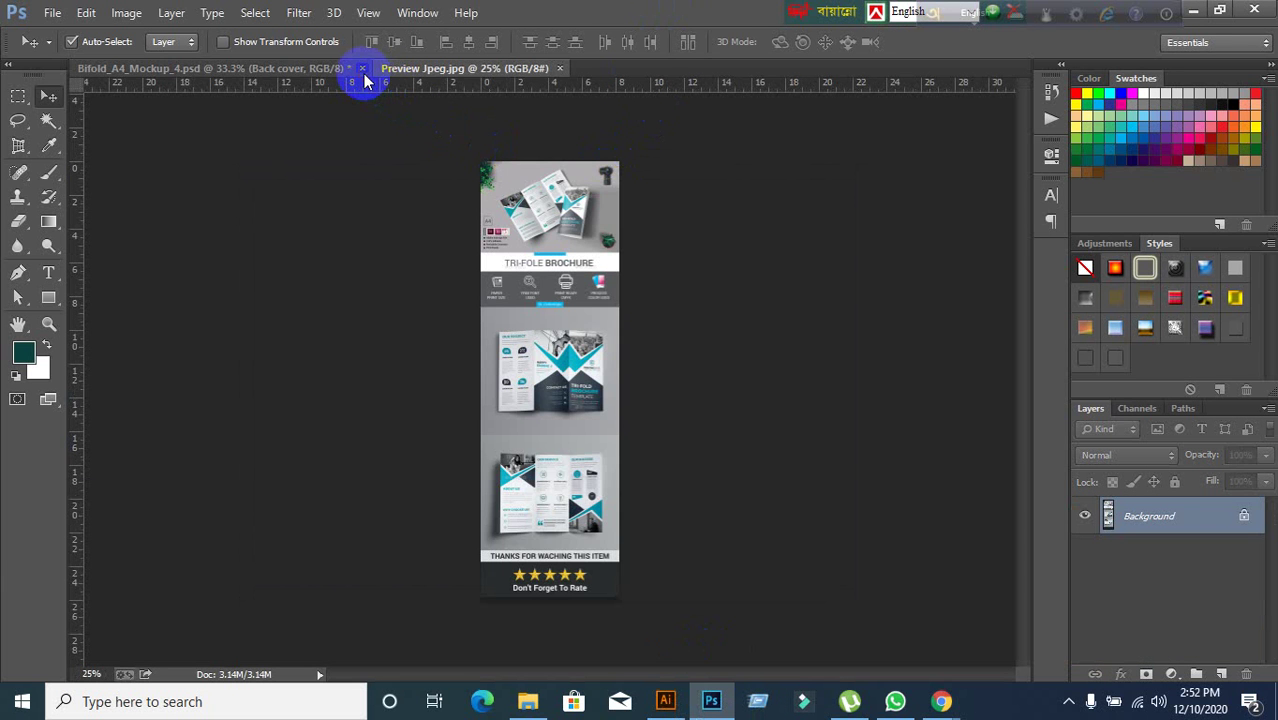
{"action": "left_click", "coordinate": [362, 69]}
{"action": "left_click", "coordinate": [576, 257]}
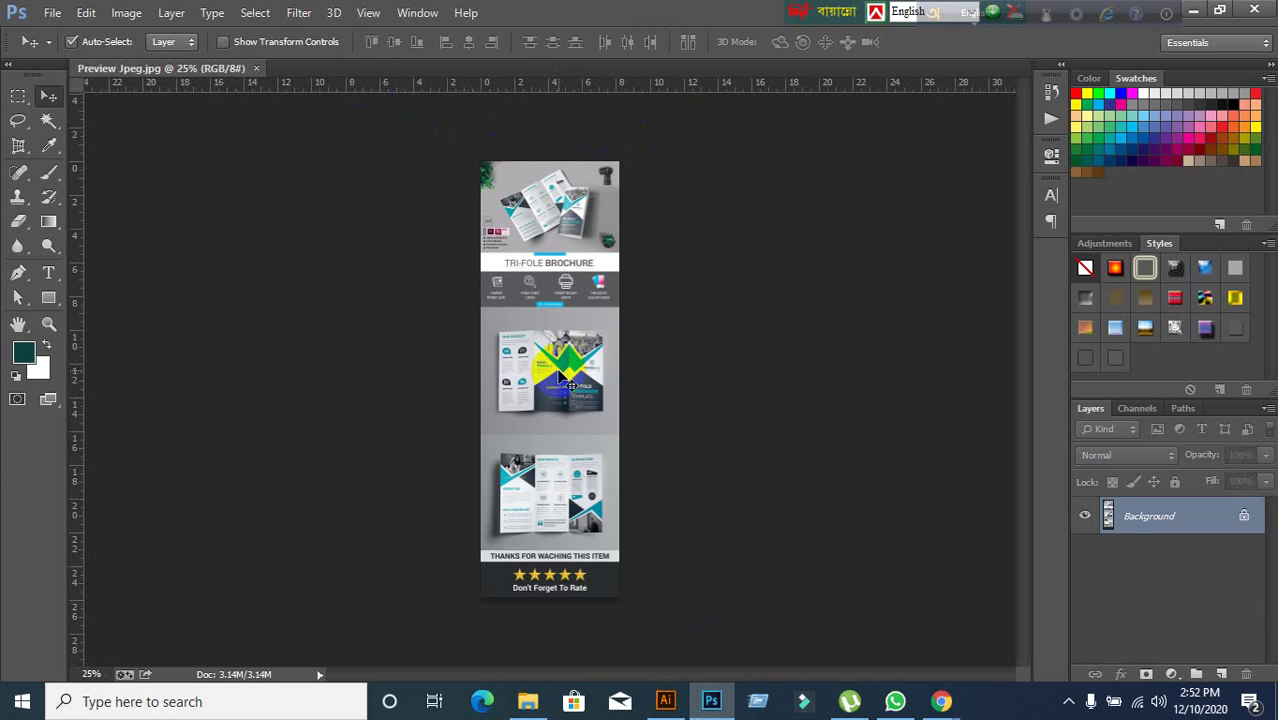
- Magnify the brochure's outer spread in the preview image to inspect its three panels
{"action": "scroll", "coordinate": [570, 352], "scroll_direction": "up", "scroll_amount": 3}
{"action": "scroll", "coordinate": [572, 338], "scroll_direction": "up", "scroll_amount": 4}
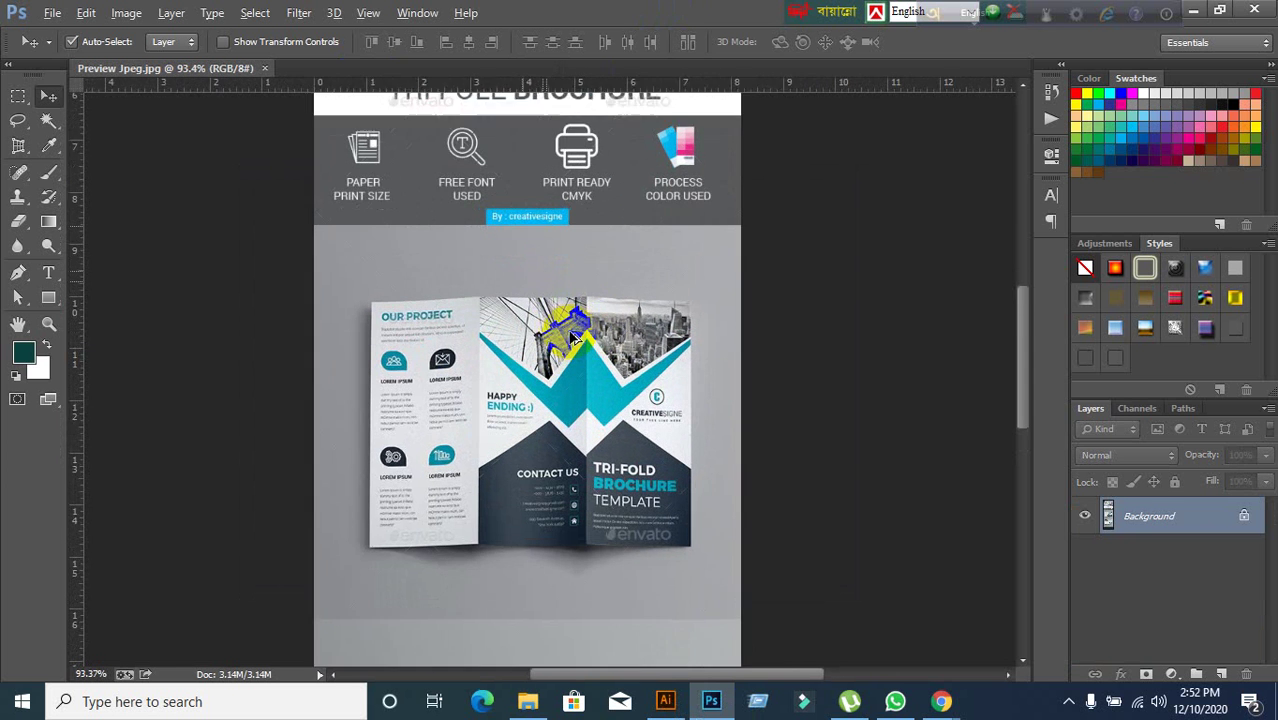
{"action": "scroll", "coordinate": [572, 350], "scroll_direction": "down", "scroll_amount": 2}
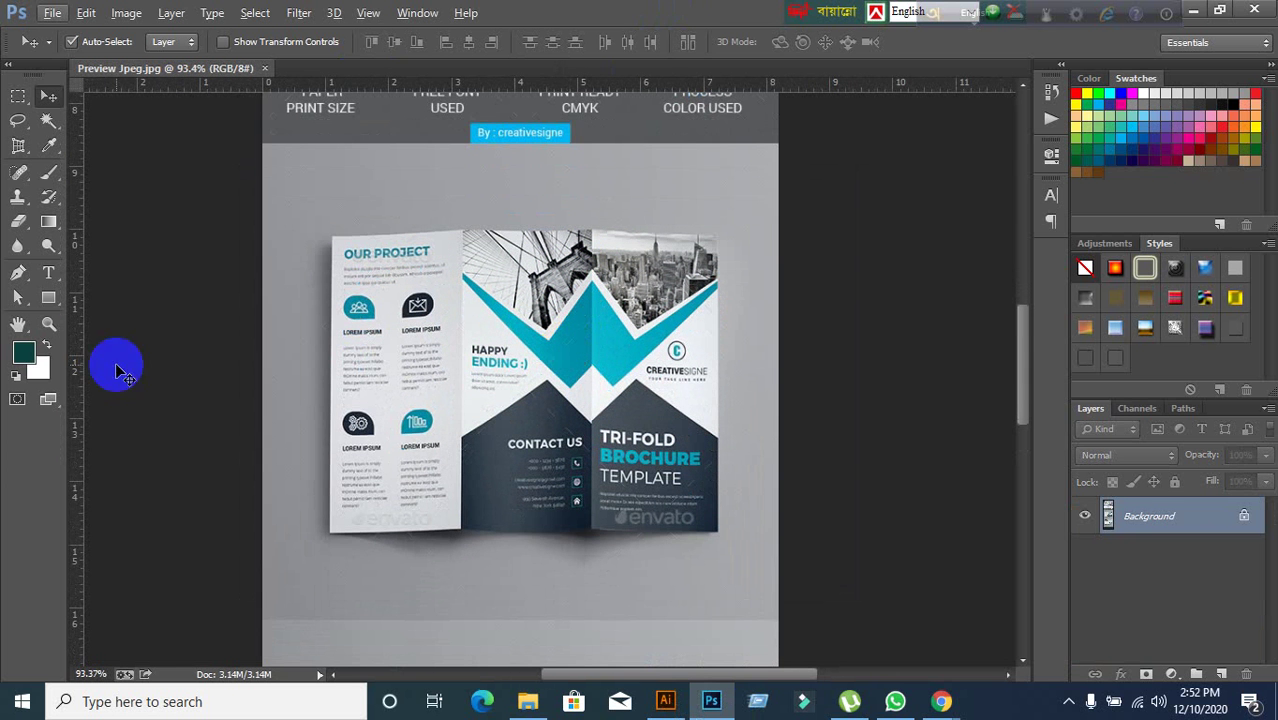
- Try a perspective crop of the preview image to the four corners of the brochure's outer spread, and undo it
{"action": "left_click", "coordinate": [18, 145]}
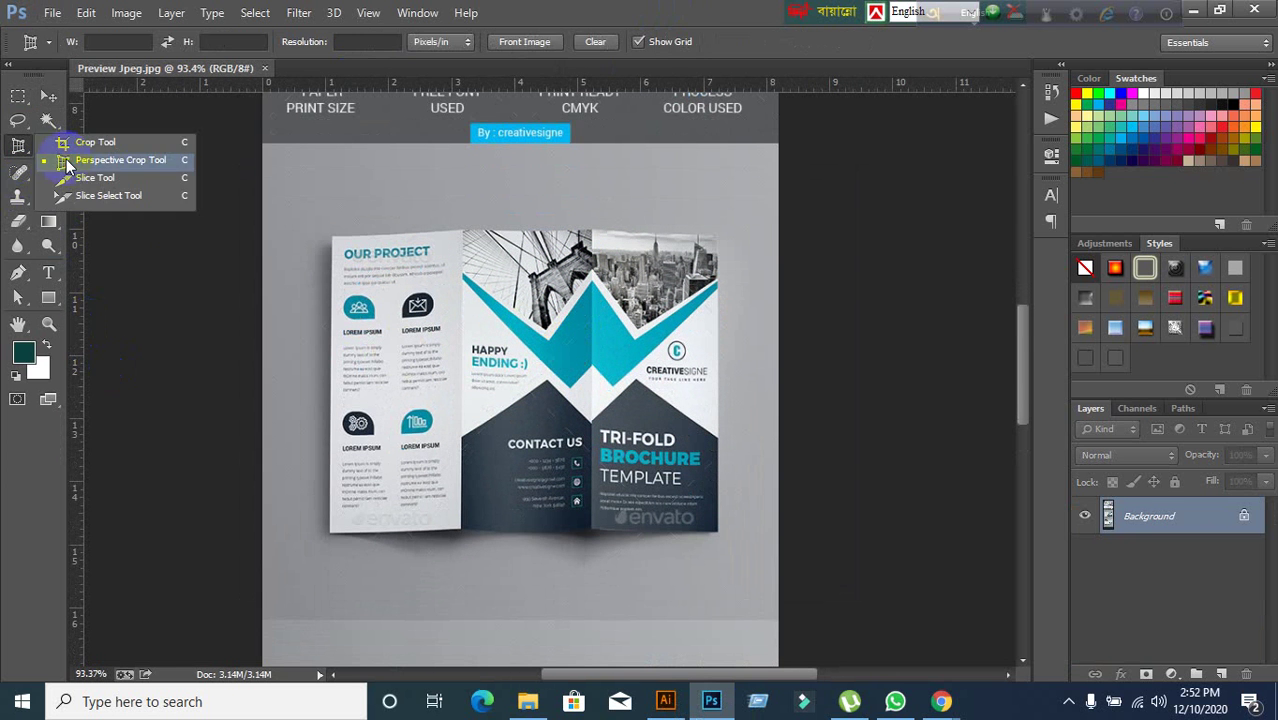
{"action": "left_click", "coordinate": [68, 162]}
{"action": "left_click", "coordinate": [331, 237]}
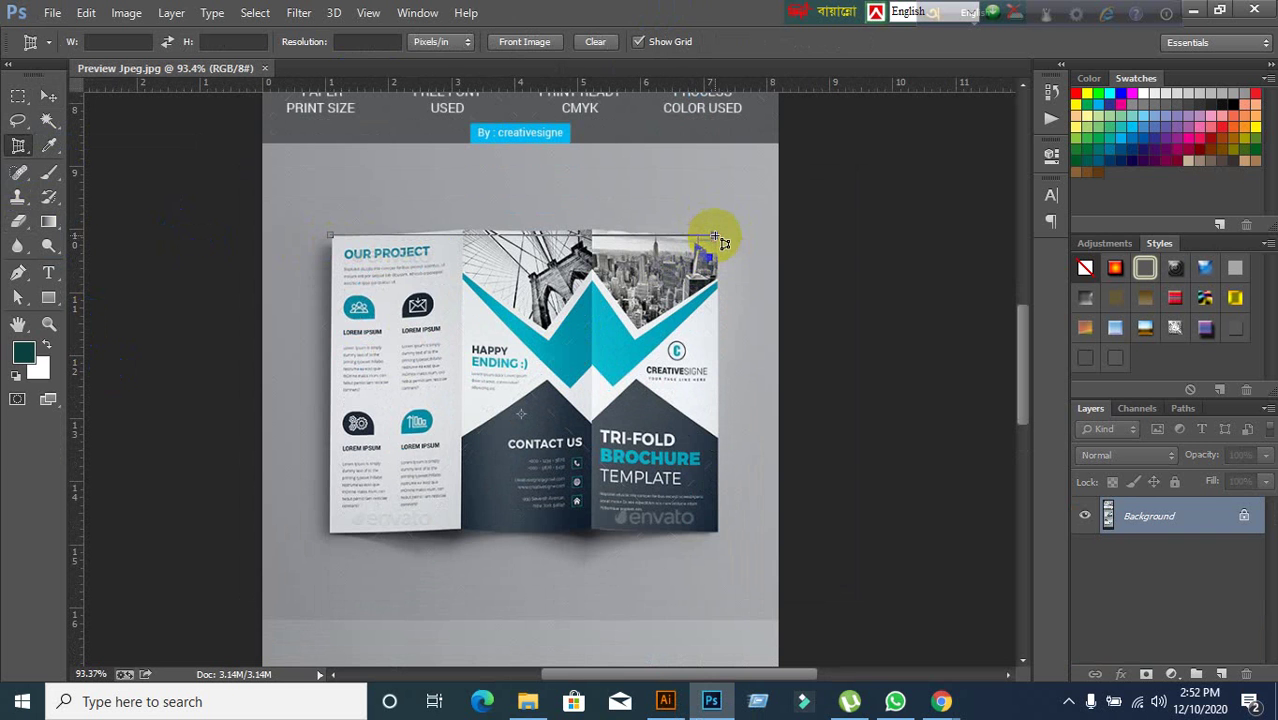
{"action": "left_click", "coordinate": [714, 237]}
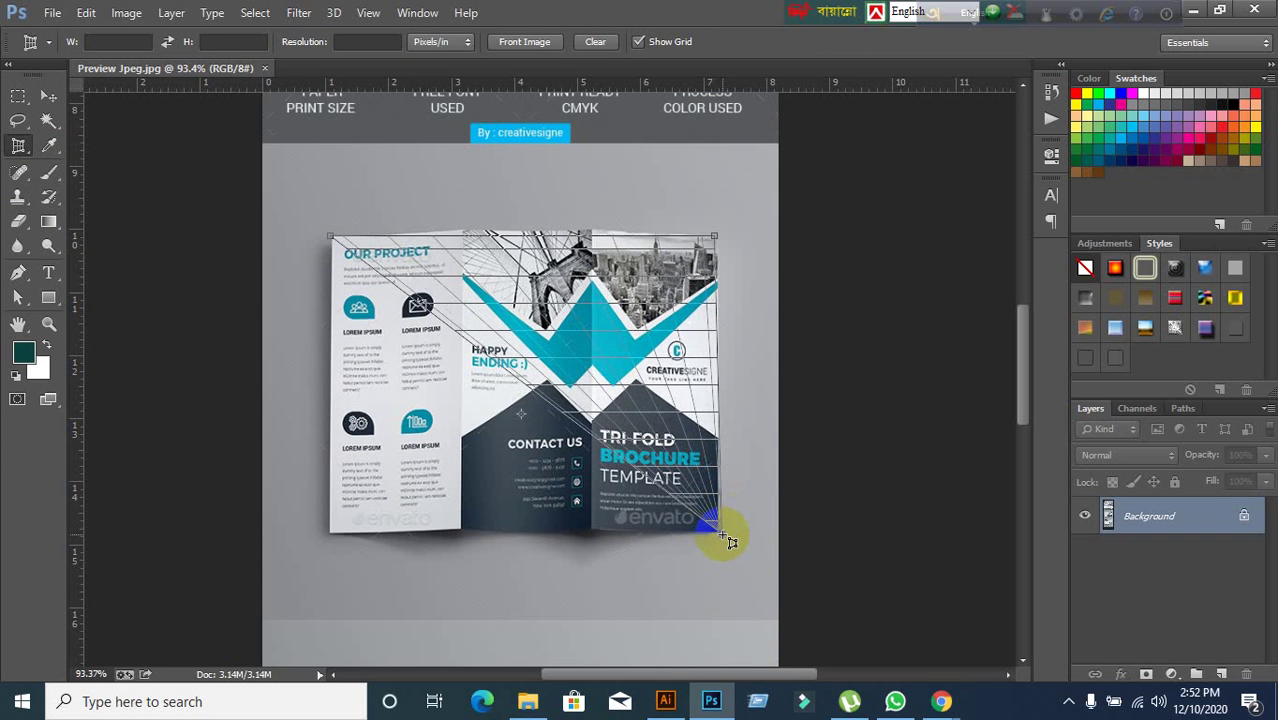
{"action": "left_click", "coordinate": [720, 535]}
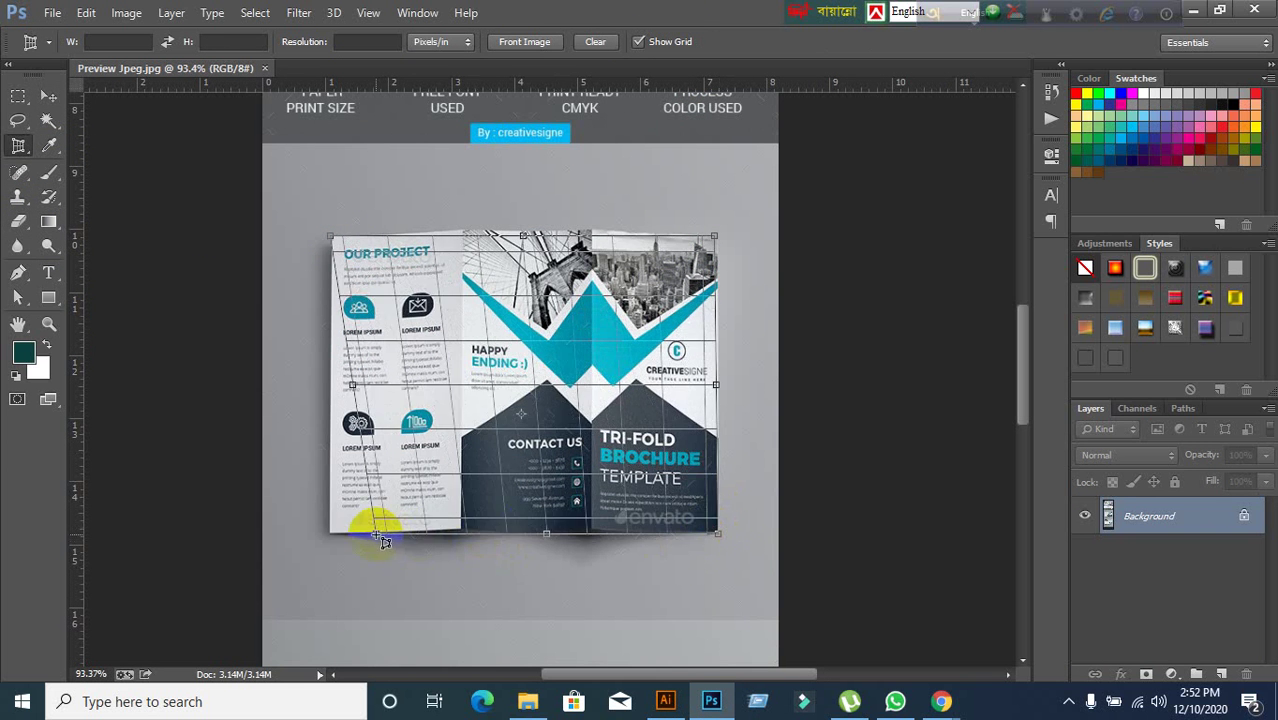
{"action": "left_click", "coordinate": [330, 536]}
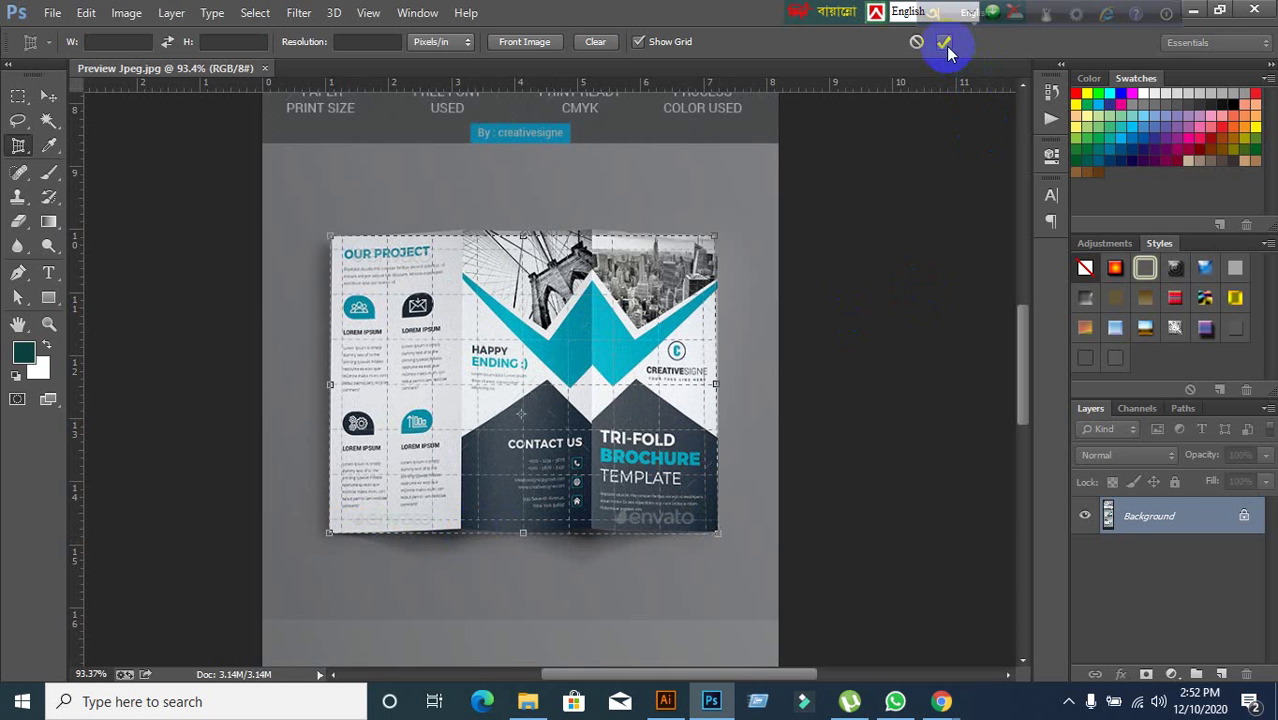
{"action": "left_click", "coordinate": [945, 43]}
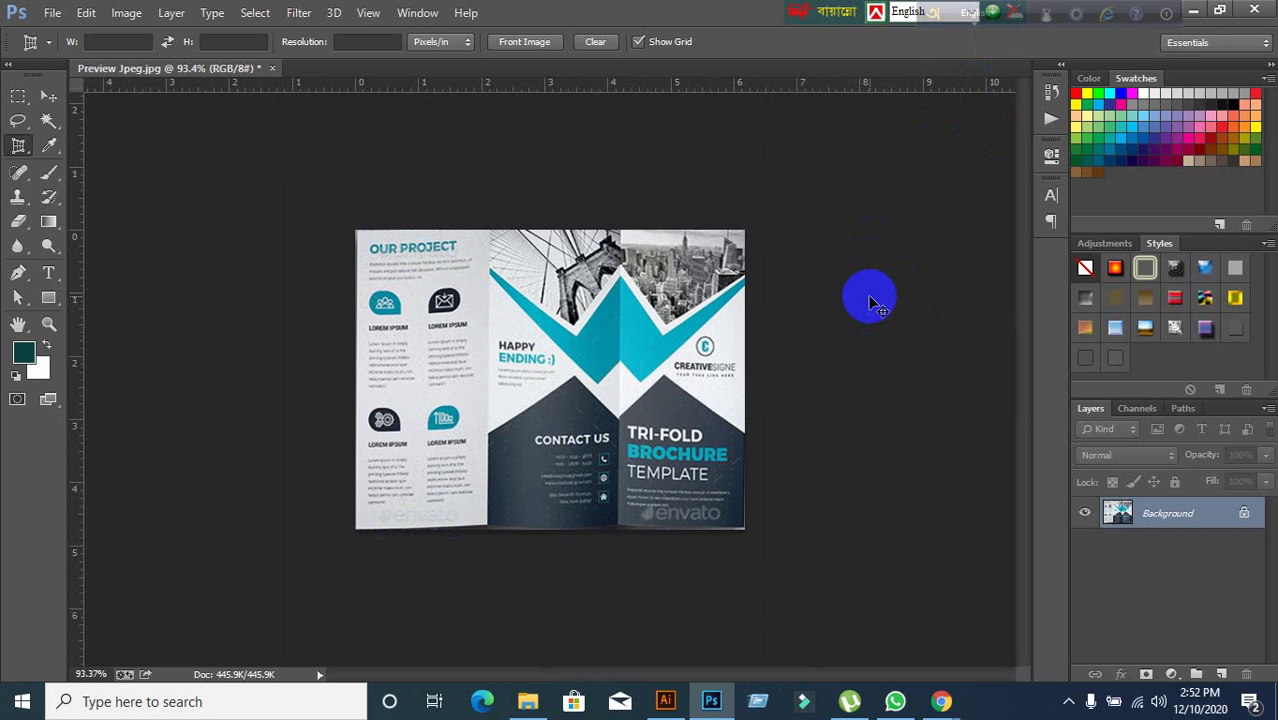
{"action": "key", "text": "ctrl+z"}
- Look over the brochure's inner spread and close the Preview Jpeg.jpg document
{"action": "scroll", "coordinate": [607, 502], "scroll_direction": "down", "scroll_amount": 5}
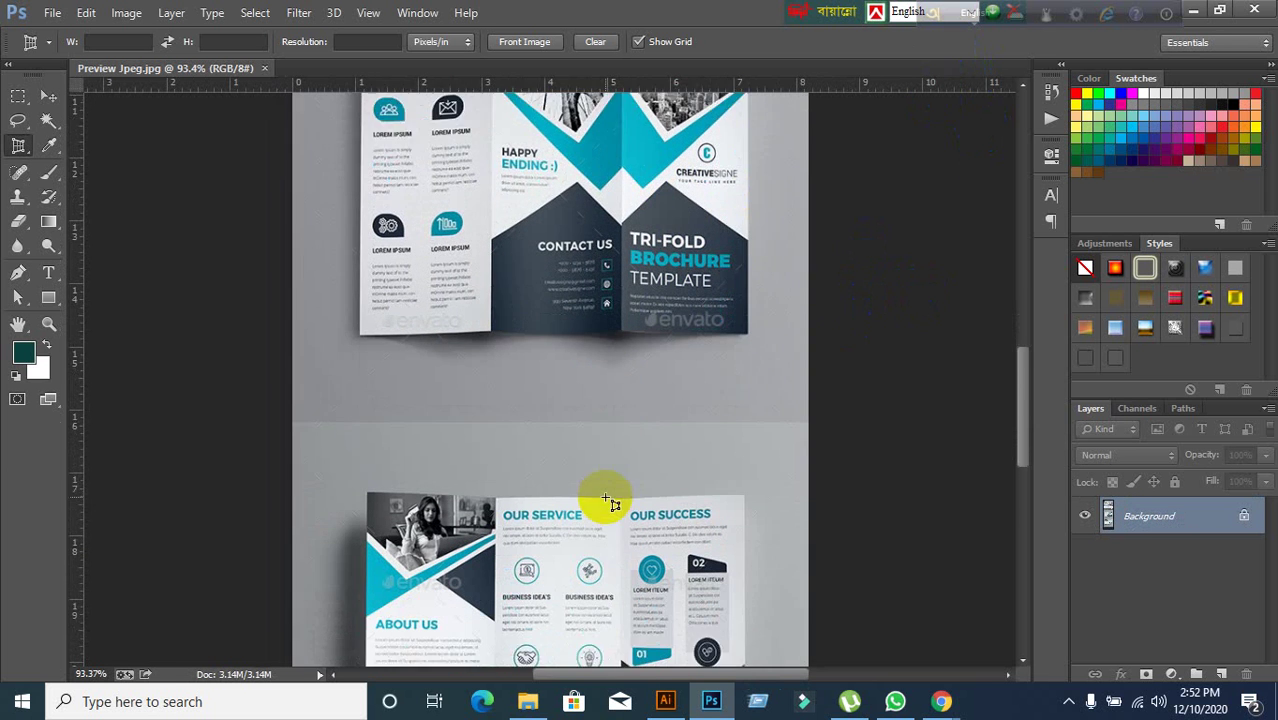
{"action": "scroll", "coordinate": [607, 502], "scroll_direction": "down", "scroll_amount": 5}
{"action": "scroll", "coordinate": [607, 502], "scroll_direction": "down", "scroll_amount": 2}
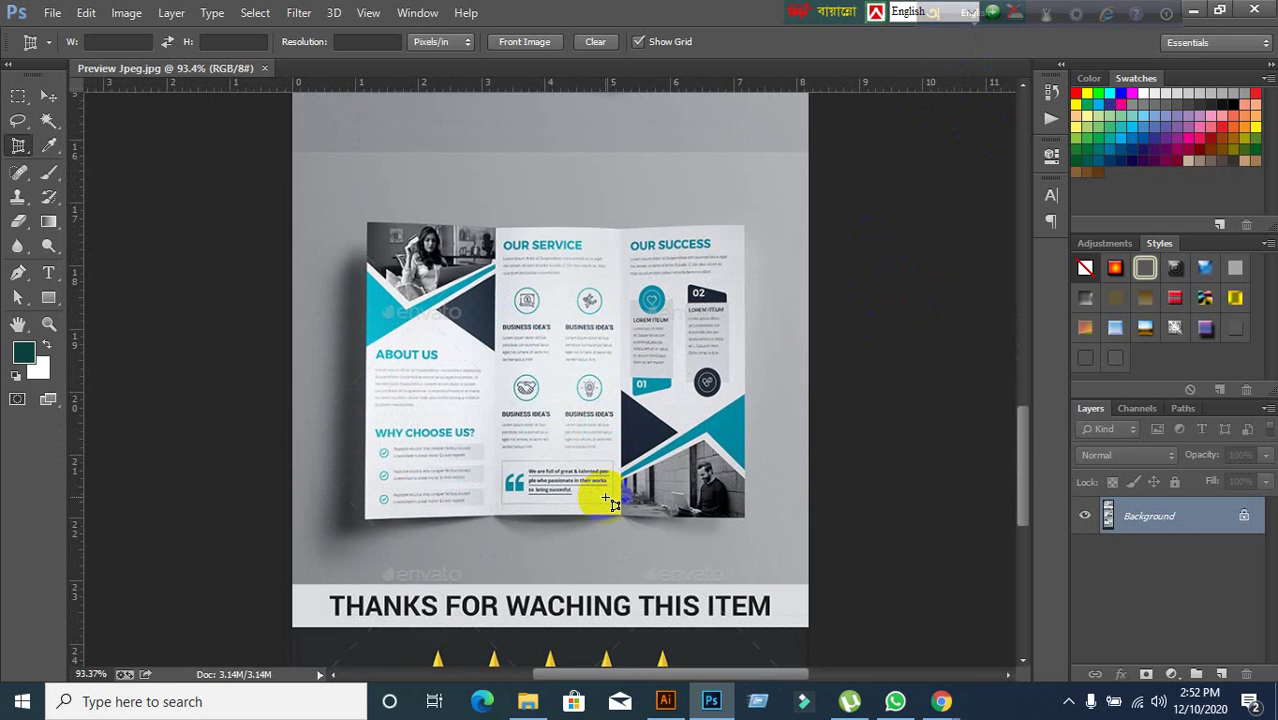
{"action": "scroll", "coordinate": [607, 502], "scroll_direction": "up", "scroll_amount": 4}
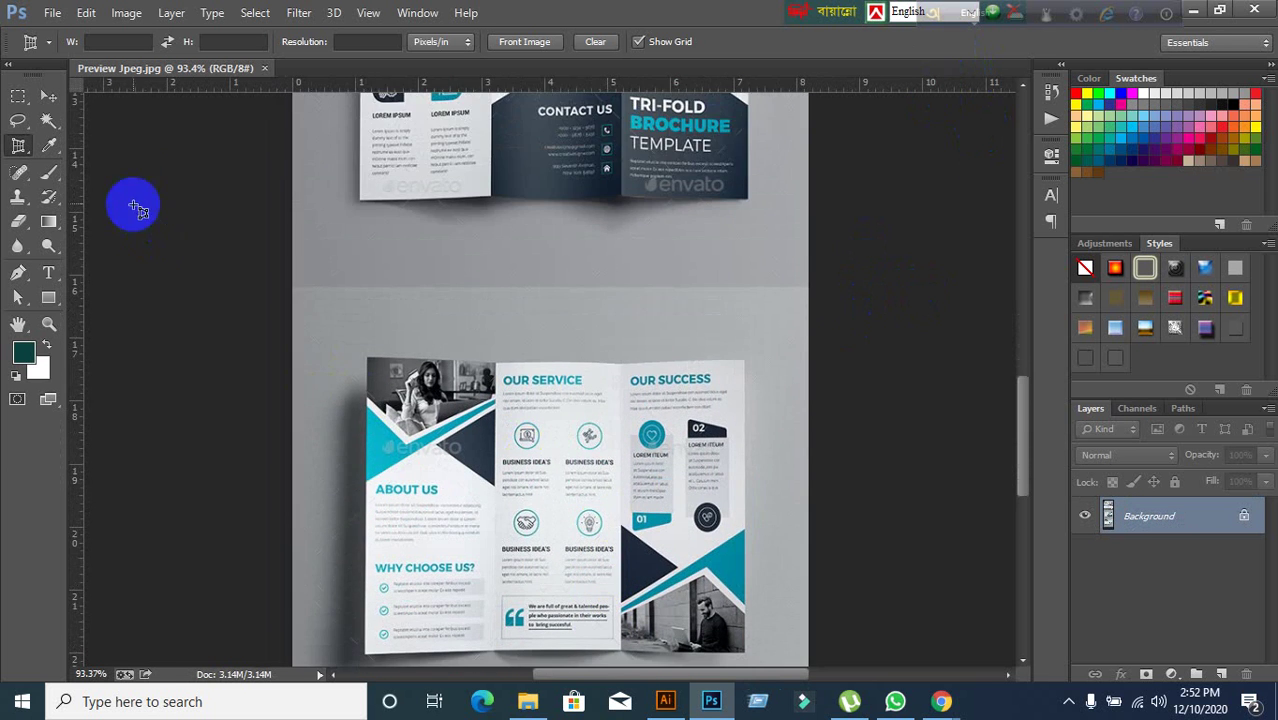
{"action": "left_click", "coordinate": [49, 96]}
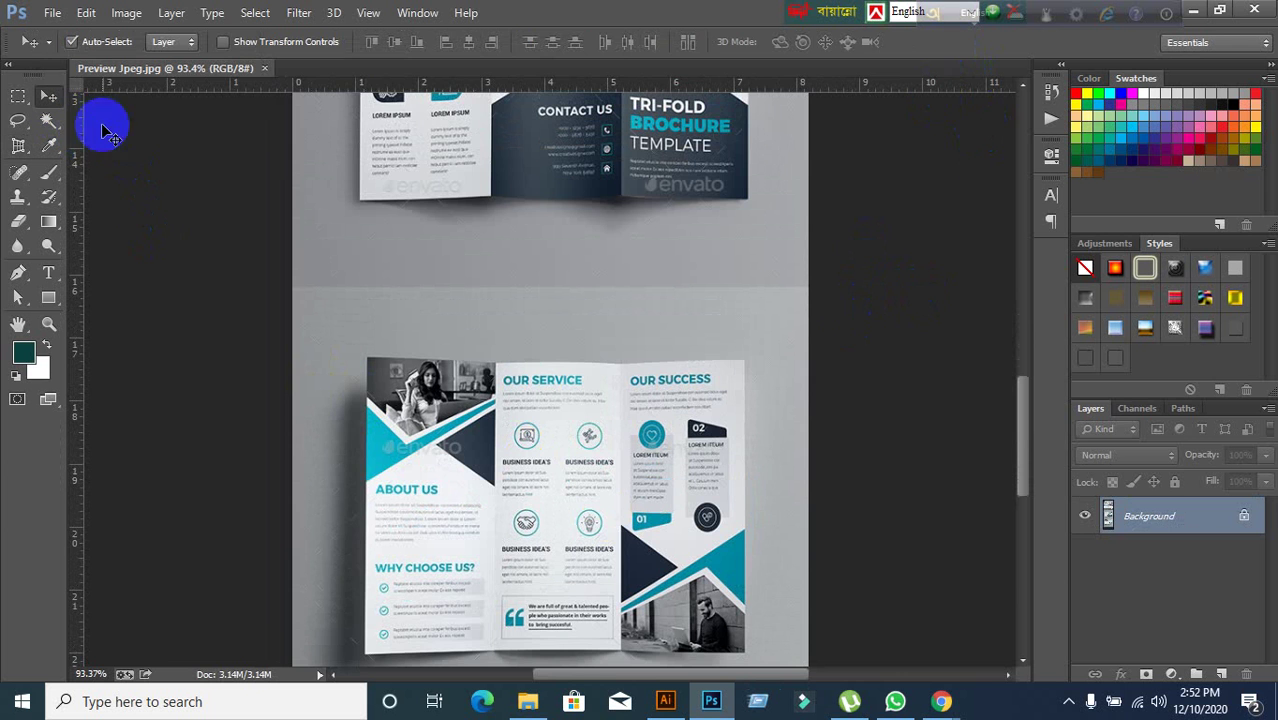
{"action": "left_click", "coordinate": [265, 69]}
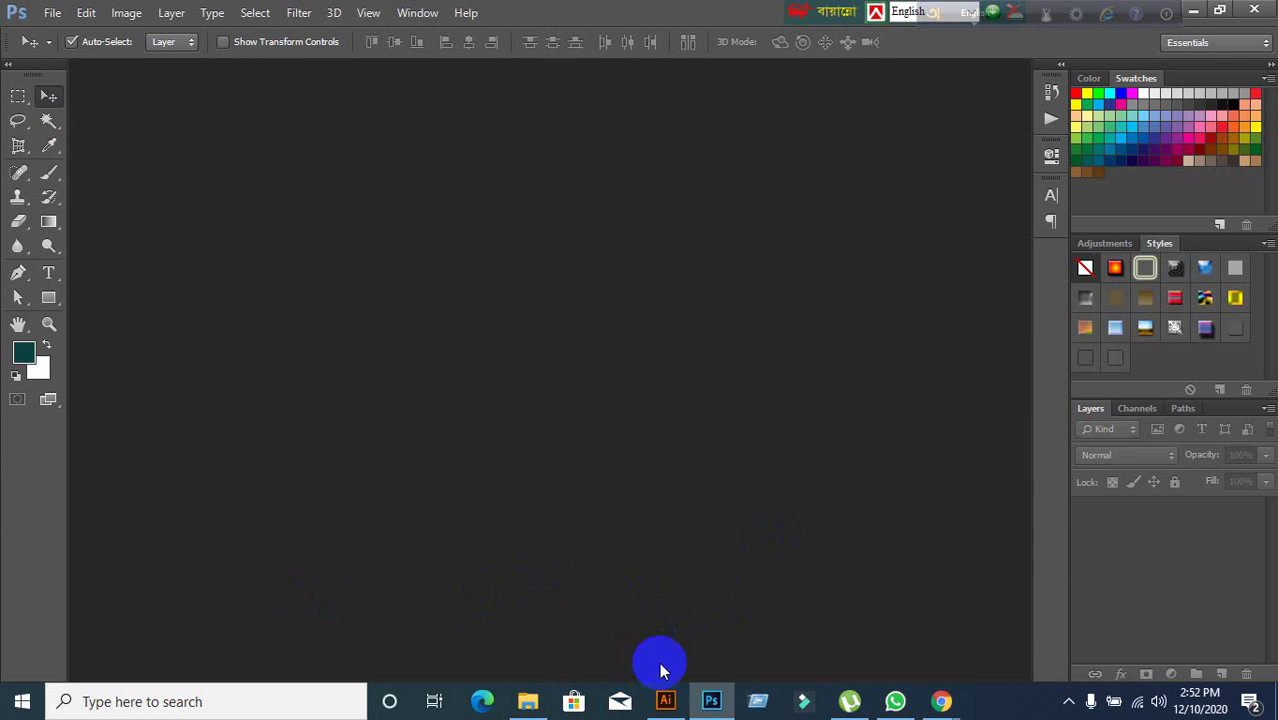
- Switch to Chrome and open the downloaded Preview Jpeg.jpg in Illustrator, leaving the image deselected
{"action": "mouse_move", "coordinate": [950, 700]}
{"action": "left_click", "coordinate": [789, 607]}
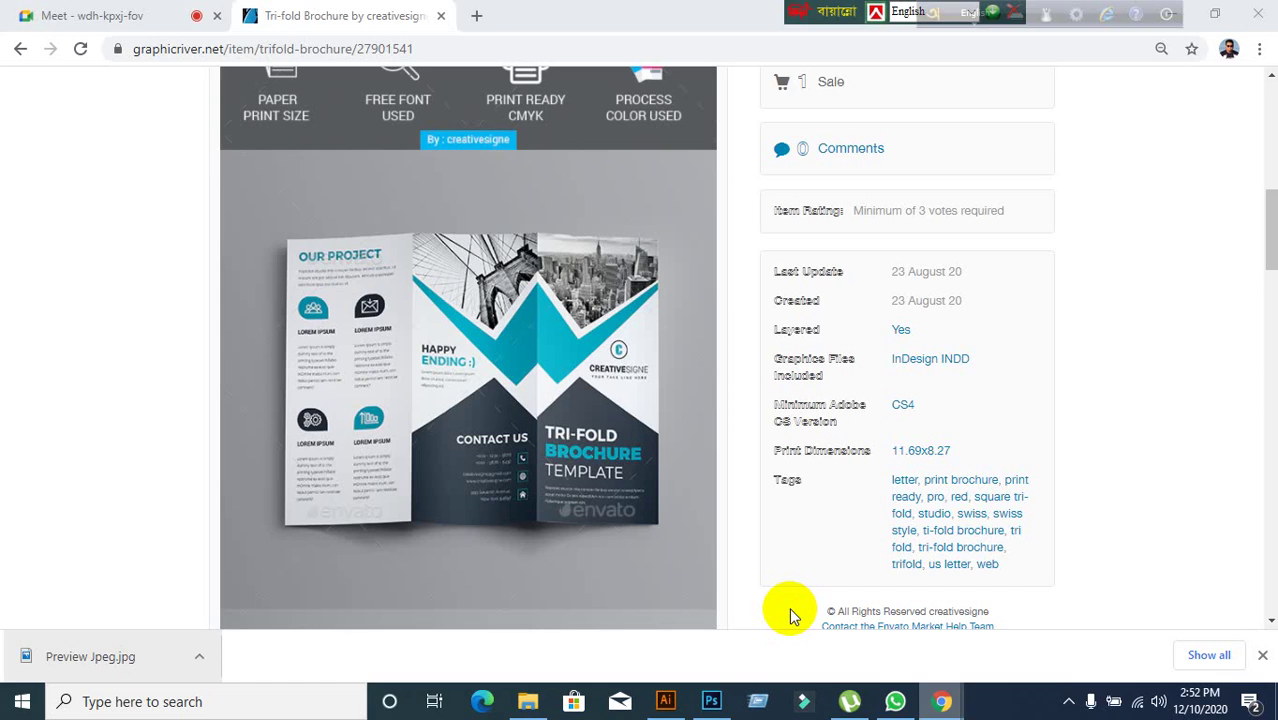
{"action": "left_click_drag", "start_coordinate": [145, 655], "coordinate": [640, 8]}
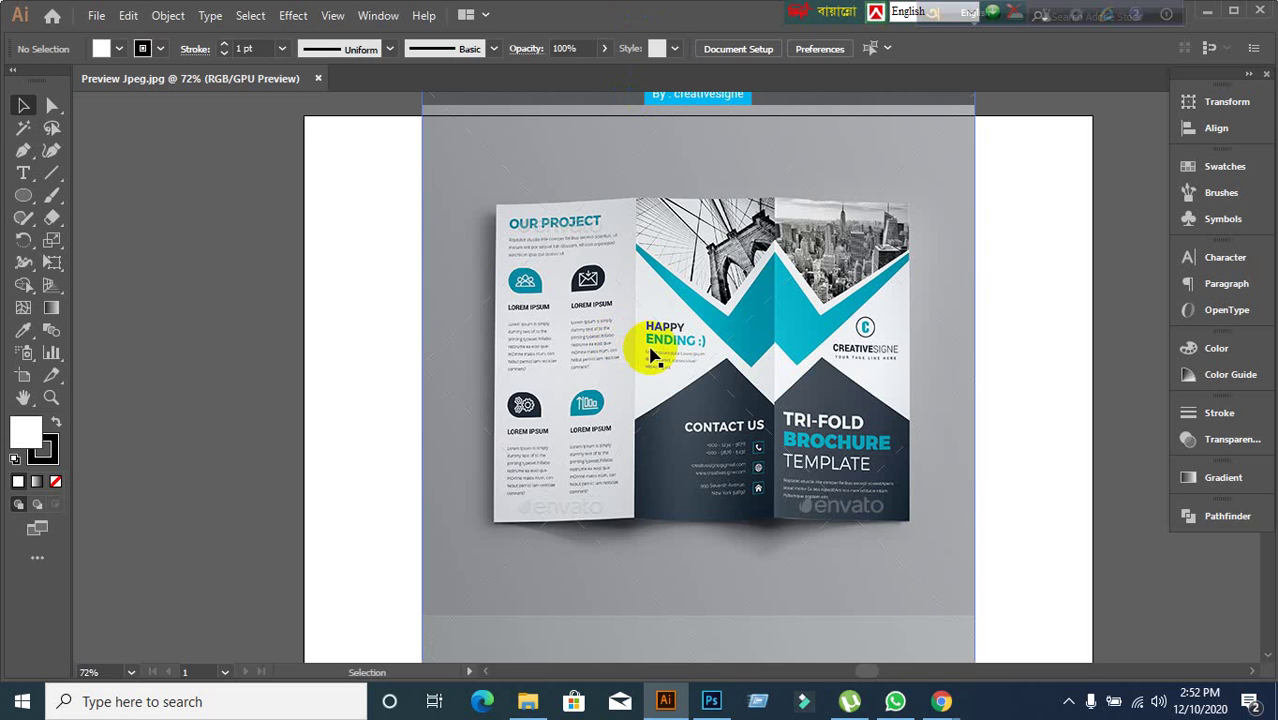
{"action": "left_click", "coordinate": [690, 385]}
{"action": "scroll", "coordinate": [711, 387], "scroll_direction": "down", "scroll_amount": 2}
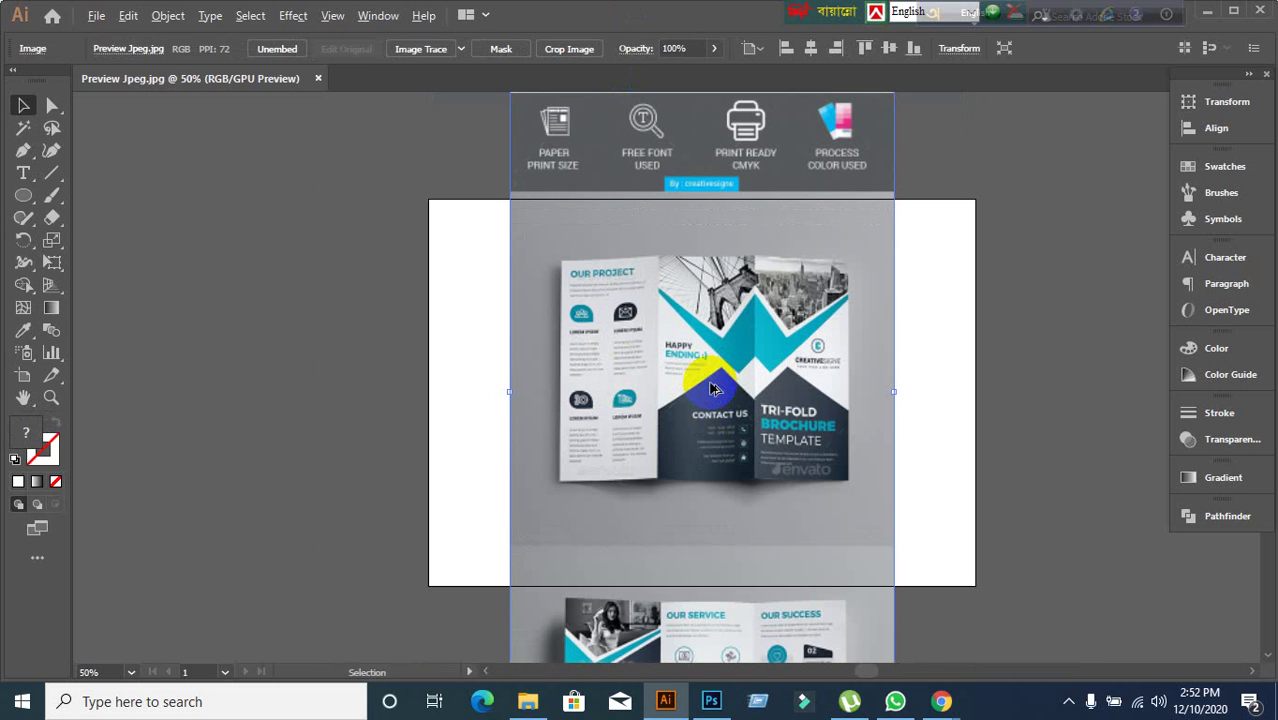
{"action": "left_click", "coordinate": [261, 257]}
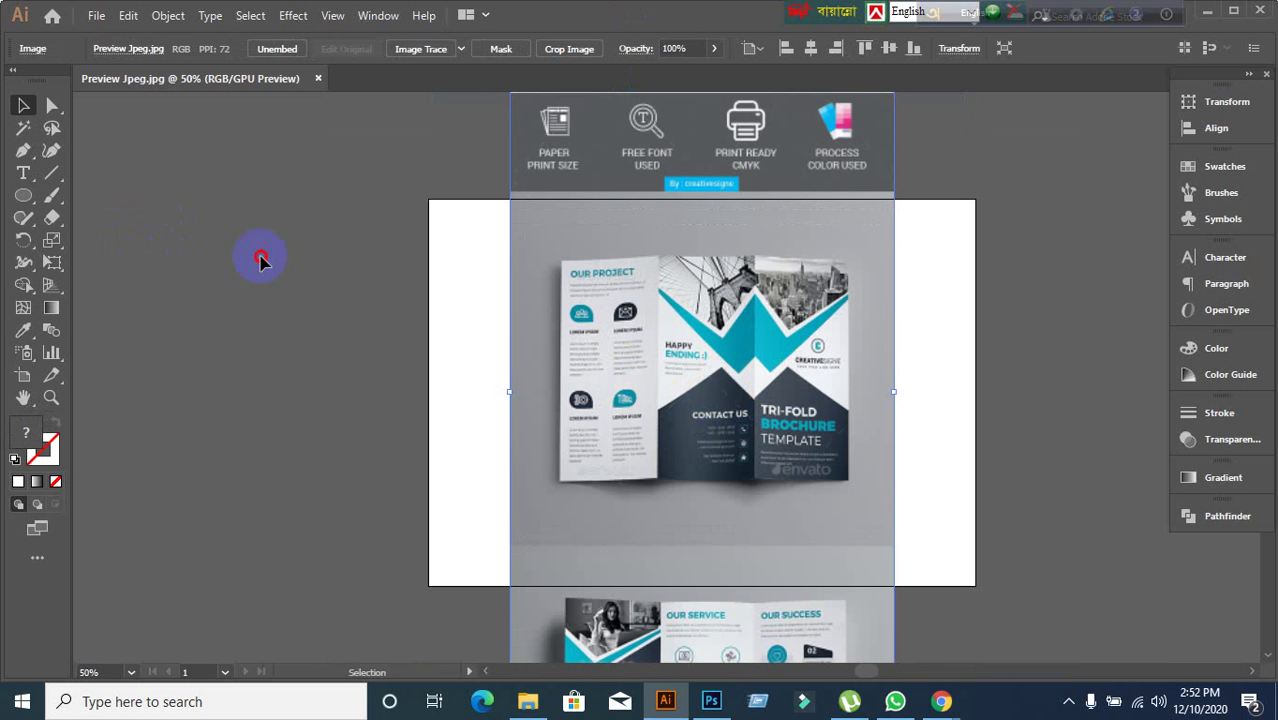
- Start a new document named "Tri-Fold Brochure32" and bring up its detailed settings
{"action": "left_click", "coordinate": [96, 15]}
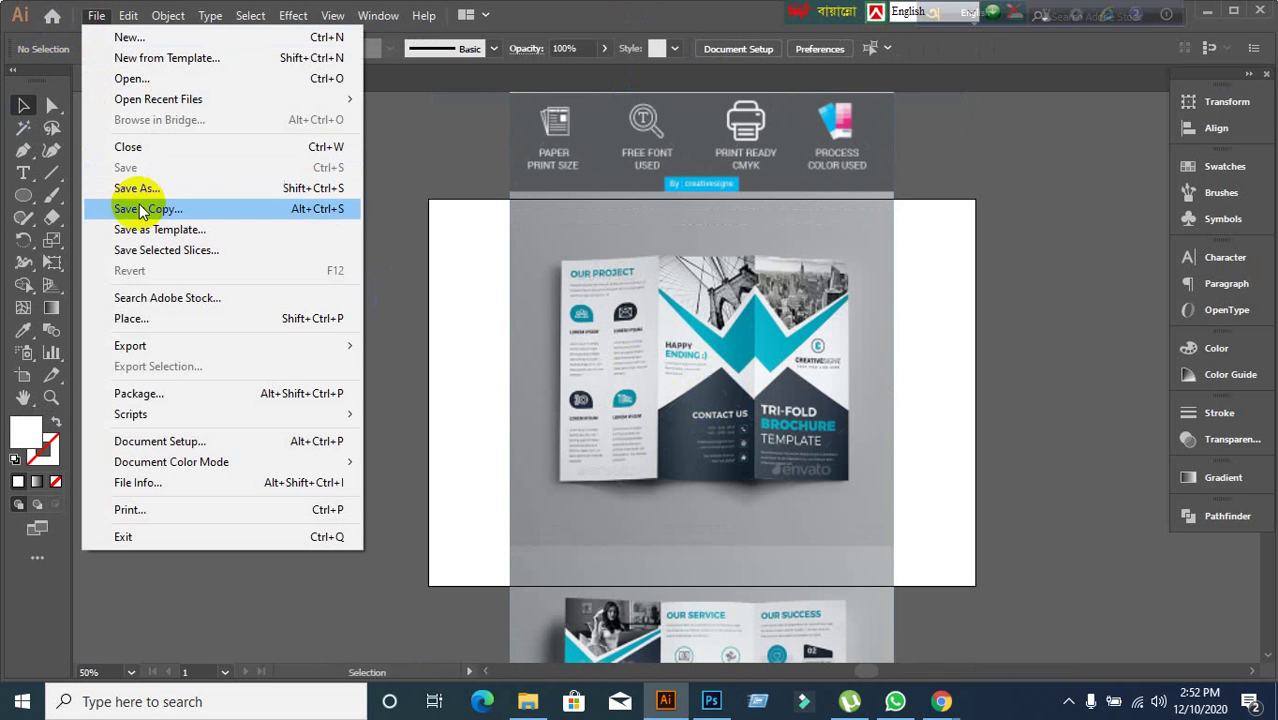
{"action": "left_click", "coordinate": [115, 39]}
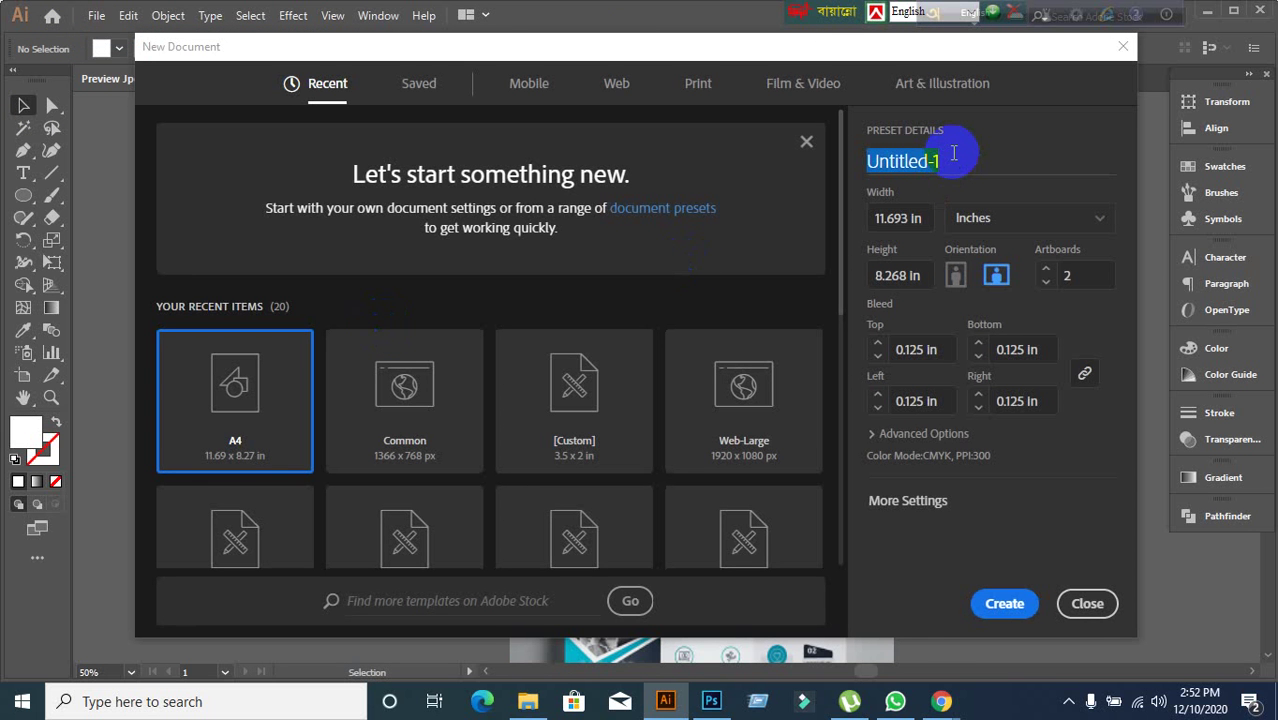
{"action": "type", "text": "Tri-Fold Brochure32"}
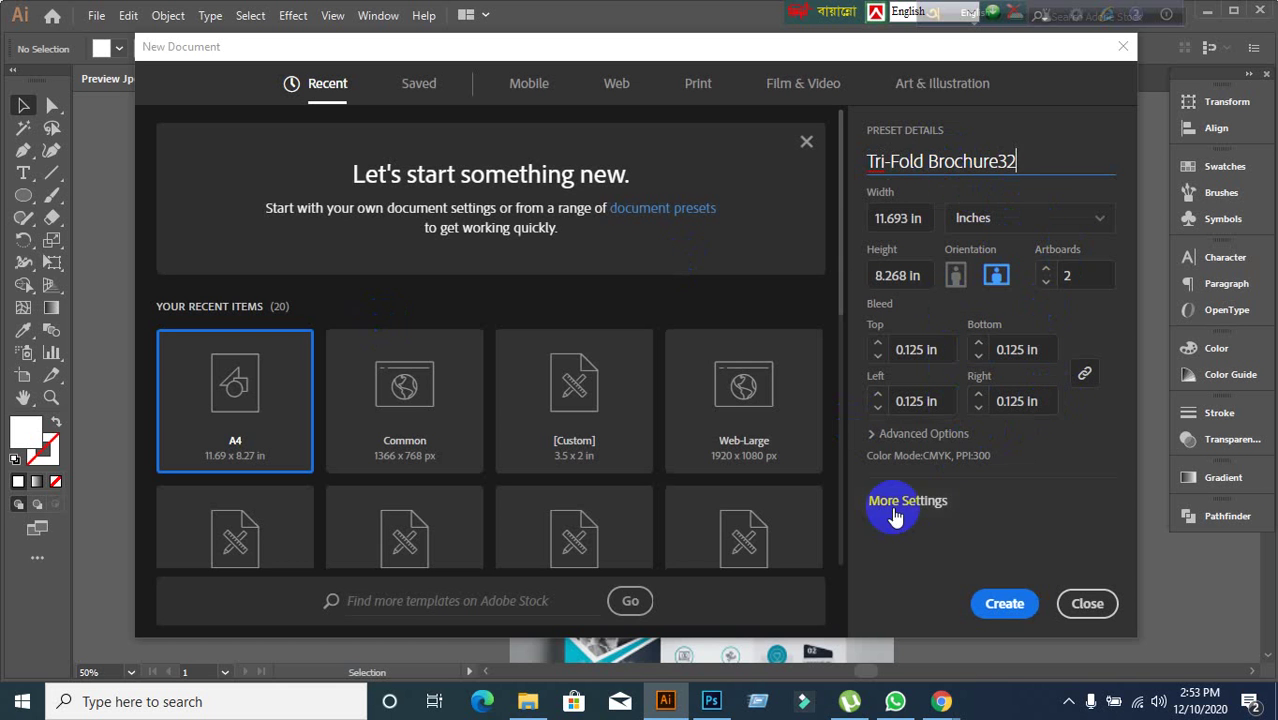
{"action": "left_click", "coordinate": [917, 217]}
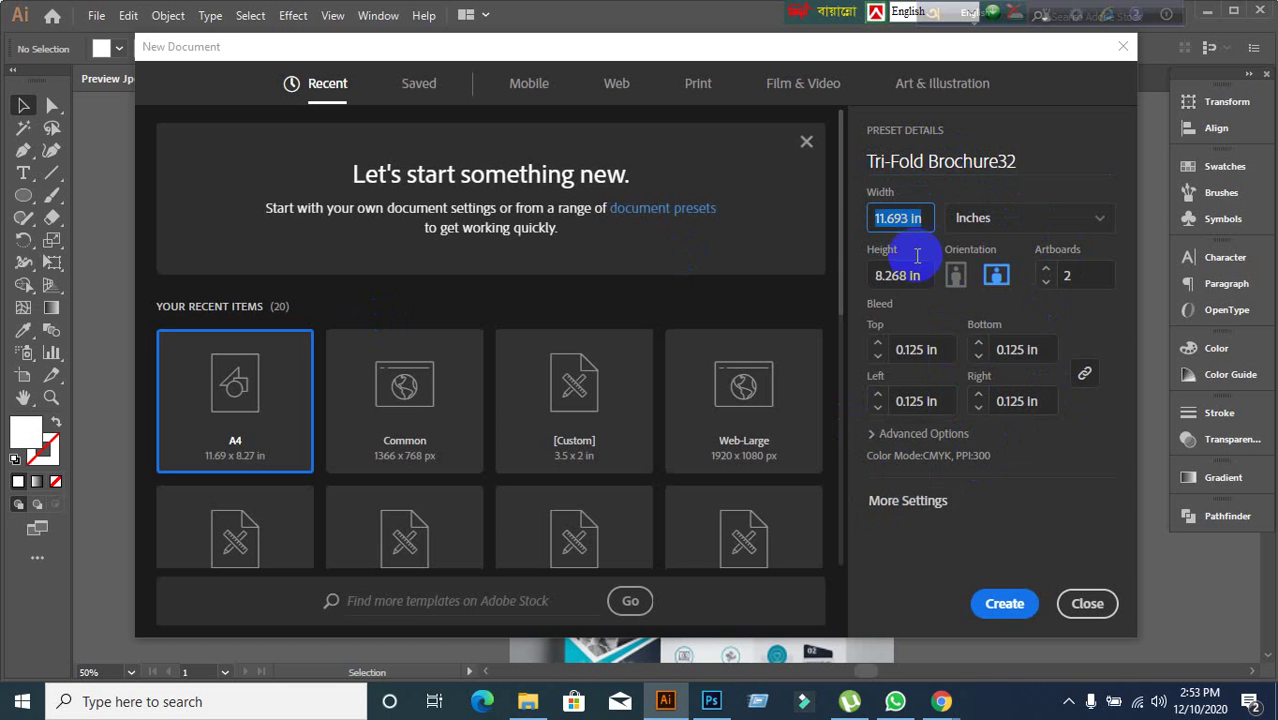
{"action": "left_click", "coordinate": [912, 502]}
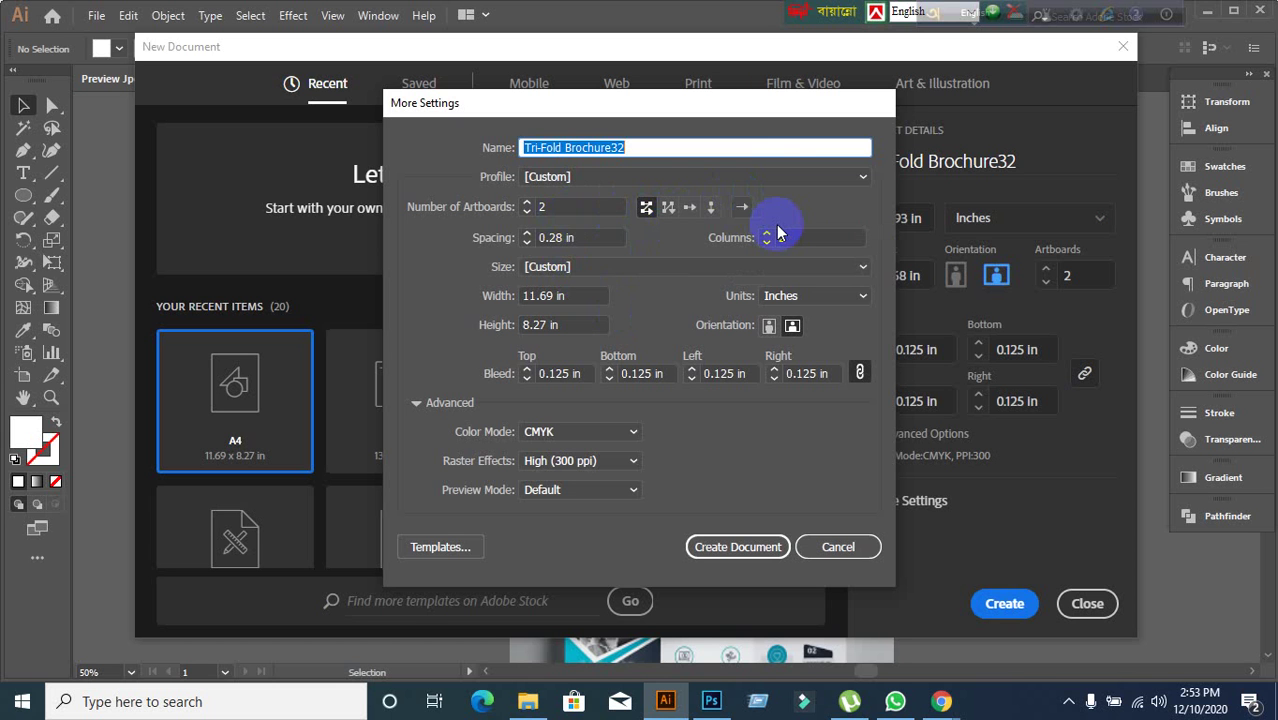
- Choose the Print profile for the new document, with inches as units and A4 as the page size
{"action": "left_click", "coordinate": [779, 177]}
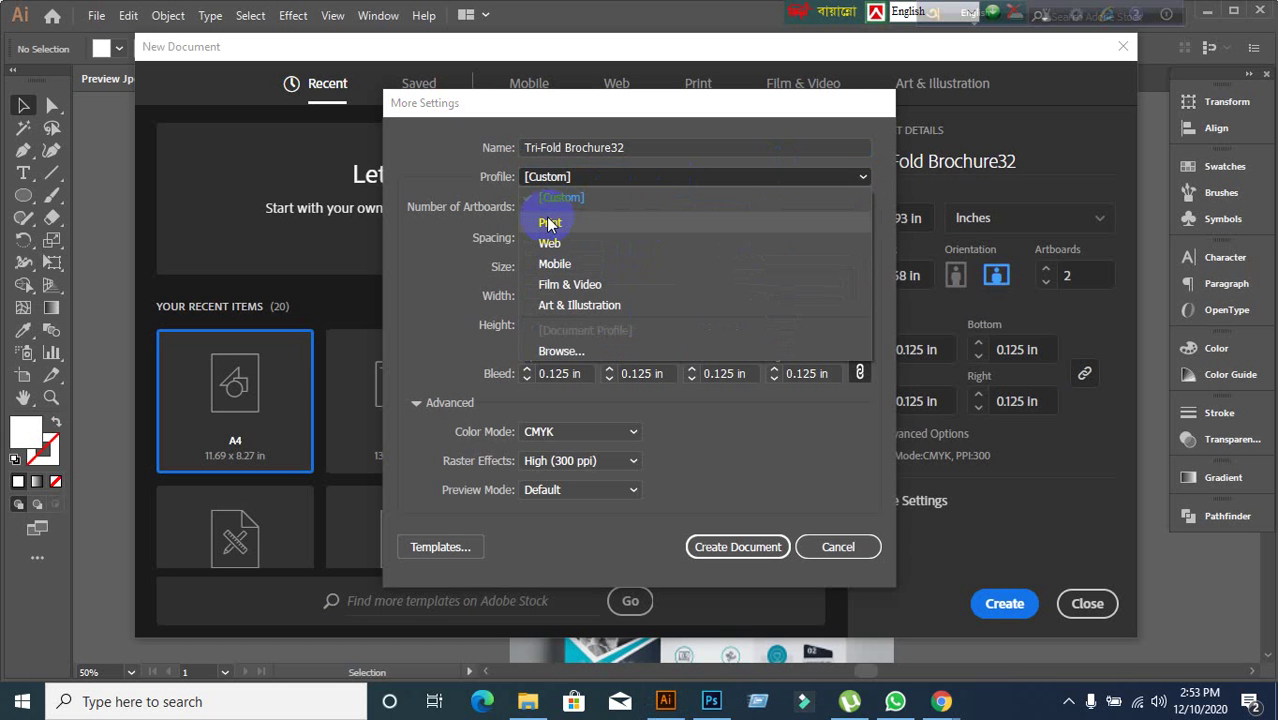
{"action": "left_click", "coordinate": [747, 184]}
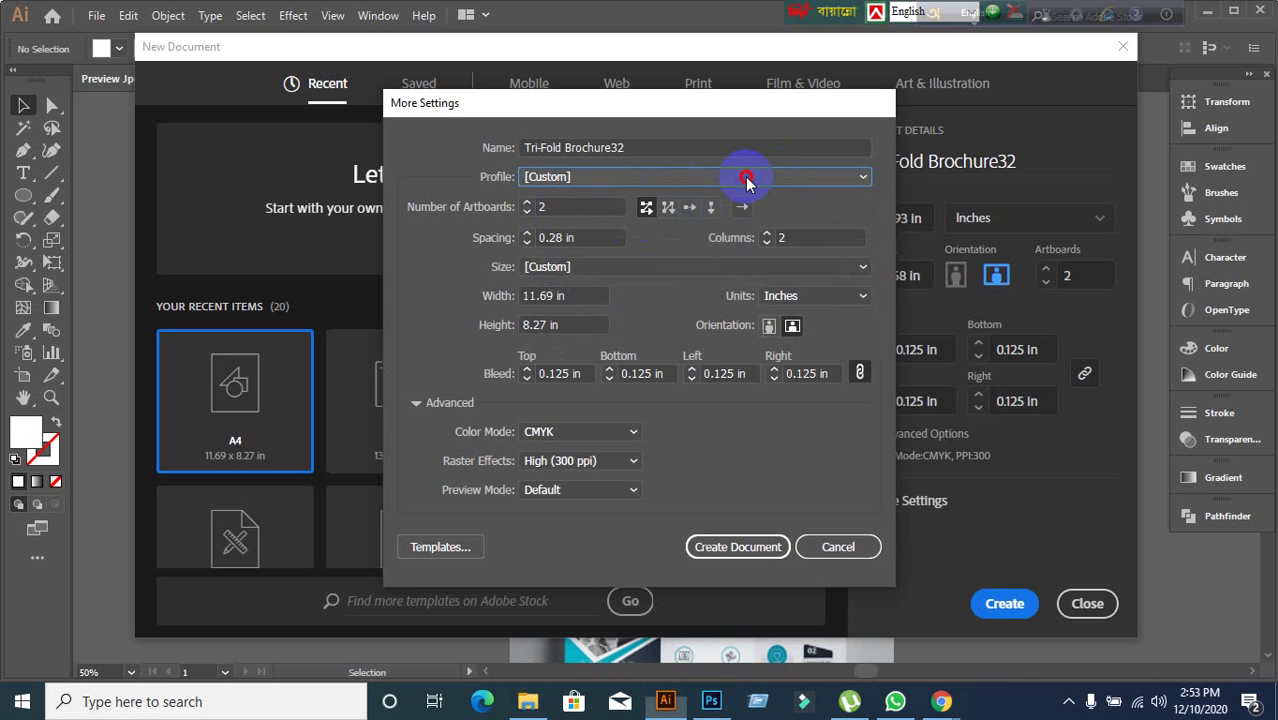
{"action": "left_click", "coordinate": [747, 180]}
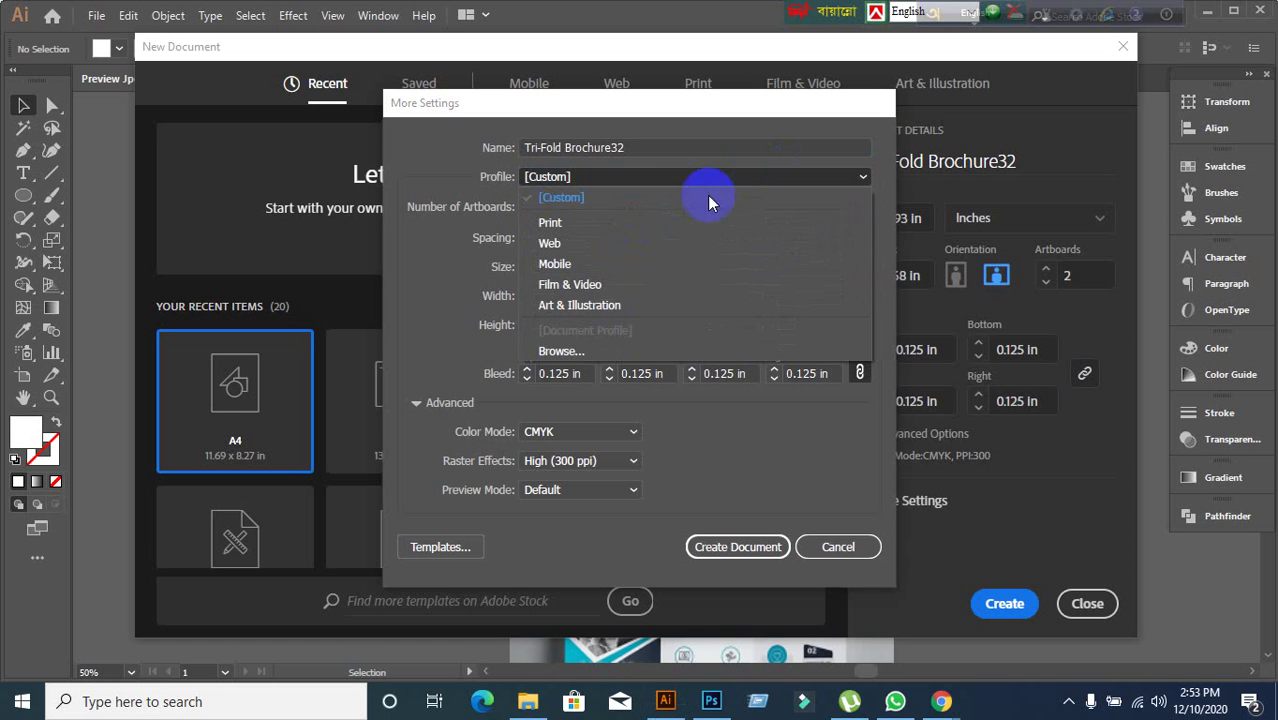
{"action": "left_click", "coordinate": [575, 222]}
{"action": "left_click", "coordinate": [802, 296]}
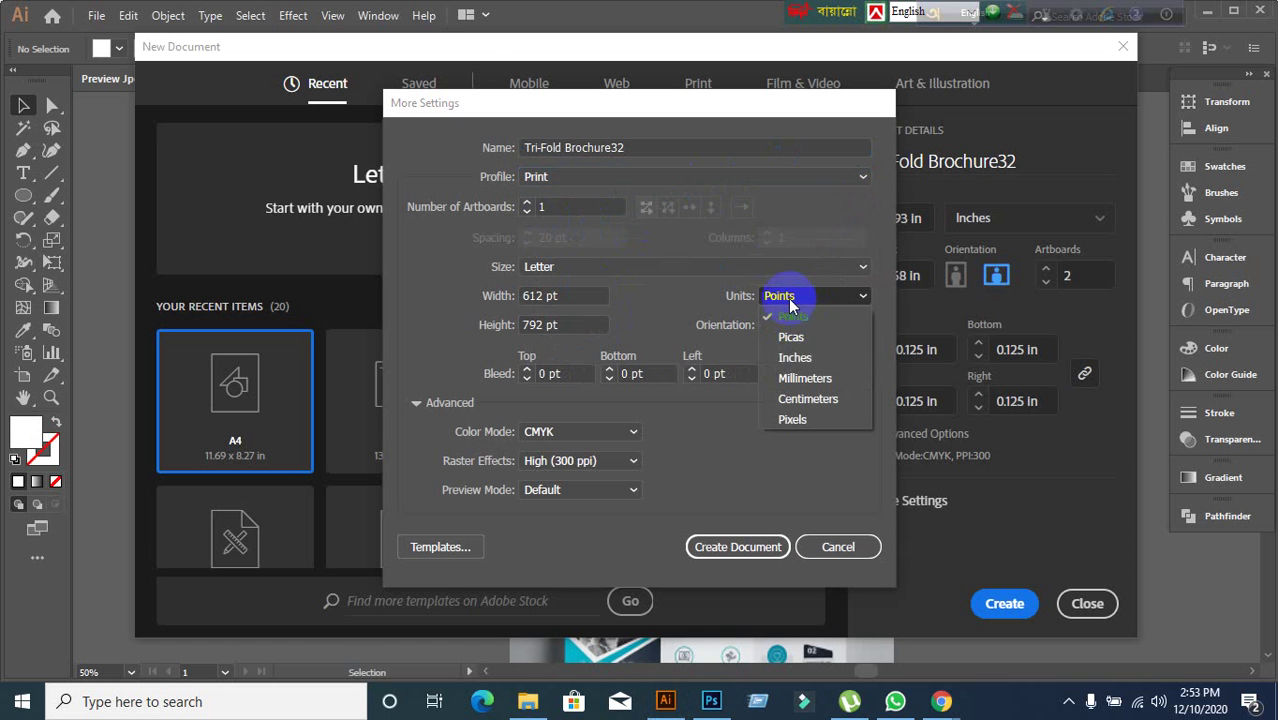
{"action": "left_click", "coordinate": [795, 358]}
{"action": "left_click", "coordinate": [592, 268]}
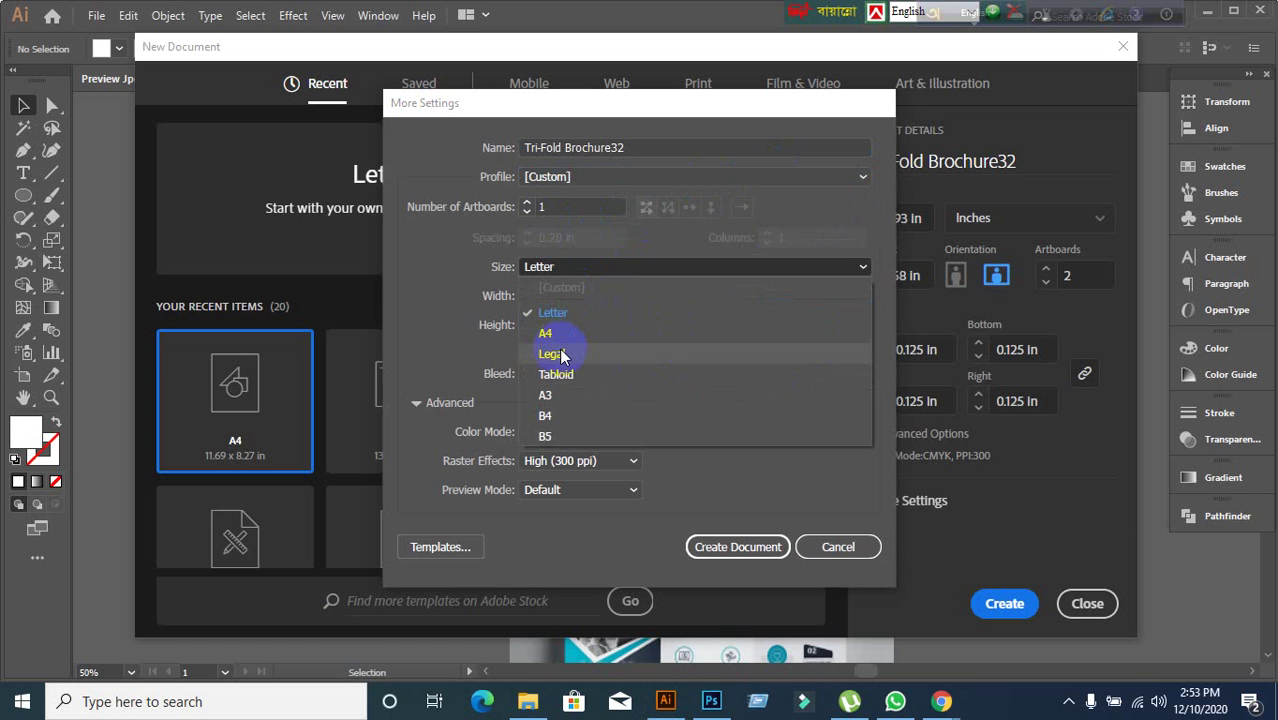
{"action": "left_click", "coordinate": [553, 354]}
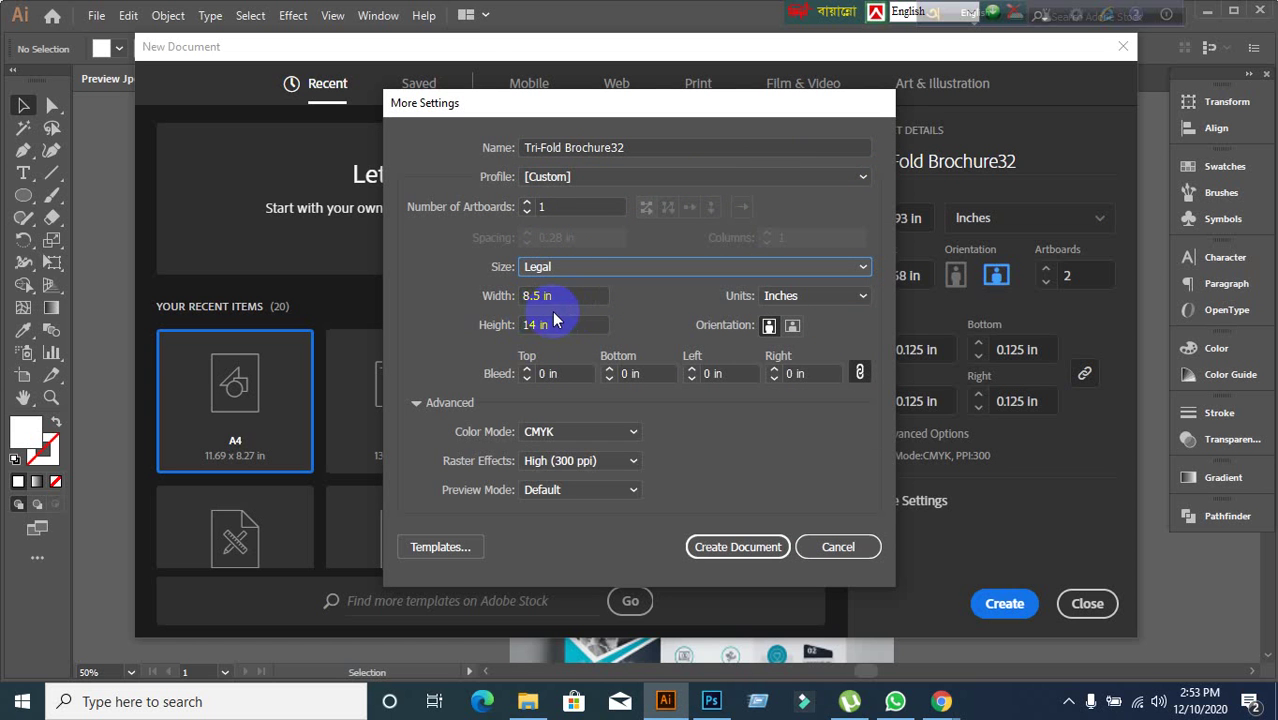
{"action": "left_click", "coordinate": [580, 270]}
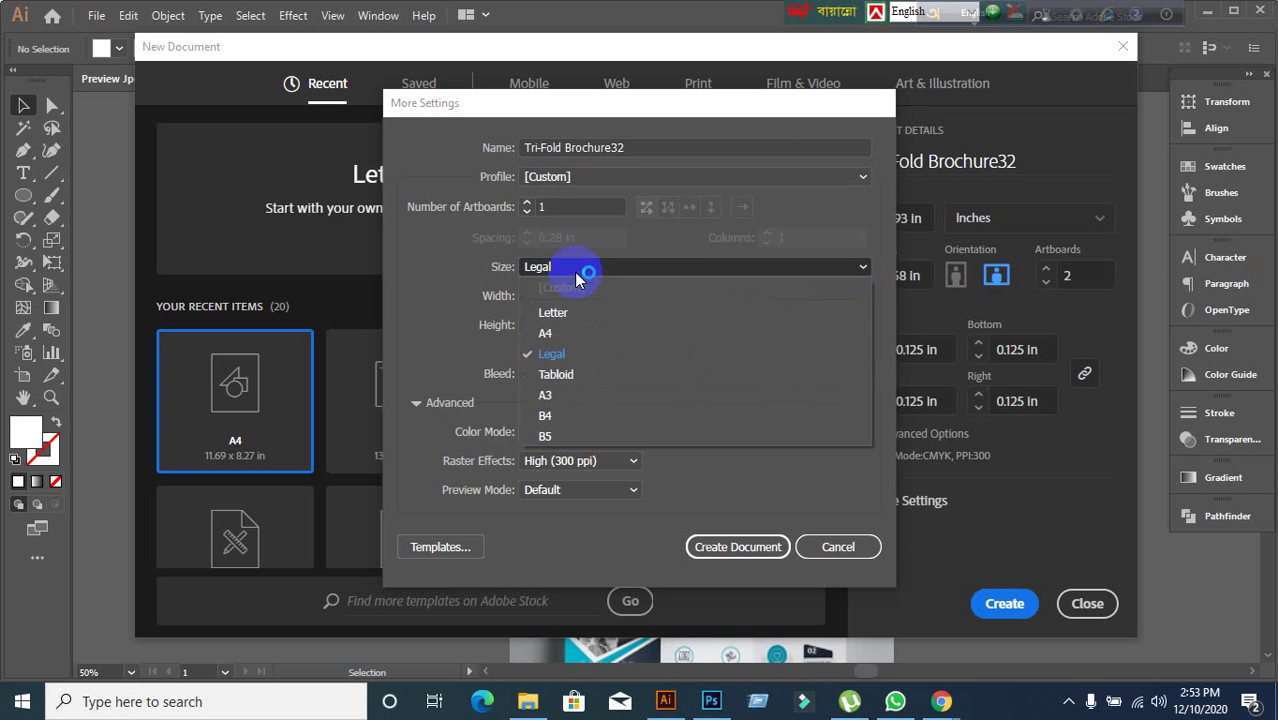
{"action": "left_click", "coordinate": [550, 333]}
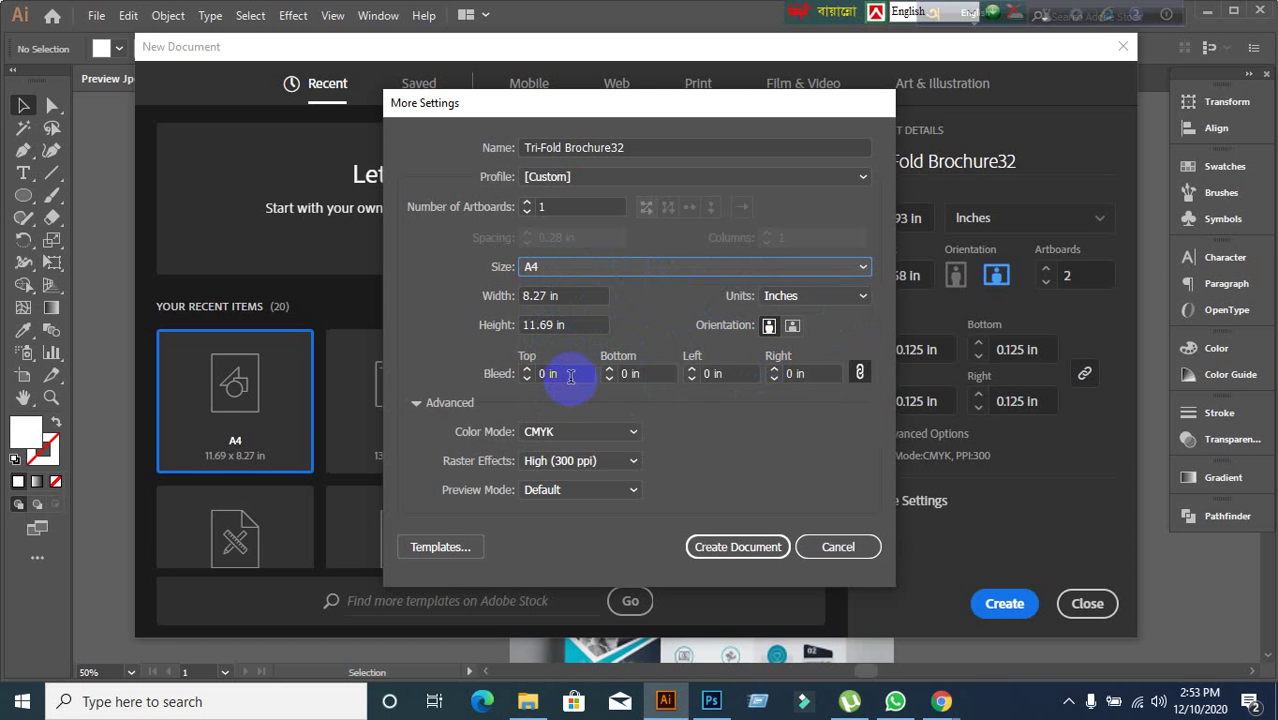
- Set the bleed to 0.125 in on all sides and the number of artboards to 2, and create the document
{"action": "left_click", "coordinate": [549, 374]}
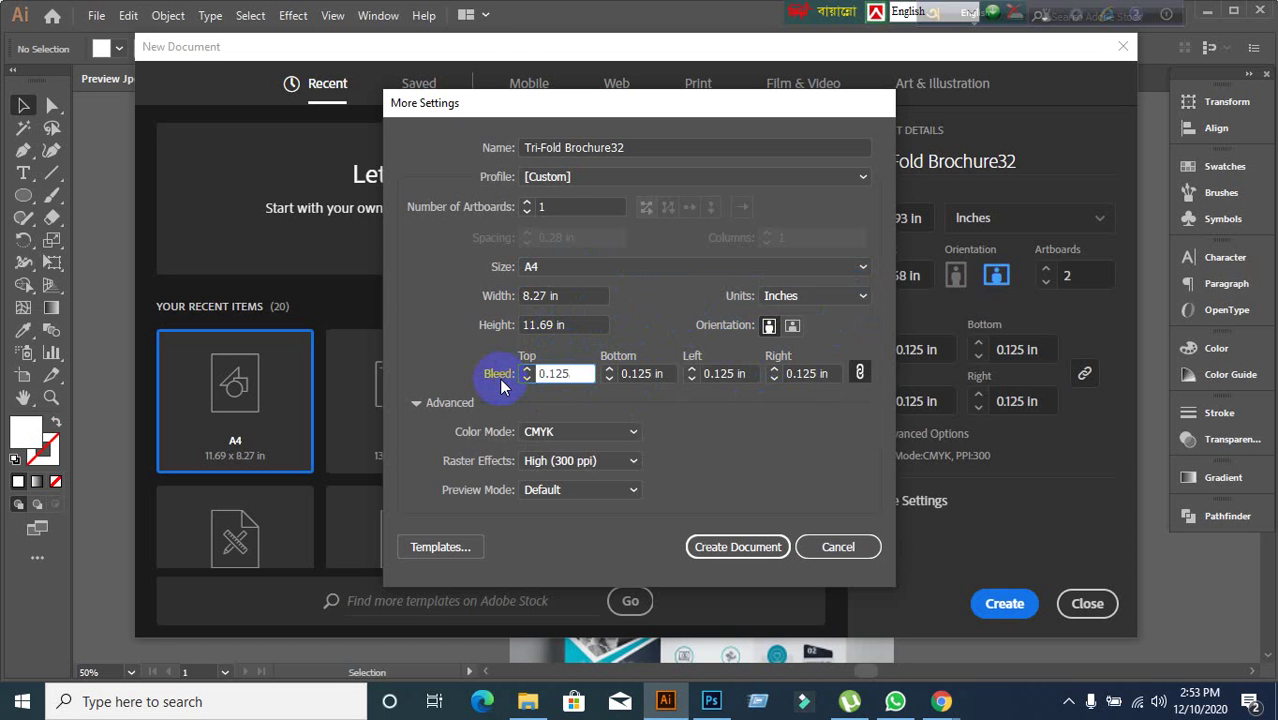
{"action": "type", "text": "0.125"}
{"action": "left_click", "coordinate": [540, 207]}
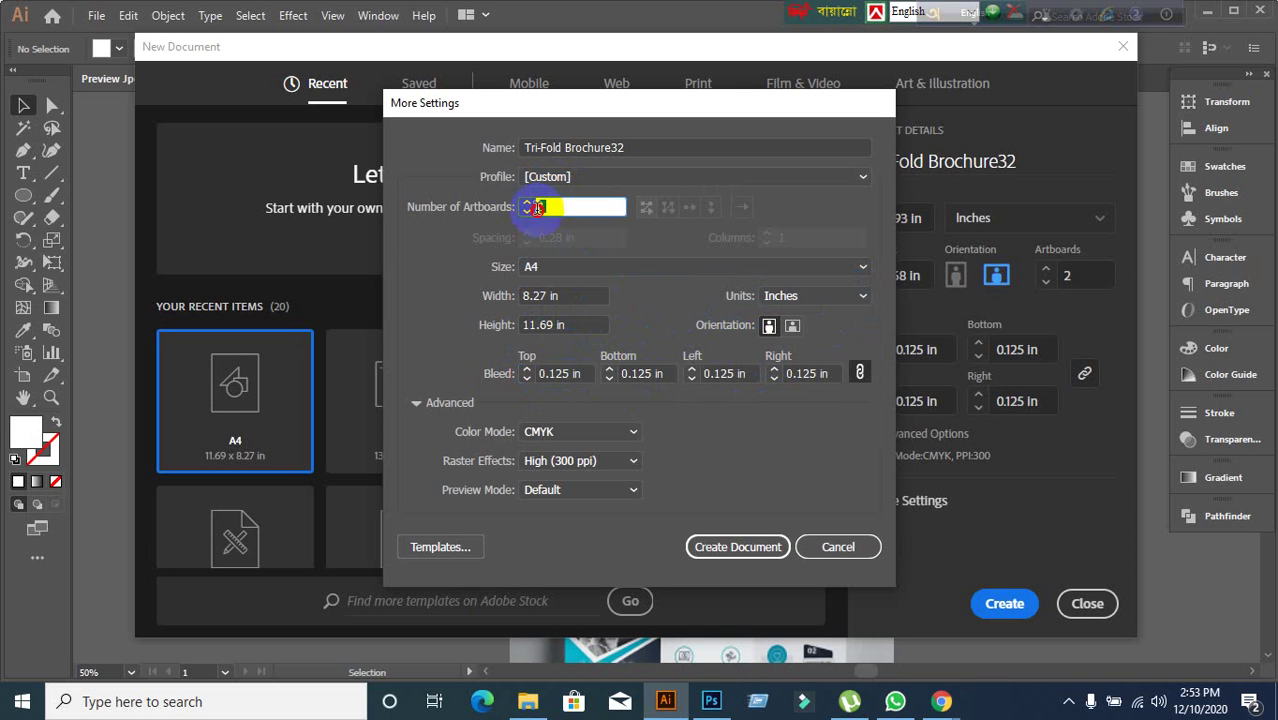
{"action": "left_click", "coordinate": [526, 202]}
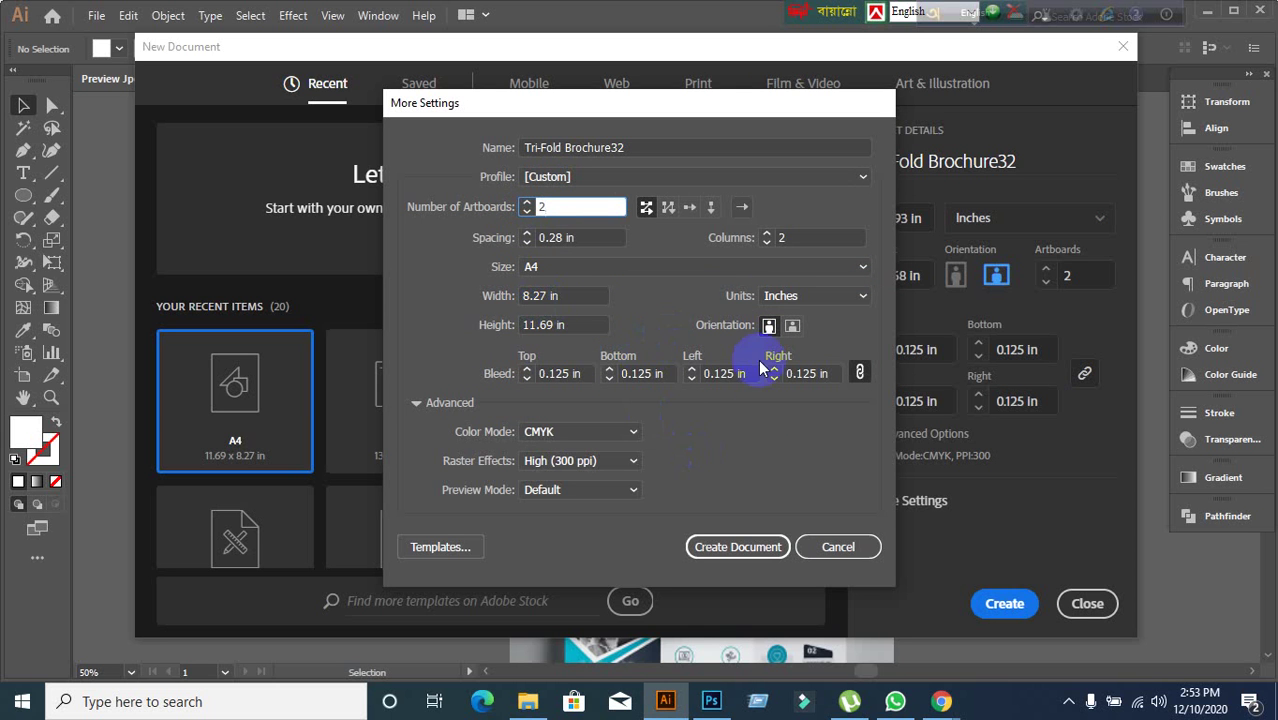
{"action": "left_click", "coordinate": [750, 557]}
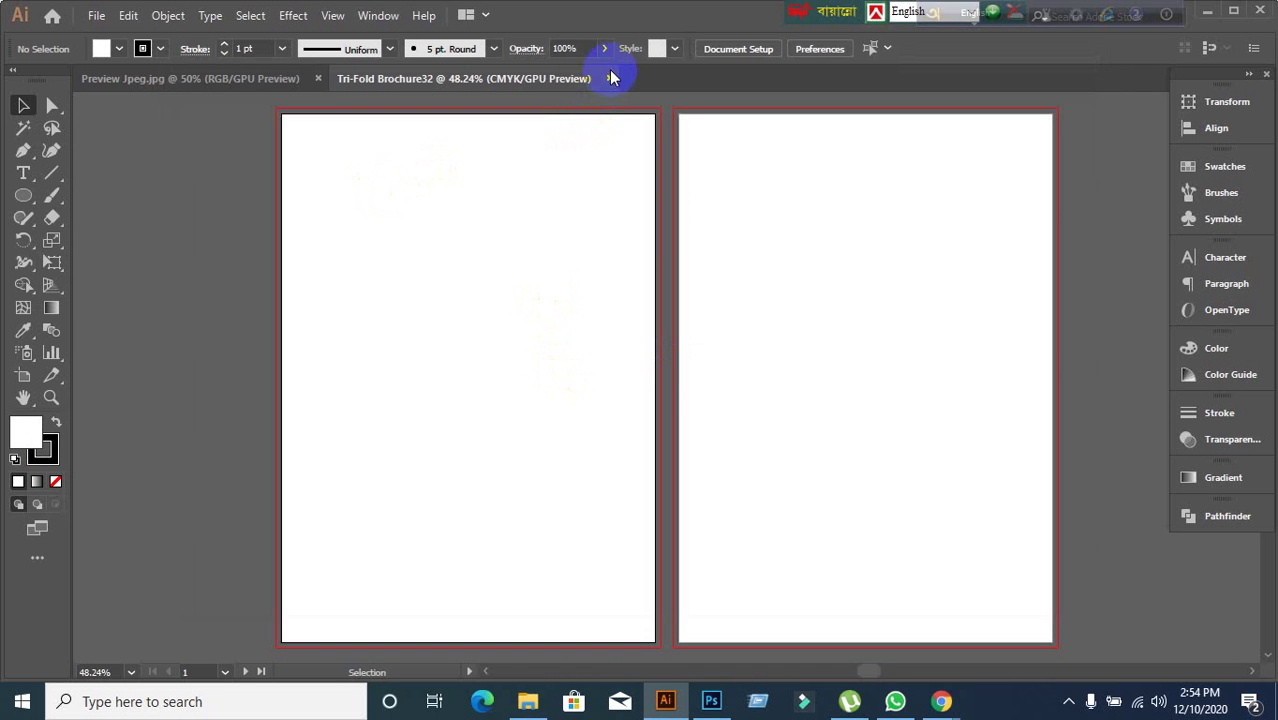
- Close the newly created Tri-Fold Brochure32 document and return to the Preview Jpeg.jpg document
{"action": "left_click", "coordinate": [611, 79]}
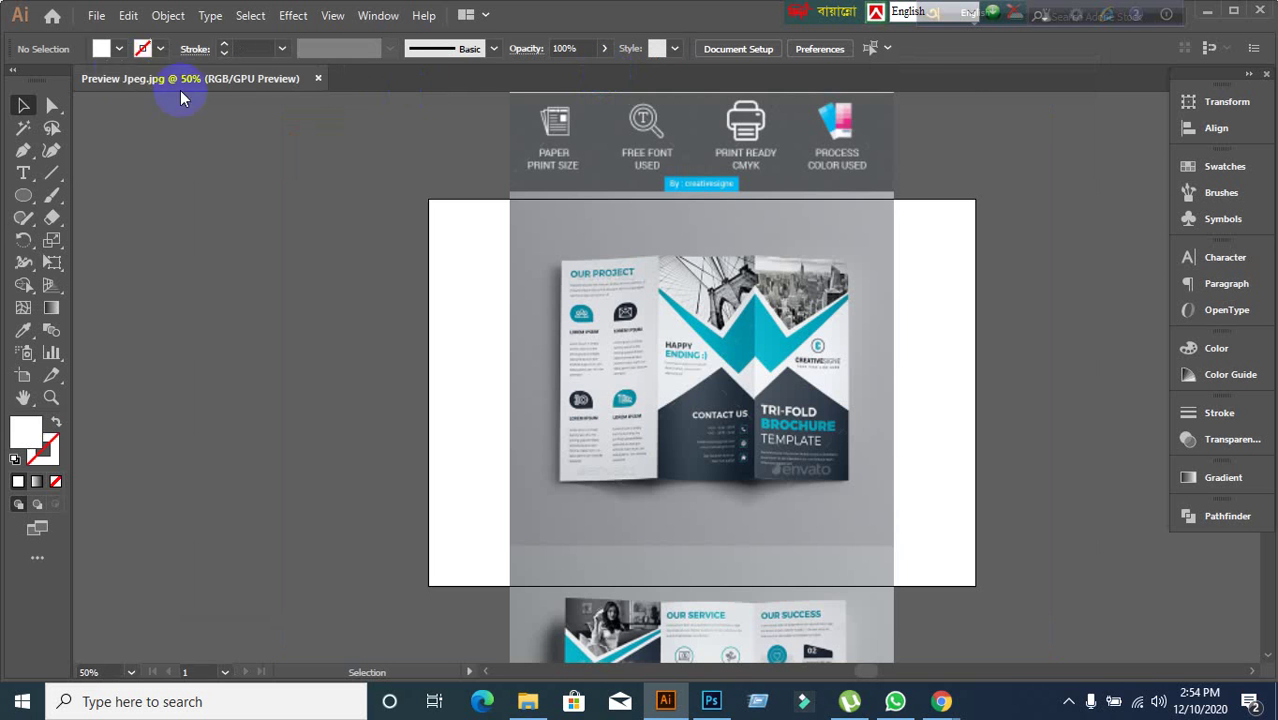
{"action": "left_click", "coordinate": [98, 17]}
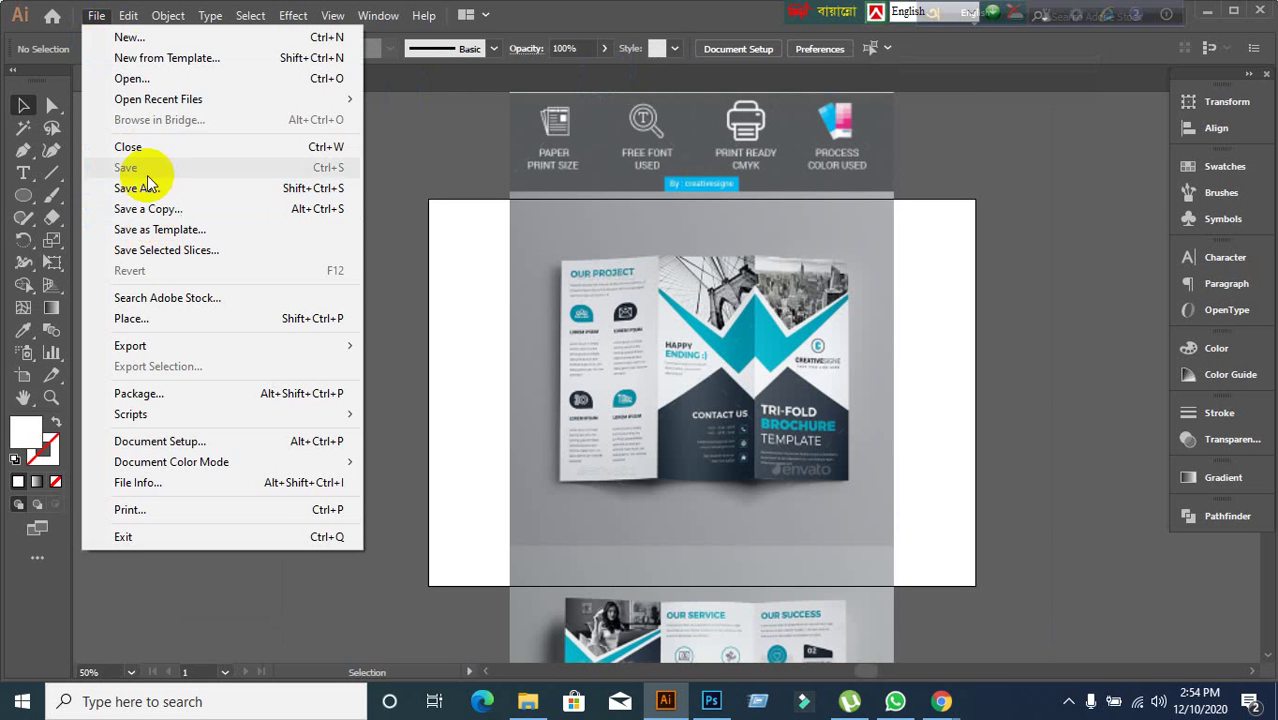
{"action": "left_click", "coordinate": [358, 283]}
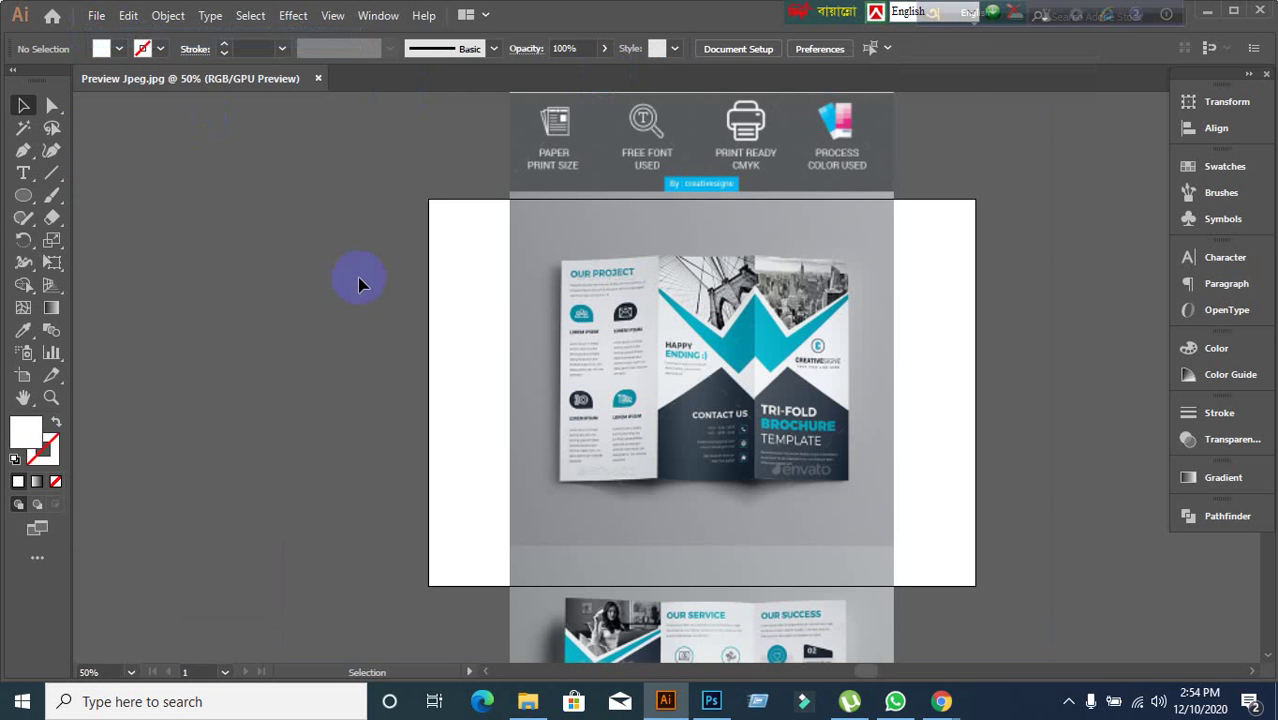
- Create a landscape 11.69 × 8.27 in document with two artboards and 0.125 in bleed, and set the stroke to none
{"action": "key", "text": "ctrl+n"}
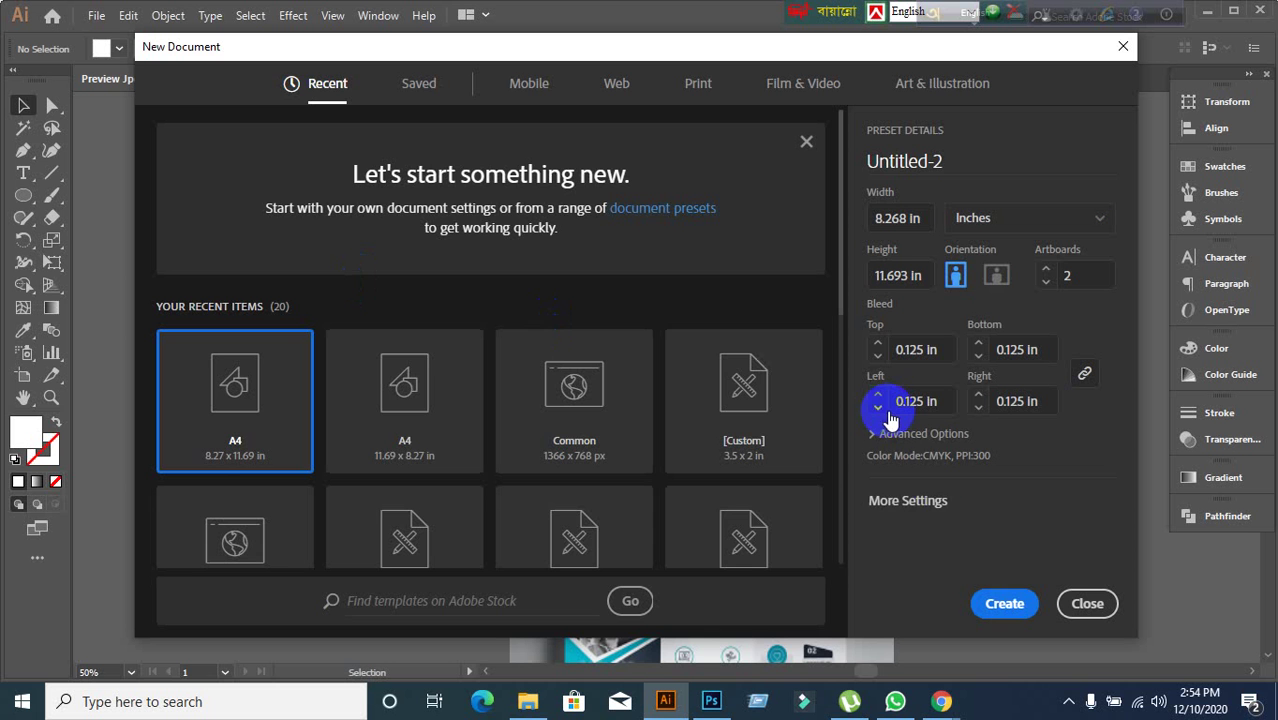
{"action": "left_click", "coordinate": [925, 503]}
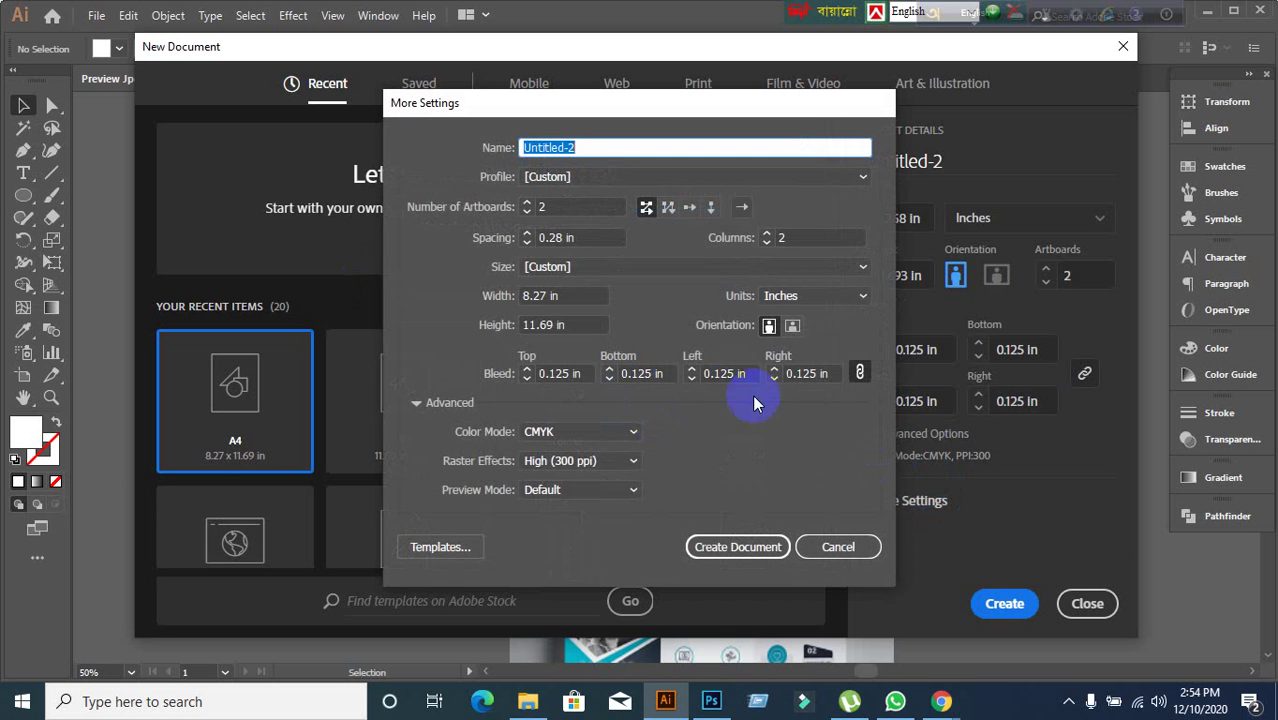
{"action": "left_click", "coordinate": [792, 325]}
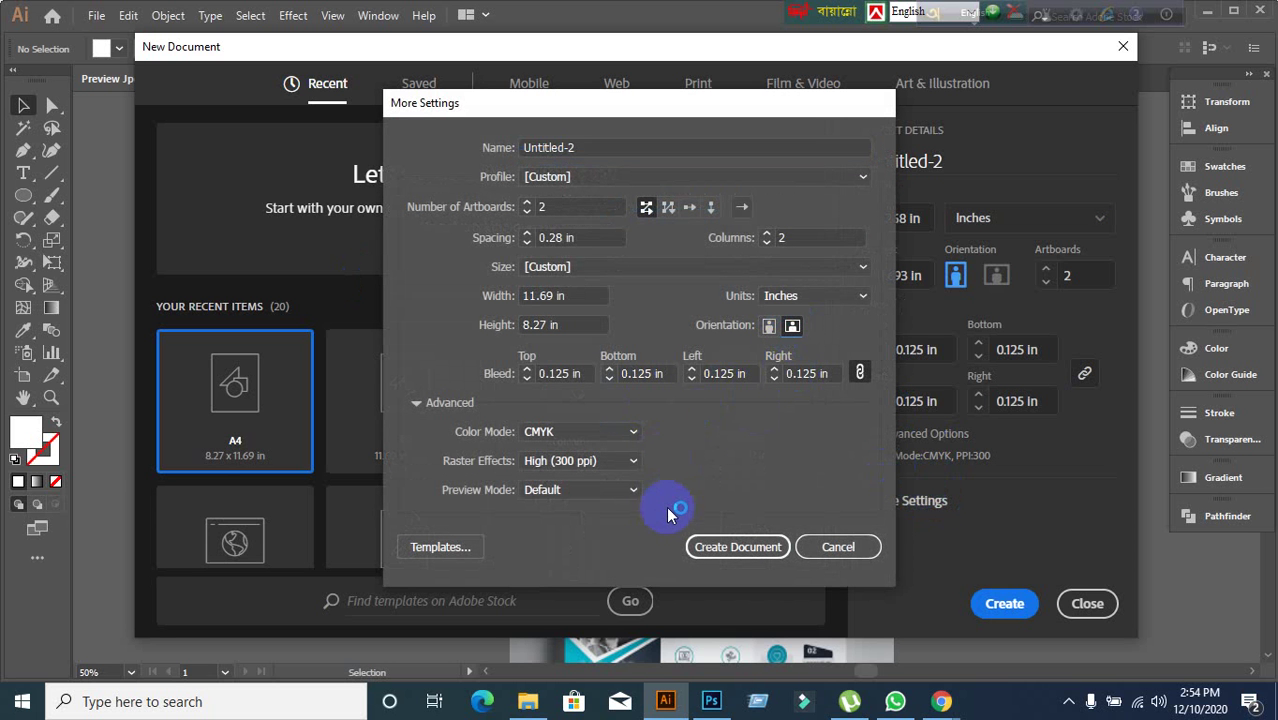
{"action": "left_click", "coordinate": [710, 547]}
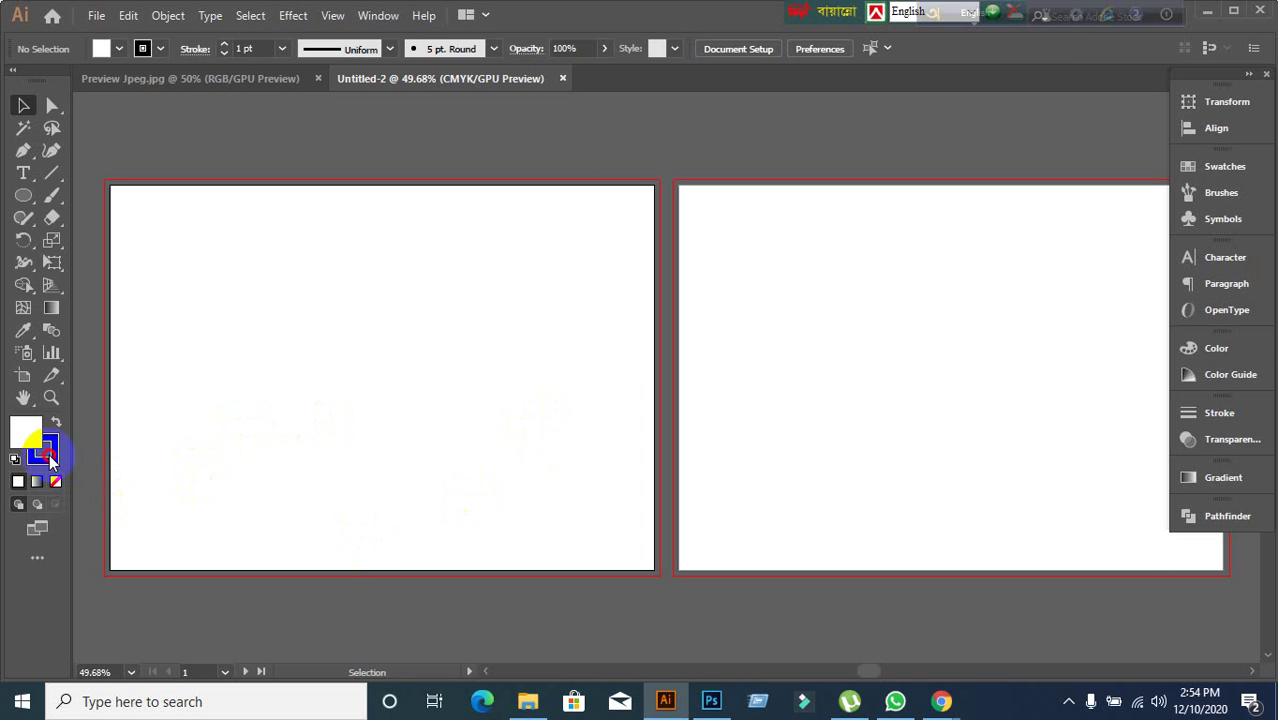
{"action": "left_click", "coordinate": [49, 455]}
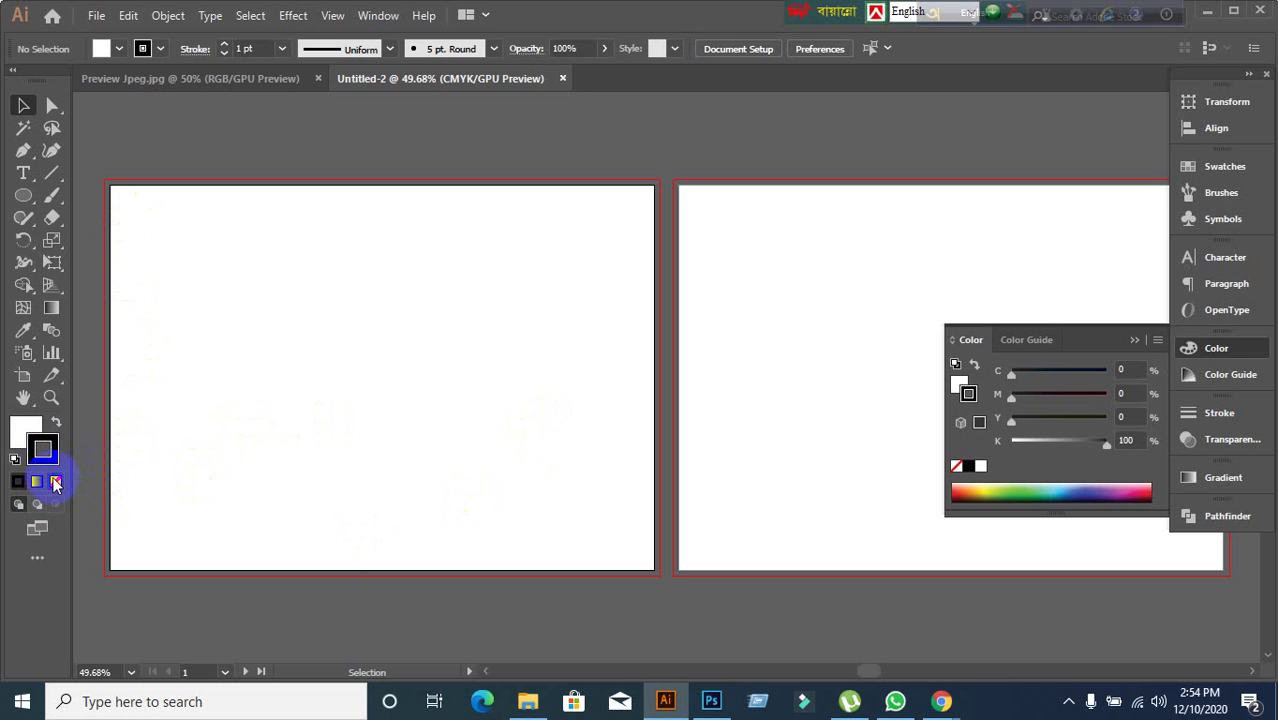
{"action": "left_click", "coordinate": [56, 483]}
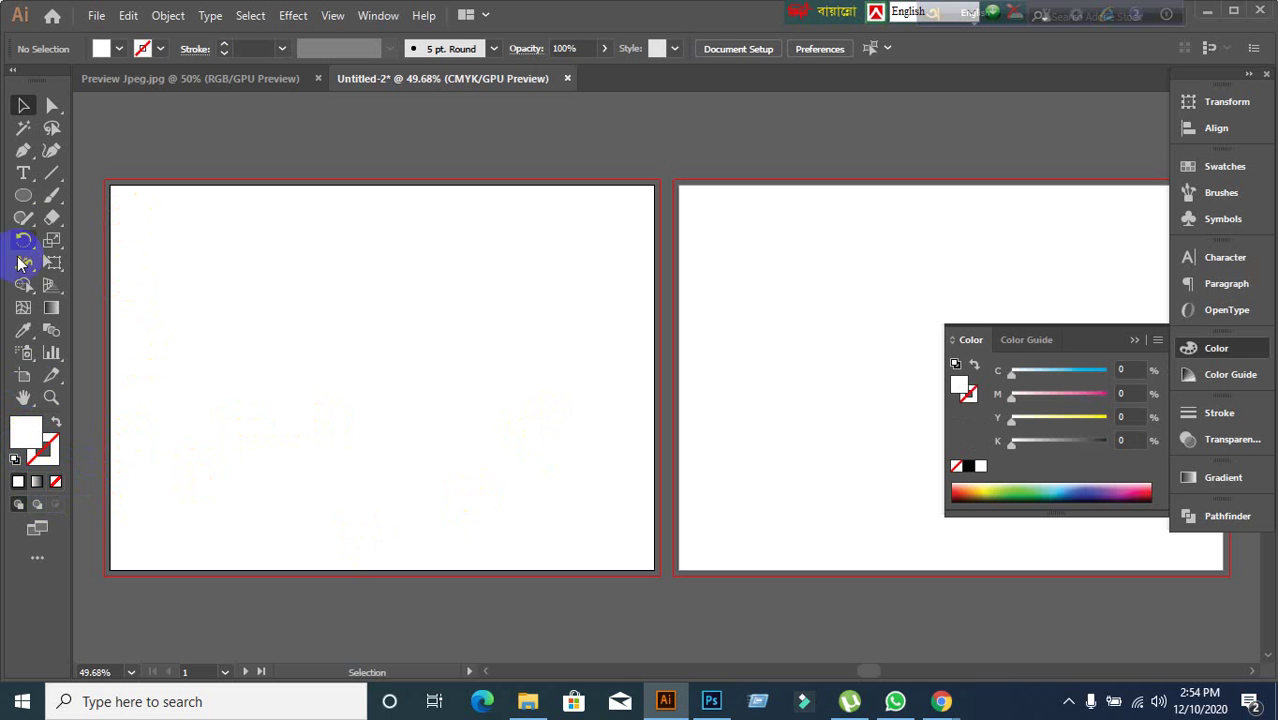
- Draw a rectangle 11.69 in wide and 8.27 in high with the Rectangle tool
{"action": "left_click_drag", "start_coordinate": [27, 200], "coordinate": [63, 194]}
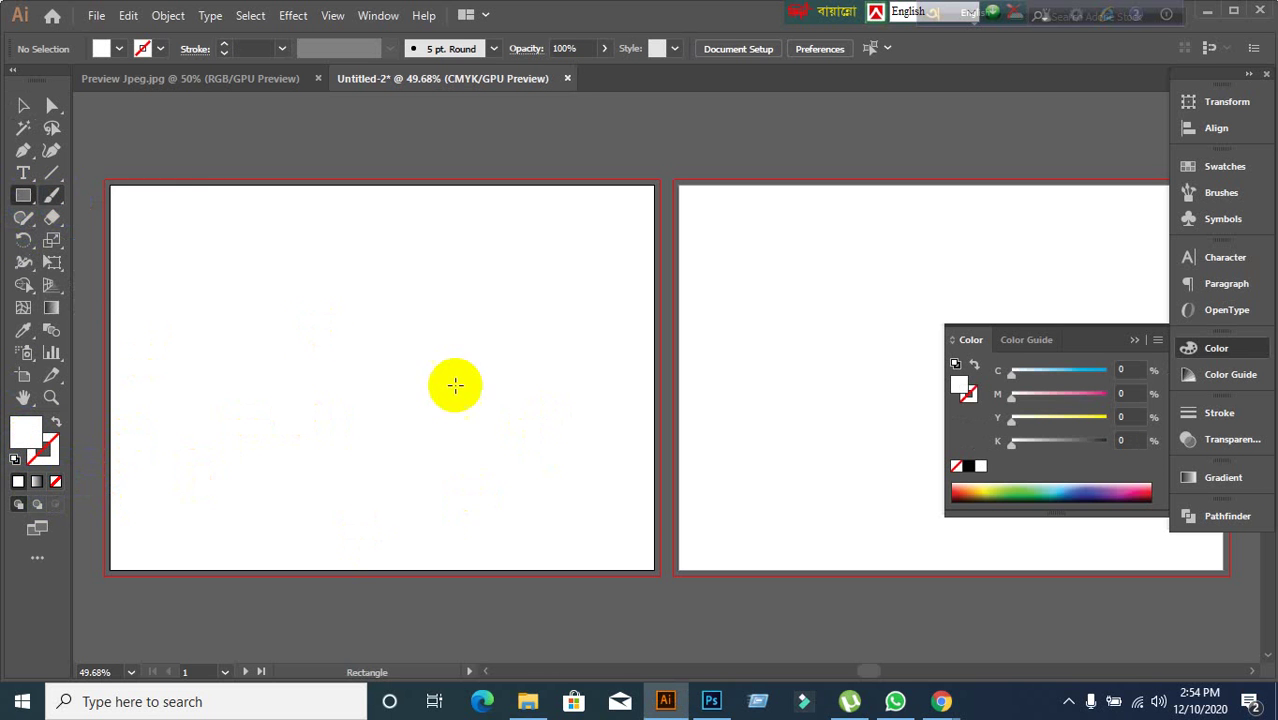
{"action": "left_click", "coordinate": [362, 279]}
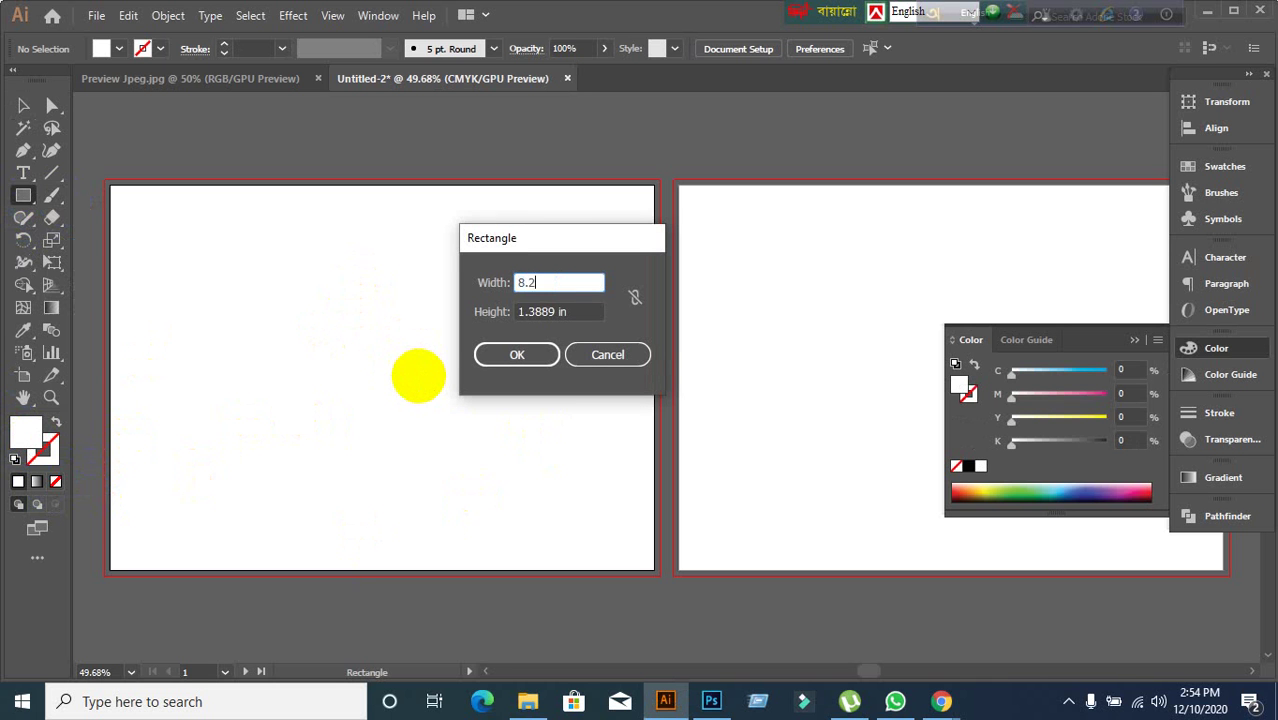
{"action": "key", "text": "Tab"}
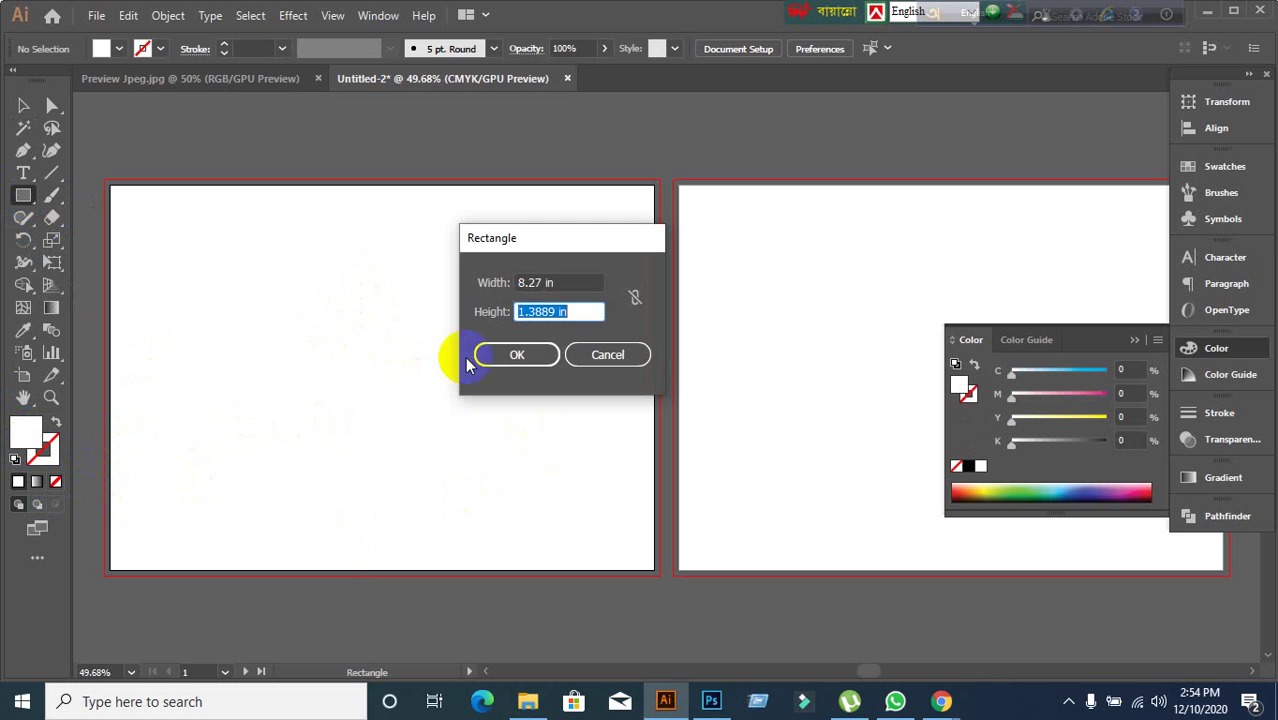
{"action": "left_click", "coordinate": [496, 294]}
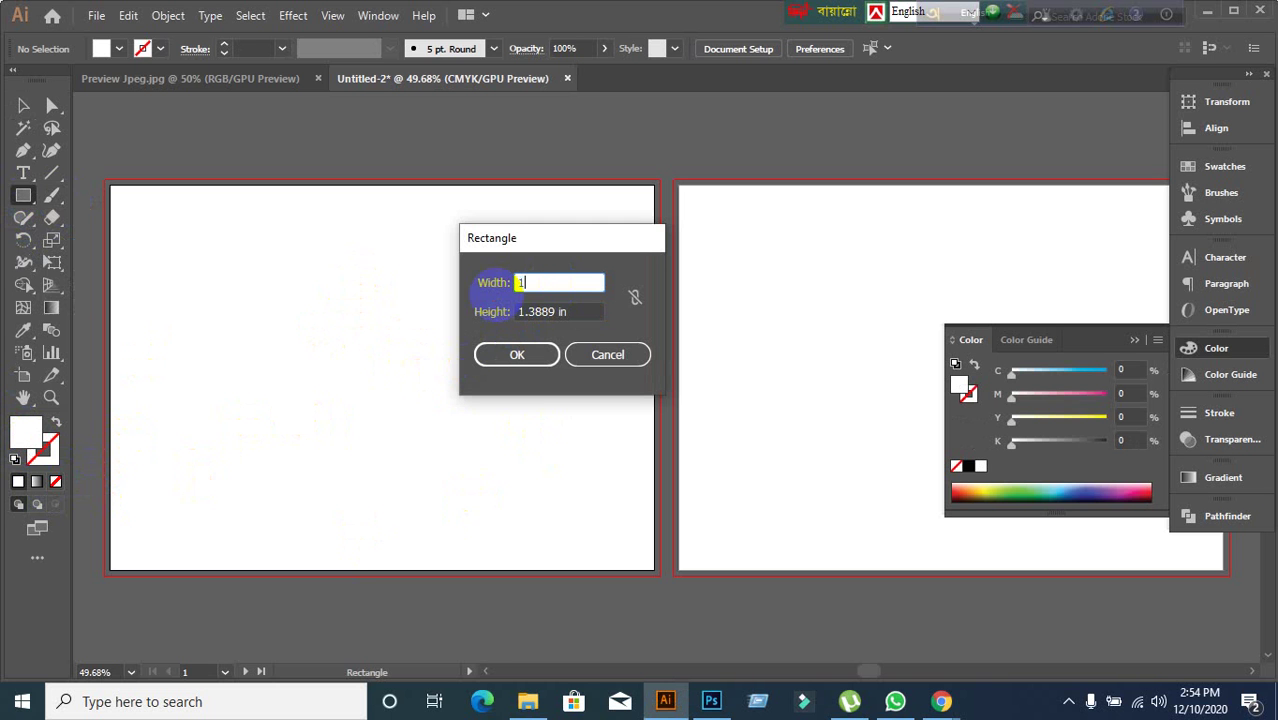
{"action": "key", "text": "Tab"}
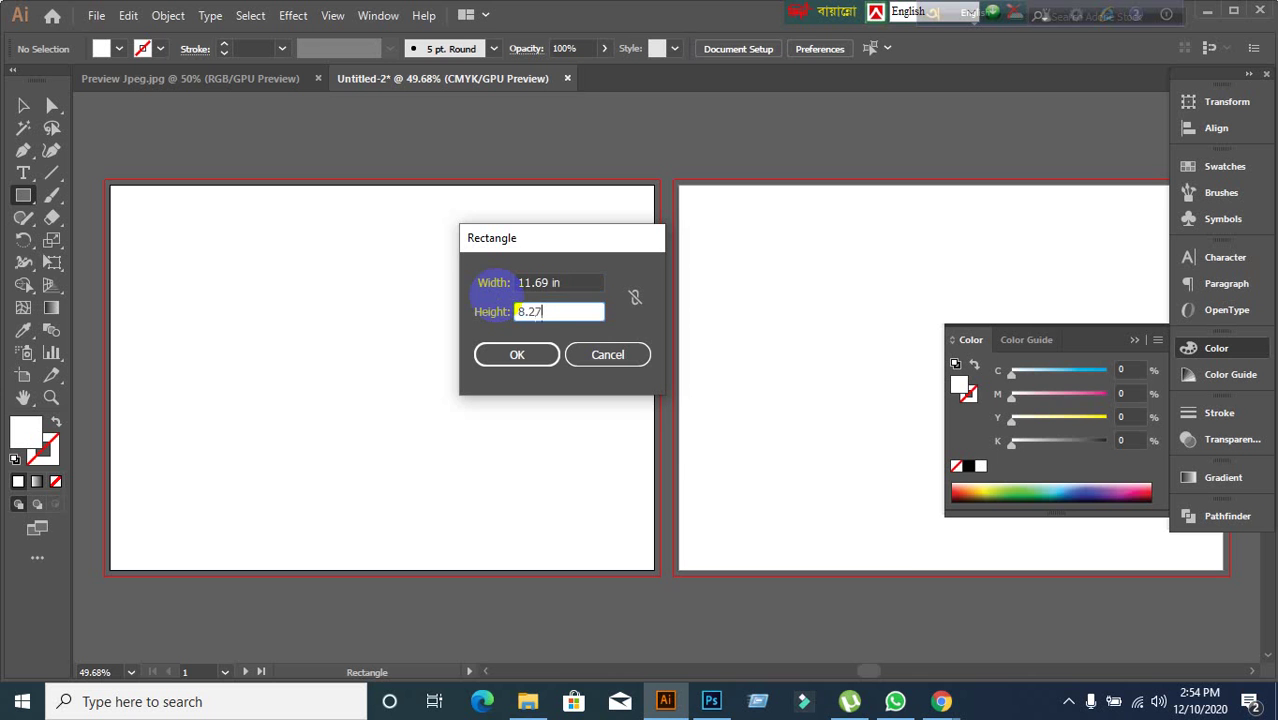
{"action": "left_click", "coordinate": [540, 354]}
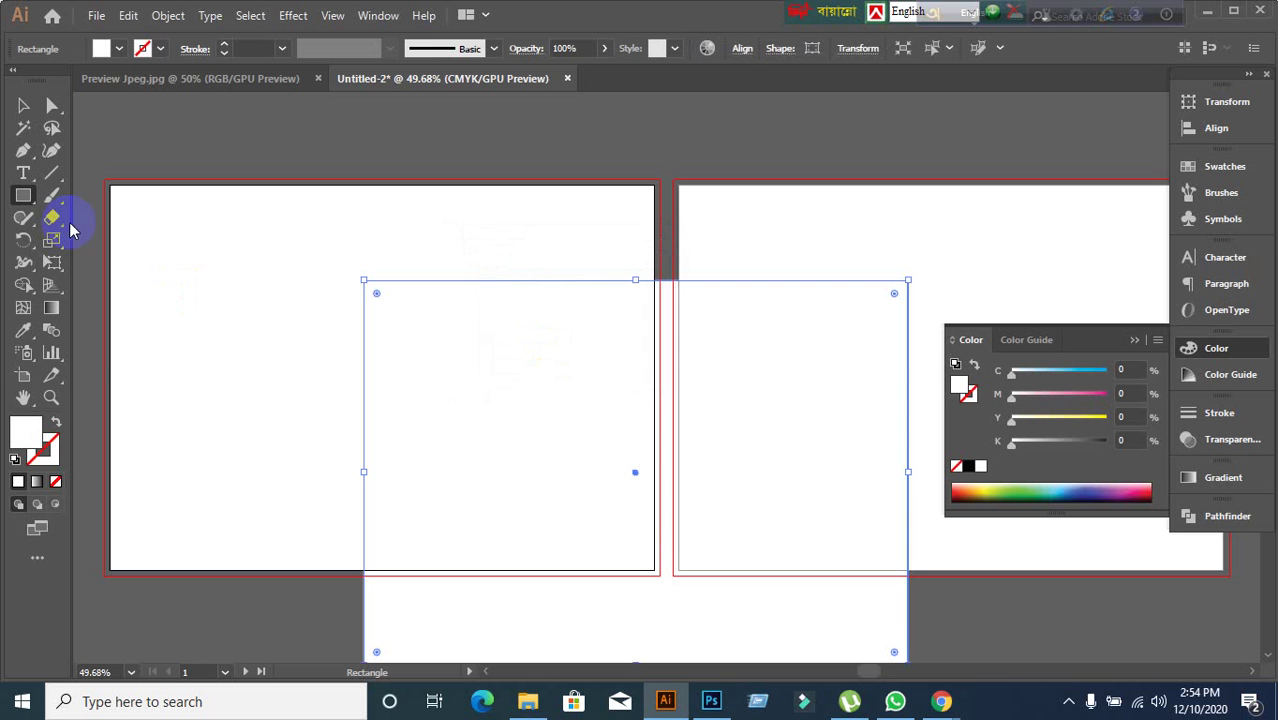
- Centre the rectangle vertically and horizontally on the first artboard, with alignment set to the artboard
{"action": "left_click", "coordinate": [23, 106]}
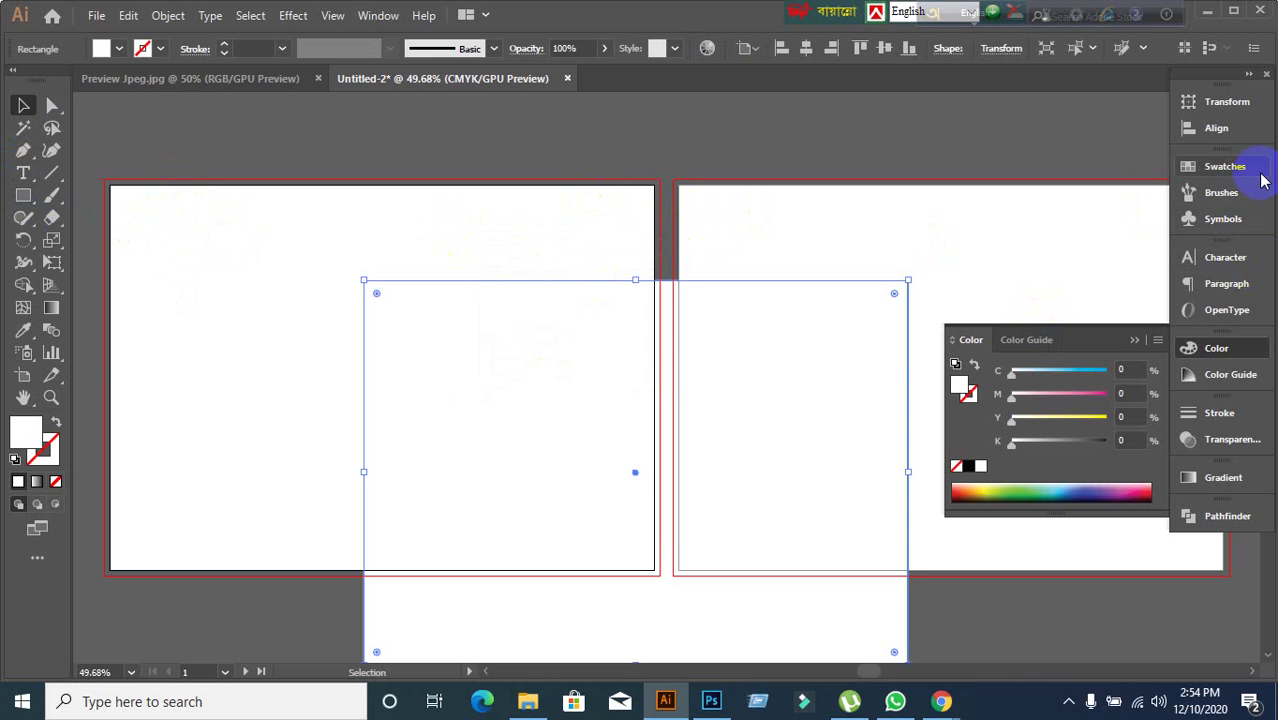
{"action": "left_click", "coordinate": [1214, 128]}
{"action": "left_click", "coordinate": [1145, 254]}
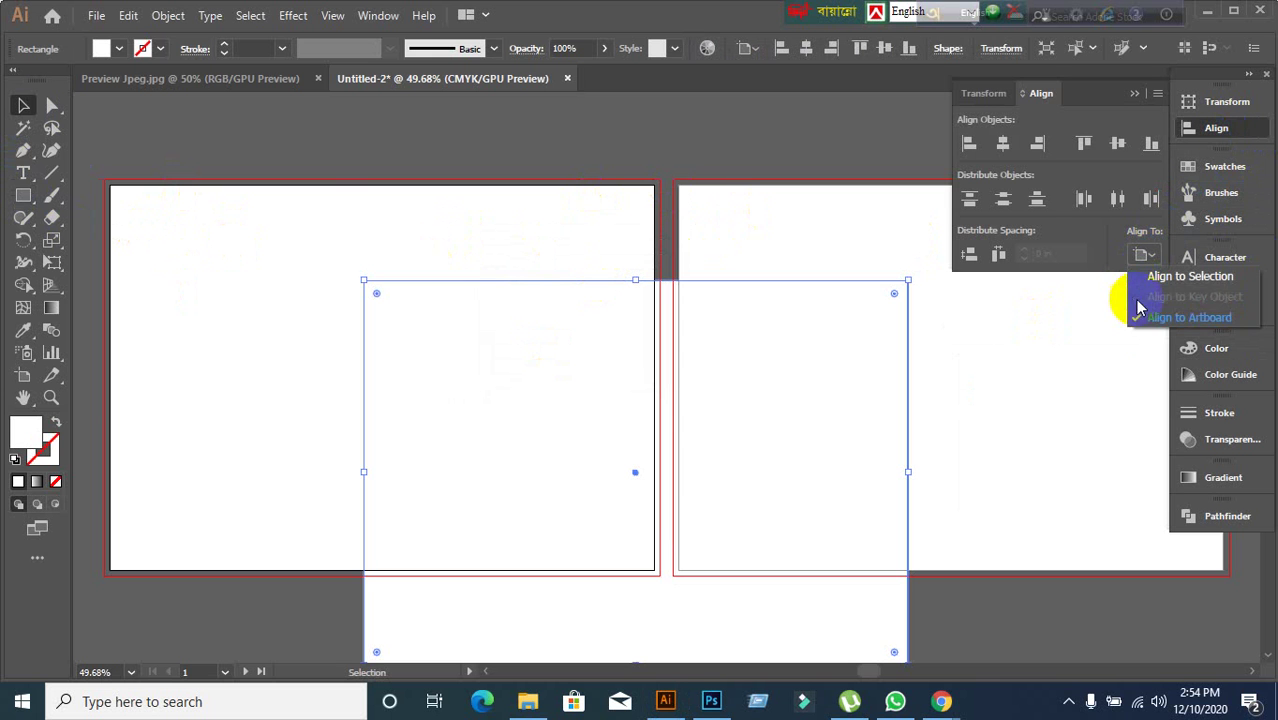
{"action": "left_click", "coordinate": [1152, 317]}
{"action": "left_click", "coordinate": [1117, 143]}
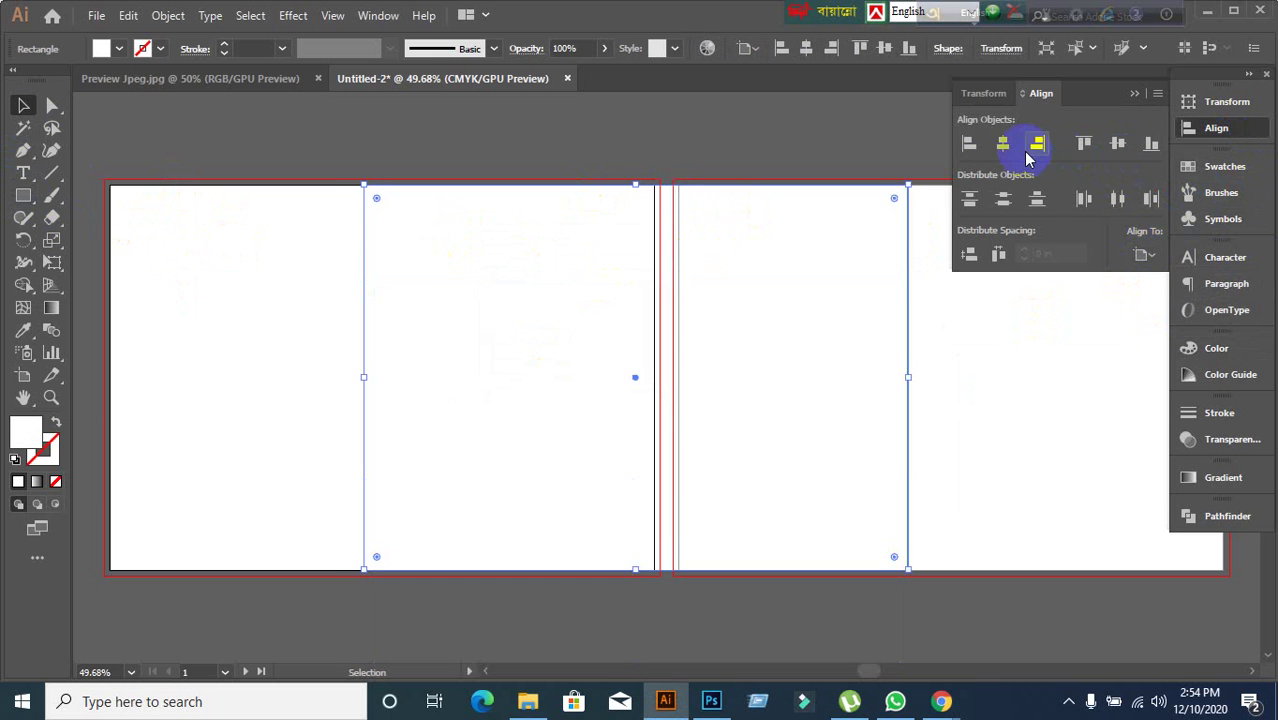
{"action": "left_click", "coordinate": [1003, 143]}
{"action": "key", "text": "space"}
{"action": "left_click_drag", "start_coordinate": [497, 391], "coordinate": [635, 391]}
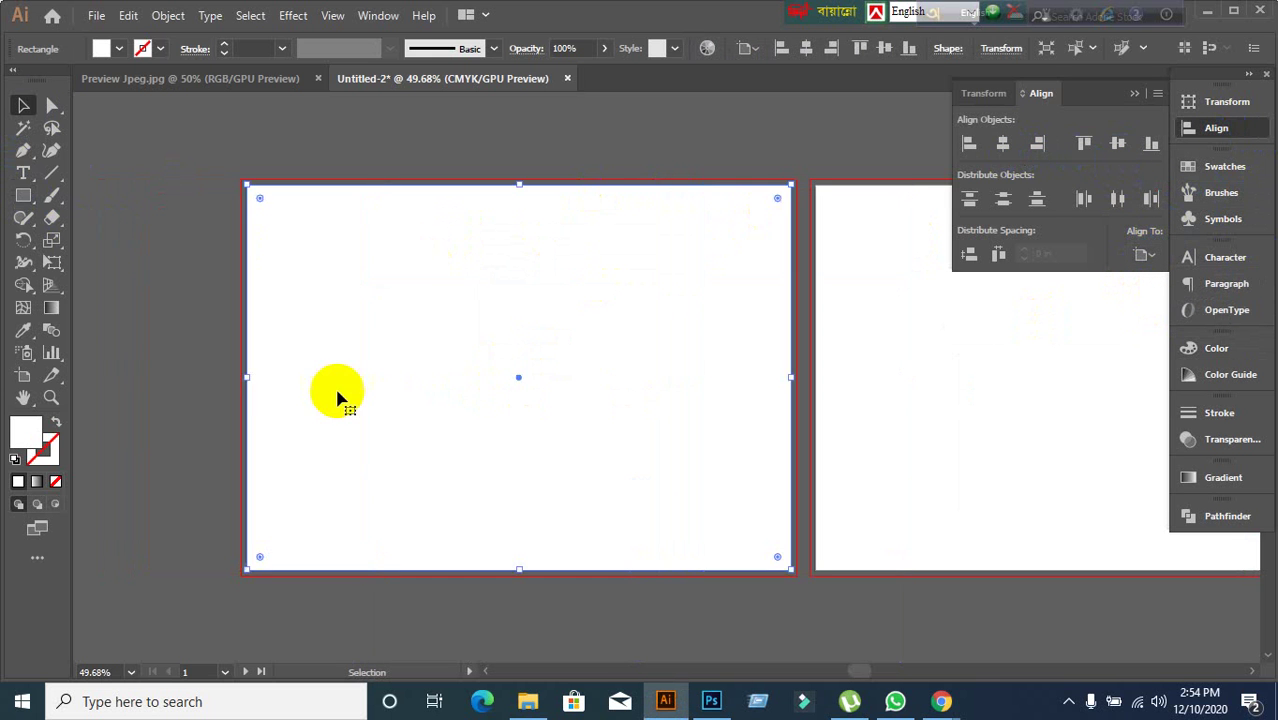
- Offset the artboard-sized rectangle's path outward by 0.125 in with mitered joins
{"action": "left_click", "coordinate": [159, 337]}
{"action": "left_click", "coordinate": [416, 343]}
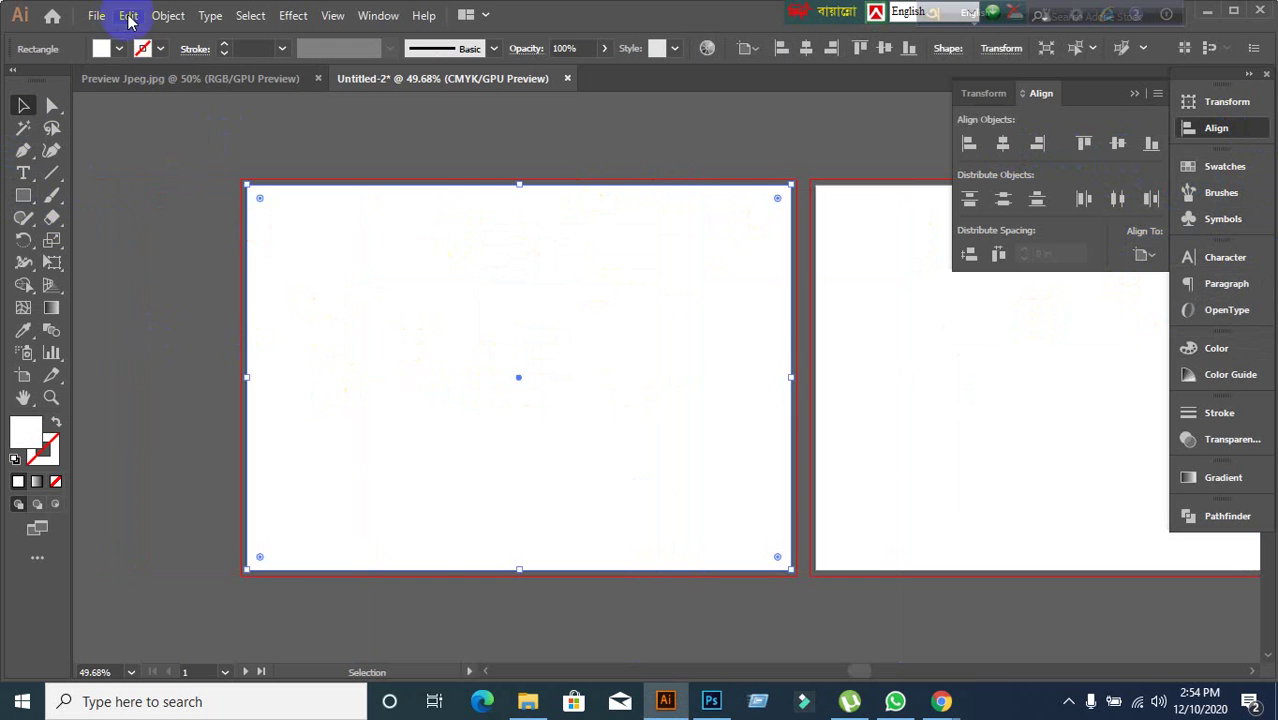
{"action": "left_click", "coordinate": [168, 15]}
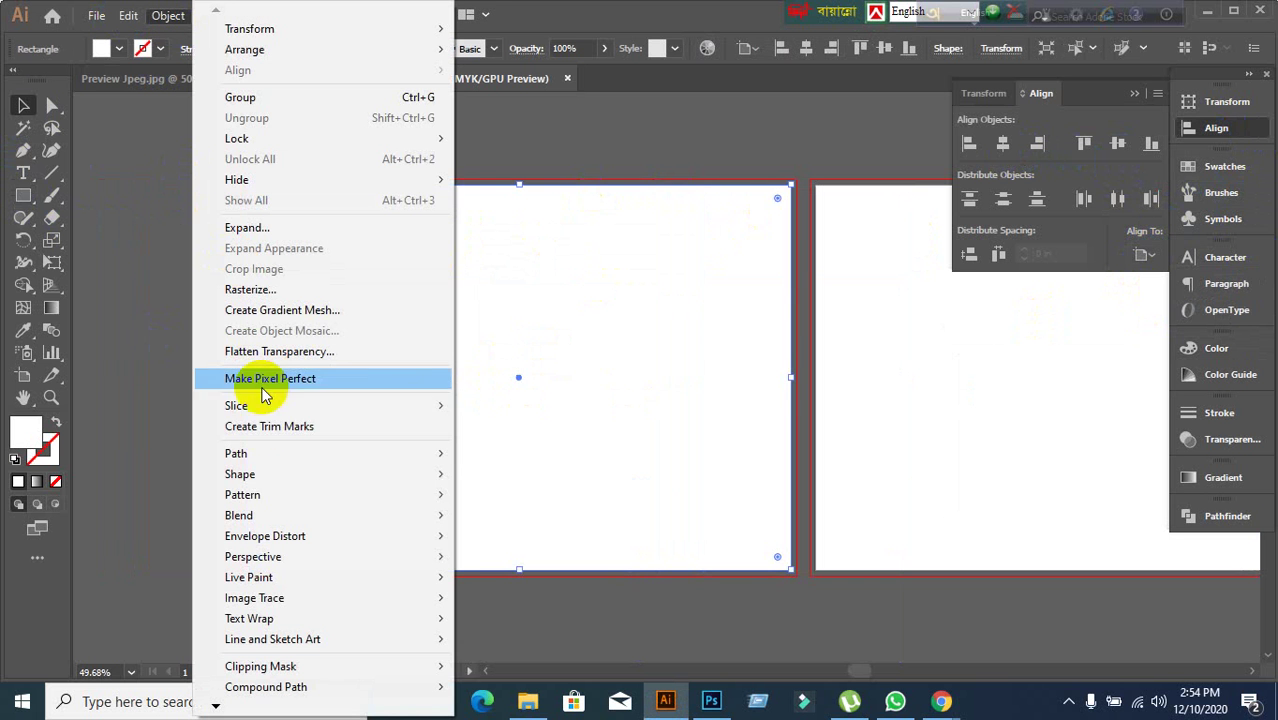
{"action": "mouse_move", "coordinate": [264, 451]}
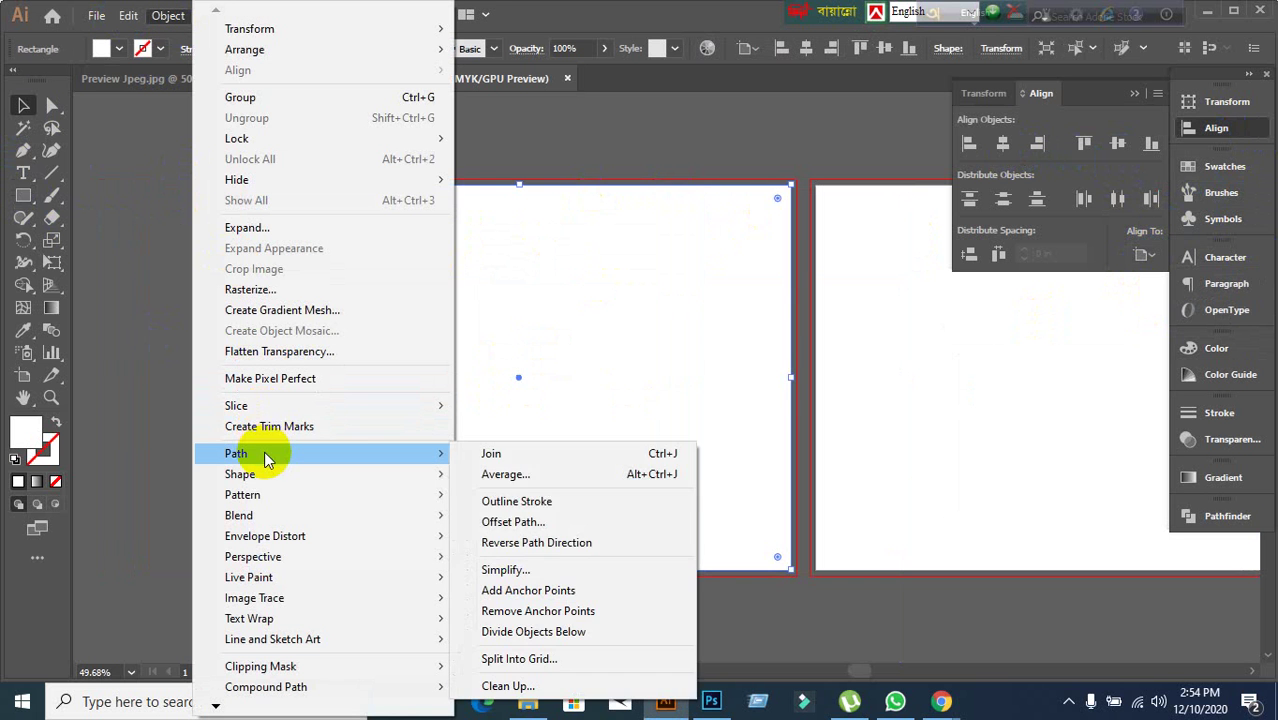
{"action": "left_click", "coordinate": [484, 523]}
{"action": "left_click", "coordinate": [800, 374]}
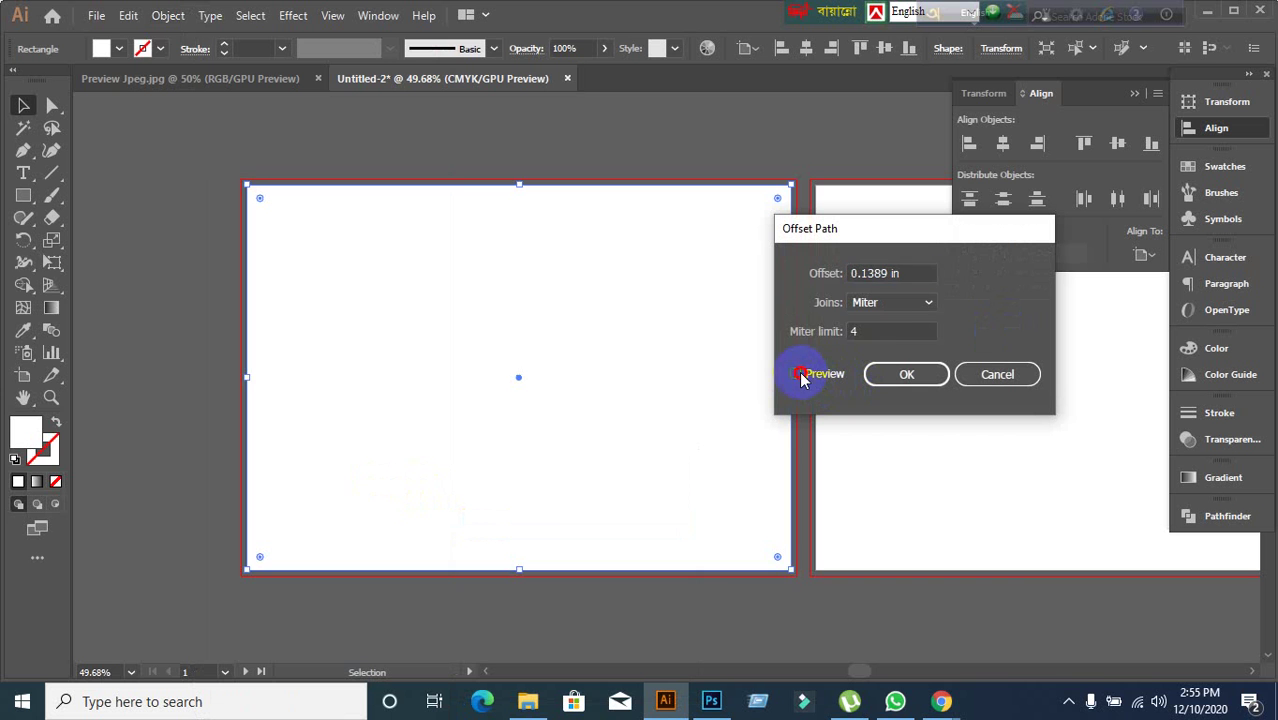
{"action": "left_click_drag", "start_coordinate": [906, 272], "coordinate": [833, 283]}
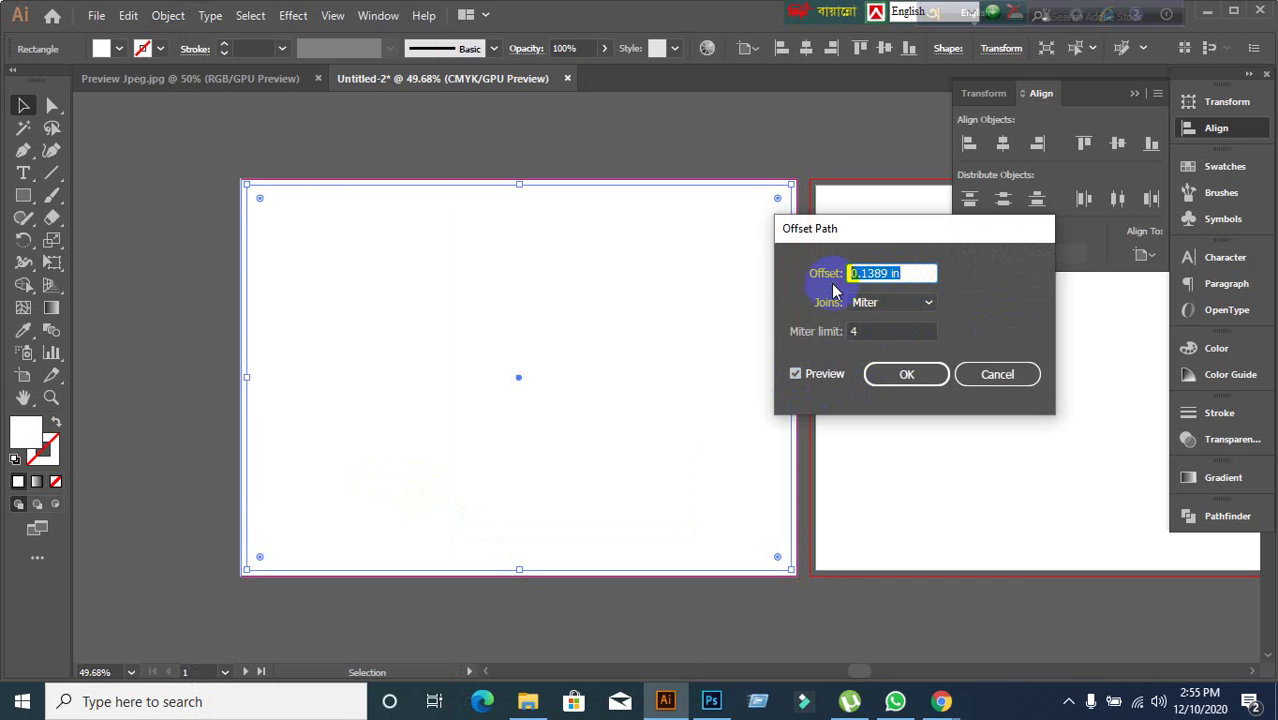
{"action": "type", "text": "0.125"}
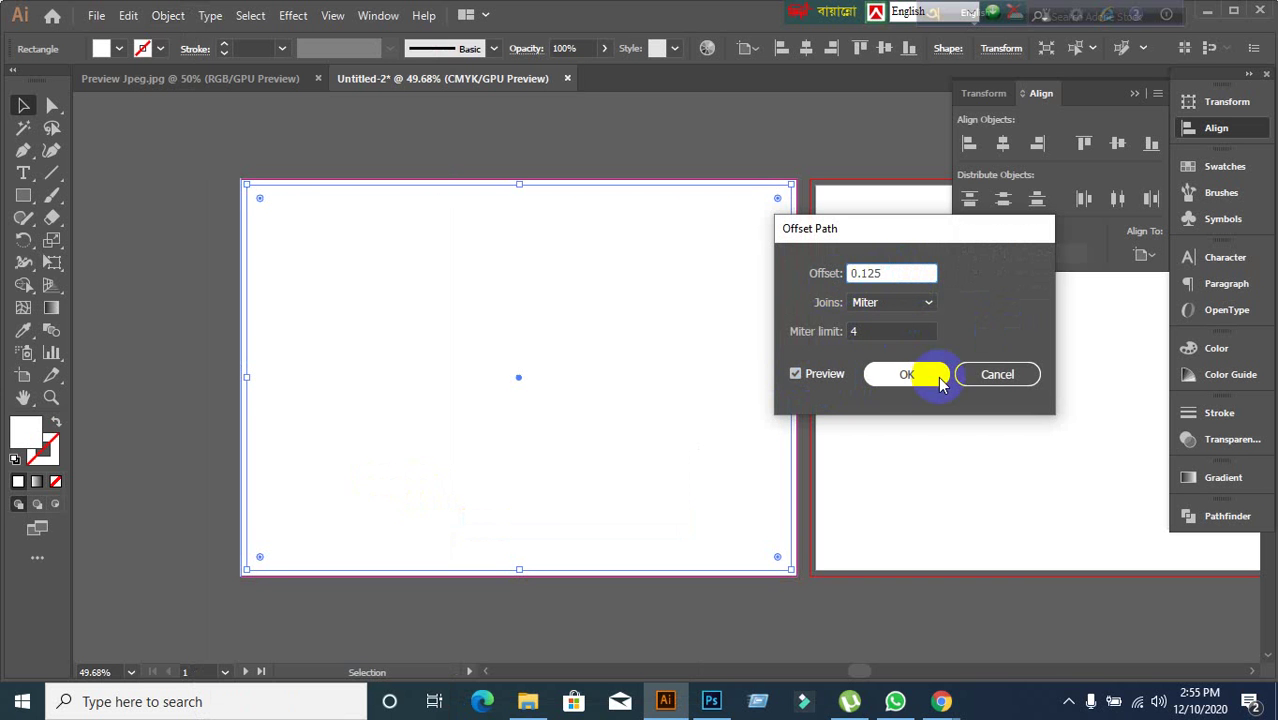
{"action": "left_click", "coordinate": [910, 374]}
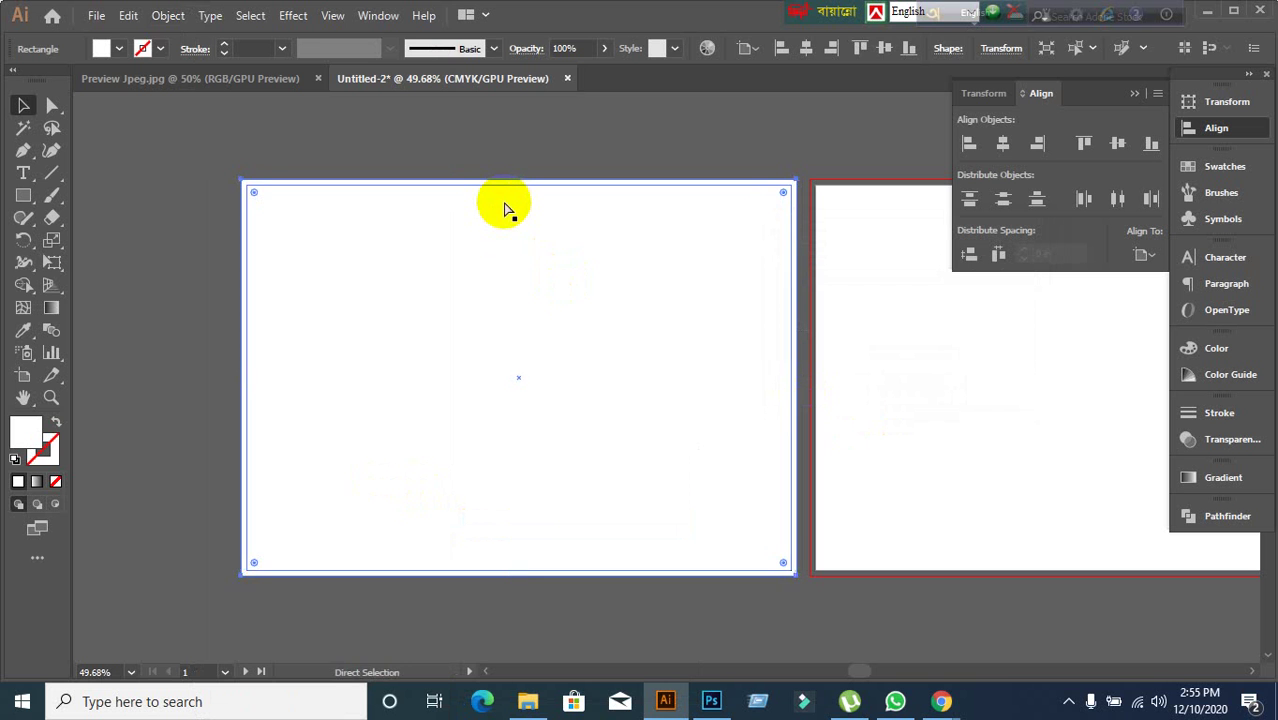
- Lock the outer offset rectangle and select the inner artboard-sized rectangle
{"action": "key", "text": "ctrl+2"}
{"action": "left_click", "coordinate": [440, 340]}
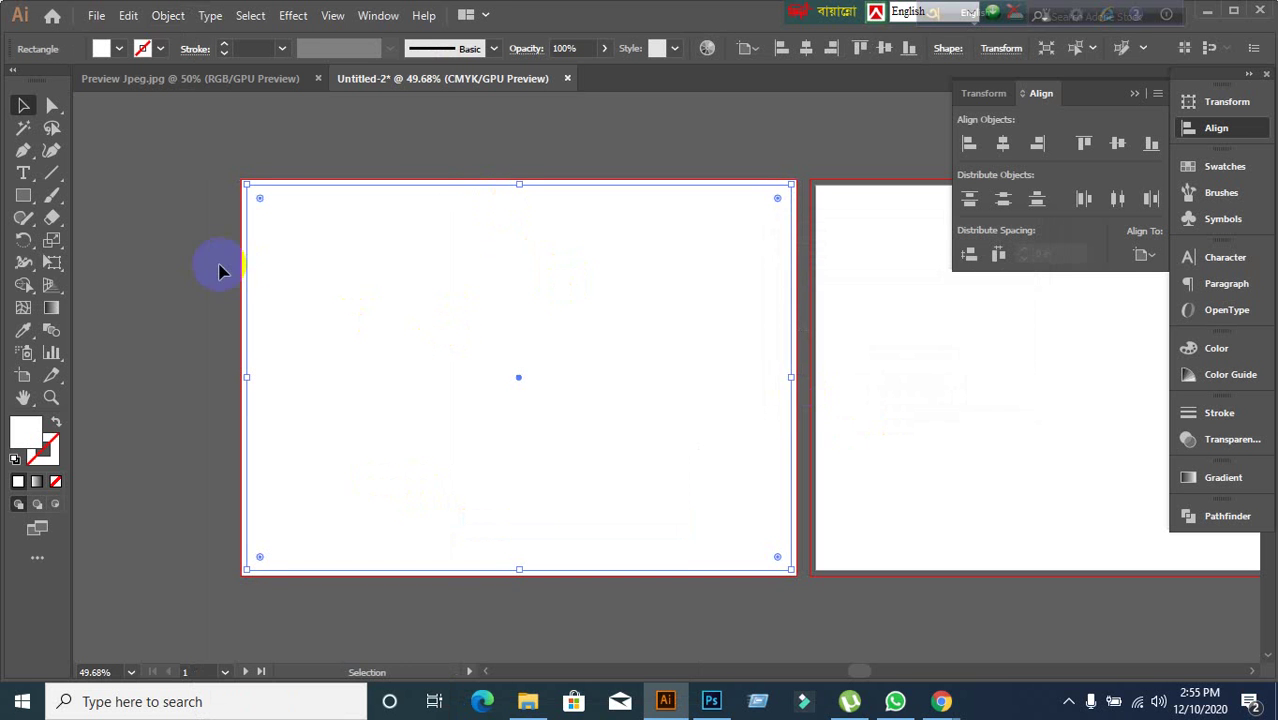
{"action": "left_click", "coordinate": [167, 16]}
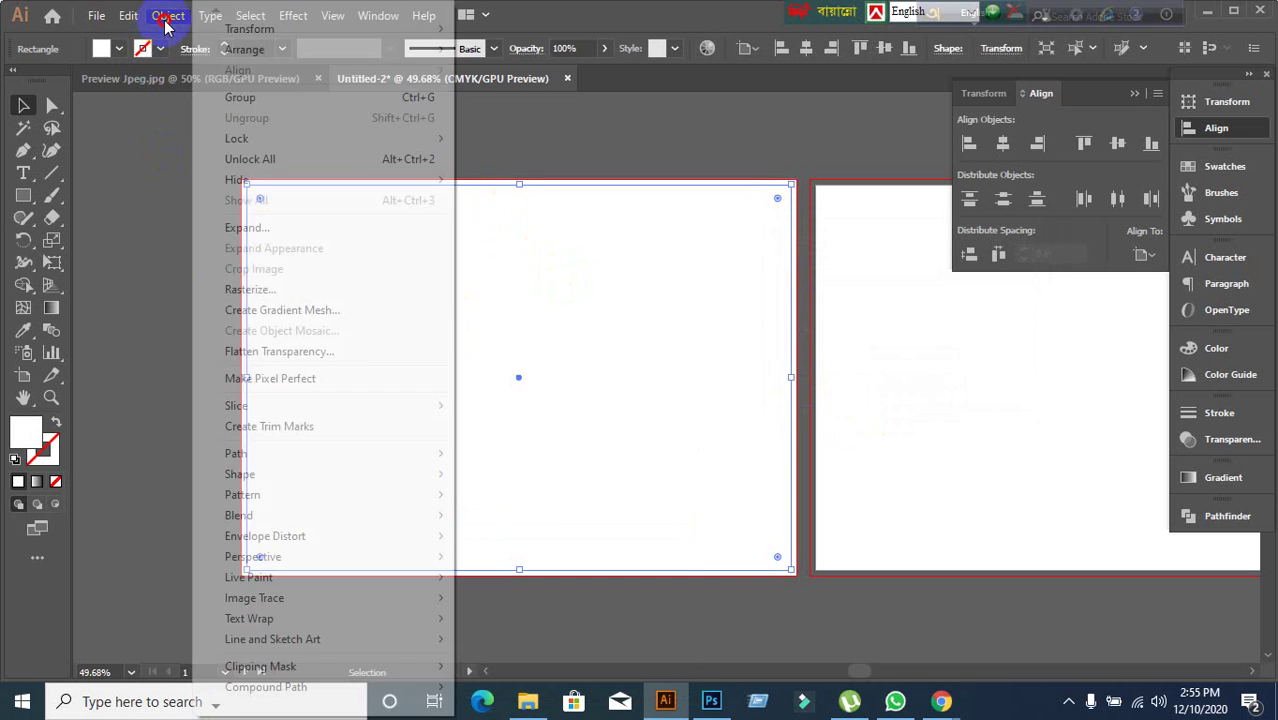
{"action": "left_click", "coordinate": [158, 182]}
{"action": "left_click", "coordinate": [295, 257]}
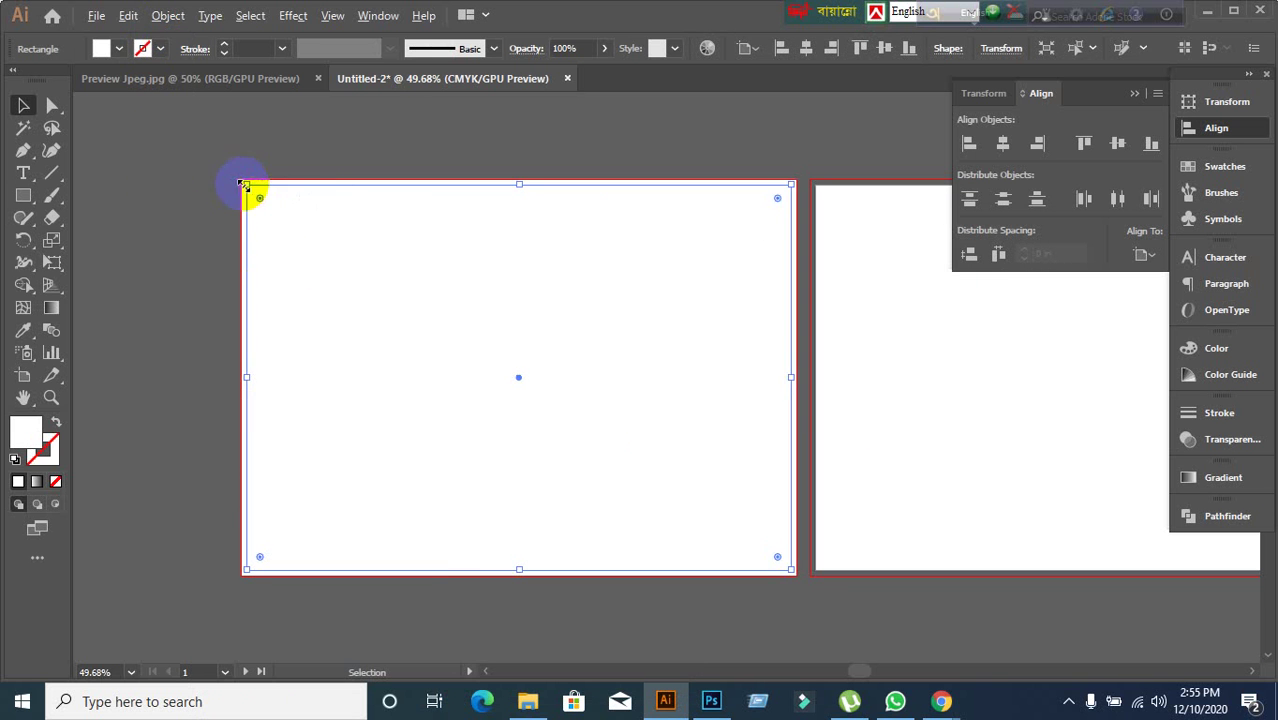
- Examine closely how the offset rectangle's upper-left corner fits the bleed line of the first artboard
{"action": "key", "text": "ctrl+1"}
{"action": "scroll", "coordinate": [250, 180], "scroll_direction": "up", "scroll_amount": 12}
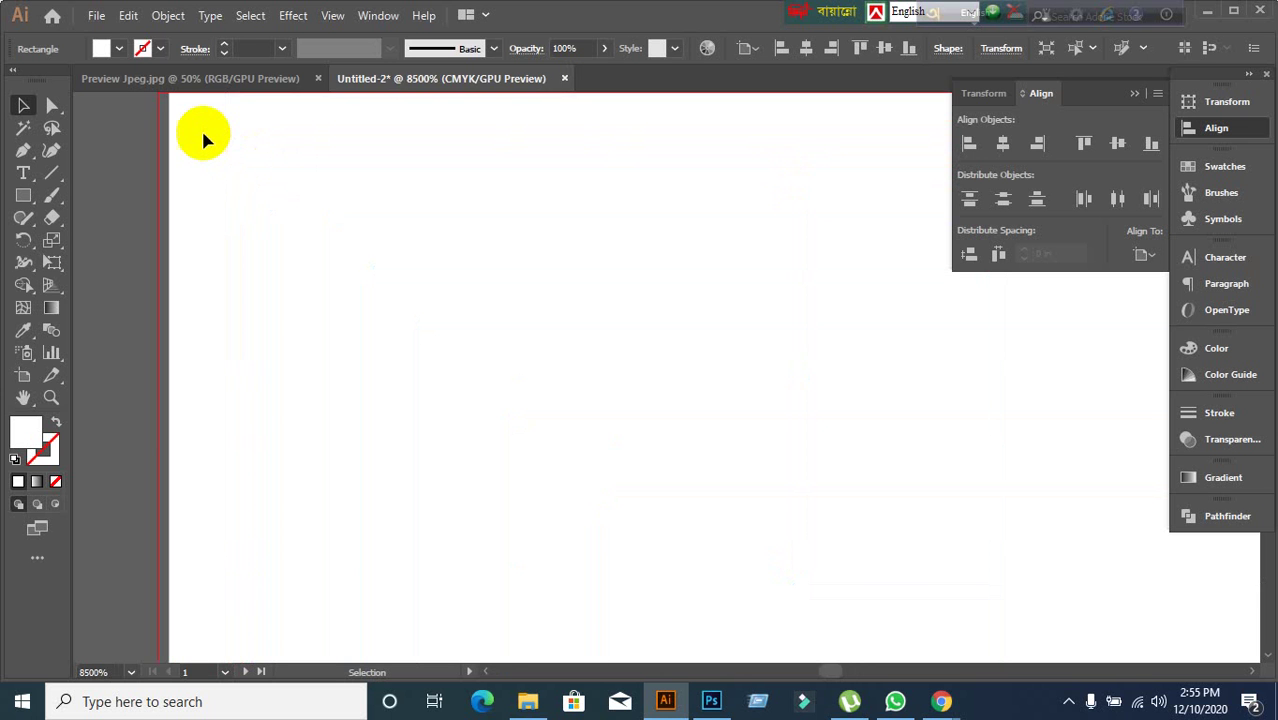
{"action": "scroll", "coordinate": [203, 137], "scroll_direction": "down", "scroll_amount": 2}
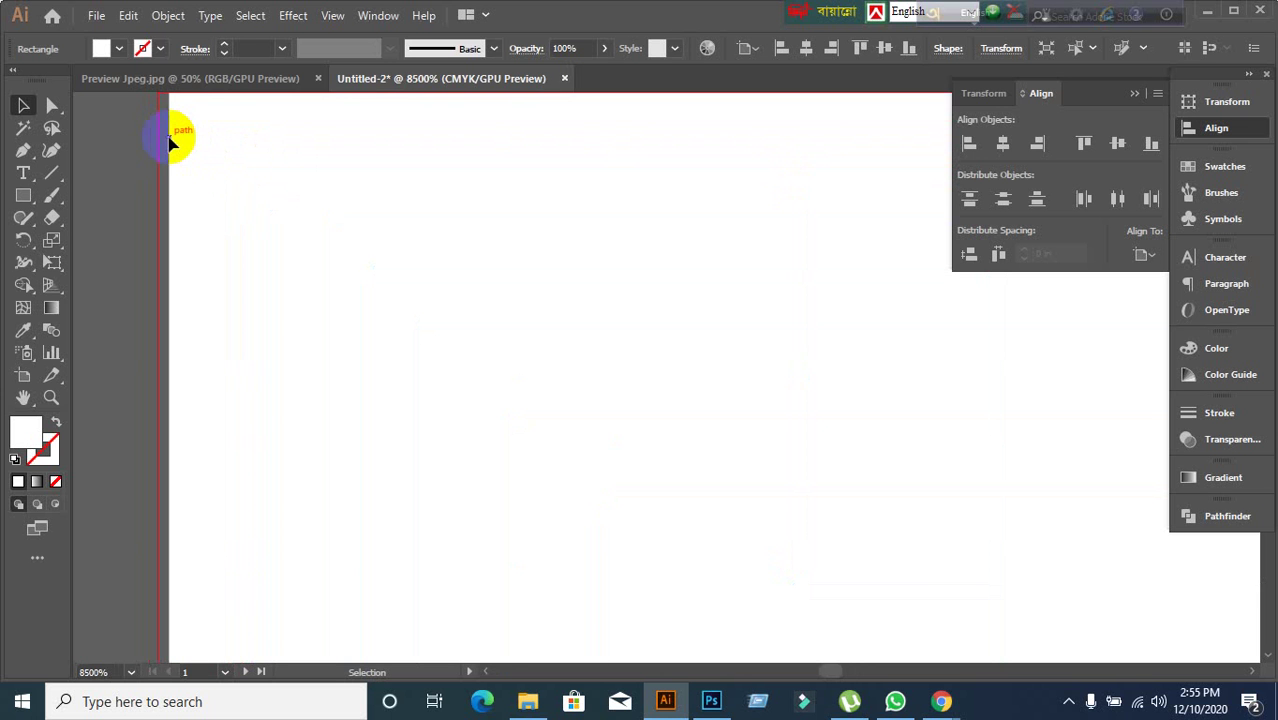
{"action": "scroll", "coordinate": [168, 137], "scroll_direction": "down", "scroll_amount": 2}
{"action": "scroll", "coordinate": [168, 136], "scroll_direction": "up", "scroll_amount": 2}
{"action": "scroll", "coordinate": [212, 226], "scroll_direction": "down", "scroll_amount": 3}
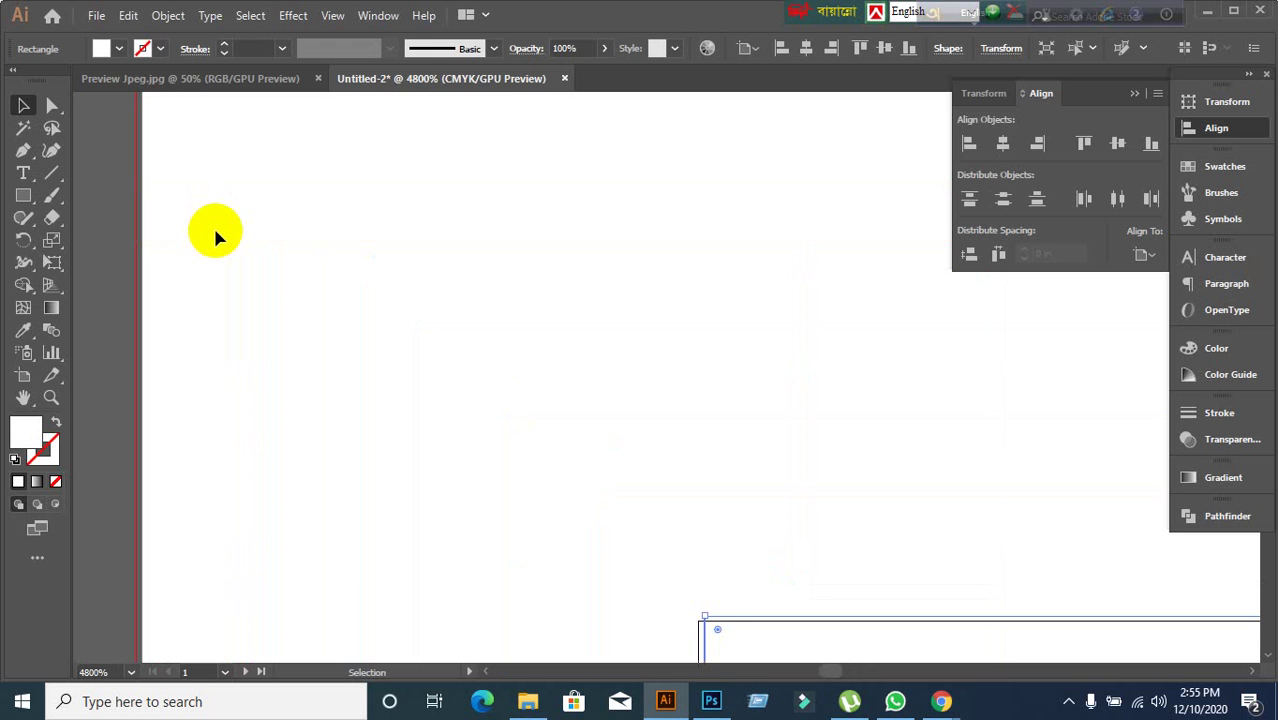
{"action": "left_click", "coordinate": [199, 272]}
{"action": "scroll", "coordinate": [202, 269], "scroll_direction": "down", "scroll_amount": 5}
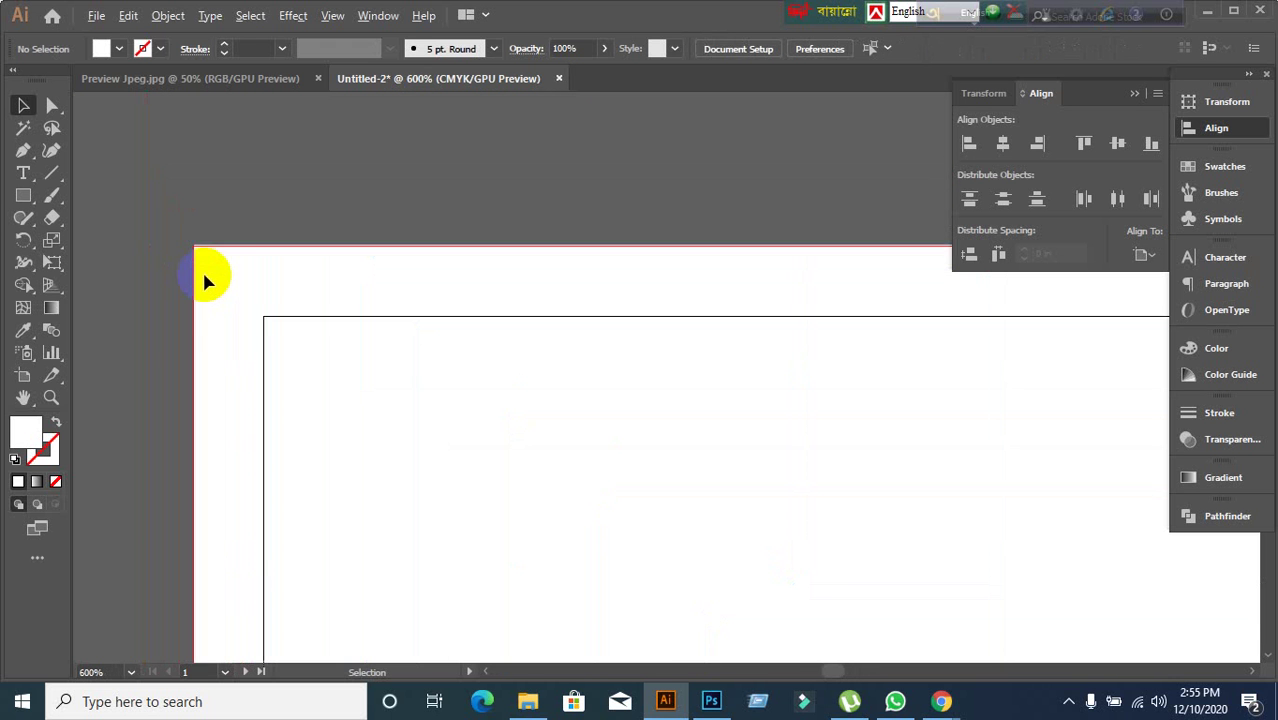
{"action": "scroll", "coordinate": [254, 294], "scroll_direction": "down", "scroll_amount": 10}
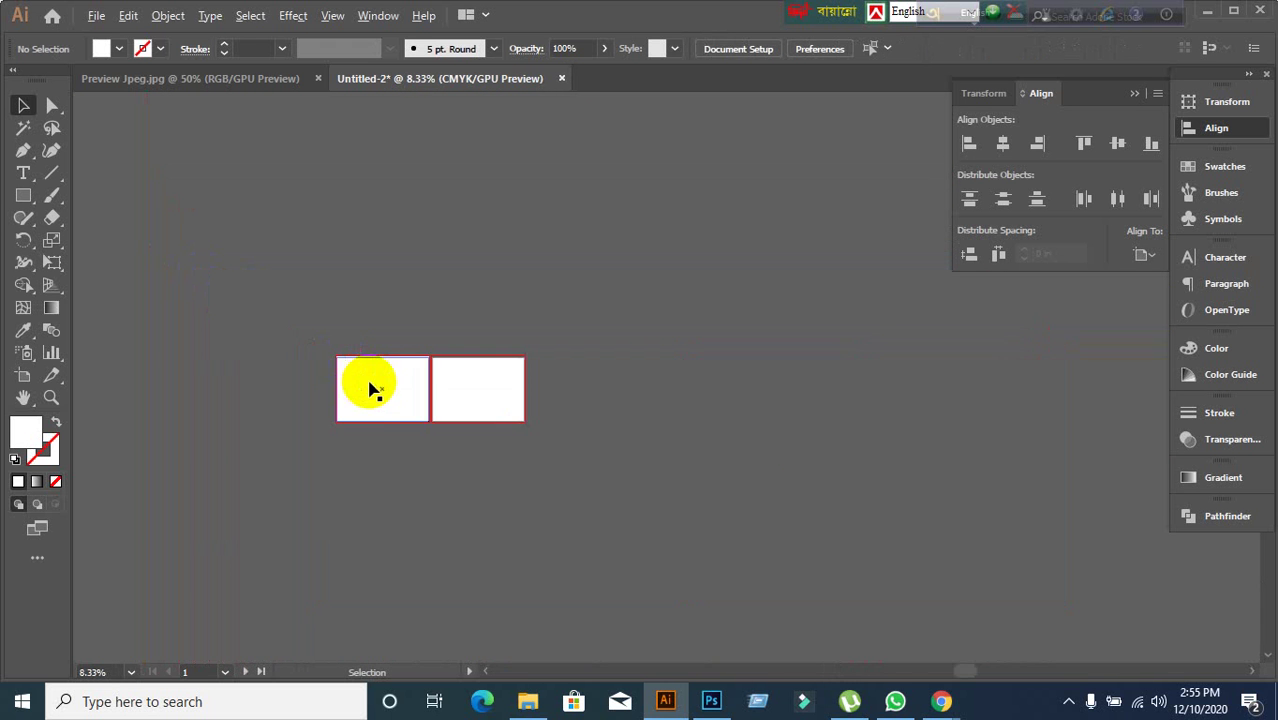
- Delete the unlocked inner rectangle from the first artboard
{"action": "scroll", "coordinate": [370, 388], "scroll_direction": "up", "scroll_amount": 1}
{"action": "left_click_drag", "start_coordinate": [864, 399], "coordinate": [560, 297]}
{"action": "key", "text": "Delete"}
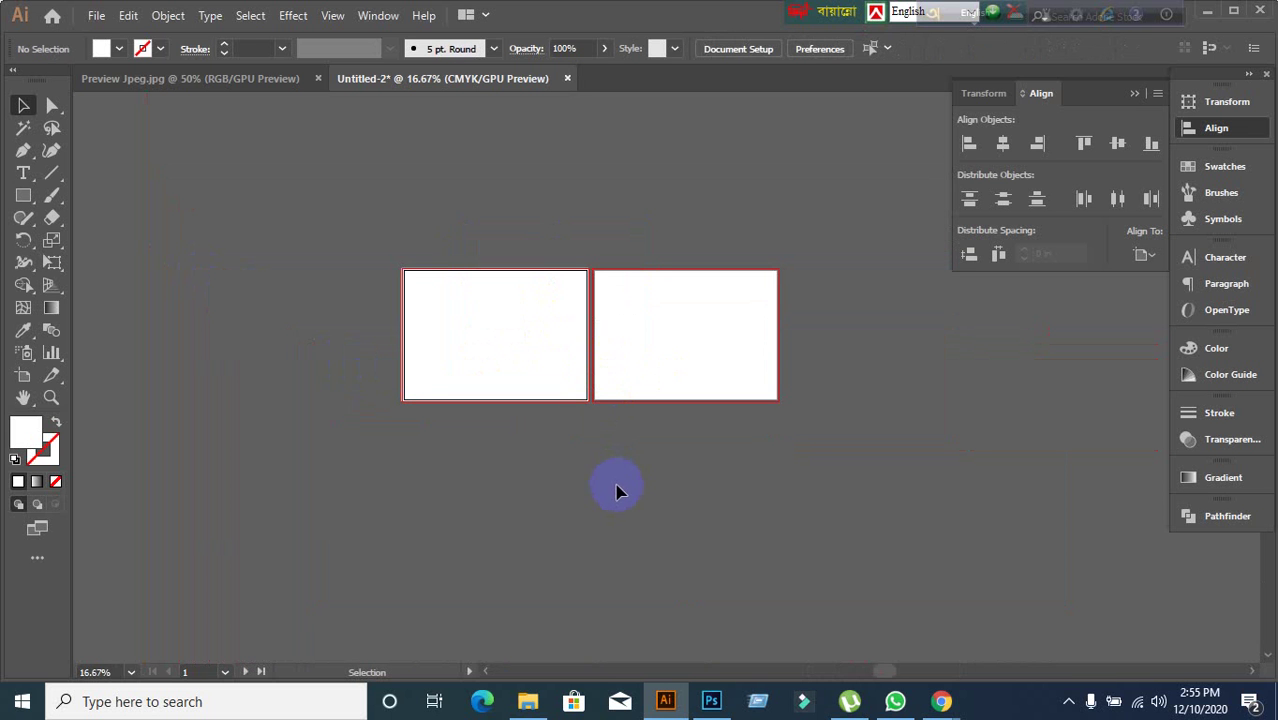
- Unlock the offset rectangle, move it off the first artboard, and delete it
{"action": "key", "text": "ctrl+alt+2"}
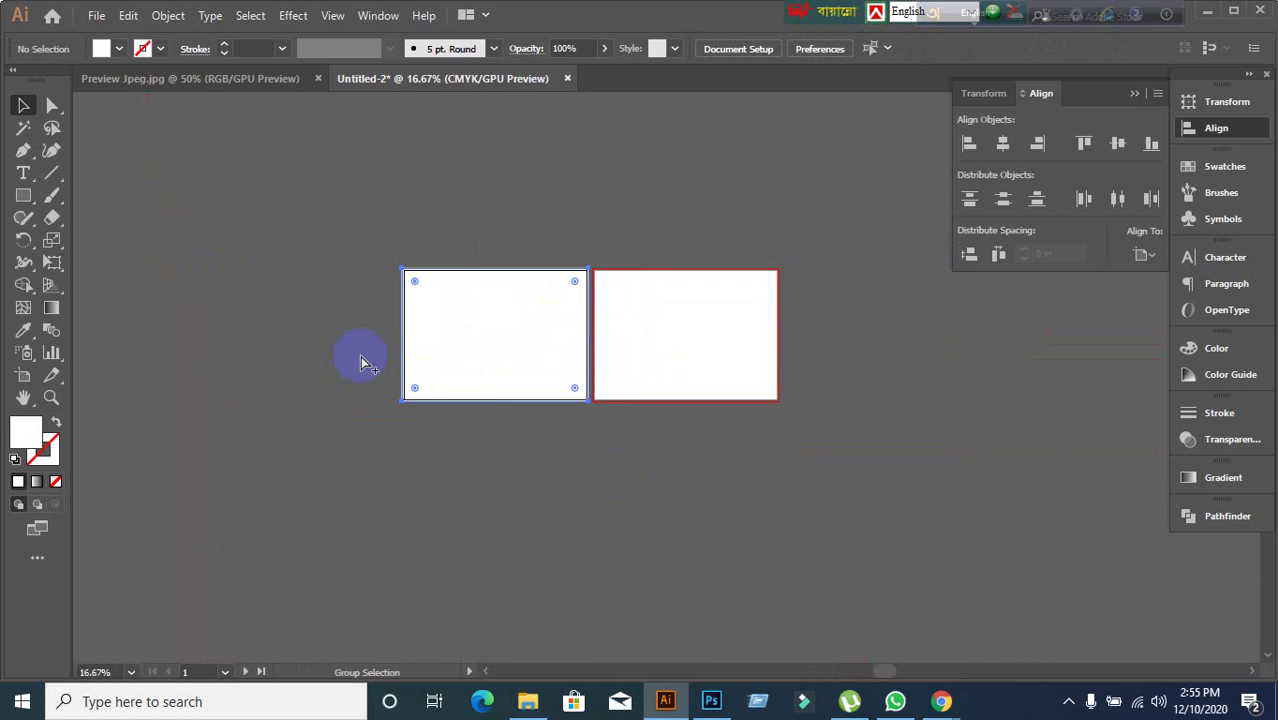
{"action": "left_click", "coordinate": [353, 393]}
{"action": "left_click_drag", "start_coordinate": [438, 317], "coordinate": [525, 422]}
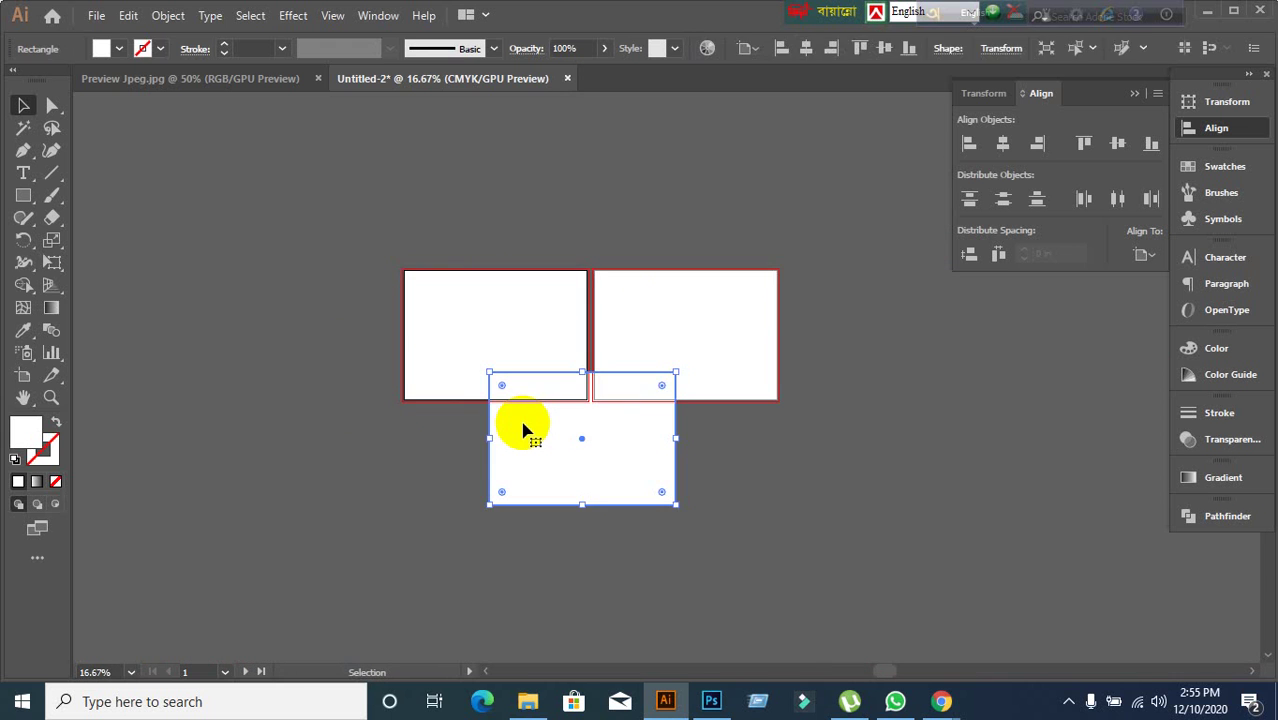
{"action": "key", "text": "Delete"}
{"action": "scroll", "coordinate": [545, 370], "scroll_direction": "up", "scroll_amount": 3}
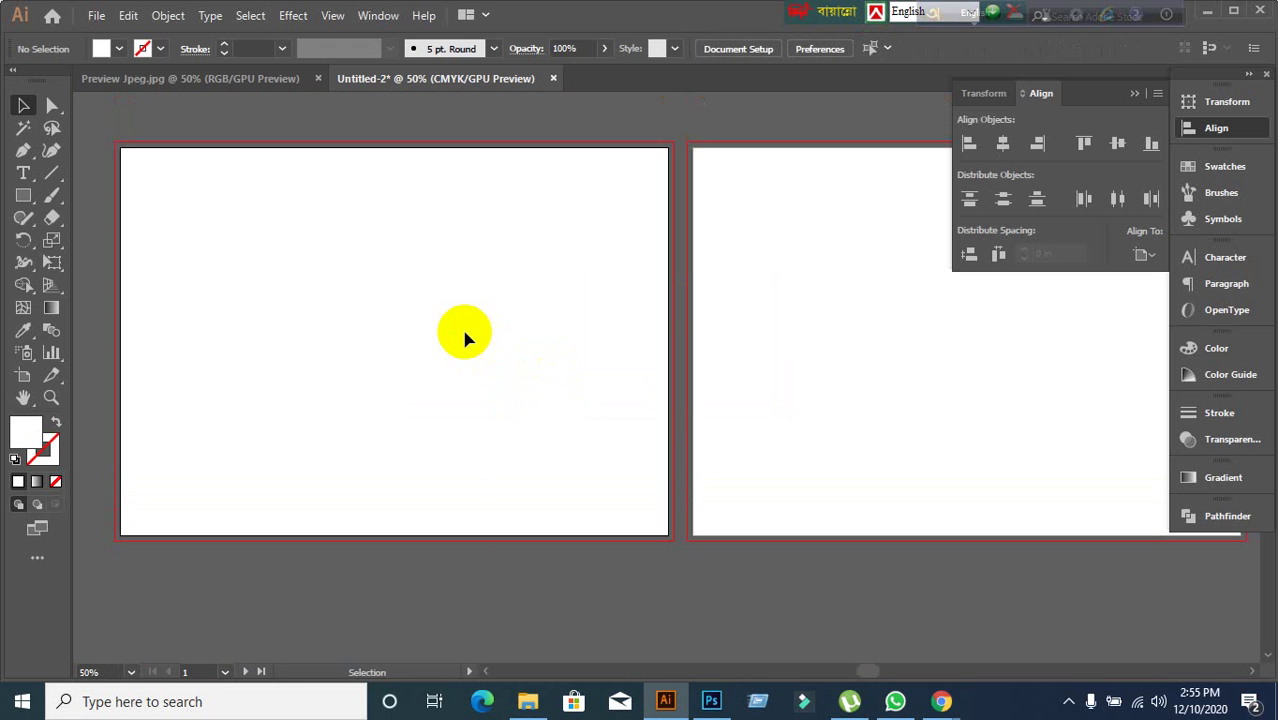
- Draw a rectangle covering the first artboard exactly from corner to corner
{"action": "left_click", "coordinate": [23, 196]}
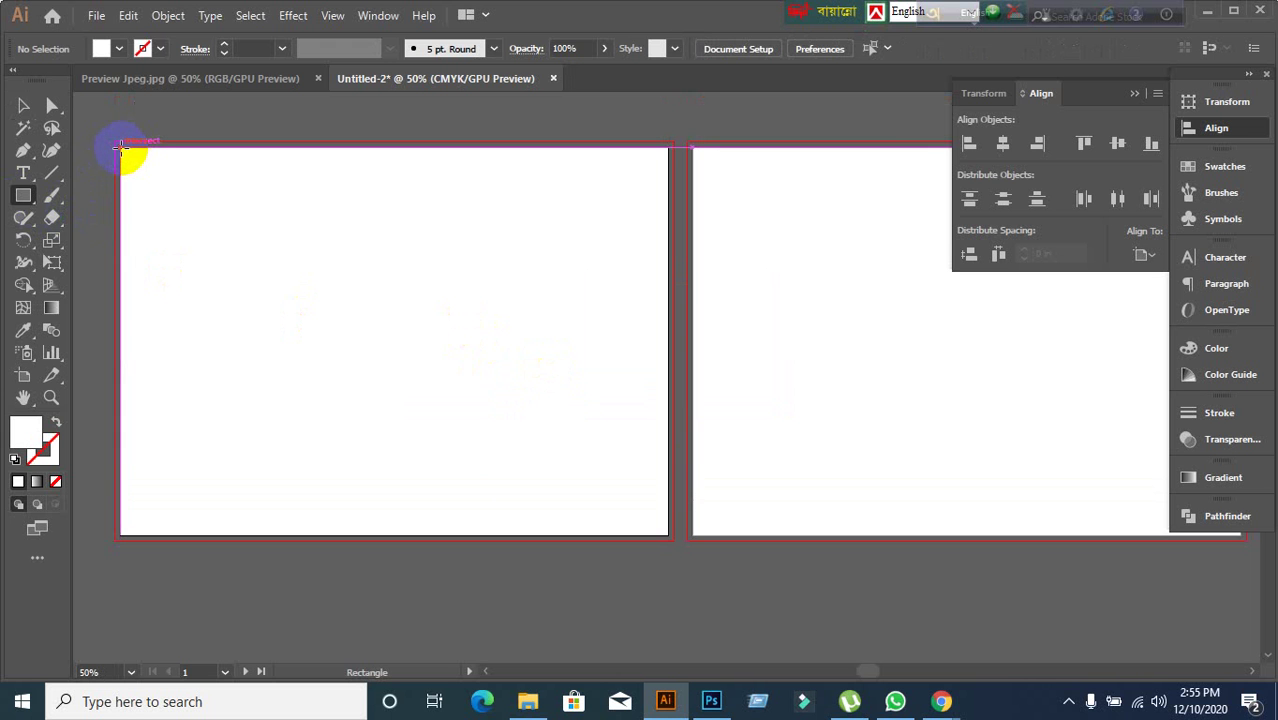
{"action": "mouse_move", "coordinate": [121, 148]}
{"action": "left_mouse_down"}
{"action": "mouse_move", "coordinate": [416, 391]}
{"action": "mouse_move", "coordinate": [659, 505]}
{"action": "mouse_move", "coordinate": [669, 535]}
{"action": "left_mouse_up"}
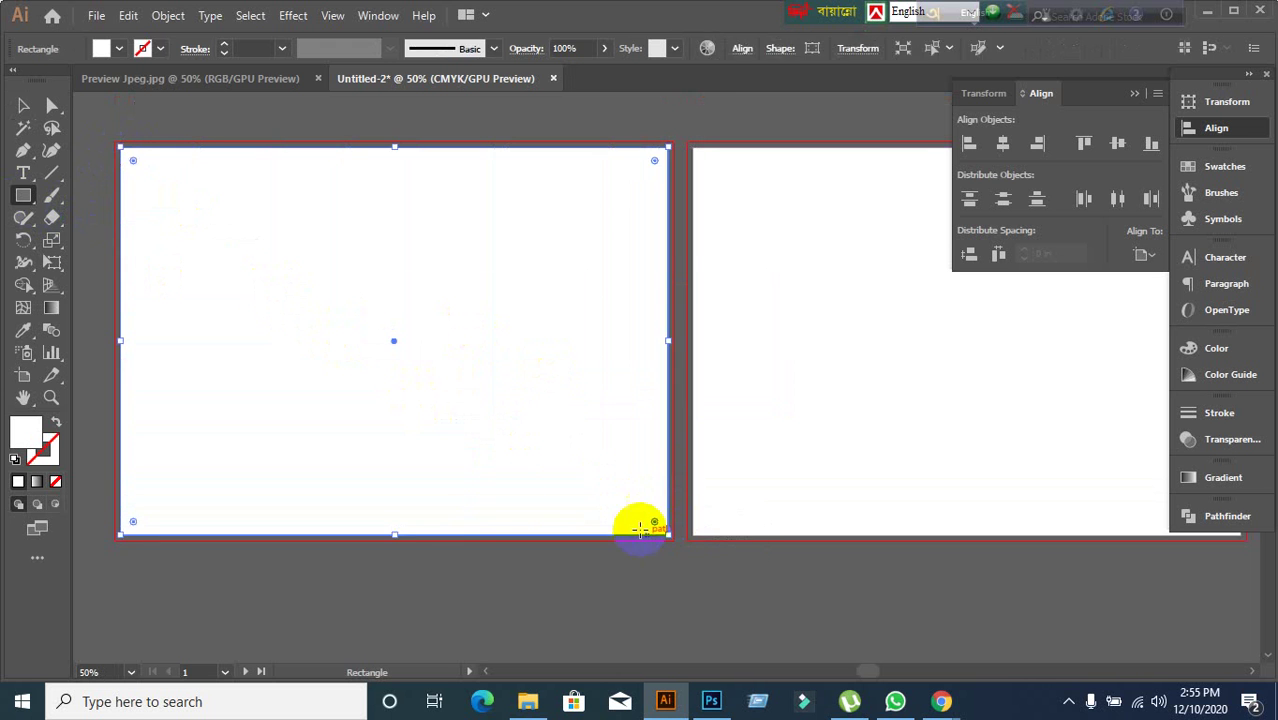
{"action": "left_click", "coordinate": [23, 105]}
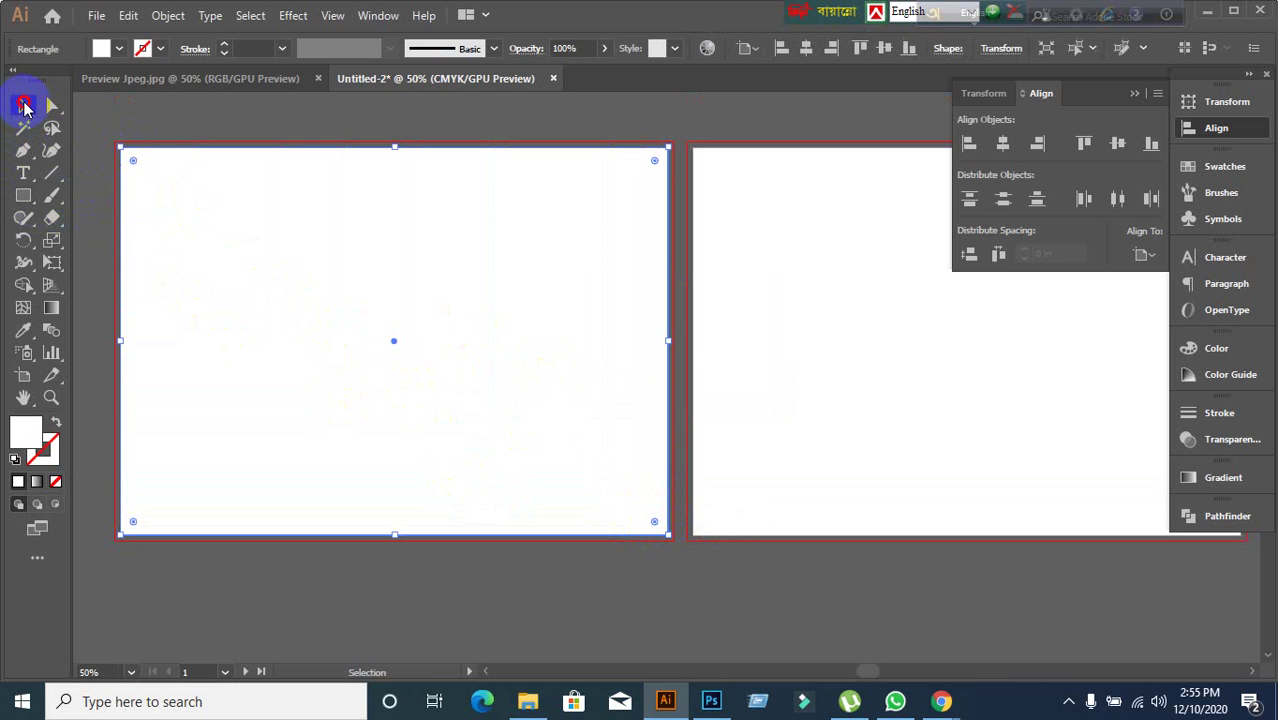
- Offset the rectangle's path outward by 0.125 in with Miter joins and the preview enabled
{"action": "left_click", "coordinate": [166, 16]}
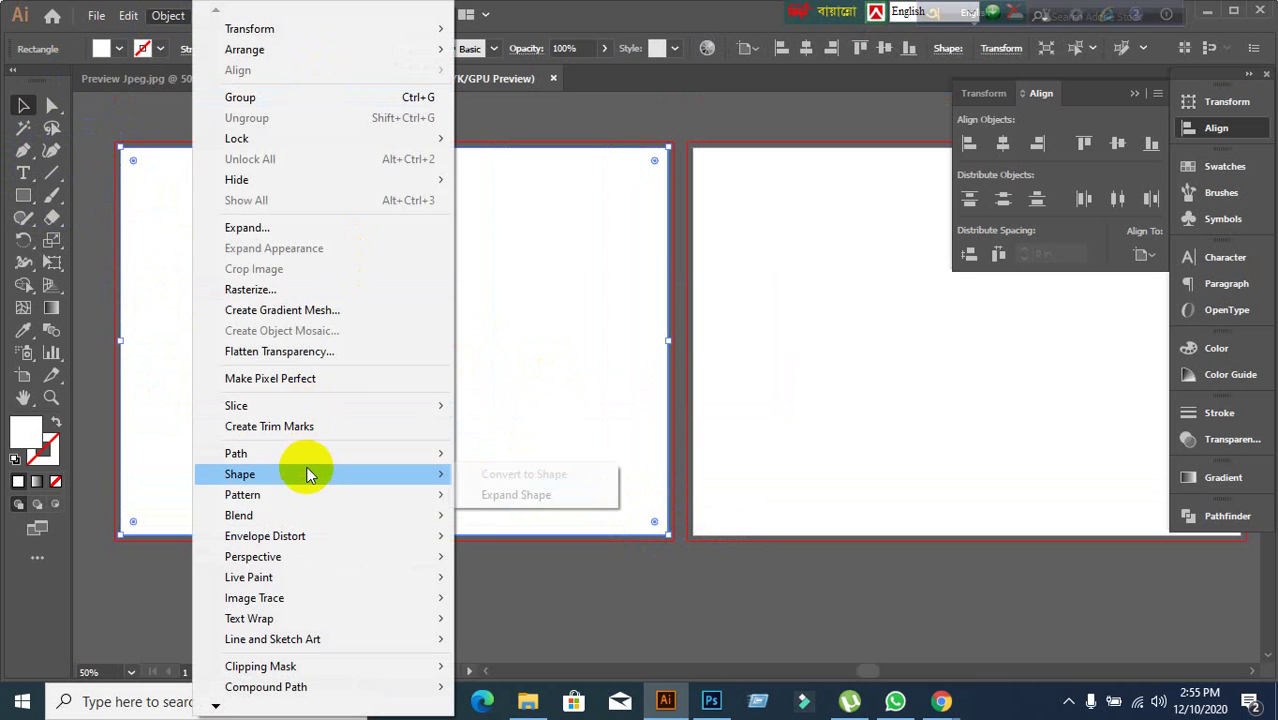
{"action": "mouse_move", "coordinate": [310, 453]}
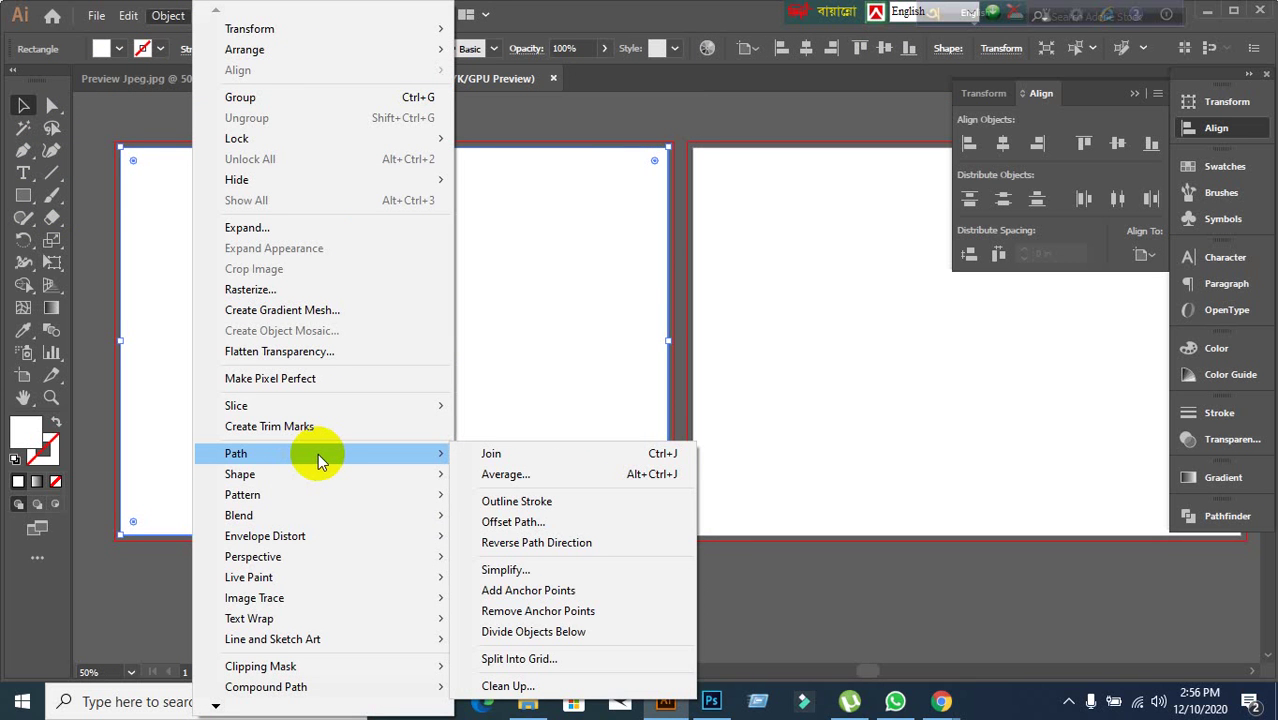
{"action": "left_click", "coordinate": [490, 521]}
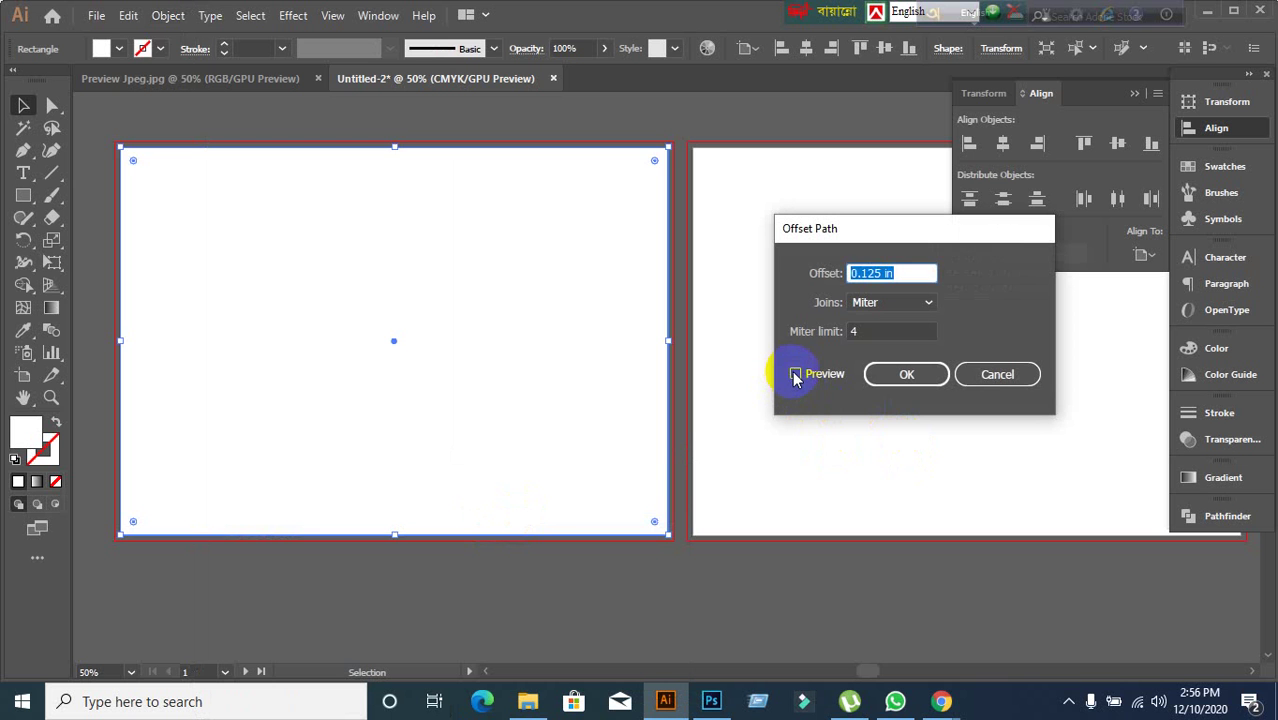
{"action": "left_click", "coordinate": [795, 374]}
{"action": "left_click", "coordinate": [904, 377]}
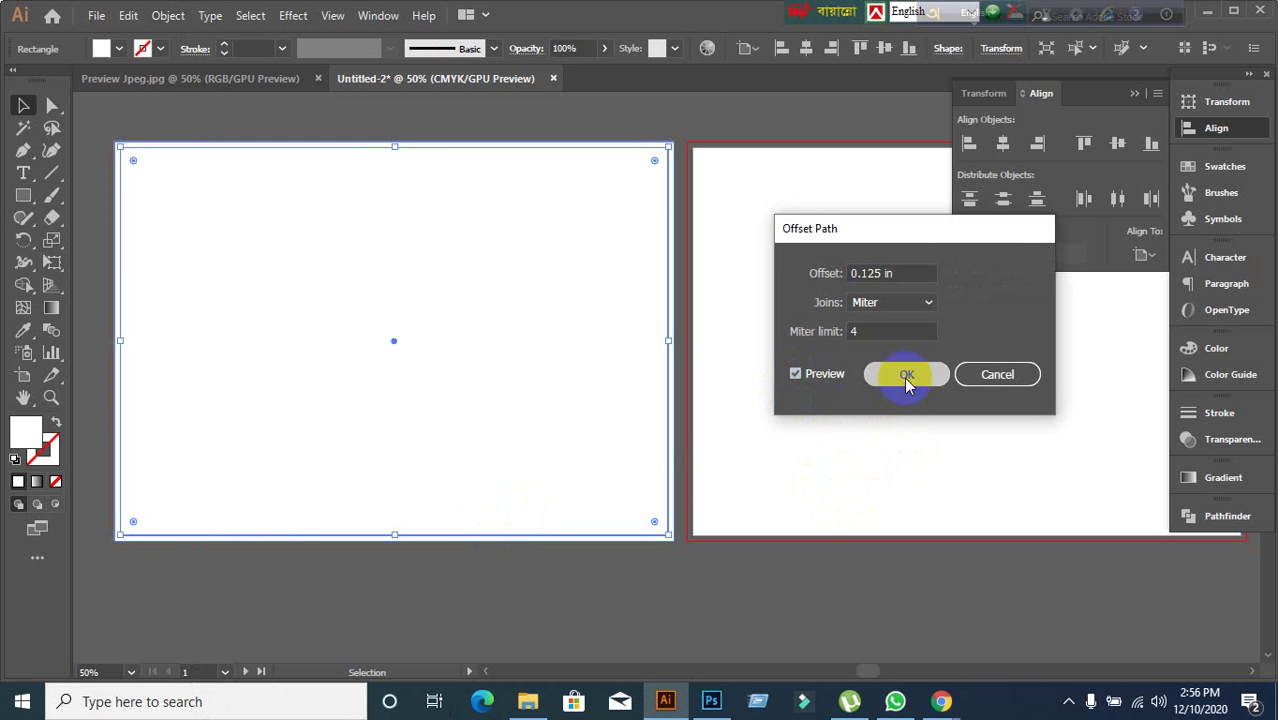
- Examine closely how the new offset rectangle's upper-left corner meets the bleed edge of the first artboard
{"action": "left_click", "coordinate": [145, 145]}
{"action": "left_click_drag", "start_coordinate": [148, 157], "coordinate": [338, 208]}
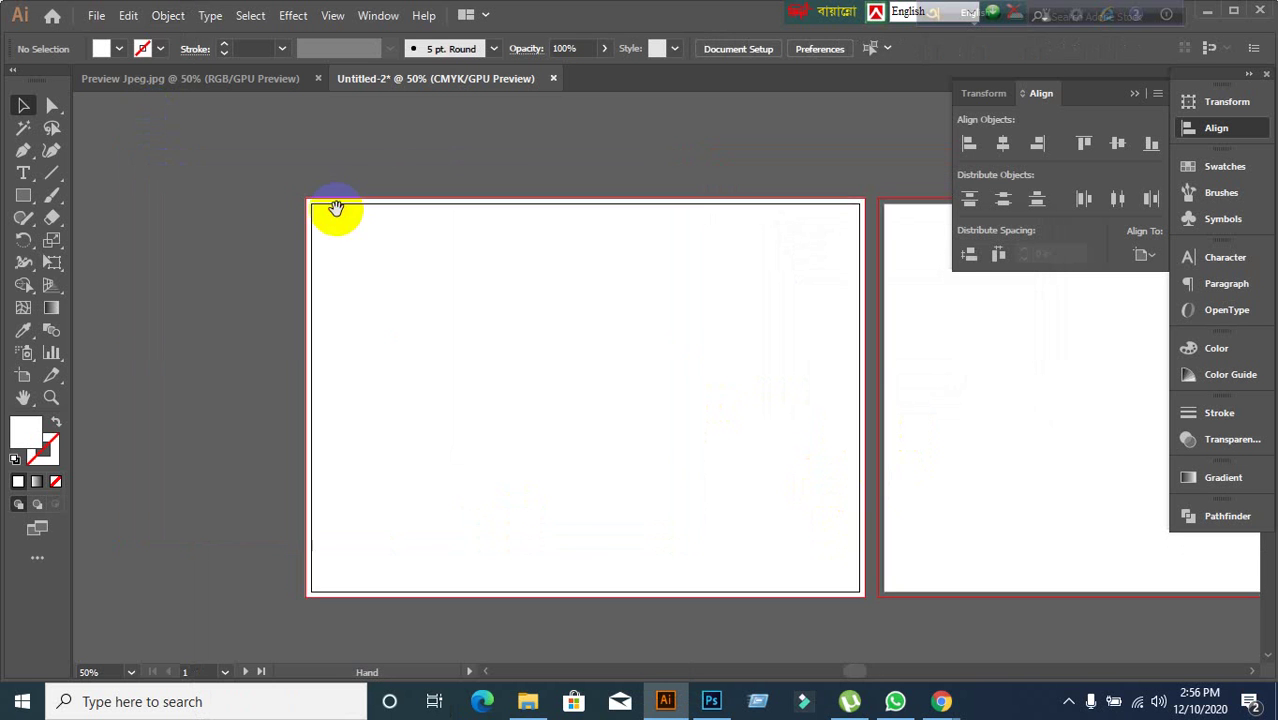
{"action": "scroll", "coordinate": [306, 218], "scroll_direction": "up", "scroll_amount": 3}
{"action": "scroll", "coordinate": [295, 193], "scroll_direction": "up", "scroll_amount": 2}
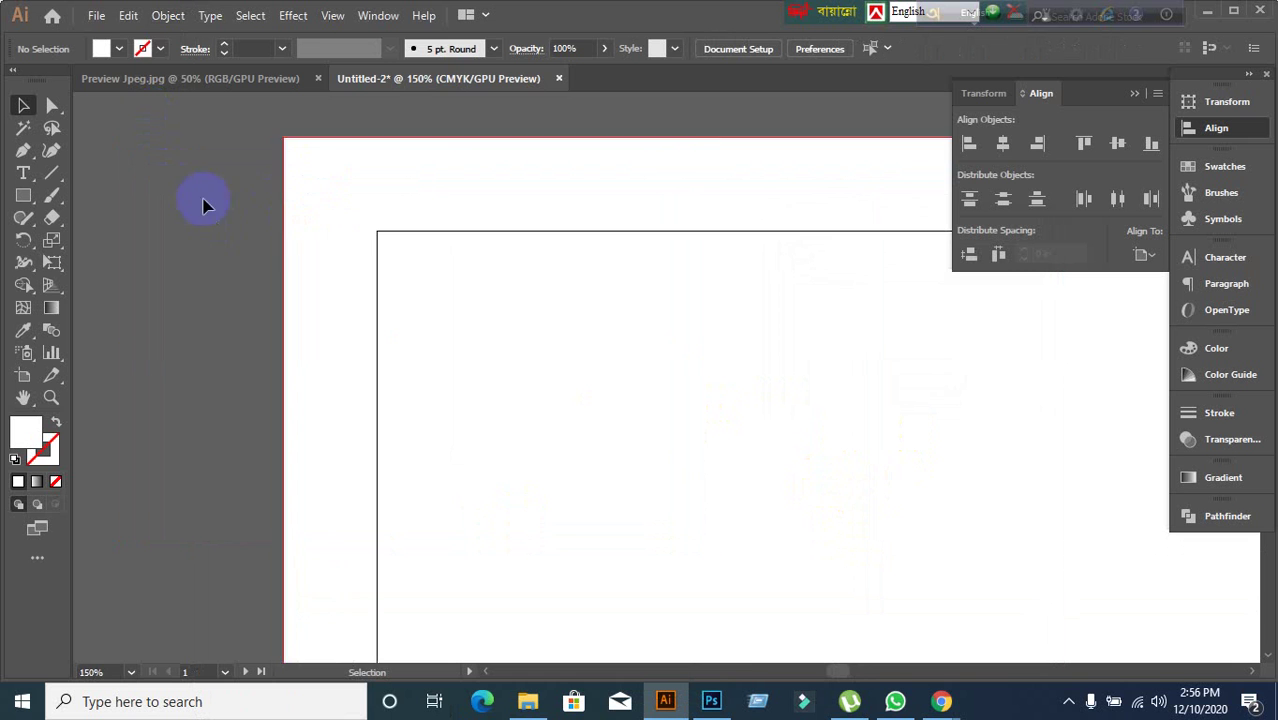
{"action": "scroll", "coordinate": [252, 168], "scroll_direction": "up", "scroll_amount": 4}
{"action": "left_click_drag", "start_coordinate": [419, 148], "coordinate": [377, 329]}
{"action": "scroll", "coordinate": [346, 285], "scroll_direction": "up", "scroll_amount": 2}
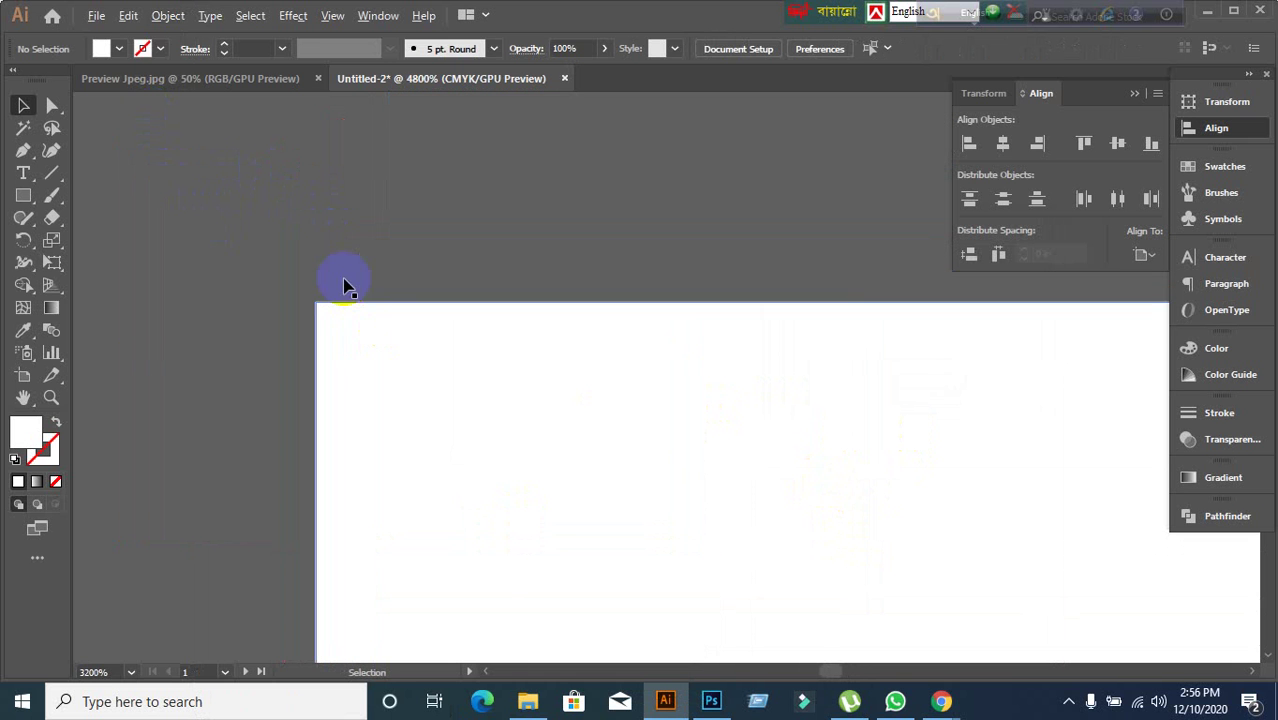
{"action": "scroll", "coordinate": [325, 415], "scroll_direction": "up", "scroll_amount": 2}
{"action": "scroll", "coordinate": [286, 345], "scroll_direction": "down", "scroll_amount": 3}
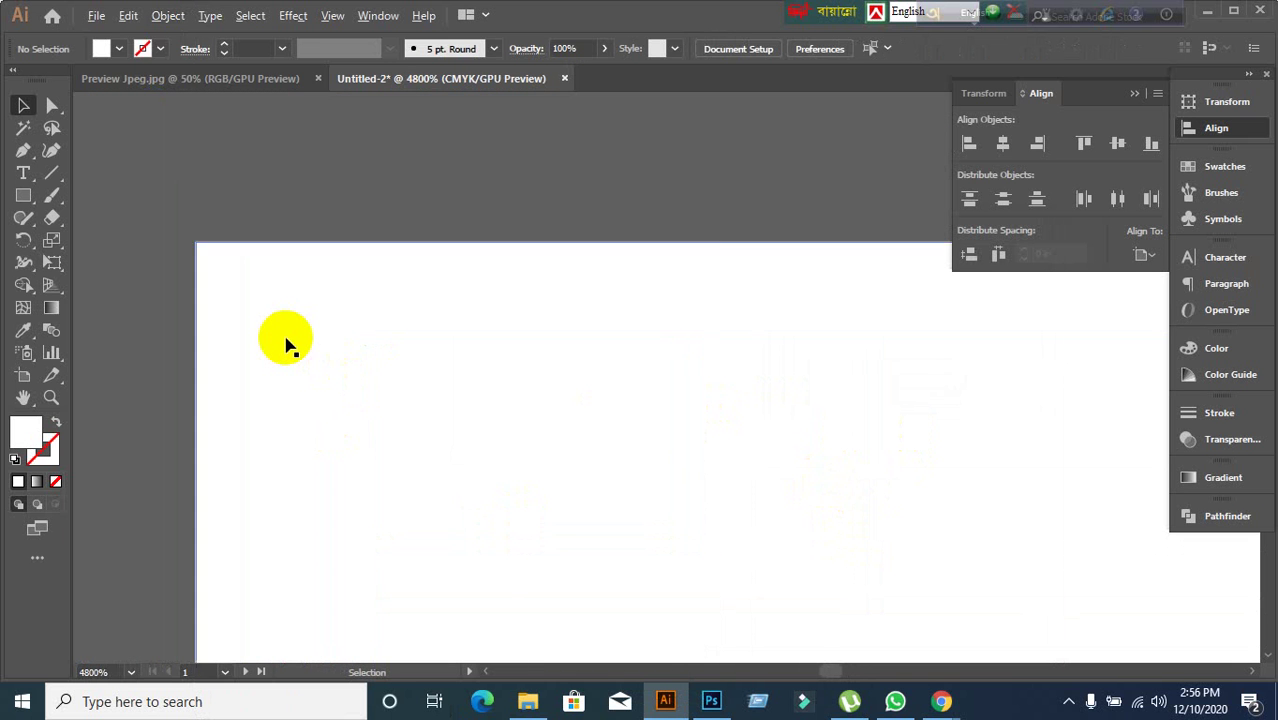
{"action": "scroll", "coordinate": [322, 361], "scroll_direction": "down", "scroll_amount": 2}
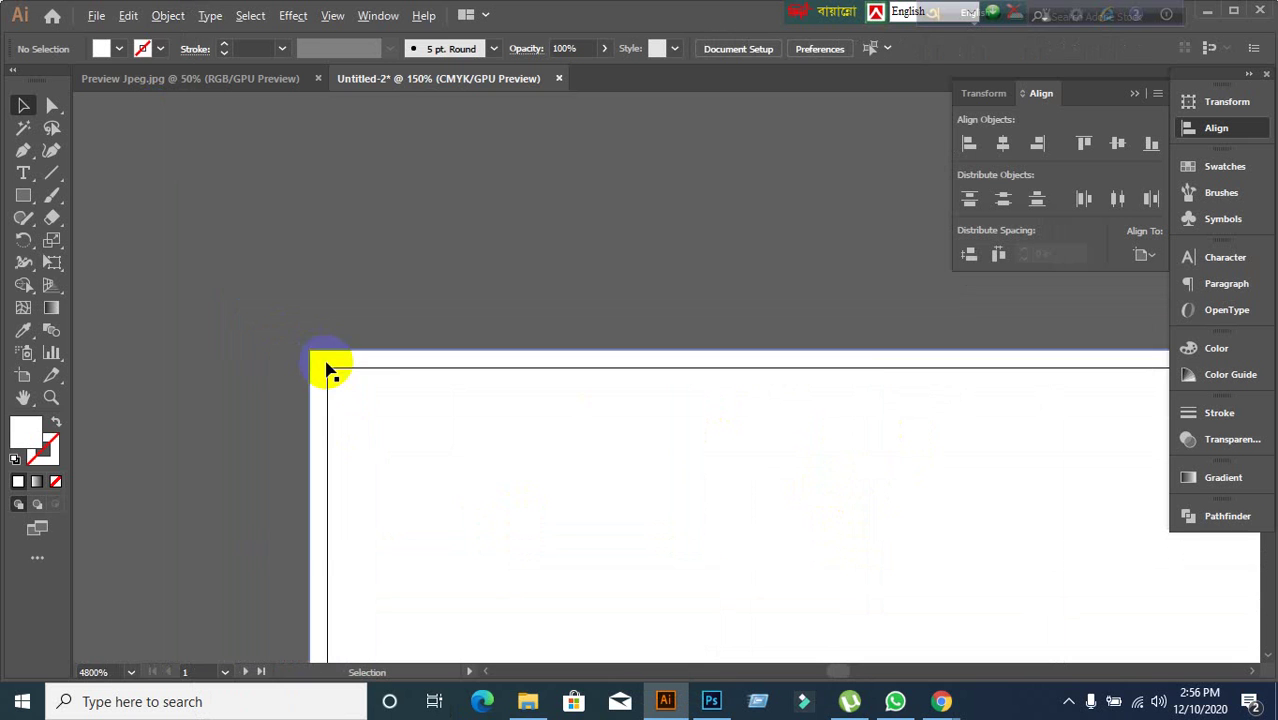
{"action": "scroll", "coordinate": [328, 365], "scroll_direction": "down", "scroll_amount": 10}
{"action": "scroll", "coordinate": [519, 499], "scroll_direction": "down", "scroll_amount": 5}
{"action": "scroll", "coordinate": [414, 203], "scroll_direction": "down", "scroll_amount": 3}
- Undo the trial rectangle and its offset copy to clear the first artboard
{"action": "left_click_drag", "start_coordinate": [536, 332], "coordinate": [481, 381]}
{"action": "key", "text": "ctrl+z"}
{"action": "left_click_drag", "start_coordinate": [449, 487], "coordinate": [348, 499]}
{"action": "key", "text": "ctrl+z"}
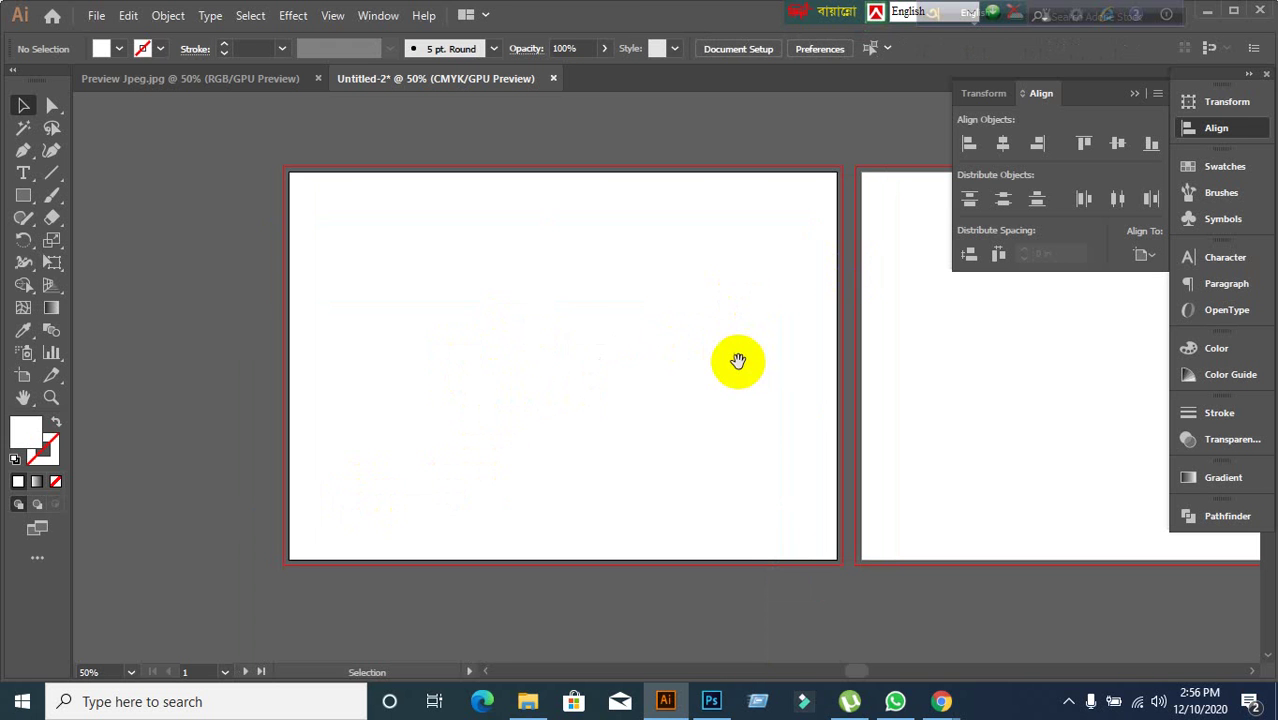
{"action": "left_click_drag", "start_coordinate": [737, 363], "coordinate": [640, 329]}
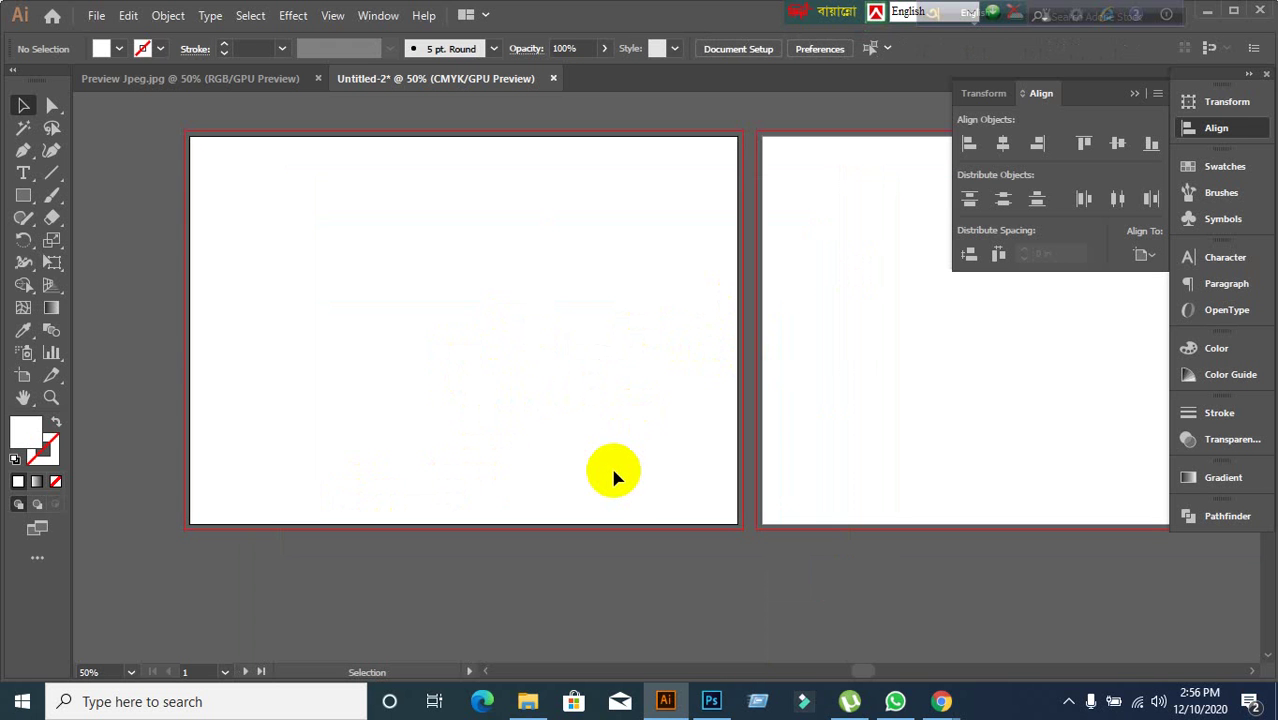
{"action": "left_click_drag", "start_coordinate": [572, 339], "coordinate": [538, 382]}
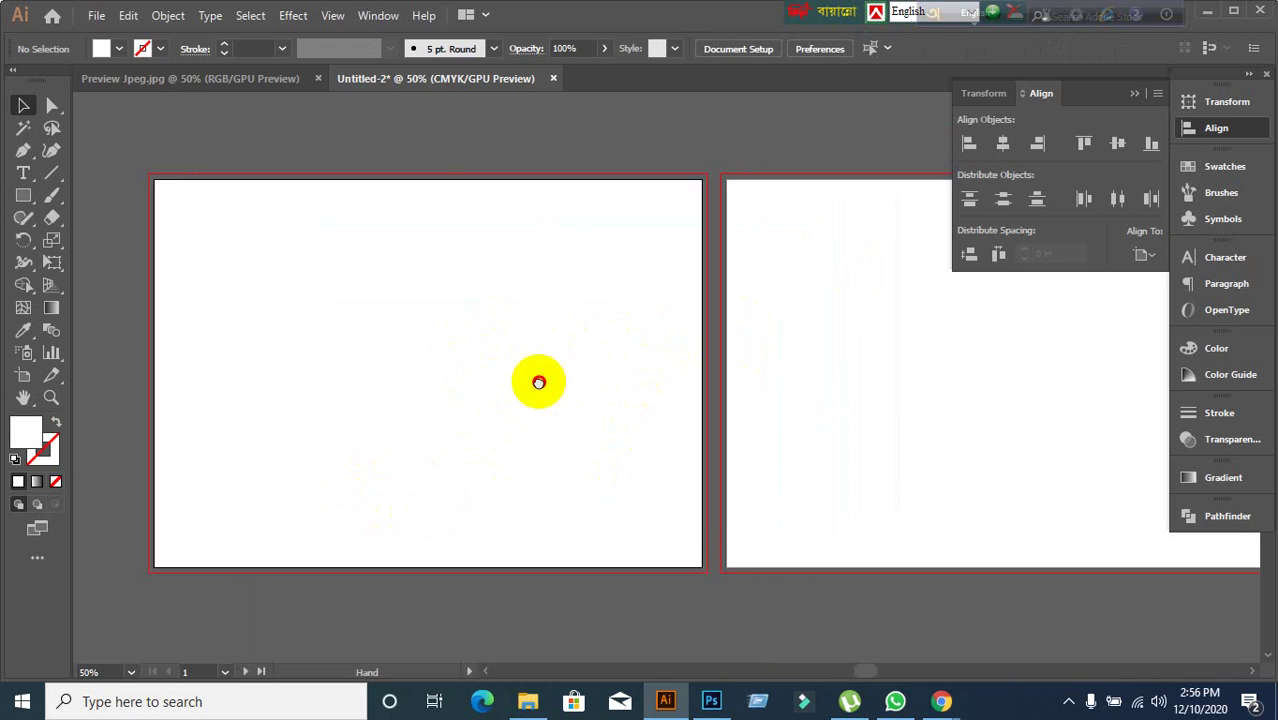
{"action": "left_click", "coordinate": [17, 196]}
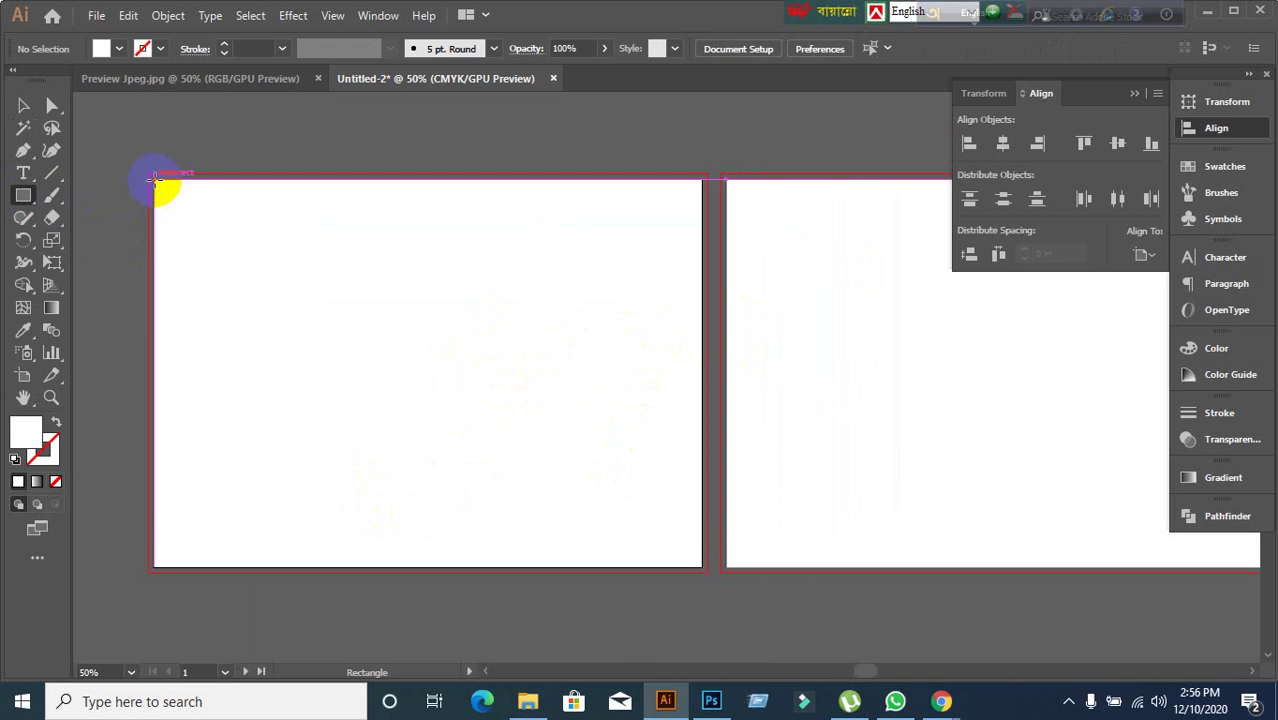
{"action": "left_click_drag", "start_coordinate": [155, 180], "coordinate": [432, 410]}
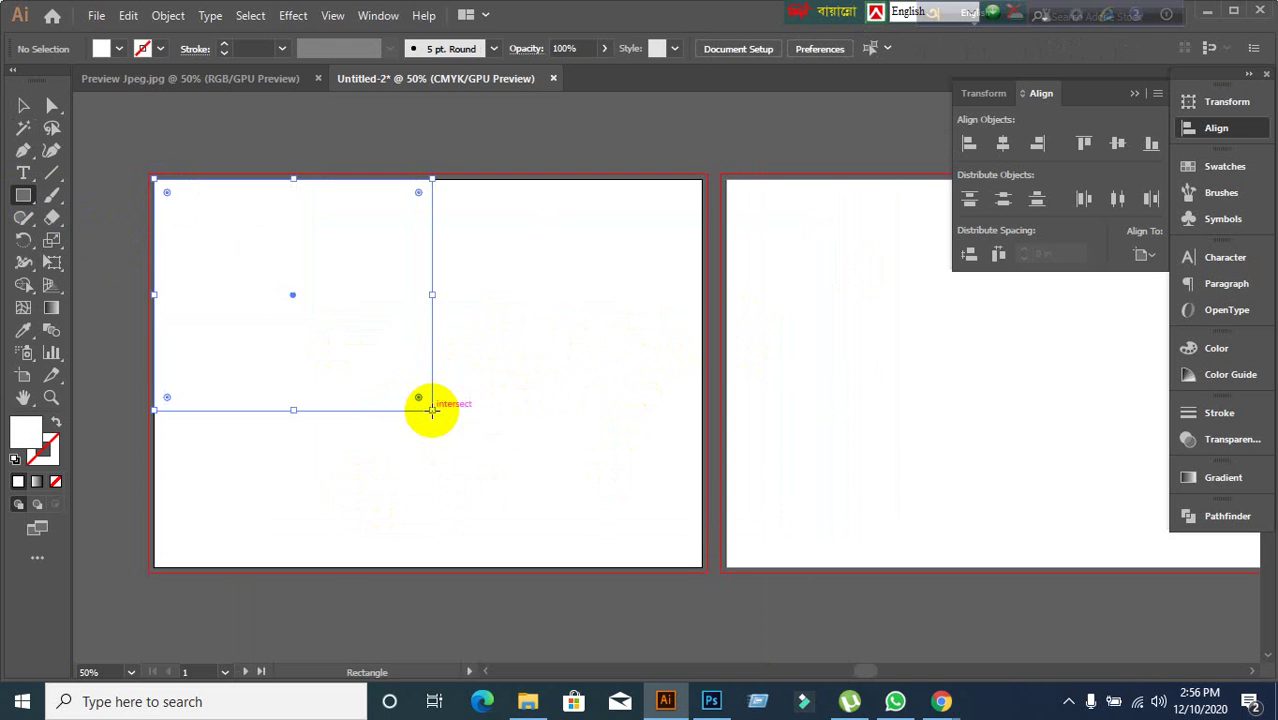
{"action": "key", "text": "ctrl+z"}
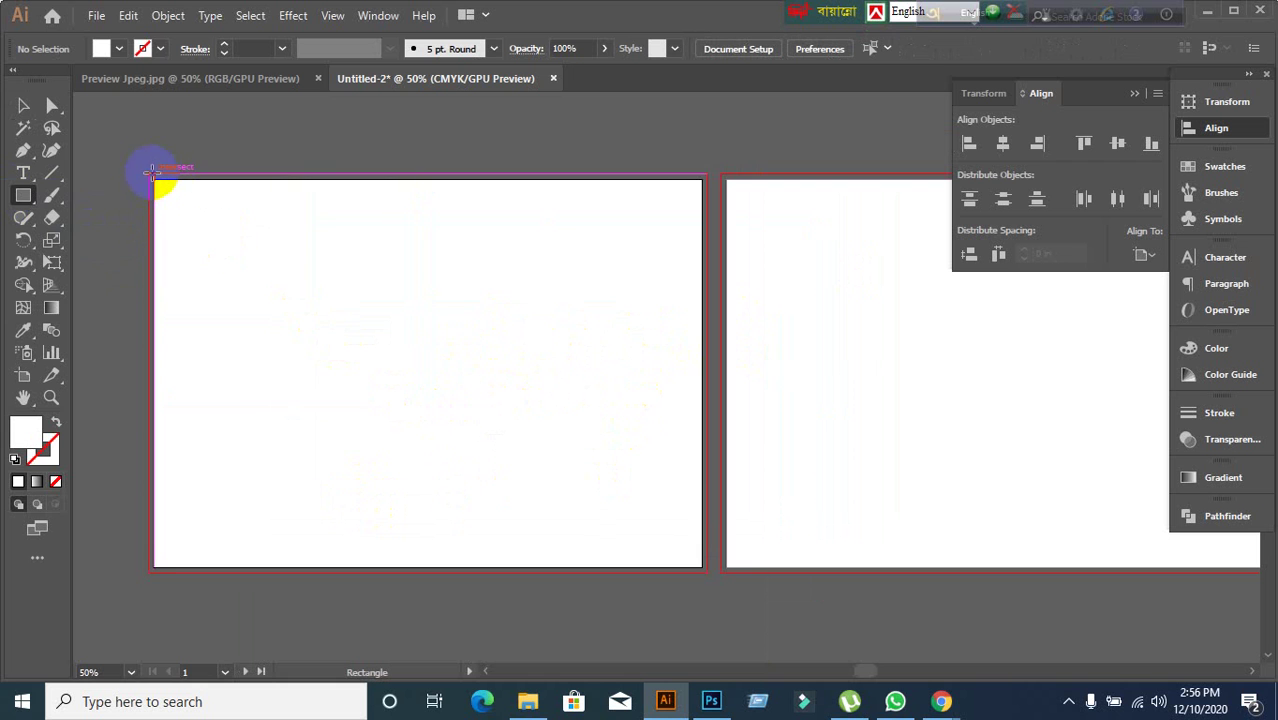
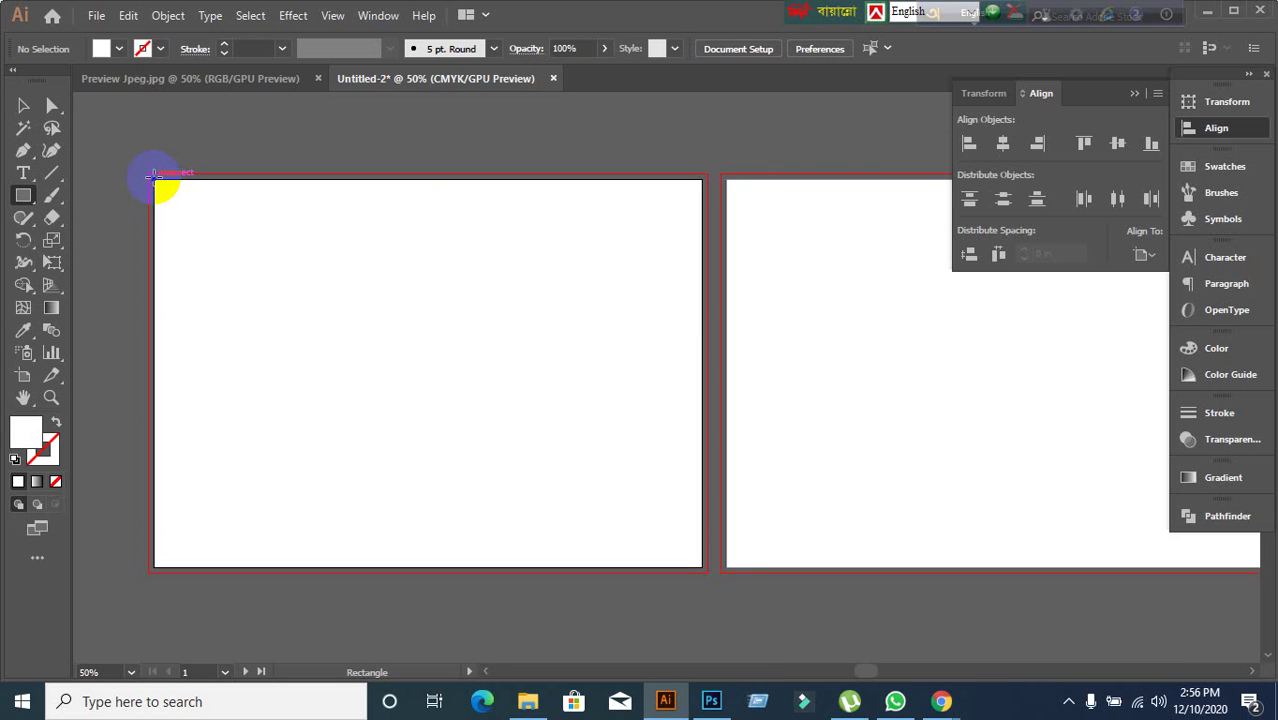
{"action": "left_click", "coordinate": [251, 150]}
{"action": "left_click", "coordinate": [627, 357]}
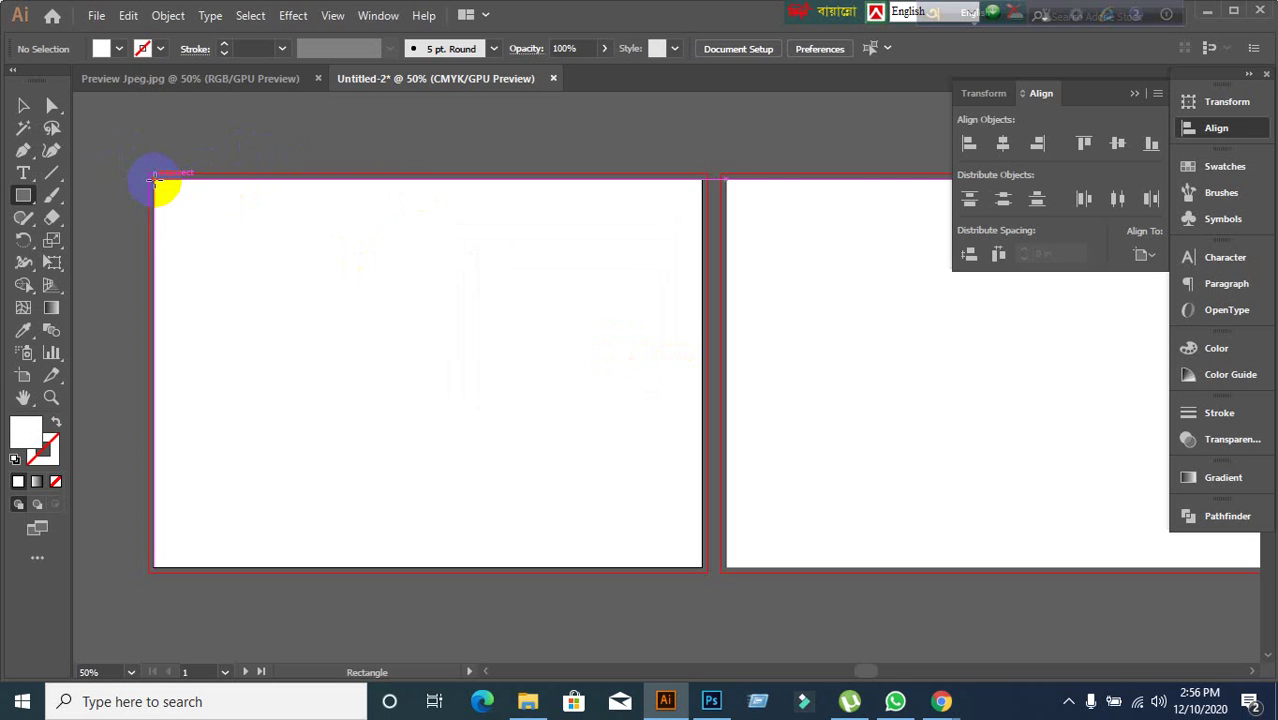
- Create a rectangle 11.69 in wide and 8.27 in high
{"action": "left_click", "coordinate": [408, 291]}
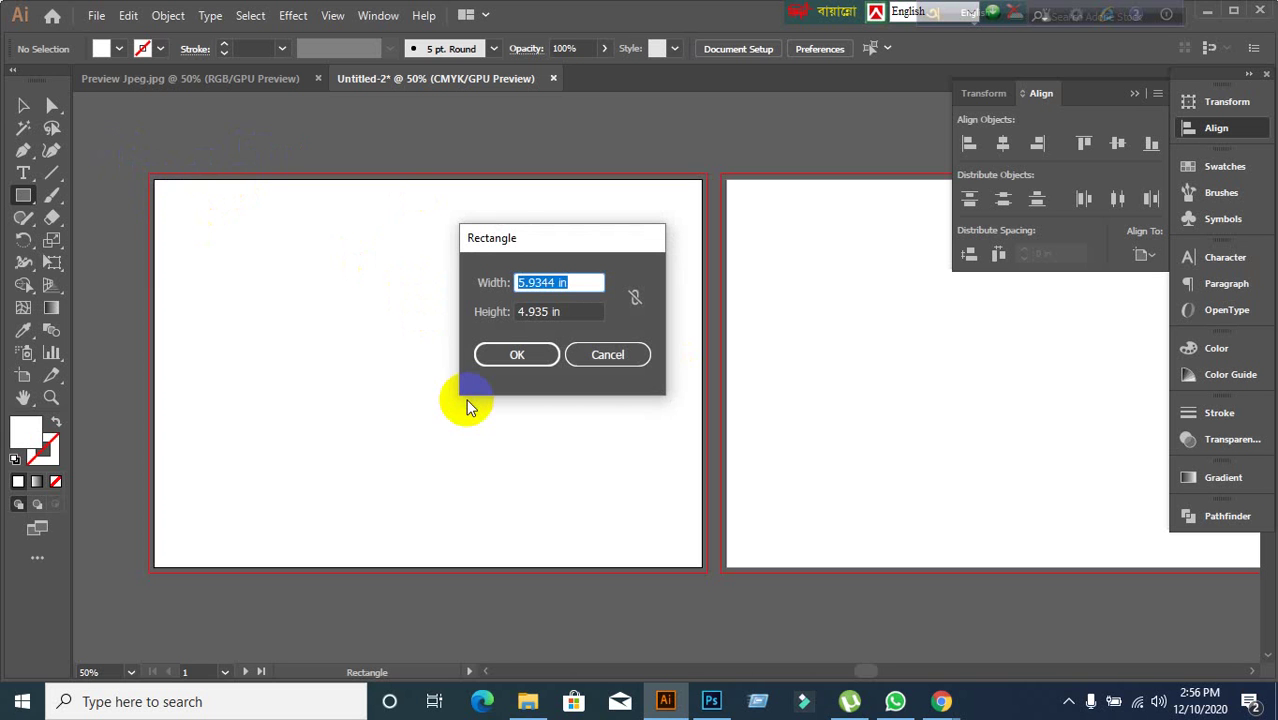
{"action": "type", "text": "11.69"}
{"action": "key", "text": "Tab"}
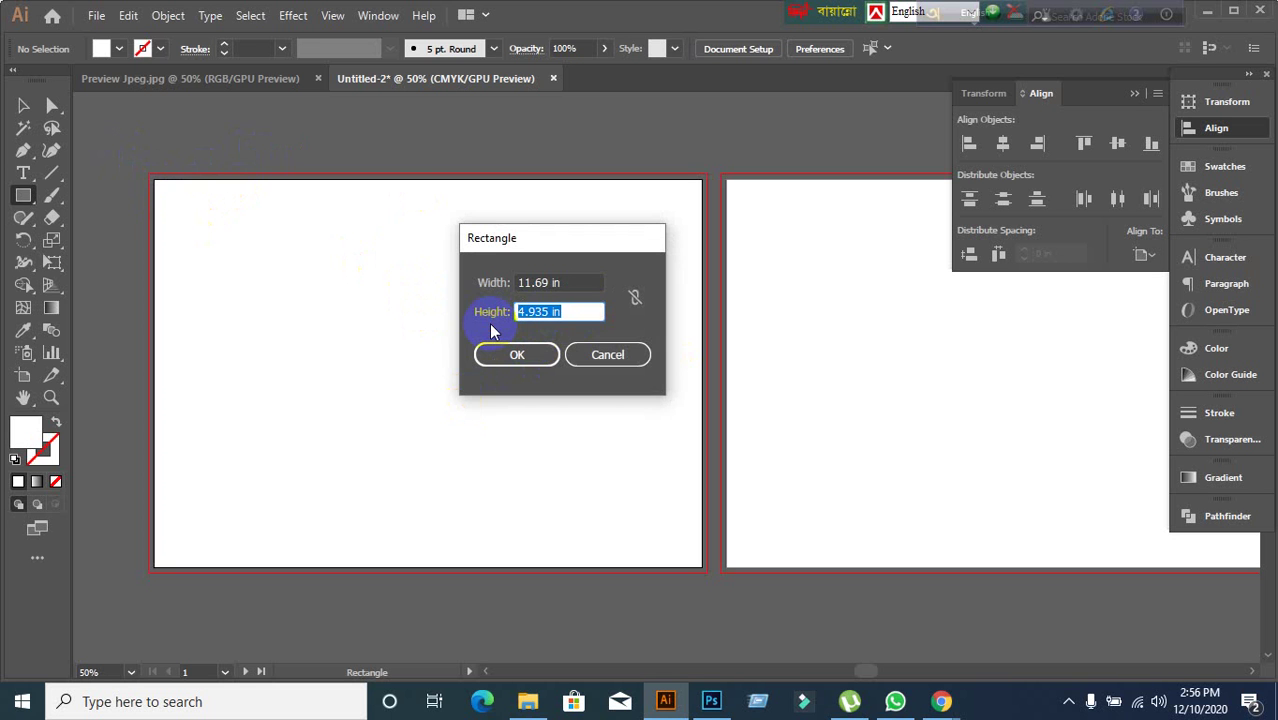
{"action": "type", "text": "8.27"}
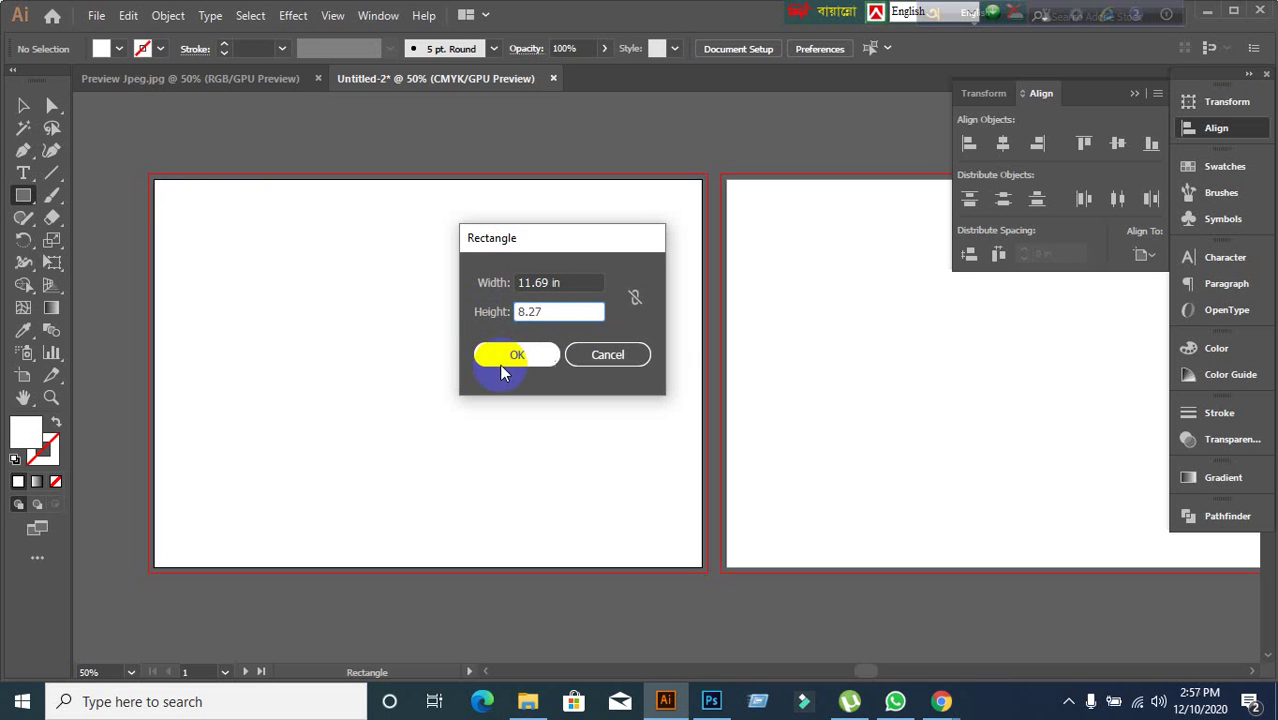
{"action": "left_click", "coordinate": [501, 368]}
- Center the new rectangle vertically and horizontally on the first artboard
{"action": "left_click", "coordinate": [26, 106]}
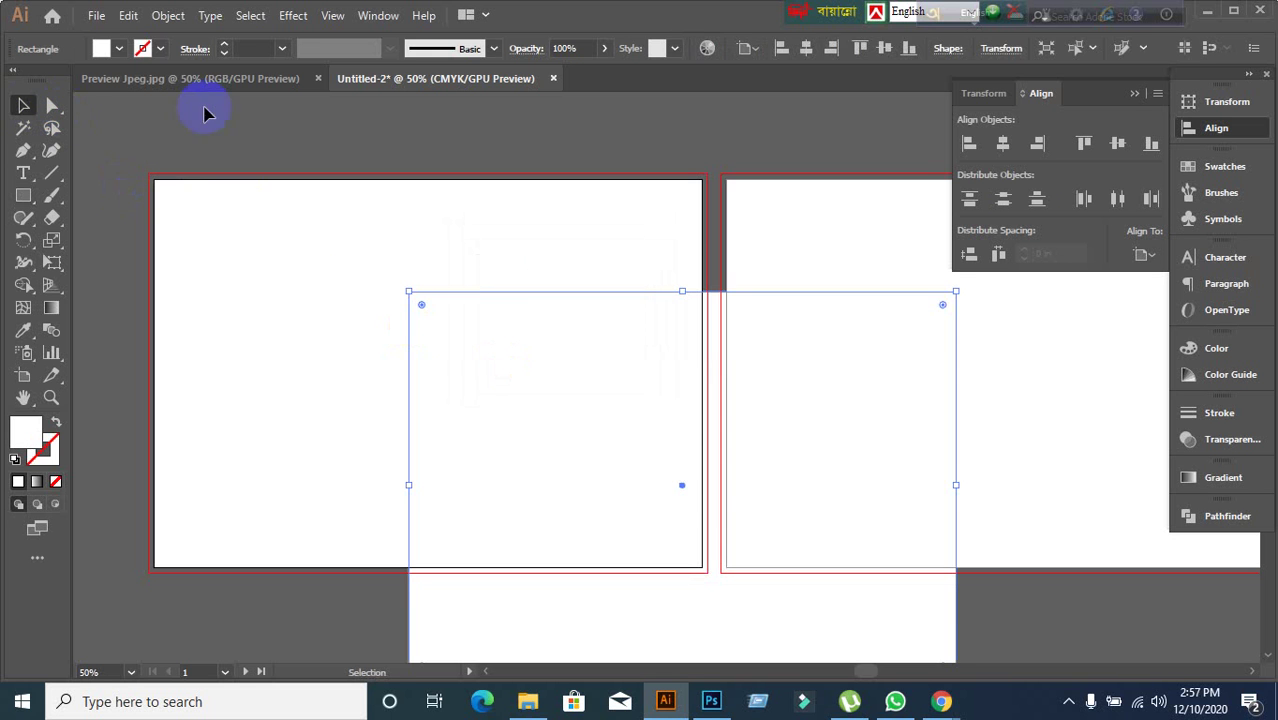
{"action": "left_click", "coordinate": [1148, 258]}
{"action": "left_click", "coordinate": [1140, 316]}
{"action": "left_click", "coordinate": [1116, 144]}
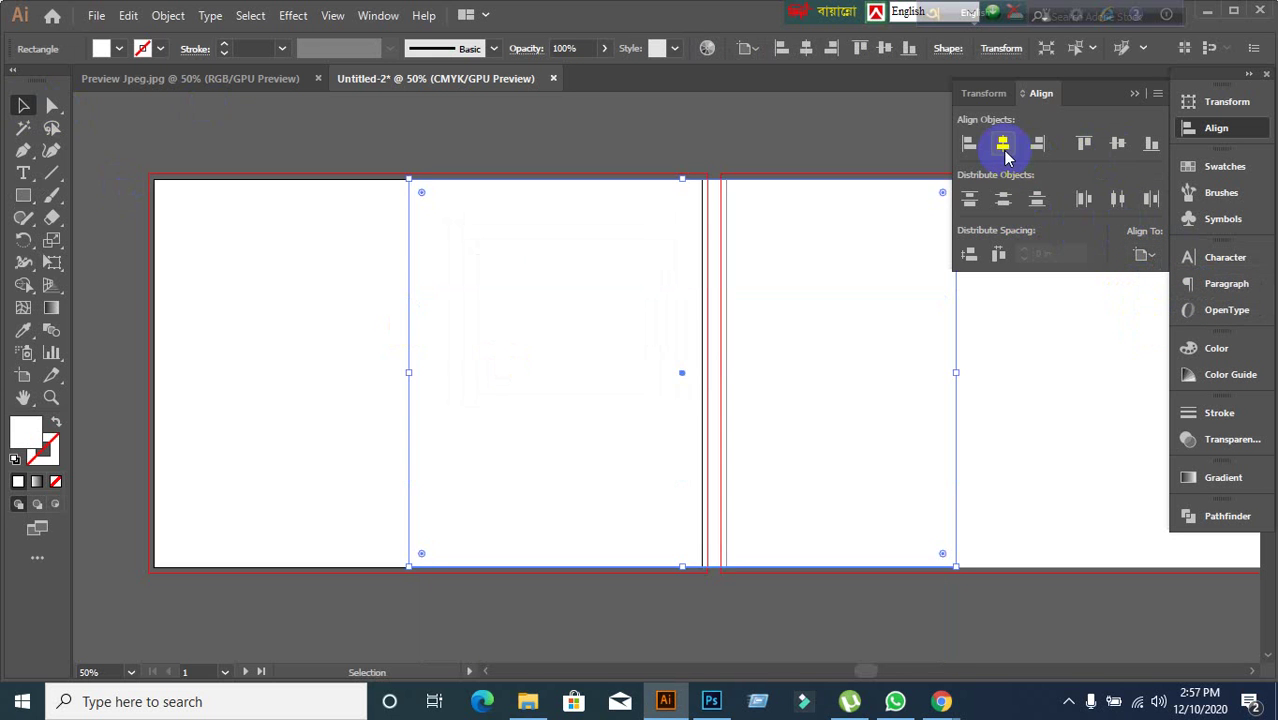
{"action": "left_click", "coordinate": [1004, 150]}
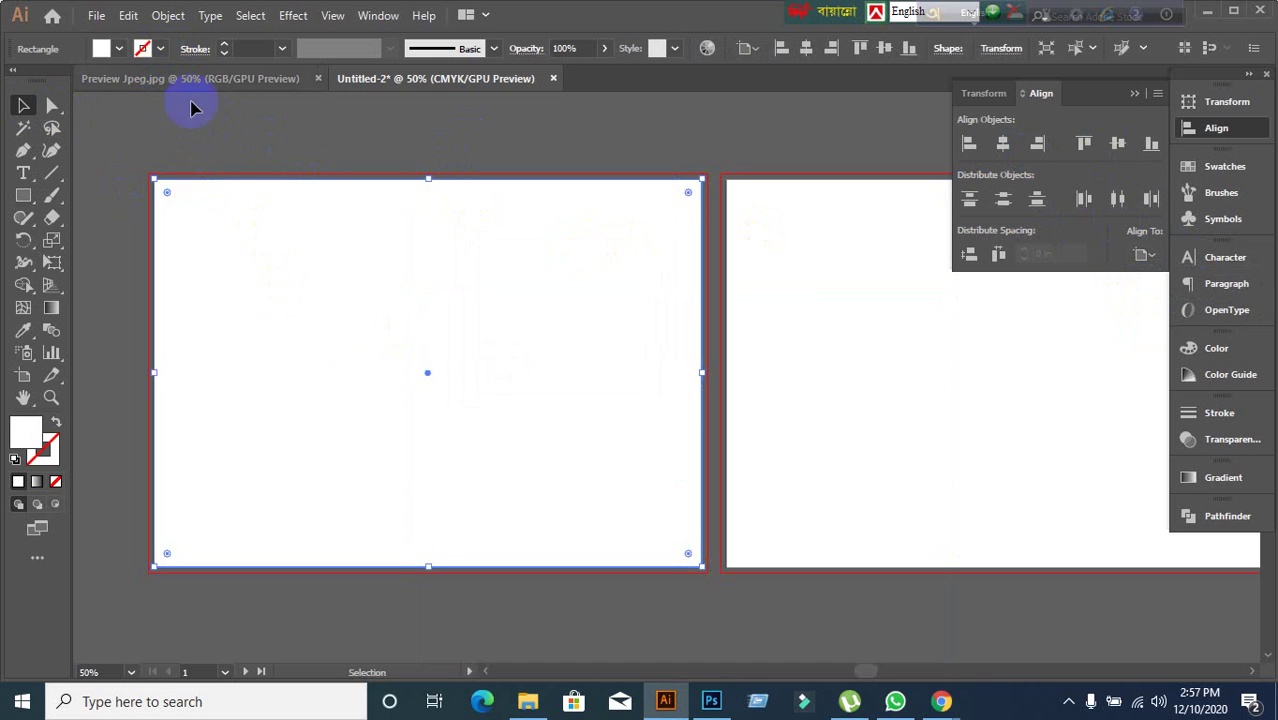
- Try moving the rectangle onto the second artboard, undo the move, and show the rulers
{"action": "left_click_drag", "start_coordinate": [371, 335], "coordinate": [1001, 460]}
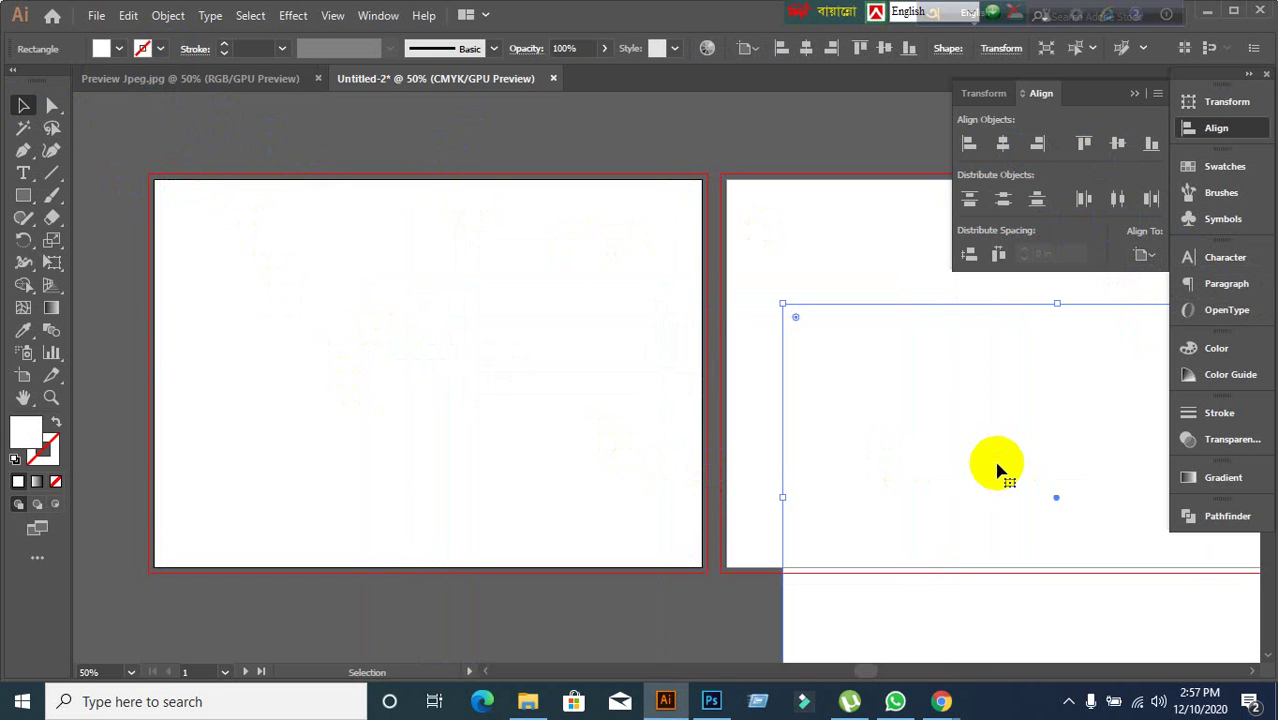
{"action": "key", "text": "ctrl+z"}
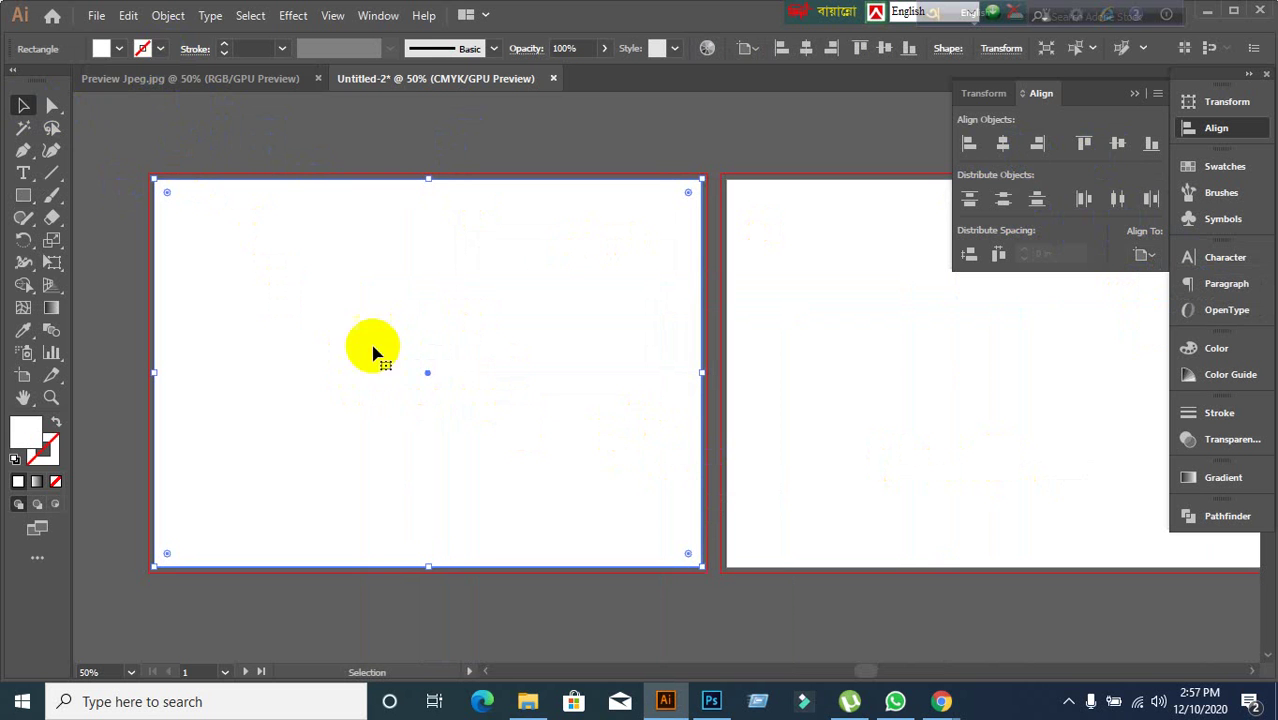
{"action": "left_click", "coordinate": [91, 20]}
{"action": "left_click", "coordinate": [91, 20]}
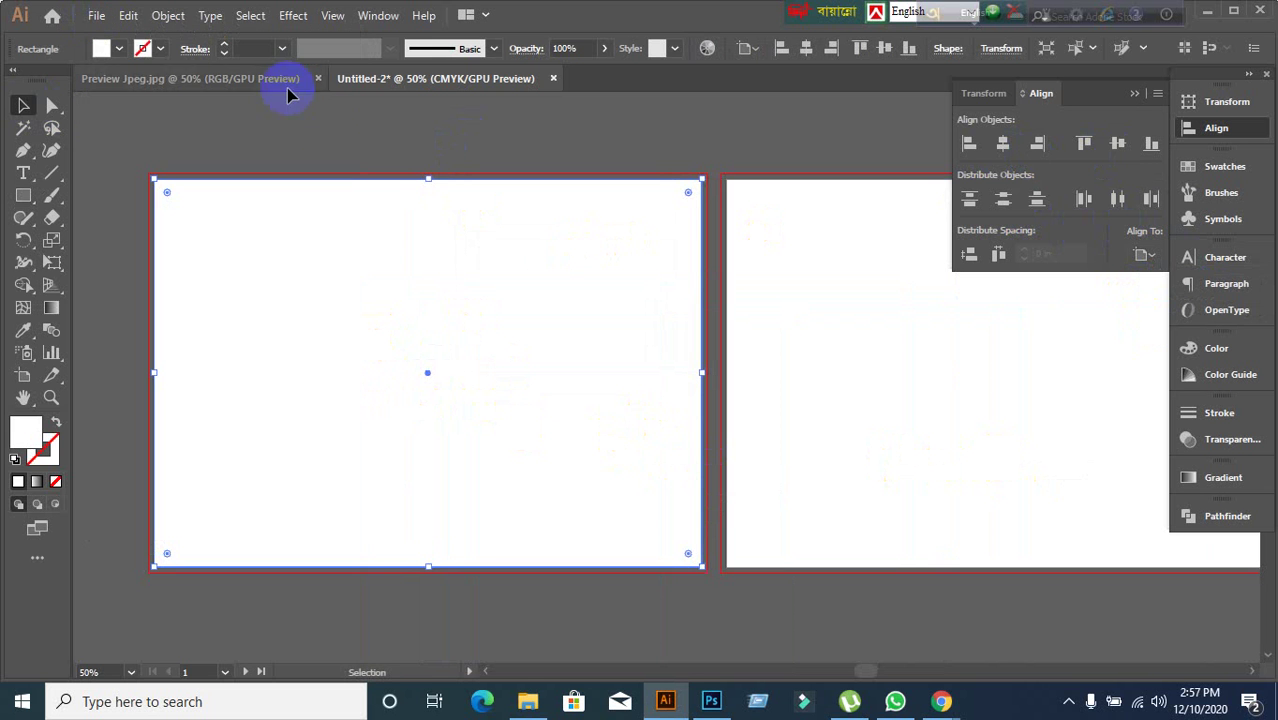
{"action": "key", "text": "ctrl+r"}
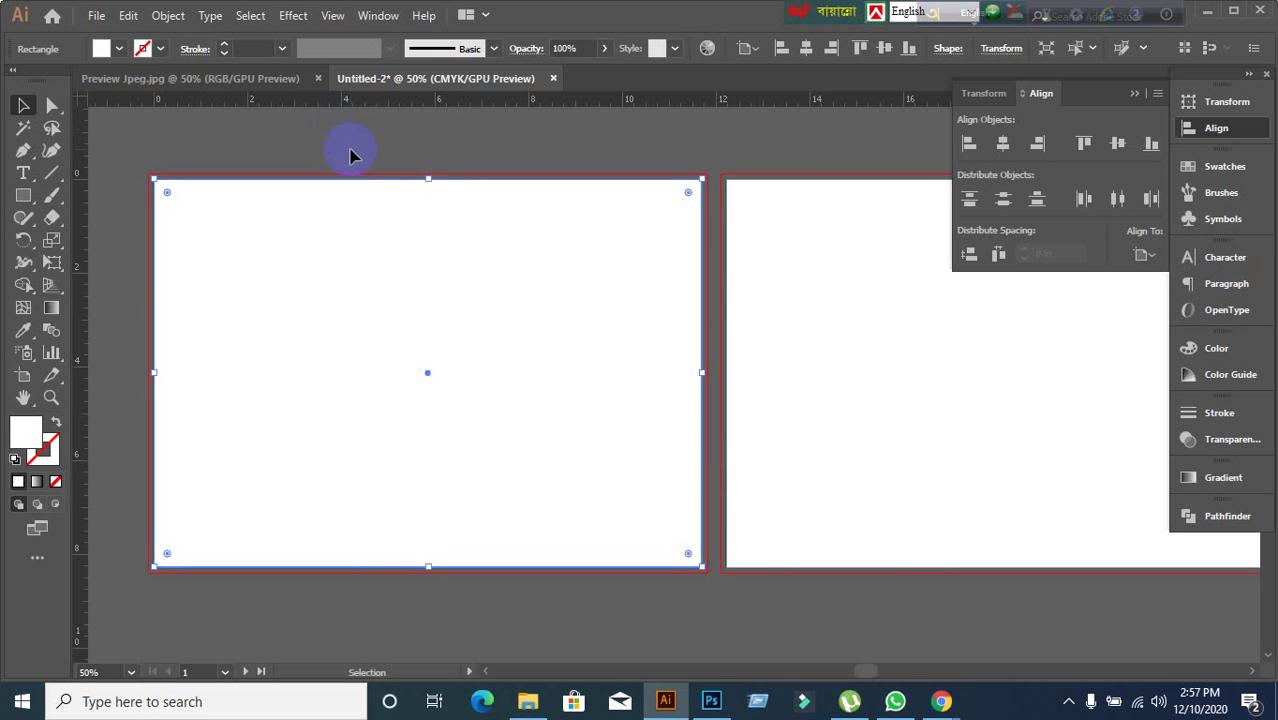
- Check the bleed values in the document setup and leave them without changes
{"action": "left_click", "coordinate": [96, 18]}
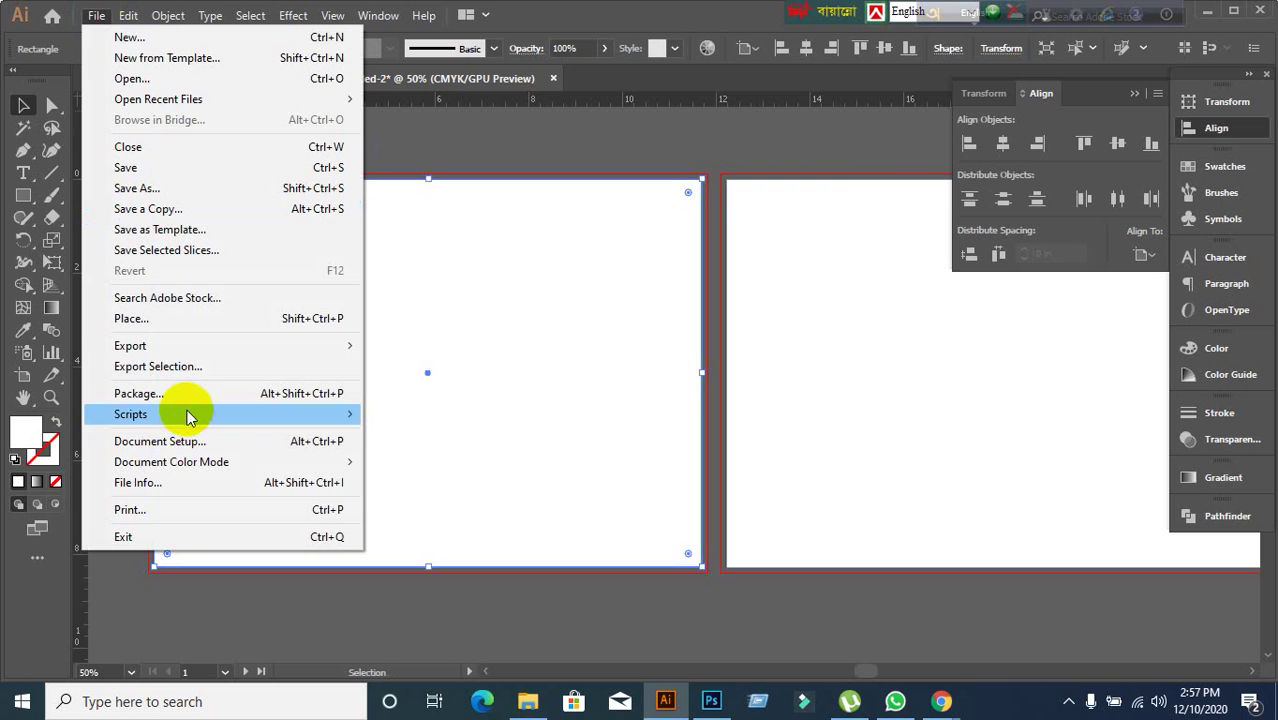
{"action": "left_click", "coordinate": [168, 440]}
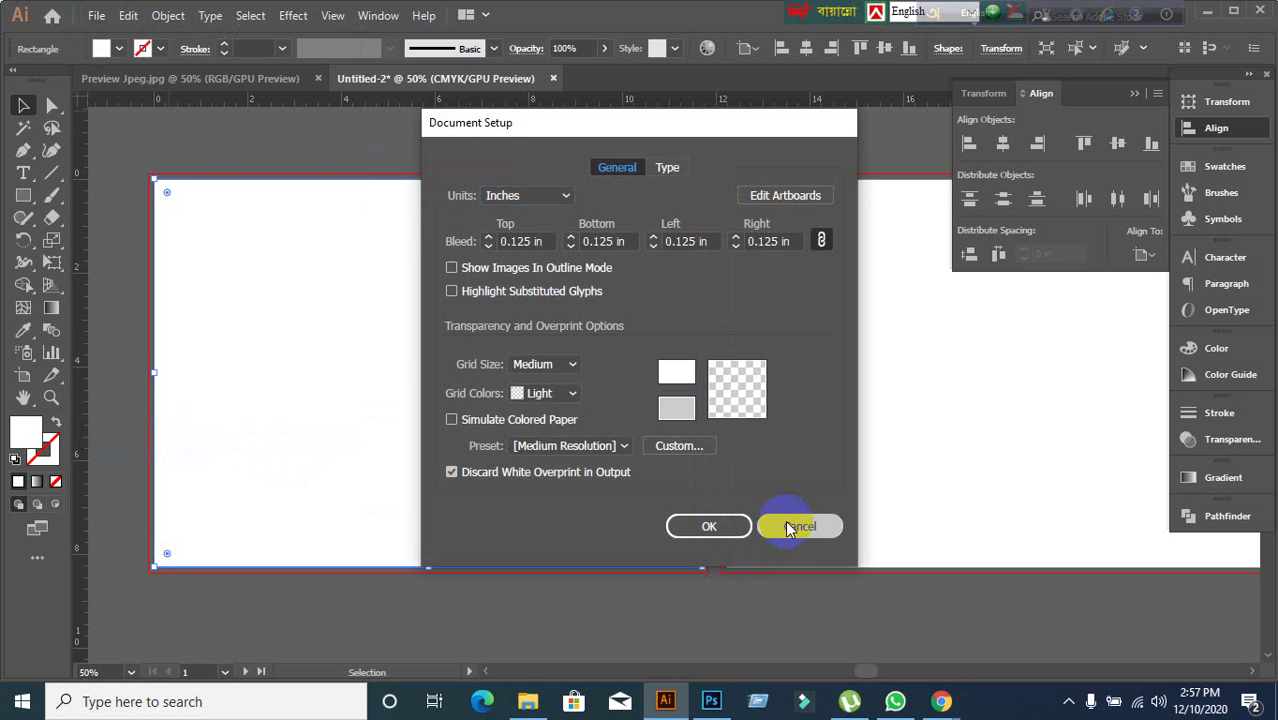
{"action": "left_click", "coordinate": [792, 524]}
- Offset the artboard-sized rectangle's path outward by 0.125 in with miter joins, previewing the result
{"action": "left_click", "coordinate": [167, 17]}
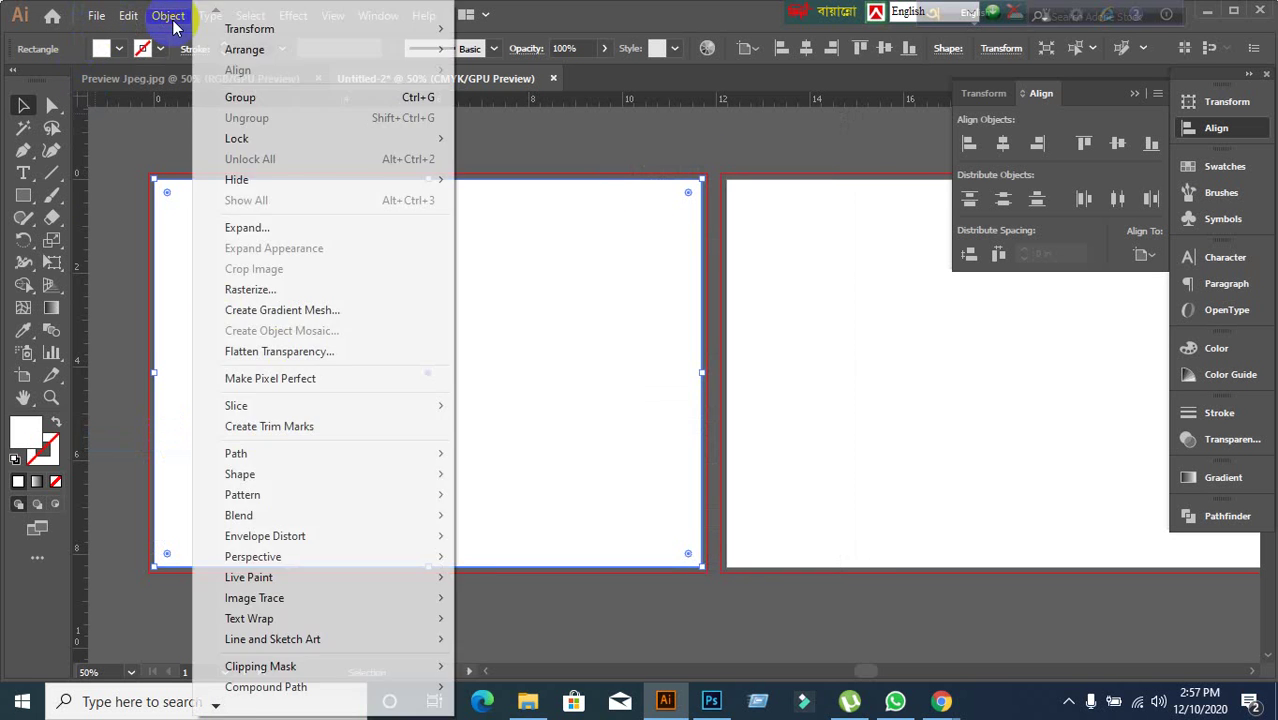
{"action": "mouse_move", "coordinate": [245, 454]}
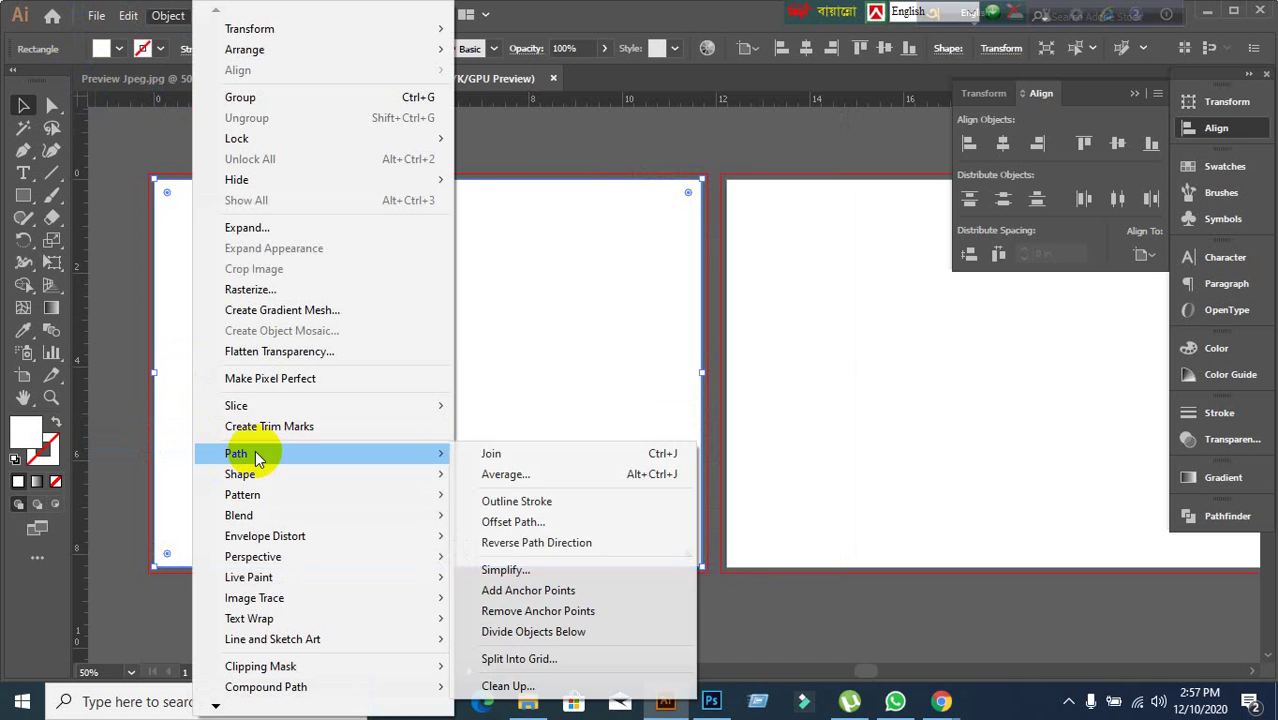
{"action": "left_click", "coordinate": [525, 523]}
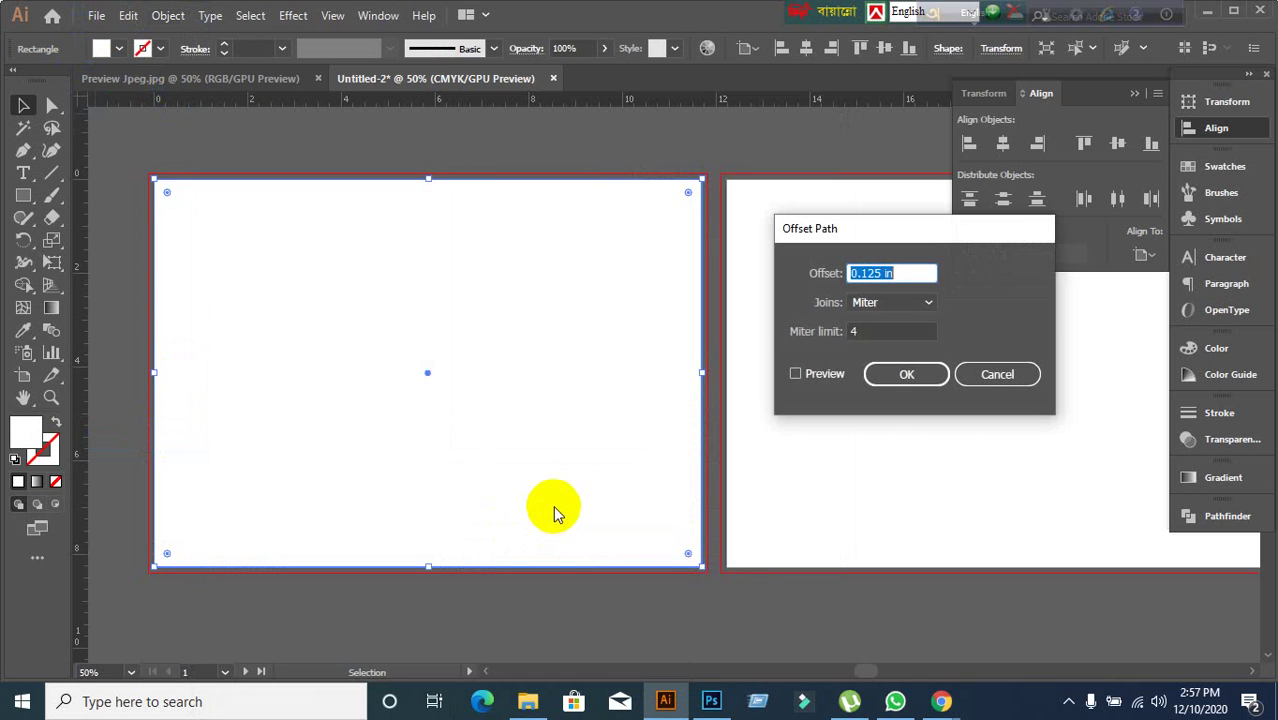
{"action": "left_click", "coordinate": [795, 374]}
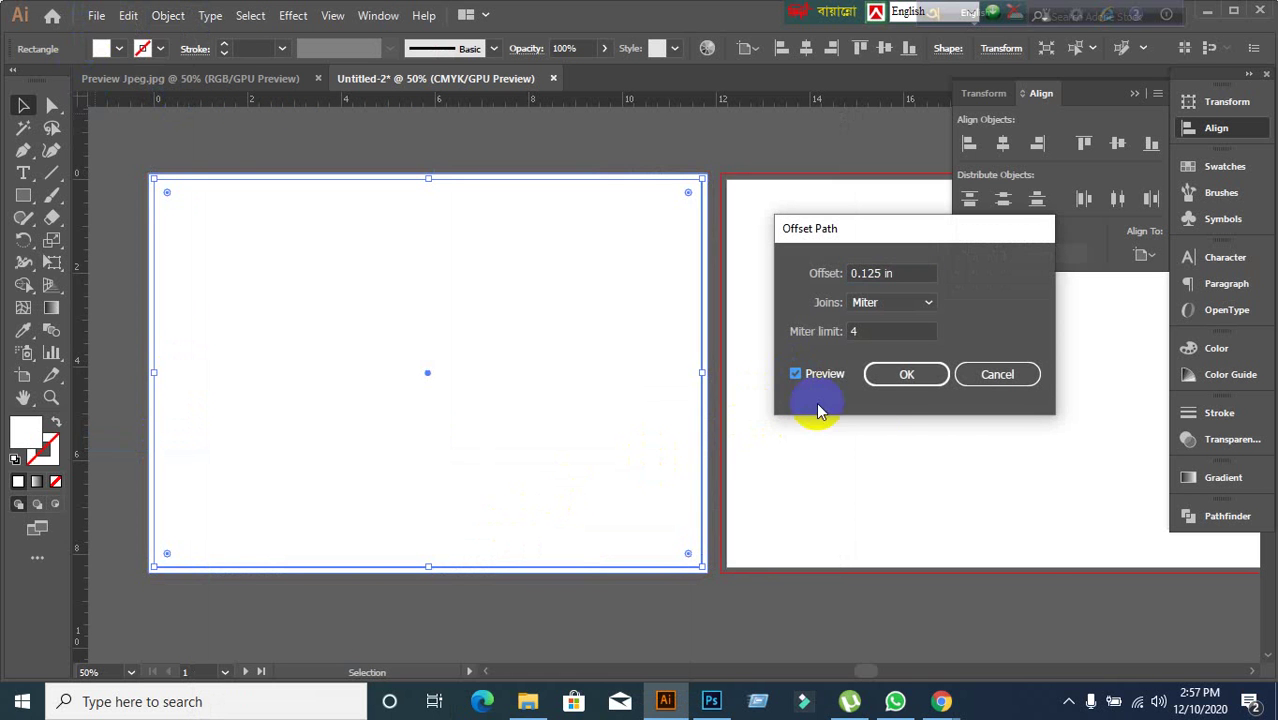
{"action": "left_click", "coordinate": [904, 374]}
- Examine the upper-left corner of the first artboard to compare the offset rectangle's edges with the bleed line
{"action": "scroll", "coordinate": [116, 190], "scroll_direction": "up", "scroll_amount": 5}
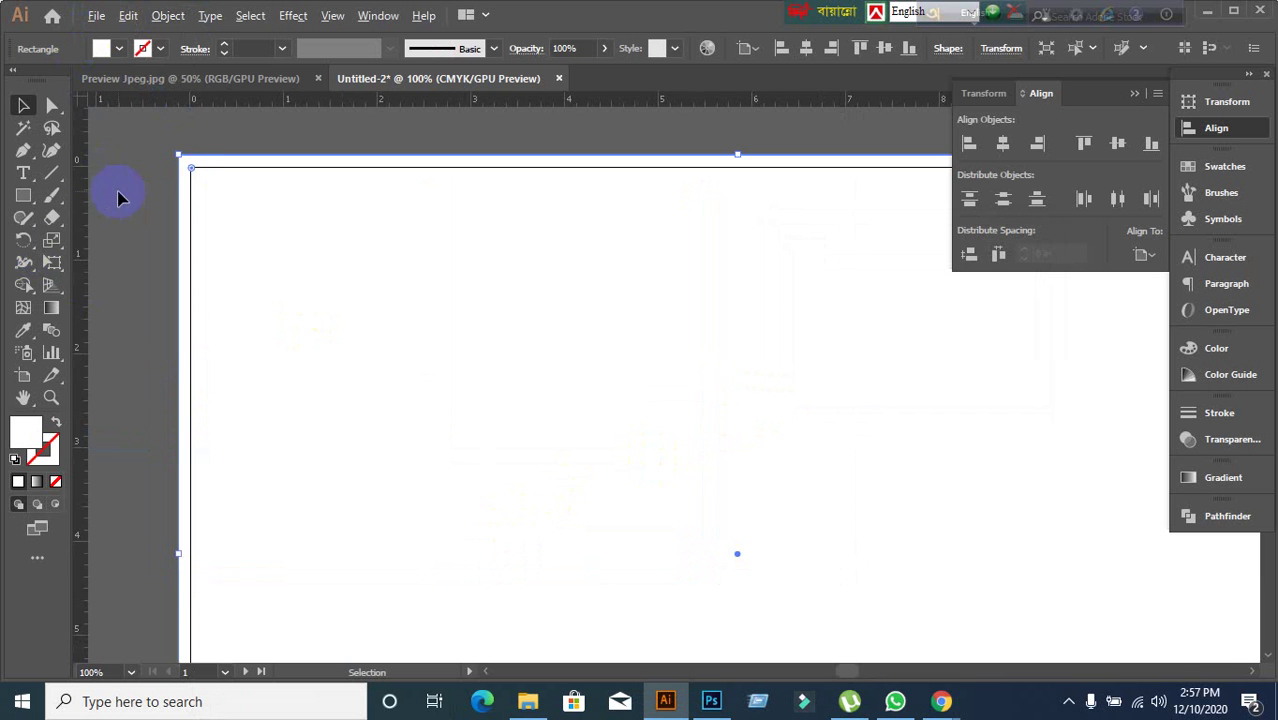
{"action": "scroll", "coordinate": [267, 131], "scroll_direction": "up", "scroll_amount": 2}
{"action": "left_click_drag", "start_coordinate": [220, 191], "coordinate": [201, 392]}
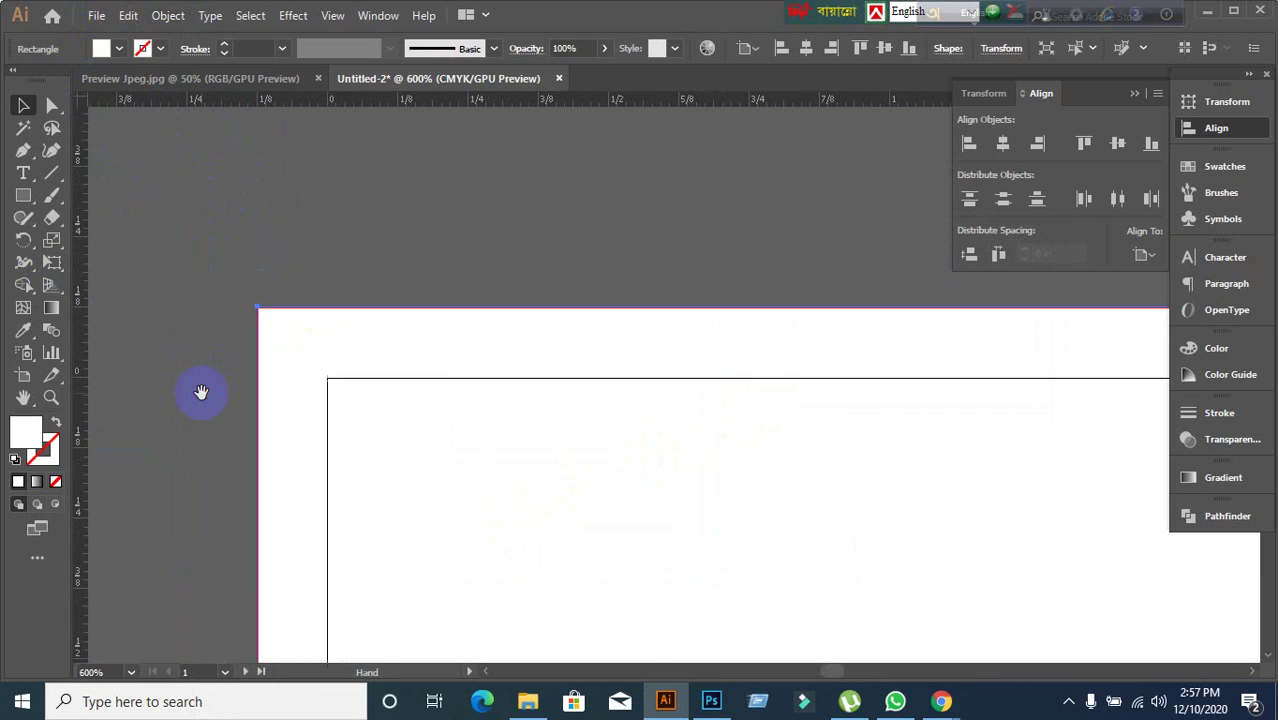
{"action": "scroll", "coordinate": [228, 345], "scroll_direction": "up", "scroll_amount": 4}
{"action": "left_click", "coordinate": [442, 251]}
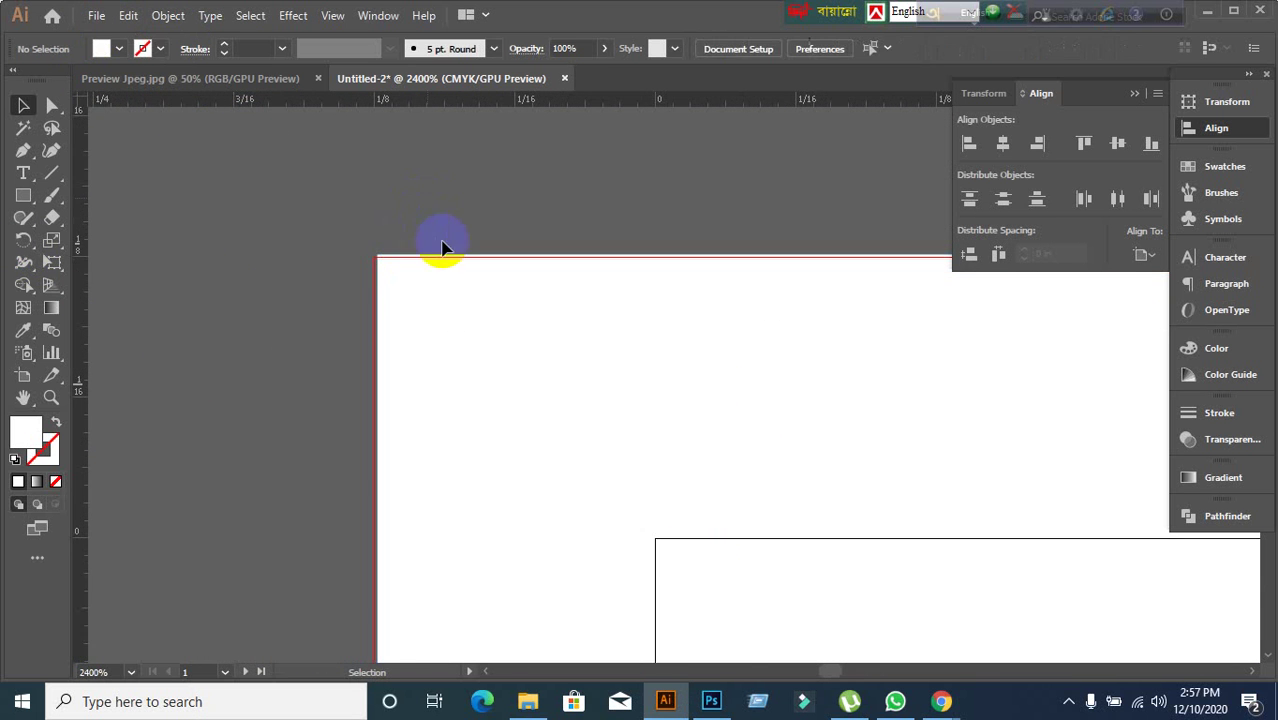
{"action": "scroll", "coordinate": [440, 325], "scroll_direction": "up", "scroll_amount": 1}
{"action": "scroll", "coordinate": [428, 272], "scroll_direction": "up", "scroll_amount": 2}
{"action": "scroll", "coordinate": [428, 278], "scroll_direction": "down", "scroll_amount": 3}
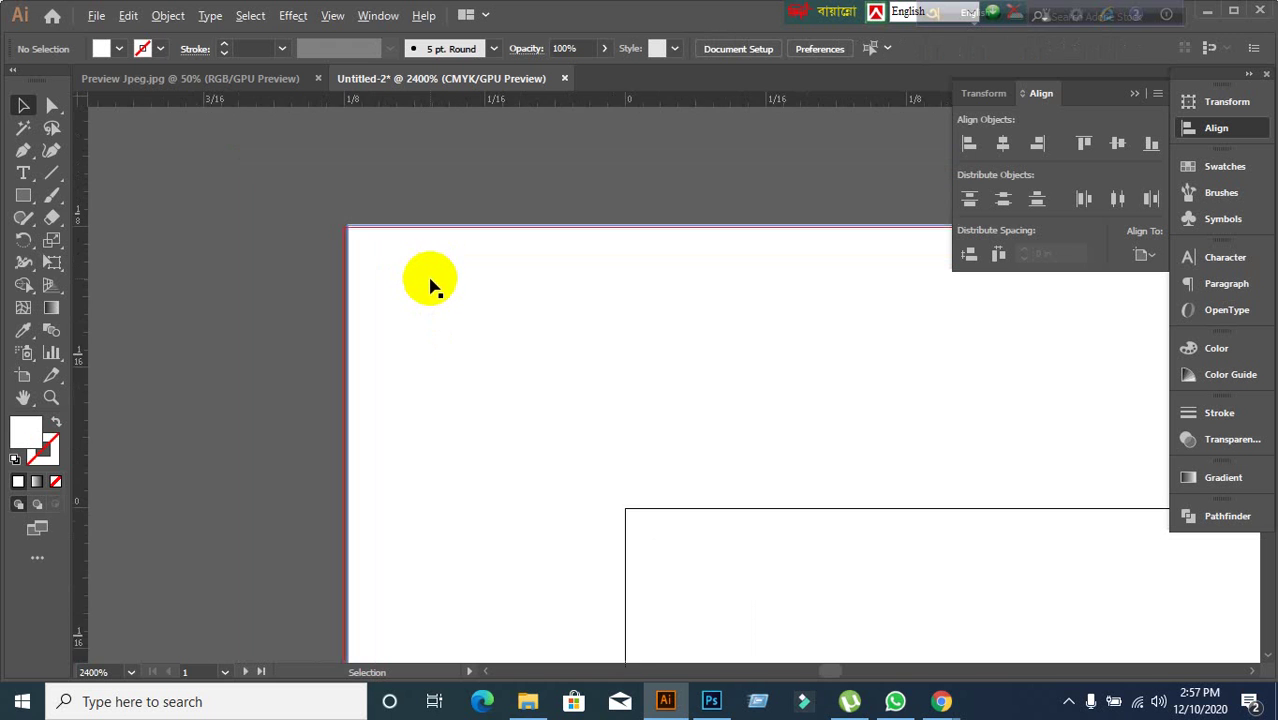
{"action": "scroll", "coordinate": [437, 300], "scroll_direction": "up", "scroll_amount": 2}
- Center the offset rectangle vertically and horizontally on the first artboard and deselect it
{"action": "left_click", "coordinate": [434, 310]}
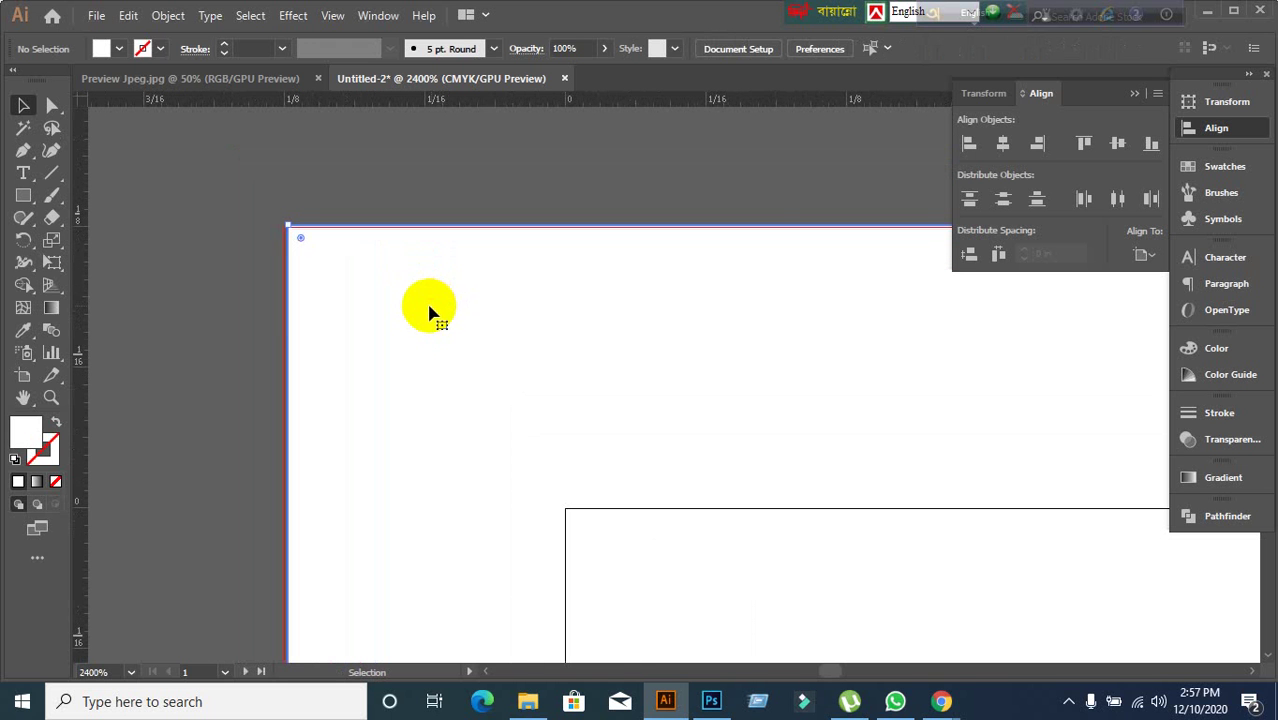
{"action": "left_click", "coordinate": [1157, 257]}
{"action": "left_click", "coordinate": [1157, 257]}
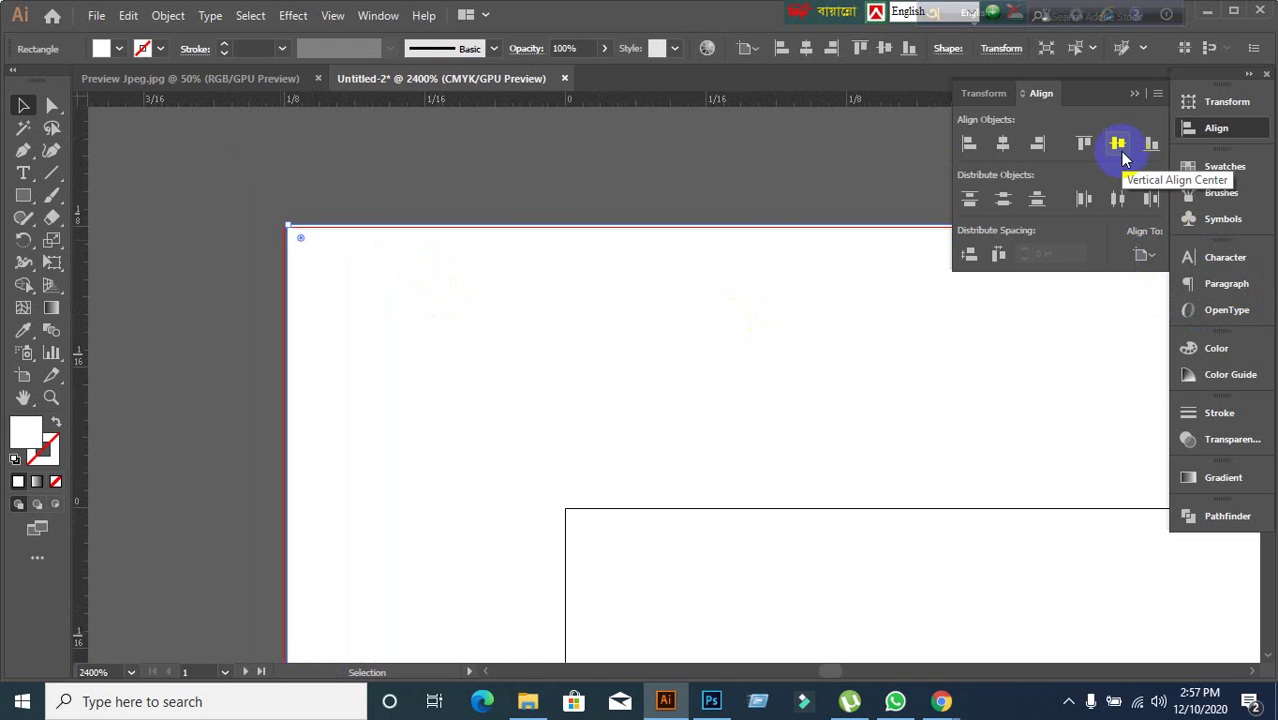
{"action": "left_click", "coordinate": [1120, 145]}
{"action": "left_click", "coordinate": [1003, 143]}
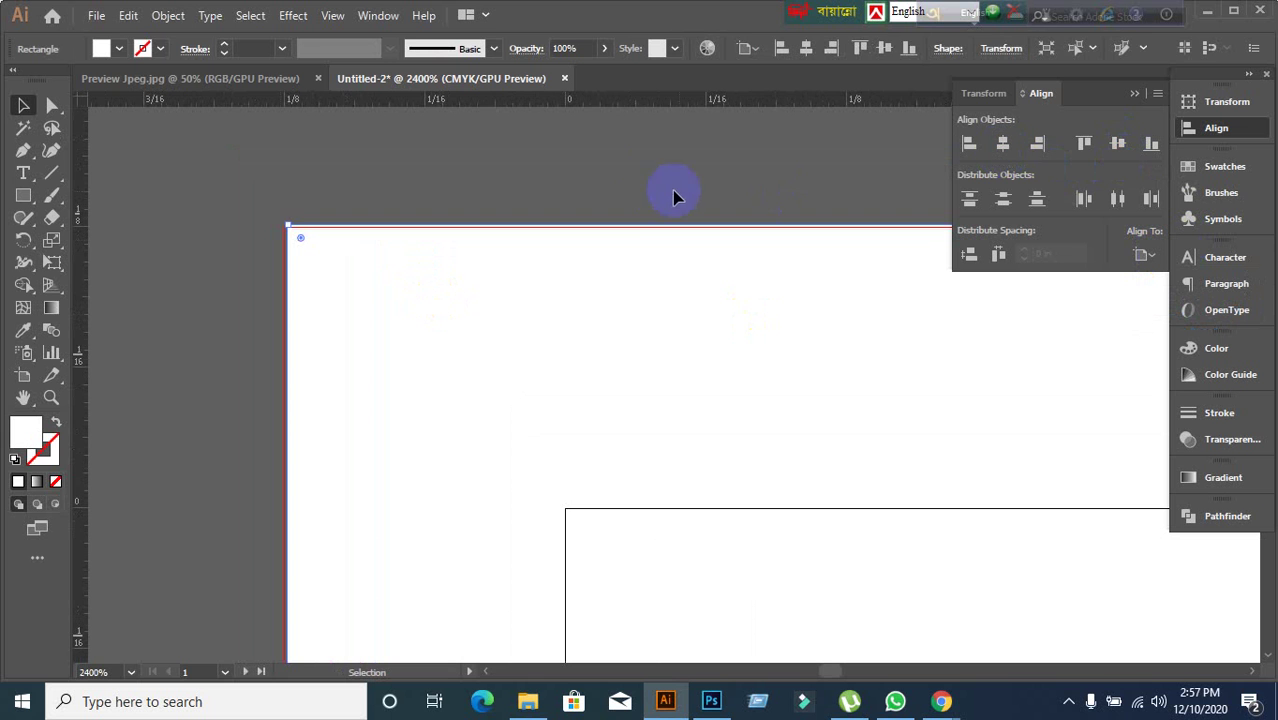
{"action": "left_click_drag", "start_coordinate": [406, 303], "coordinate": [360, 334]}
{"action": "left_click", "coordinate": [210, 427]}
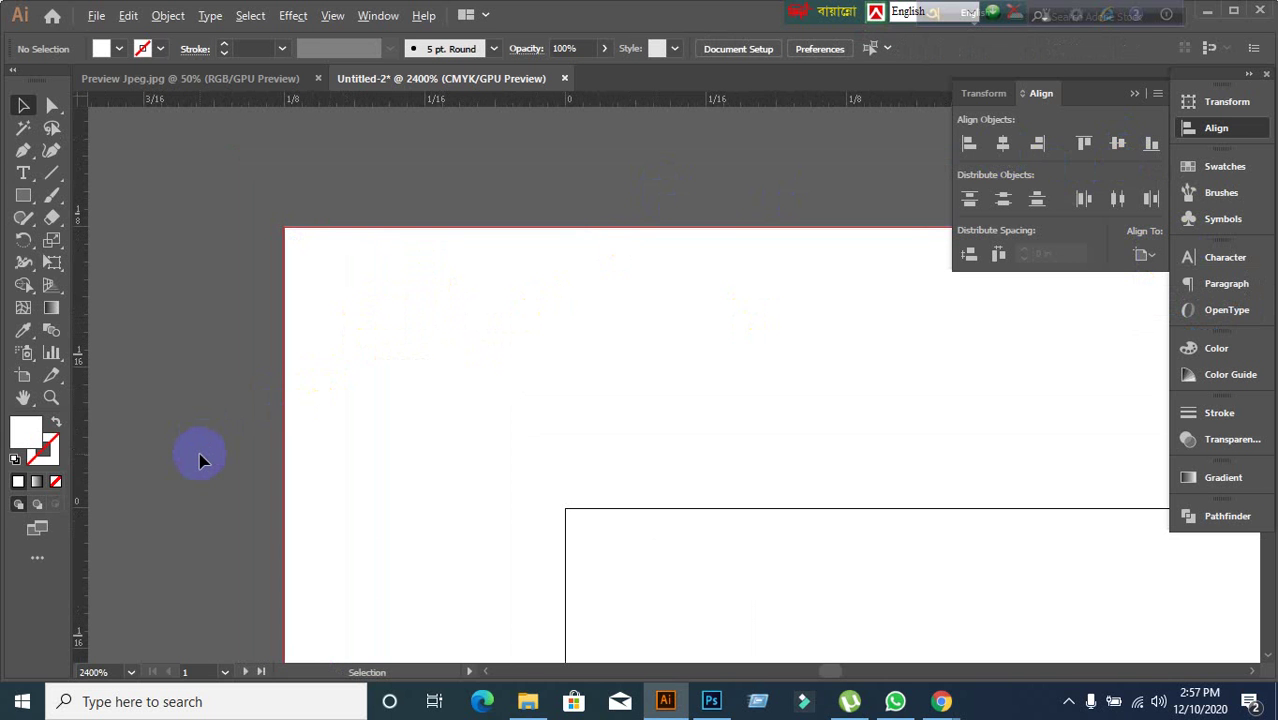
{"action": "mouse_move", "coordinate": [374, 357]}
{"action": "left_mouse_down"}
{"action": "mouse_move", "coordinate": [417, 379]}
{"action": "mouse_move", "coordinate": [378, 355]}
{"action": "left_mouse_up"}
{"action": "left_click", "coordinate": [175, 460]}
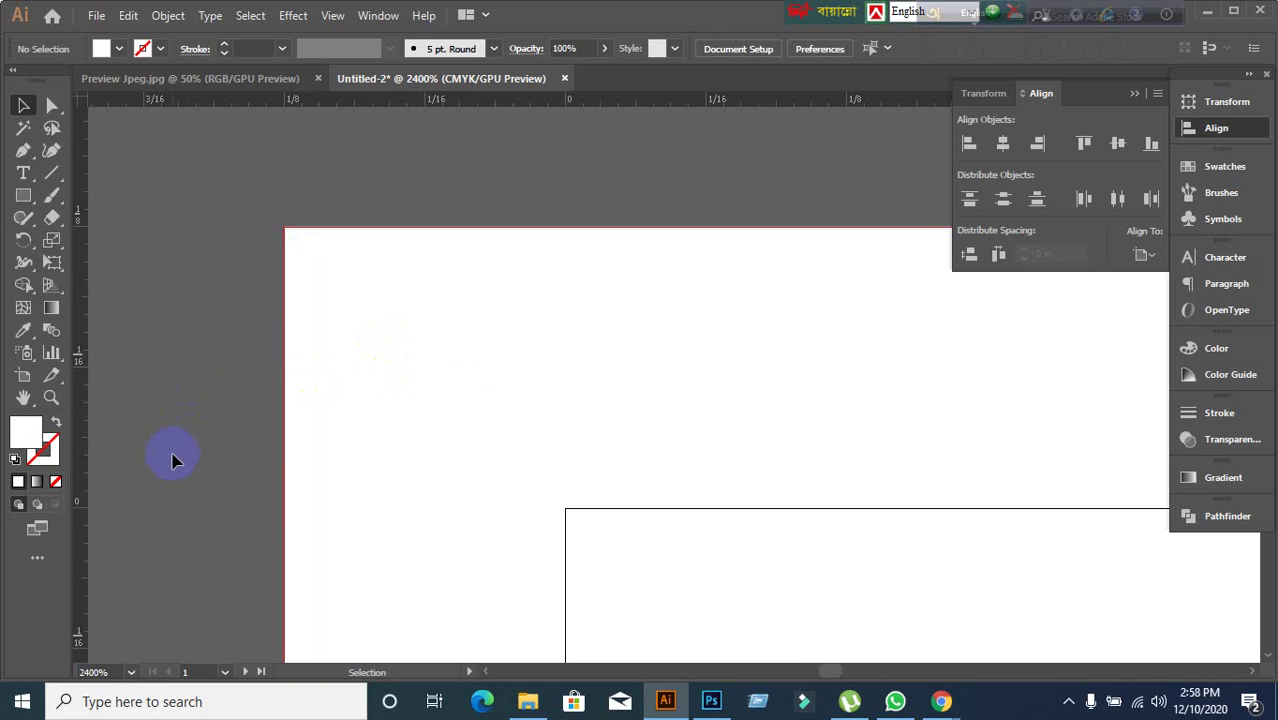
- Inspect the first artboard's edges and corners to check how the offset rectangle fits the bleed
{"action": "key", "text": "ctrl+1"}
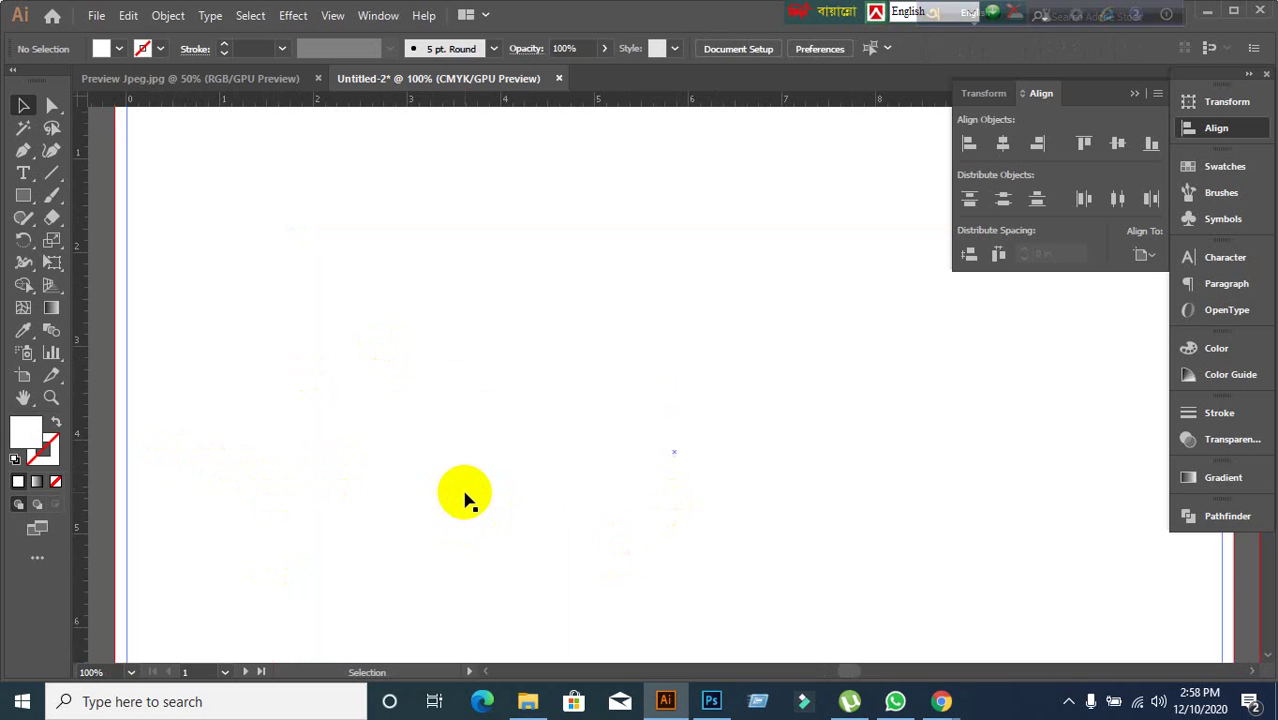
{"action": "scroll", "coordinate": [464, 492], "scroll_direction": "up", "scroll_amount": 5}
{"action": "scroll", "coordinate": [464, 492], "scroll_direction": "down", "scroll_amount": 3}
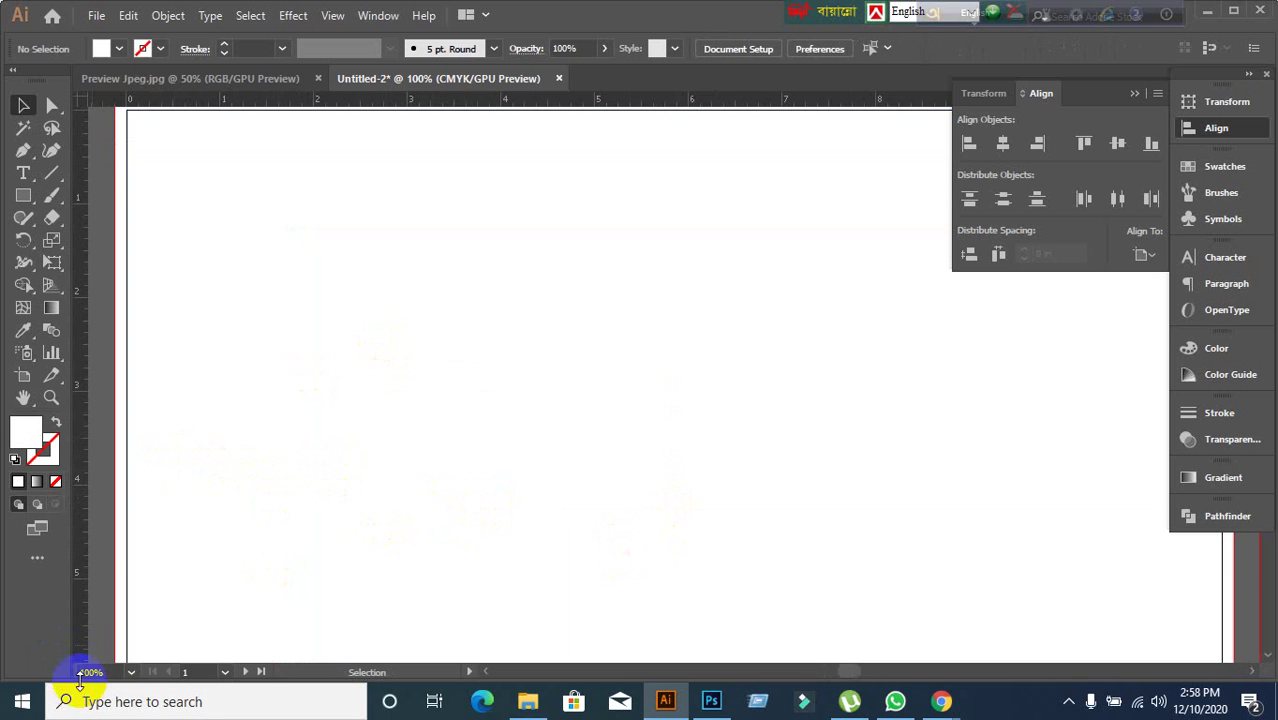
{"action": "scroll", "coordinate": [538, 490], "scroll_direction": "down", "scroll_amount": 12}
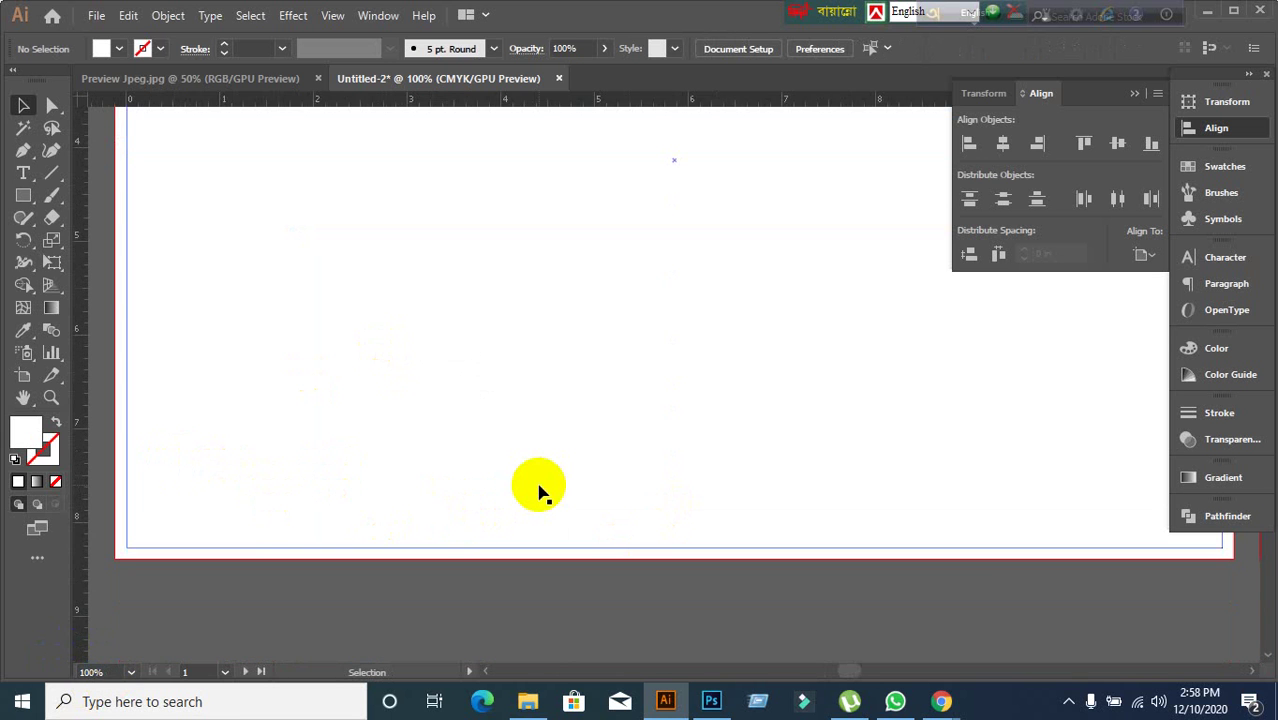
{"action": "left_click_drag", "start_coordinate": [1016, 578], "coordinate": [511, 681]}
{"action": "left_click_drag", "start_coordinate": [639, 291], "coordinate": [736, 571]}
{"action": "left_click_drag", "start_coordinate": [690, 354], "coordinate": [1054, 396]}
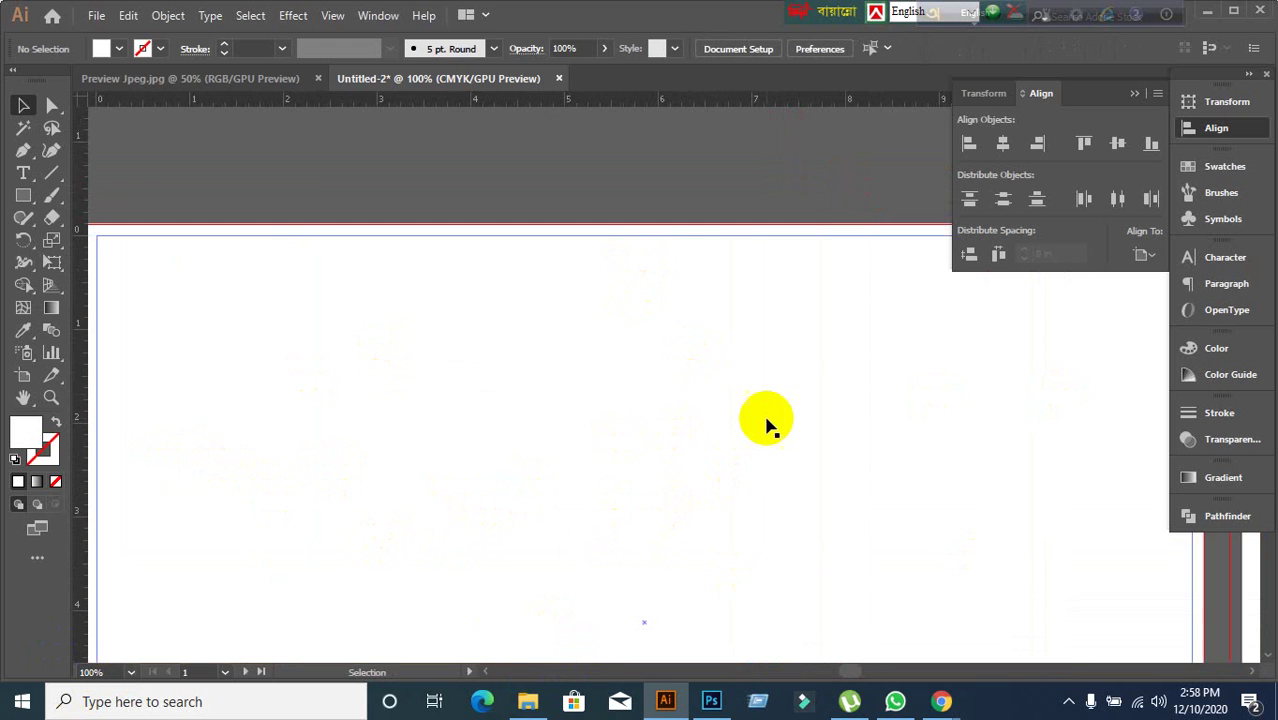
{"action": "left_click_drag", "start_coordinate": [456, 440], "coordinate": [672, 371]}
{"action": "scroll", "coordinate": [299, 189], "scroll_direction": "up", "scroll_amount": 1}
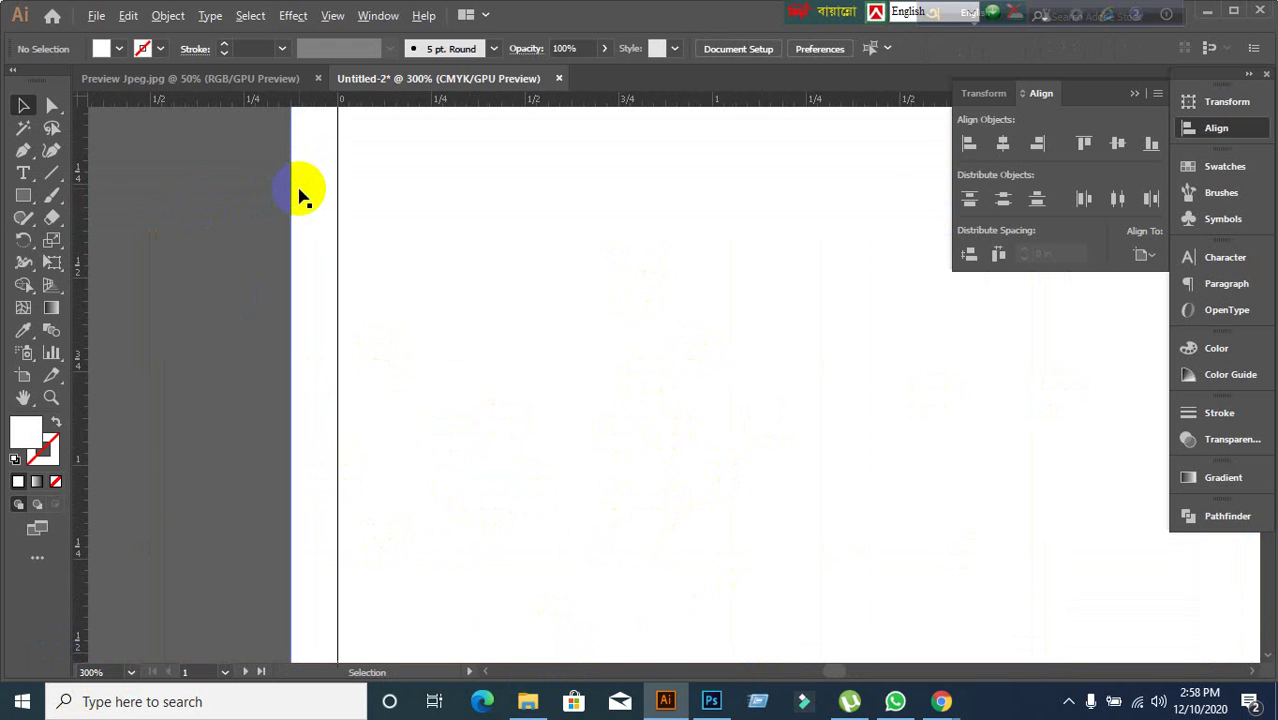
{"action": "scroll", "coordinate": [385, 428], "scroll_direction": "up", "scroll_amount": 5}
{"action": "scroll", "coordinate": [388, 341], "scroll_direction": "up", "scroll_amount": 5}
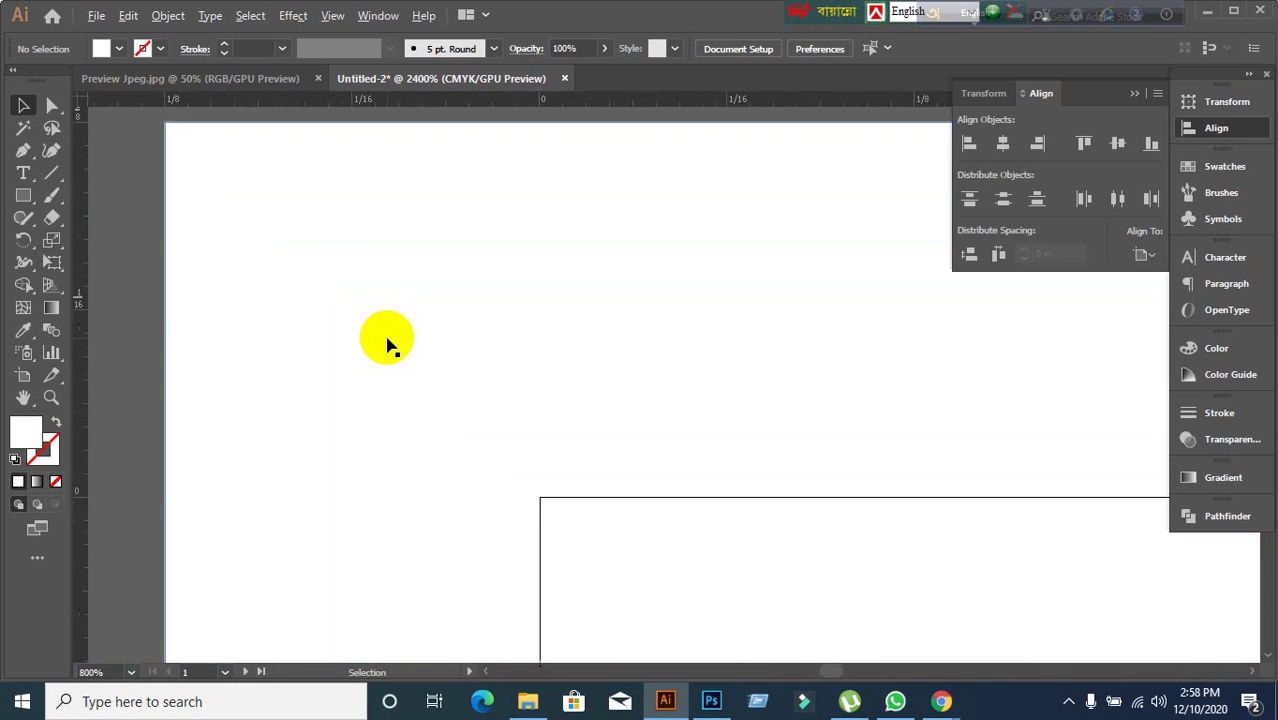
{"action": "scroll", "coordinate": [380, 341], "scroll_direction": "down", "scroll_amount": 2}
- Delete both the artboard-sized rectangle and its offset copy from the first artboard
{"action": "left_click_drag", "start_coordinate": [318, 297], "coordinate": [330, 322]}
{"action": "scroll", "coordinate": [405, 435], "scroll_direction": "down", "scroll_amount": 1}
{"action": "scroll", "coordinate": [628, 513], "scroll_direction": "down", "scroll_amount": 2}
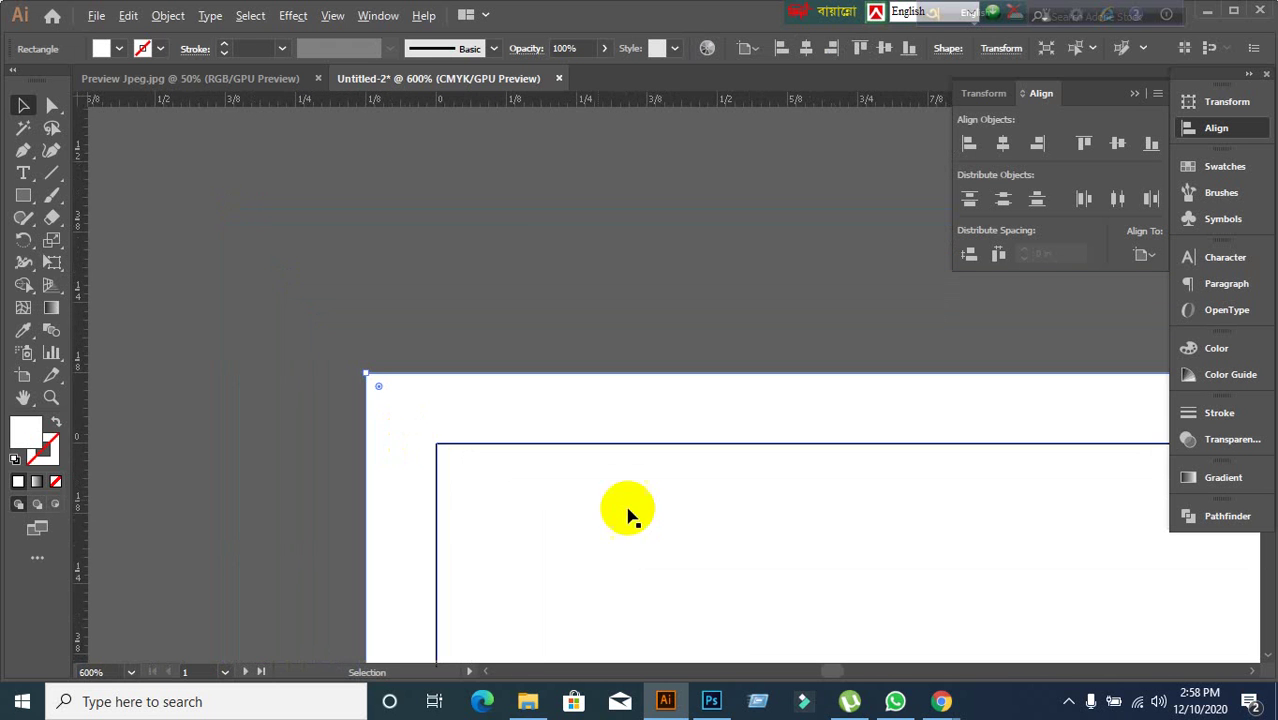
{"action": "scroll", "coordinate": [576, 231], "scroll_direction": "down", "scroll_amount": 2}
{"action": "scroll", "coordinate": [757, 428], "scroll_direction": "down", "scroll_amount": 3}
{"action": "scroll", "coordinate": [757, 428], "scroll_direction": "down", "scroll_amount": 4}
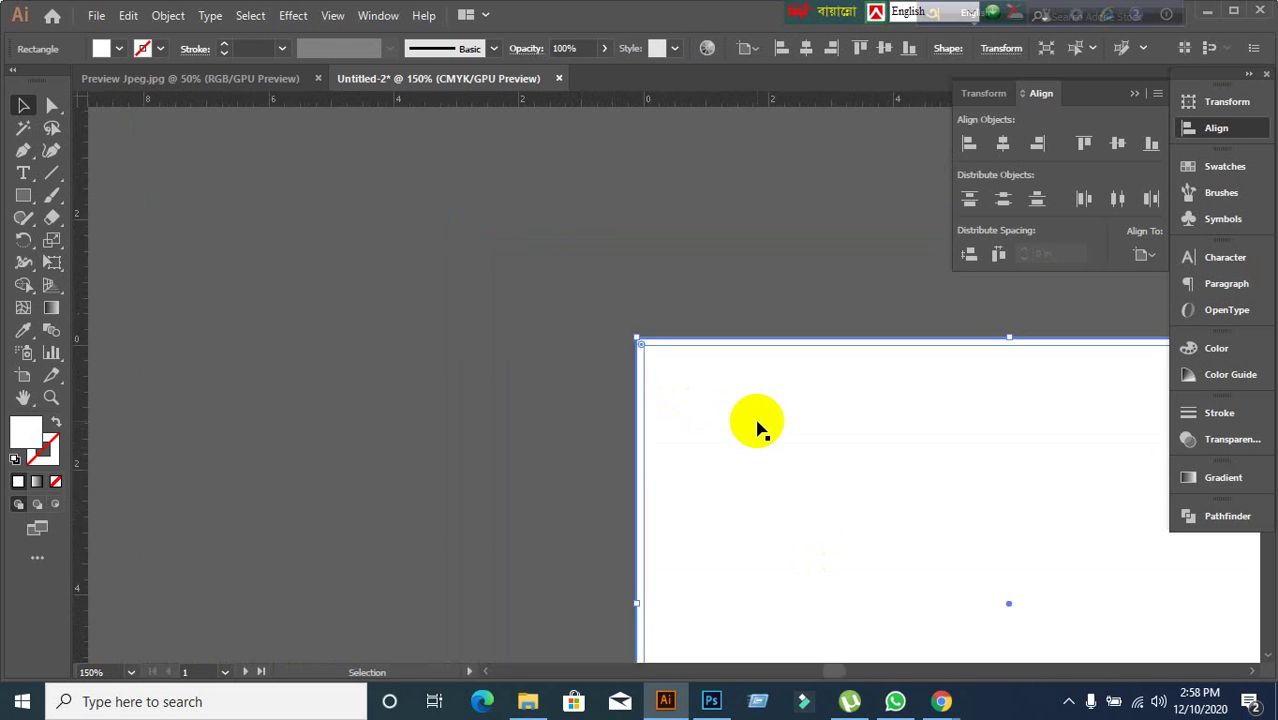
{"action": "left_click", "coordinate": [369, 292]}
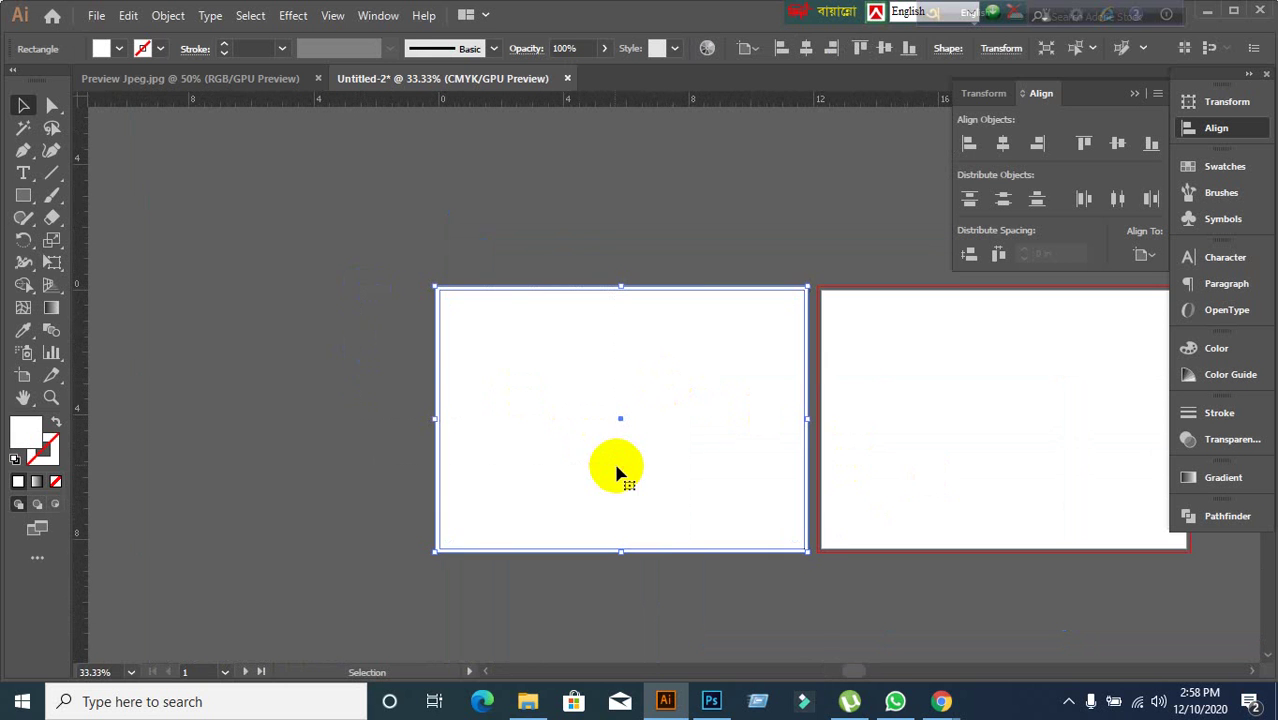
{"action": "left_click_drag", "start_coordinate": [617, 487], "coordinate": [419, 382]}
{"action": "scroll", "coordinate": [454, 300], "scroll_direction": "up", "scroll_amount": 1}
{"action": "left_click_drag", "start_coordinate": [454, 300], "coordinate": [522, 311]}
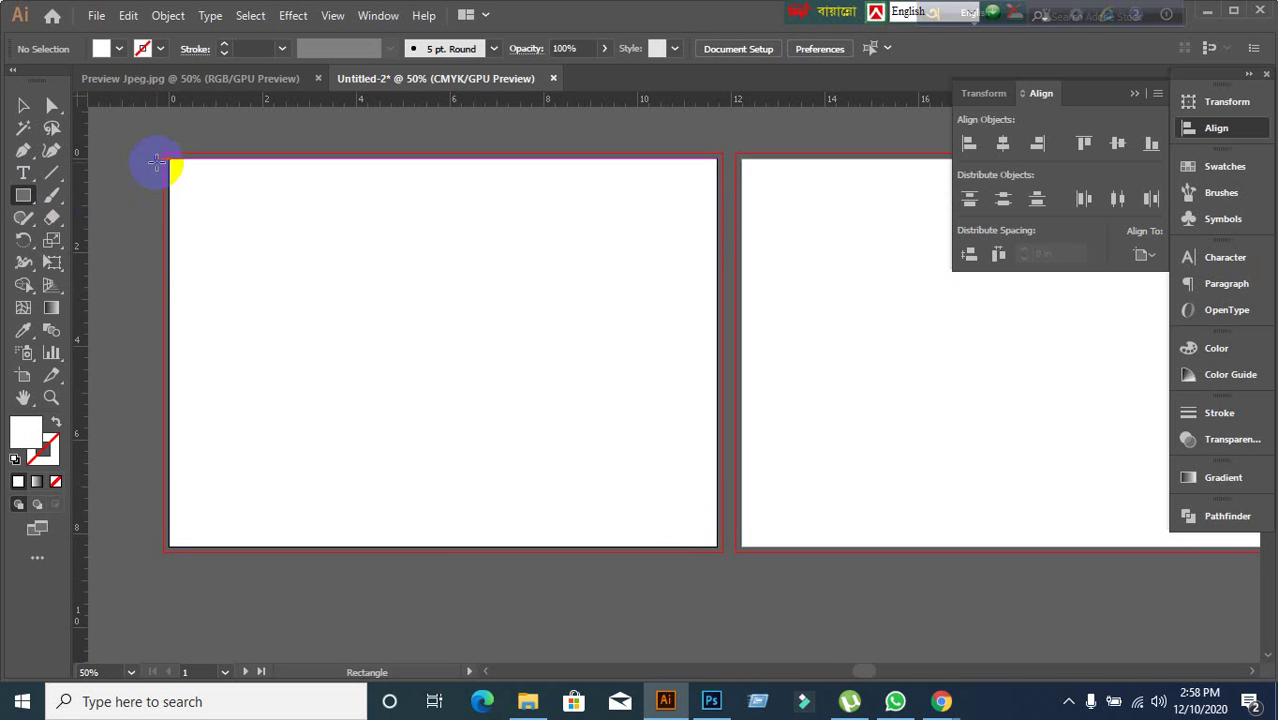
- Draw a rectangle snapped corner to corner over the first artboard and check that Smart Guides are enabled
{"action": "left_click_drag", "start_coordinate": [169, 160], "coordinate": [737, 548]}
{"action": "left_click_drag", "start_coordinate": [720, 548], "coordinate": [718, 544]}
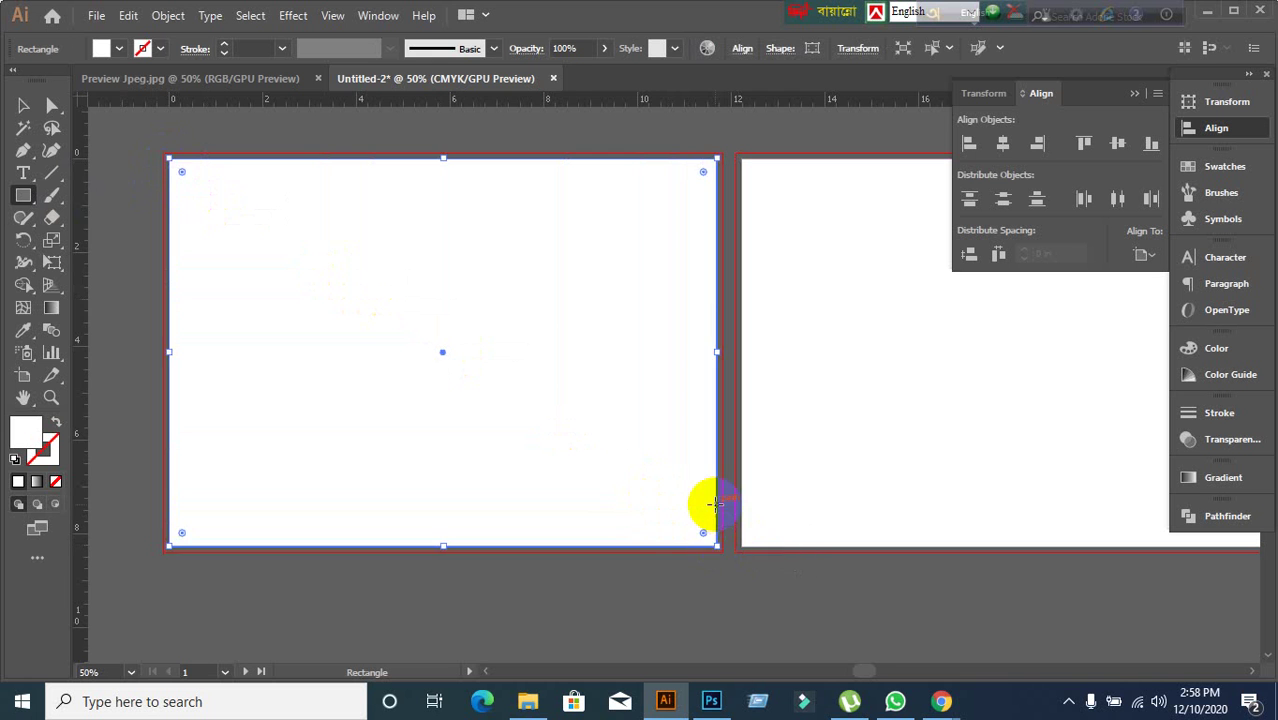
{"action": "scroll", "coordinate": [710, 535], "scroll_direction": "up", "scroll_amount": 5}
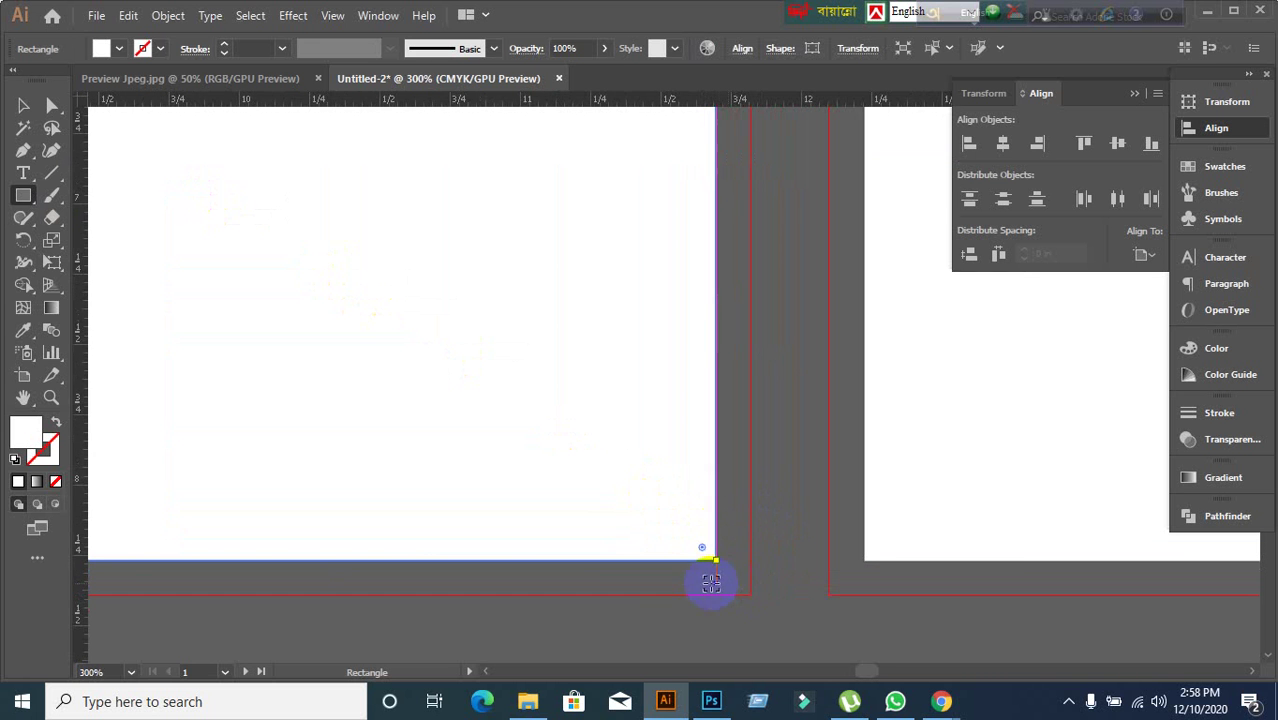
{"action": "scroll", "coordinate": [711, 583], "scroll_direction": "down", "scroll_amount": 5}
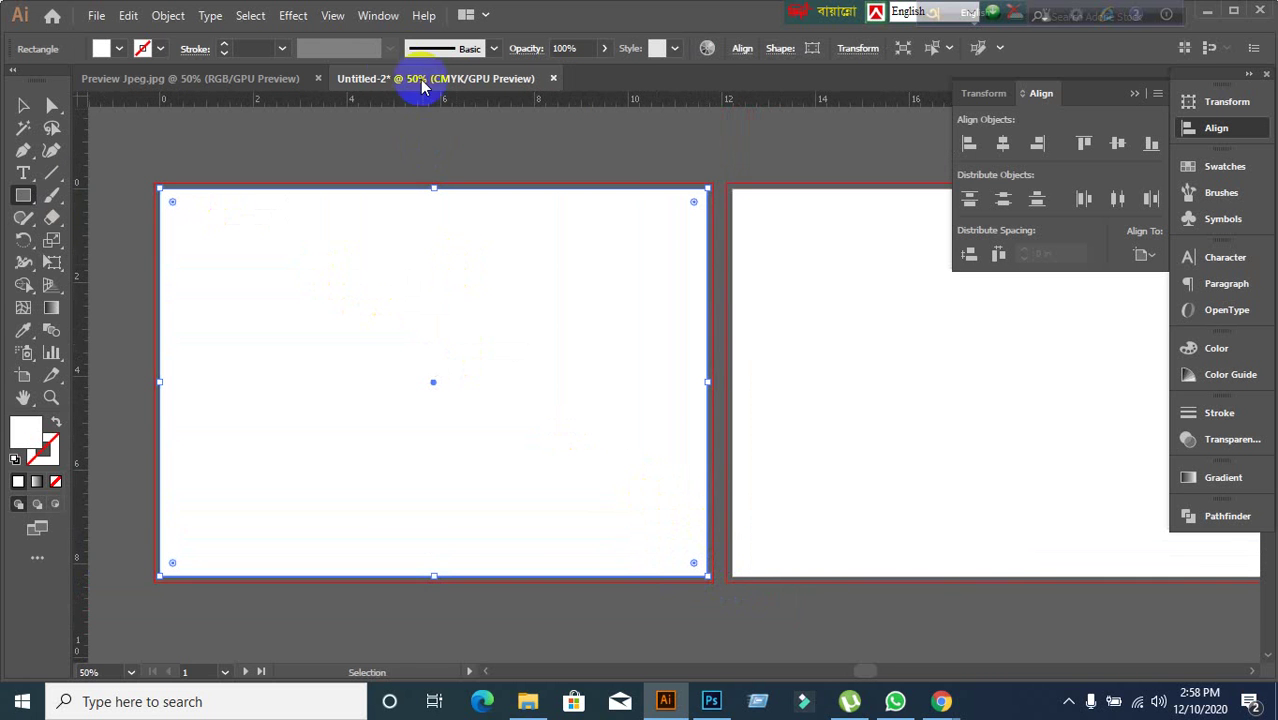
{"action": "left_click", "coordinate": [332, 15]}
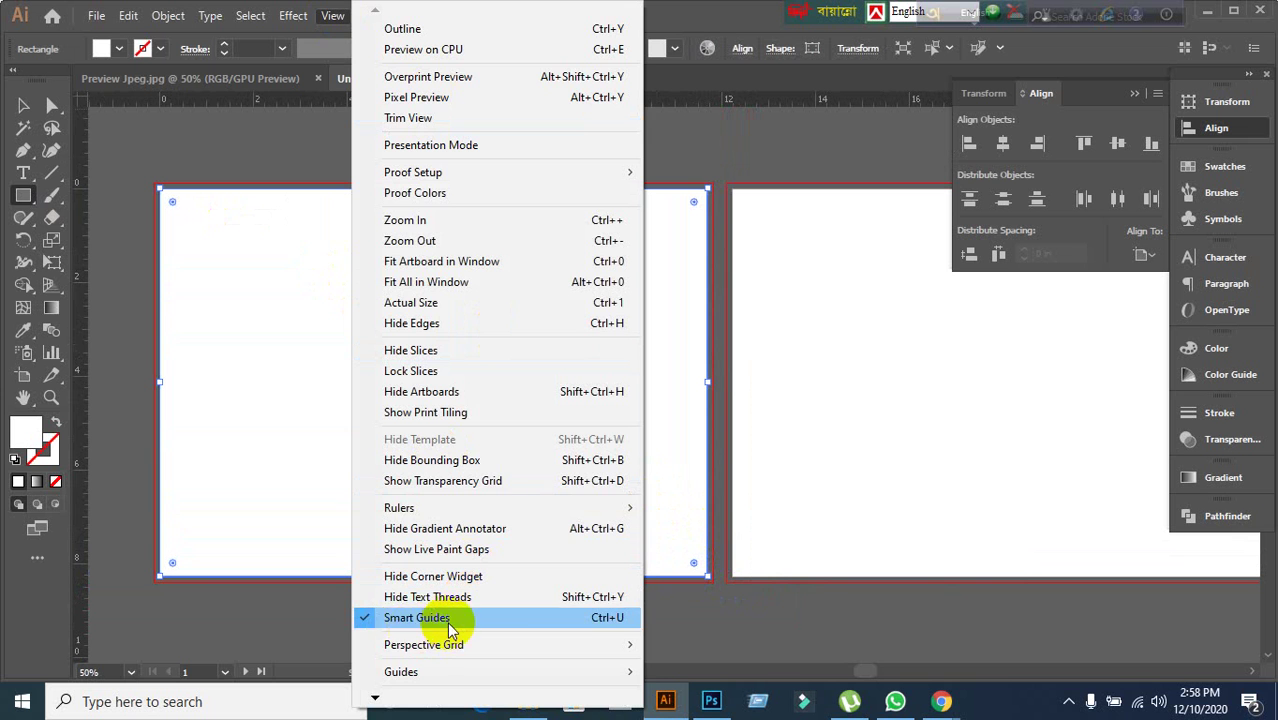
{"action": "left_click", "coordinate": [706, 8]}
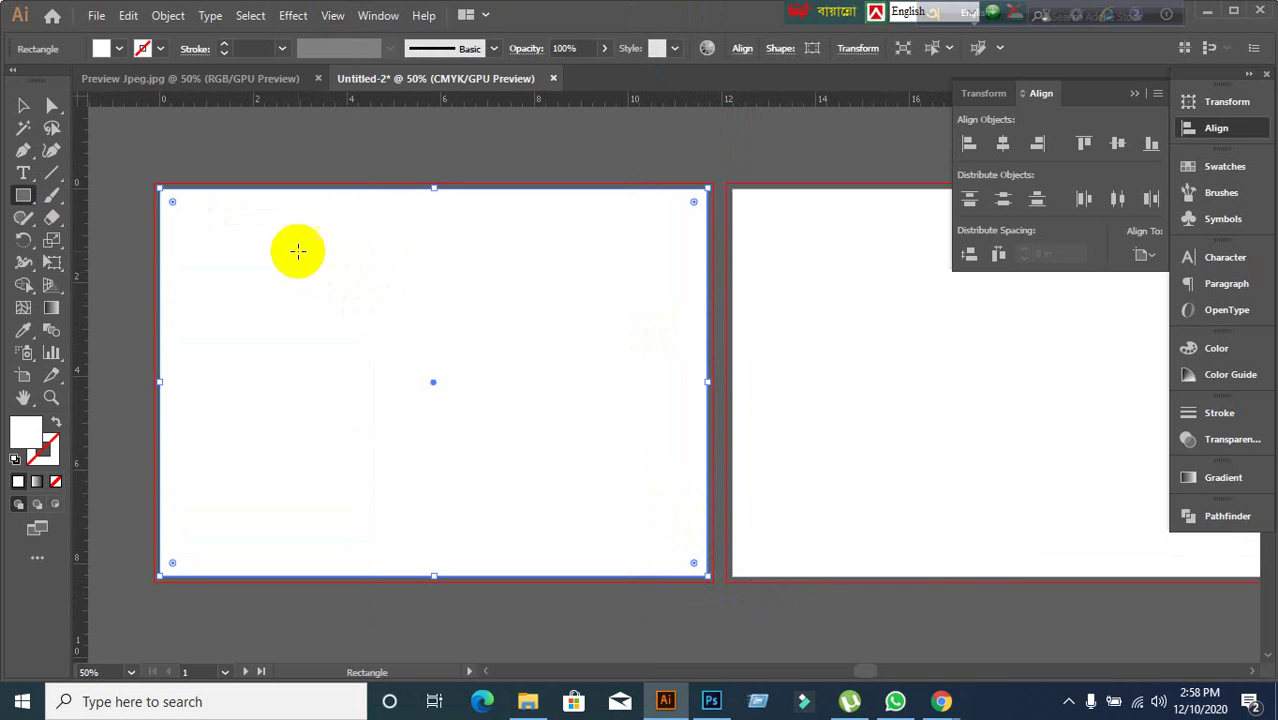
- Offset the new rectangle's path by 0.125 in with miter joins and check its corner against the bleed line
{"action": "left_click", "coordinate": [26, 106]}
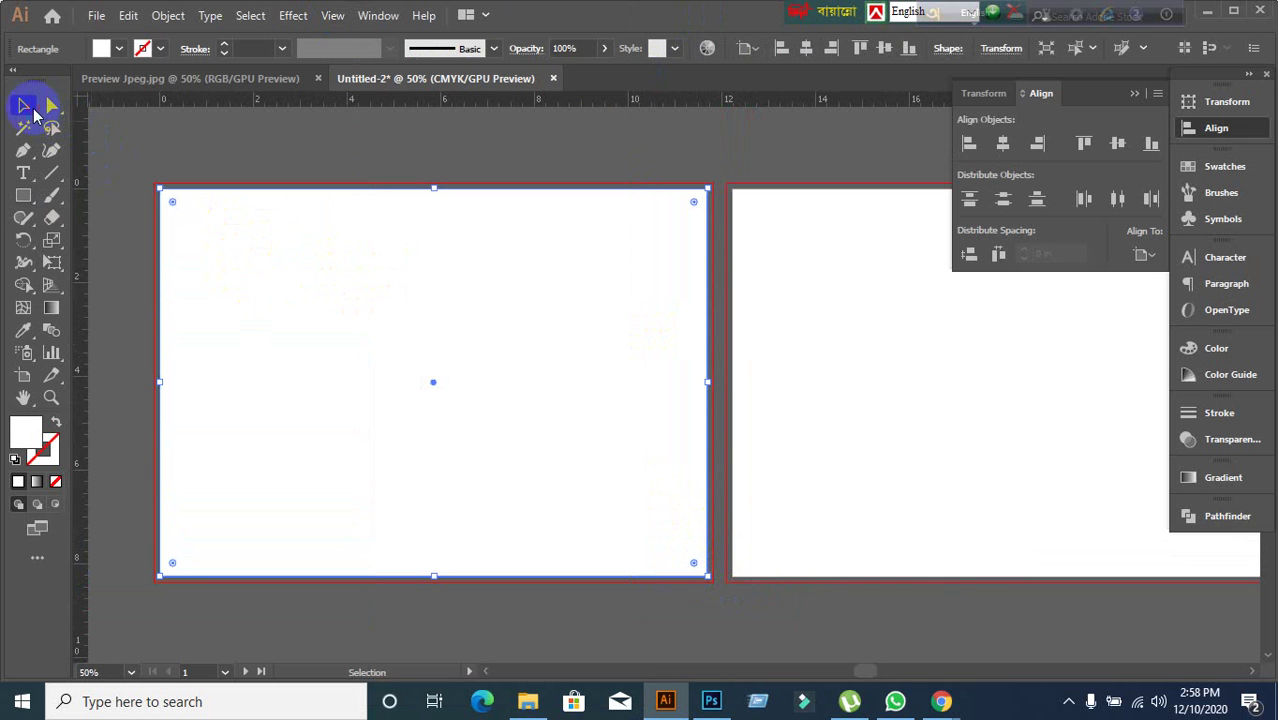
{"action": "left_click", "coordinate": [170, 16]}
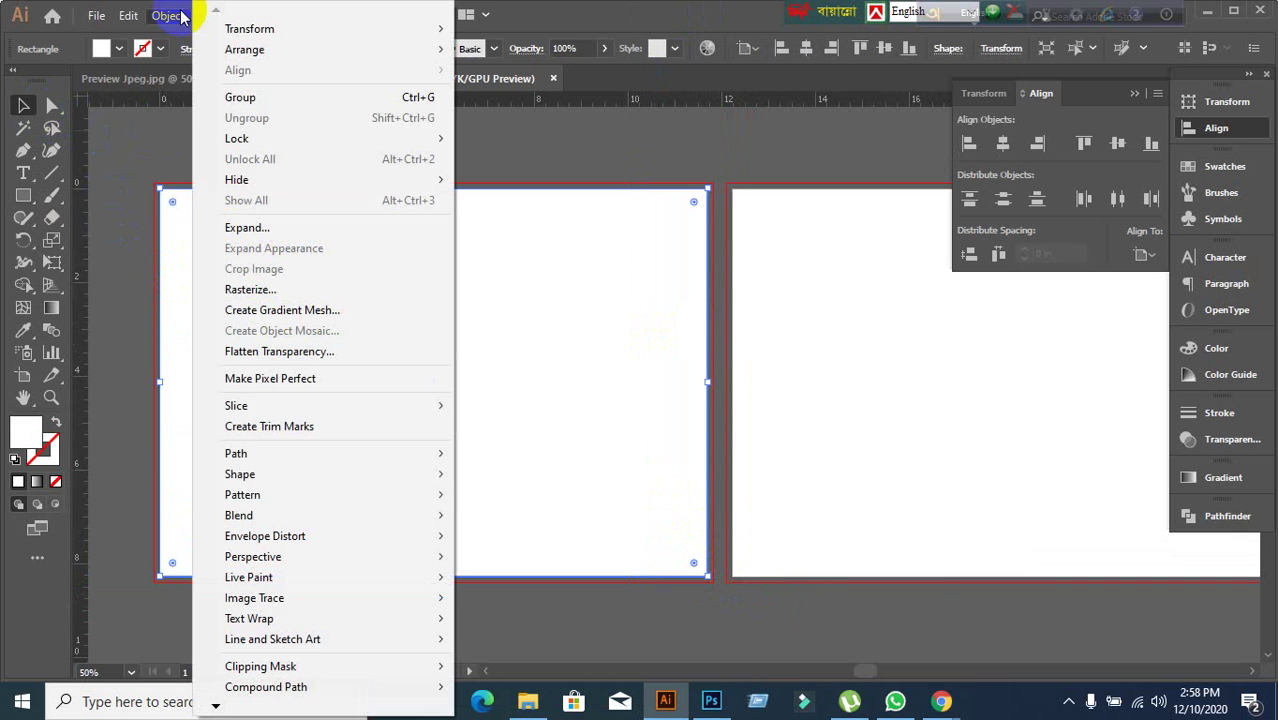
{"action": "mouse_move", "coordinate": [286, 467]}
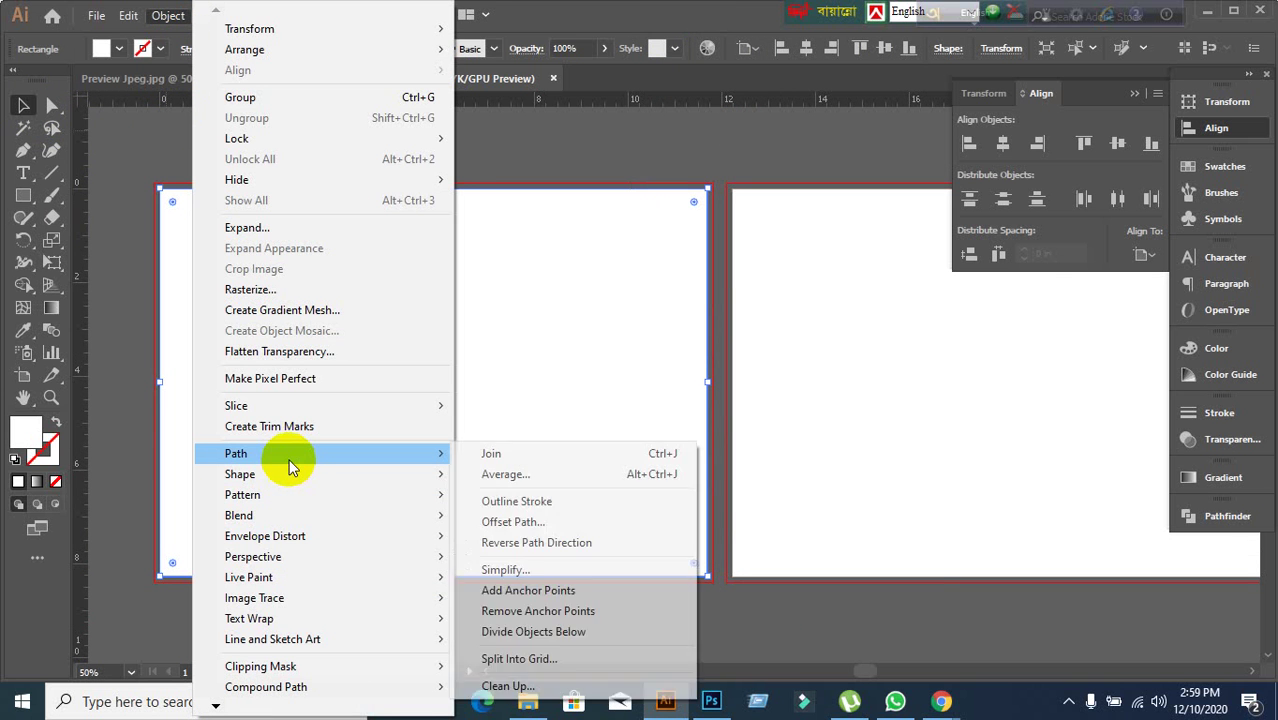
{"action": "left_click", "coordinate": [557, 522]}
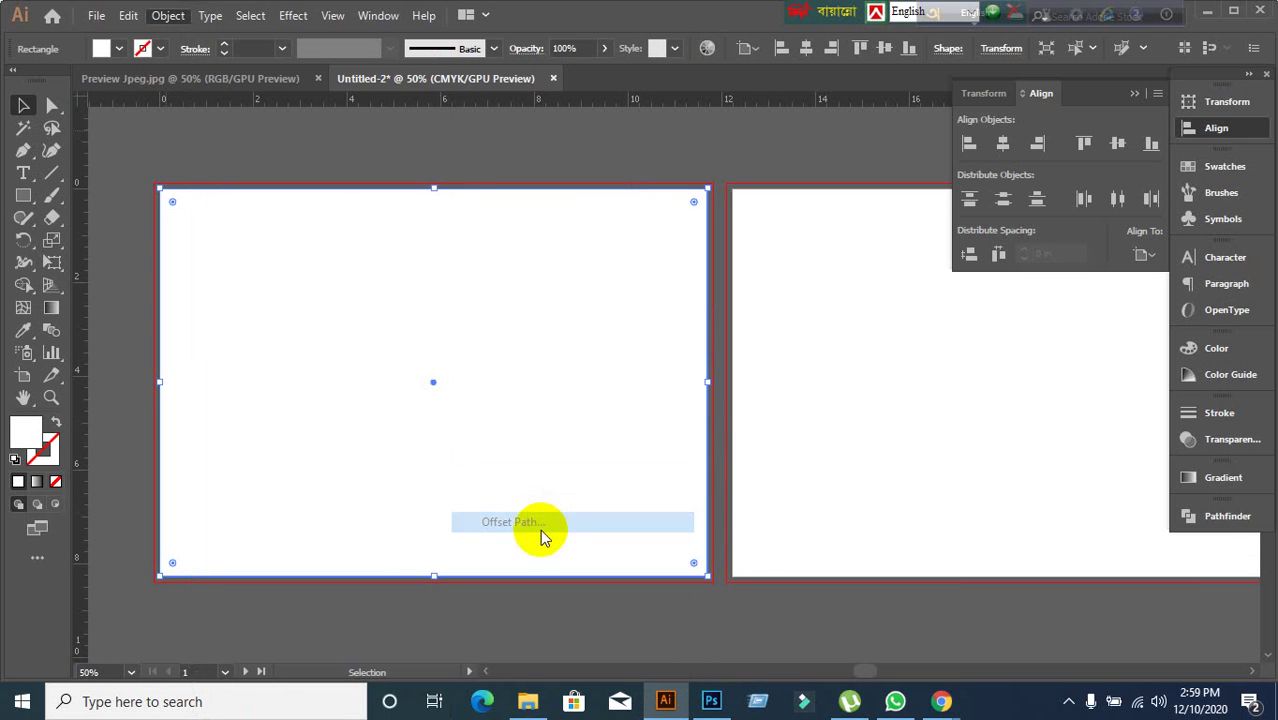
{"action": "left_click", "coordinate": [798, 377]}
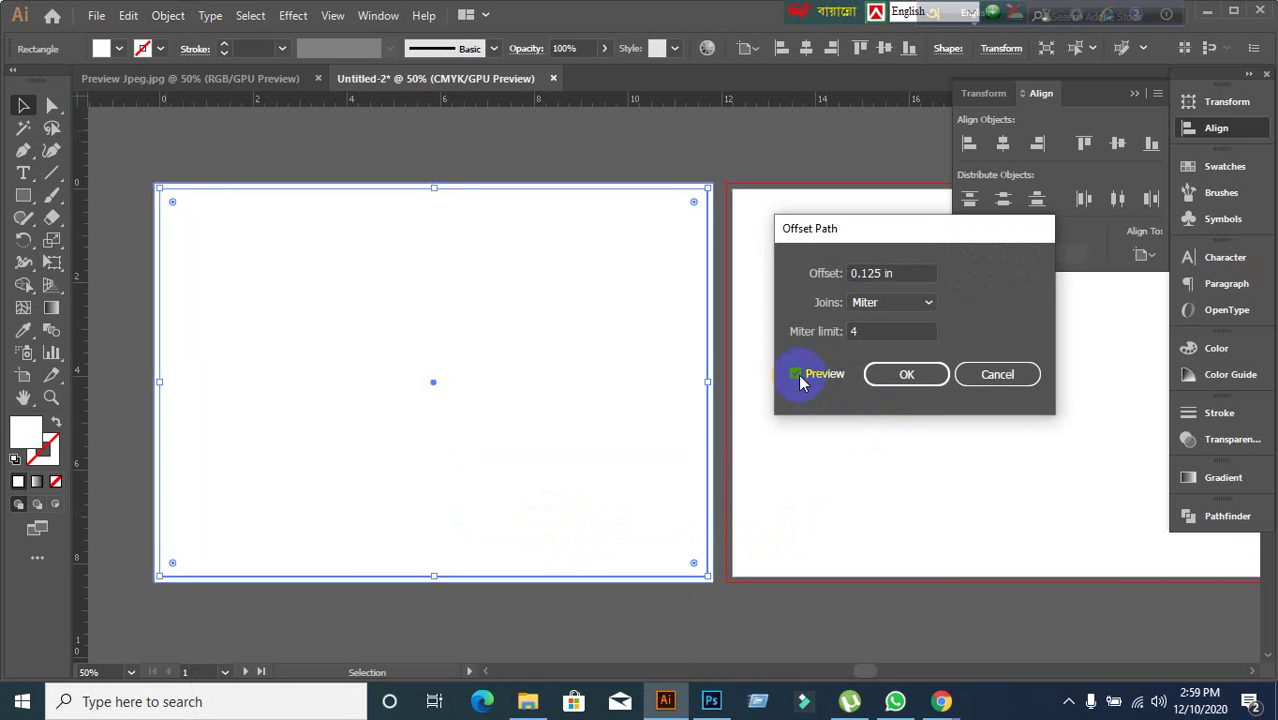
{"action": "left_click", "coordinate": [907, 374]}
{"action": "scroll", "coordinate": [153, 194], "scroll_direction": "up", "scroll_amount": 5}
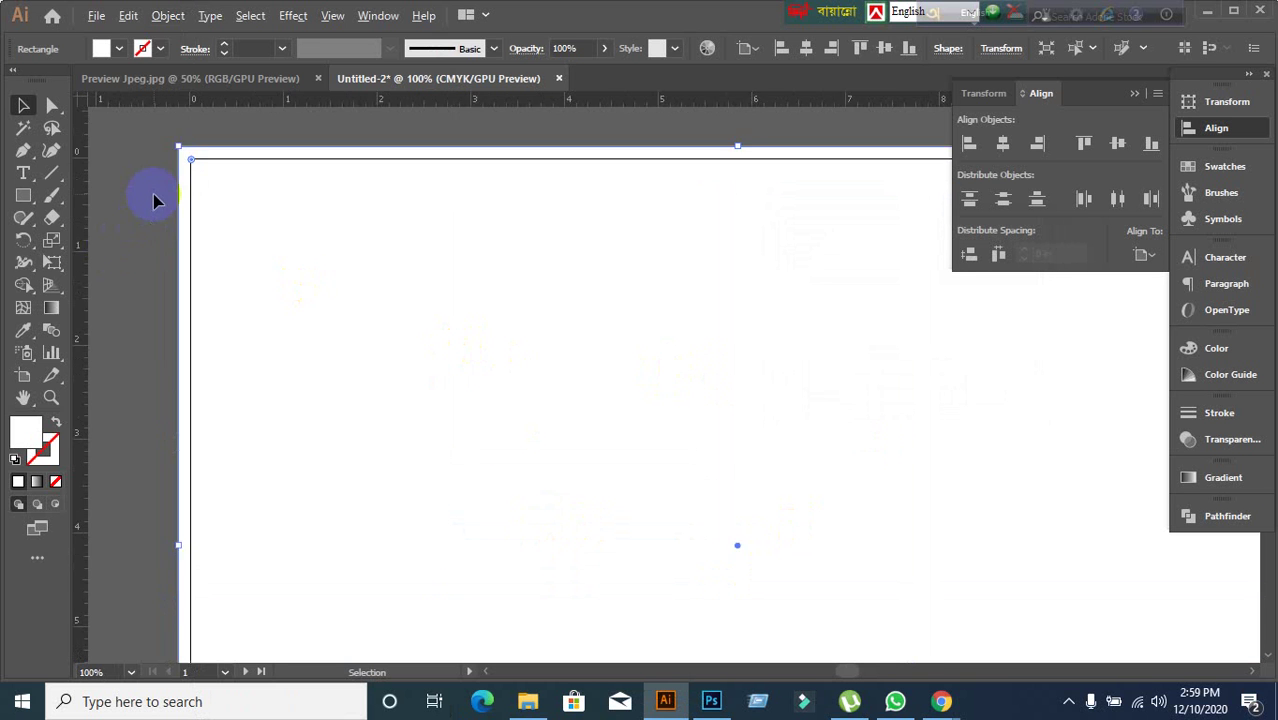
{"action": "left_click", "coordinate": [190, 198]}
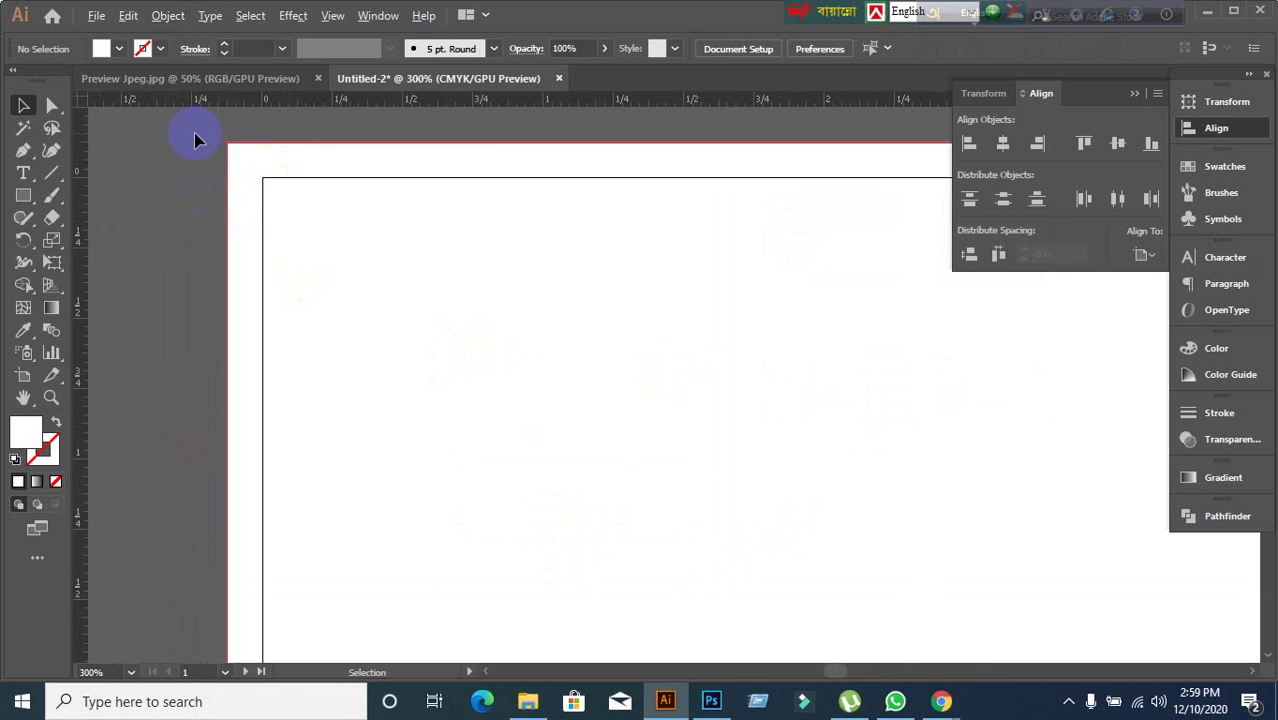
- Examine the corner of the first artboard where the offset rectangle meets the bleed line
{"action": "scroll", "coordinate": [215, 145], "scroll_direction": "up", "scroll_amount": 8}
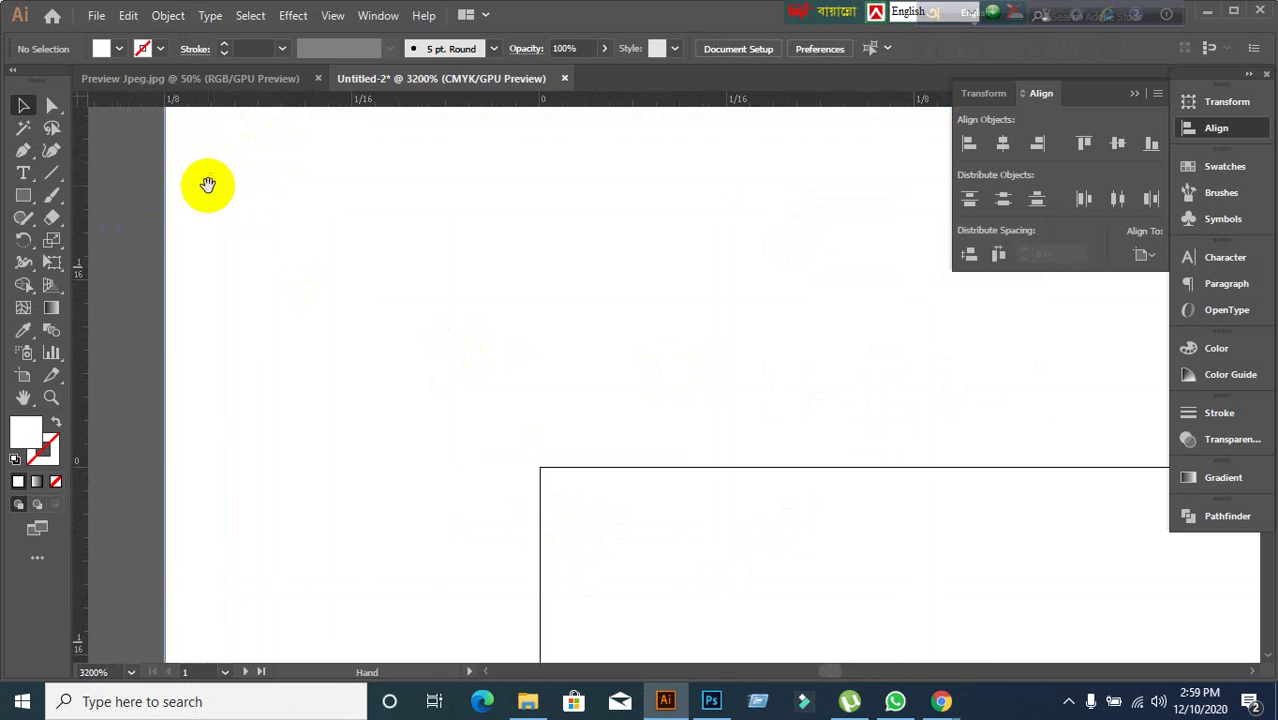
{"action": "scroll", "coordinate": [328, 362], "scroll_direction": "up", "scroll_amount": 3}
{"action": "scroll", "coordinate": [291, 335], "scroll_direction": "up", "scroll_amount": 1}
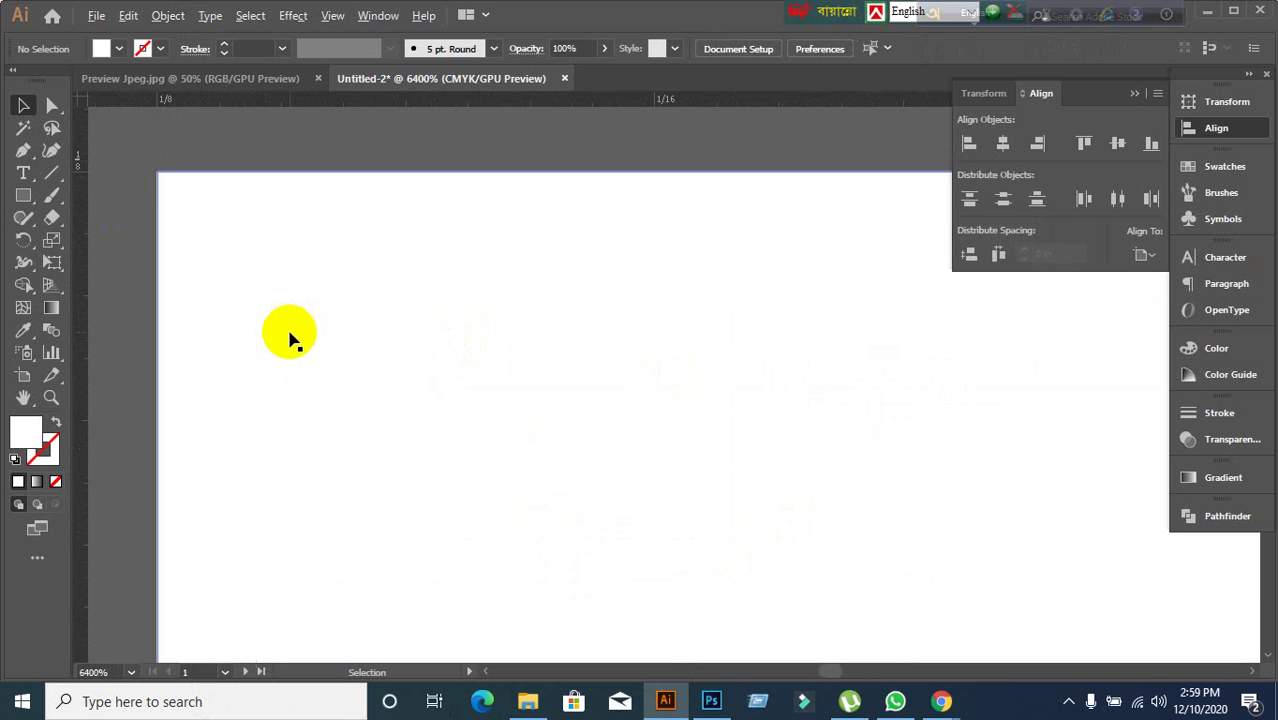
{"action": "scroll", "coordinate": [290, 340], "scroll_direction": "down", "scroll_amount": 12}
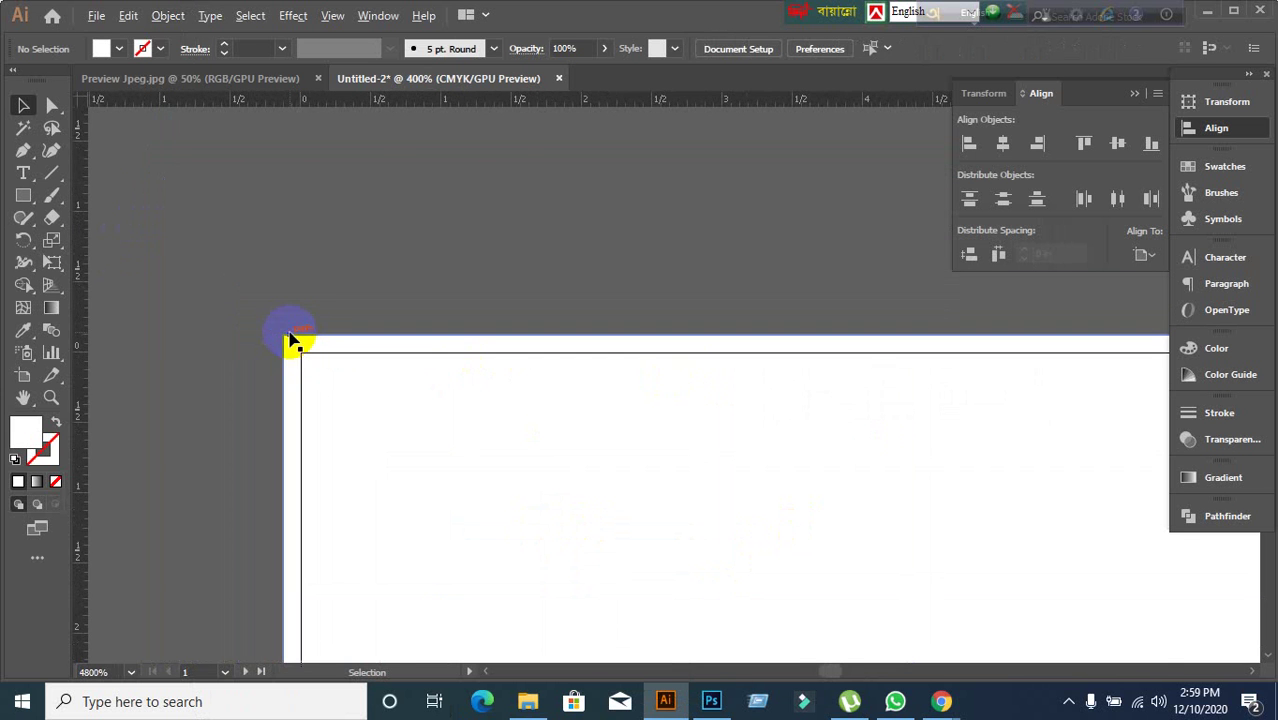
{"action": "scroll", "coordinate": [497, 421], "scroll_direction": "down", "scroll_amount": 2}
{"action": "left_click_drag", "start_coordinate": [732, 520], "coordinate": [567, 301]}
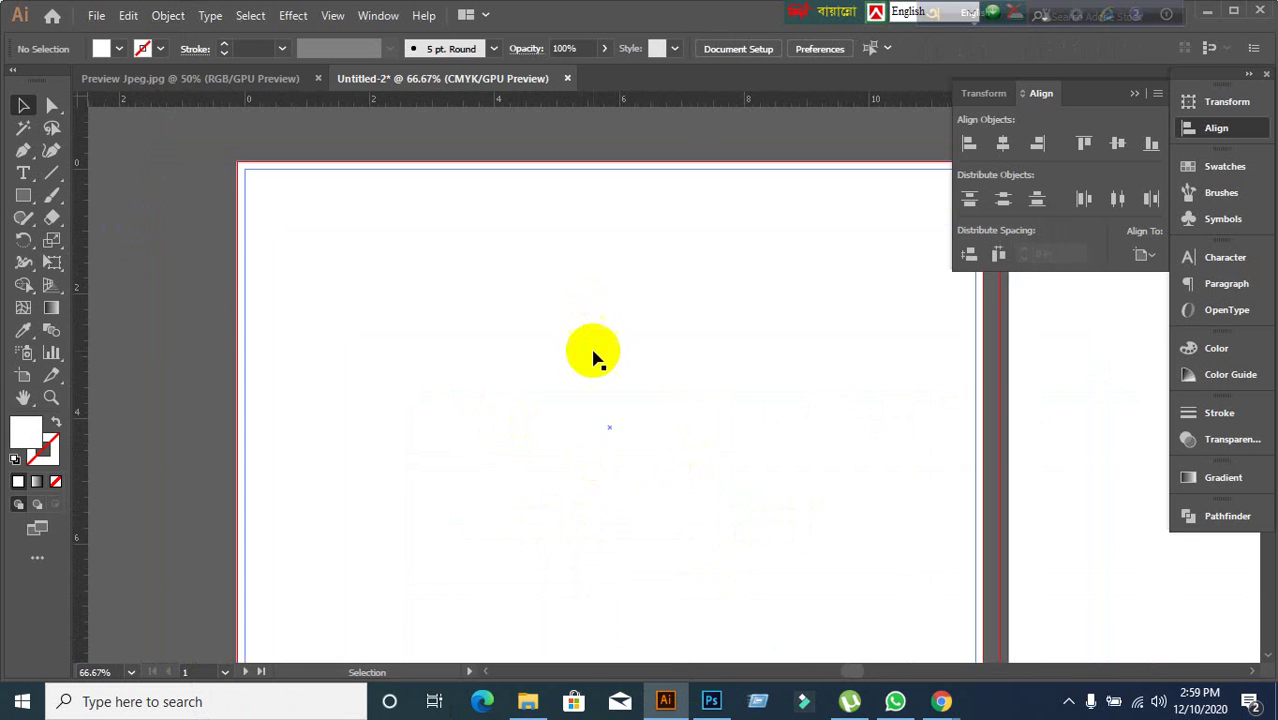
{"action": "scroll", "coordinate": [605, 431], "scroll_direction": "down", "scroll_amount": 2}
{"action": "left_click_drag", "start_coordinate": [684, 481], "coordinate": [558, 380]}
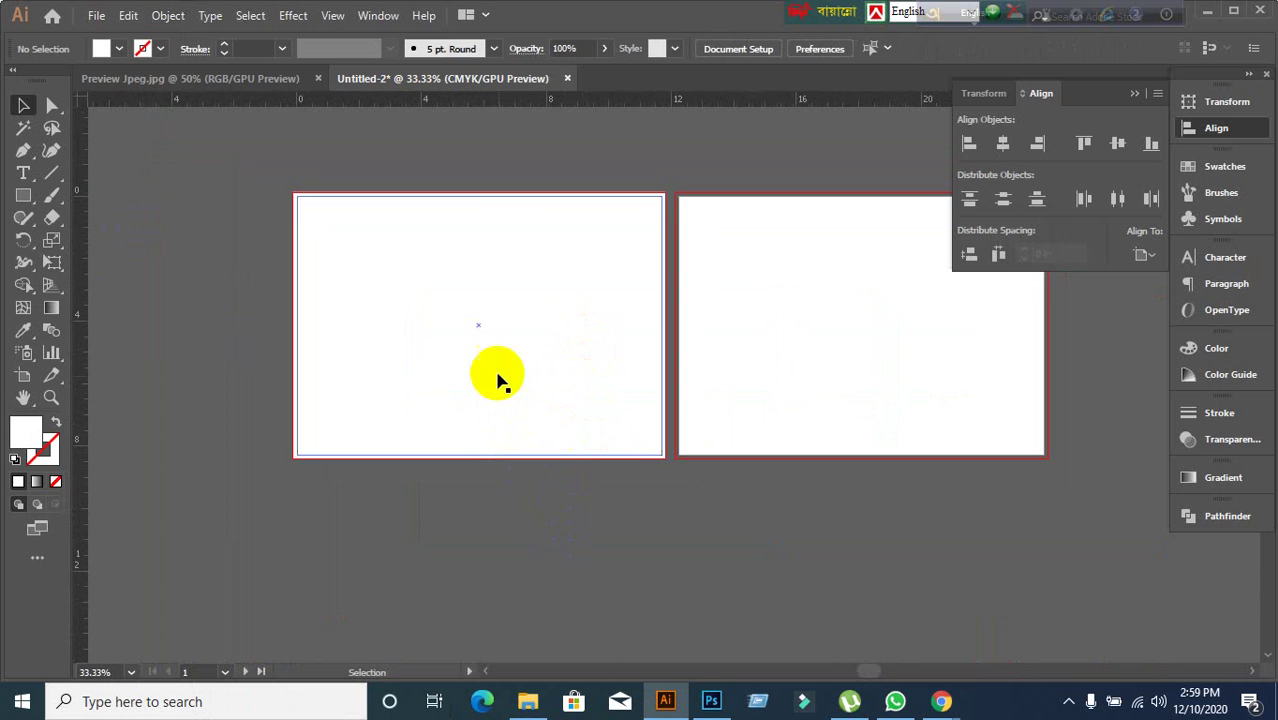
- Lock the outer rectangle that was offset to the bleed edge on the first artboard
{"action": "left_click", "coordinate": [495, 367]}
{"action": "left_click", "coordinate": [528, 524]}
{"action": "scroll", "coordinate": [305, 175], "scroll_direction": "up", "scroll_amount": 4}
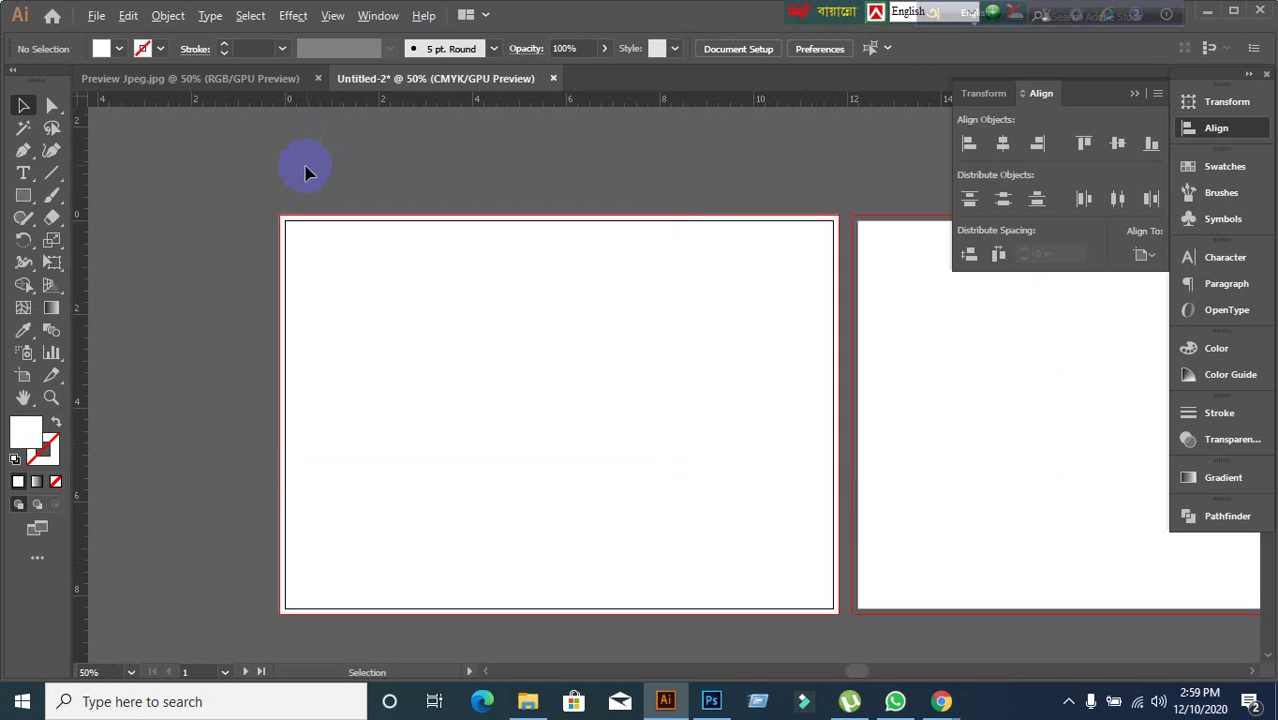
{"action": "left_click", "coordinate": [270, 262]}
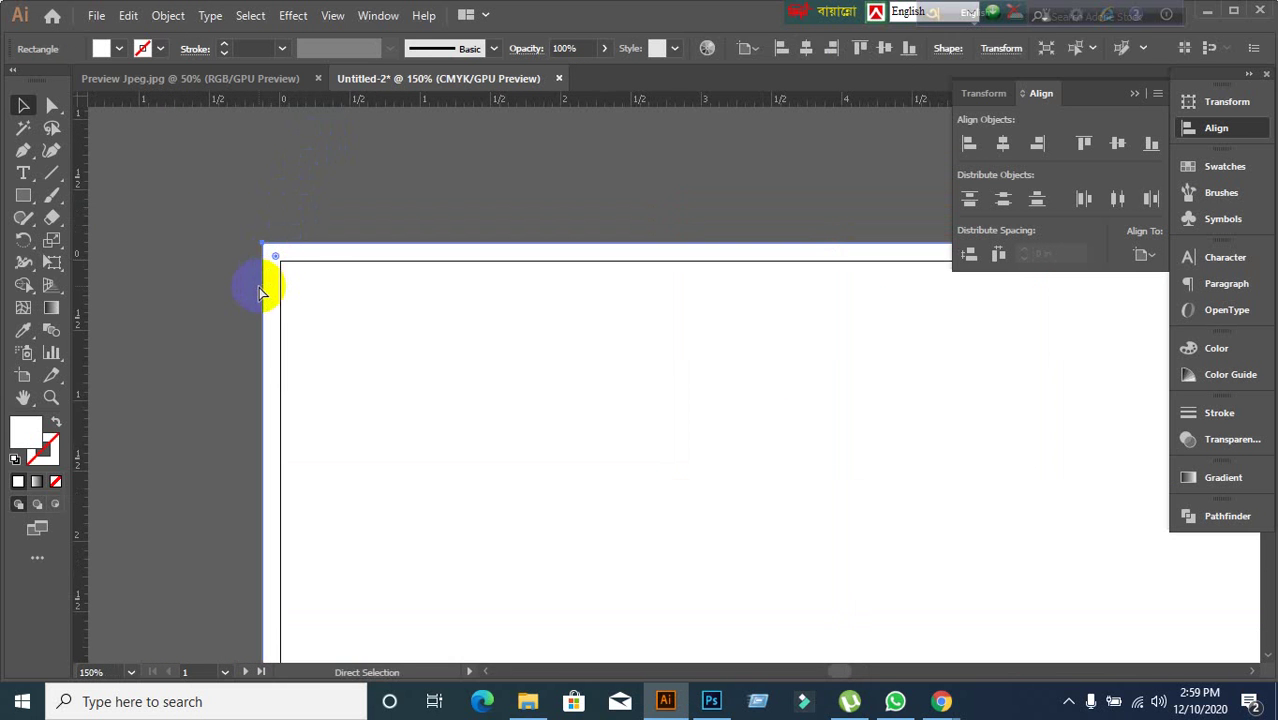
{"action": "scroll", "coordinate": [265, 285], "scroll_direction": "down", "scroll_amount": 4}
{"action": "scroll", "coordinate": [477, 288], "scroll_direction": "down", "scroll_amount": 3}
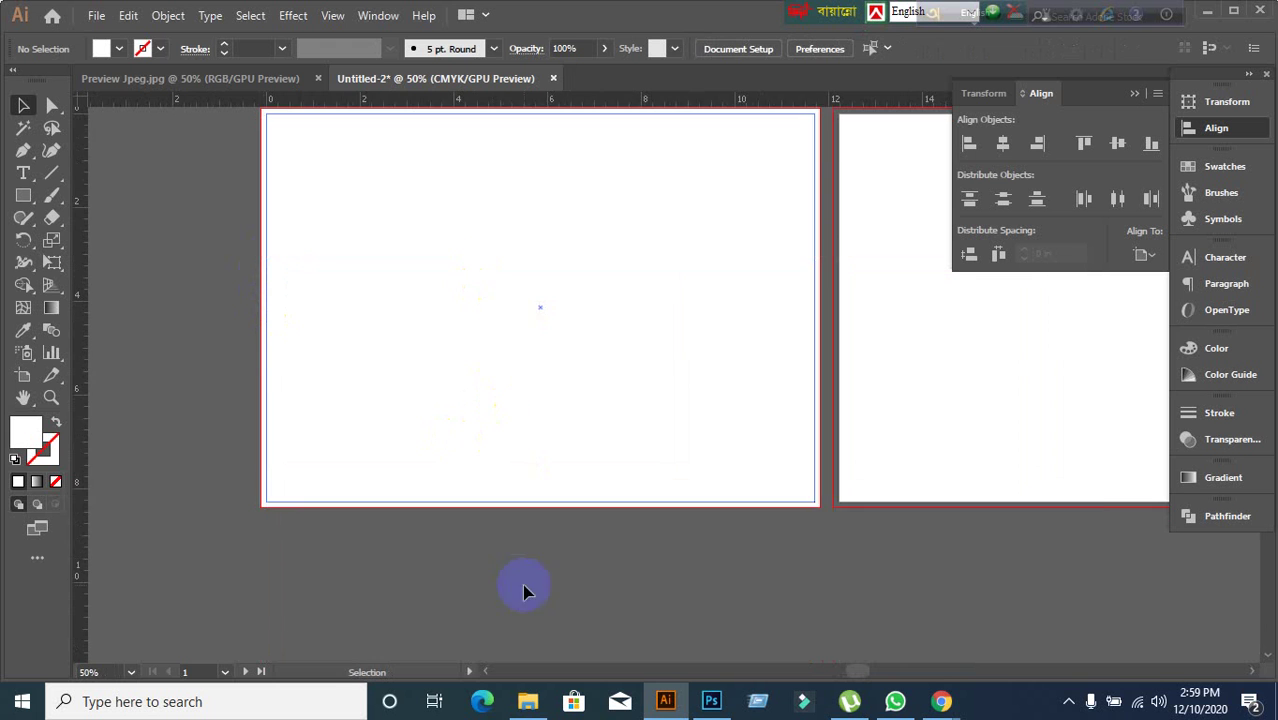
{"action": "scroll", "coordinate": [536, 545], "scroll_direction": "down", "scroll_amount": 1}
{"action": "left_click_drag", "start_coordinate": [548, 546], "coordinate": [510, 548]}
{"action": "left_click", "coordinate": [462, 388]}
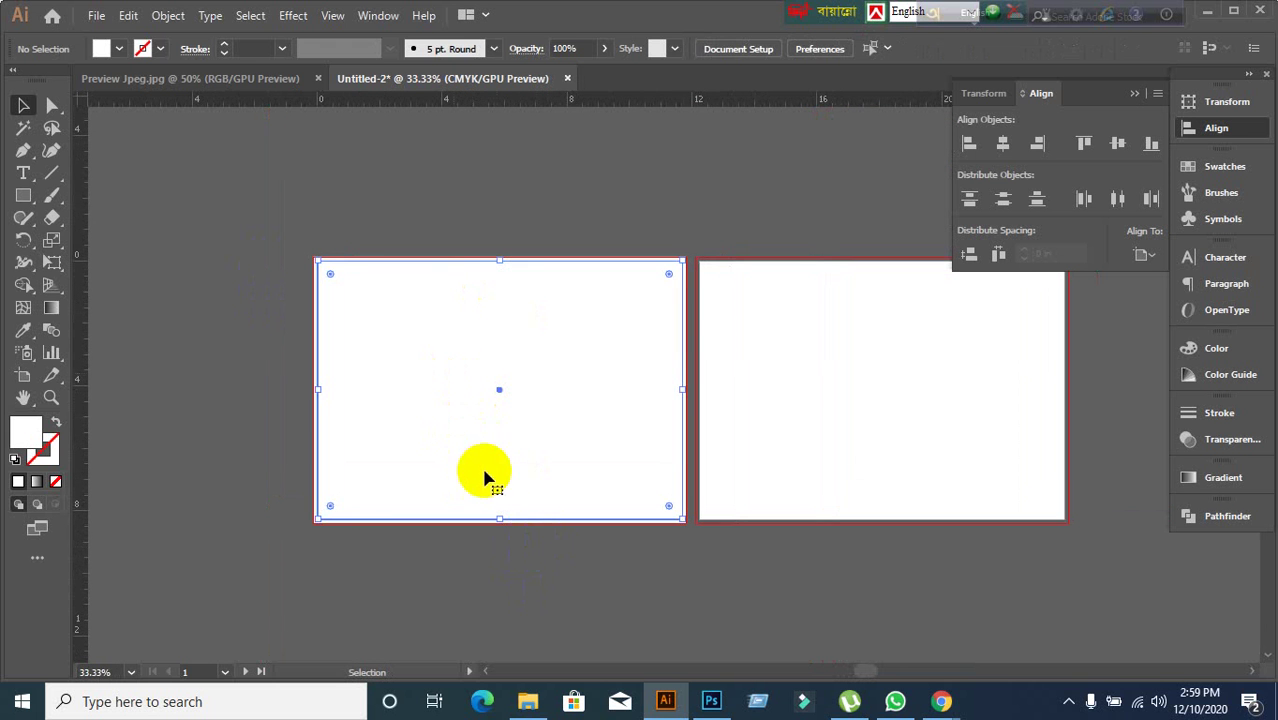
{"action": "left_click", "coordinate": [285, 385]}
{"action": "left_click", "coordinate": [419, 391]}
{"action": "left_click", "coordinate": [170, 18]}
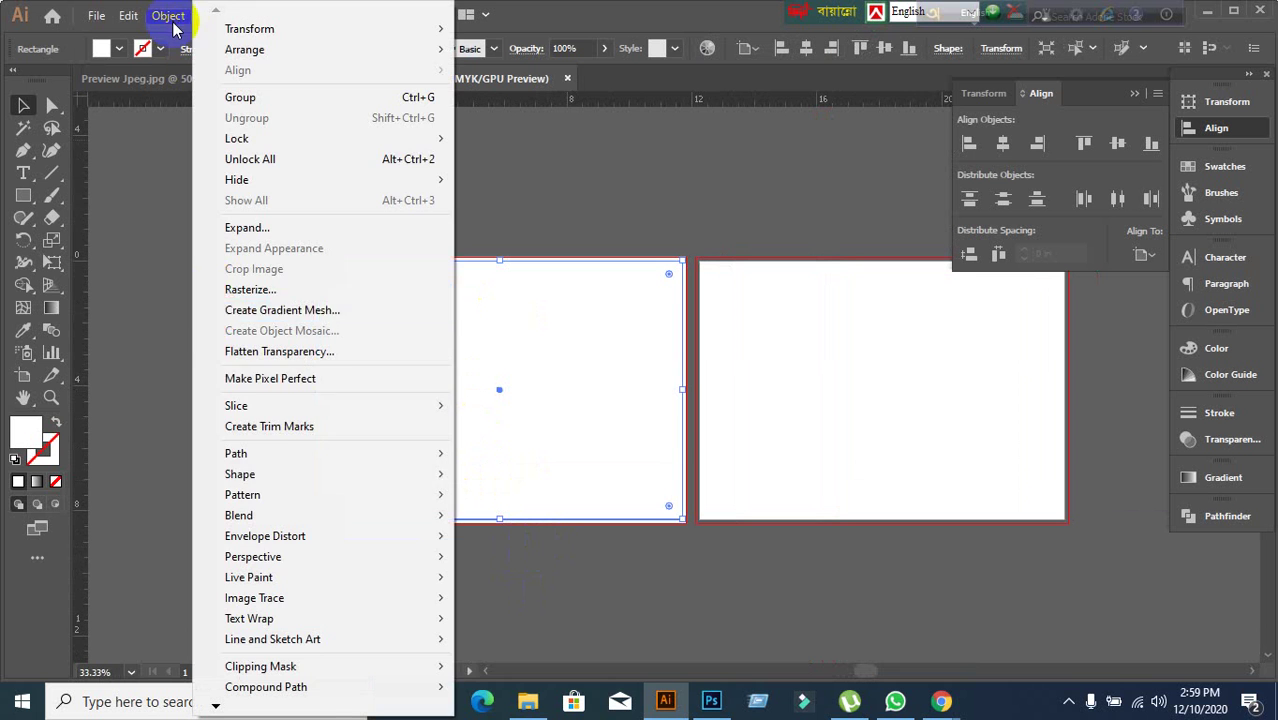
{"action": "mouse_move", "coordinate": [271, 455]}
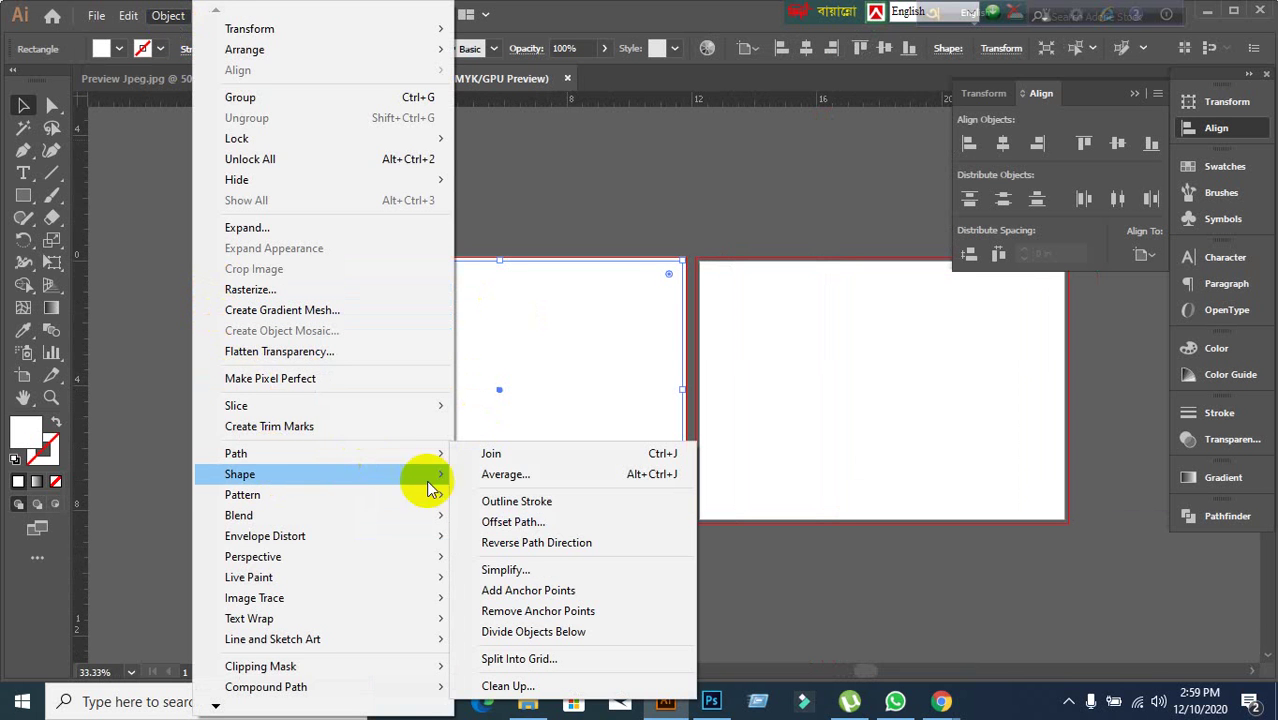
{"action": "left_click", "coordinate": [511, 522]}
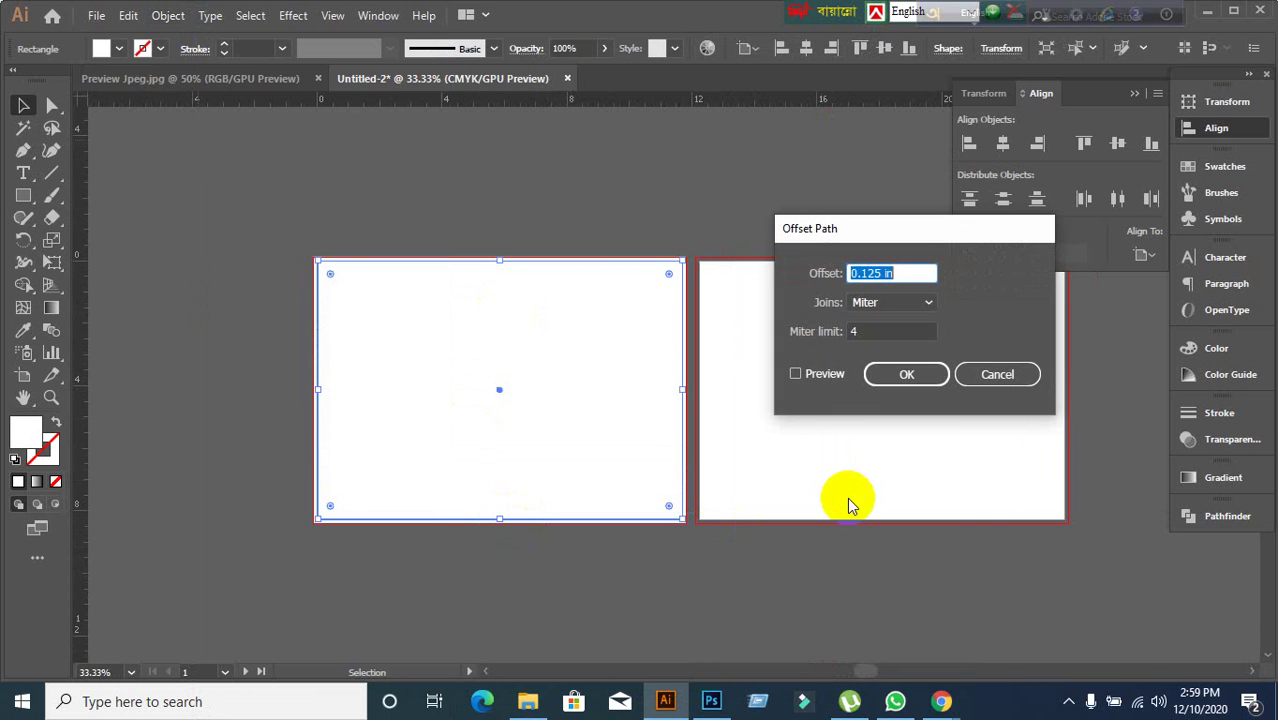
{"action": "left_click", "coordinate": [998, 382]}
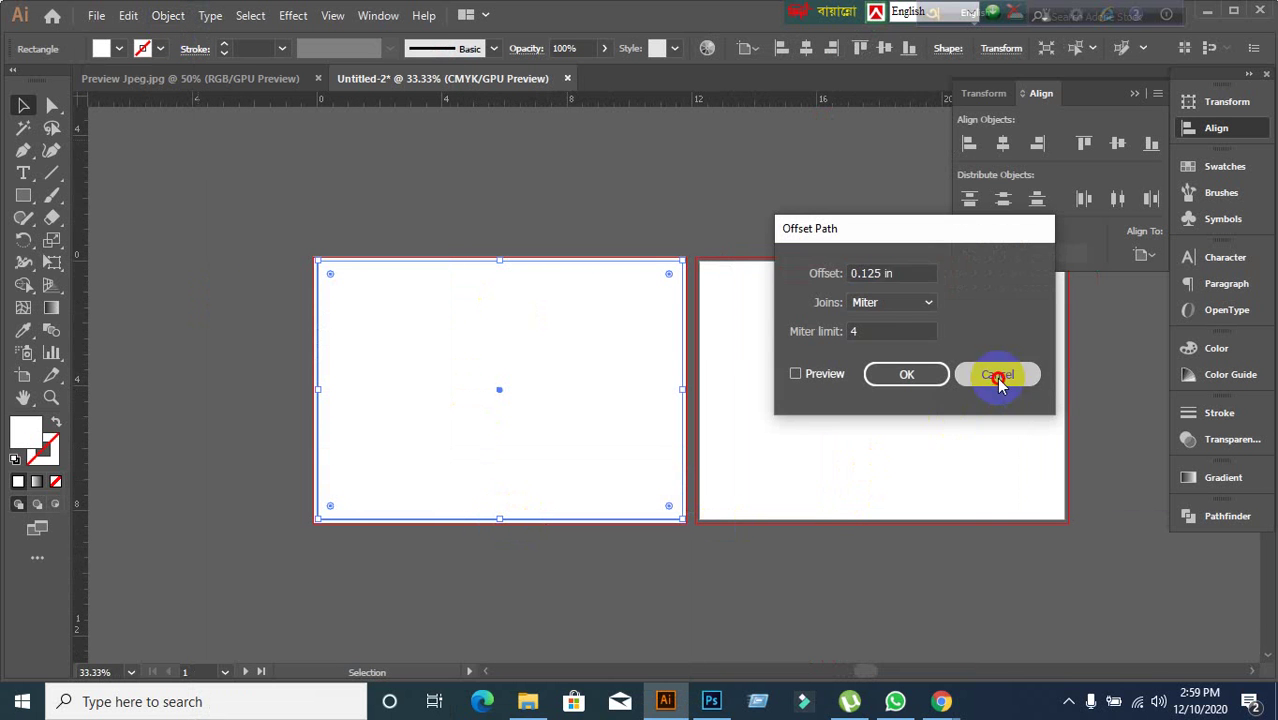
{"action": "left_click", "coordinate": [168, 15]}
{"action": "mouse_move", "coordinate": [252, 456]}
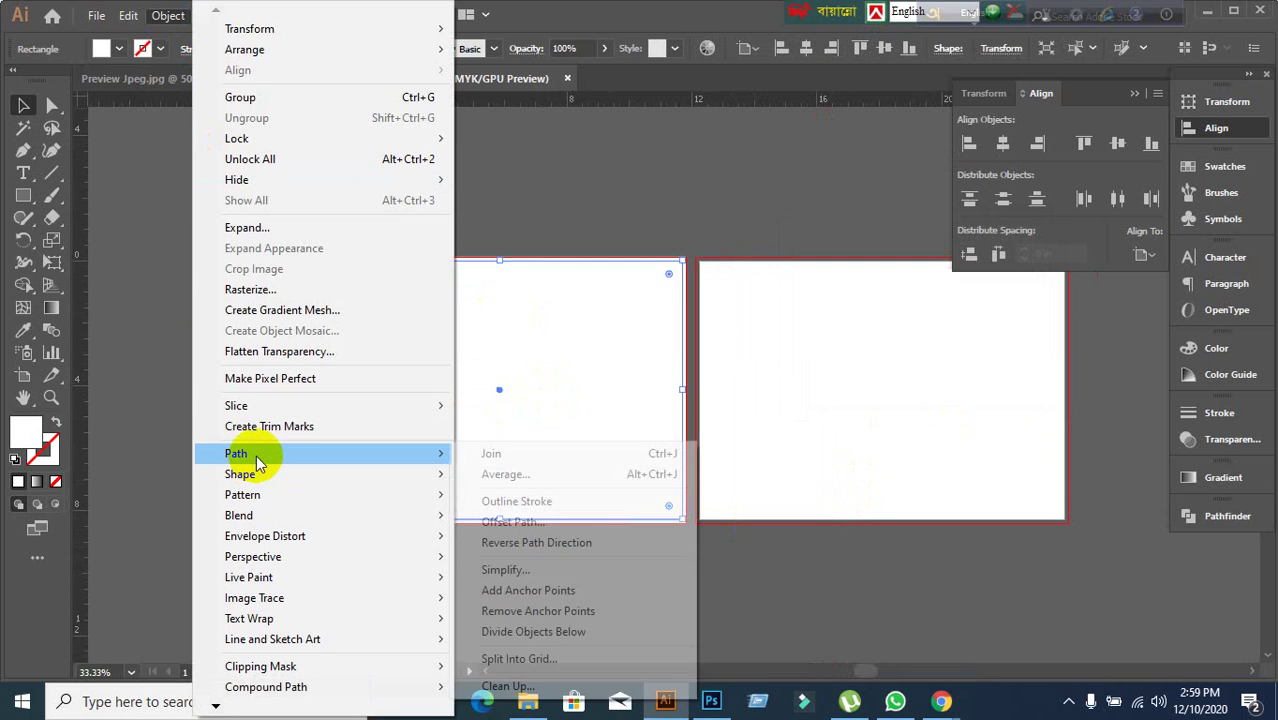
{"action": "left_click", "coordinate": [570, 658]}
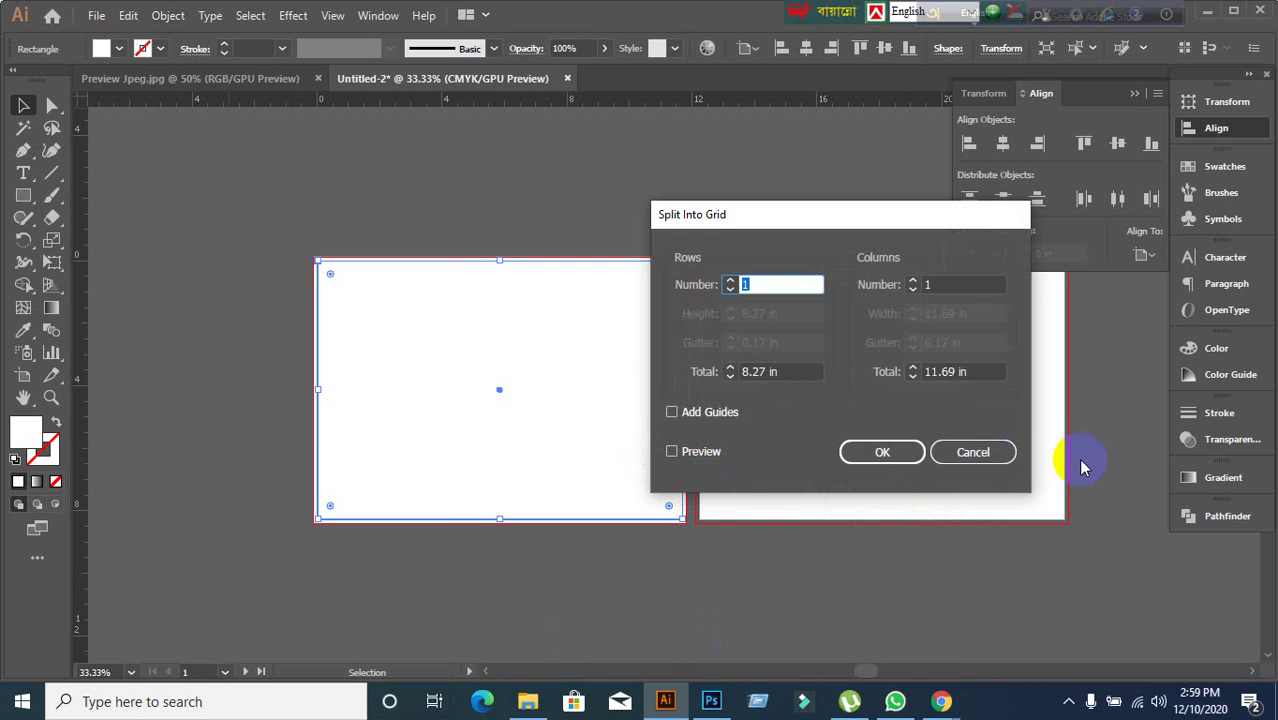
{"action": "left_click", "coordinate": [976, 452]}
{"action": "left_click", "coordinate": [386, 239]}
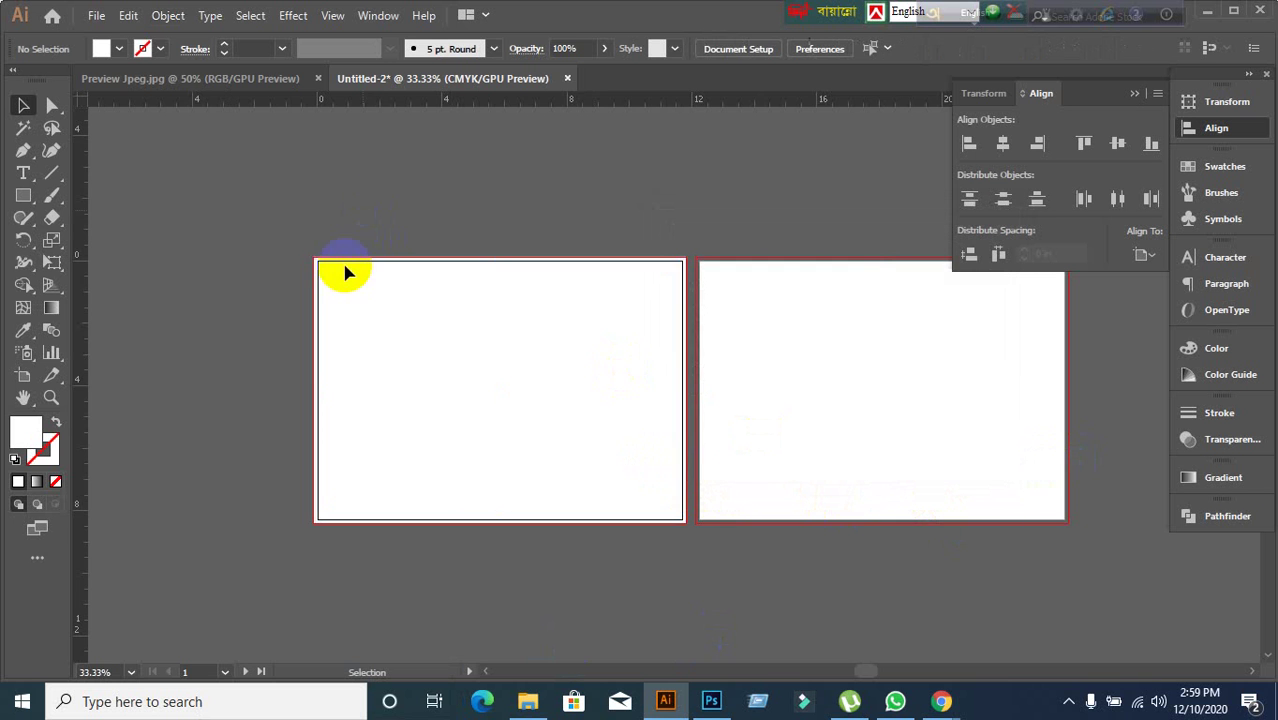
- Try moving the artboard-sized rectangle toward the second artboard, and undo the move
{"action": "scroll", "coordinate": [333, 262], "scroll_direction": "up", "scroll_amount": 2}
{"action": "left_click_drag", "start_coordinate": [487, 390], "coordinate": [955, 429]}
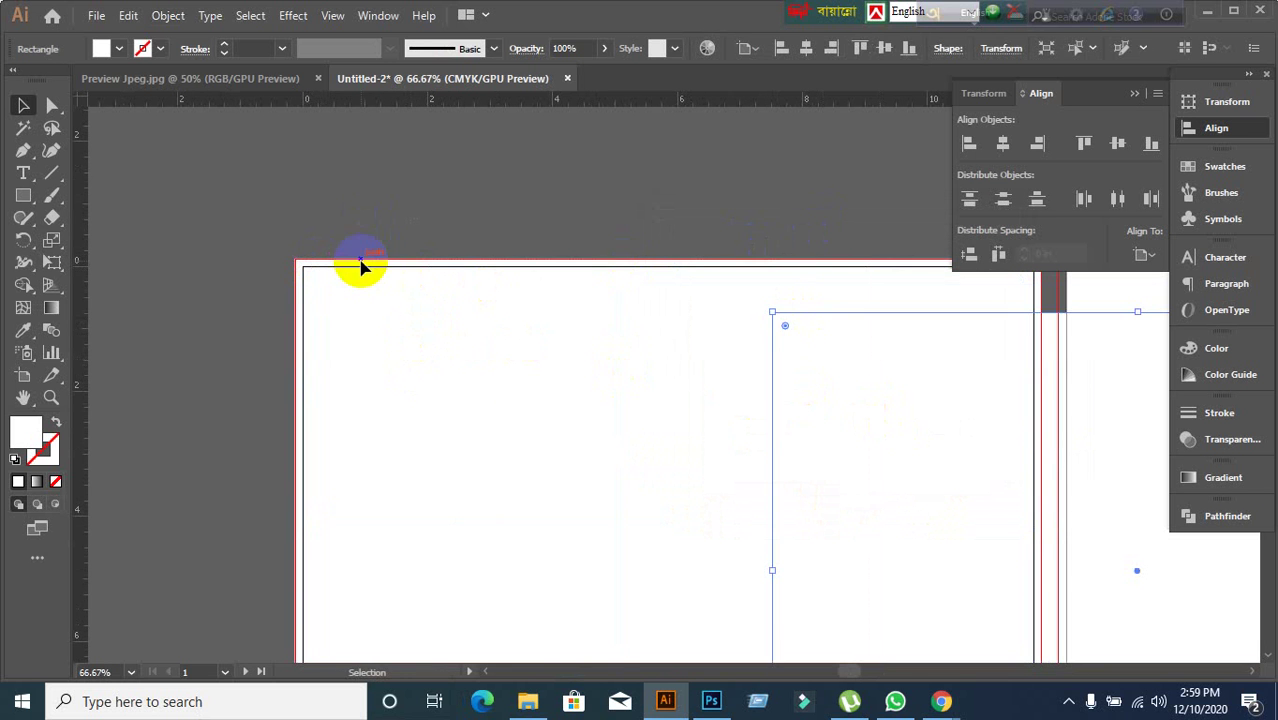
{"action": "left_click", "coordinate": [719, 240]}
{"action": "left_click", "coordinate": [622, 370]}
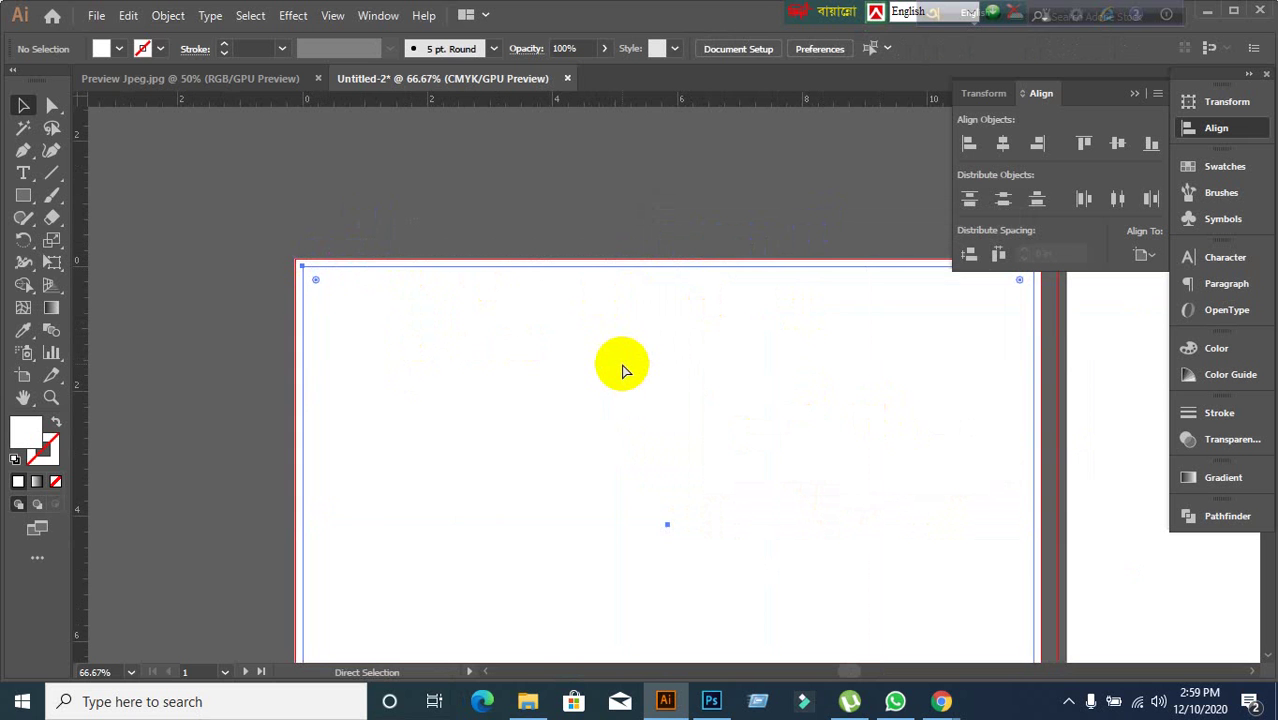
{"action": "left_click", "coordinate": [464, 218]}
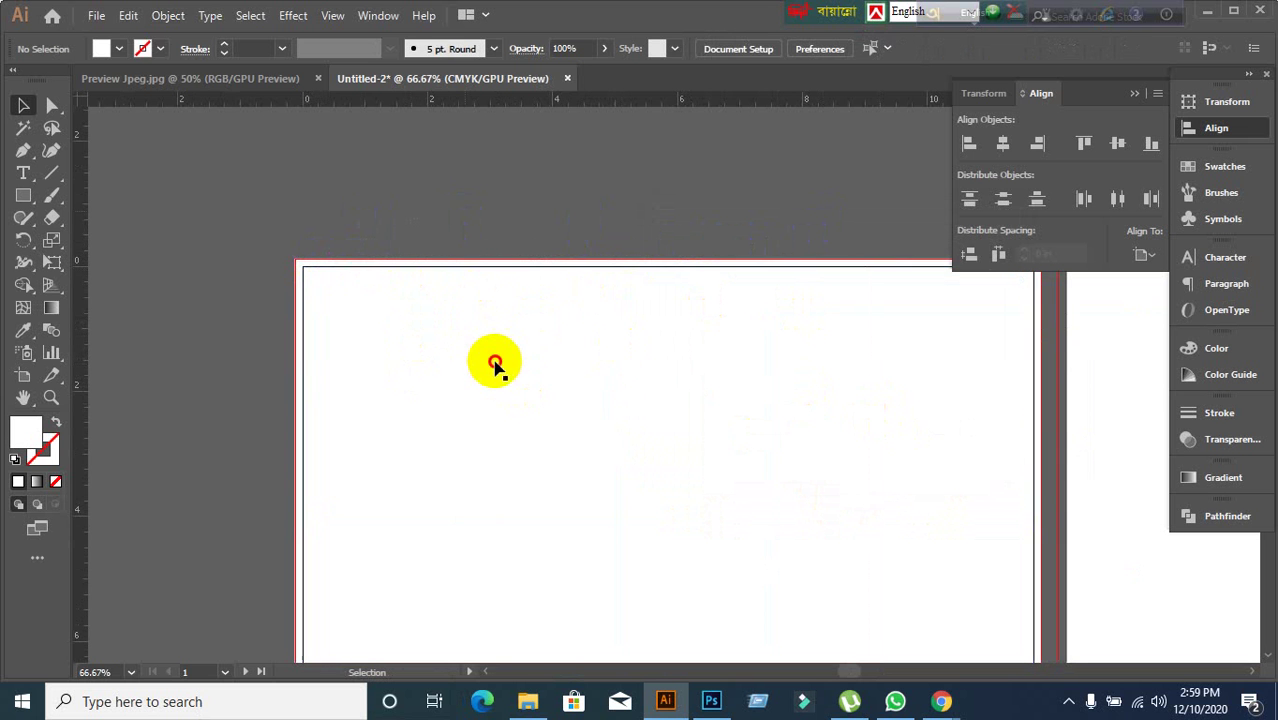
- Split the artboard-sized rectangle on the first artboard into a grid of 3 columns with a 0 in gutter
{"action": "left_click", "coordinate": [498, 368]}
{"action": "scroll", "coordinate": [501, 379], "scroll_direction": "down", "scroll_amount": 1}
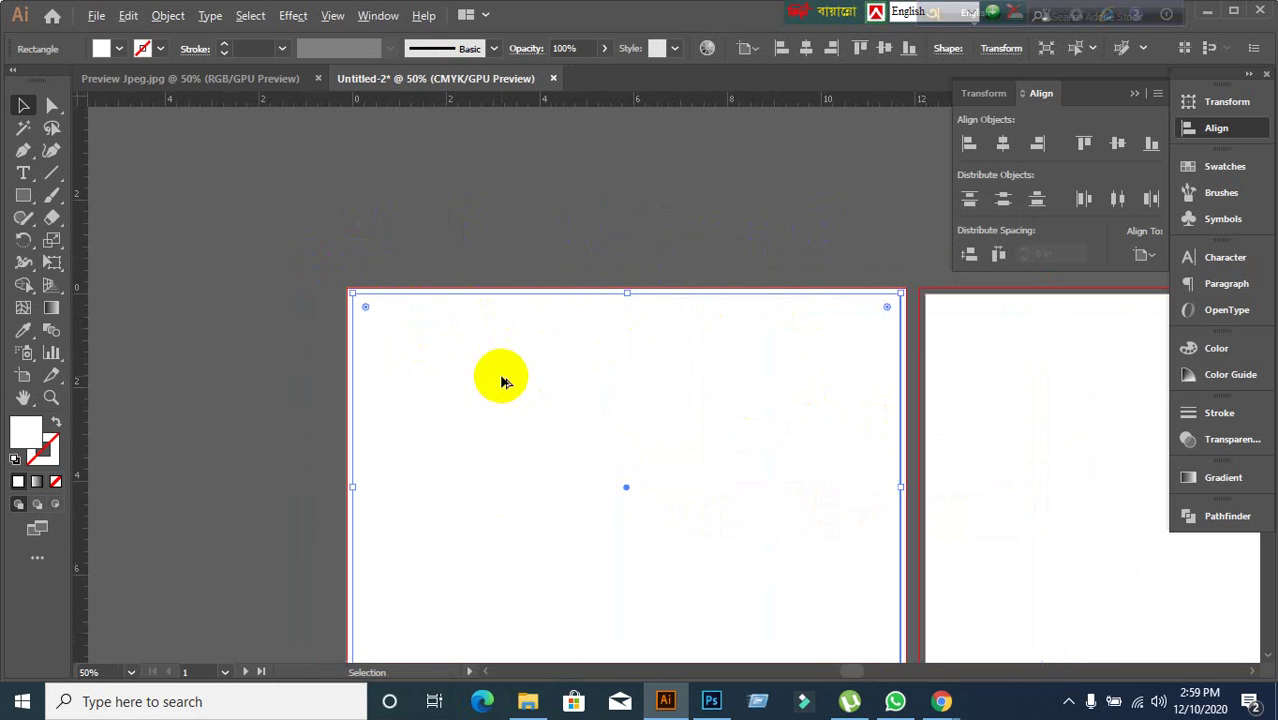
{"action": "left_click_drag", "start_coordinate": [622, 434], "coordinate": [600, 323]}
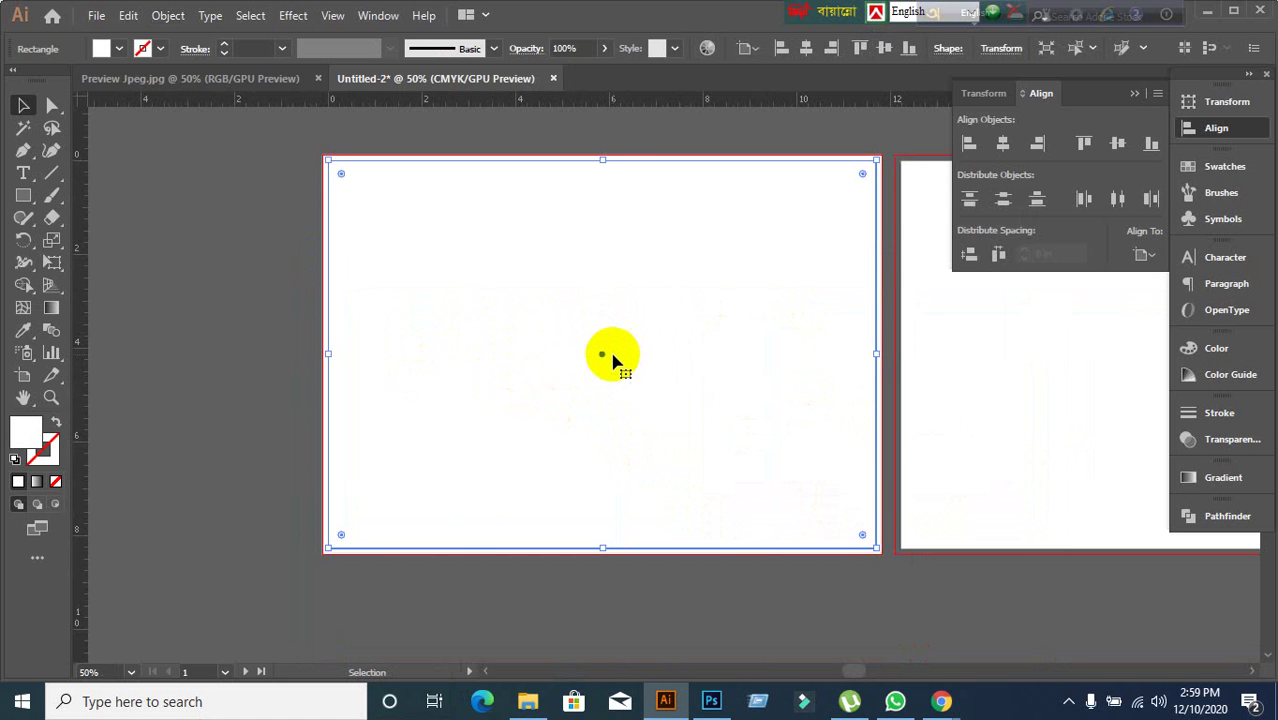
{"action": "left_click", "coordinate": [168, 16]}
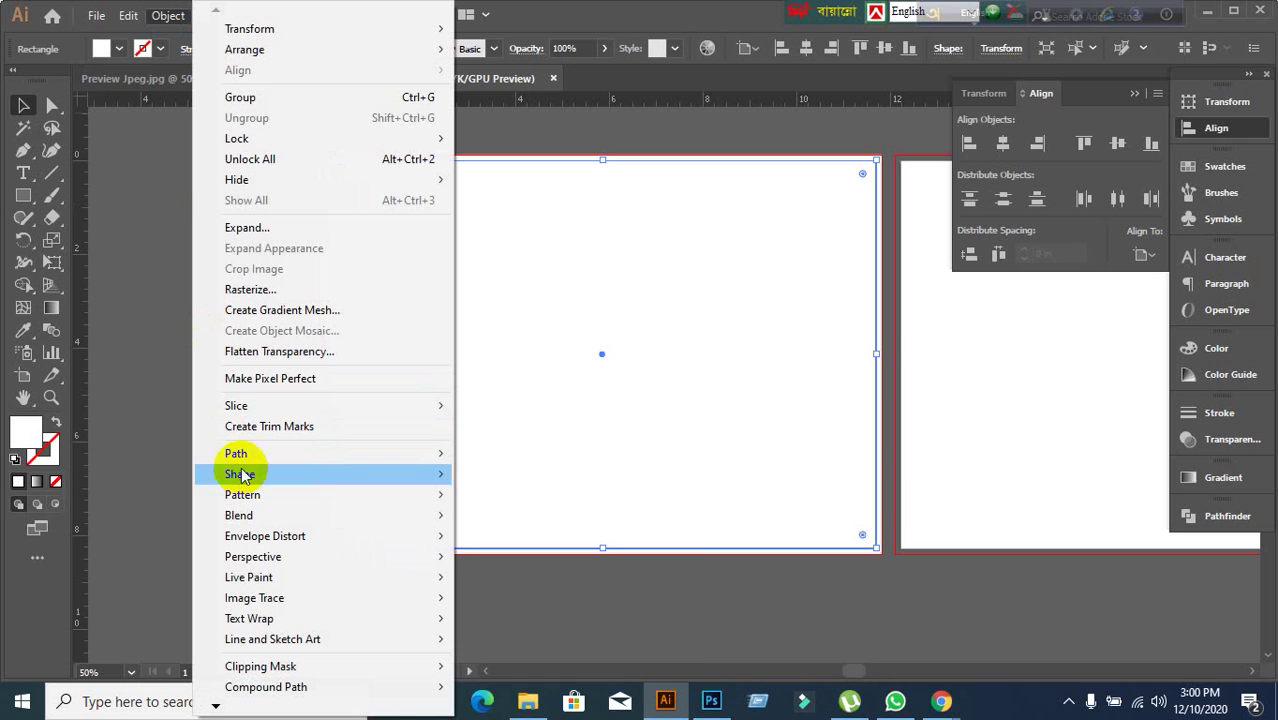
{"action": "mouse_move", "coordinate": [236, 455]}
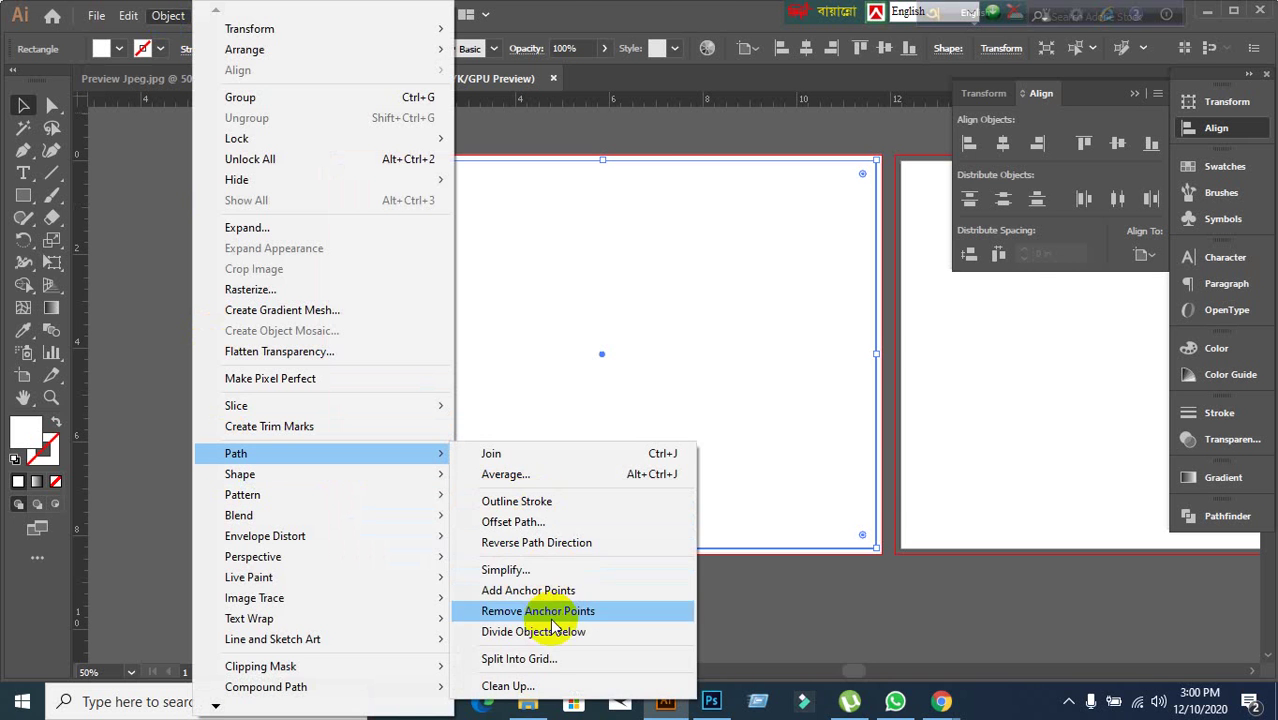
{"action": "left_click", "coordinate": [540, 658]}
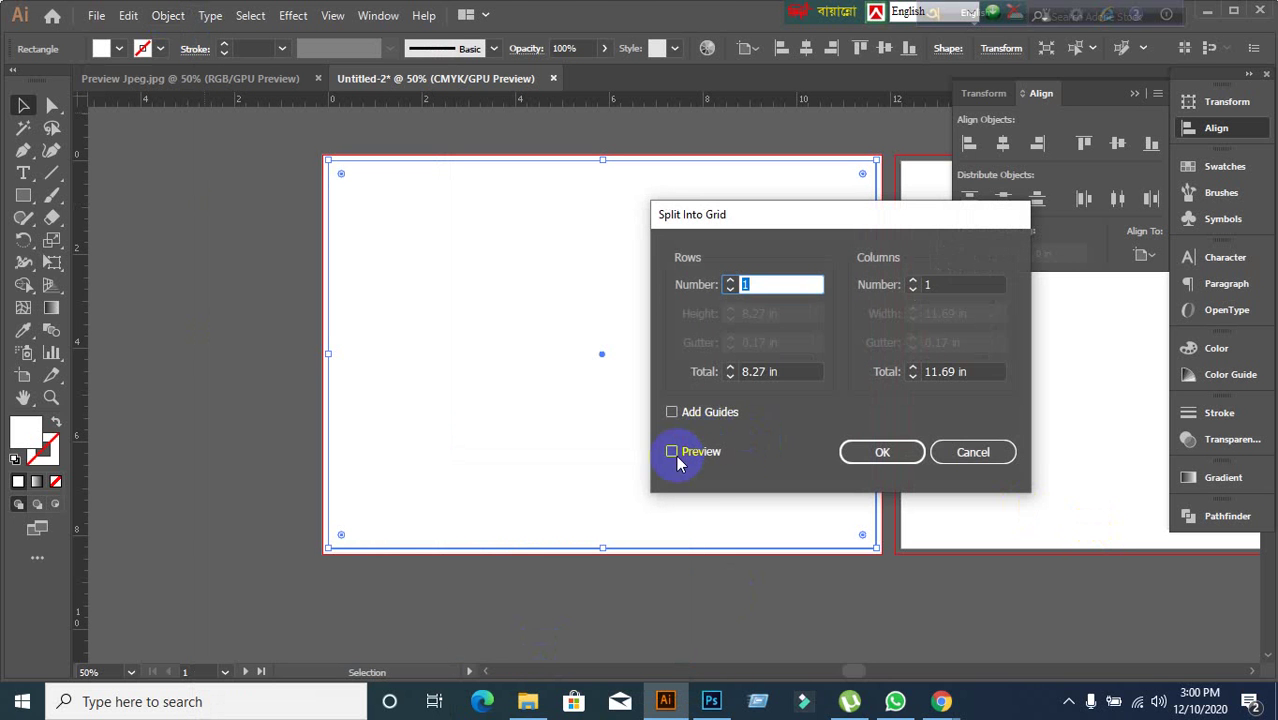
{"action": "left_click", "coordinate": [672, 452]}
{"action": "left_click", "coordinate": [948, 285]}
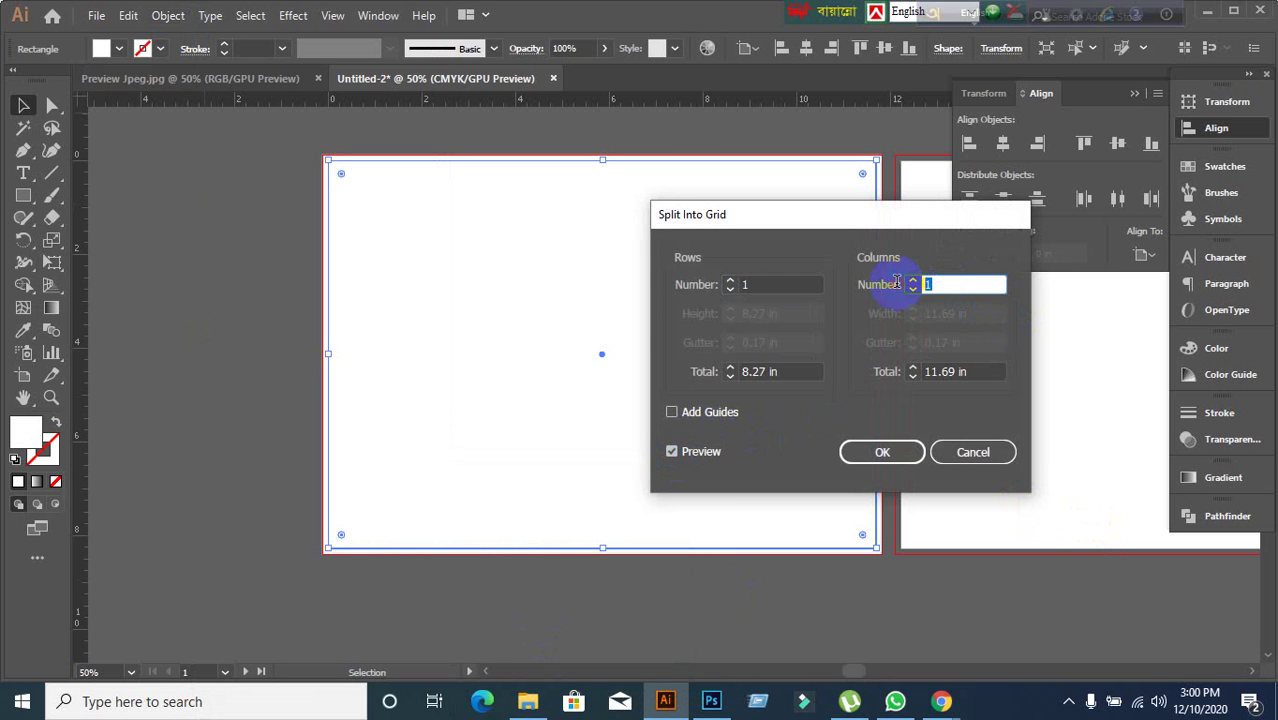
{"action": "type", "text": "3"}
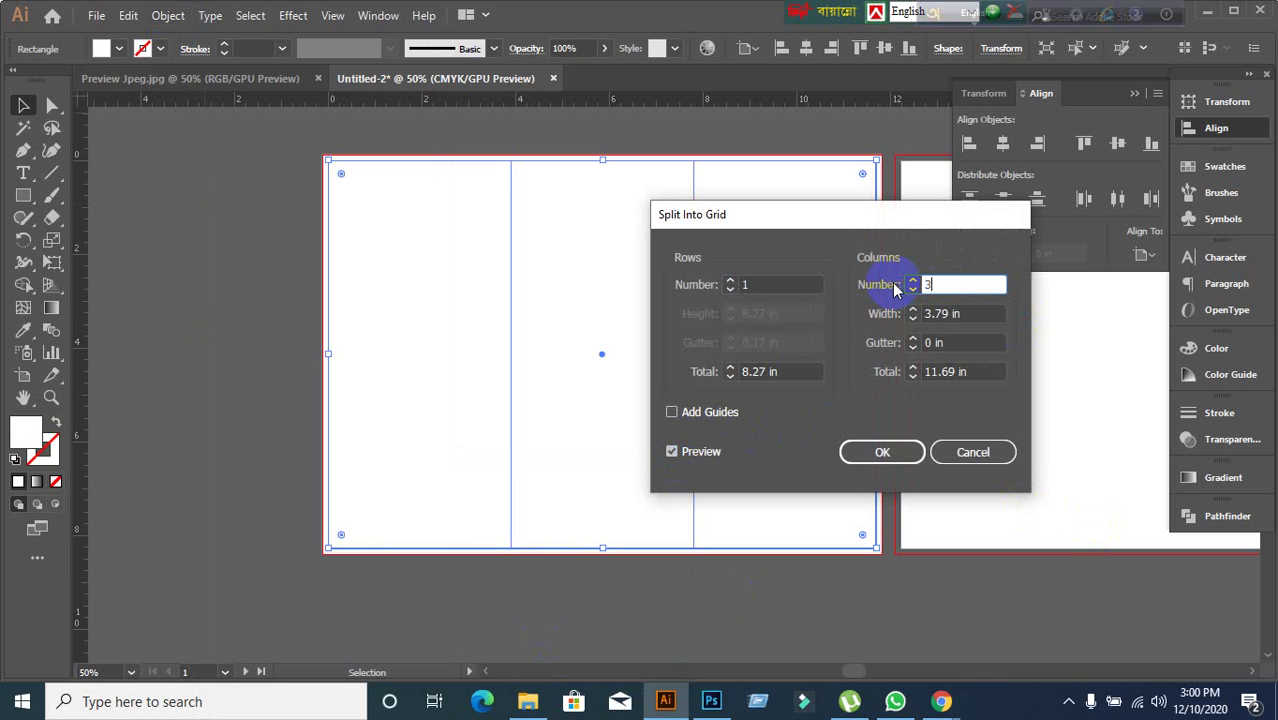
{"action": "left_click", "coordinate": [881, 451]}
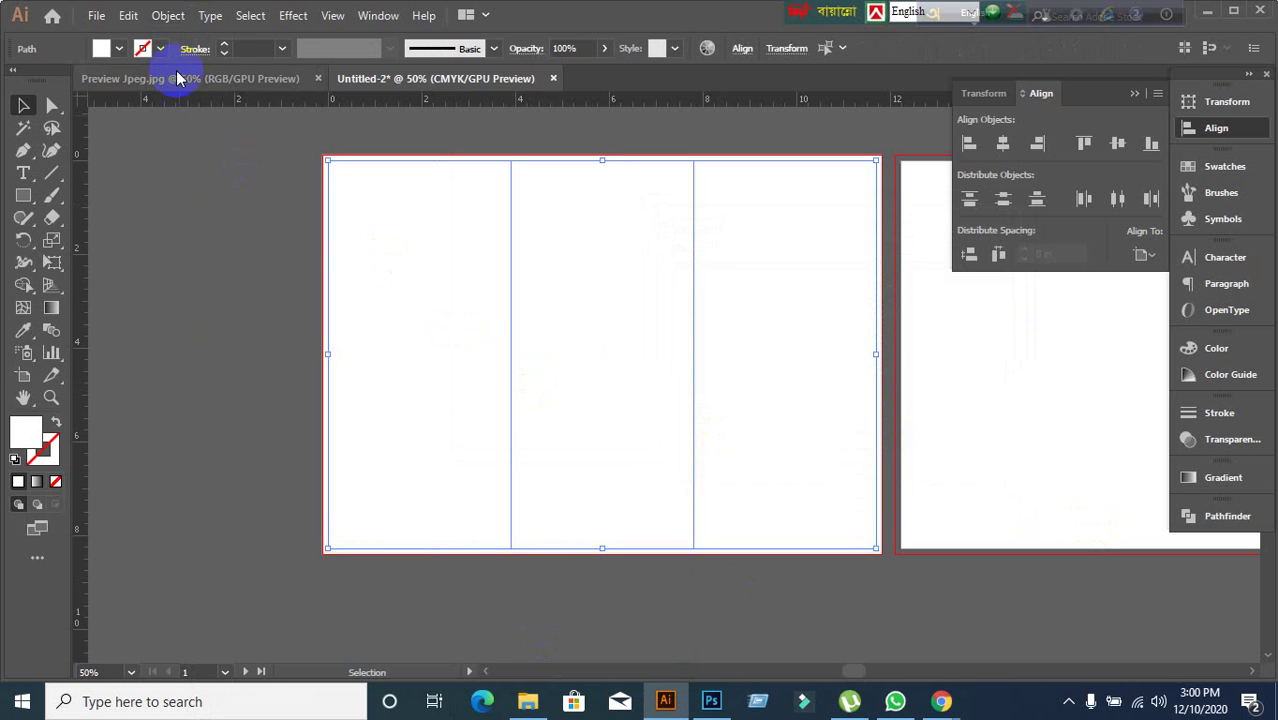
- Offset the paths of the three columns inward by -0.125 in with miter joins
{"action": "left_click", "coordinate": [170, 18]}
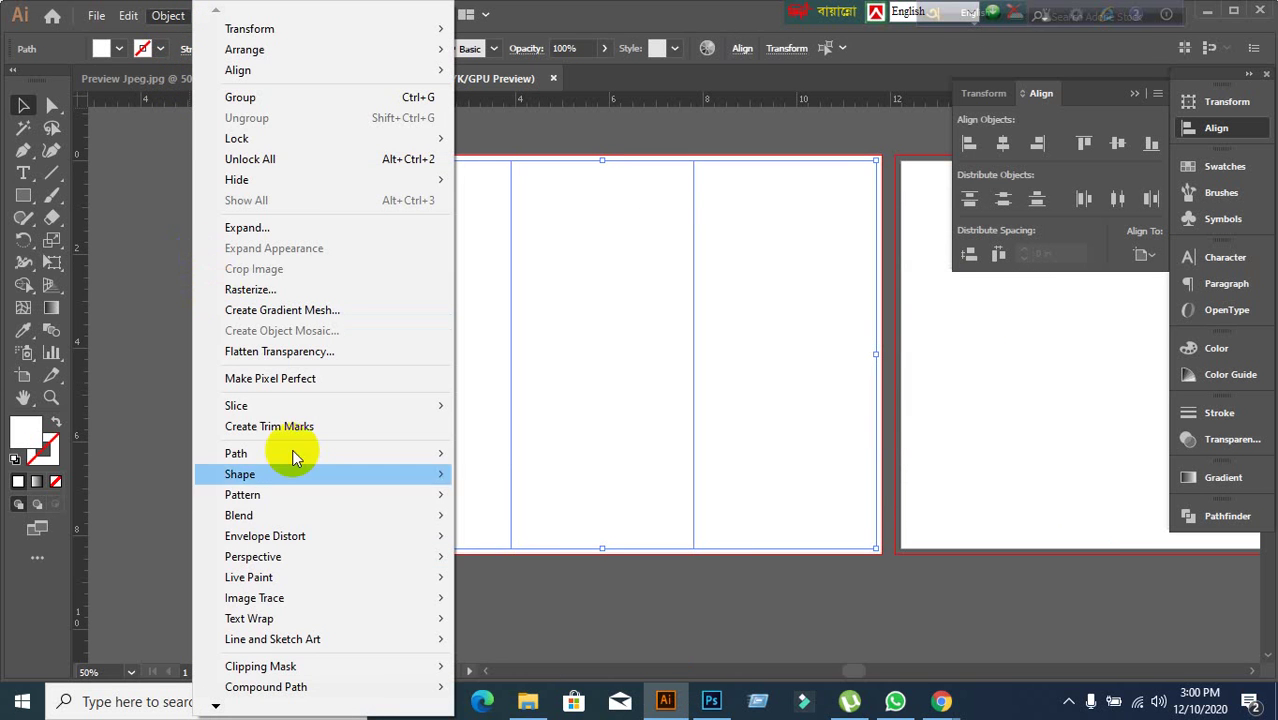
{"action": "mouse_move", "coordinate": [260, 455]}
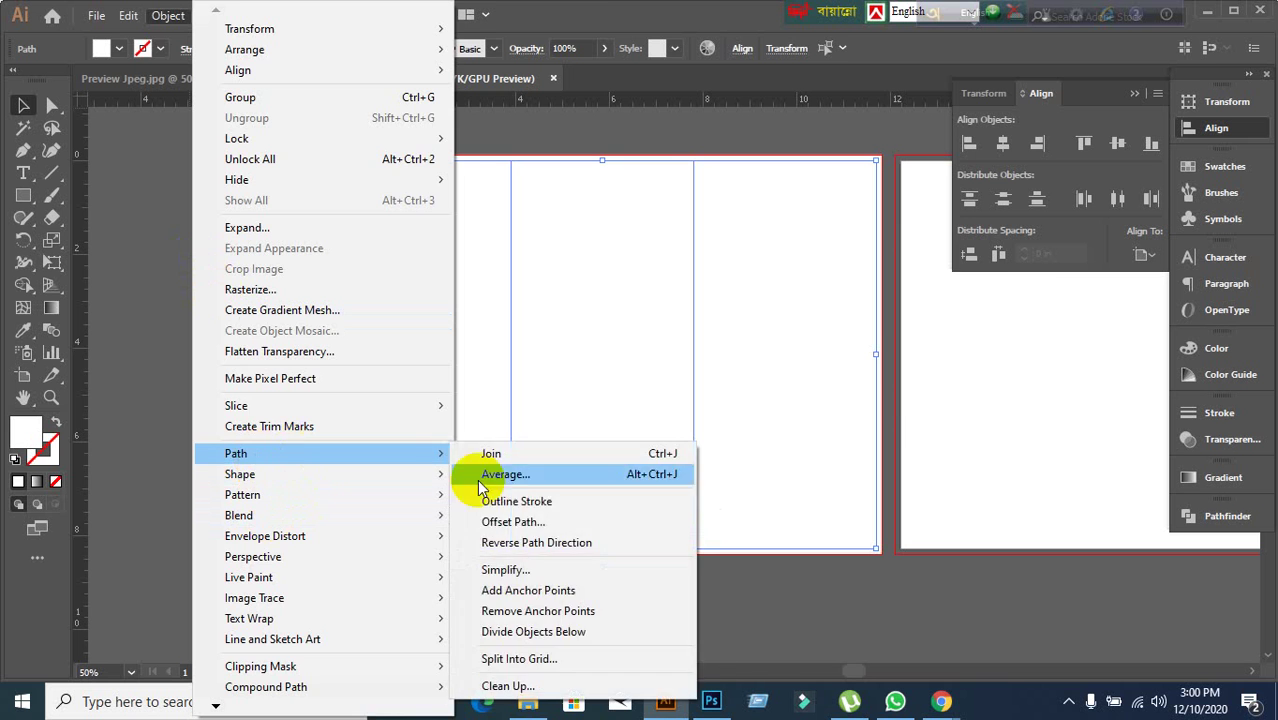
{"action": "left_click", "coordinate": [522, 516]}
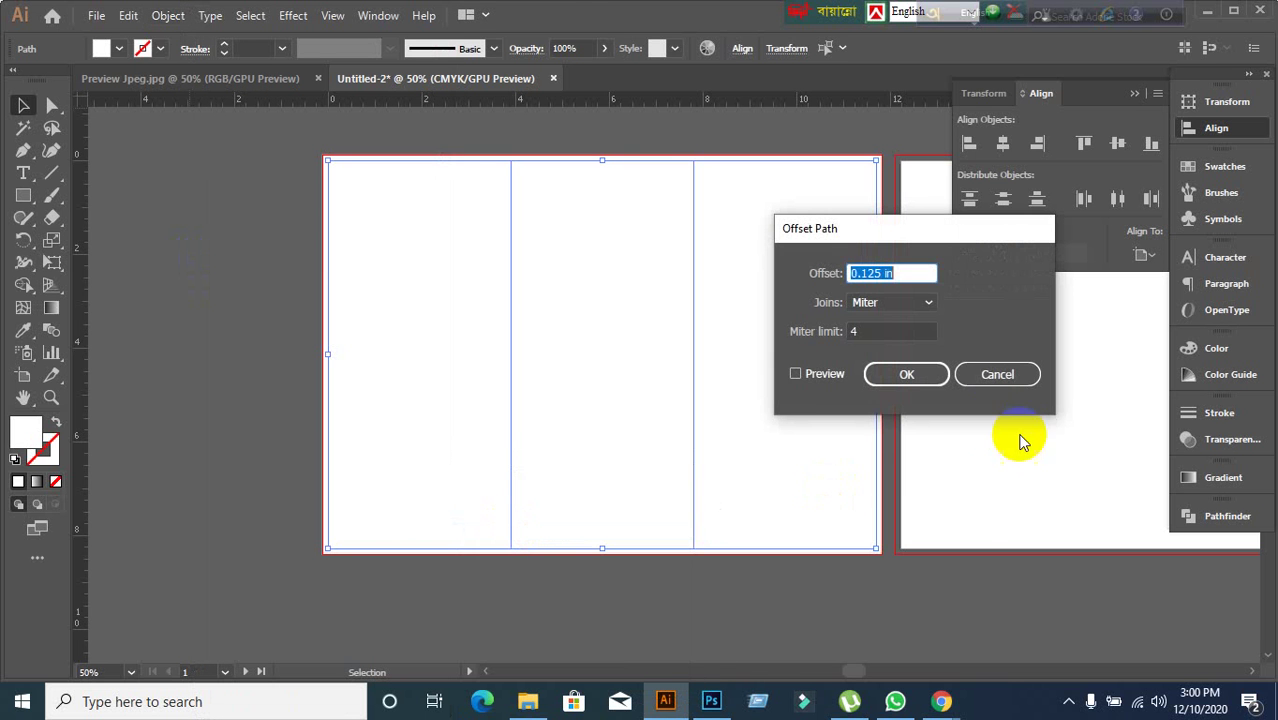
{"action": "left_click", "coordinate": [795, 374]}
{"action": "left_click", "coordinate": [859, 273]}
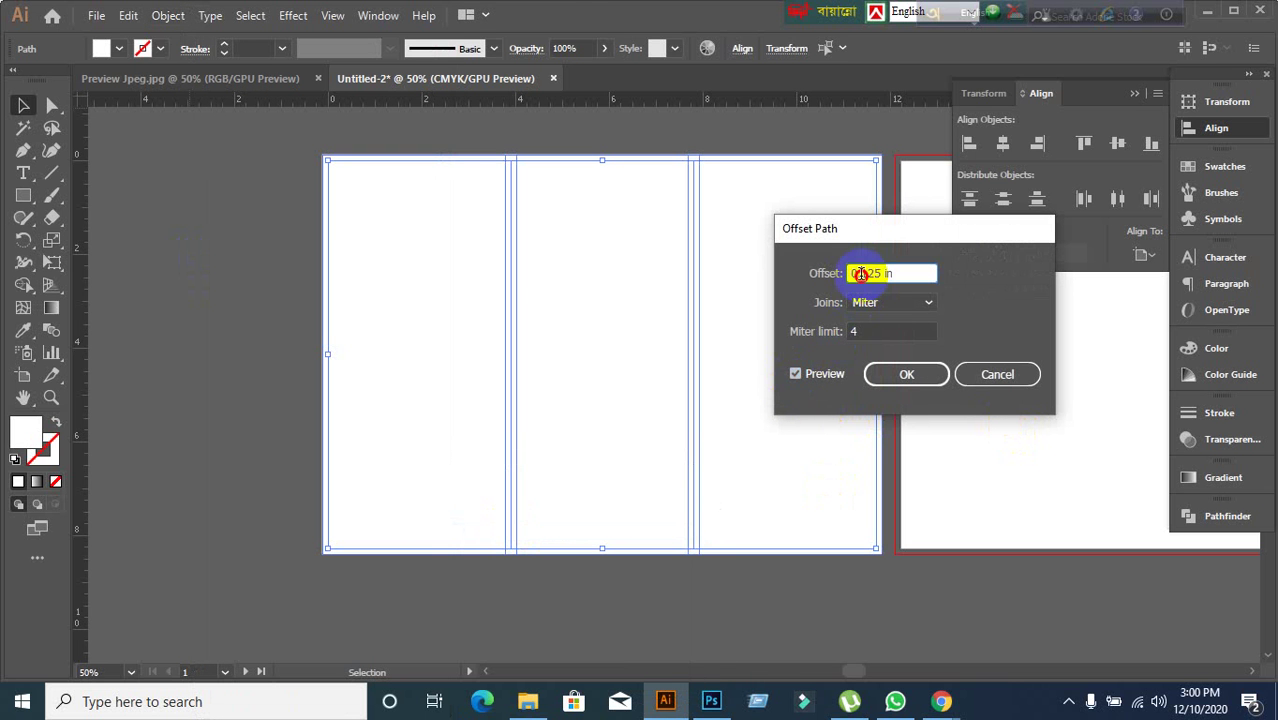
{"action": "left_click", "coordinate": [912, 370]}
- Convert the three columns and their inset rectangles on the first artboard into guides
{"action": "left_click", "coordinate": [456, 442]}
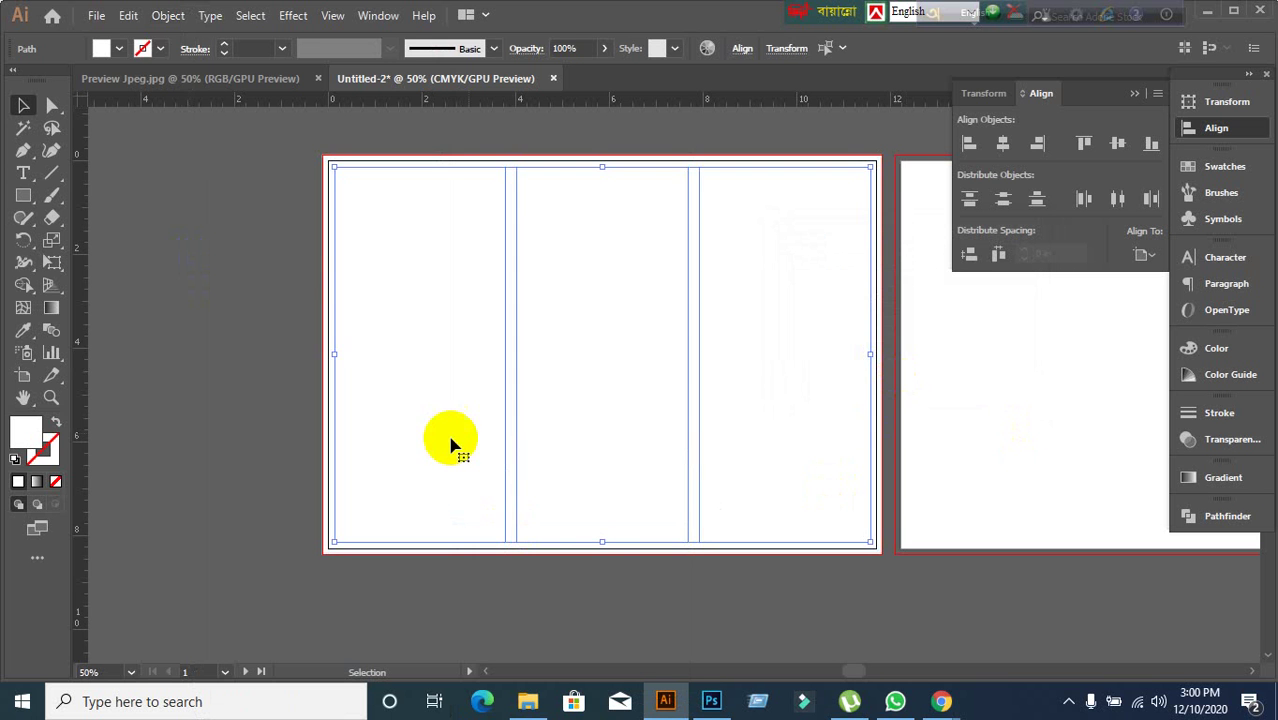
{"action": "left_click", "coordinate": [266, 352]}
{"action": "left_click_drag", "start_coordinate": [320, 217], "coordinate": [516, 428]}
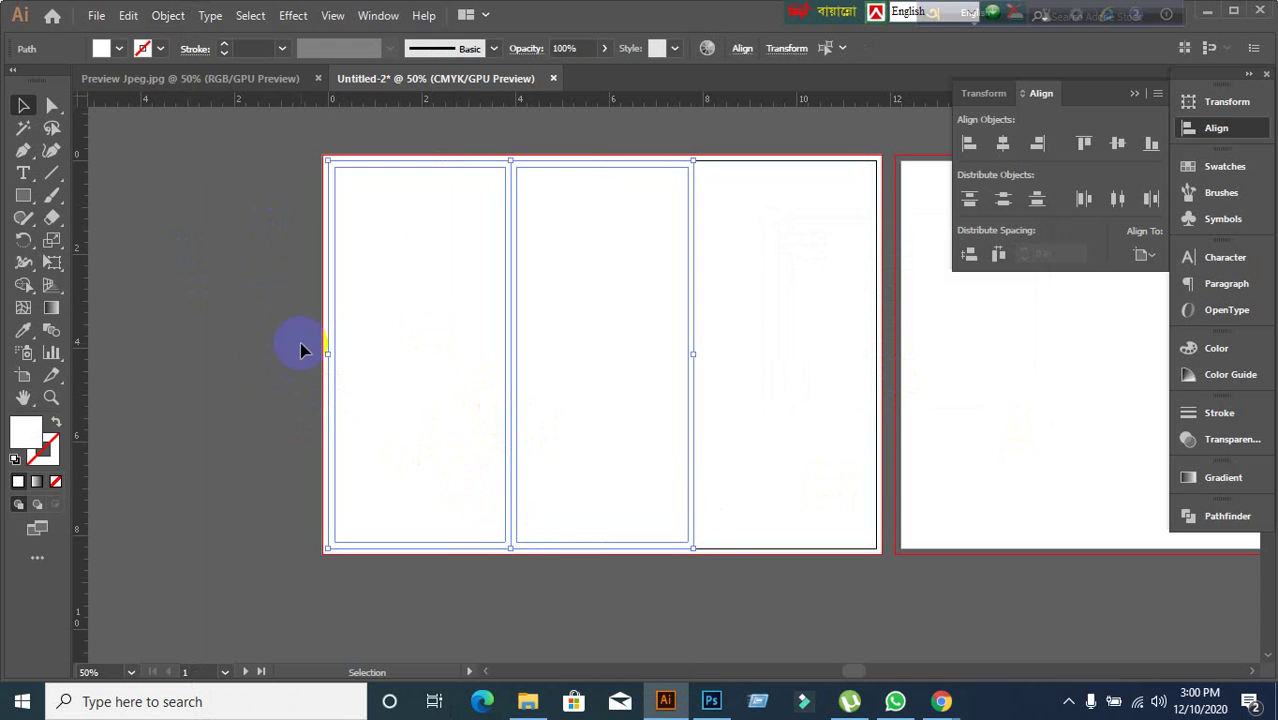
{"action": "left_click", "coordinate": [251, 278]}
{"action": "left_click_drag", "start_coordinate": [277, 143], "coordinate": [860, 575]}
{"action": "right_click", "coordinate": [421, 289]}
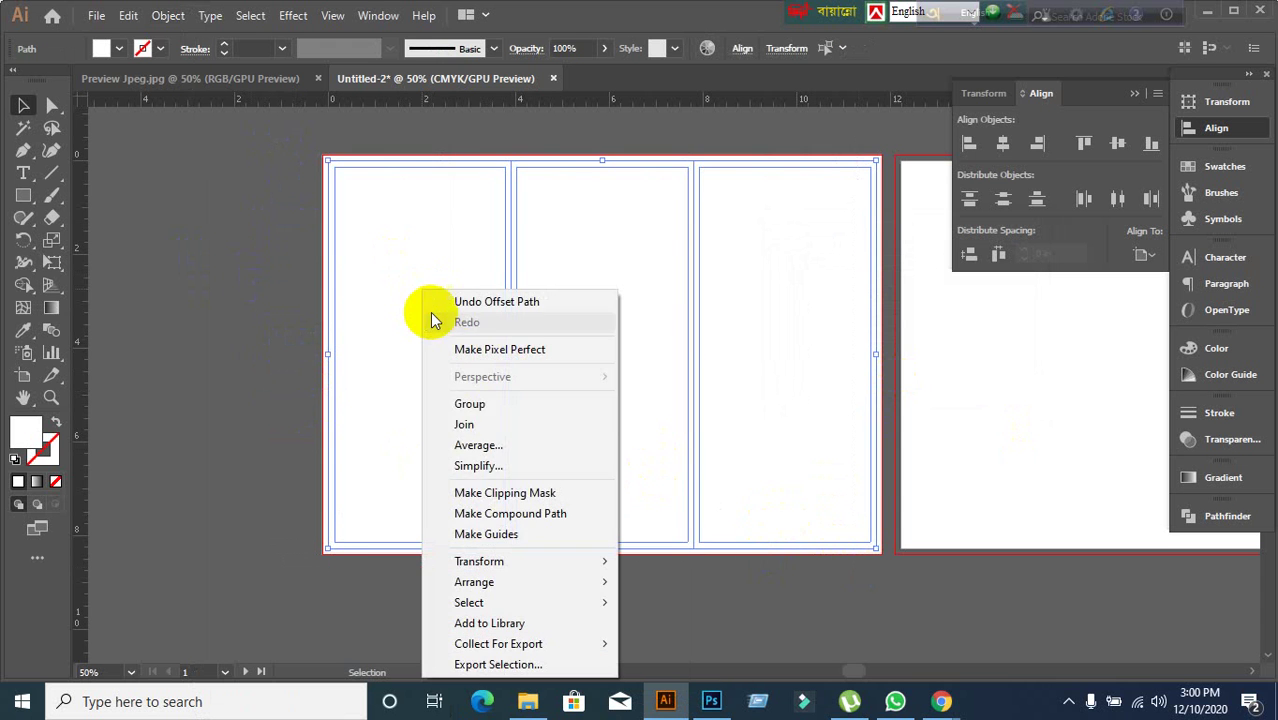
{"action": "left_click", "coordinate": [486, 535]}
{"action": "left_click", "coordinate": [278, 392]}
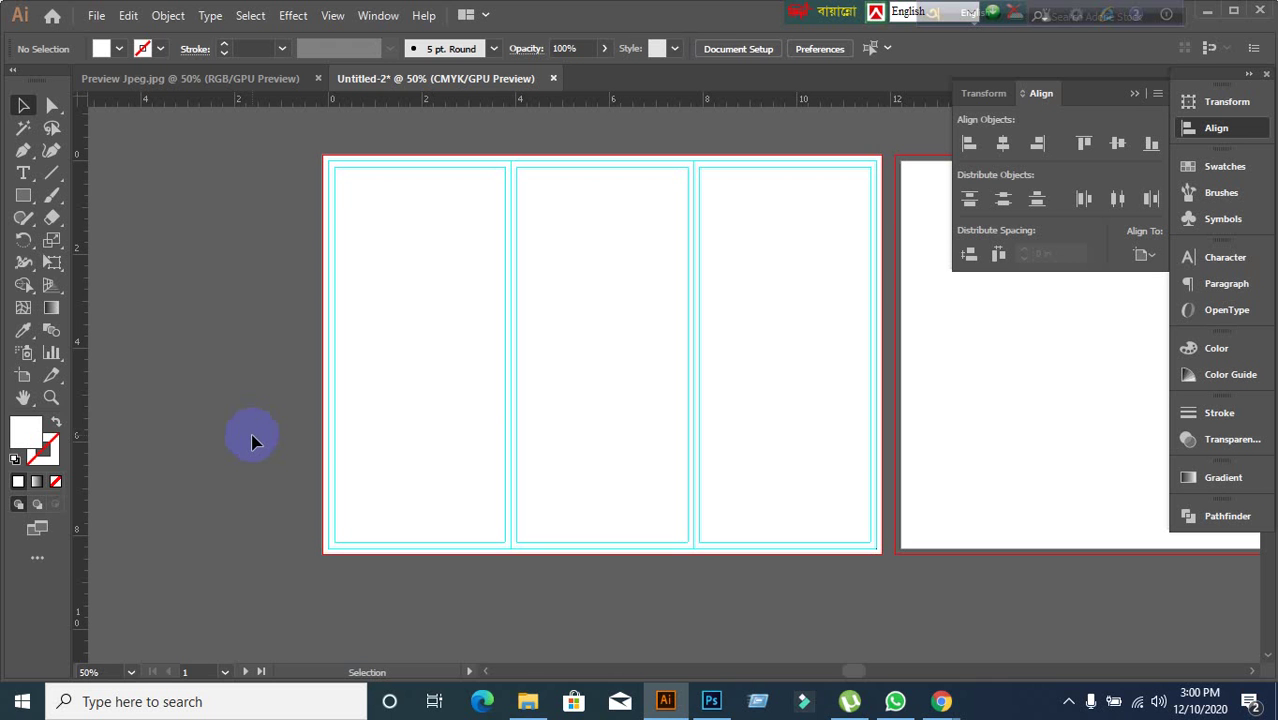
{"action": "scroll", "coordinate": [630, 400], "scroll_direction": "down", "scroll_amount": 1}
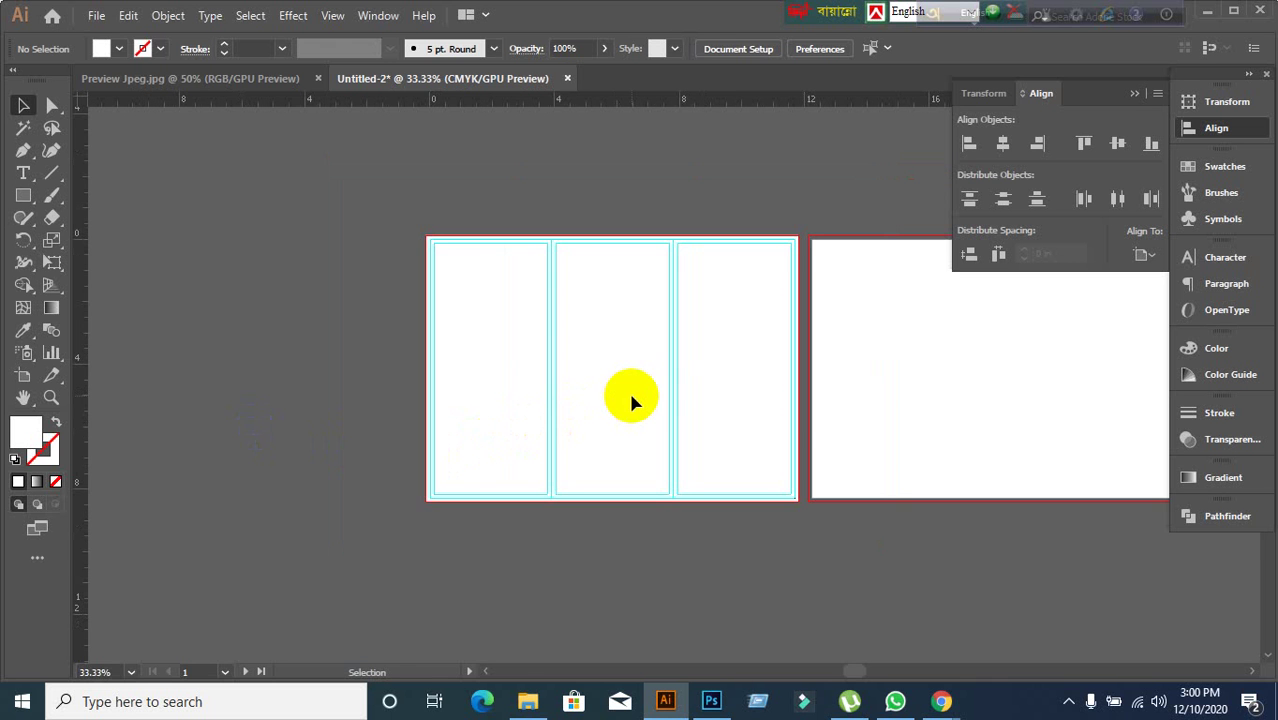
{"action": "scroll", "coordinate": [630, 400], "scroll_direction": "up", "scroll_amount": 1}
{"action": "left_click", "coordinate": [631, 401]}
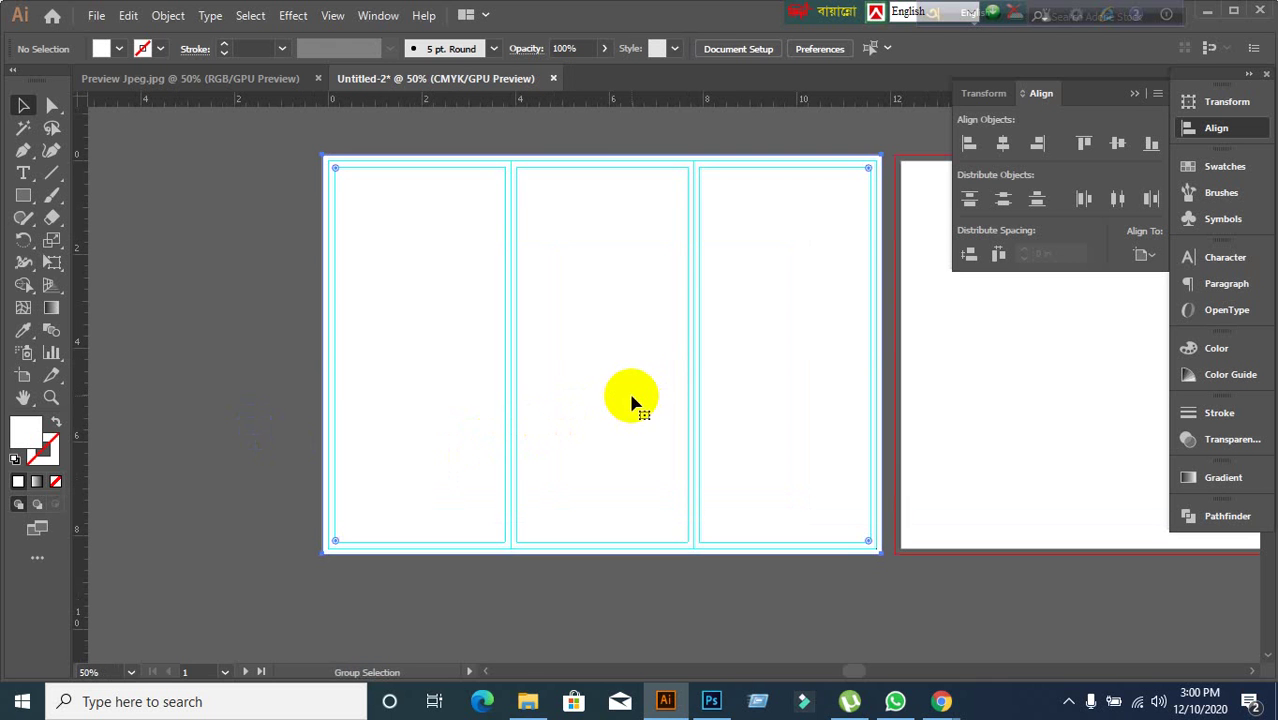
{"action": "left_click", "coordinate": [297, 334]}
{"action": "scroll", "coordinate": [699, 345], "scroll_direction": "down", "scroll_amount": 1}
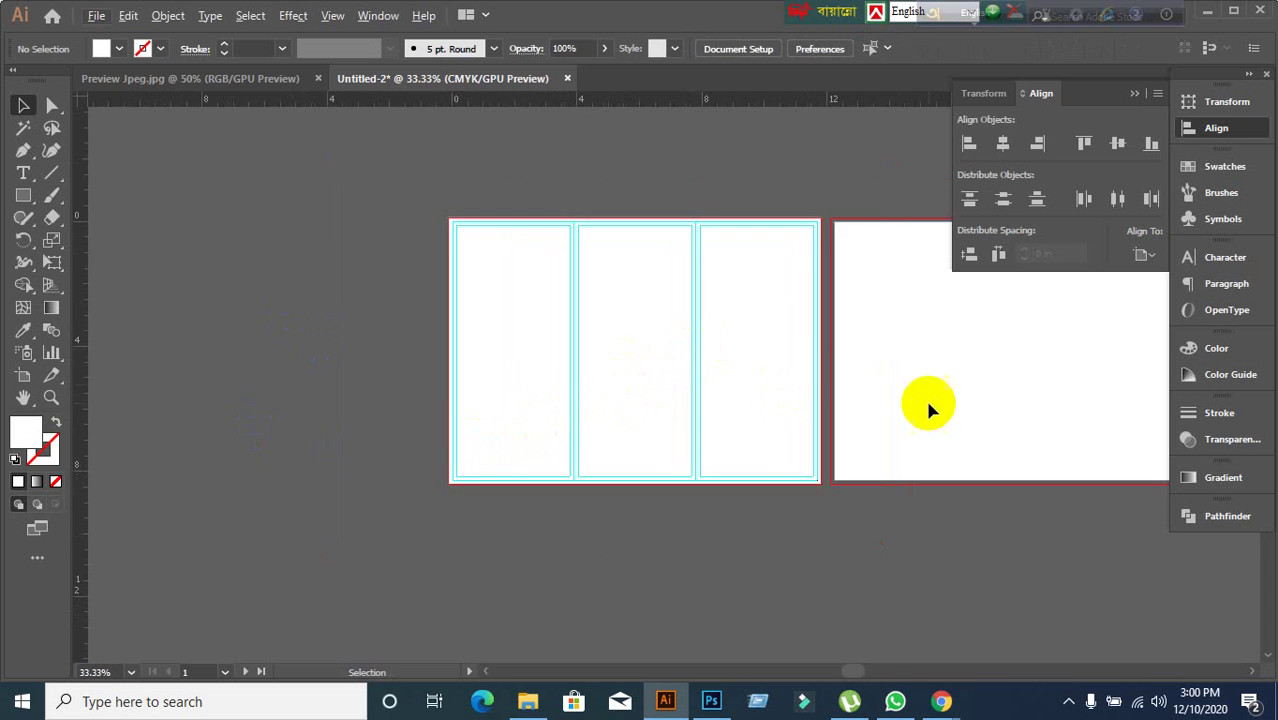
{"action": "left_click_drag", "start_coordinate": [921, 408], "coordinate": [692, 377]}
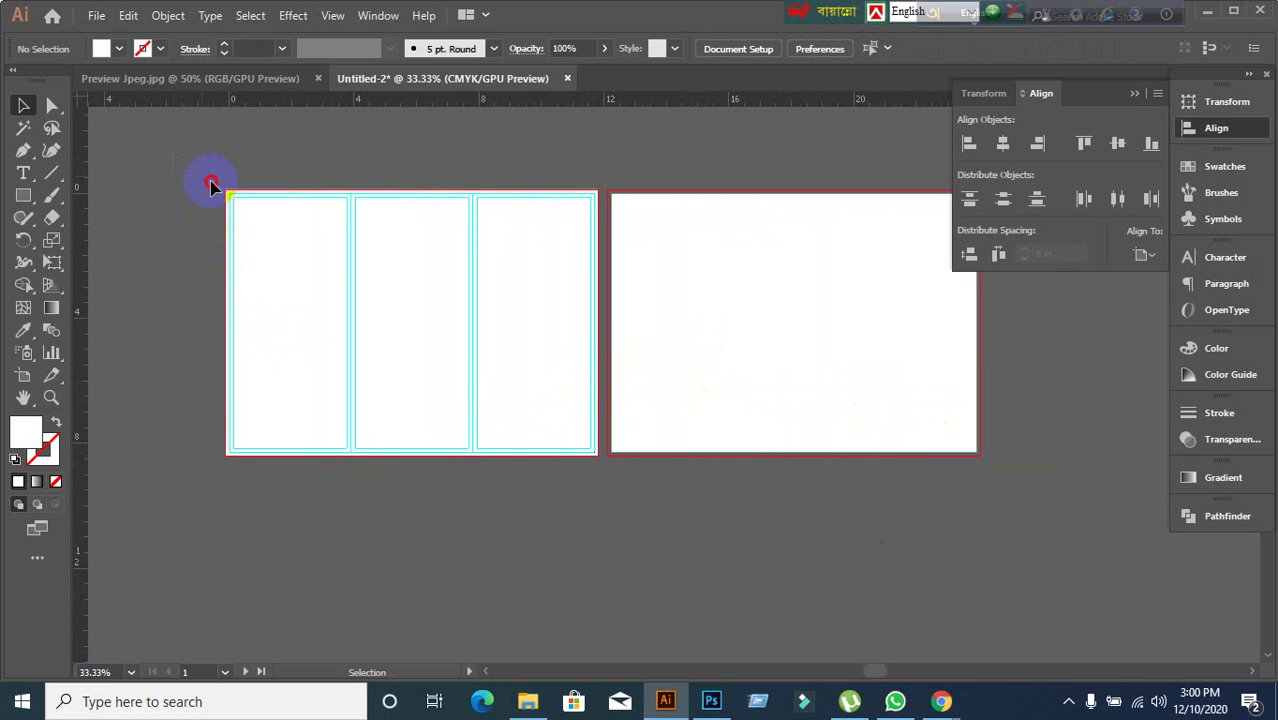
{"action": "left_click_drag", "start_coordinate": [211, 186], "coordinate": [588, 492]}
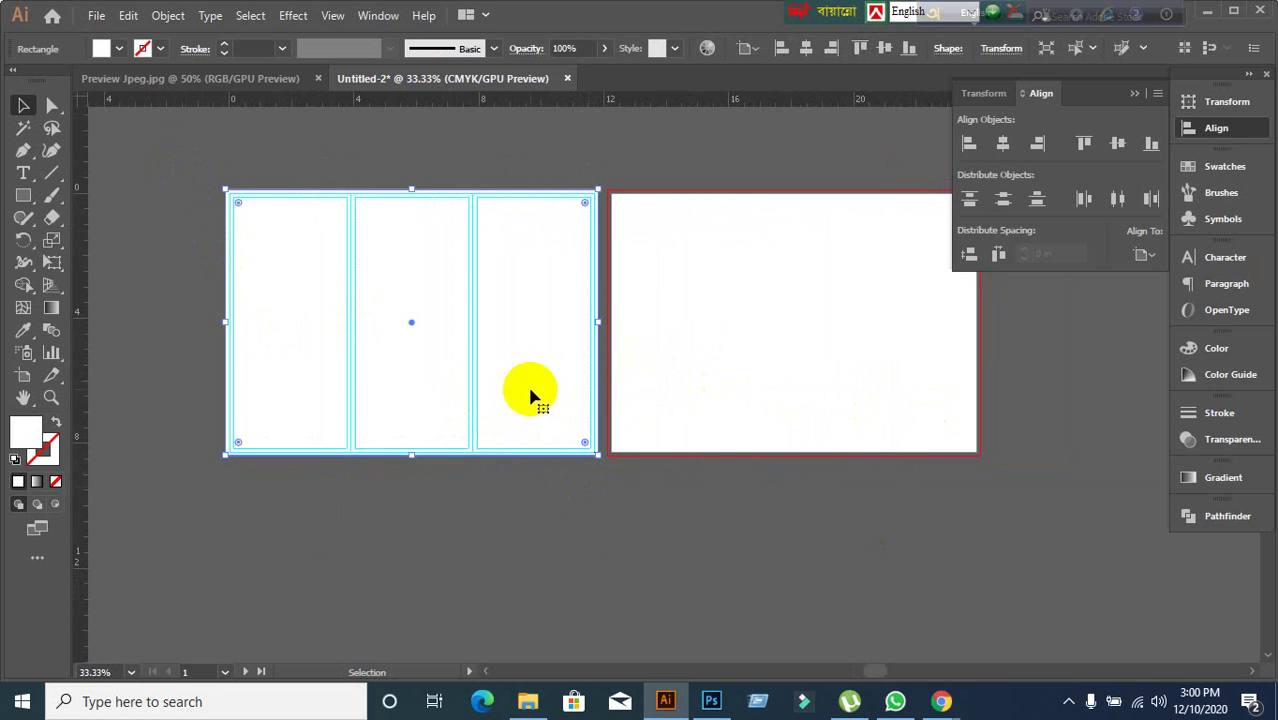
{"action": "left_click", "coordinate": [516, 533]}
{"action": "key", "text": "v"}
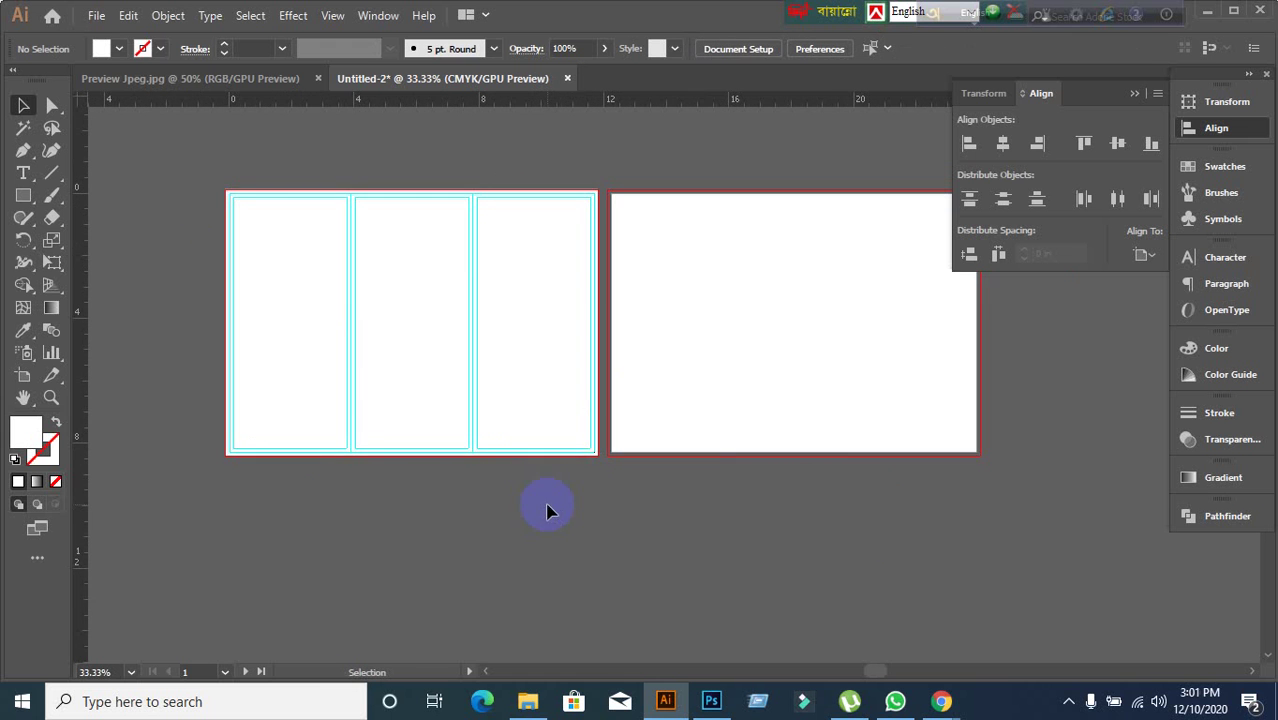
{"action": "left_click", "coordinate": [502, 374]}
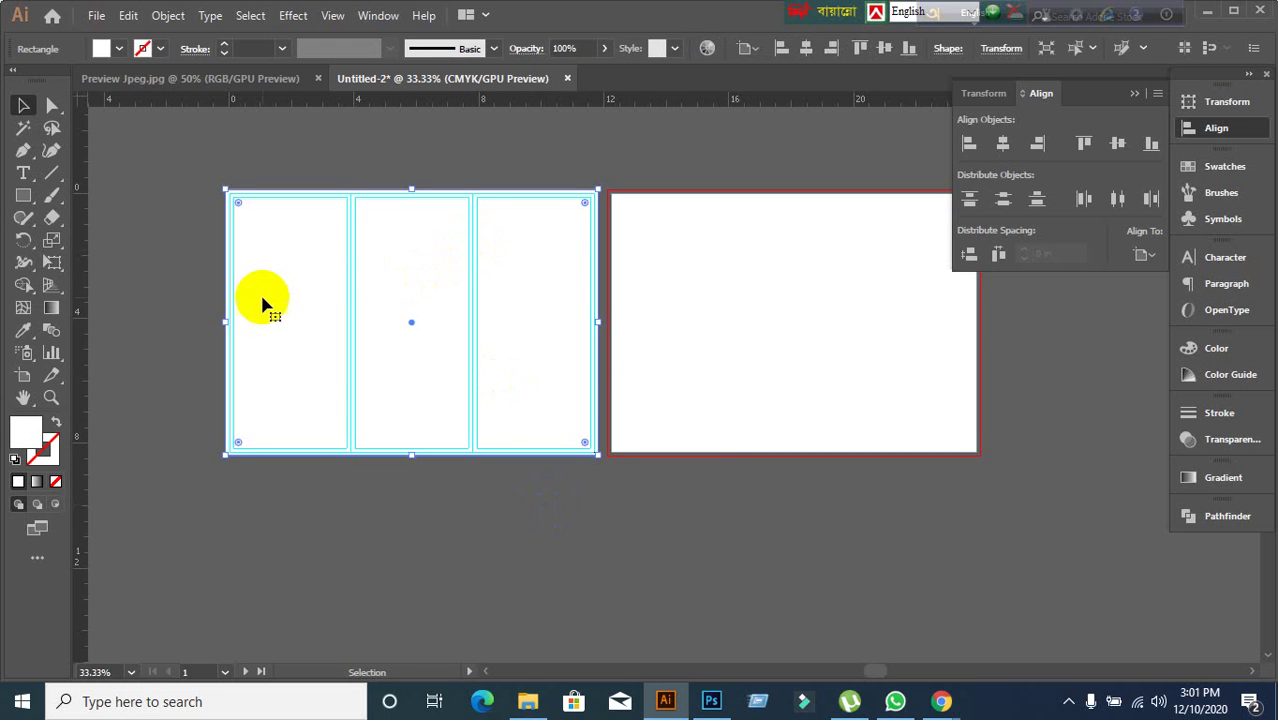
{"action": "left_click", "coordinate": [188, 240]}
- Try moving the first artboard's background rectangle downward, and undo the move
{"action": "left_click_drag", "start_coordinate": [179, 164], "coordinate": [571, 470]}
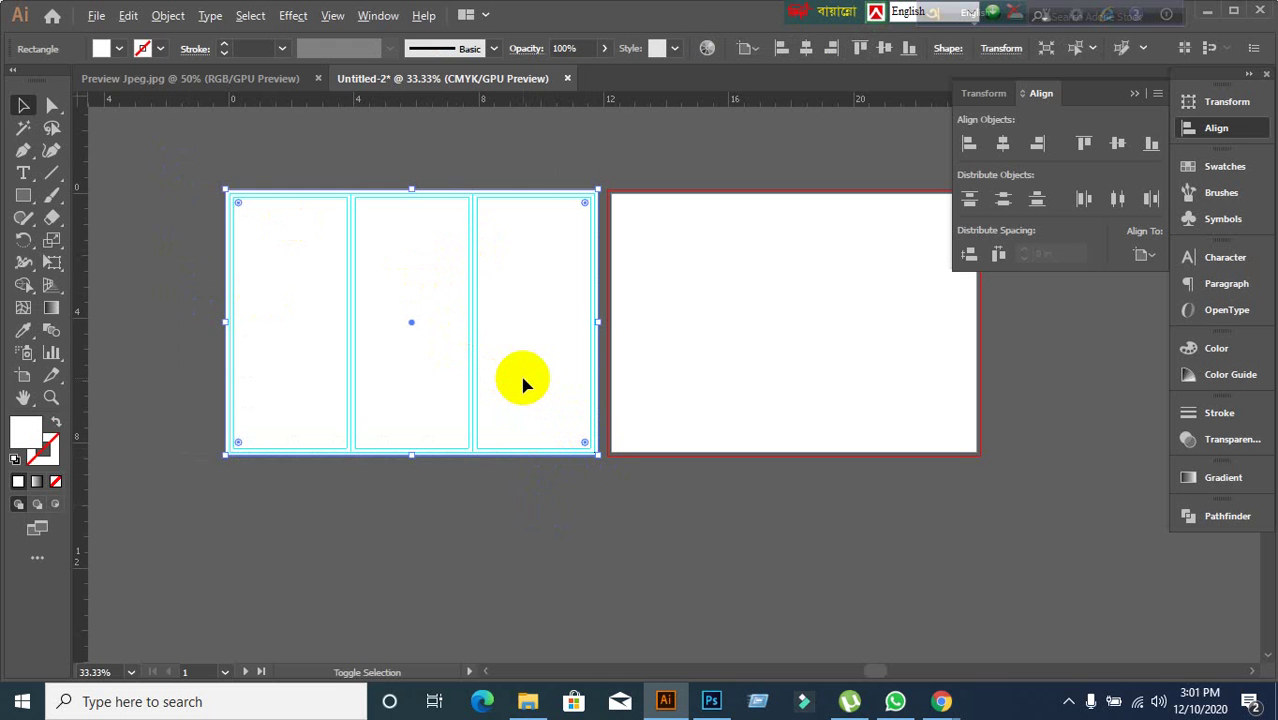
{"action": "left_click", "coordinate": [565, 376]}
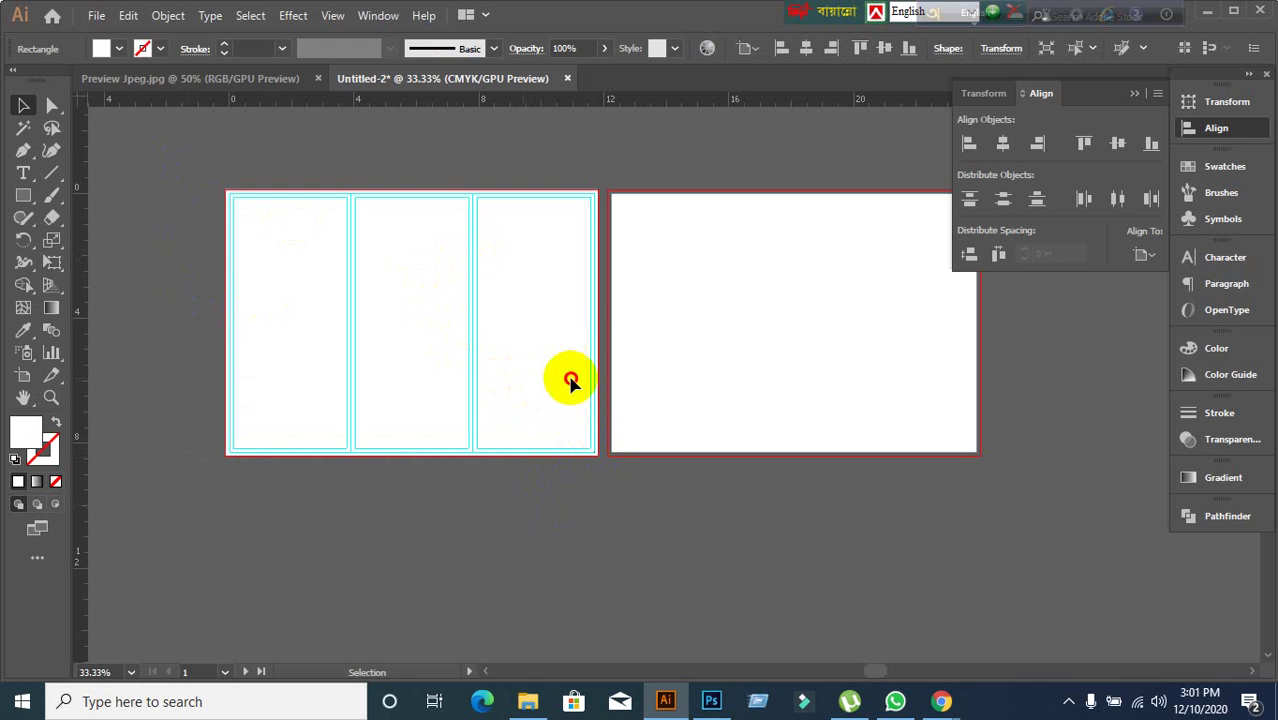
{"action": "left_click_drag", "start_coordinate": [498, 387], "coordinate": [516, 533]}
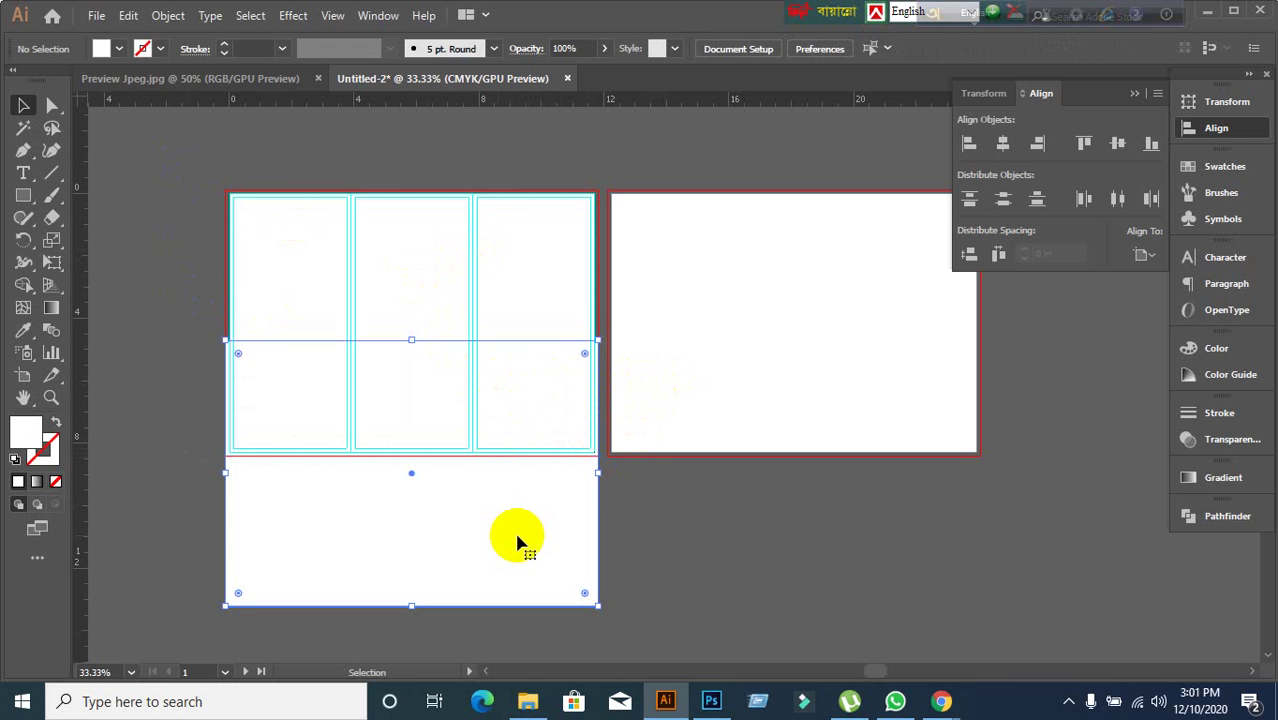
{"action": "key", "text": "ctrl+z"}
{"action": "left_click", "coordinate": [571, 551]}
- Unlock the guides and check that they can be selected together with the first artboard's background
{"action": "right_click", "coordinate": [372, 282]}
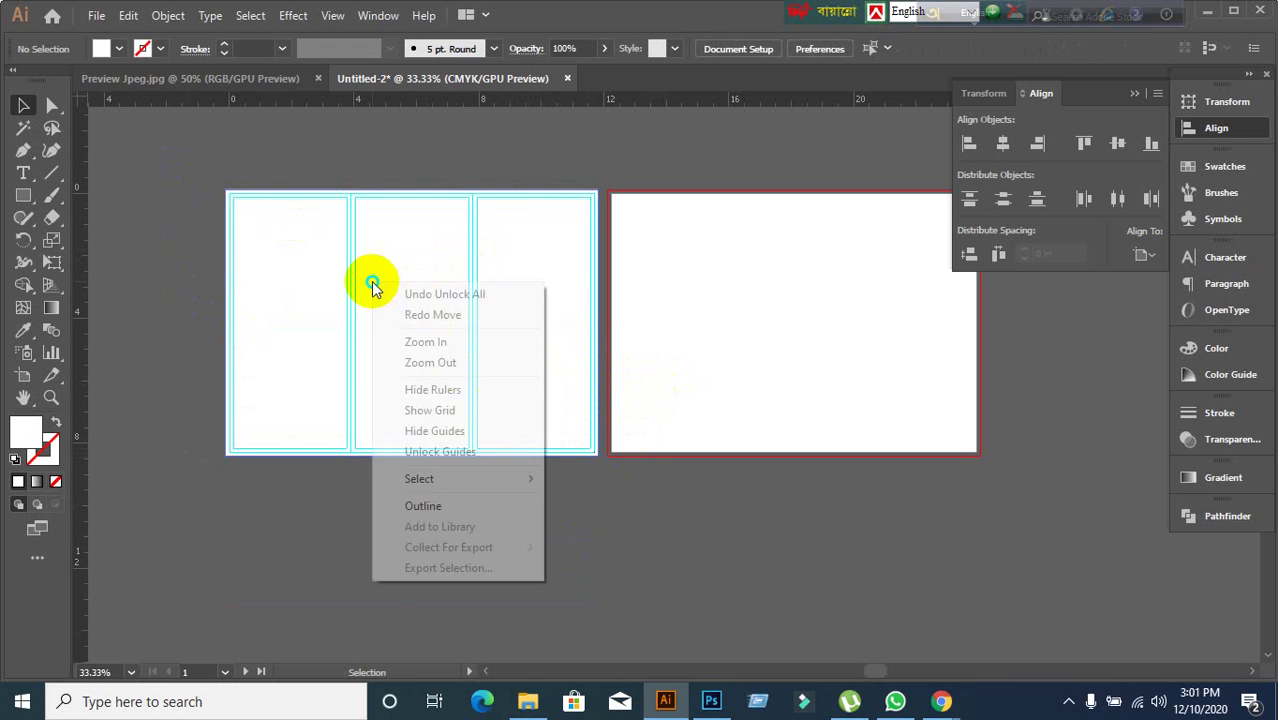
{"action": "left_click", "coordinate": [430, 458]}
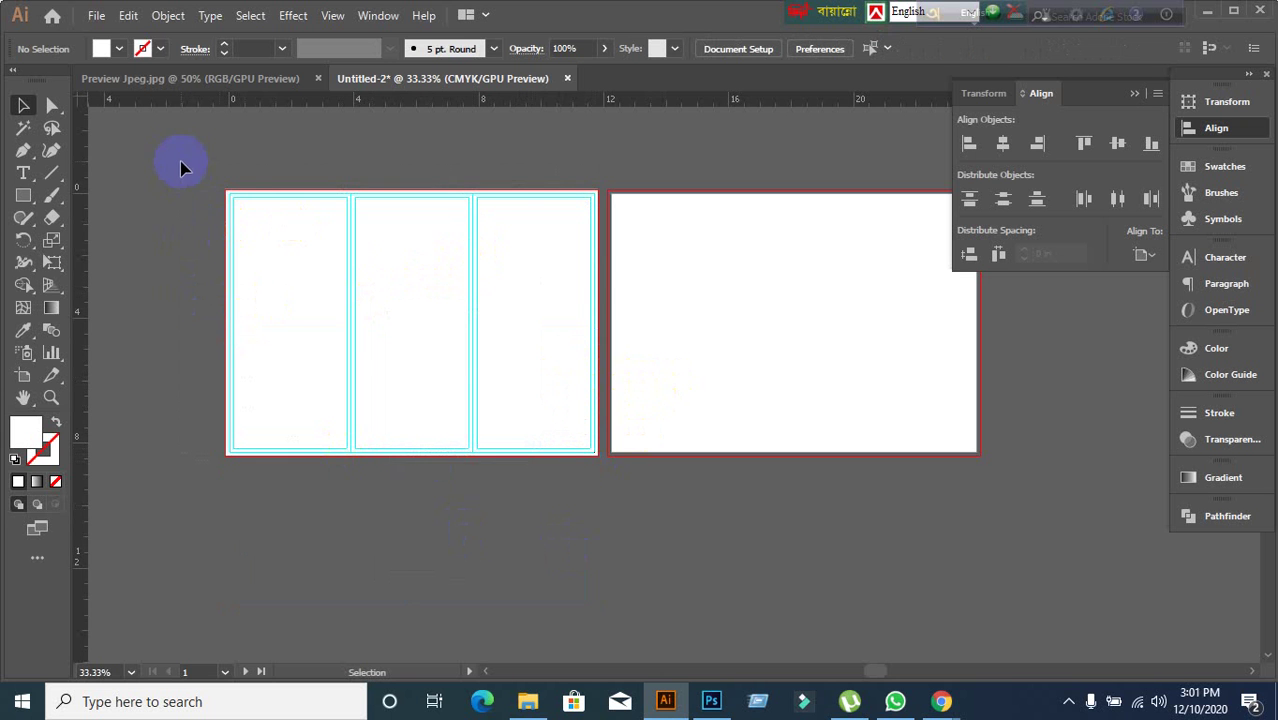
{"action": "left_click_drag", "start_coordinate": [176, 152], "coordinate": [585, 530]}
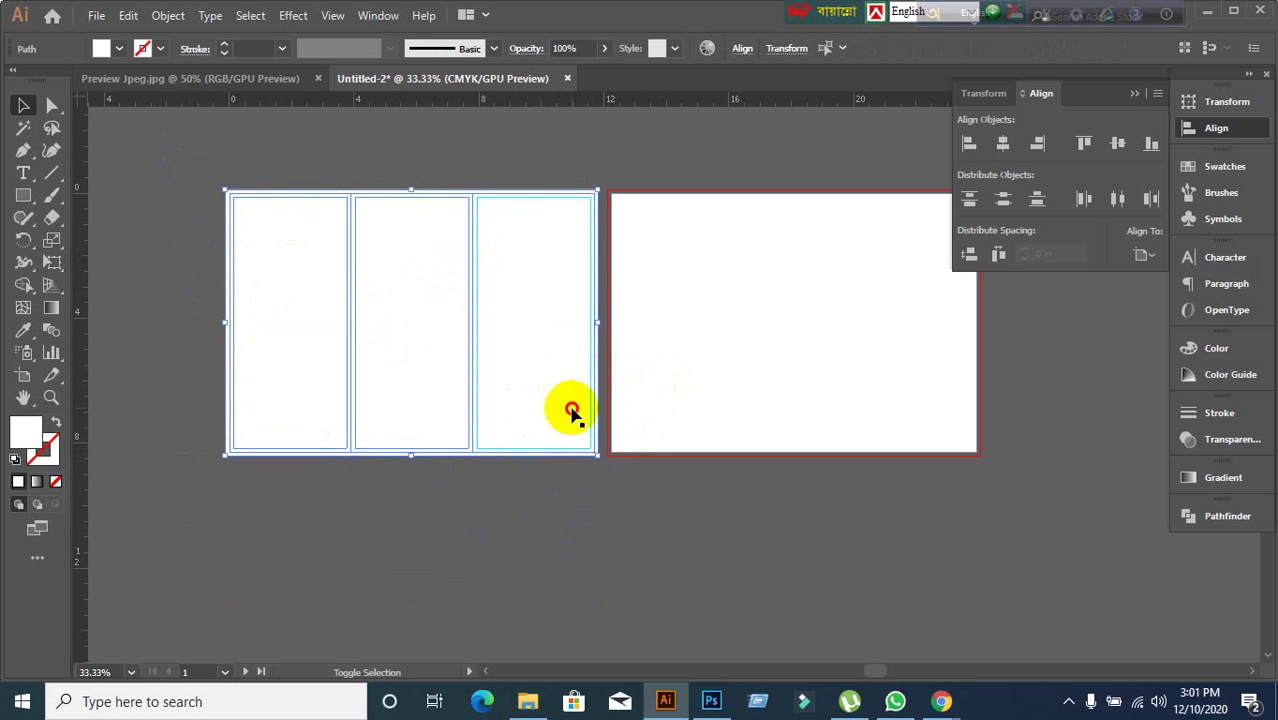
{"action": "left_click", "coordinate": [566, 517]}
{"action": "left_click", "coordinate": [553, 447]}
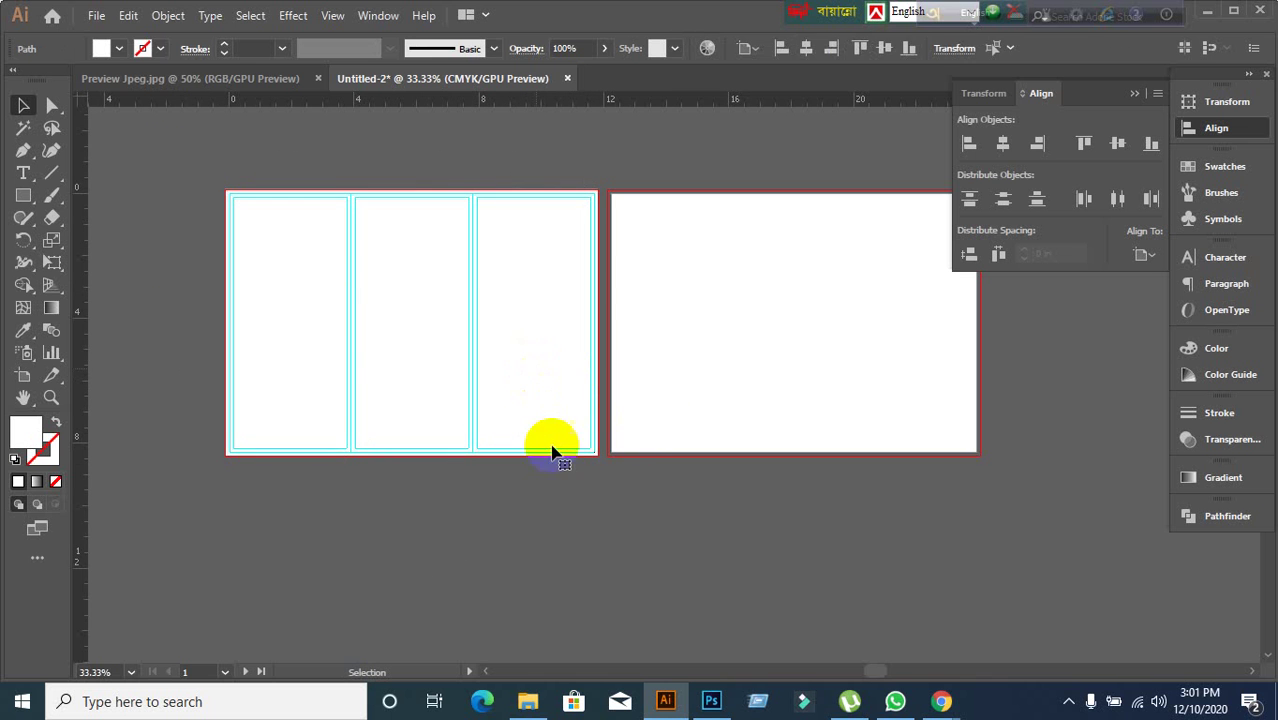
{"action": "left_click", "coordinate": [569, 517]}
- Copy the first artboard's background and guides straight across by 12.22 in onto the second artboard and check the alignment
{"action": "left_click_drag", "start_coordinate": [193, 170], "coordinate": [579, 432]}
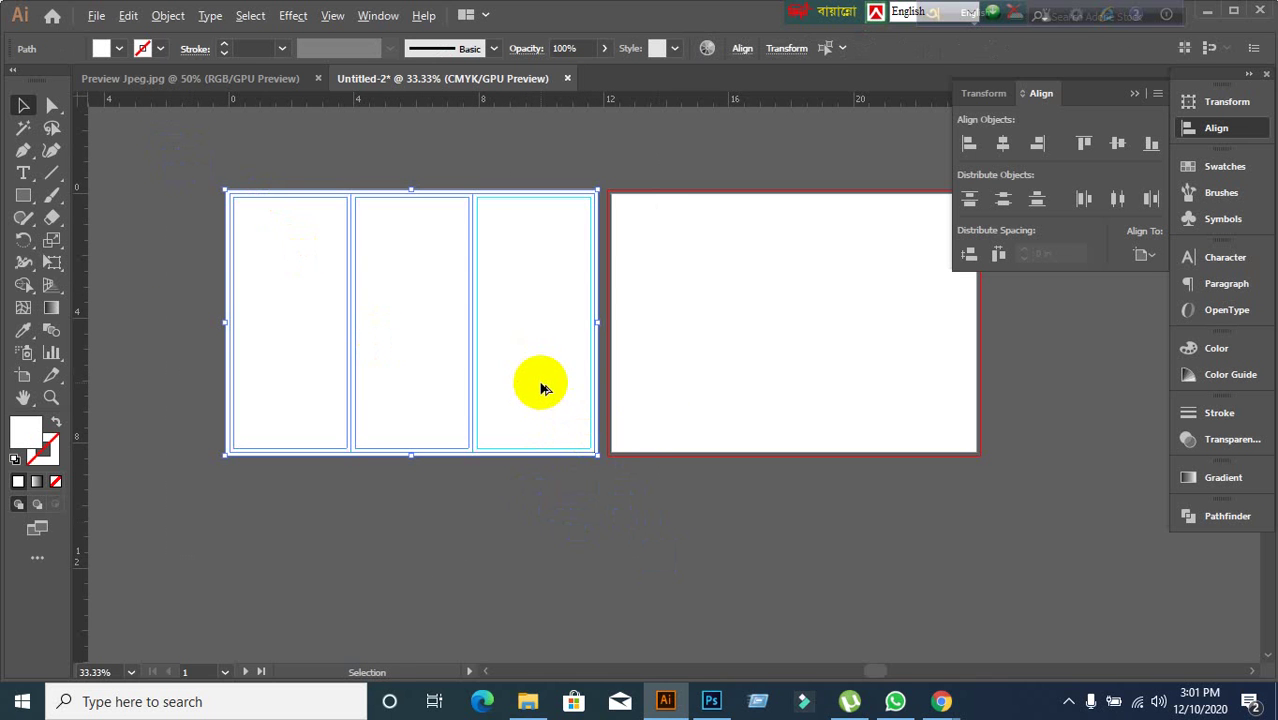
{"action": "left_click_drag", "start_coordinate": [540, 388], "coordinate": [922, 421]}
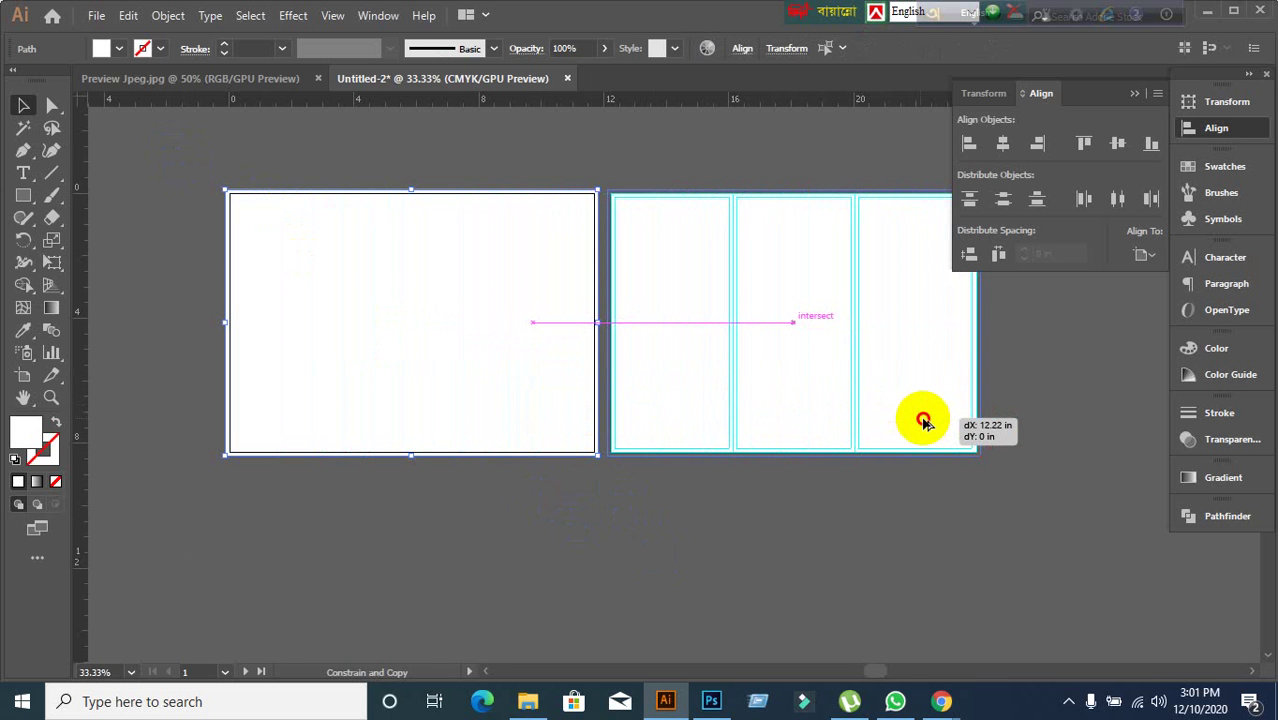
{"action": "left_click_drag", "start_coordinate": [922, 421], "coordinate": [921, 419]}
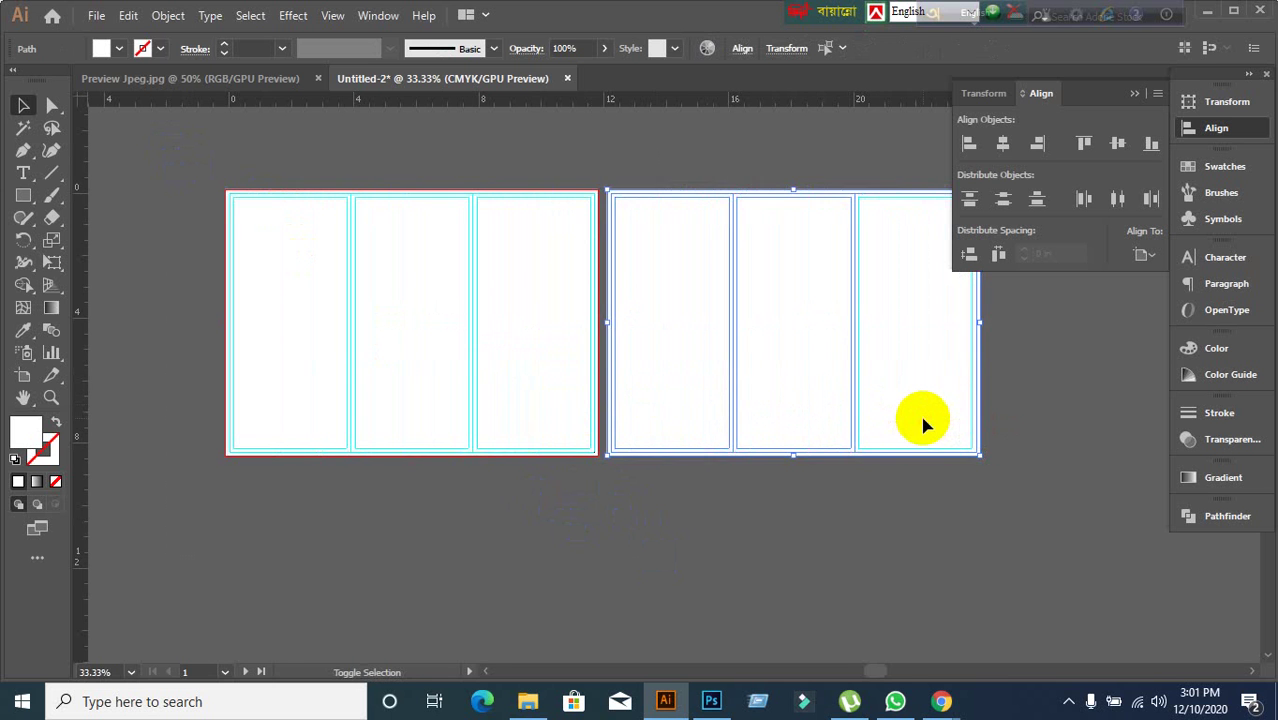
{"action": "left_click", "coordinate": [867, 573]}
{"action": "scroll", "coordinate": [738, 388], "scroll_direction": "up", "scroll_amount": 2}
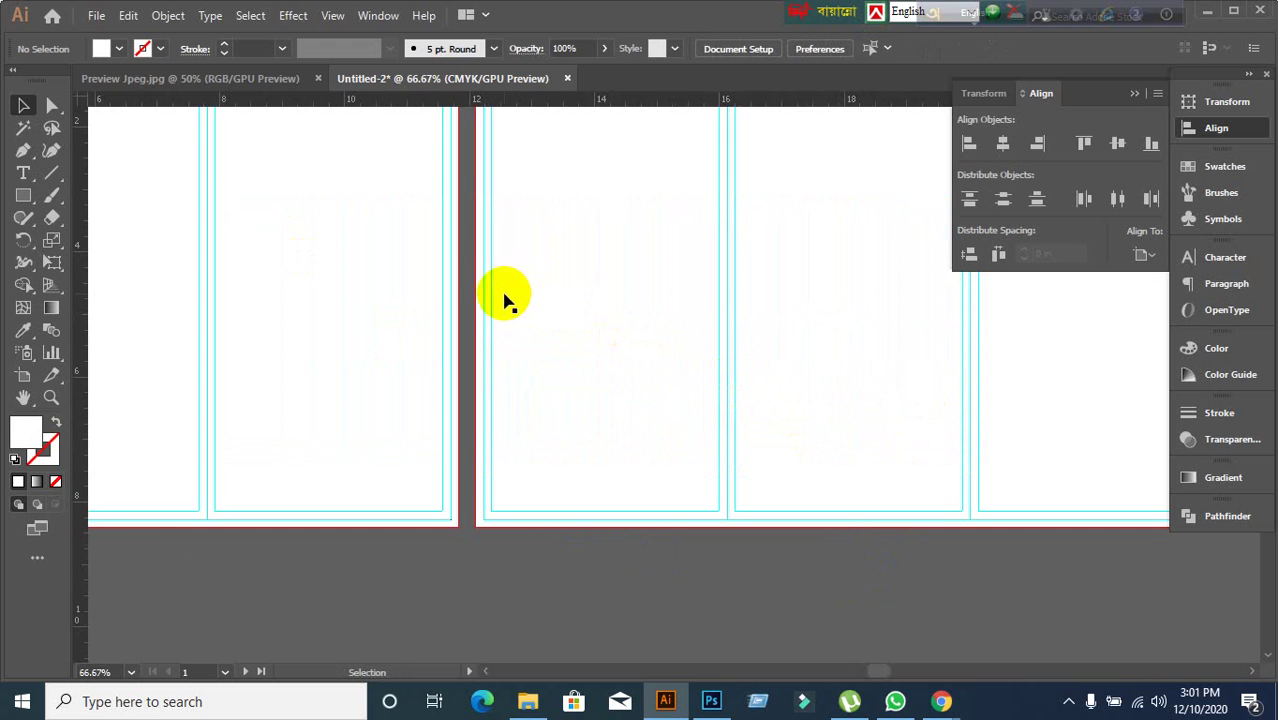
{"action": "scroll", "coordinate": [495, 300], "scroll_direction": "up", "scroll_amount": 2}
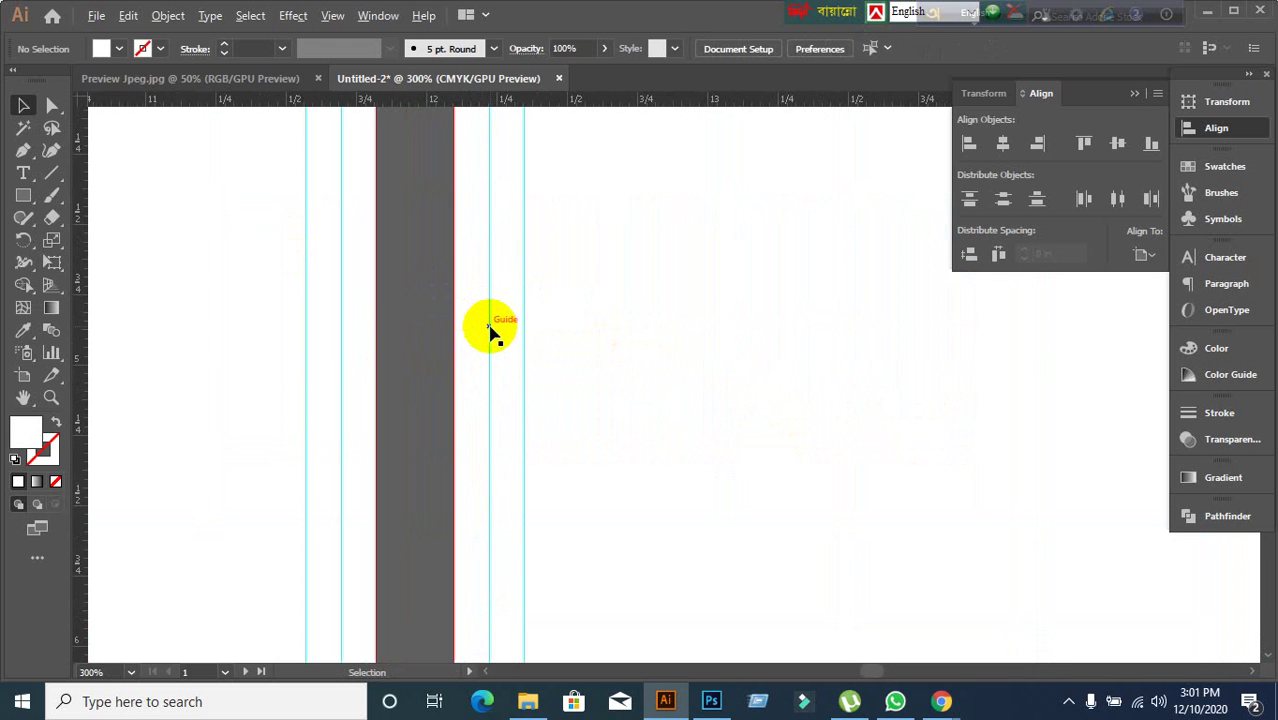
{"action": "scroll", "coordinate": [491, 331], "scroll_direction": "down", "scroll_amount": 1}
{"action": "scroll", "coordinate": [491, 331], "scroll_direction": "down", "scroll_amount": 3}
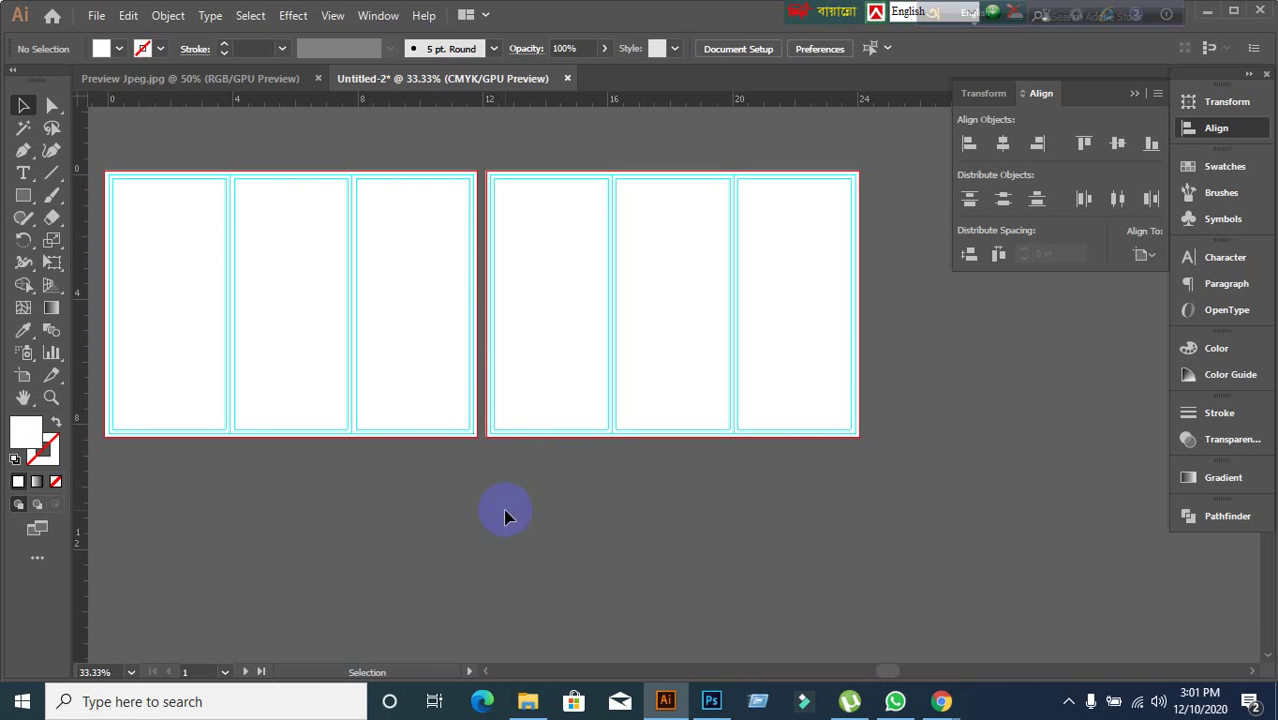
{"action": "left_click_drag", "start_coordinate": [447, 528], "coordinate": [652, 533]}
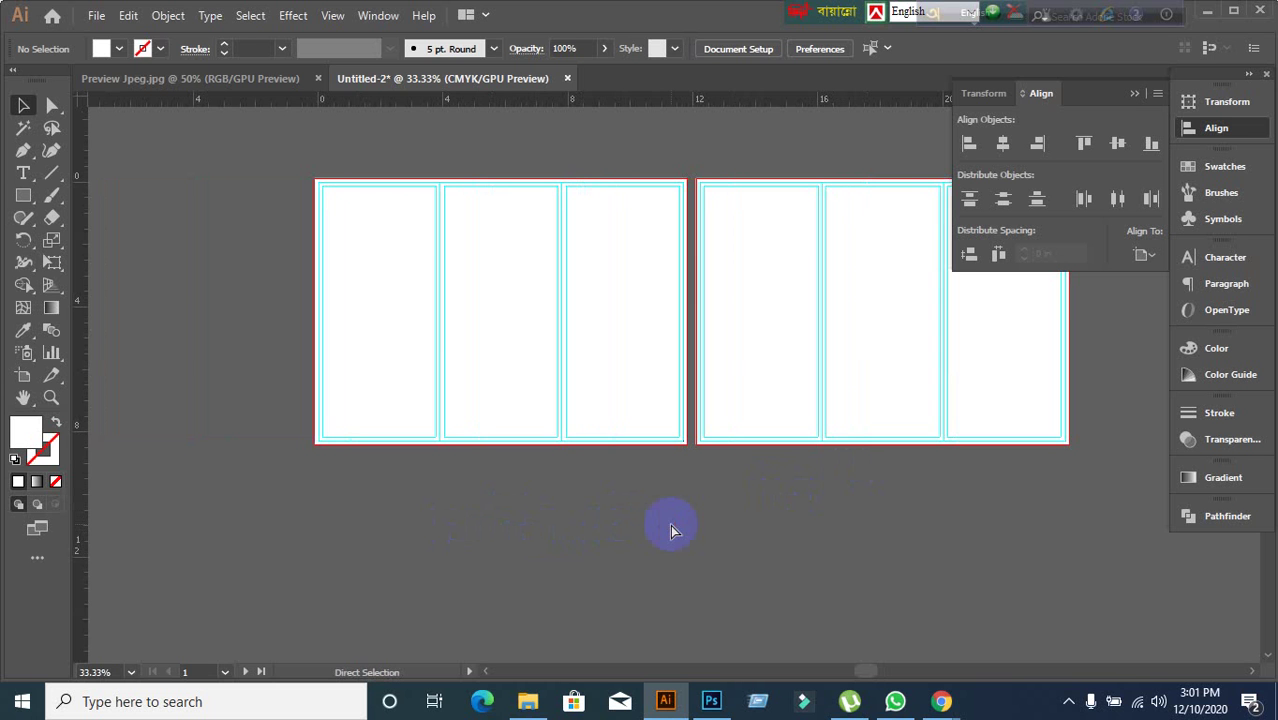
- Undo the copy of the background and guides on the second artboard
{"action": "key", "text": "ctrl+z"}
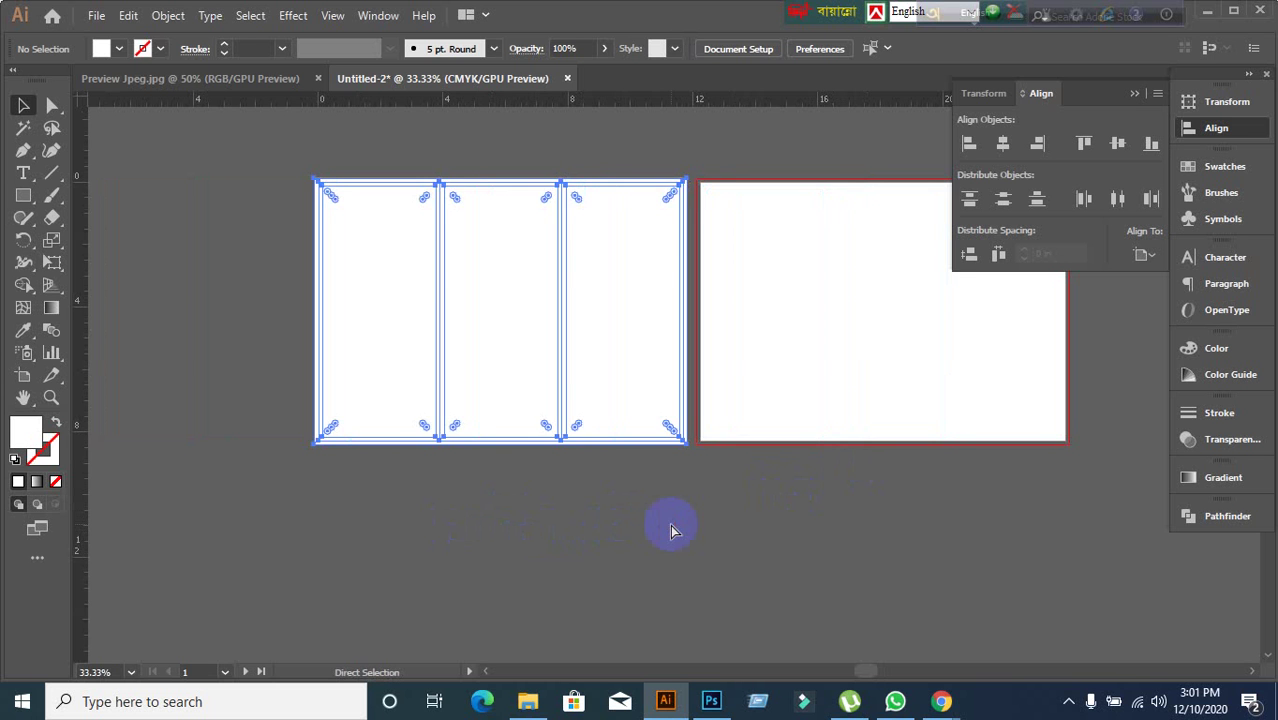
{"action": "left_click", "coordinate": [665, 538]}
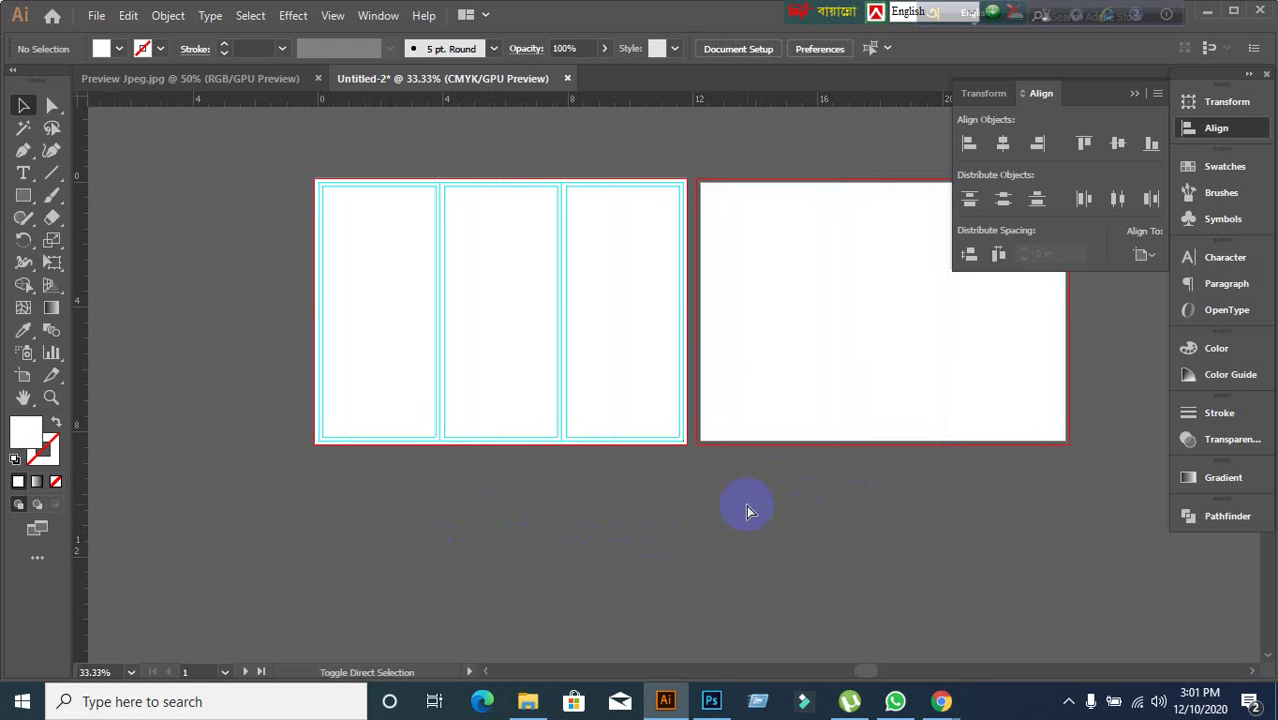
{"action": "key", "text": "ctrl+shift+v"}
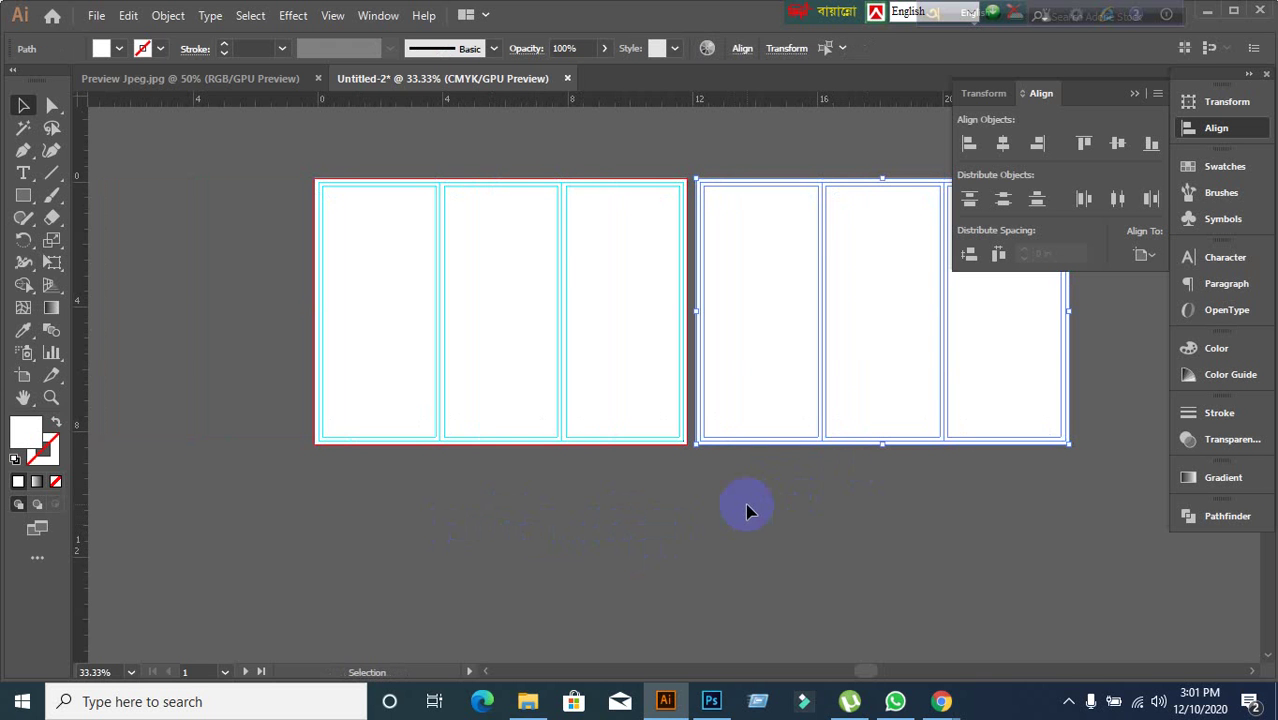
{"action": "key", "text": "ctrl+z"}
{"action": "left_click", "coordinate": [747, 510]}
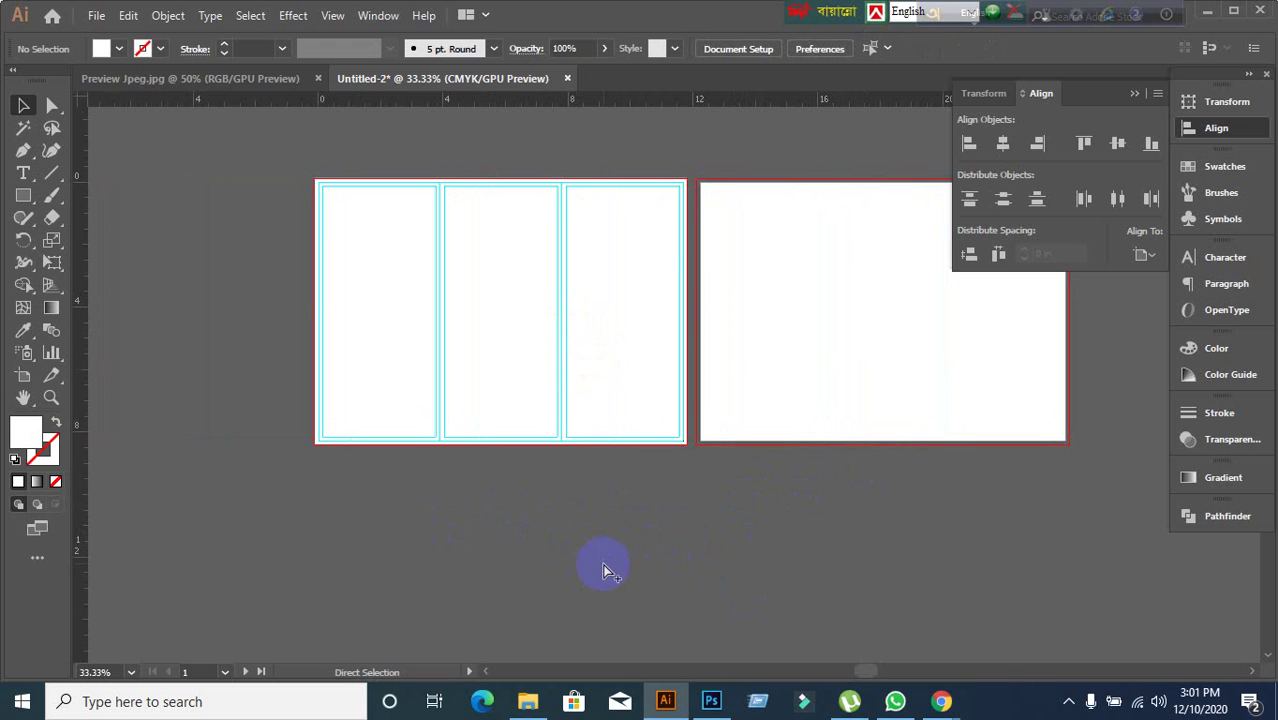
- Duplicate the first artboard's background rectangle and all its guides onto the second artboard, aligned with its bleed edges
{"action": "left_click_drag", "start_coordinate": [765, 293], "coordinate": [895, 478]}
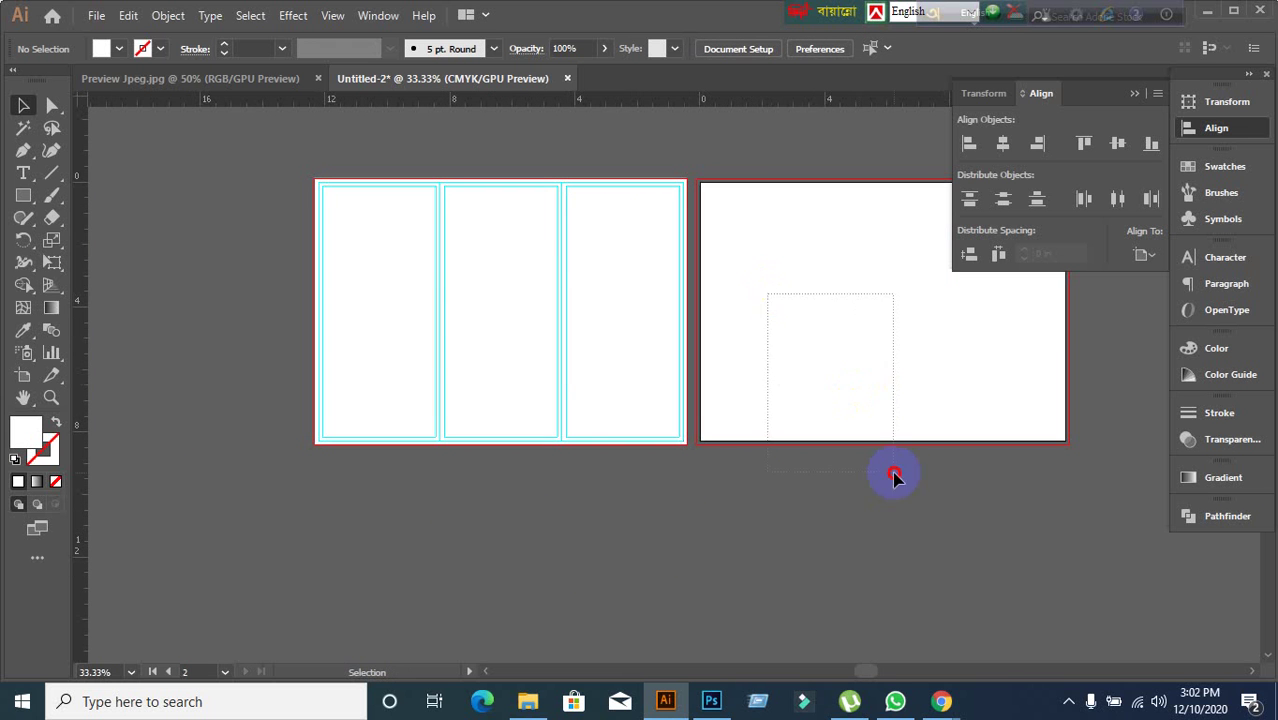
{"action": "left_click_drag", "start_coordinate": [740, 249], "coordinate": [840, 510]}
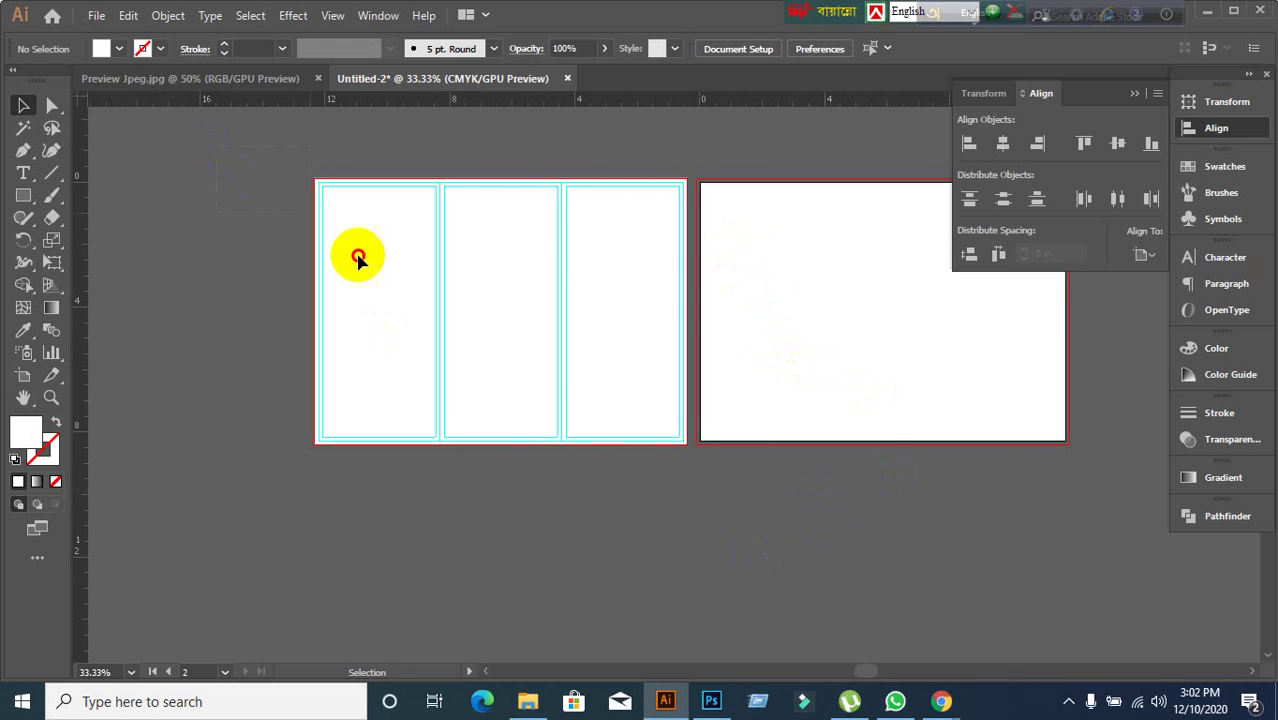
{"action": "left_click_drag", "start_coordinate": [216, 146], "coordinate": [640, 512]}
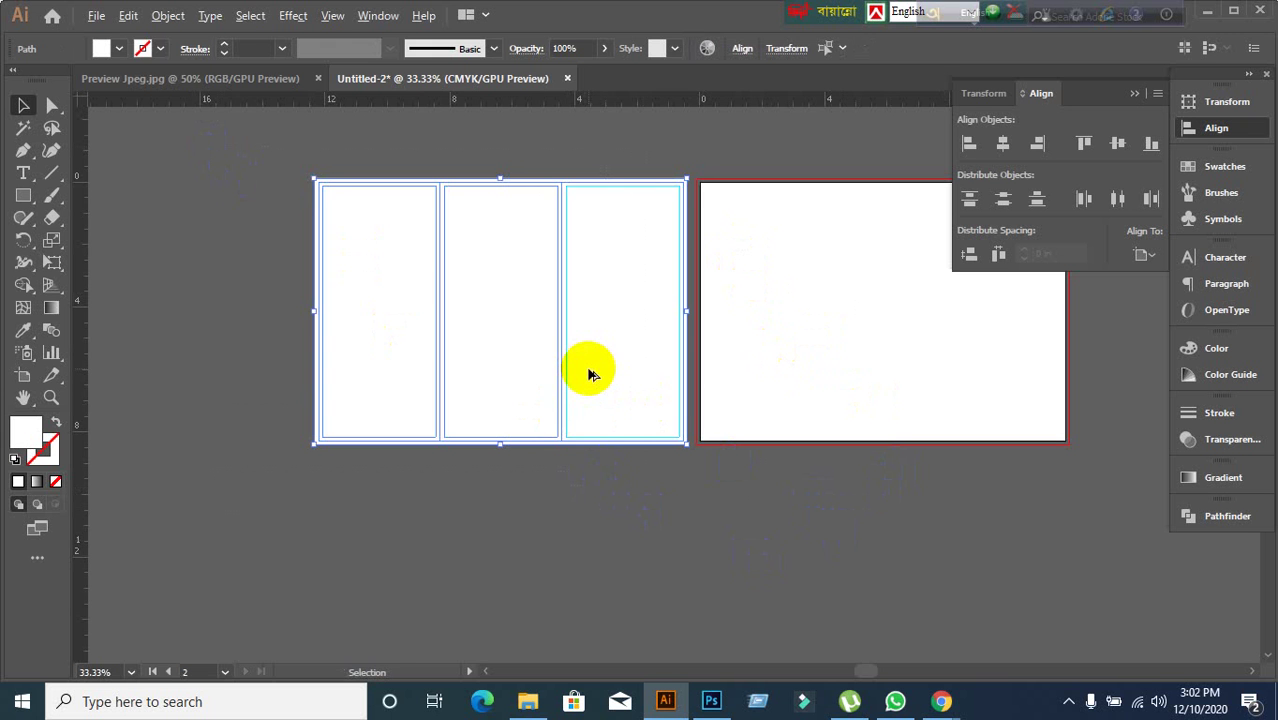
{"action": "left_click_drag", "start_coordinate": [588, 373], "coordinate": [976, 399]}
{"action": "left_click", "coordinate": [745, 545]}
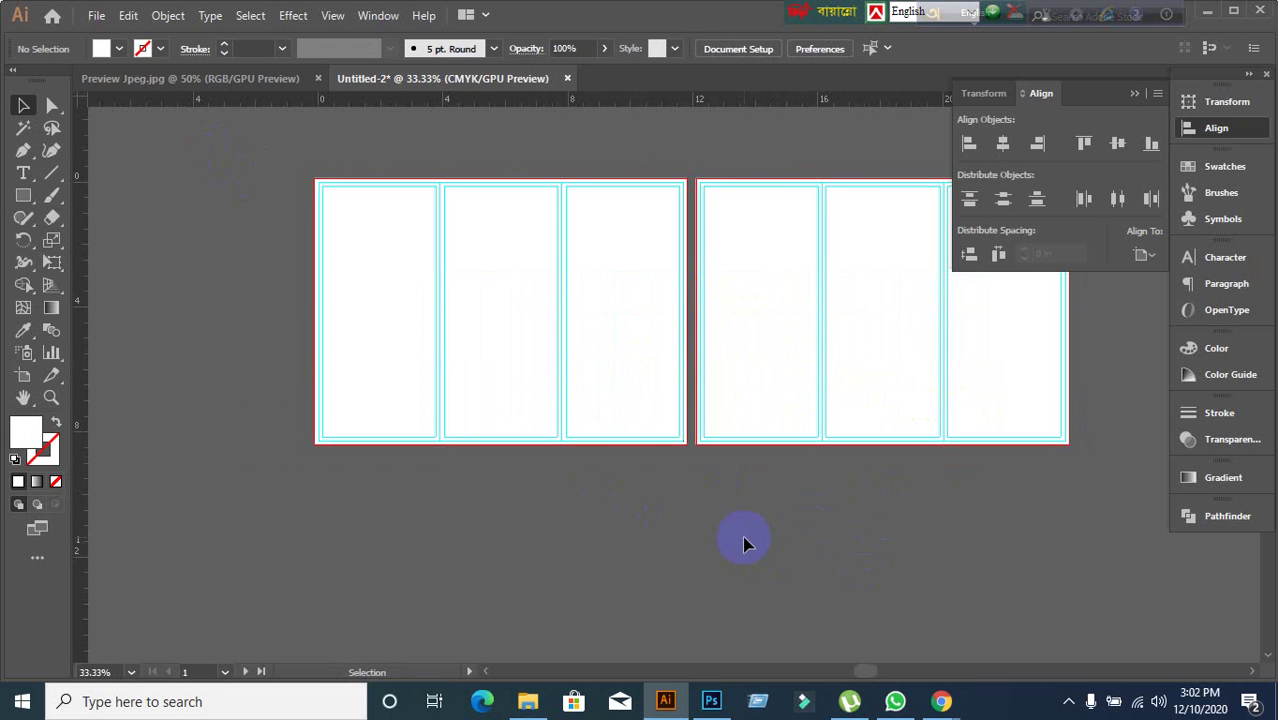
{"action": "left_click_drag", "start_coordinate": [741, 536], "coordinate": [608, 536]}
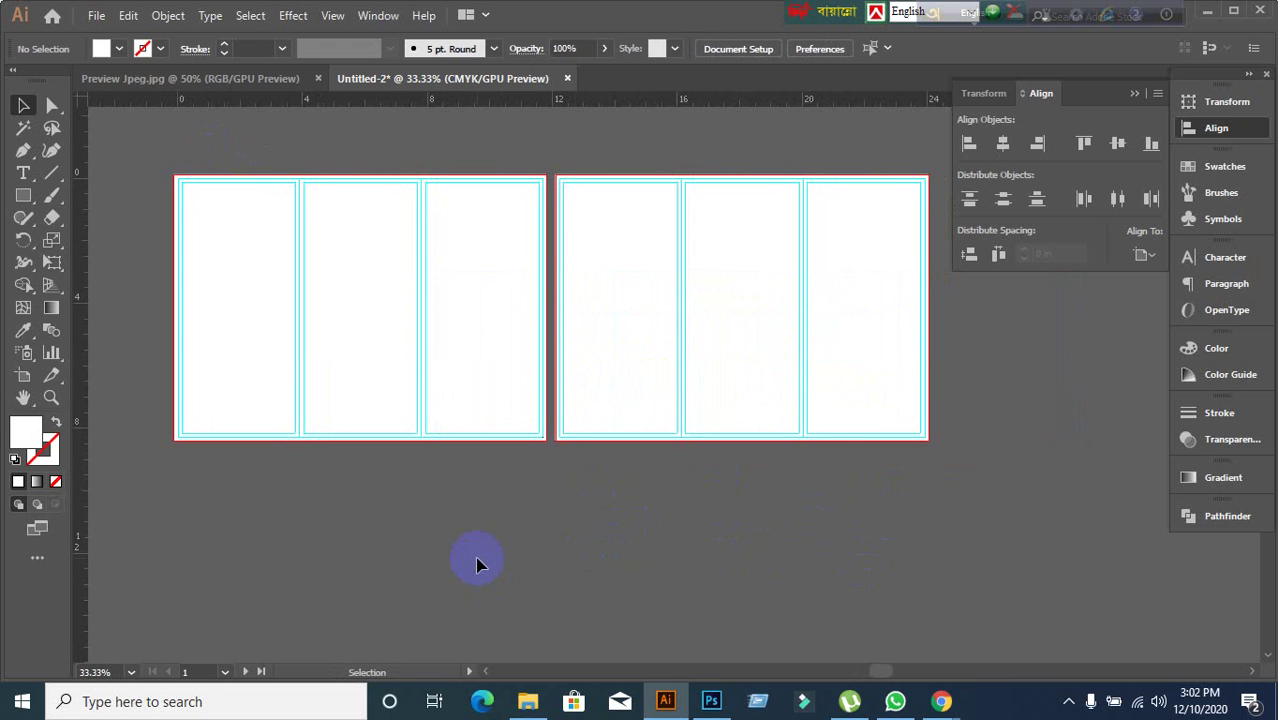
{"action": "scroll", "coordinate": [542, 300], "scroll_direction": "up", "scroll_amount": 5}
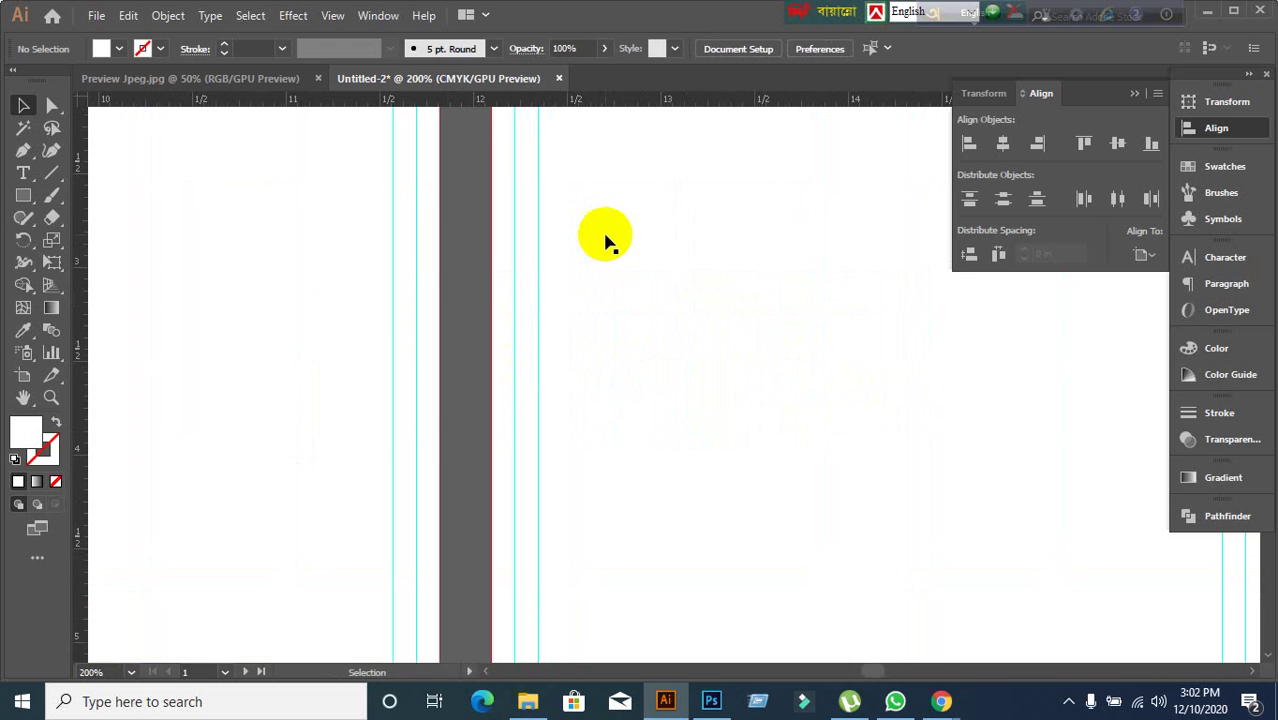
{"action": "scroll", "coordinate": [605, 242], "scroll_direction": "down", "scroll_amount": 6}
{"action": "scroll", "coordinate": [606, 321], "scroll_direction": "up", "scroll_amount": 1}
{"action": "left_click_drag", "start_coordinate": [474, 281], "coordinate": [556, 374]}
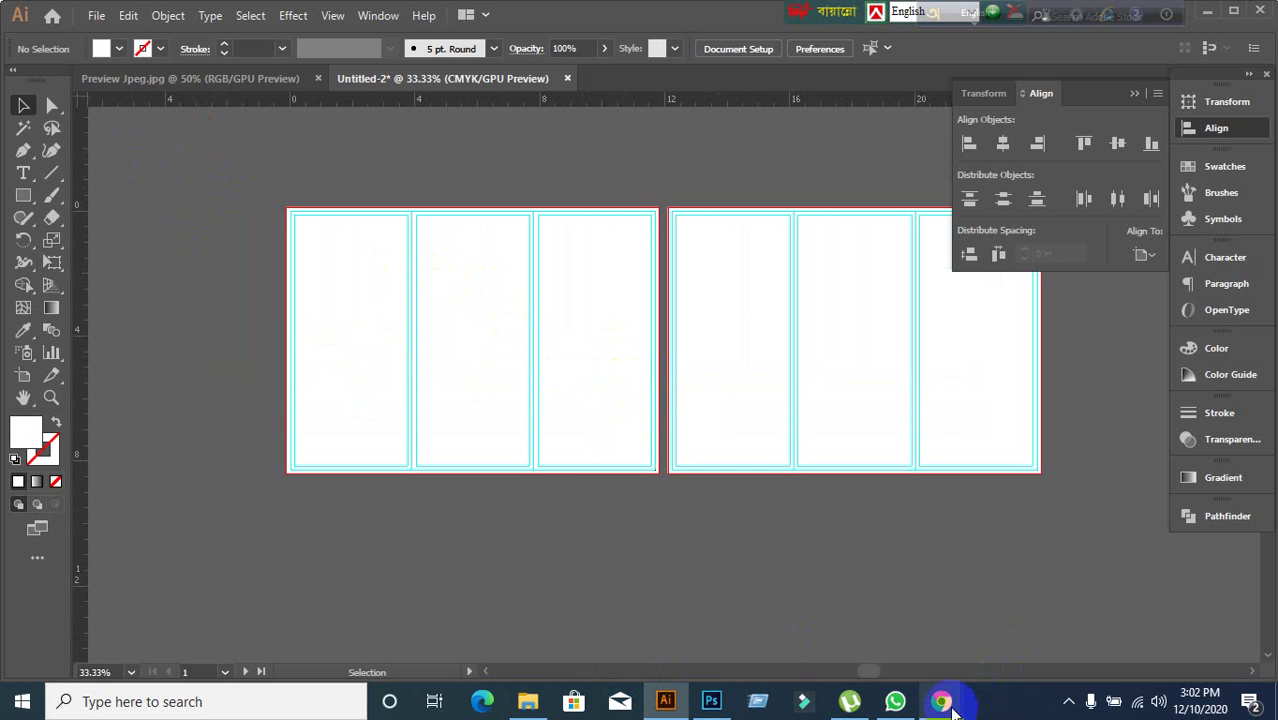
- Bring the downloaded Preview Jpeg.jpg from Chrome into the brochure document in Illustrator and embed it
{"action": "mouse_move", "coordinate": [952, 707]}
{"action": "left_click", "coordinate": [819, 605]}
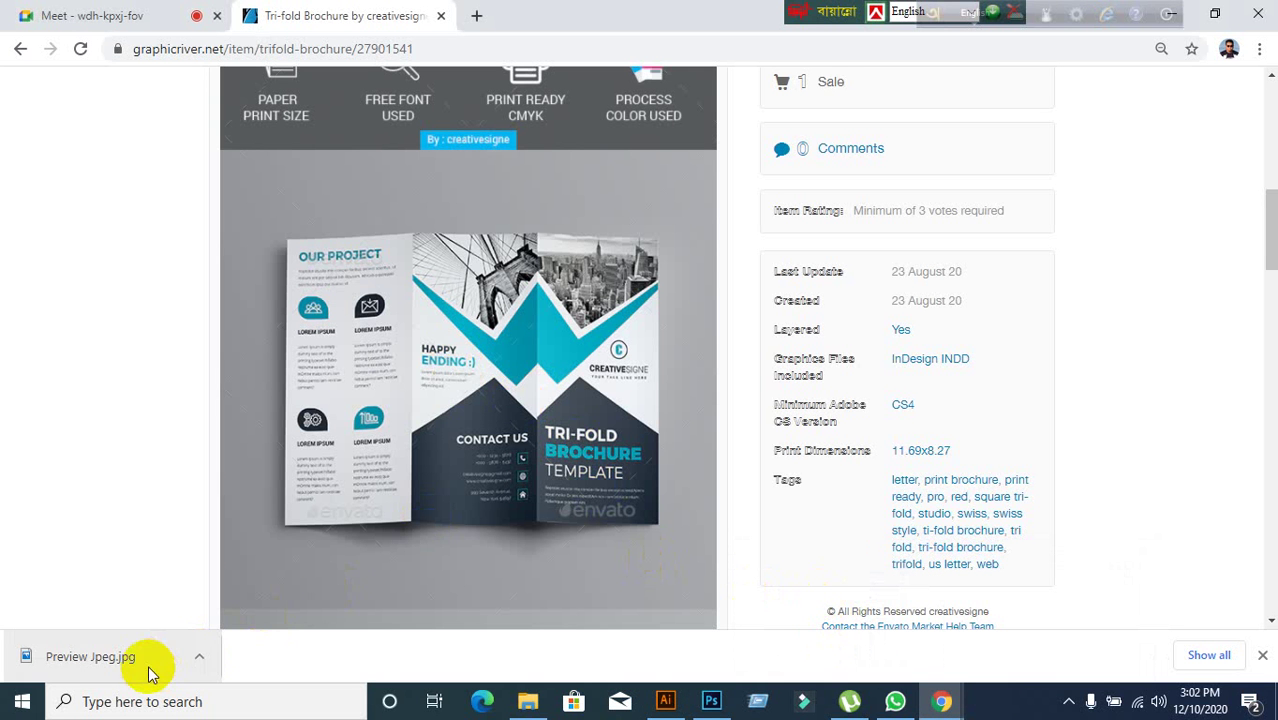
{"action": "left_click_drag", "start_coordinate": [52, 655], "coordinate": [334, 331]}
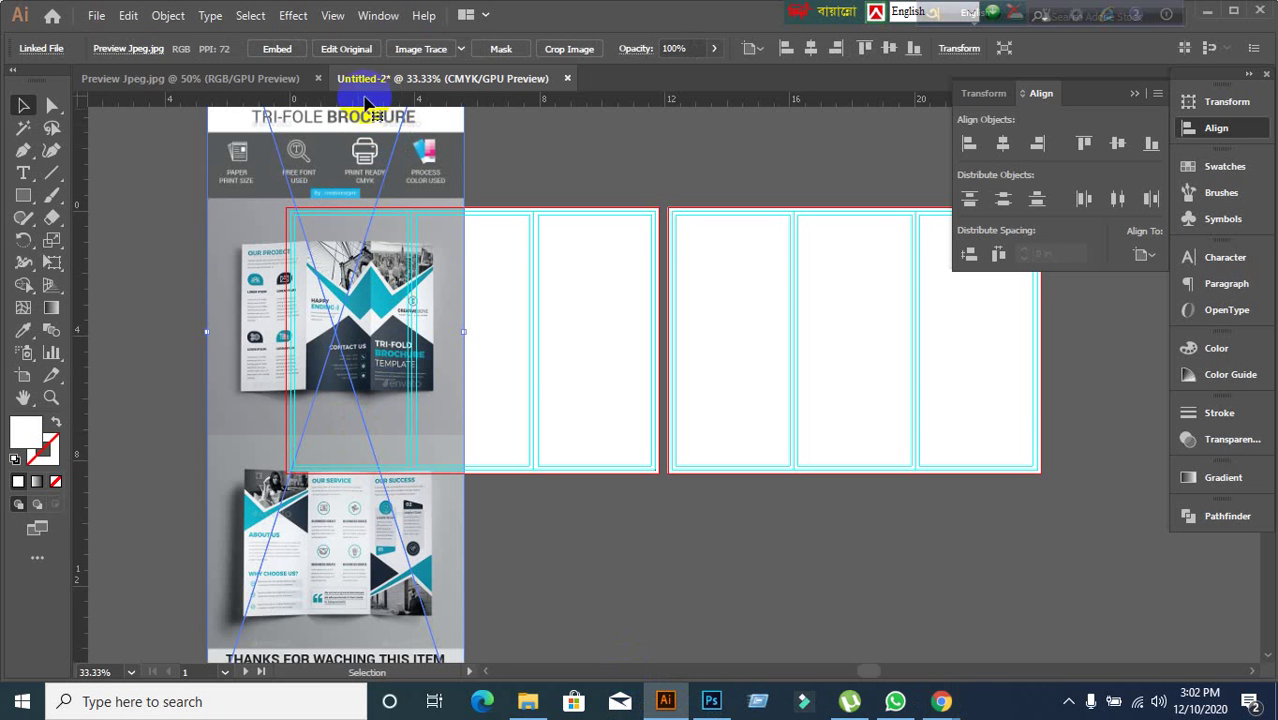
{"action": "left_click", "coordinate": [277, 49]}
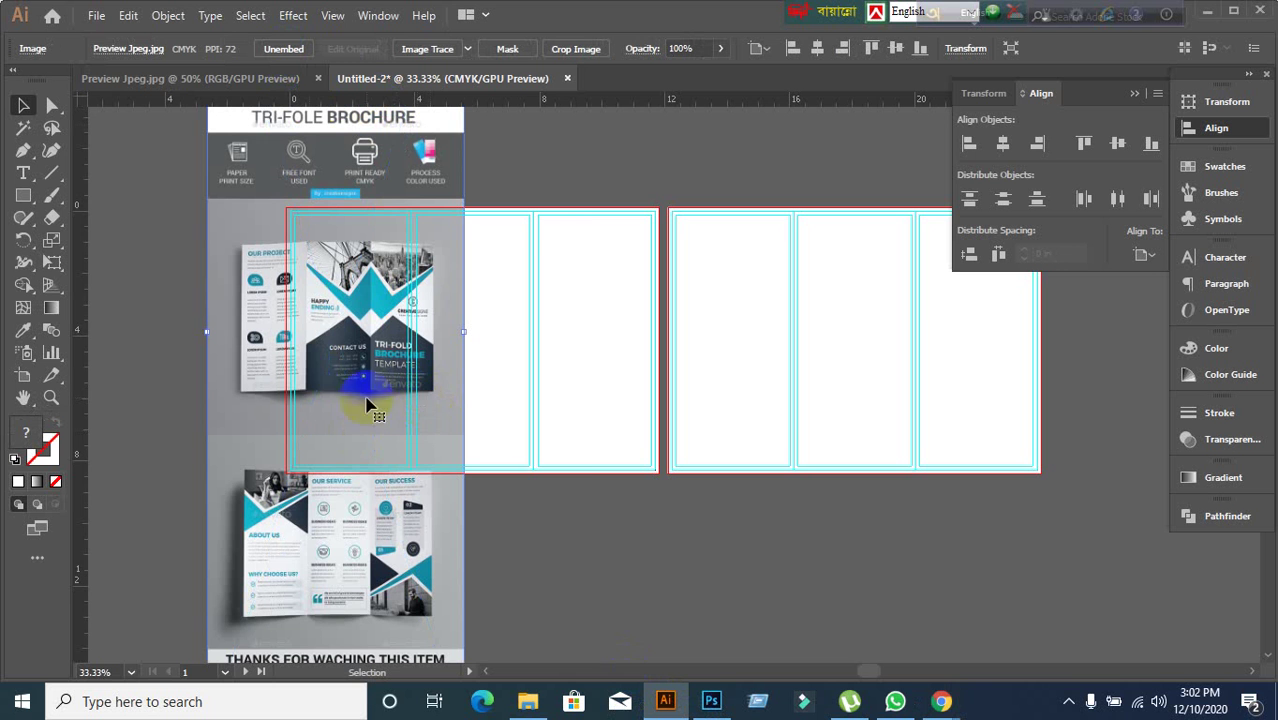
- Duplicate the brochure preview image onto the second artboard and place another copy in the empty canvas left of the first artboard
{"action": "left_click_drag", "start_coordinate": [311, 370], "coordinate": [908, 372]}
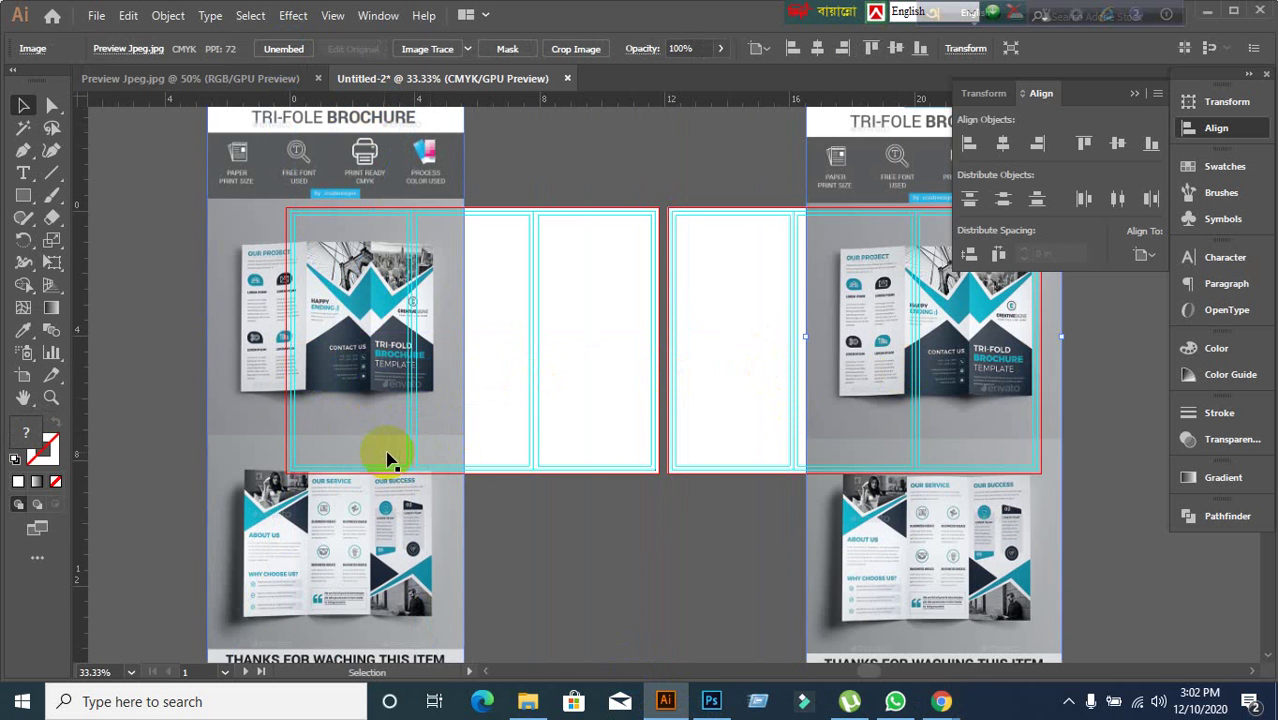
{"action": "scroll", "coordinate": [378, 452], "scroll_direction": "up", "scroll_amount": 1}
{"action": "left_click", "coordinate": [358, 368]}
{"action": "right_click", "coordinate": [338, 352]}
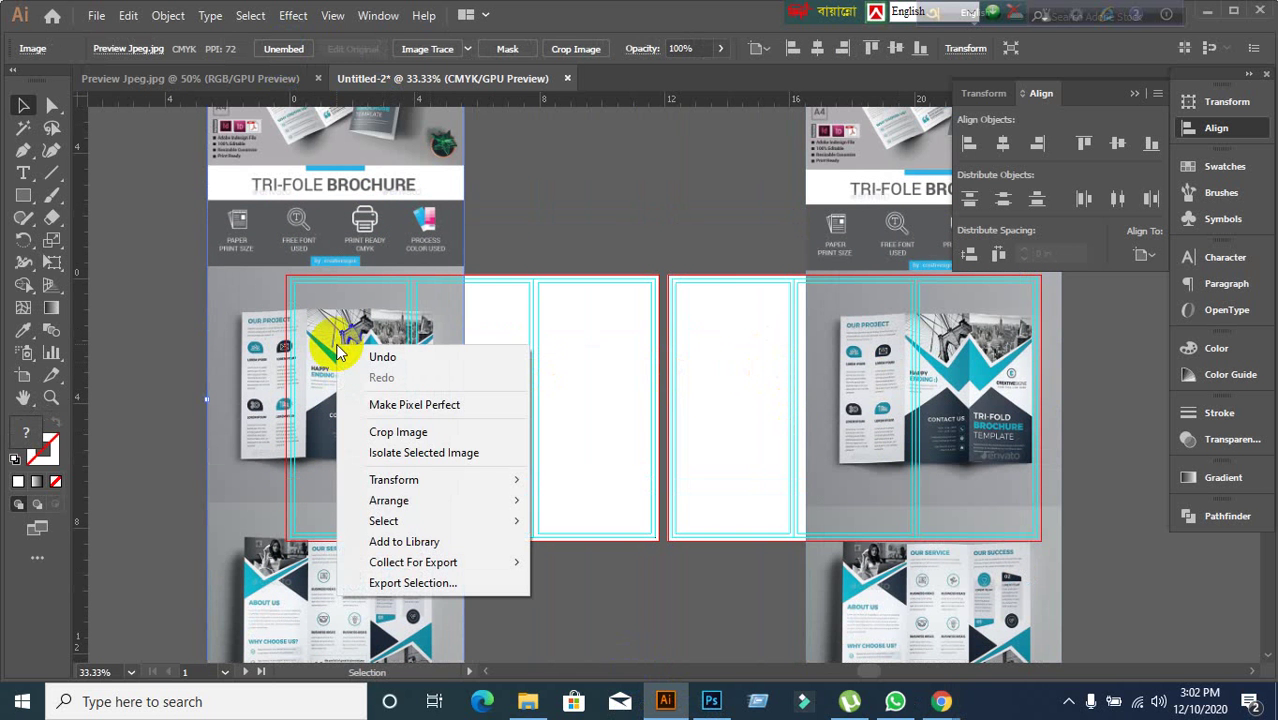
{"action": "left_click", "coordinate": [653, 579]}
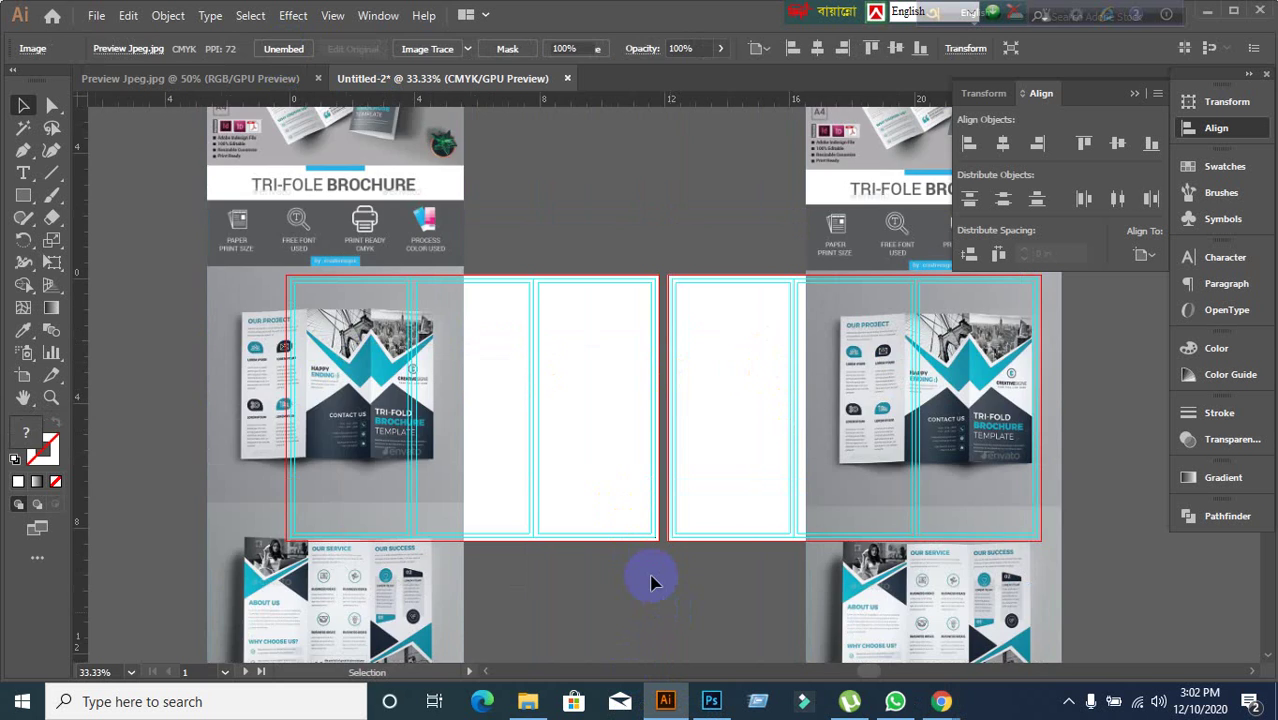
{"action": "scroll", "coordinate": [653, 579], "scroll_direction": "down", "scroll_amount": 2}
{"action": "left_click_drag", "start_coordinate": [453, 520], "coordinate": [214, 410]}
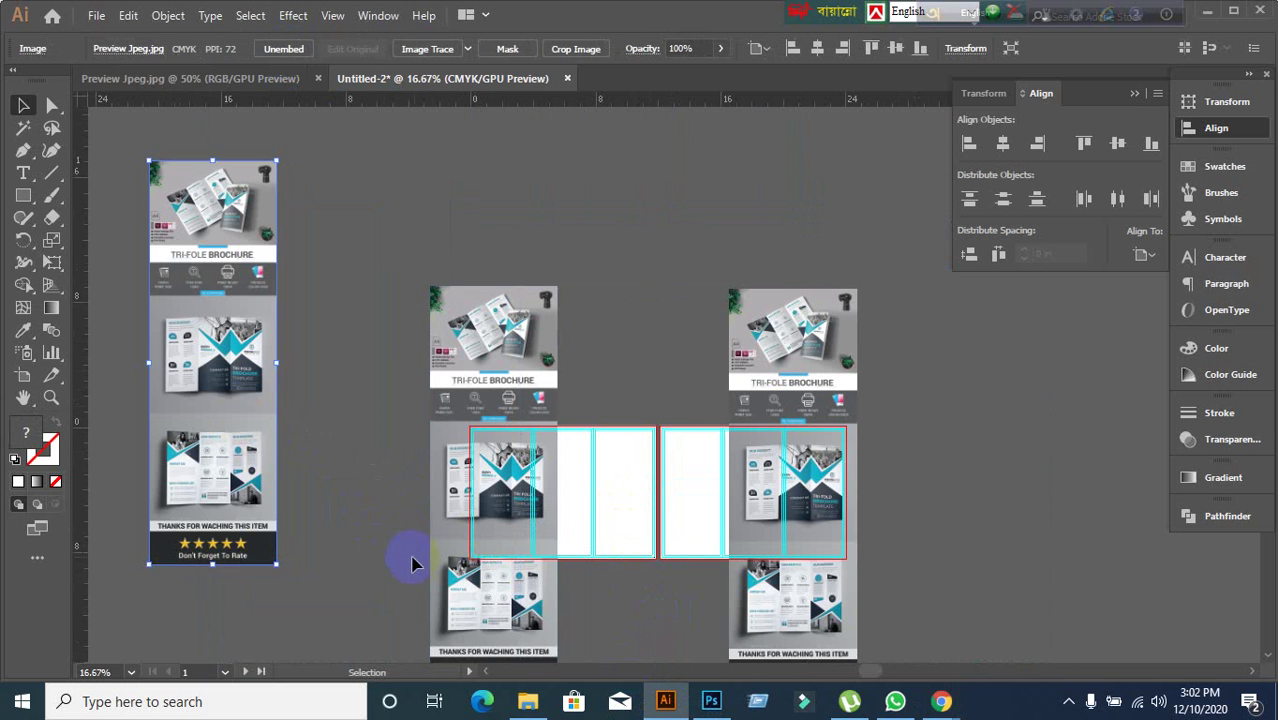
{"action": "scroll", "coordinate": [380, 522], "scroll_direction": "up", "scroll_amount": 1}
{"action": "left_click", "coordinate": [380, 519]}
- Move the first artboard's preview image upward and crop it to the flat outside spread, about 6.42 by 4.73 in
{"action": "scroll", "coordinate": [375, 525], "scroll_direction": "down", "scroll_amount": 3}
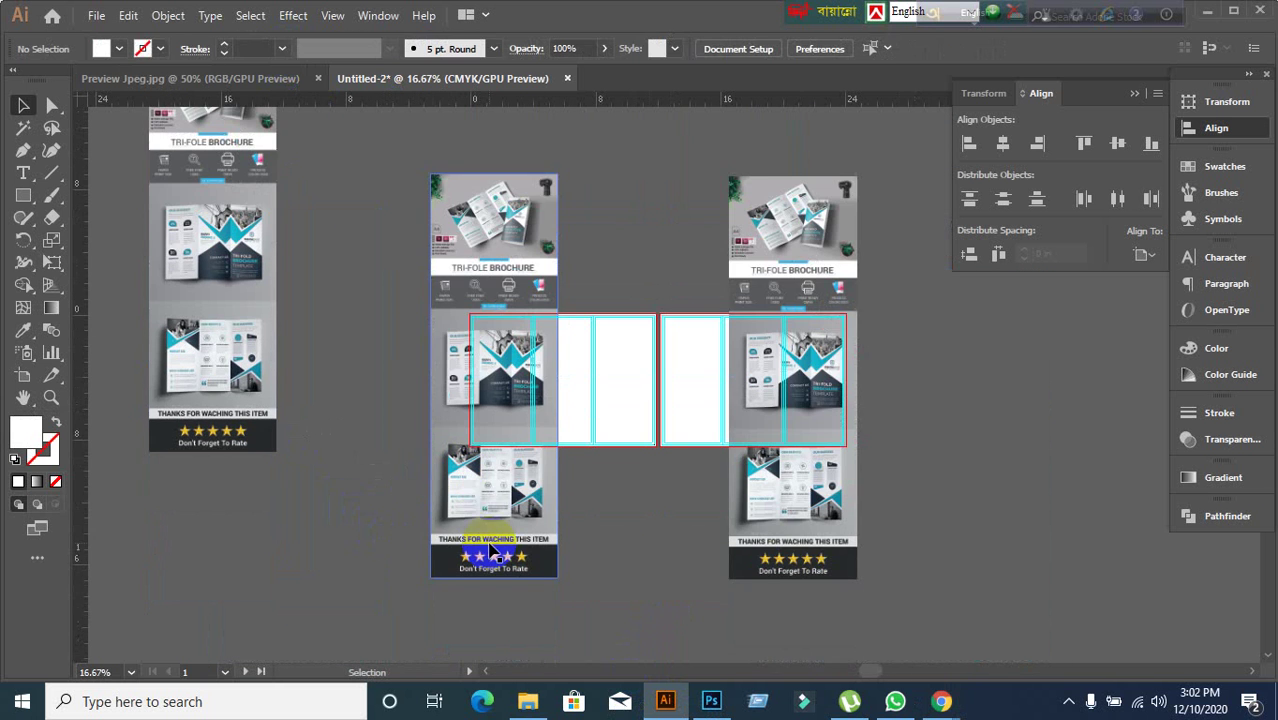
{"action": "left_click_drag", "start_coordinate": [485, 508], "coordinate": [467, 247]}
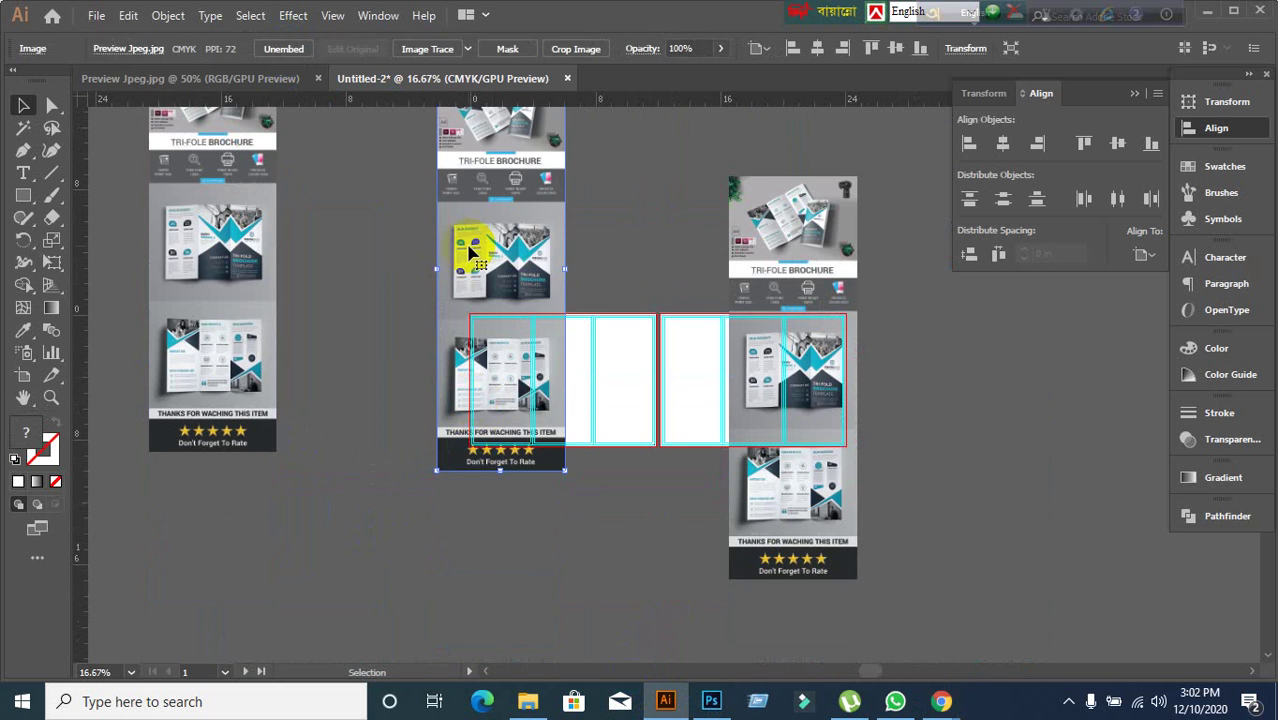
{"action": "right_click", "coordinate": [472, 254]}
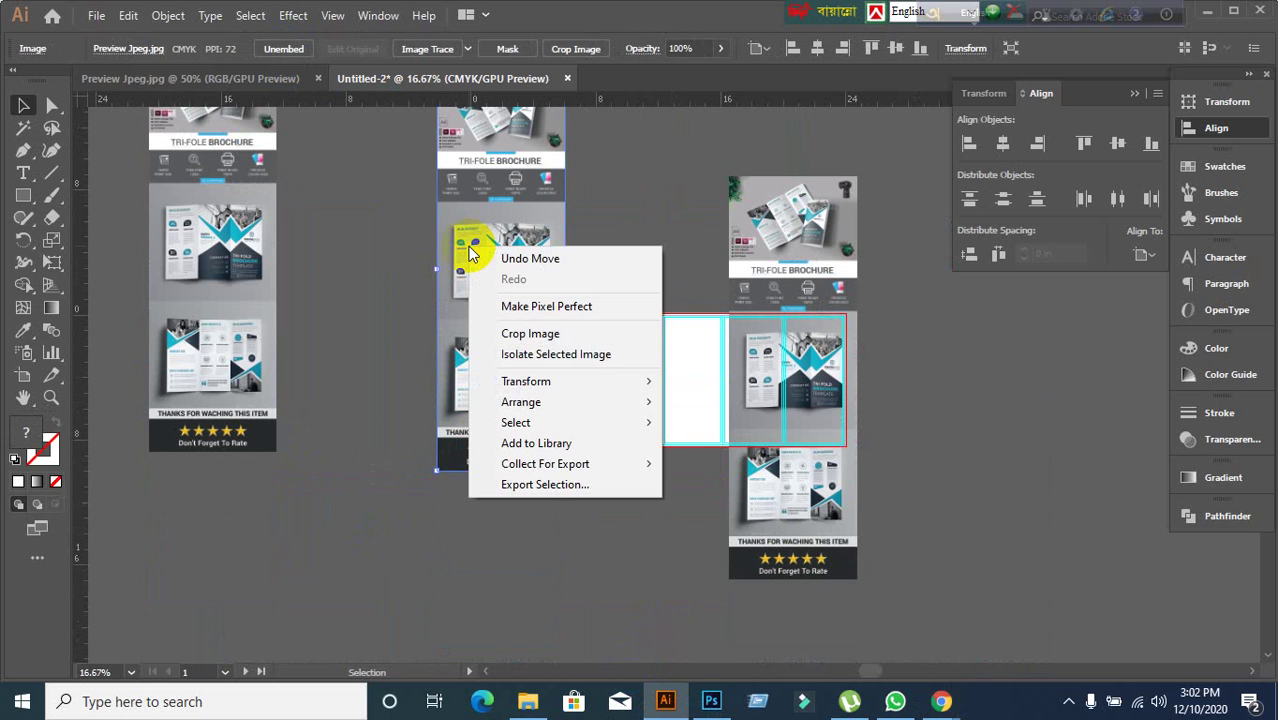
{"action": "left_click", "coordinate": [530, 334]}
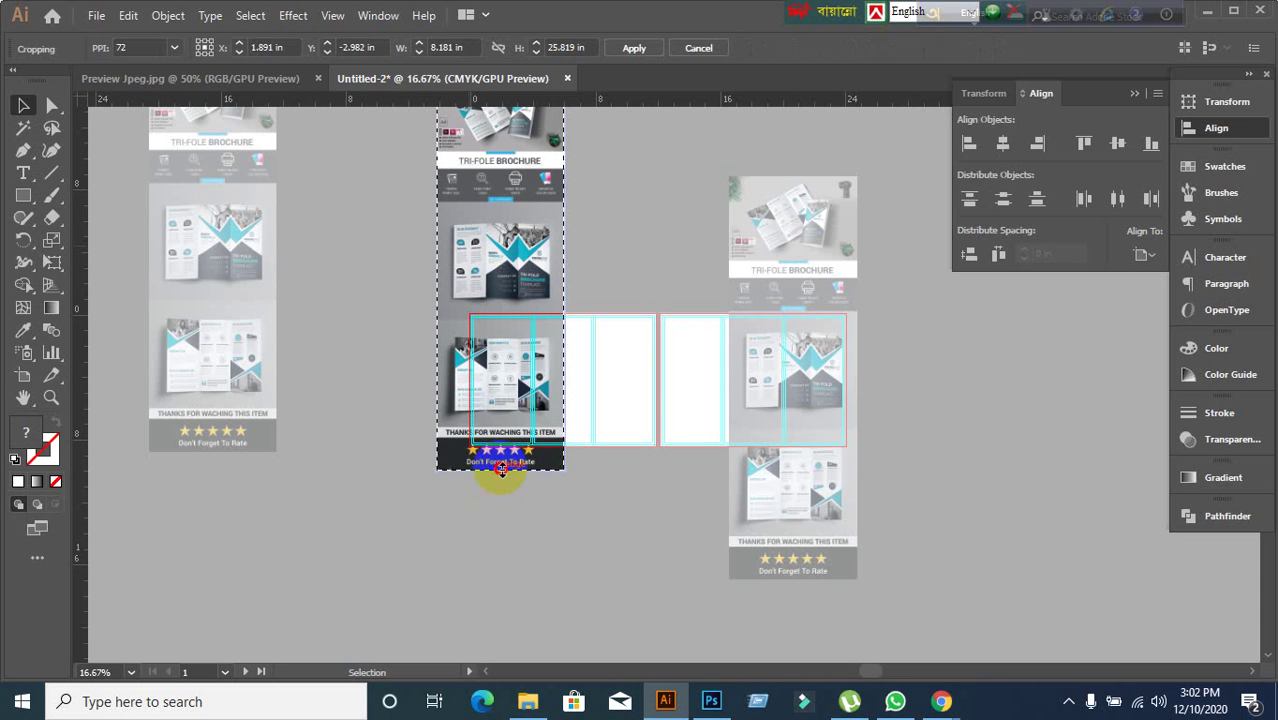
{"action": "left_click_drag", "start_coordinate": [501, 468], "coordinate": [500, 297]}
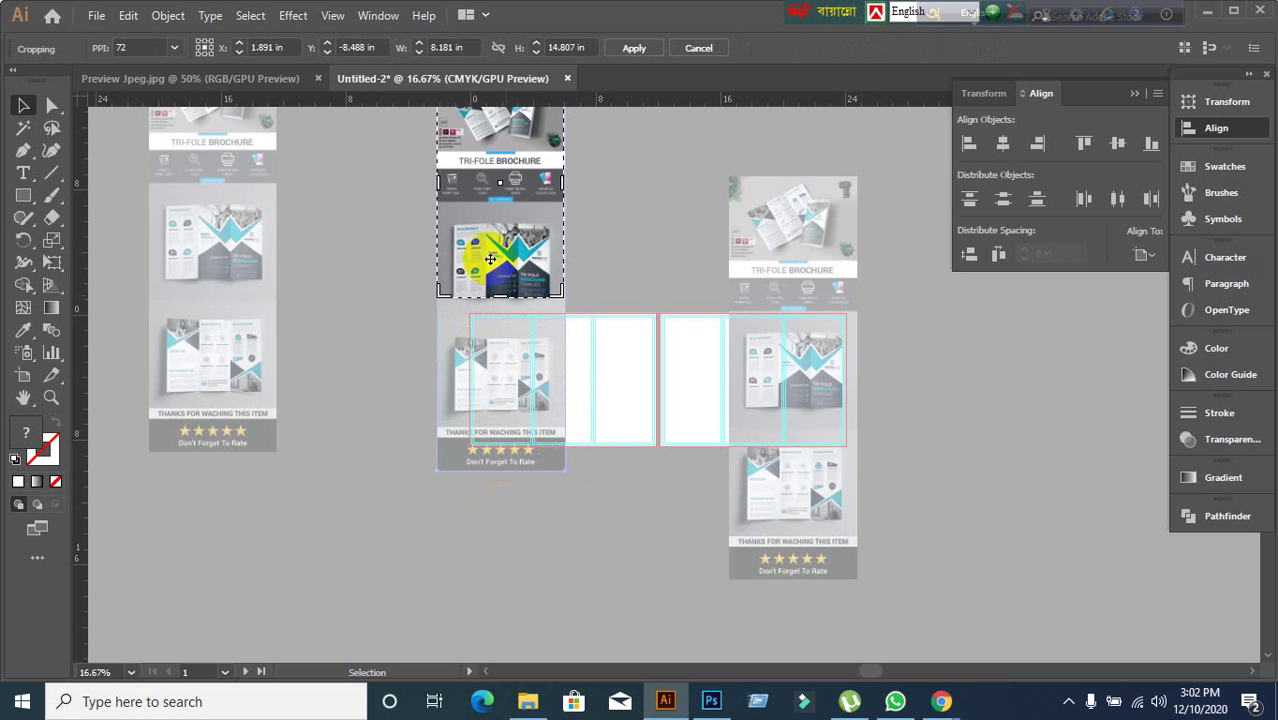
{"action": "left_click_drag", "start_coordinate": [440, 182], "coordinate": [455, 190]}
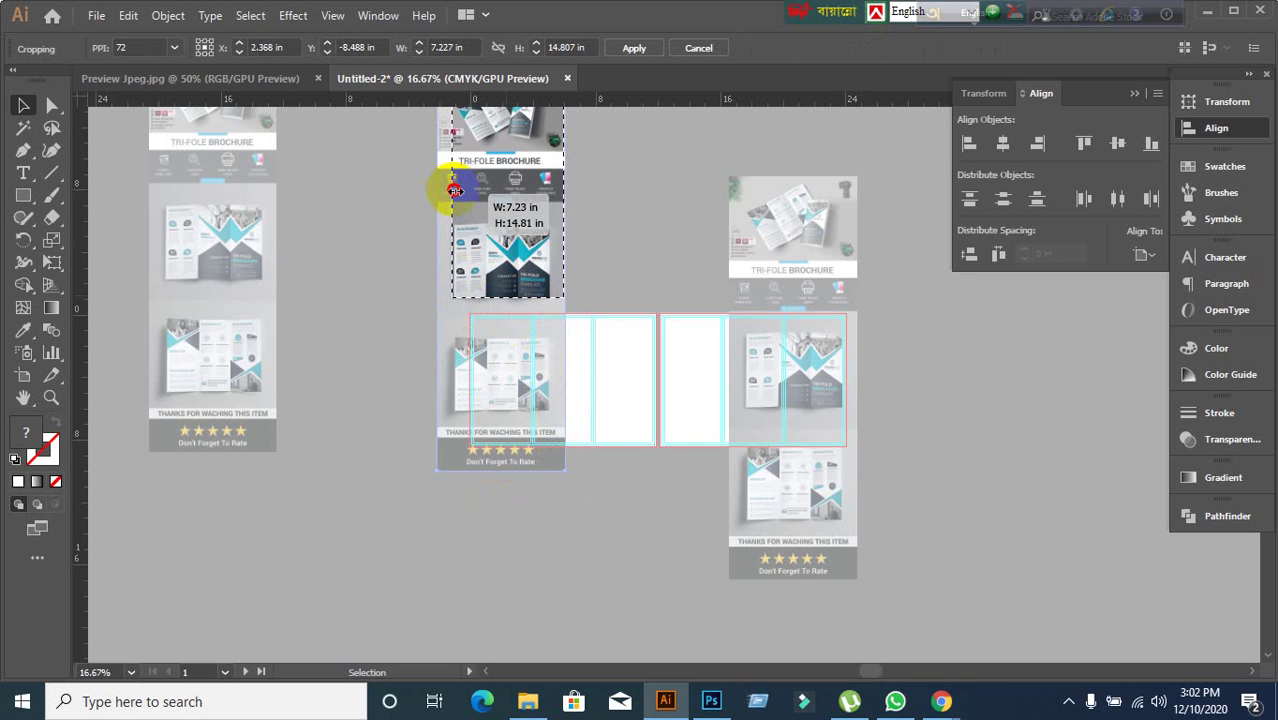
{"action": "left_click_drag", "start_coordinate": [562, 180], "coordinate": [548, 186]}
{"action": "scroll", "coordinate": [590, 271], "scroll_direction": "up", "scroll_amount": 5}
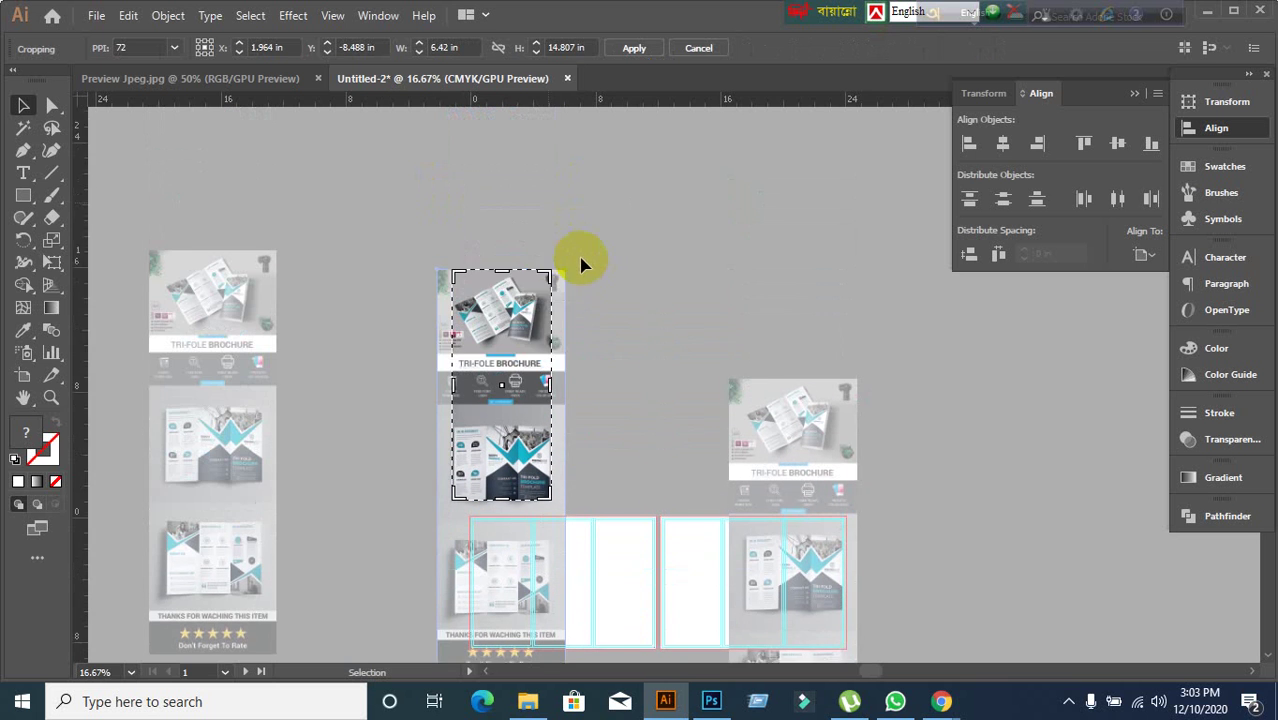
{"action": "left_click_drag", "start_coordinate": [499, 206], "coordinate": [494, 363]}
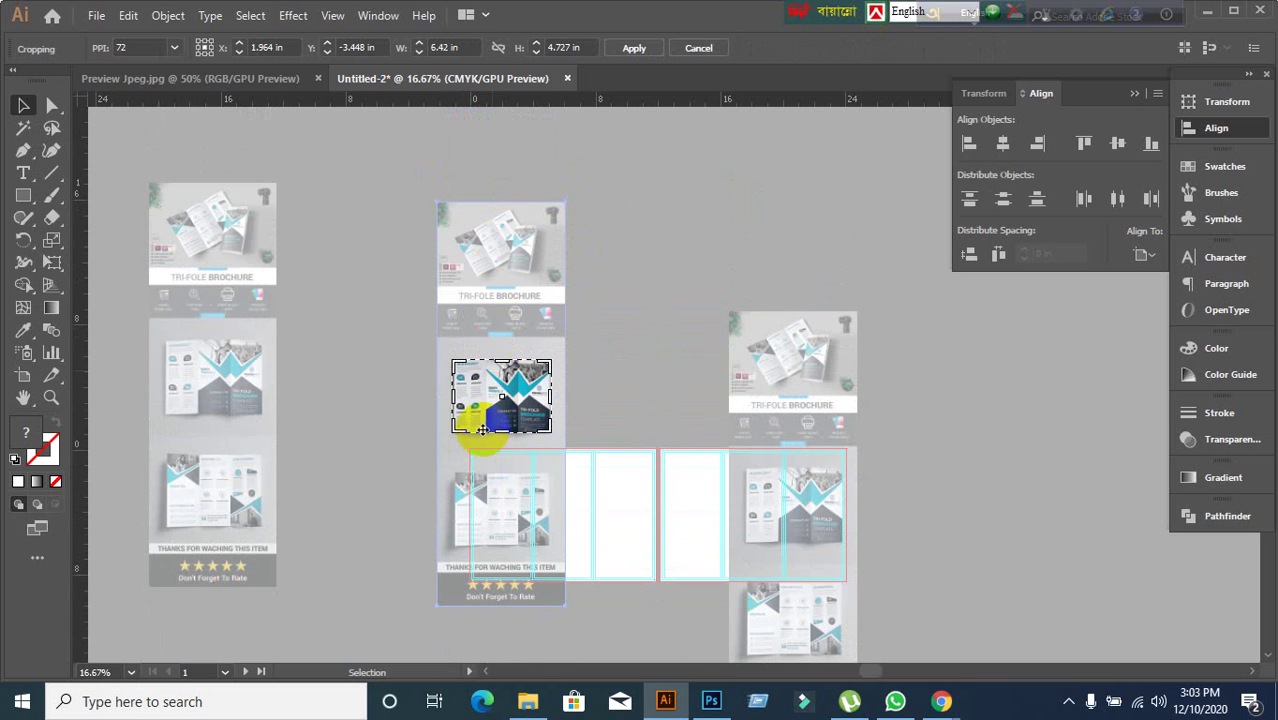
{"action": "left_click", "coordinate": [634, 49]}
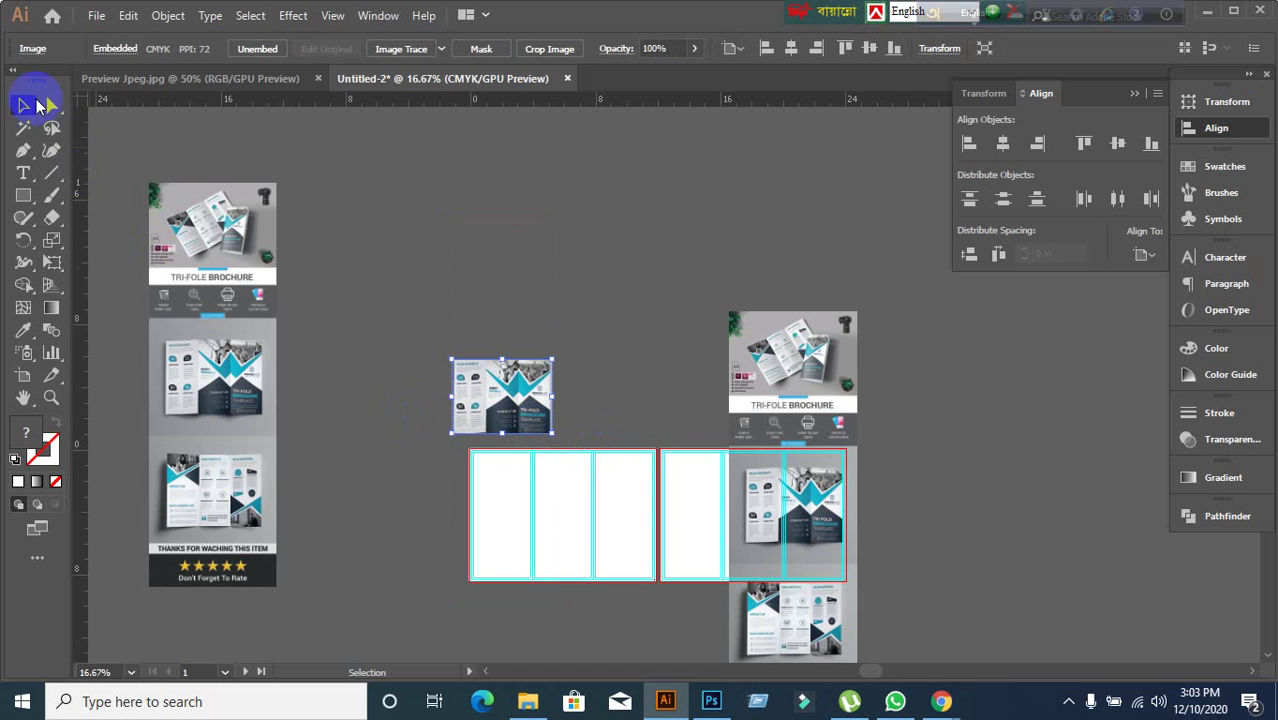
- Move the cropped outside spread to the first artboard's top-left guide corner and scale it up proportionally to about 8.13 in high
{"action": "scroll", "coordinate": [562, 560], "scroll_direction": "up", "scroll_amount": 4}
{"action": "scroll", "coordinate": [556, 525], "scroll_direction": "down", "scroll_amount": 3}
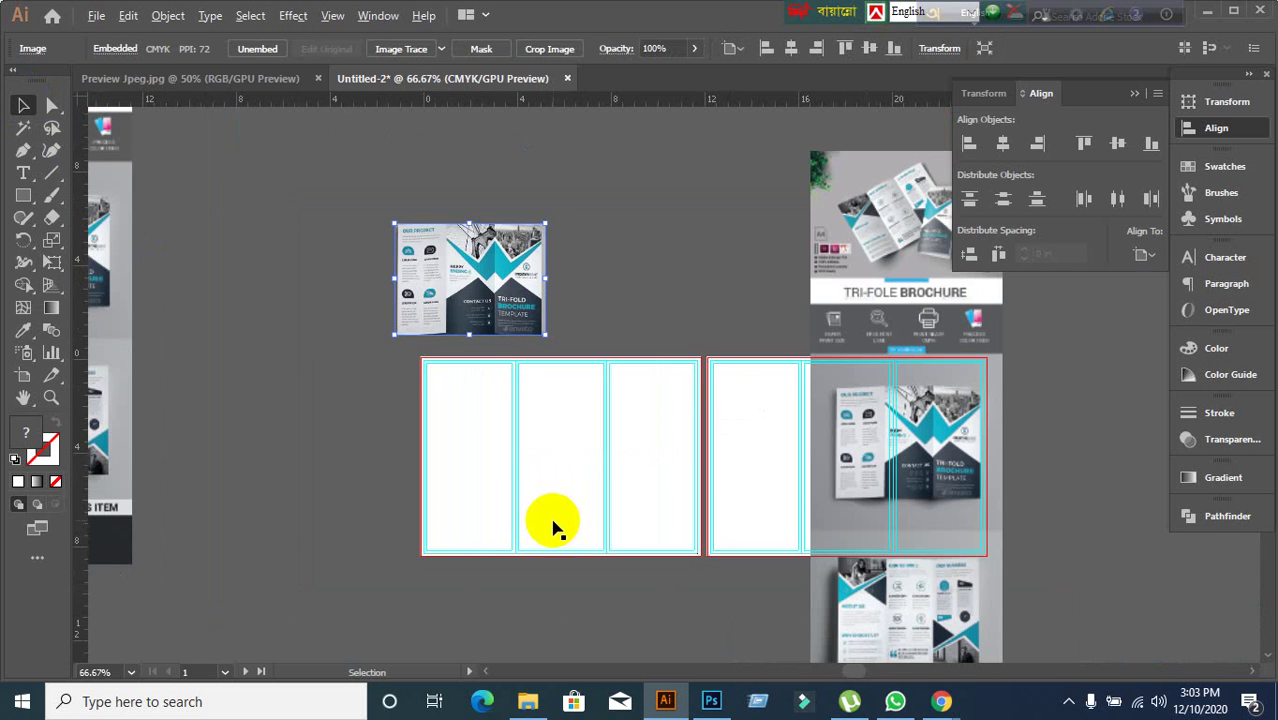
{"action": "left_click_drag", "start_coordinate": [470, 302], "coordinate": [562, 425]}
{"action": "scroll", "coordinate": [585, 531], "scroll_direction": "up", "scroll_amount": 2}
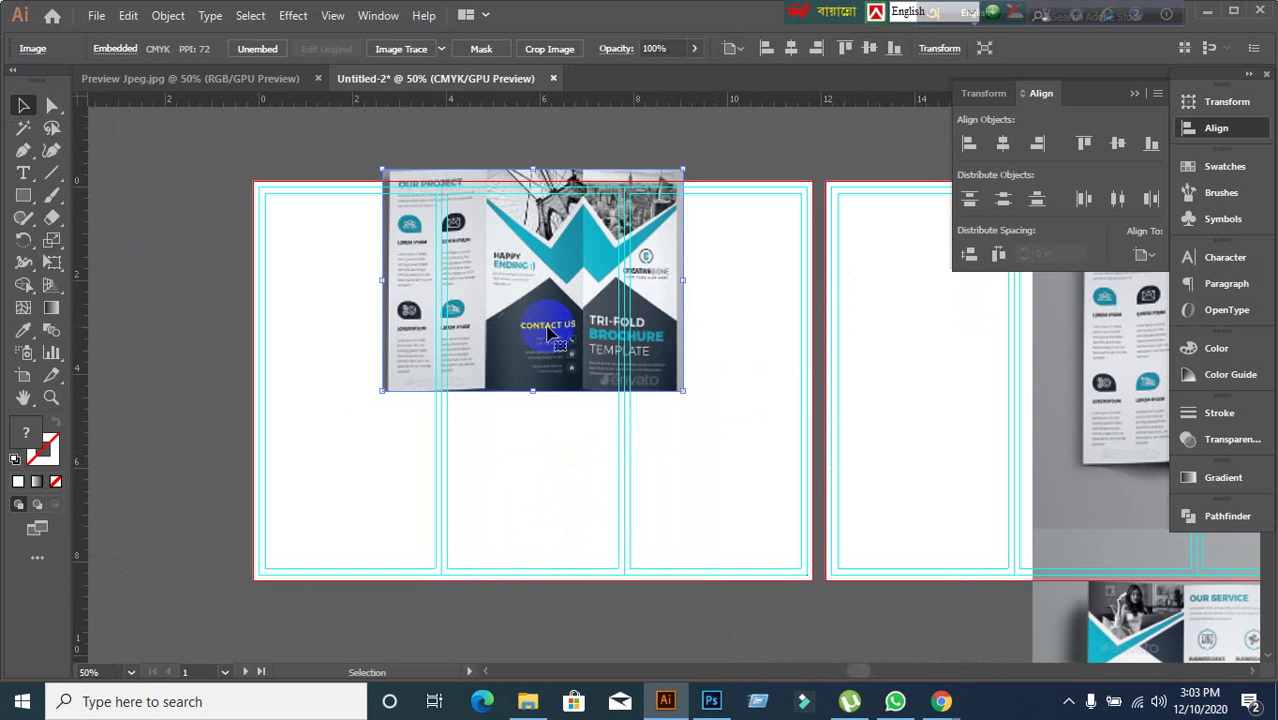
{"action": "left_click_drag", "start_coordinate": [551, 332], "coordinate": [430, 348]}
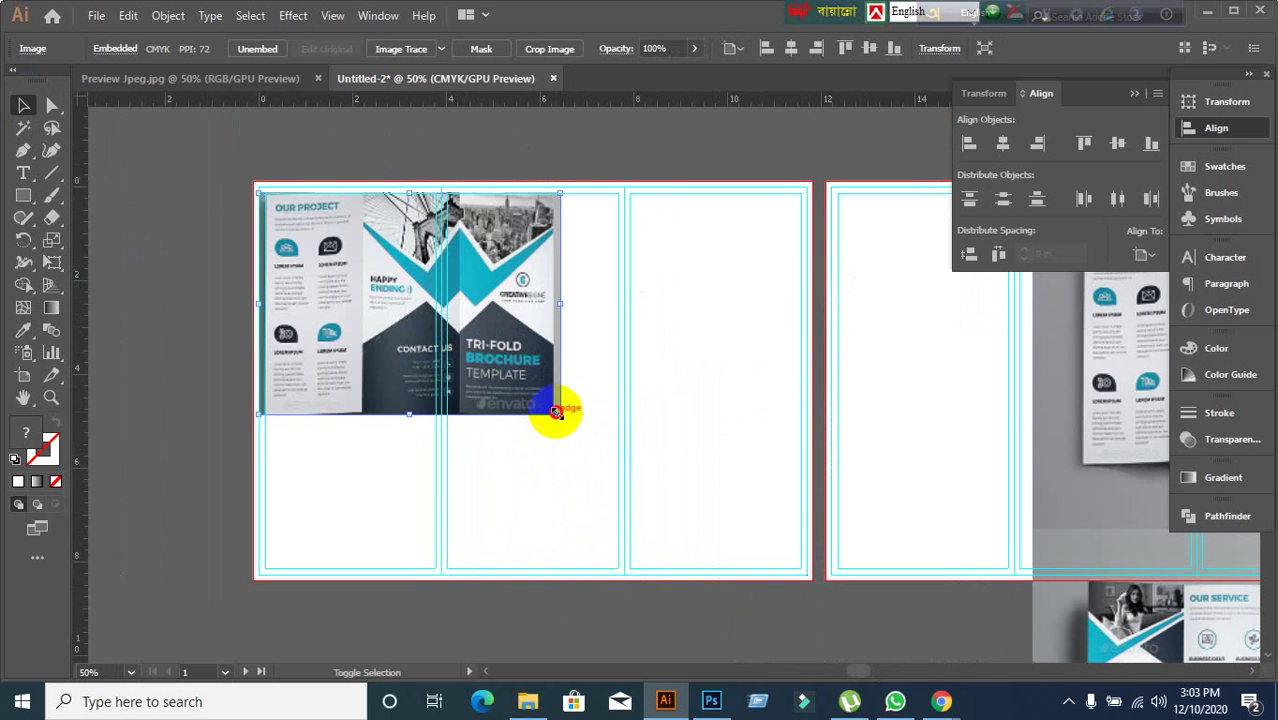
{"action": "left_click_drag", "start_coordinate": [556, 412], "coordinate": [804, 576]}
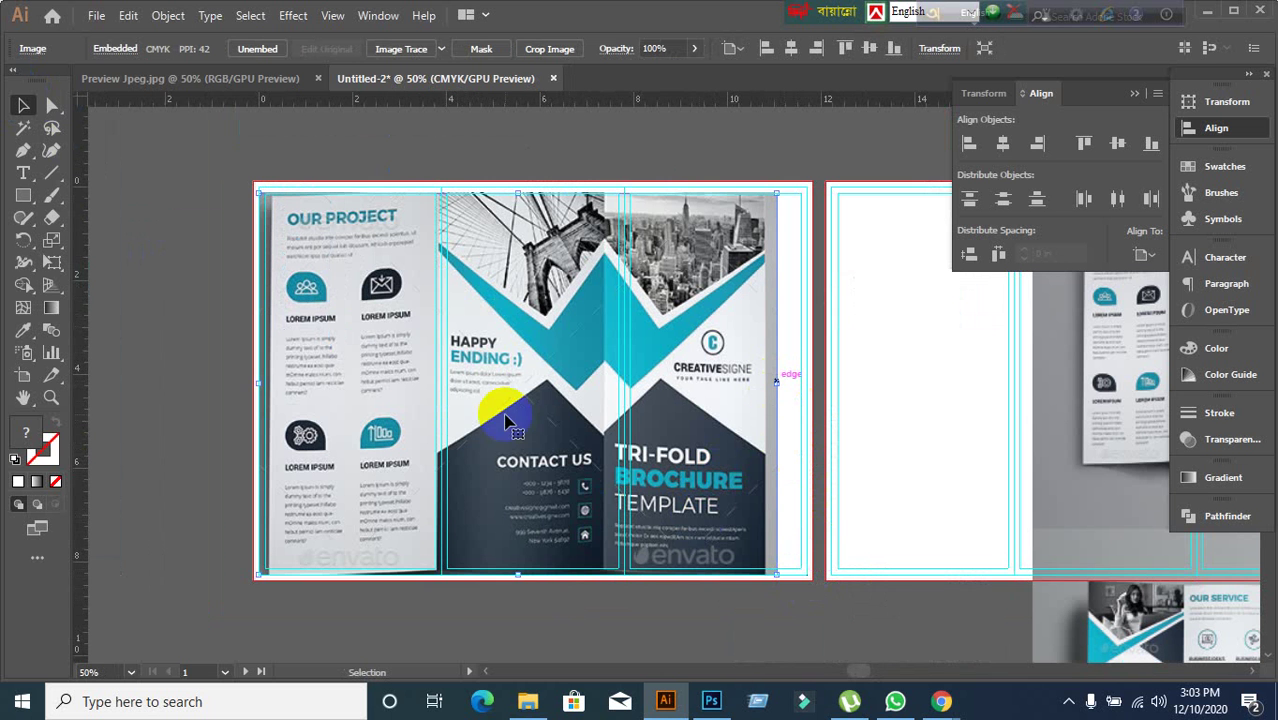
- Crop the grey strips off both sides of the outside spread image, leaving it about 10.51 in wide and 8.13 in high
{"action": "right_click", "coordinate": [463, 391]}
{"action": "left_click", "coordinate": [525, 478]}
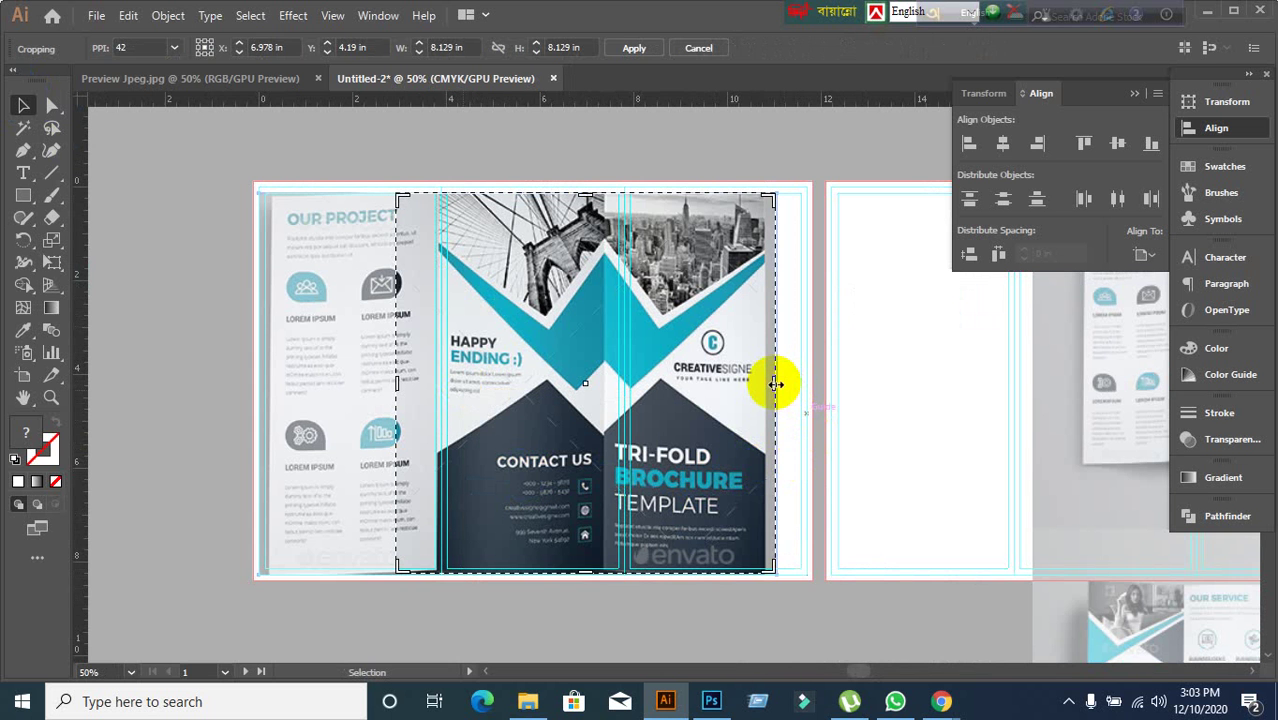
{"action": "left_click_drag", "start_coordinate": [776, 384], "coordinate": [763, 387]}
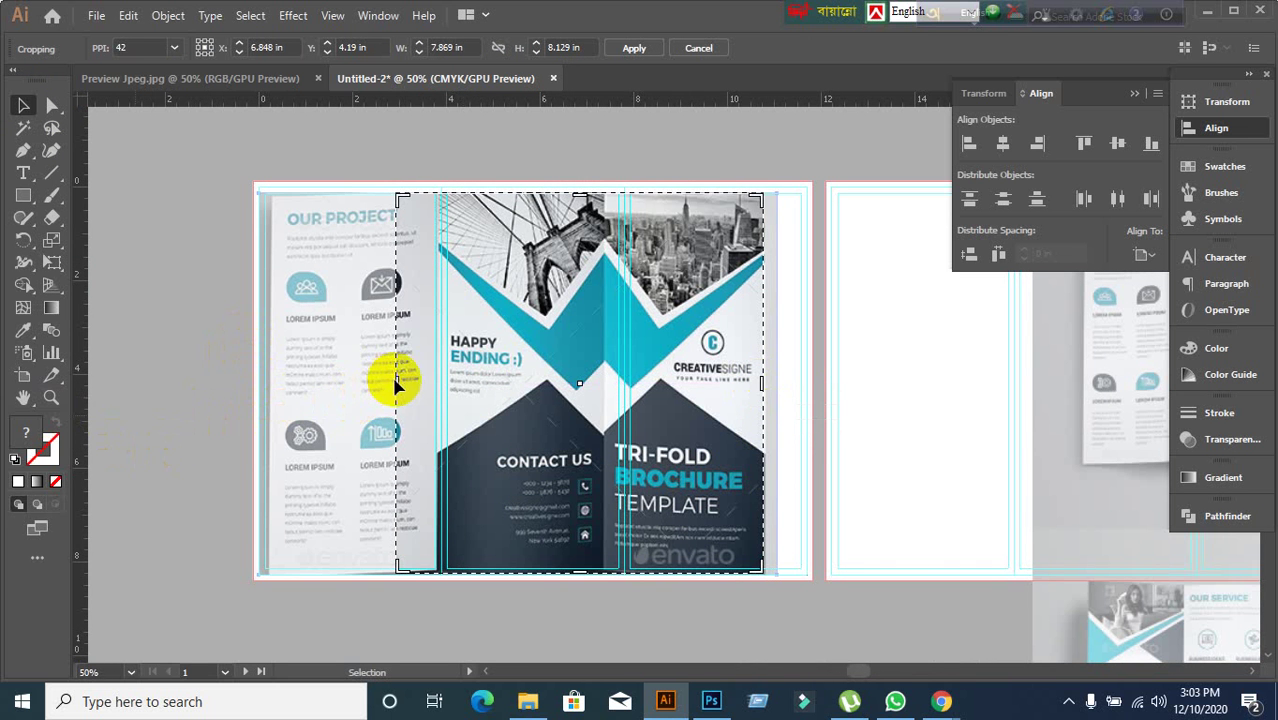
{"action": "left_click_drag", "start_coordinate": [398, 386], "coordinate": [274, 388]}
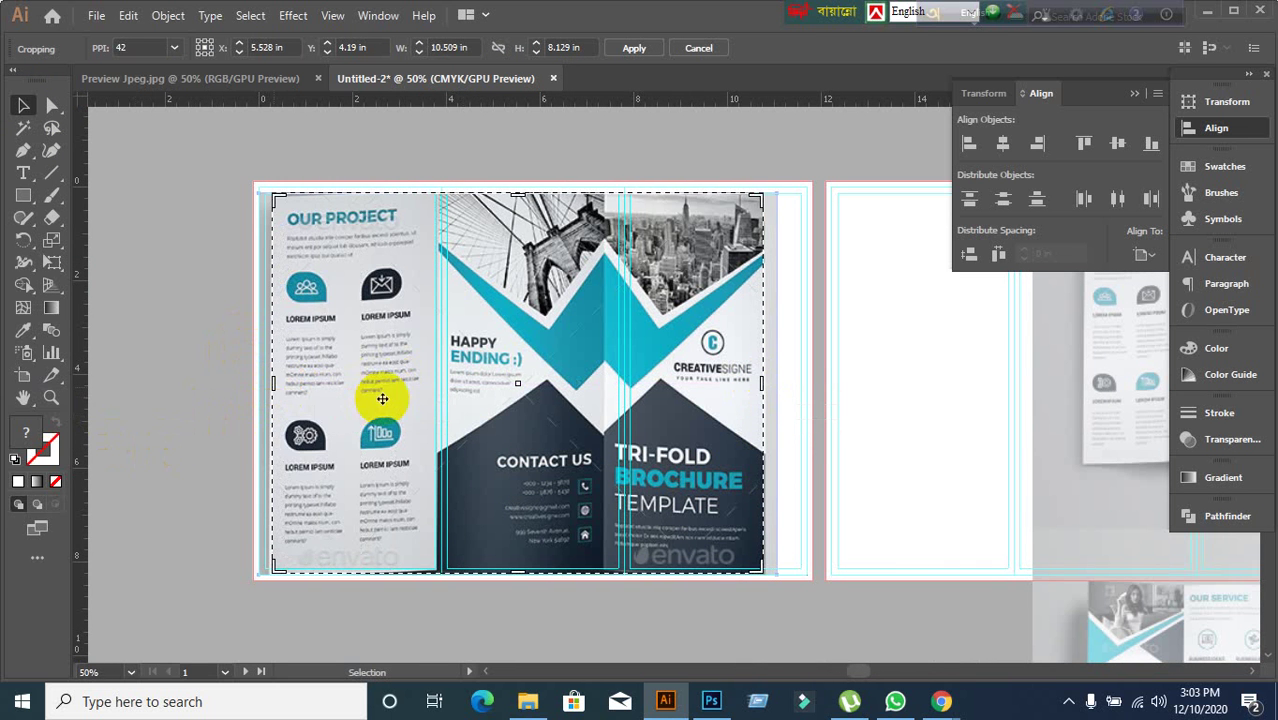
{"action": "left_click", "coordinate": [636, 49]}
- Align the outside spread image to the first artboard's top-left corner and stretch it to the artboard's right and bottom edges
{"action": "mouse_move", "coordinate": [501, 375]}
{"action": "left_mouse_down"}
{"action": "mouse_move", "coordinate": [483, 373]}
{"action": "mouse_move", "coordinate": [491, 365]}
{"action": "left_mouse_up"}
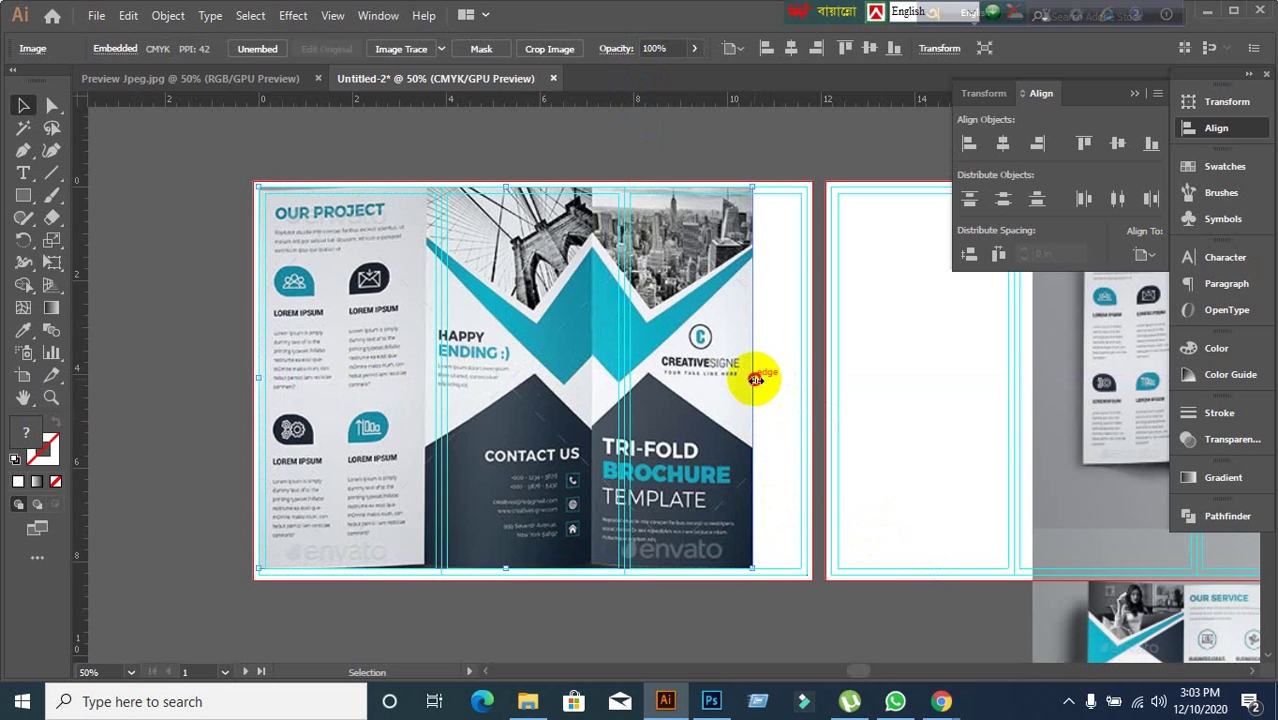
{"action": "left_click_drag", "start_coordinate": [756, 379], "coordinate": [811, 375]}
{"action": "scroll", "coordinate": [563, 620], "scroll_direction": "up", "scroll_amount": 2}
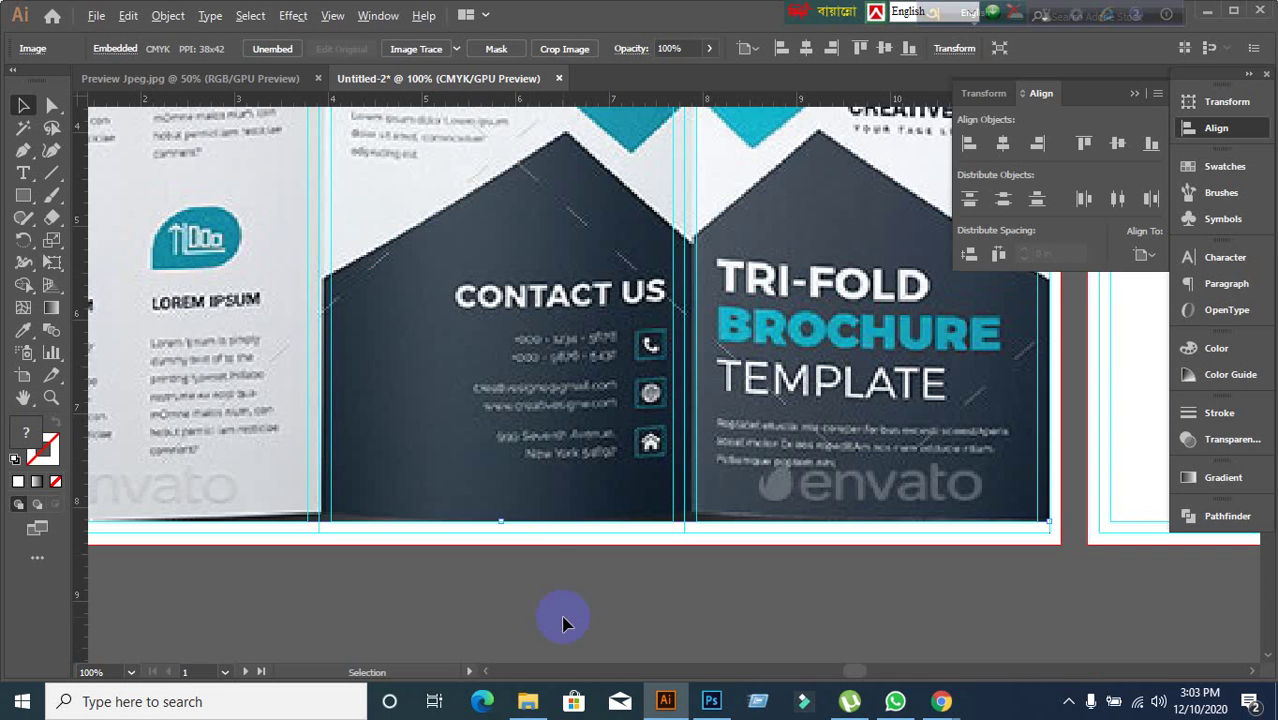
{"action": "left_click_drag", "start_coordinate": [505, 518], "coordinate": [505, 534]}
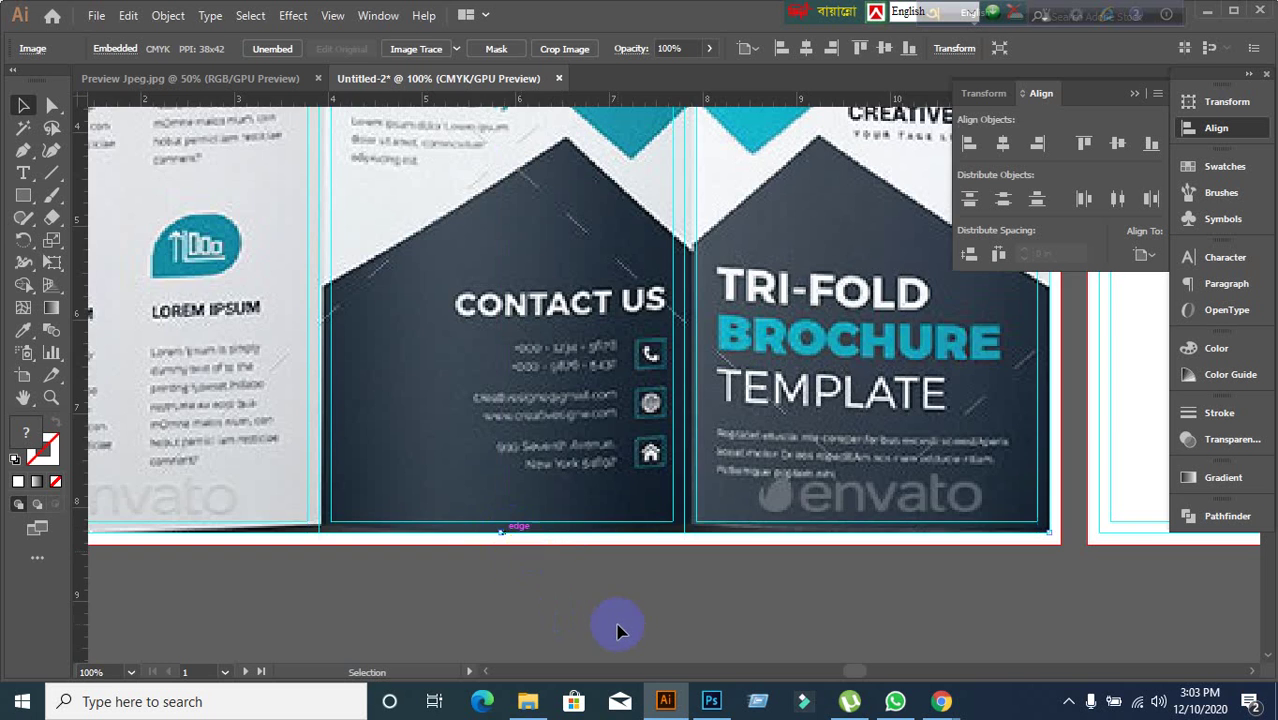
{"action": "scroll", "coordinate": [619, 622], "scroll_direction": "down", "scroll_amount": 2}
{"action": "scroll", "coordinate": [622, 630], "scroll_direction": "up", "scroll_amount": 1}
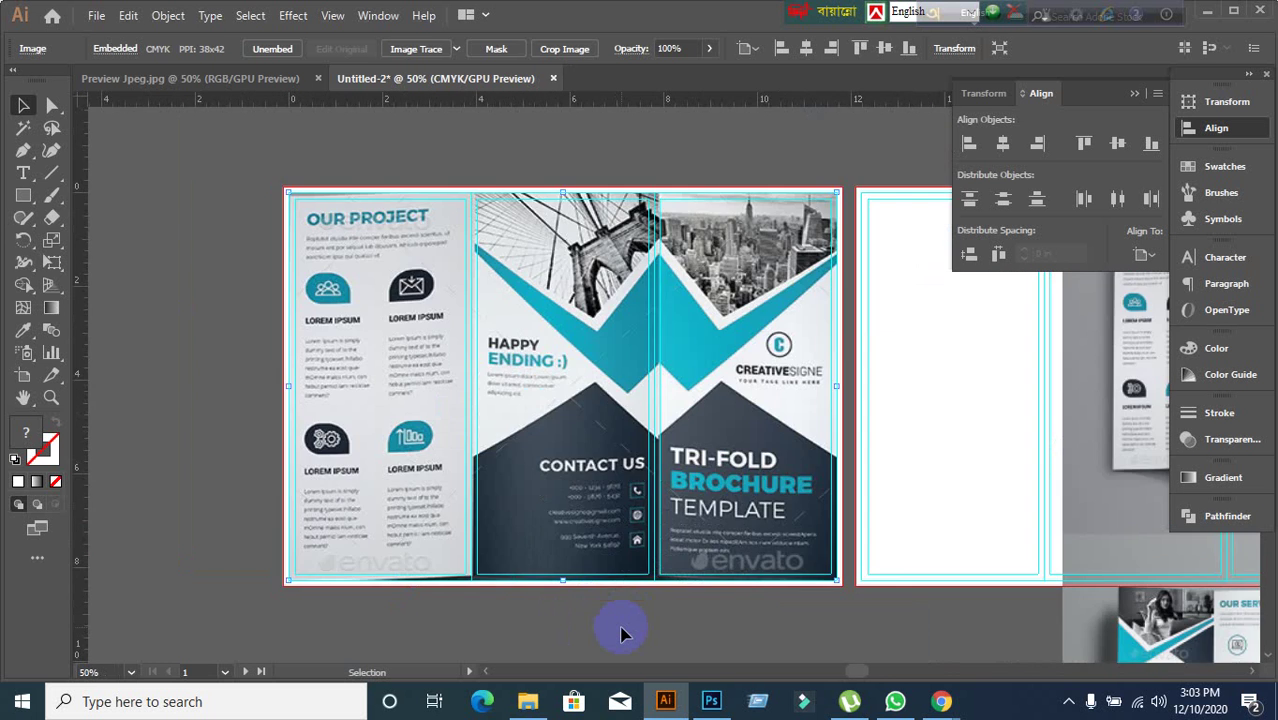
{"action": "scroll", "coordinate": [622, 628], "scroll_direction": "down", "scroll_amount": 2}
{"action": "left_click_drag", "start_coordinate": [622, 628], "coordinate": [550, 486]}
{"action": "left_click", "coordinate": [550, 526]}
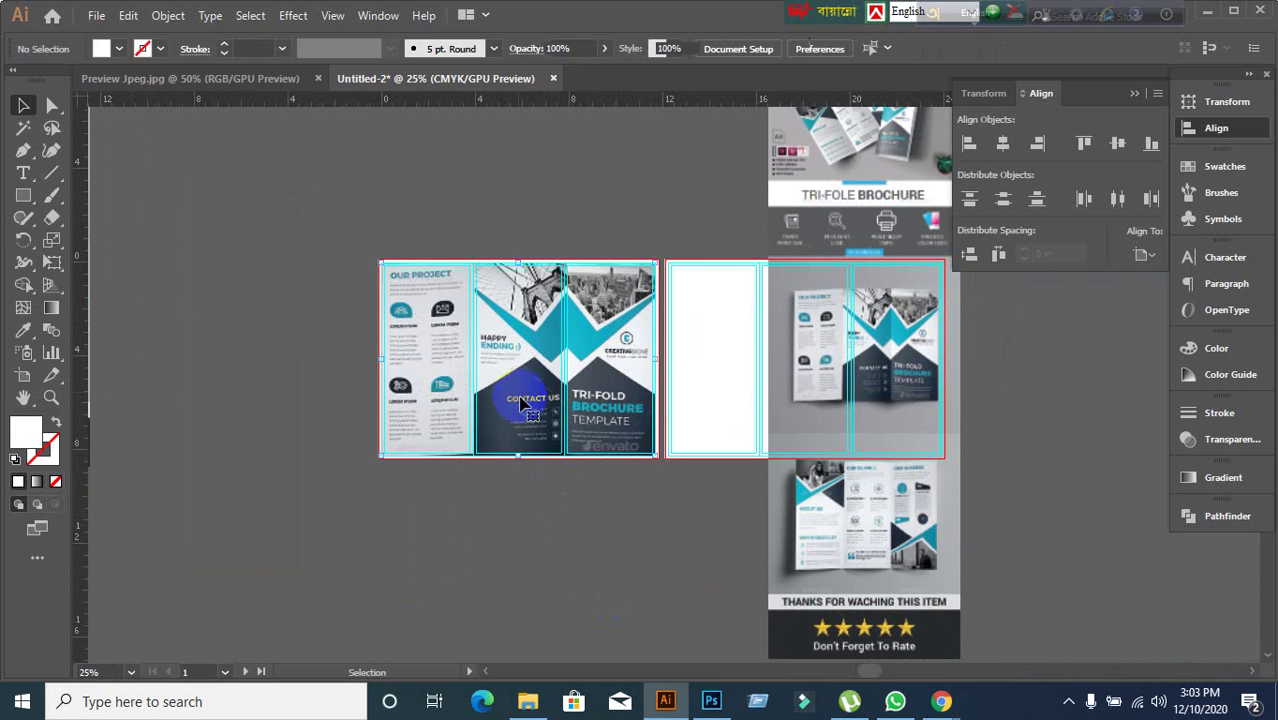
{"action": "left_click", "coordinate": [517, 396]}
{"action": "left_click", "coordinate": [519, 500]}
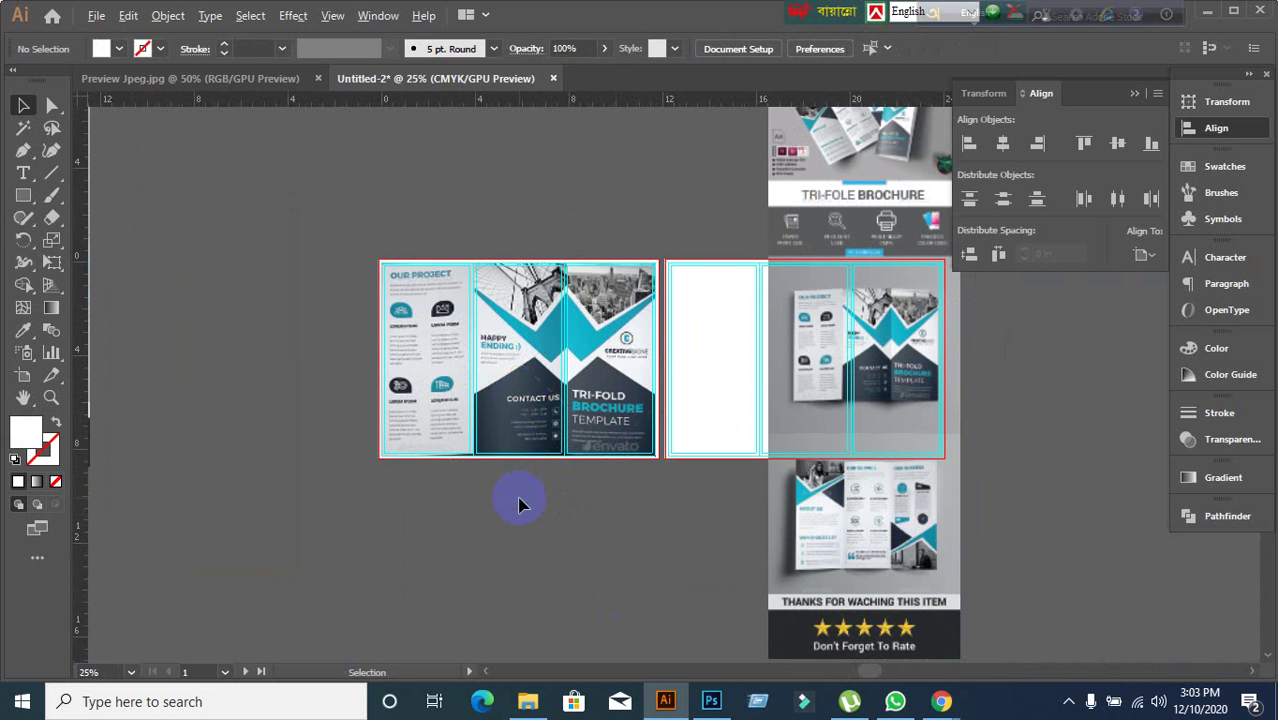
- Move the remaining preview image to the left so it lies over the second artboard
{"action": "scroll", "coordinate": [519, 503], "scroll_direction": "down", "scroll_amount": 1}
{"action": "scroll", "coordinate": [583, 555], "scroll_direction": "up", "scroll_amount": 1}
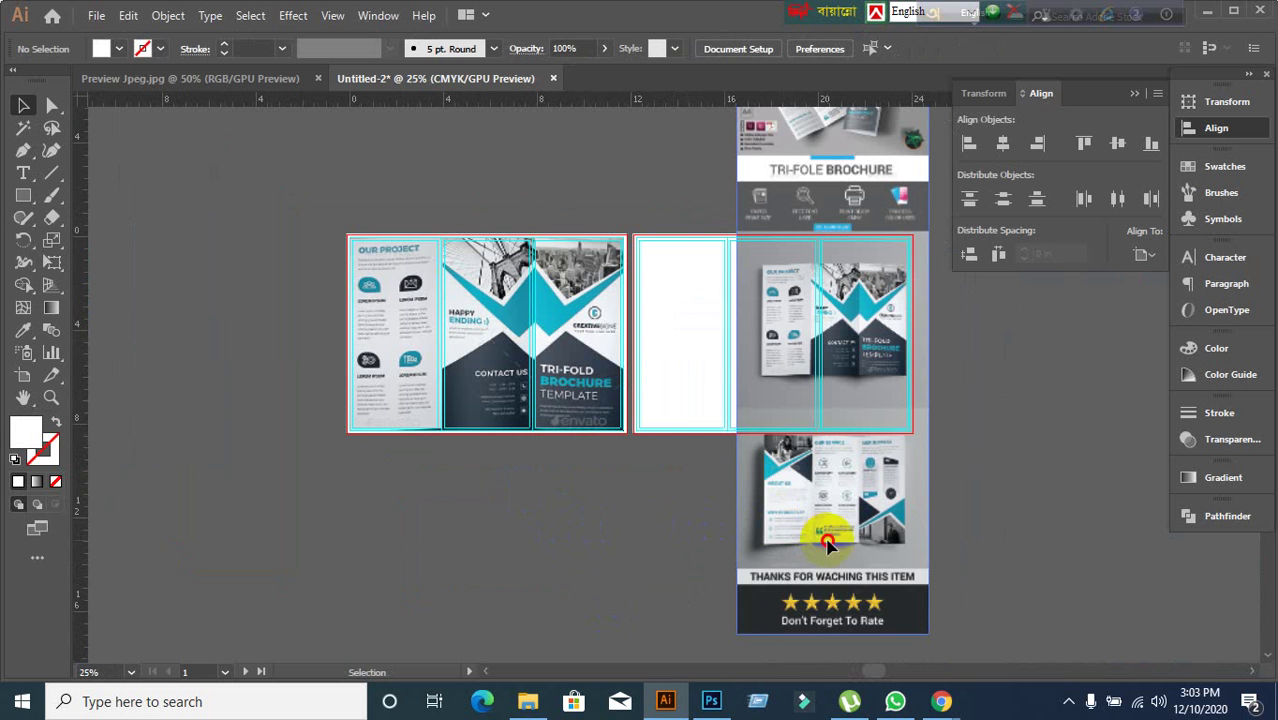
{"action": "left_click_drag", "start_coordinate": [827, 533], "coordinate": [757, 540]}
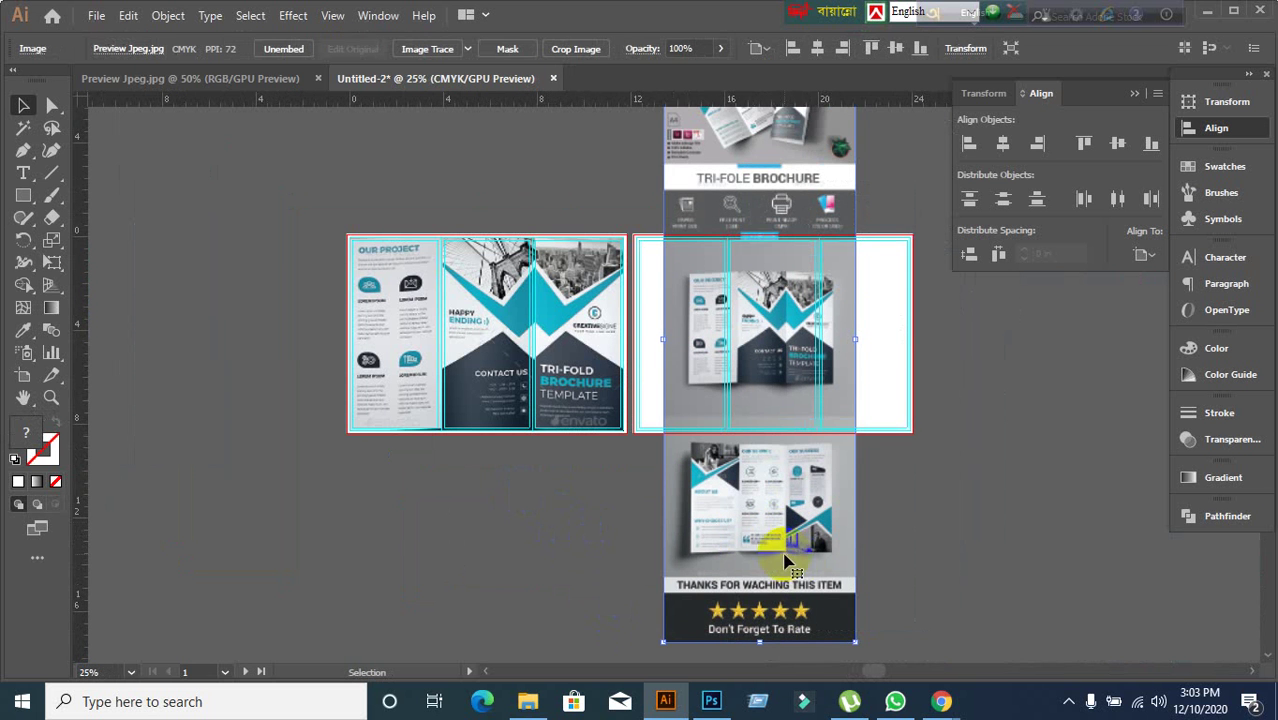
{"action": "scroll", "coordinate": [785, 560], "scroll_direction": "down", "scroll_amount": 2}
{"action": "scroll", "coordinate": [785, 565], "scroll_direction": "up", "scroll_amount": 1}
- Start cropping the preview image and bring the crop area's upper edge down to the top of the inside spread
{"action": "right_click", "coordinate": [722, 335]}
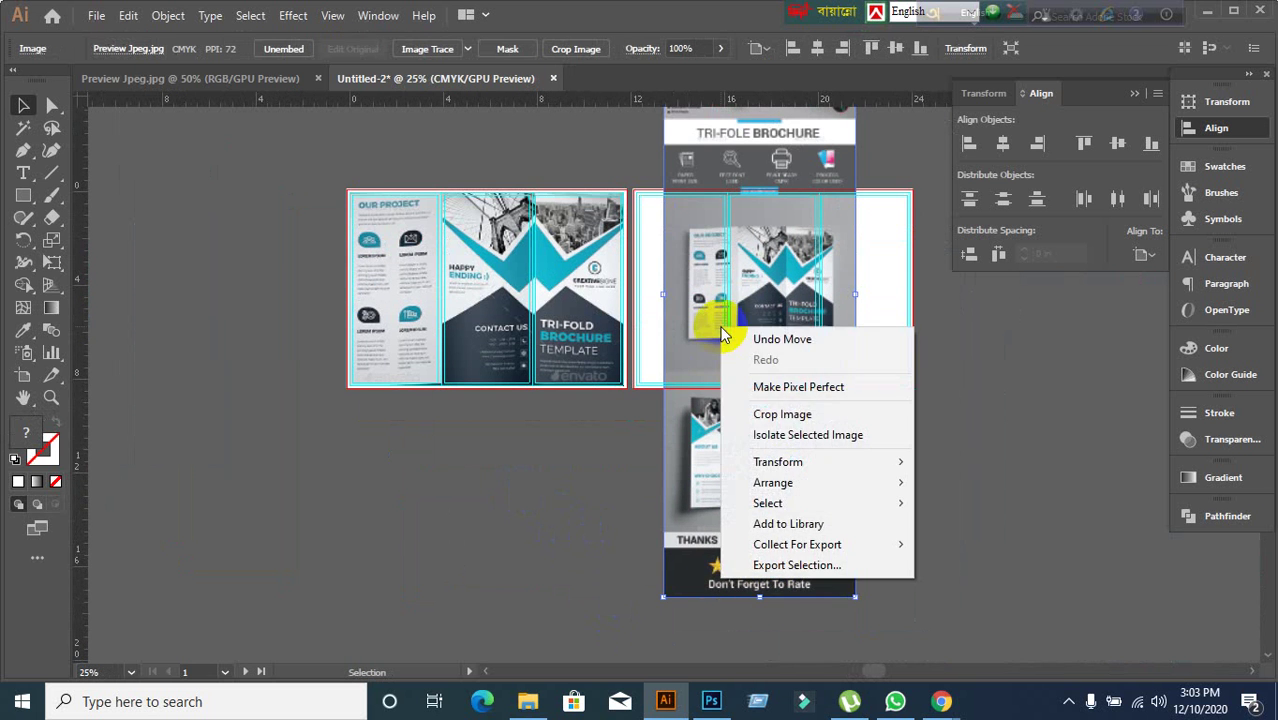
{"action": "left_click", "coordinate": [775, 414]}
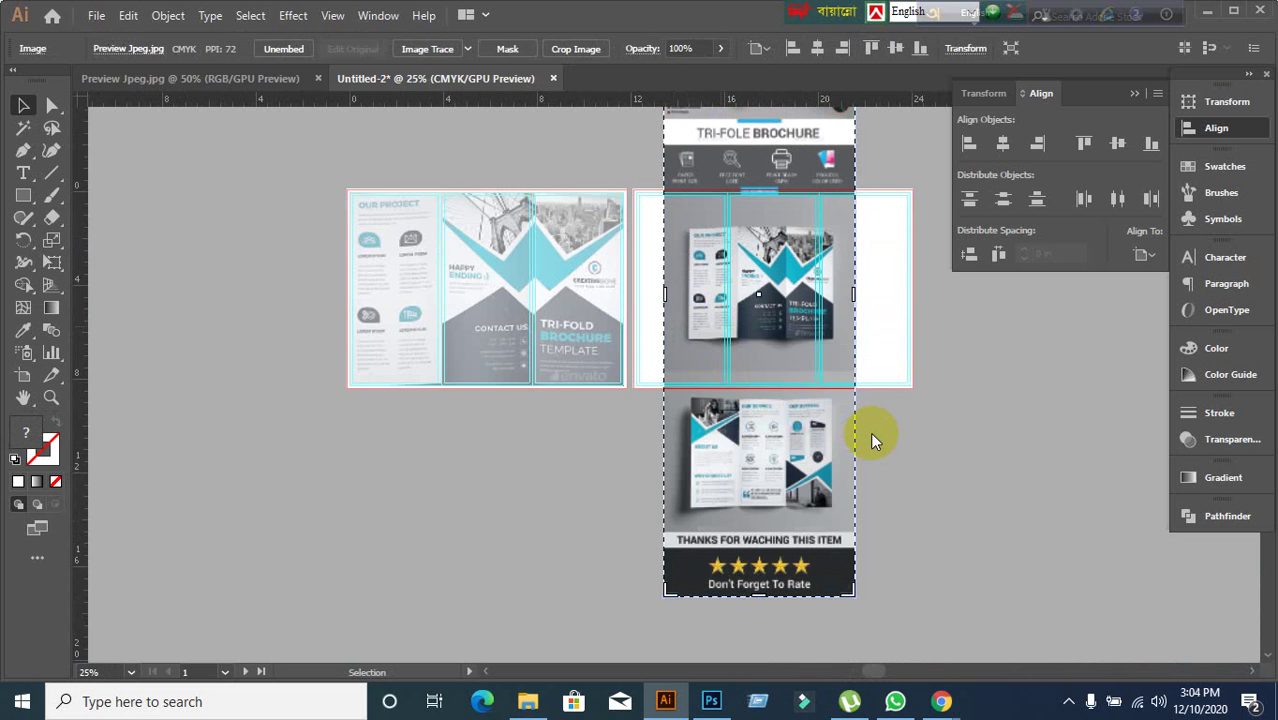
{"action": "scroll", "coordinate": [870, 432], "scroll_direction": "up", "scroll_amount": 4}
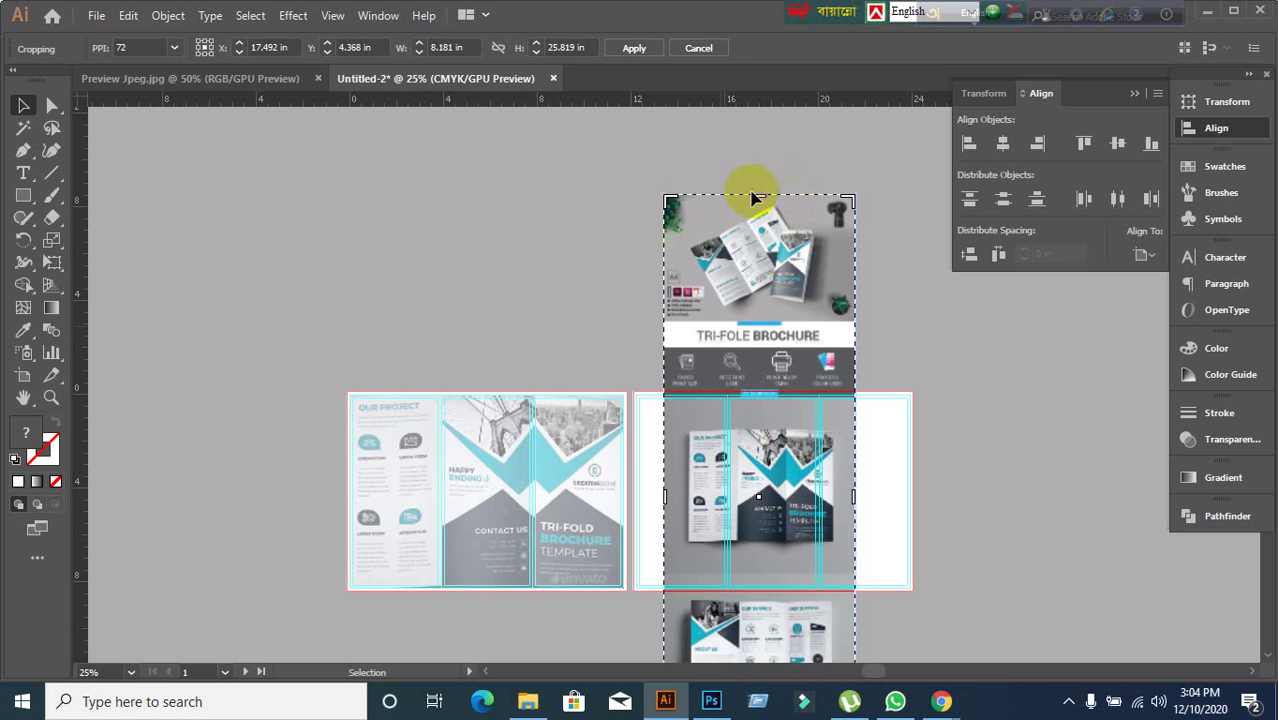
{"action": "left_click_drag", "start_coordinate": [760, 197], "coordinate": [765, 551]}
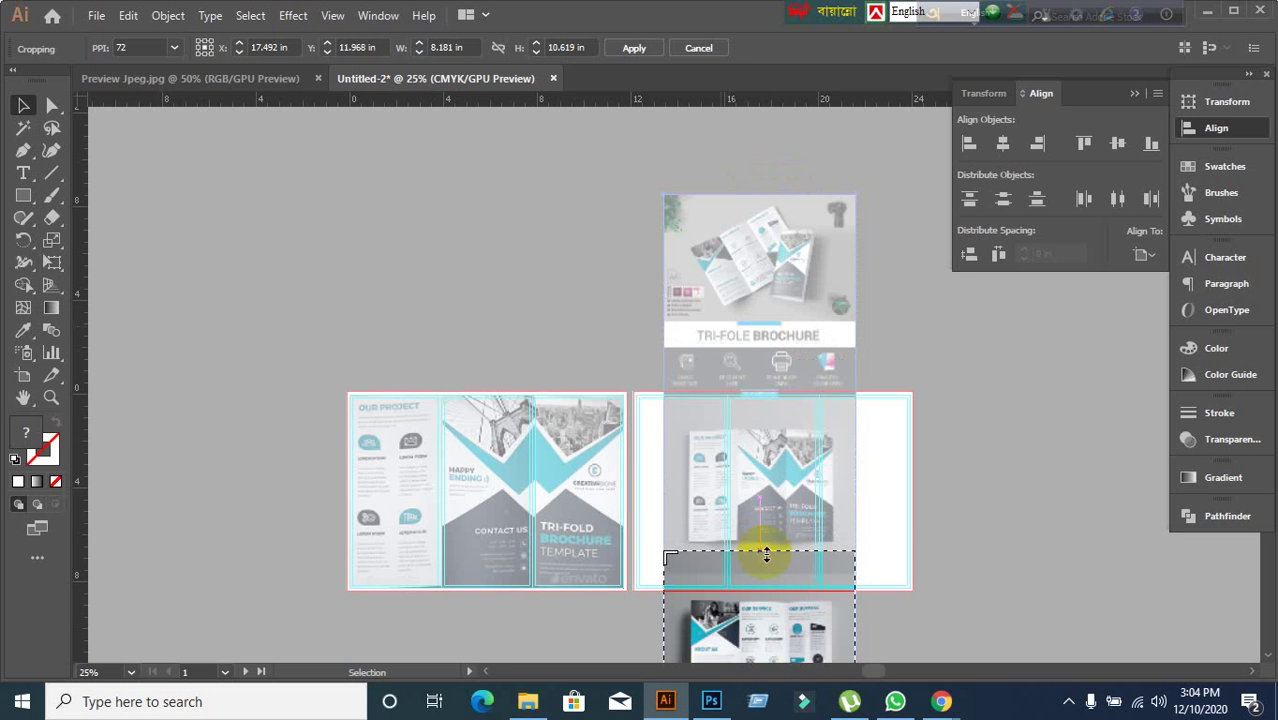
{"action": "scroll", "coordinate": [765, 550], "scroll_direction": "down", "scroll_amount": 4}
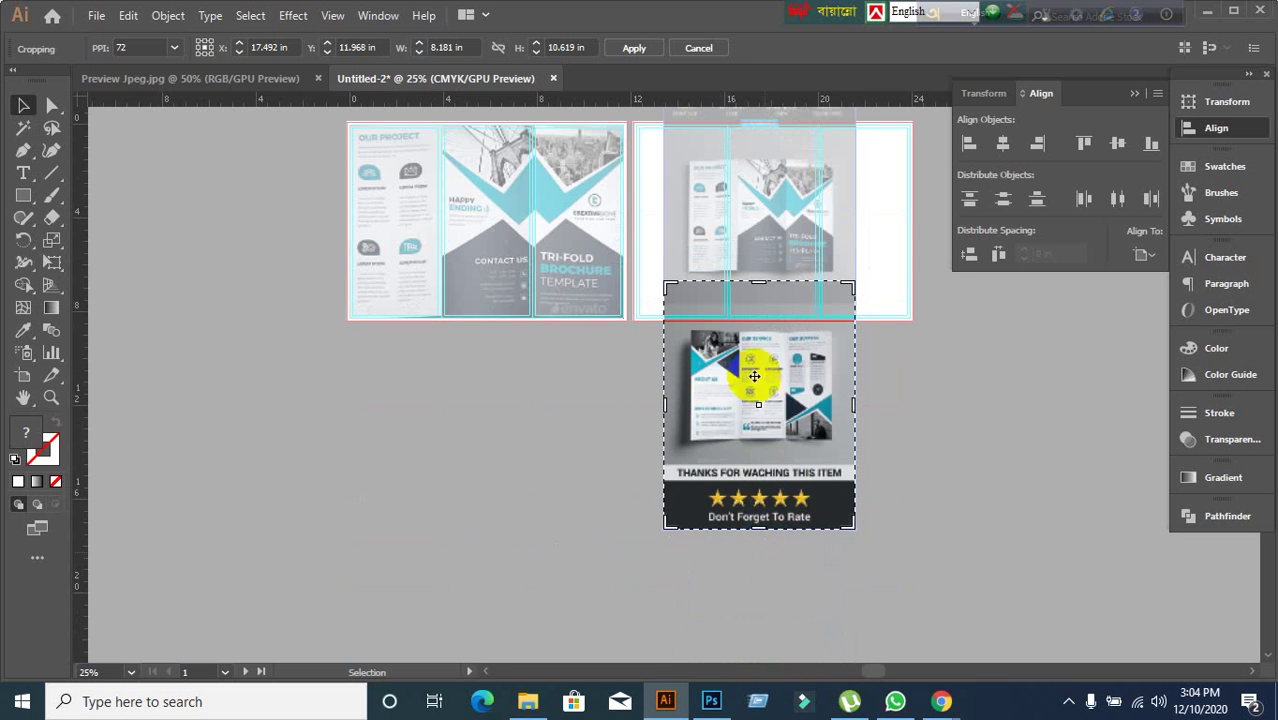
{"action": "key", "text": "ctrl+plus"}
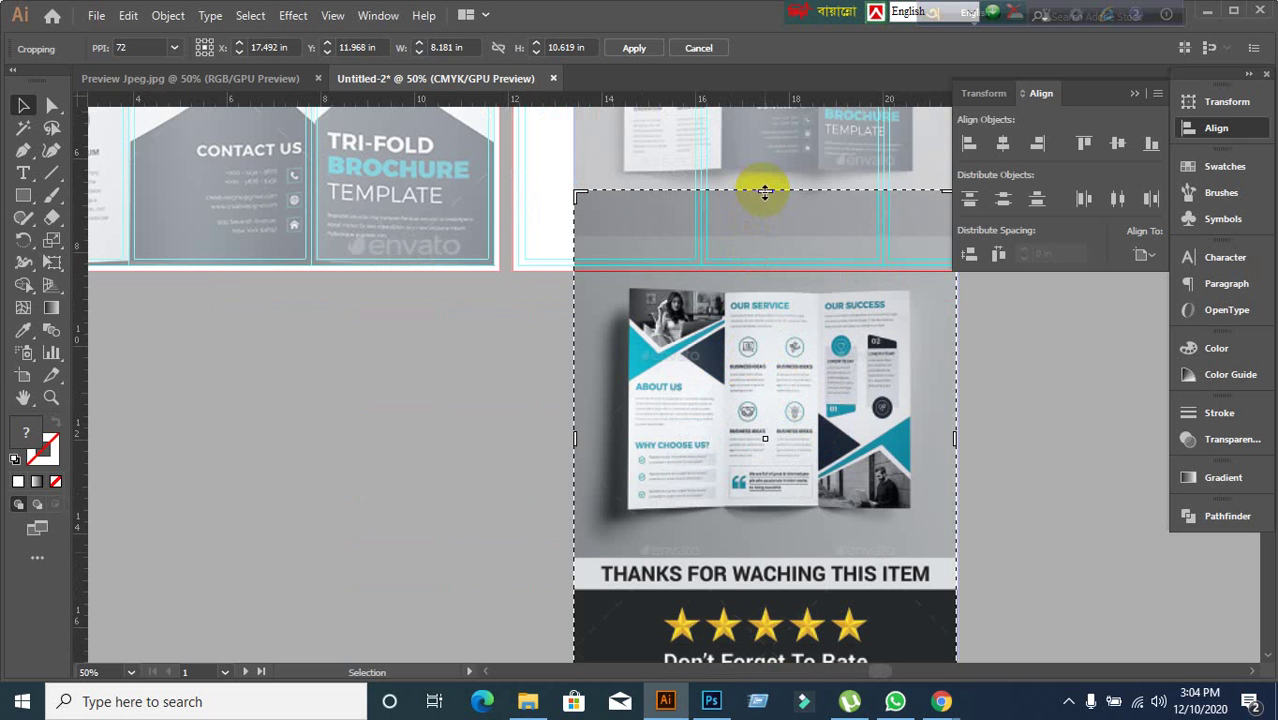
{"action": "left_click_drag", "start_coordinate": [764, 191], "coordinate": [771, 289]}
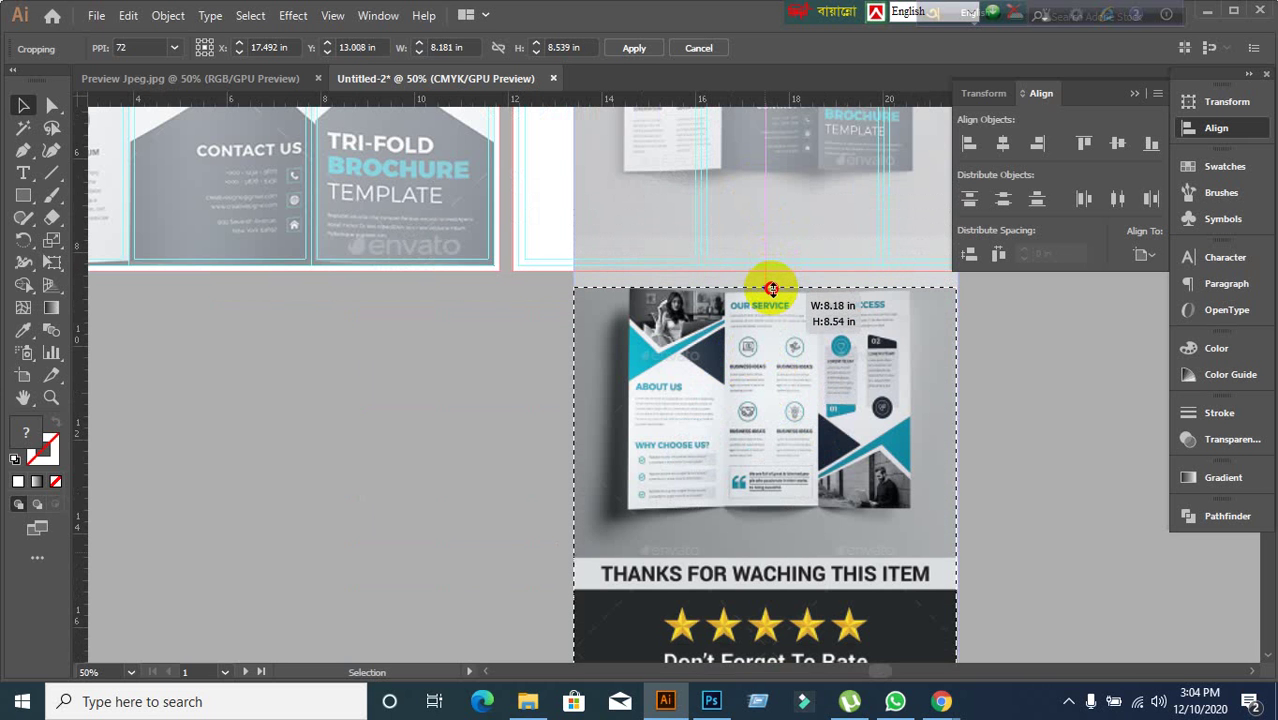
- Trim the crop's lower edge and both sides to the inside spread, about 4.68 in high, and apply the crop
{"action": "scroll", "coordinate": [780, 445], "scroll_direction": "down", "scroll_amount": 3}
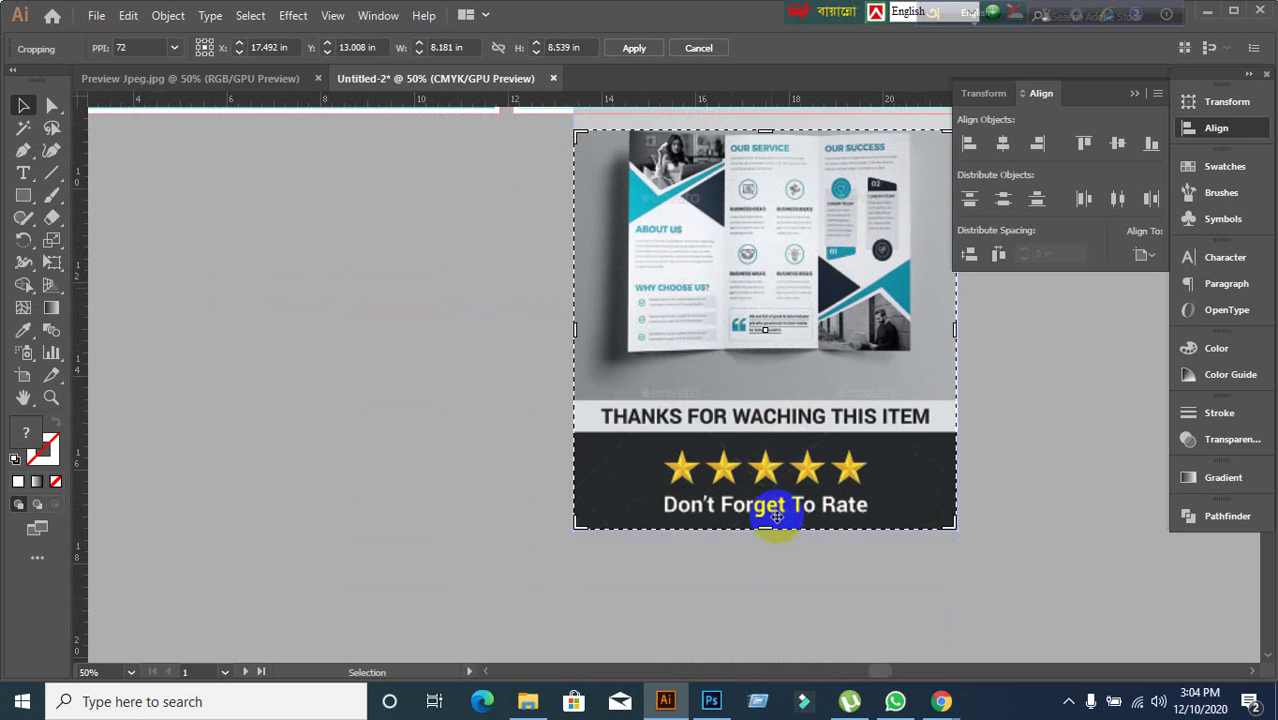
{"action": "left_click_drag", "start_coordinate": [765, 522], "coordinate": [752, 347]}
{"action": "scroll", "coordinate": [752, 347], "scroll_direction": "up", "scroll_amount": 2}
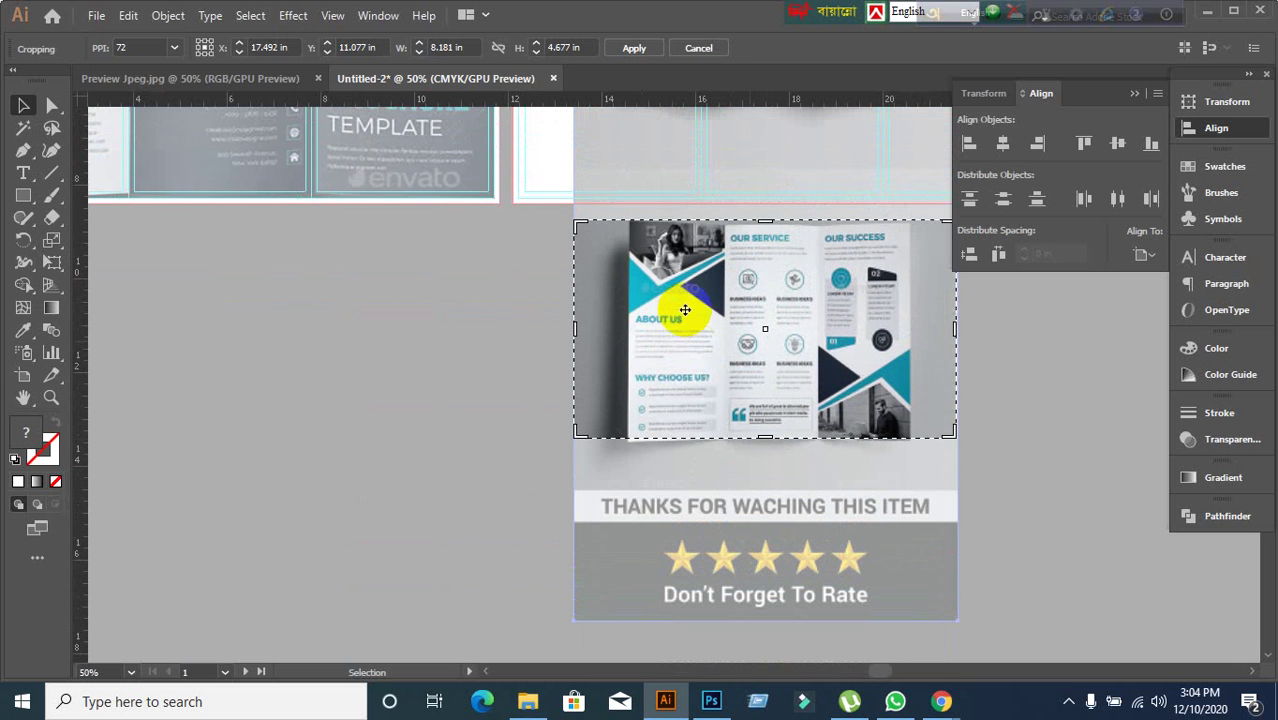
{"action": "left_click_drag", "start_coordinate": [577, 333], "coordinate": [633, 388]}
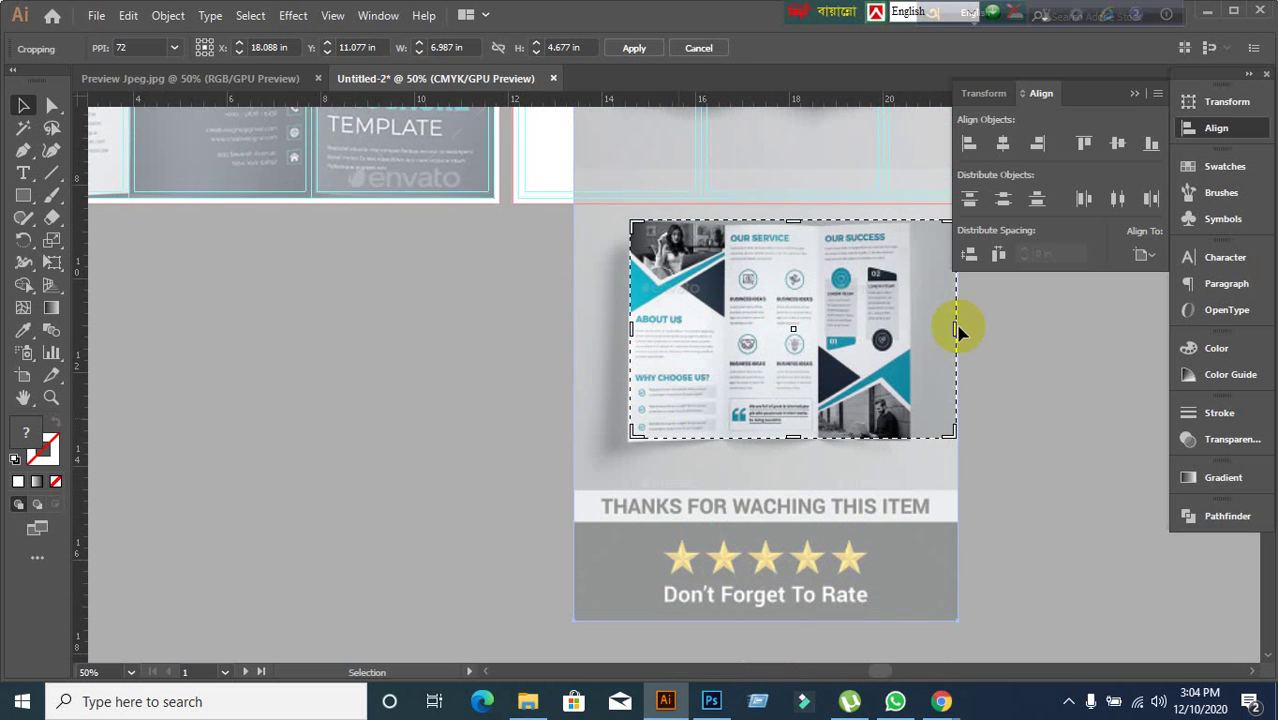
{"action": "left_click_drag", "start_coordinate": [953, 327], "coordinate": [906, 352]}
{"action": "left_click", "coordinate": [634, 47]}
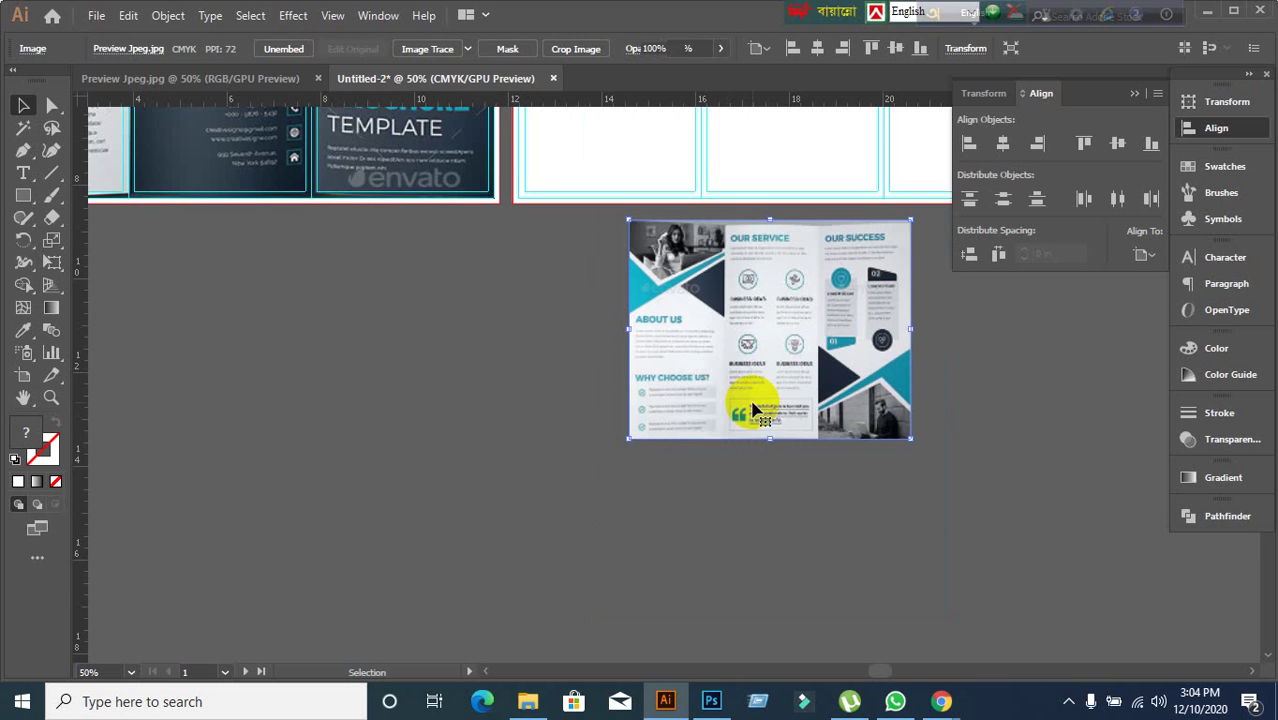
- Move the cropped inside spread onto the second artboard and align it with the top-left corner of the guides
{"action": "scroll", "coordinate": [753, 403], "scroll_direction": "up", "scroll_amount": 7}
{"action": "scroll", "coordinate": [756, 404], "scroll_direction": "down", "scroll_amount": 1}
{"action": "left_click_drag", "start_coordinate": [758, 407], "coordinate": [551, 189]}
{"action": "scroll", "coordinate": [553, 178], "scroll_direction": "up", "scroll_amount": 2}
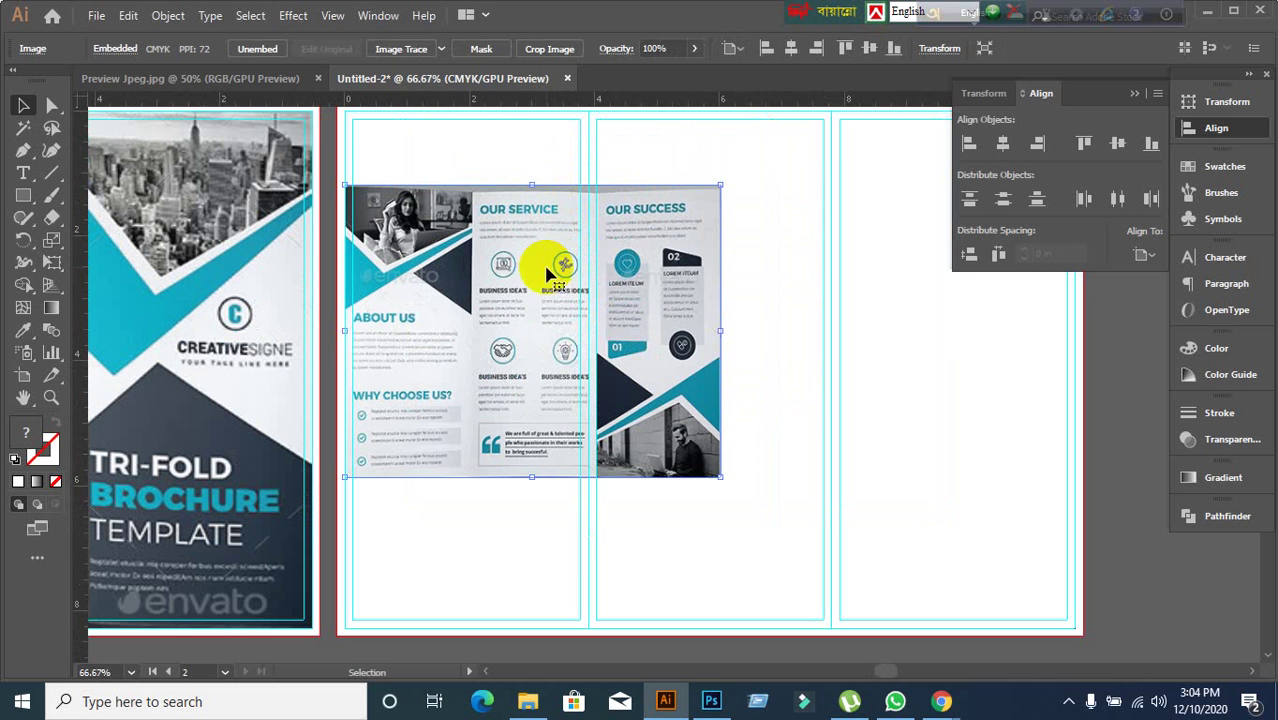
{"action": "scroll", "coordinate": [548, 275], "scroll_direction": "up", "scroll_amount": 2}
{"action": "left_click_drag", "start_coordinate": [513, 313], "coordinate": [492, 253]}
{"action": "scroll", "coordinate": [570, 328], "scroll_direction": "down", "scroll_amount": 2}
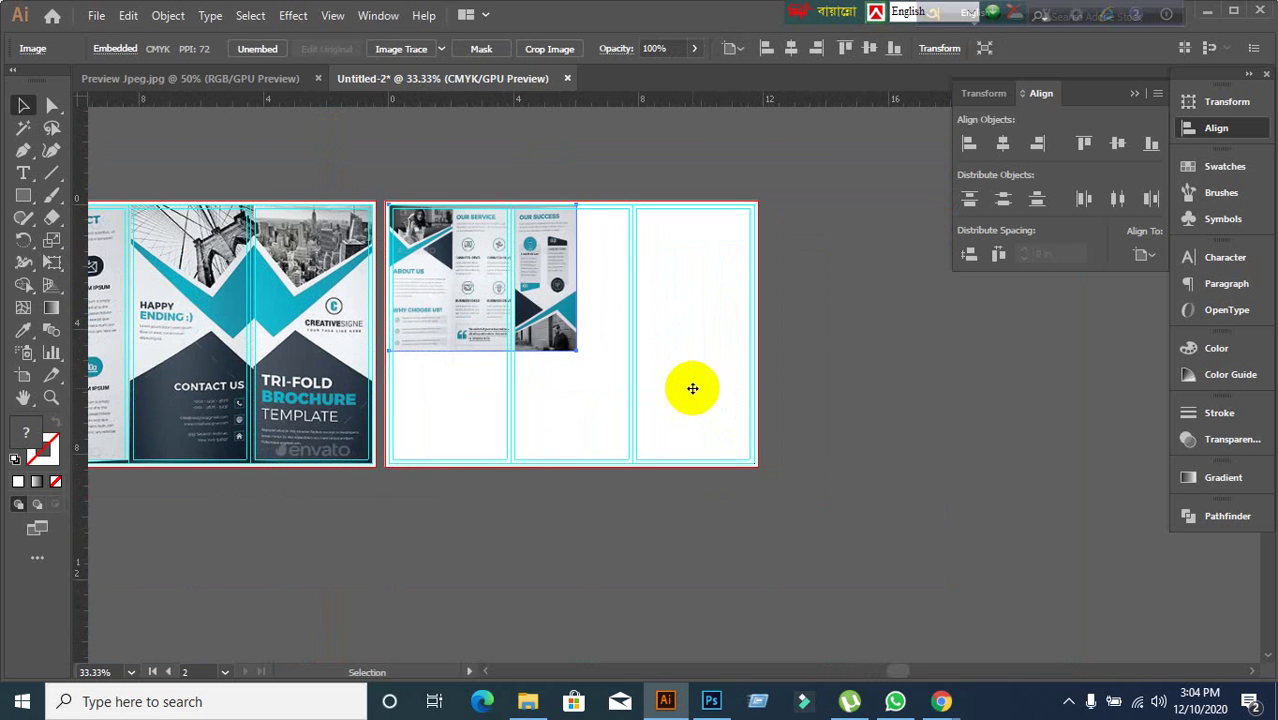
- Scale the inside spread up proportionally to the bottom guide, stretch it to the right guide, and deselect it
{"action": "left_click_drag", "start_coordinate": [576, 350], "coordinate": [719, 461]}
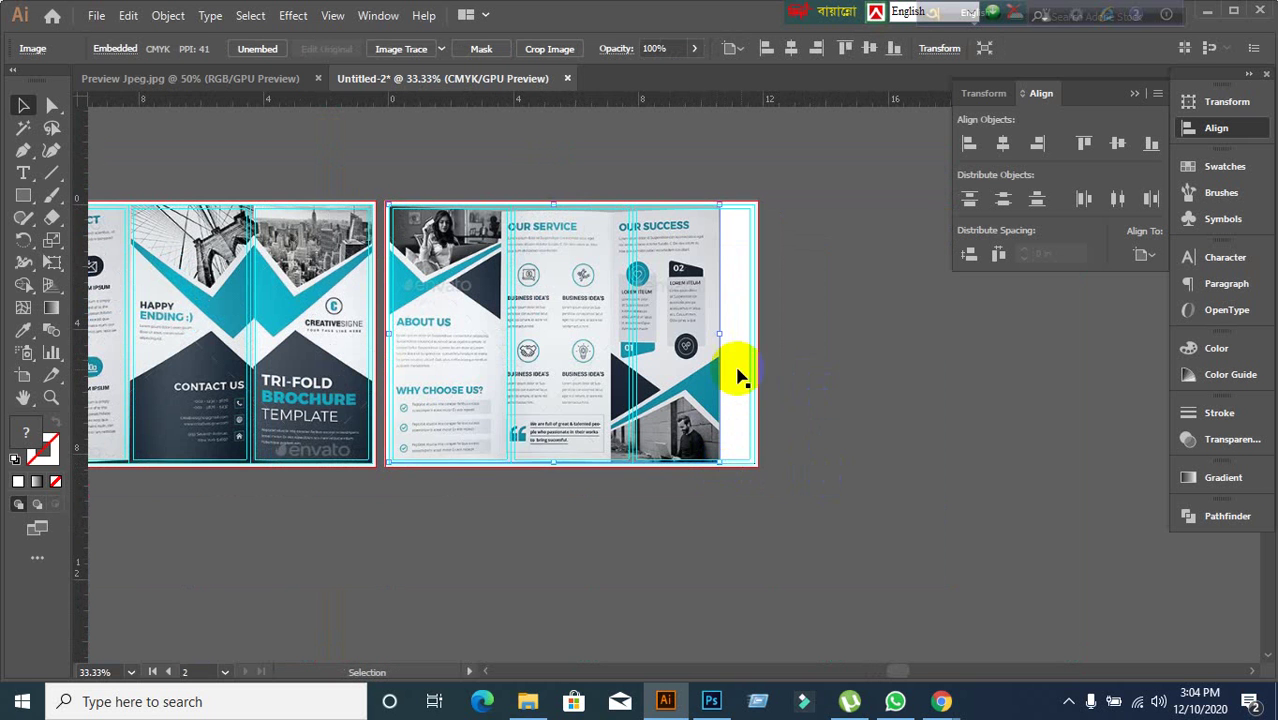
{"action": "scroll", "coordinate": [737, 377], "scroll_direction": "up", "scroll_amount": 1}
{"action": "left_click_drag", "start_coordinate": [714, 320], "coordinate": [766, 321]}
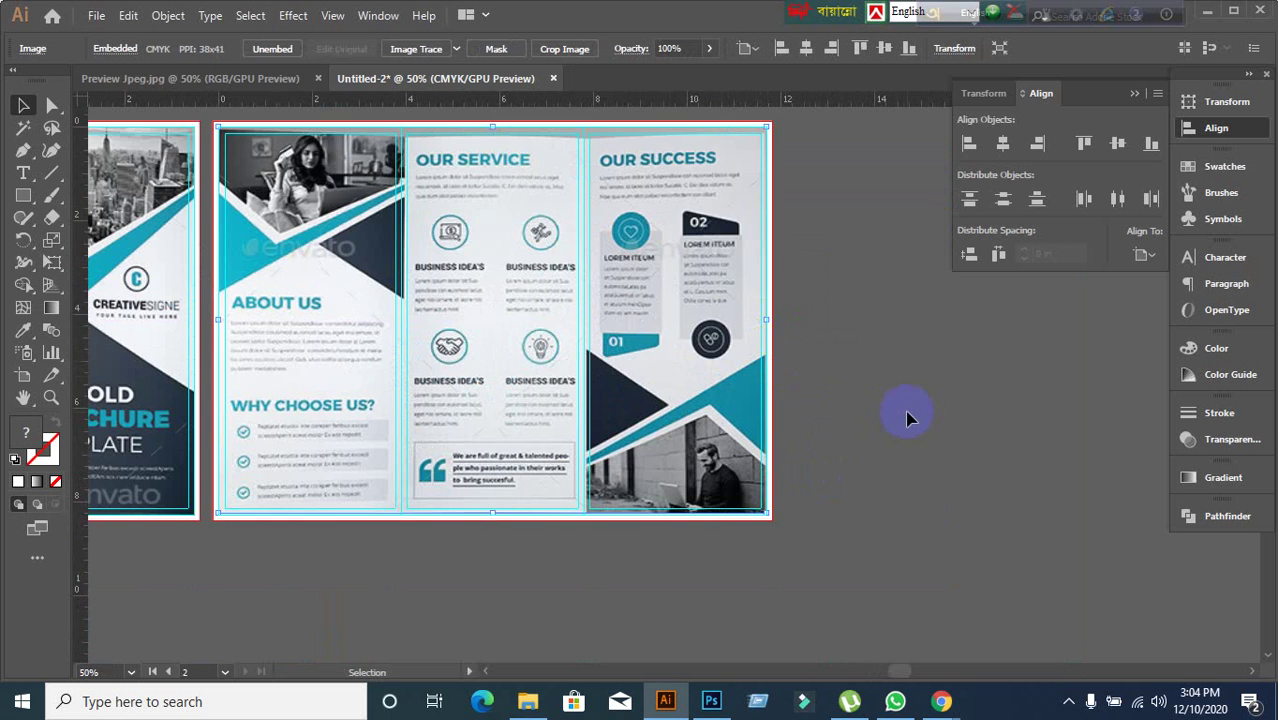
{"action": "scroll", "coordinate": [907, 418], "scroll_direction": "down", "scroll_amount": 1}
{"action": "left_click", "coordinate": [907, 418]}
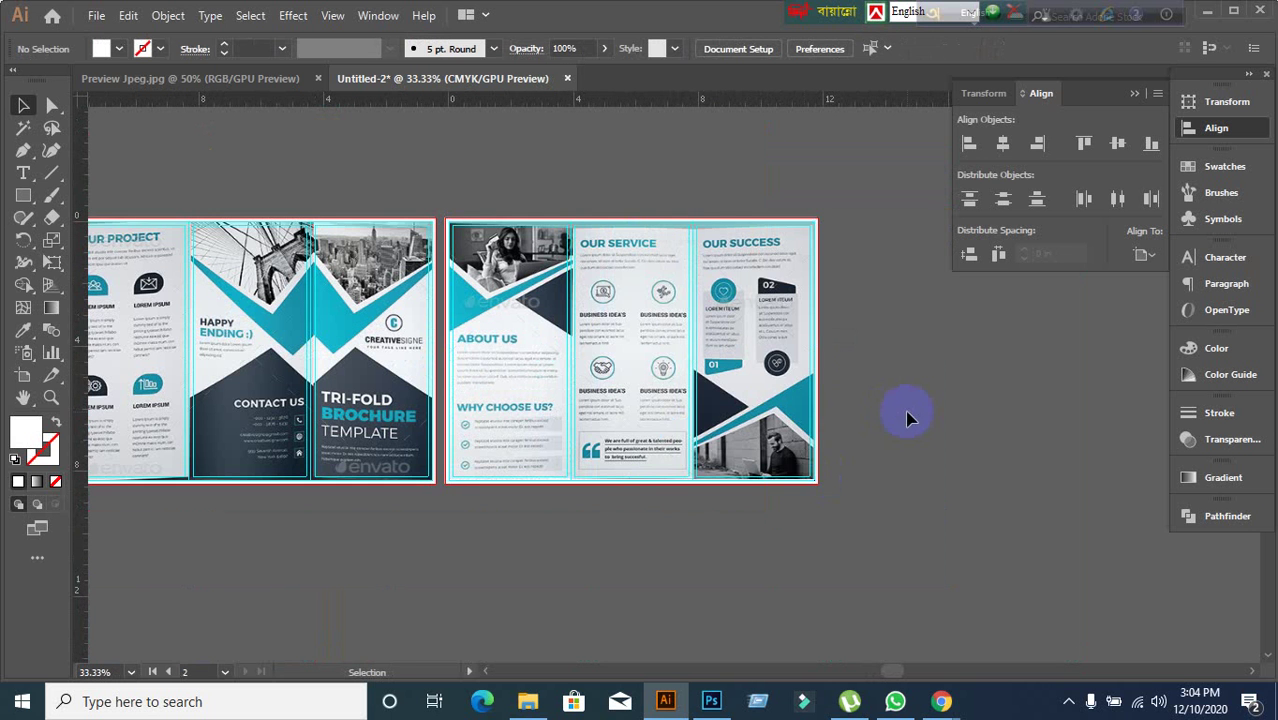
- Examine the shapes of the outside spread on the first artboard, especially the middle and cover panels
{"action": "left_click_drag", "start_coordinate": [543, 399], "coordinate": [717, 393]}
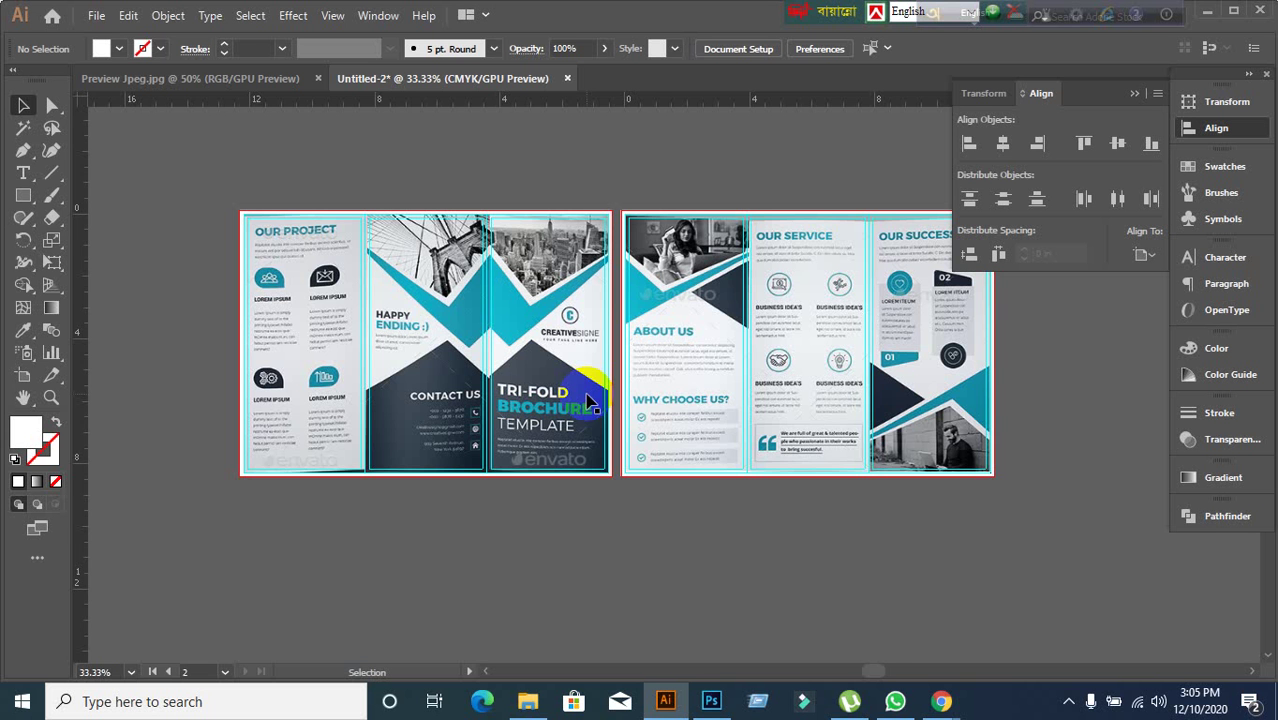
{"action": "scroll", "coordinate": [588, 400], "scroll_direction": "up", "scroll_amount": 1}
{"action": "scroll", "coordinate": [665, 391], "scroll_direction": "left", "scroll_amount": 3}
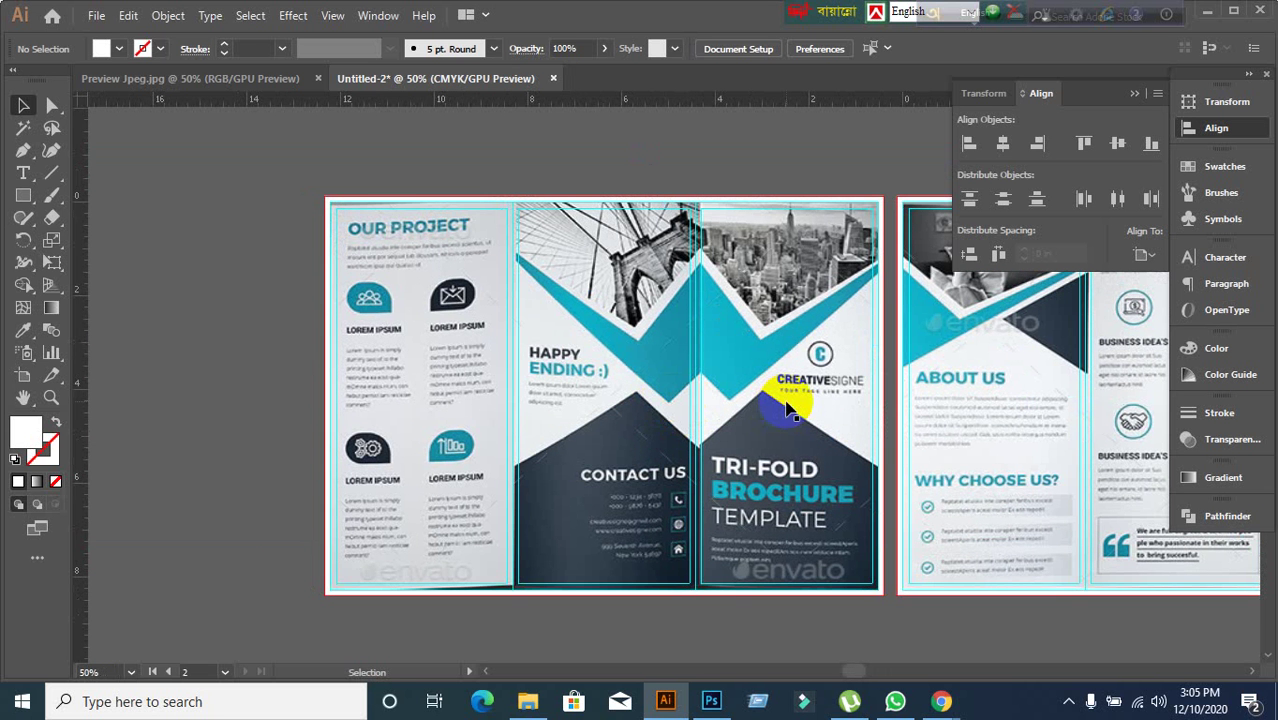
{"action": "scroll", "coordinate": [775, 415], "scroll_direction": "up", "scroll_amount": 2}
{"action": "scroll", "coordinate": [765, 425], "scroll_direction": "down", "scroll_amount": 1}
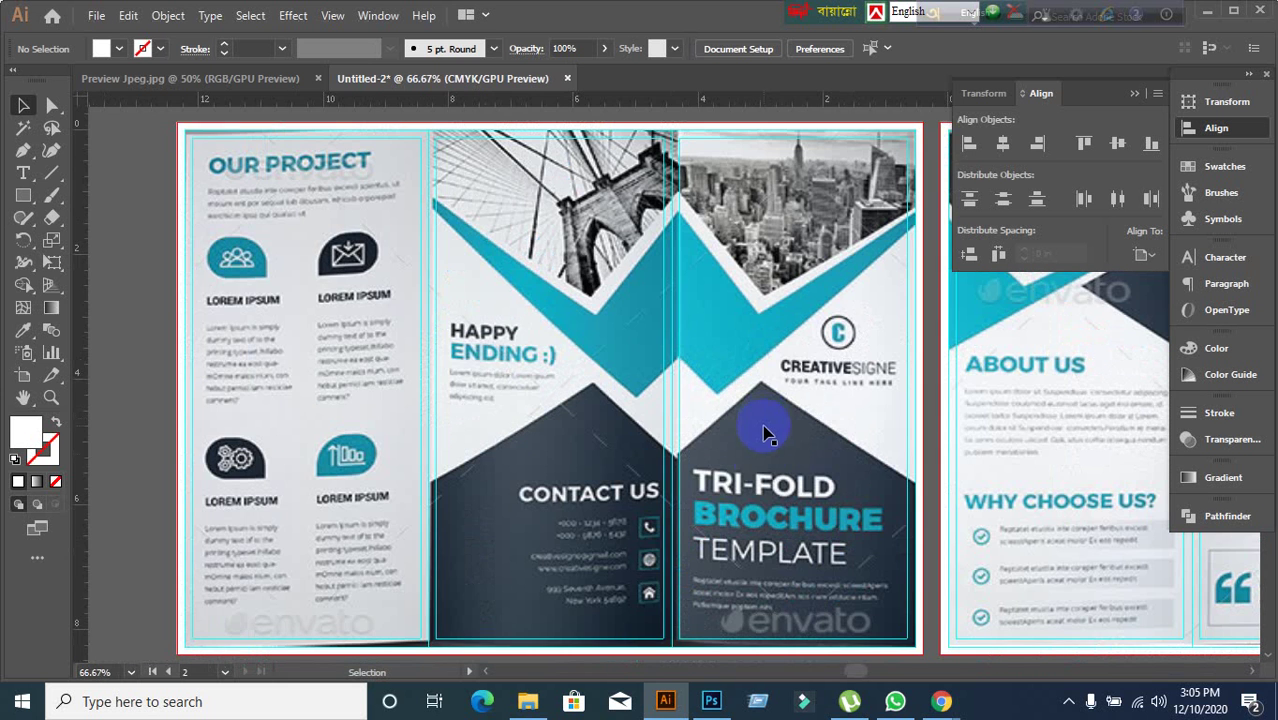
{"action": "key", "text": "space"}
{"action": "left_click_drag", "start_coordinate": [753, 470], "coordinate": [682, 447]}
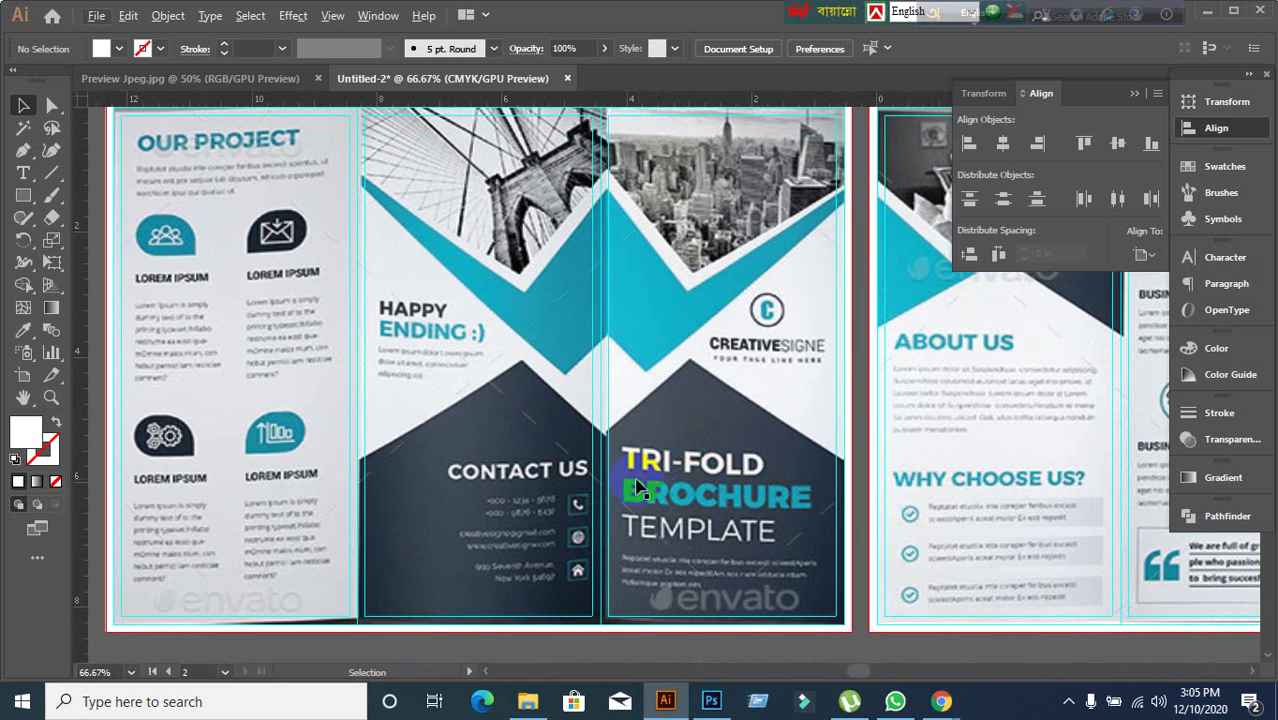
{"action": "scroll", "coordinate": [624, 490], "scroll_direction": "up", "scroll_amount": 1}
{"action": "scroll", "coordinate": [631, 487], "scroll_direction": "down", "scroll_amount": 1}
{"action": "key", "text": "space"}
{"action": "left_click_drag", "start_coordinate": [582, 491], "coordinate": [525, 442]}
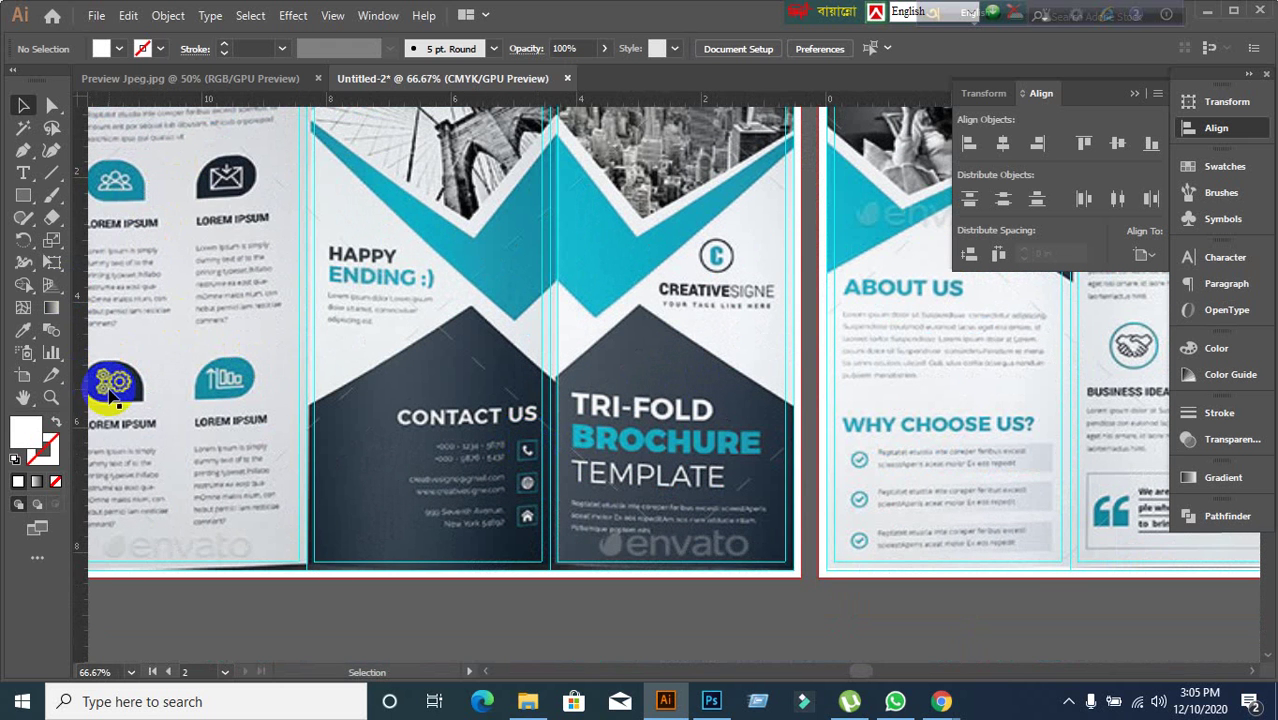
- Draw a white rectangle over the lower part of the first artboard's middle and cover panels, reaching the artboard's bottom-right corner
{"action": "left_click", "coordinate": [23, 197]}
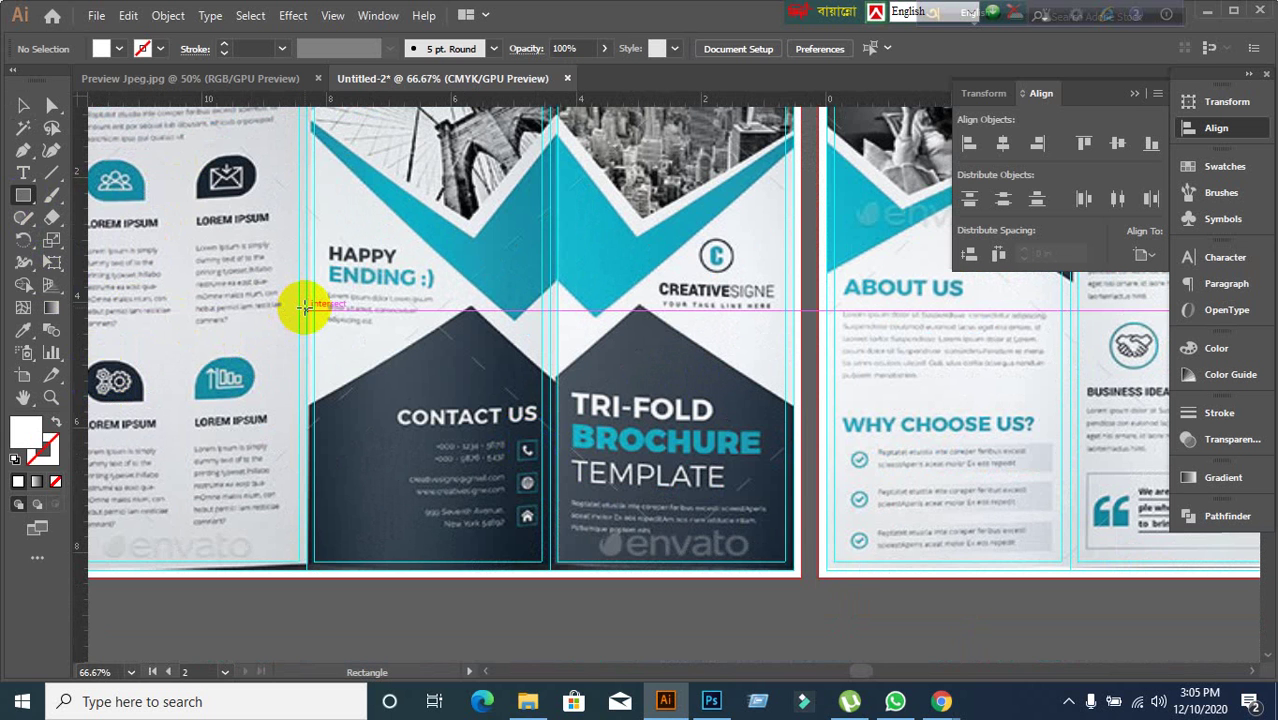
{"action": "left_click_drag", "start_coordinate": [305, 301], "coordinate": [801, 577]}
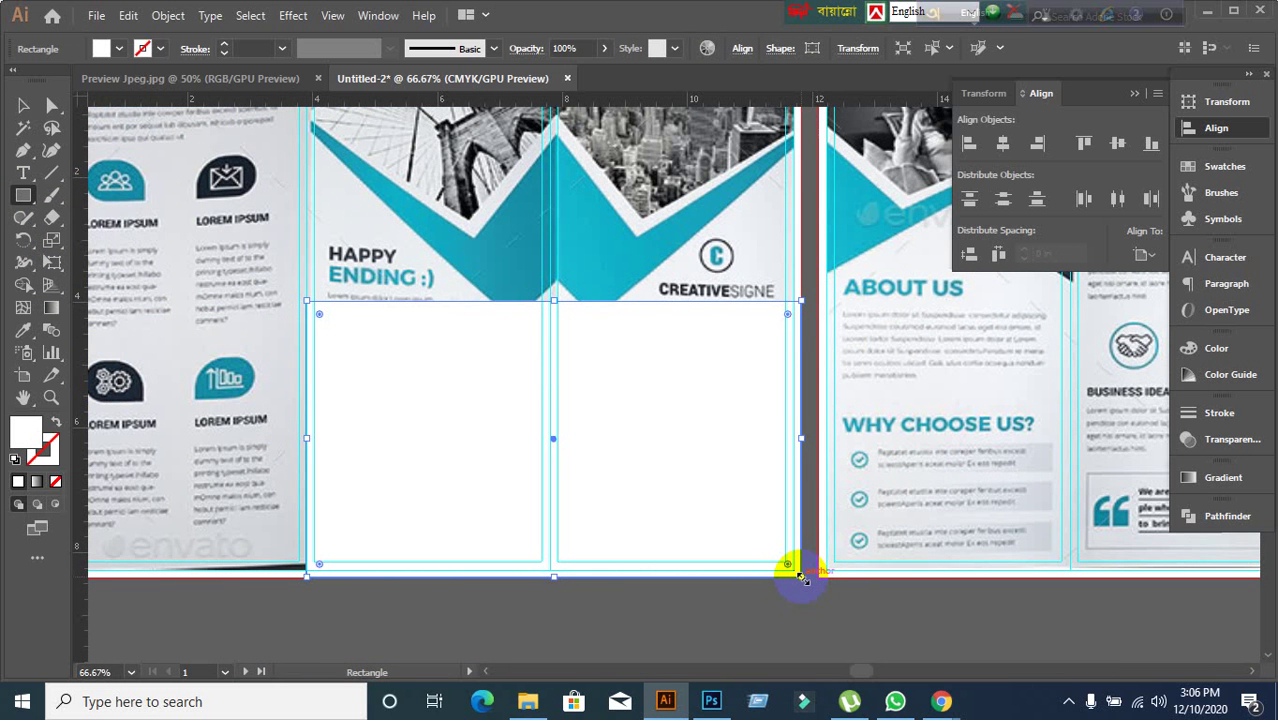
{"action": "scroll", "coordinate": [693, 516], "scroll_direction": "down", "scroll_amount": 1}
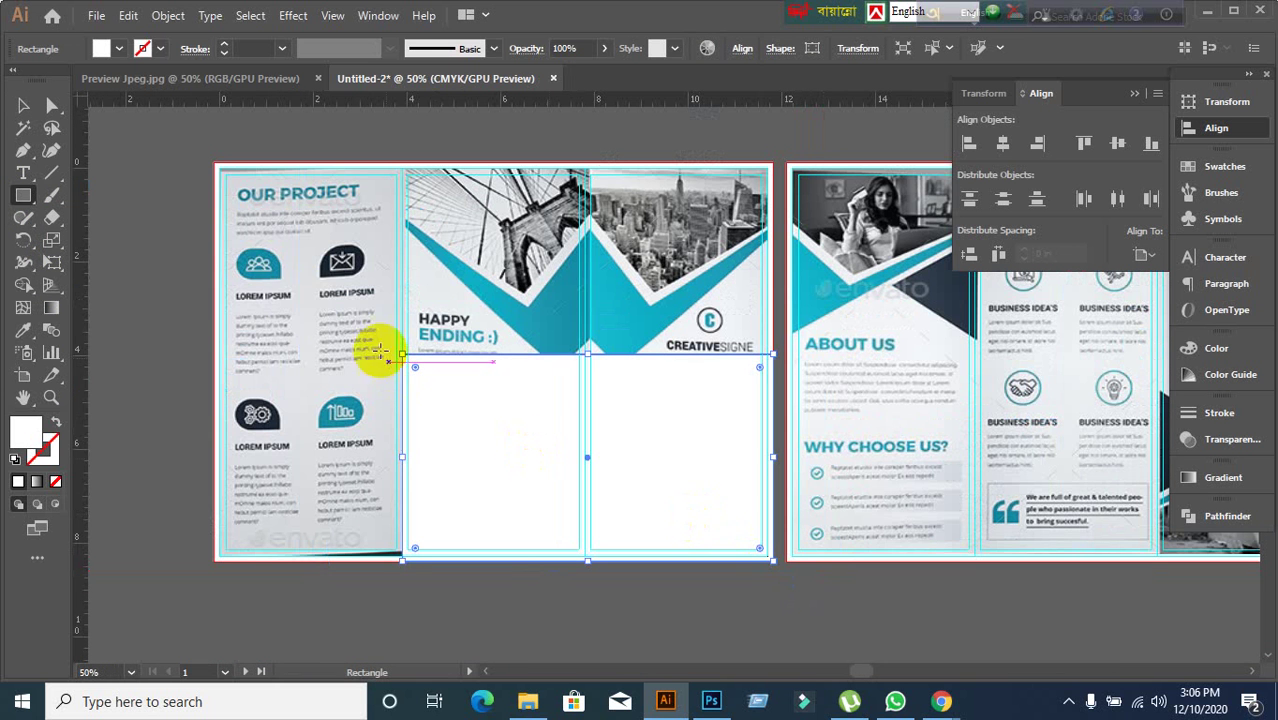
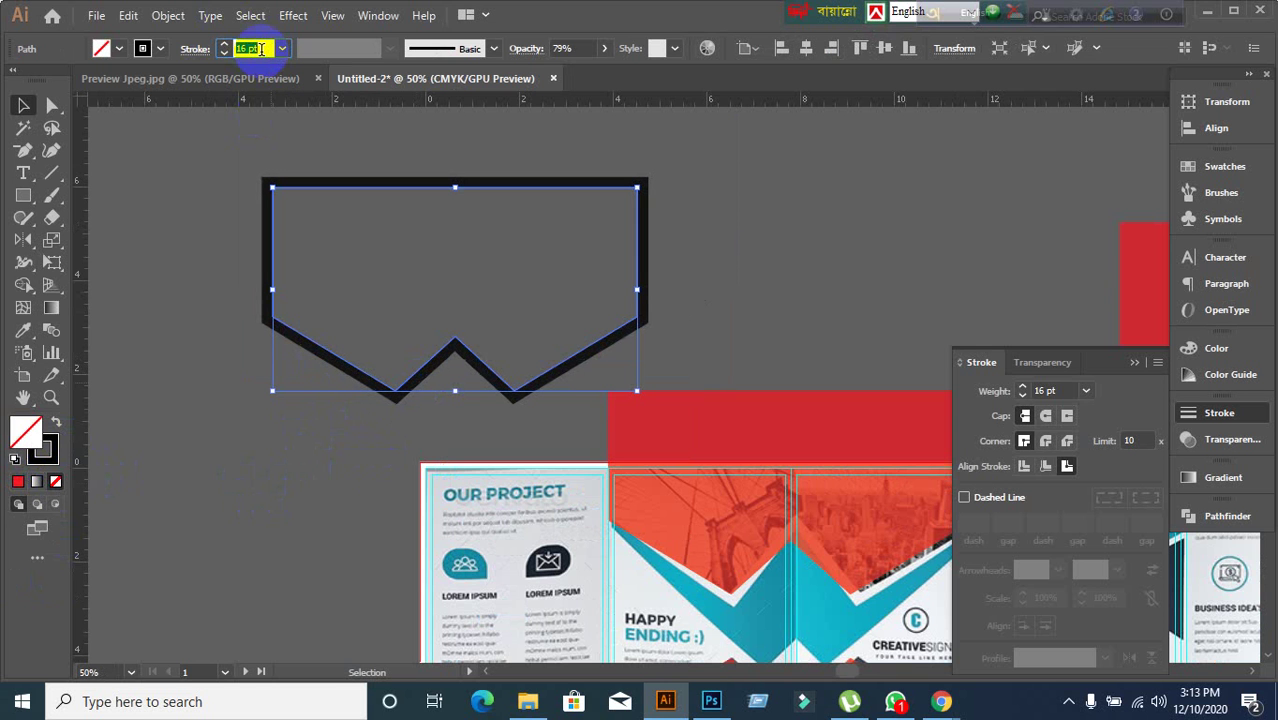
- Set the black outline shape's stroke weight to 14 pt and shift the outline slightly up and to the left
{"action": "key", "text": "Down"}
{"action": "key", "text": "Down"}
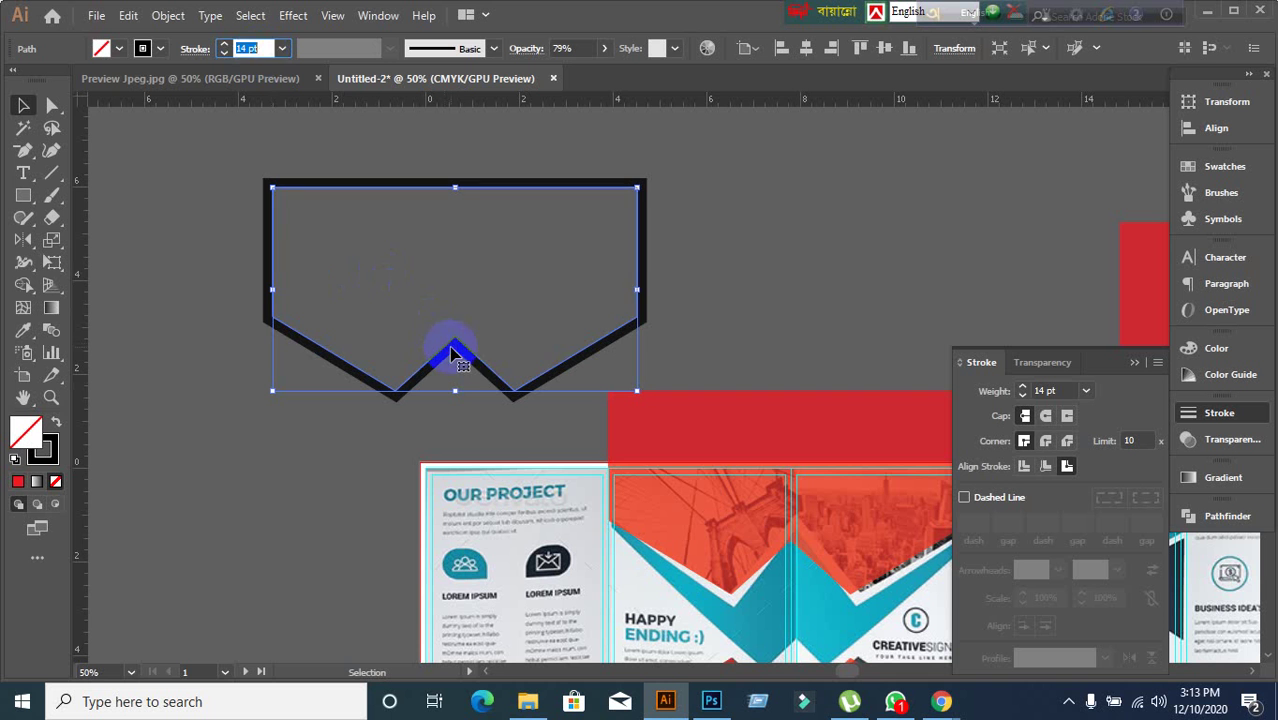
{"action": "left_click_drag", "start_coordinate": [452, 355], "coordinate": [424, 321]}
{"action": "left_click_drag", "start_coordinate": [662, 528], "coordinate": [712, 424]}
{"action": "key", "text": "ctrl+z"}
- Move only the lower-left corner anchor of the black outline downward with the Direct Selection tool, making the left slanted edge shallower
{"action": "scroll", "coordinate": [297, 402], "scroll_direction": "up", "scroll_amount": 3}
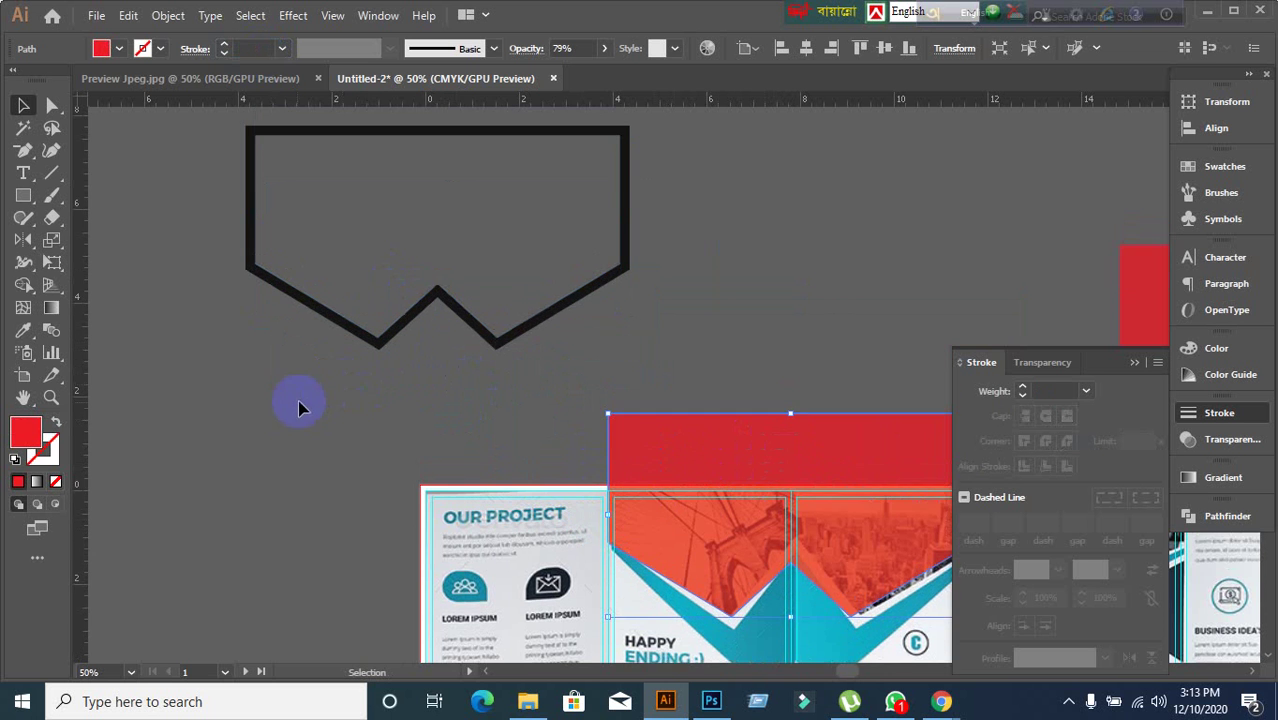
{"action": "left_click", "coordinate": [280, 330]}
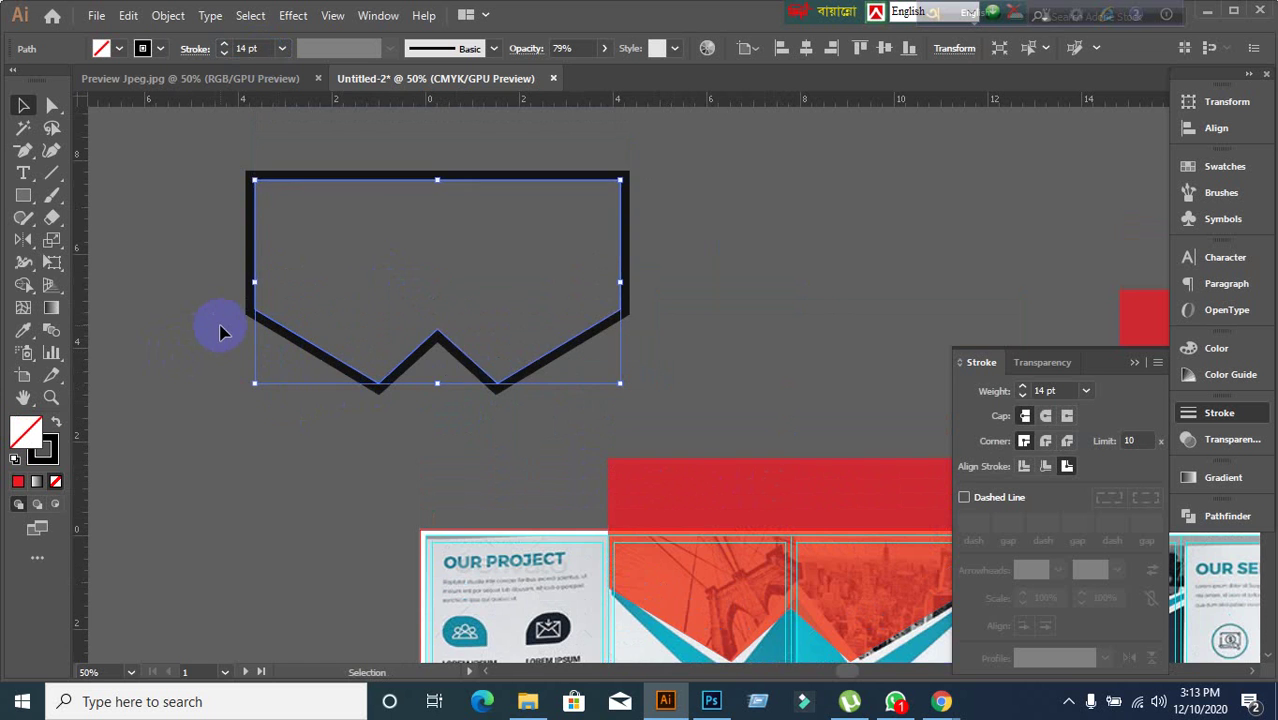
{"action": "scroll", "coordinate": [221, 332], "scroll_direction": "up", "scroll_amount": 2}
{"action": "left_click", "coordinate": [50, 107]}
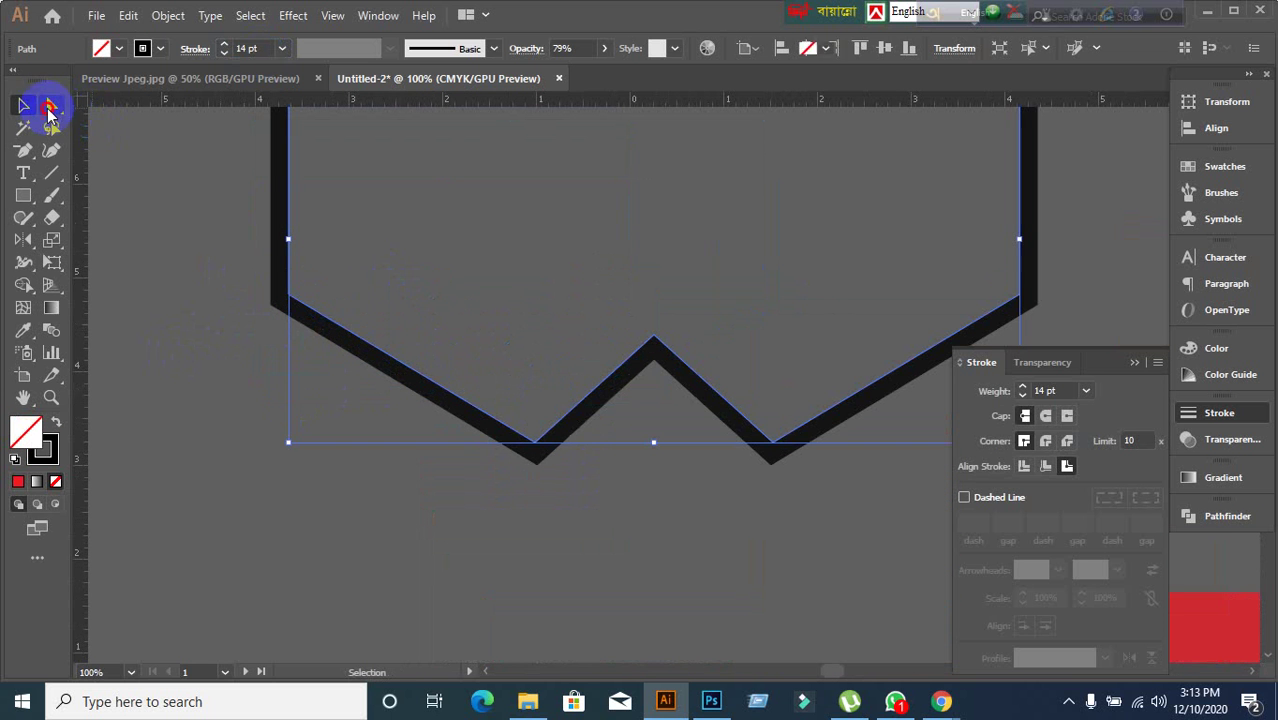
{"action": "scroll", "coordinate": [253, 365], "scroll_direction": "up", "scroll_amount": 1}
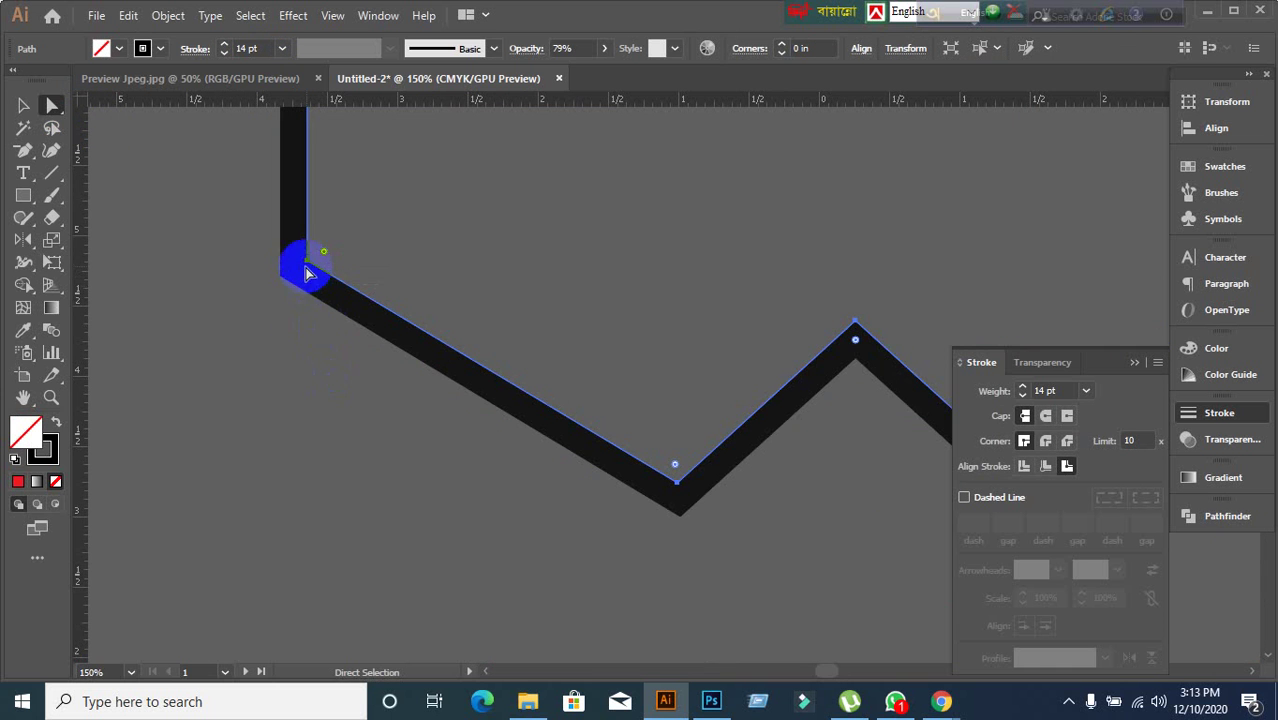
{"action": "left_click_drag", "start_coordinate": [307, 265], "coordinate": [305, 322]}
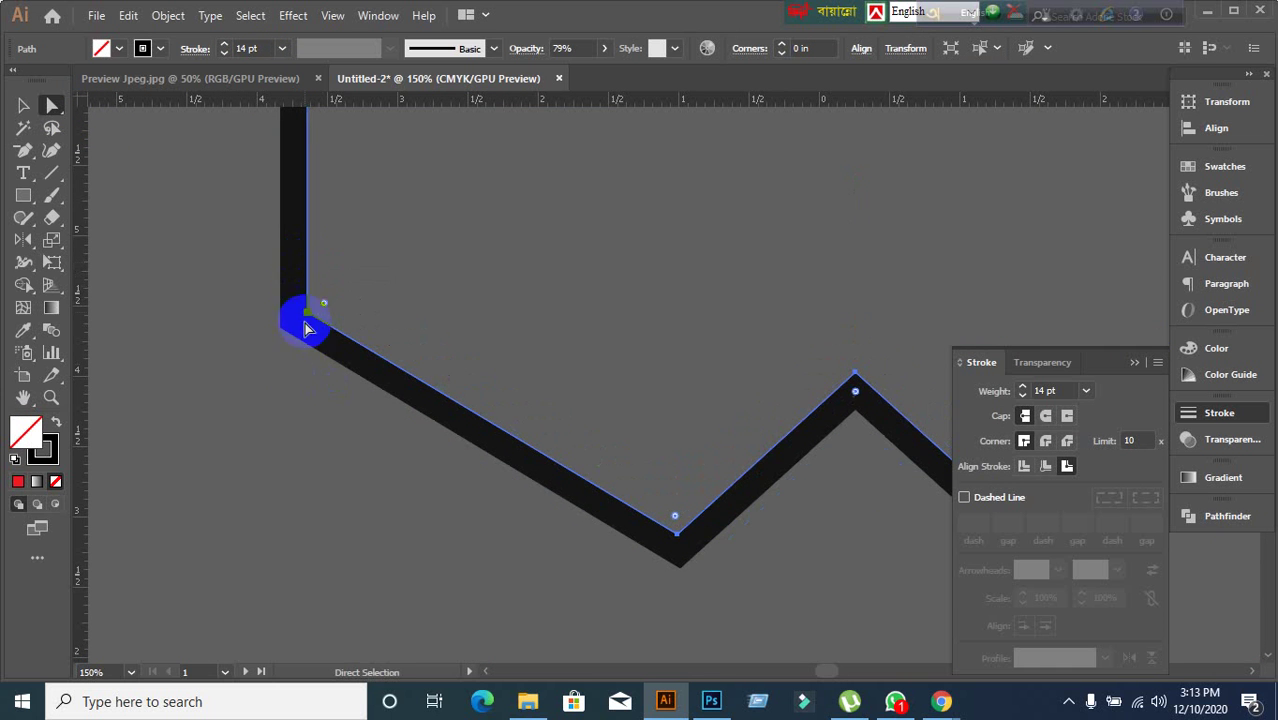
{"action": "key", "text": "ctrl+z"}
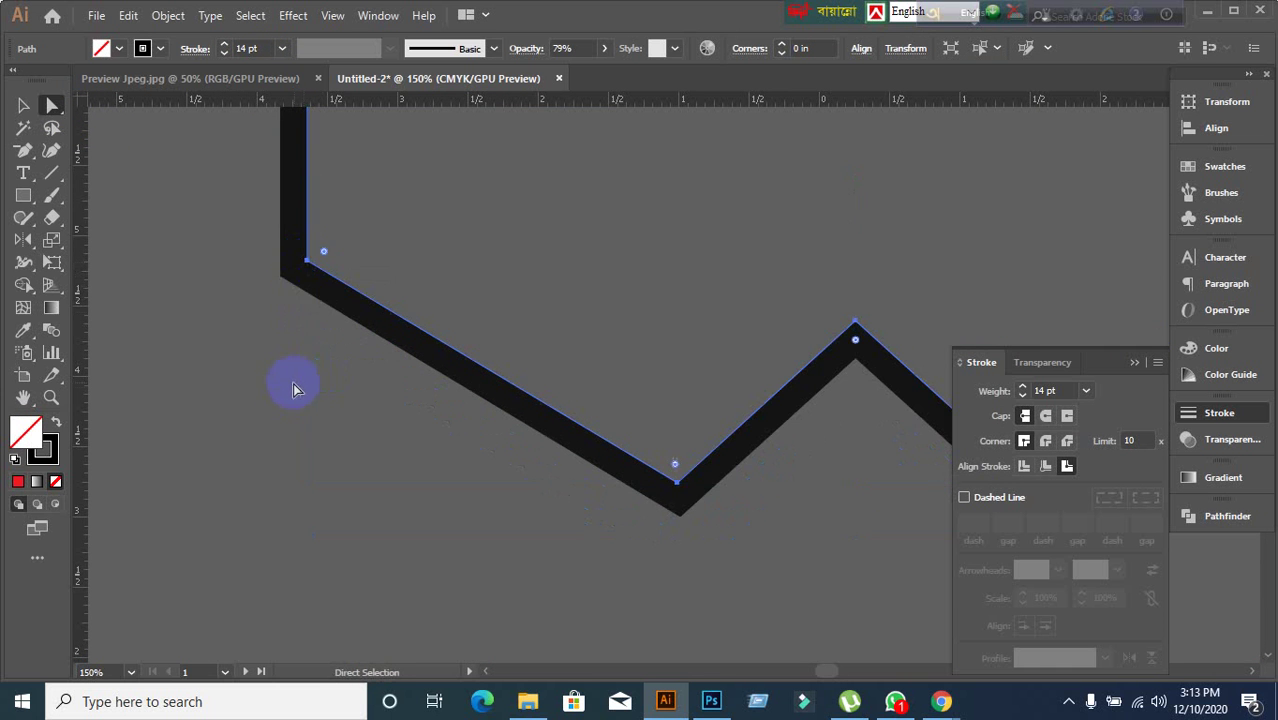
{"action": "left_click", "coordinate": [307, 263]}
{"action": "left_click_drag", "start_coordinate": [309, 266], "coordinate": [299, 336]}
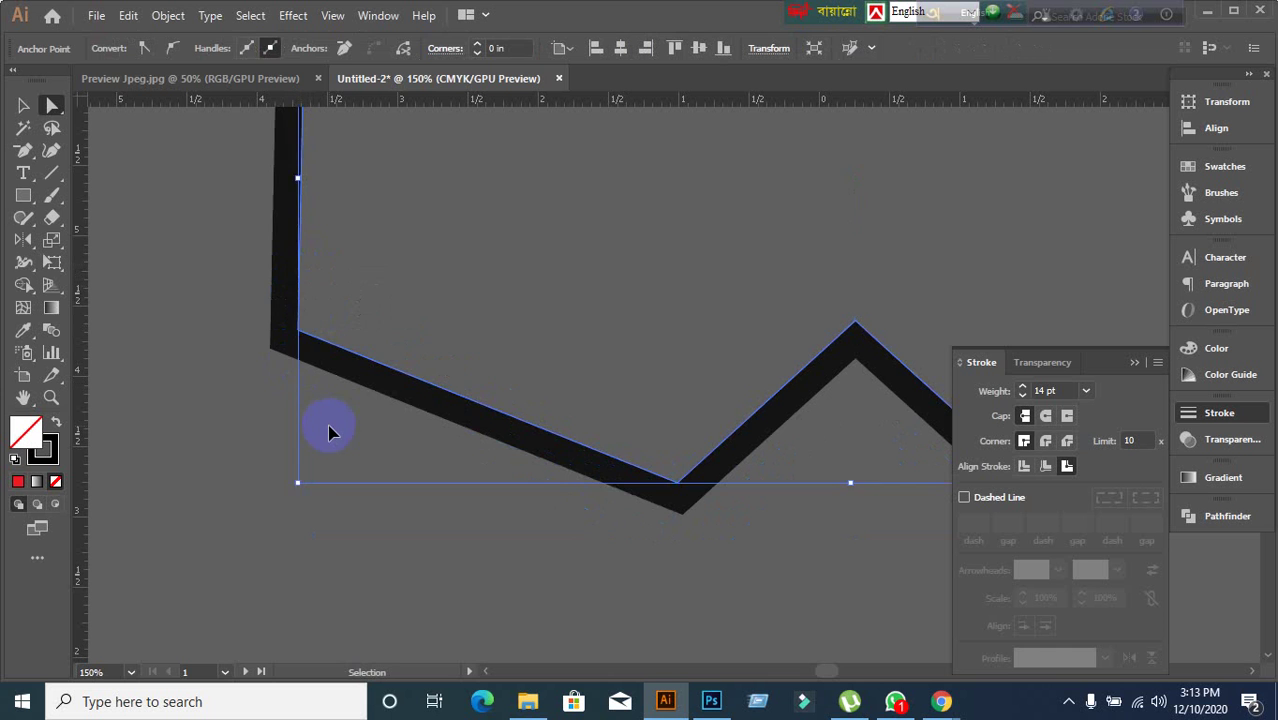
- Undo the downward move of the black outline's lower-left corner anchor to restore the steeper left slanted edge
{"action": "key", "text": "ctrl+z"}
{"action": "left_click", "coordinate": [322, 265]}
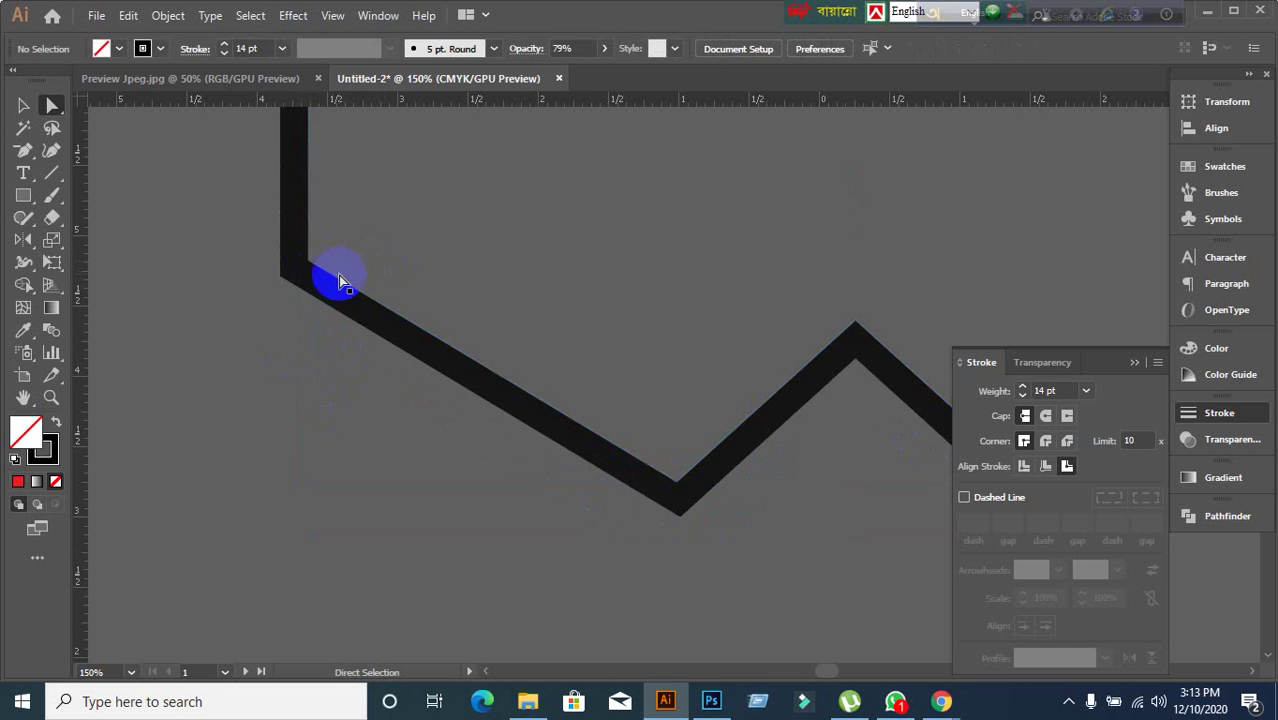
{"action": "left_click_drag", "start_coordinate": [307, 266], "coordinate": [306, 354]}
{"action": "key", "text": "ctrl+z"}
{"action": "scroll", "coordinate": [342, 415], "scroll_direction": "down", "scroll_amount": 2}
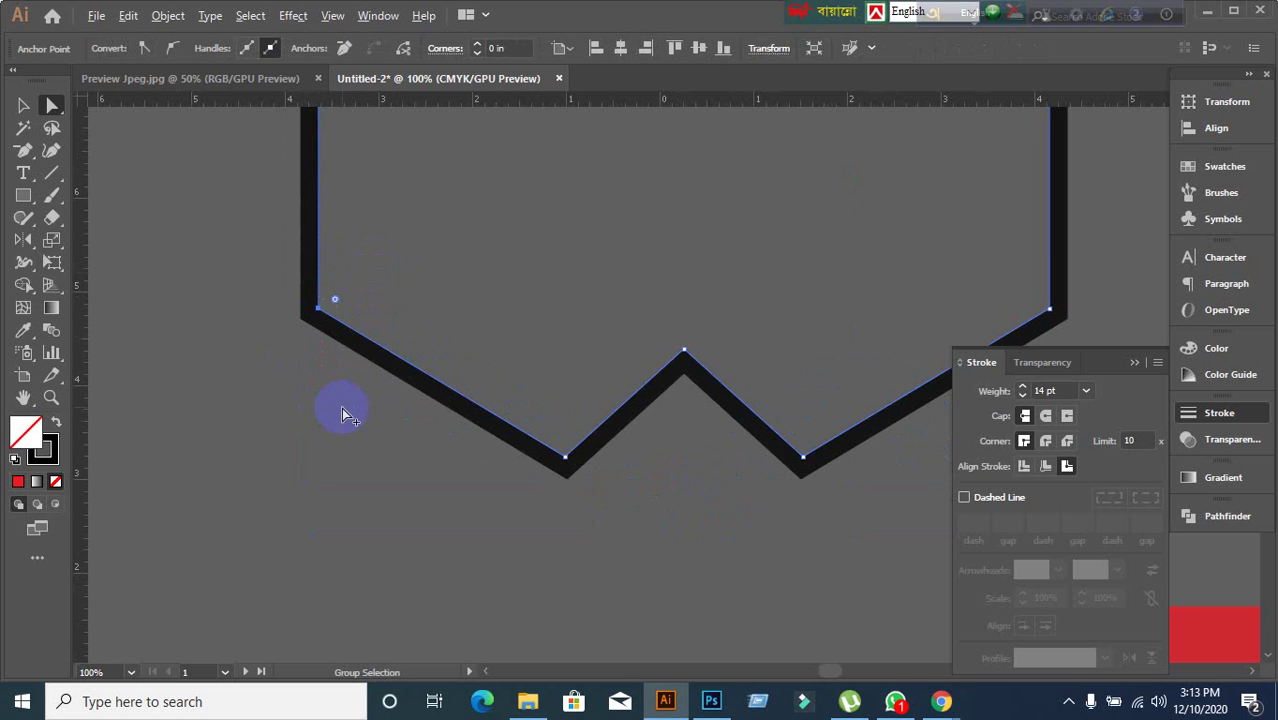
{"action": "left_click", "coordinate": [23, 105]}
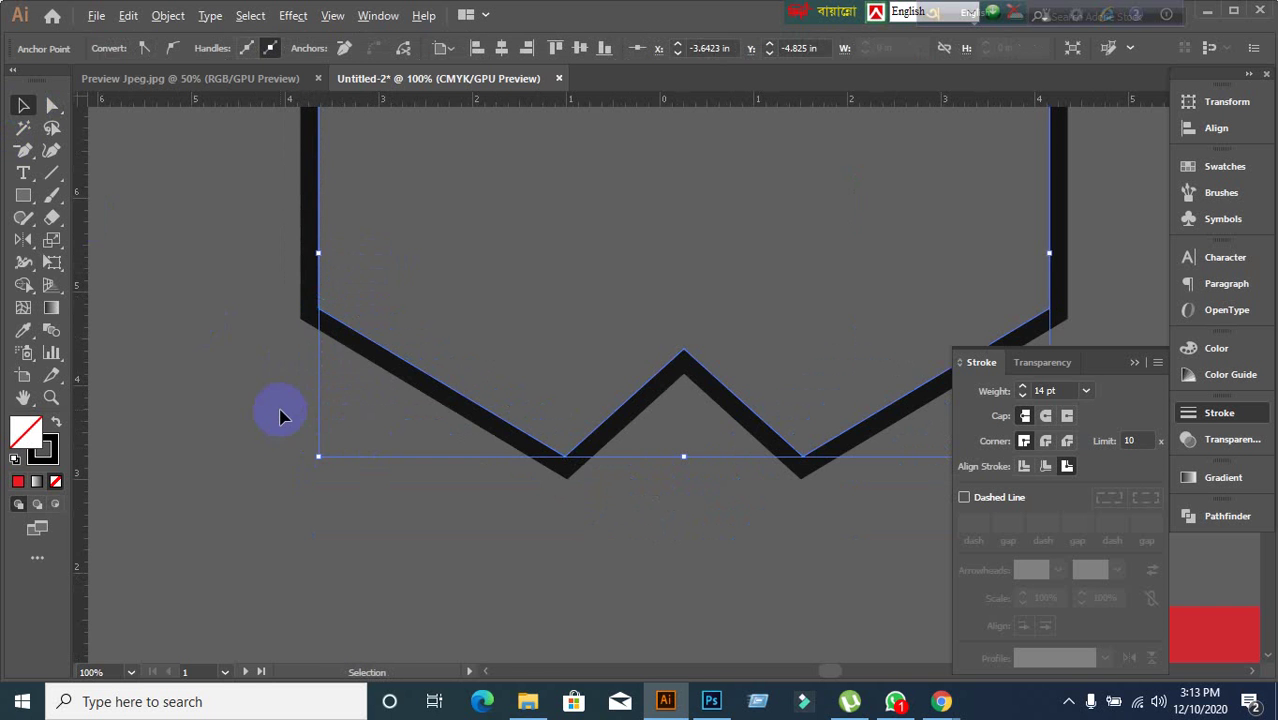
{"action": "scroll", "coordinate": [280, 417], "scroll_direction": "down", "scroll_amount": 1}
{"action": "left_click", "coordinate": [271, 460]}
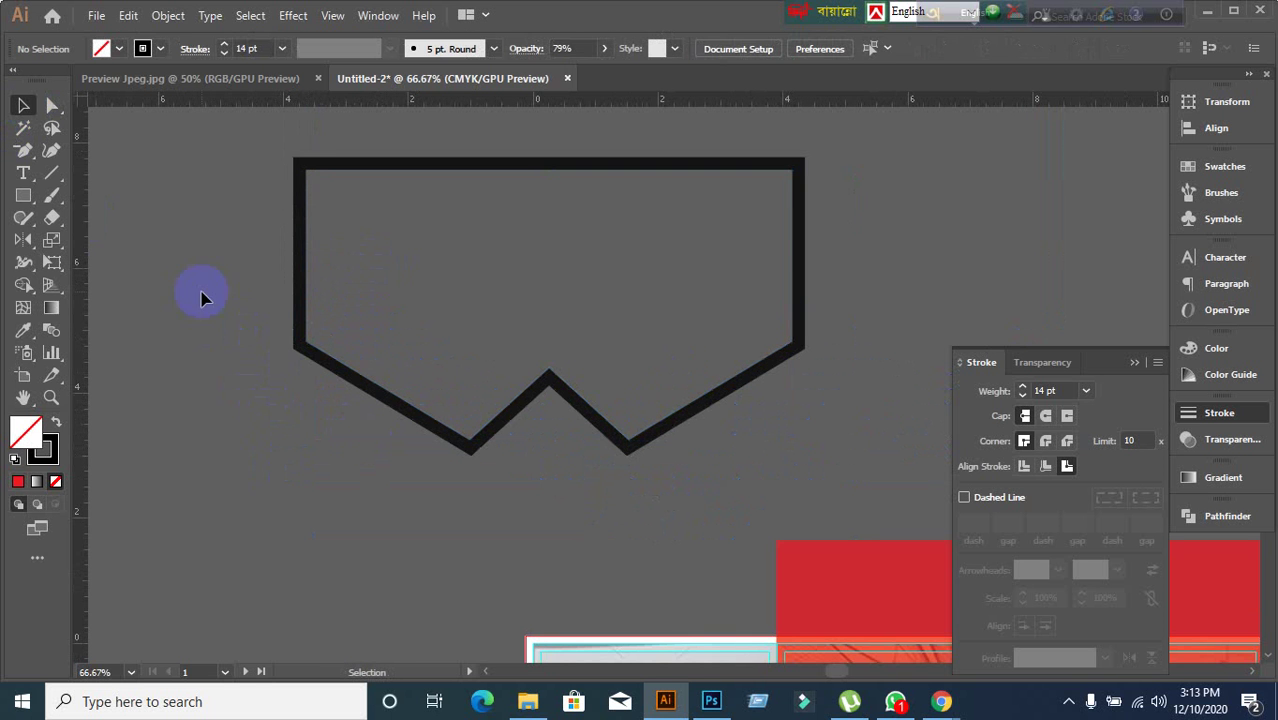
- Try to cut the black outline along its left and right vertical sides with the Knife tool
{"action": "left_click", "coordinate": [300, 325]}
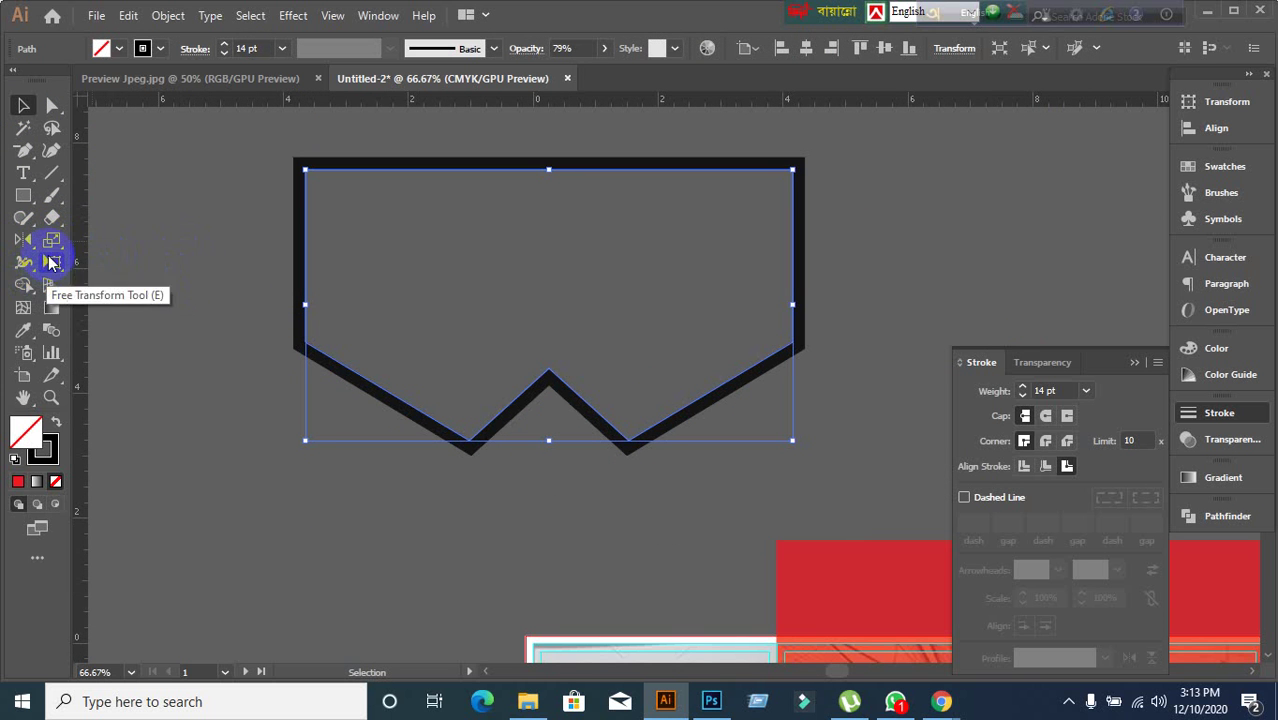
{"action": "left_click", "coordinate": [50, 240]}
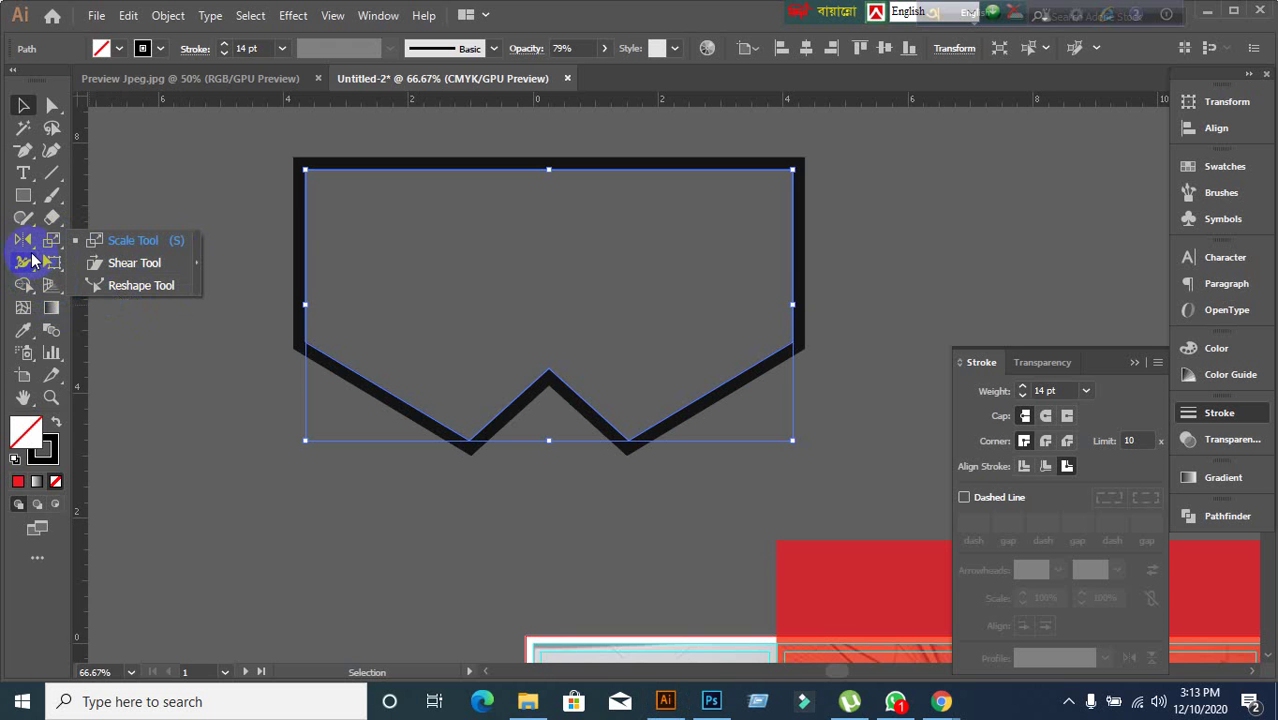
{"action": "left_click", "coordinate": [52, 217]}
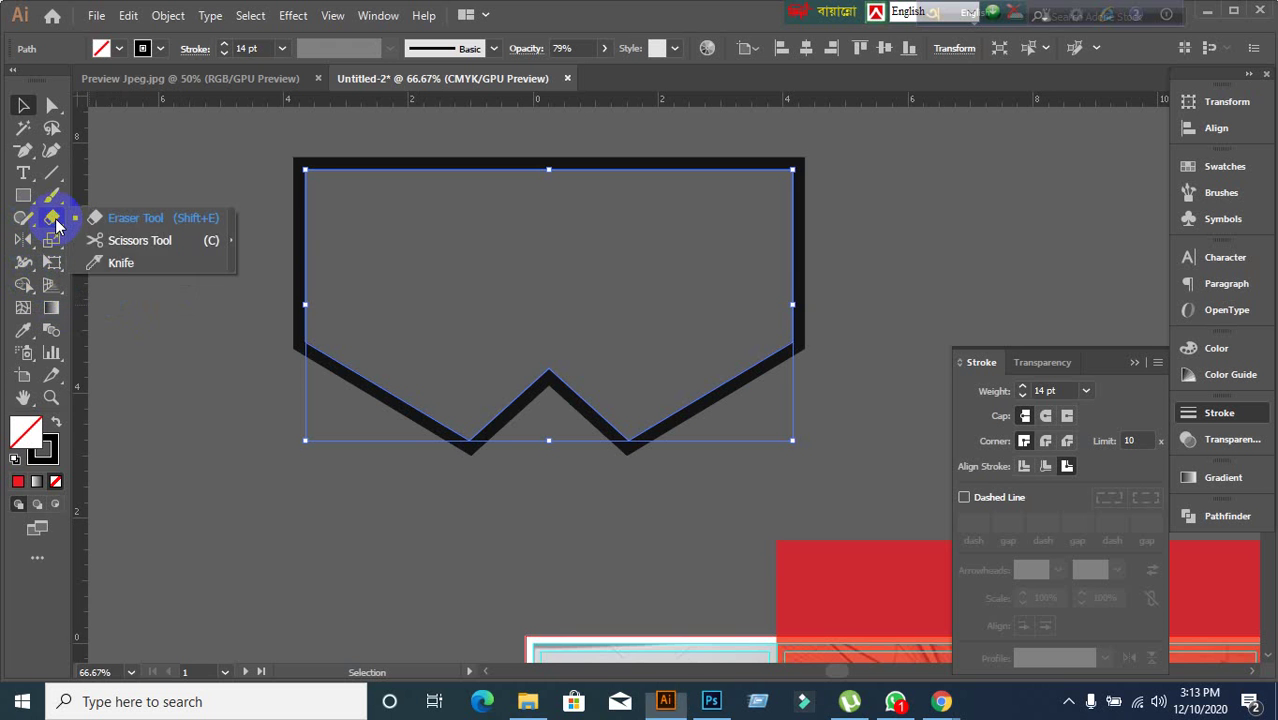
{"action": "left_click", "coordinate": [121, 261]}
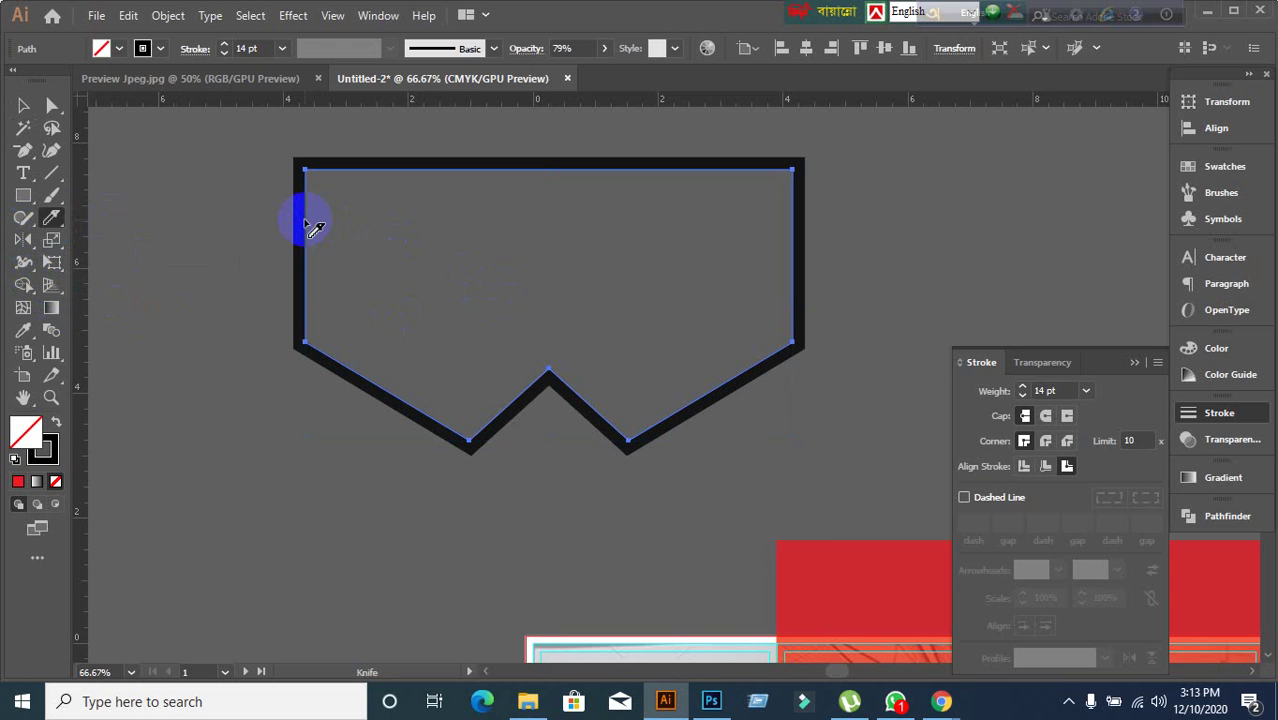
{"action": "left_click_drag", "start_coordinate": [306, 216], "coordinate": [304, 416]}
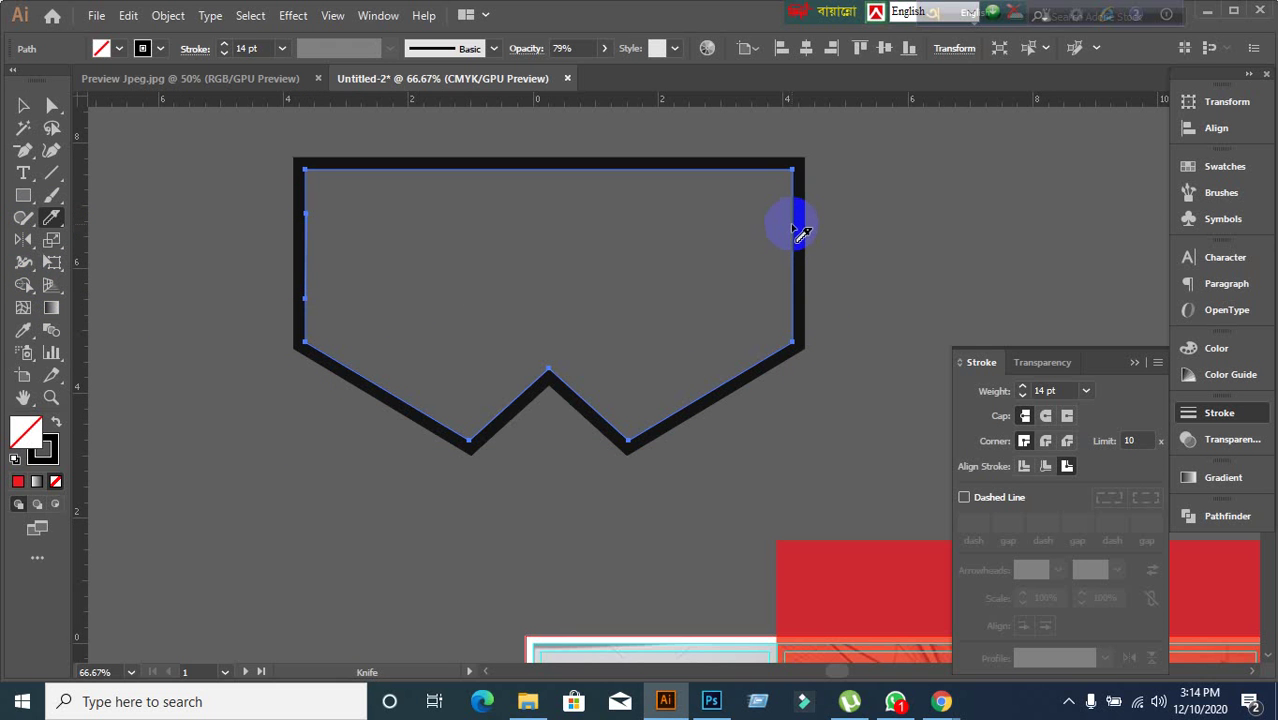
{"action": "left_click_drag", "start_coordinate": [793, 230], "coordinate": [796, 441]}
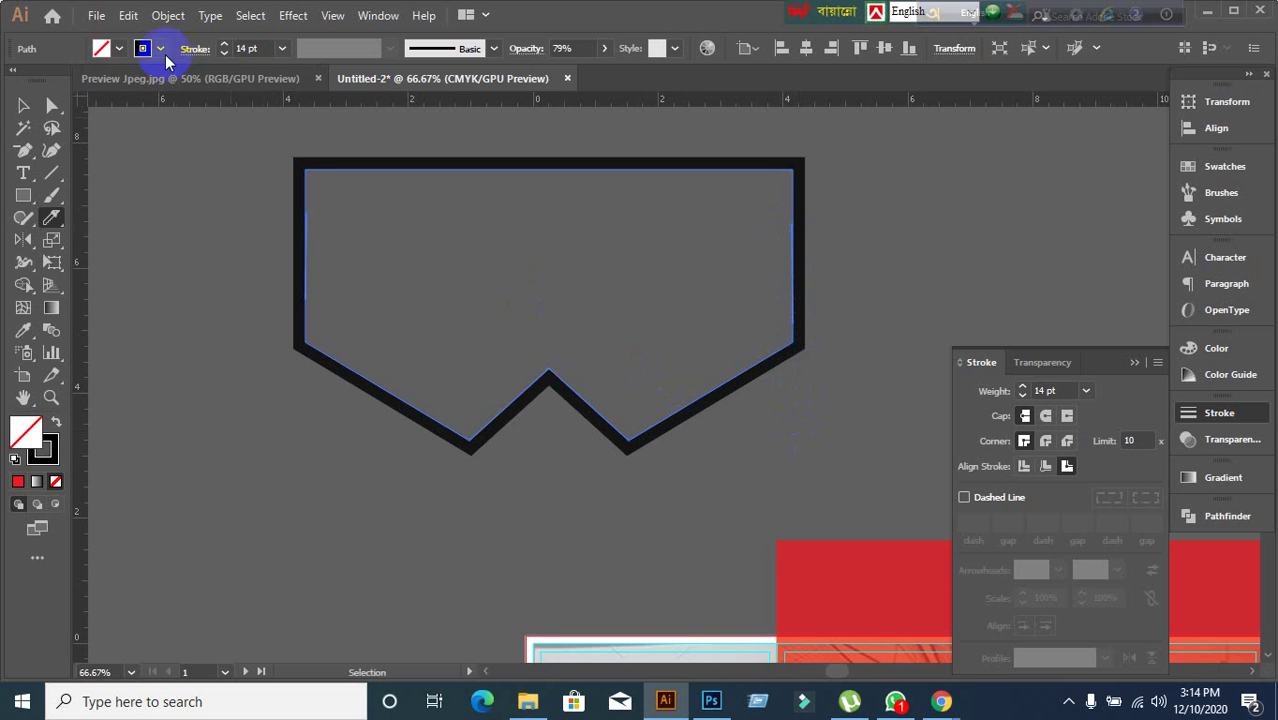
{"action": "left_click", "coordinate": [24, 107]}
{"action": "left_click", "coordinate": [163, 222]}
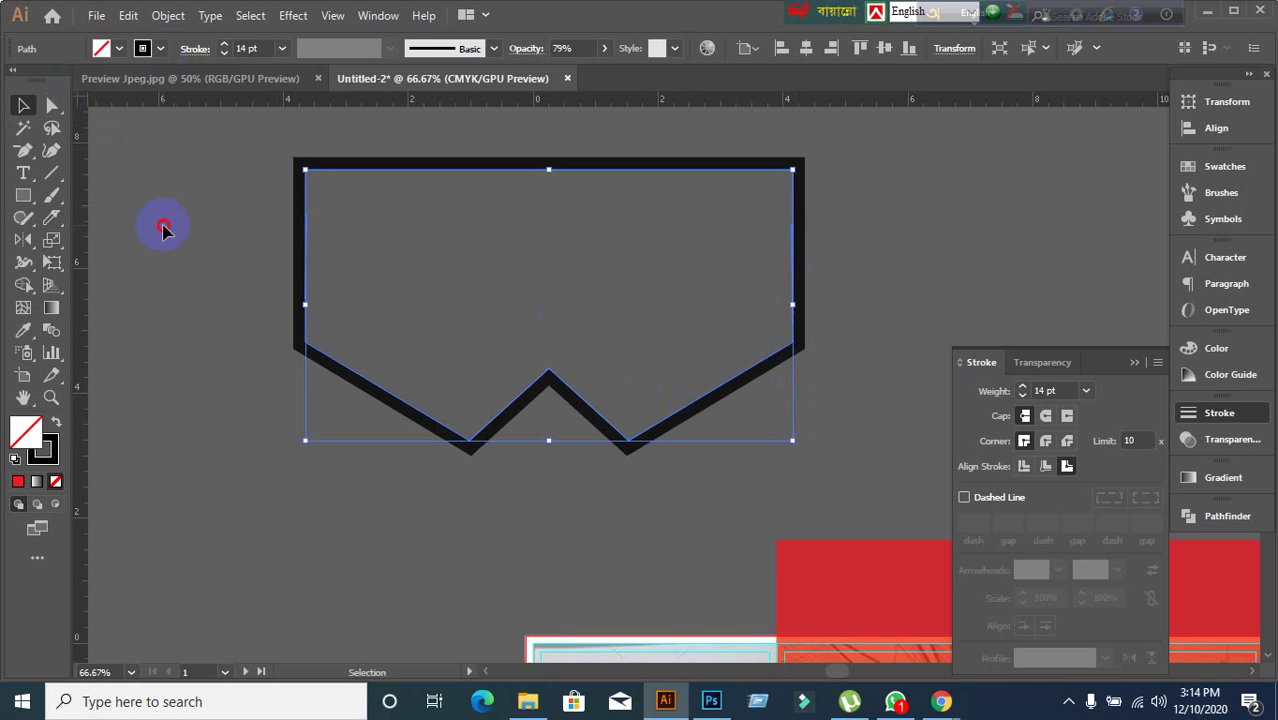
{"action": "left_click_drag", "start_coordinate": [300, 207], "coordinate": [262, 183]}
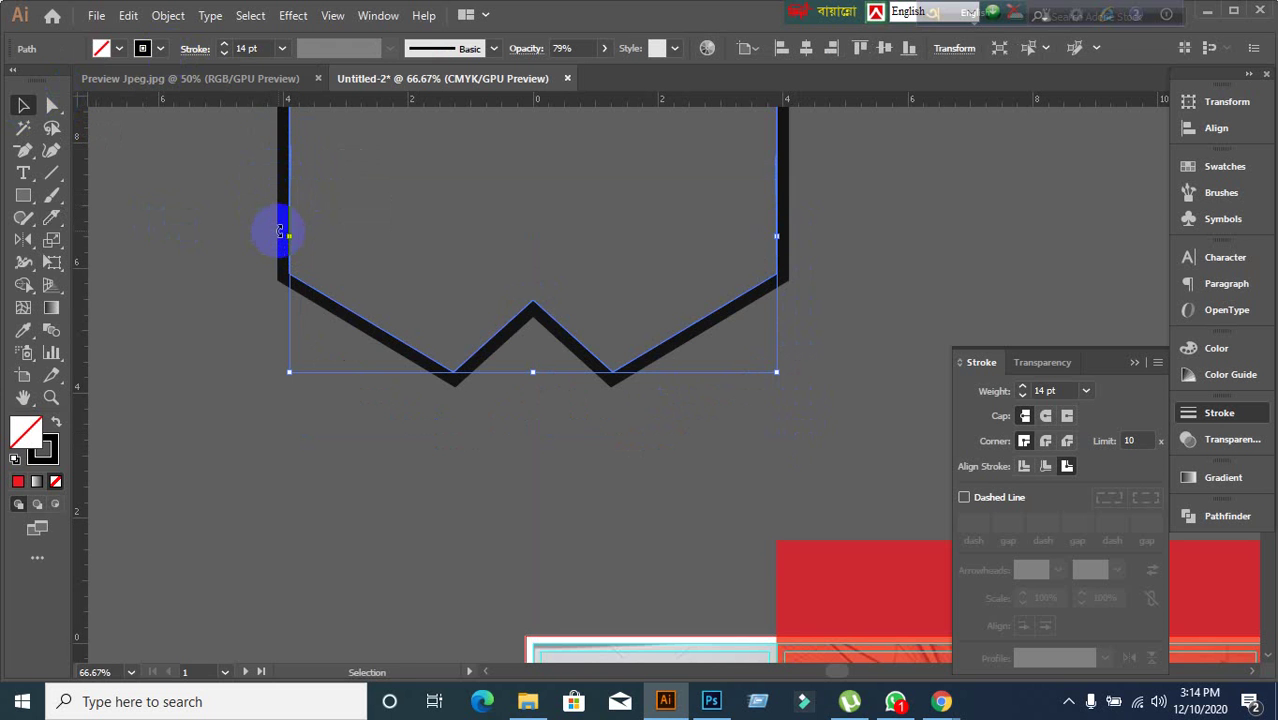
{"action": "key", "text": "ctrl+z"}
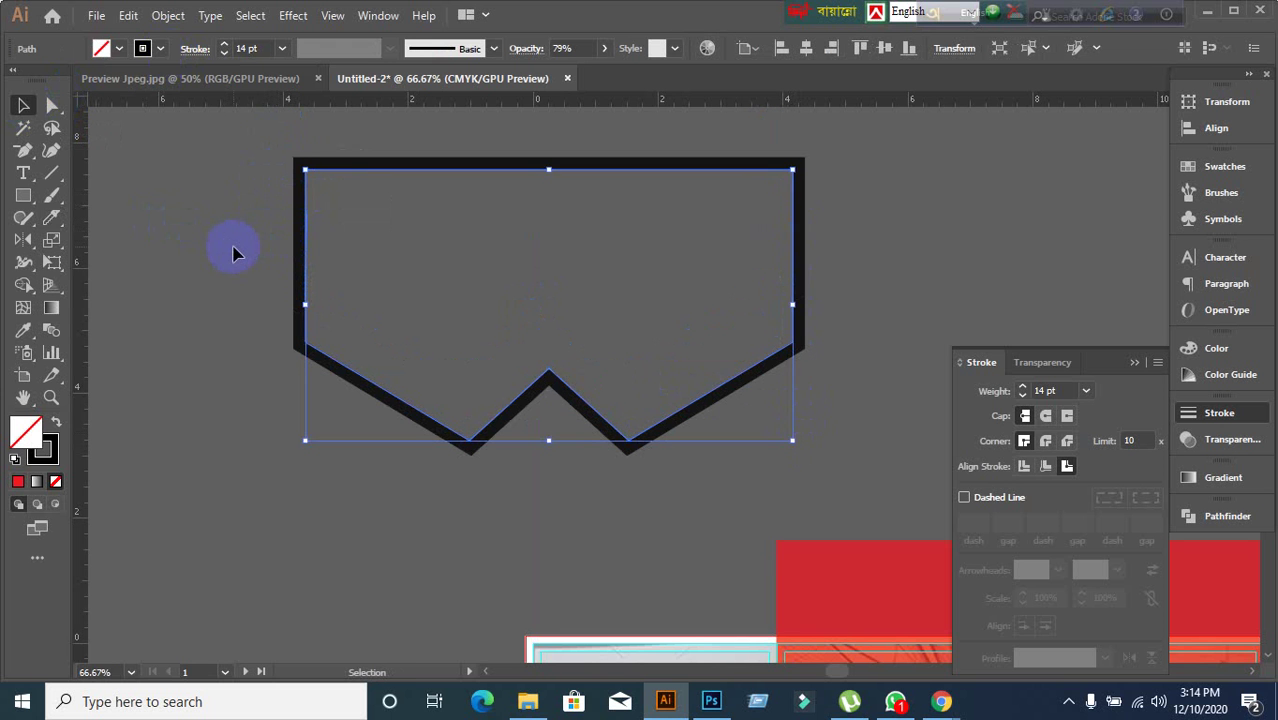
{"action": "left_click", "coordinate": [240, 257]}
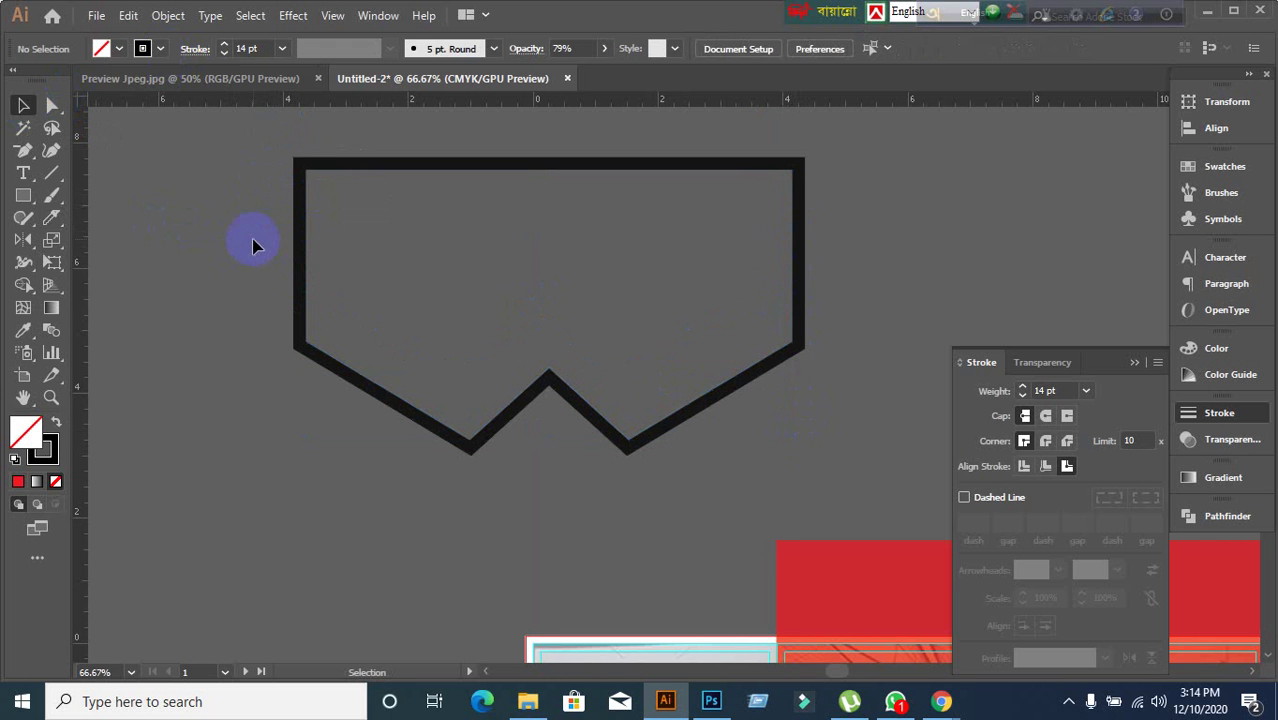
- Try again to split off the outline's left vertical side with Knife cuts running down past its lower corner
{"action": "left_click", "coordinate": [299, 284]}
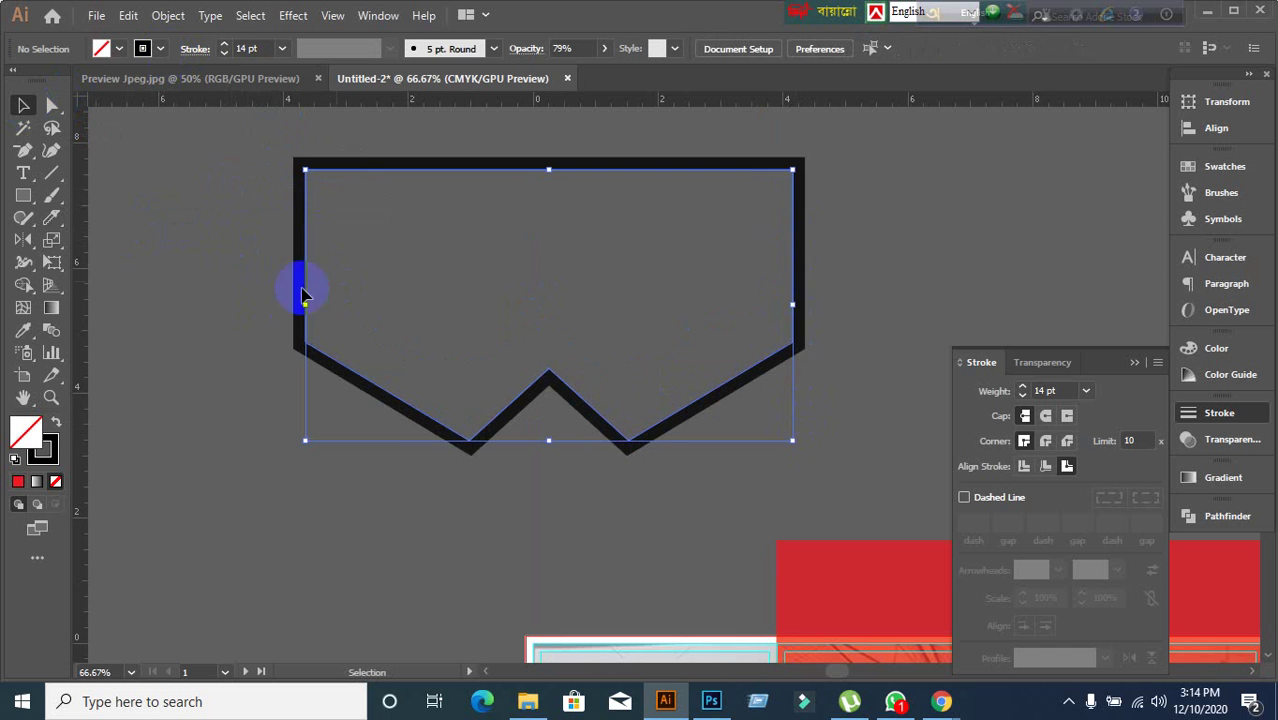
{"action": "left_click", "coordinate": [52, 218]}
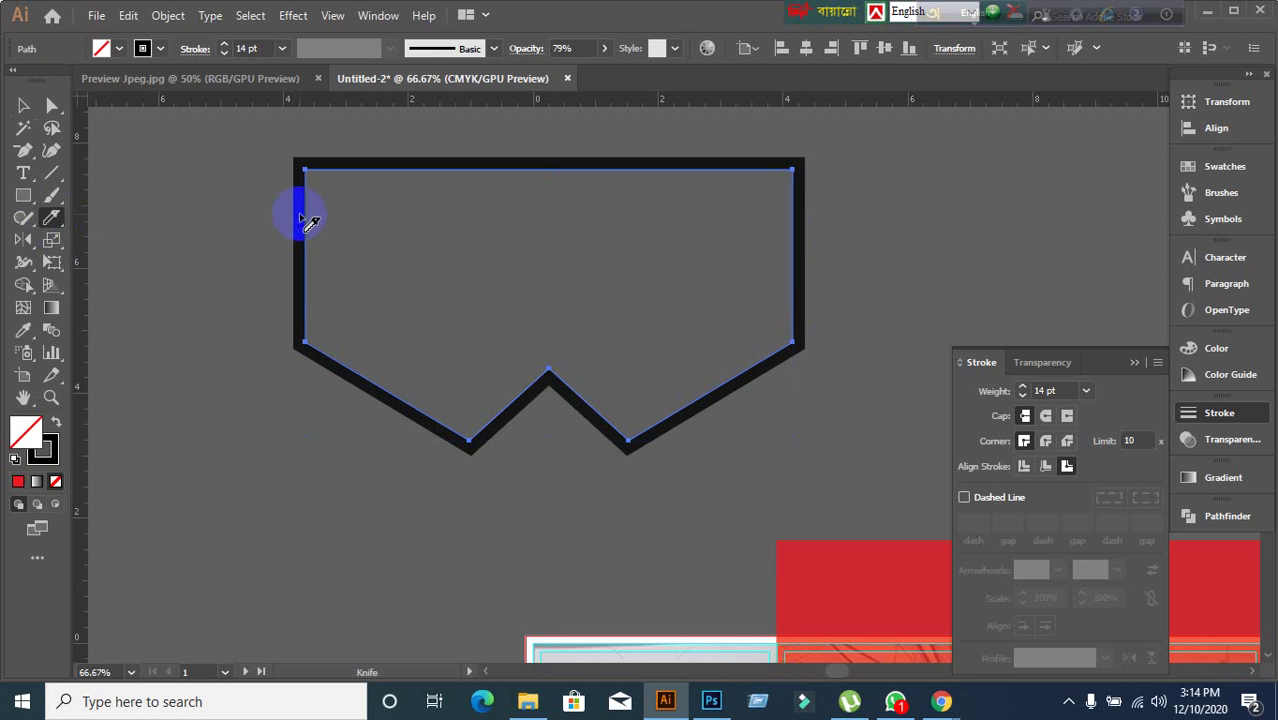
{"action": "left_click_drag", "start_coordinate": [313, 212], "coordinate": [308, 471]}
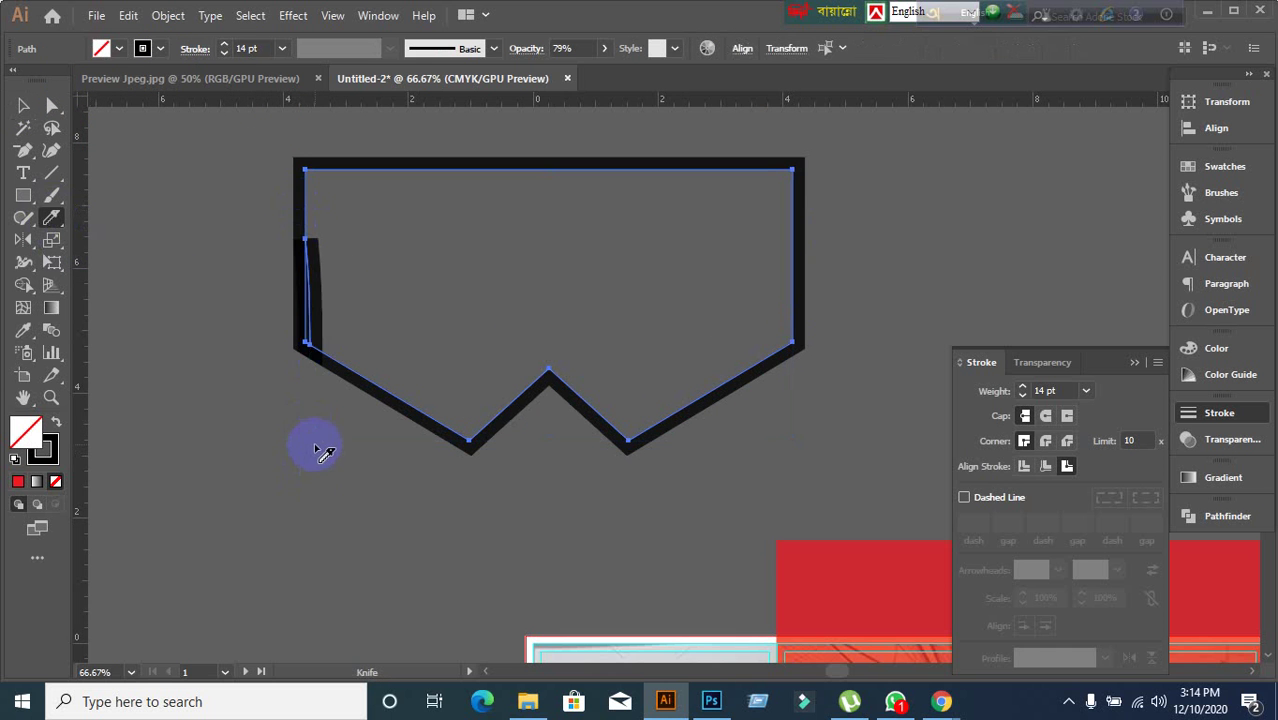
{"action": "key", "text": "ctrl+z"}
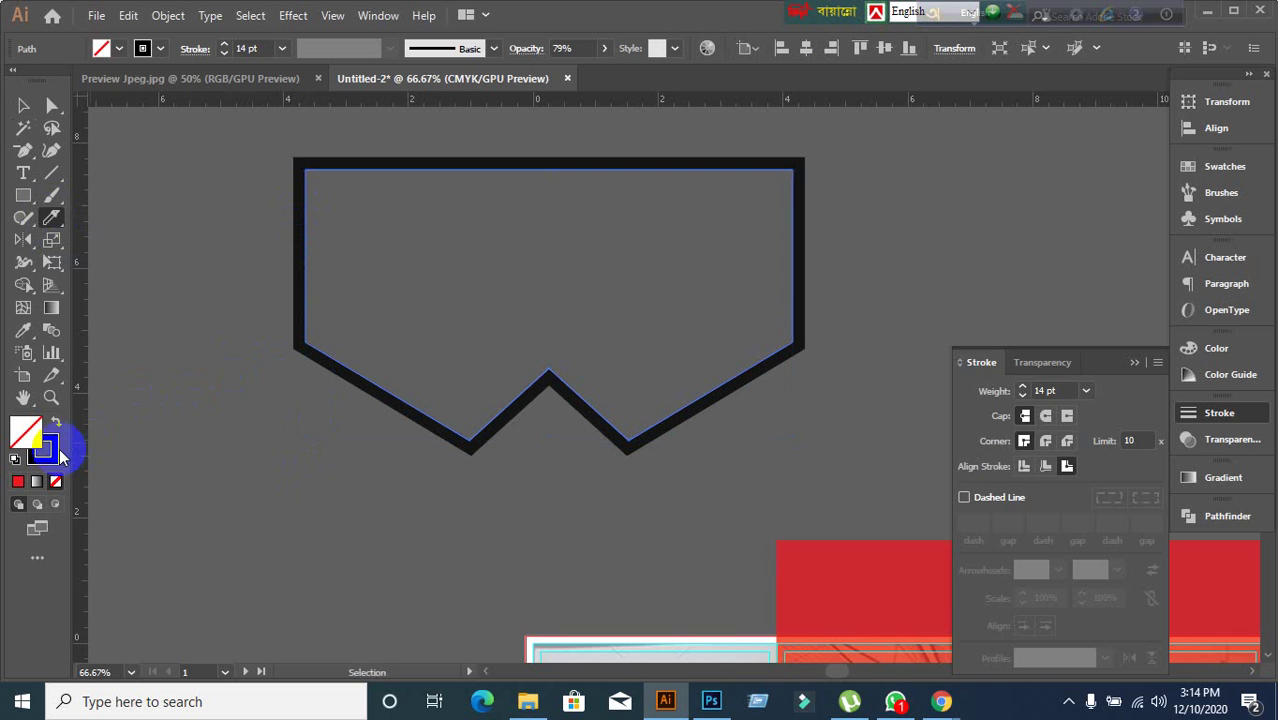
{"action": "left_click", "coordinate": [54, 458]}
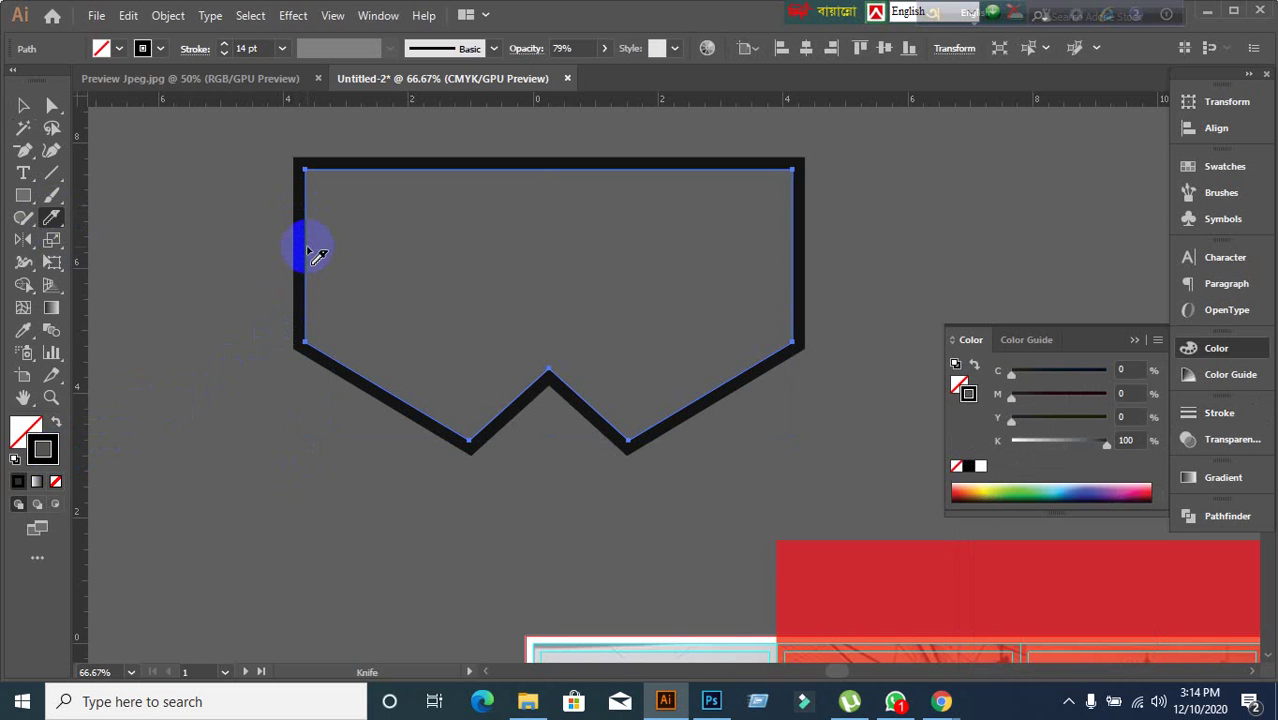
{"action": "left_click_drag", "start_coordinate": [307, 248], "coordinate": [298, 393]}
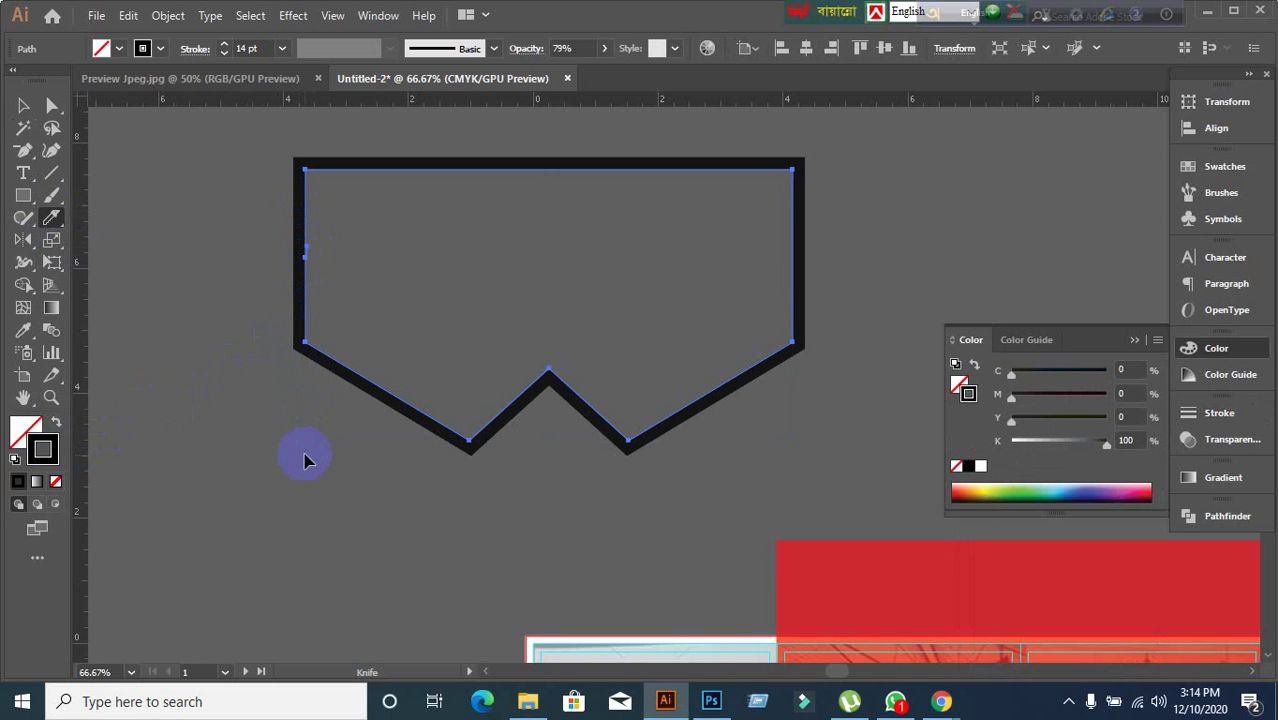
{"action": "left_click", "coordinate": [23, 105]}
{"action": "left_click", "coordinate": [209, 385]}
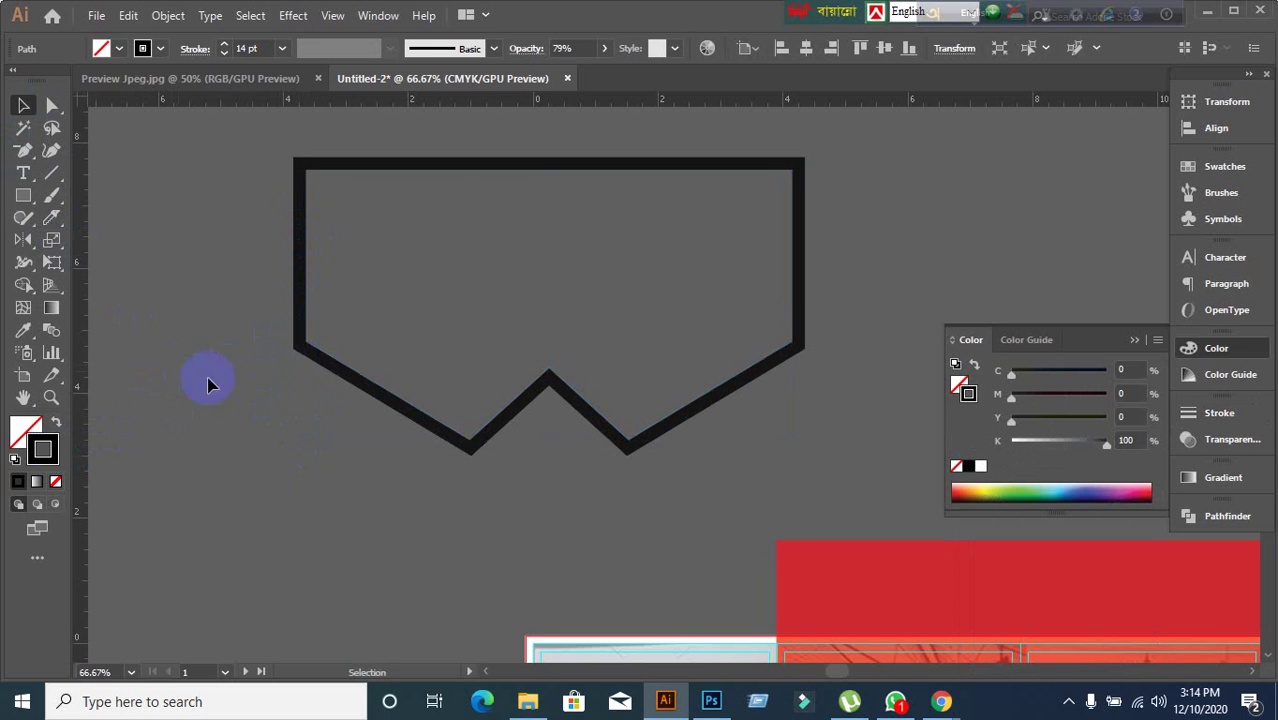
{"action": "left_click", "coordinate": [300, 341]}
{"action": "left_click", "coordinate": [200, 320]}
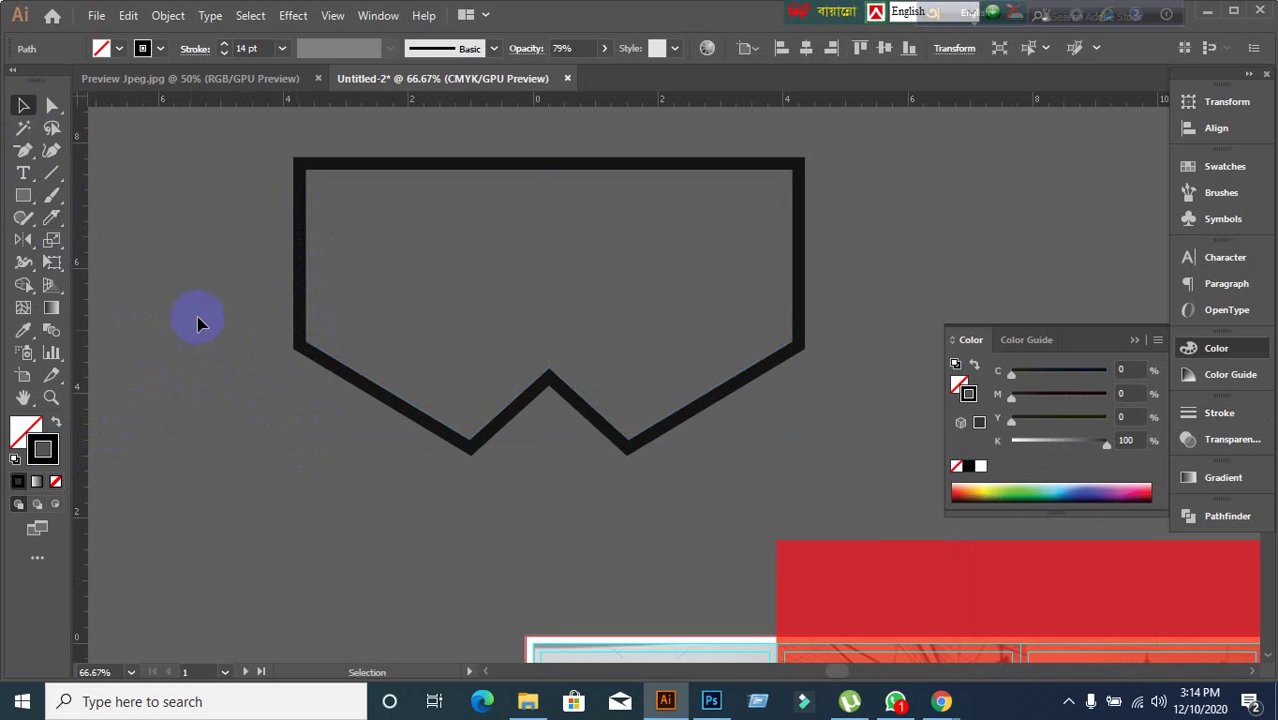
- Draw vertical lines without stroke along the outline's left and right sides, each extending below its lower corner
{"action": "left_click", "coordinate": [50, 172]}
{"action": "left_click_drag", "start_coordinate": [300, 228], "coordinate": [306, 500]}
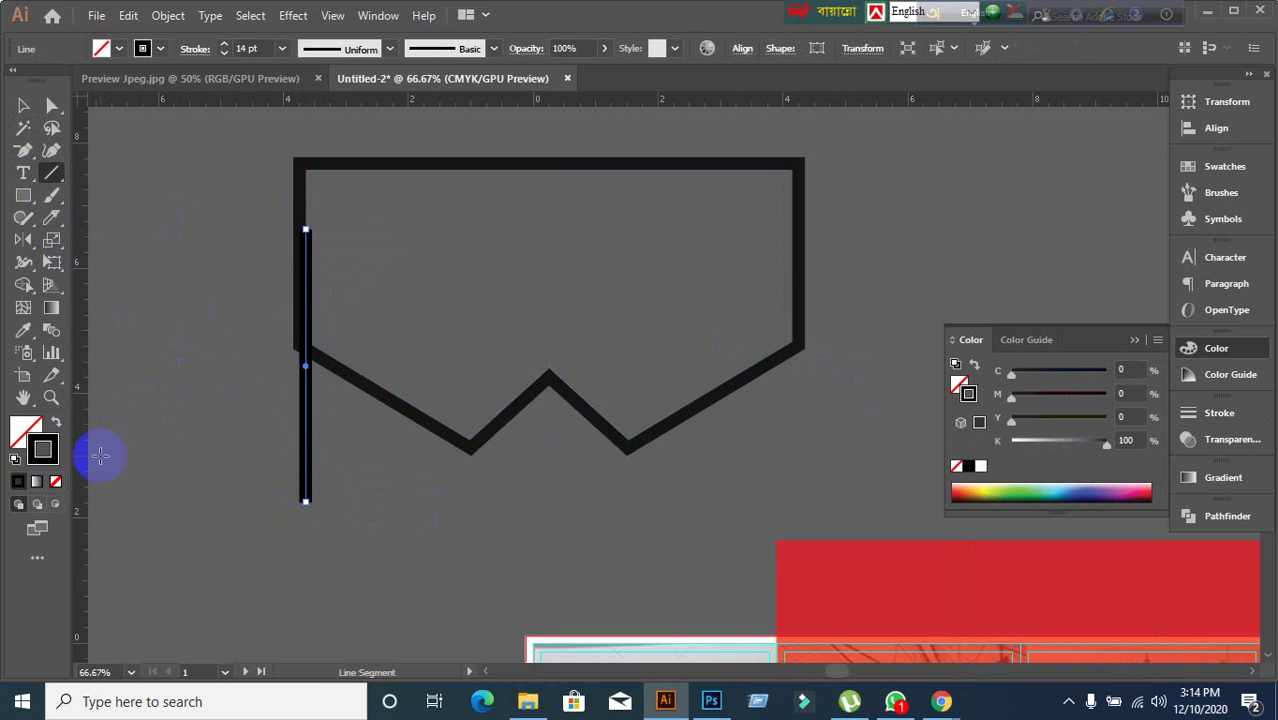
{"action": "left_click", "coordinate": [55, 482]}
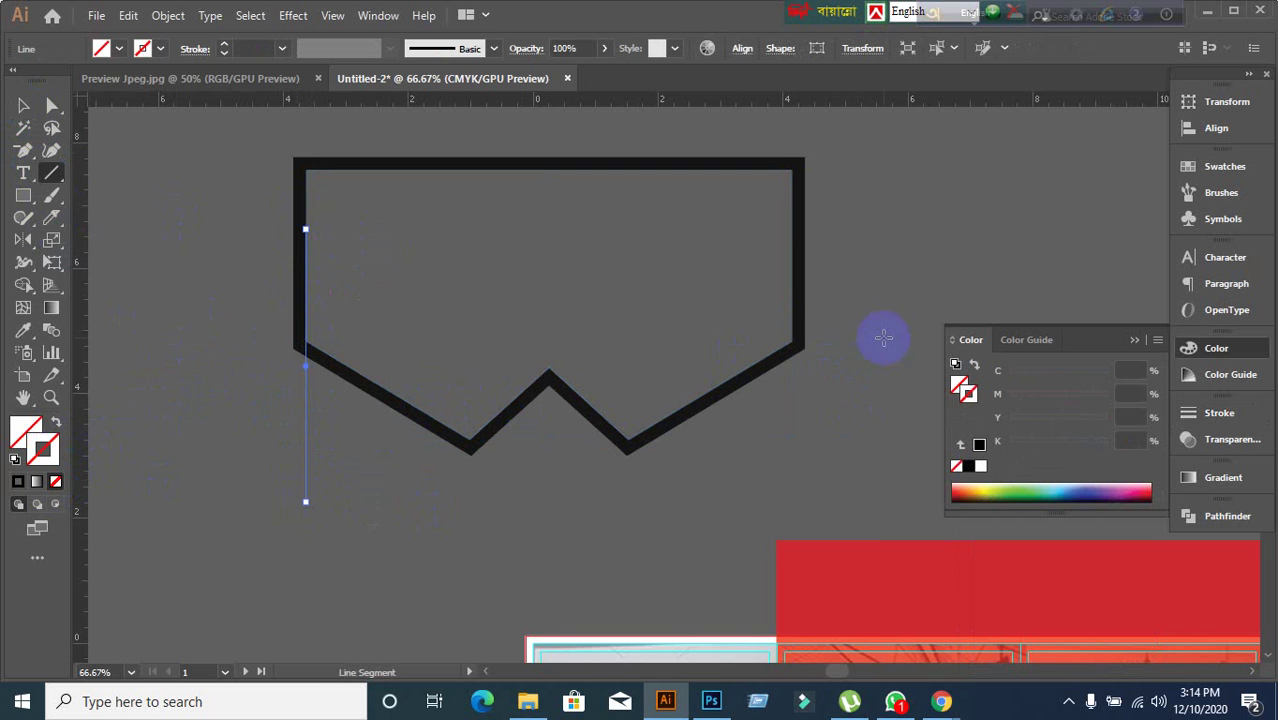
{"action": "left_click_drag", "start_coordinate": [791, 236], "coordinate": [793, 480]}
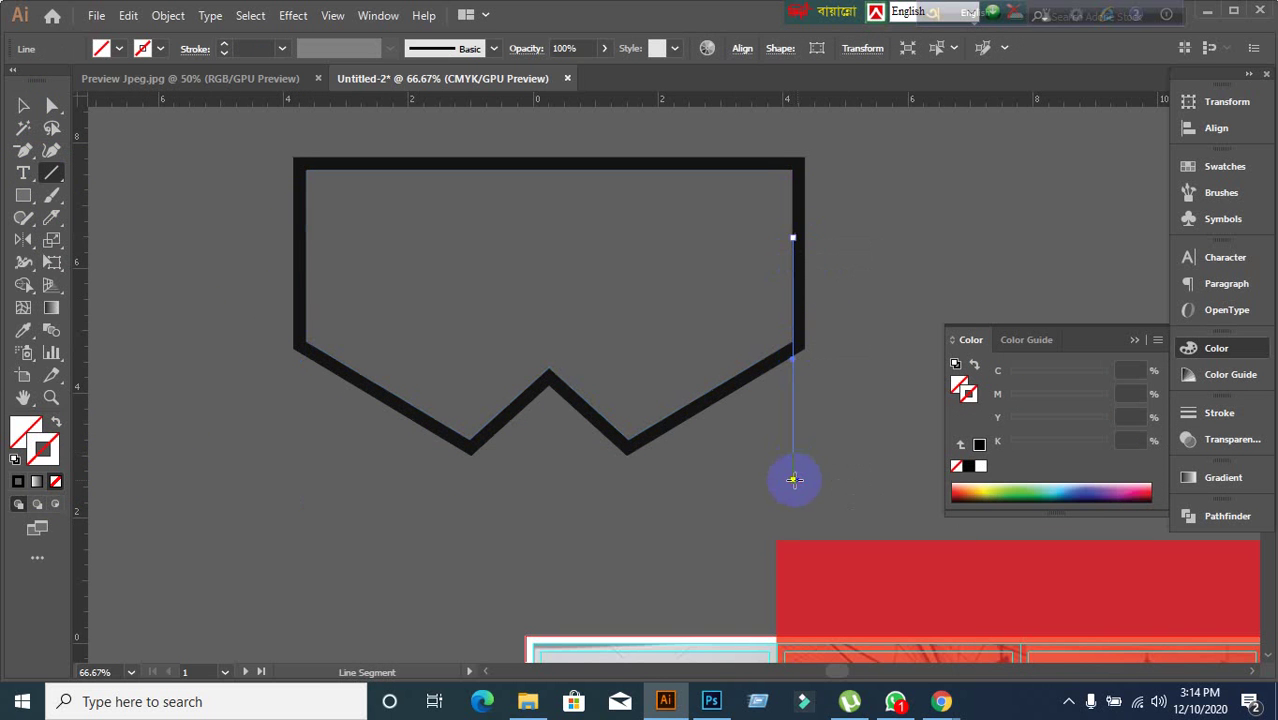
{"action": "left_click", "coordinate": [23, 107]}
{"action": "left_click", "coordinate": [180, 245]}
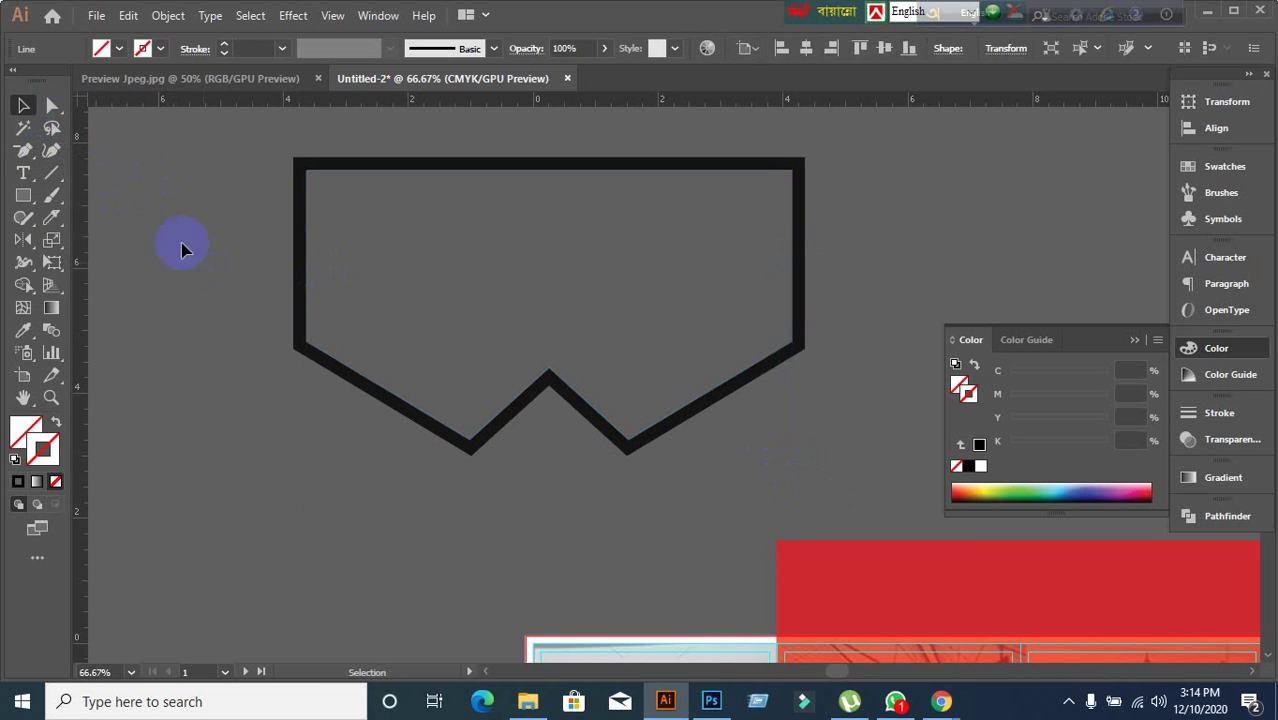
- Select the outline with both vertical lines and try to cut the shape using the Shape Builder tool
{"action": "left_click_drag", "start_coordinate": [845, 420], "coordinate": [846, 420]}
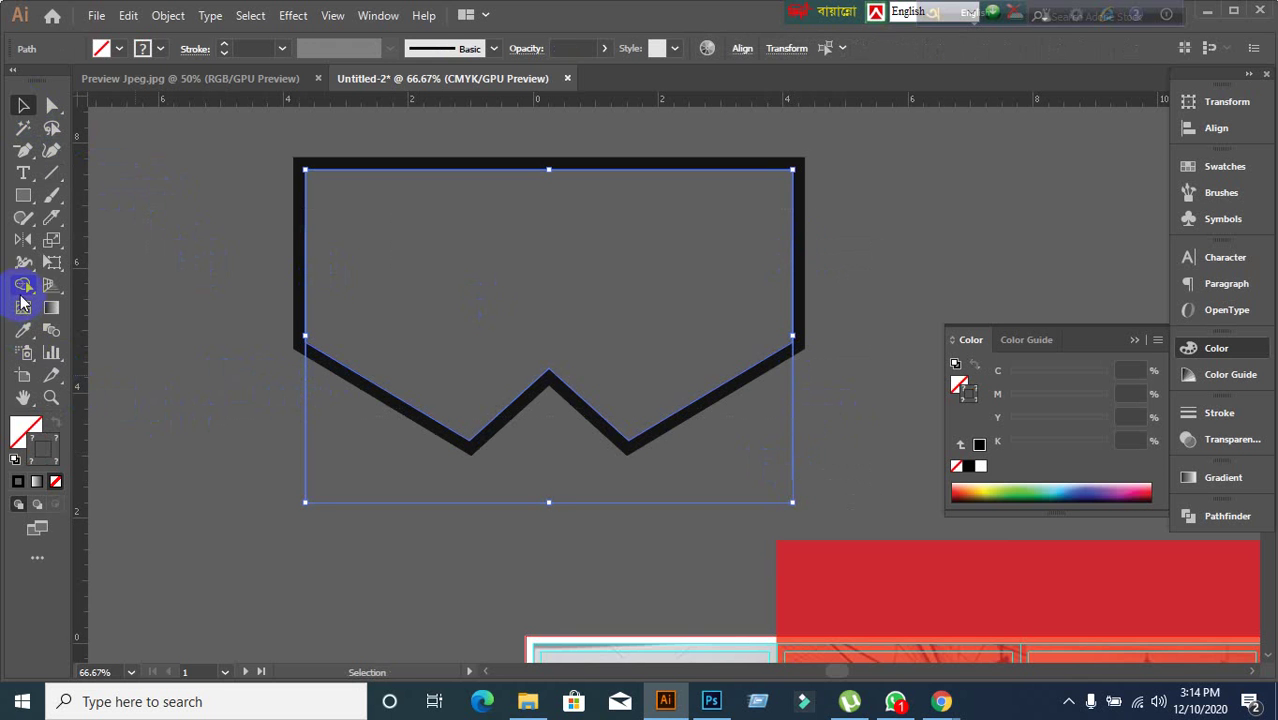
{"action": "left_click", "coordinate": [23, 286]}
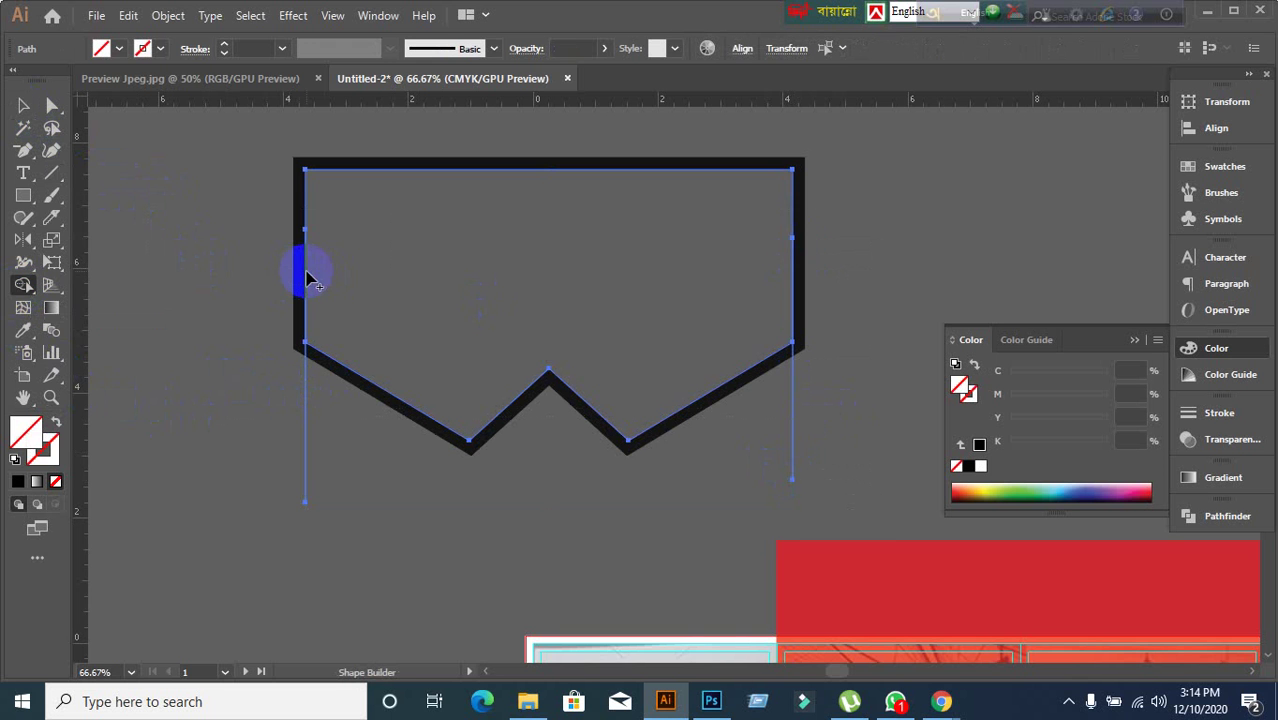
{"action": "scroll", "coordinate": [295, 282], "scroll_direction": "up", "scroll_amount": 2, "text": "alt"}
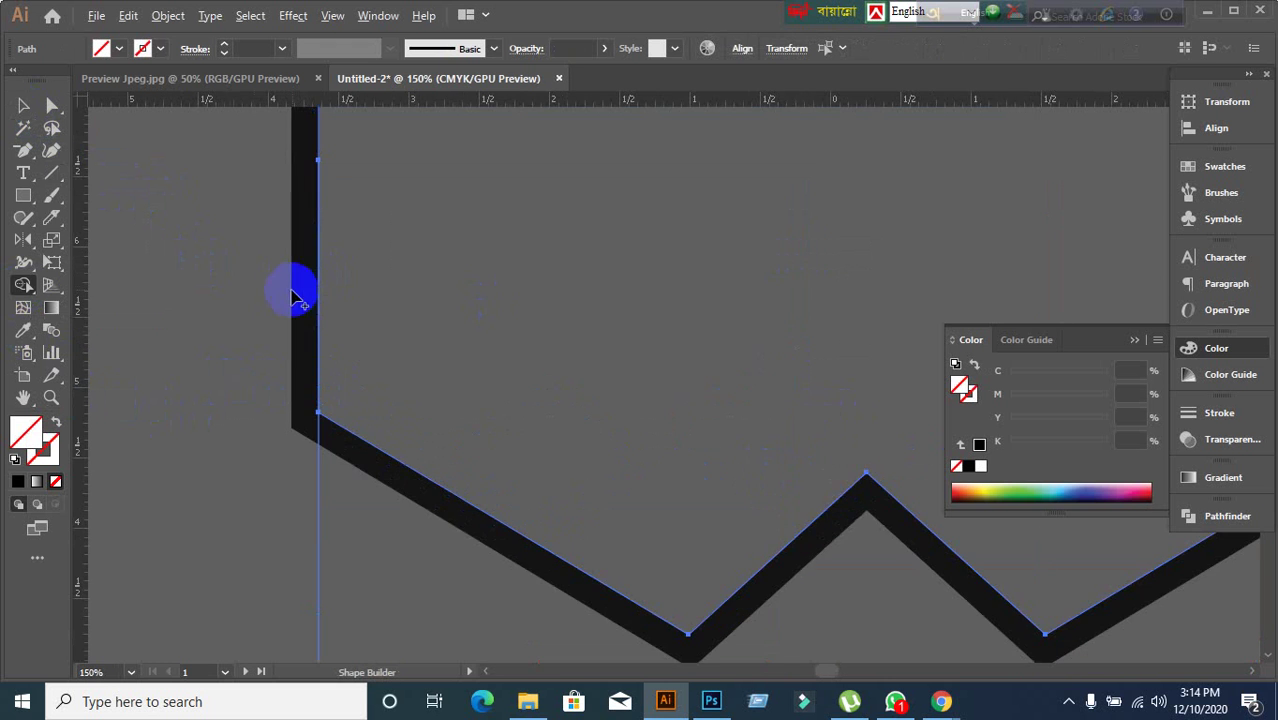
{"action": "left_click", "coordinate": [450, 290], "text": "alt"}
{"action": "key", "text": "ctrl+z"}
{"action": "scroll", "coordinate": [450, 322], "scroll_direction": "down", "scroll_amount": 1, "text": "alt"}
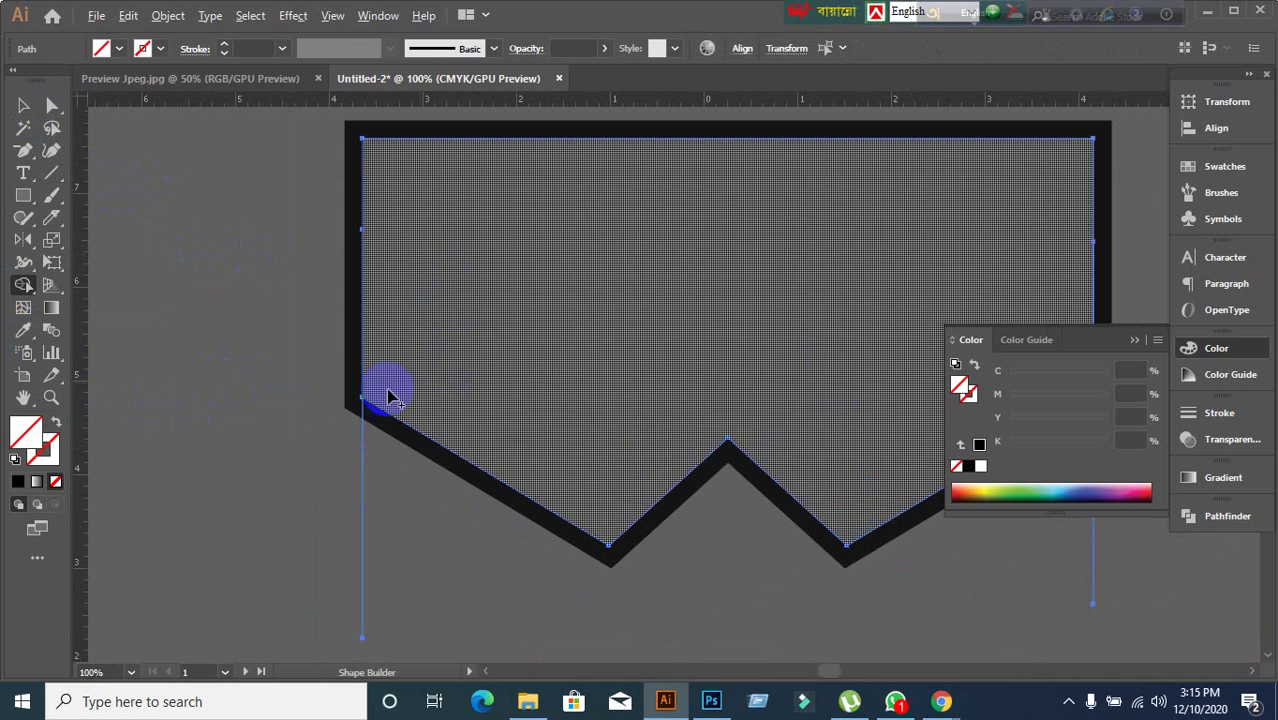
{"action": "scroll", "coordinate": [358, 360], "scroll_direction": "up", "scroll_amount": 3, "text": "alt"}
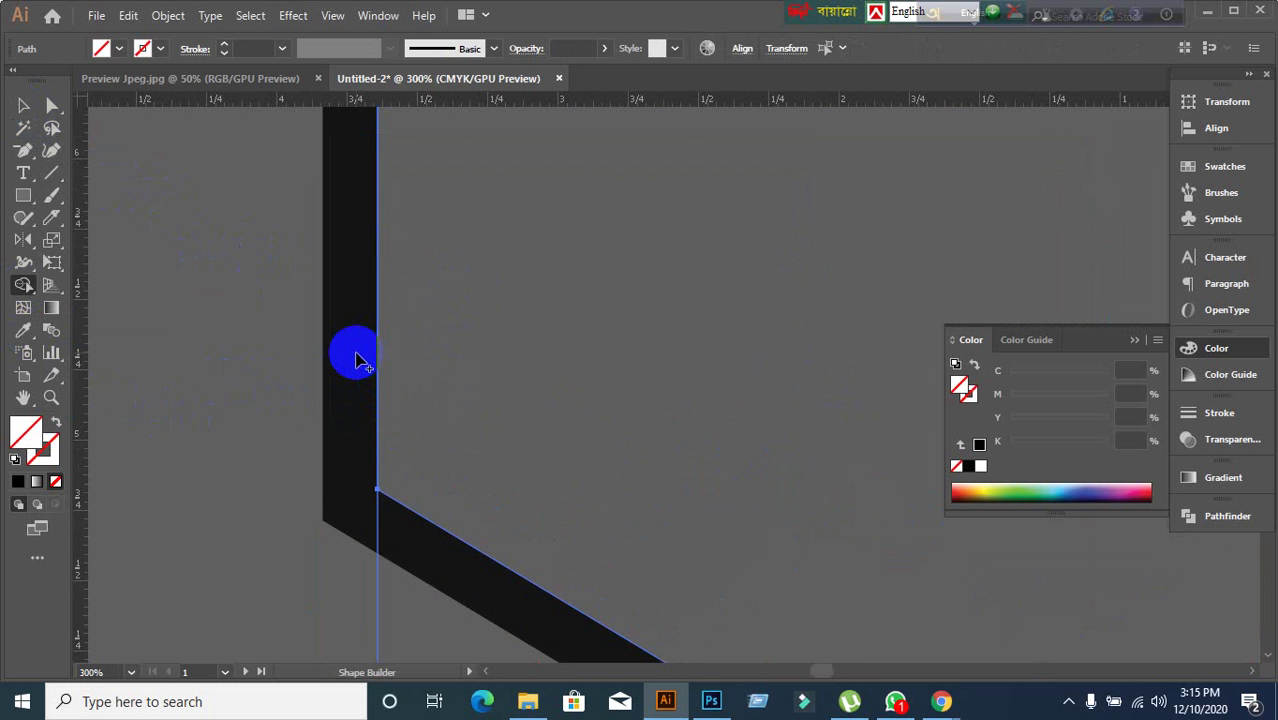
{"action": "scroll", "coordinate": [358, 360], "scroll_direction": "down", "scroll_amount": 4}
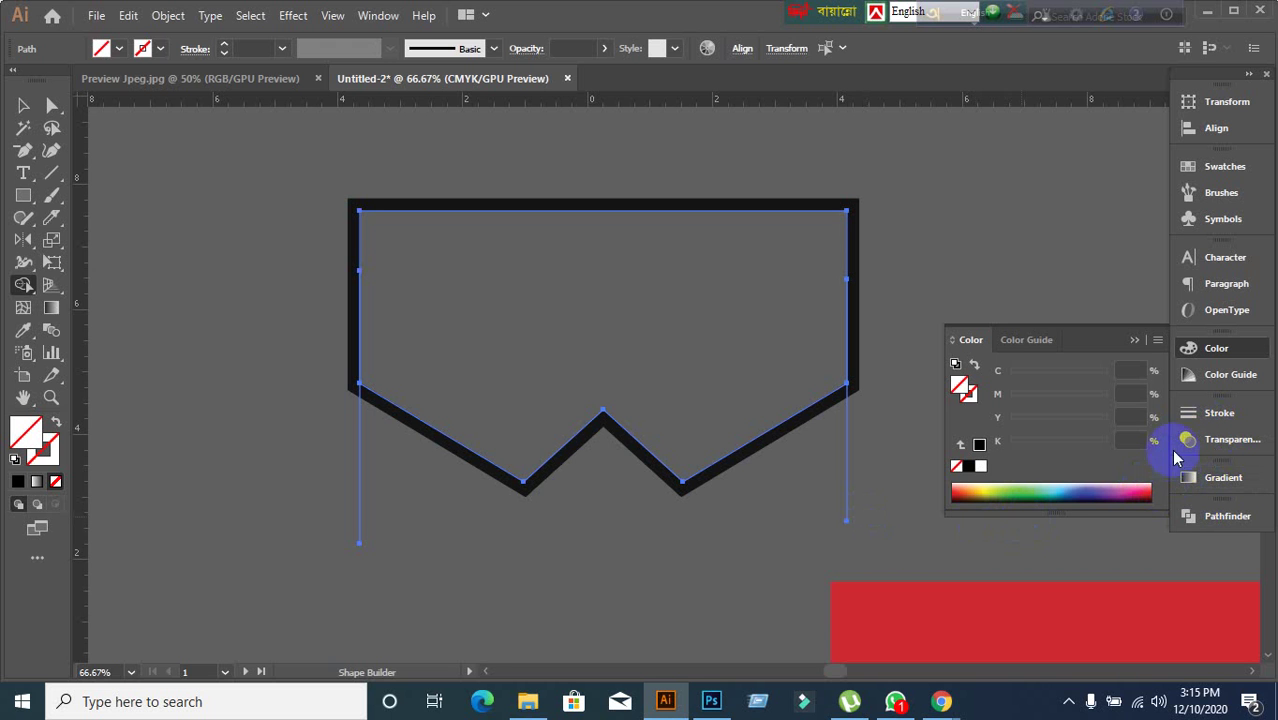
- Try to divide the outline along the two vertical lines with Pathfinder Divide, and undo the division
{"action": "left_click", "coordinate": [1198, 517]}
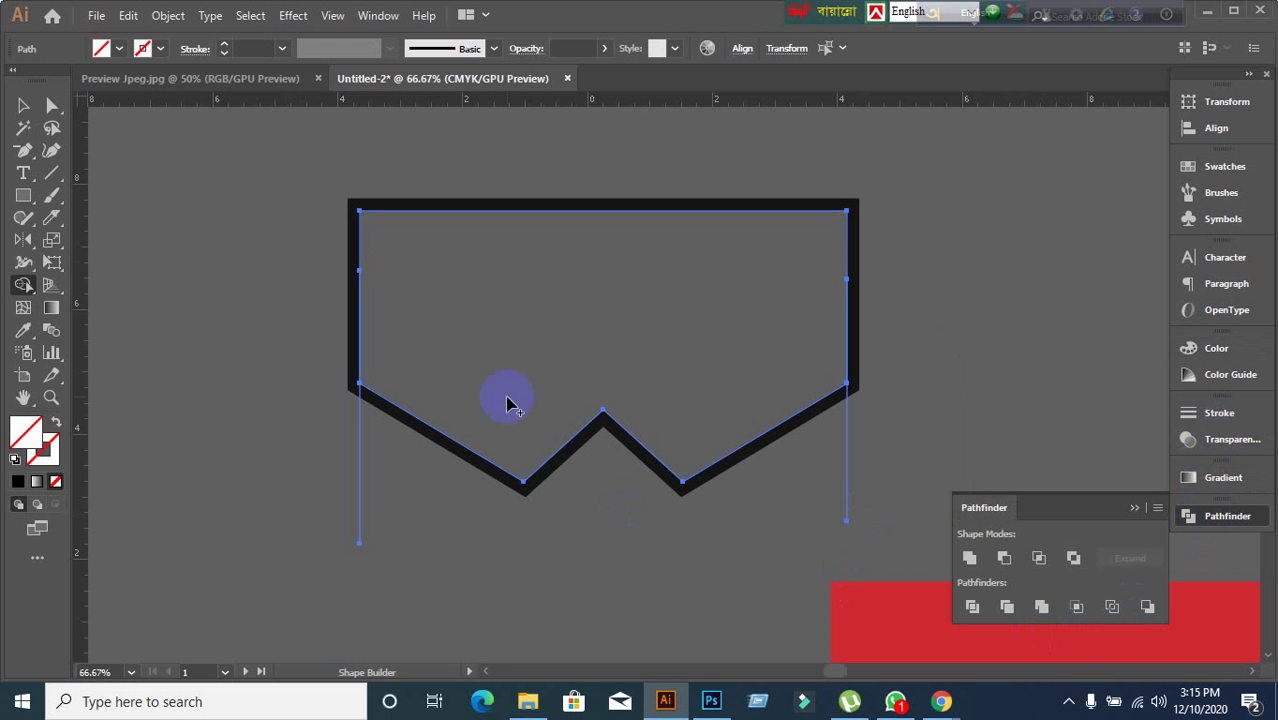
{"action": "left_click", "coordinate": [23, 105]}
{"action": "left_click", "coordinate": [285, 313]}
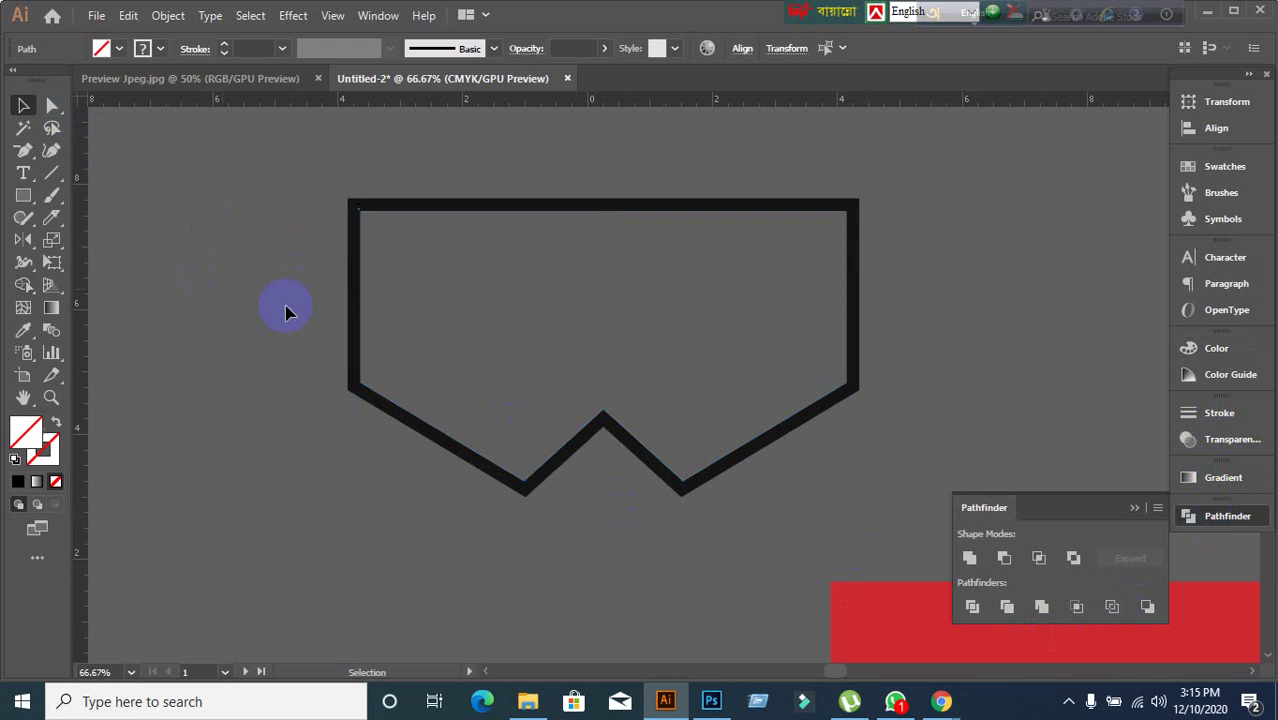
{"action": "left_click", "coordinate": [836, 484]}
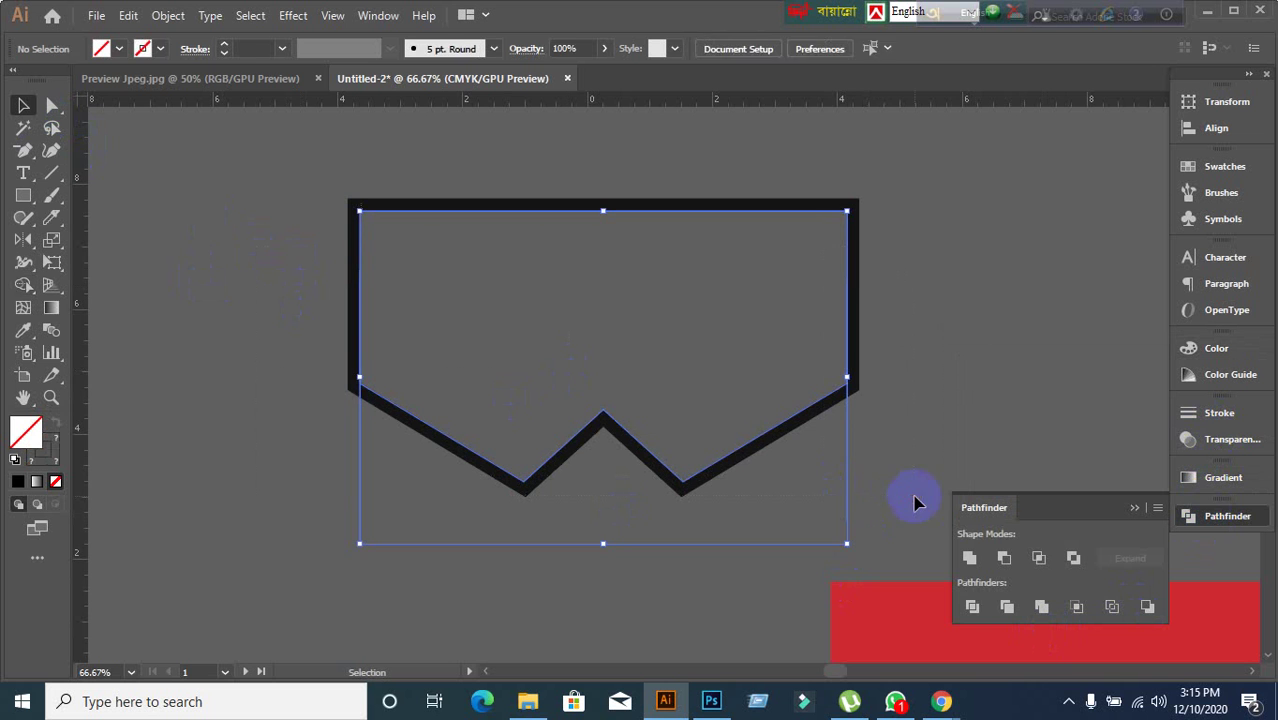
{"action": "left_click", "coordinate": [975, 607]}
{"action": "right_click", "coordinate": [663, 457]}
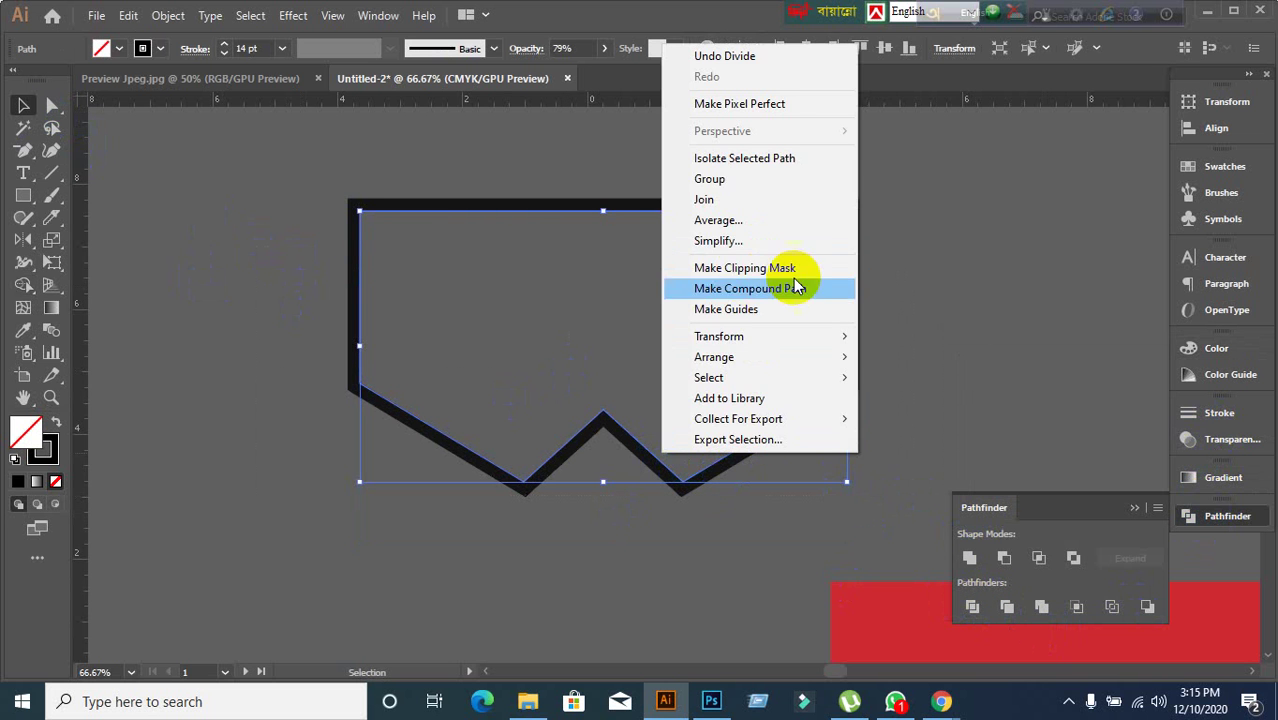
{"action": "left_click", "coordinate": [964, 288]}
{"action": "left_click_drag", "start_coordinate": [853, 352], "coordinate": [866, 277]}
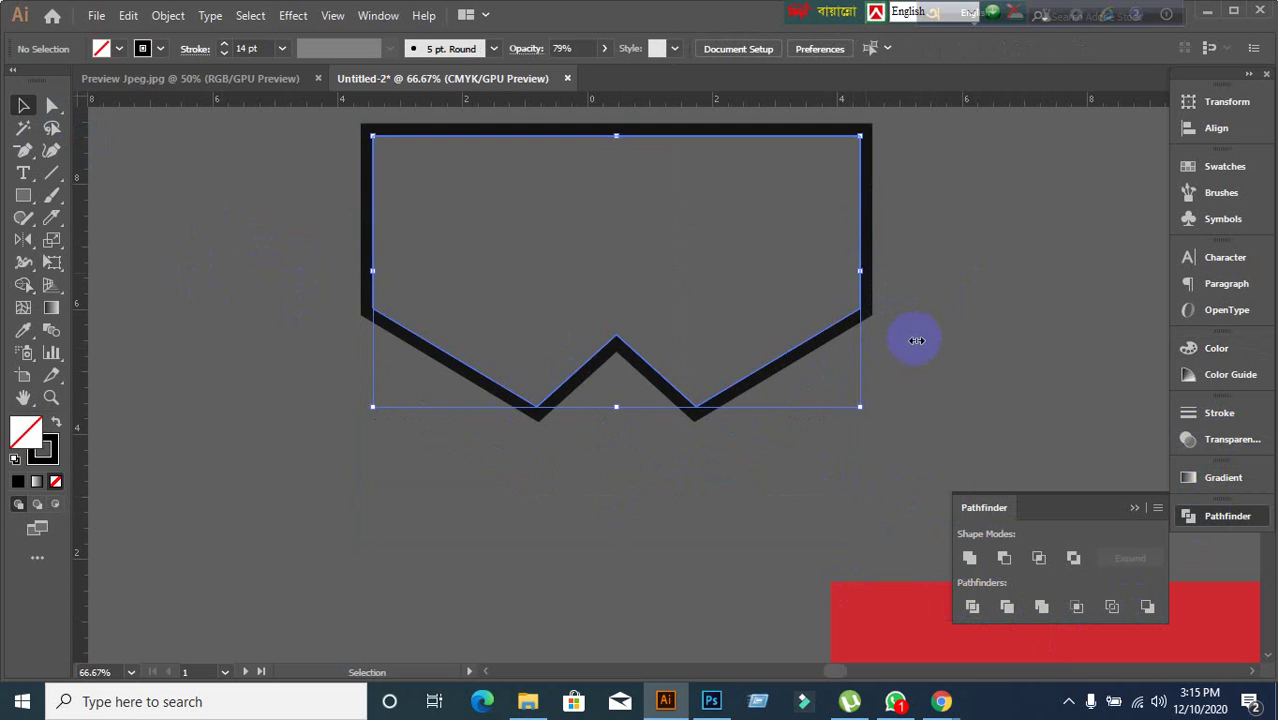
{"action": "right_click", "coordinate": [823, 341]}
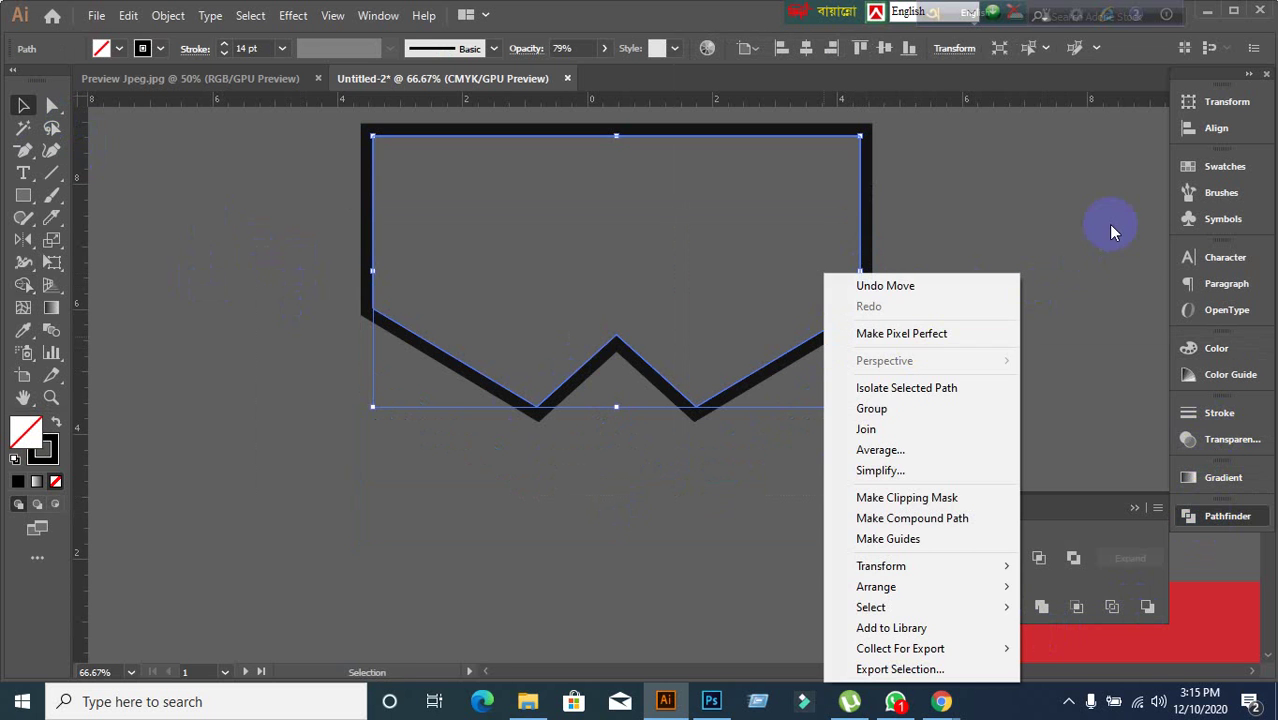
{"action": "left_click", "coordinate": [1085, 228]}
{"action": "key", "text": "ctrl+z"}
{"action": "key", "text": "ctrl+z"}
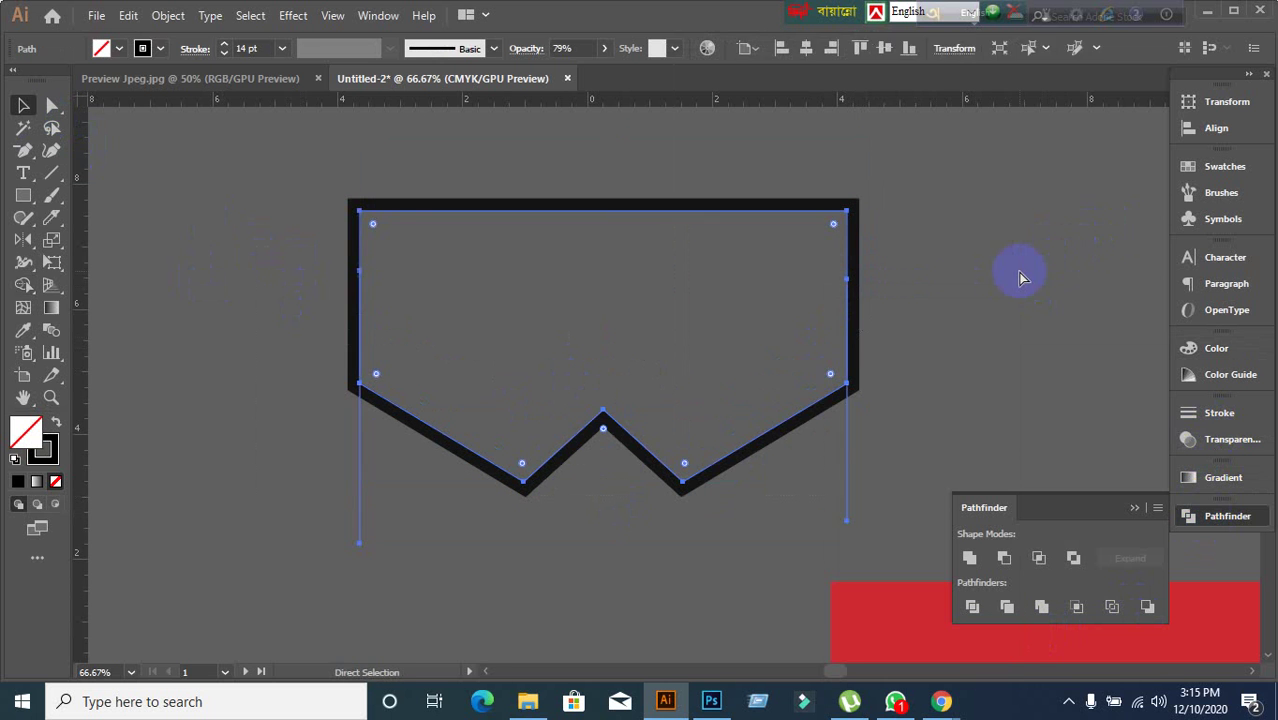
- Select only the vertical line along the outline's right side
{"action": "left_click", "coordinate": [1028, 305]}
{"action": "left_click", "coordinate": [847, 510]}
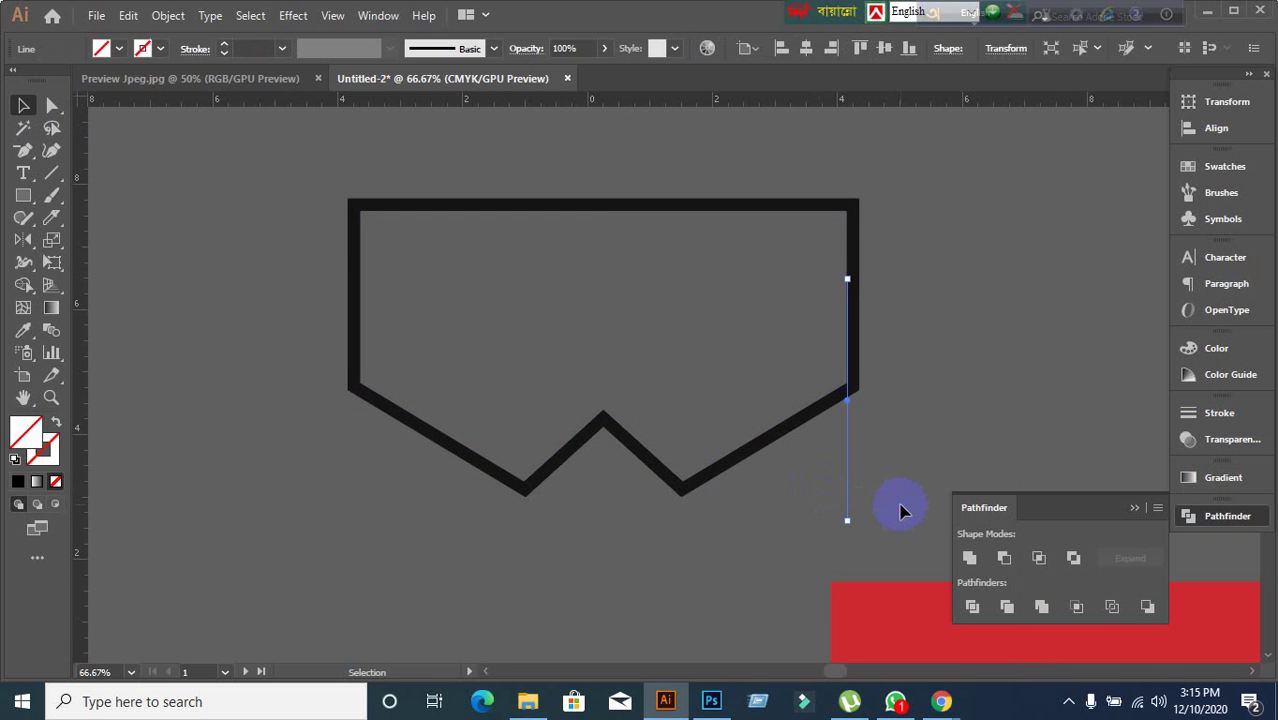
- Delete the leftover vertical lines beside the right and left lower corners of the black outline
{"action": "key", "text": "Delete"}
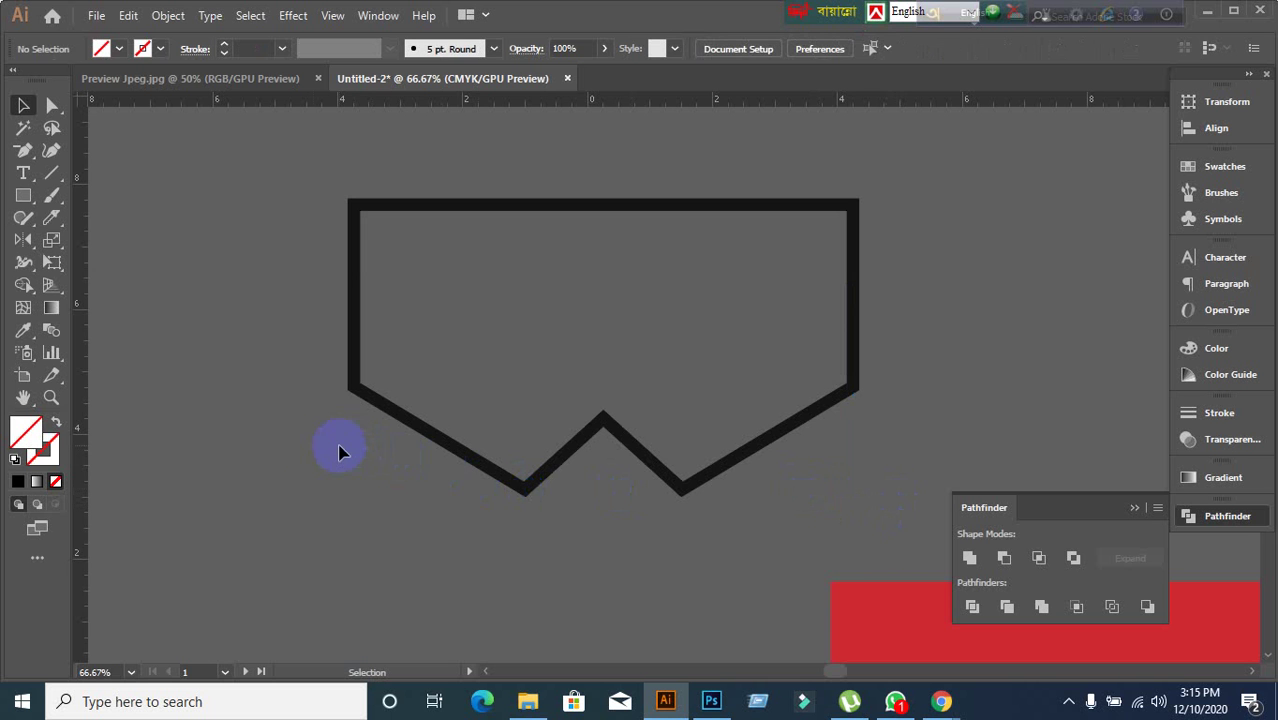
{"action": "left_click_drag", "start_coordinate": [290, 443], "coordinate": [390, 558]}
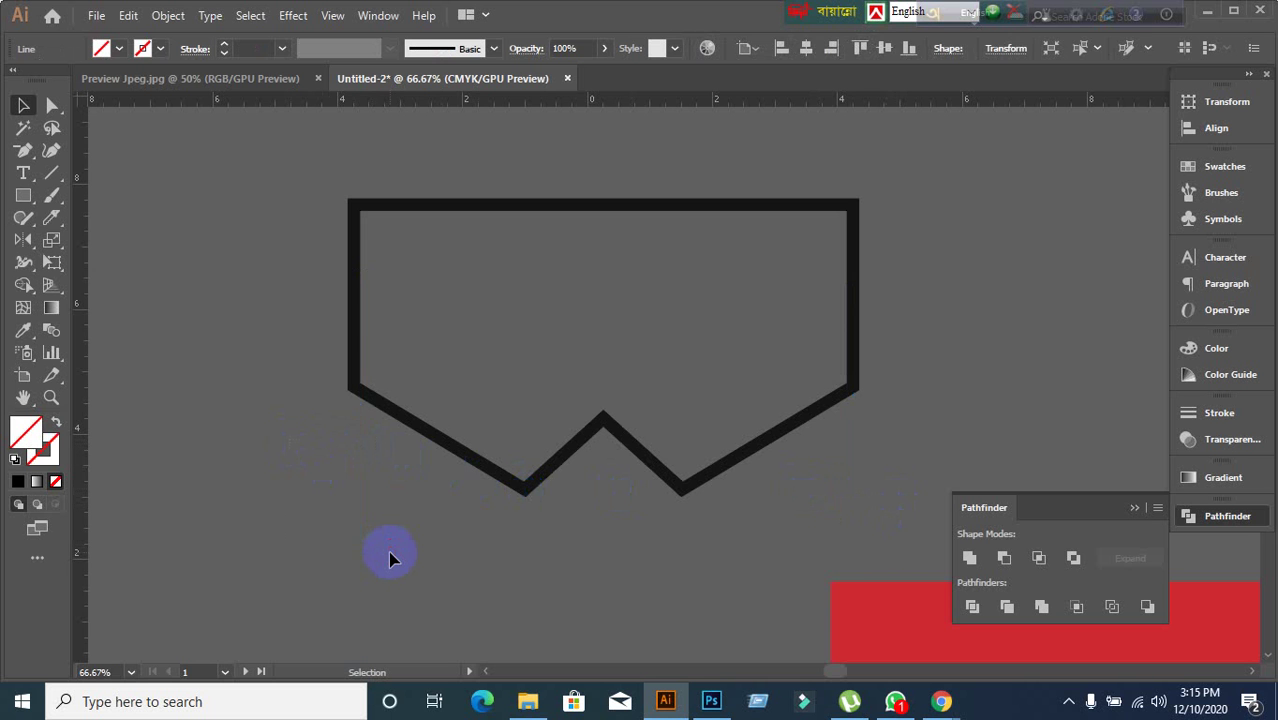
{"action": "key", "text": "Delete"}
- Draw vertical lines along the outline's left and right inner edges and divide all the shapes with Pathfinder Divide
{"action": "left_click", "coordinate": [51, 173]}
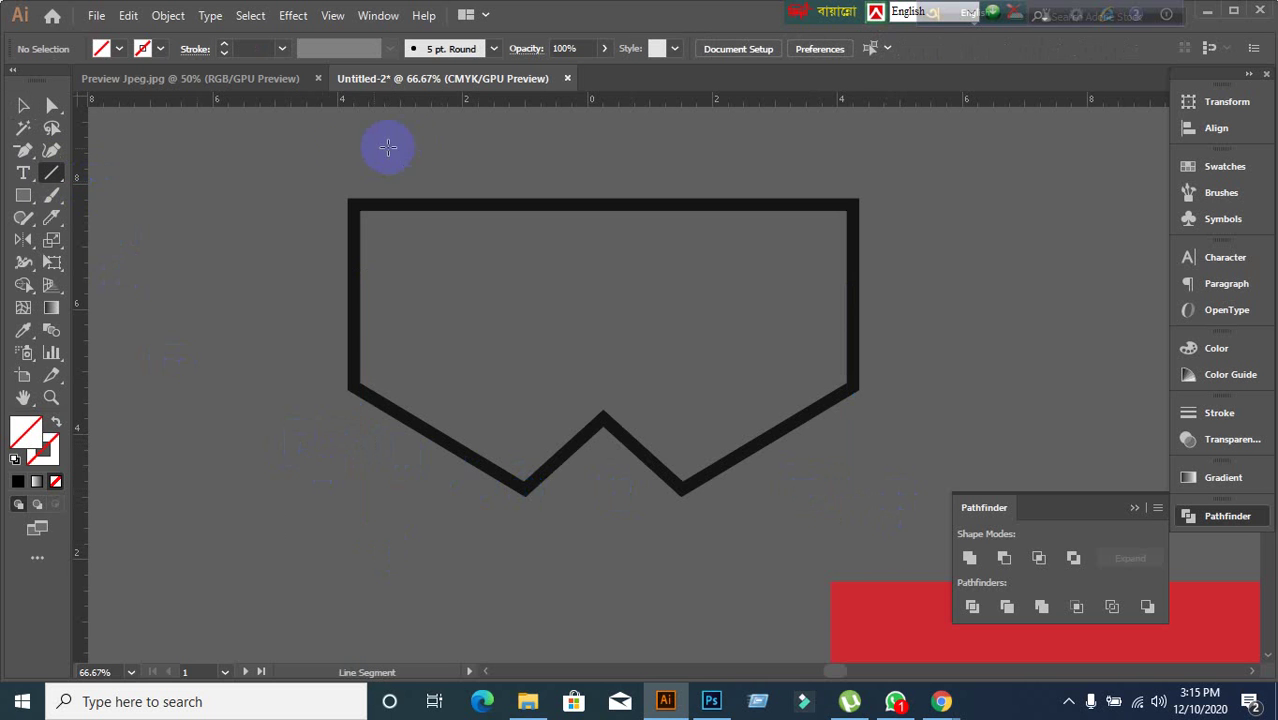
{"action": "left_click_drag", "start_coordinate": [360, 157], "coordinate": [360, 511]}
{"action": "left_click_drag", "start_coordinate": [845, 149], "coordinate": [849, 497]}
{"action": "left_click", "coordinate": [23, 105]}
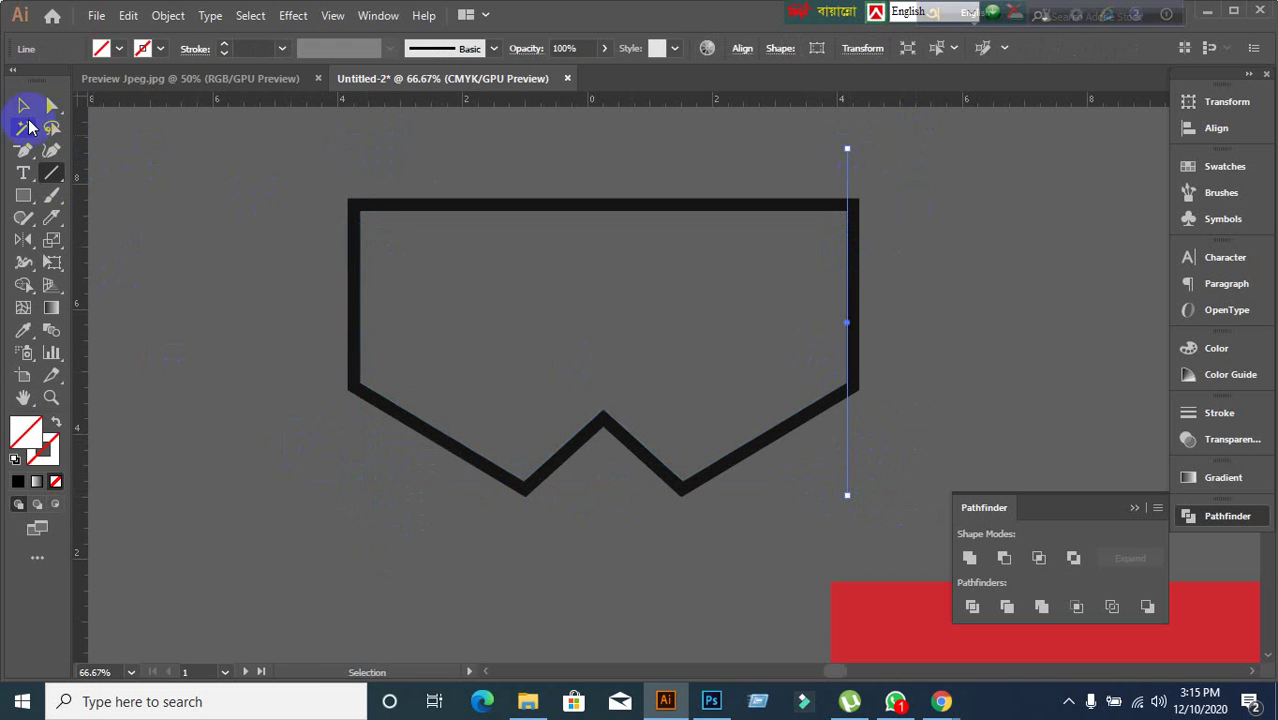
{"action": "left_click", "coordinate": [193, 240]}
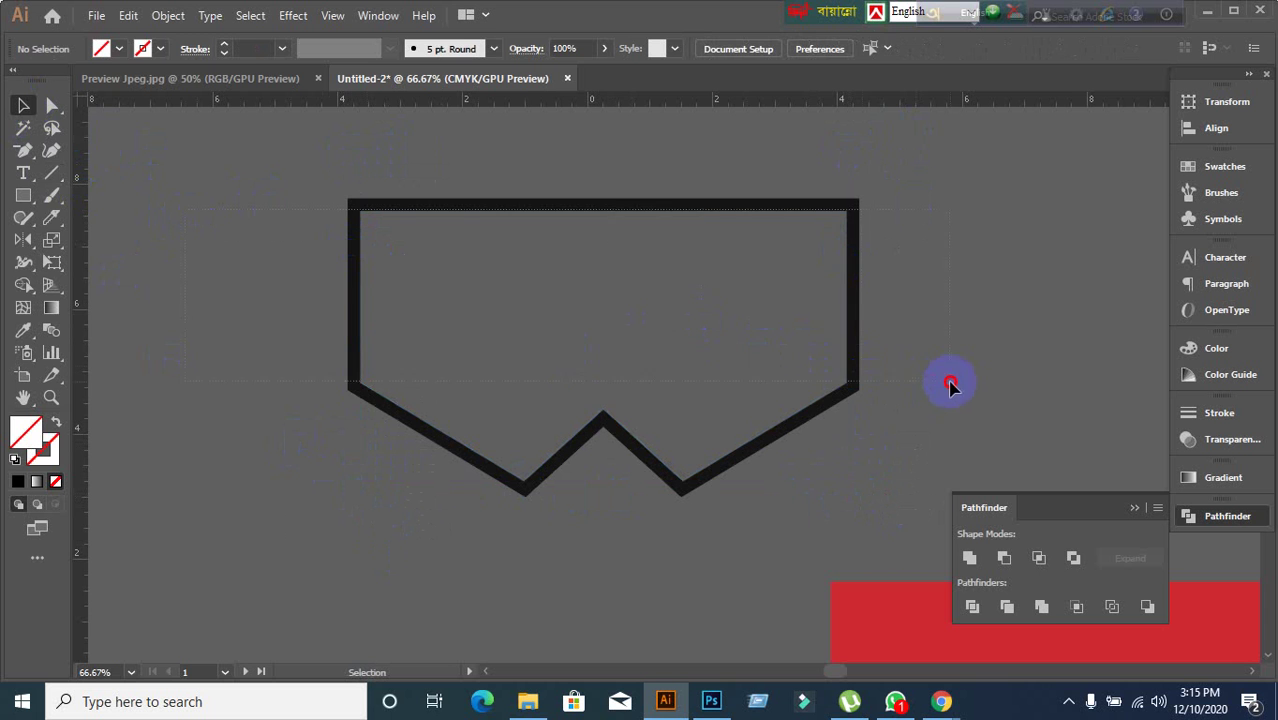
{"action": "key", "text": "ctrl+a"}
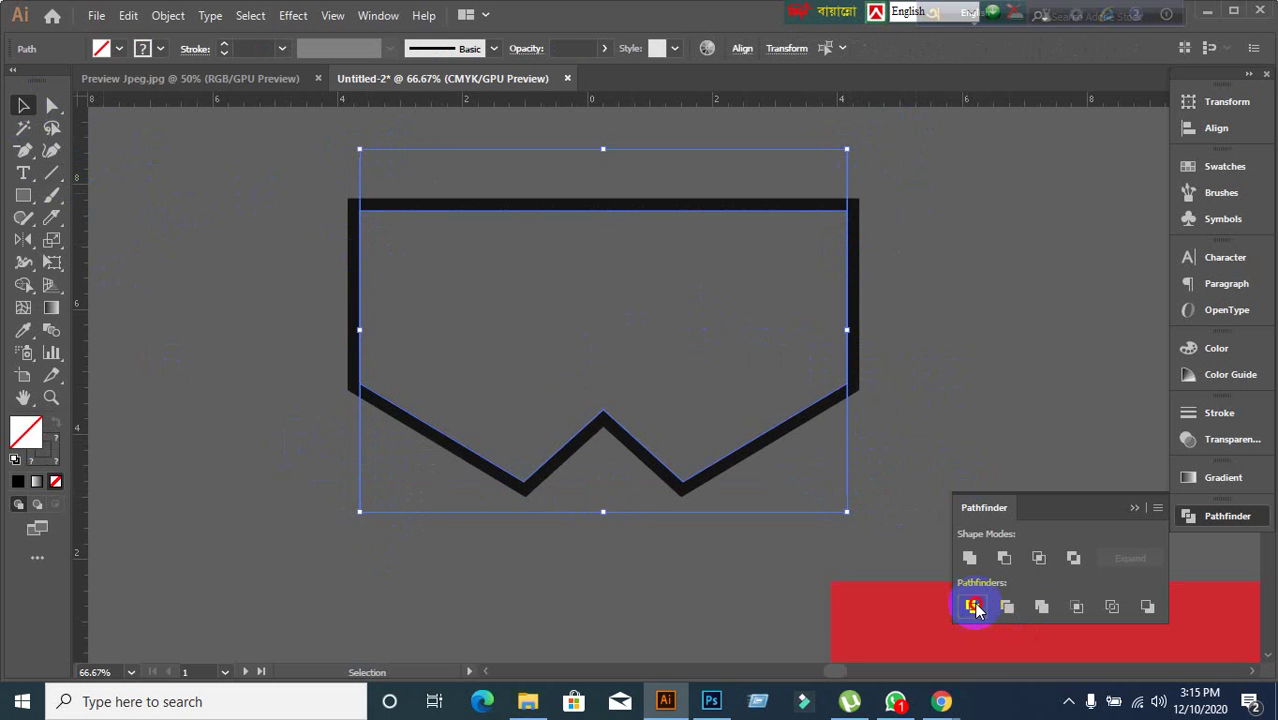
{"action": "left_click", "coordinate": [975, 608]}
- Try to delete the lower left piece of the divided outline, undo the deletion and clear the selection
{"action": "right_click", "coordinate": [622, 348]}
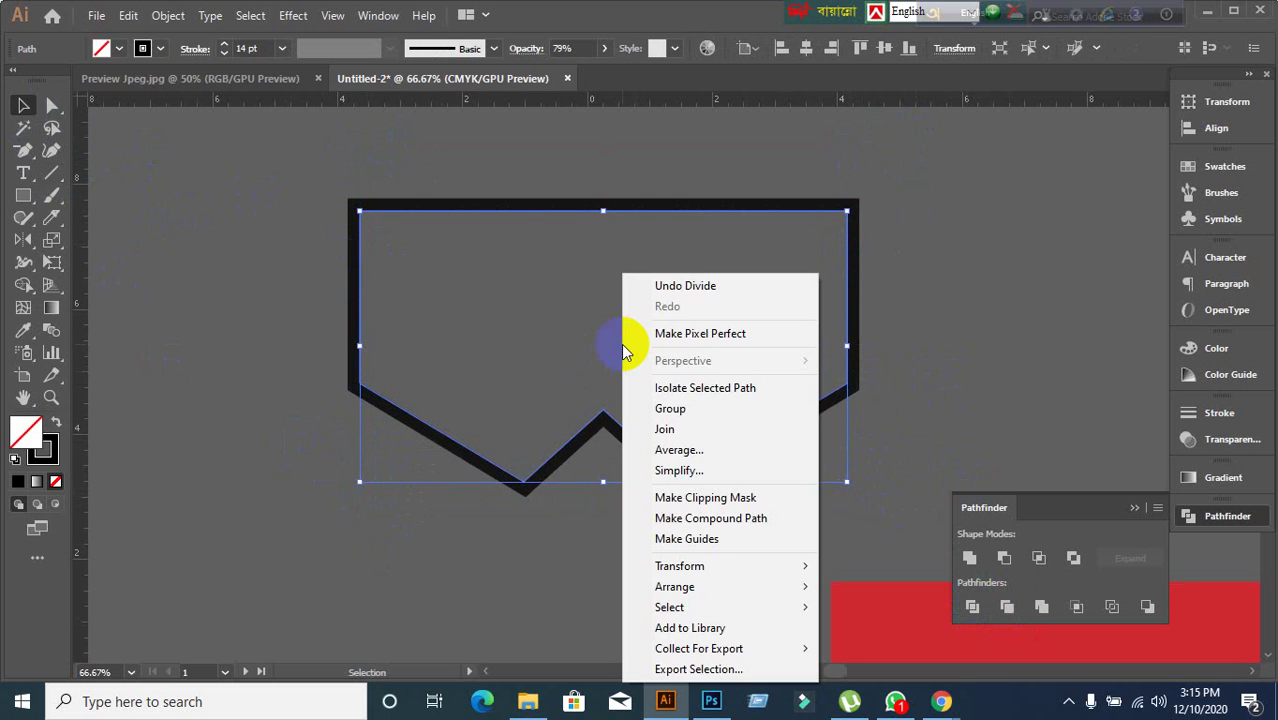
{"action": "left_click", "coordinate": [621, 316]}
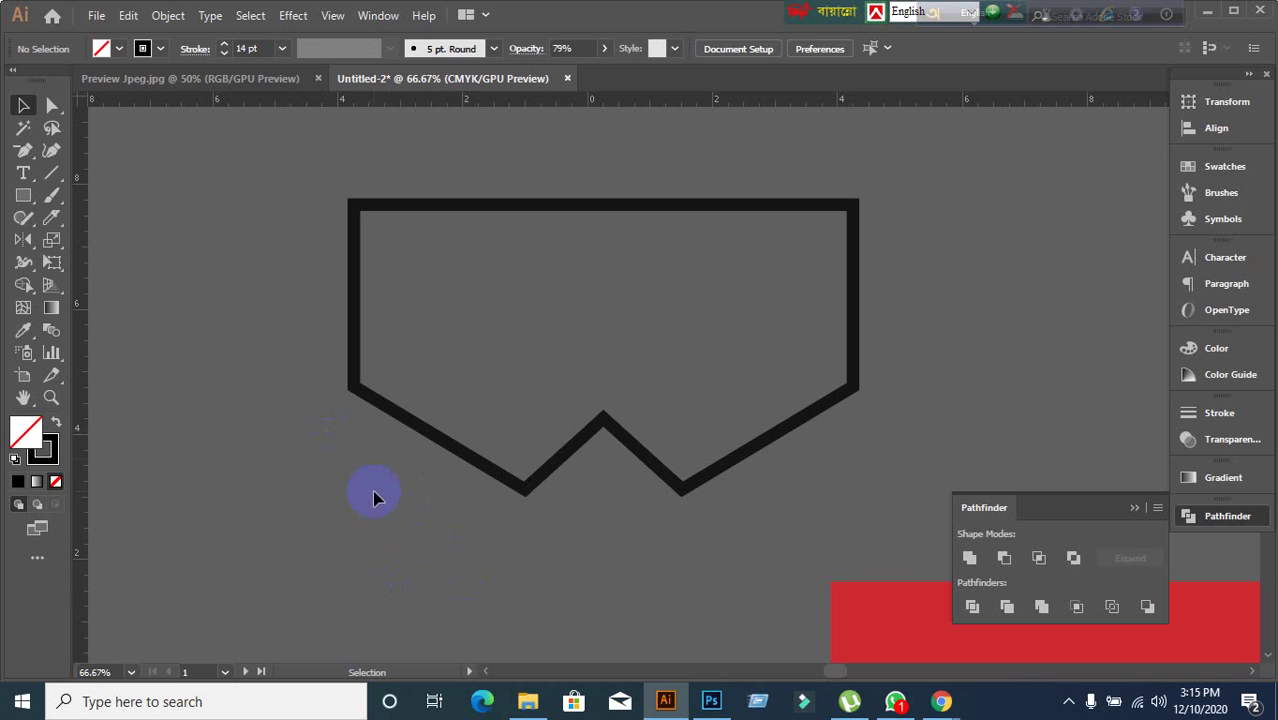
{"action": "left_click_drag", "start_coordinate": [314, 411], "coordinate": [448, 556]}
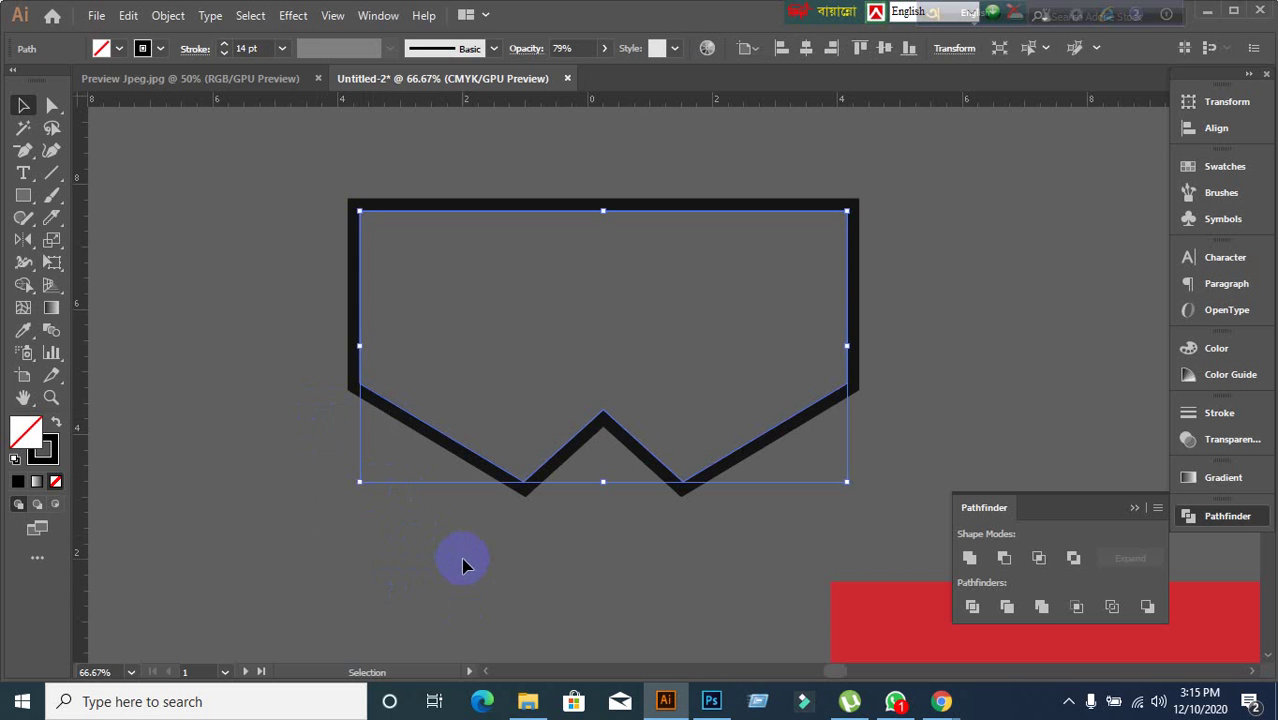
{"action": "key", "text": "Delete"}
{"action": "key", "text": "ctrl+z"}
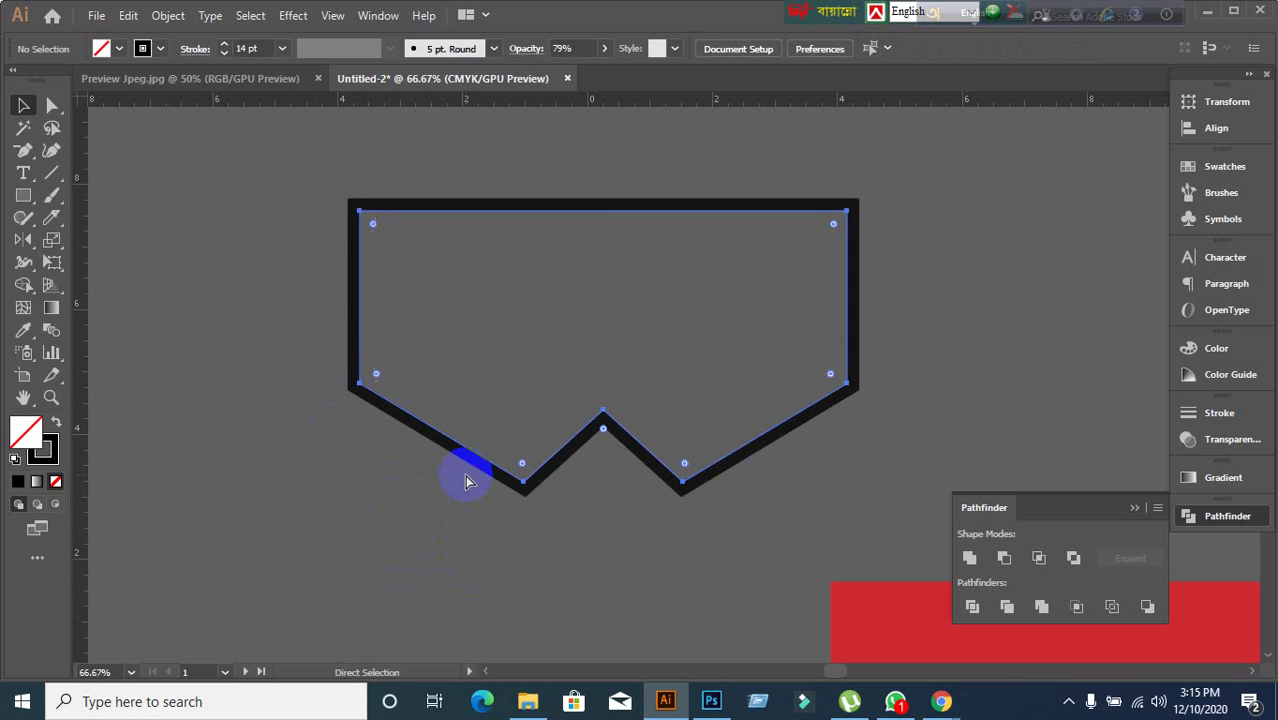
{"action": "left_click", "coordinate": [864, 465]}
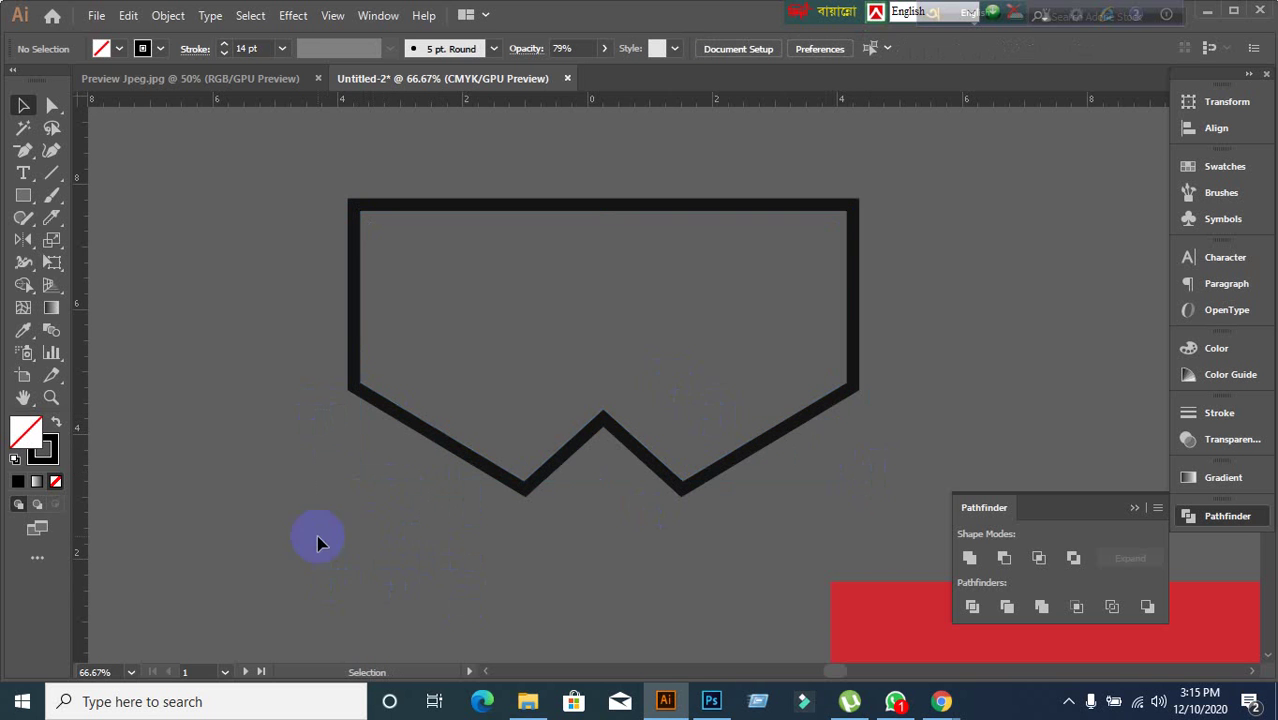
{"action": "left_click", "coordinate": [422, 430]}
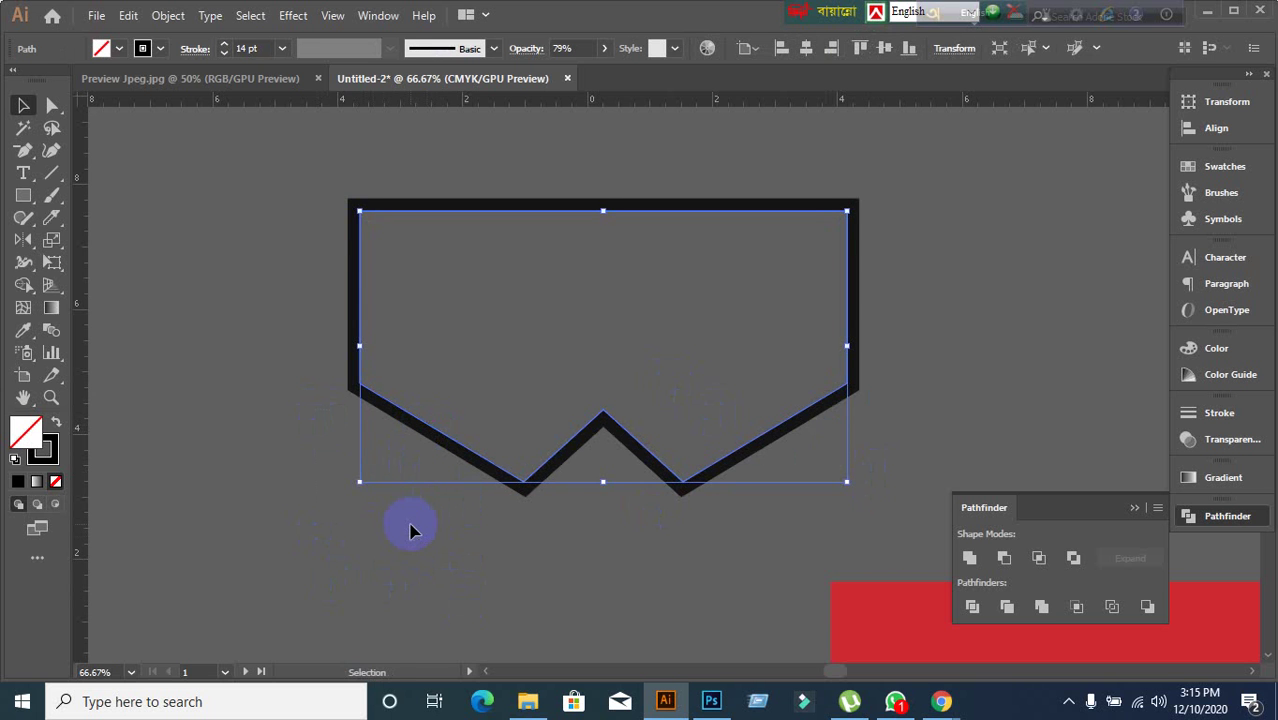
{"action": "key", "text": "ctrl+shift+a"}
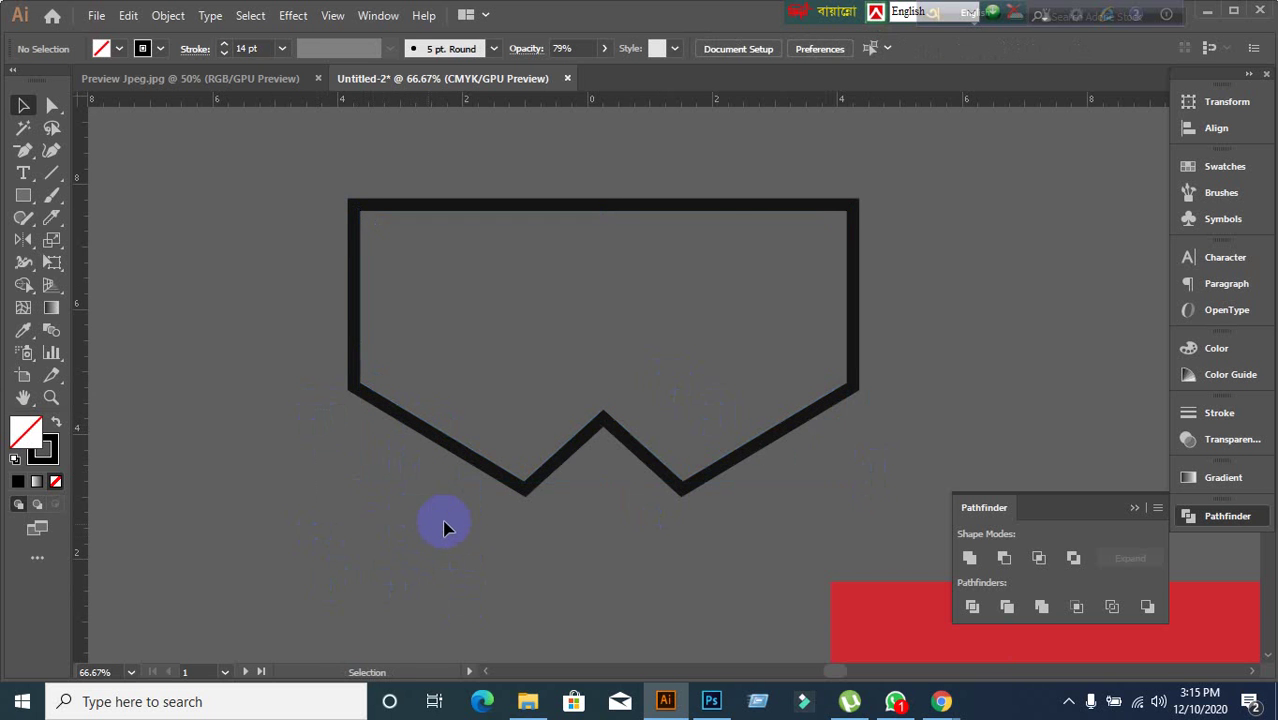
- Trace the outline's zigzag lower edge with the Pen tool as an open five-point path from its left to its right corner
{"action": "scroll", "coordinate": [466, 519], "scroll_direction": "up", "scroll_amount": 1}
{"action": "scroll", "coordinate": [553, 525], "scroll_direction": "down", "scroll_amount": 1}
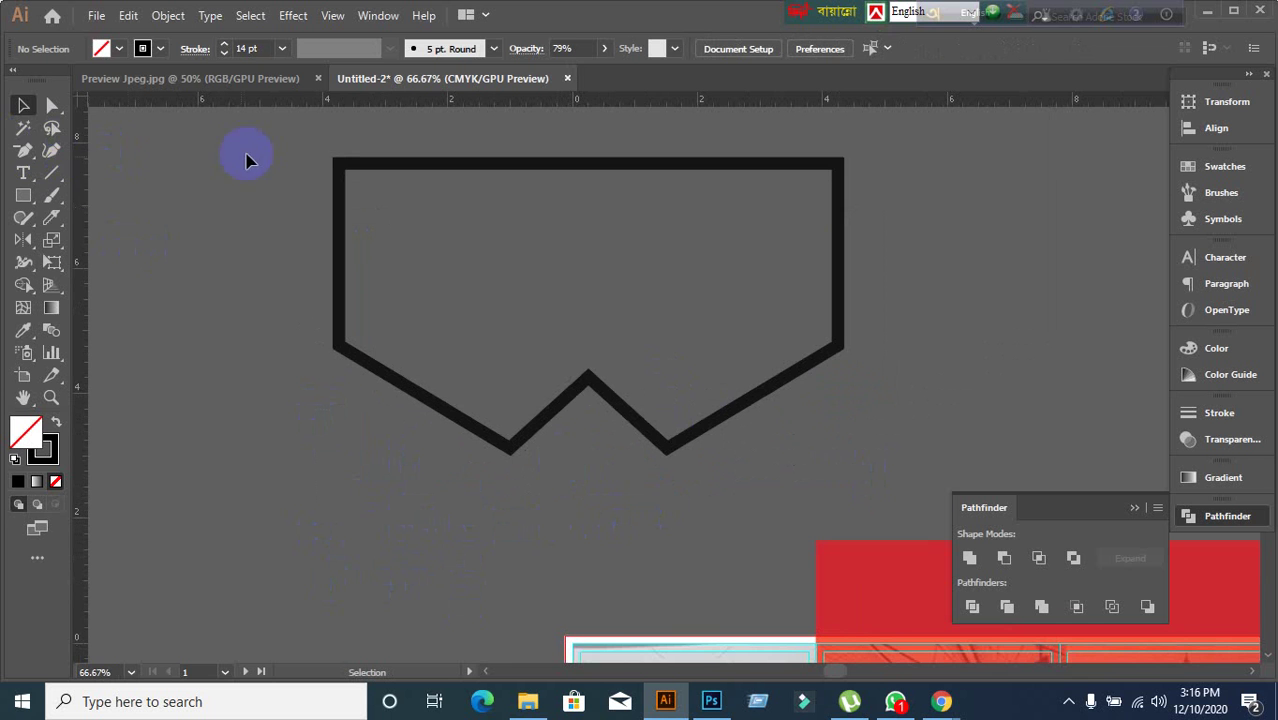
{"action": "left_click_drag", "start_coordinate": [23, 150], "coordinate": [95, 148]}
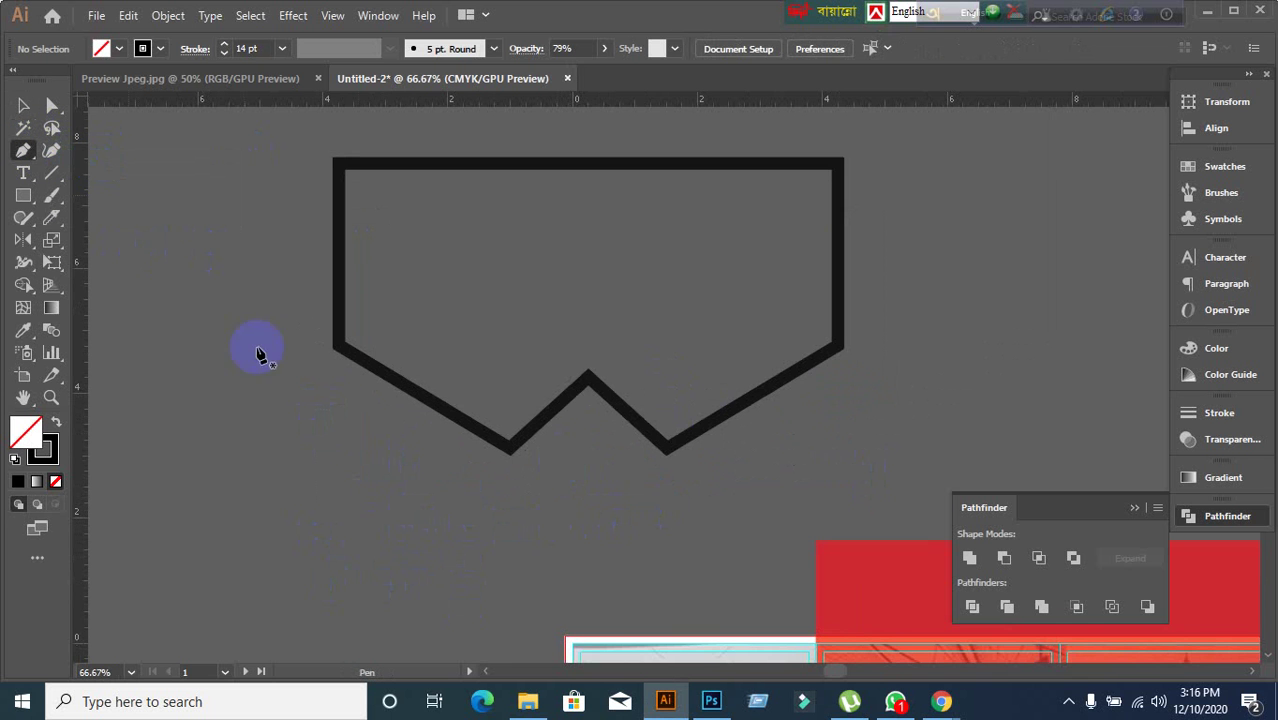
{"action": "left_click", "coordinate": [338, 350], "text": "ctrl"}
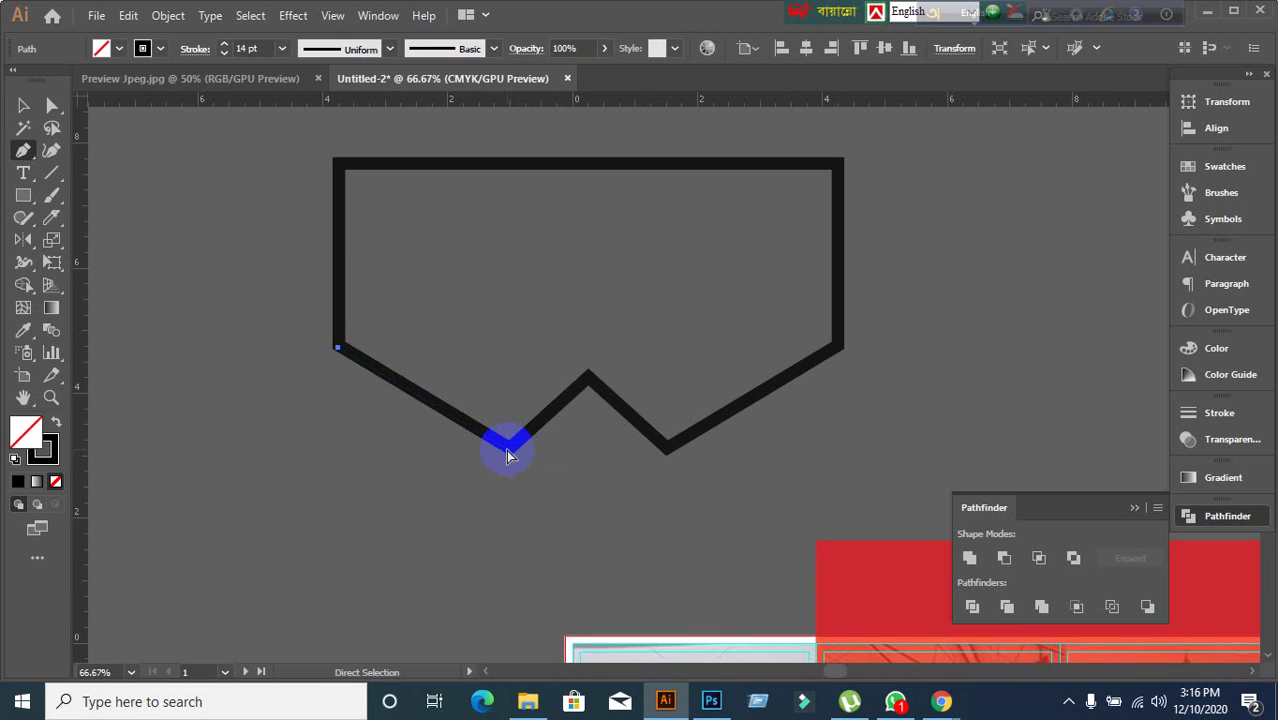
{"action": "left_click", "coordinate": [442, 442], "text": "ctrl"}
{"action": "scroll", "coordinate": [442, 442], "scroll_direction": "up", "scroll_amount": 1, "text": "alt"}
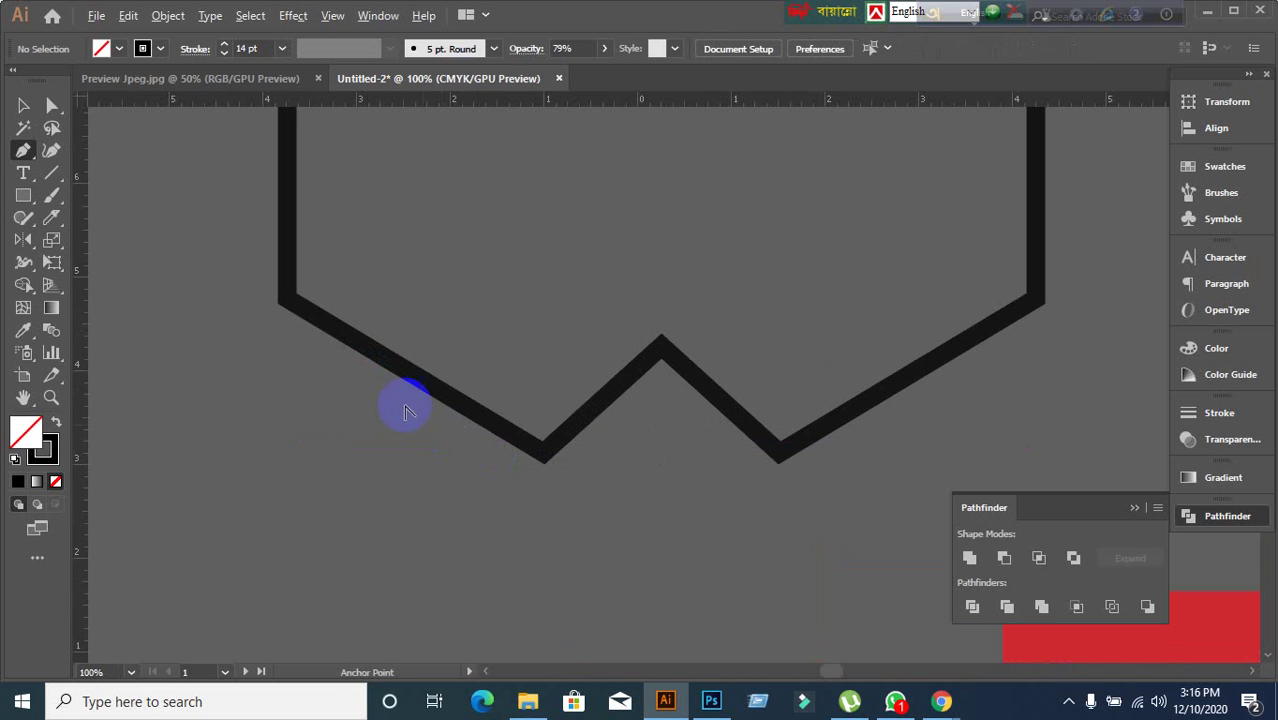
{"action": "left_click", "coordinate": [297, 294]}
{"action": "left_click", "coordinate": [541, 440]}
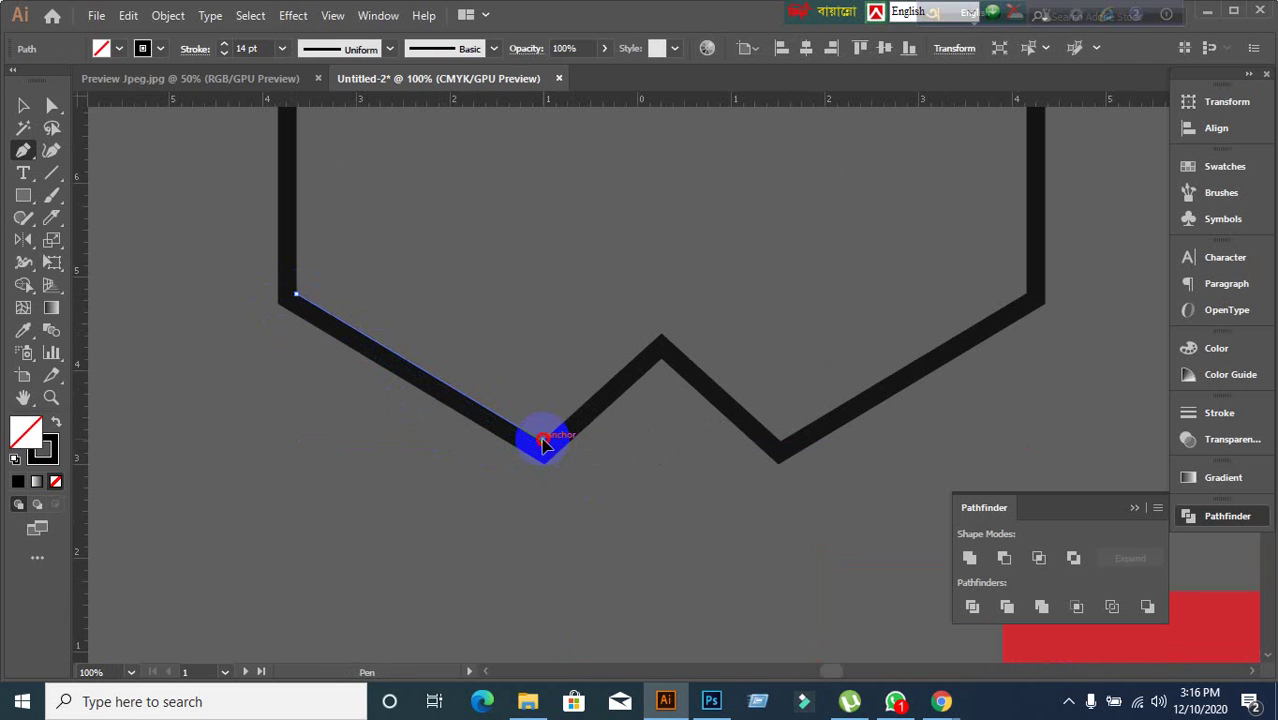
{"action": "left_click", "coordinate": [660, 342]}
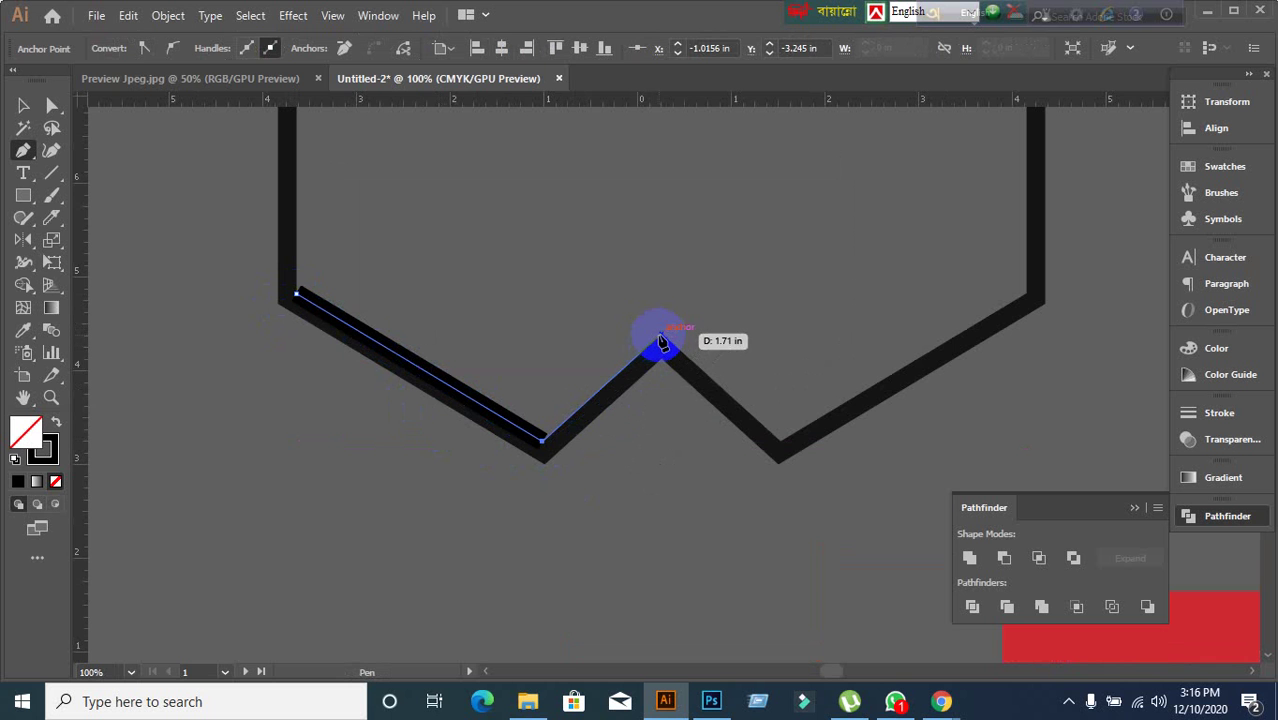
{"action": "left_click", "coordinate": [780, 445]}
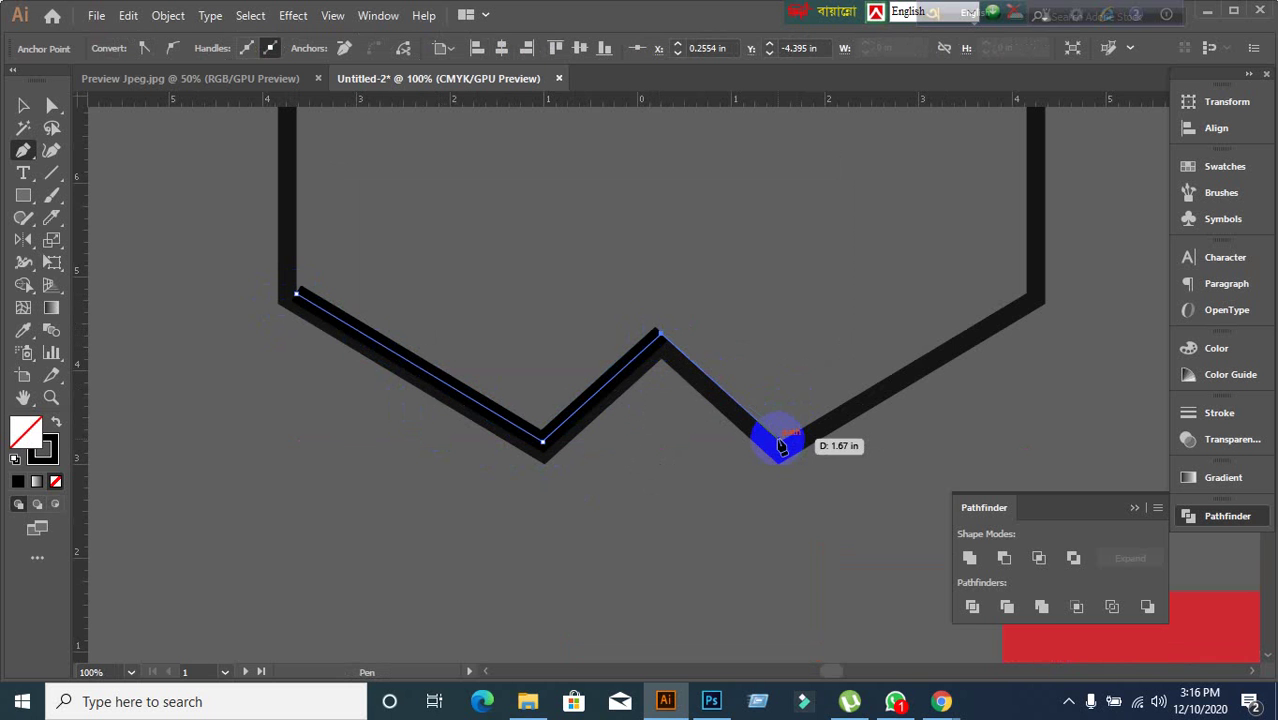
{"action": "left_click", "coordinate": [1027, 299]}
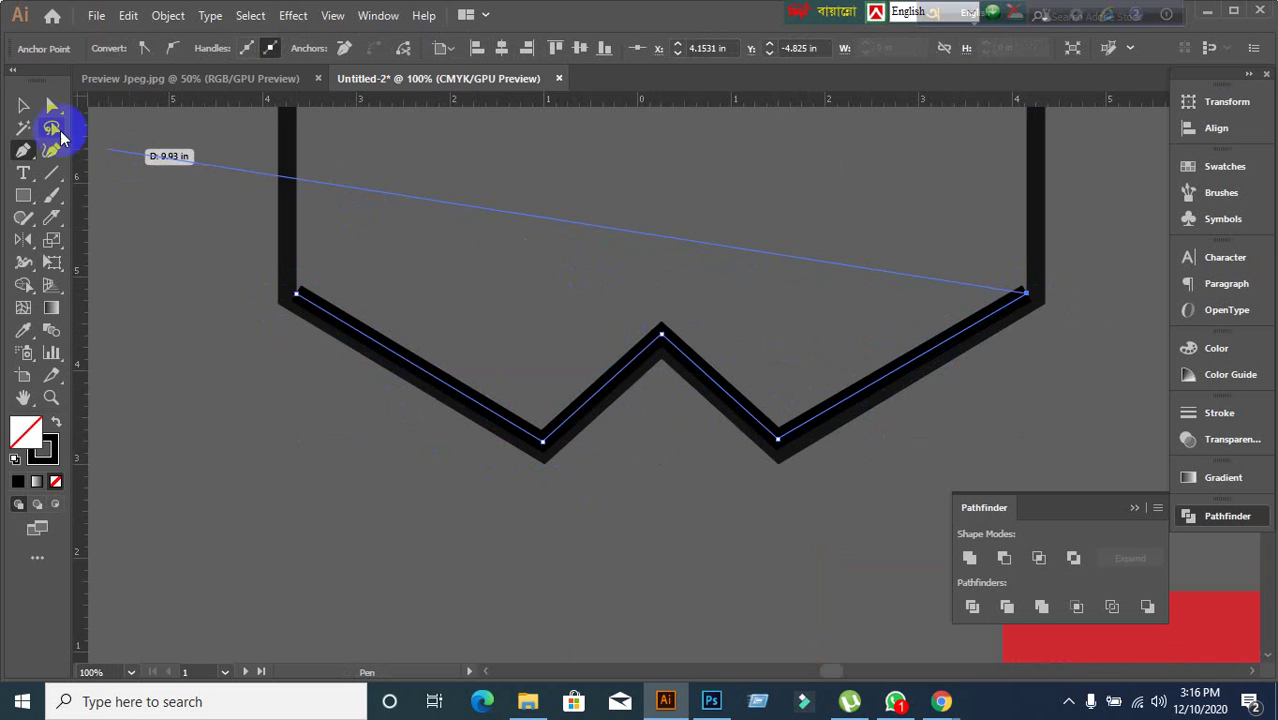
{"action": "left_click", "coordinate": [23, 105]}
- Move the traced zigzag path out of the outline to the empty area below and to its left
{"action": "scroll", "coordinate": [442, 391], "scroll_direction": "down", "scroll_amount": 2}
{"action": "scroll", "coordinate": [442, 391], "scroll_direction": "left", "scroll_amount": 2}
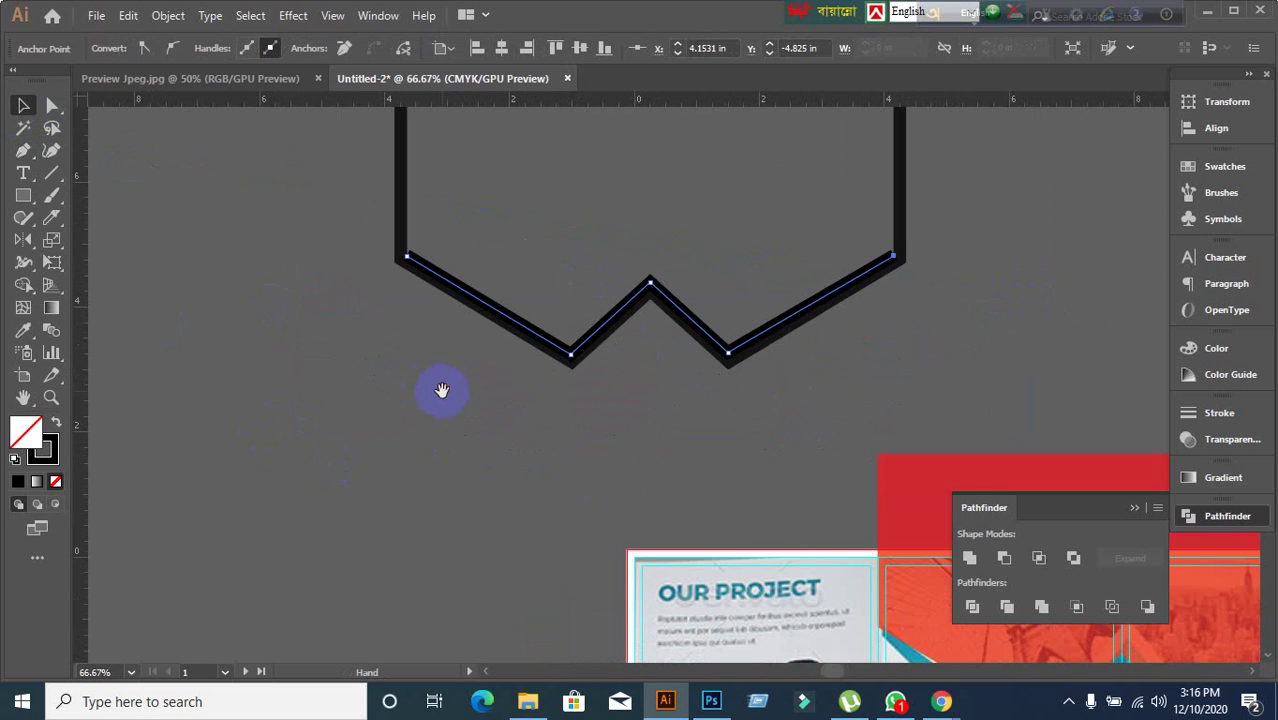
{"action": "left_click_drag", "start_coordinate": [500, 318], "coordinate": [357, 455]}
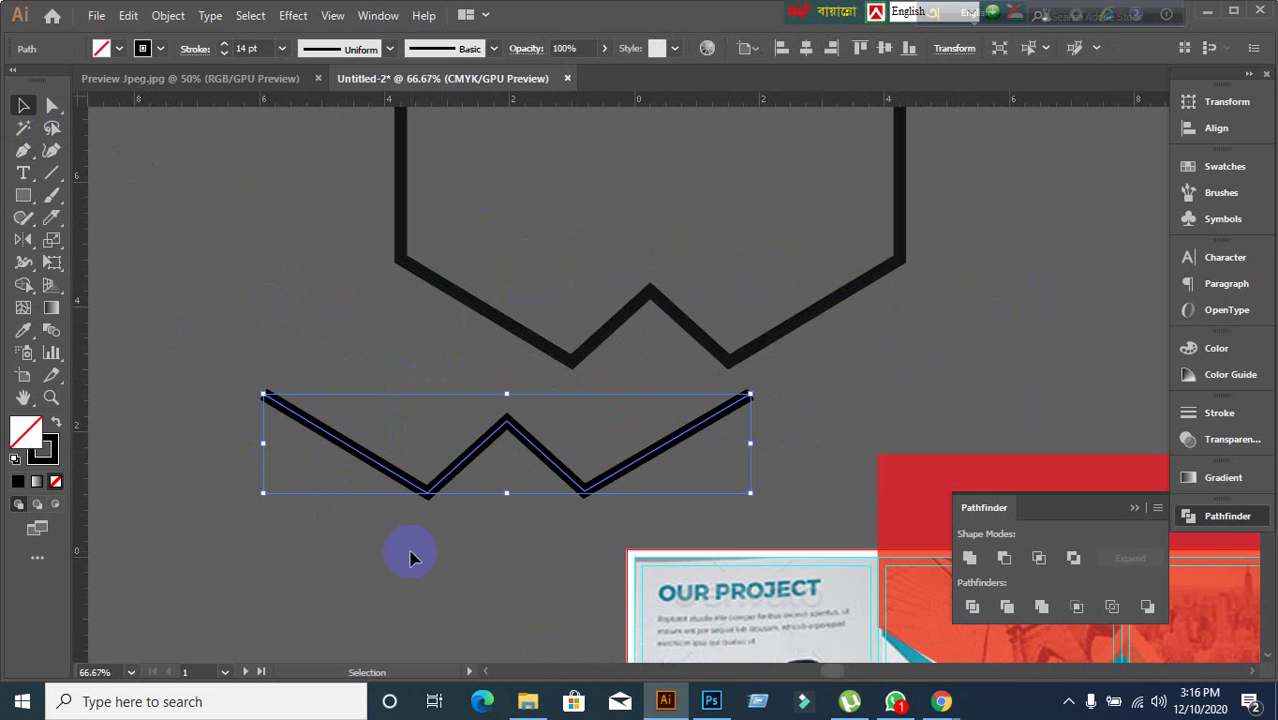
- Open the stroke width profile choices for the moved zigzag path
{"action": "left_click", "coordinate": [1219, 413]}
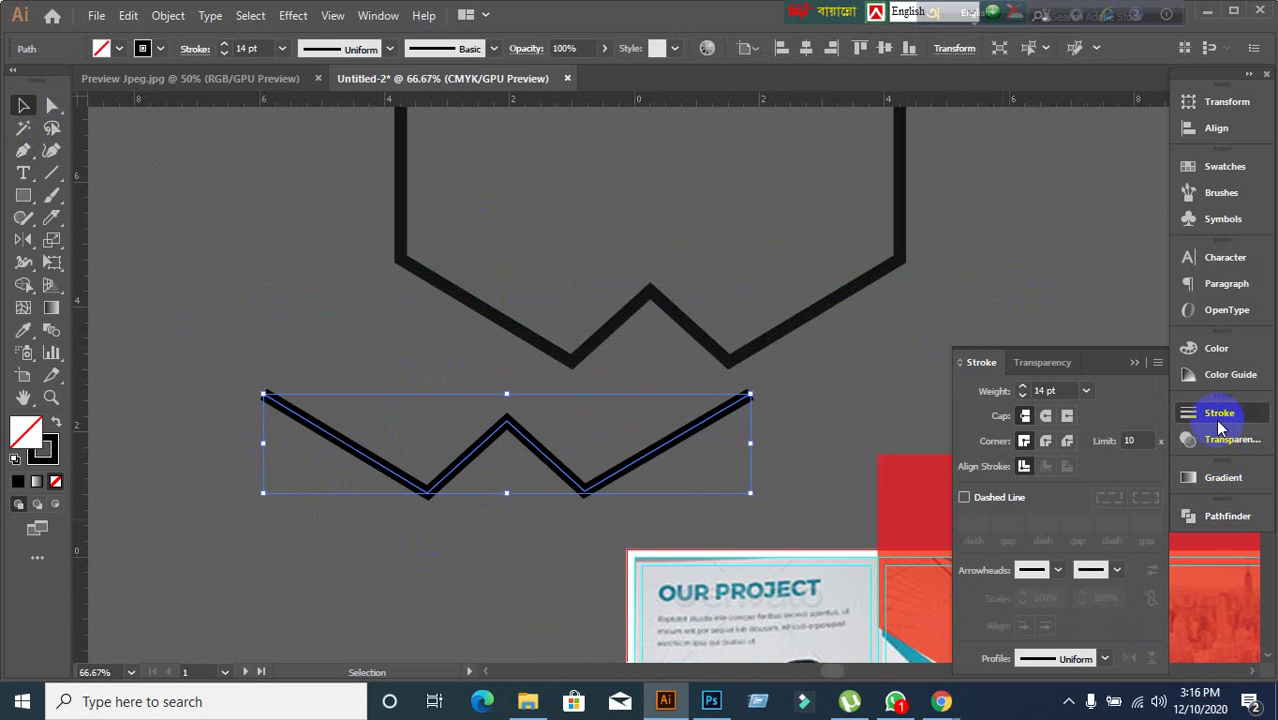
{"action": "left_click", "coordinate": [1061, 578]}
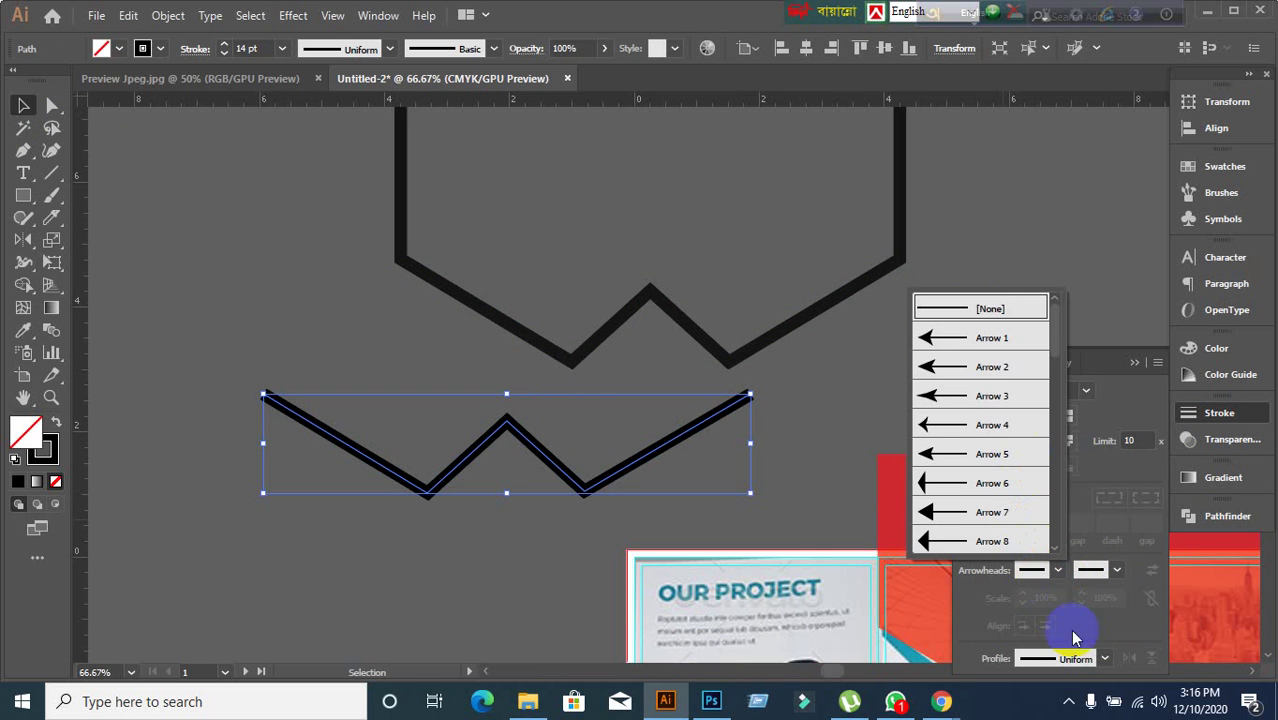
{"action": "left_click", "coordinate": [1092, 660]}
{"action": "left_click", "coordinate": [1092, 660]}
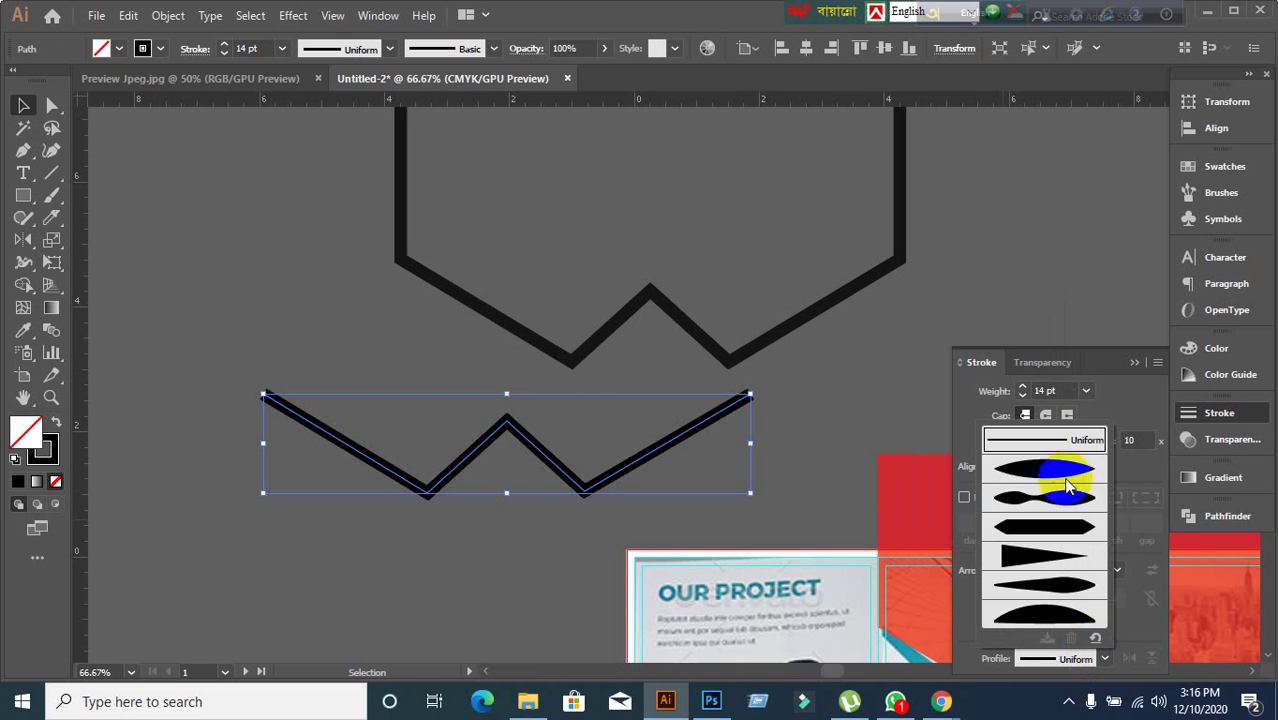
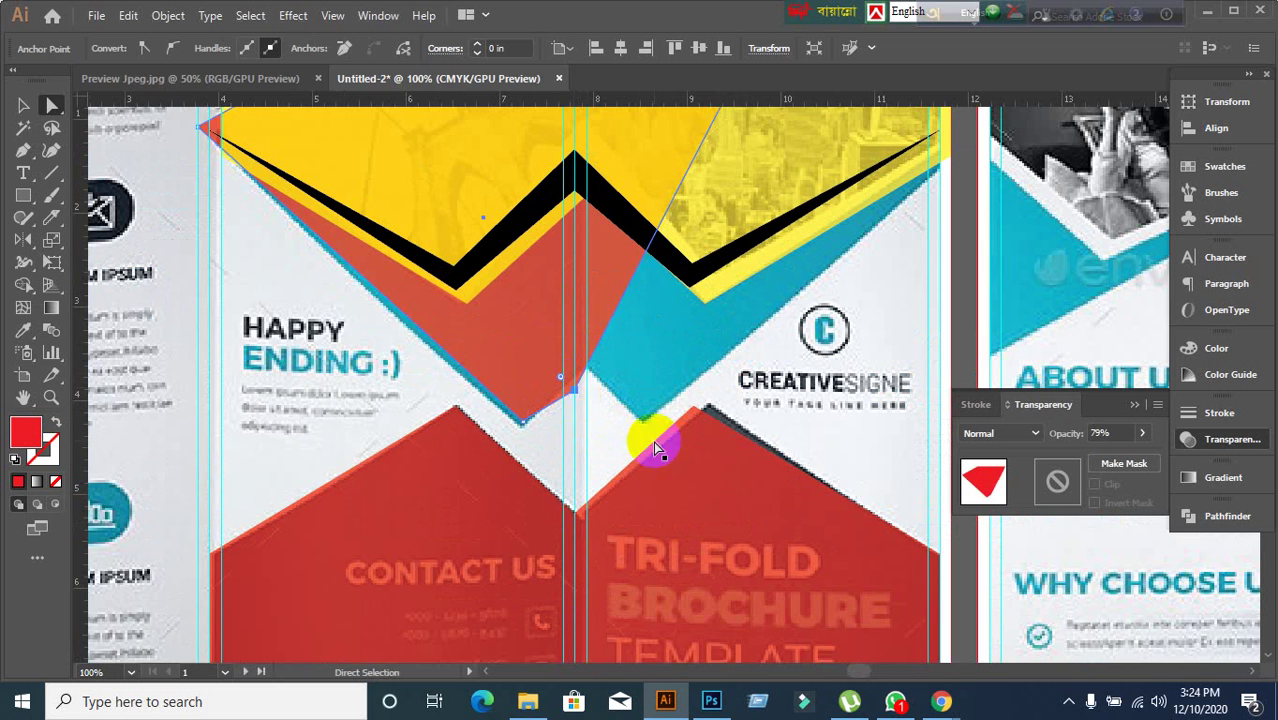
- Move the red shape's upper right anchor along the page's top edge to the fold guide at about X 7.8 in
{"action": "scroll", "coordinate": [735, 350], "scroll_direction": "up", "scroll_amount": 2}
{"action": "scroll", "coordinate": [597, 245], "scroll_direction": "down", "scroll_amount": 3}
{"action": "scroll", "coordinate": [597, 245], "scroll_direction": "up", "scroll_amount": 3}
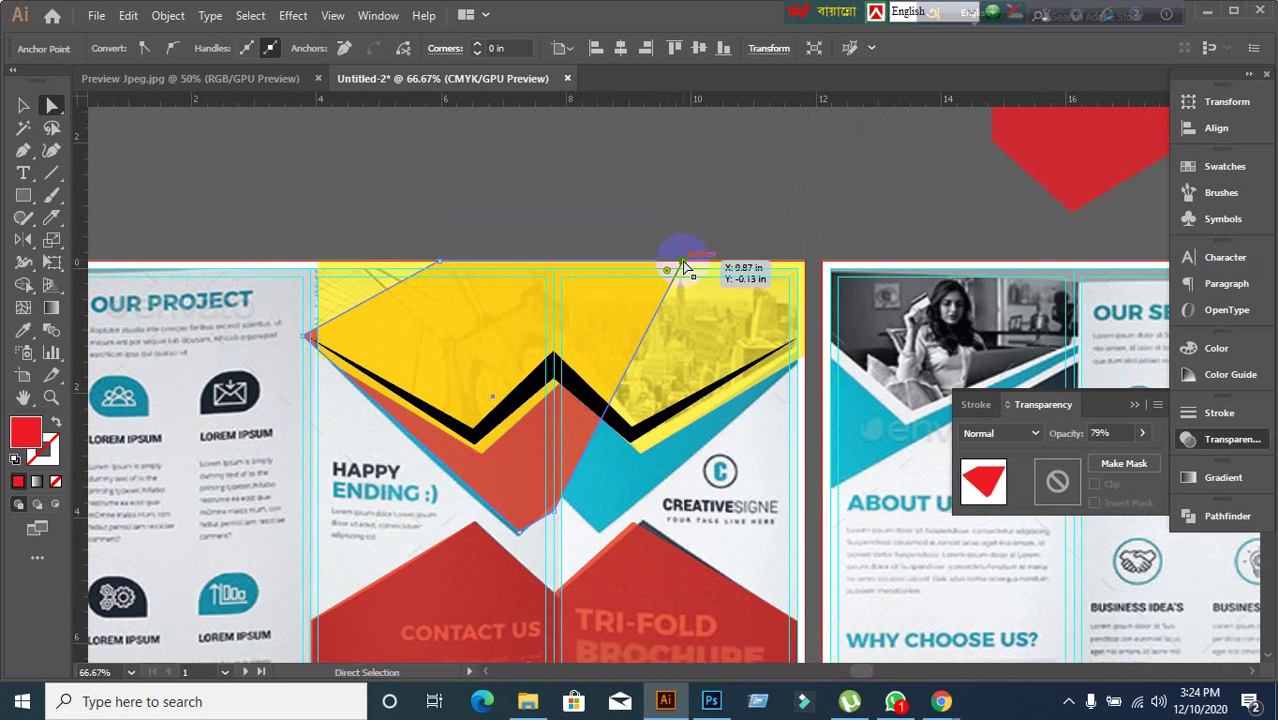
{"action": "left_click_drag", "start_coordinate": [684, 268], "coordinate": [551, 264]}
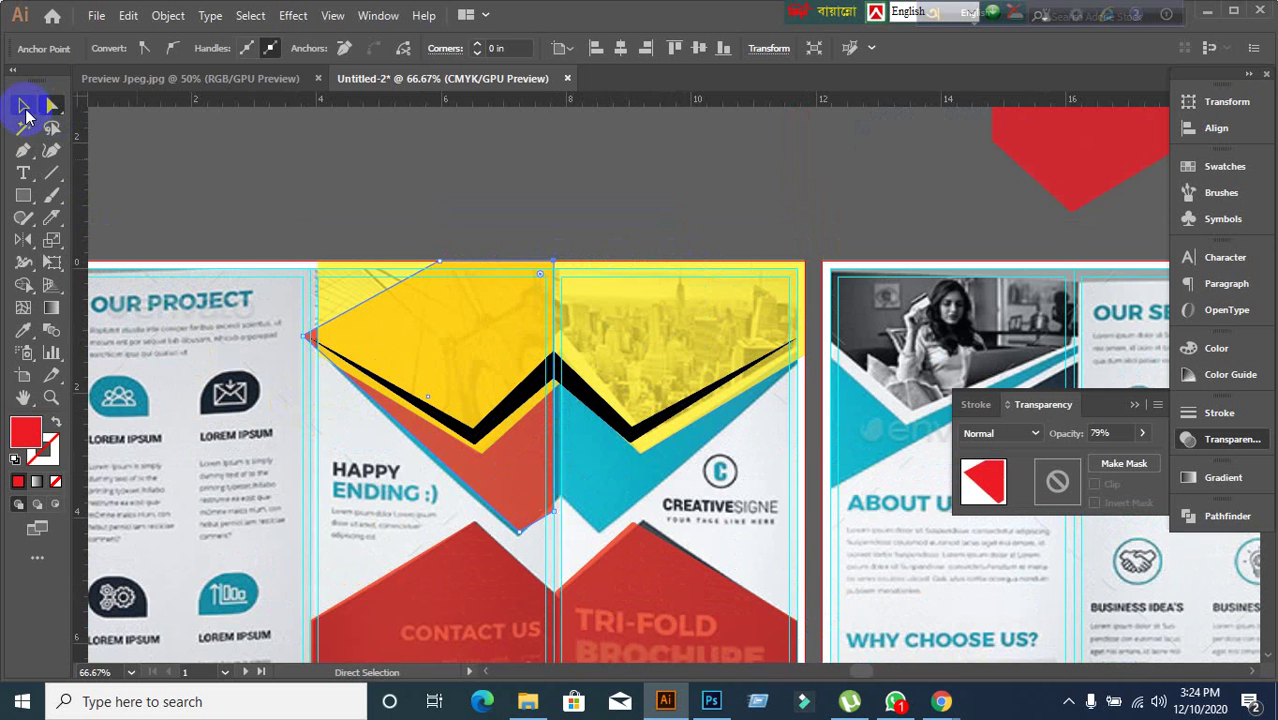
{"action": "left_click", "coordinate": [23, 106]}
- Examine the reshaped red overlay and how its left corner meets the yellow shape and the brochure template beneath
{"action": "left_click", "coordinate": [448, 408]}
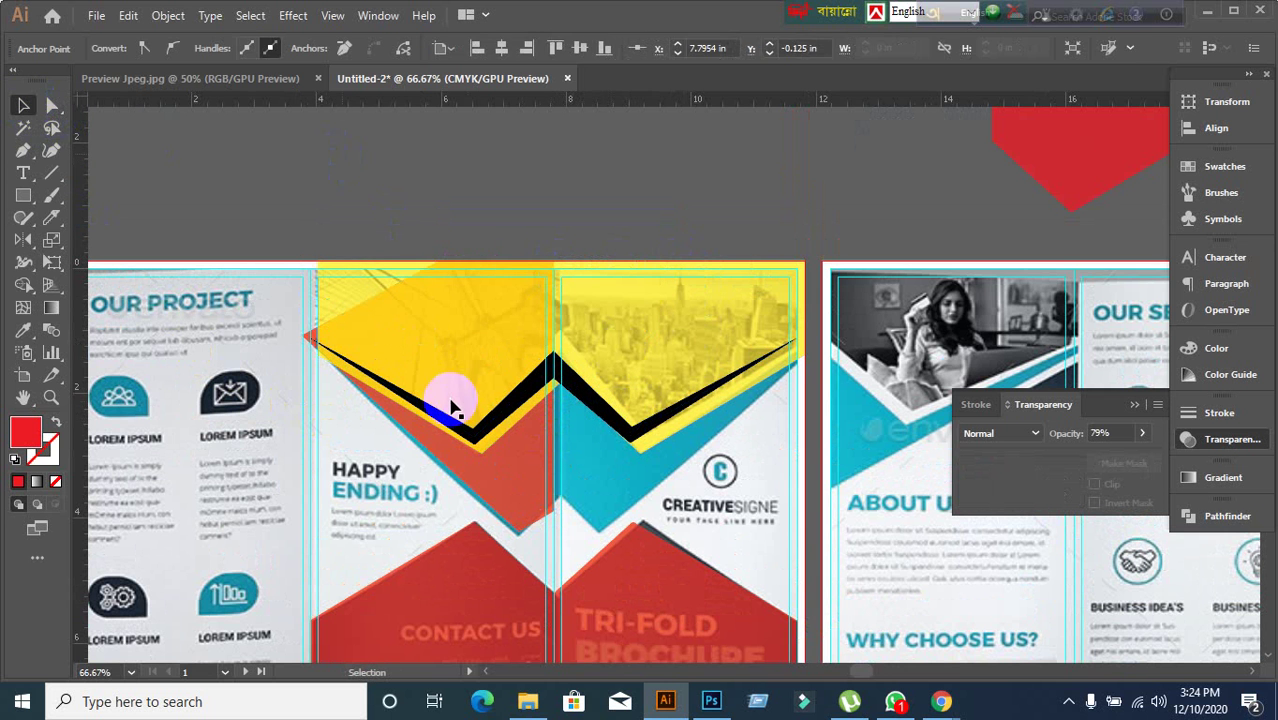
{"action": "left_click", "coordinate": [504, 479]}
{"action": "left_click", "coordinate": [656, 209]}
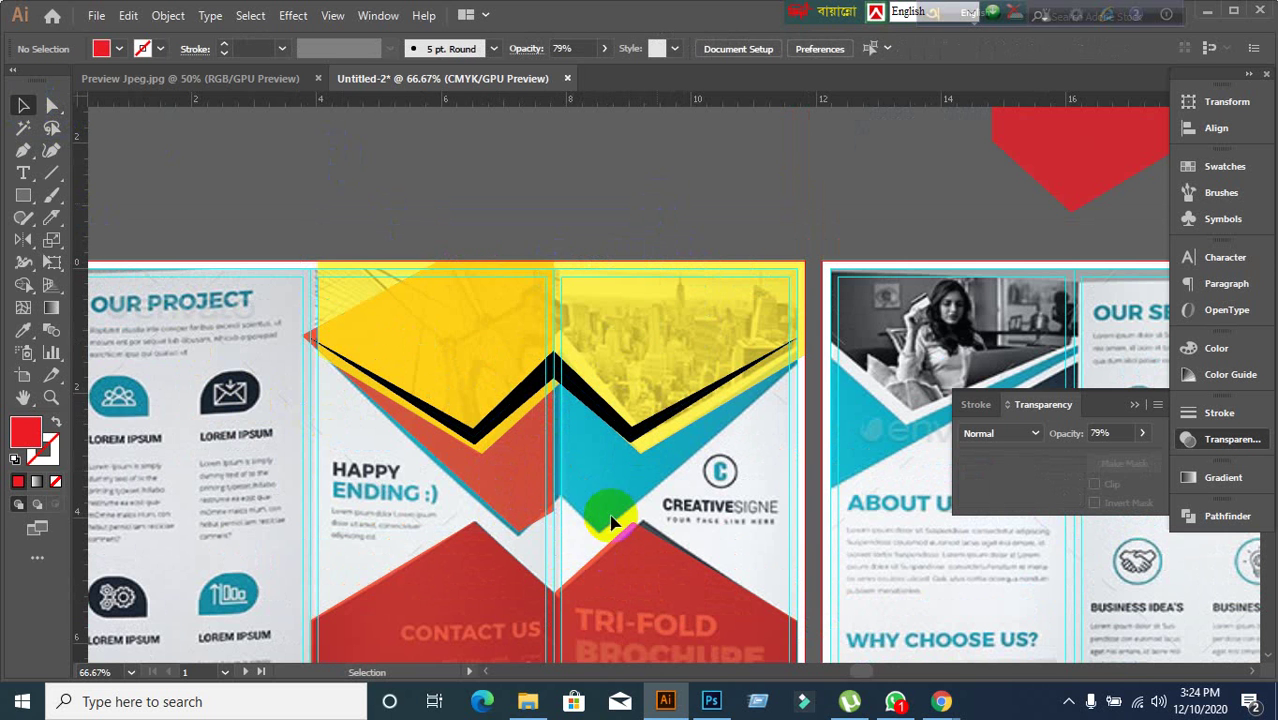
{"action": "left_click", "coordinate": [535, 488]}
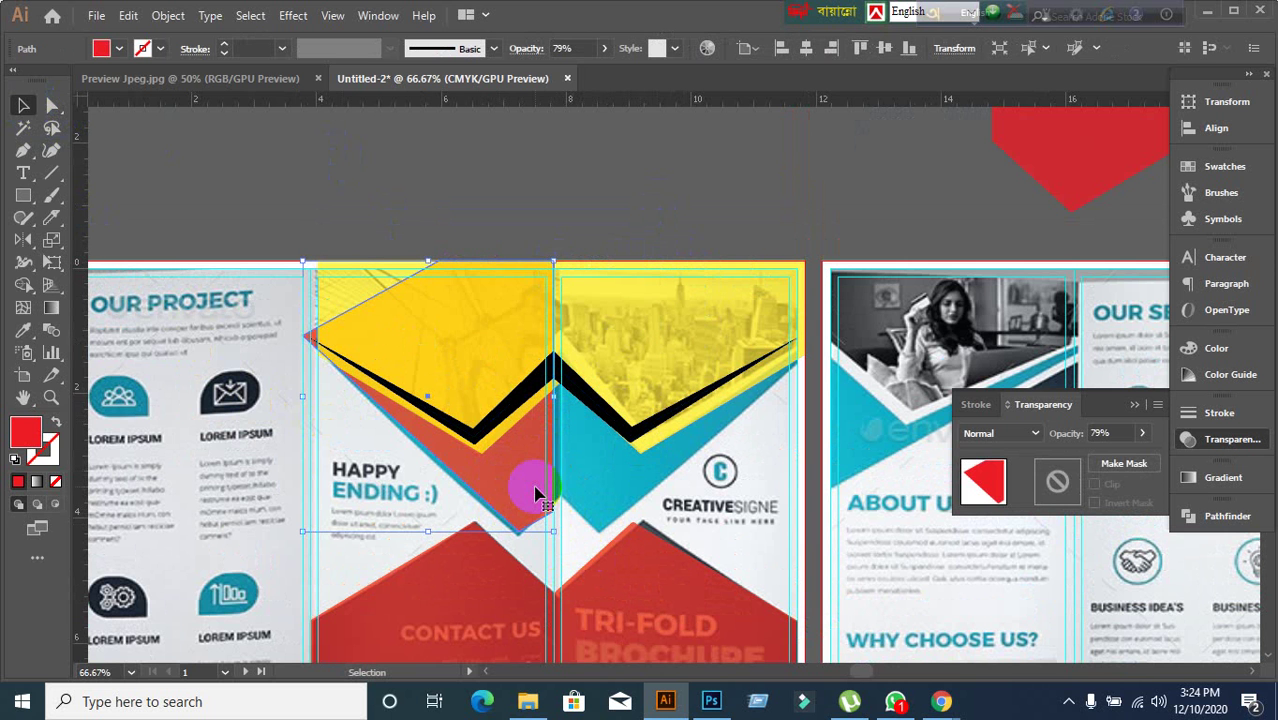
{"action": "left_click", "coordinate": [428, 177]}
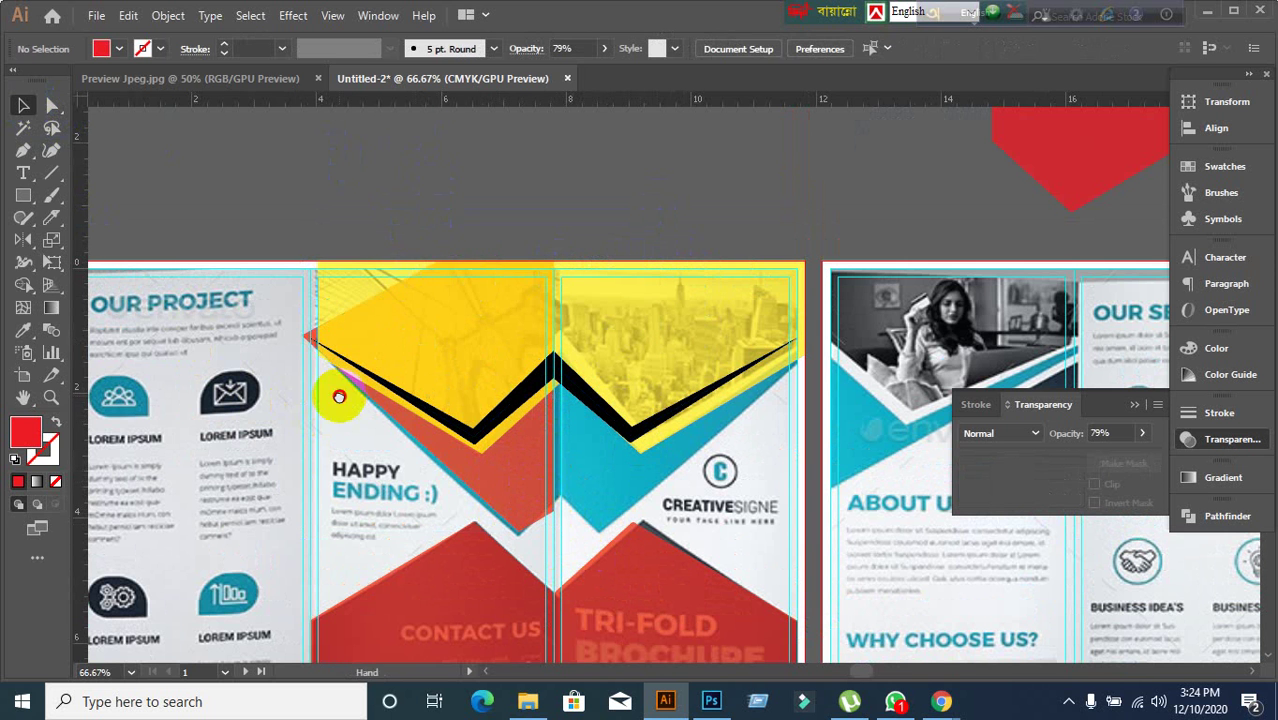
{"action": "left_click_drag", "start_coordinate": [337, 391], "coordinate": [491, 391]}
{"action": "scroll", "coordinate": [432, 378], "scroll_direction": "up", "scroll_amount": 2}
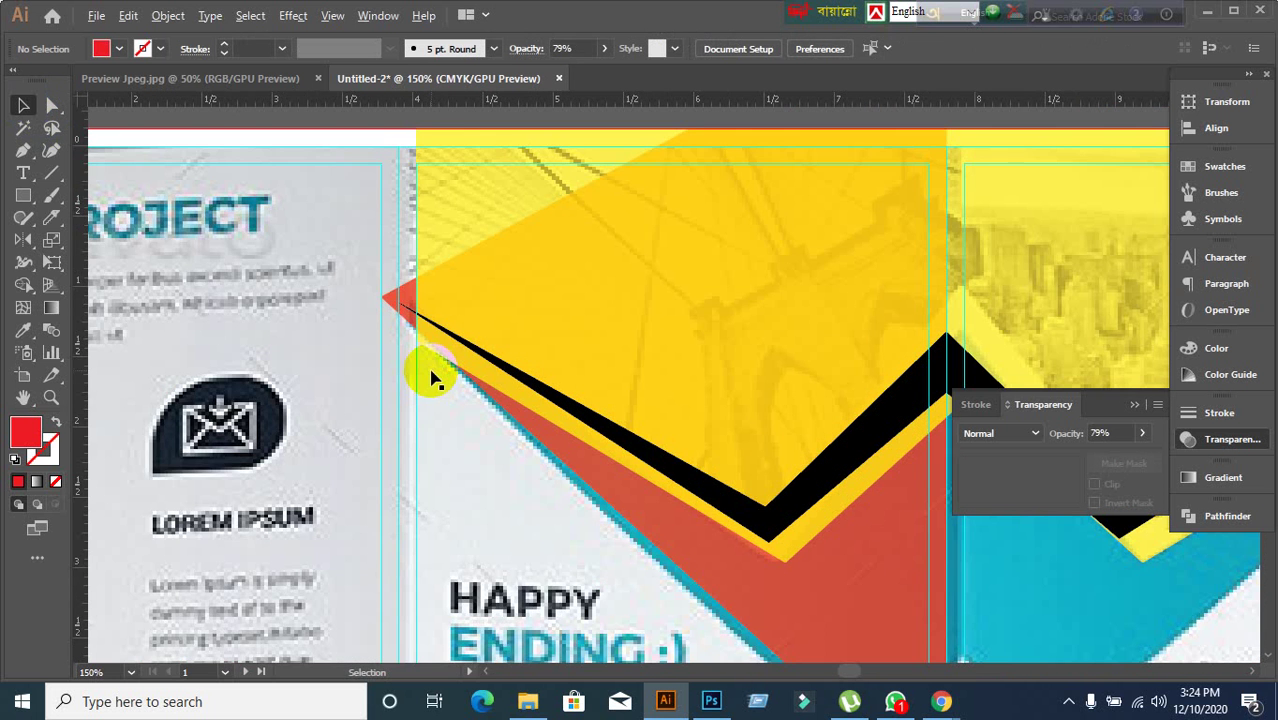
{"action": "scroll", "coordinate": [442, 357], "scroll_direction": "down", "scroll_amount": 2}
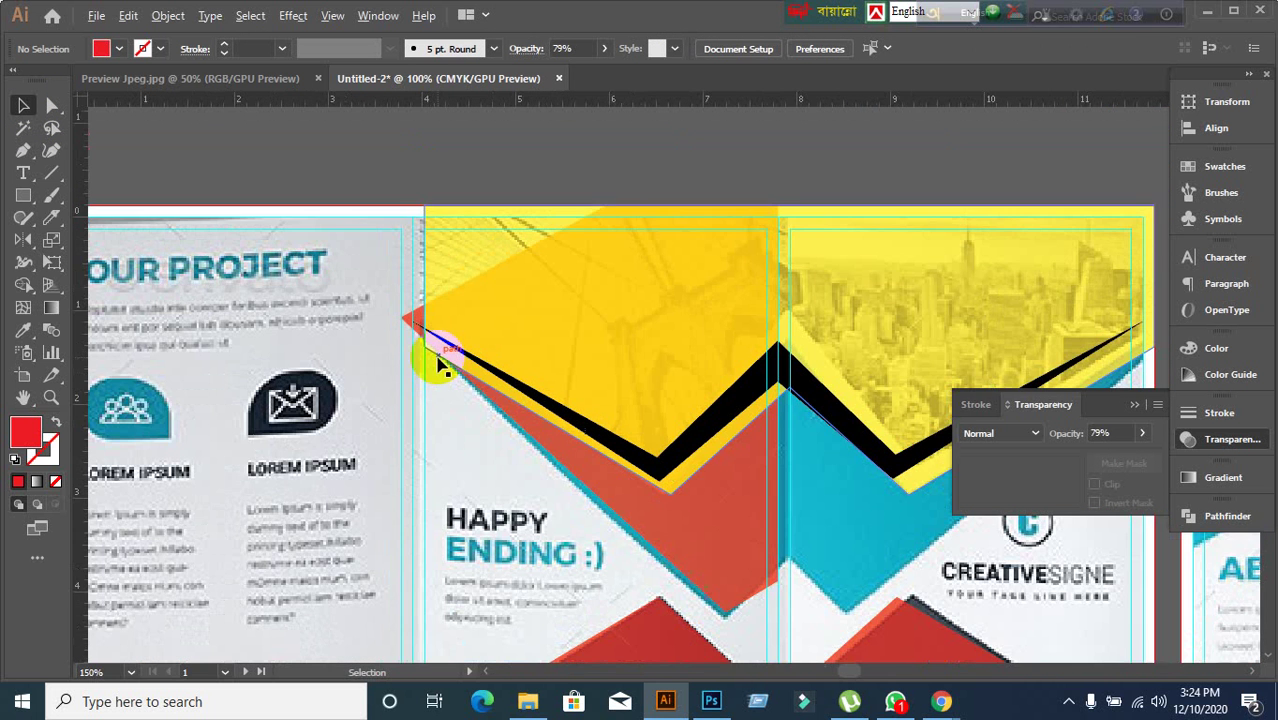
{"action": "left_click_drag", "start_coordinate": [442, 371], "coordinate": [485, 396]}
{"action": "left_click", "coordinate": [531, 352]}
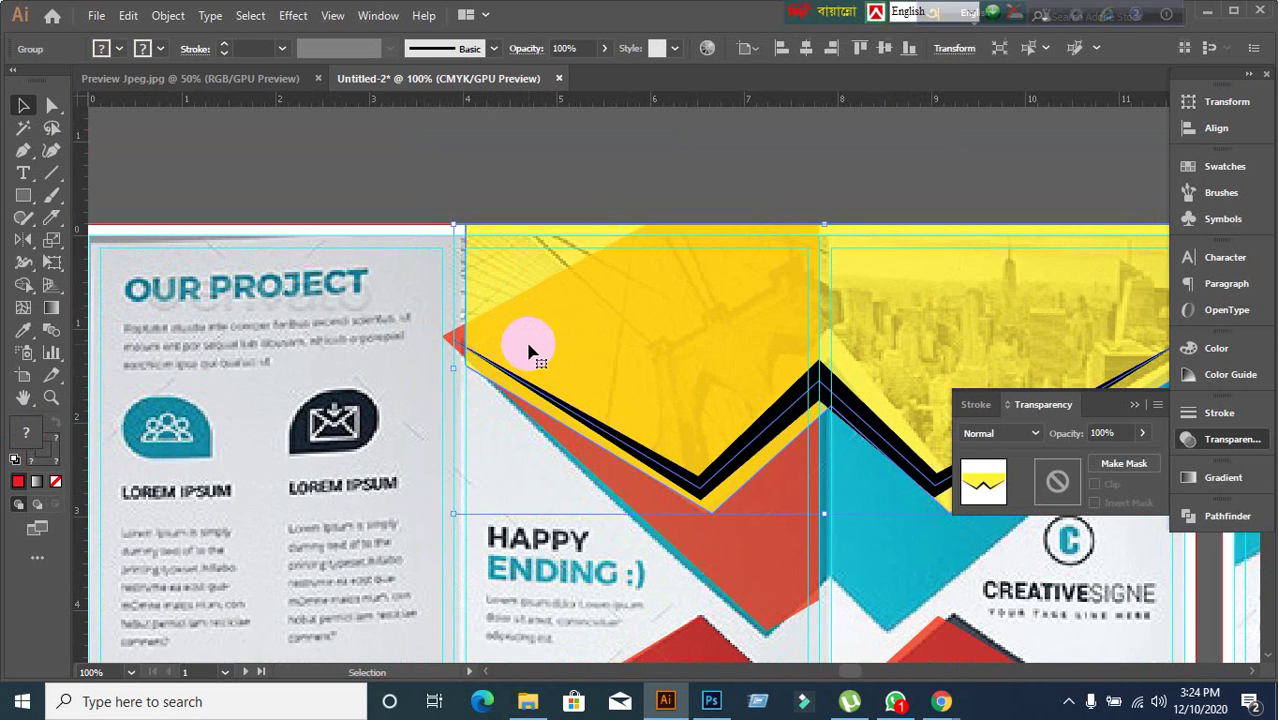
{"action": "left_click_drag", "start_coordinate": [627, 356], "coordinate": [425, 342]}
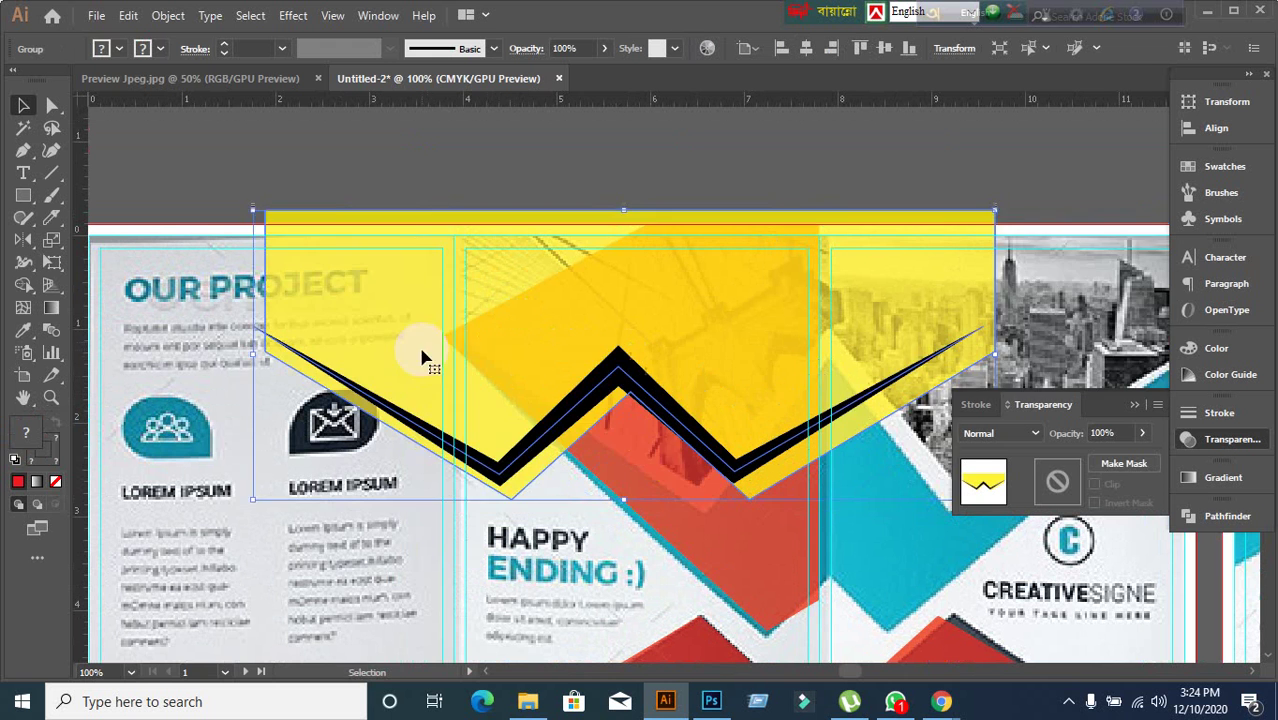
{"action": "key", "text": "ctrl+z"}
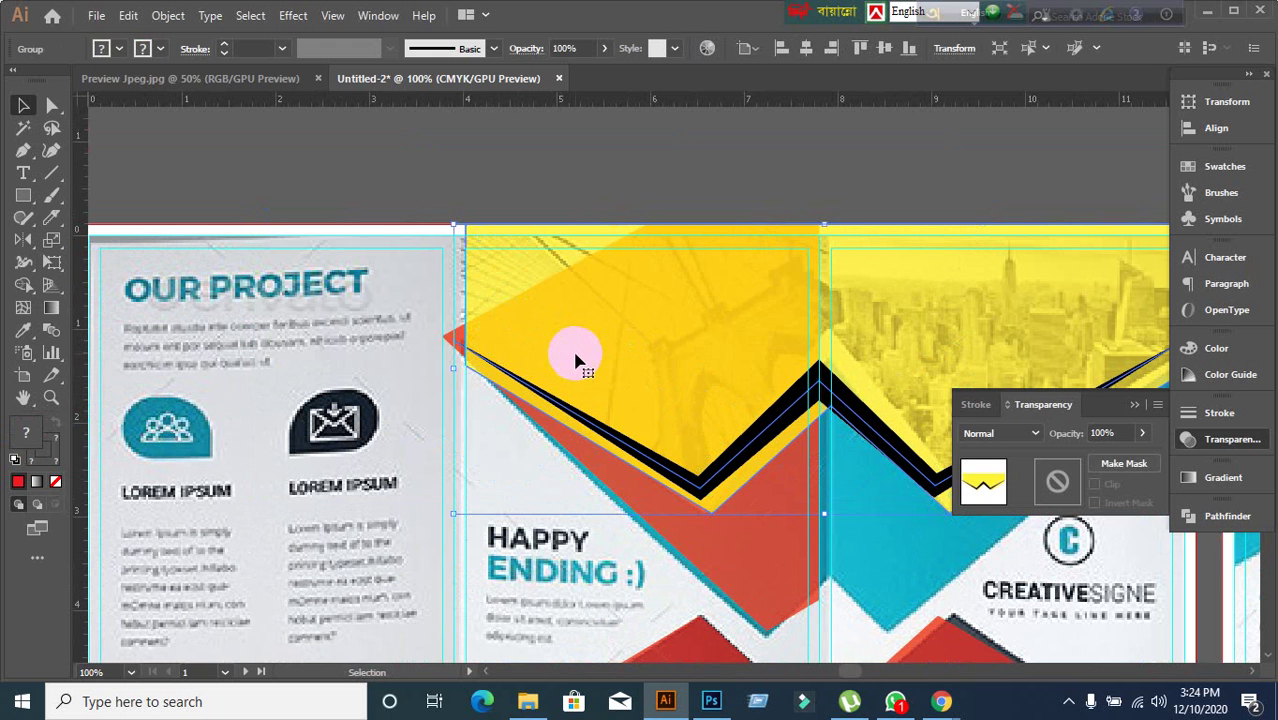
{"action": "left_click", "coordinate": [523, 171]}
{"action": "left_click", "coordinate": [587, 309]}
{"action": "left_click", "coordinate": [562, 187]}
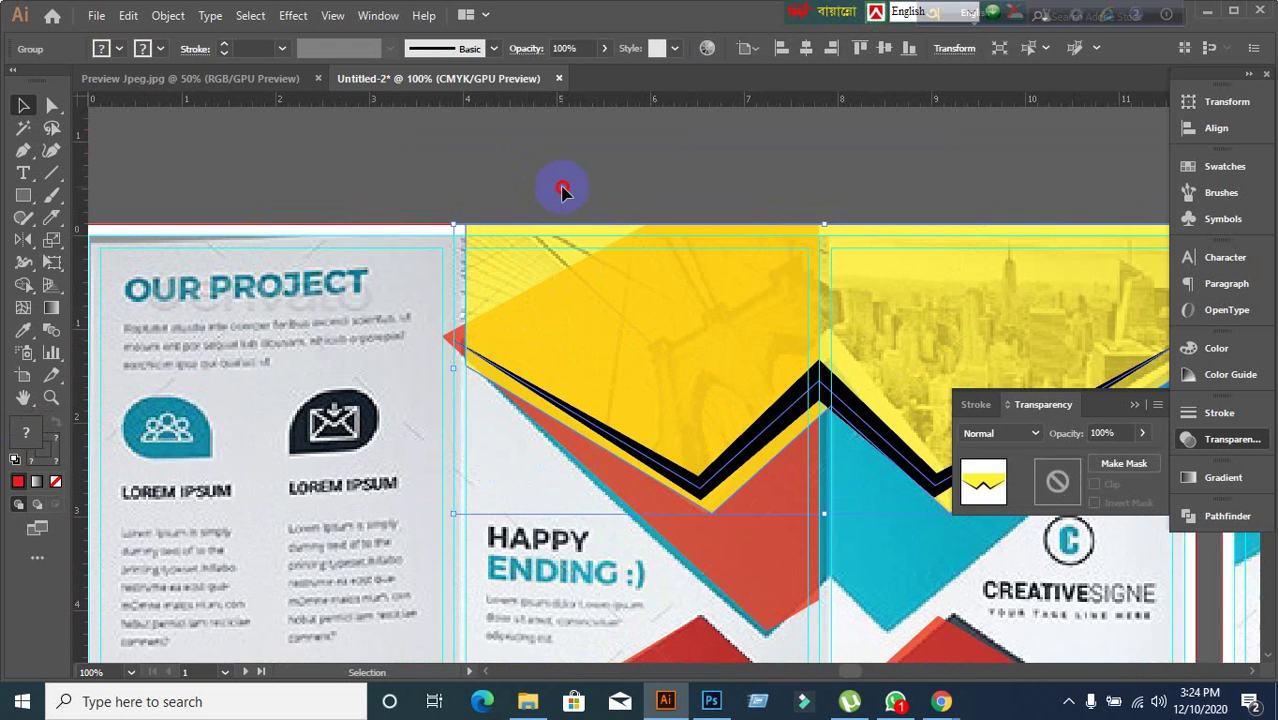
{"action": "right_click", "coordinate": [569, 331]}
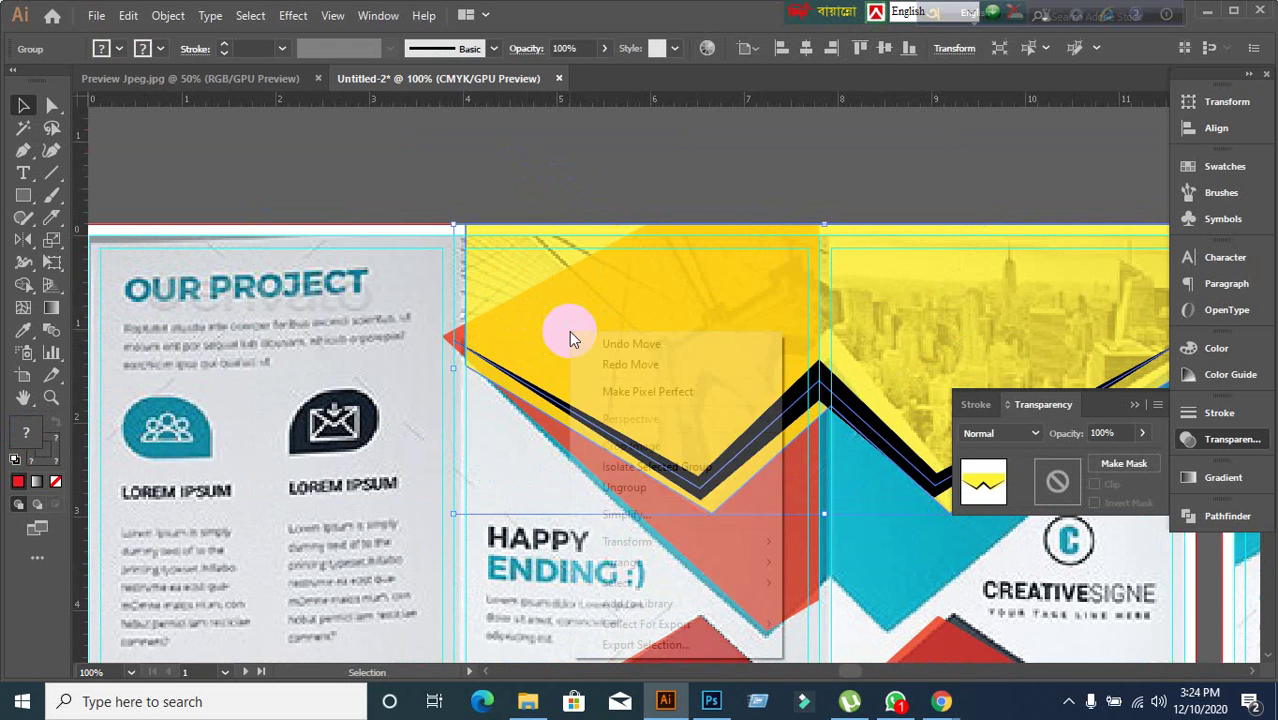
{"action": "left_click", "coordinate": [603, 171]}
- Duplicate the red header shape, placing the copy lower and across the fold toward the front cover panel
{"action": "scroll", "coordinate": [561, 366], "scroll_direction": "down", "scroll_amount": 1}
{"action": "left_click_drag", "start_coordinate": [668, 456], "coordinate": [592, 333]}
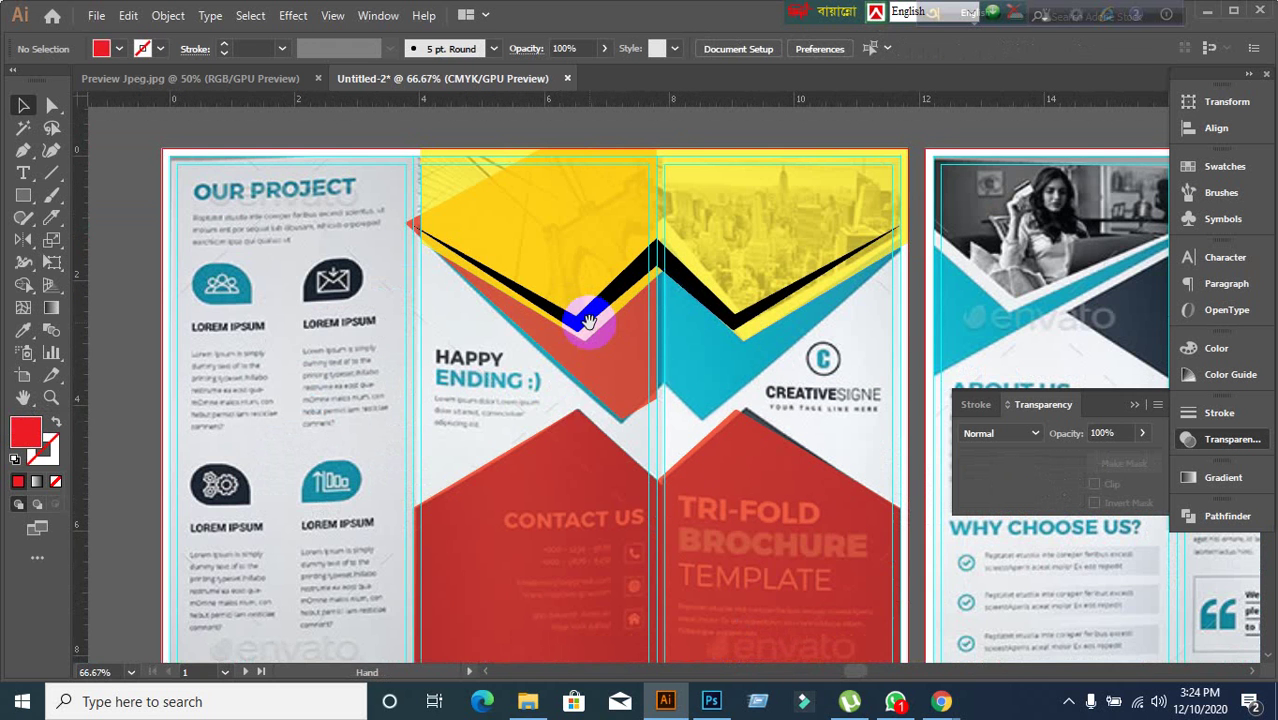
{"action": "left_click", "coordinate": [600, 396]}
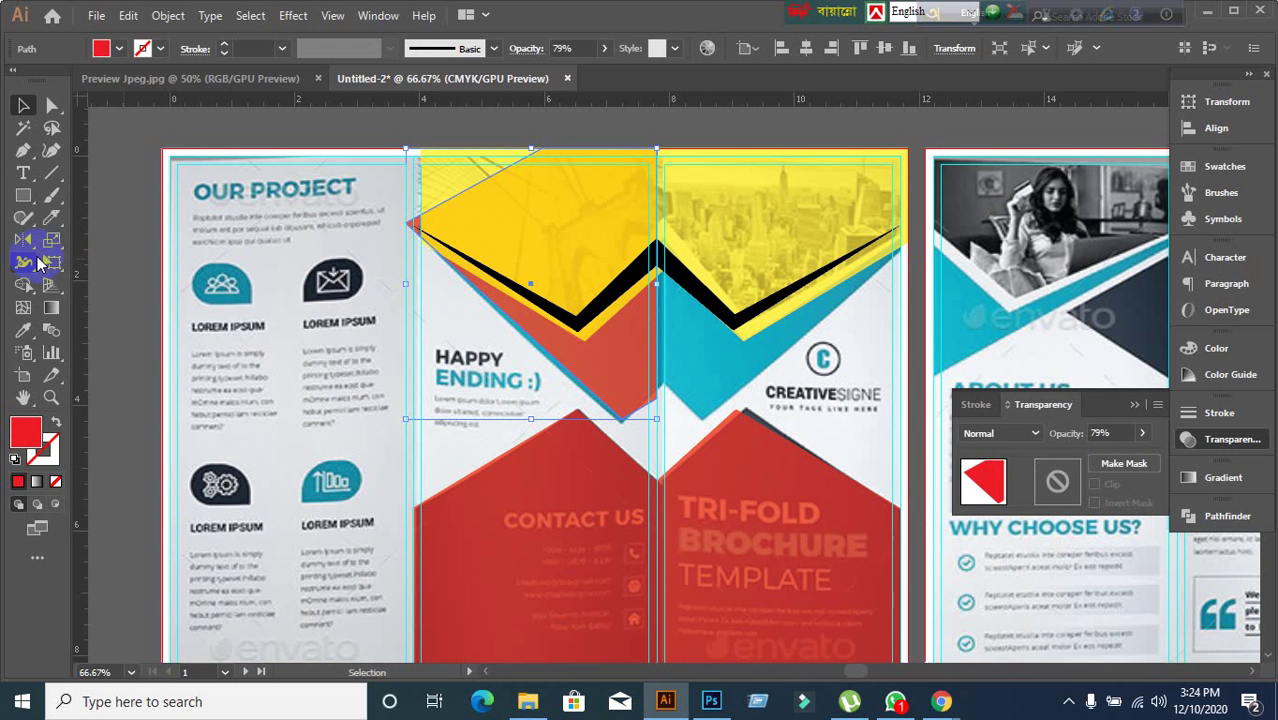
{"action": "left_click", "coordinate": [25, 243]}
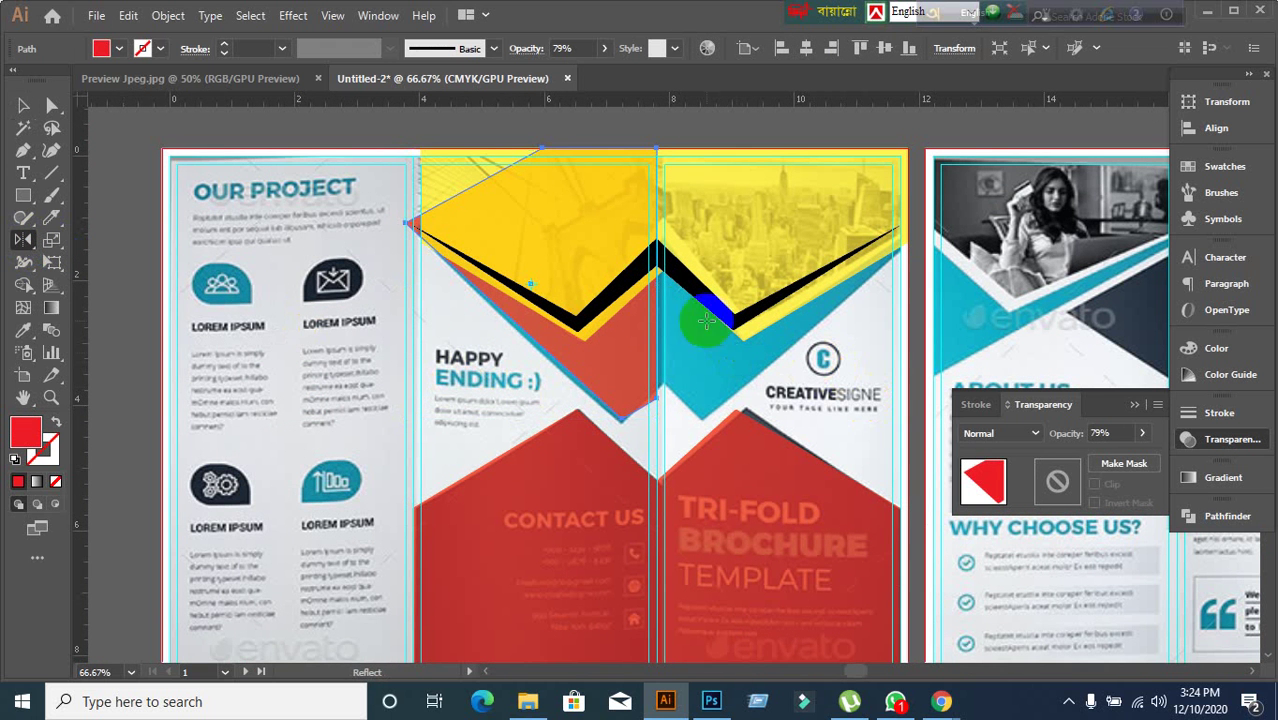
{"action": "left_click", "coordinate": [652, 295]}
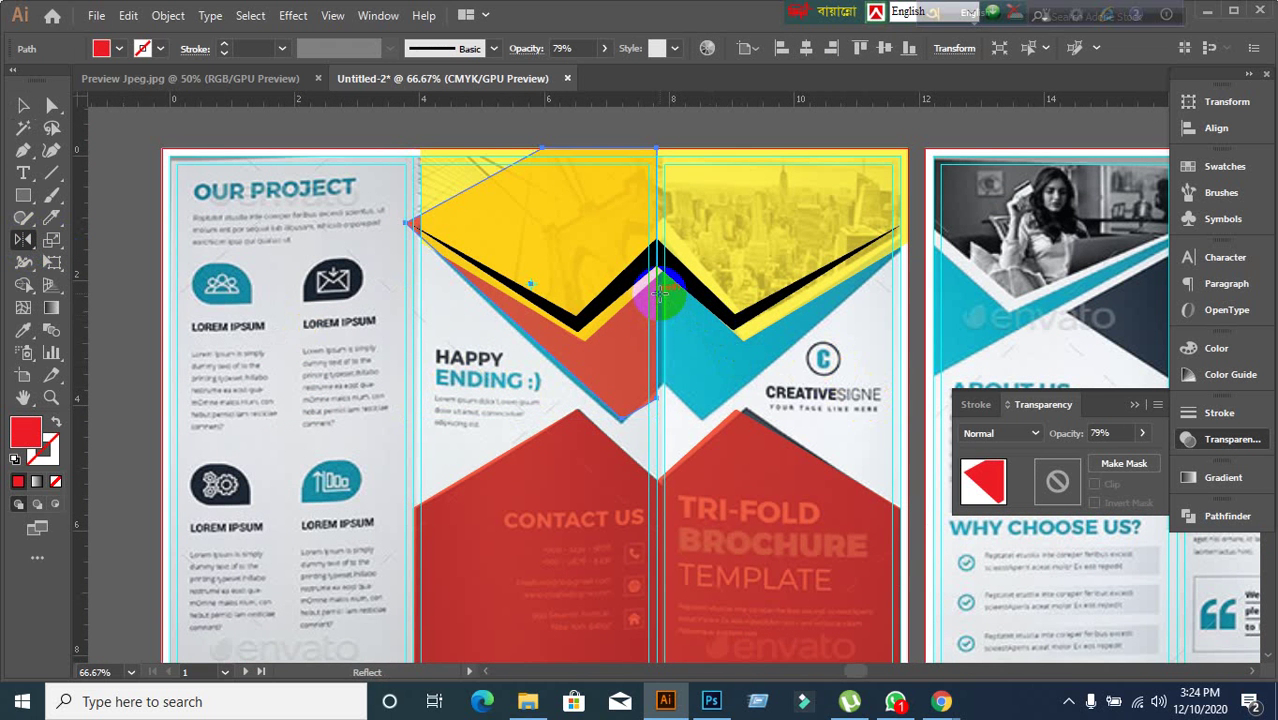
{"action": "key", "text": "v"}
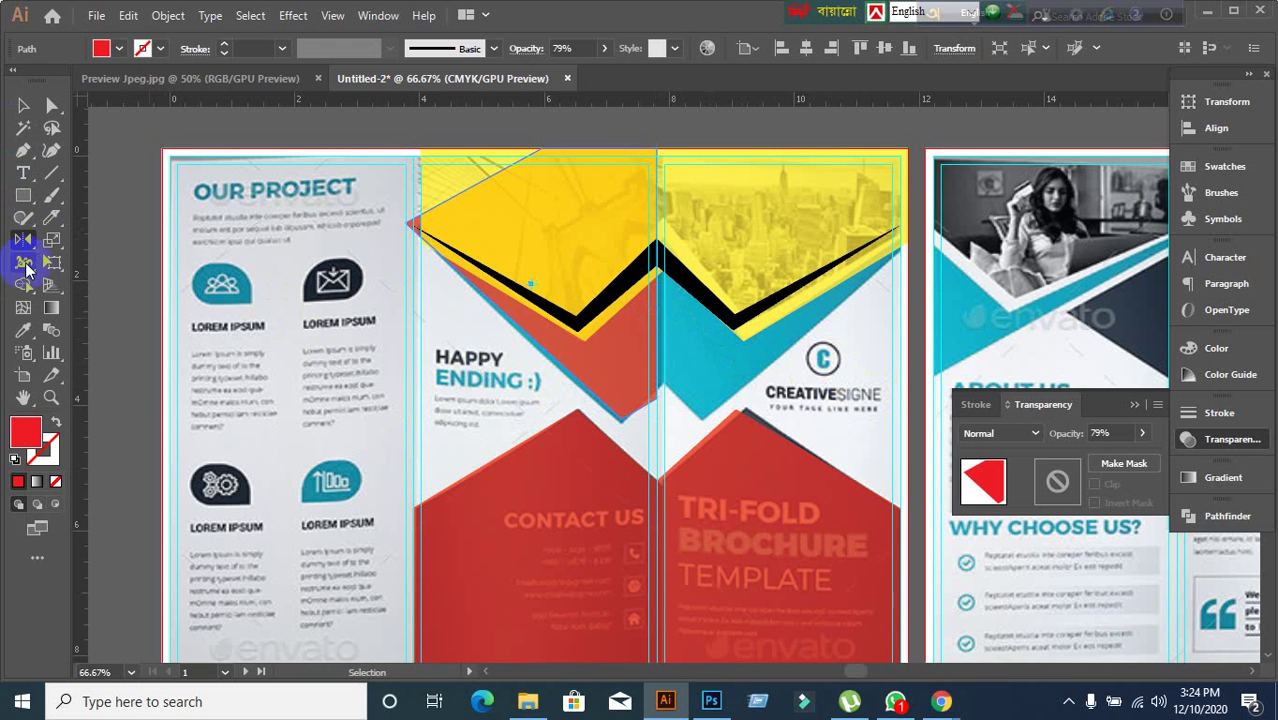
{"action": "left_click_drag", "start_coordinate": [615, 367], "coordinate": [778, 425]}
- Reflect the red copy across the vertical axis and move it to the opposite side of the fold as a mirror image
{"action": "right_click", "coordinate": [738, 352]}
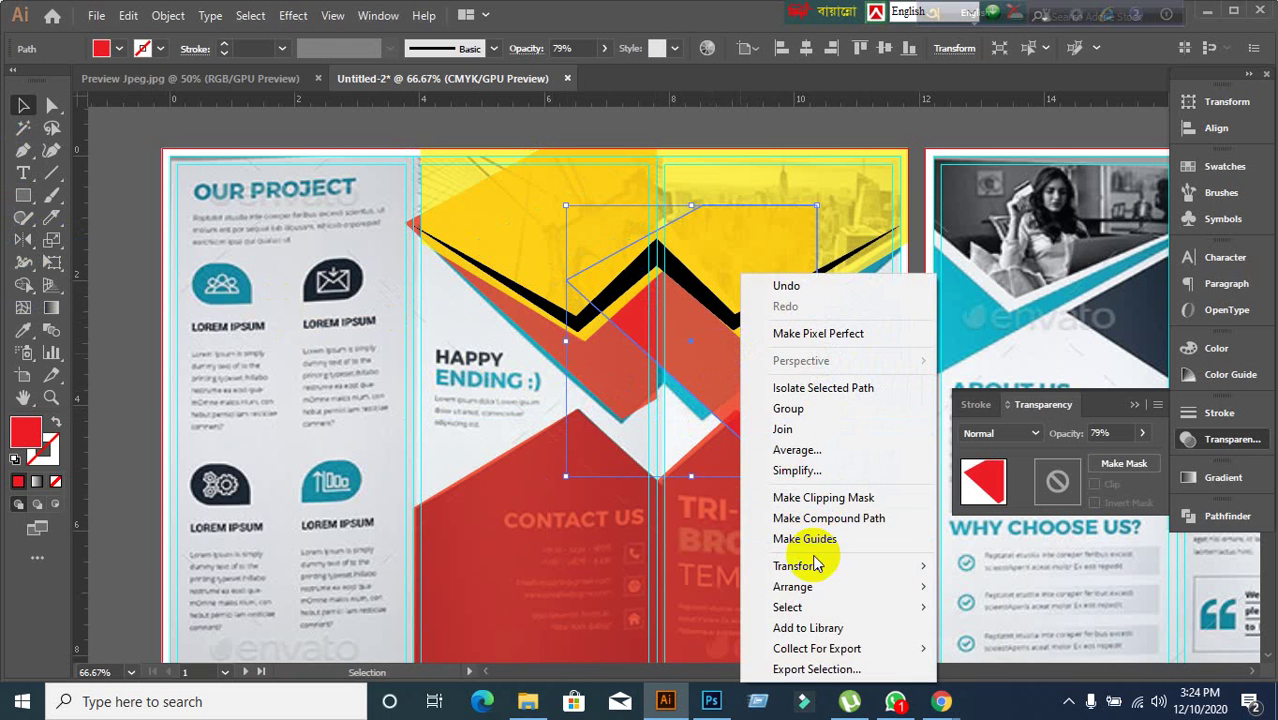
{"action": "mouse_move", "coordinate": [810, 575]}
{"action": "left_click", "coordinate": [1035, 474]}
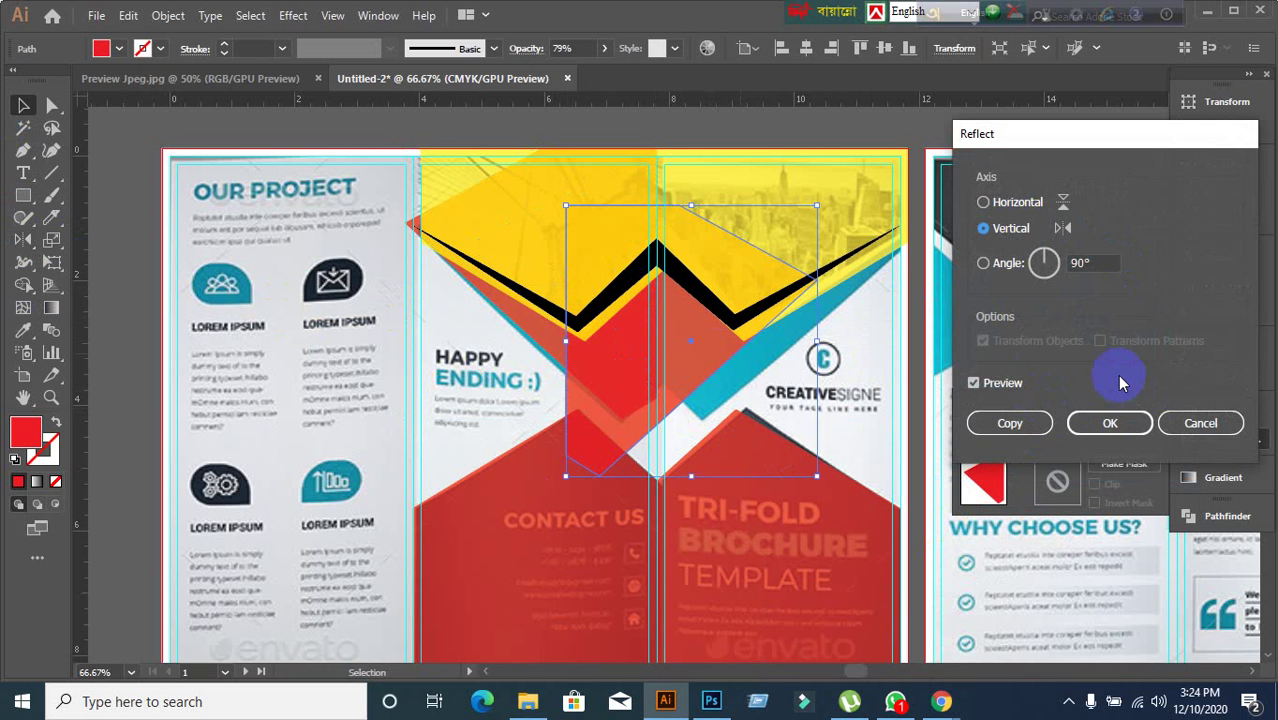
{"action": "left_click", "coordinate": [1117, 423]}
{"action": "left_click_drag", "start_coordinate": [648, 366], "coordinate": [712, 366]}
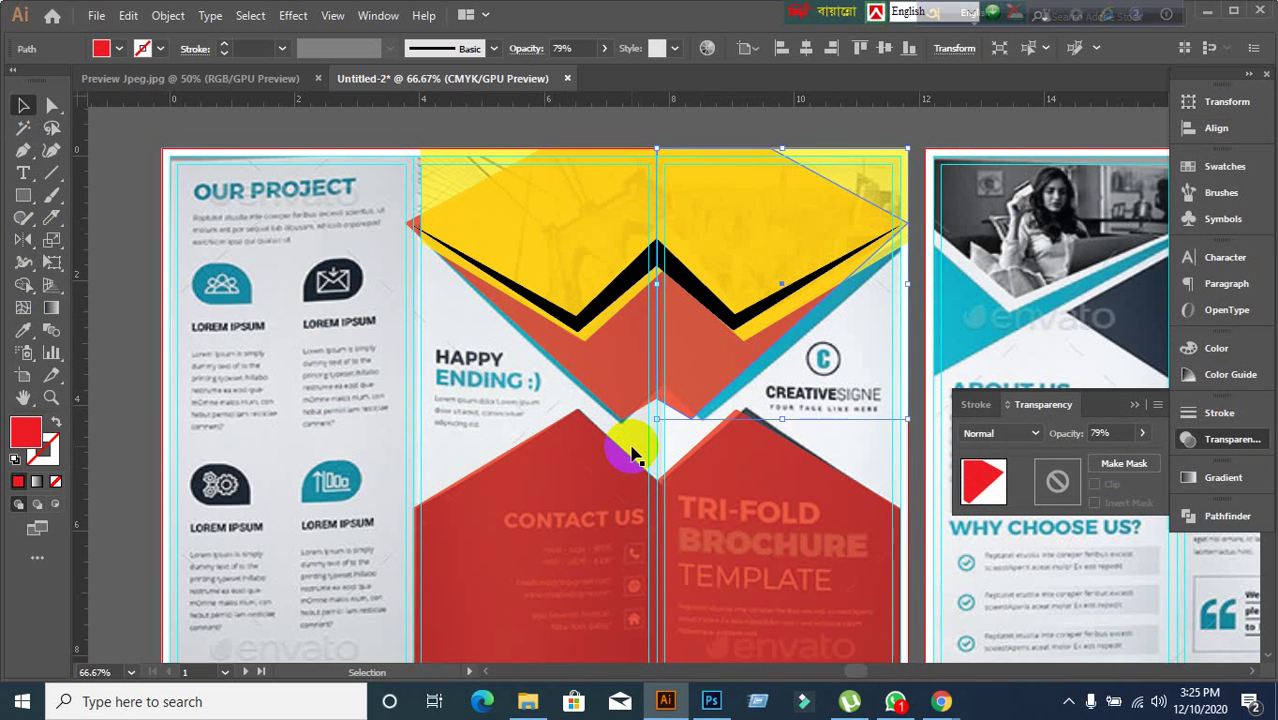
- Align the mirrored red shape level with the original so the two meet at the fold with 0 in spacing
{"action": "left_click", "coordinate": [660, 439]}
{"action": "scroll", "coordinate": [660, 440], "scroll_direction": "up", "scroll_amount": 2}
{"action": "left_click_drag", "start_coordinate": [716, 297], "coordinate": [731, 358]}
{"action": "scroll", "coordinate": [677, 448], "scroll_direction": "down", "scroll_amount": 1}
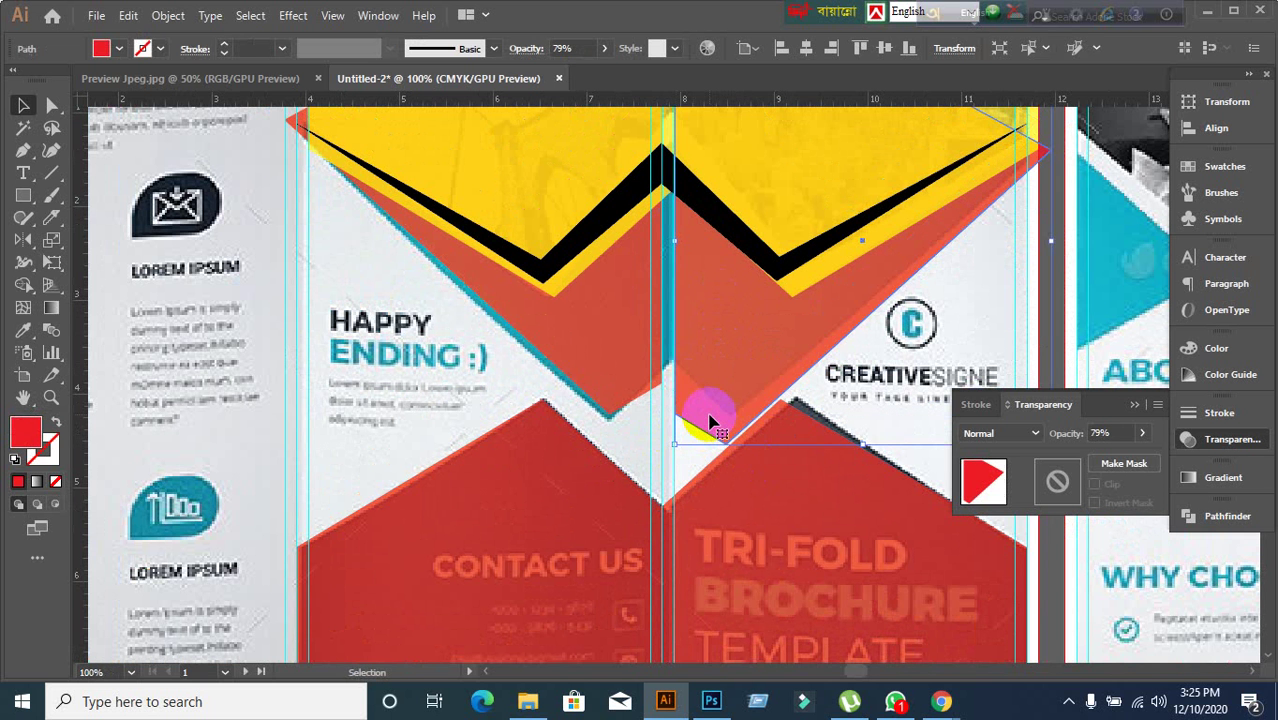
{"action": "left_click", "coordinate": [590, 343], "text": "shift"}
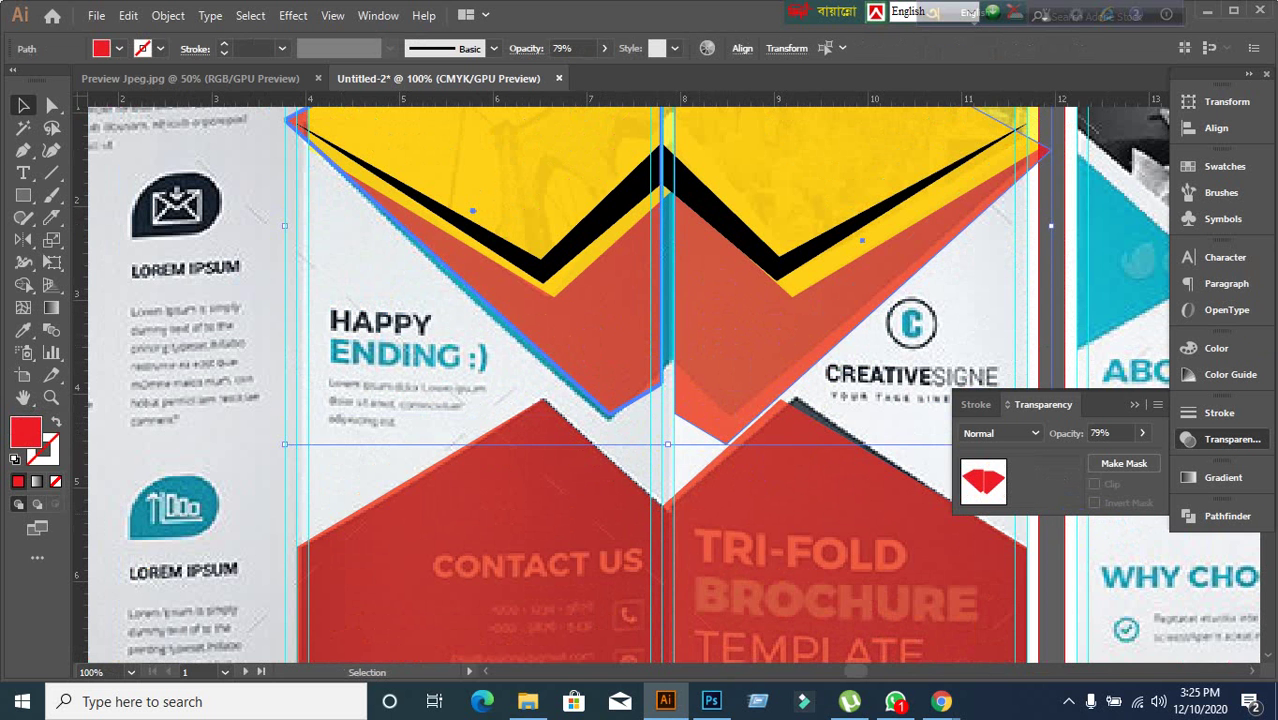
{"action": "left_click", "coordinate": [1219, 138]}
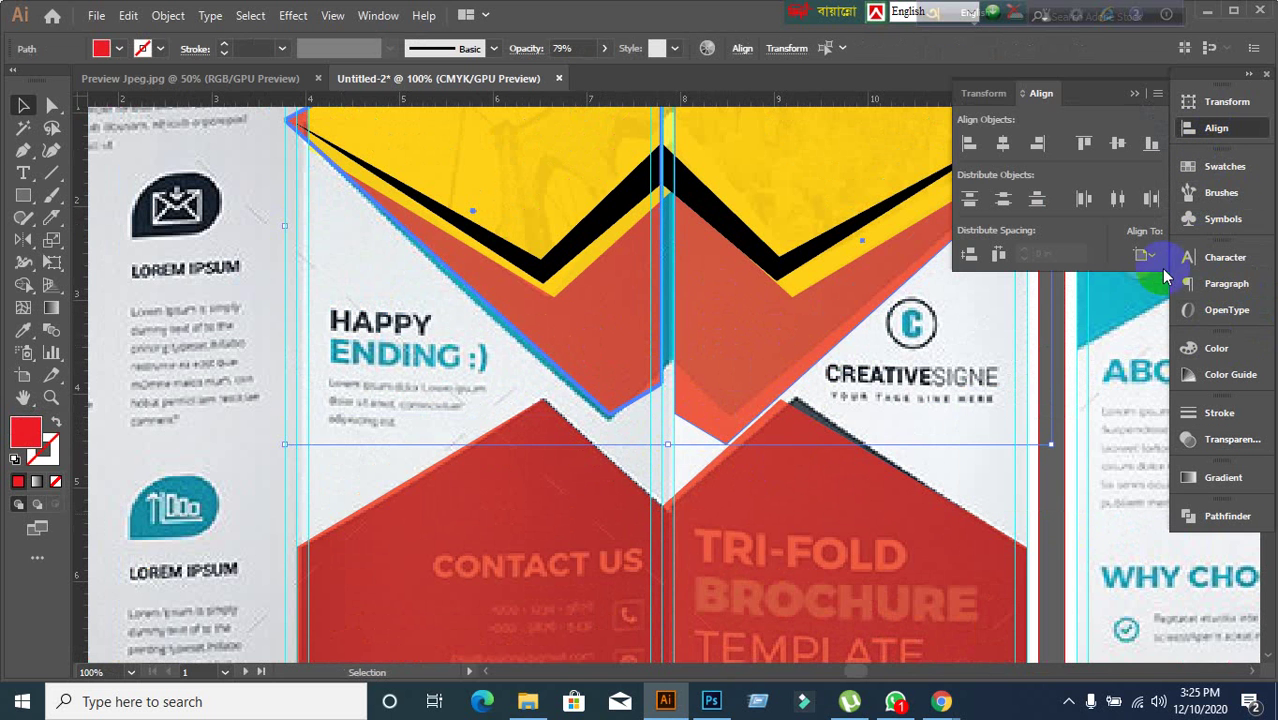
{"action": "left_click", "coordinate": [745, 394]}
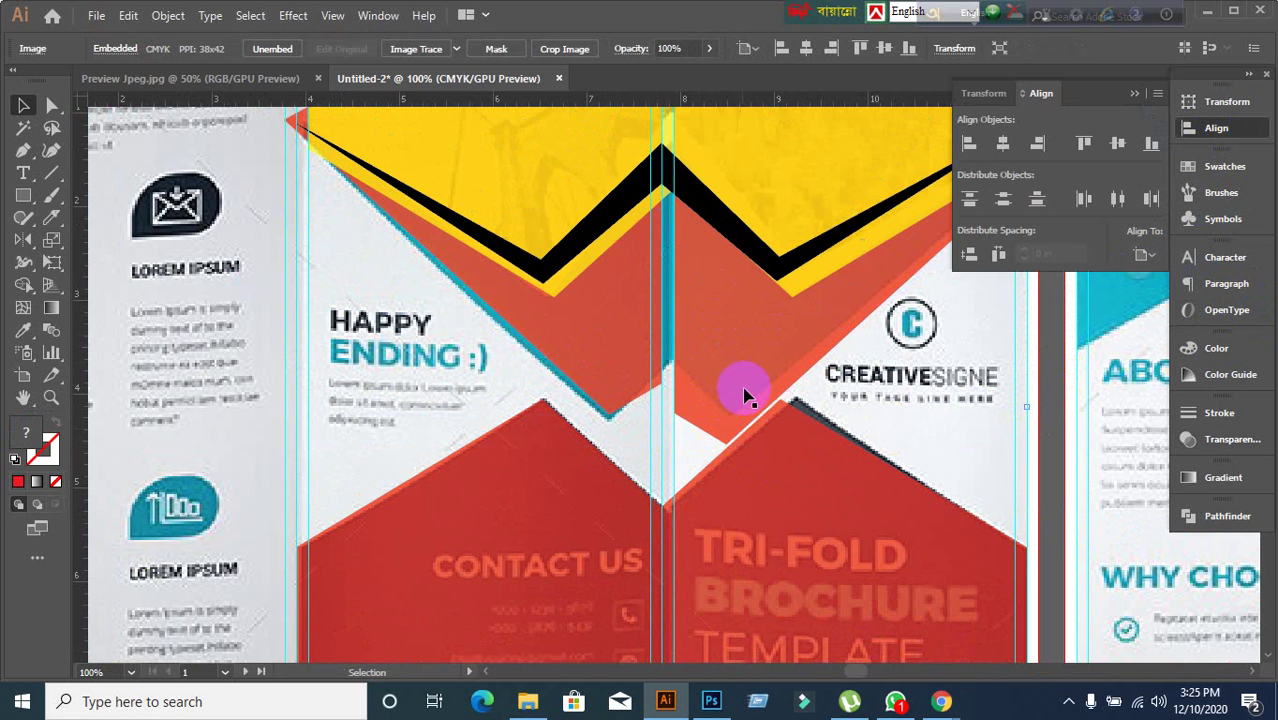
{"action": "left_click", "coordinate": [700, 362]}
{"action": "left_click", "coordinate": [593, 340], "text": "shift"}
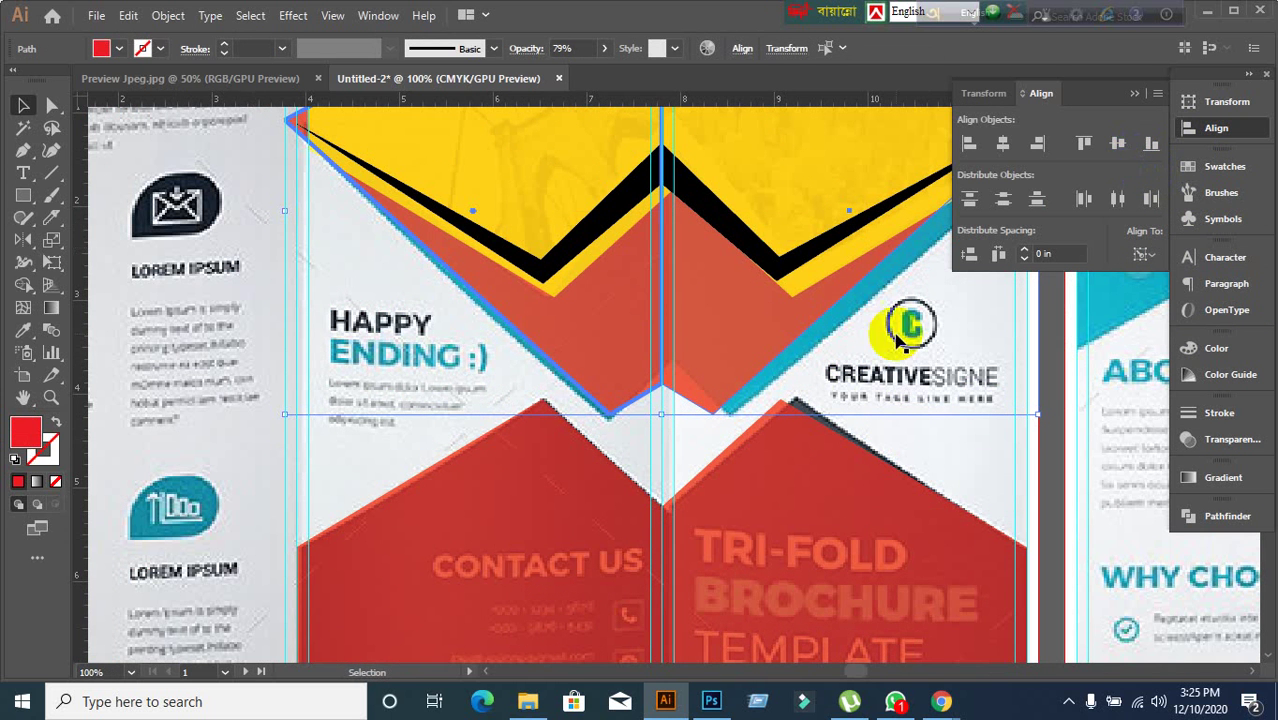
{"action": "left_click", "coordinate": [702, 449]}
{"action": "scroll", "coordinate": [703, 450], "scroll_direction": "down", "scroll_amount": 2}
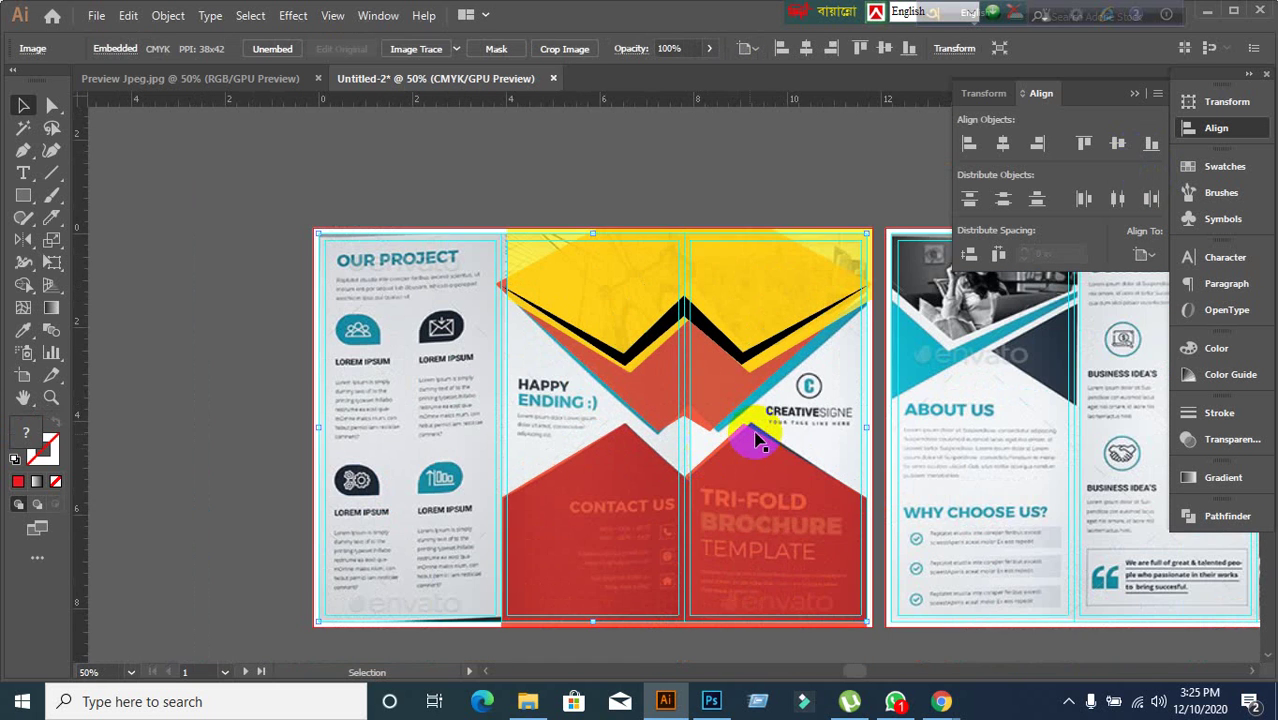
- Ungroup the yellow header shape and the black tapered zigzag, then clear the selection
{"action": "scroll", "coordinate": [756, 434], "scroll_direction": "up", "scroll_amount": 1}
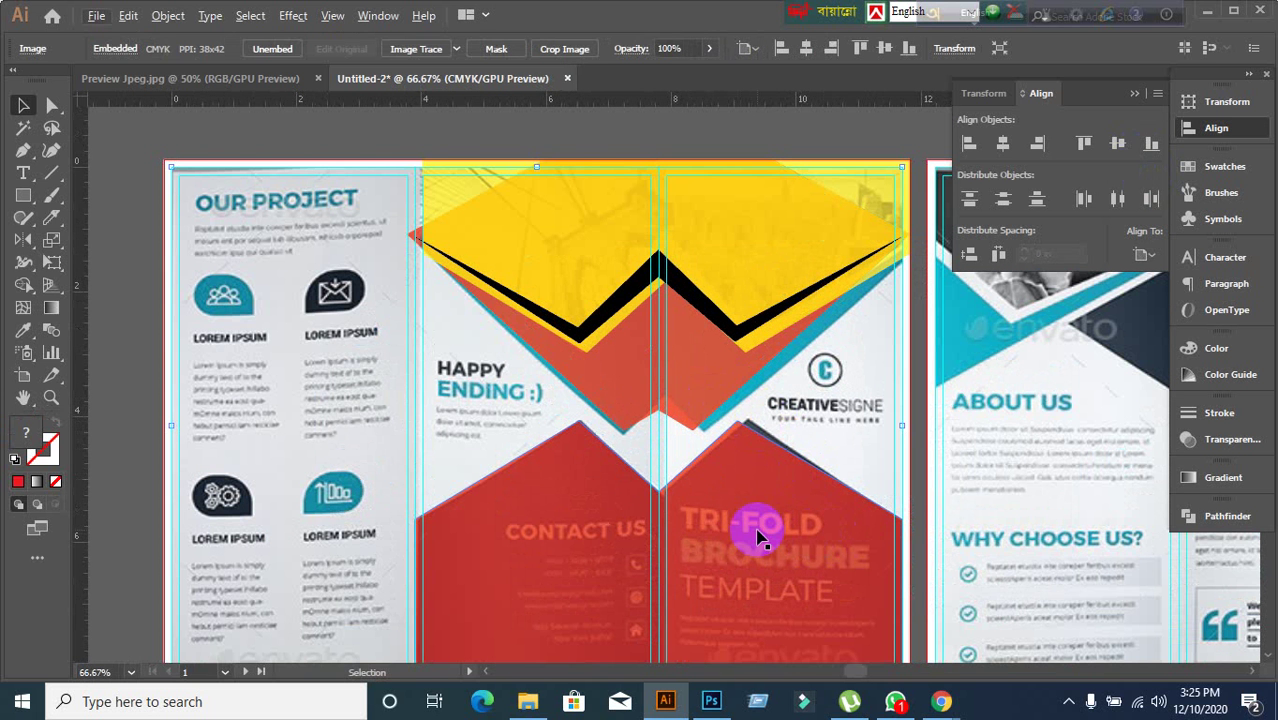
{"action": "left_click", "coordinate": [556, 262]}
{"action": "right_click", "coordinate": [557, 263]}
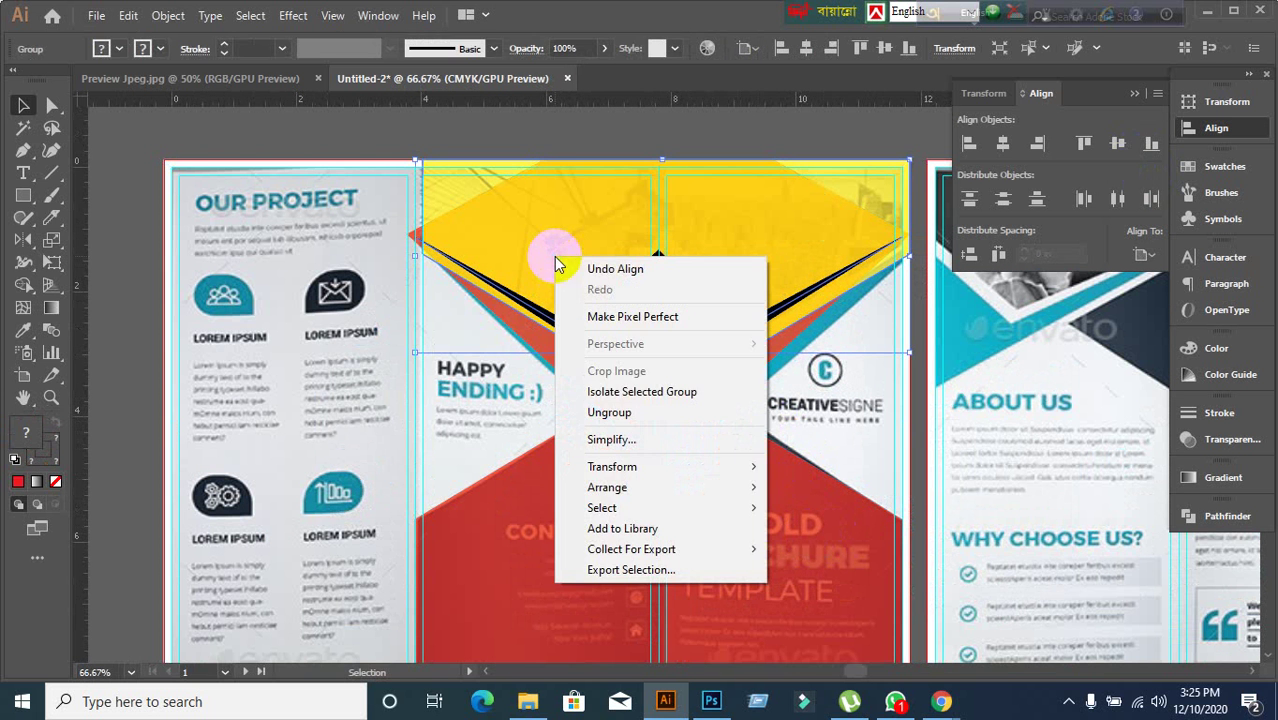
{"action": "left_click", "coordinate": [595, 412]}
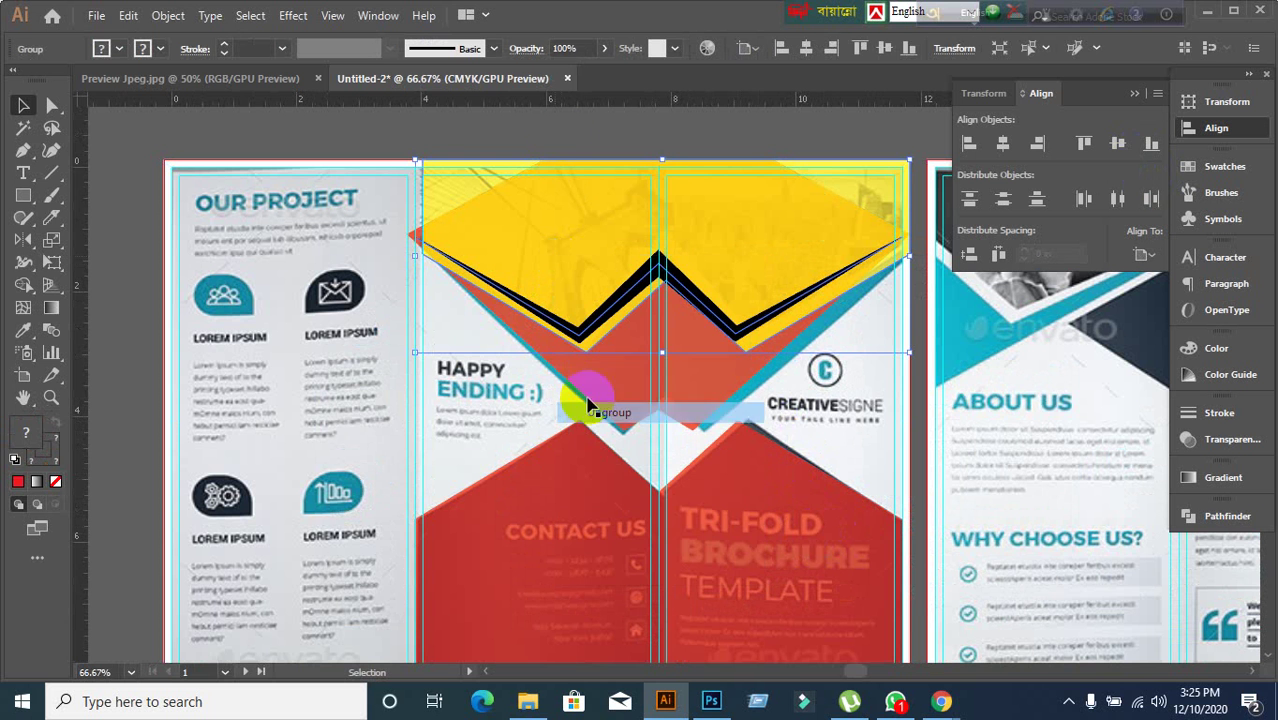
{"action": "left_click", "coordinate": [560, 130]}
{"action": "scroll", "coordinate": [493, 268], "scroll_direction": "up", "scroll_amount": 1}
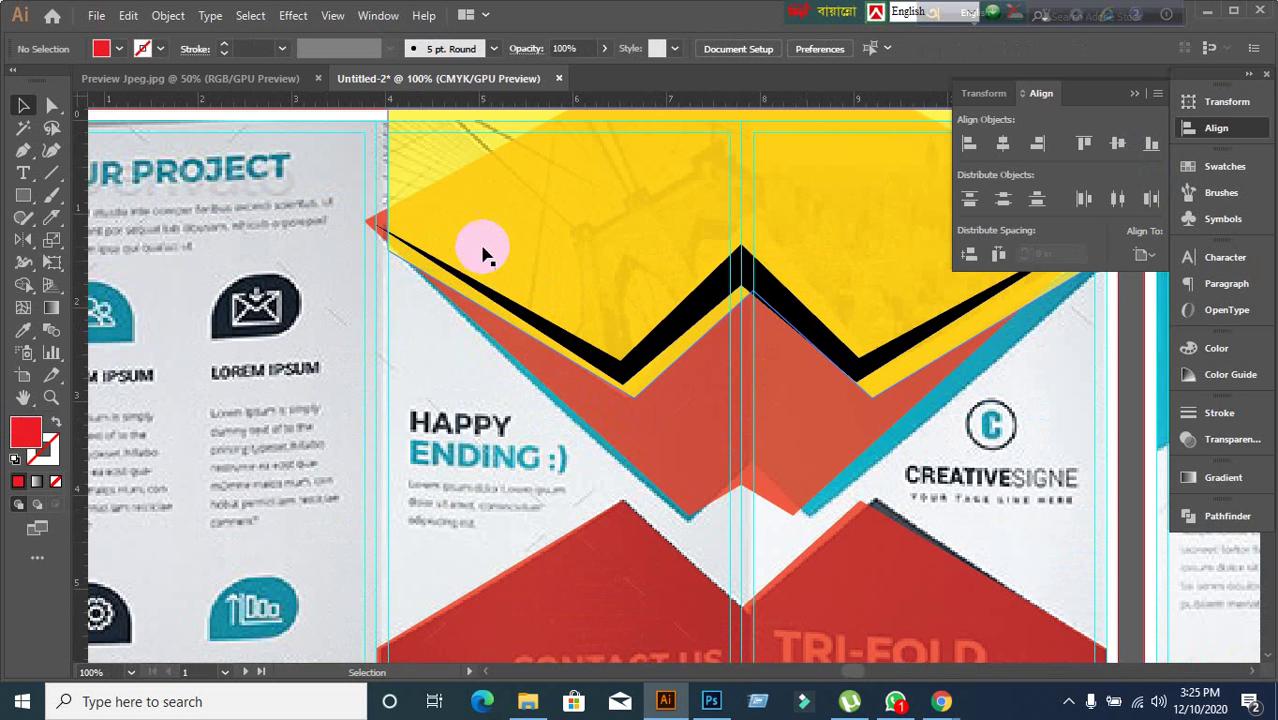
{"action": "left_click_drag", "start_coordinate": [483, 247], "coordinate": [584, 325]}
{"action": "left_click_drag", "start_coordinate": [656, 284], "coordinate": [616, 147]}
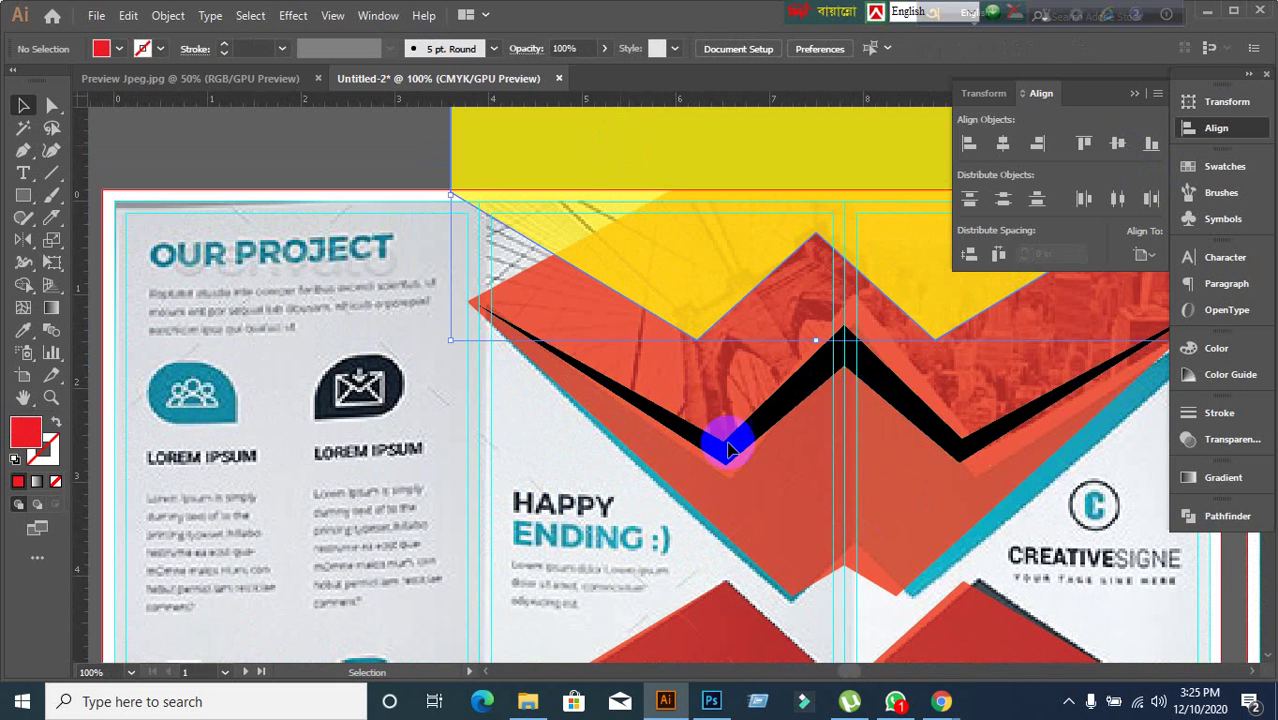
{"action": "key", "text": "ctrl+z"}
{"action": "key", "text": "ctrl+z"}
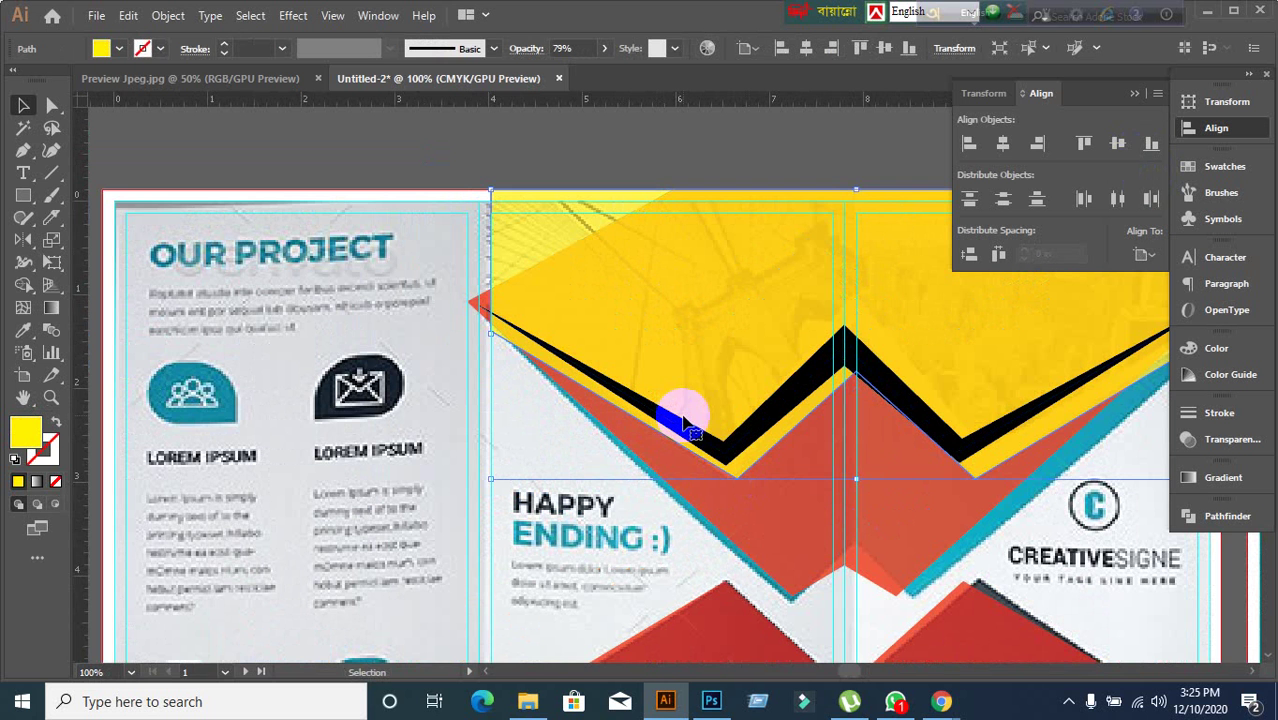
{"action": "scroll", "coordinate": [684, 418], "scroll_direction": "down", "scroll_amount": 1}
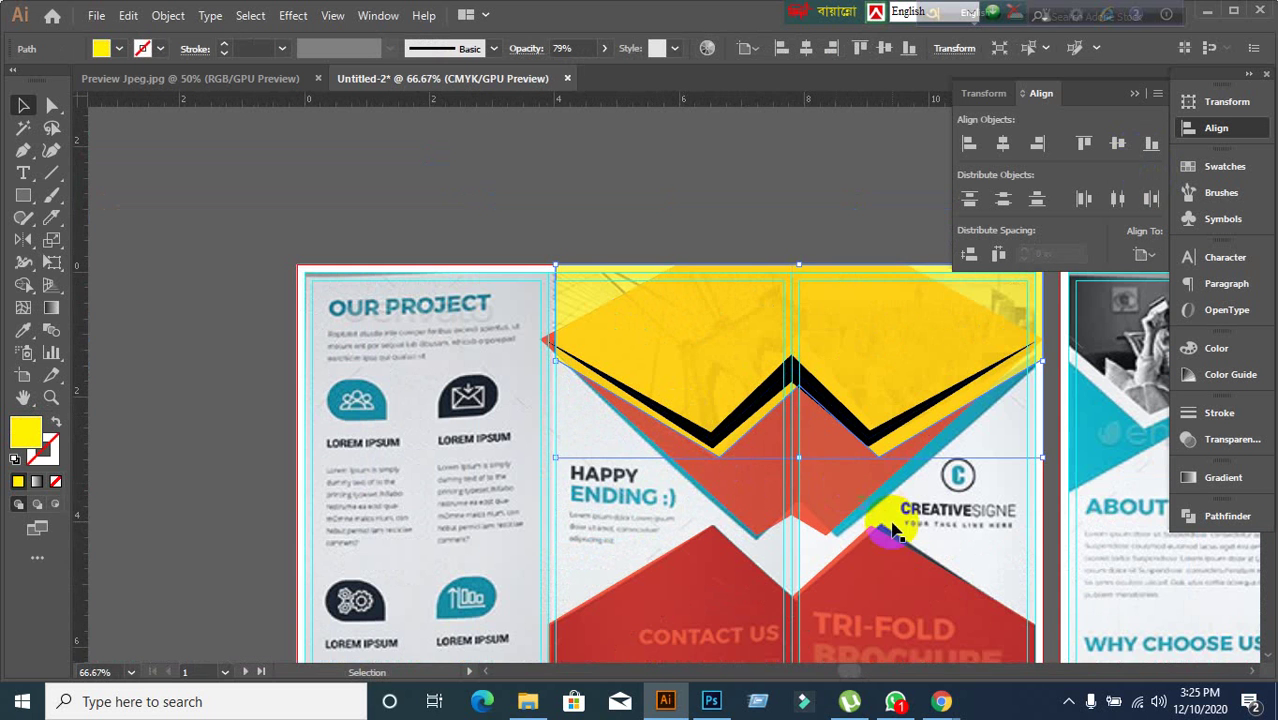
{"action": "left_click_drag", "start_coordinate": [891, 524], "coordinate": [668, 356]}
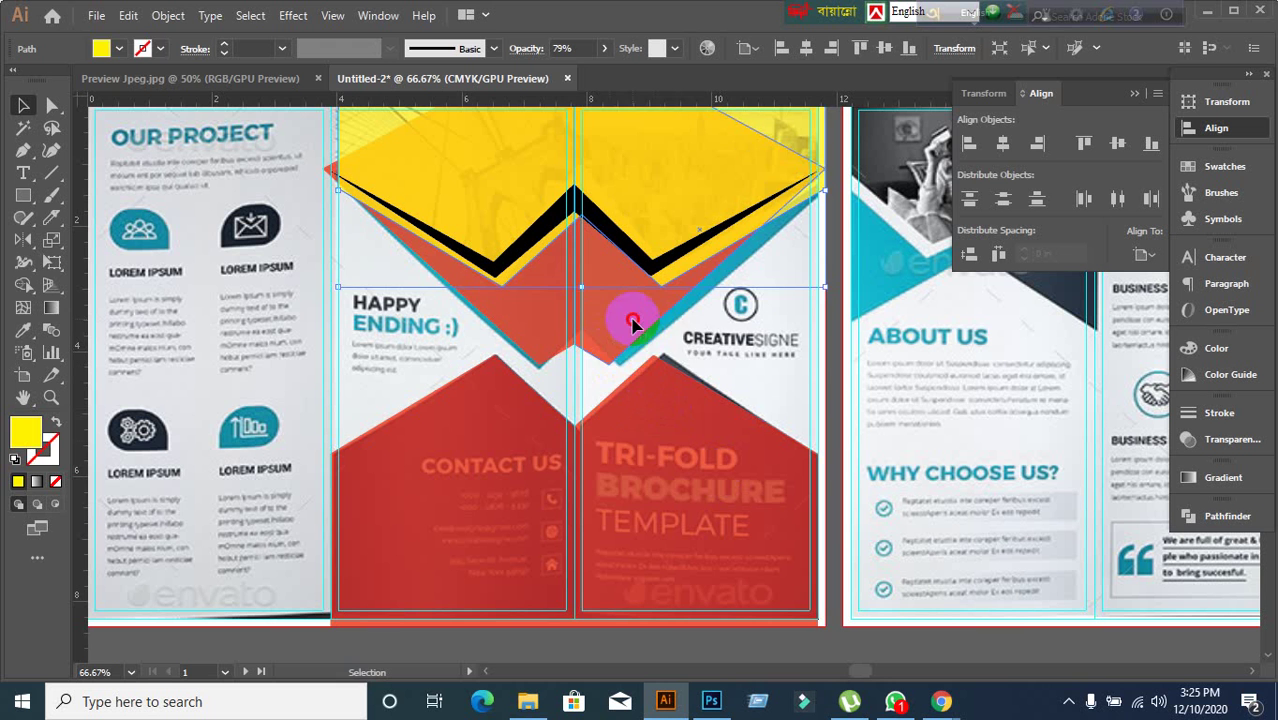
{"action": "left_click_drag", "start_coordinate": [628, 320], "coordinate": [622, 470]}
{"action": "key", "text": "ctrl+z"}
{"action": "key", "text": "ctrl+z"}
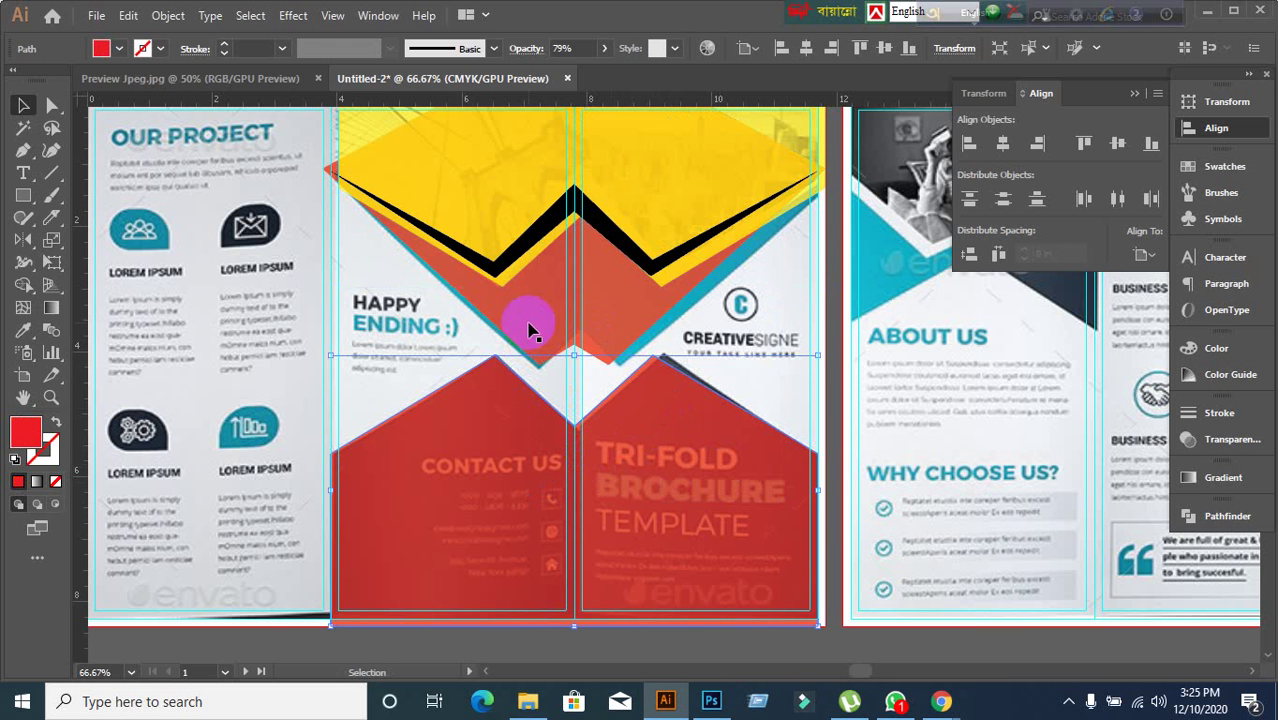
- Unite the two red header halves with Pathfinder and expand the resulting compound shape
{"action": "left_click", "coordinate": [631, 318], "text": "shift"}
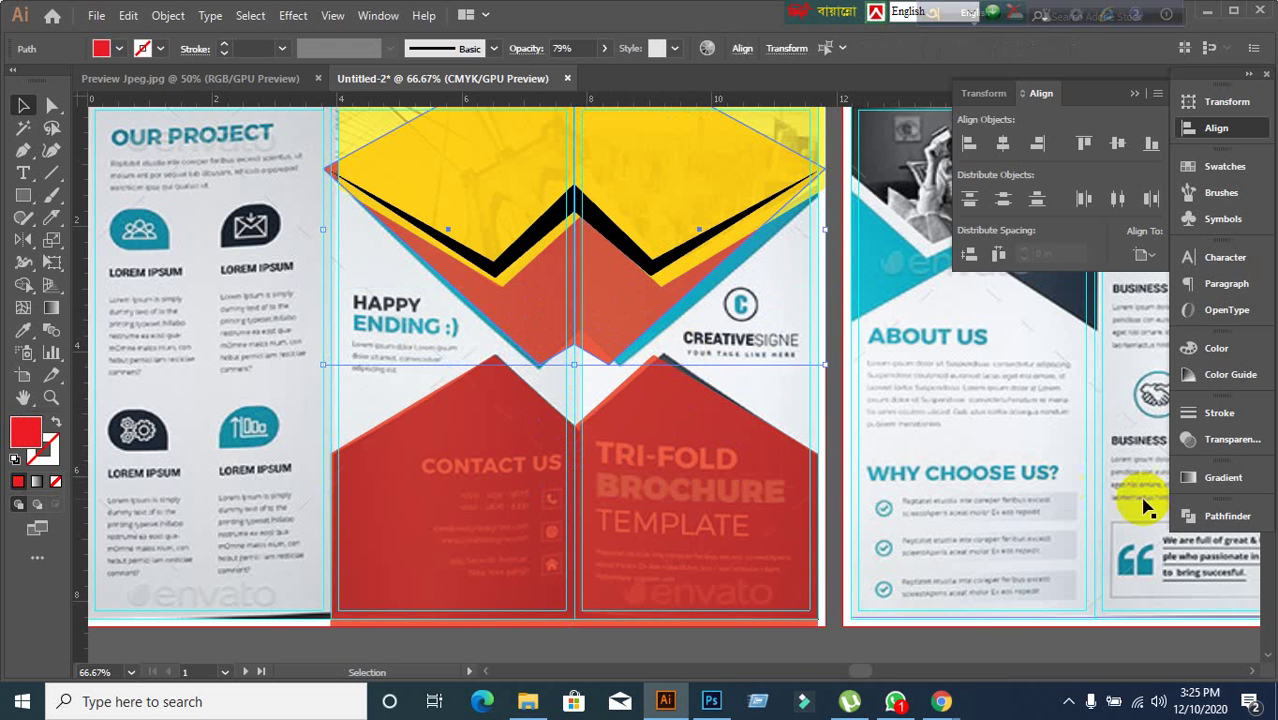
{"action": "left_click", "coordinate": [1212, 515]}
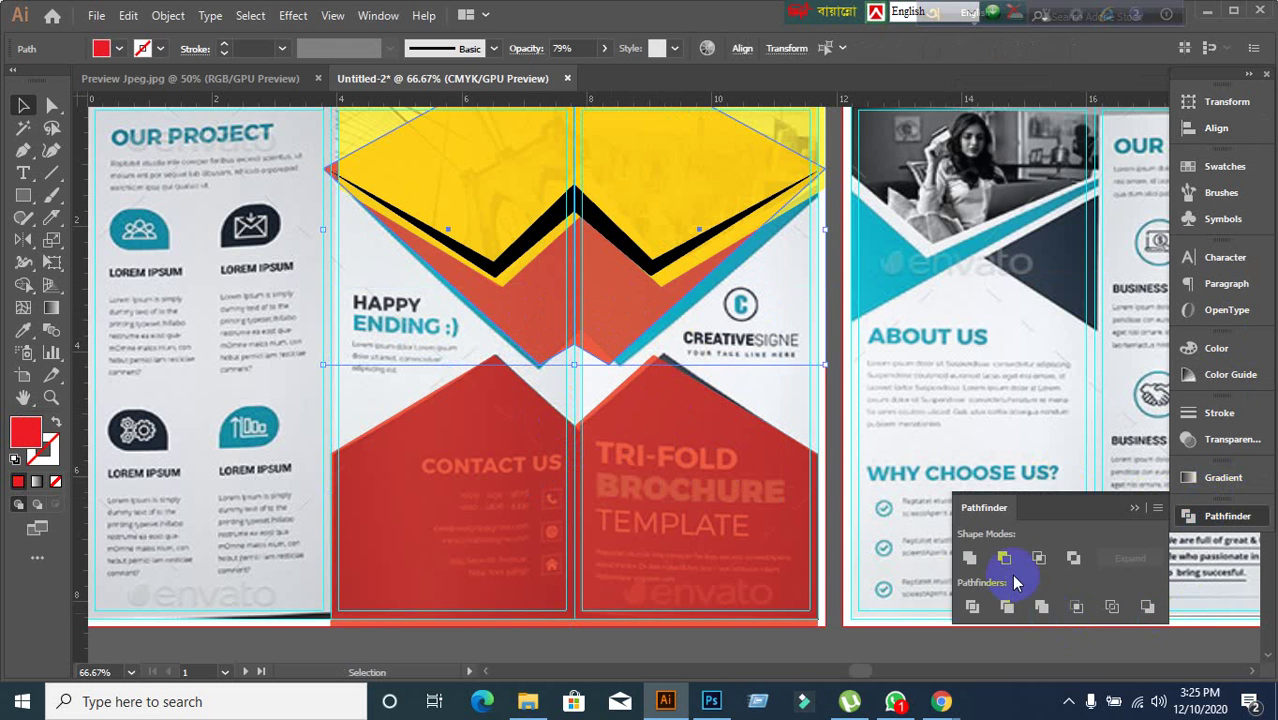
{"action": "left_click", "coordinate": [969, 558]}
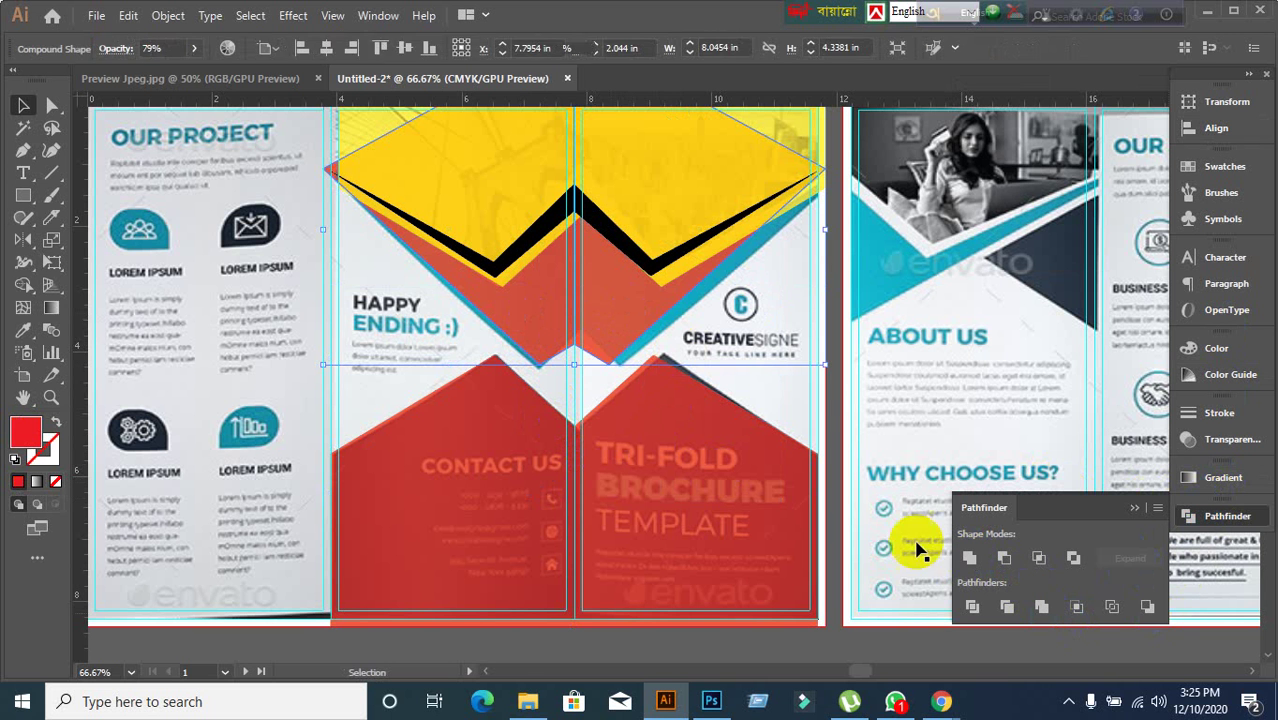
{"action": "key", "text": "a"}
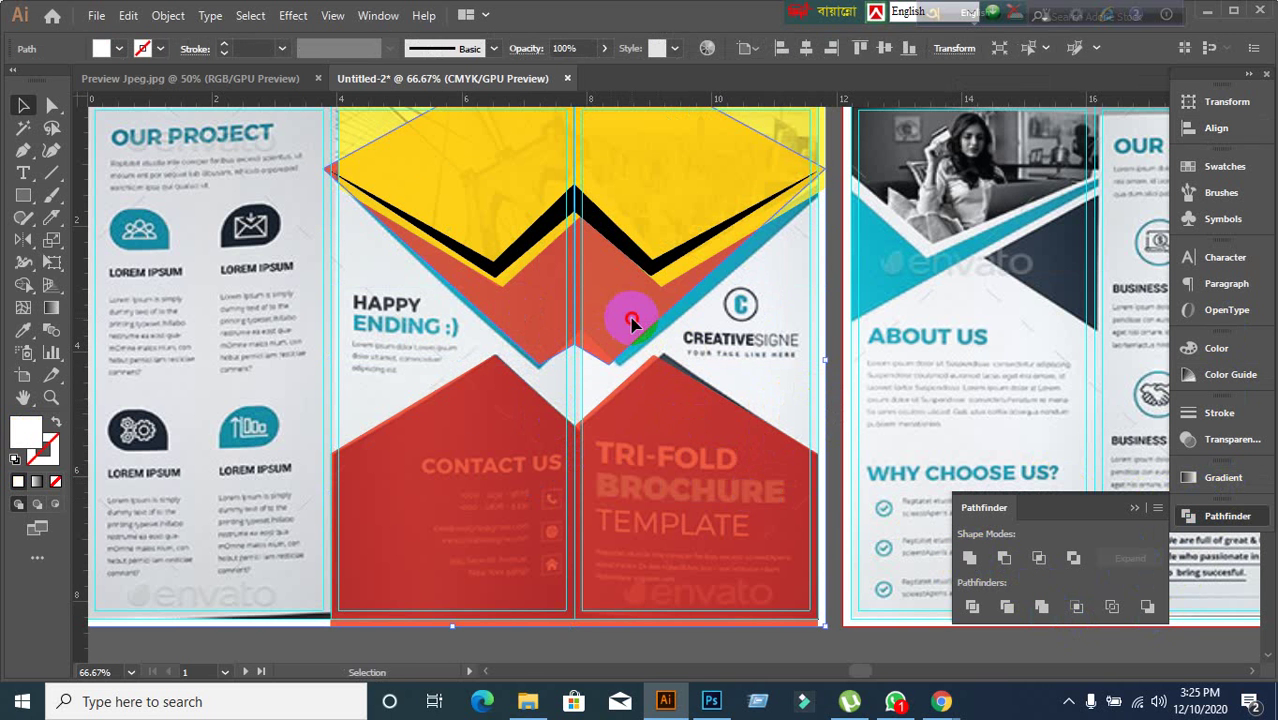
{"action": "left_click", "coordinate": [650, 451]}
{"action": "key", "text": "v"}
{"action": "scroll", "coordinate": [655, 468], "scroll_direction": "down", "scroll_amount": 2}
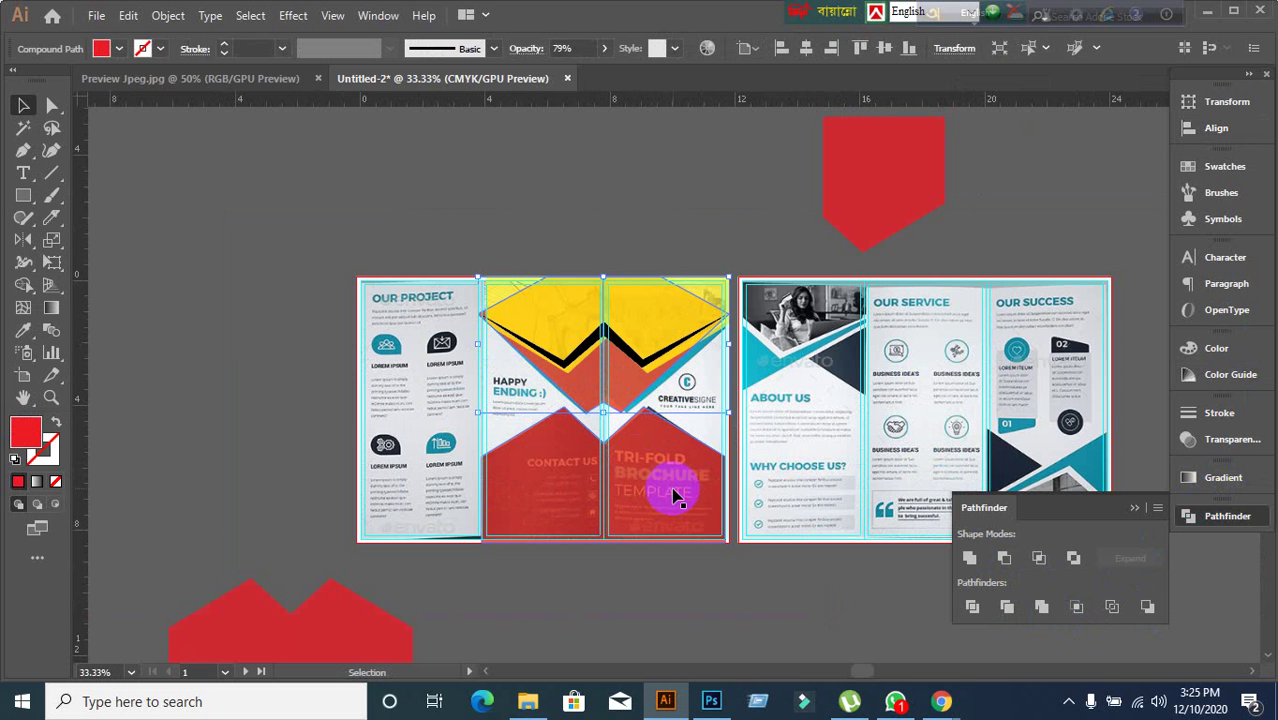
{"action": "left_click", "coordinate": [673, 490]}
{"action": "right_click", "coordinate": [668, 325]}
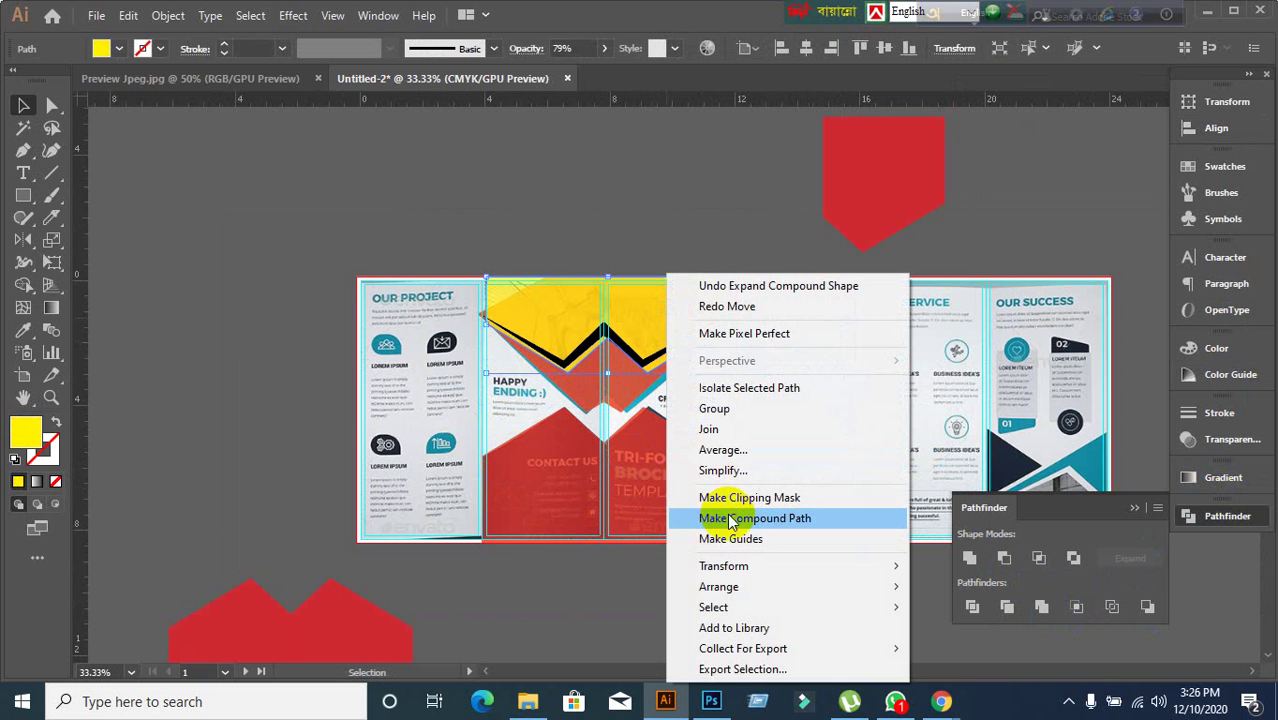
{"action": "left_click", "coordinate": [462, 403]}
{"action": "scroll", "coordinate": [535, 337], "scroll_direction": "up", "scroll_amount": 2}
{"action": "left_click_drag", "start_coordinate": [690, 235], "coordinate": [690, 129]}
{"action": "key", "text": "ctrl+z"}
- Set the opacity of the yellow header shape and the united red header shape to 100%
{"action": "left_click", "coordinate": [1227, 440]}
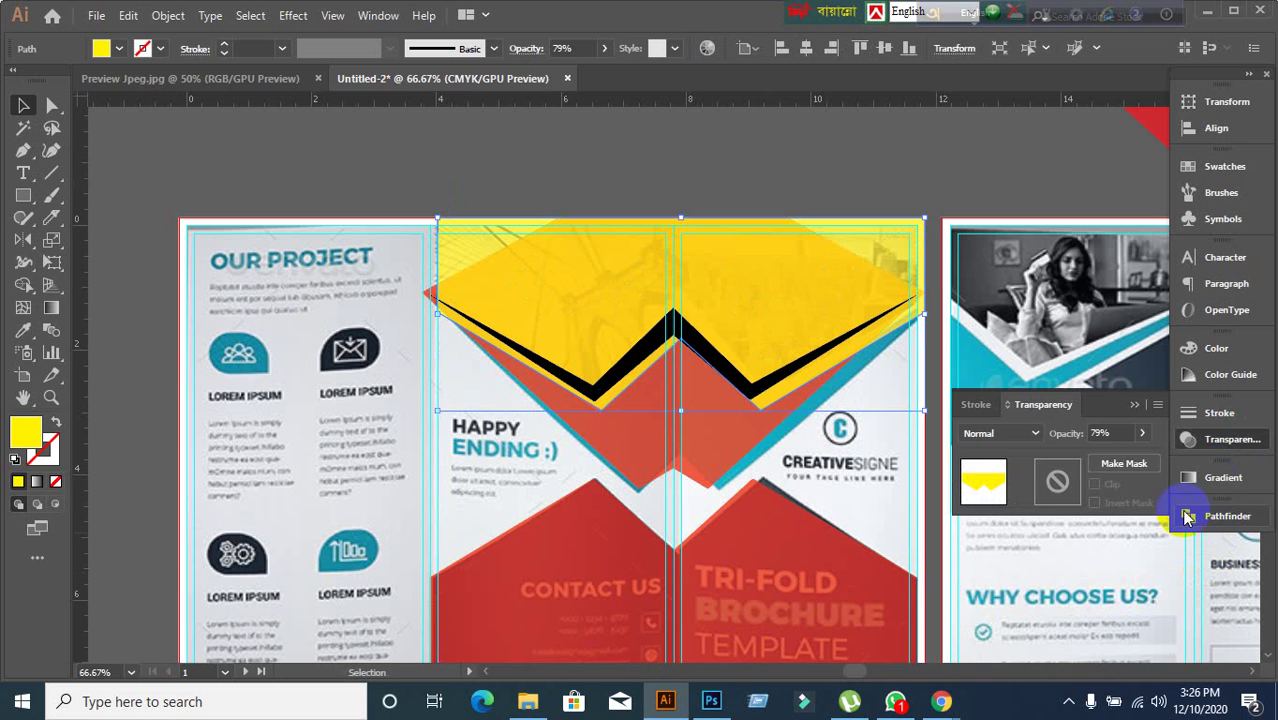
{"action": "left_click", "coordinate": [1126, 434]}
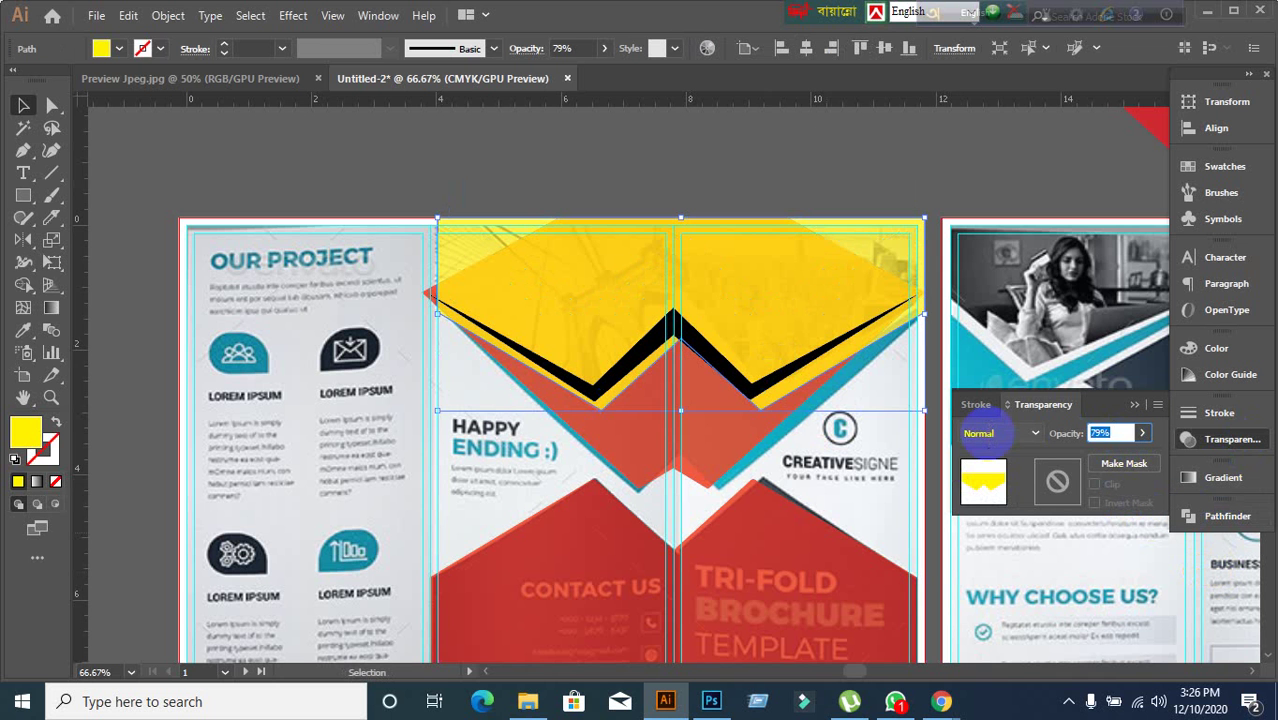
{"action": "key", "text": "Return"}
{"action": "left_click", "coordinate": [704, 462]}
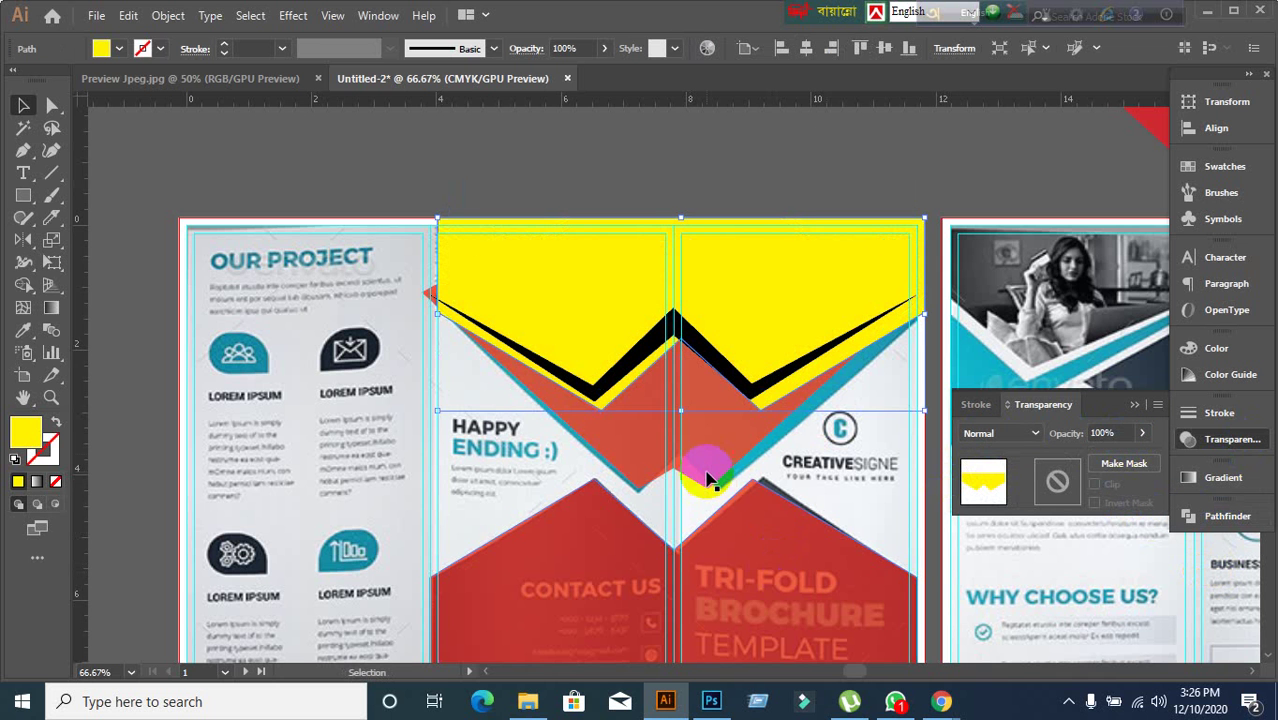
{"action": "left_click", "coordinate": [1127, 433]}
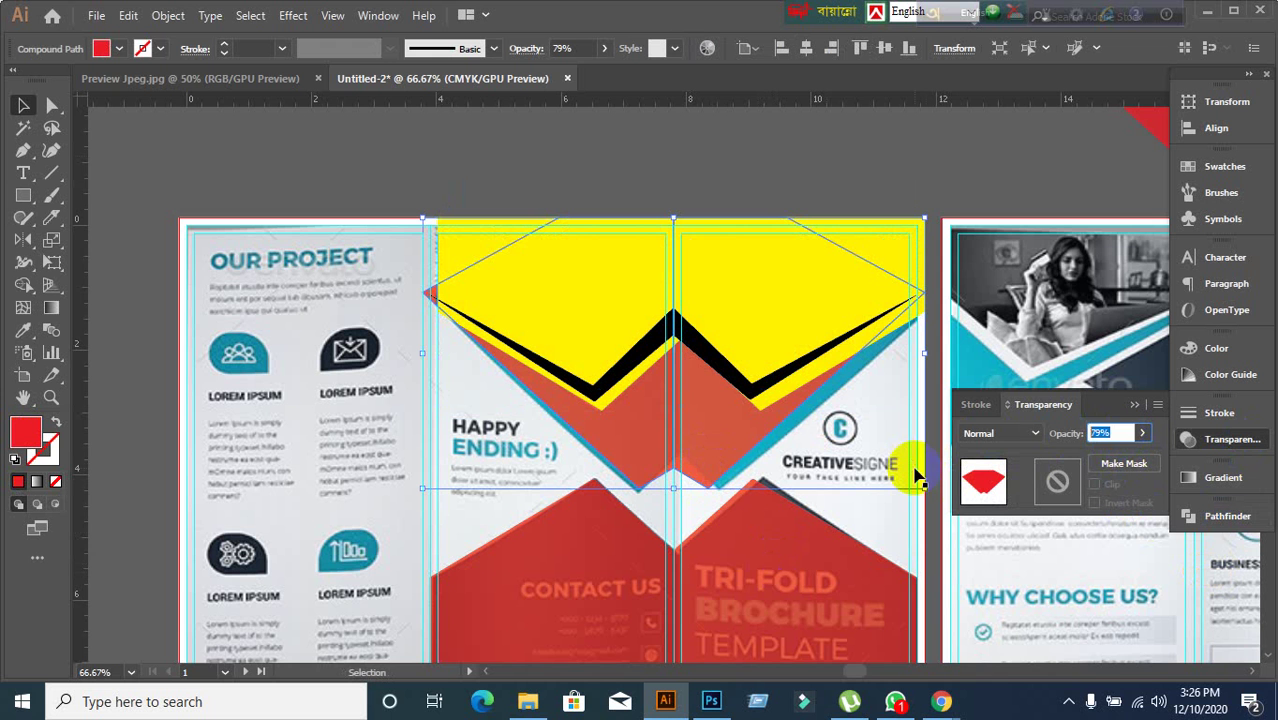
{"action": "key", "text": "Return"}
- Set the opacity of the large red shape covering the contact and cover title areas to 100%
{"action": "scroll", "coordinate": [890, 510], "scroll_direction": "down", "scroll_amount": 1}
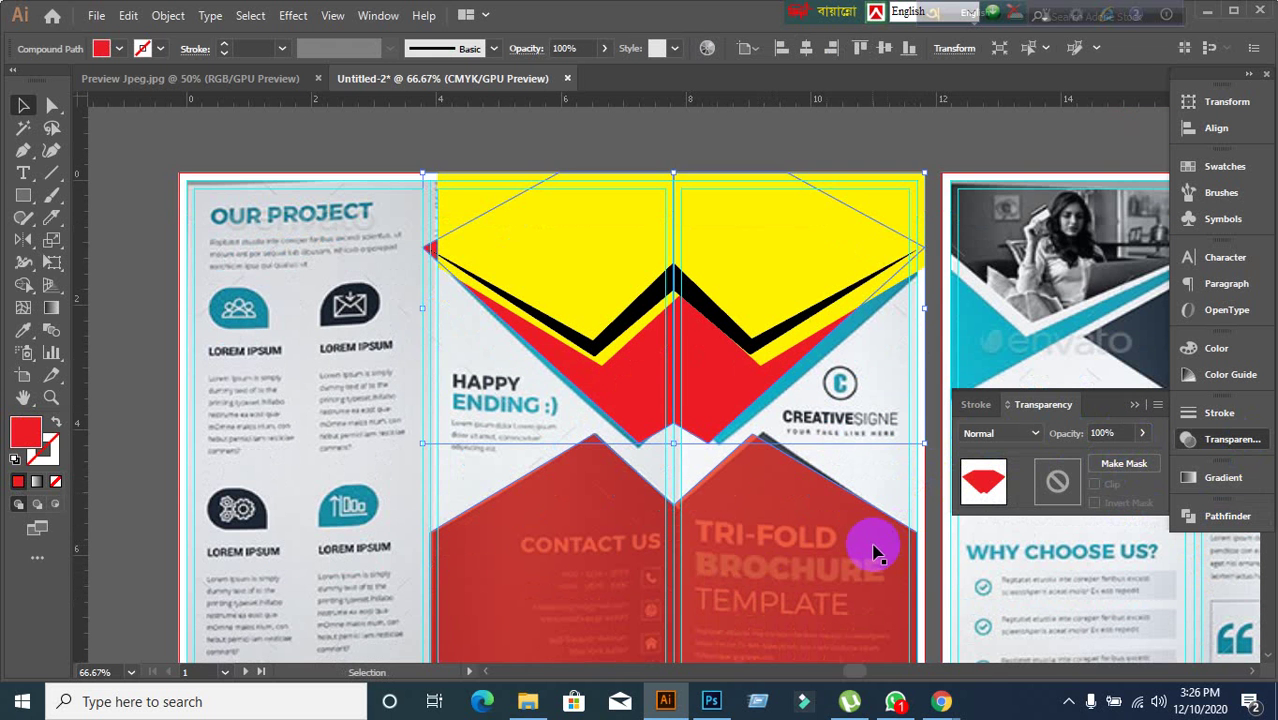
{"action": "left_click", "coordinate": [876, 543]}
{"action": "left_click", "coordinate": [1122, 433]}
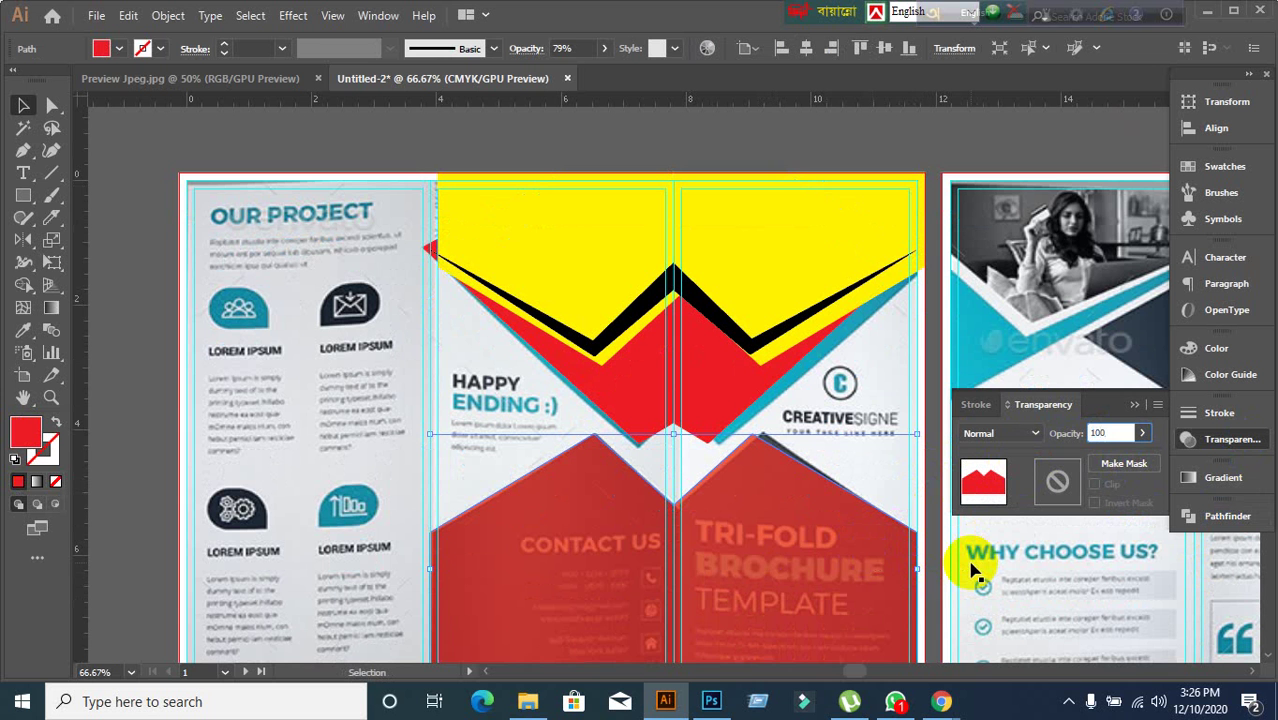
{"action": "key", "text": "Return"}
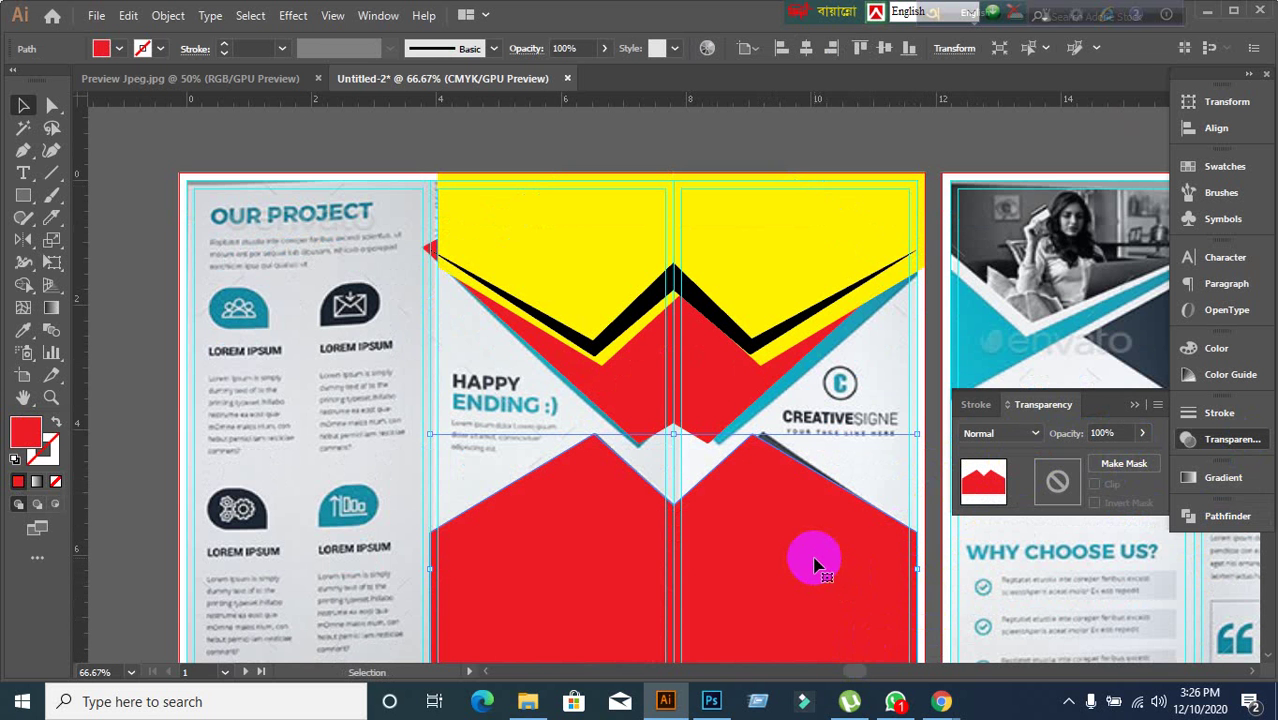
{"action": "scroll", "coordinate": [775, 476], "scroll_direction": "down", "scroll_amount": 1}
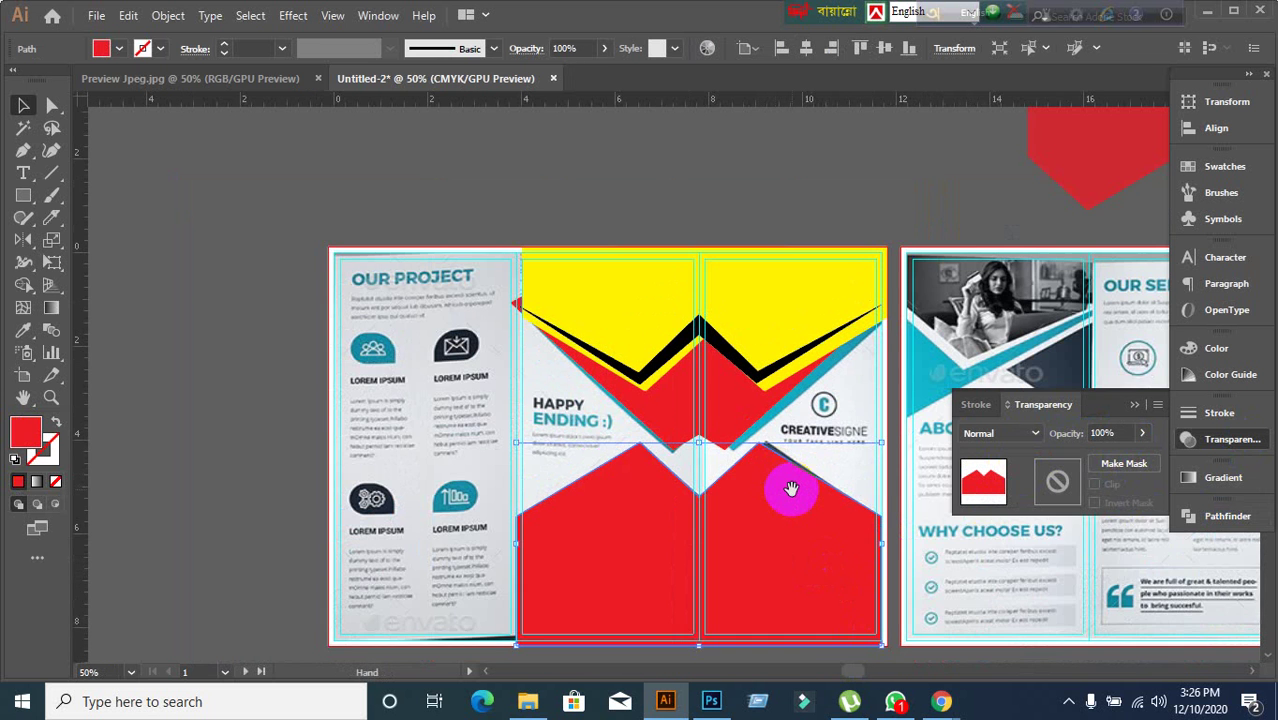
{"action": "left_click_drag", "start_coordinate": [792, 492], "coordinate": [740, 401]}
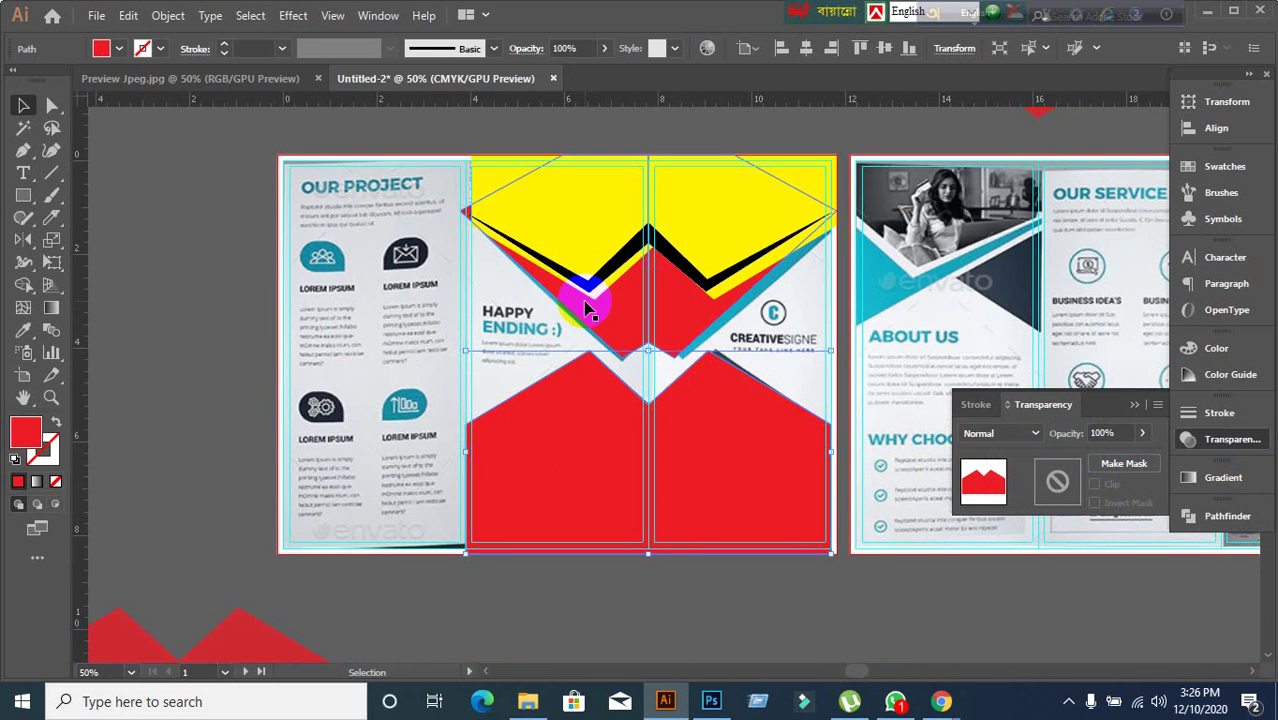
- Move the black tapered zigzag onto the lower edge of the yellow header, with its peak on the fold guide
{"action": "scroll", "coordinate": [590, 295], "scroll_direction": "up", "scroll_amount": 1}
{"action": "mouse_move", "coordinate": [658, 218]}
{"action": "left_mouse_down"}
{"action": "mouse_move", "coordinate": [665, 257]}
{"action": "mouse_move", "coordinate": [686, 266]}
{"action": "mouse_move", "coordinate": [682, 246]}
{"action": "mouse_move", "coordinate": [676, 236]}
{"action": "mouse_move", "coordinate": [693, 314]}
{"action": "mouse_move", "coordinate": [685, 242]}
{"action": "left_mouse_up"}
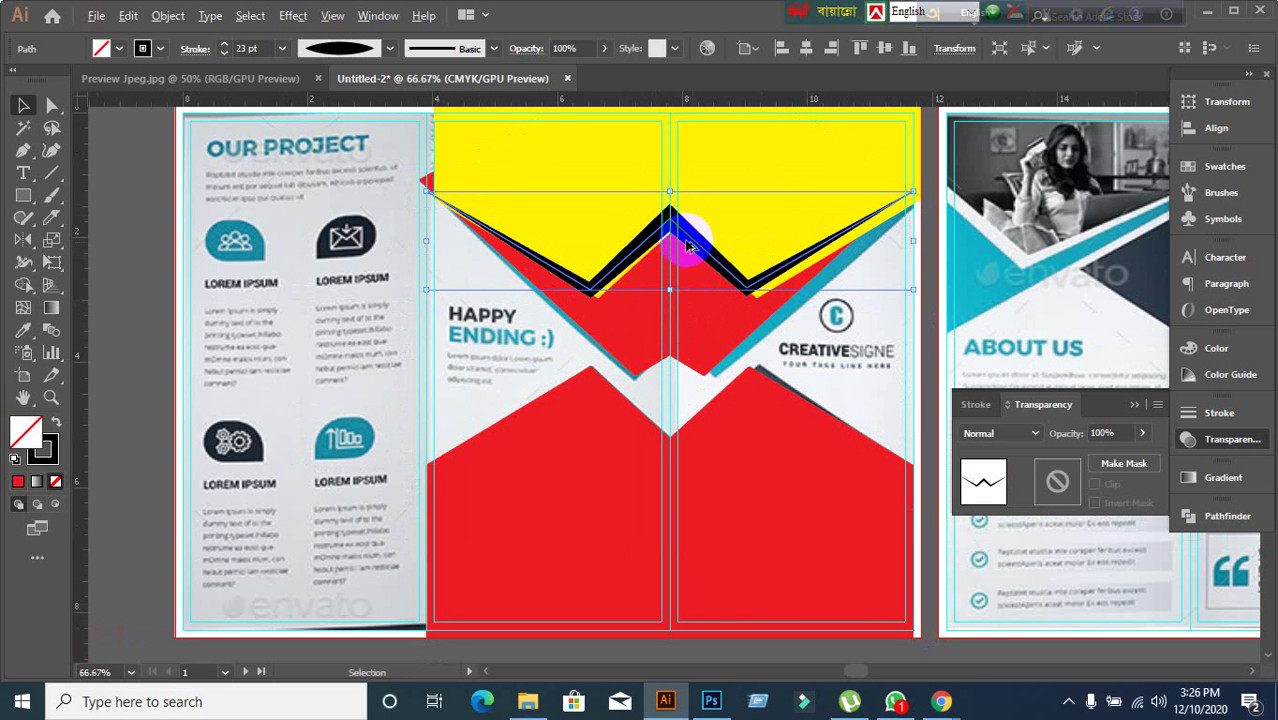
{"action": "key", "text": "ctrl+equal"}
{"action": "key", "text": "ctrl+equal"}
{"action": "mouse_move", "coordinate": [676, 302]}
{"action": "left_mouse_down"}
{"action": "mouse_move", "coordinate": [690, 340]}
{"action": "mouse_move", "coordinate": [673, 321]}
{"action": "left_mouse_up"}
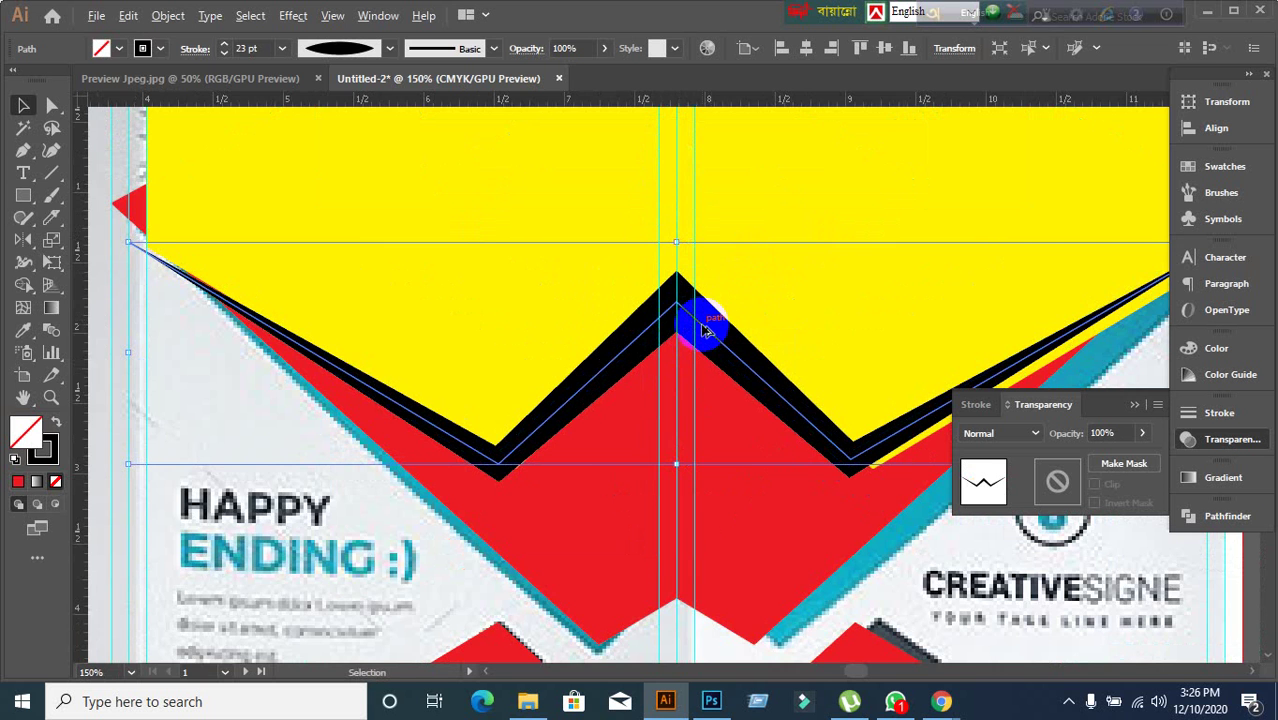
- Align the black zigzag horizontally to the centre of the yellow header, using the yellow shape as the key object
{"action": "scroll", "coordinate": [704, 330], "scroll_direction": "down", "scroll_amount": 1}
{"action": "left_click", "coordinate": [649, 224], "text": "shift"}
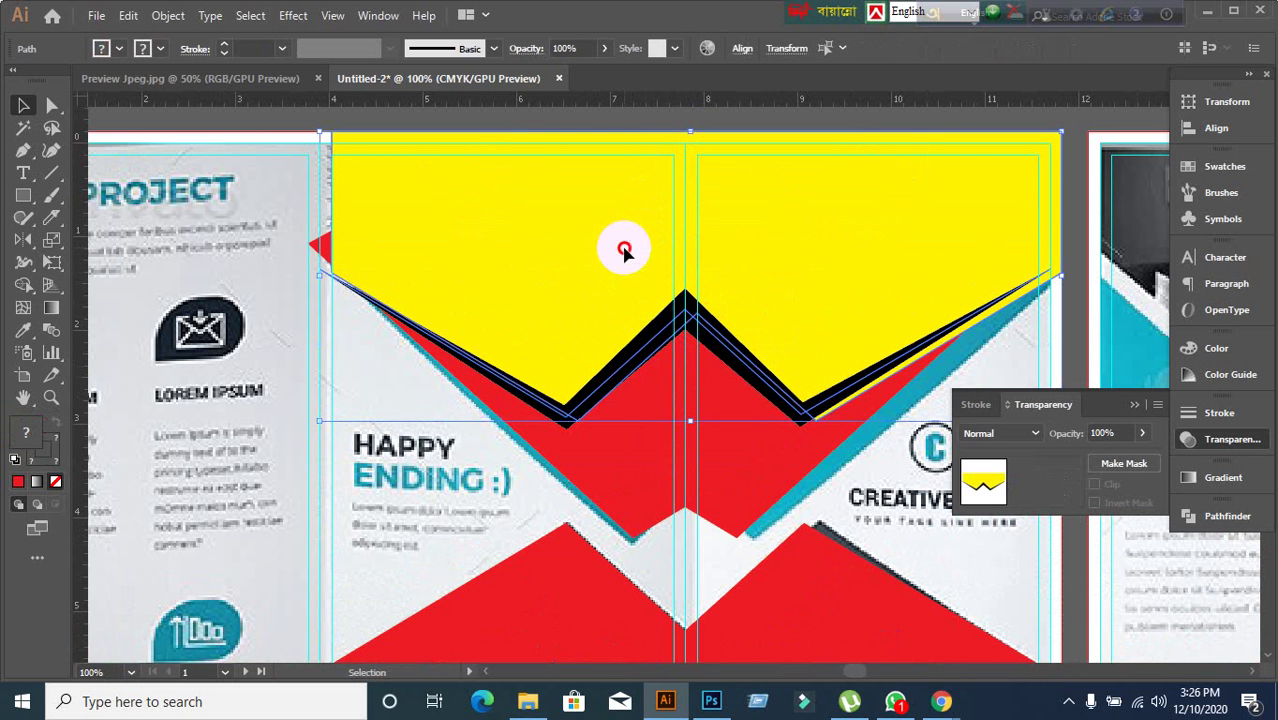
{"action": "left_click", "coordinate": [624, 250]}
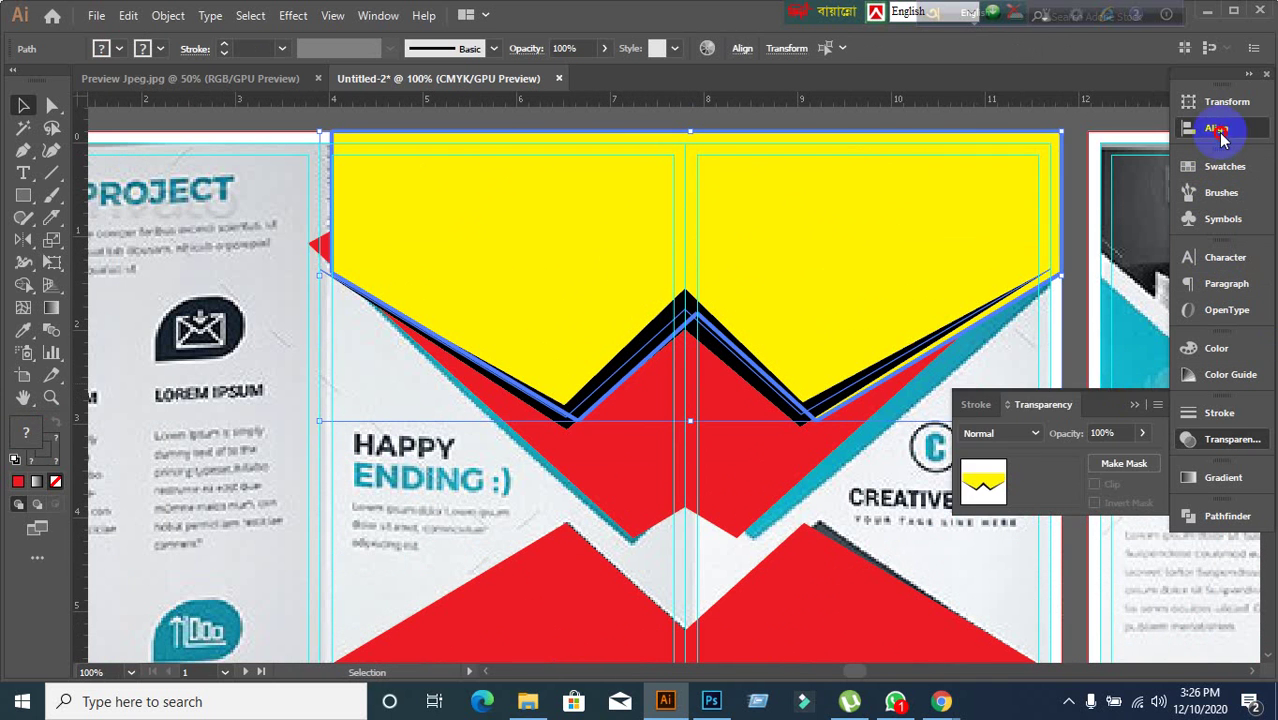
{"action": "left_click", "coordinate": [1217, 130]}
{"action": "left_click", "coordinate": [1005, 145]}
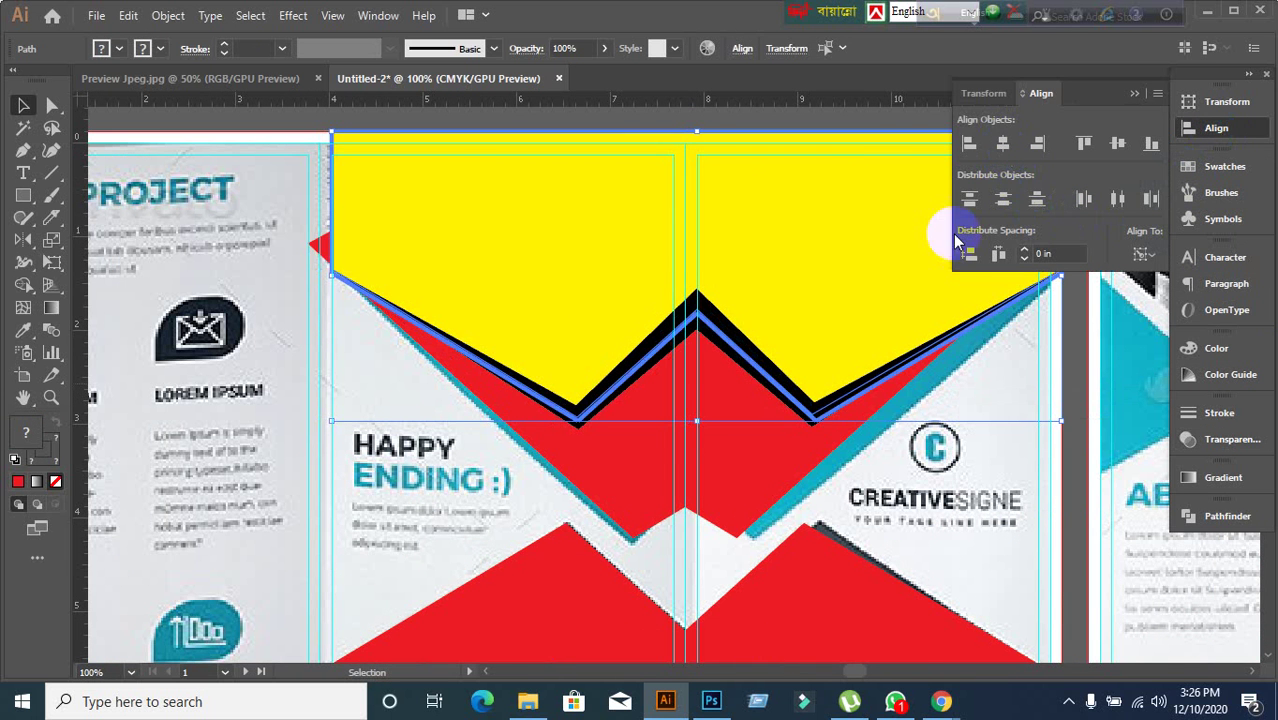
{"action": "left_click", "coordinate": [768, 122]}
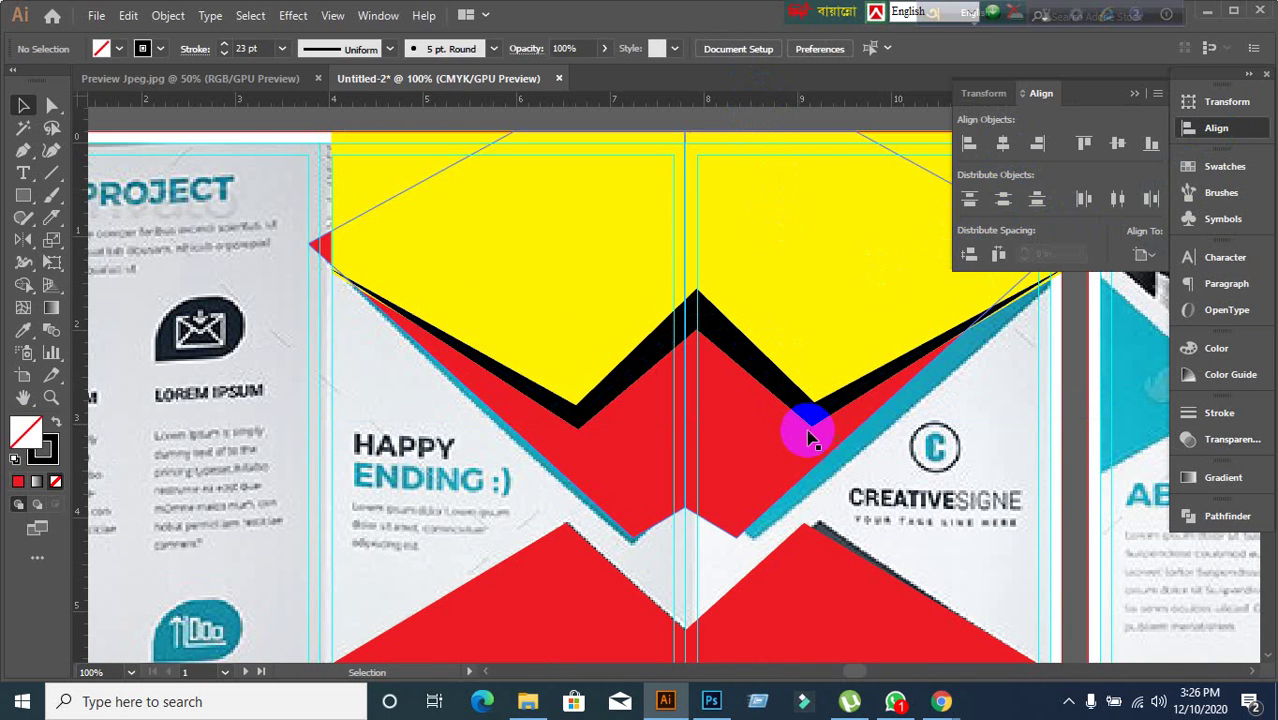
{"action": "left_click_drag", "start_coordinate": [752, 370], "coordinate": [818, 495]}
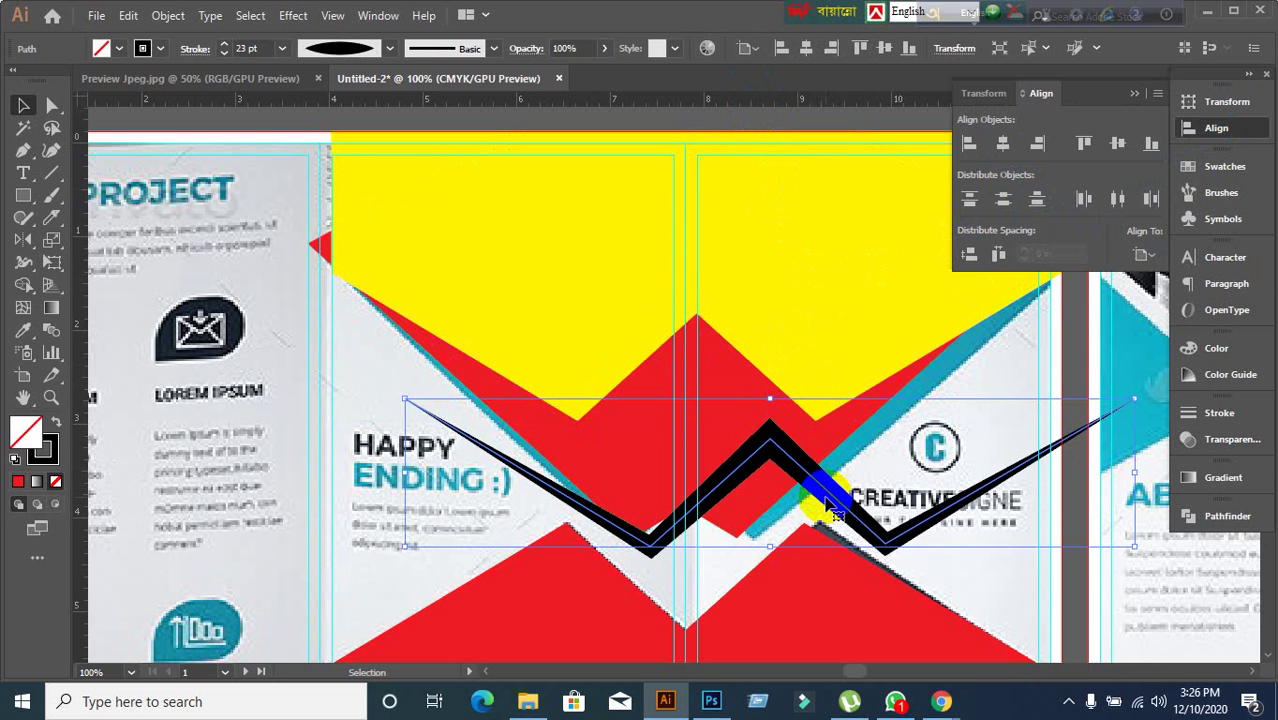
{"action": "scroll", "coordinate": [826, 503], "scroll_direction": "down", "scroll_amount": 1}
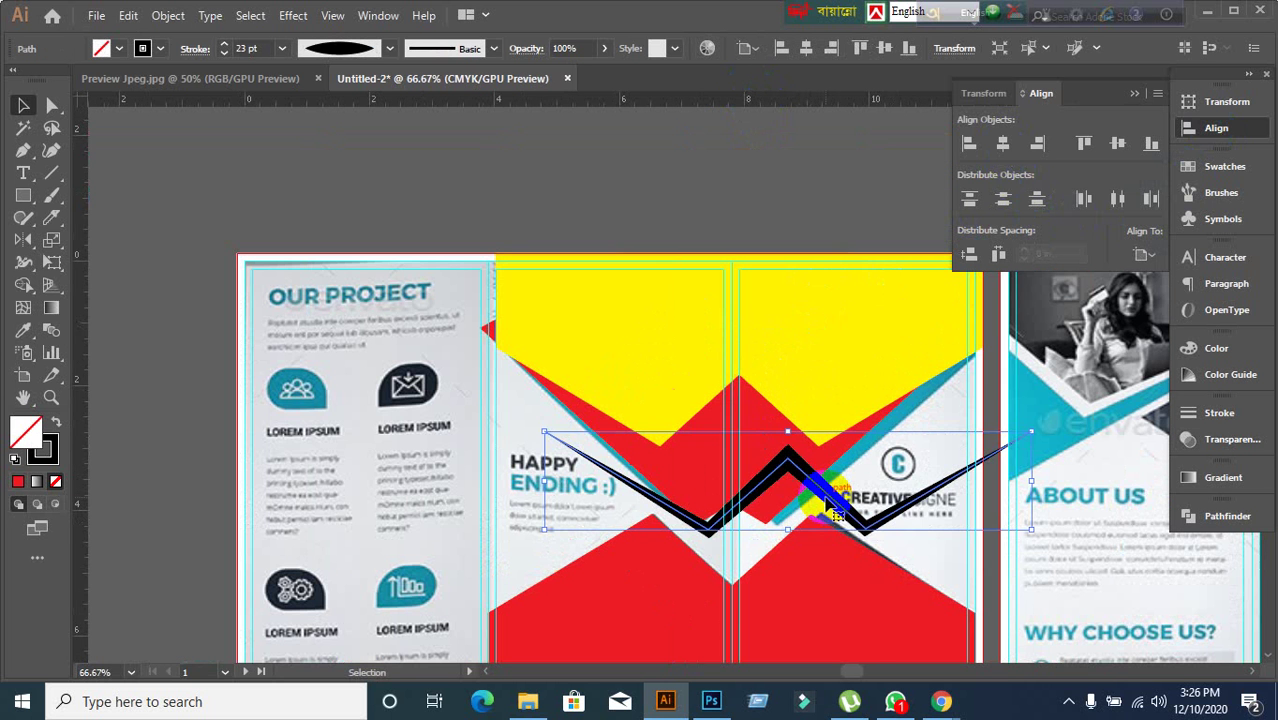
{"action": "key", "text": "ctrl+z"}
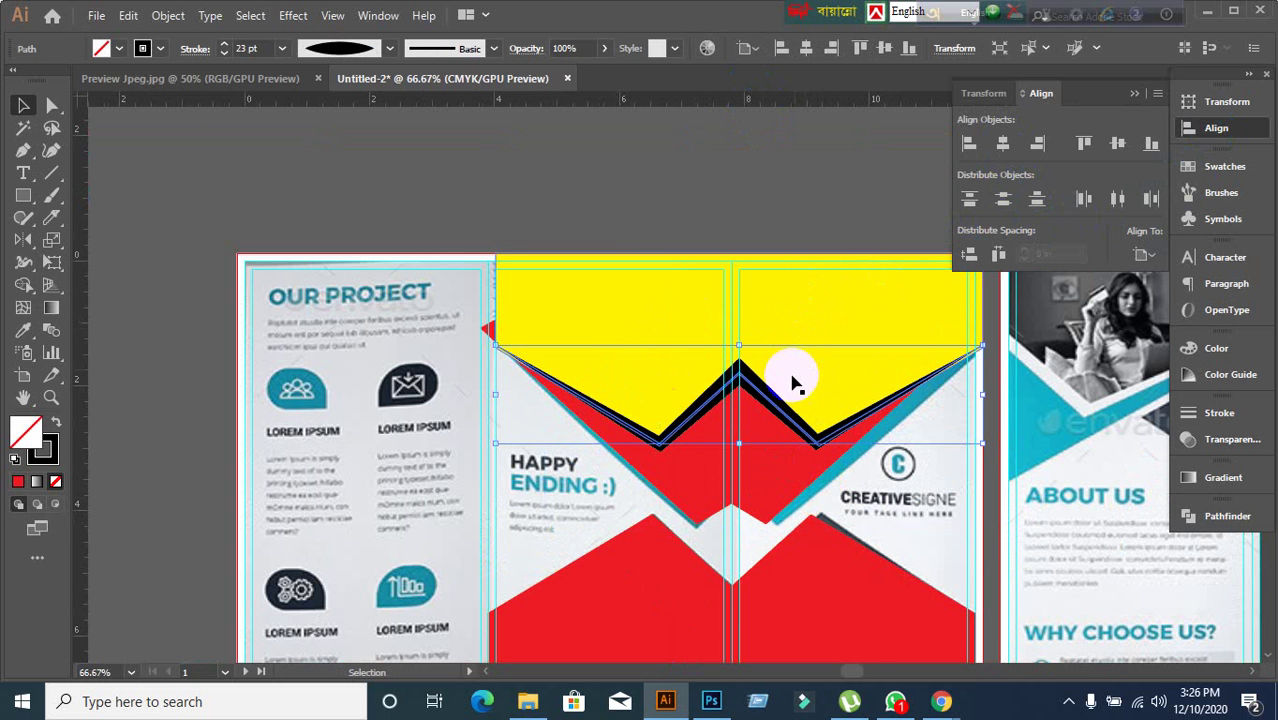
- Delete the yellow header with its black zigzag, the red header shape and the lower red shape from the brochure template
{"action": "key", "text": "a"}
{"action": "left_click", "coordinate": [826, 308]}
{"action": "key", "text": "v"}
{"action": "left_click", "coordinate": [826, 308]}
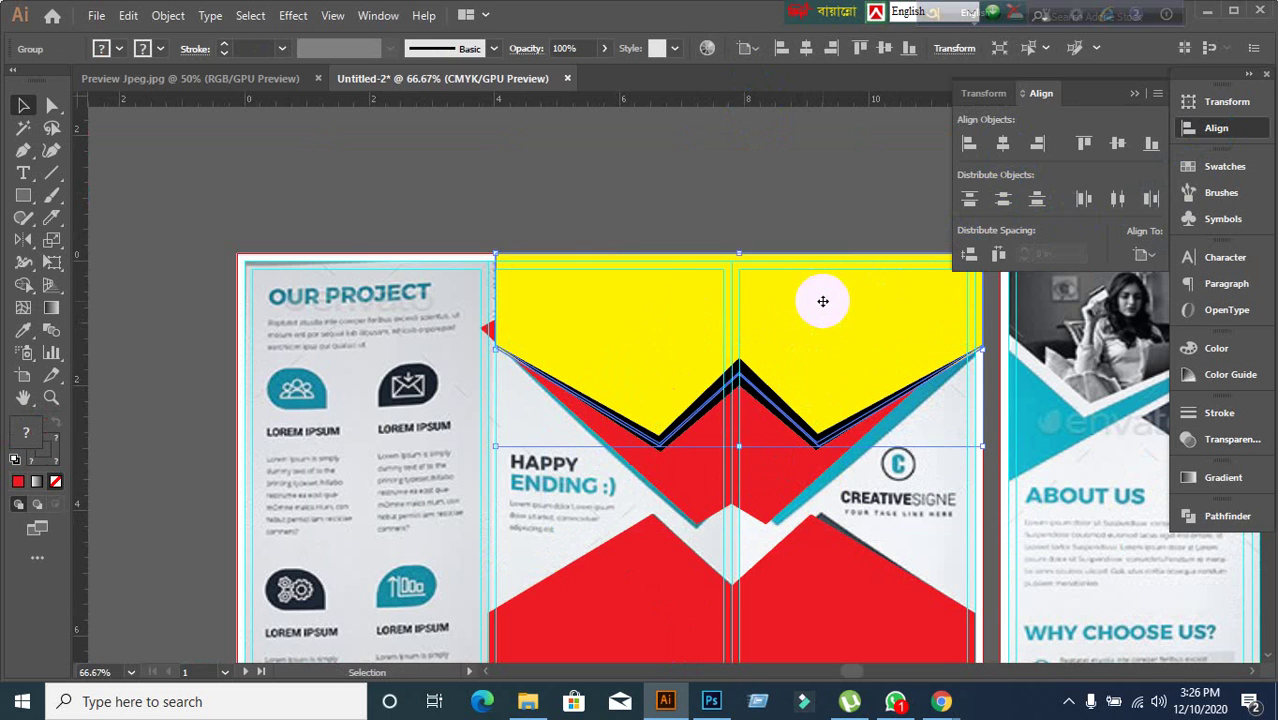
{"action": "scroll", "coordinate": [826, 308], "scroll_direction": "down", "scroll_amount": 1}
{"action": "key", "text": "Delete"}
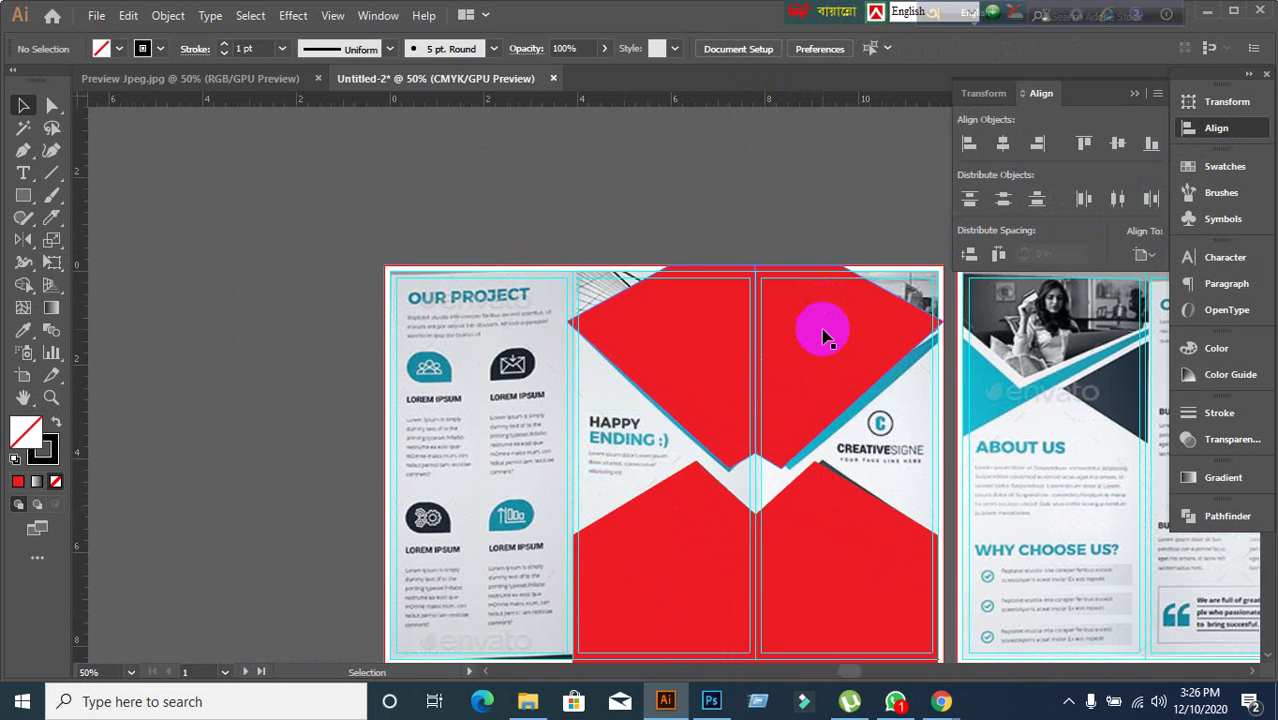
{"action": "left_click", "coordinate": [822, 336]}
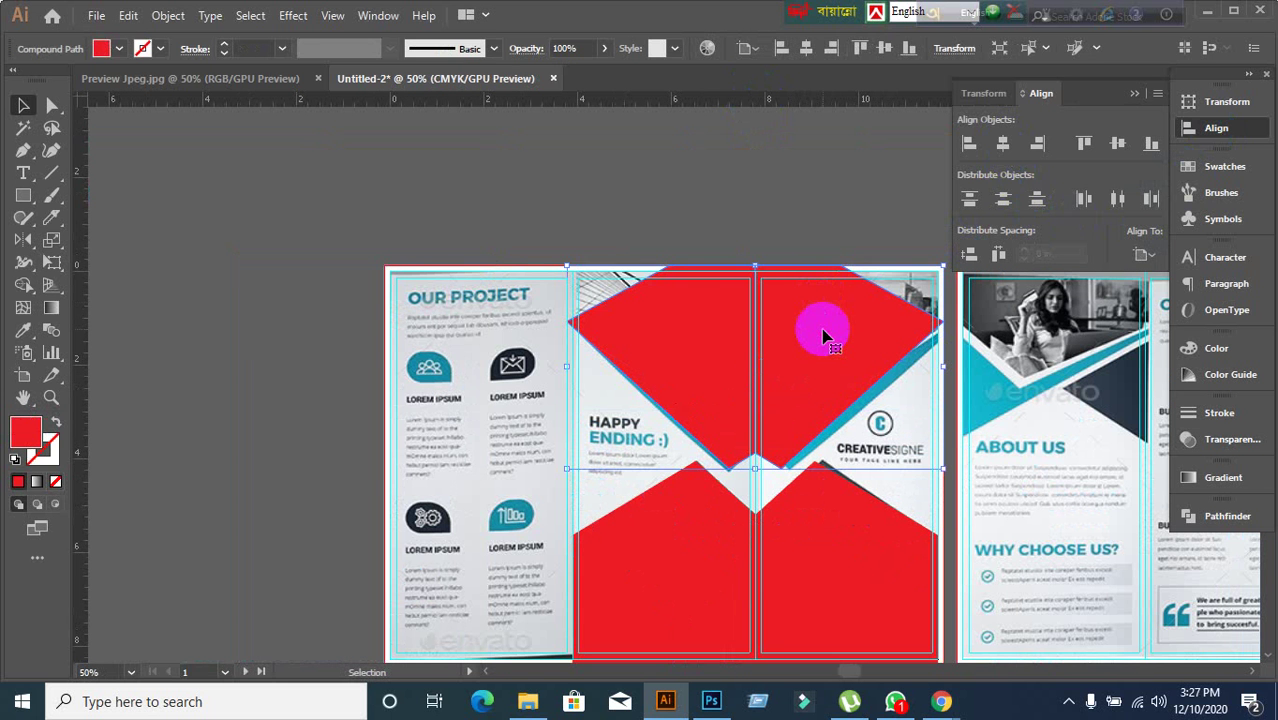
{"action": "key", "text": "Delete"}
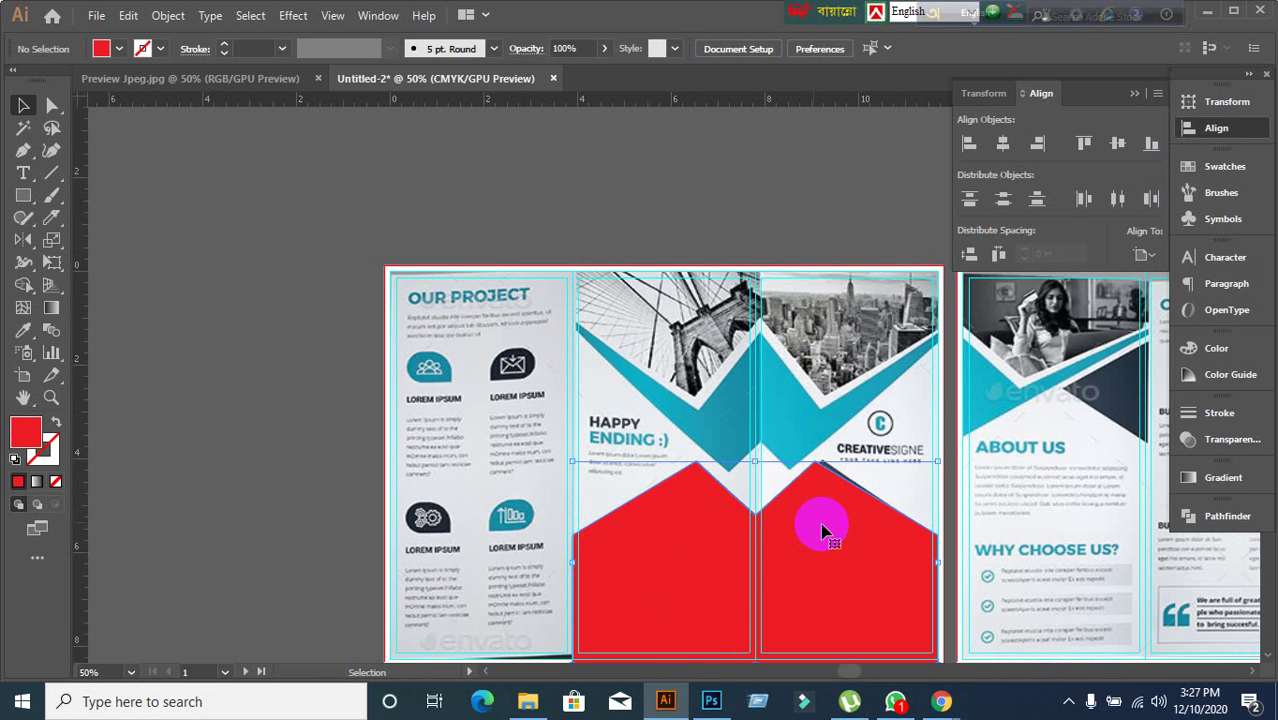
{"action": "left_click", "coordinate": [821, 530]}
{"action": "key", "text": "Delete"}
{"action": "scroll", "coordinate": [821, 530], "scroll_direction": "down", "scroll_amount": 1}
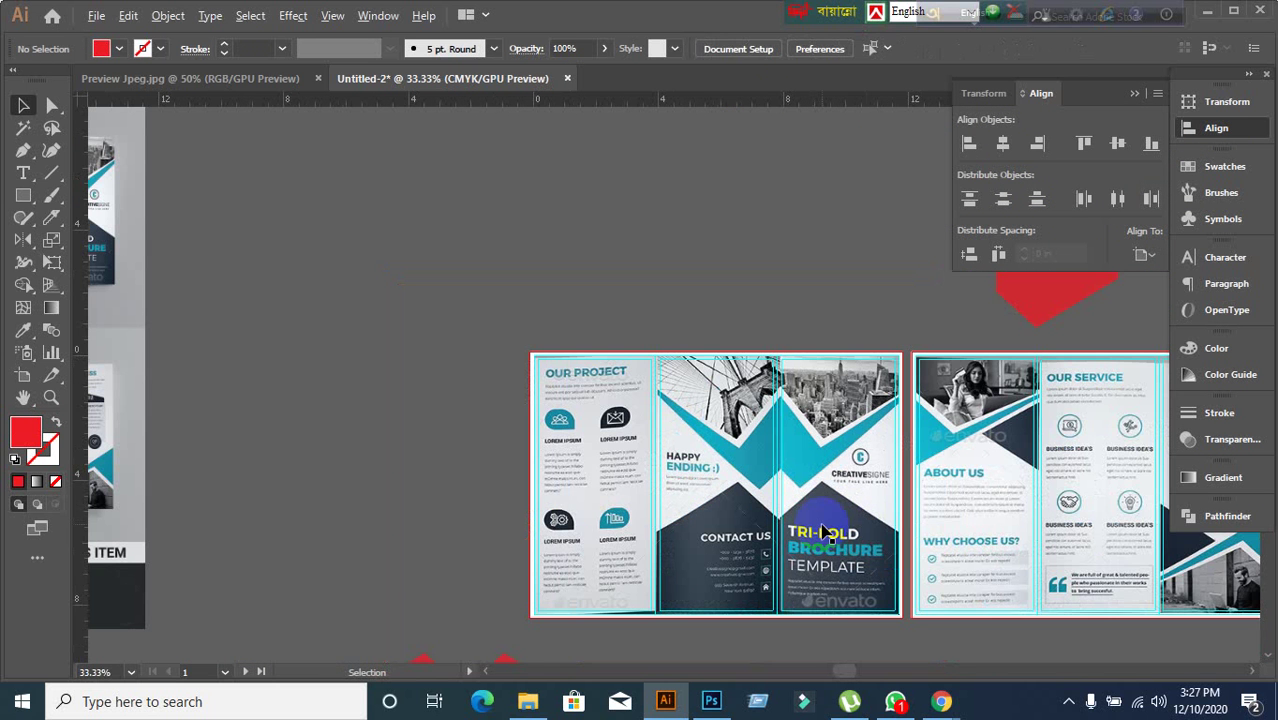
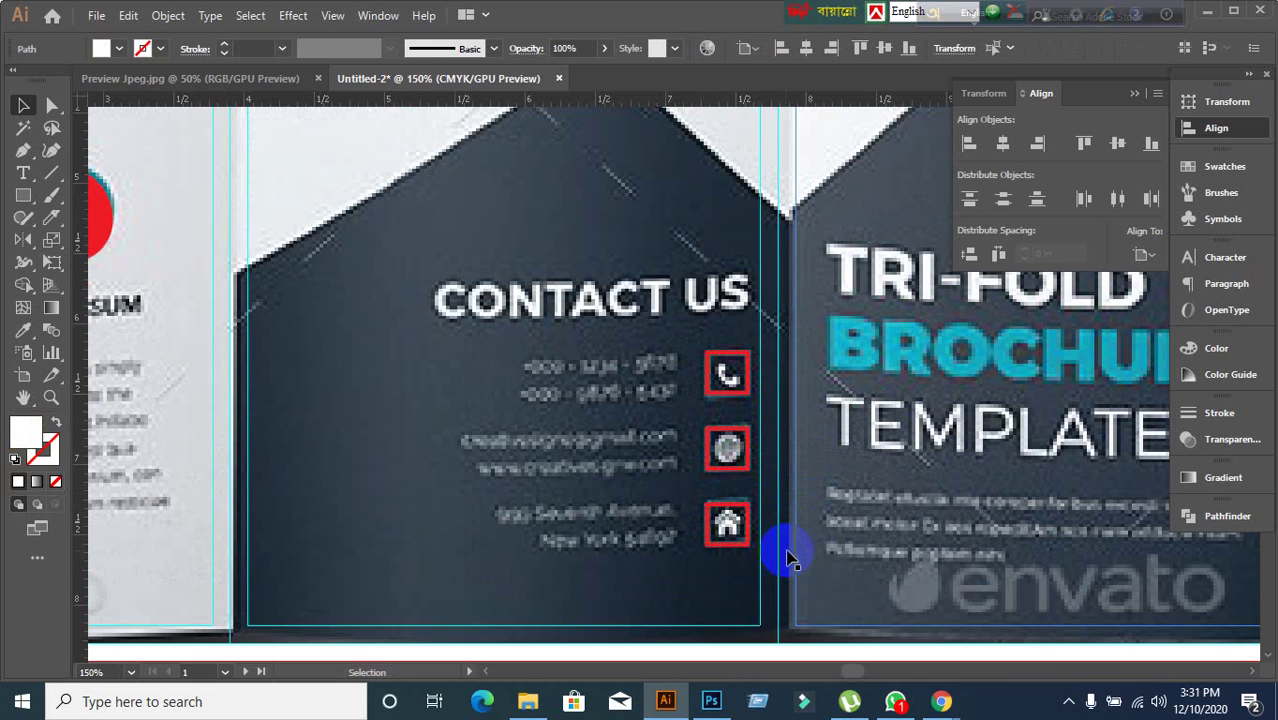
- Add the point text "phone" in the empty area below the brochure's contact panel
{"action": "scroll", "coordinate": [826, 497], "scroll_direction": "down", "scroll_amount": 1}
{"action": "scroll", "coordinate": [826, 497], "scroll_direction": "up", "scroll_amount": 1}
{"action": "scroll", "coordinate": [699, 471], "scroll_direction": "down", "scroll_amount": 3}
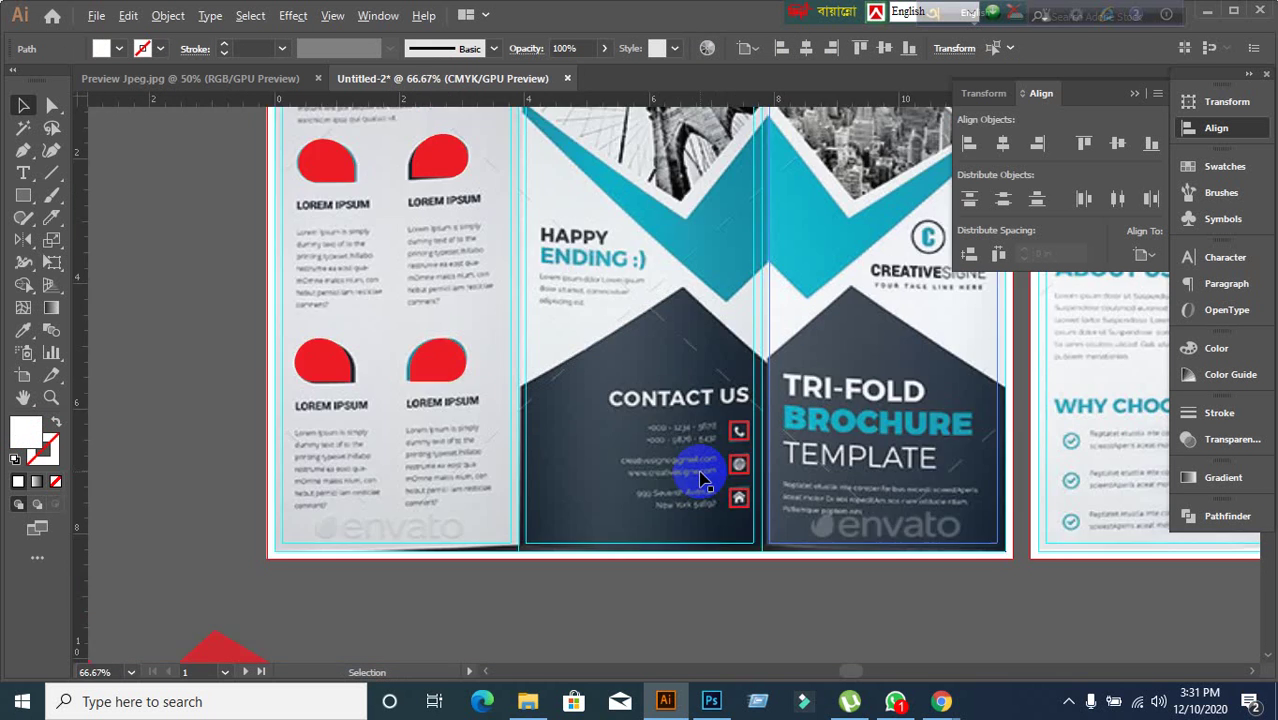
{"action": "scroll", "coordinate": [813, 491], "scroll_direction": "up", "scroll_amount": 2}
{"action": "scroll", "coordinate": [705, 465], "scroll_direction": "down", "scroll_amount": 1}
{"action": "left_click_drag", "start_coordinate": [713, 456], "coordinate": [676, 371]}
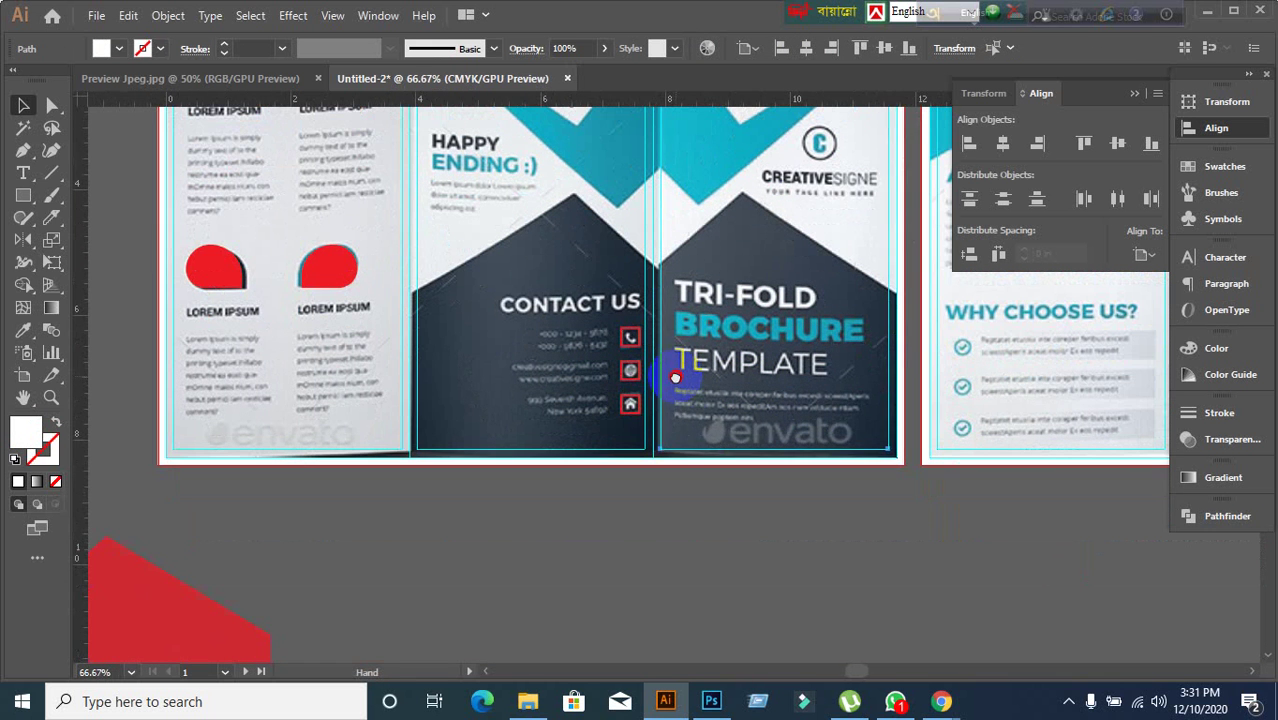
{"action": "left_click", "coordinate": [23, 173]}
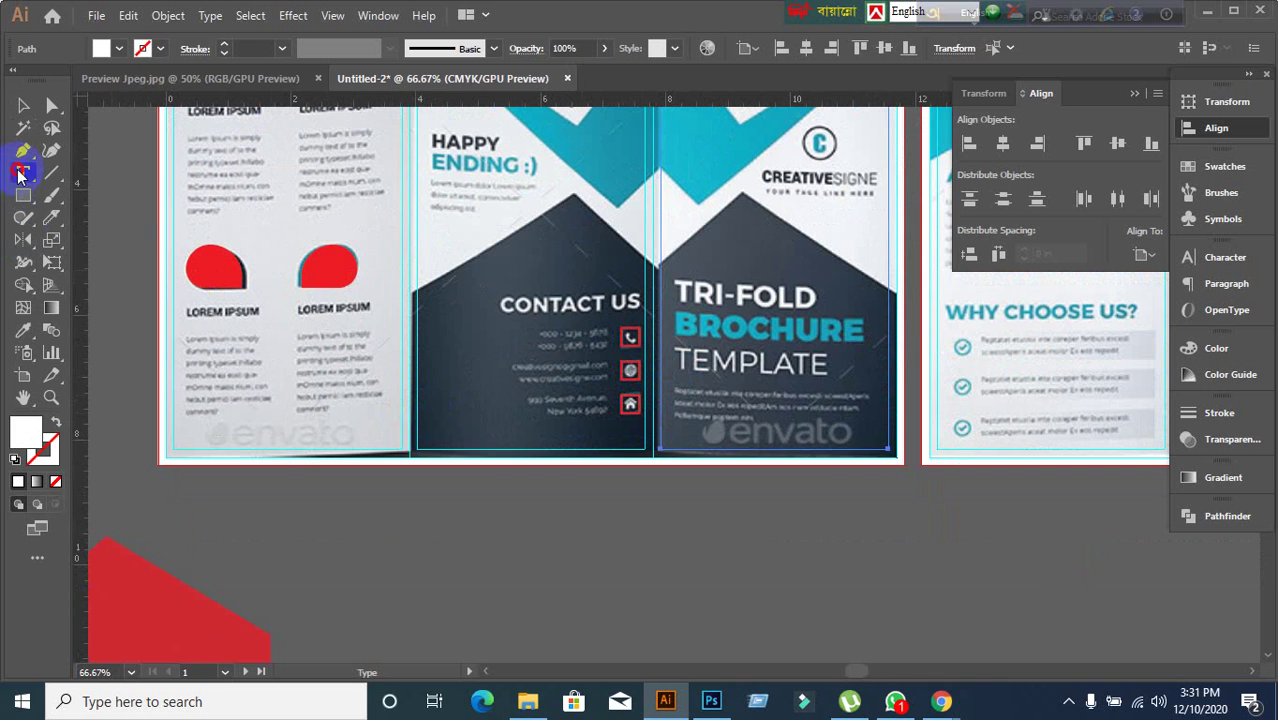
{"action": "left_click", "coordinate": [427, 544]}
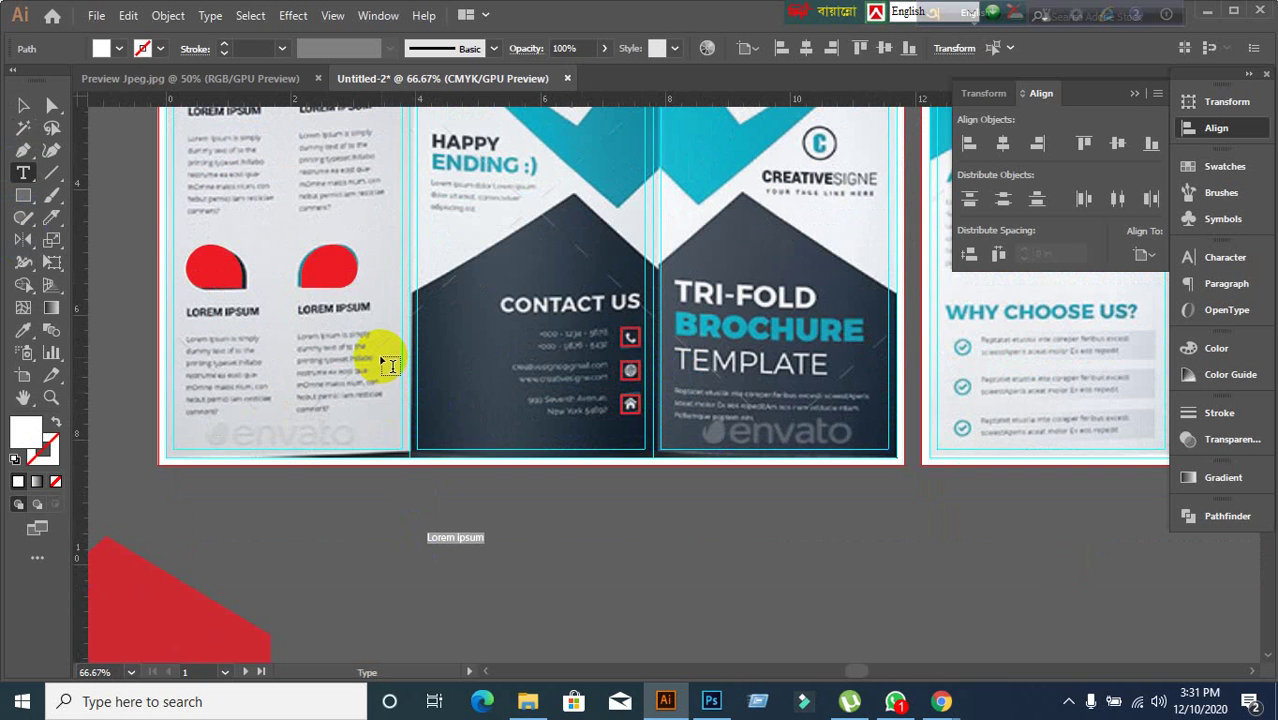
{"action": "type", "text": "phone"}
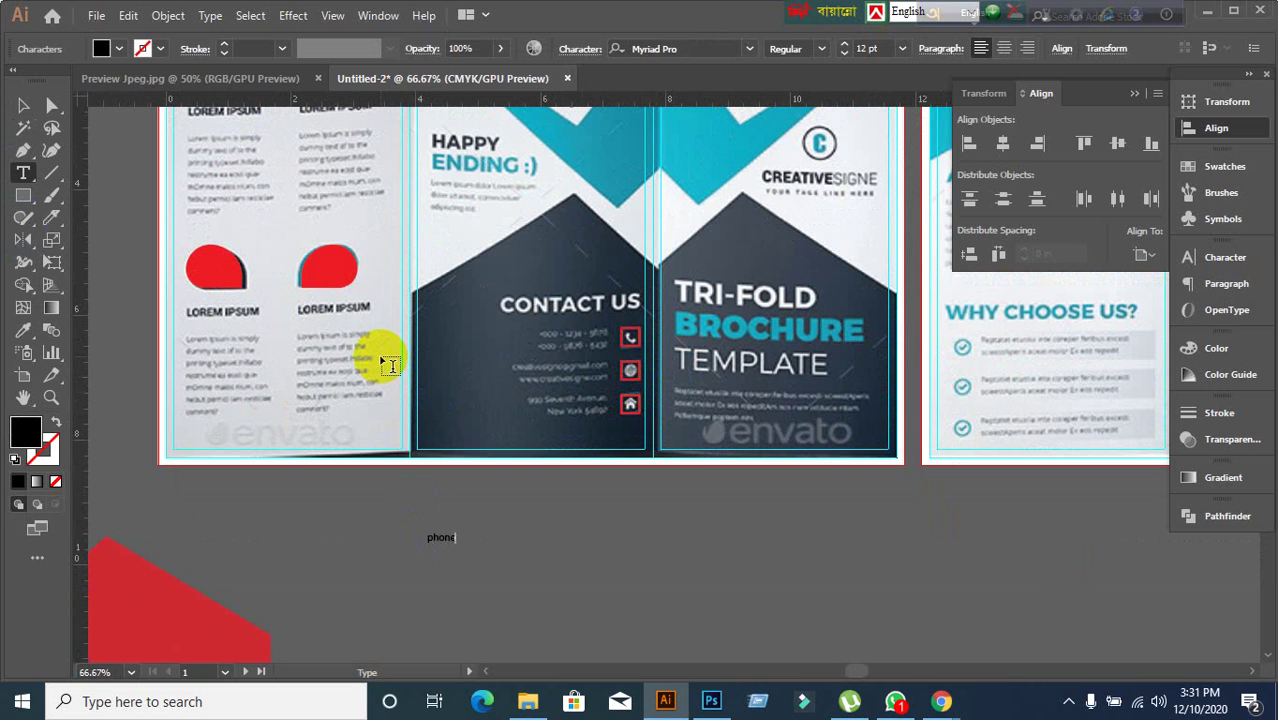
{"action": "left_click", "coordinate": [23, 105]}
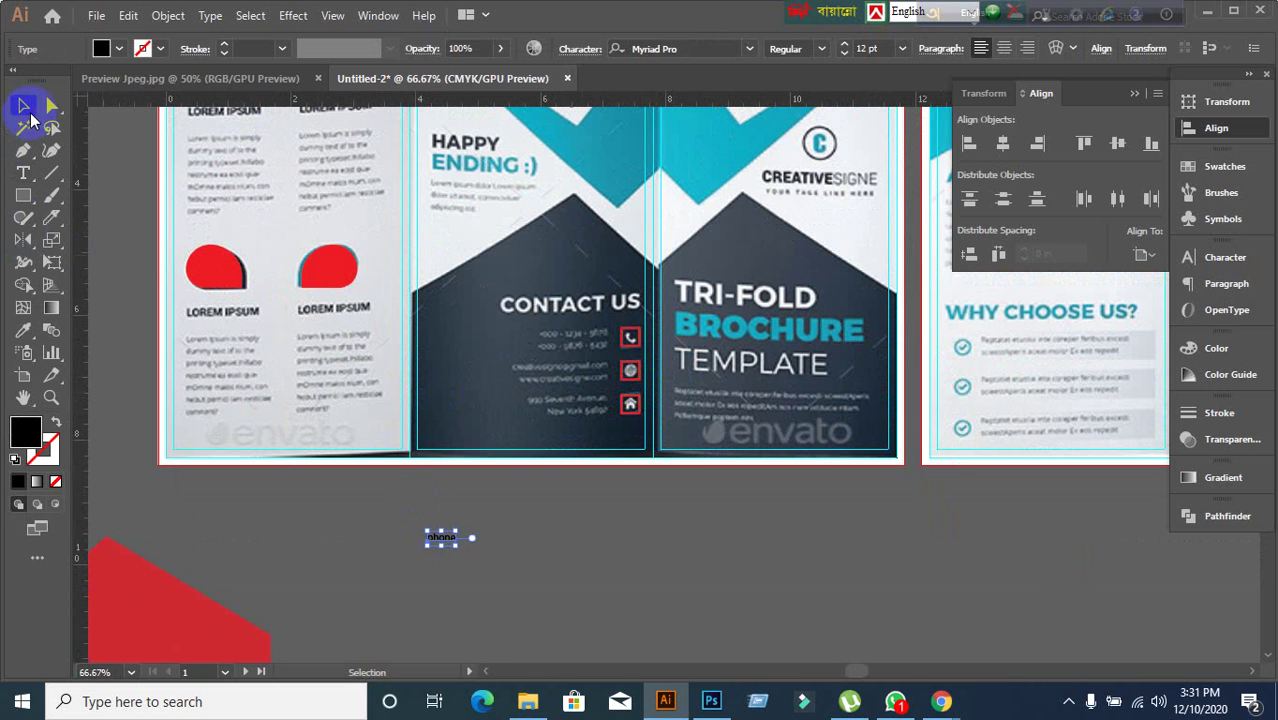
- Turn the "phone" text into an icon with the Font Awesome 5 Free Solid font and set its size to 18 pt
{"action": "left_click", "coordinate": [1212, 259]}
{"action": "left_click", "coordinate": [1057, 279]}
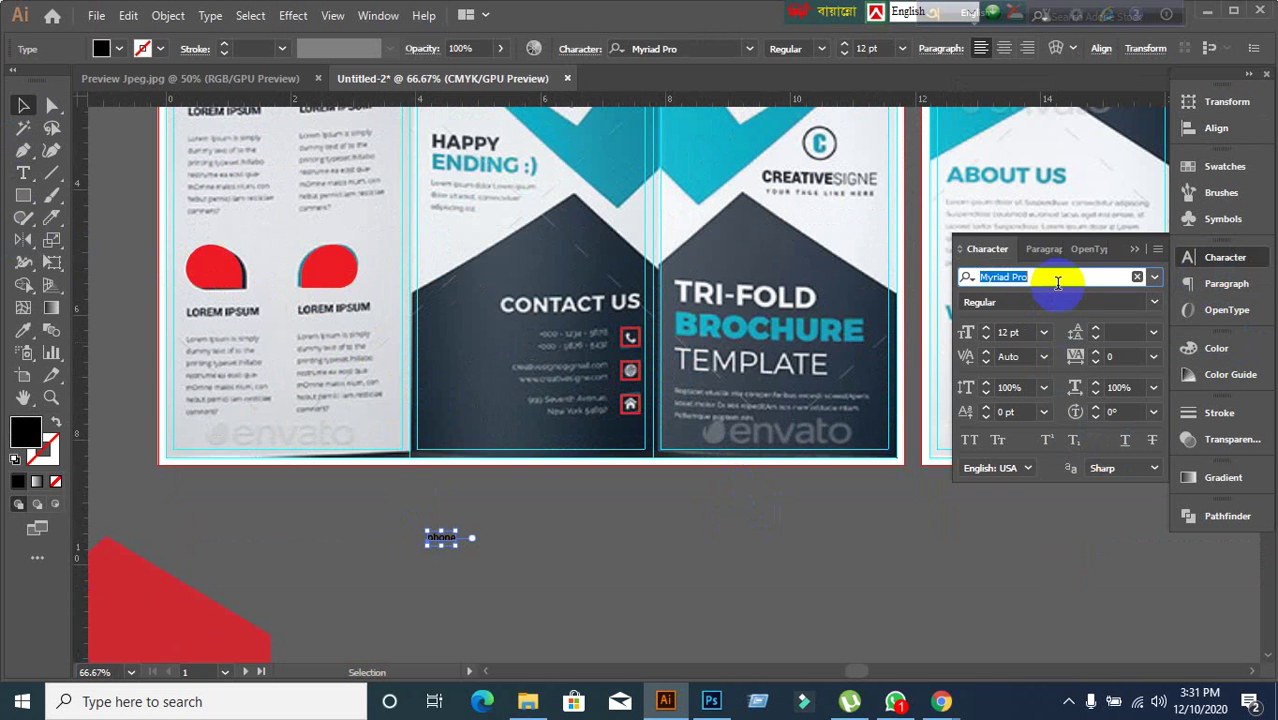
{"action": "type", "text": "font"}
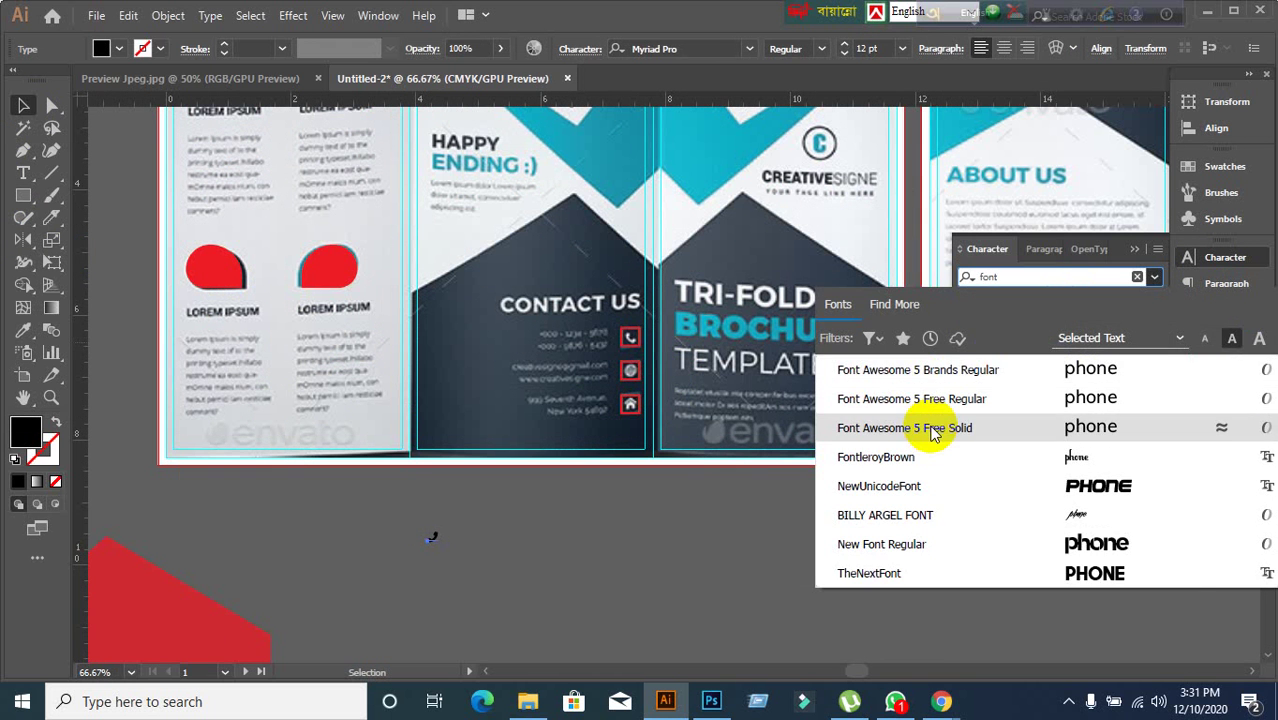
{"action": "left_click", "coordinate": [930, 427]}
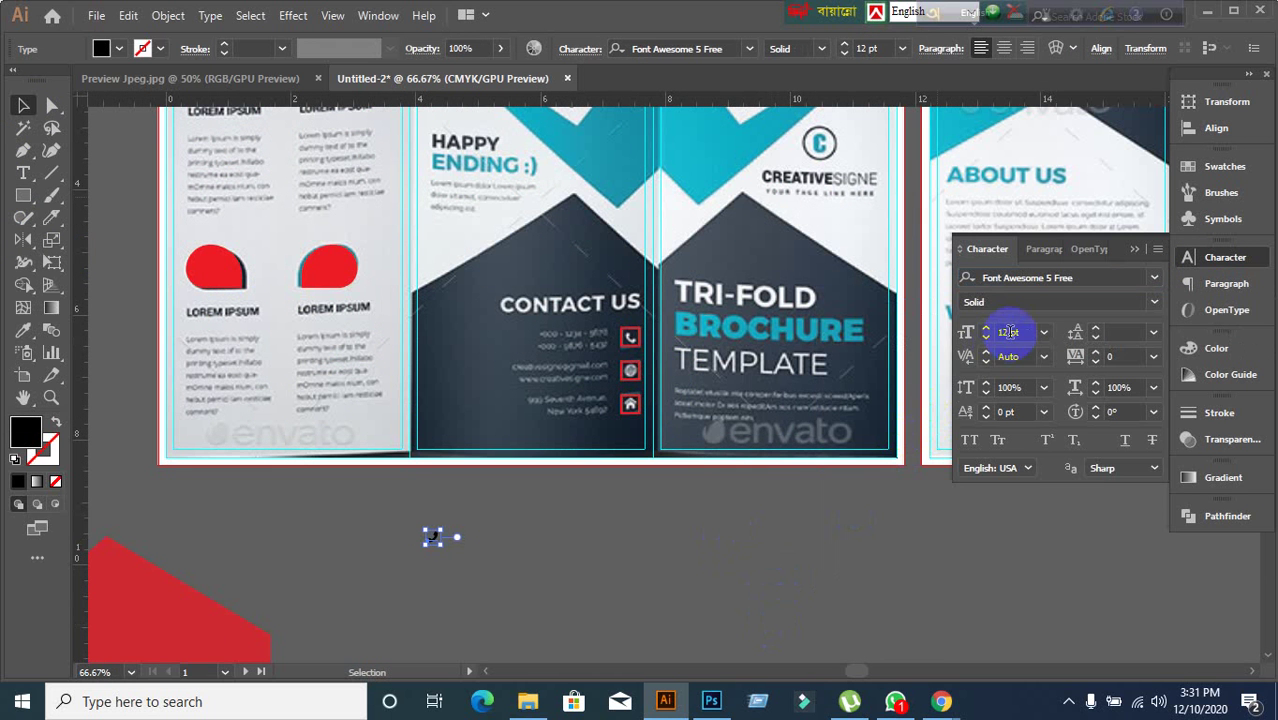
{"action": "scroll", "coordinate": [1023, 334], "scroll_direction": "up", "scroll_amount": 3}
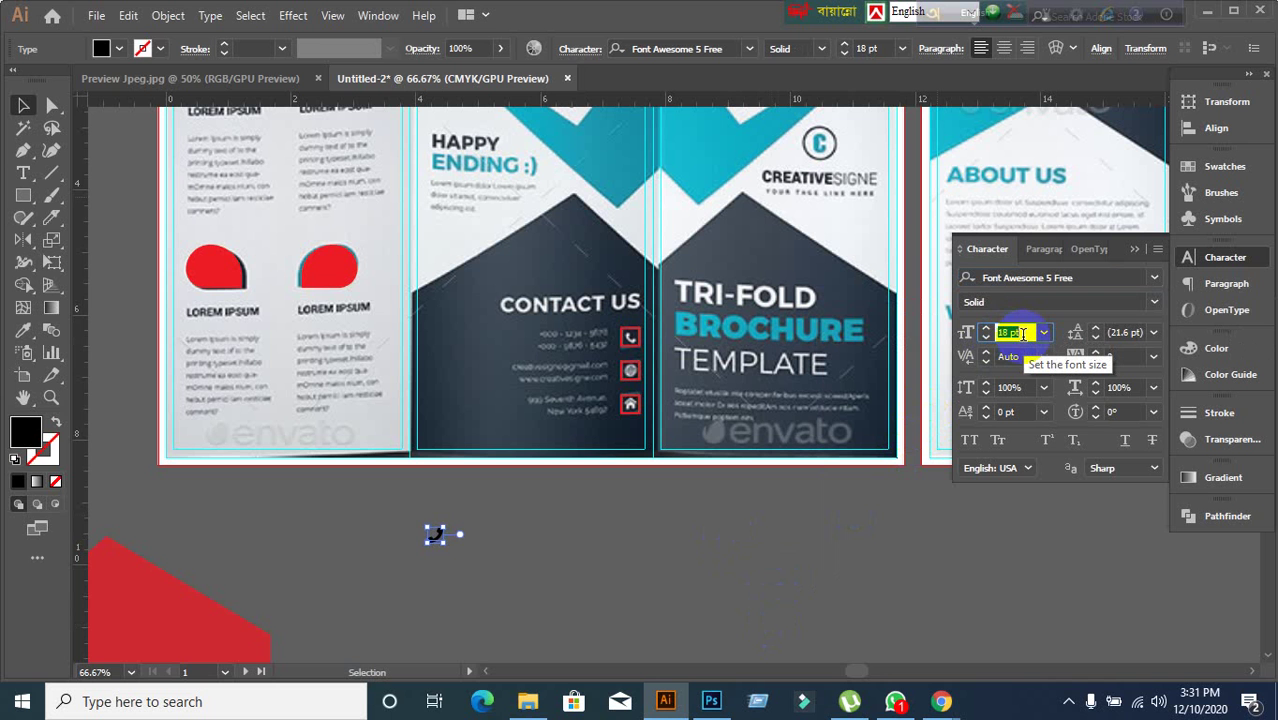
- Move the phone icon from the empty area below the page onto the contact panel, over the address lines
{"action": "left_click", "coordinate": [469, 672]}
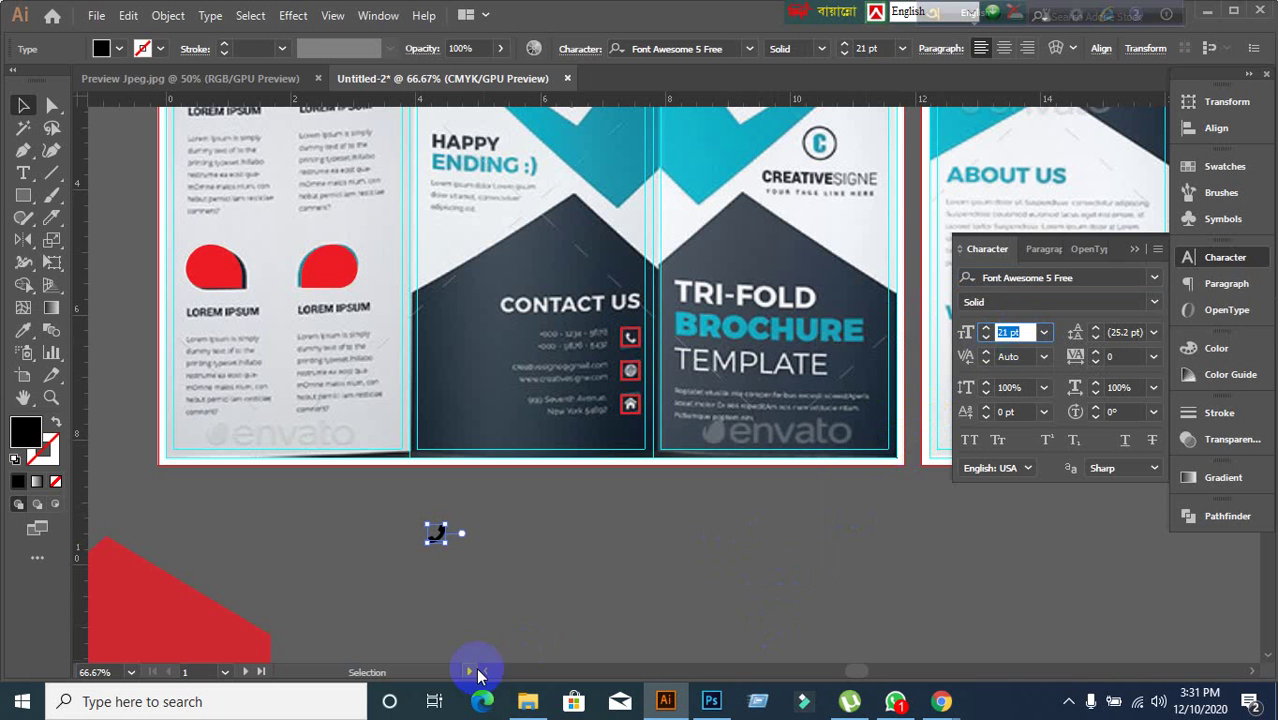
{"action": "left_click", "coordinate": [436, 602]}
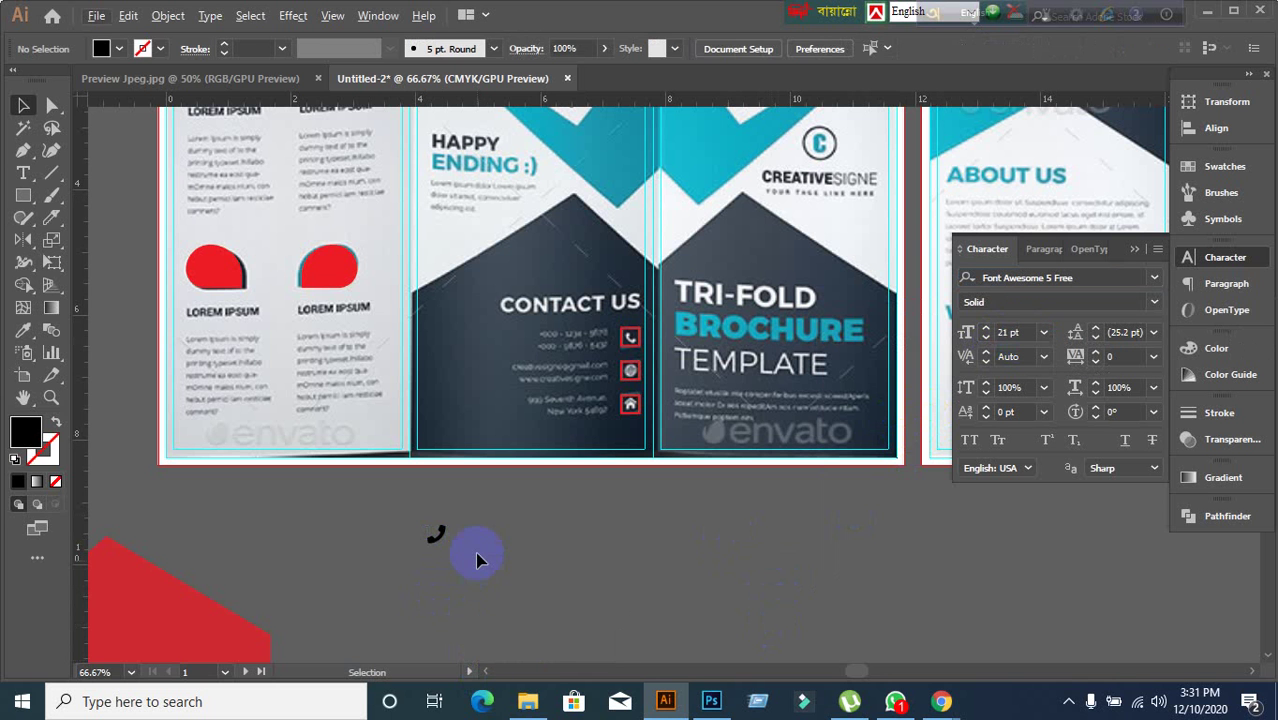
{"action": "scroll", "coordinate": [476, 560], "scroll_direction": "up", "scroll_amount": 2}
{"action": "left_click_drag", "start_coordinate": [394, 510], "coordinate": [727, 205]}
{"action": "scroll", "coordinate": [729, 207], "scroll_direction": "up", "scroll_amount": 3}
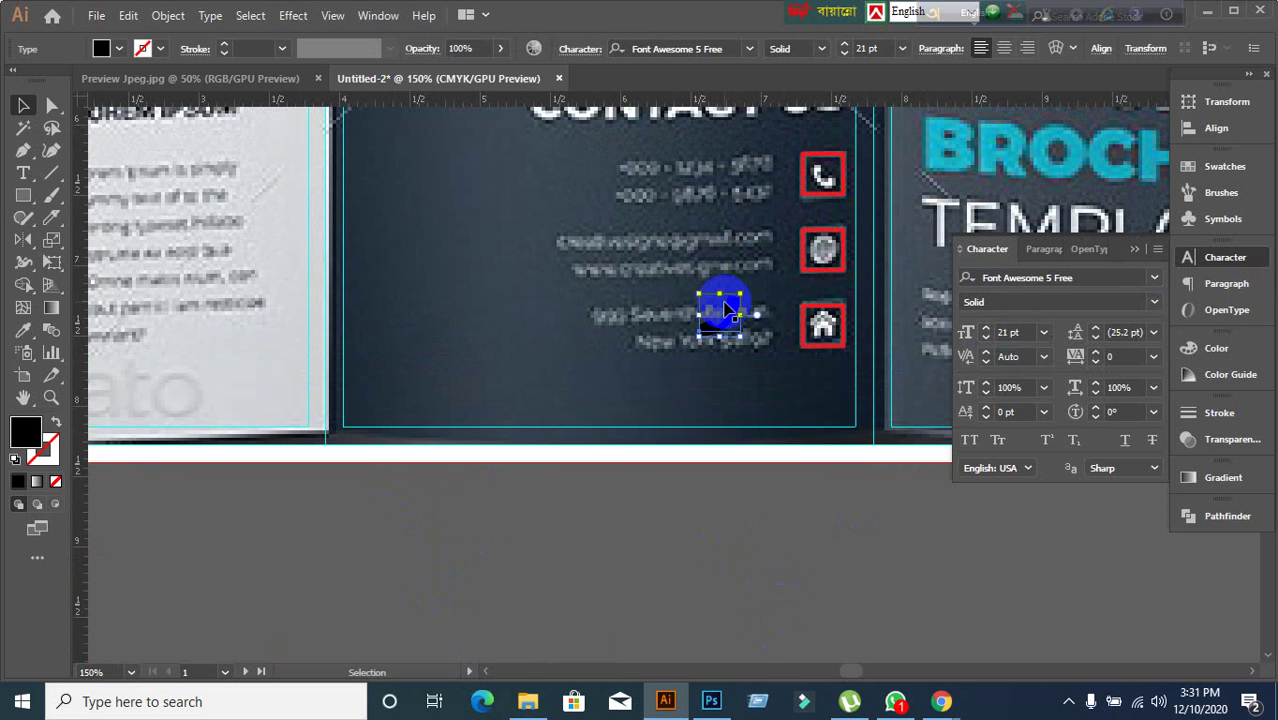
- Set the phone icon's font size to 8 pt and move it into the uppermost red square of the contact panel
{"action": "left_click", "coordinate": [1020, 333]}
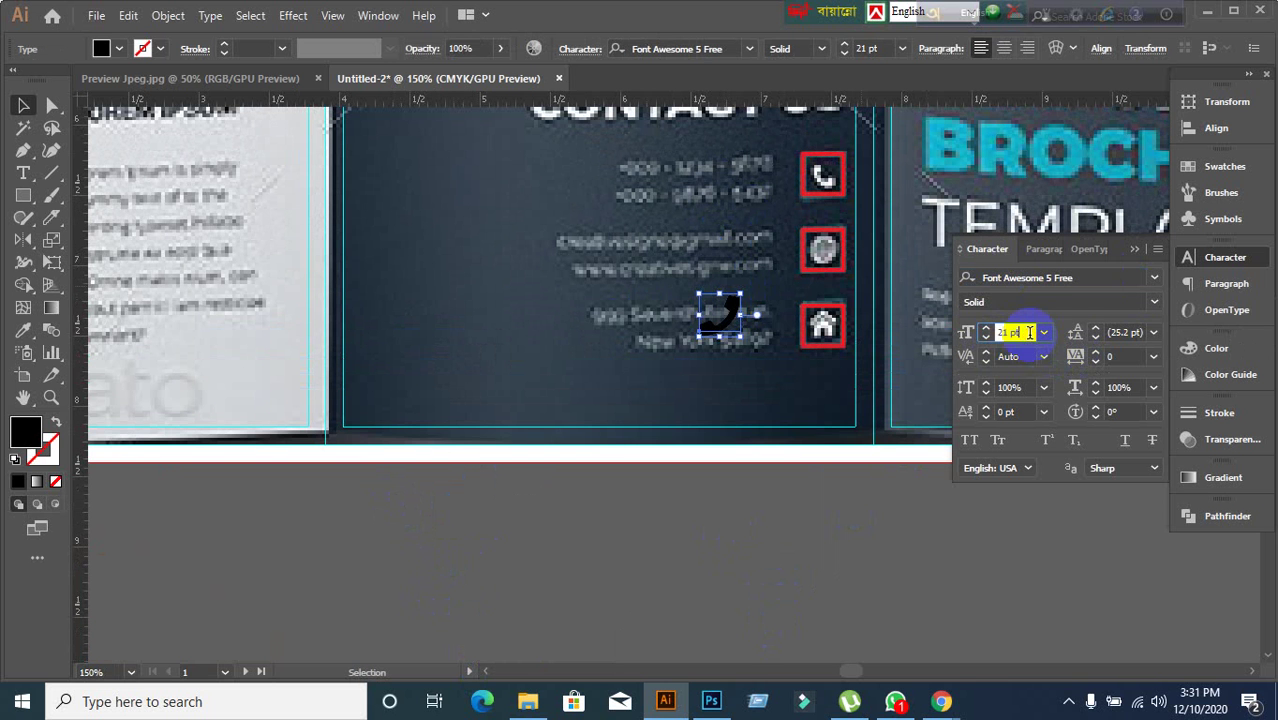
{"action": "type", "text": "11"}
{"action": "key", "text": "Return"}
{"action": "type", "text": "8"}
{"action": "key", "text": "Return"}
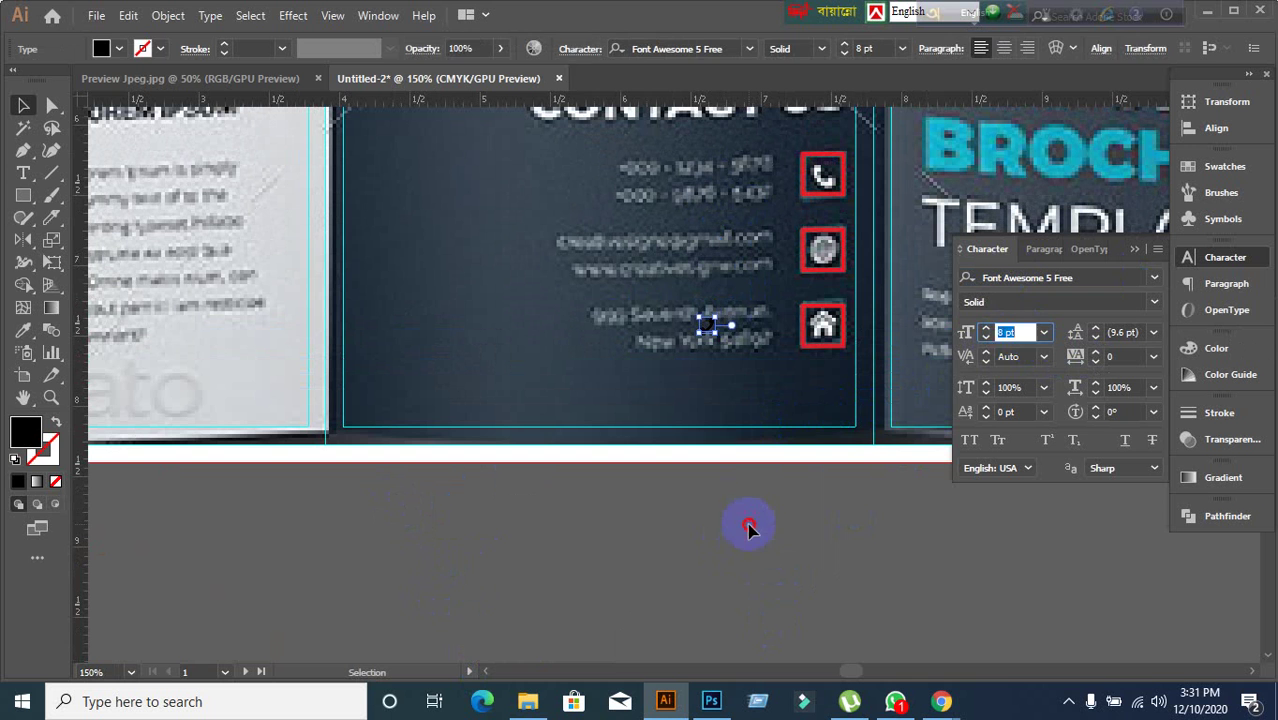
{"action": "left_click", "coordinate": [712, 345]}
{"action": "left_click_drag", "start_coordinate": [712, 337], "coordinate": [828, 178]}
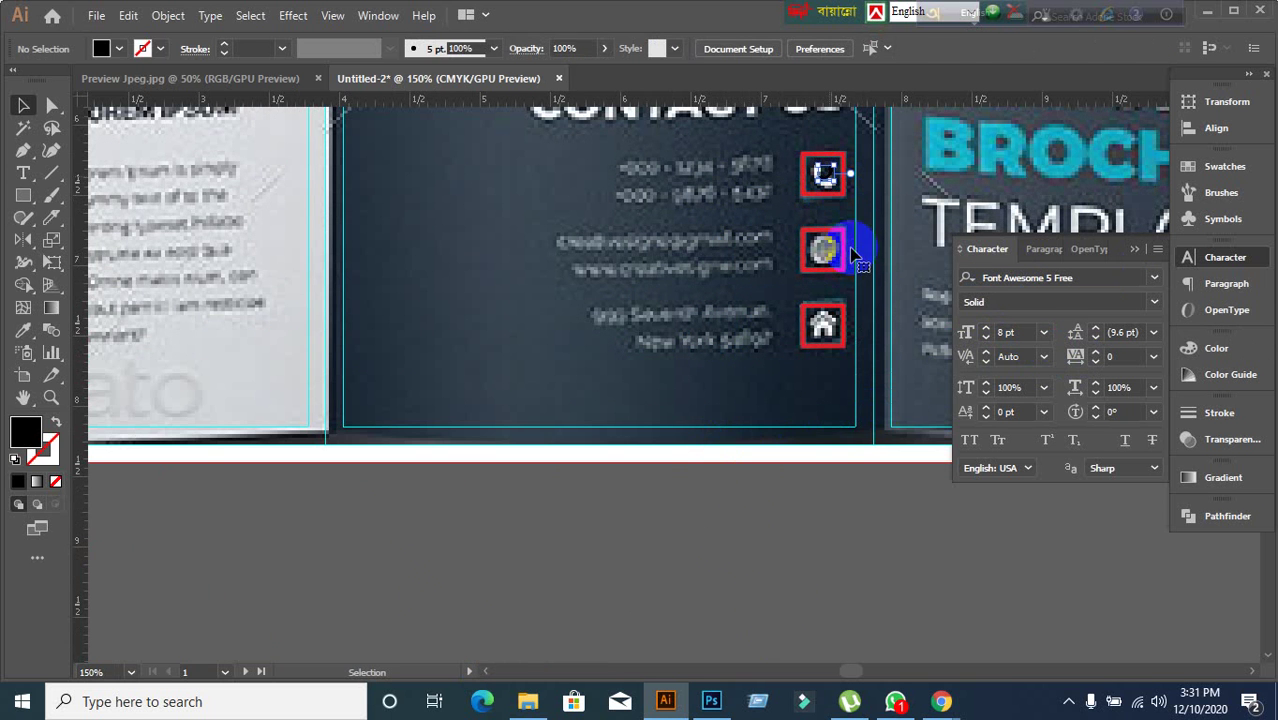
- Set the phone icon's font size to 12 pt and its fill to white
{"action": "left_click", "coordinate": [1022, 331]}
{"action": "double_click", "coordinate": [1022, 331]}
{"action": "type", "text": "12"}
{"action": "key", "text": "Return"}
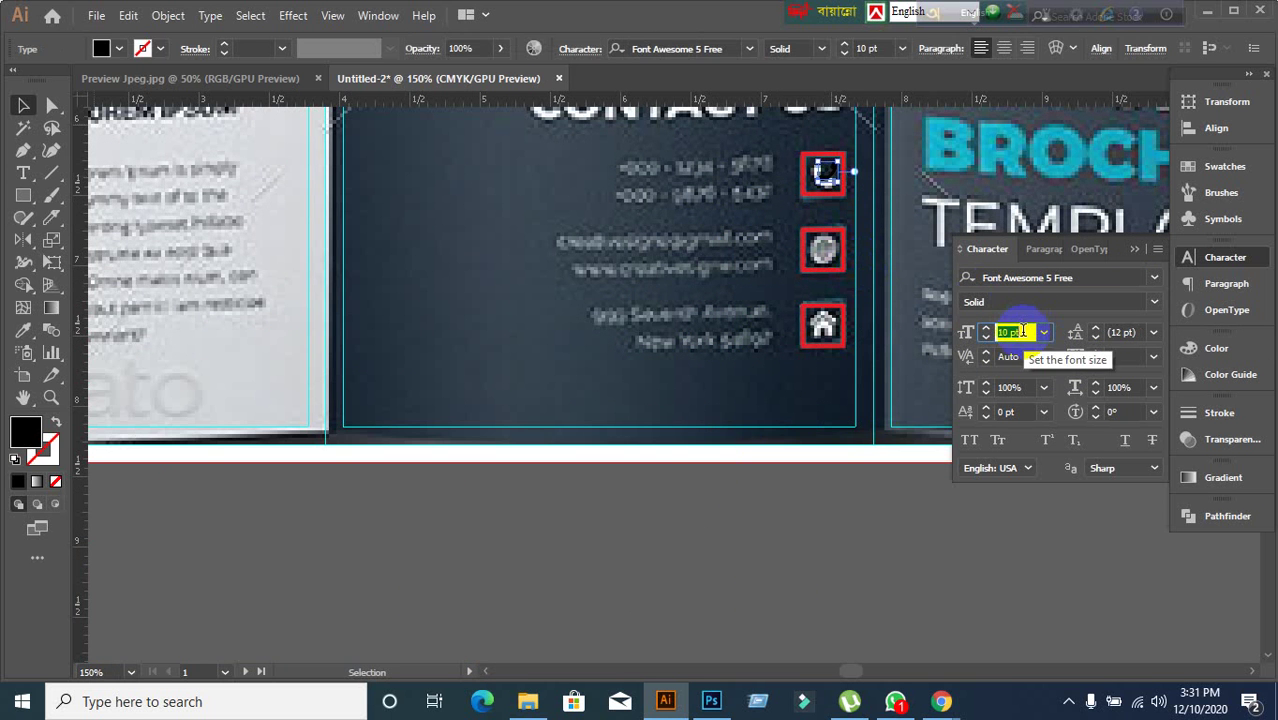
{"action": "left_click", "coordinate": [102, 48]}
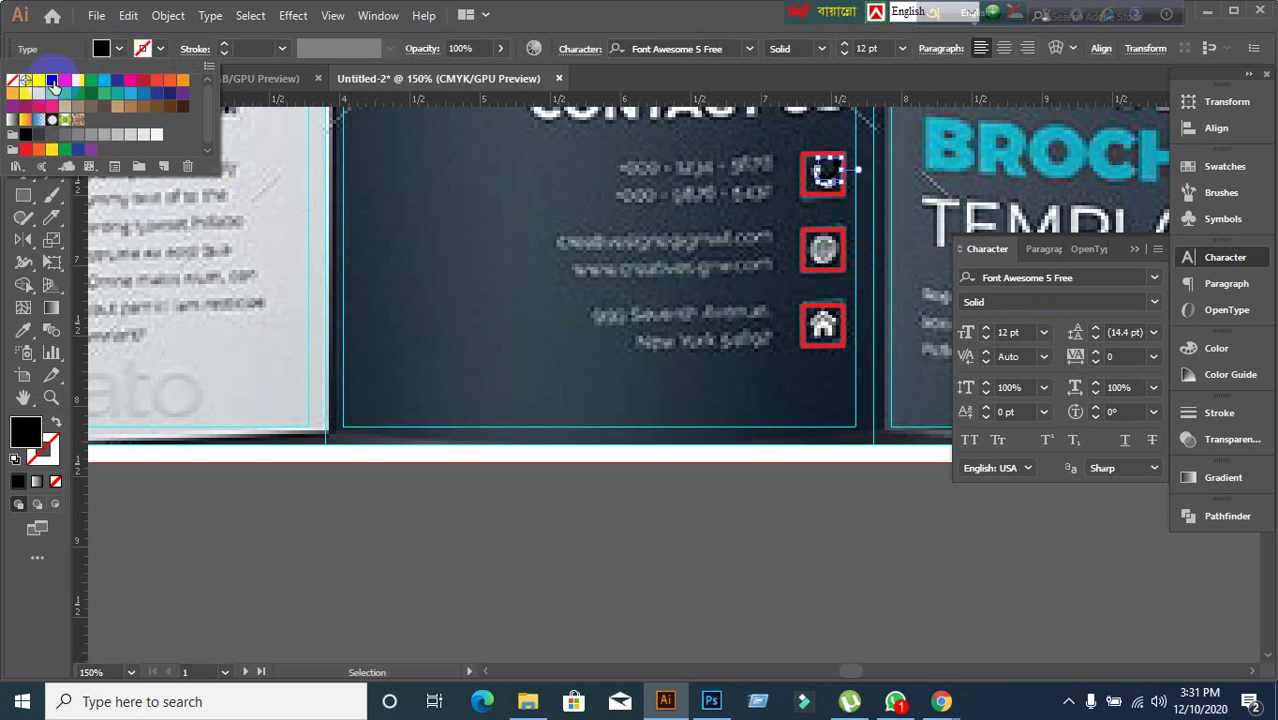
{"action": "left_click", "coordinate": [40, 84]}
{"action": "left_click", "coordinate": [579, 242]}
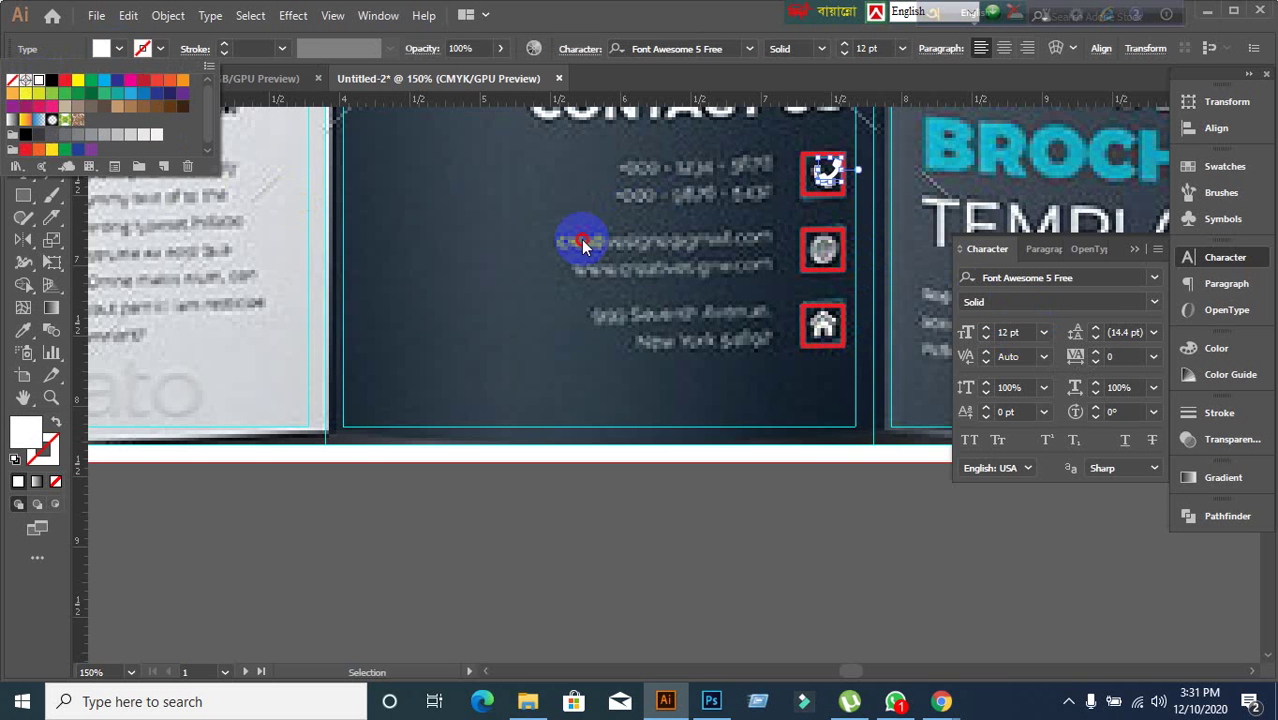
- Nudge the white phone icon sideways to centre it in the uppermost red square
{"action": "left_click", "coordinate": [828, 233]}
{"action": "left_click_drag", "start_coordinate": [828, 182], "coordinate": [822, 182]}
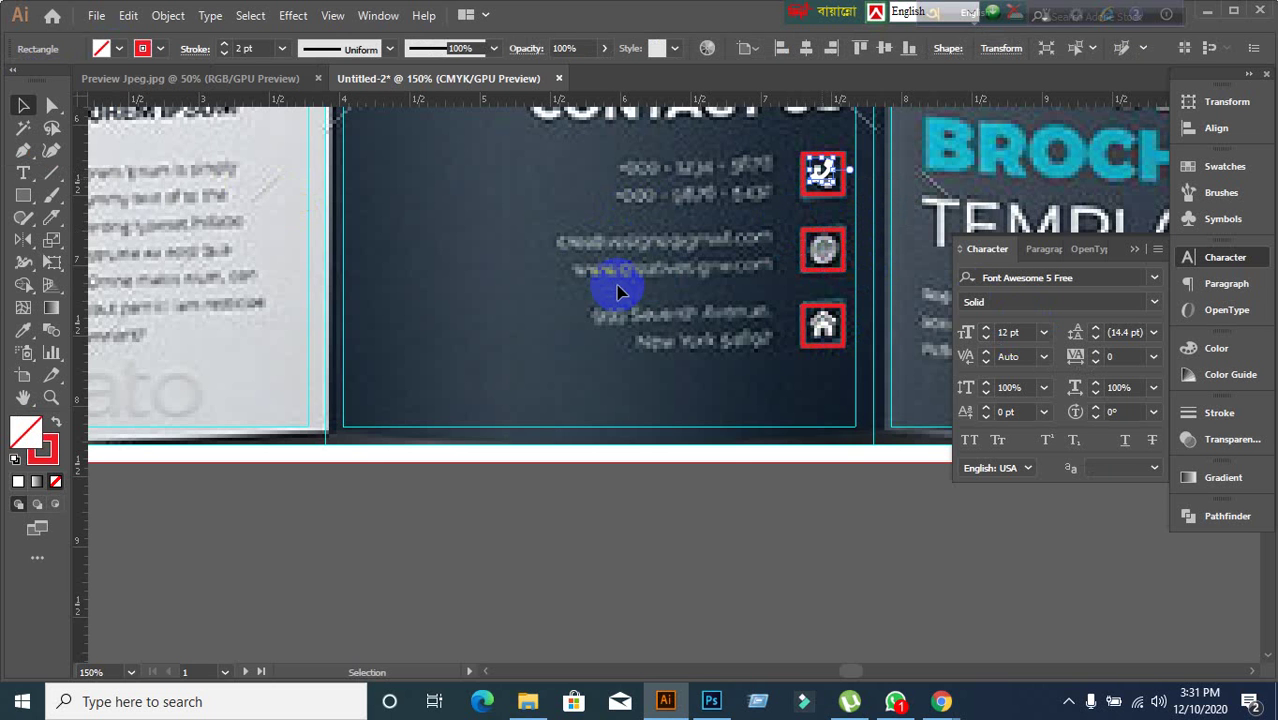
{"action": "left_click", "coordinate": [762, 612]}
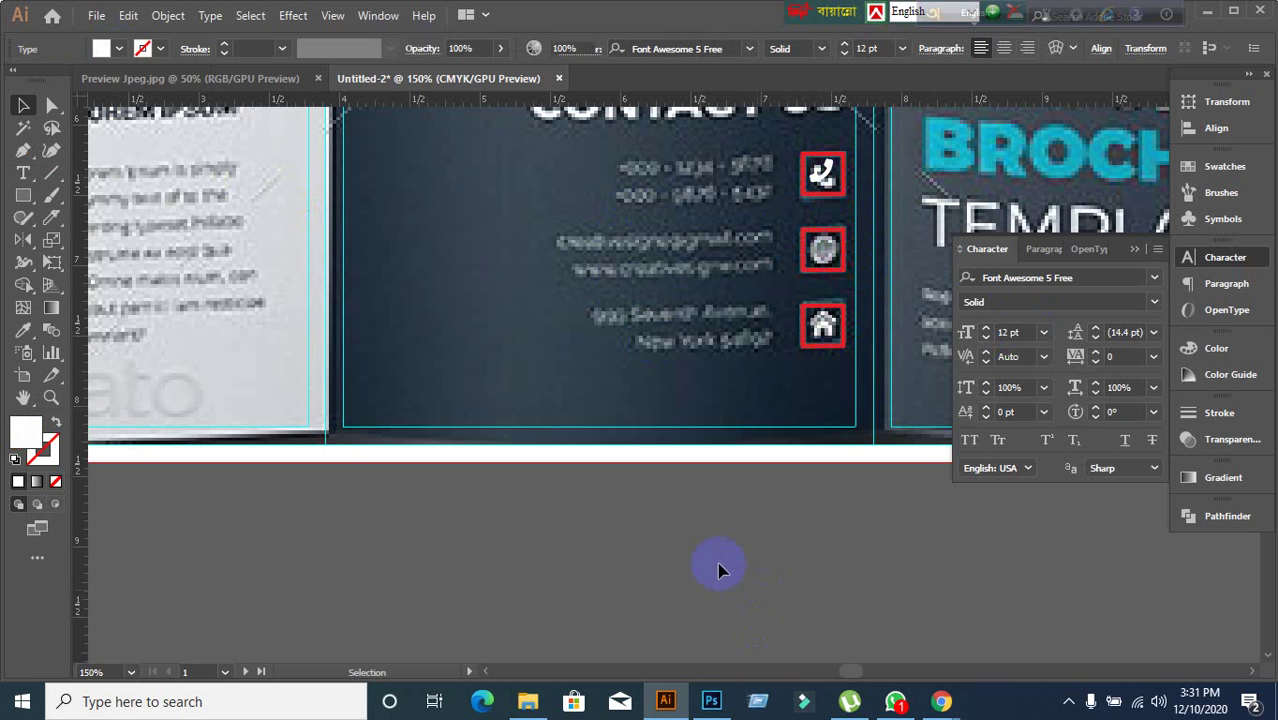
- Add the point text "globe" below the contact panel as a 12 pt Font Awesome 5 Free Solid icon
{"action": "left_click", "coordinate": [26, 175]}
{"action": "left_click", "coordinate": [318, 456]}
{"action": "left_click", "coordinate": [329, 514]}
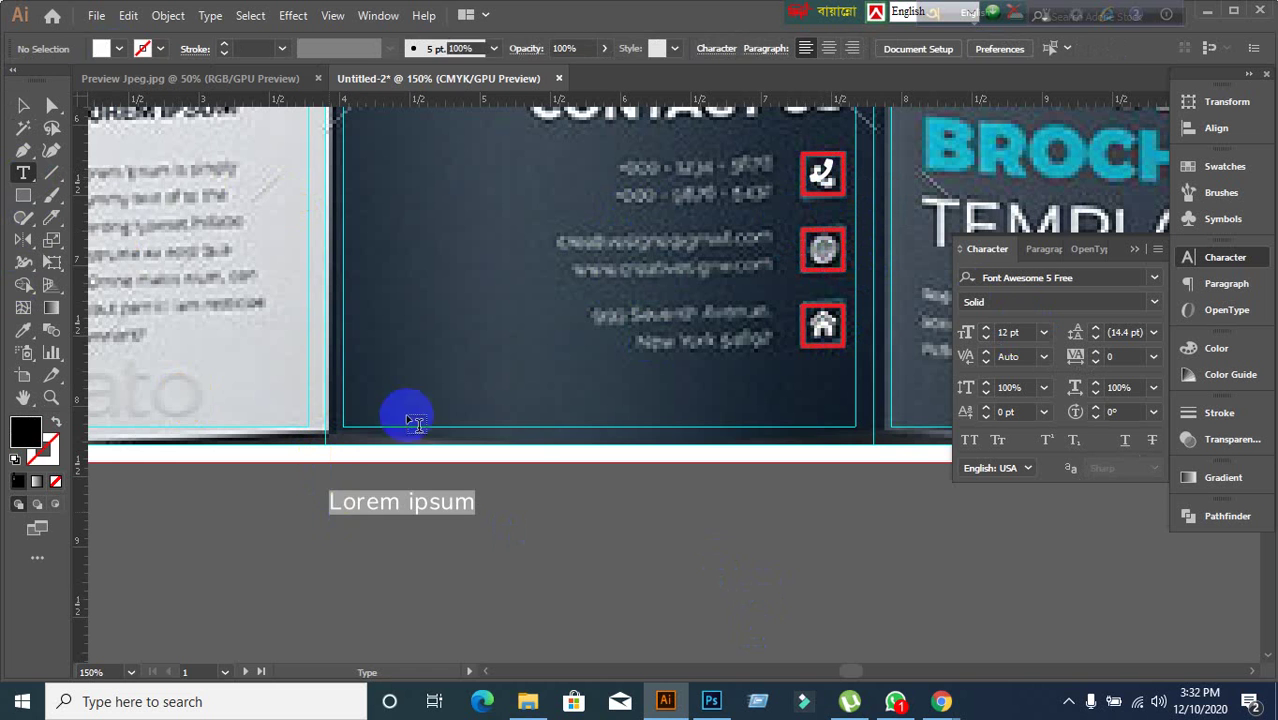
{"action": "type", "text": "web"}
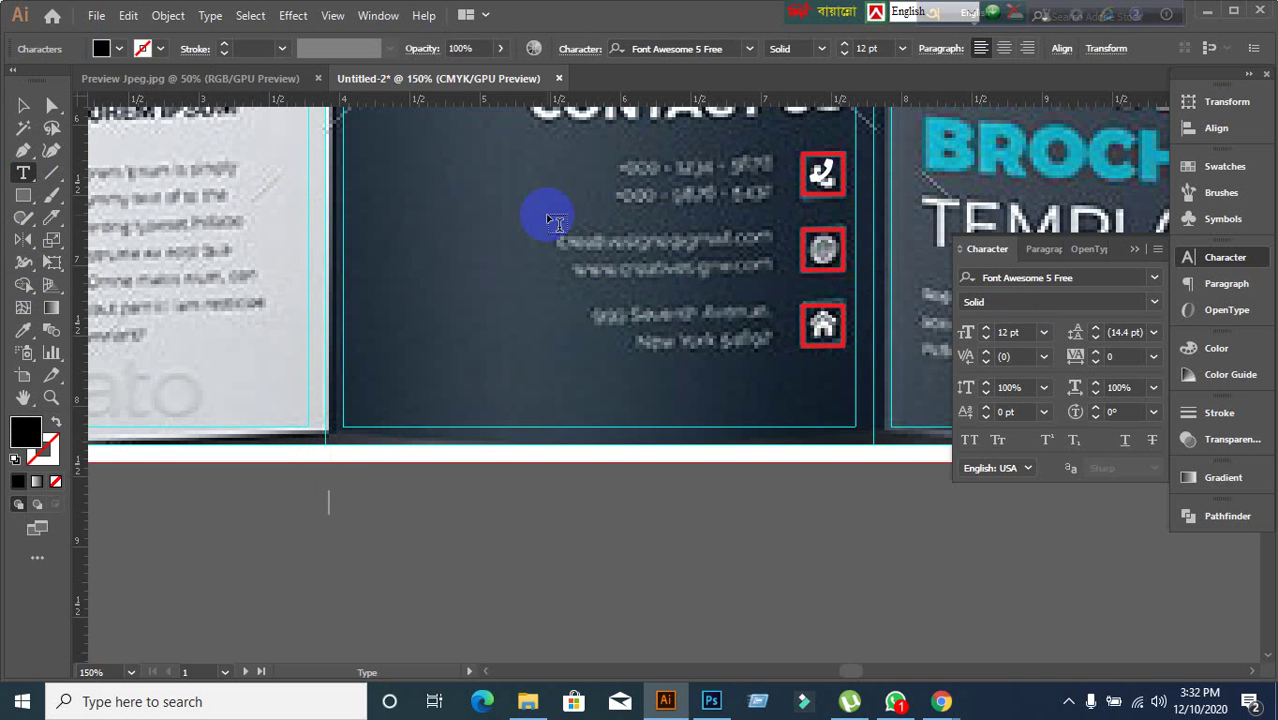
{"action": "type", "text": "globe"}
{"action": "left_click", "coordinate": [23, 105]}
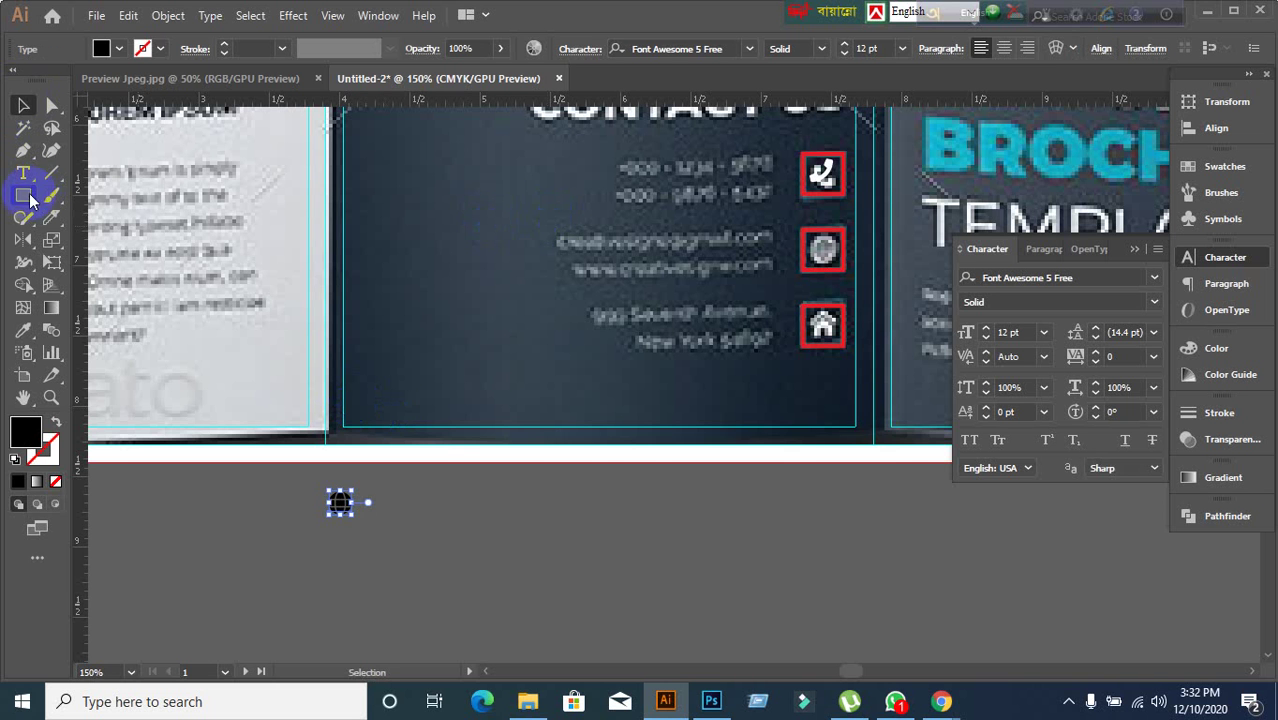
- Add the point text "home" beside the globe as a 12 pt Font Awesome 5 Free Solid icon
{"action": "left_click", "coordinate": [23, 172]}
{"action": "left_click", "coordinate": [623, 500]}
{"action": "left_click", "coordinate": [516, 530]}
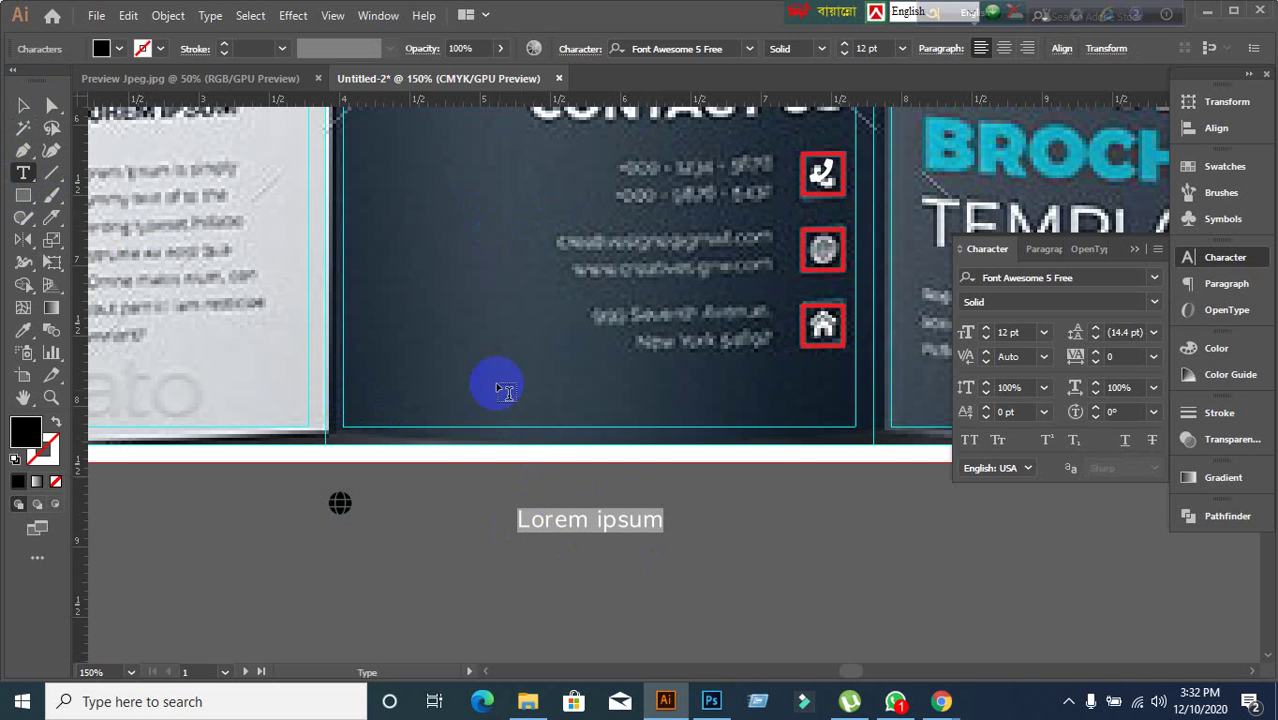
{"action": "type", "text": "ho"}
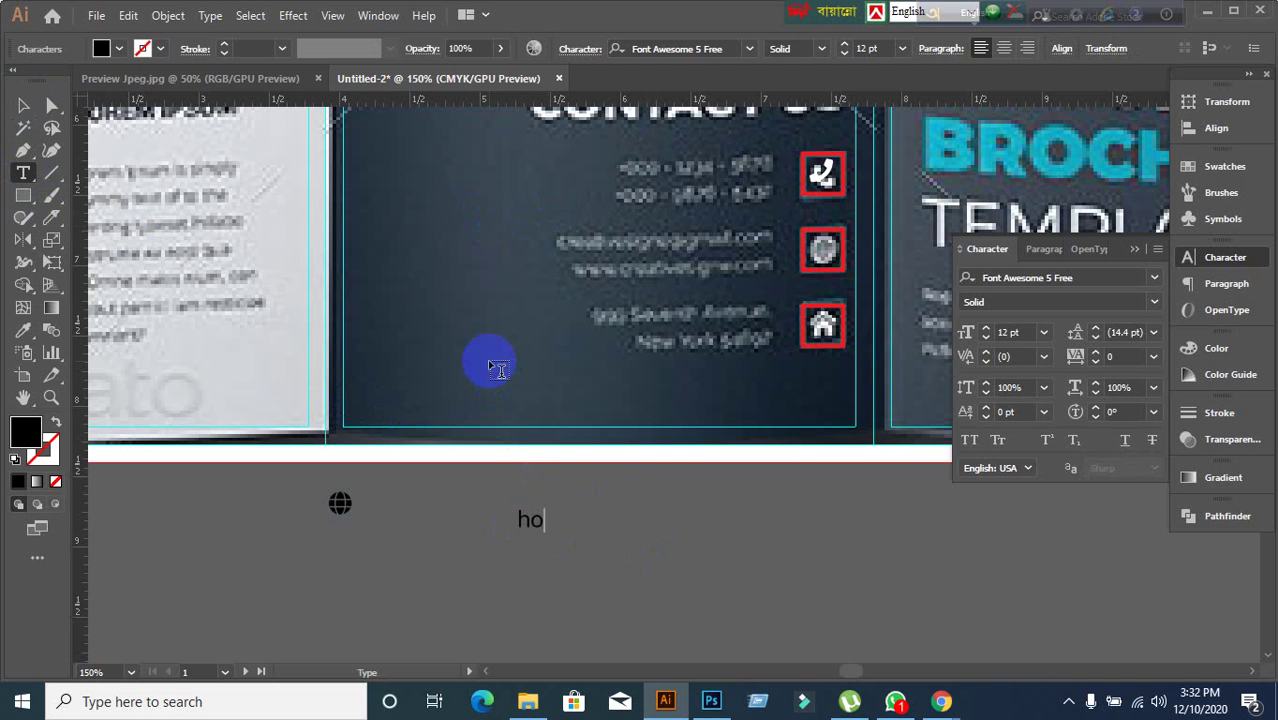
{"action": "type", "text": "me"}
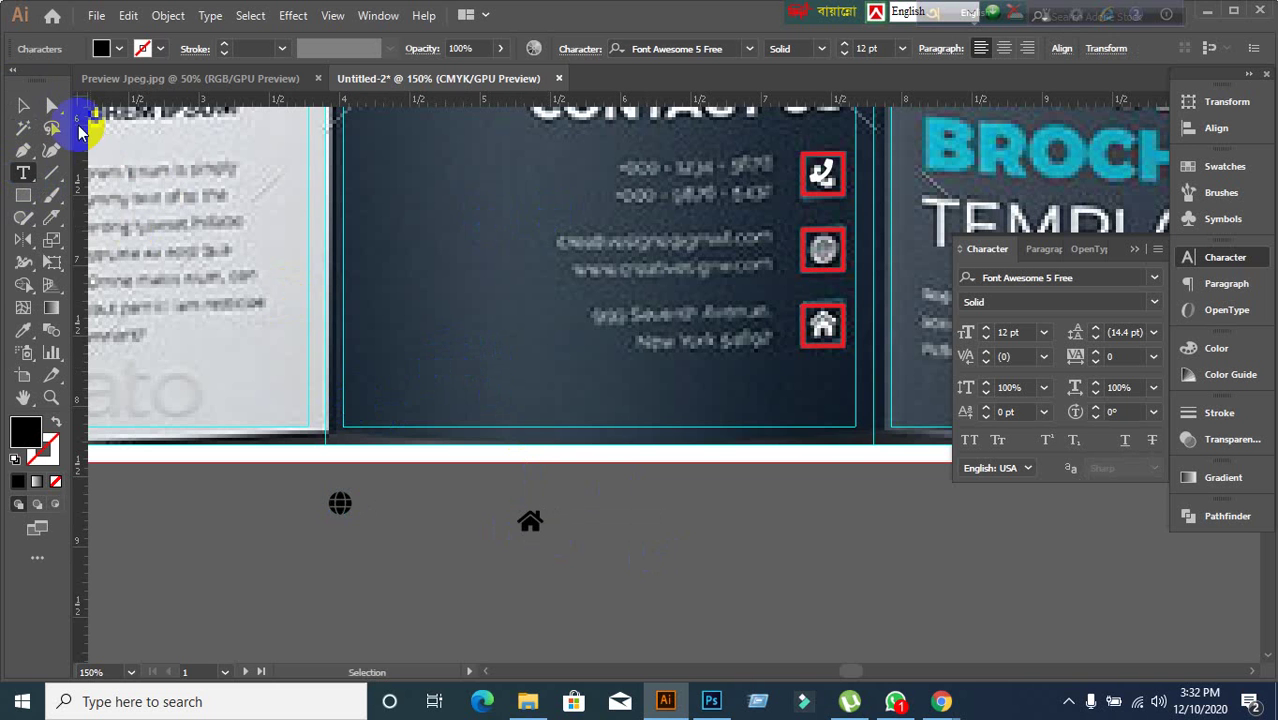
{"action": "left_click", "coordinate": [23, 105]}
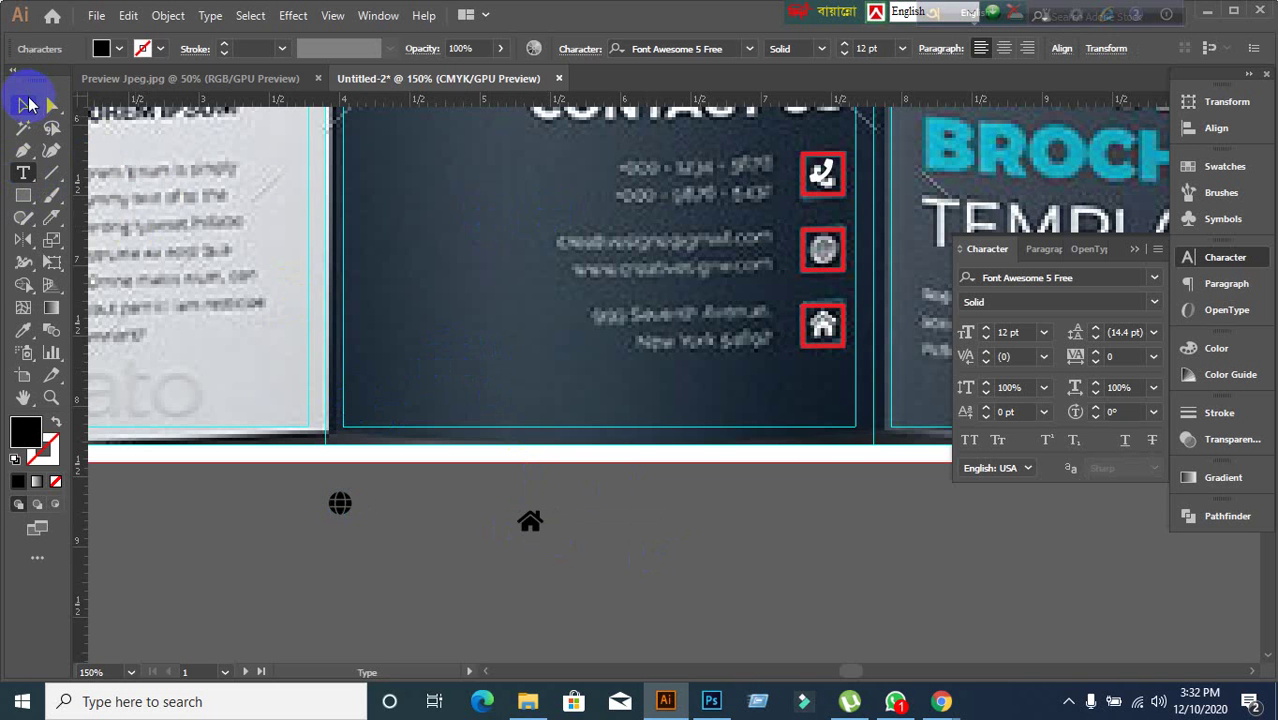
{"action": "left_click", "coordinate": [821, 556]}
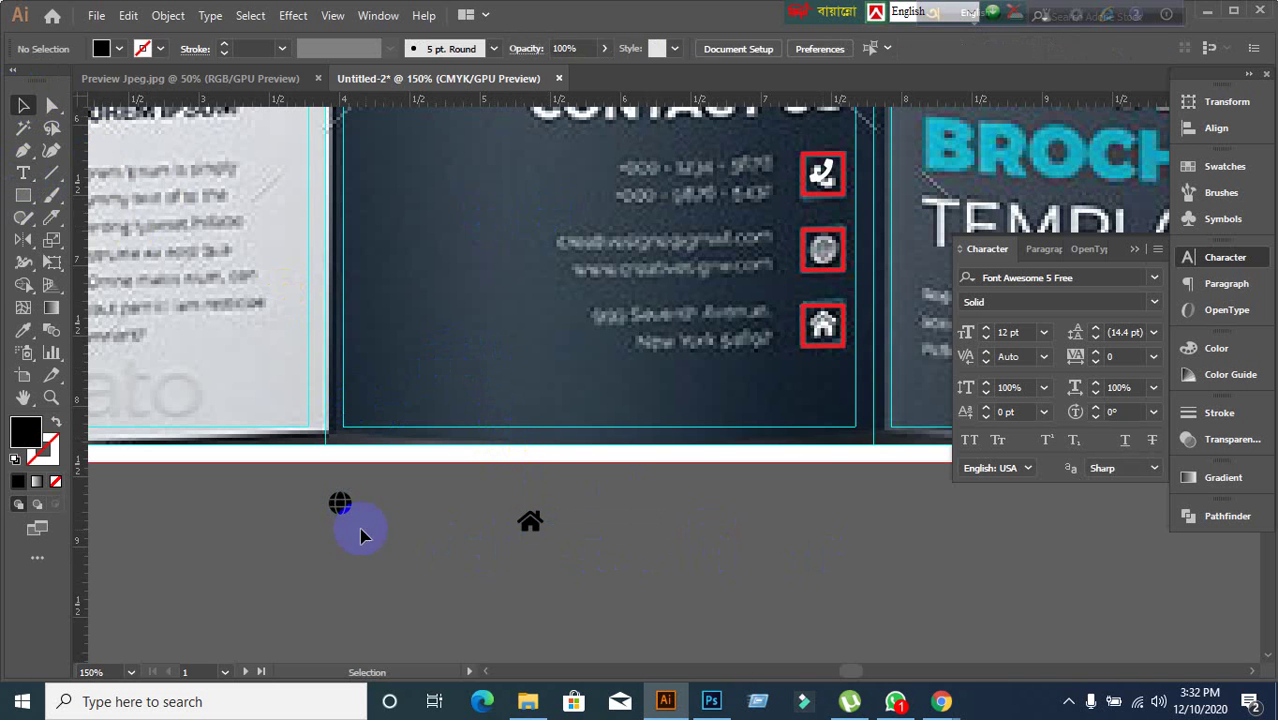
- Move the globe icon closer to the house icon, level with it in the empty area below the page
{"action": "left_click", "coordinate": [341, 507]}
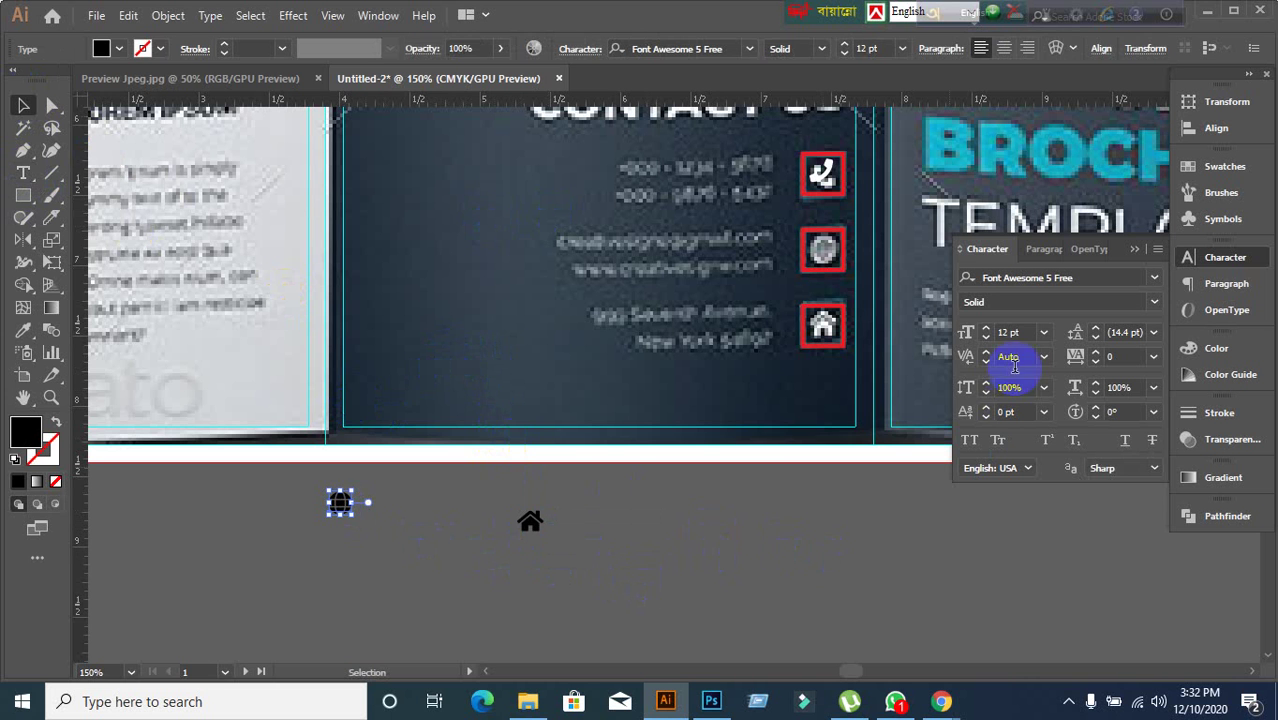
{"action": "left_click", "coordinate": [757, 550]}
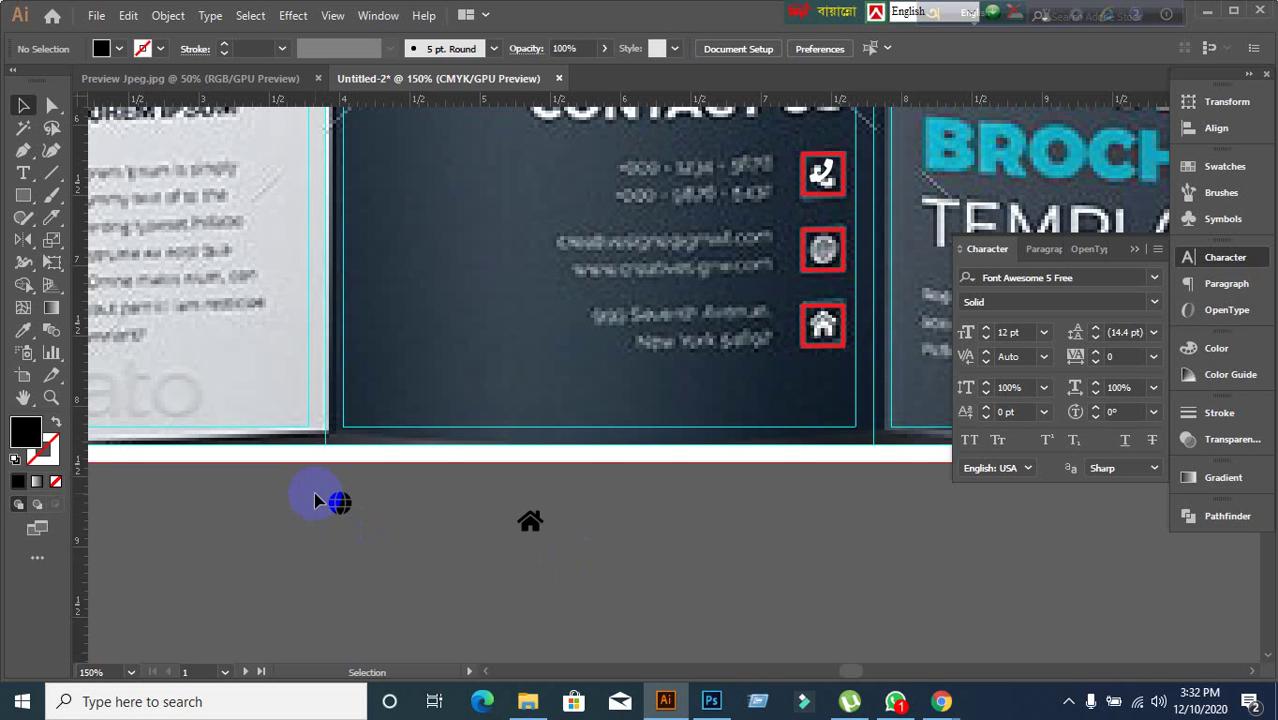
{"action": "left_click_drag", "start_coordinate": [315, 495], "coordinate": [448, 577]}
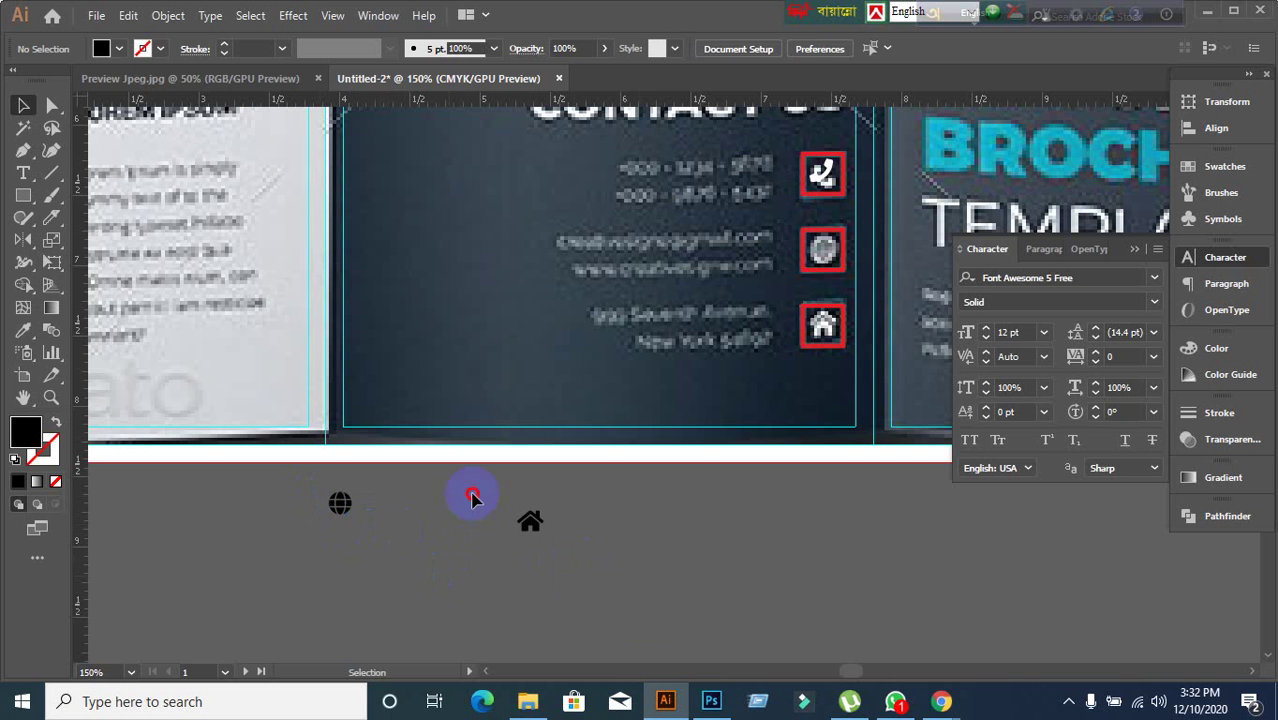
{"action": "left_click_drag", "start_coordinate": [473, 498], "coordinate": [560, 625]}
{"action": "left_click_drag", "start_coordinate": [338, 504], "coordinate": [406, 538]}
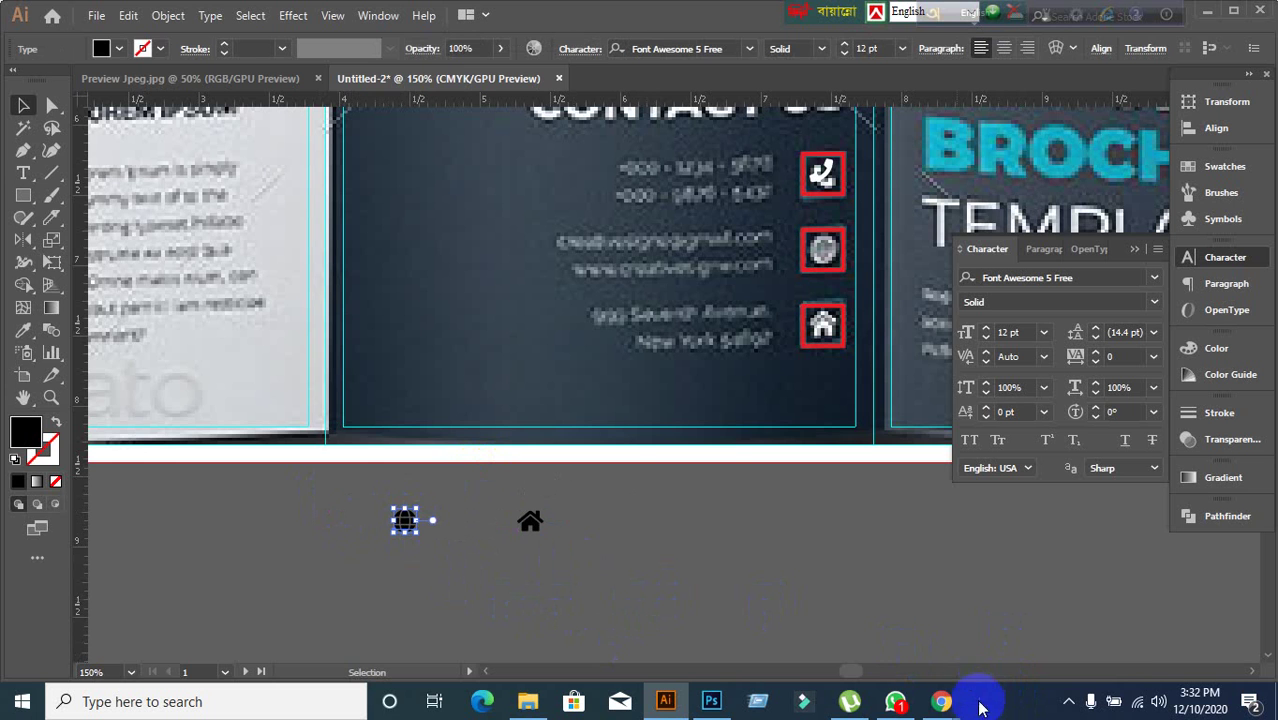
{"action": "mouse_move", "coordinate": [945, 703]}
{"action": "left_click", "coordinate": [840, 610]}
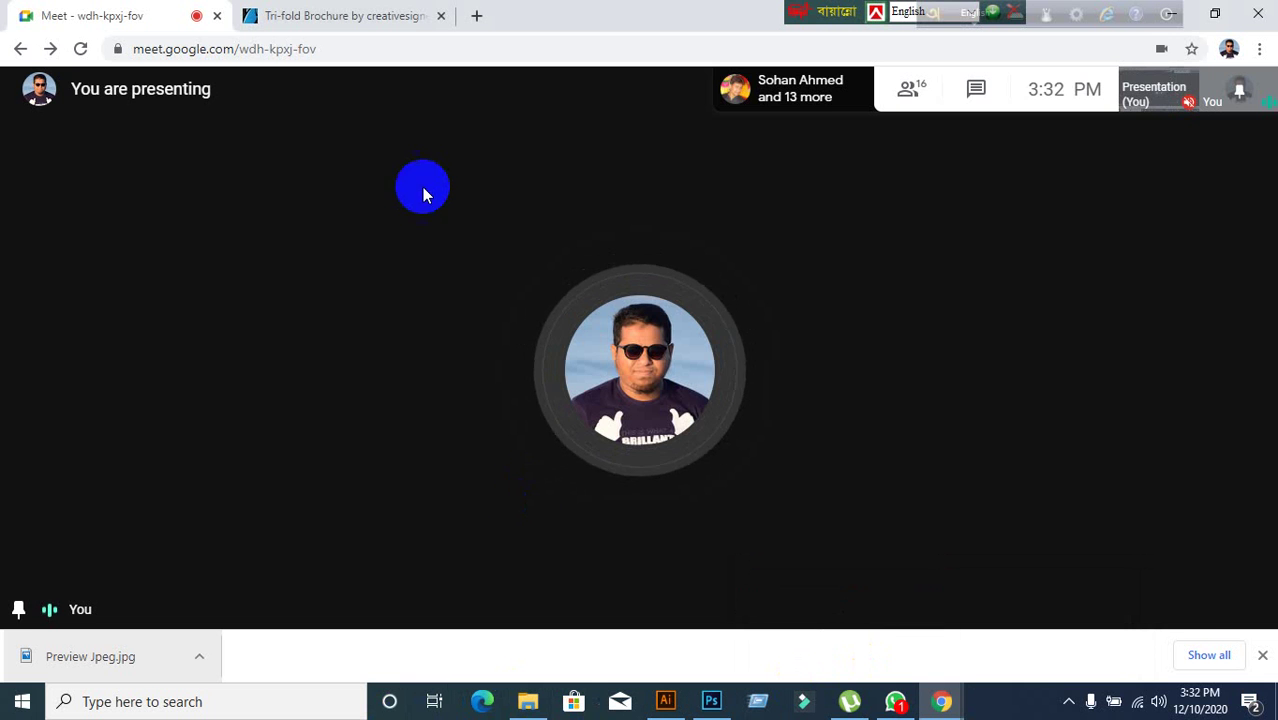
{"action": "left_click", "coordinate": [372, 16]}
{"action": "left_click", "coordinate": [112, 20]}
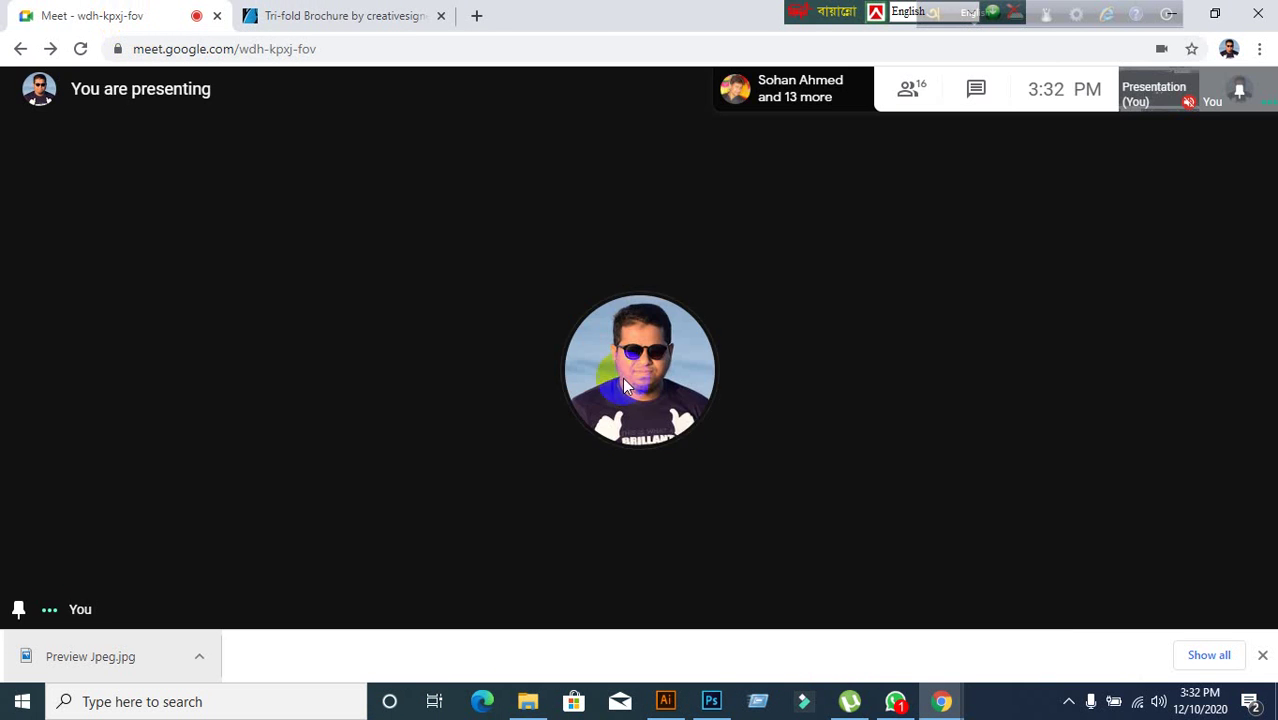
{"action": "left_click", "coordinate": [665, 701]}
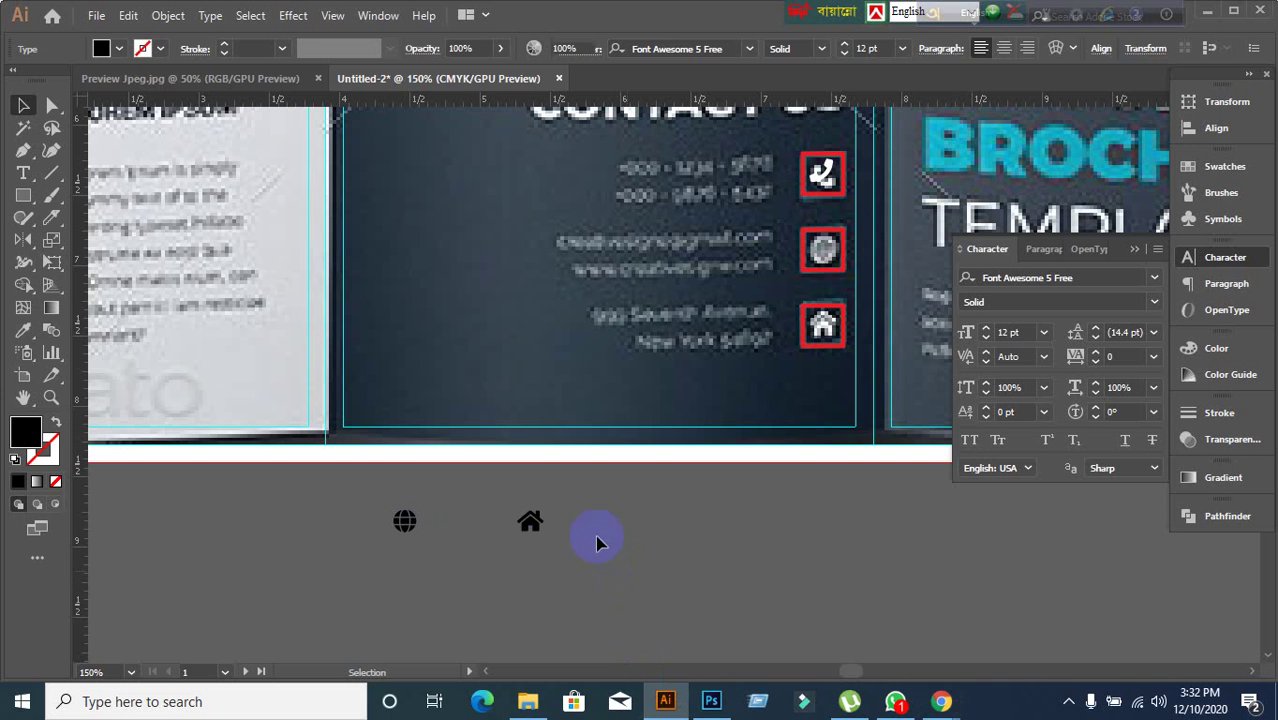
- Set the globe icon's fill to white
{"action": "left_click", "coordinate": [595, 540]}
{"action": "left_click", "coordinate": [406, 522]}
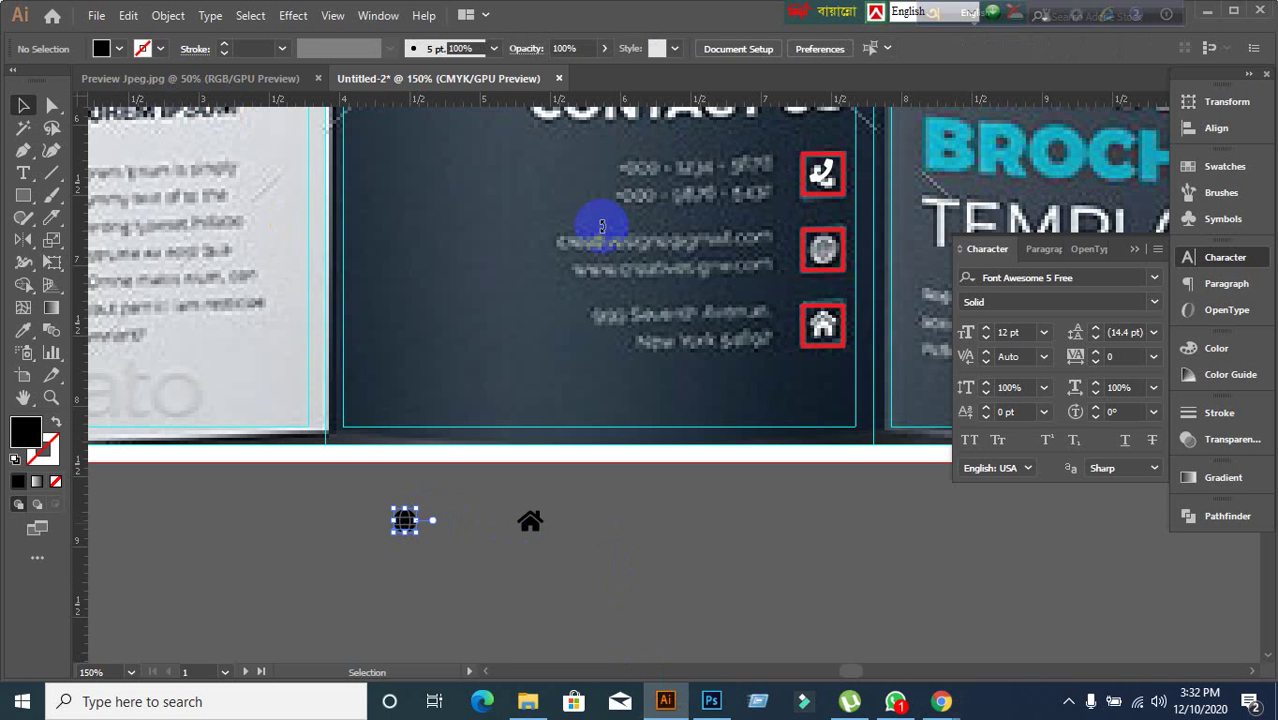
{"action": "left_click", "coordinate": [118, 48]}
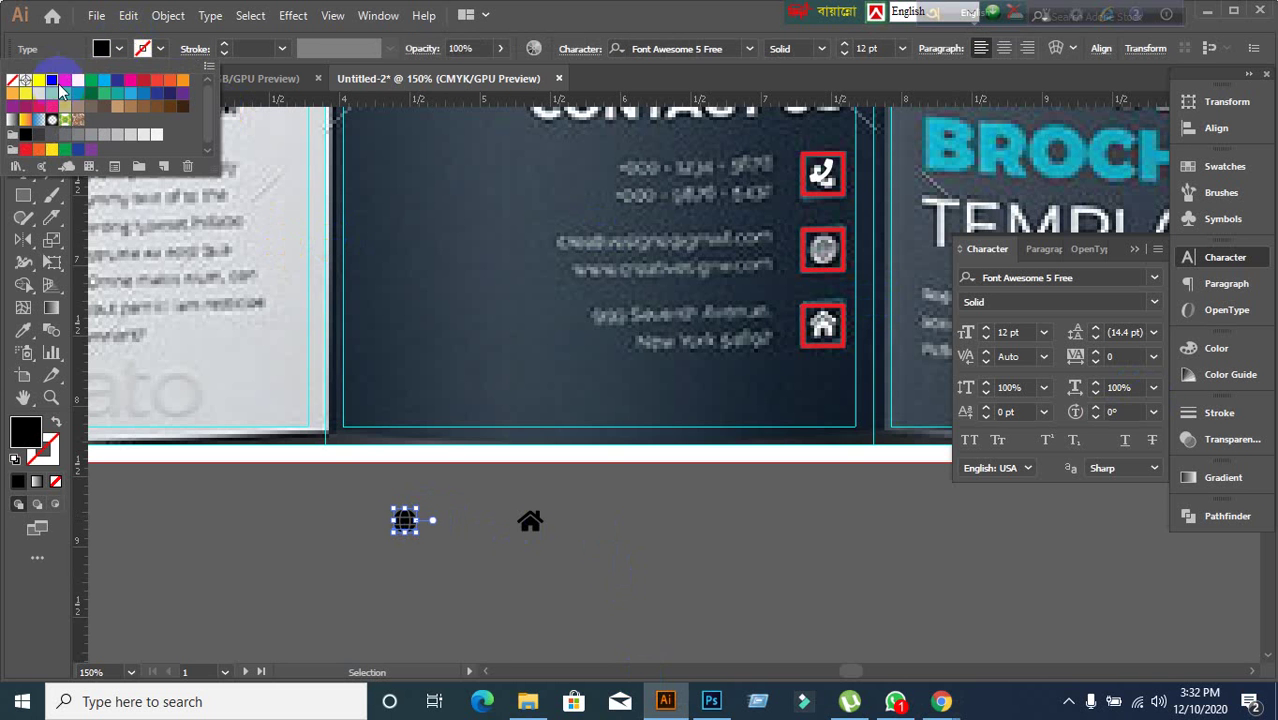
{"action": "left_click", "coordinate": [39, 79]}
{"action": "left_click", "coordinate": [562, 608]}
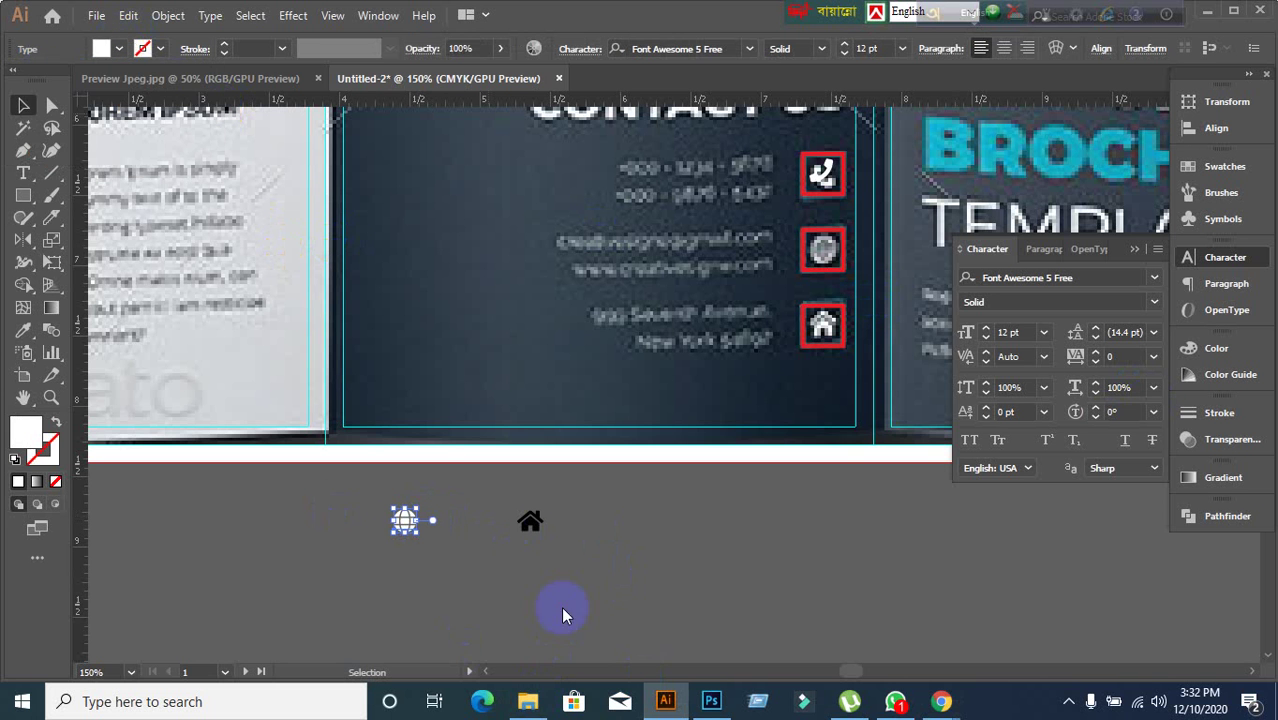
- Set the house icon's fill to white
{"action": "left_click", "coordinate": [531, 523]}
{"action": "left_click", "coordinate": [118, 48]}
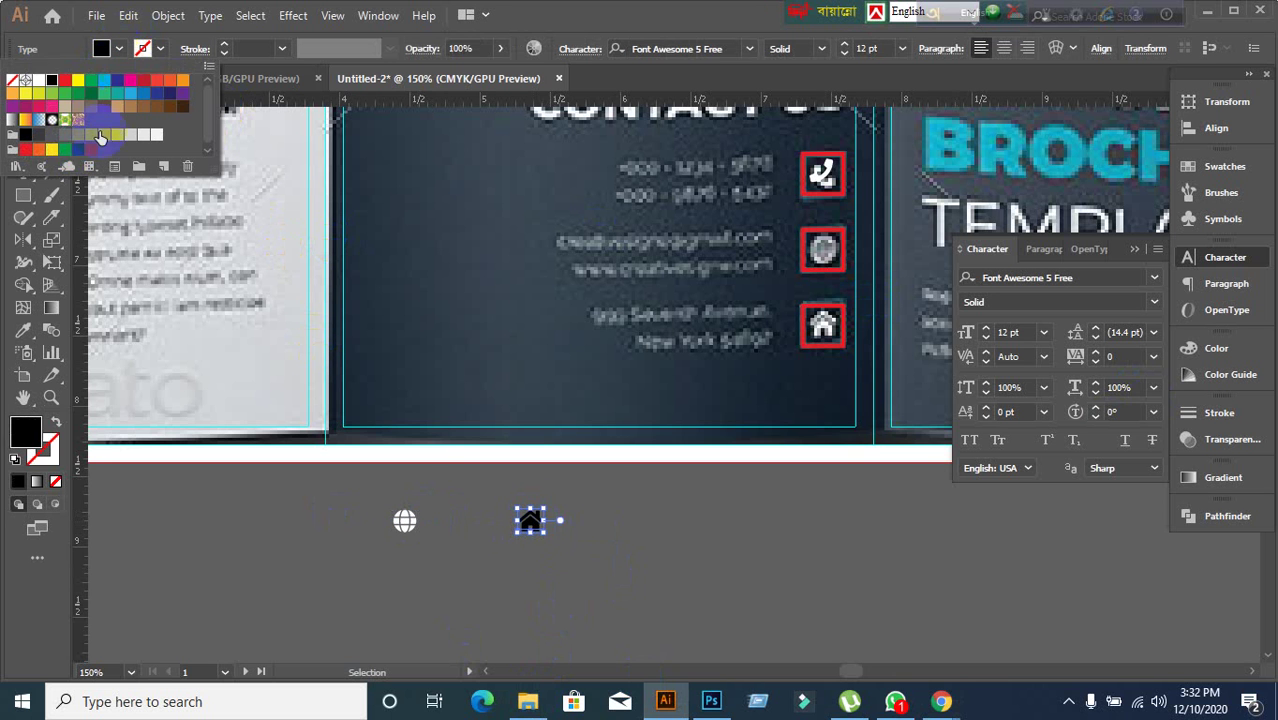
{"action": "left_click", "coordinate": [39, 87]}
{"action": "left_click", "coordinate": [721, 580]}
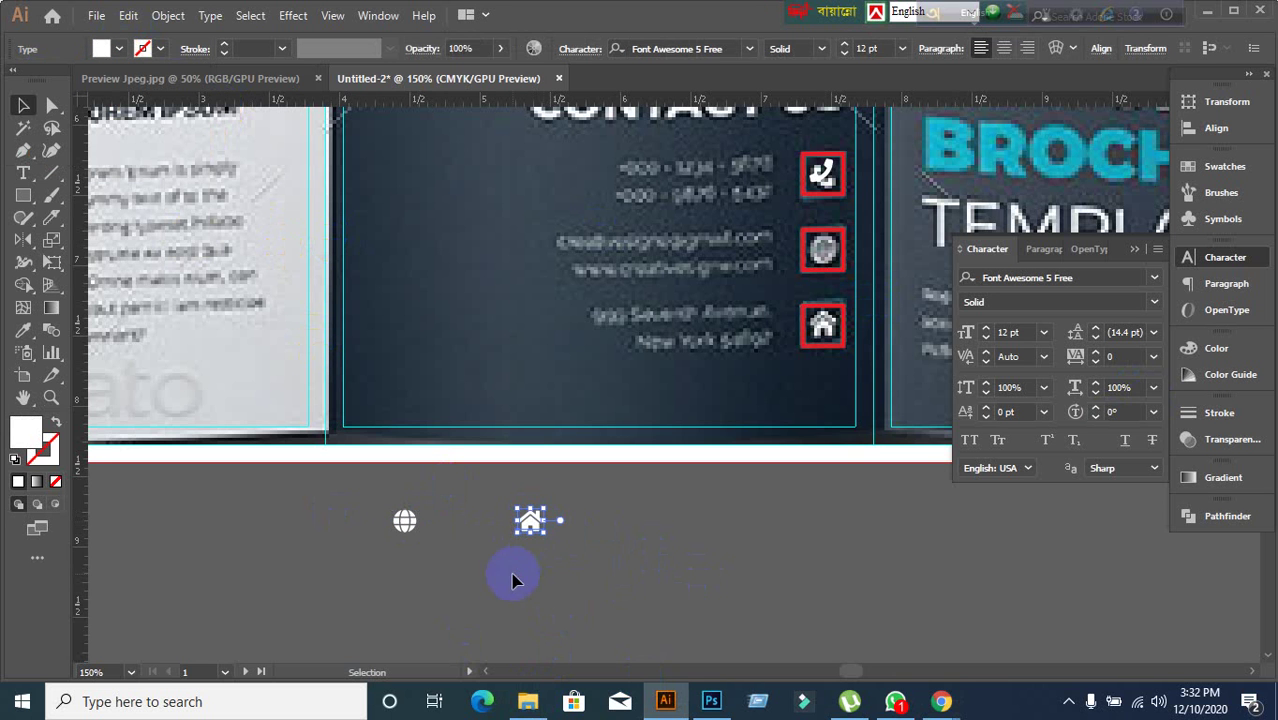
- Move the globe icon into the middle red square of the contact panel and set its fill to red
{"action": "left_click", "coordinate": [405, 548]}
{"action": "left_click_drag", "start_coordinate": [405, 527], "coordinate": [822, 252]}
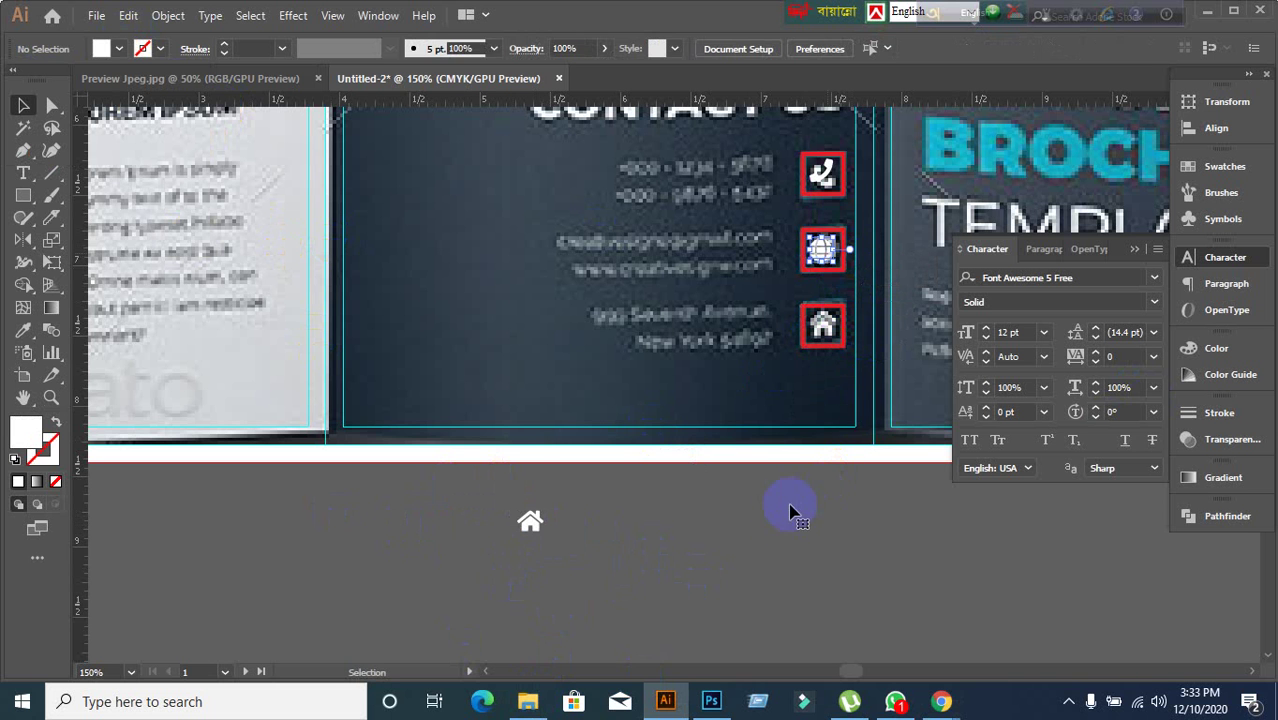
{"action": "left_click", "coordinate": [822, 250]}
{"action": "left_click", "coordinate": [118, 49]}
{"action": "left_click", "coordinate": [65, 79]}
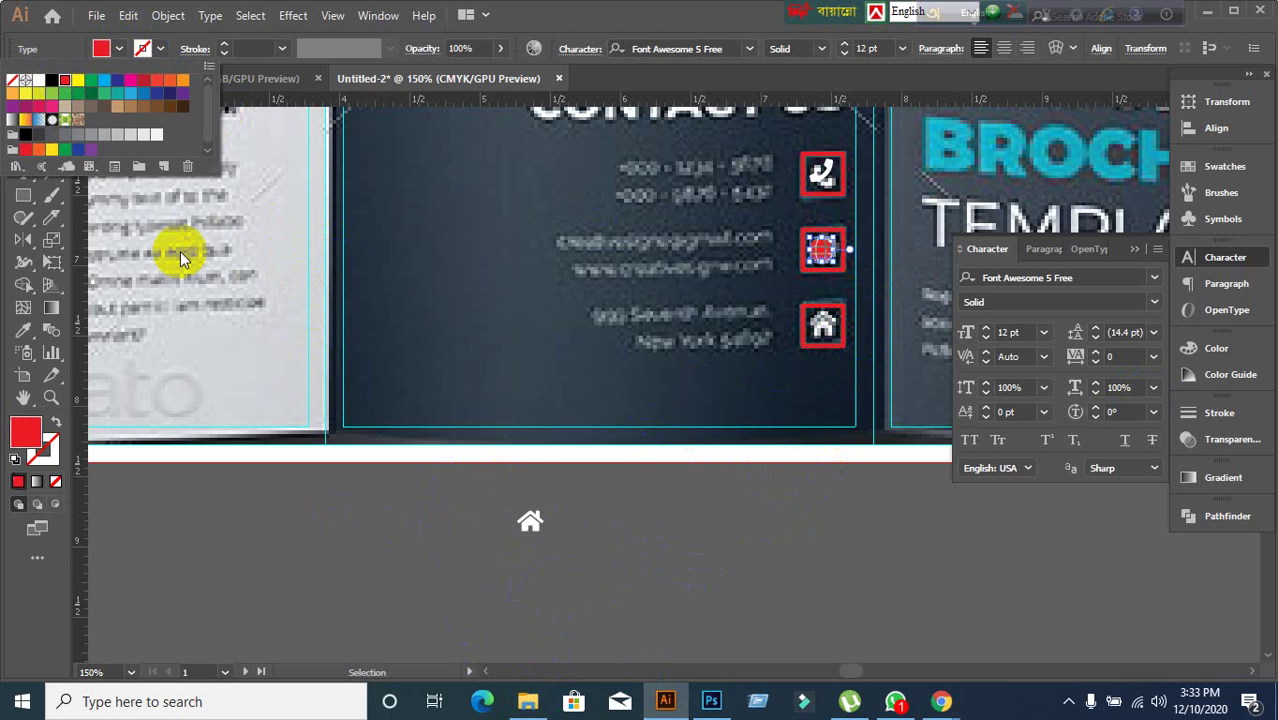
- Move the house icon into the lowest red square of the contact panel and set its fill to red
{"action": "left_click", "coordinate": [531, 519]}
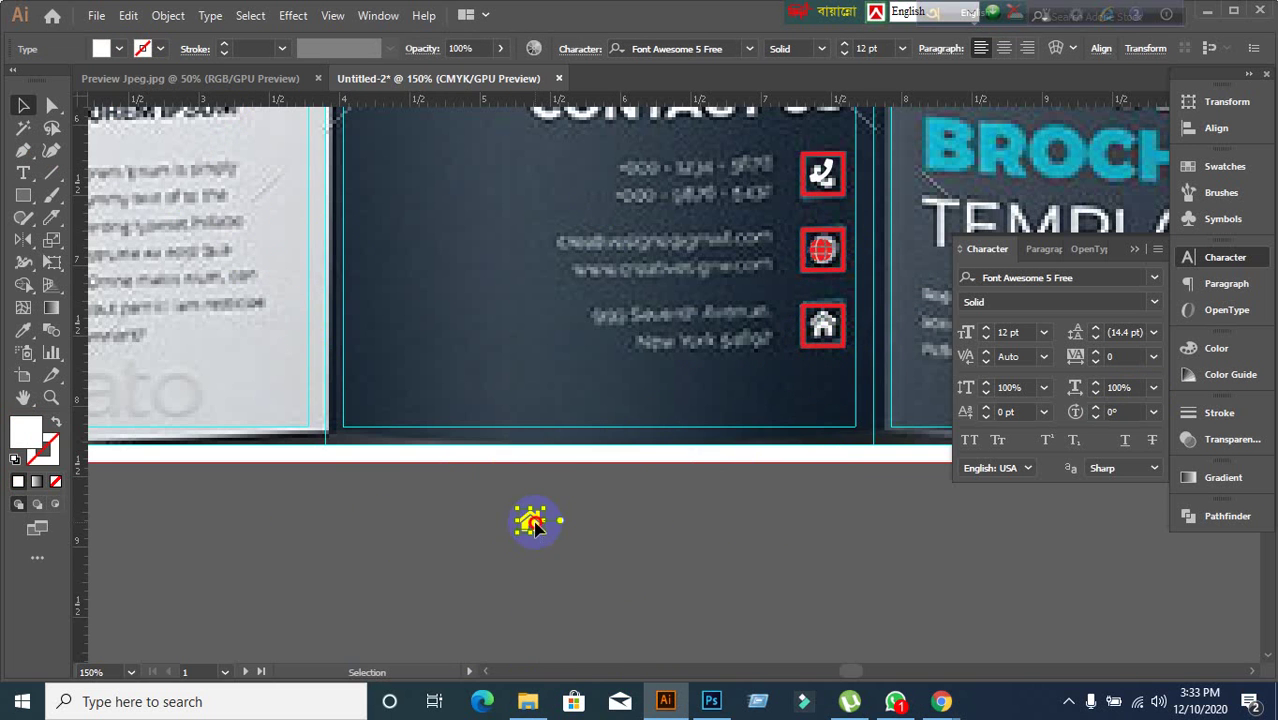
{"action": "left_click_drag", "start_coordinate": [531, 519], "coordinate": [822, 326]}
{"action": "left_click", "coordinate": [119, 48]}
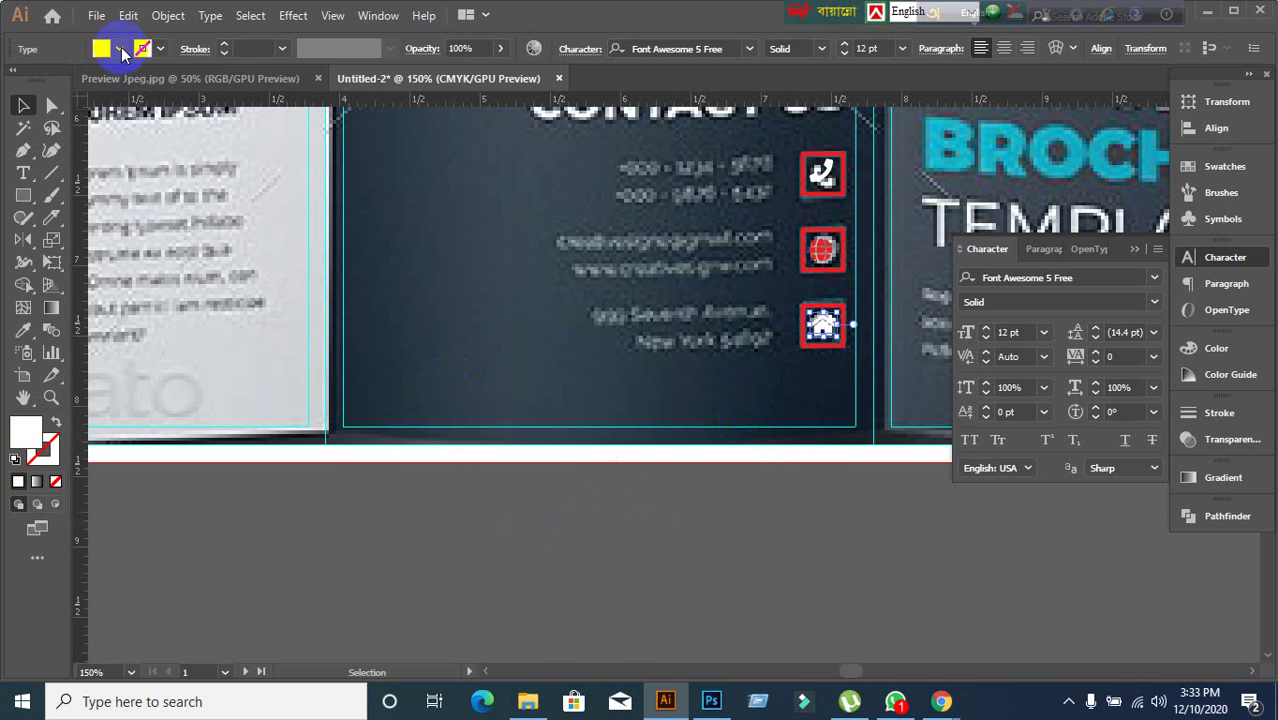
{"action": "left_click", "coordinate": [65, 79]}
{"action": "left_click", "coordinate": [644, 466]}
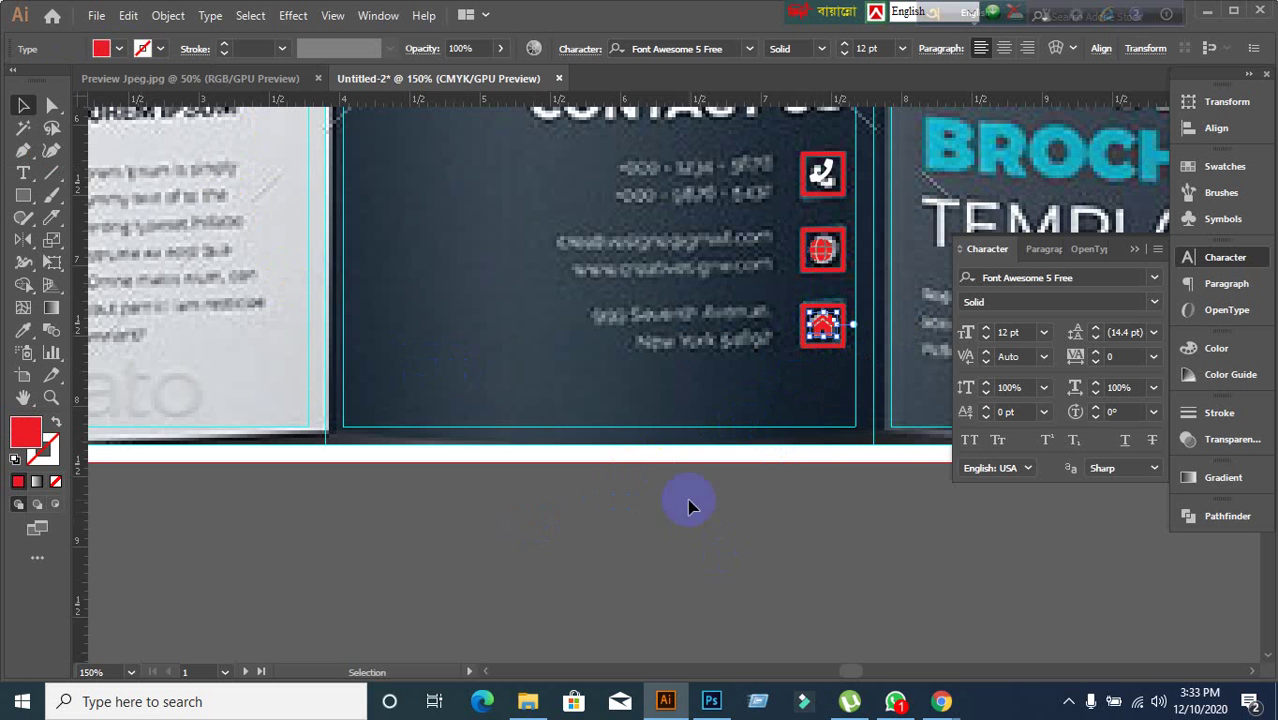
{"action": "left_click", "coordinate": [716, 502]}
- Draw a circle over the ring of the C logo on the front cover, with a red stroke and no fill
{"action": "scroll", "coordinate": [722, 498], "scroll_direction": "down", "scroll_amount": 2}
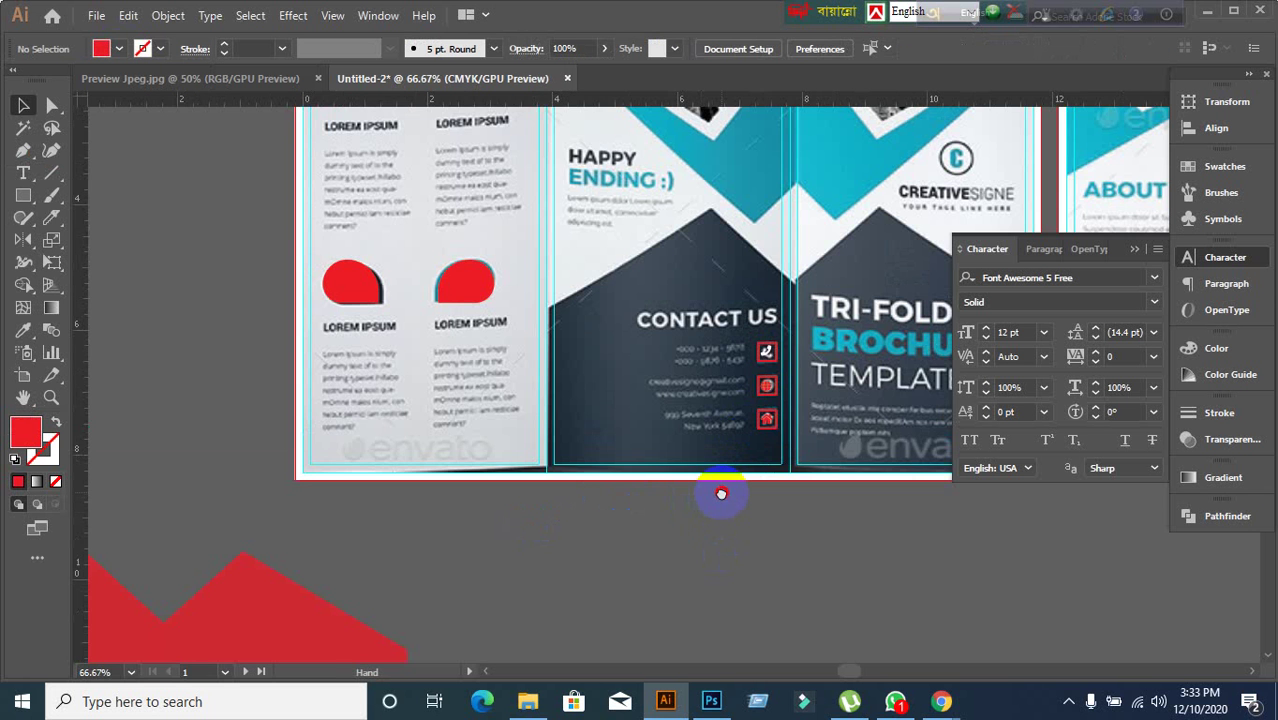
{"action": "left_click_drag", "start_coordinate": [721, 493], "coordinate": [561, 523]}
{"action": "scroll", "coordinate": [566, 525], "scroll_direction": "up", "scroll_amount": 2}
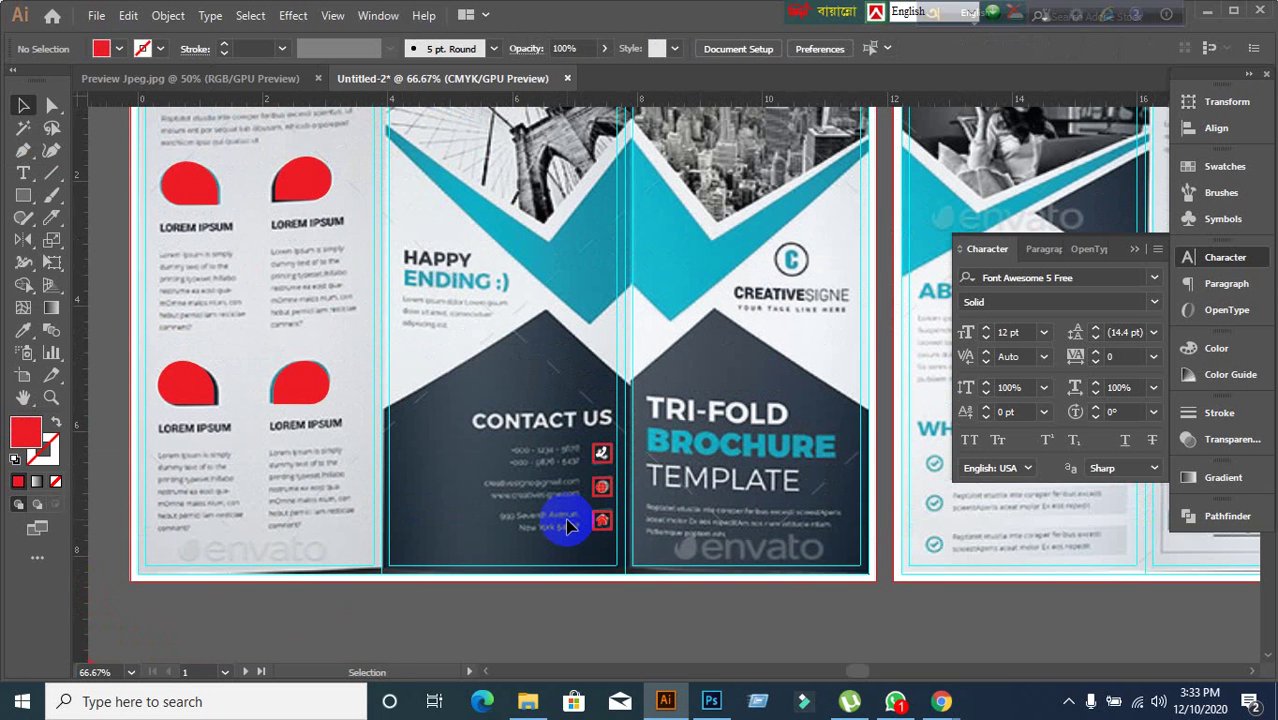
{"action": "scroll", "coordinate": [862, 311], "scroll_direction": "up", "scroll_amount": 1}
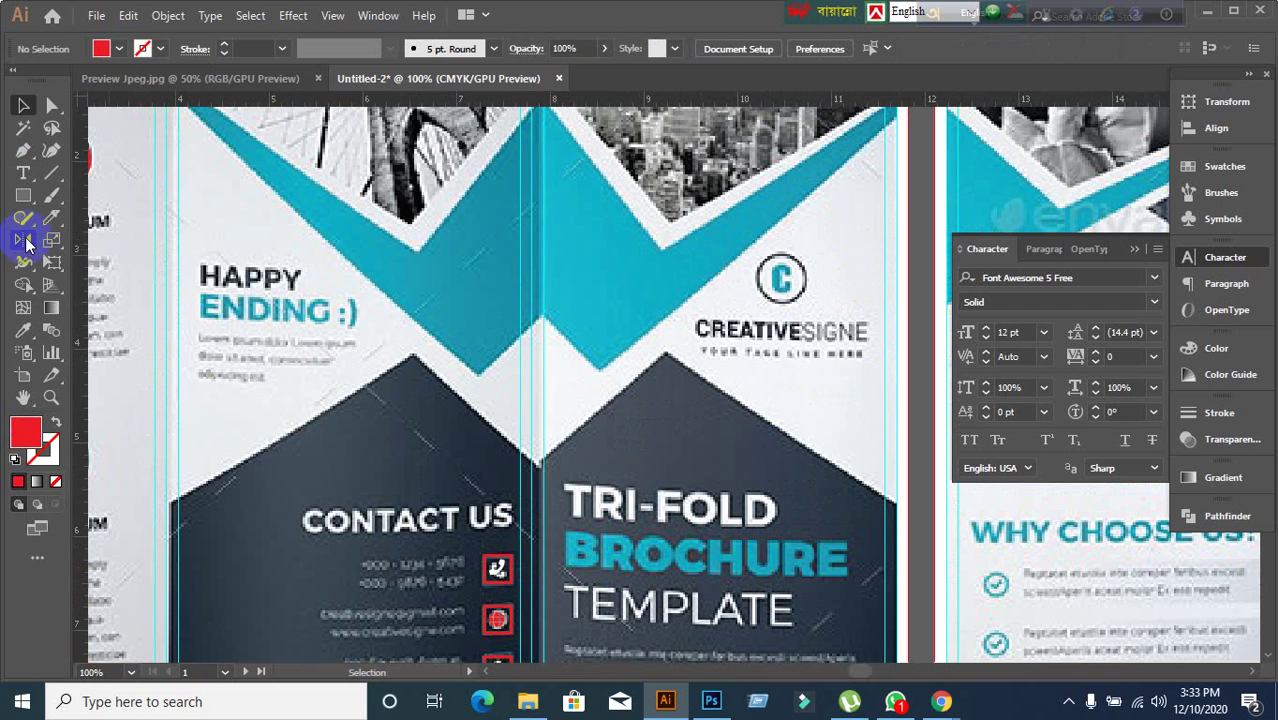
{"action": "left_click_drag", "start_coordinate": [23, 195], "coordinate": [110, 240]}
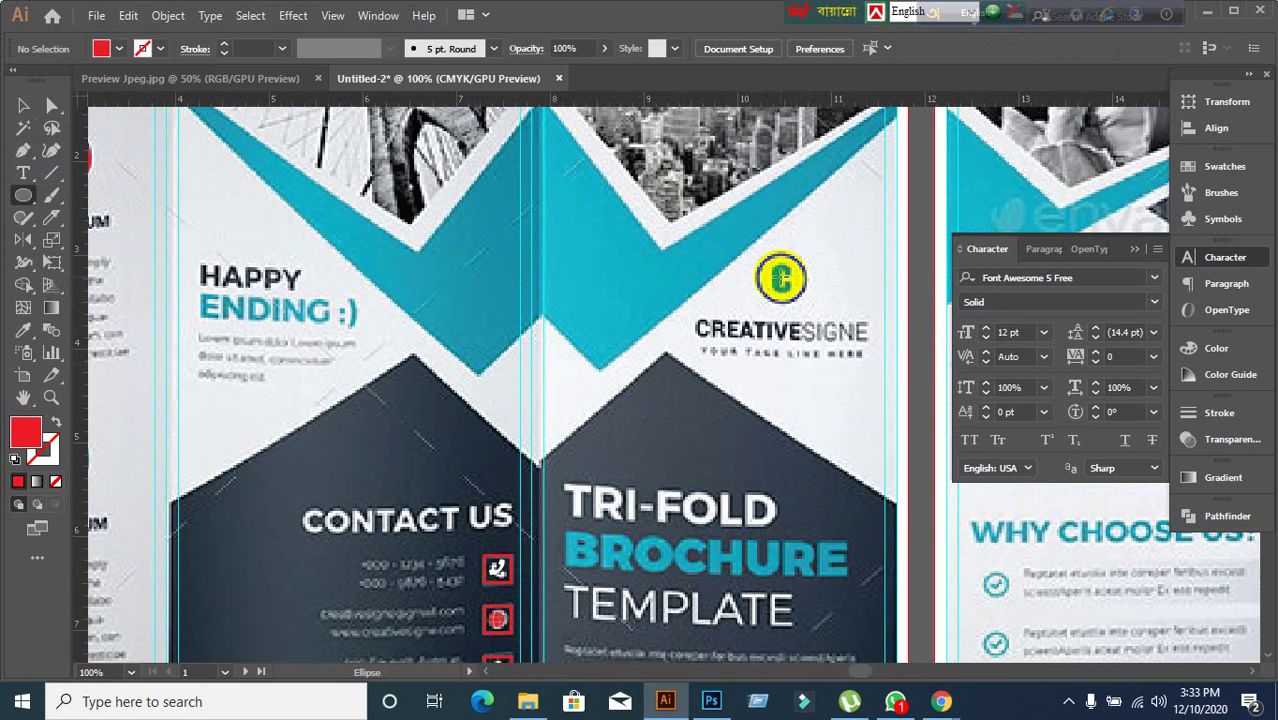
{"action": "left_click_drag", "start_coordinate": [780, 278], "coordinate": [806, 300]}
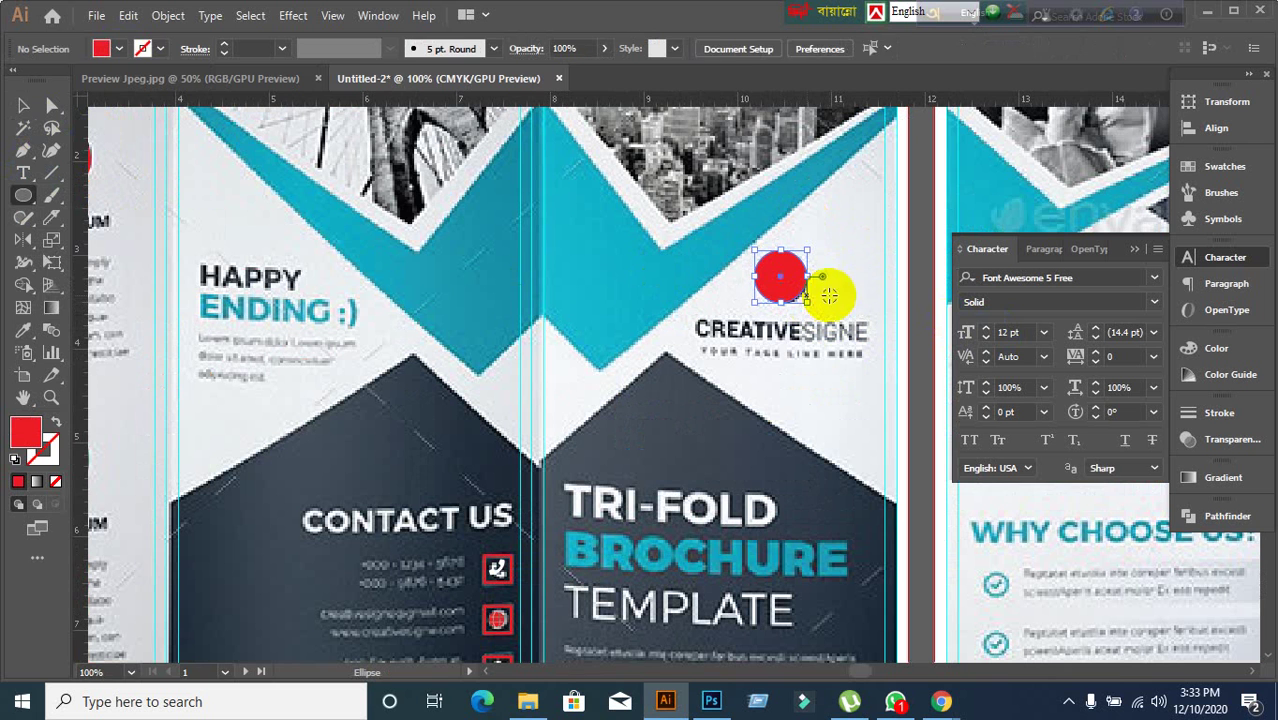
{"action": "left_click", "coordinate": [51, 423]}
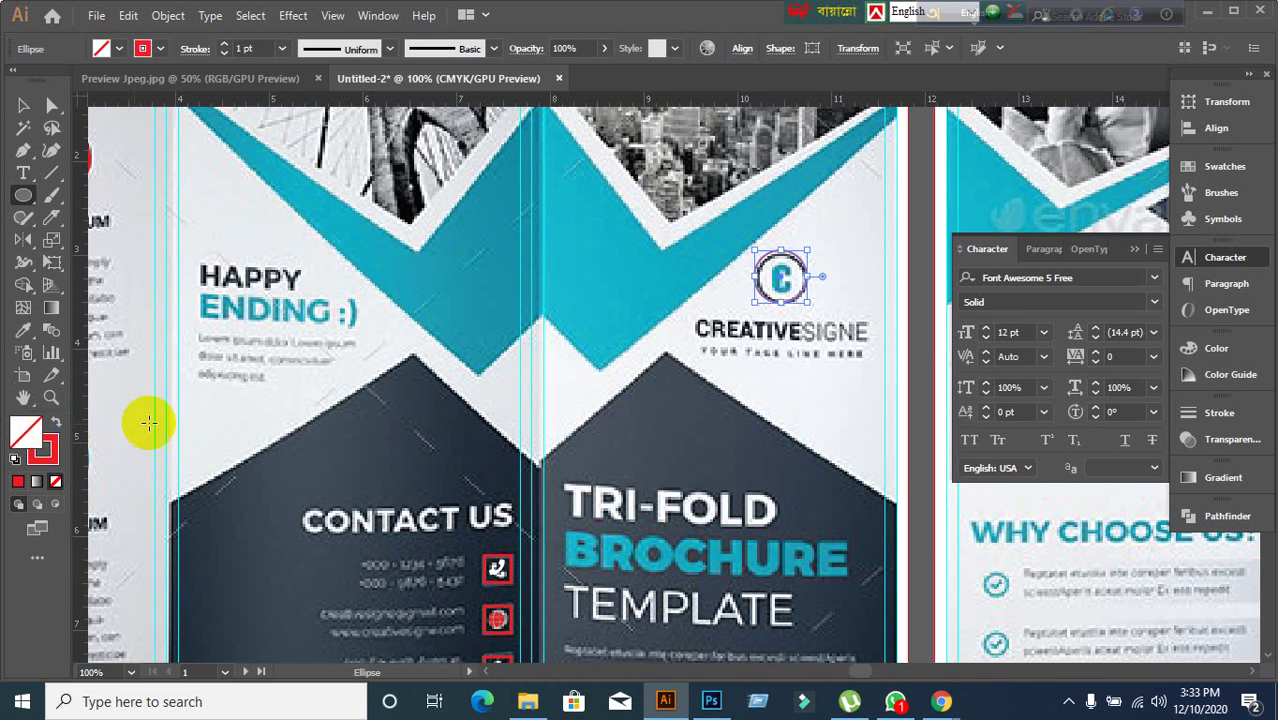
- Set the logo circle's stroke weight to 3 pt and align the stroke to the inside
{"action": "left_click", "coordinate": [262, 48]}
{"action": "type", "text": "2"}
{"action": "key", "text": "Return"}
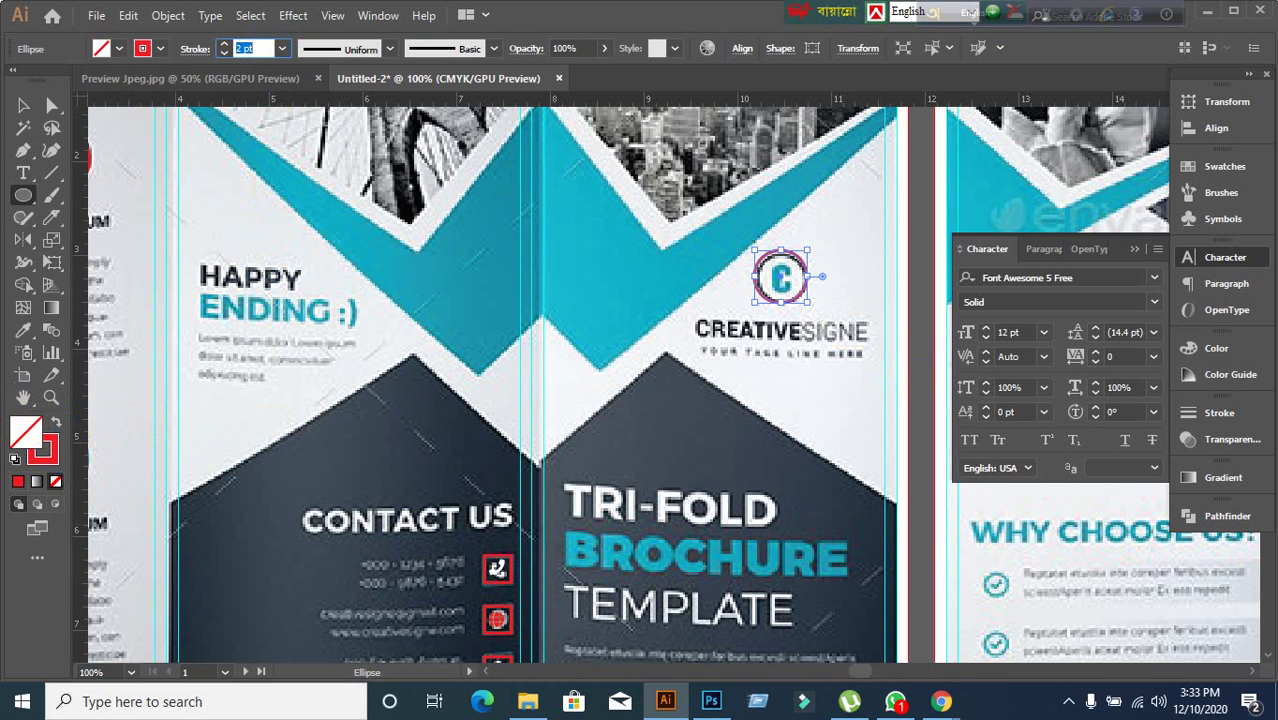
{"action": "left_click", "coordinate": [1195, 412]}
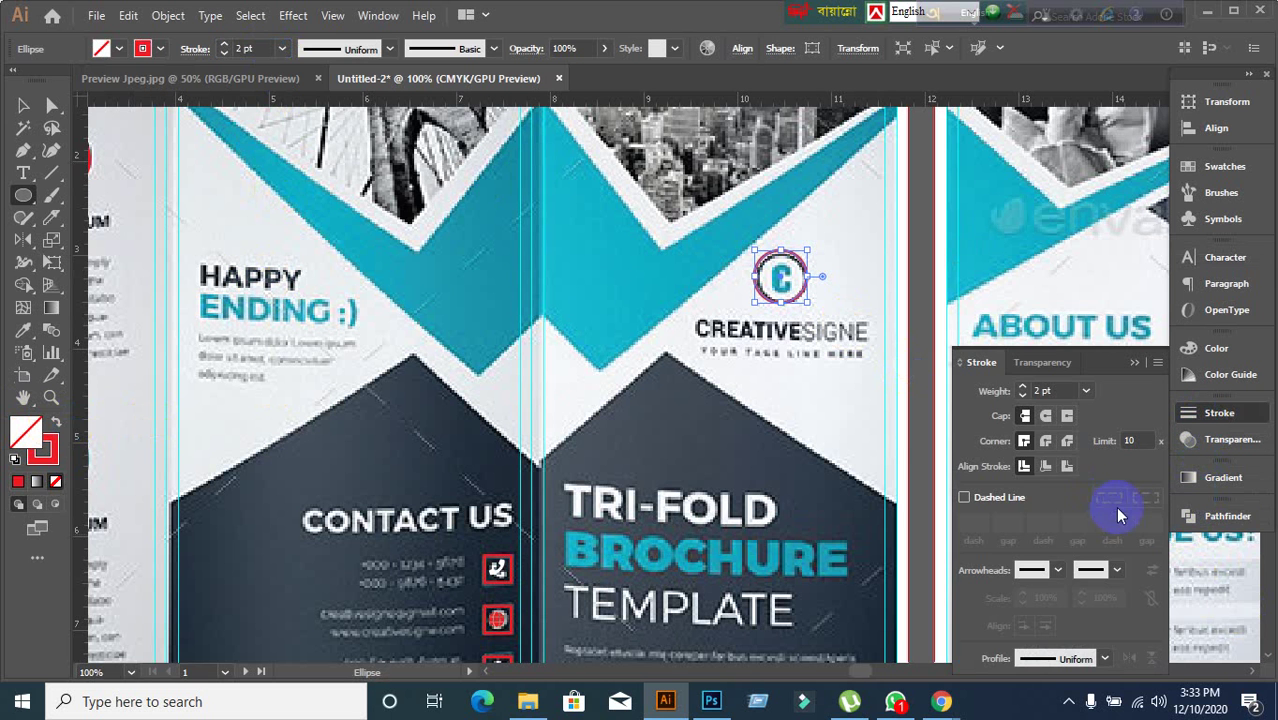
{"action": "left_click", "coordinate": [1045, 466]}
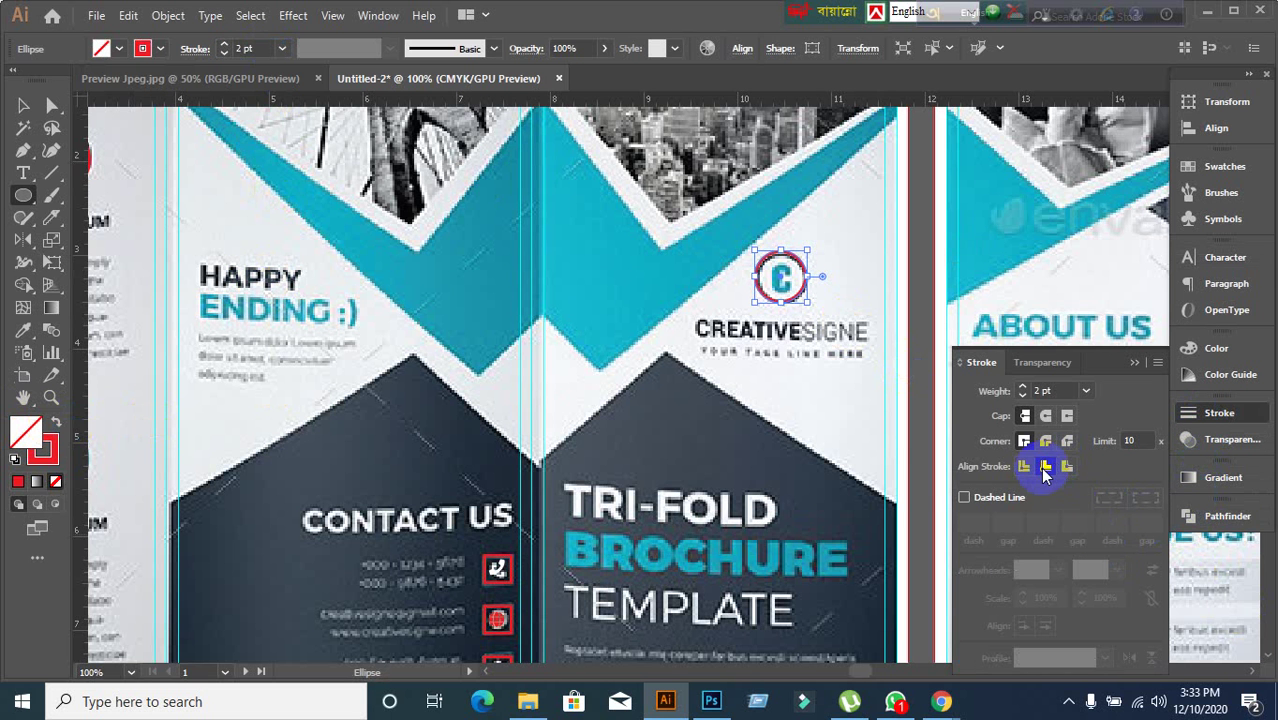
{"action": "left_click", "coordinate": [1057, 390]}
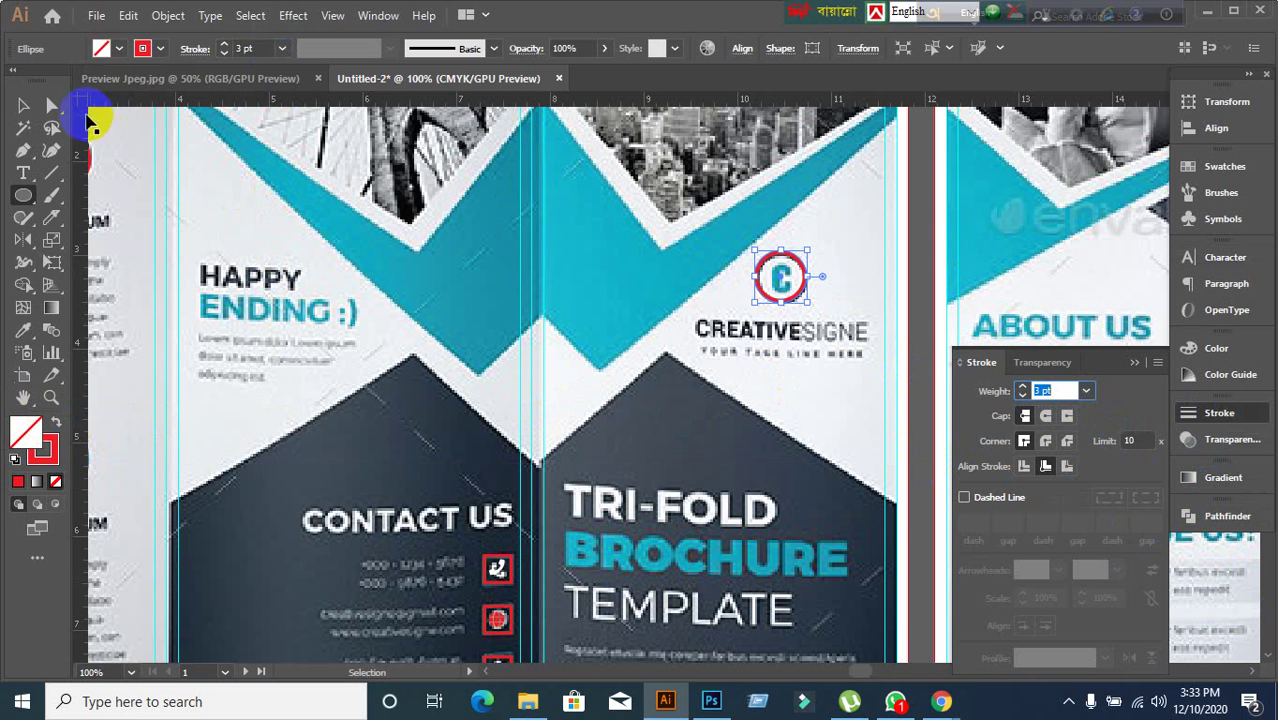
{"action": "left_click", "coordinate": [23, 105]}
- Examine the brochure's outside page and the neighbouring inside page against the shapes traced so far
{"action": "scroll", "coordinate": [769, 316], "scroll_direction": "down", "scroll_amount": 2}
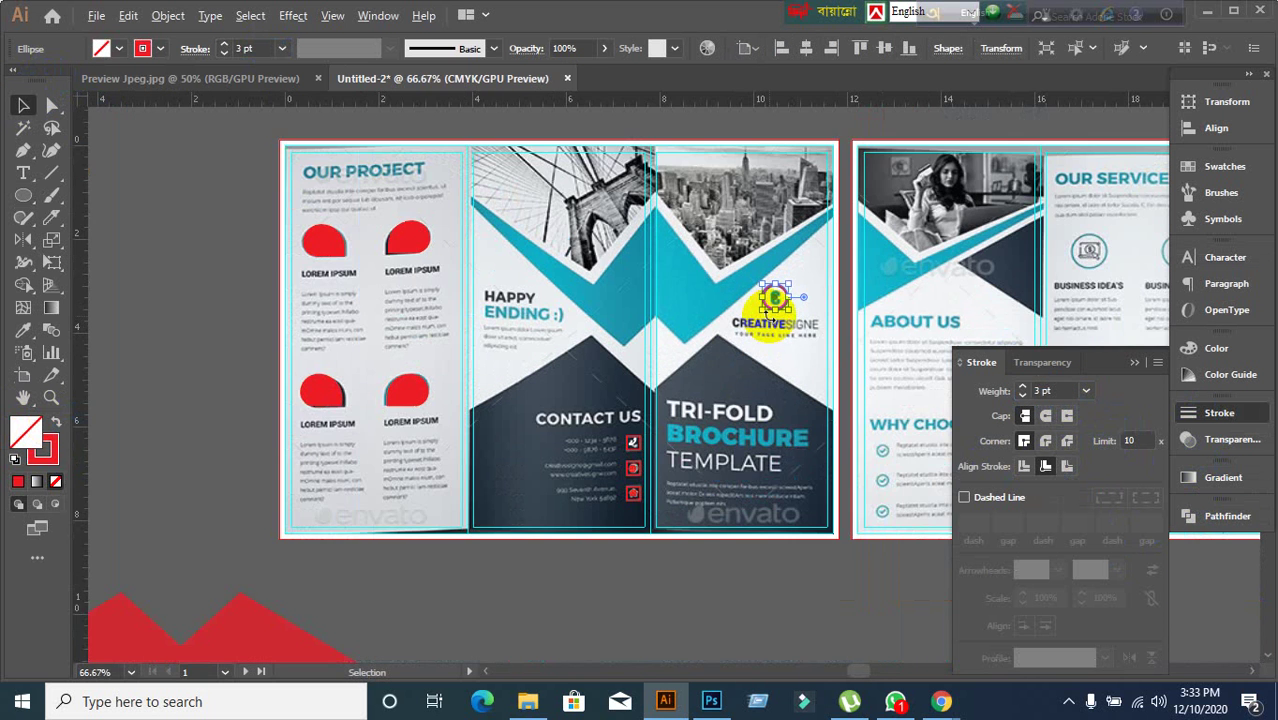
{"action": "scroll", "coordinate": [799, 343], "scroll_direction": "up", "scroll_amount": 2}
{"action": "scroll", "coordinate": [799, 341], "scroll_direction": "down", "scroll_amount": 2}
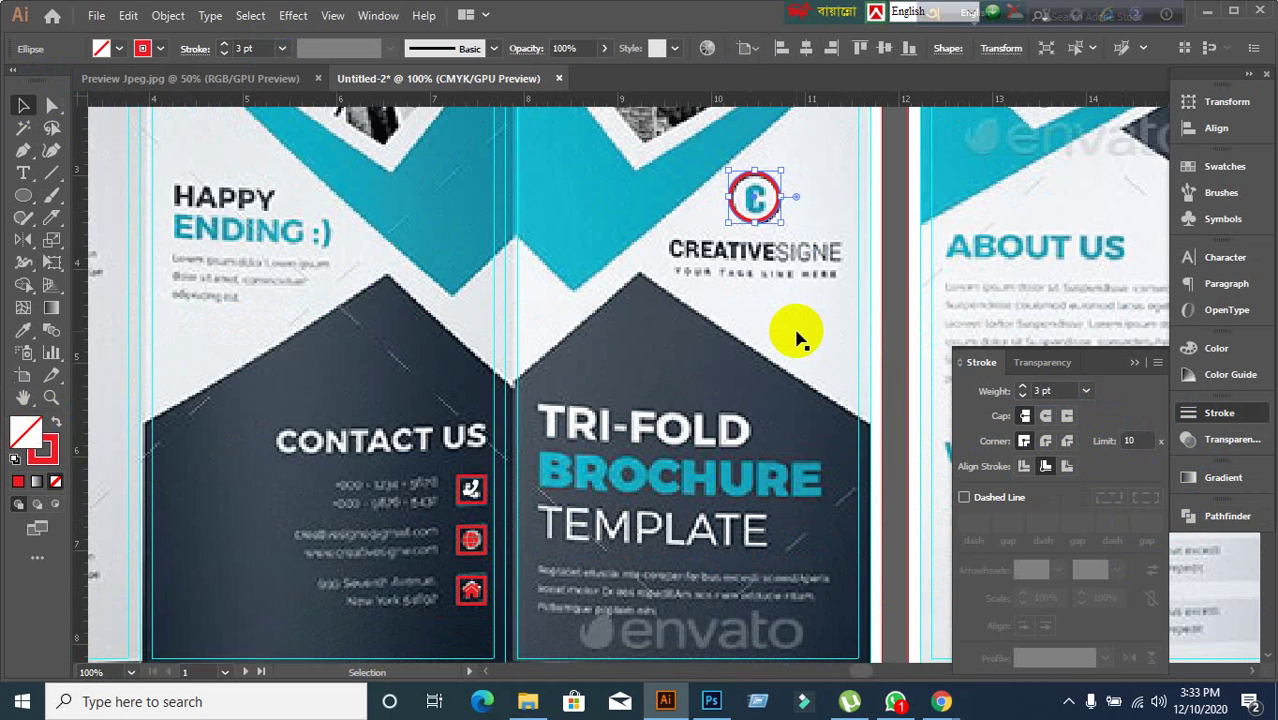
{"action": "scroll", "coordinate": [797, 340], "scroll_direction": "down", "scroll_amount": 2}
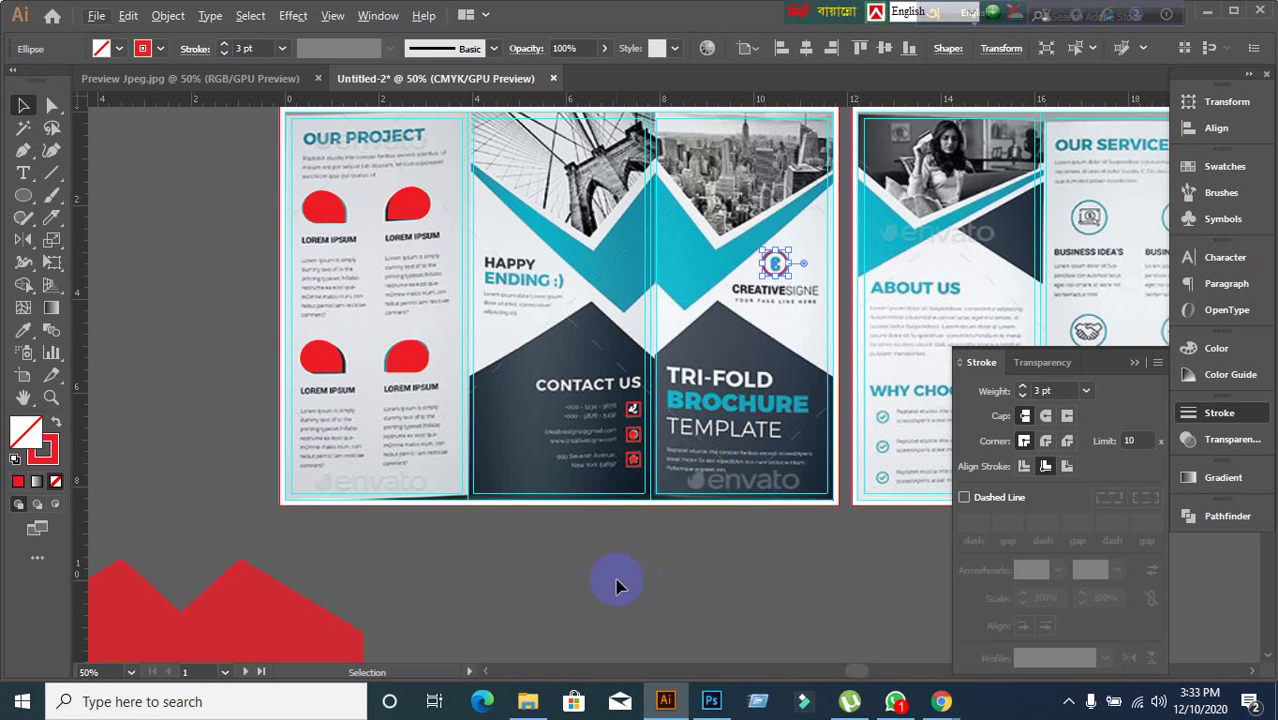
{"action": "left_click", "coordinate": [636, 251]}
{"action": "left_click", "coordinate": [608, 292]}
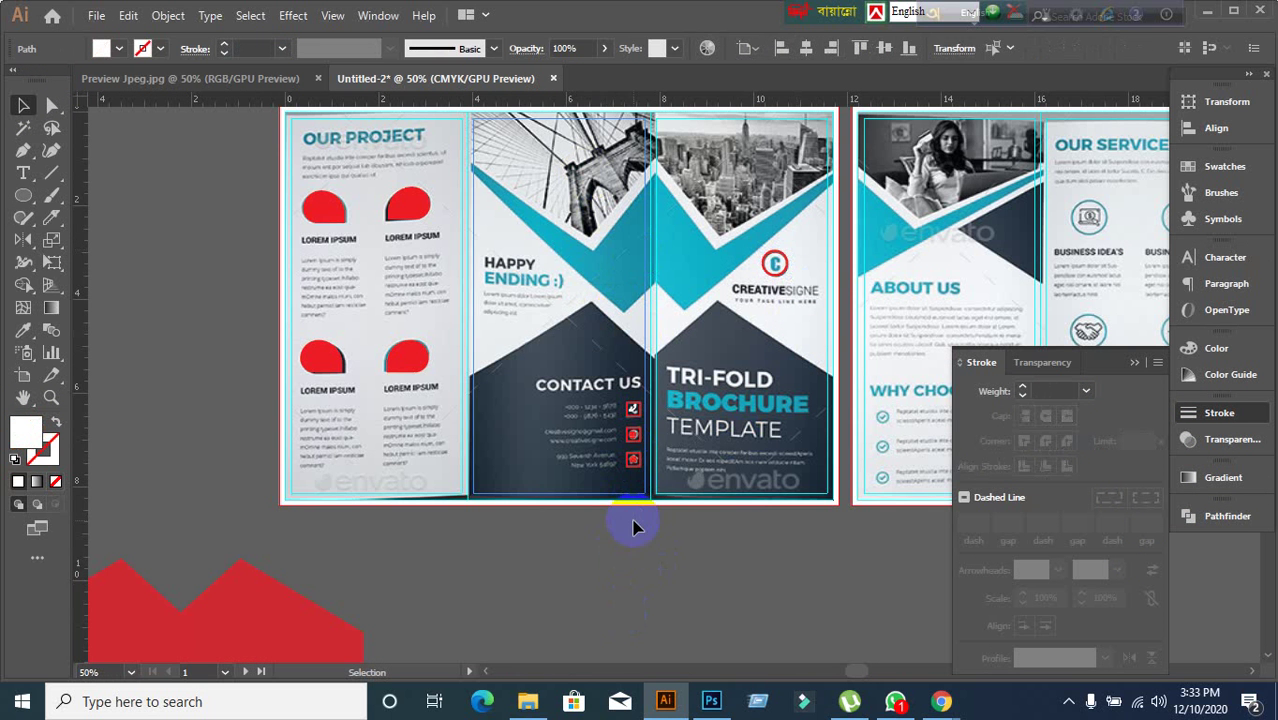
{"action": "left_click", "coordinate": [545, 540]}
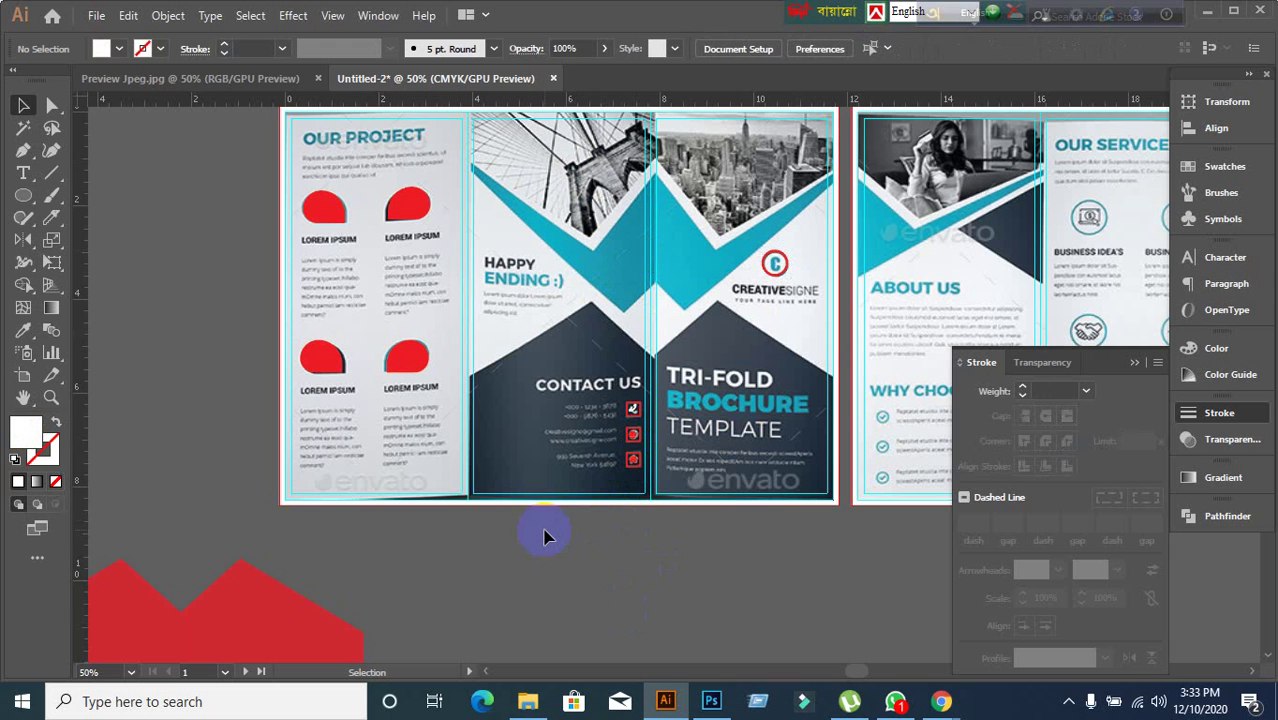
{"action": "scroll", "coordinate": [652, 522], "scroll_direction": "up", "scroll_amount": 1}
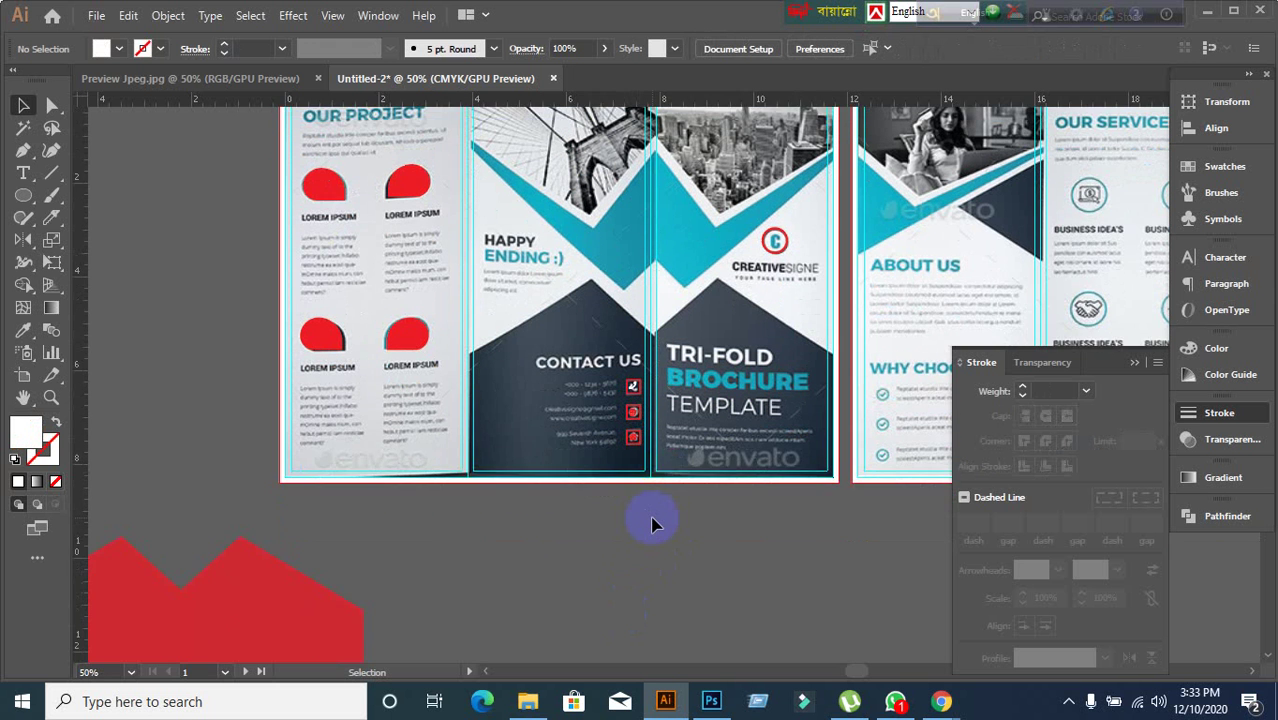
{"action": "scroll", "coordinate": [652, 522], "scroll_direction": "up", "scroll_amount": 1}
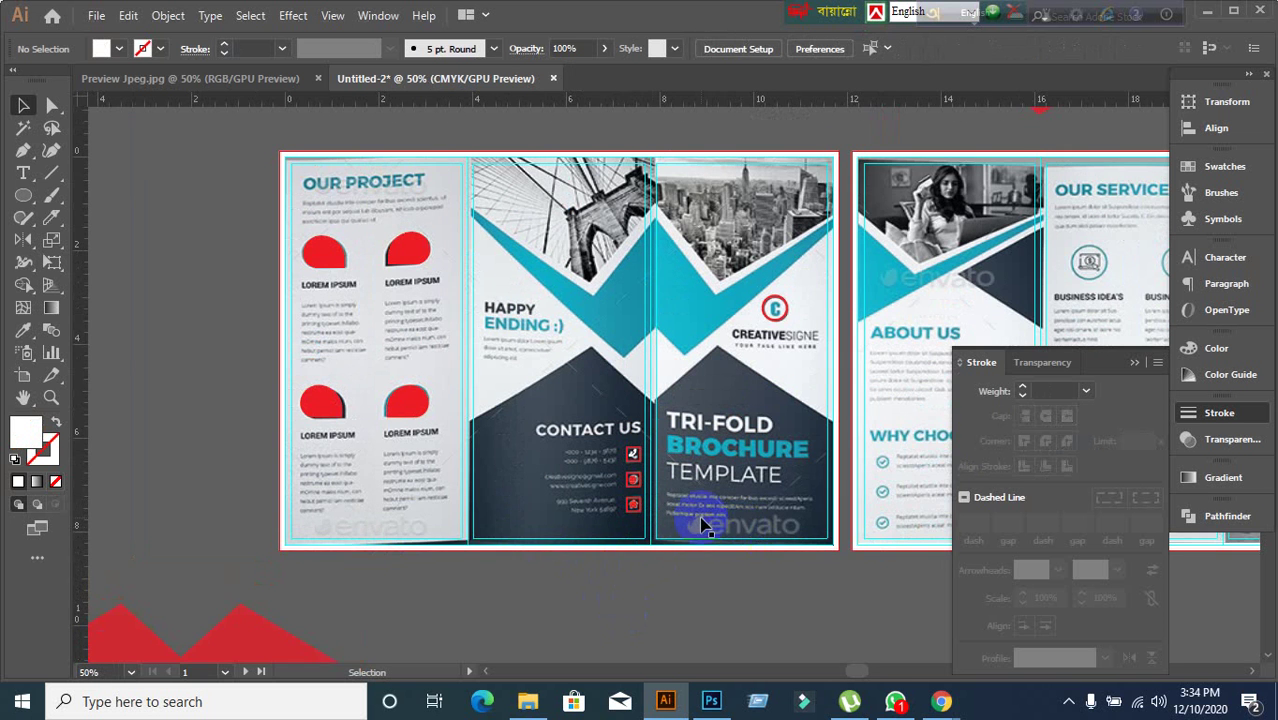
{"action": "left_click_drag", "start_coordinate": [699, 522], "coordinate": [468, 469]}
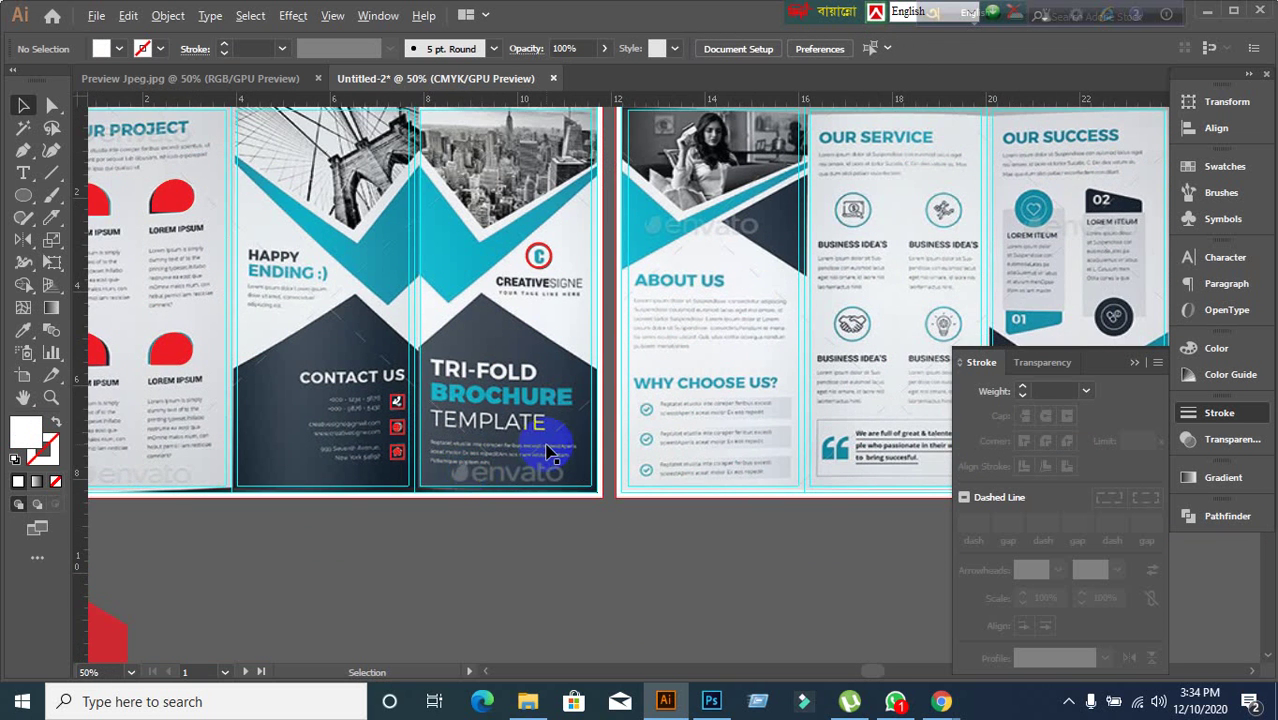
{"action": "scroll", "coordinate": [545, 445], "scroll_direction": "down", "scroll_amount": 1}
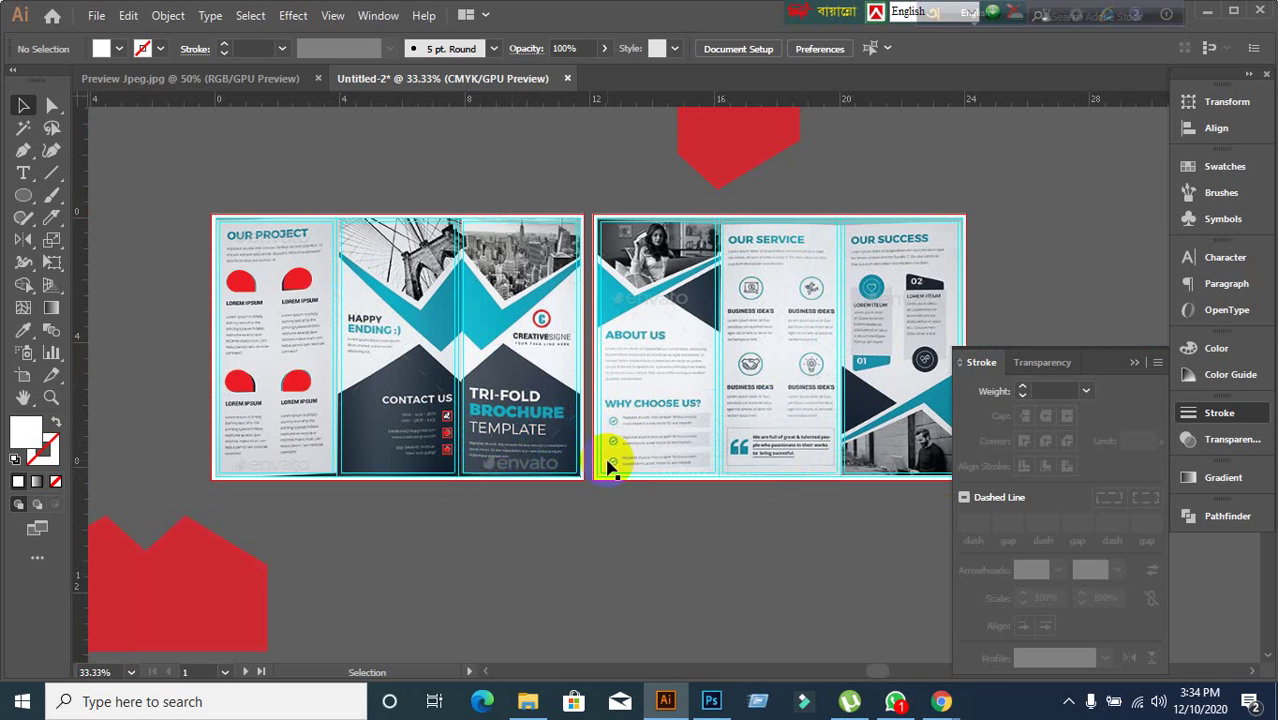
{"action": "scroll", "coordinate": [640, 466], "scroll_direction": "up", "scroll_amount": 1}
{"action": "scroll", "coordinate": [645, 468], "scroll_direction": "down", "scroll_amount": 1}
{"action": "scroll", "coordinate": [527, 474], "scroll_direction": "up", "scroll_amount": 1}
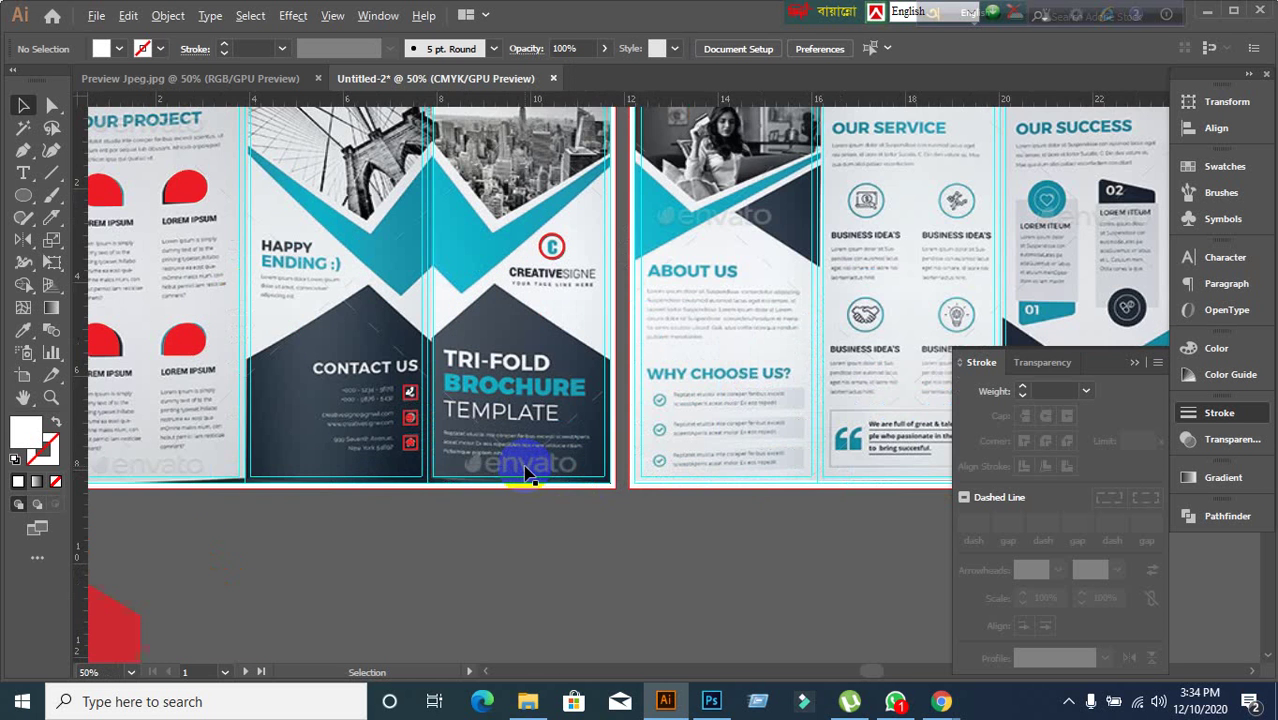
{"action": "scroll", "coordinate": [532, 468], "scroll_direction": "down", "scroll_amount": 1}
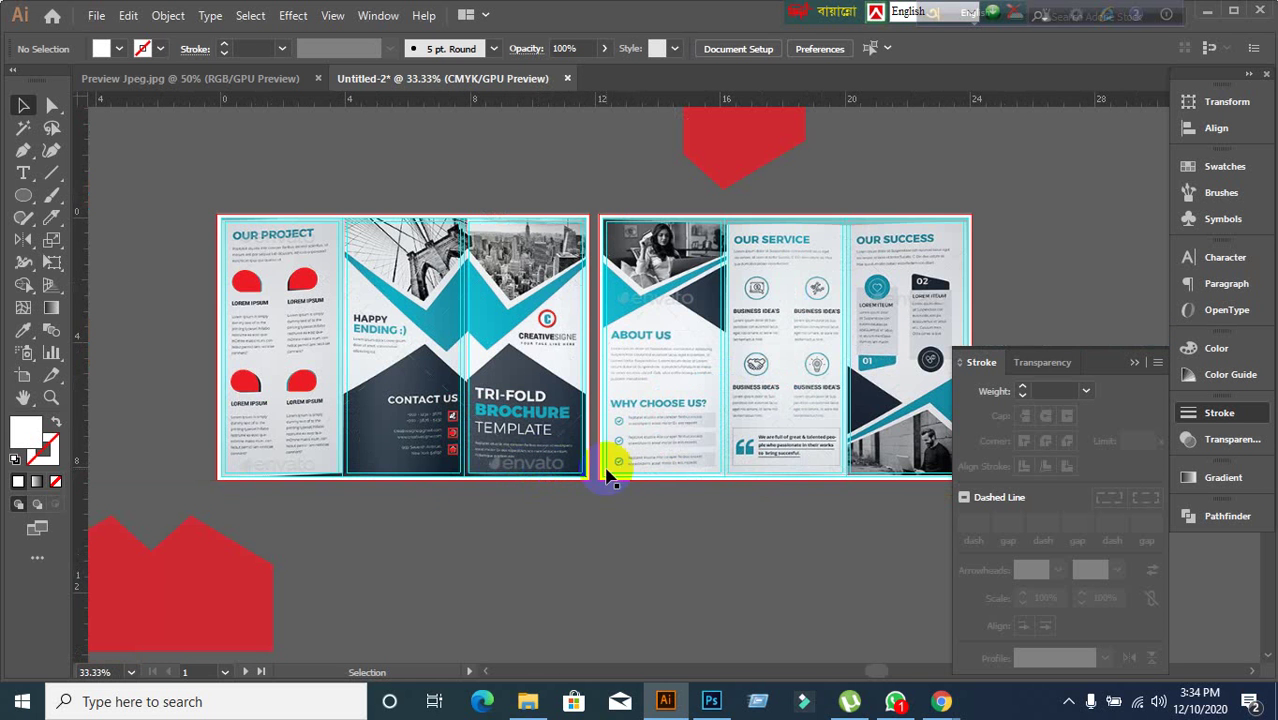
- Show the hidden traced shapes and unlock the reference image on the first page
{"action": "left_click", "coordinate": [700, 460]}
{"action": "key", "text": "ctrl+z"}
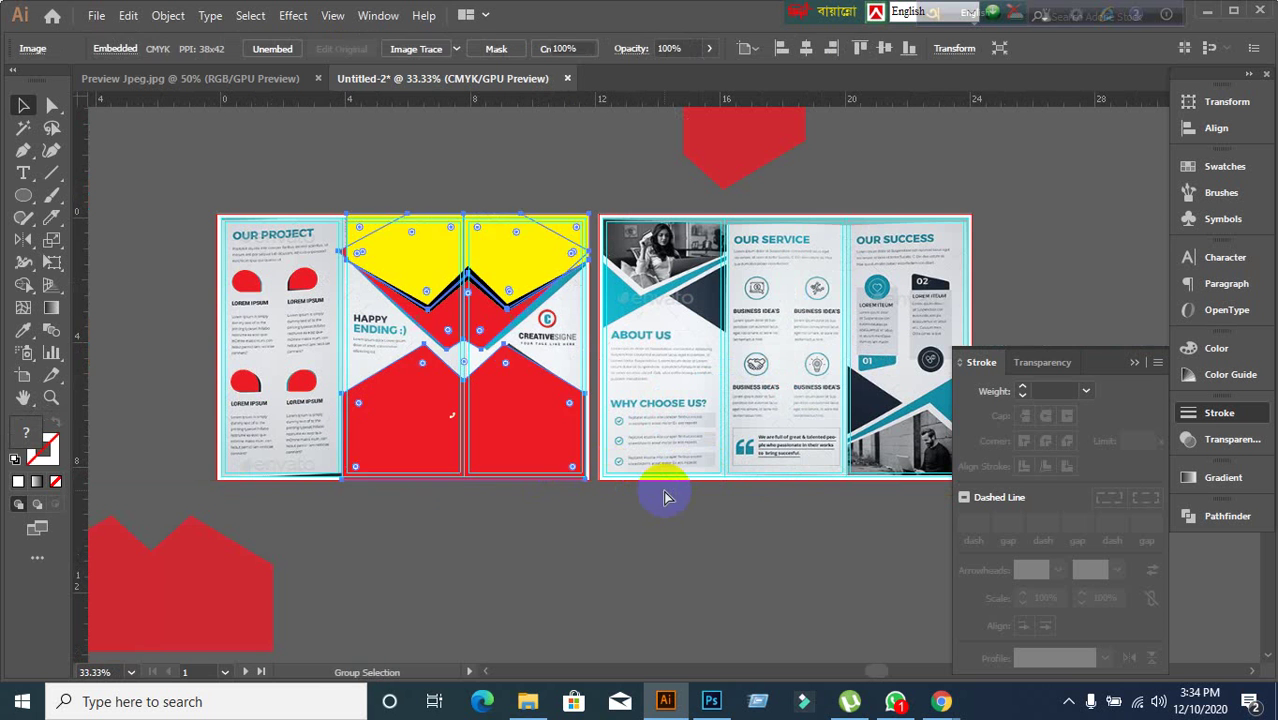
{"action": "left_click", "coordinate": [464, 539]}
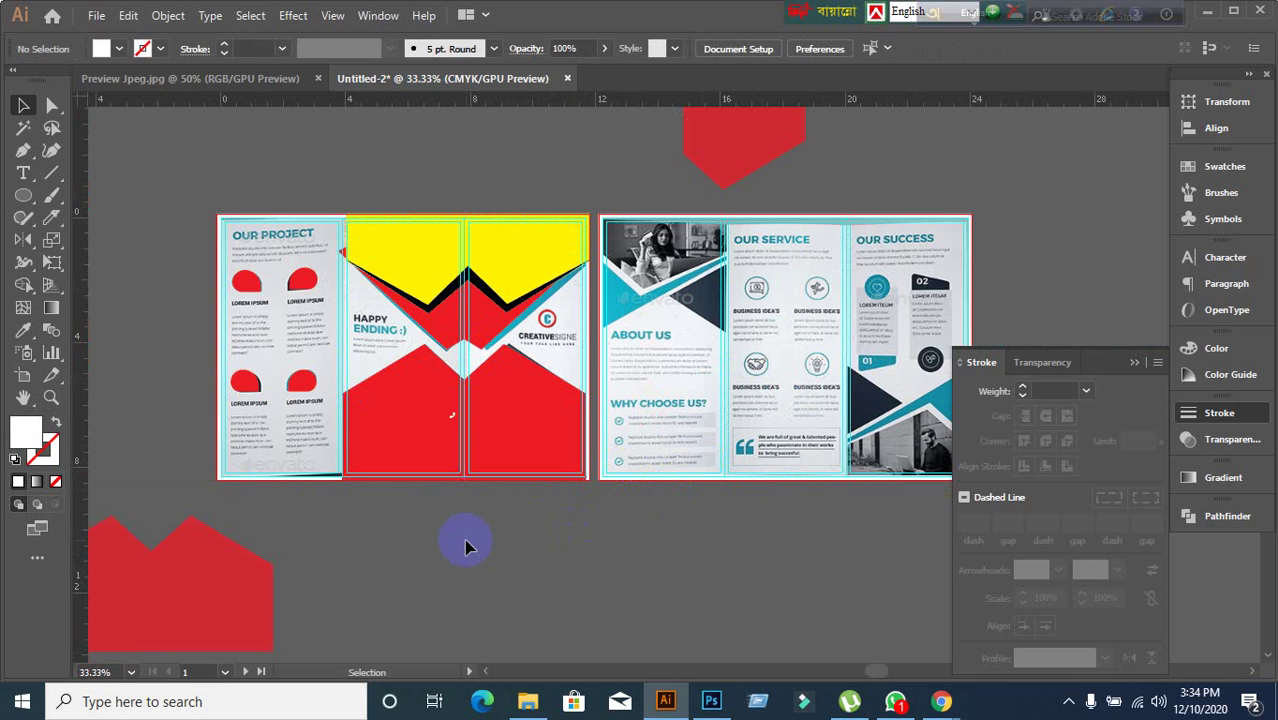
- Move the reference image off the first page into the empty area to the left of it
{"action": "left_click_drag", "start_coordinate": [460, 539], "coordinate": [767, 525]}
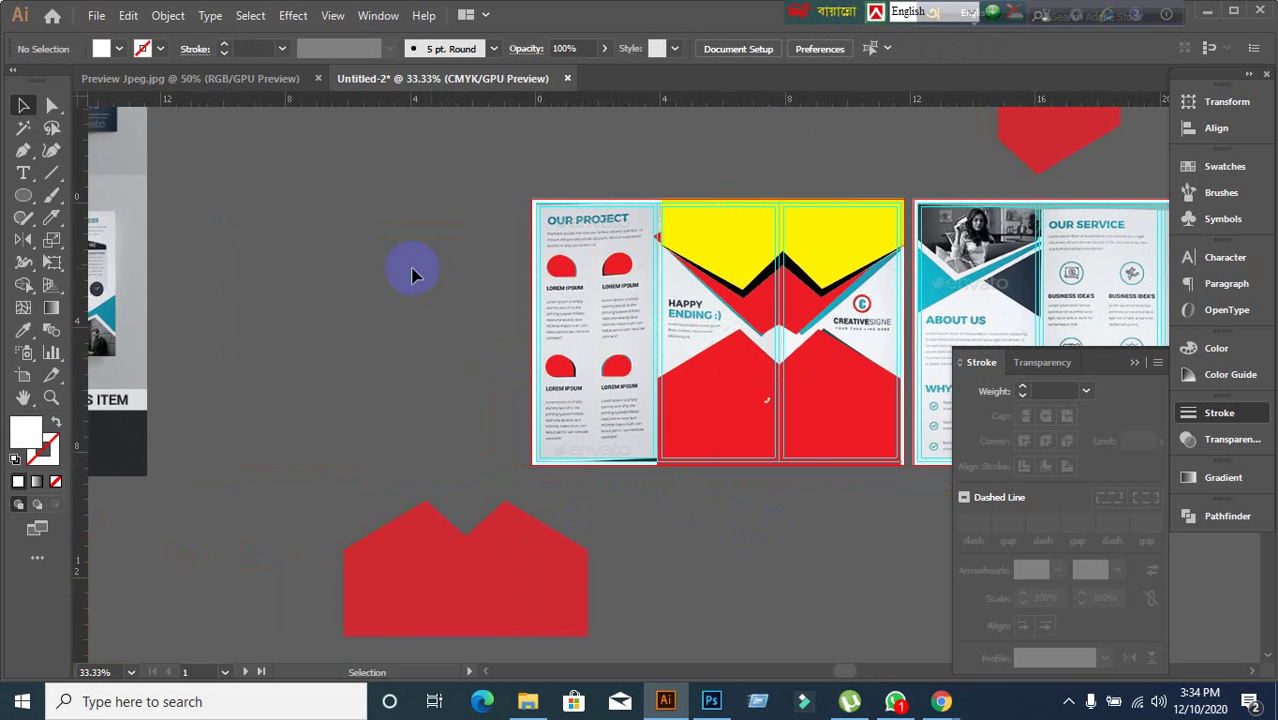
{"action": "left_click_drag", "start_coordinate": [600, 296], "coordinate": [250, 333]}
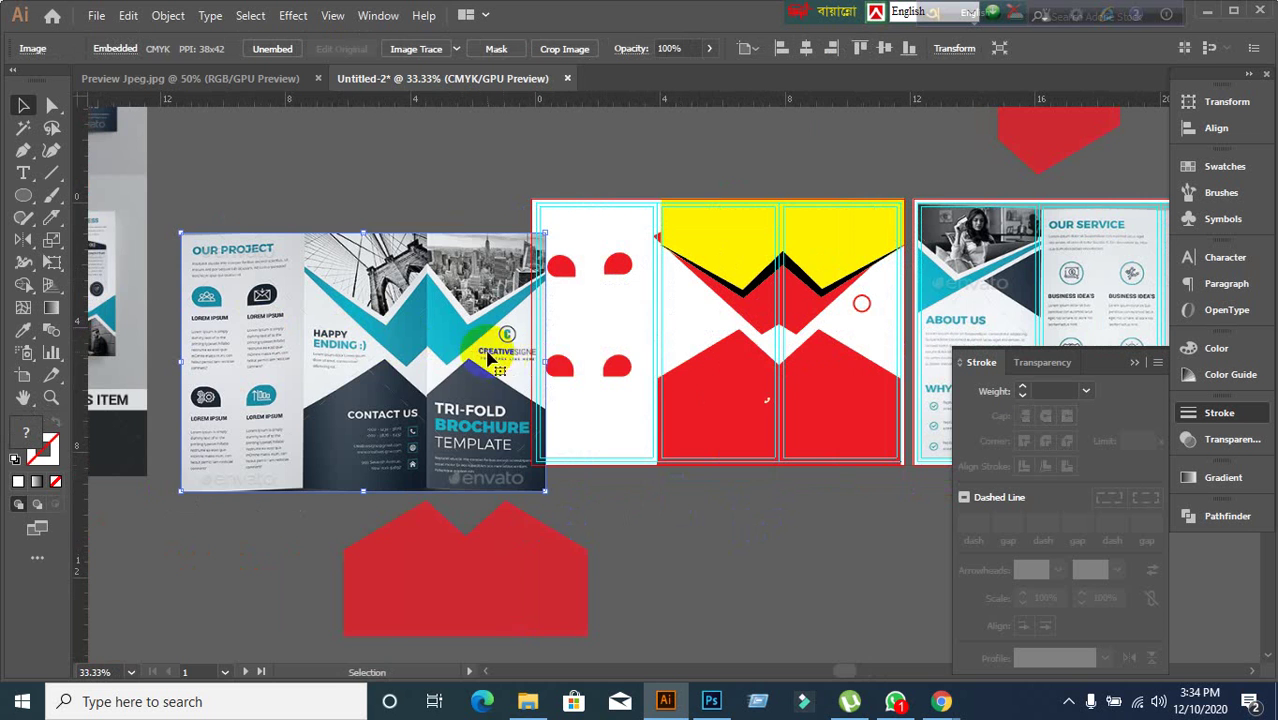
{"action": "left_click_drag", "start_coordinate": [480, 355], "coordinate": [437, 390]}
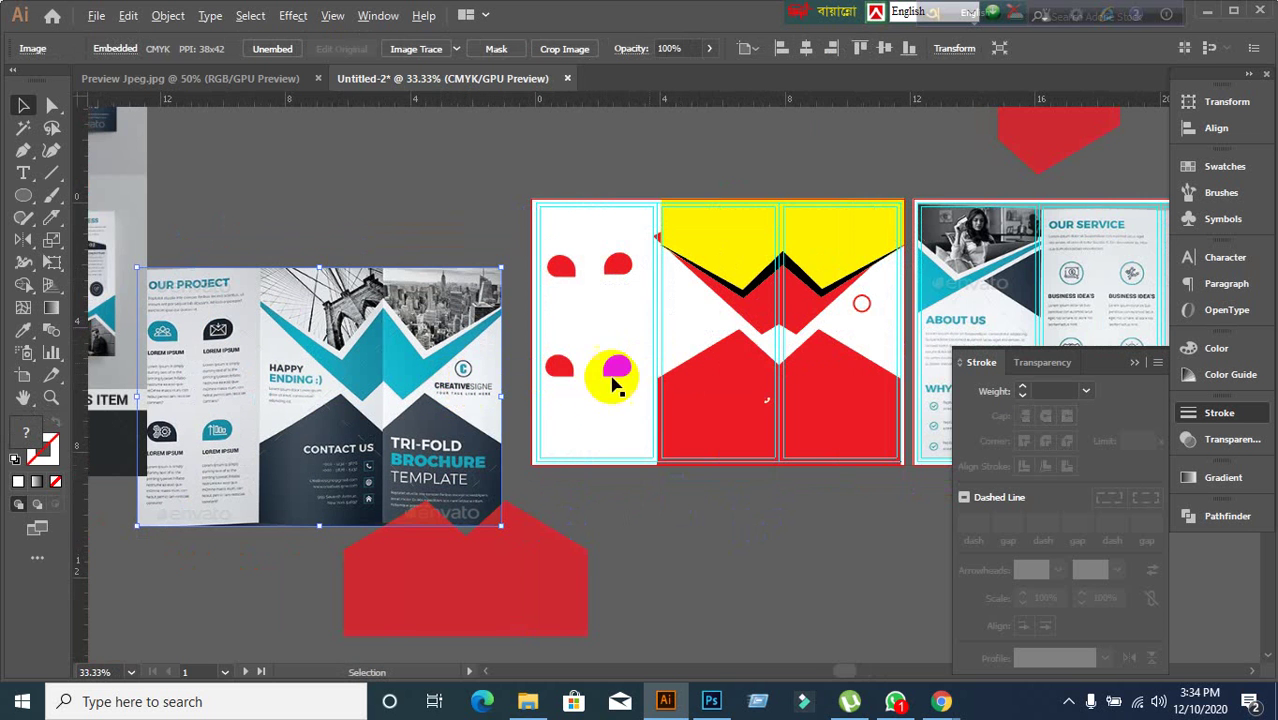
- Lock the guides so that the panel outlines cannot be selected
{"action": "scroll", "coordinate": [500, 398], "scroll_direction": "up", "scroll_amount": 2}
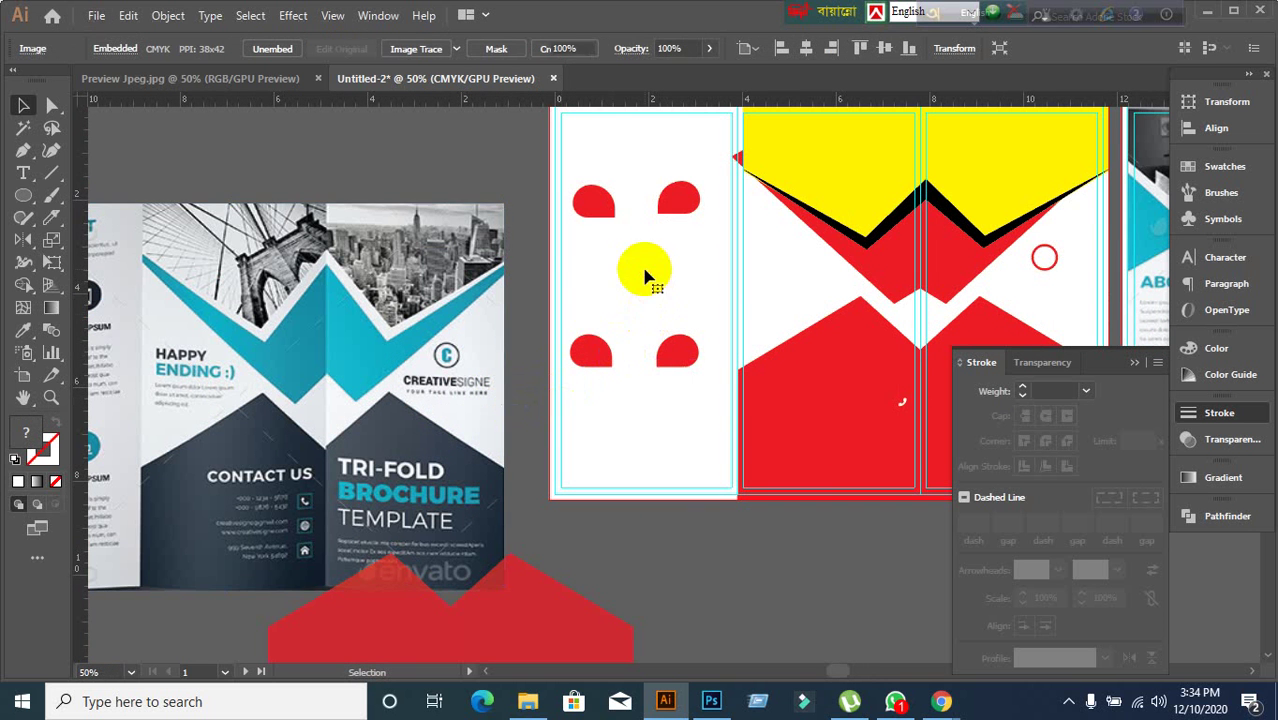
{"action": "left_click", "coordinate": [650, 280]}
{"action": "key", "text": "a"}
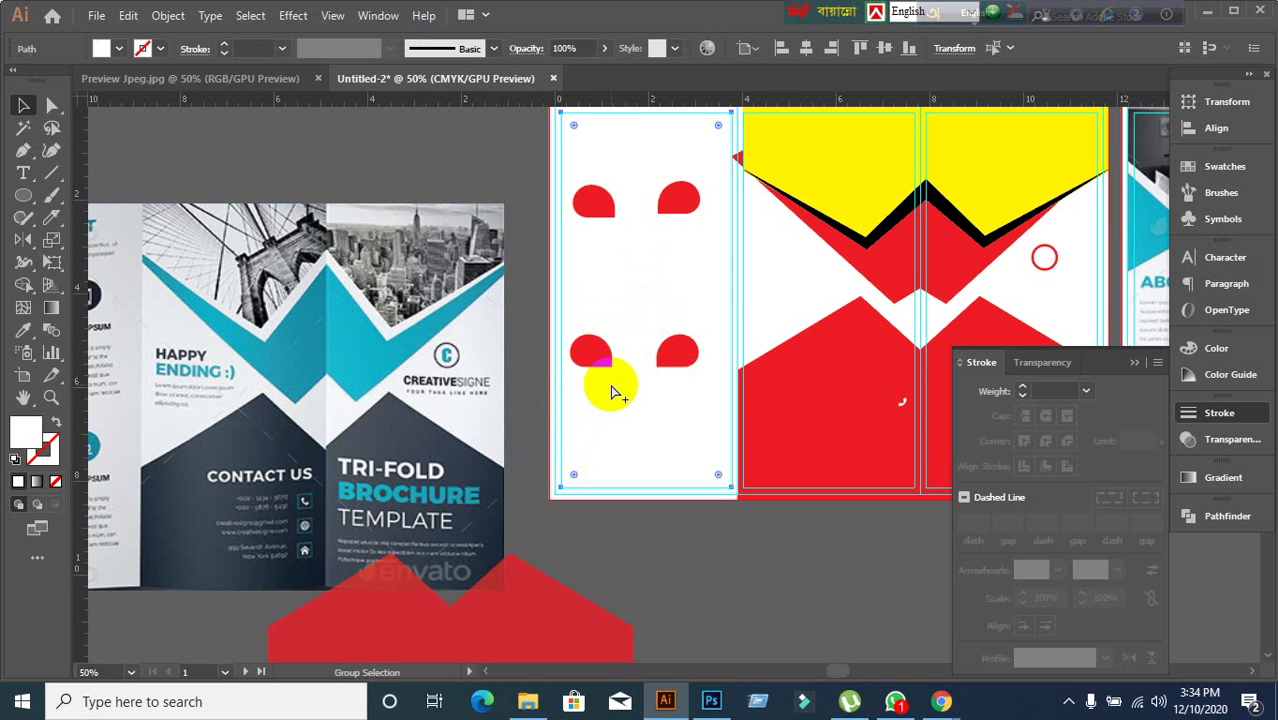
{"action": "left_click", "coordinate": [685, 594]}
{"action": "right_click", "coordinate": [654, 274]}
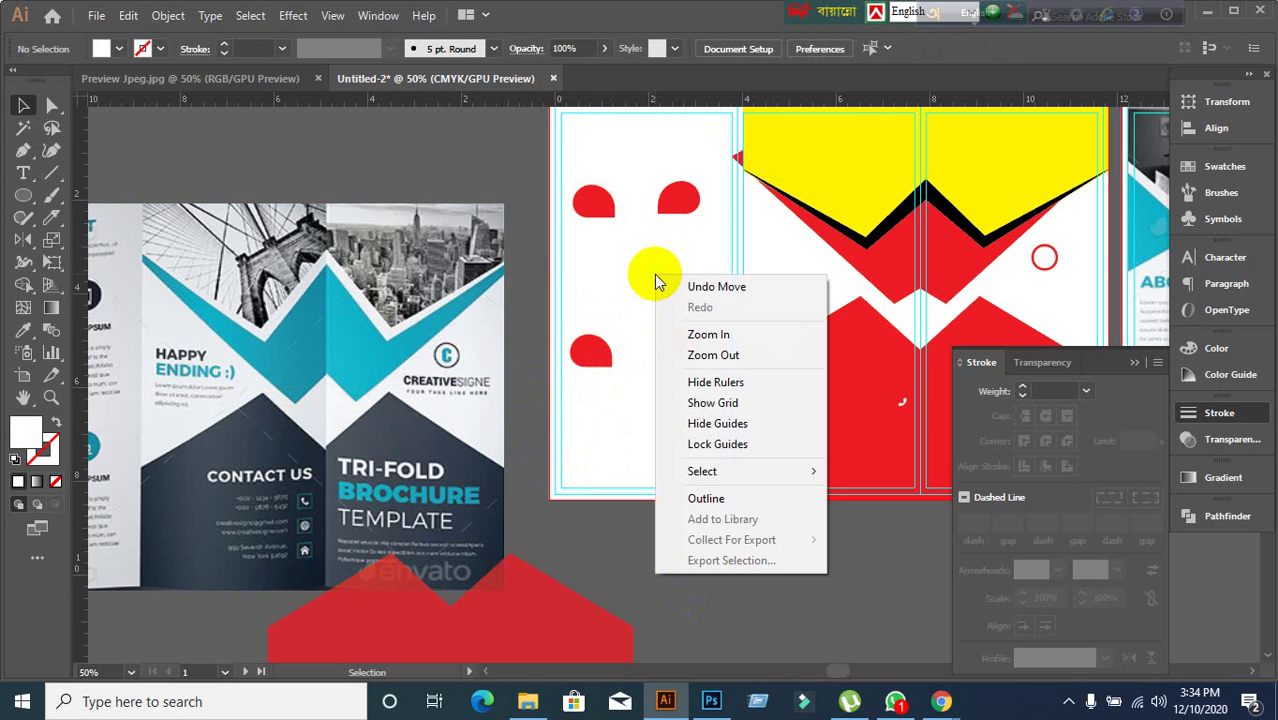
{"action": "left_click", "coordinate": [711, 443]}
- Fill the first page's background rectangle with the light grey sampled from the reference image
{"action": "left_click", "coordinate": [630, 258]}
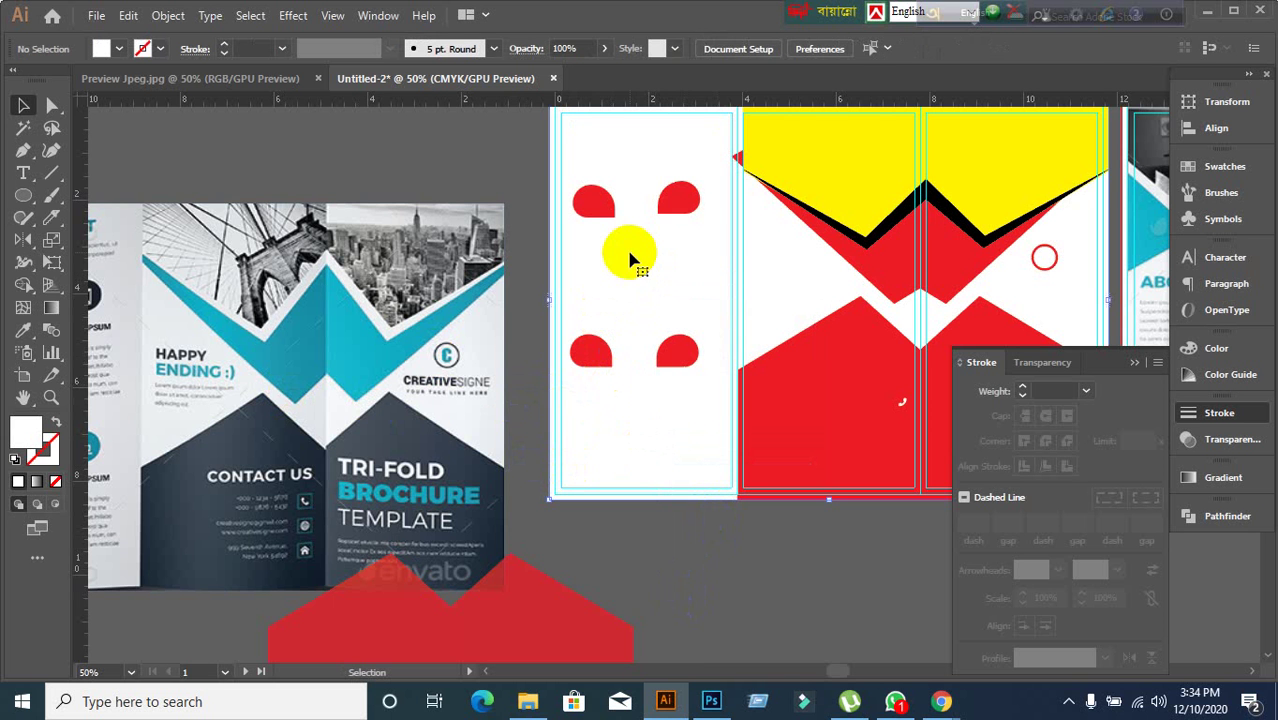
{"action": "left_click", "coordinate": [210, 420]}
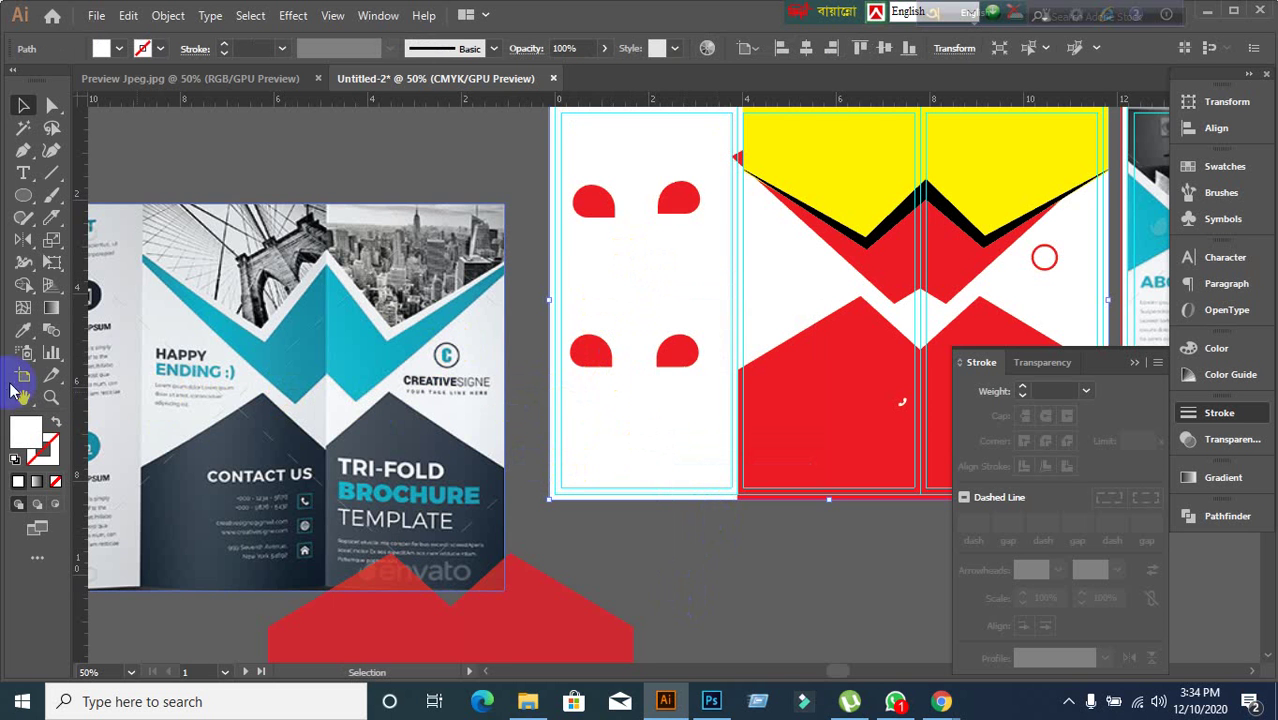
{"action": "left_click", "coordinate": [163, 318]}
{"action": "key", "text": "v"}
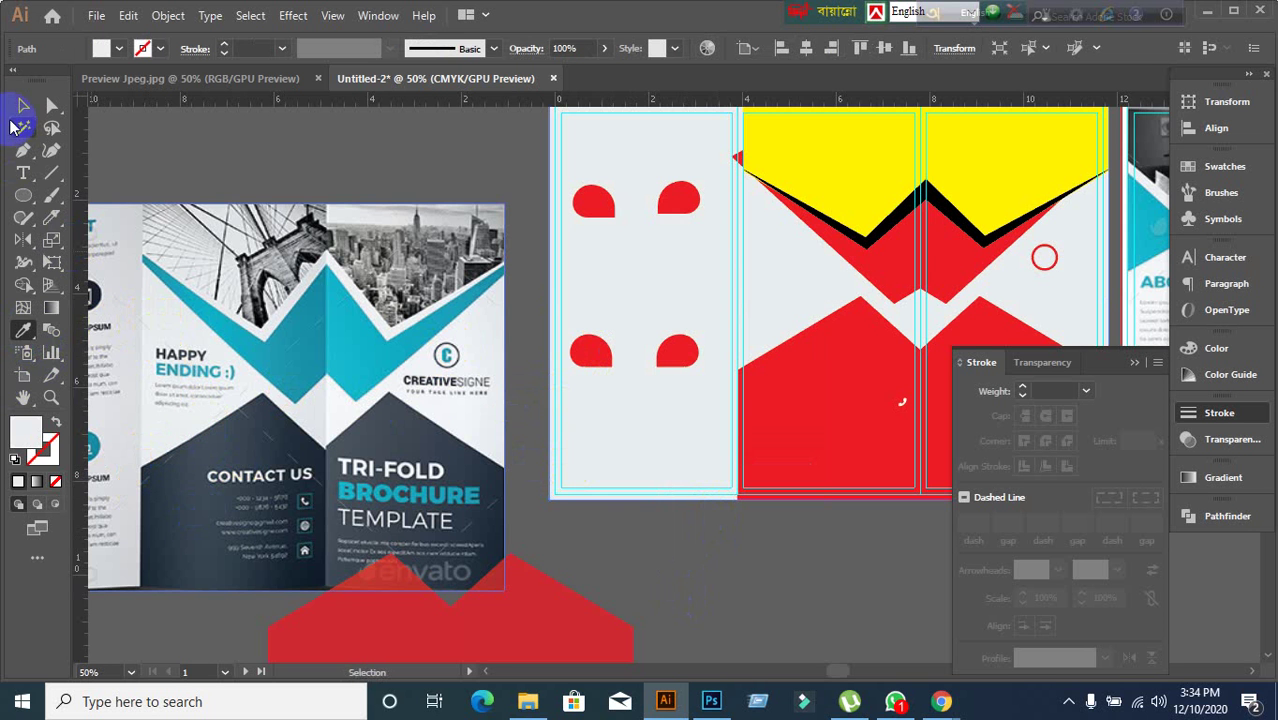
- Move the large preview image further left and place the cropped reference image in the empty area beside the first page, clear of the red shape
{"action": "left_click_drag", "start_coordinate": [579, 499], "coordinate": [743, 473]}
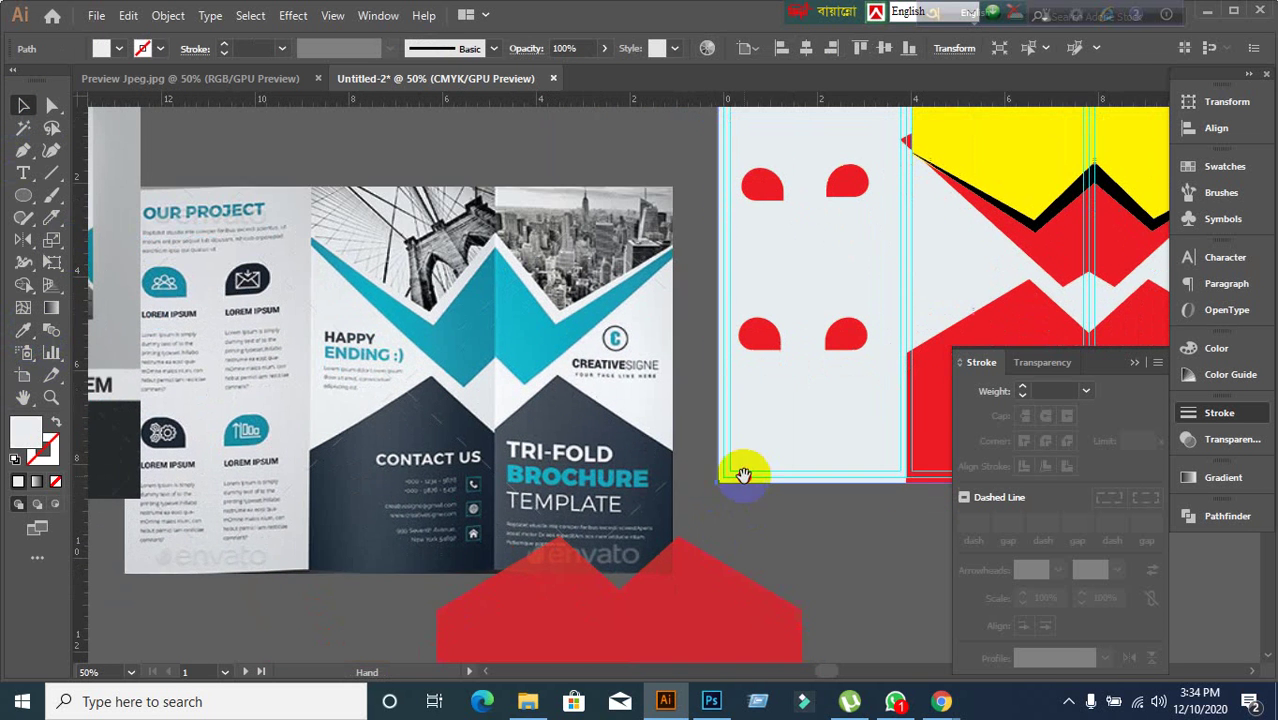
{"action": "left_click_drag", "start_coordinate": [352, 430], "coordinate": [399, 460]}
{"action": "scroll", "coordinate": [482, 458], "scroll_direction": "down", "scroll_amount": 1}
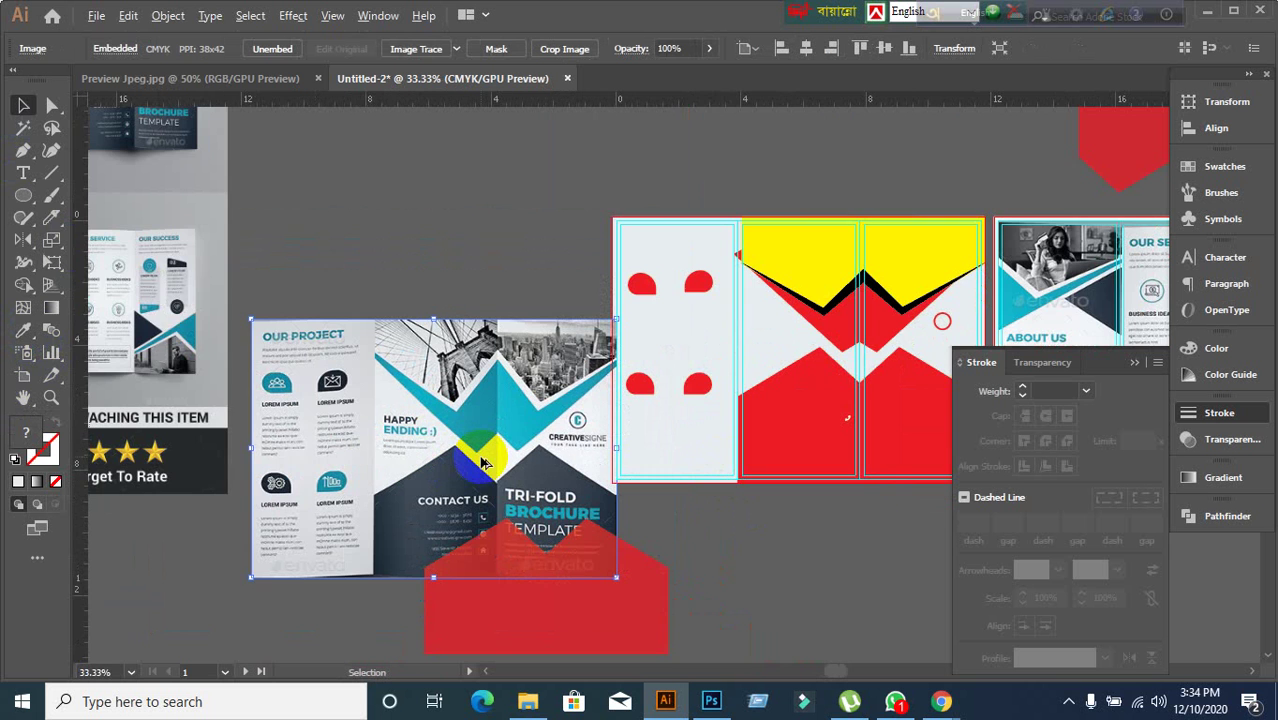
{"action": "left_click", "coordinate": [185, 352]}
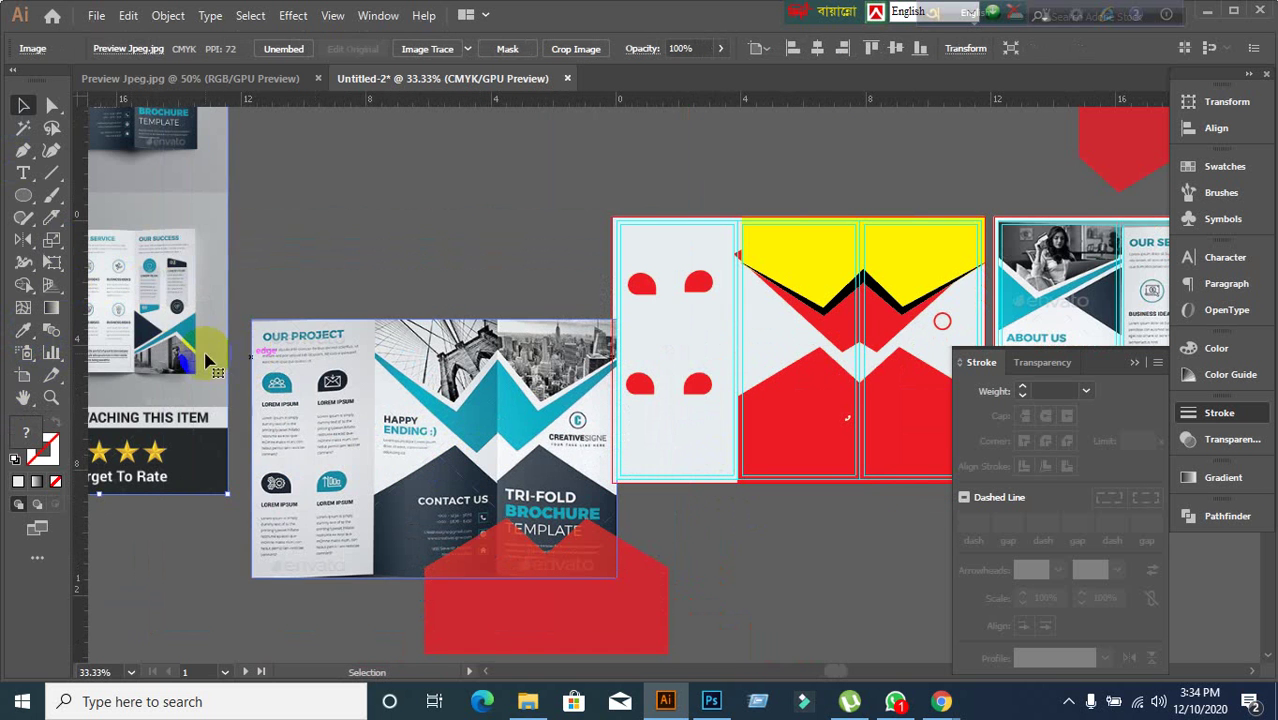
{"action": "left_click_drag", "start_coordinate": [185, 352], "coordinate": [82, 350]}
{"action": "left_click_drag", "start_coordinate": [482, 490], "coordinate": [366, 325]}
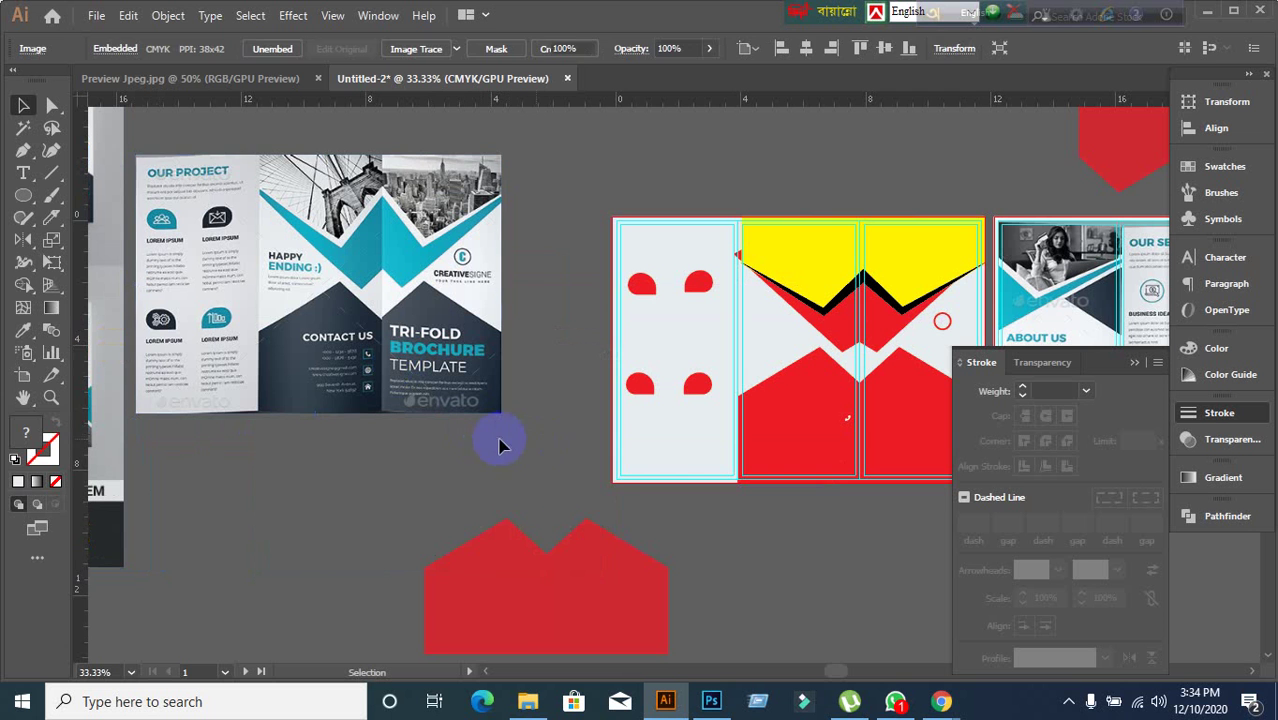
{"action": "left_click", "coordinate": [502, 434]}
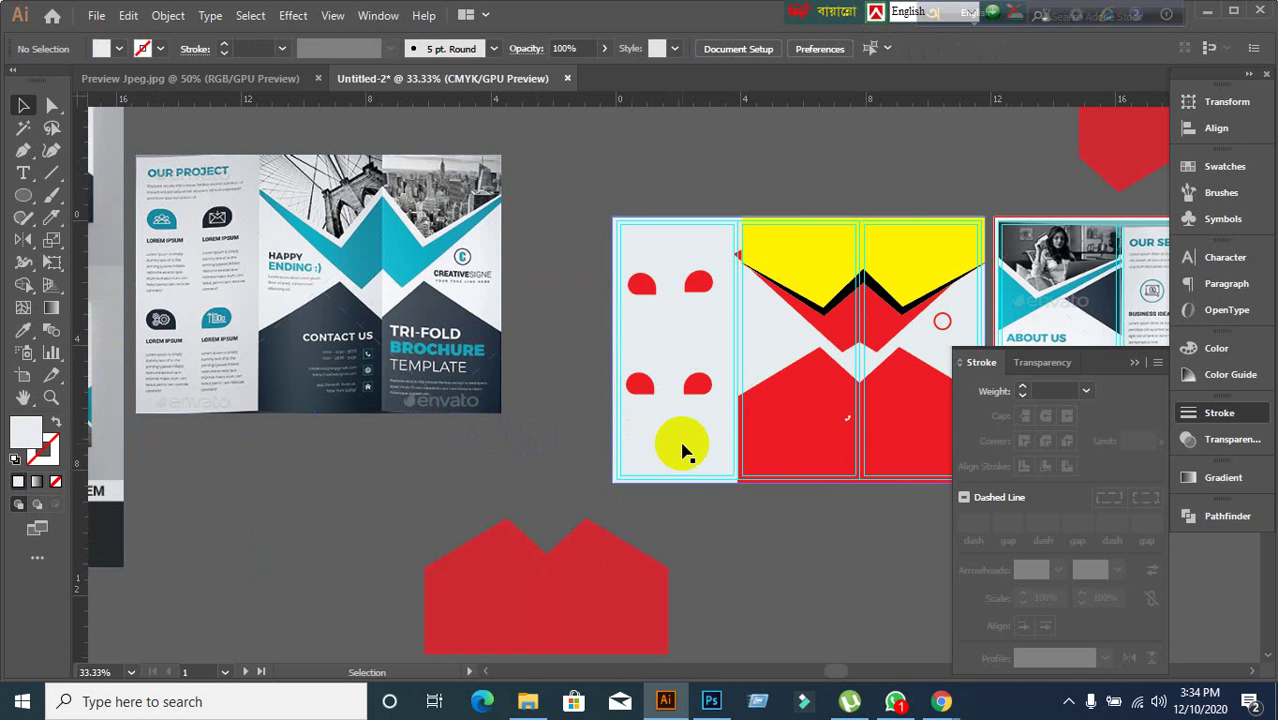
- Add a text object with the letter C in the empty area between the reference logo and the first page
{"action": "left_click_drag", "start_coordinate": [770, 504], "coordinate": [698, 499]}
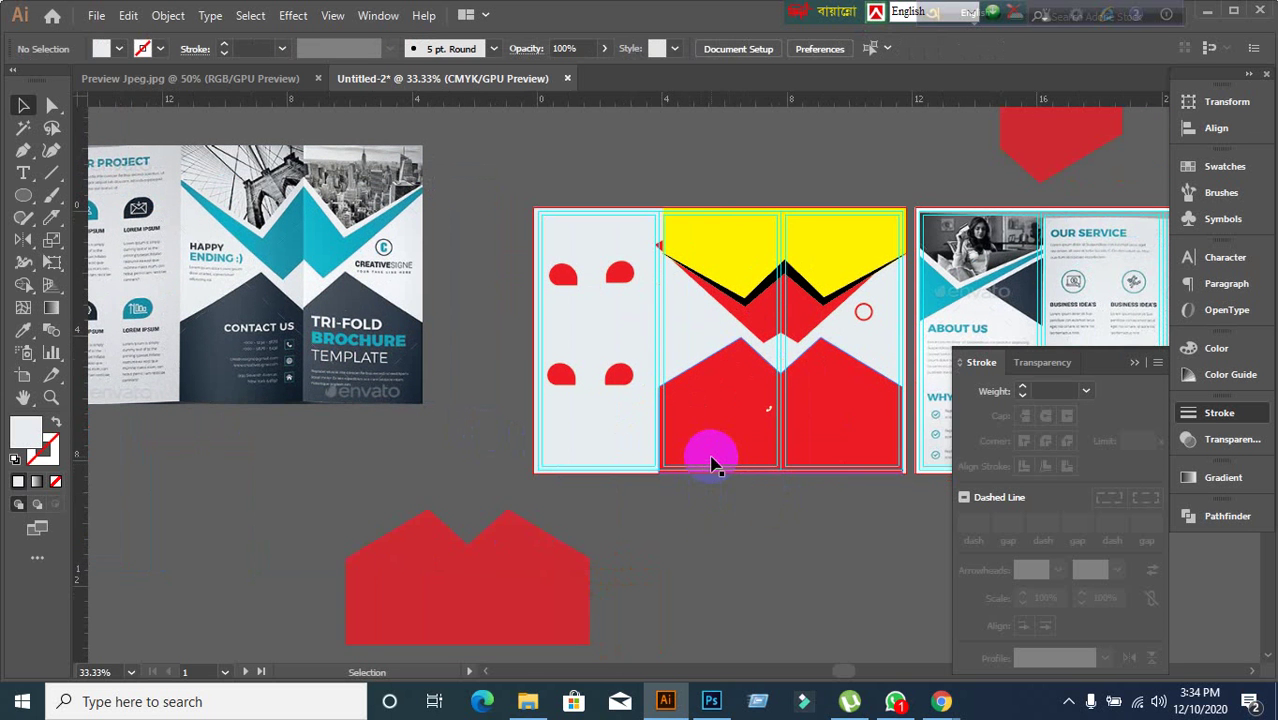
{"action": "left_click", "coordinate": [712, 463]}
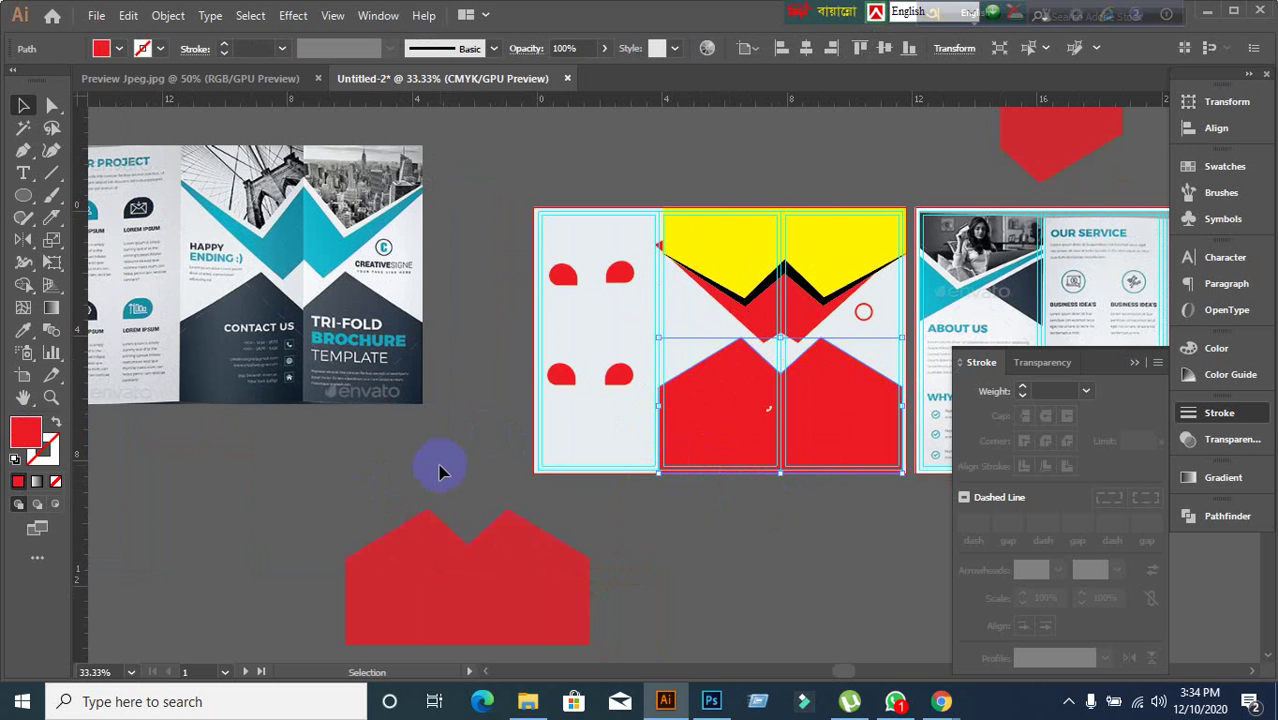
{"action": "left_click", "coordinate": [362, 281]}
{"action": "scroll", "coordinate": [362, 281], "scroll_direction": "up", "scroll_amount": 1}
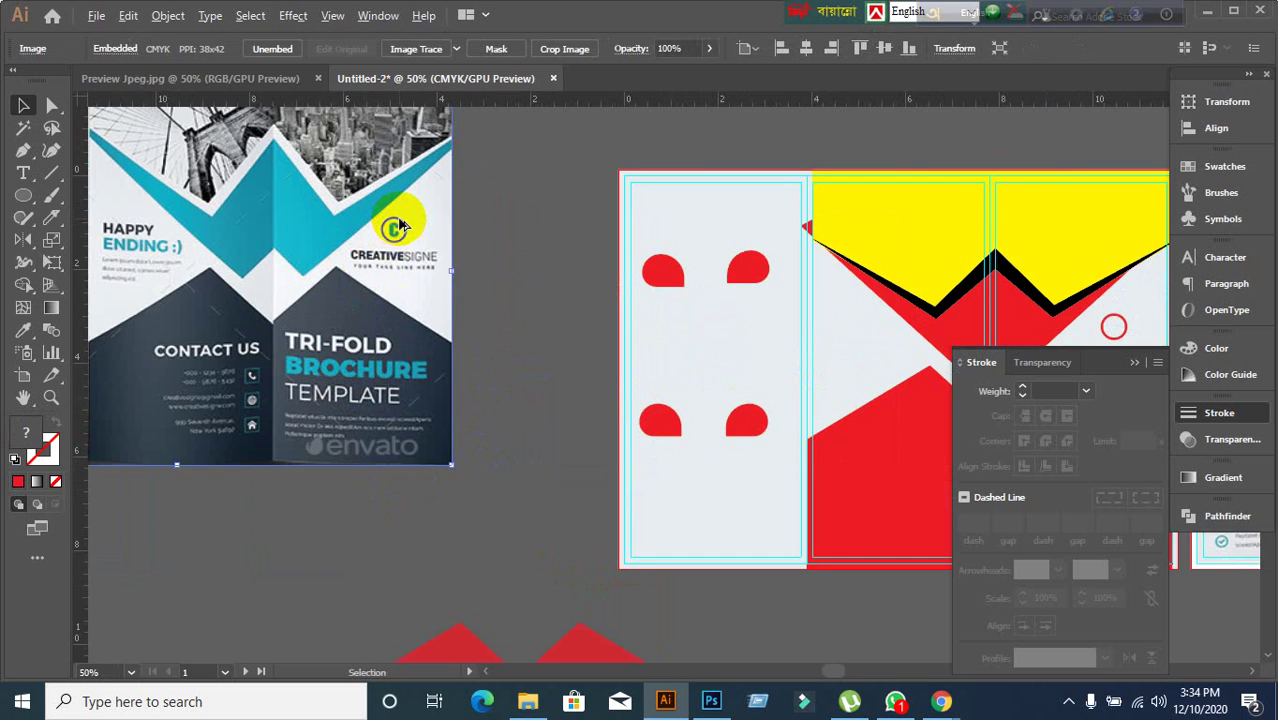
{"action": "scroll", "coordinate": [398, 220], "scroll_direction": "up", "scroll_amount": 2}
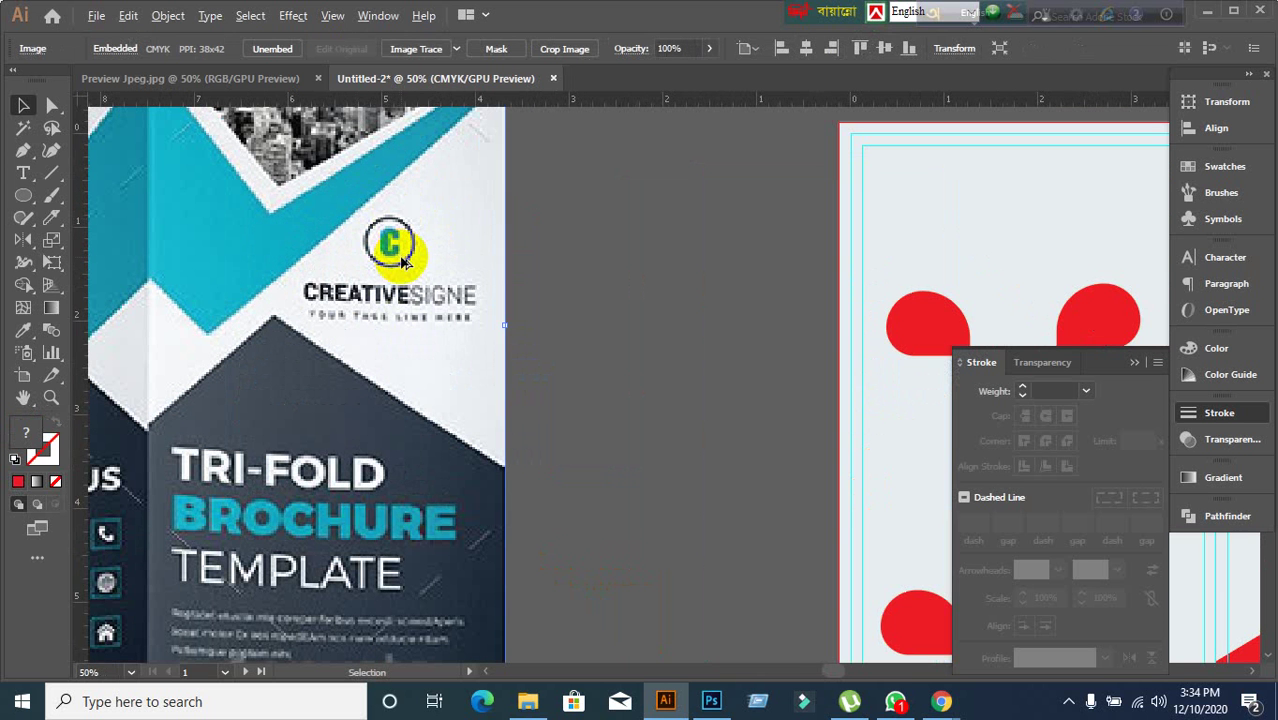
{"action": "left_click", "coordinate": [641, 292]}
{"action": "key", "text": "t"}
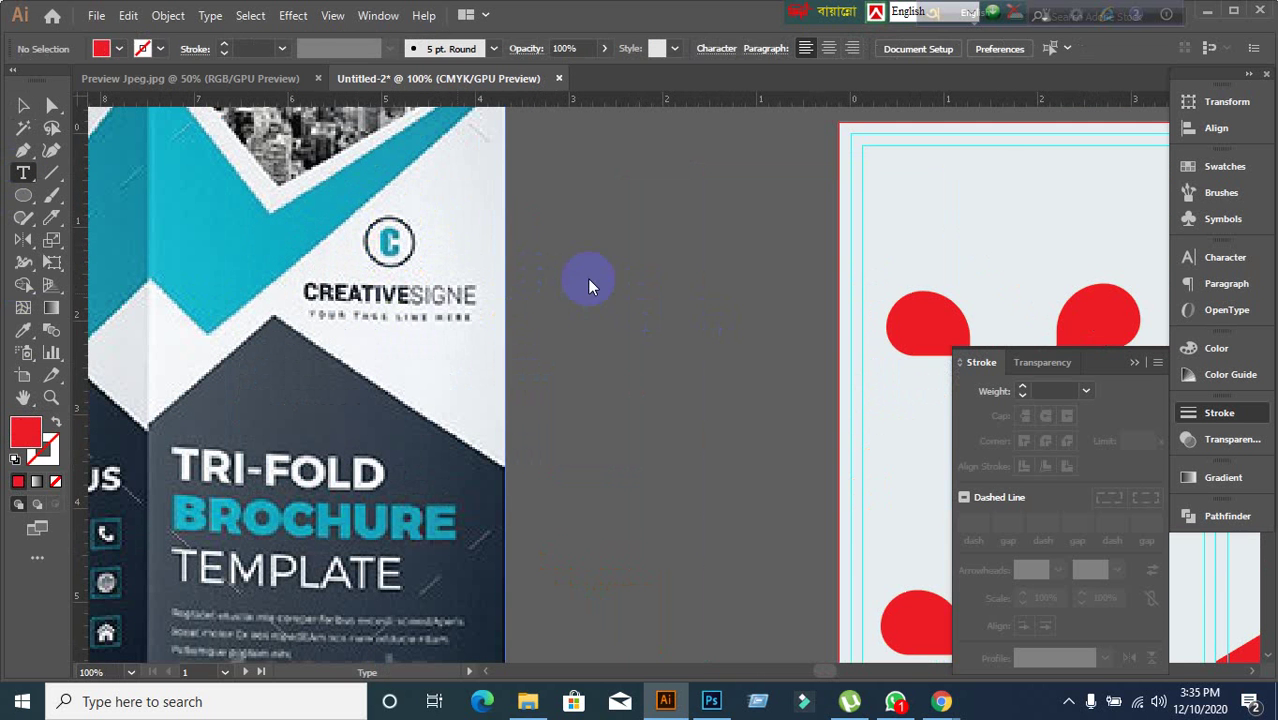
{"action": "left_click", "coordinate": [606, 267]}
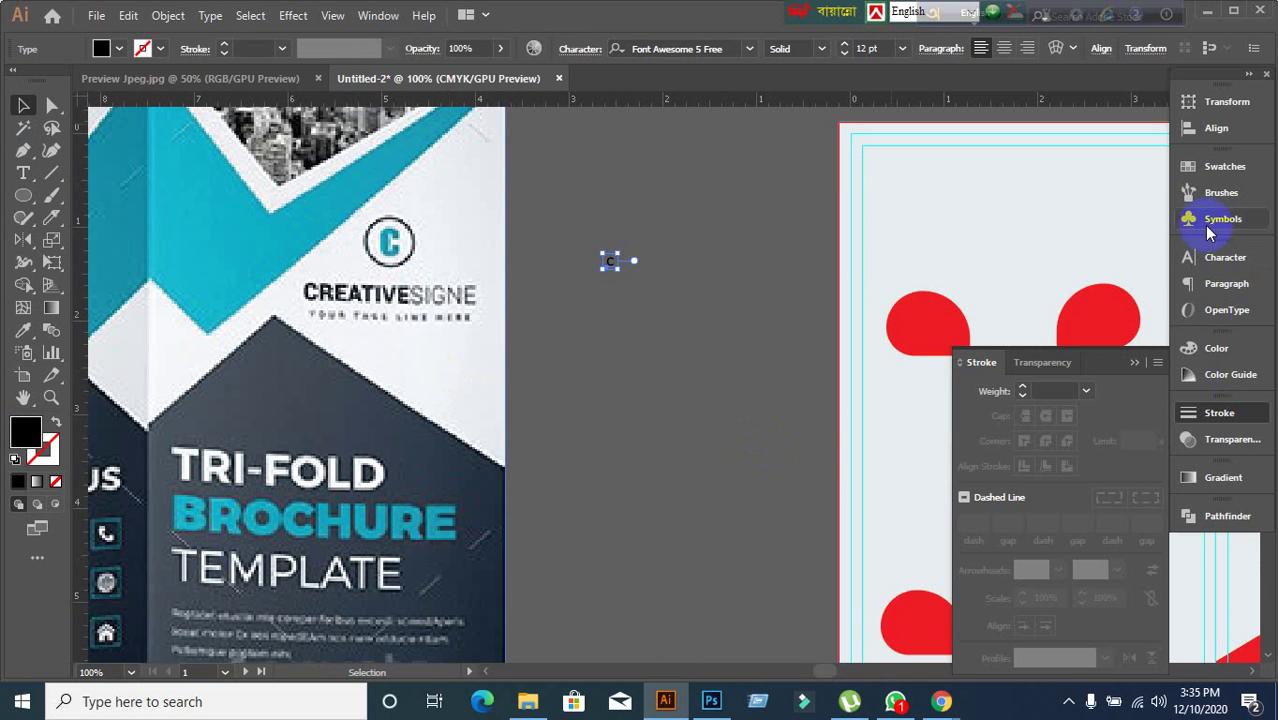
- Set the letter C's font to Bebas Regular
{"action": "left_click", "coordinate": [1220, 260]}
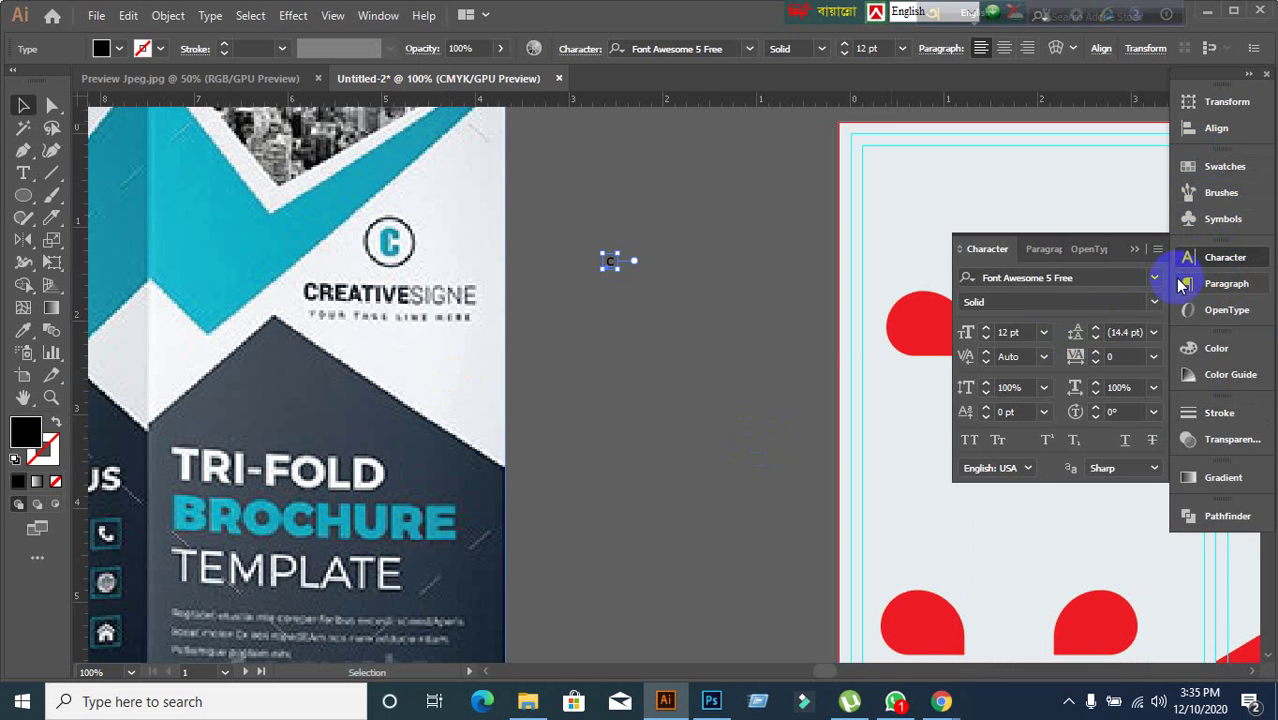
{"action": "left_click", "coordinate": [1086, 281]}
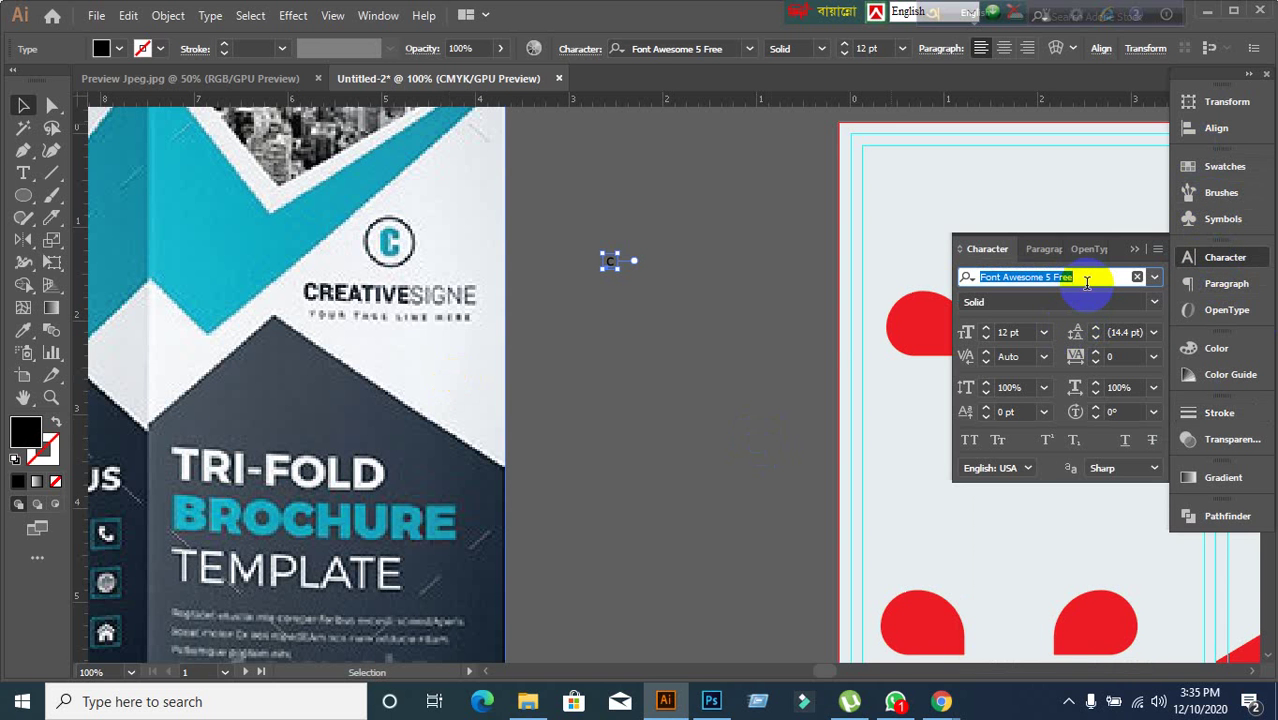
{"action": "type", "text": "beba"}
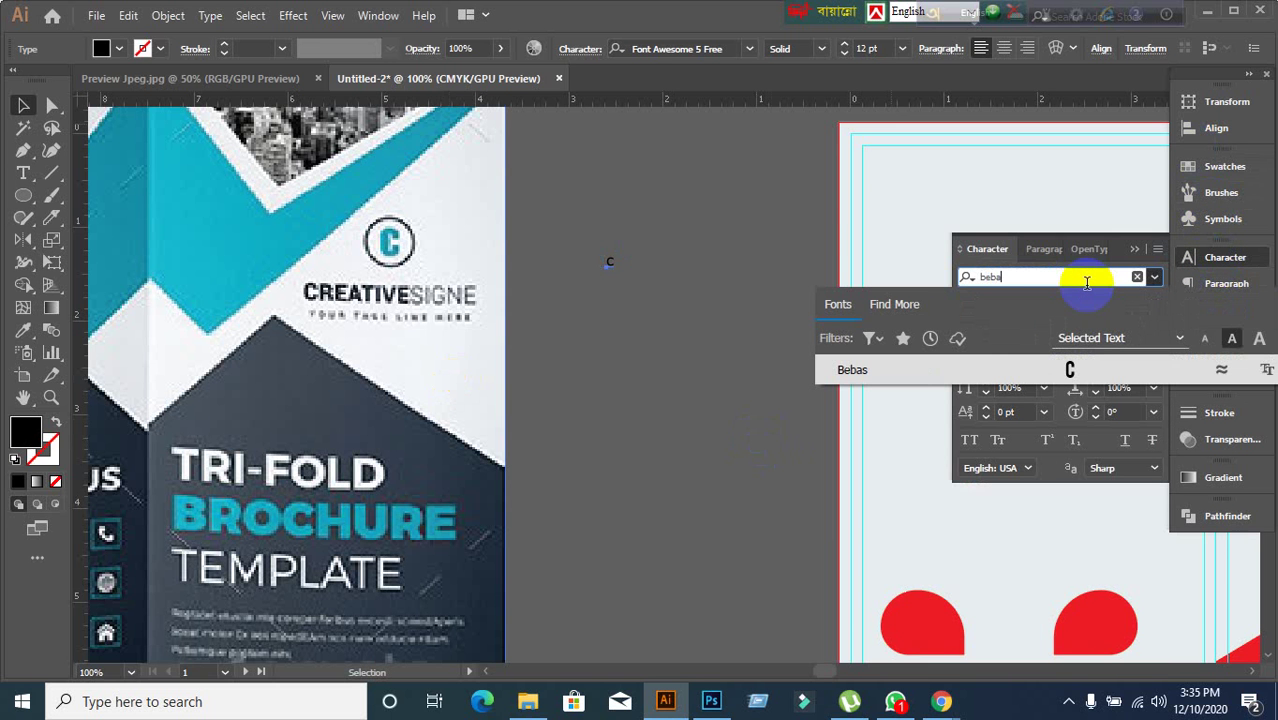
{"action": "left_click", "coordinate": [851, 371]}
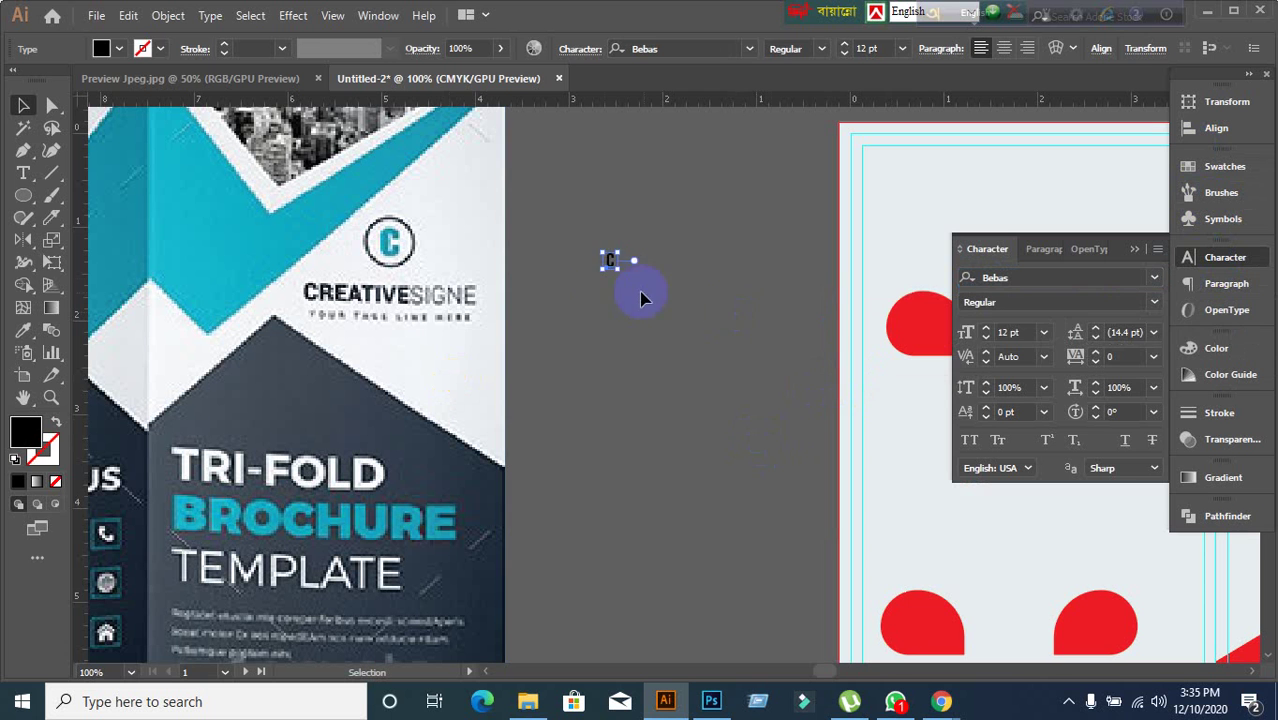
{"action": "left_click", "coordinate": [1151, 306]}
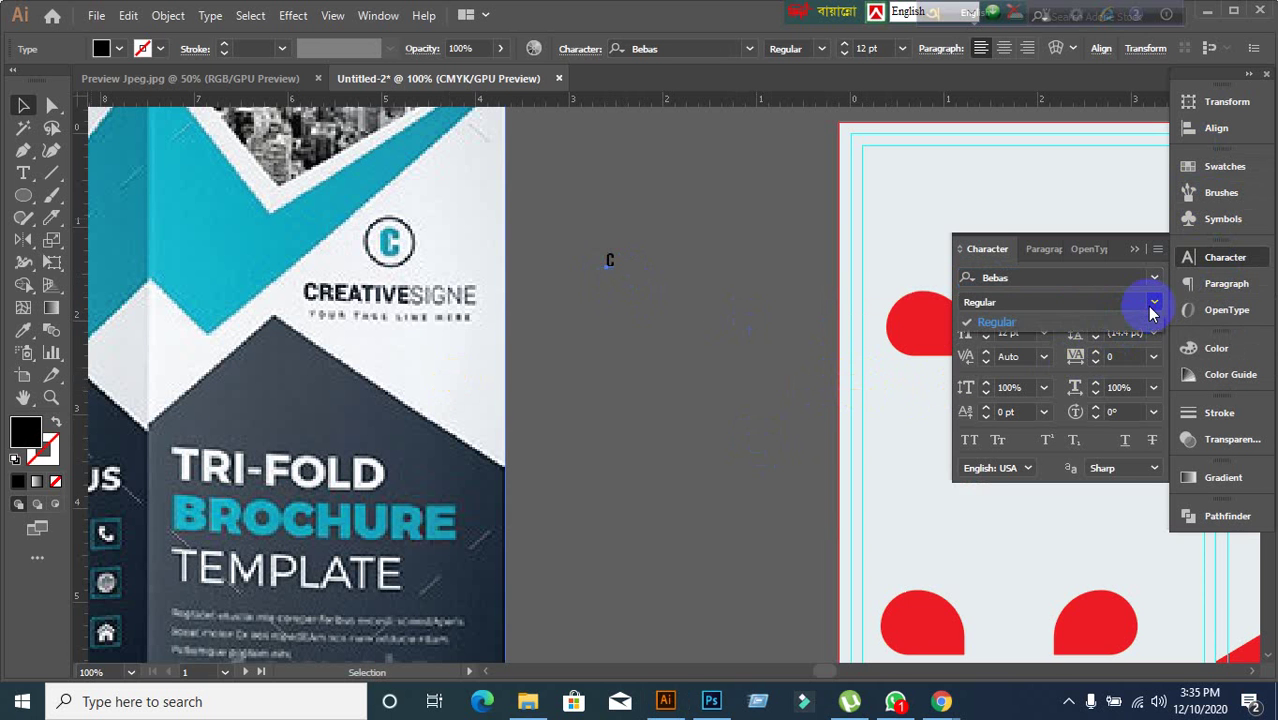
{"action": "left_click", "coordinate": [1150, 307]}
- Enlarge the letter C to about 90 pt and convert it to outlines
{"action": "left_click_drag", "start_coordinate": [618, 270], "coordinate": [667, 381]}
{"action": "left_click", "coordinate": [697, 452]}
{"action": "scroll", "coordinate": [697, 452], "scroll_direction": "down", "scroll_amount": 2}
{"action": "left_click_drag", "start_coordinate": [738, 470], "coordinate": [505, 384]}
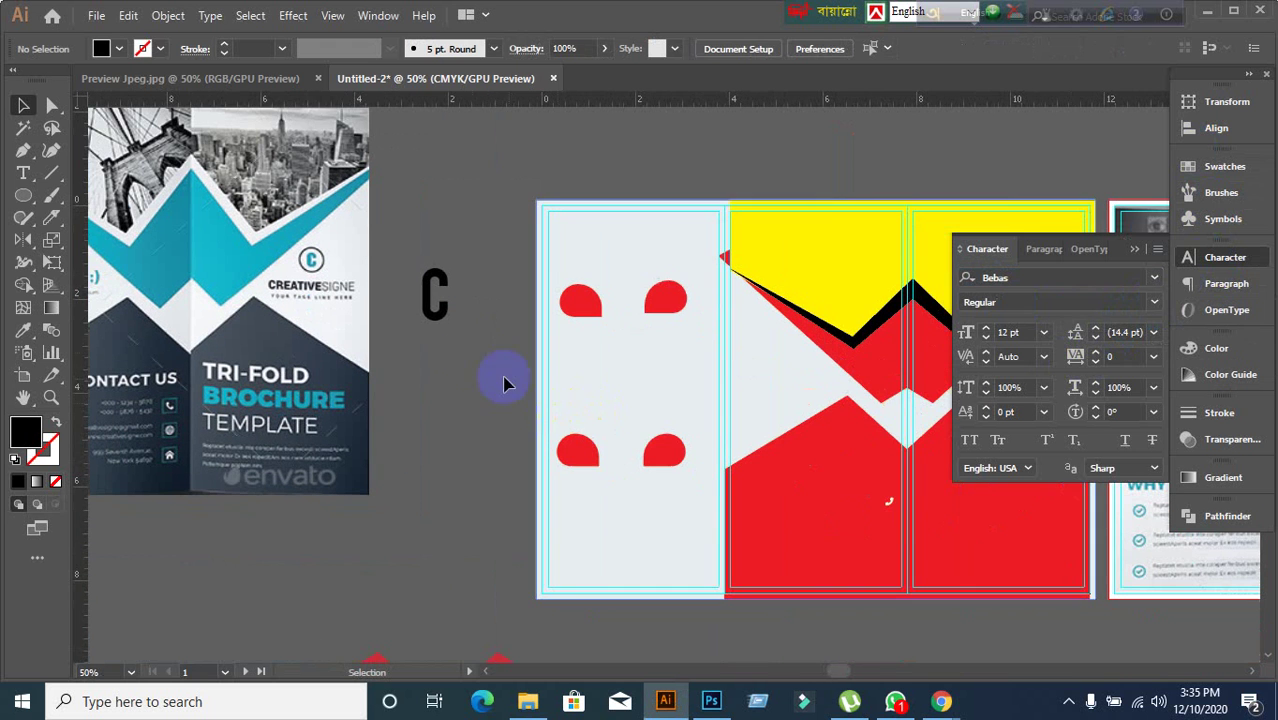
{"action": "right_click", "coordinate": [438, 321]}
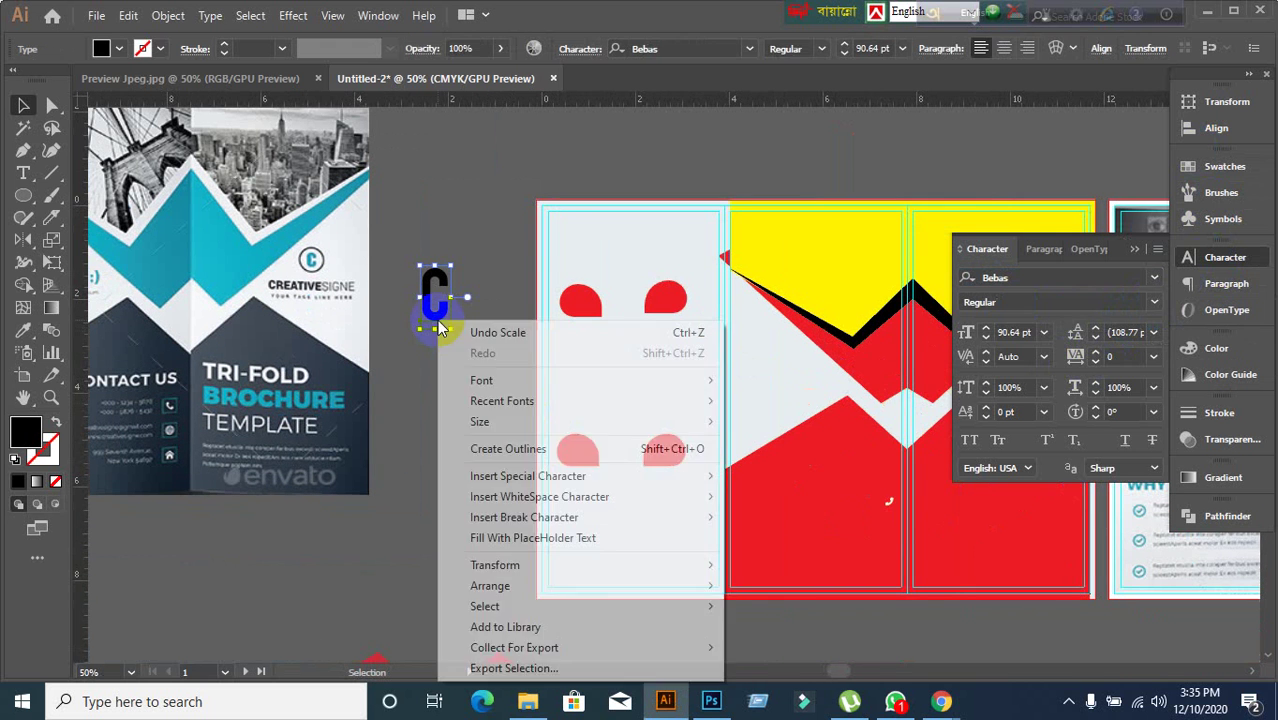
{"action": "left_click", "coordinate": [508, 449]}
{"action": "left_click", "coordinate": [461, 455]}
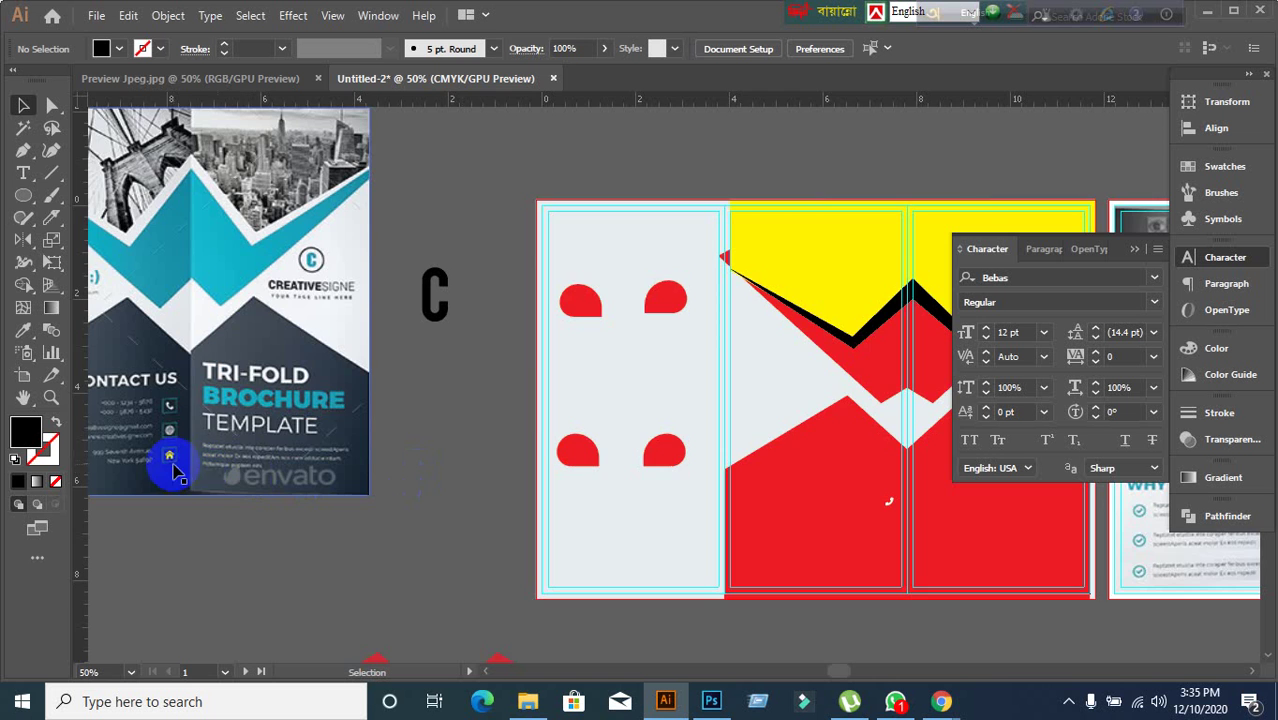
- Move the outlined C onto the first page, scale it down and centre it inside the red logo ring
{"action": "scroll", "coordinate": [169, 460], "scroll_direction": "up", "scroll_amount": 2}
{"action": "scroll", "coordinate": [628, 414], "scroll_direction": "down", "scroll_amount": 2}
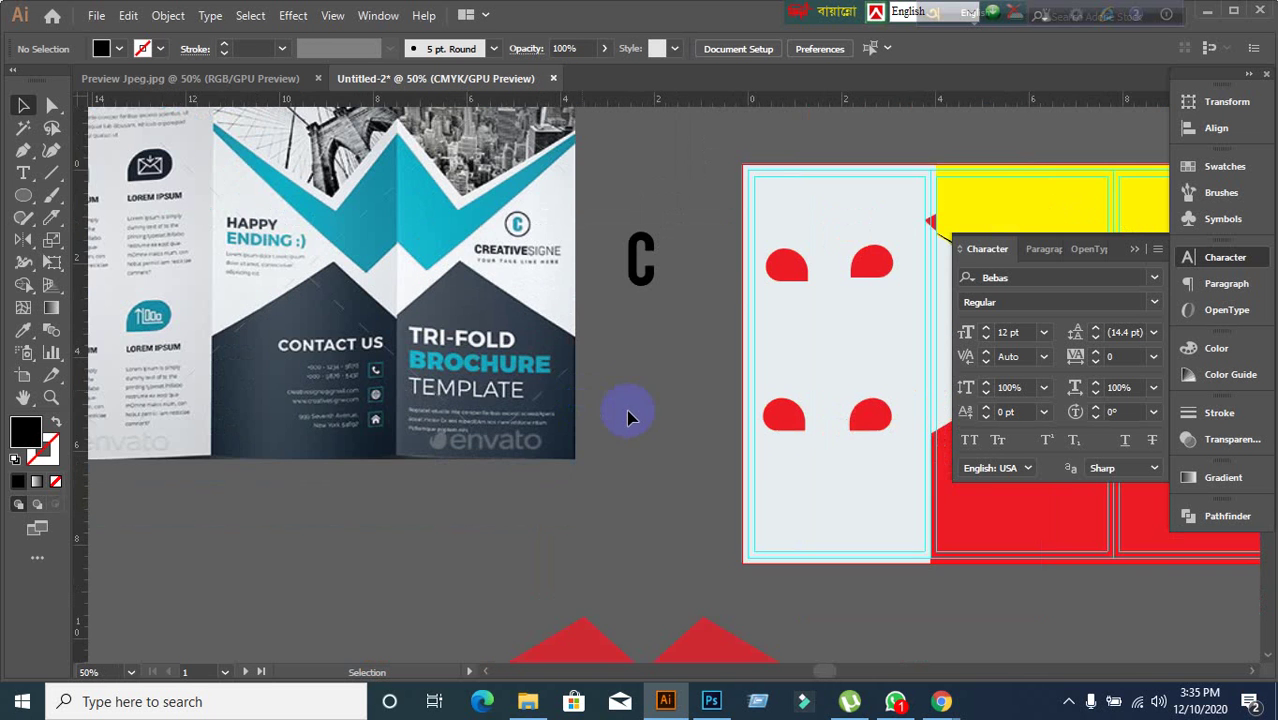
{"action": "left_click_drag", "start_coordinate": [779, 451], "coordinate": [946, 470]}
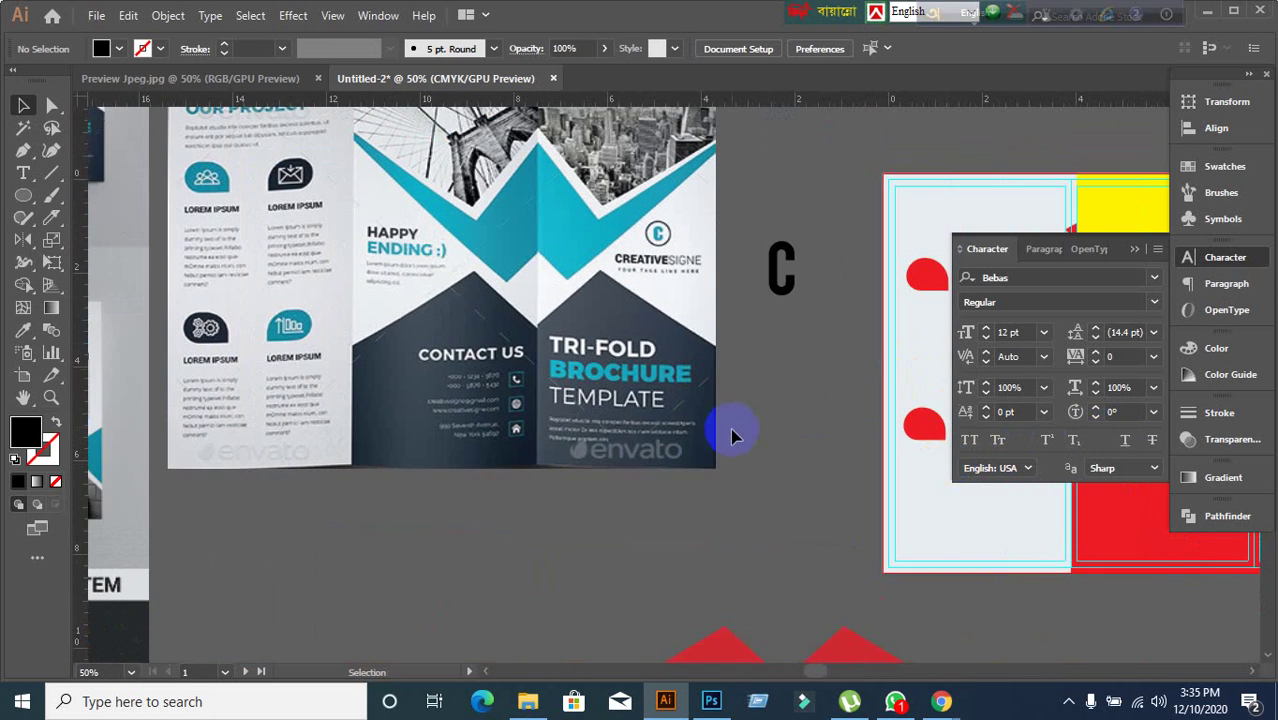
{"action": "left_click_drag", "start_coordinate": [742, 434], "coordinate": [231, 454]}
{"action": "left_click_drag", "start_coordinate": [281, 297], "coordinate": [856, 389]}
{"action": "scroll", "coordinate": [883, 457], "scroll_direction": "up", "scroll_amount": 1}
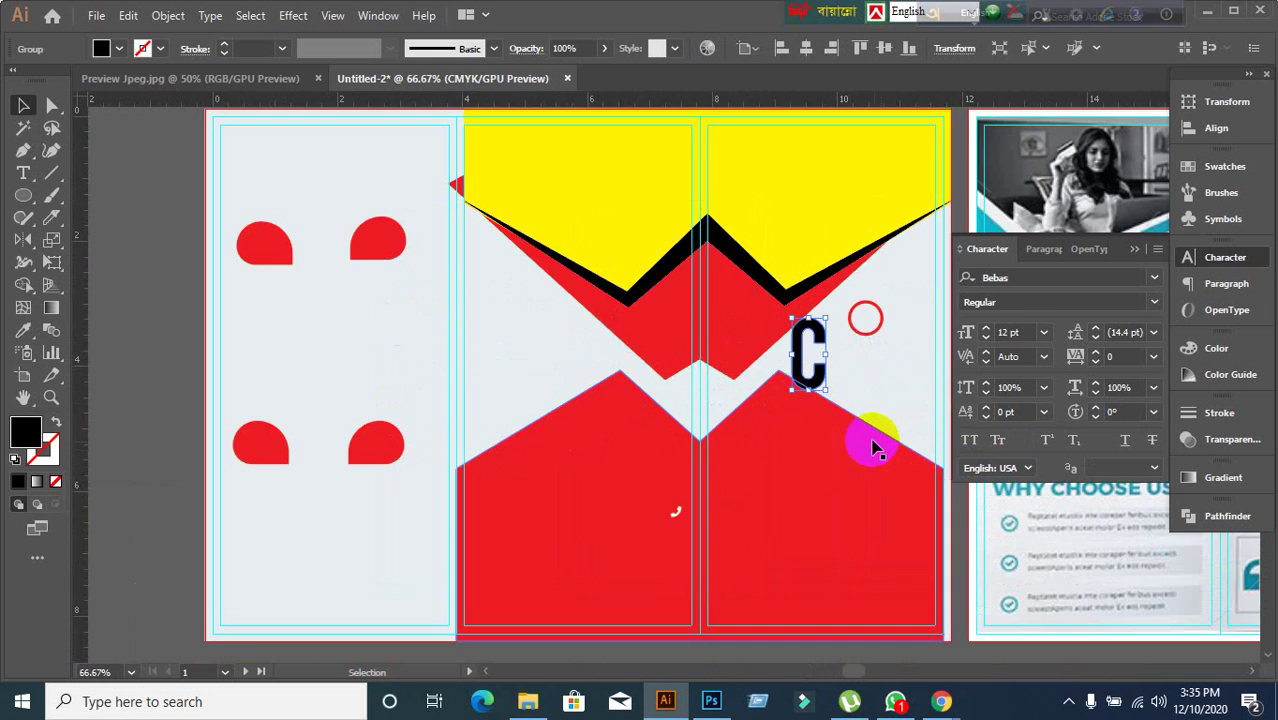
{"action": "left_click_drag", "start_coordinate": [826, 390], "coordinate": [806, 348]}
{"action": "scroll", "coordinate": [807, 352], "scroll_direction": "up", "scroll_amount": 2}
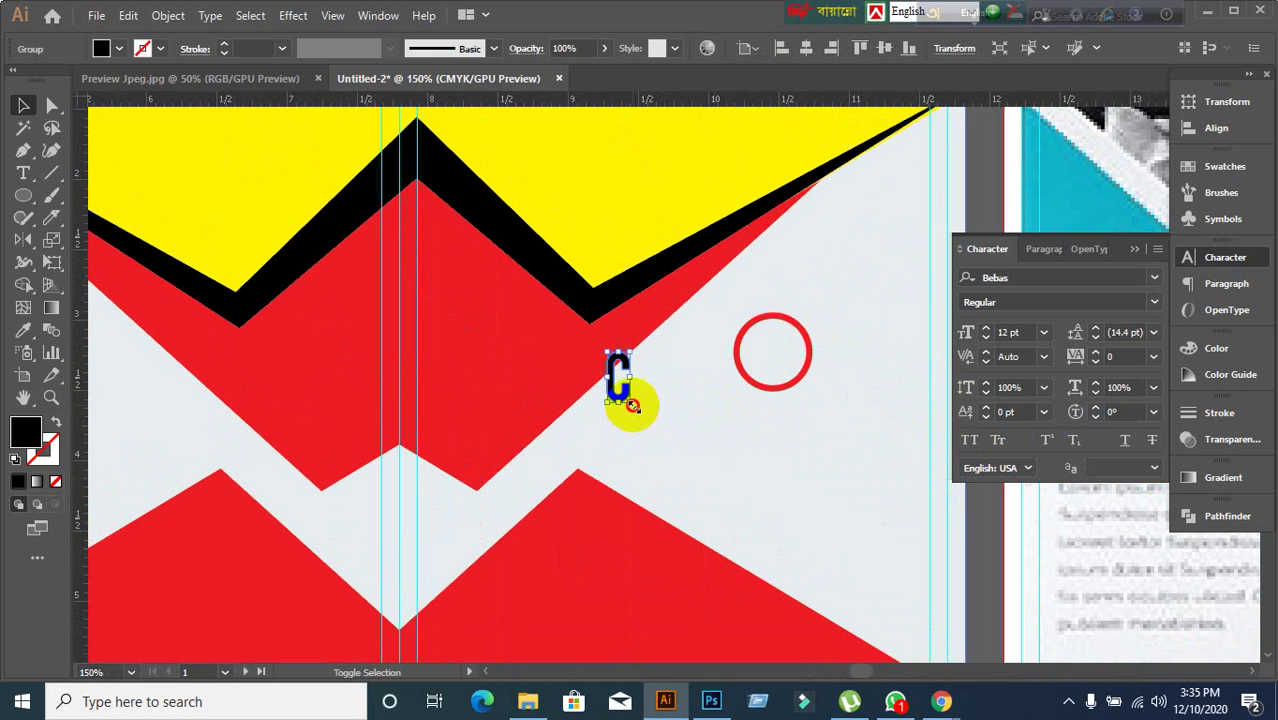
{"action": "left_click_drag", "start_coordinate": [632, 405], "coordinate": [802, 346]}
{"action": "scroll", "coordinate": [696, 438], "scroll_direction": "up", "scroll_amount": 1}
{"action": "left_click", "coordinate": [622, 413]}
{"action": "left_click", "coordinate": [718, 478]}
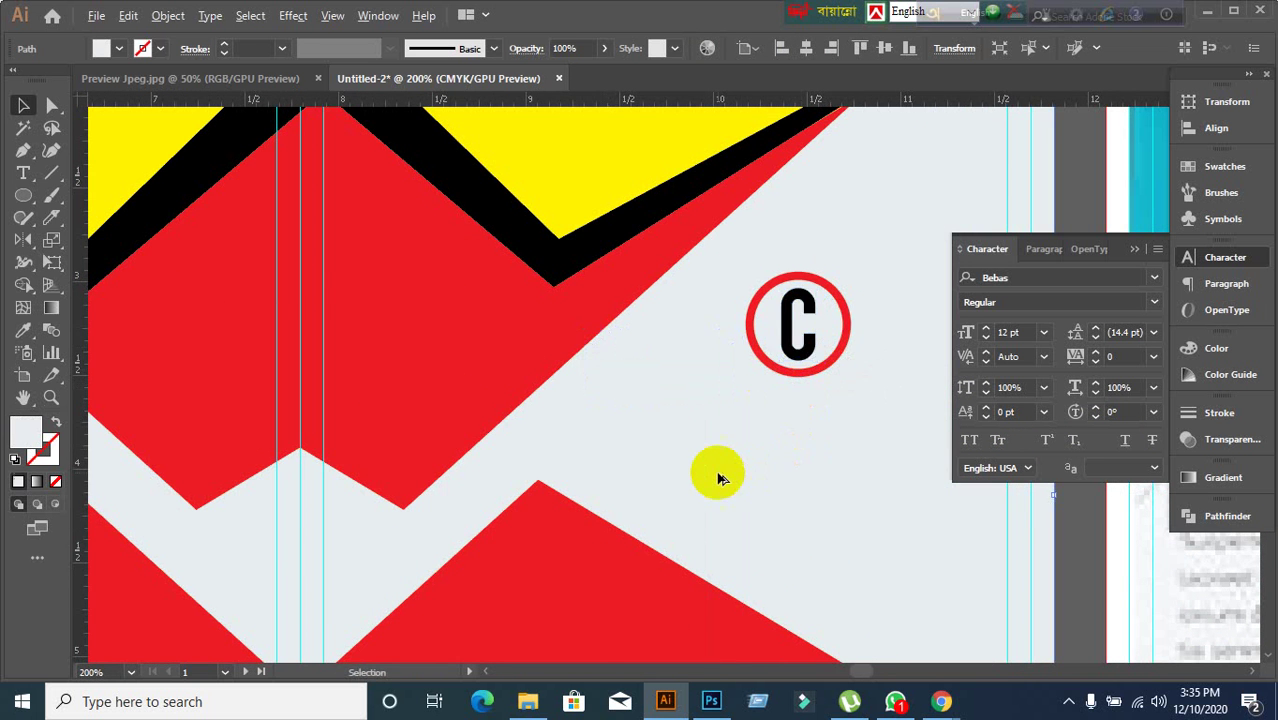
- Try filling the first page's lower double-peaked shape with the dark slate sampled from the reference image, then resample red from the spare shape
{"action": "scroll", "coordinate": [718, 478], "scroll_direction": "down", "scroll_amount": 5}
{"action": "left_click", "coordinate": [668, 513]}
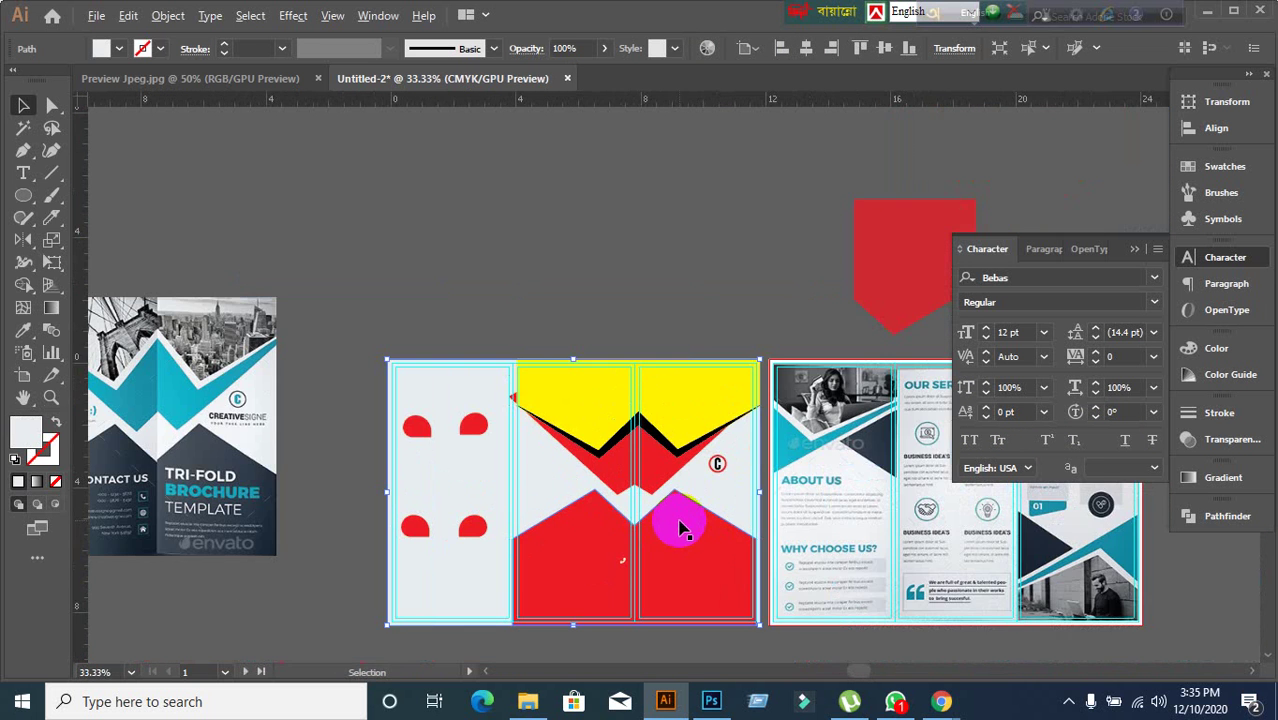
{"action": "left_click_drag", "start_coordinate": [625, 553], "coordinate": [785, 451]}
{"action": "left_click", "coordinate": [770, 478]}
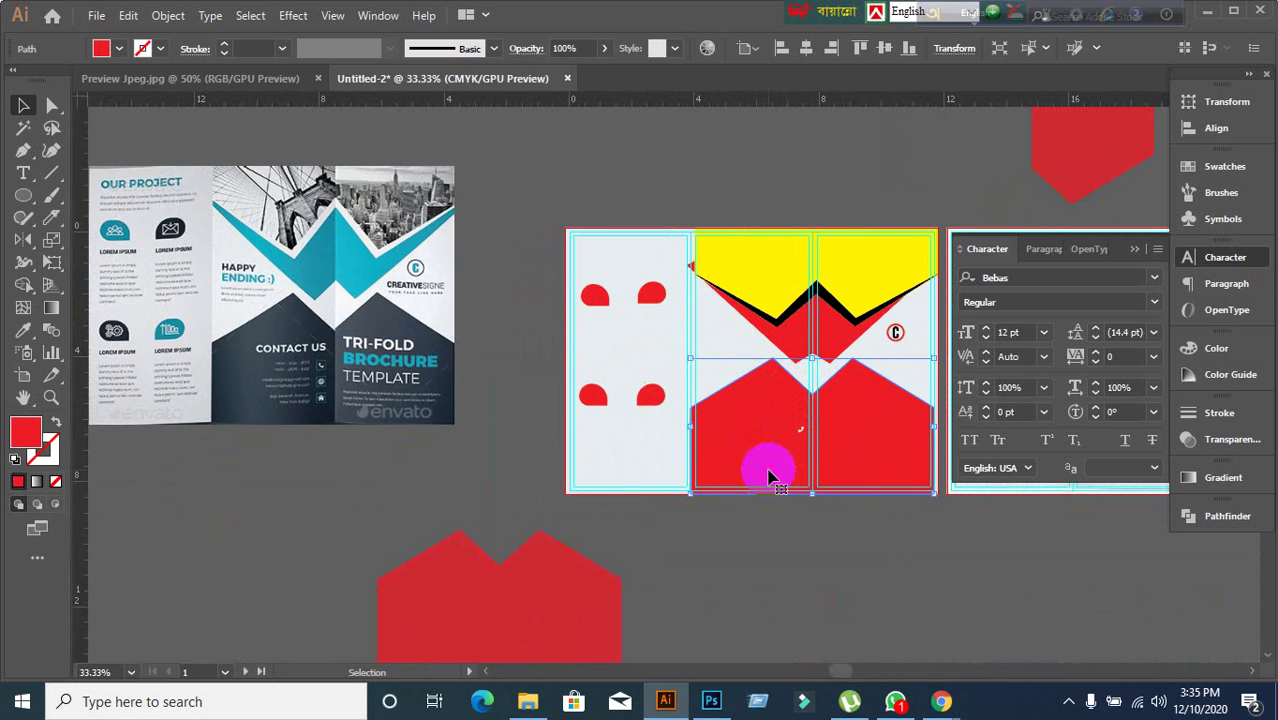
{"action": "left_click", "coordinate": [22, 334]}
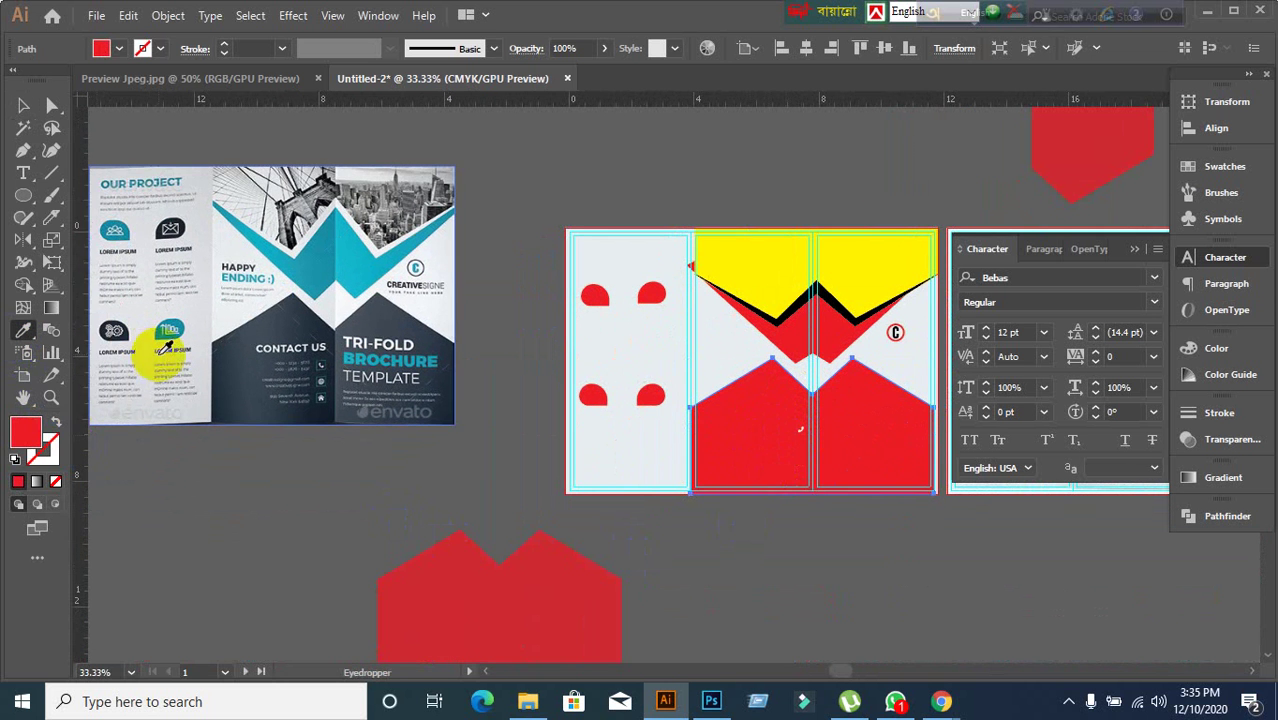
{"action": "left_click", "coordinate": [240, 378]}
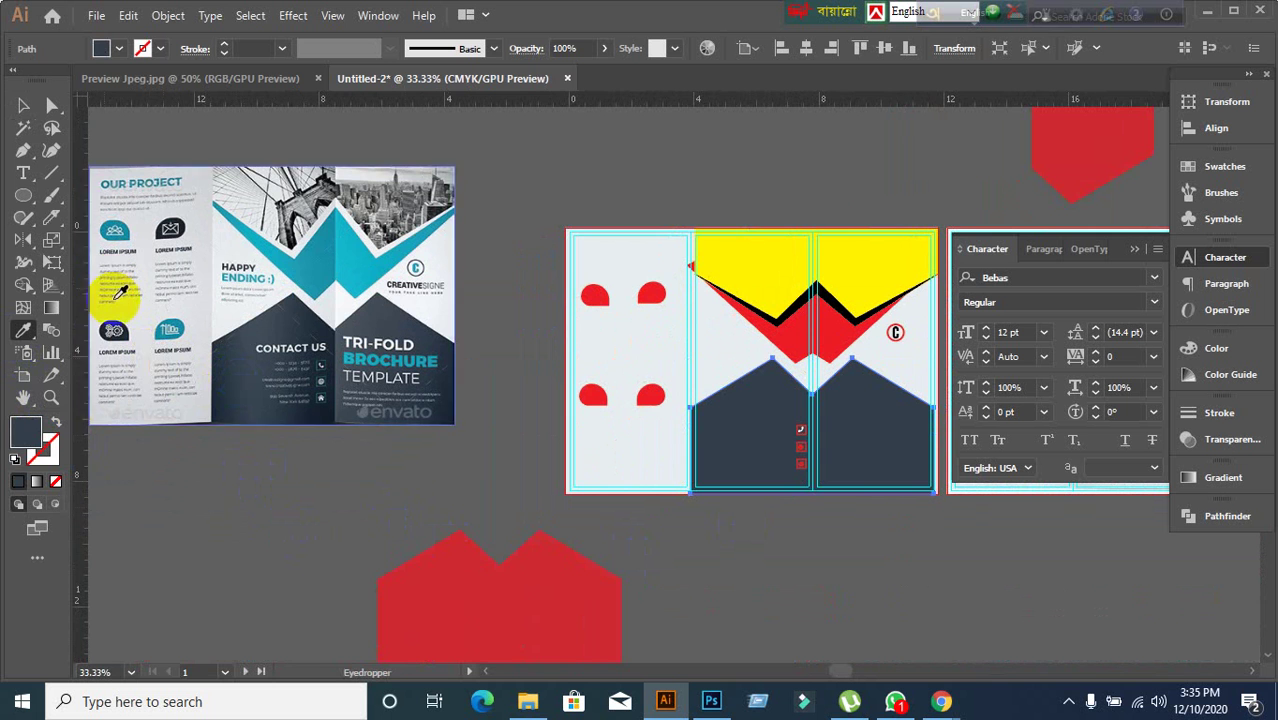
{"action": "left_click", "coordinate": [518, 552]}
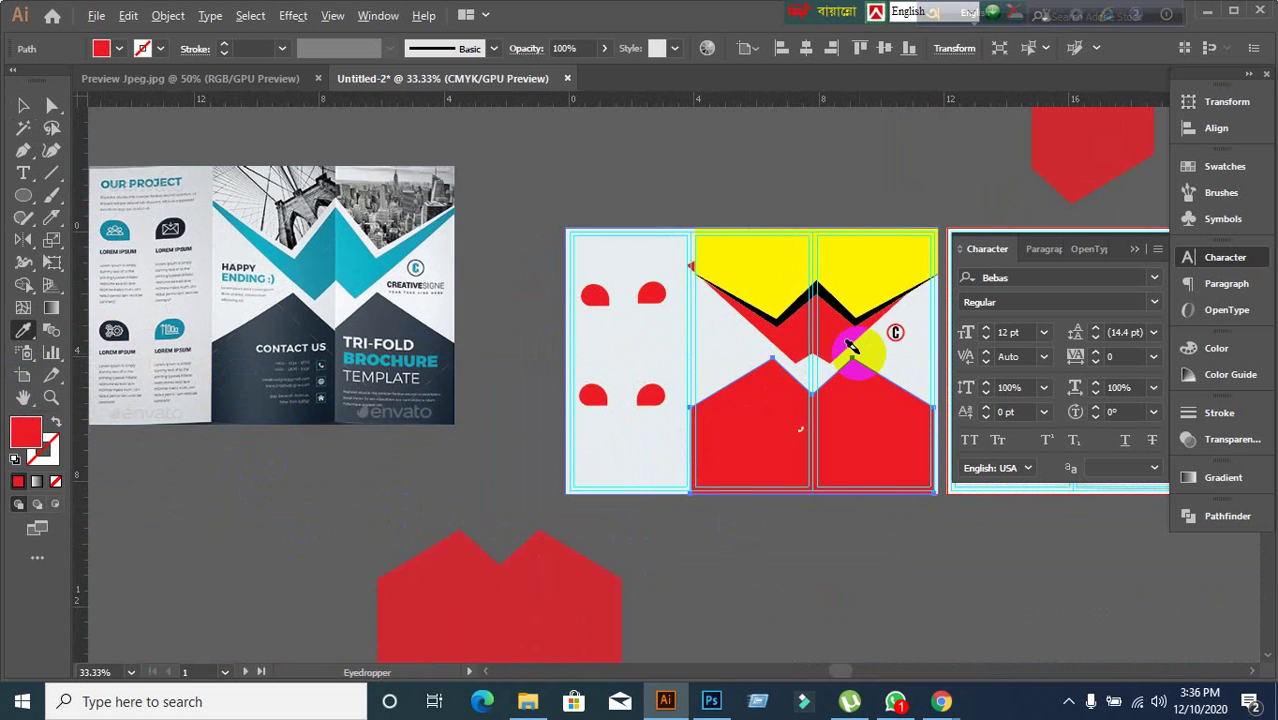
{"action": "scroll", "coordinate": [847, 357], "scroll_direction": "up", "scroll_amount": 1}
{"action": "scroll", "coordinate": [651, 400], "scroll_direction": "down", "scroll_amount": 1}
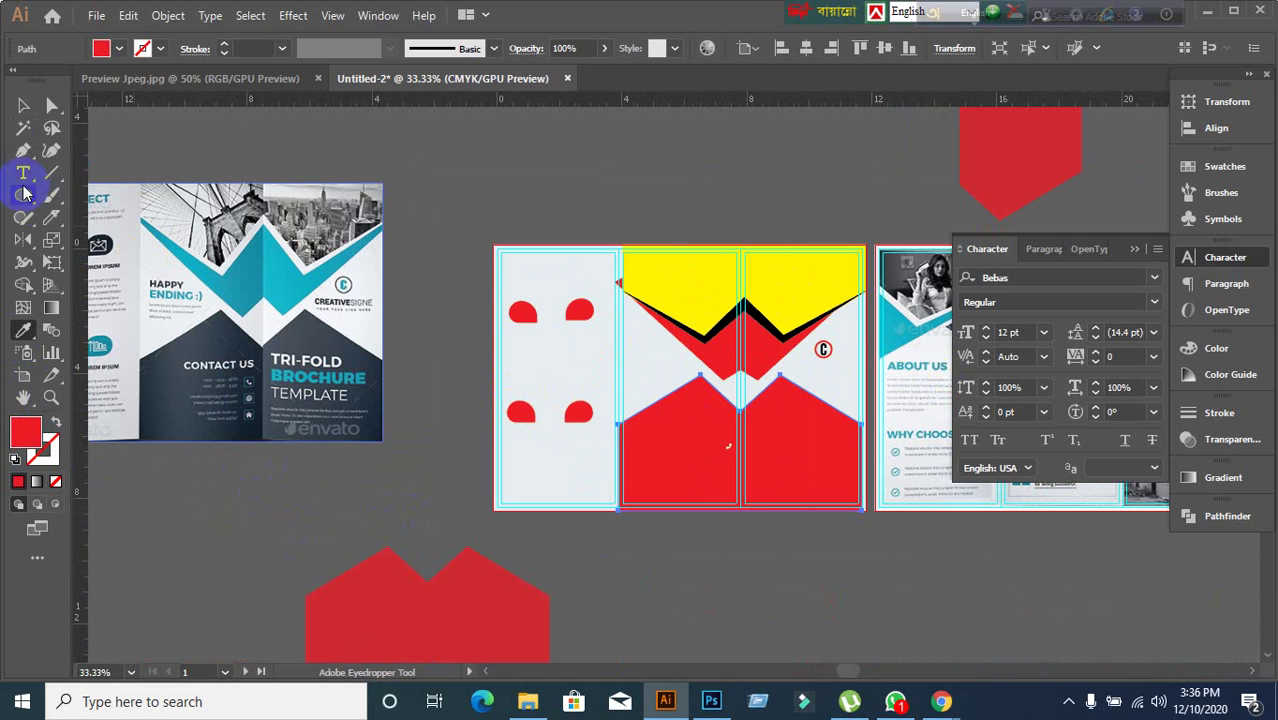
{"action": "left_click", "coordinate": [27, 116]}
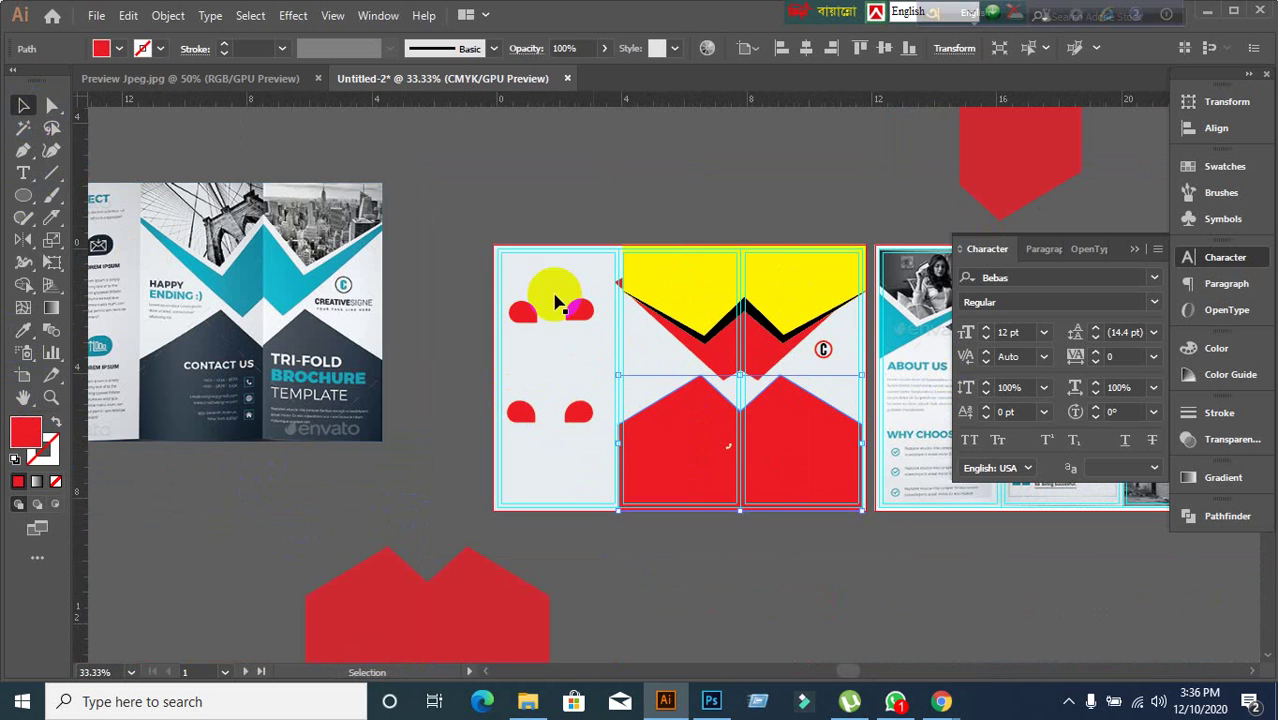
- Move the reference image closer to the first page so that it overlaps the page's first panel
{"action": "left_click", "coordinate": [824, 353]}
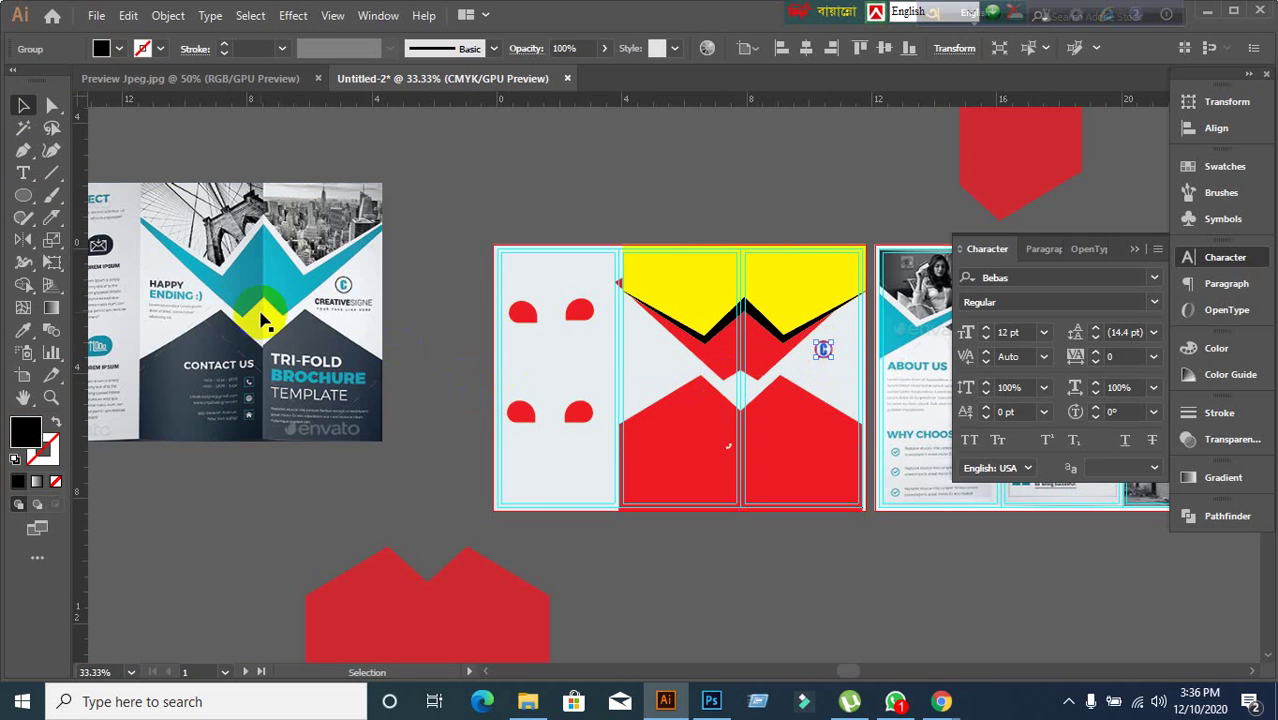
{"action": "scroll", "coordinate": [765, 525], "scroll_direction": "up", "scroll_amount": 2}
{"action": "scroll", "coordinate": [765, 540], "scroll_direction": "down", "scroll_amount": 2}
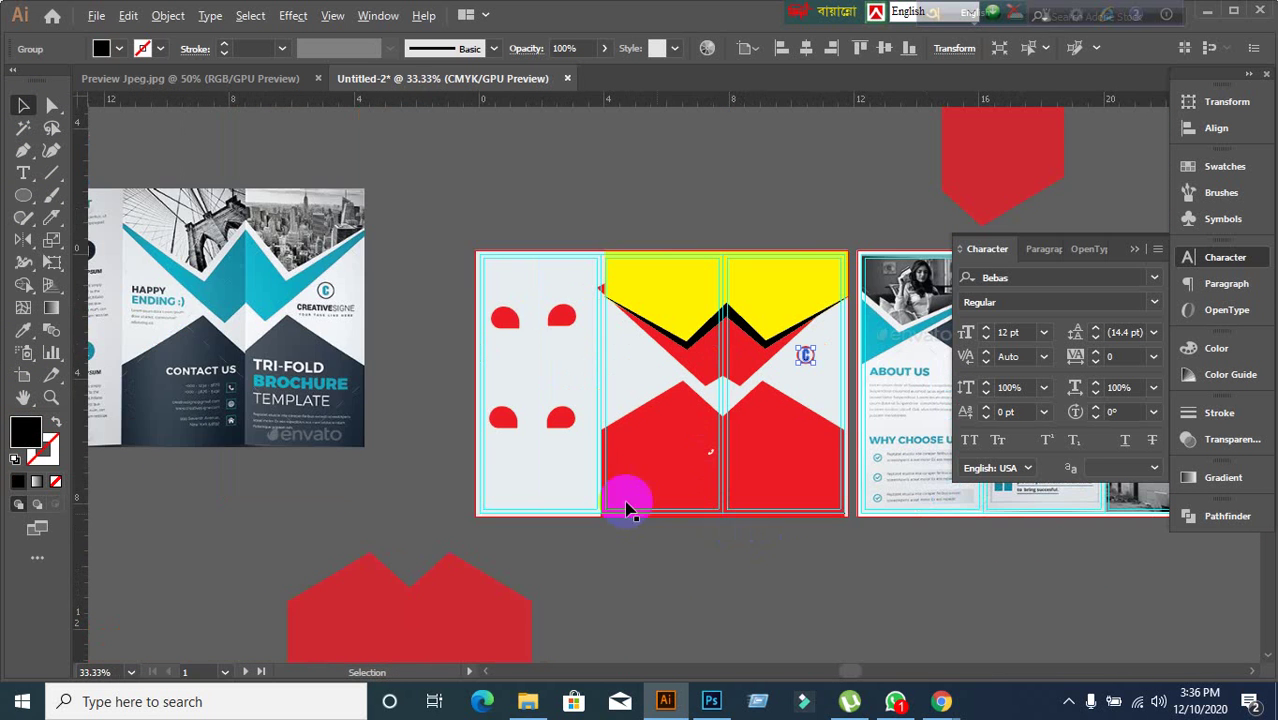
{"action": "left_click_drag", "start_coordinate": [286, 271], "coordinate": [498, 225]}
{"action": "left_click", "coordinate": [631, 571]}
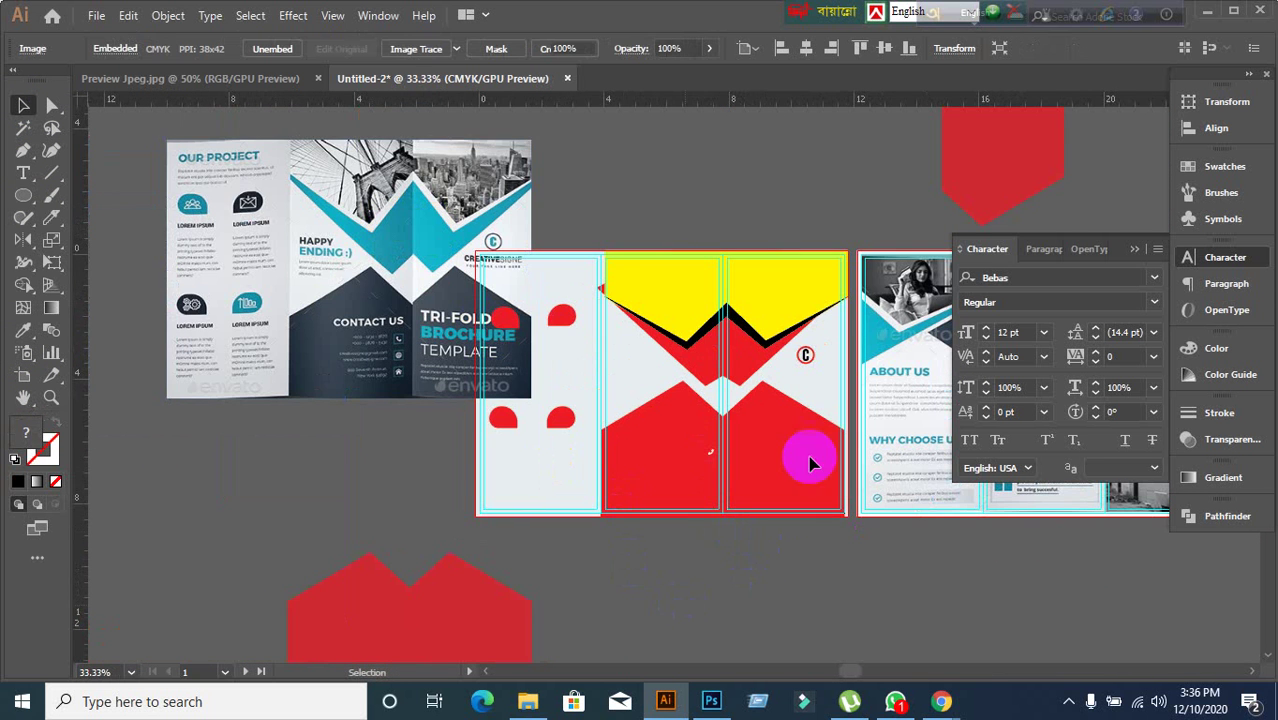
{"action": "scroll", "coordinate": [808, 388], "scroll_direction": "up", "scroll_amount": 1}
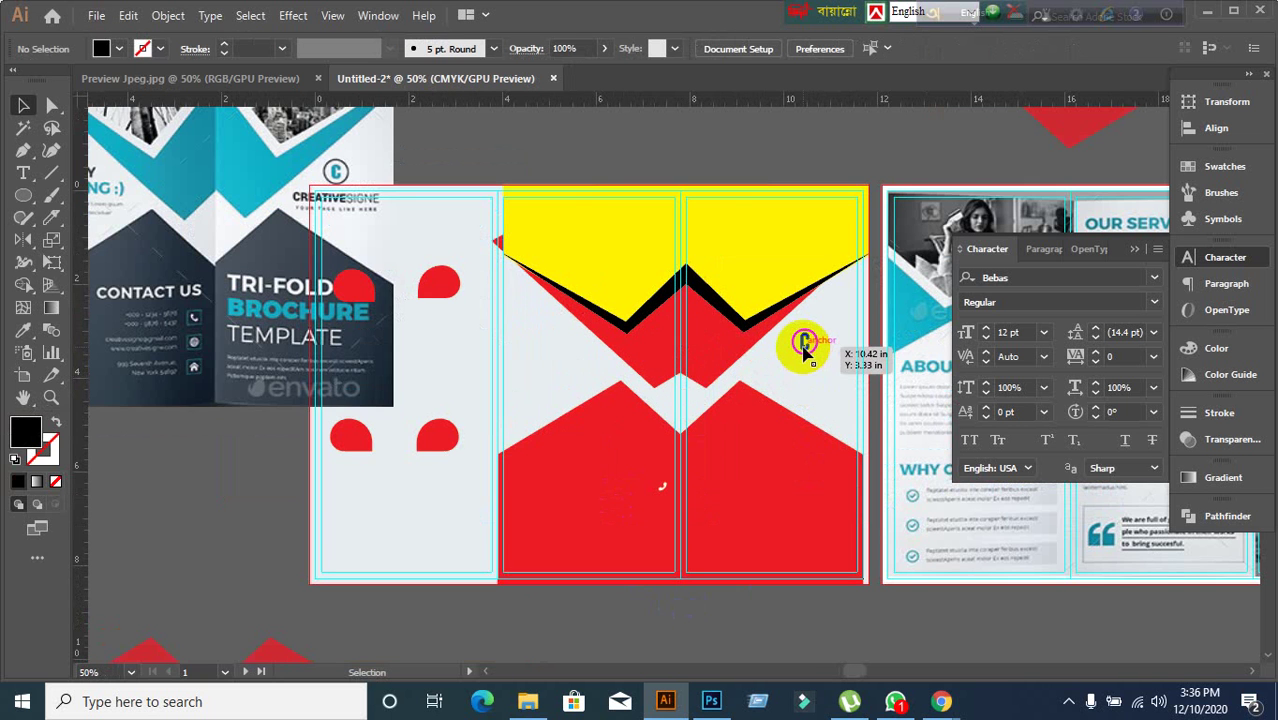
- Fill the logo's C with the light cyan sampled from the BROCHURE heading in the reference image
{"action": "left_click", "coordinate": [805, 345]}
{"action": "left_click", "coordinate": [23, 329]}
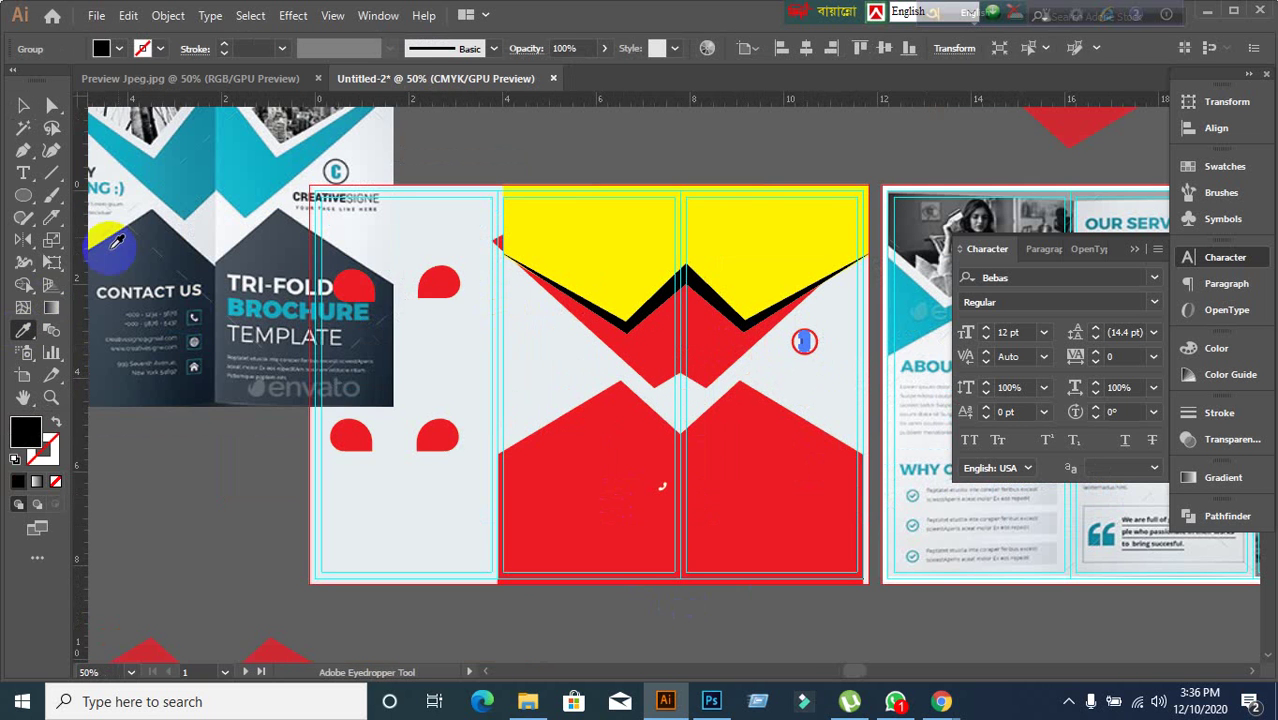
{"action": "left_click_drag", "start_coordinate": [157, 185], "coordinate": [276, 286]}
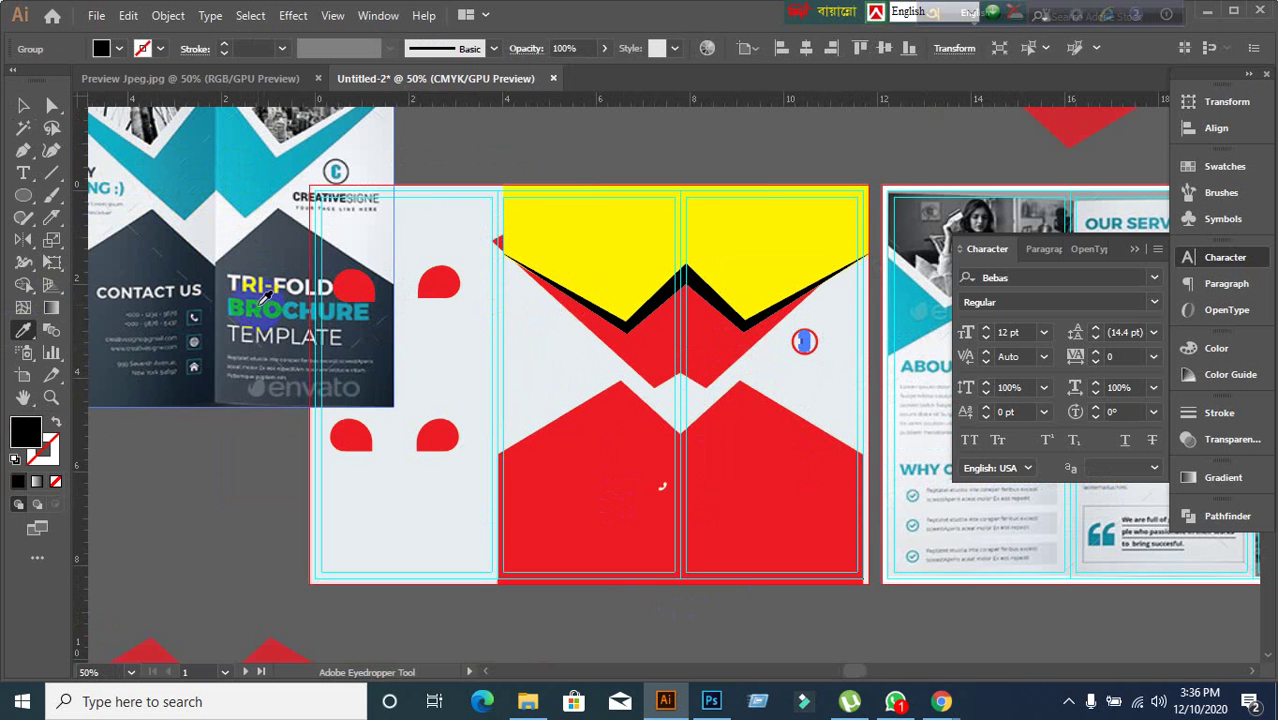
{"action": "left_click_drag", "start_coordinate": [235, 300], "coordinate": [235, 300]}
{"action": "left_click", "coordinate": [50, 130]}
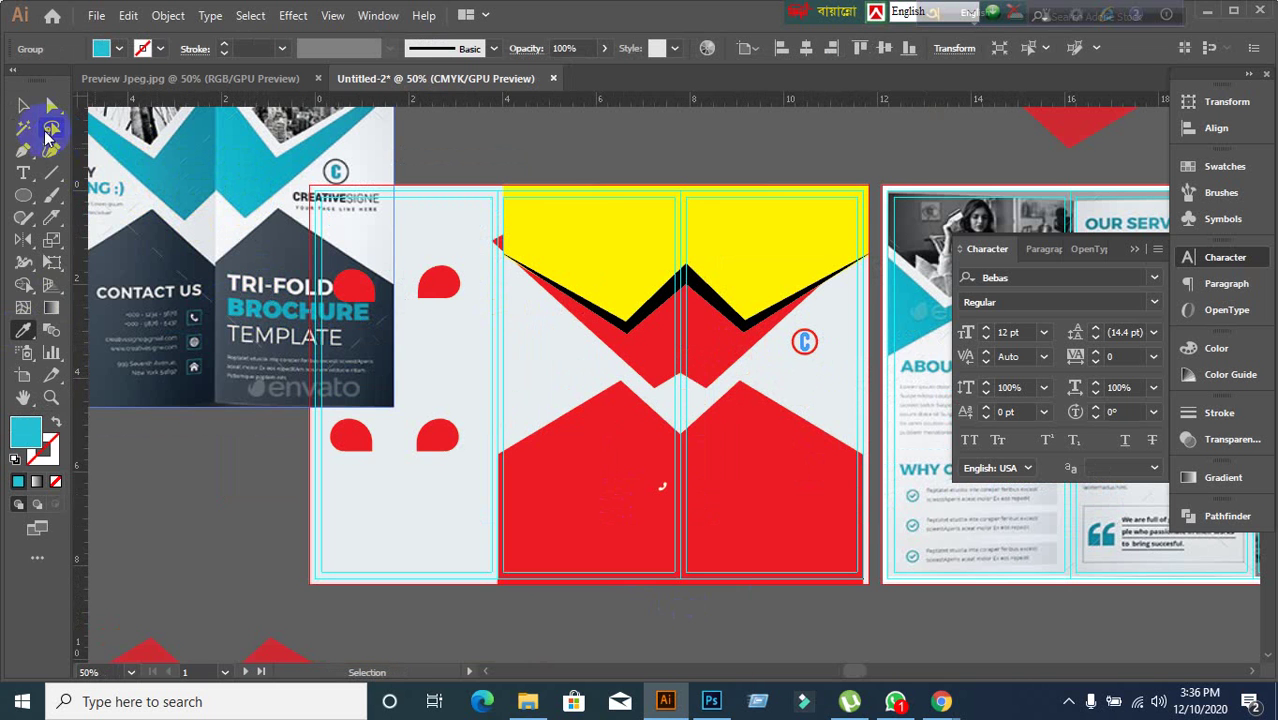
{"action": "left_click", "coordinate": [205, 468]}
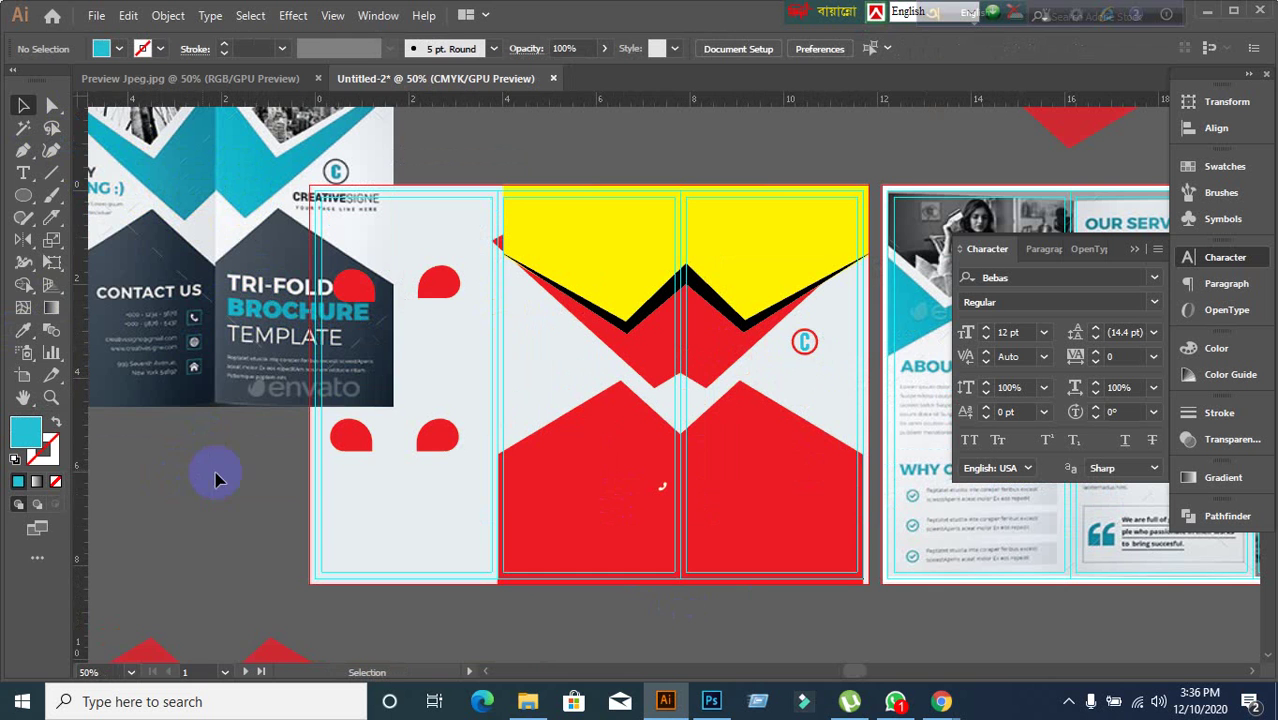
- Recolour the logo's C with the darker teal sampled from the chevron shape in the reference image
{"action": "left_click", "coordinate": [806, 348]}
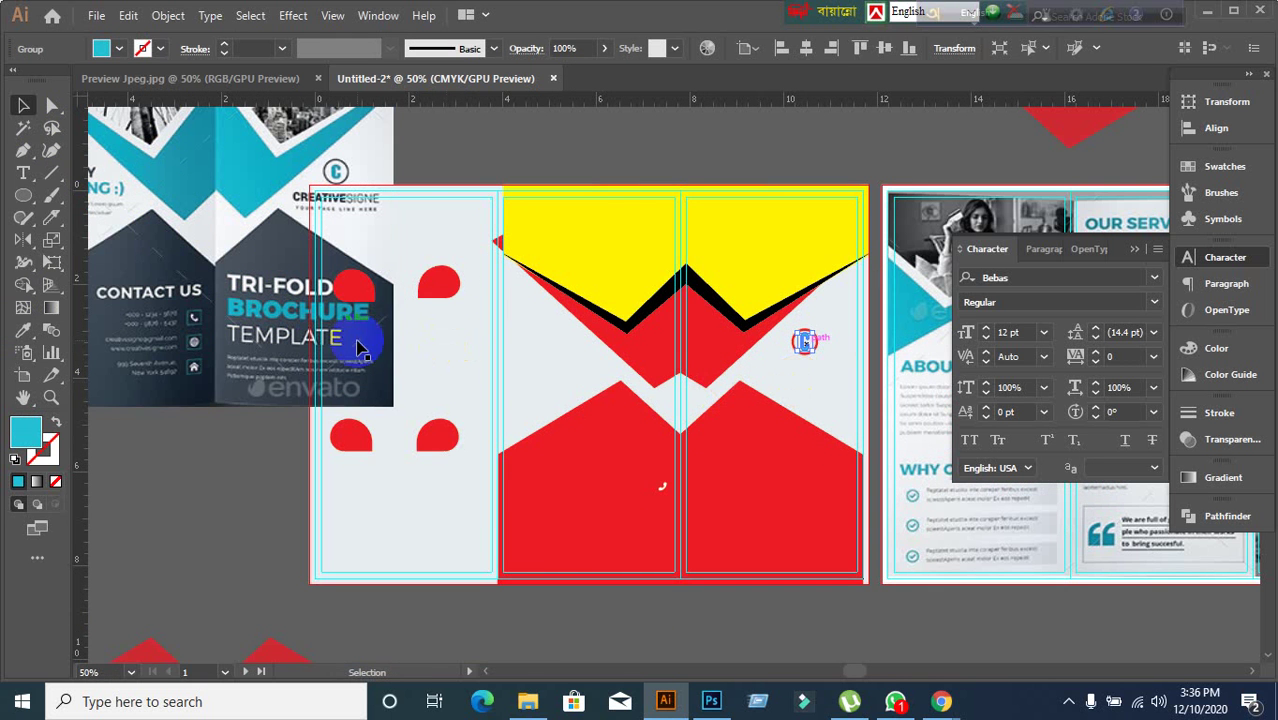
{"action": "left_click", "coordinate": [22, 330]}
{"action": "left_click_drag", "start_coordinate": [167, 147], "coordinate": [170, 142]}
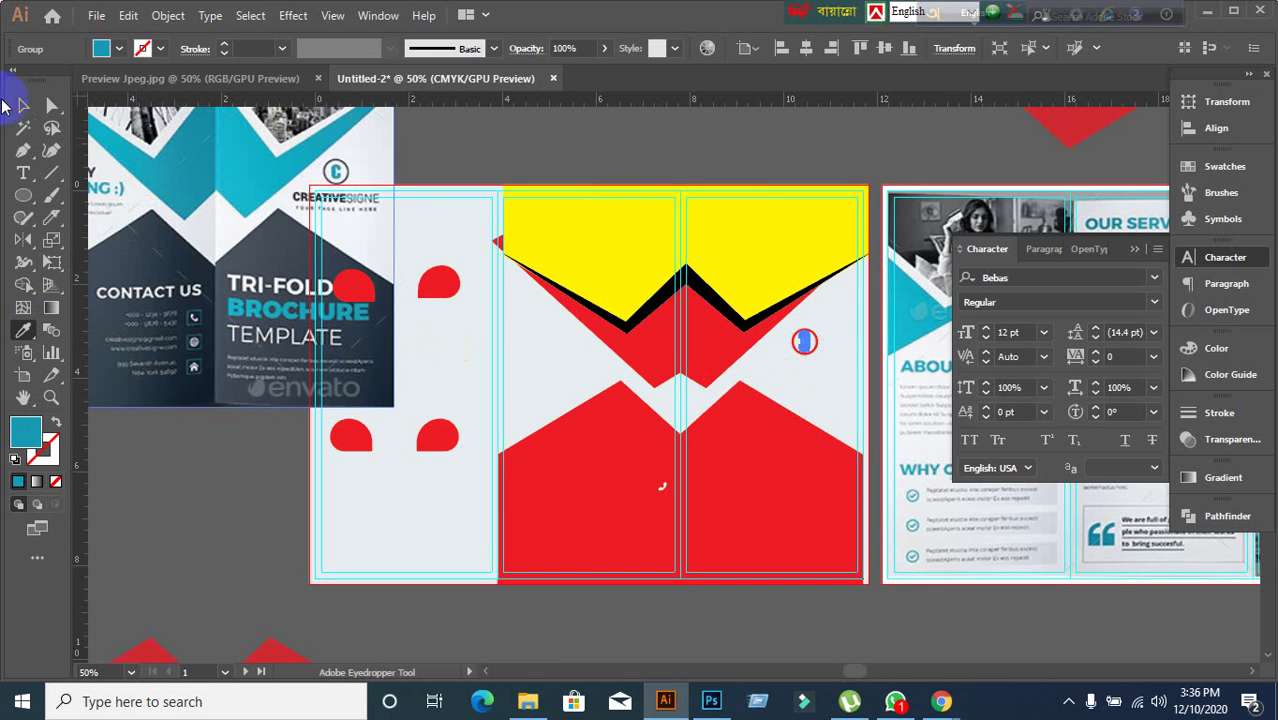
{"action": "left_click", "coordinate": [24, 106]}
{"action": "left_click", "coordinate": [172, 502]}
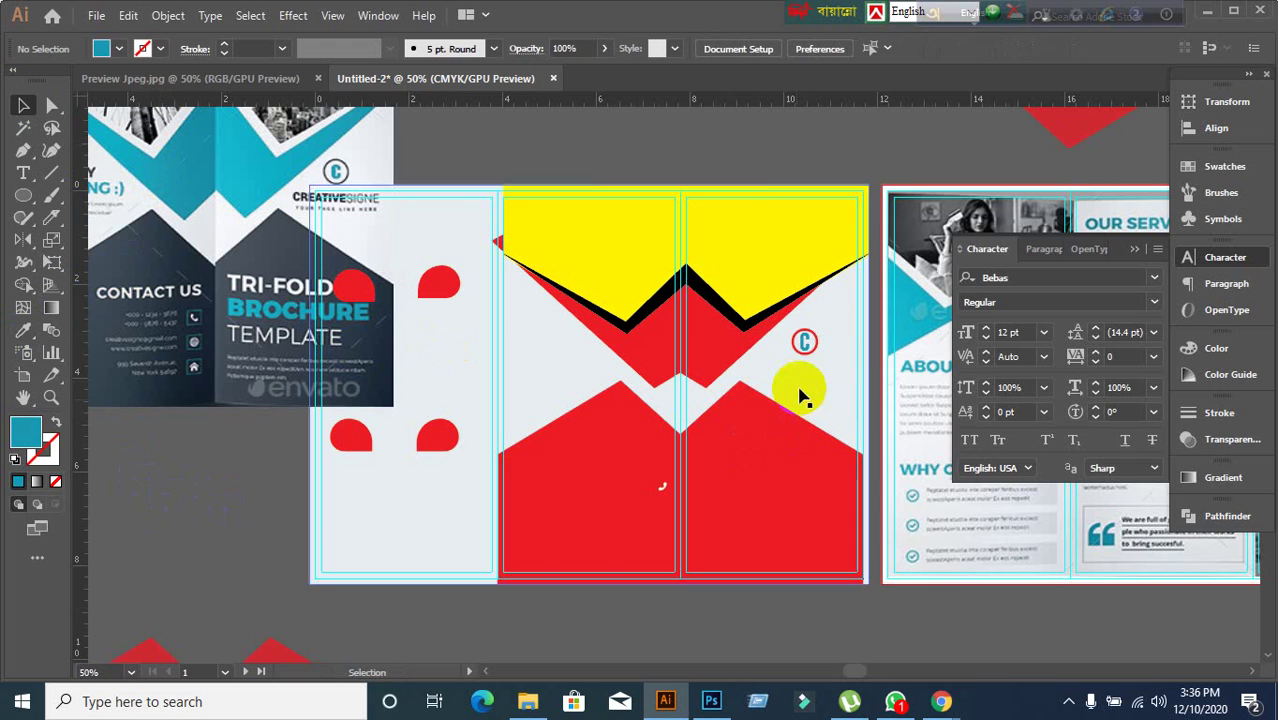
{"action": "left_click", "coordinate": [804, 345]}
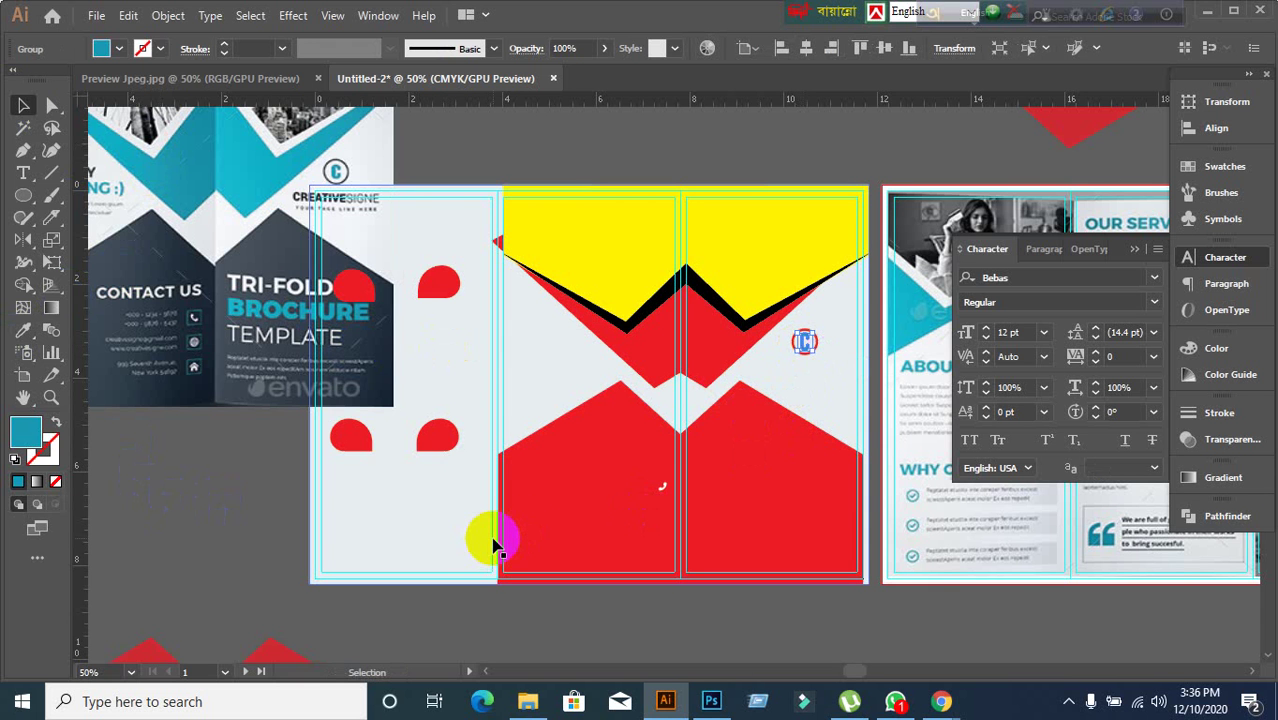
- Draw a small square swatch just above the first page and fill it with the teal sampled from the logo's C
{"action": "left_click", "coordinate": [565, 495]}
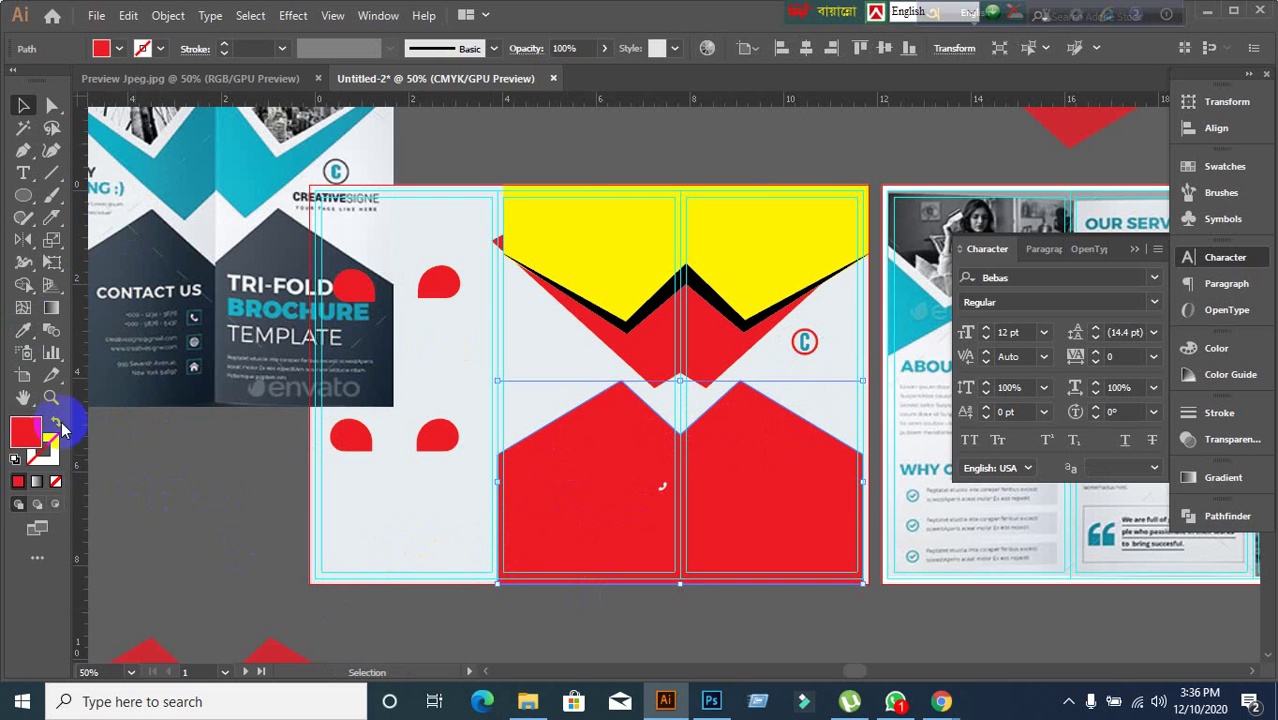
{"action": "left_click_drag", "start_coordinate": [30, 210], "coordinate": [80, 206]}
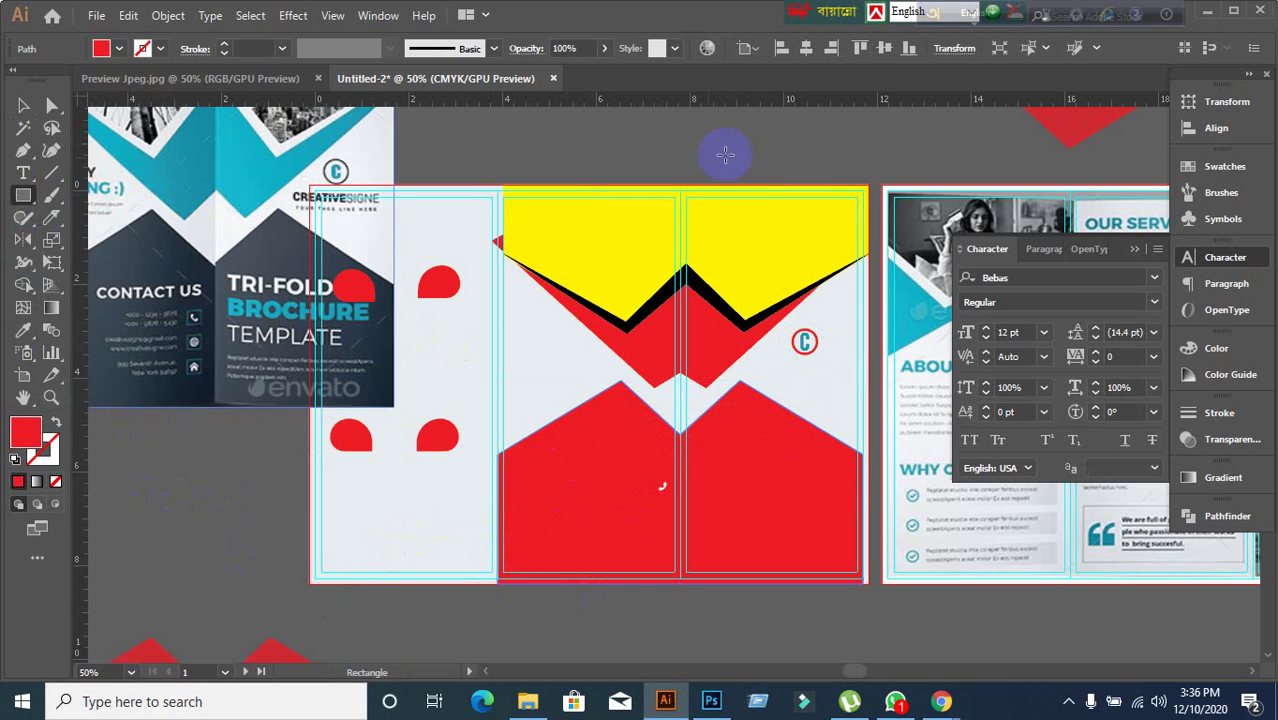
{"action": "mouse_move", "coordinate": [708, 145]}
{"action": "left_mouse_down"}
{"action": "mouse_move", "coordinate": [752, 168]}
{"action": "mouse_move", "coordinate": [757, 187]}
{"action": "left_mouse_up"}
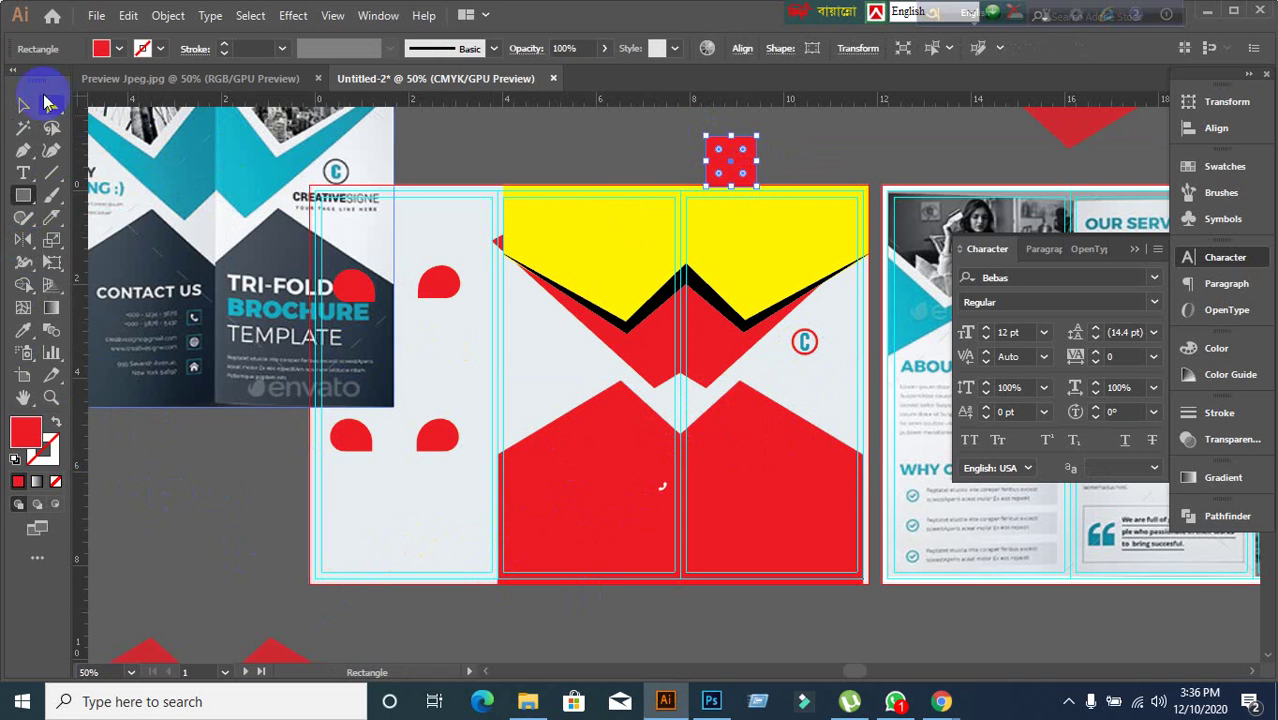
{"action": "left_click", "coordinate": [24, 105]}
{"action": "left_click", "coordinate": [23, 331]}
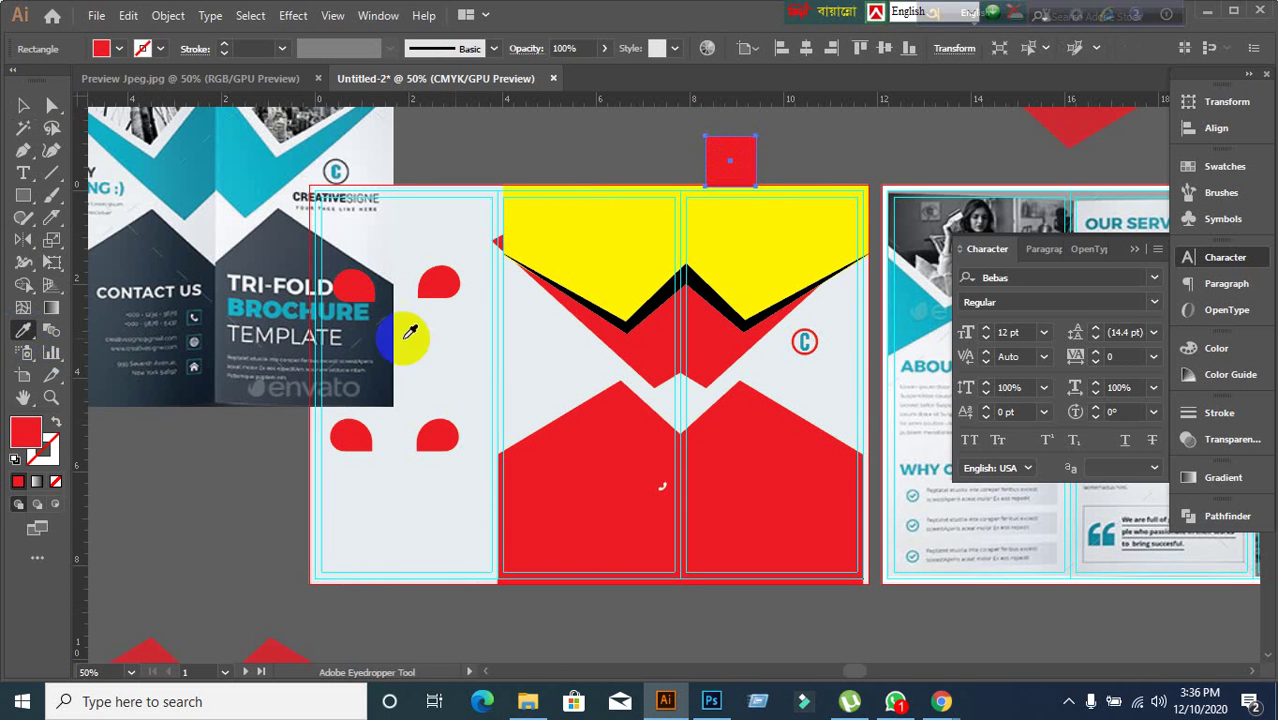
{"action": "left_click", "coordinate": [808, 338]}
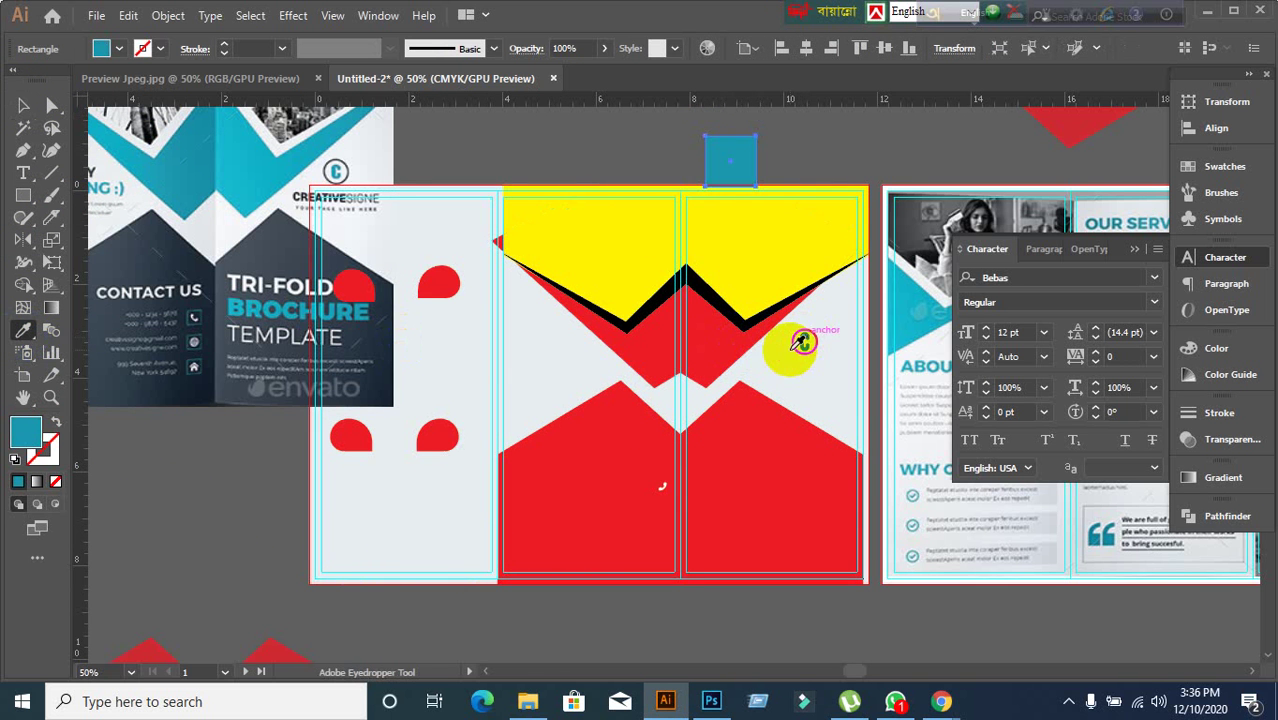
{"action": "left_click", "coordinate": [27, 110]}
{"action": "left_click", "coordinate": [205, 420]}
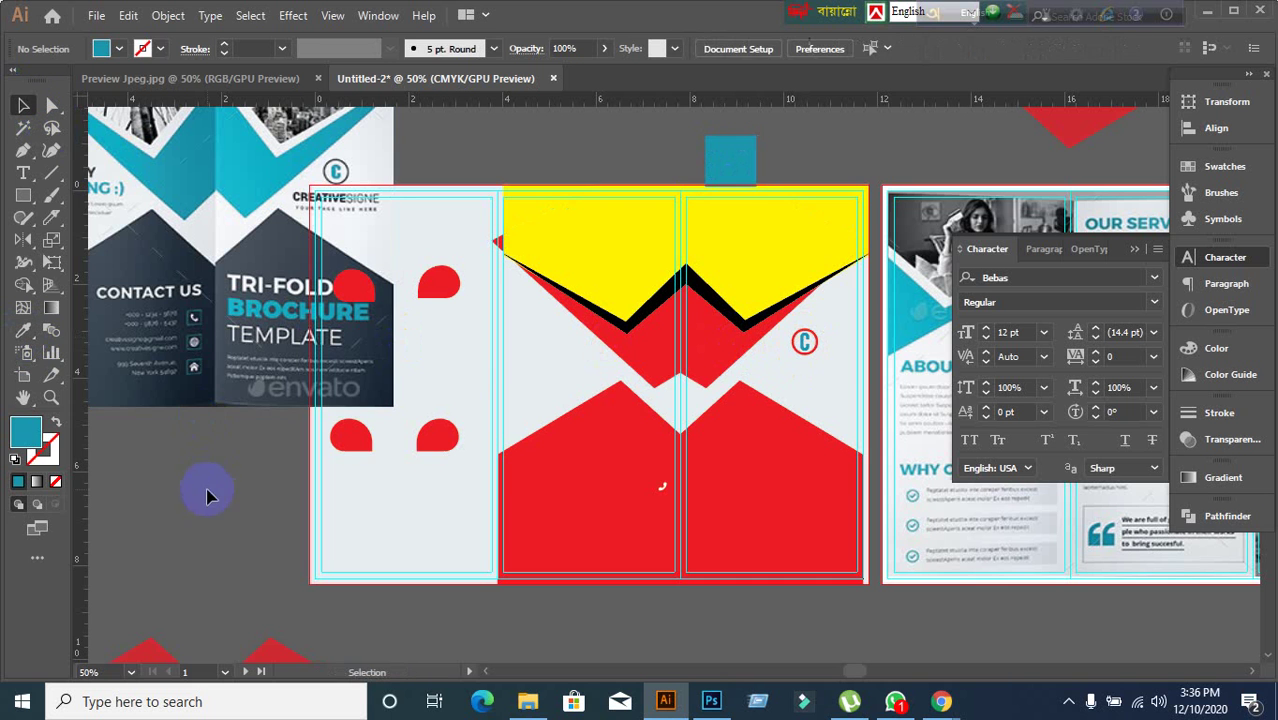
- Fill the first page's lower double-peaked shape with the teal sampled from the square swatch
{"action": "left_click", "coordinate": [578, 497]}
{"action": "left_click", "coordinate": [23, 428]}
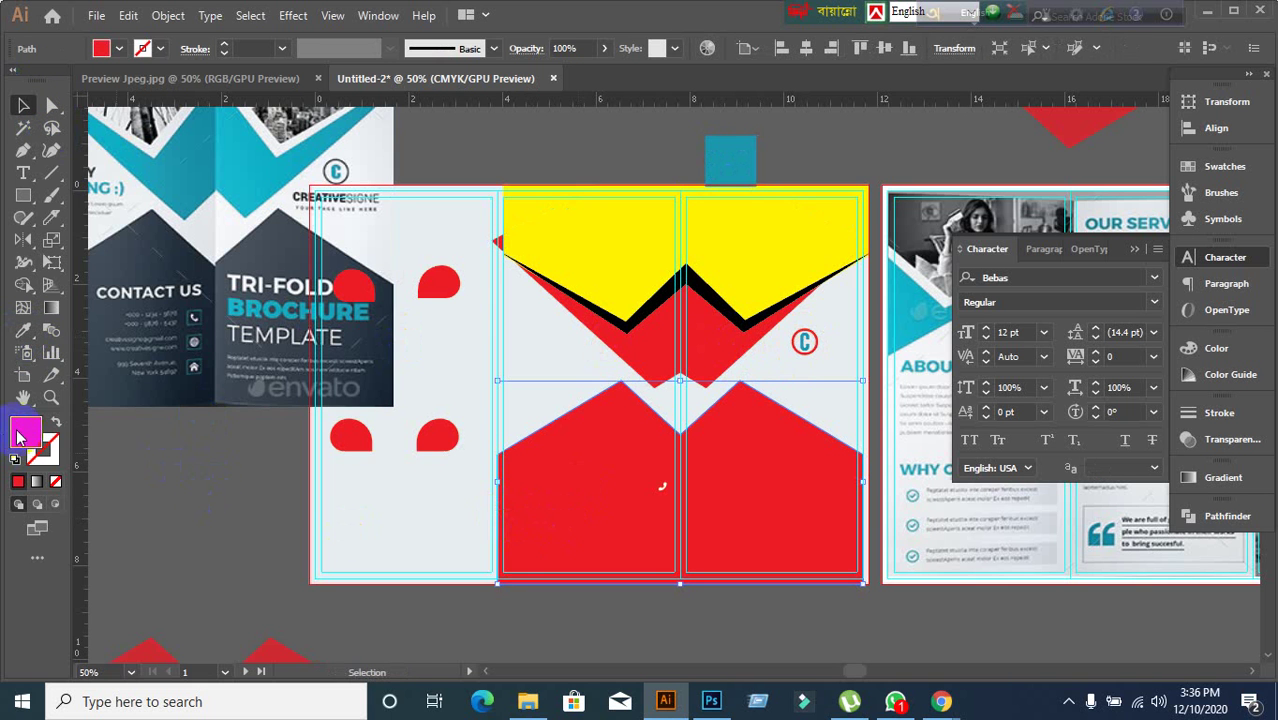
{"action": "left_click", "coordinate": [16, 336]}
{"action": "left_click", "coordinate": [731, 145]}
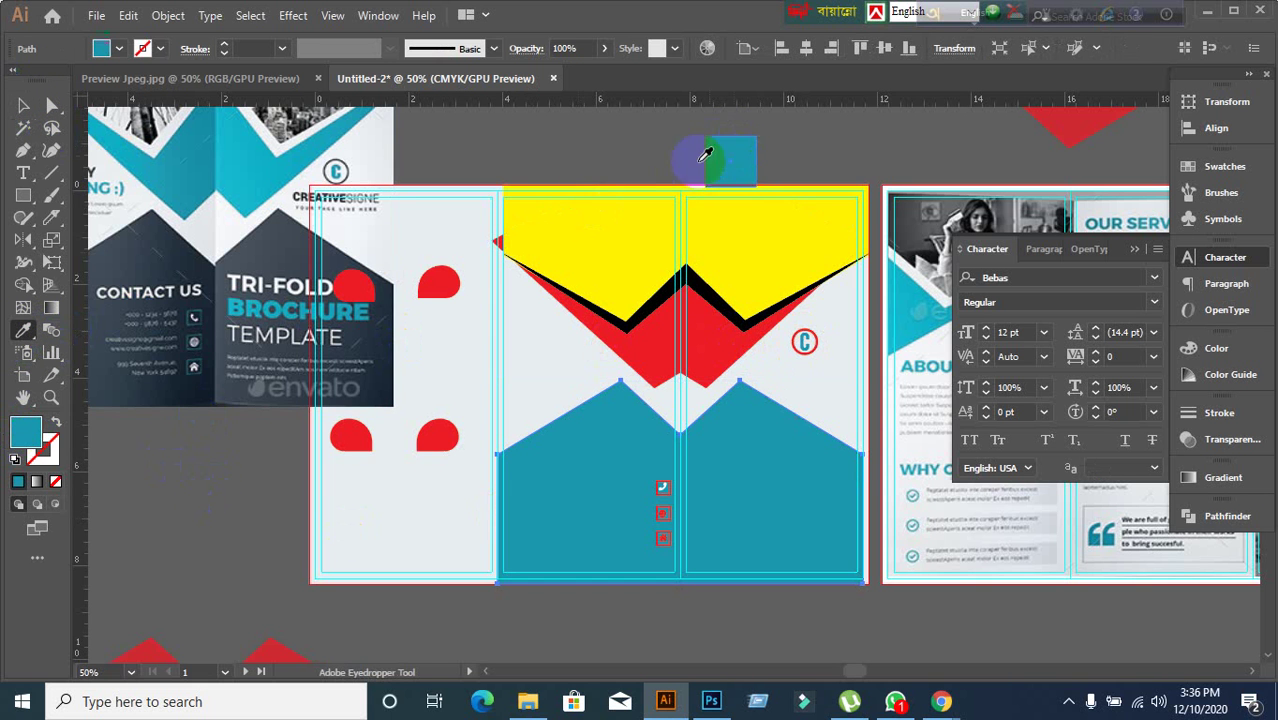
{"action": "left_click", "coordinate": [26, 110]}
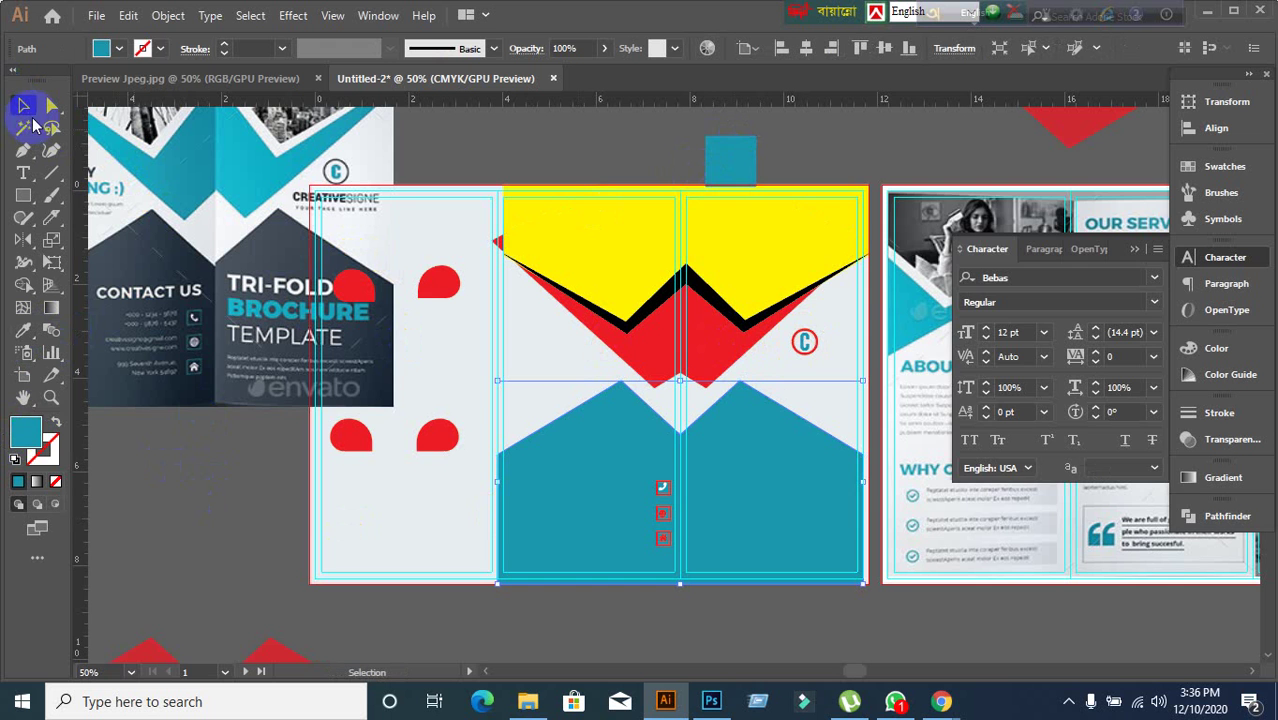
- Set the fill of the first page's lower double-peaked shape to near-black #161616
{"action": "double_click", "coordinate": [28, 428]}
{"action": "left_click_drag", "start_coordinate": [758, 416], "coordinate": [691, 432]}
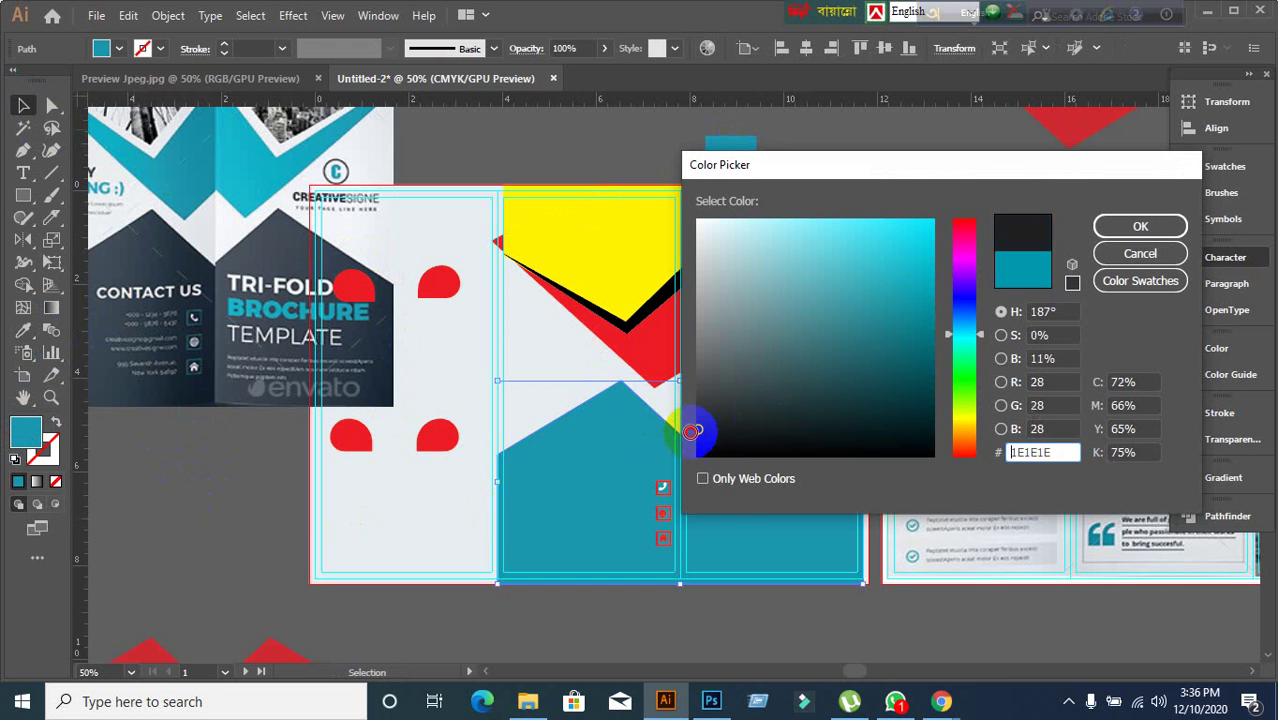
{"action": "left_click", "coordinate": [1108, 225]}
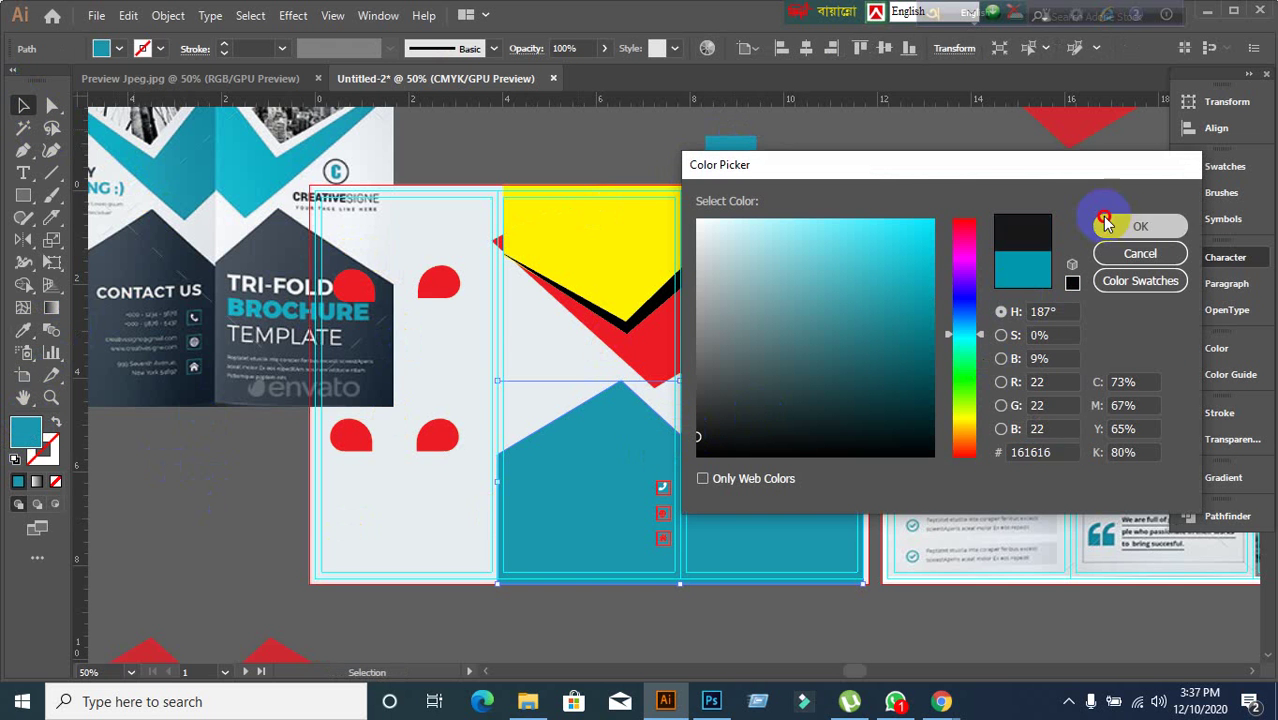
{"action": "left_click", "coordinate": [561, 607]}
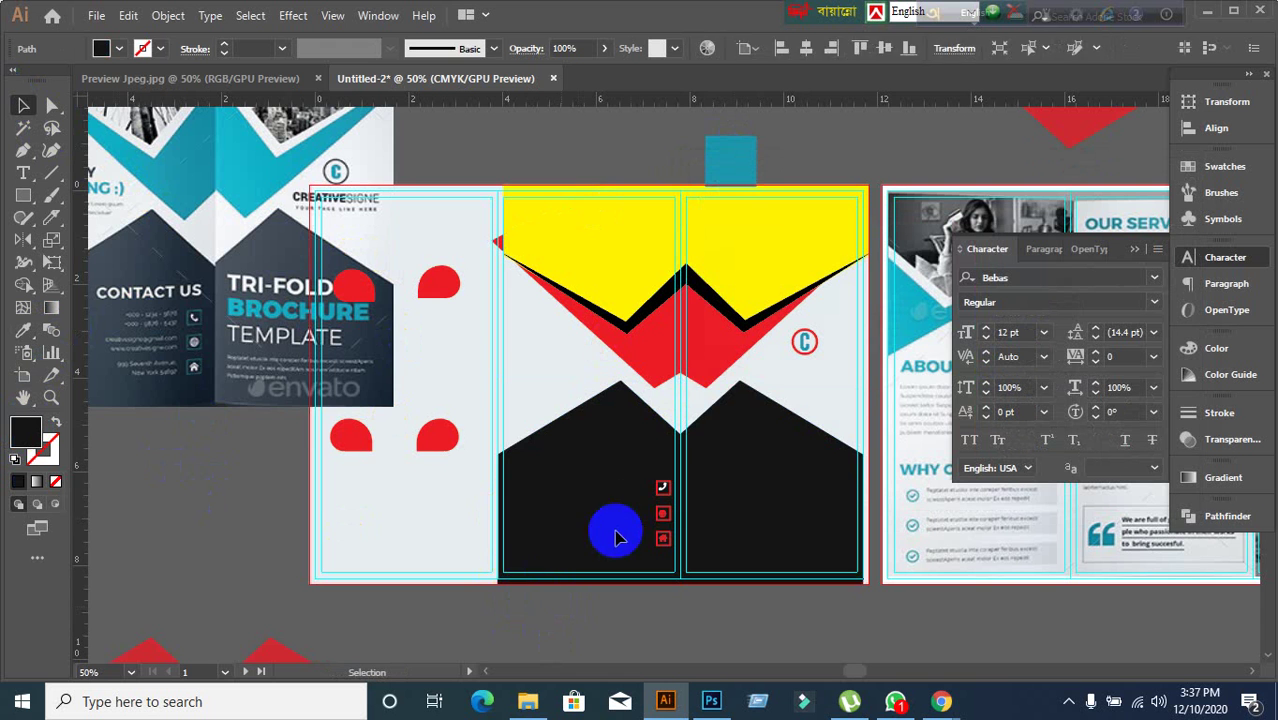
{"action": "left_click", "coordinate": [570, 482]}
{"action": "scroll", "coordinate": [238, 537], "scroll_direction": "down", "scroll_amount": 1, "text": "alt"}
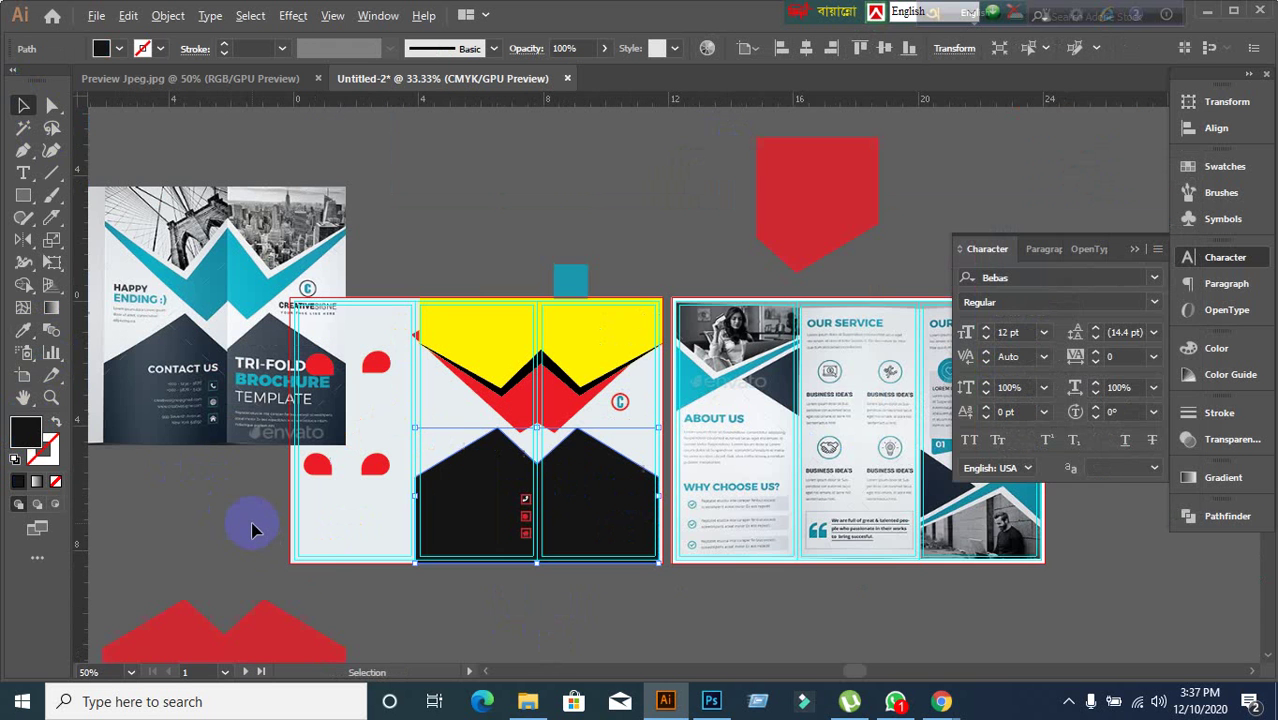
- Shift the yellow and black zigzag group slightly sideways so its outer edge and central peak line up with the panel fold guides
{"action": "left_click_drag", "start_coordinate": [241, 518], "coordinate": [318, 494]}
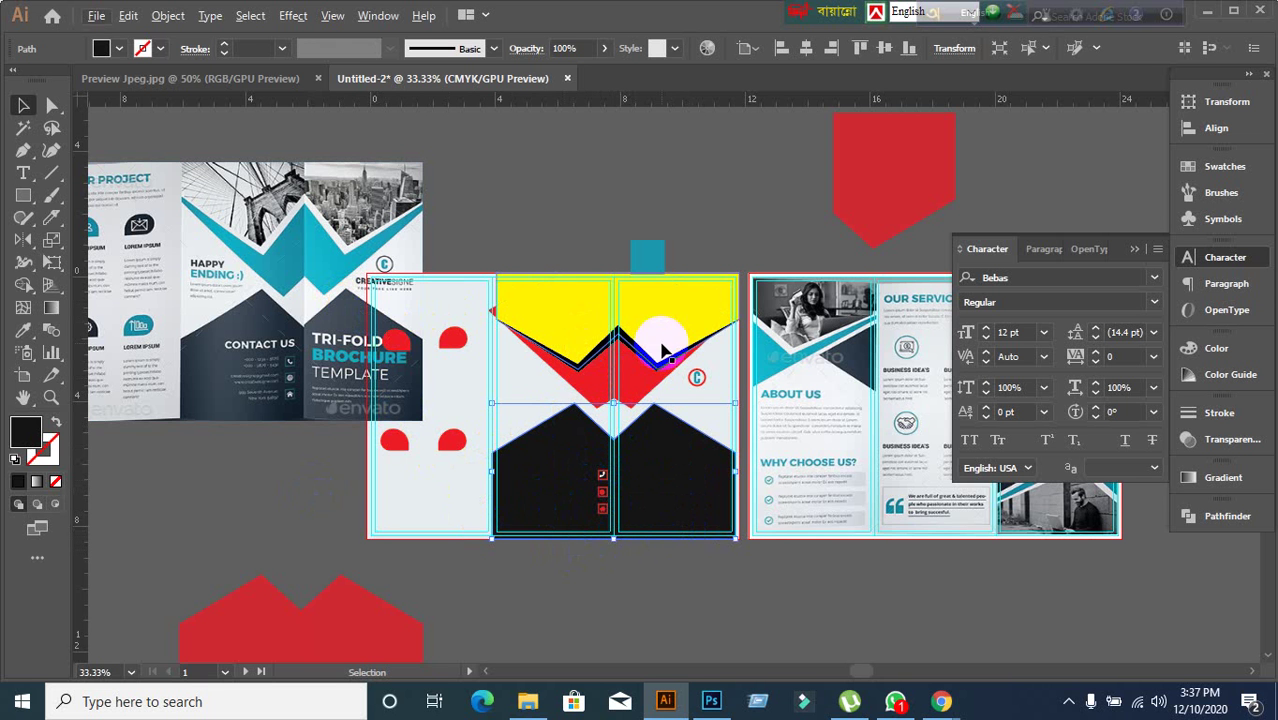
{"action": "scroll", "coordinate": [518, 340], "scroll_direction": "up", "scroll_amount": 1}
{"action": "scroll", "coordinate": [518, 340], "scroll_direction": "up", "scroll_amount": 3}
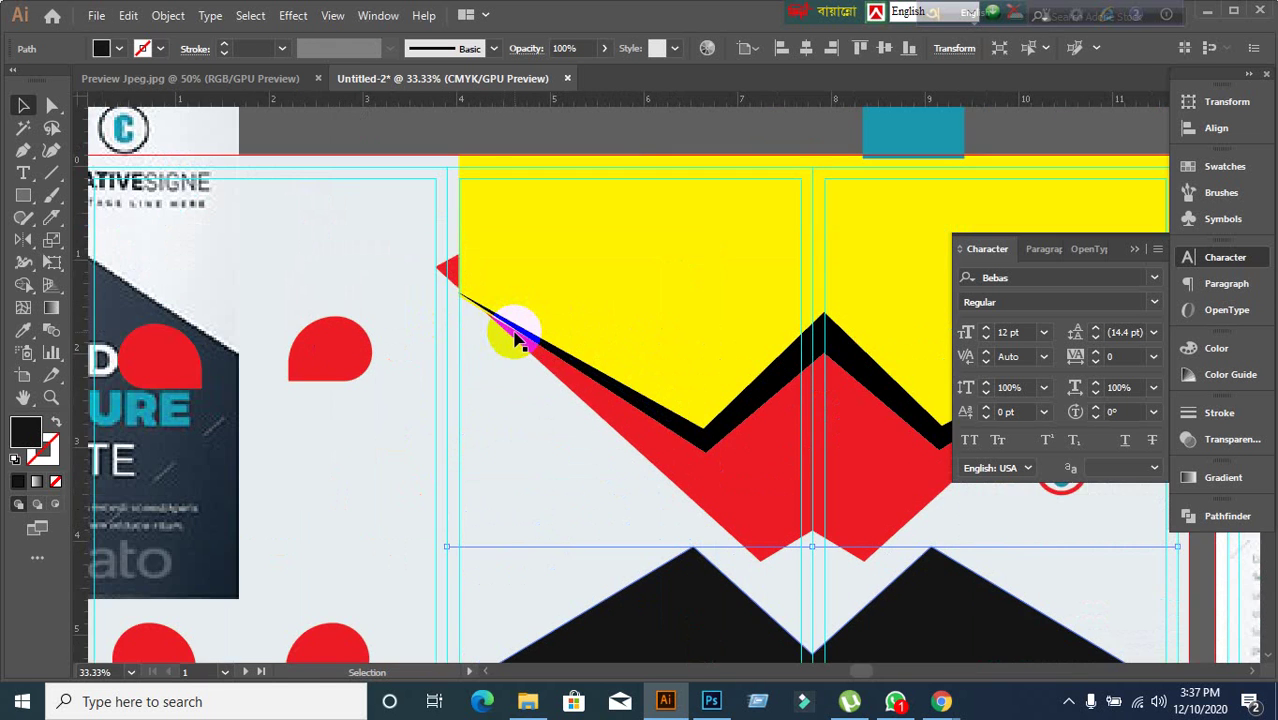
{"action": "left_click", "coordinate": [491, 277]}
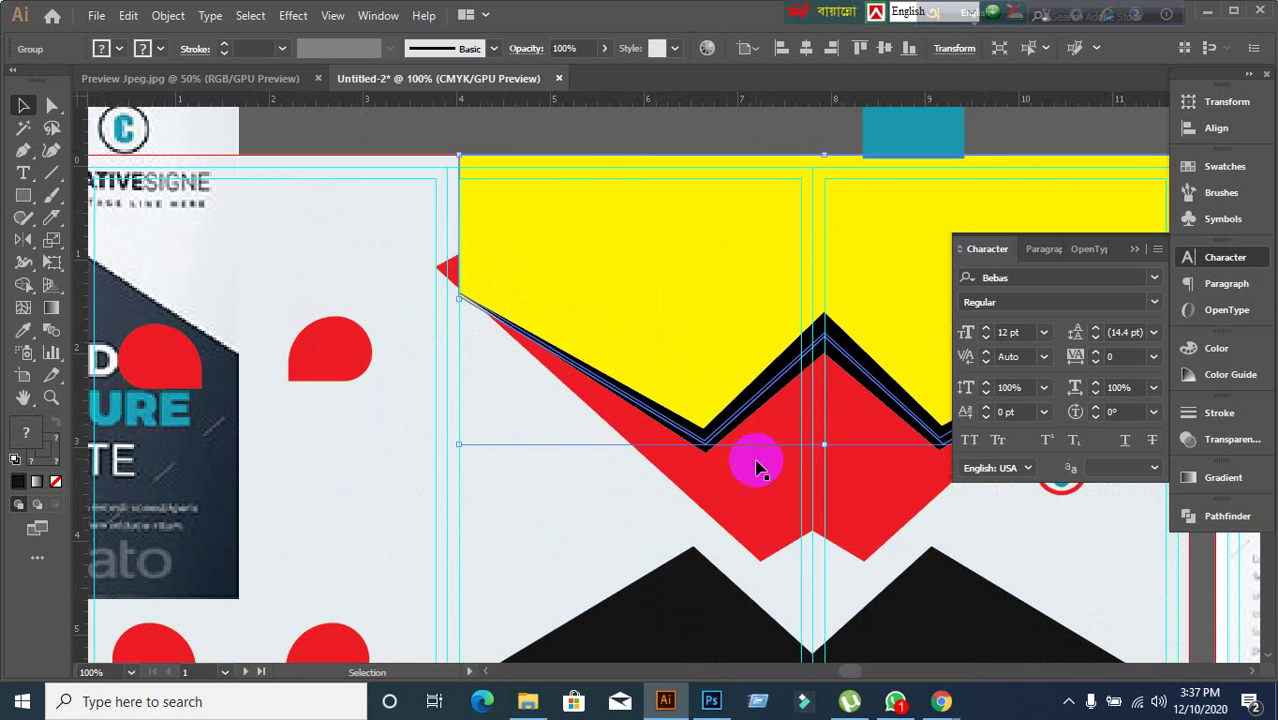
{"action": "left_click_drag", "start_coordinate": [676, 354], "coordinate": [600, 258]}
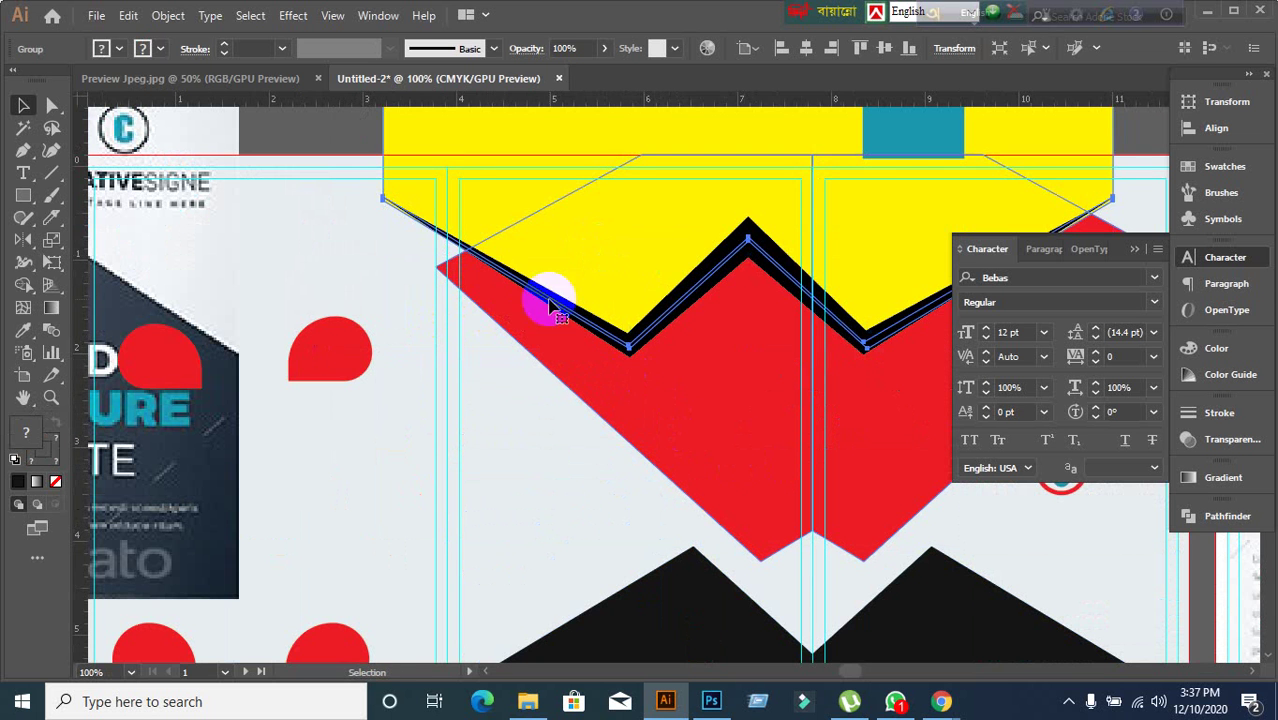
{"action": "key", "text": "ctrl+z"}
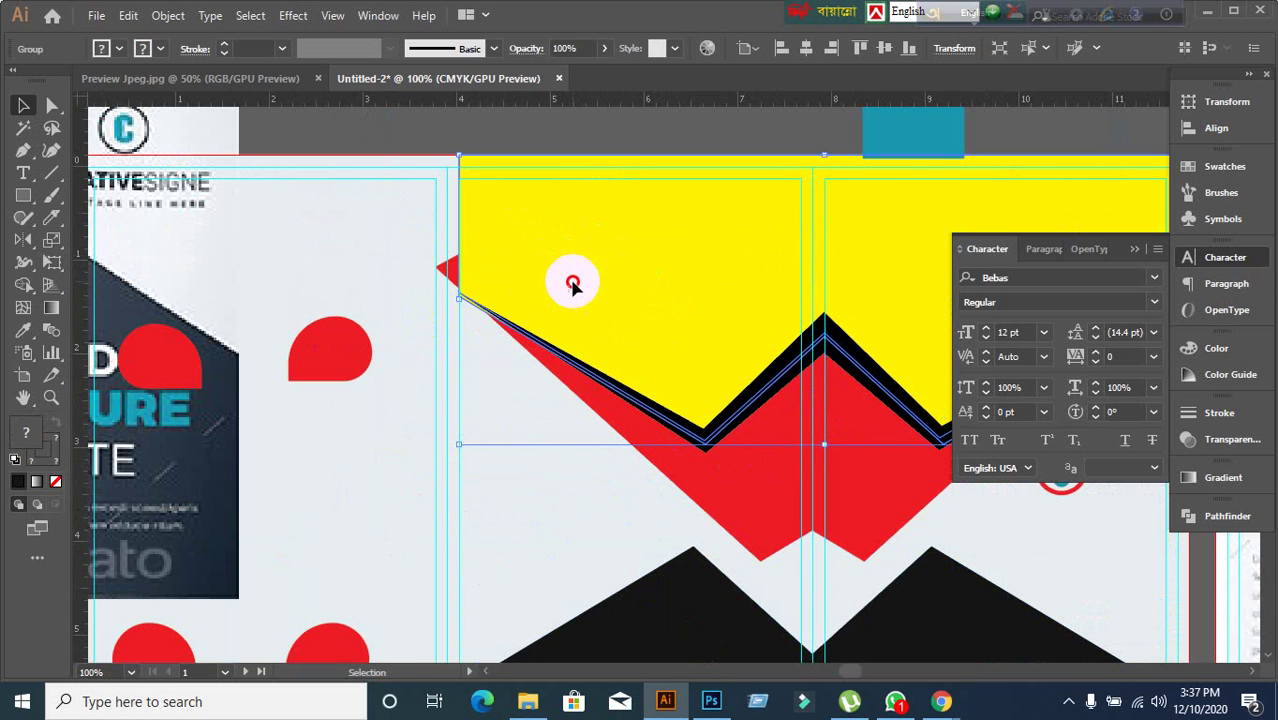
{"action": "left_click_drag", "start_coordinate": [573, 286], "coordinate": [560, 285]}
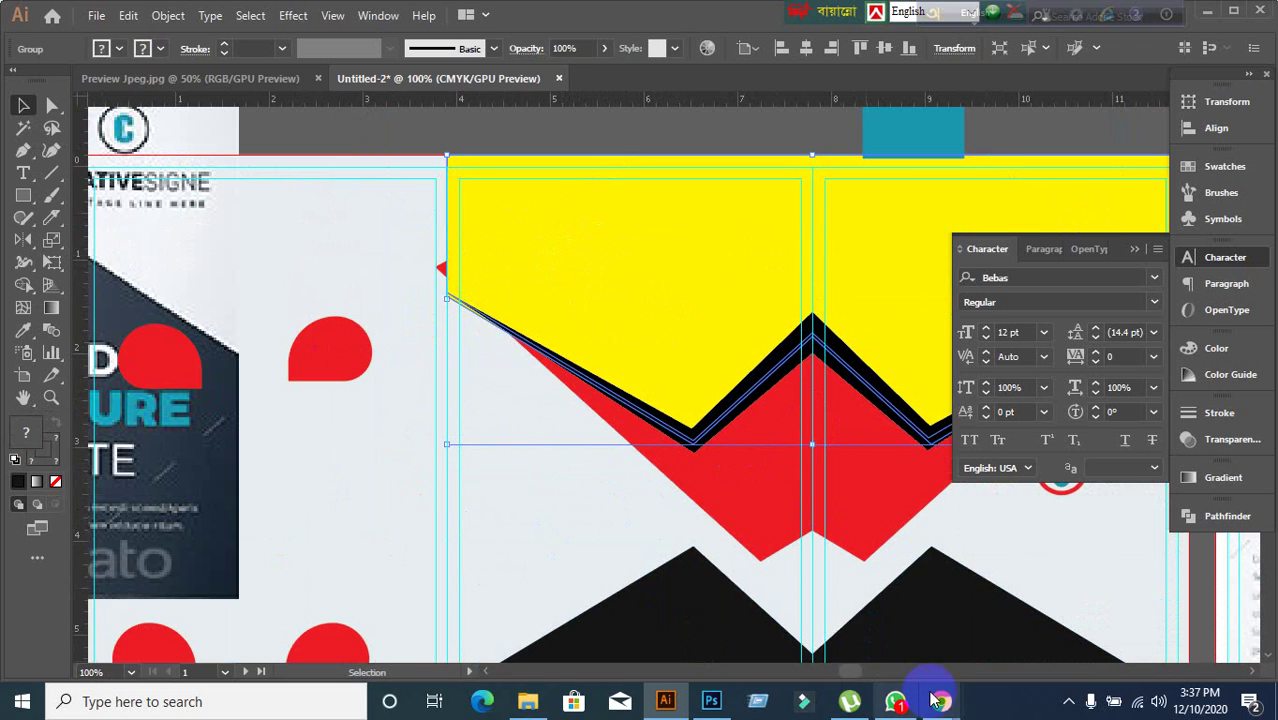
- Switch to the Google Meet call in Chrome, deny the pending join request and return to Illustrator
{"action": "mouse_move", "coordinate": [930, 697]}
{"action": "left_click", "coordinate": [842, 639]}
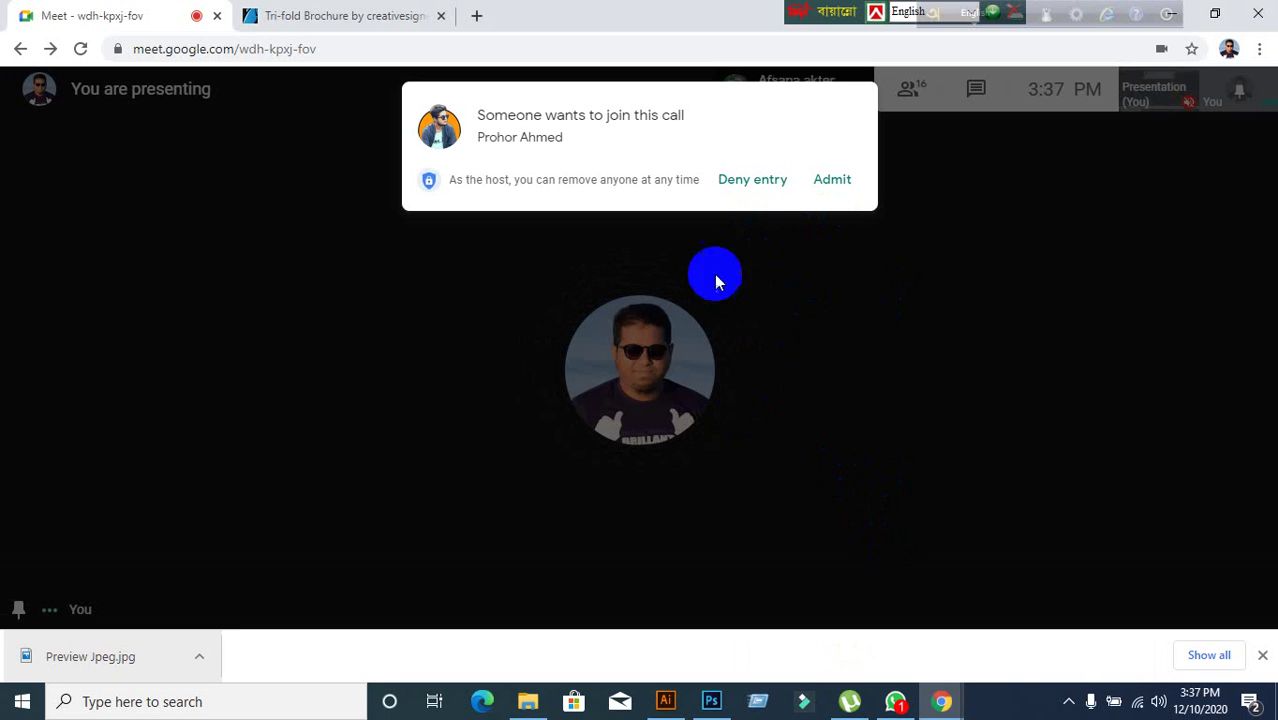
{"action": "left_click", "coordinate": [735, 185]}
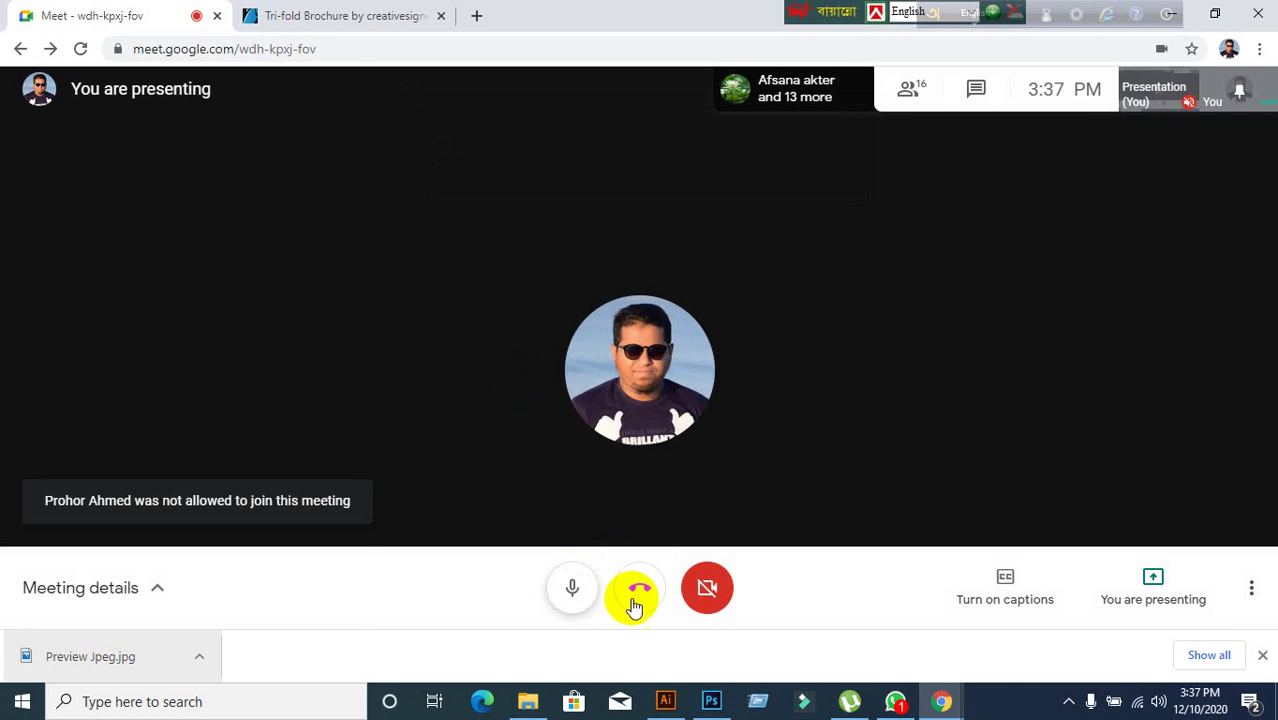
{"action": "left_click", "coordinate": [669, 704]}
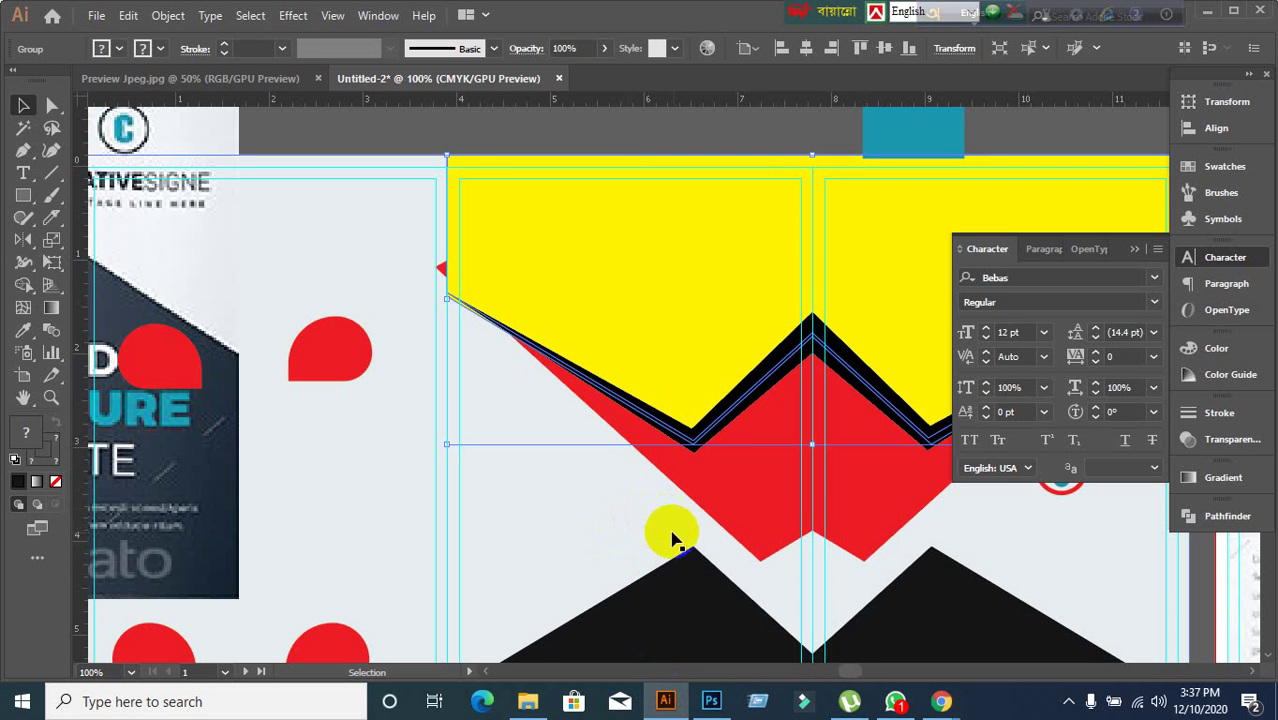
- Move the reference image directly above the first page so it sits clear of the page's artwork
{"action": "scroll", "coordinate": [677, 540], "scroll_direction": "up", "scroll_amount": 1}
{"action": "left_click", "coordinate": [680, 508]}
{"action": "scroll", "coordinate": [677, 508], "scroll_direction": "down", "scroll_amount": 1}
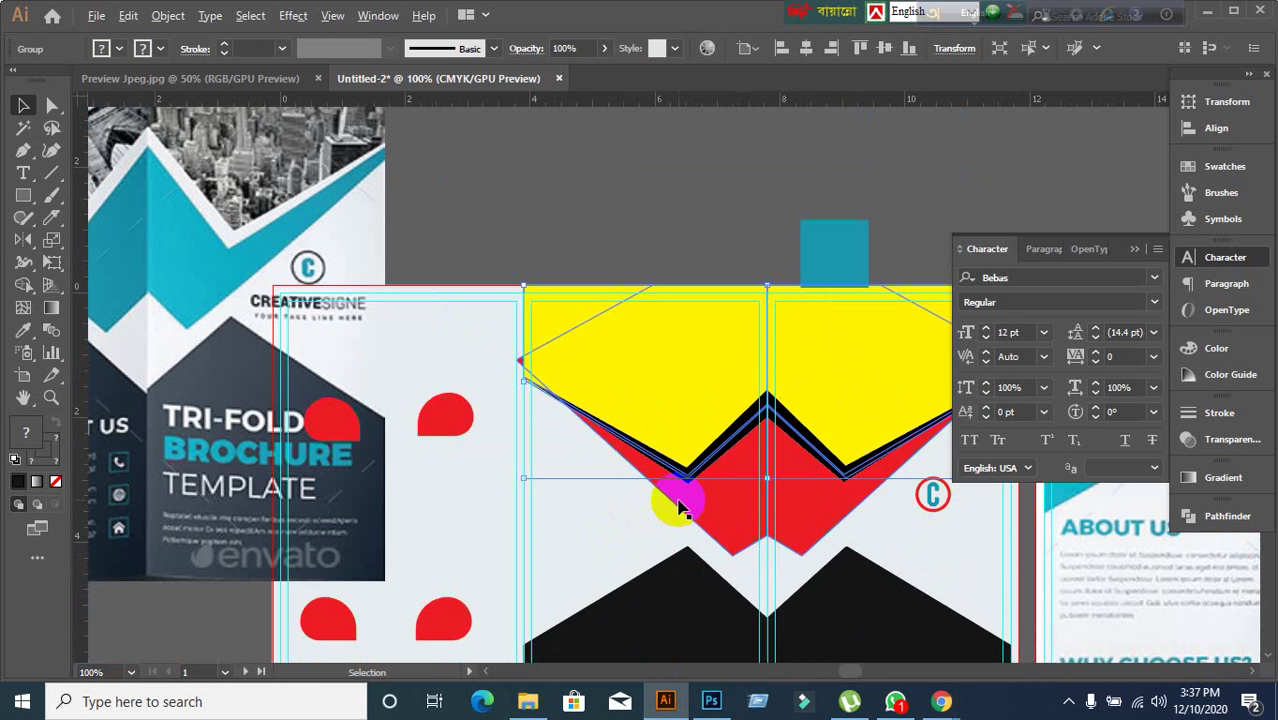
{"action": "left_click", "coordinate": [853, 497]}
{"action": "key", "text": "space"}
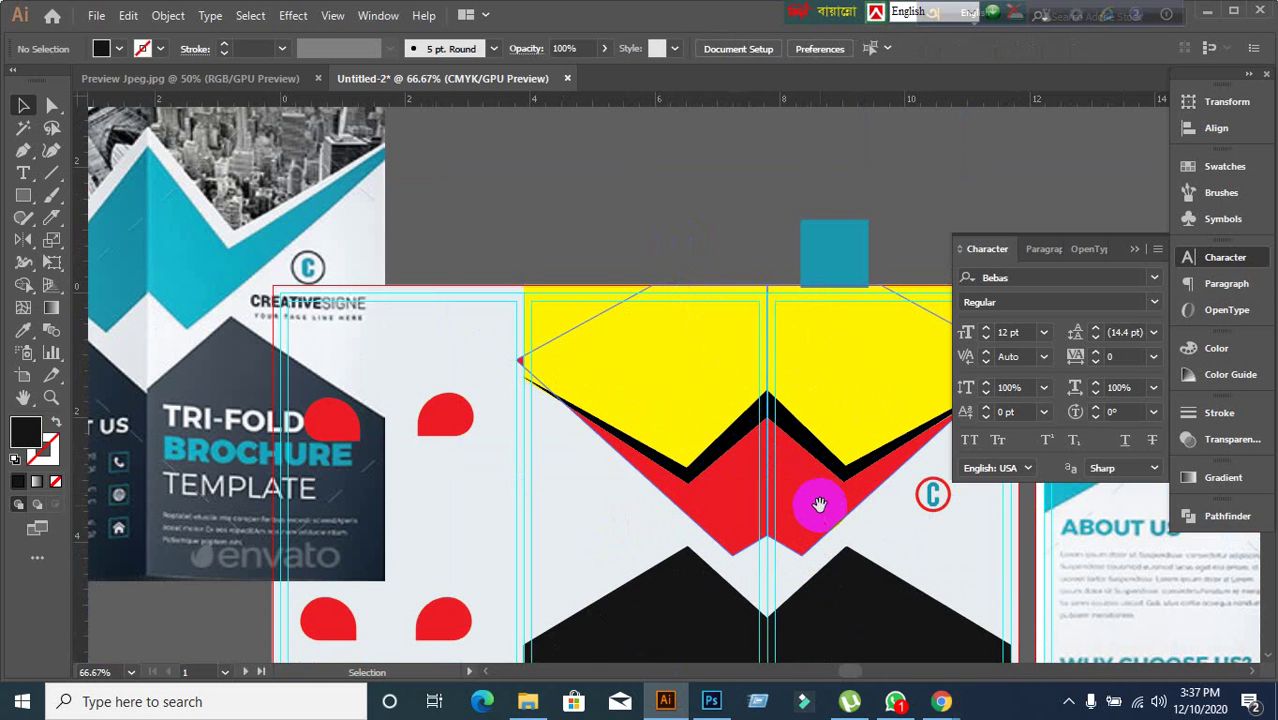
{"action": "scroll", "coordinate": [812, 515], "scroll_direction": "down", "scroll_amount": 1}
{"action": "left_click_drag", "start_coordinate": [303, 357], "coordinate": [219, 325]}
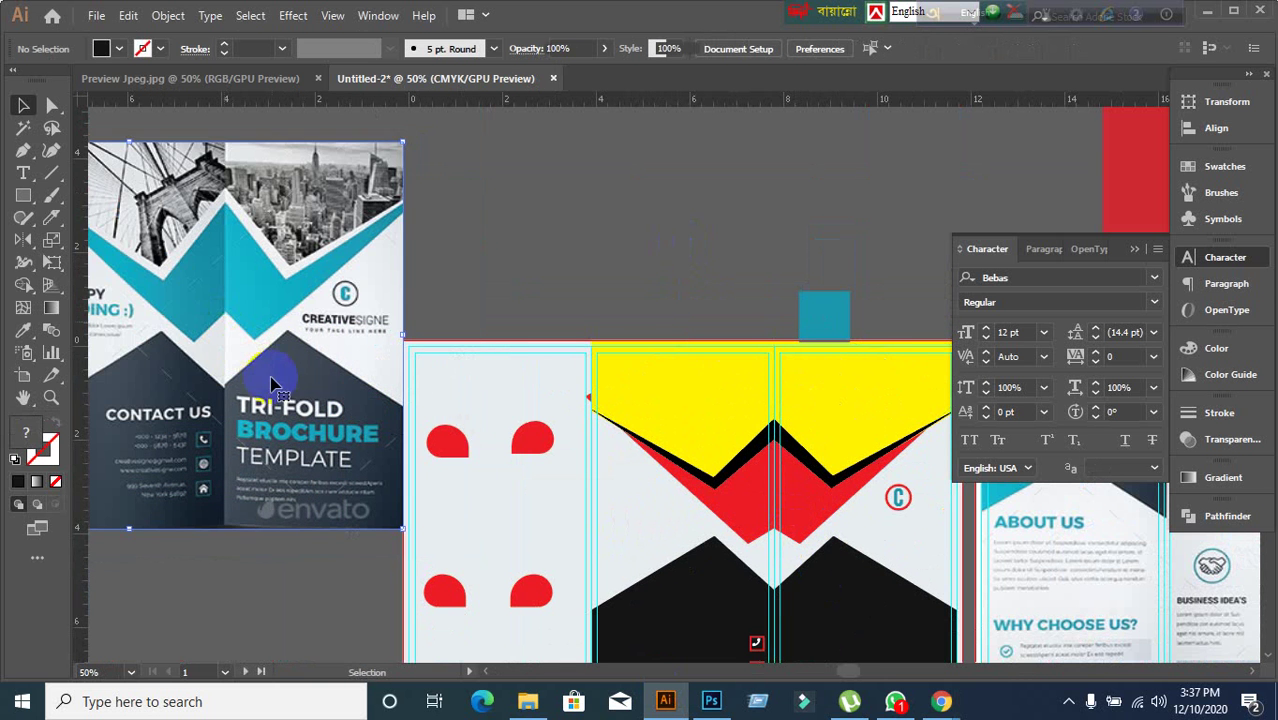
{"action": "left_click_drag", "start_coordinate": [273, 398], "coordinate": [747, 205]}
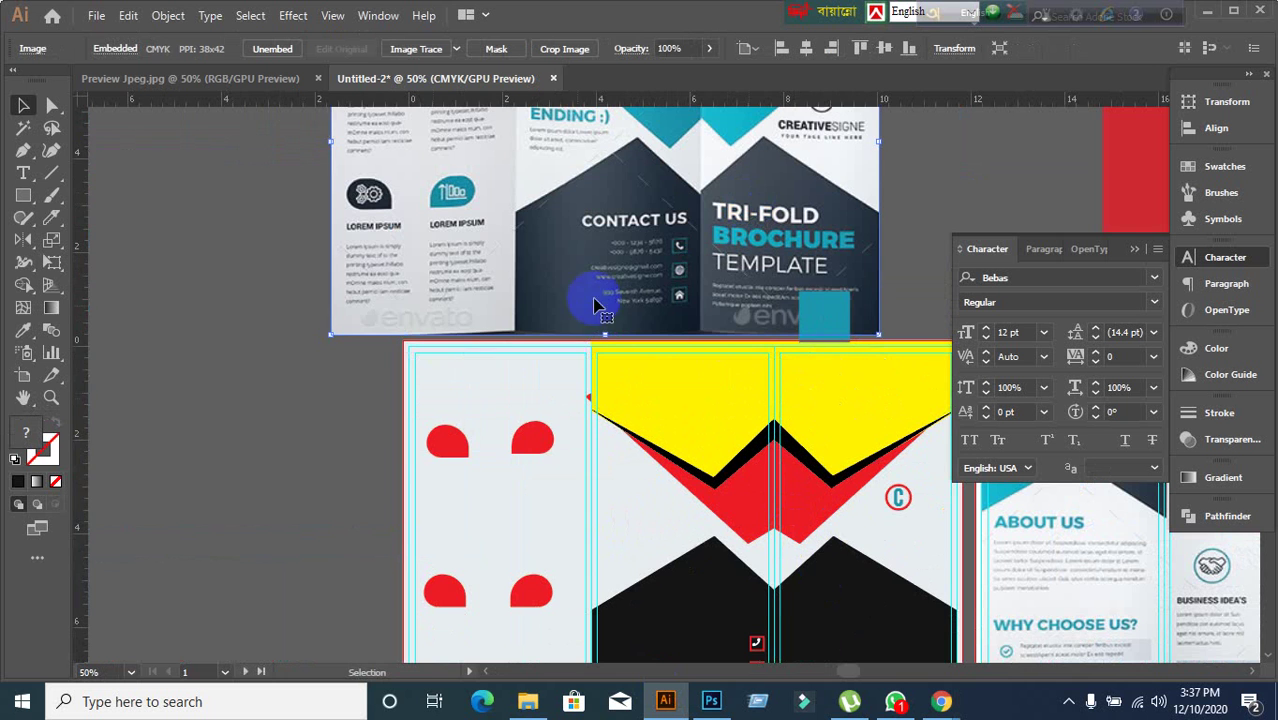
{"action": "scroll", "coordinate": [396, 448], "scroll_direction": "up", "scroll_amount": 1}
{"action": "scroll", "coordinate": [396, 448], "scroll_direction": "up", "scroll_amount": 1}
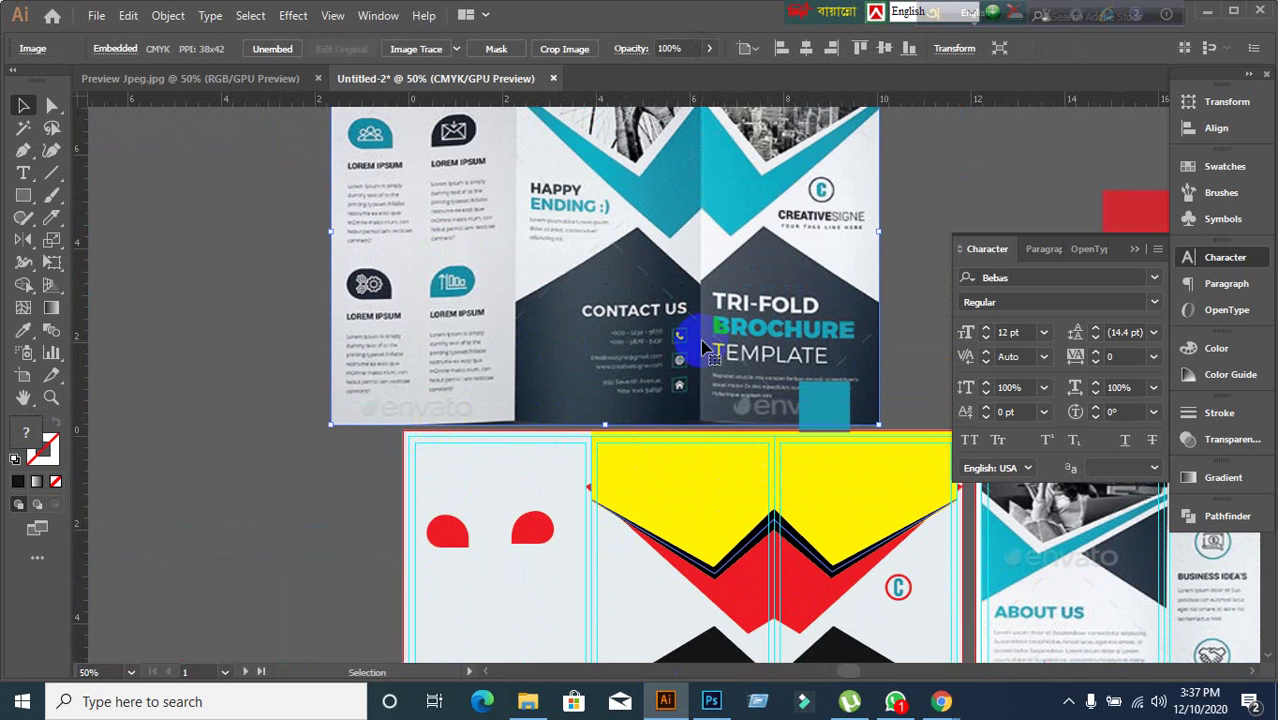
- Move the reference image from above the first page to the empty canvas on the page's left side
{"action": "left_click_drag", "start_coordinate": [518, 349], "coordinate": [472, 366]}
{"action": "left_click_drag", "start_coordinate": [613, 300], "coordinate": [94, 494]}
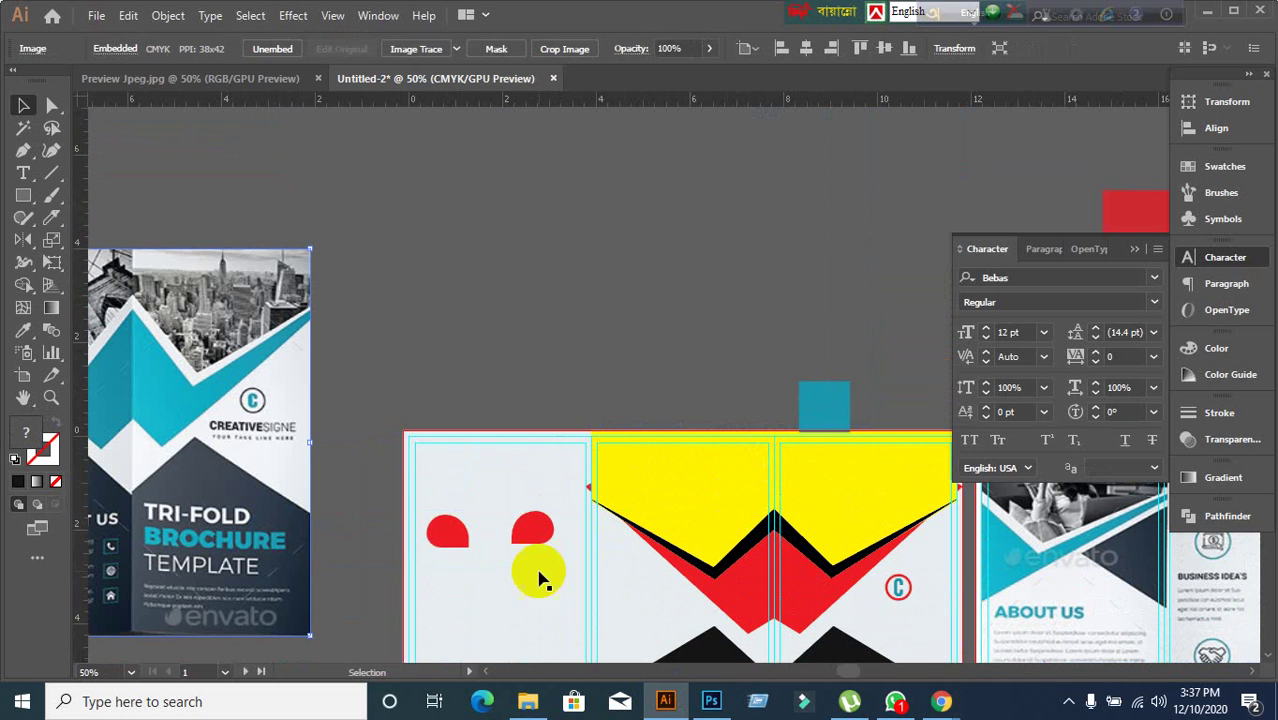
- Switch to the Google Meet call in Chrome, admit the waiting participant and look through the participant list
{"action": "mouse_move", "coordinate": [940, 708]}
{"action": "left_click", "coordinate": [827, 622]}
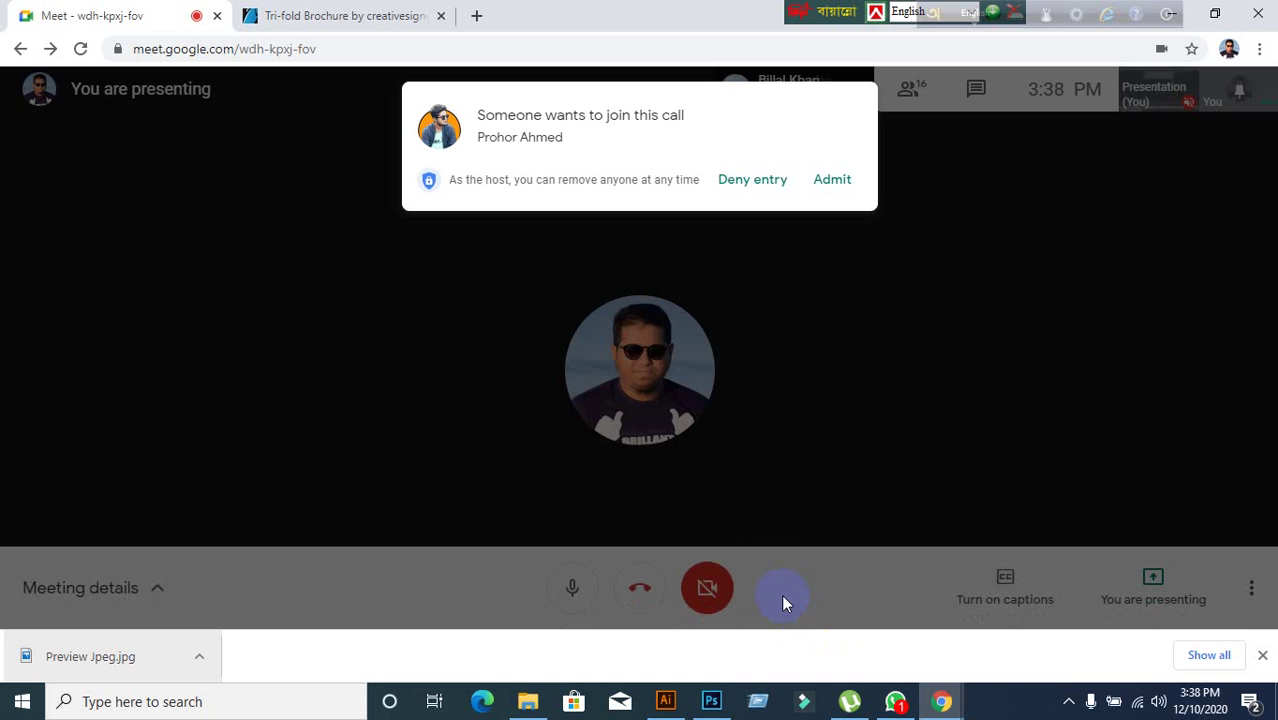
{"action": "left_click", "coordinate": [832, 179]}
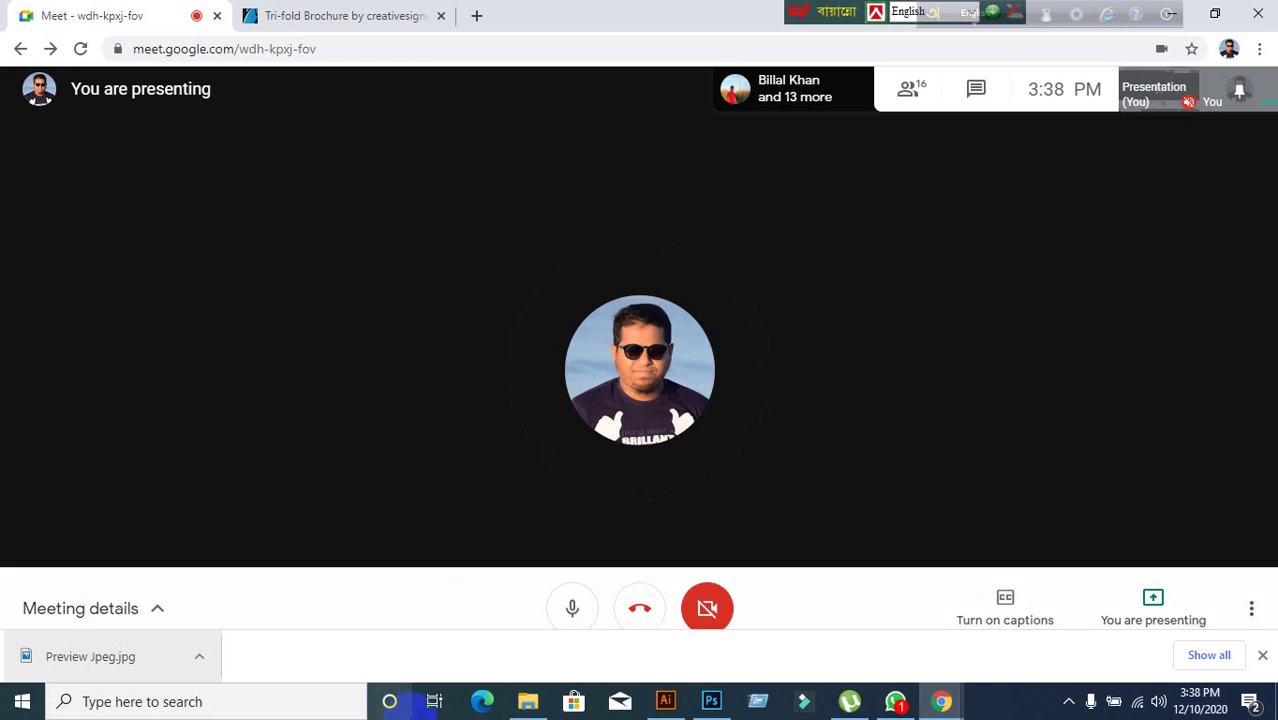
{"action": "left_click", "coordinate": [910, 88]}
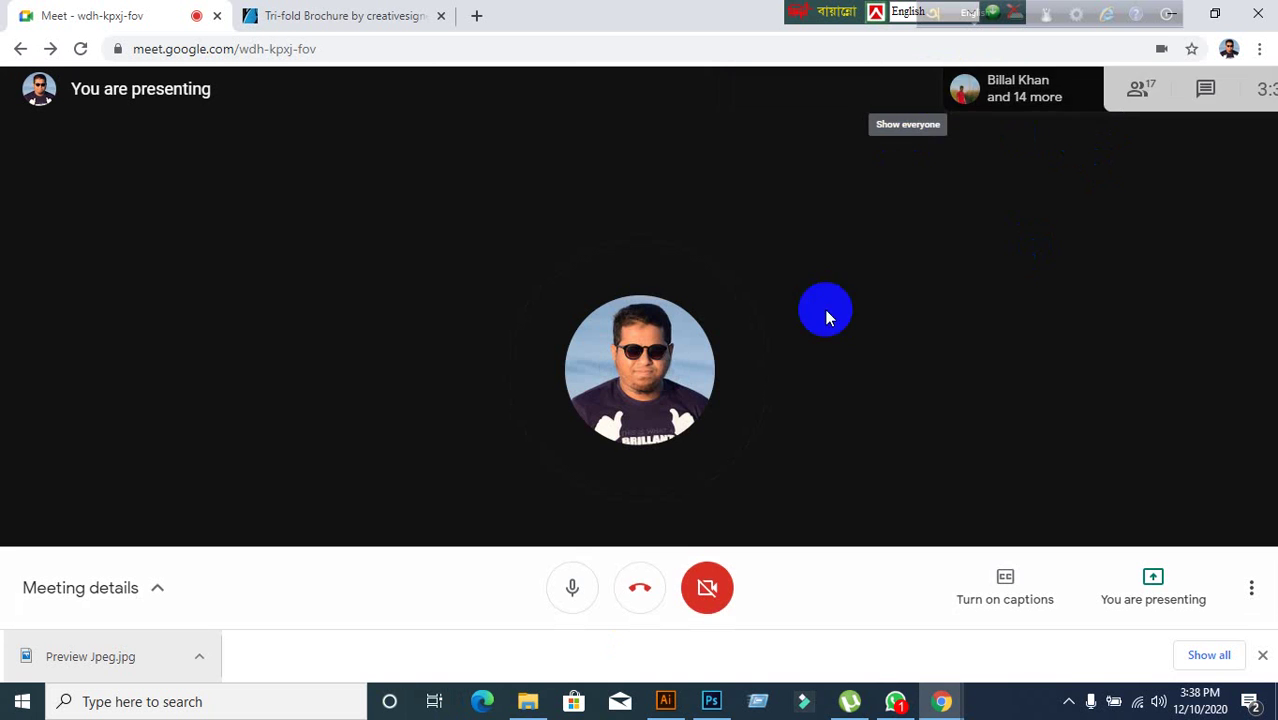
{"action": "scroll", "coordinate": [1035, 585], "scroll_direction": "down", "scroll_amount": 5}
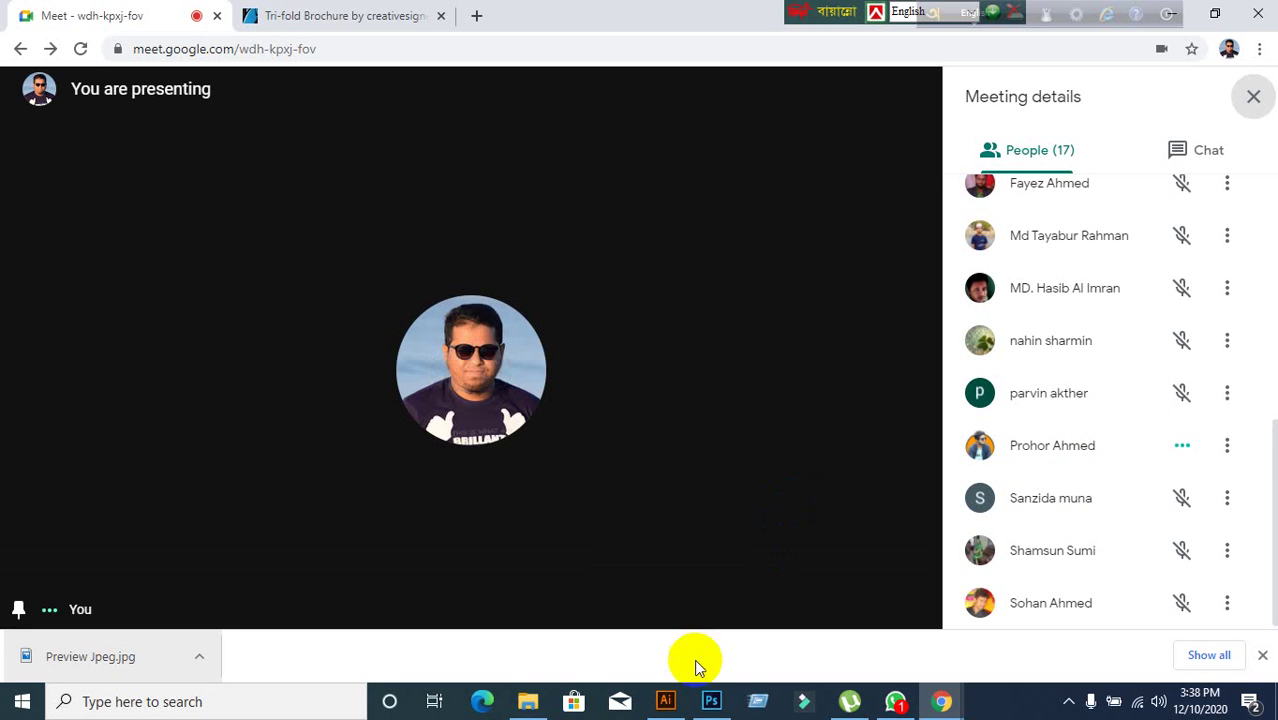
{"action": "mouse_move", "coordinate": [673, 704]}
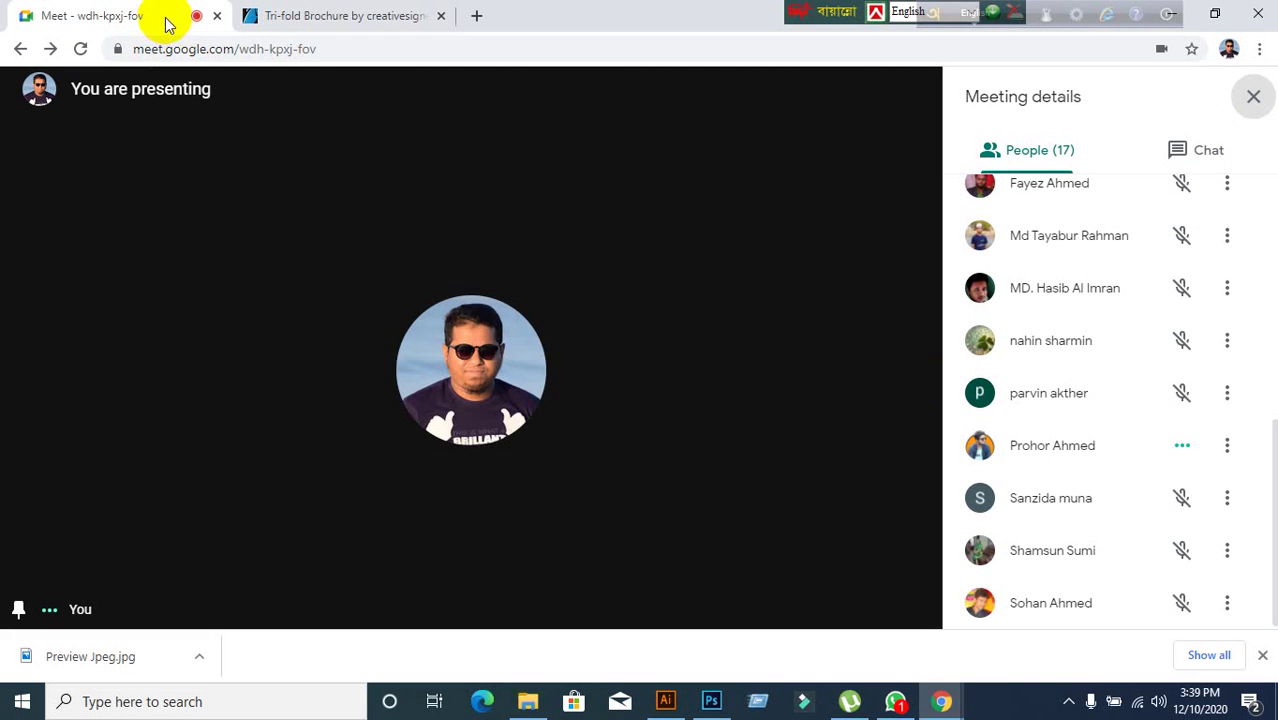
{"action": "left_click", "coordinate": [421, 51]}
{"action": "left_click", "coordinate": [421, 51]}
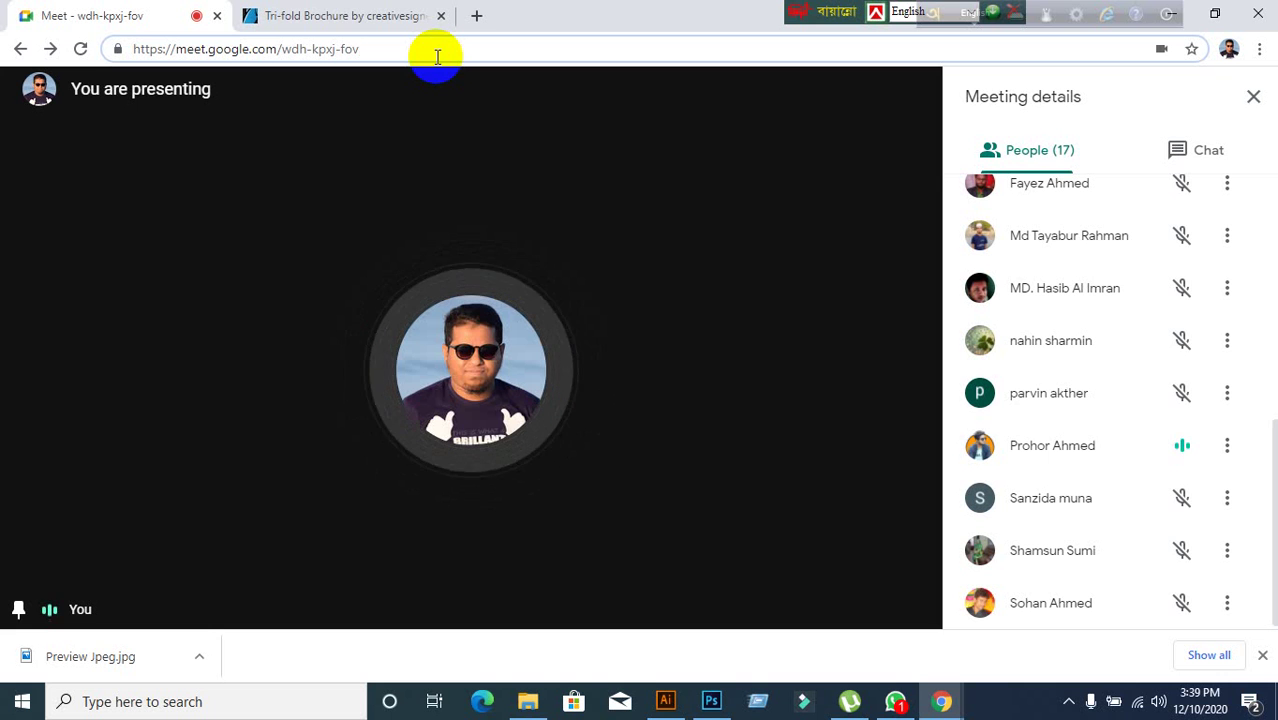
- Move the floating language toolbars clear of the window controls and minimise Chrome, Illustrator and Photoshop to reveal the desktop
{"action": "mouse_move", "coordinate": [691, 120]}
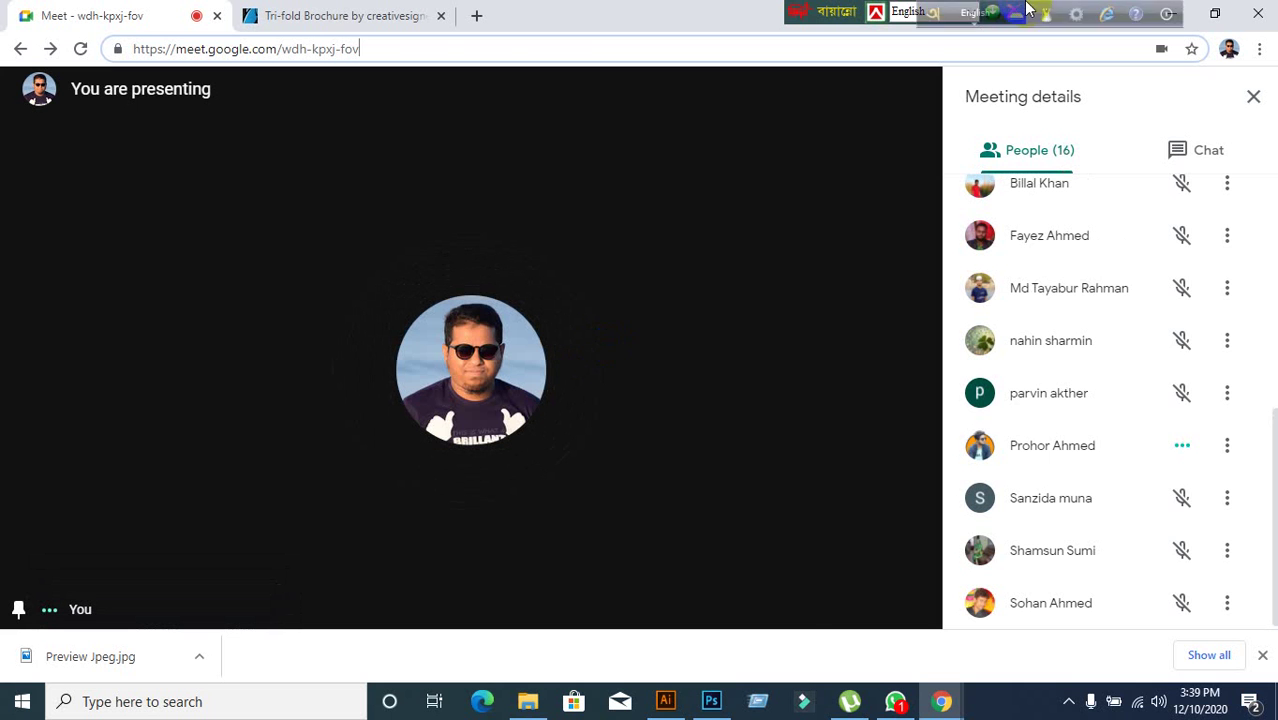
{"action": "left_click_drag", "start_coordinate": [817, 8], "coordinate": [622, 9]}
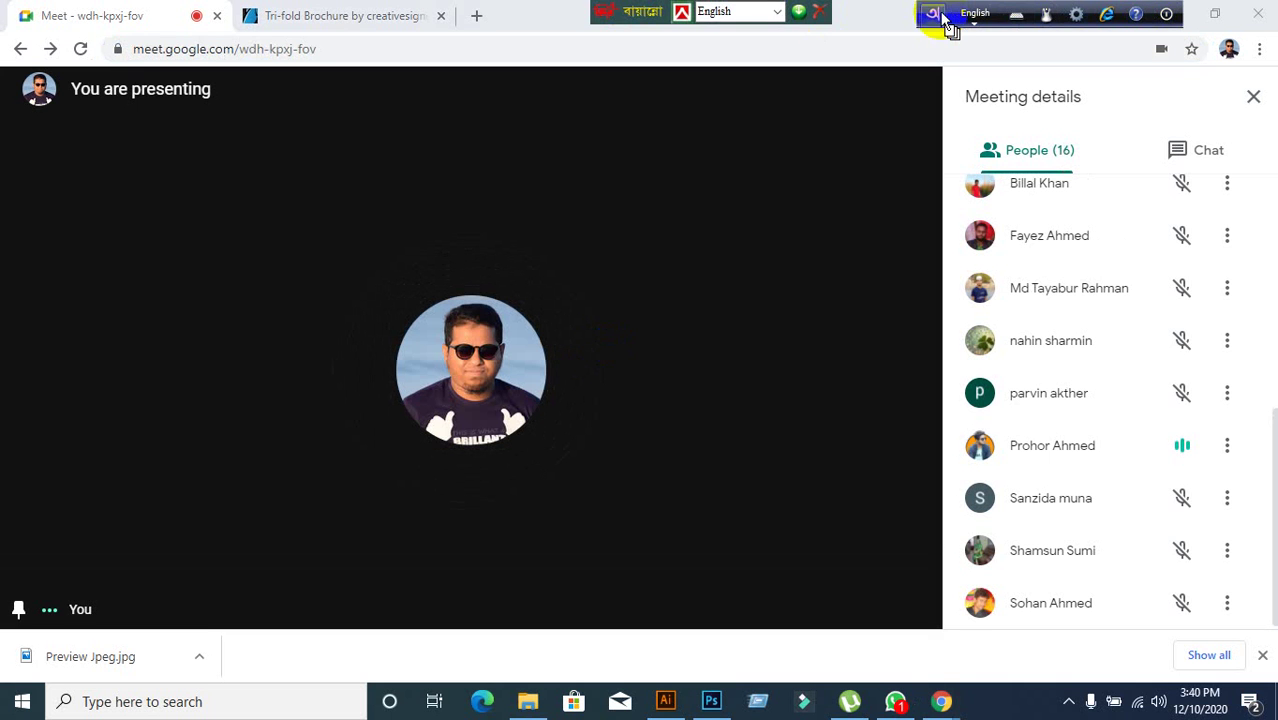
{"action": "left_click_drag", "start_coordinate": [939, 15], "coordinate": [756, 14]}
{"action": "left_click", "coordinate": [1172, 14]}
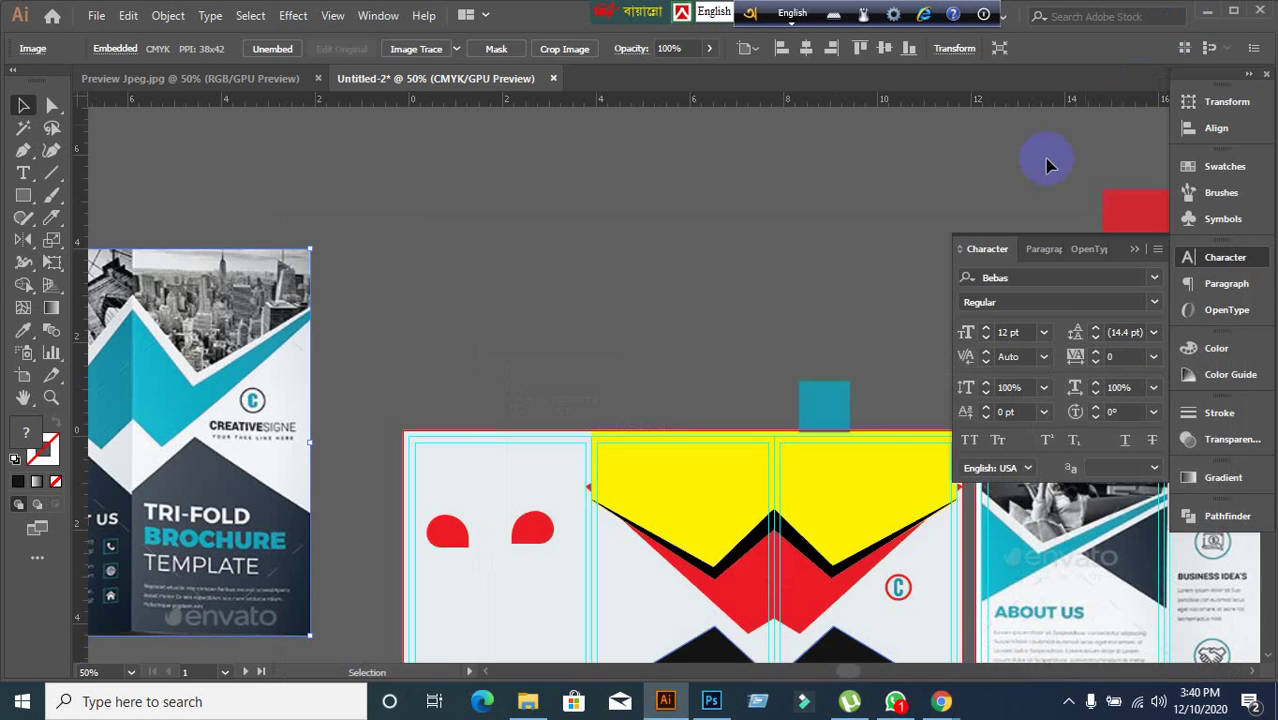
{"action": "left_click", "coordinate": [1207, 12]}
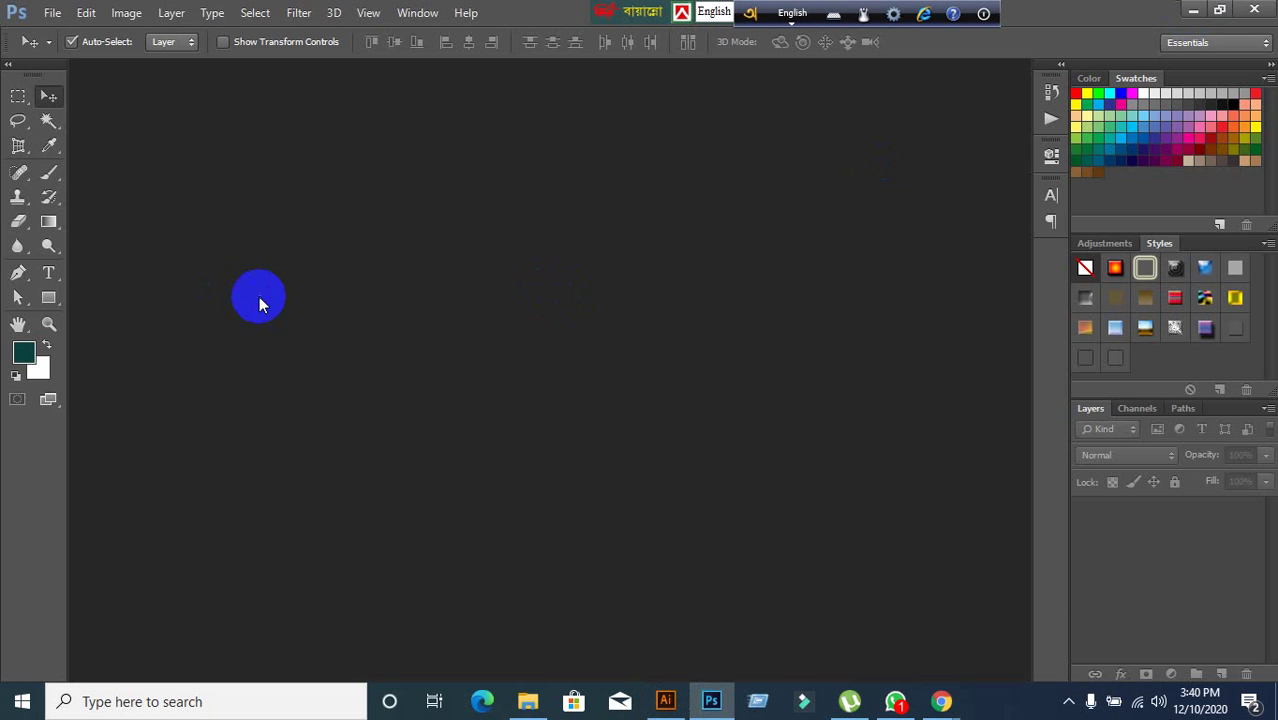
{"action": "left_click", "coordinate": [1193, 12]}
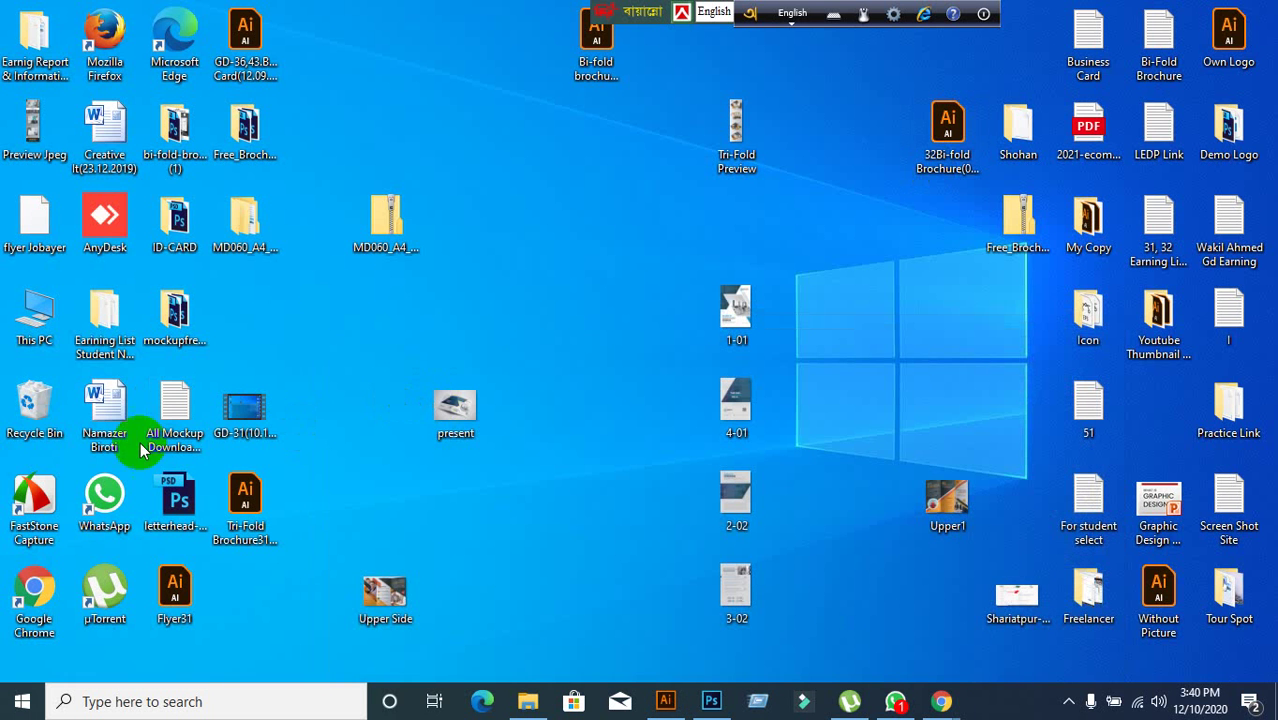
{"action": "key", "text": "alt+Tab"}
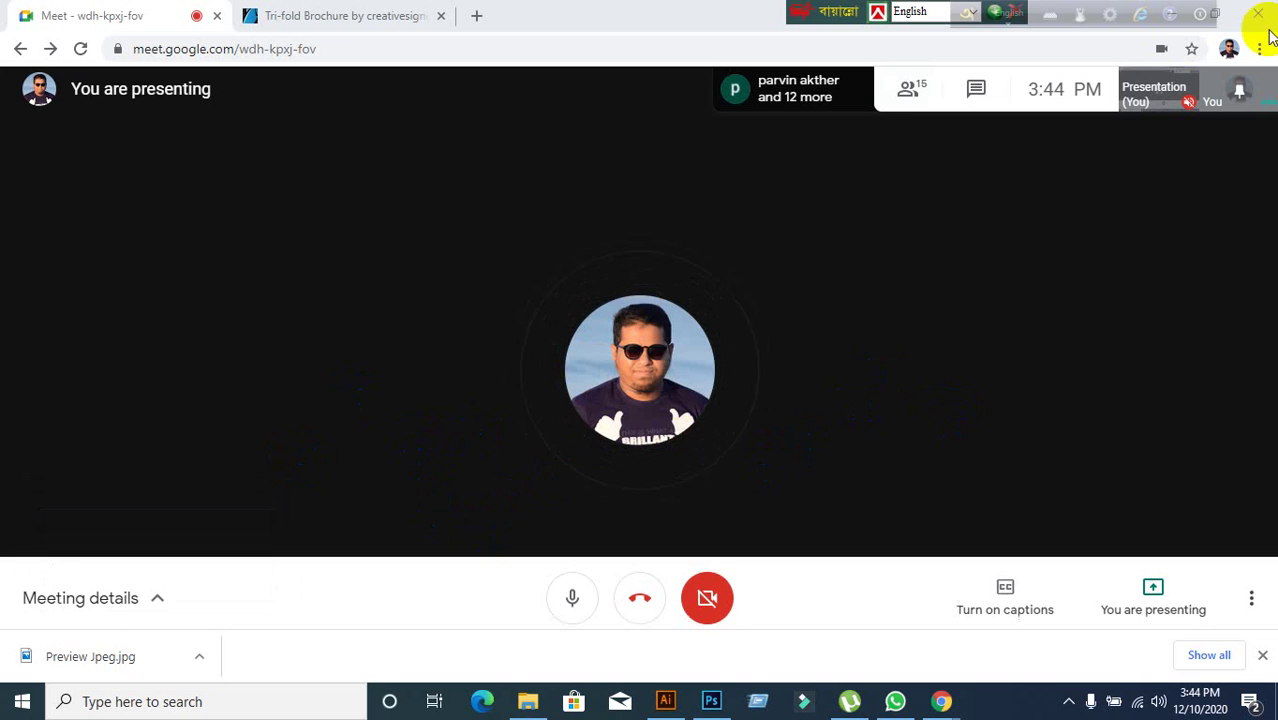
- Shift the floating language toolbars away from Chrome's window controls again and minimise the Meet window
{"action": "left_click_drag", "start_coordinate": [833, 13], "coordinate": [686, 12]}
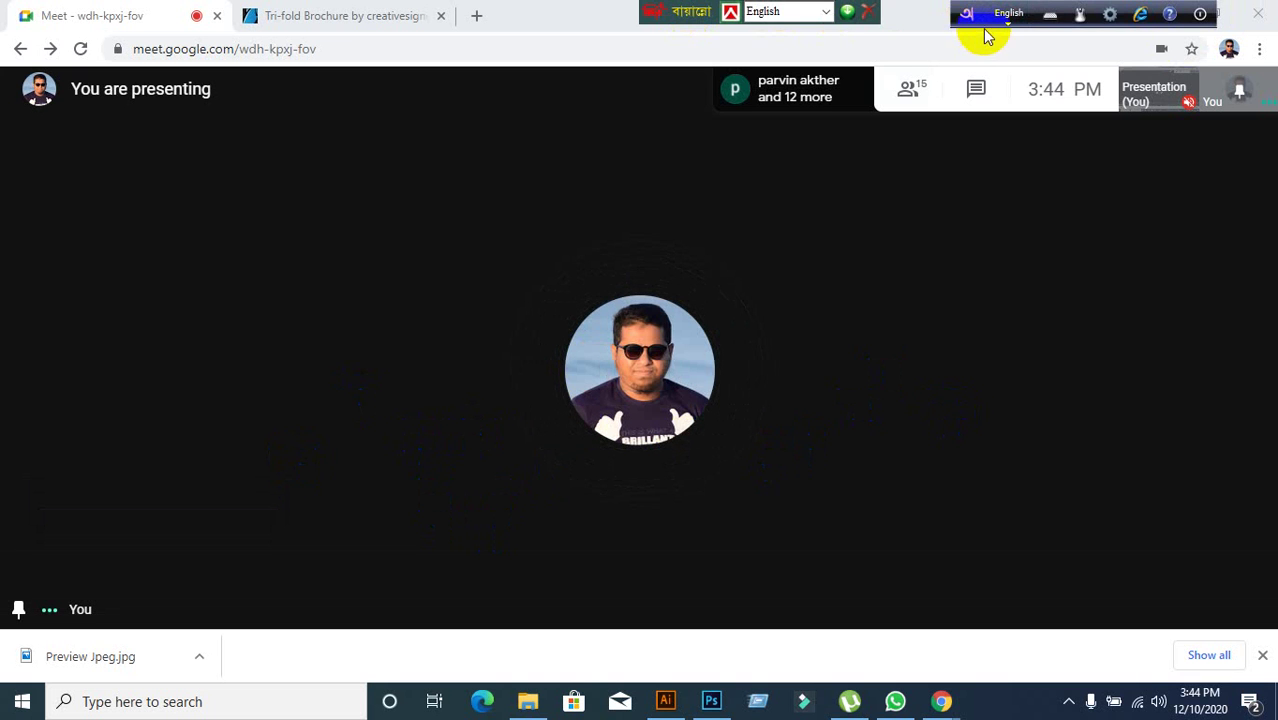
{"action": "left_click_drag", "start_coordinate": [975, 23], "coordinate": [755, 22]}
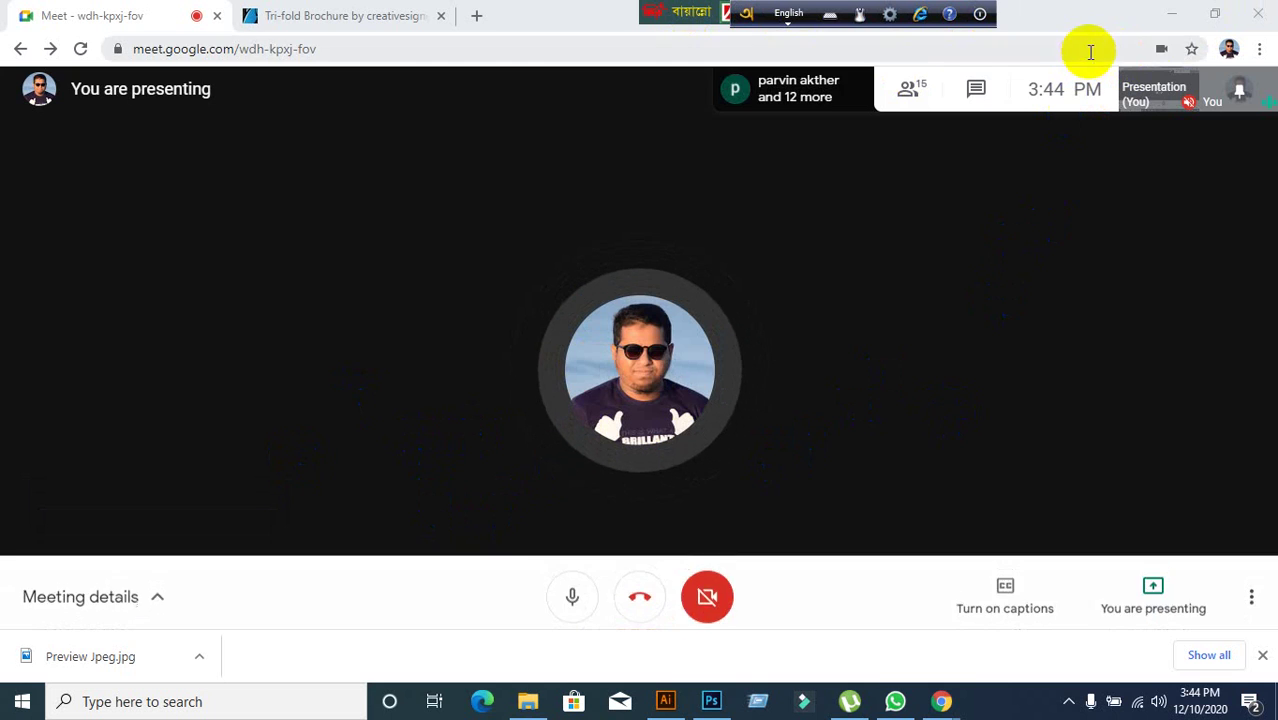
{"action": "left_click", "coordinate": [1168, 15]}
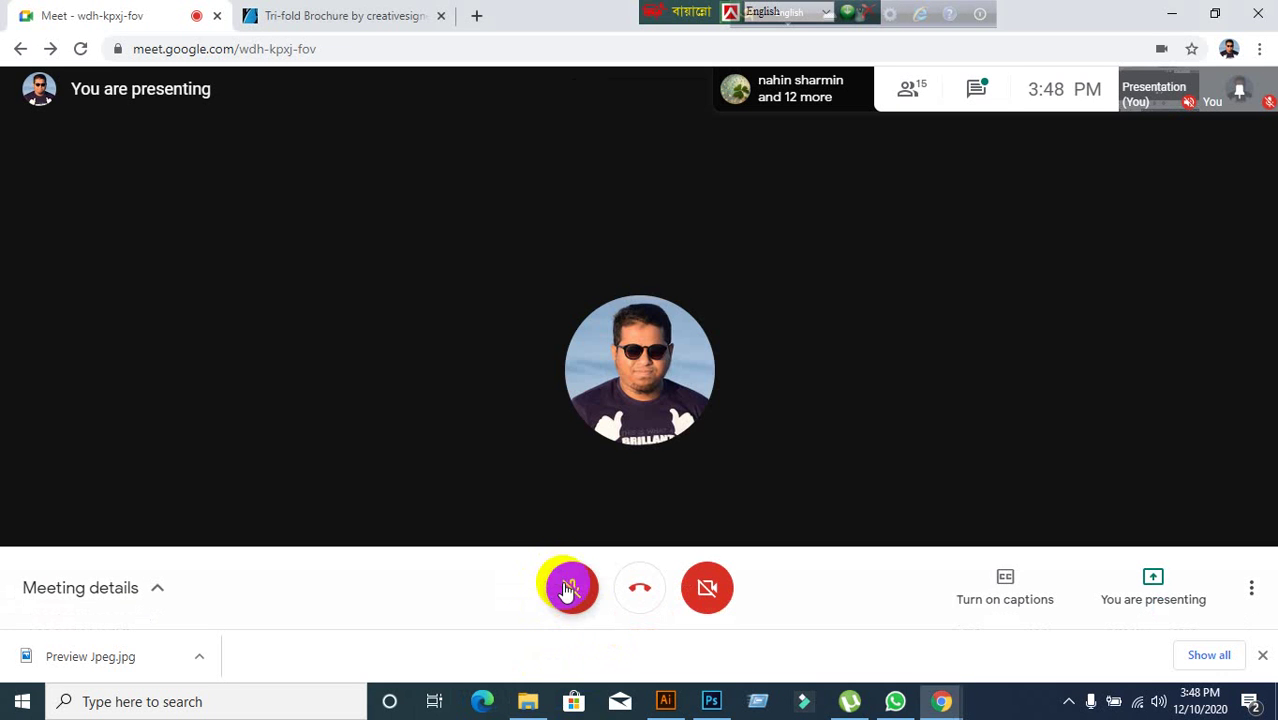
- Unmute the microphone in the Google Meet call and return to Illustrator
{"action": "left_click", "coordinate": [570, 586]}
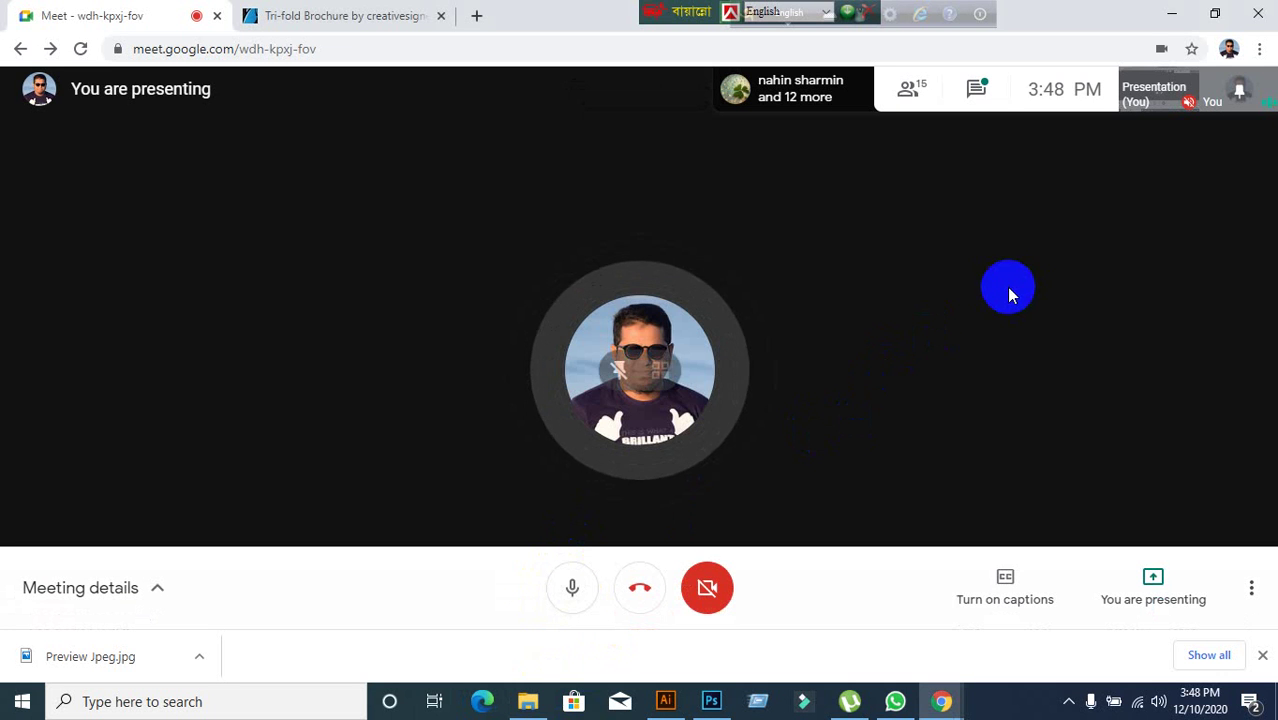
{"action": "key", "text": "alt+Tab"}
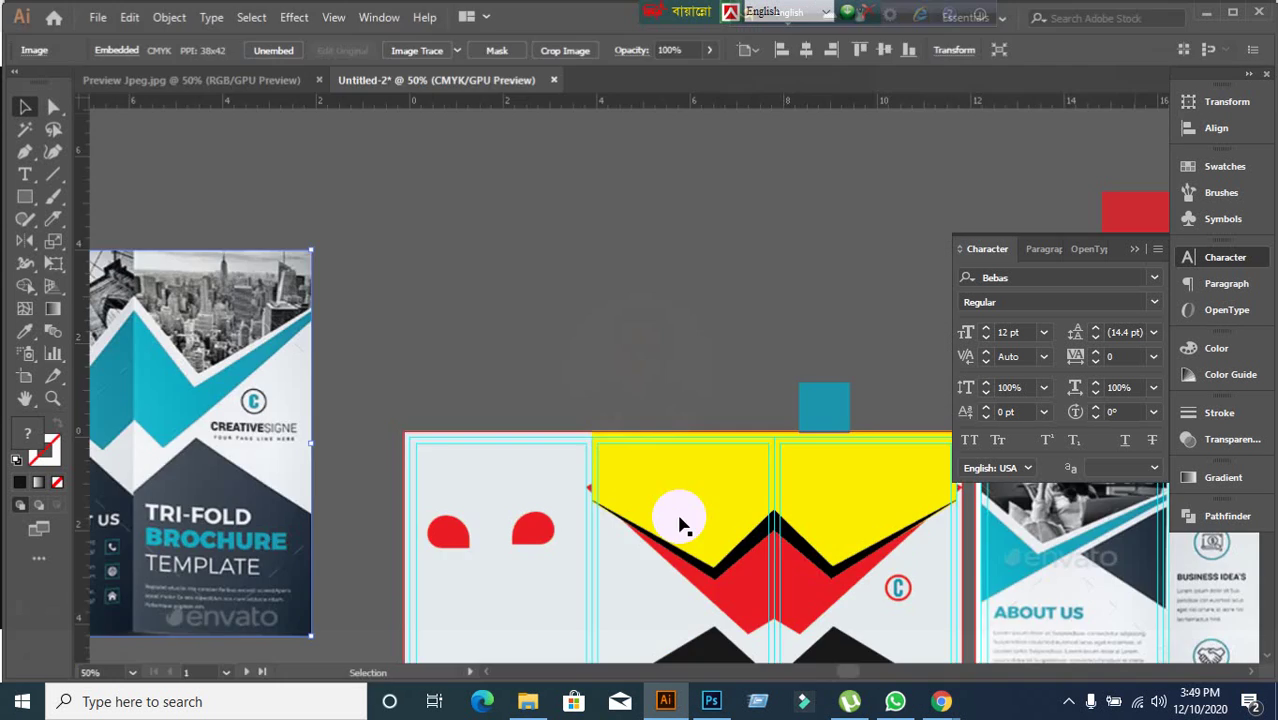
- Place the reference image directly beside the first page with its top edge level with the page's top
{"action": "scroll", "coordinate": [684, 490], "scroll_direction": "down", "scroll_amount": 5}
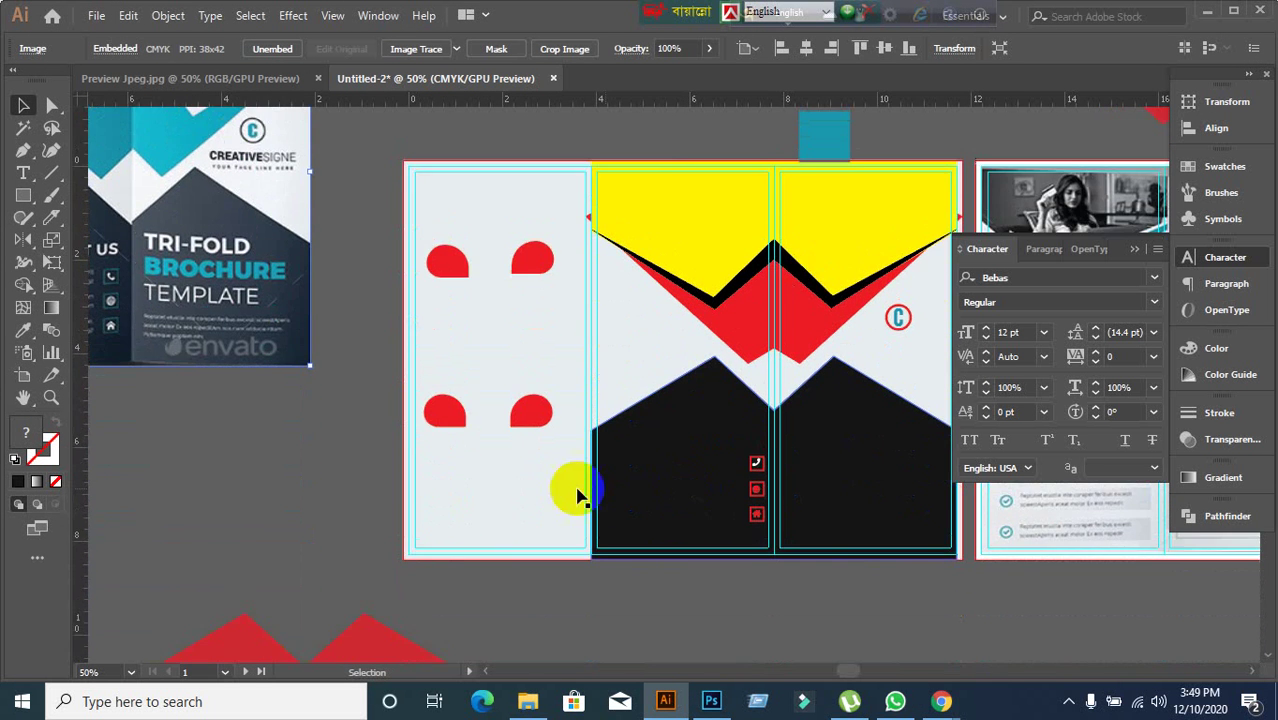
{"action": "scroll", "coordinate": [512, 484], "scroll_direction": "down", "scroll_amount": 1}
{"action": "left_click_drag", "start_coordinate": [428, 486], "coordinate": [459, 455]}
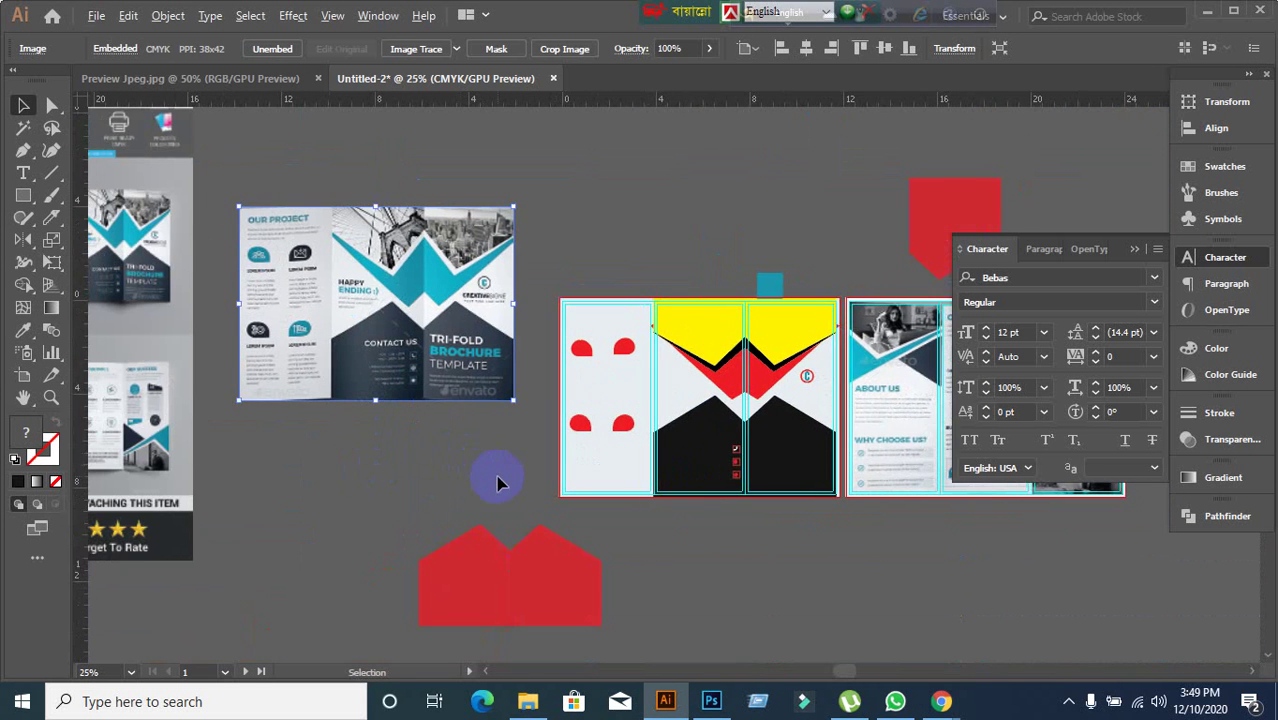
{"action": "scroll", "coordinate": [497, 483], "scroll_direction": "up", "scroll_amount": 1}
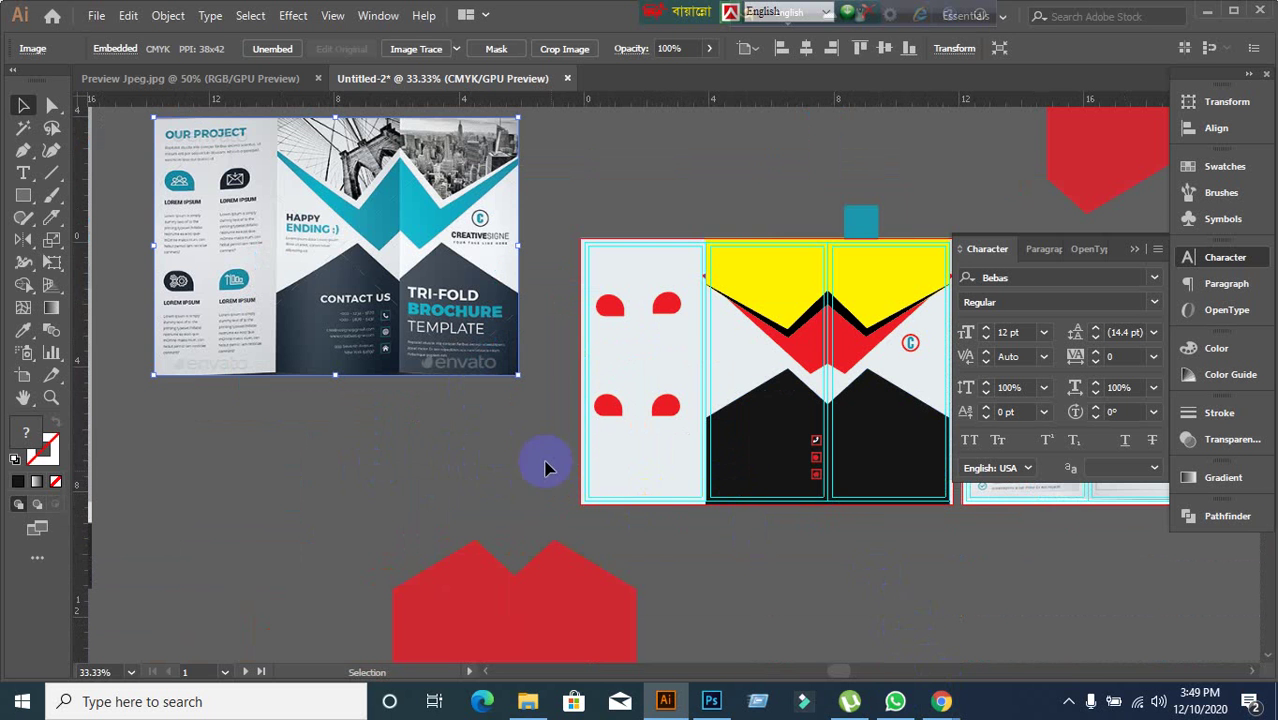
{"action": "left_click_drag", "start_coordinate": [450, 333], "coordinate": [476, 455]}
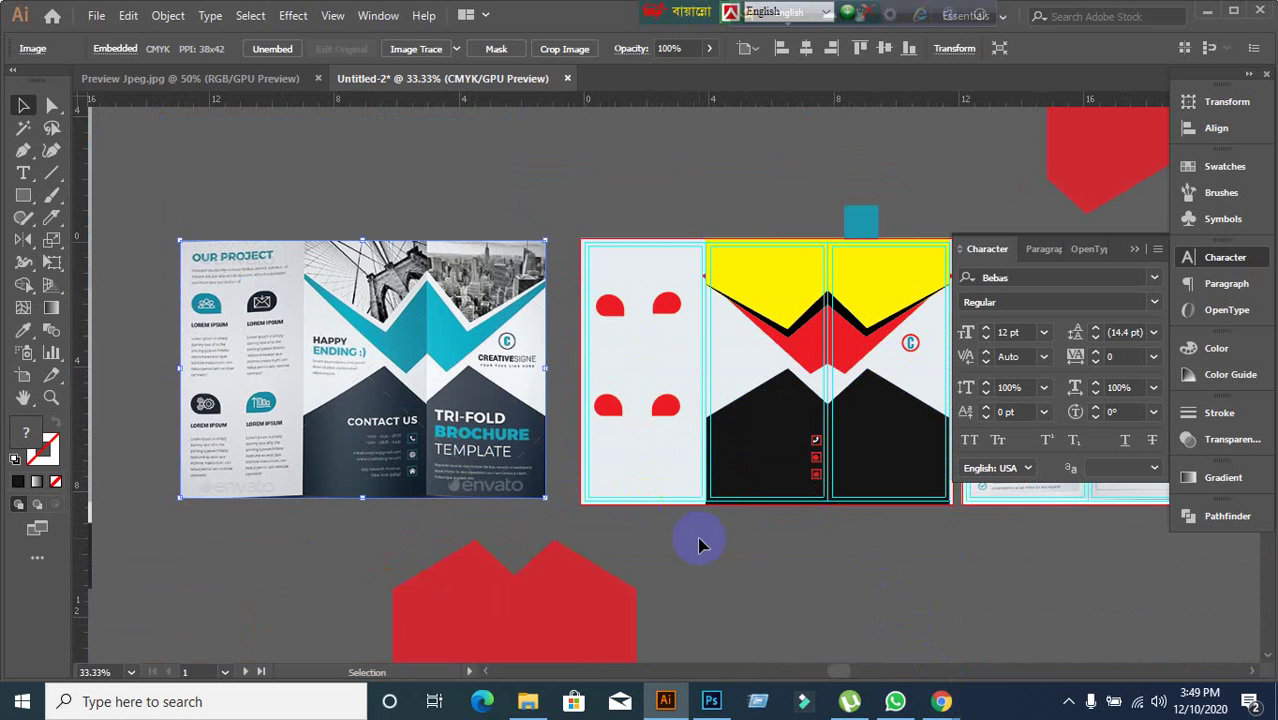
- Recolour the red W-shaped chevron on the first page with the teal sampled from the square above the page
{"action": "scroll", "coordinate": [742, 548], "scroll_direction": "down", "scroll_amount": 2}
{"action": "left_click_drag", "start_coordinate": [742, 548], "coordinate": [636, 495]}
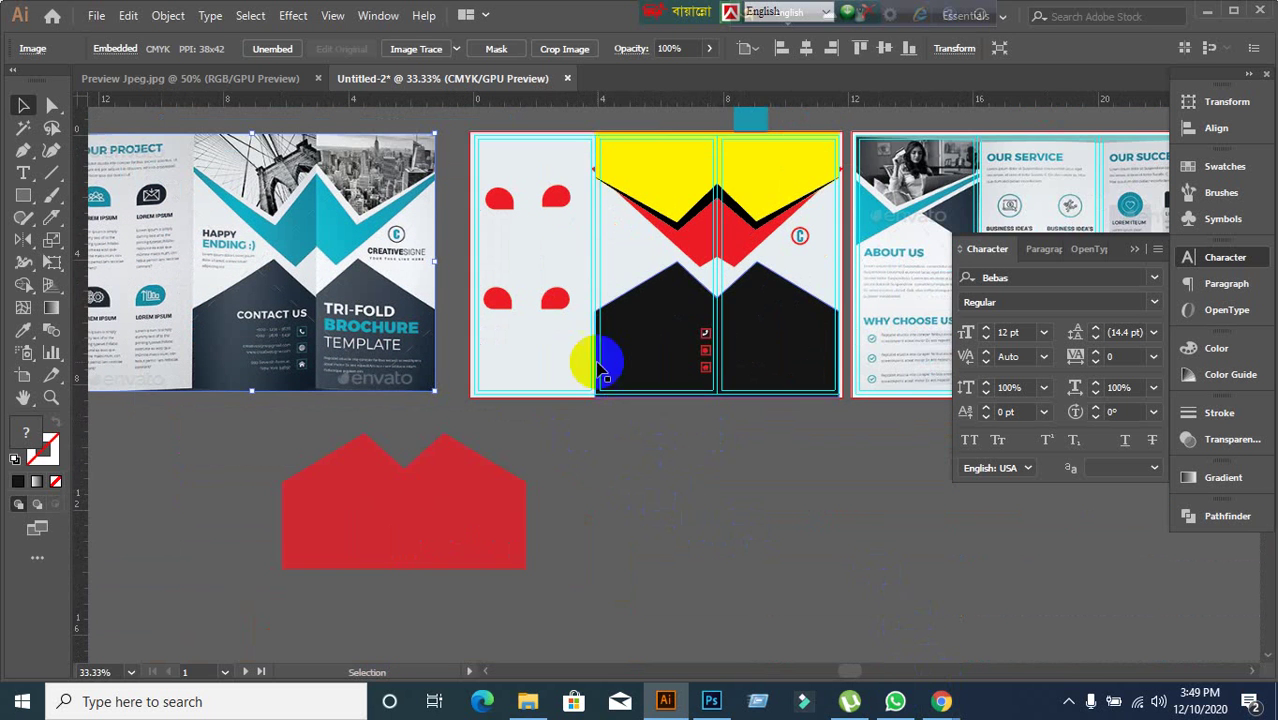
{"action": "left_click", "coordinate": [688, 251]}
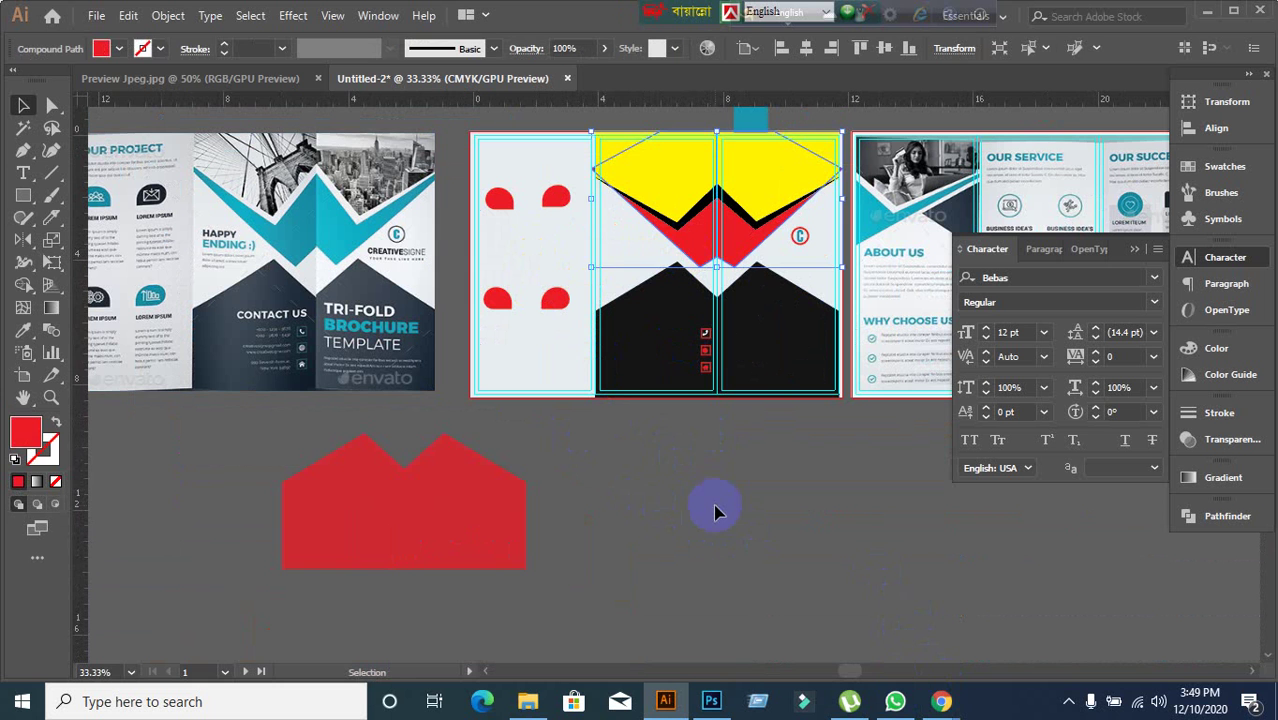
{"action": "key", "text": "ctrl+3"}
{"action": "key", "text": "ctrl+alt+3"}
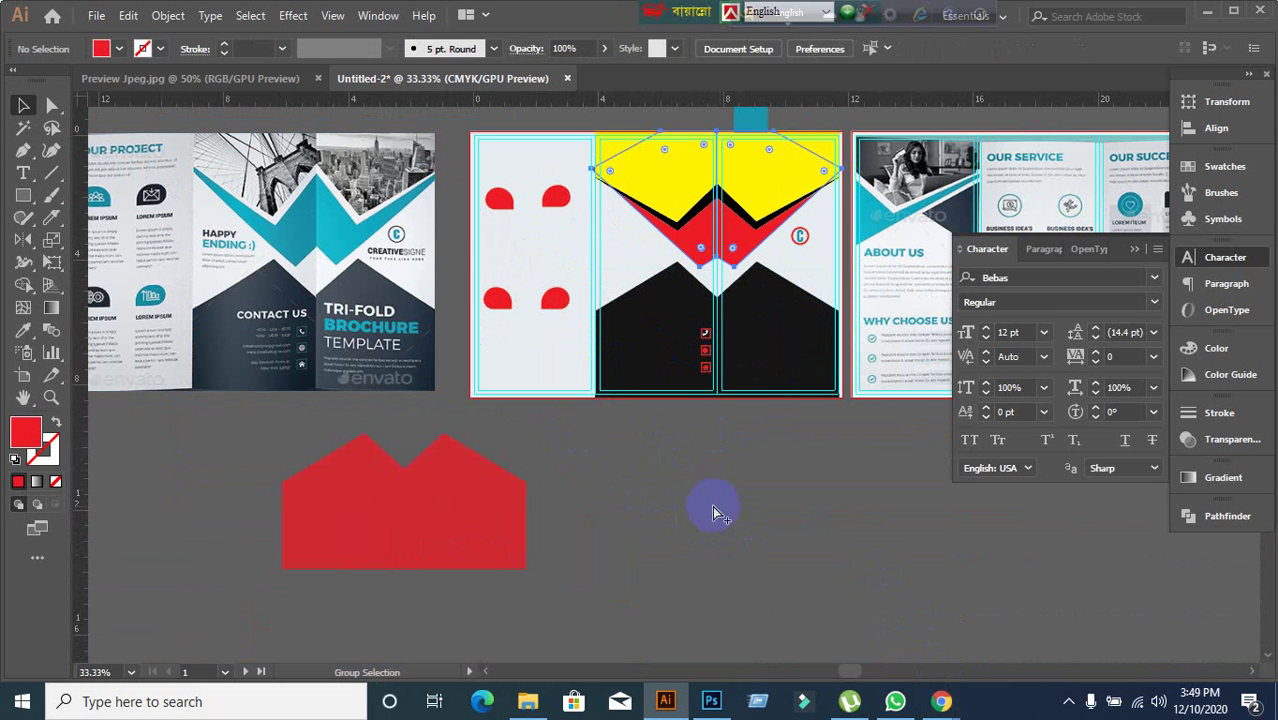
{"action": "left_click", "coordinate": [24, 330]}
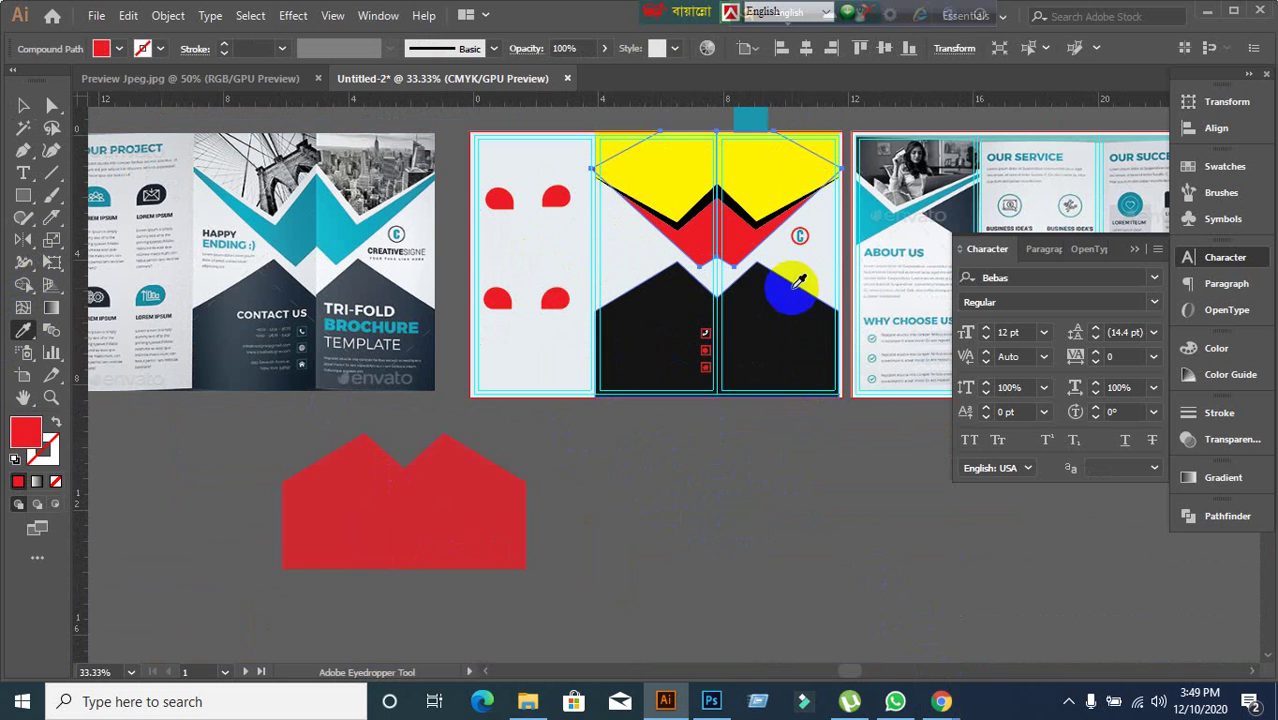
{"action": "left_click", "coordinate": [755, 115]}
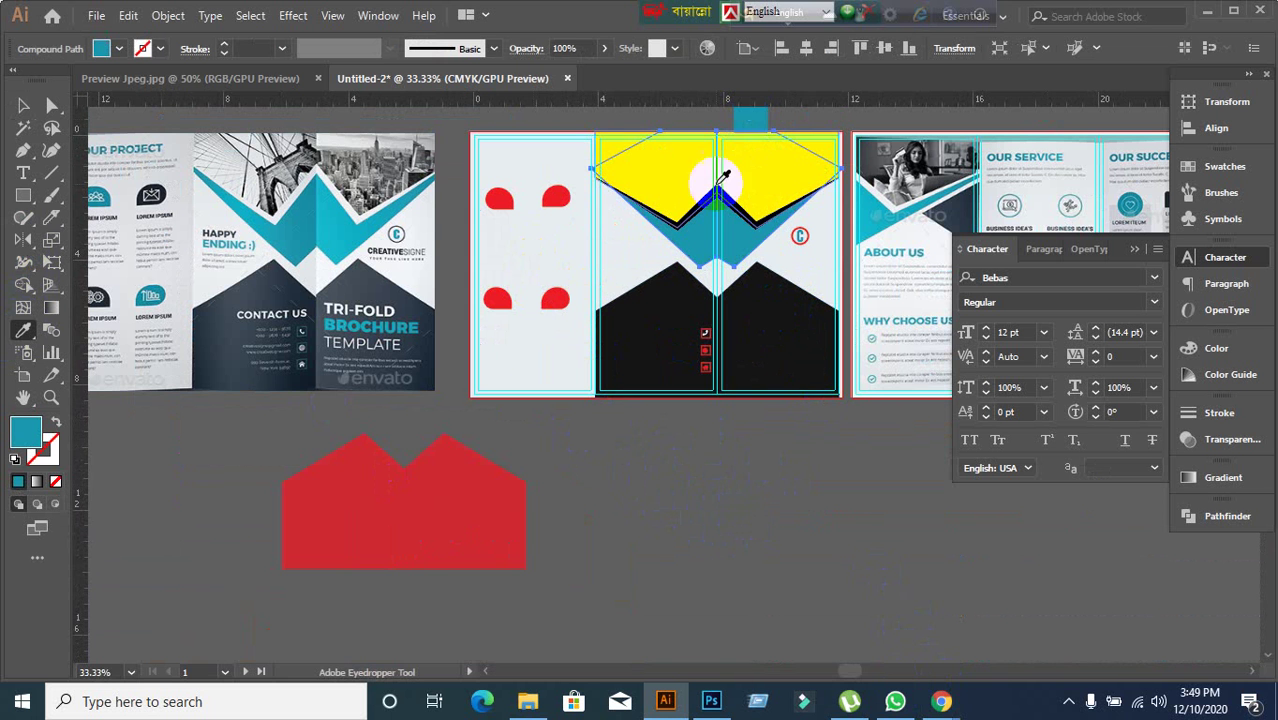
{"action": "left_click", "coordinate": [24, 104]}
{"action": "left_click", "coordinate": [625, 563]}
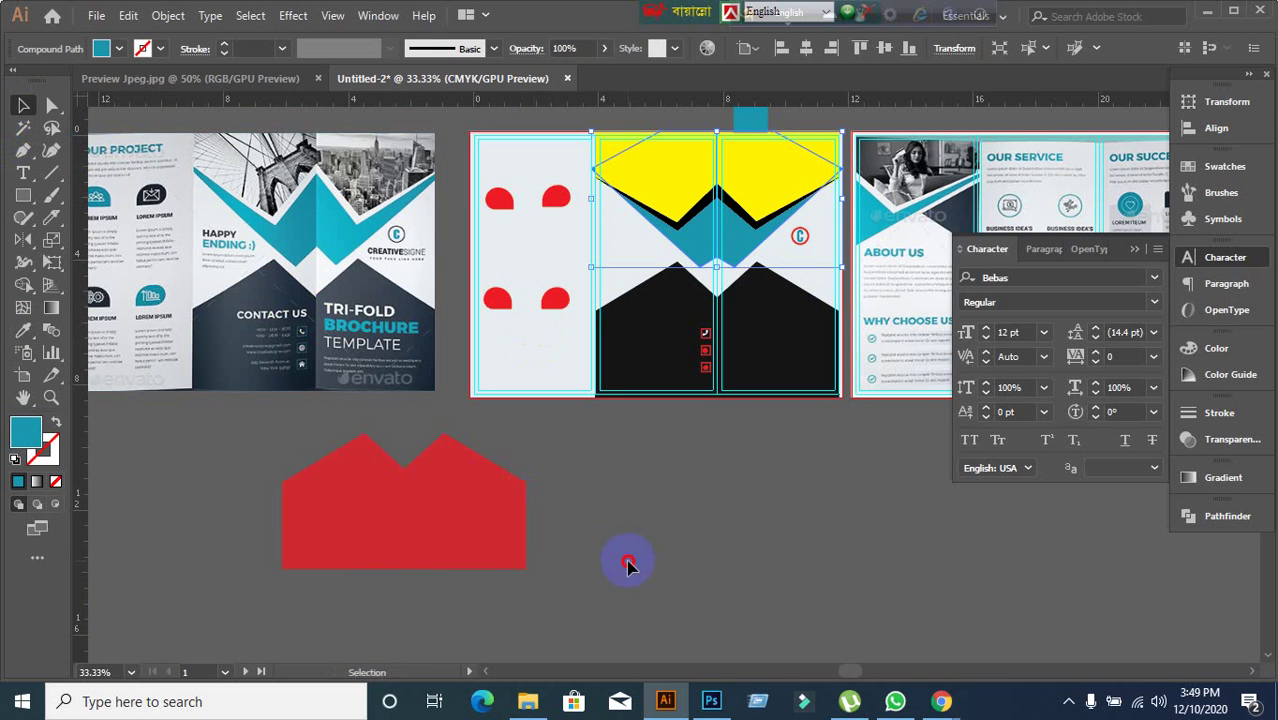
- Examine how the yellow and black zigzag group meets the teal chevron and the first page's outer edges
{"action": "scroll", "coordinate": [619, 270], "scroll_direction": "up", "scroll_amount": 1, "text": "alt"}
{"action": "scroll", "coordinate": [570, 200], "scroll_direction": "up", "scroll_amount": 5}
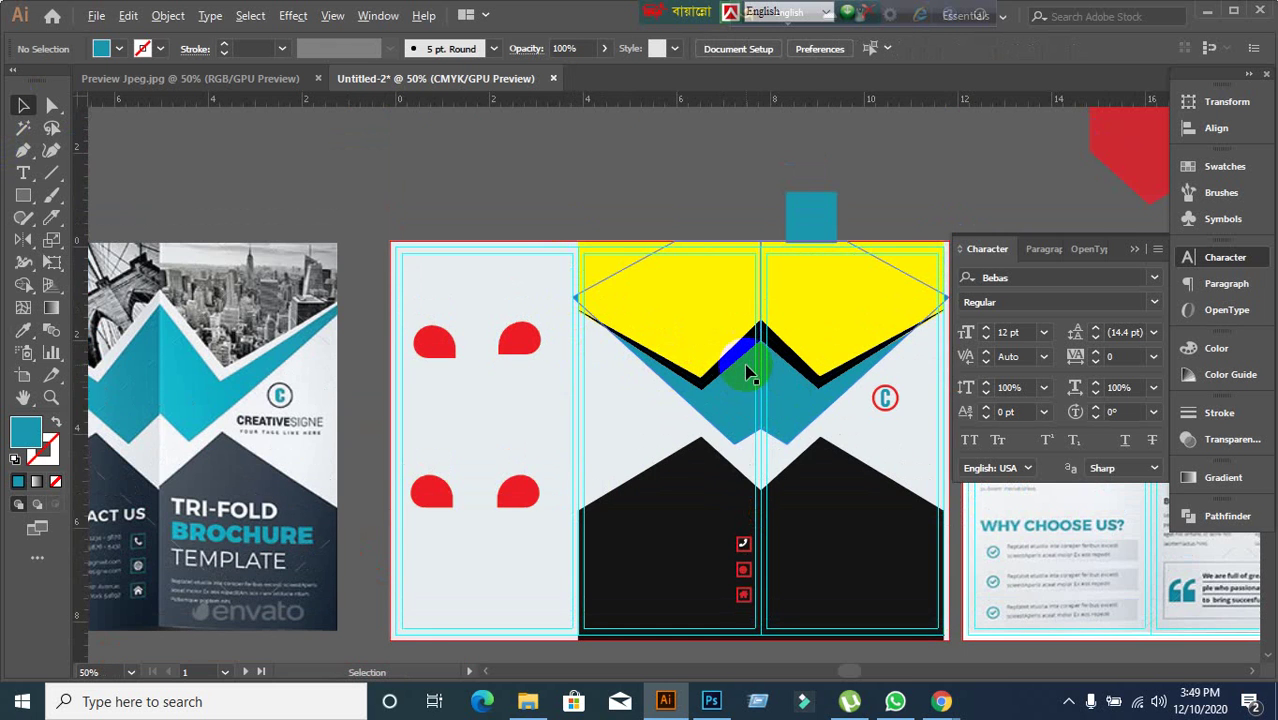
{"action": "scroll", "coordinate": [790, 390], "scroll_direction": "up", "scroll_amount": 1, "text": "alt"}
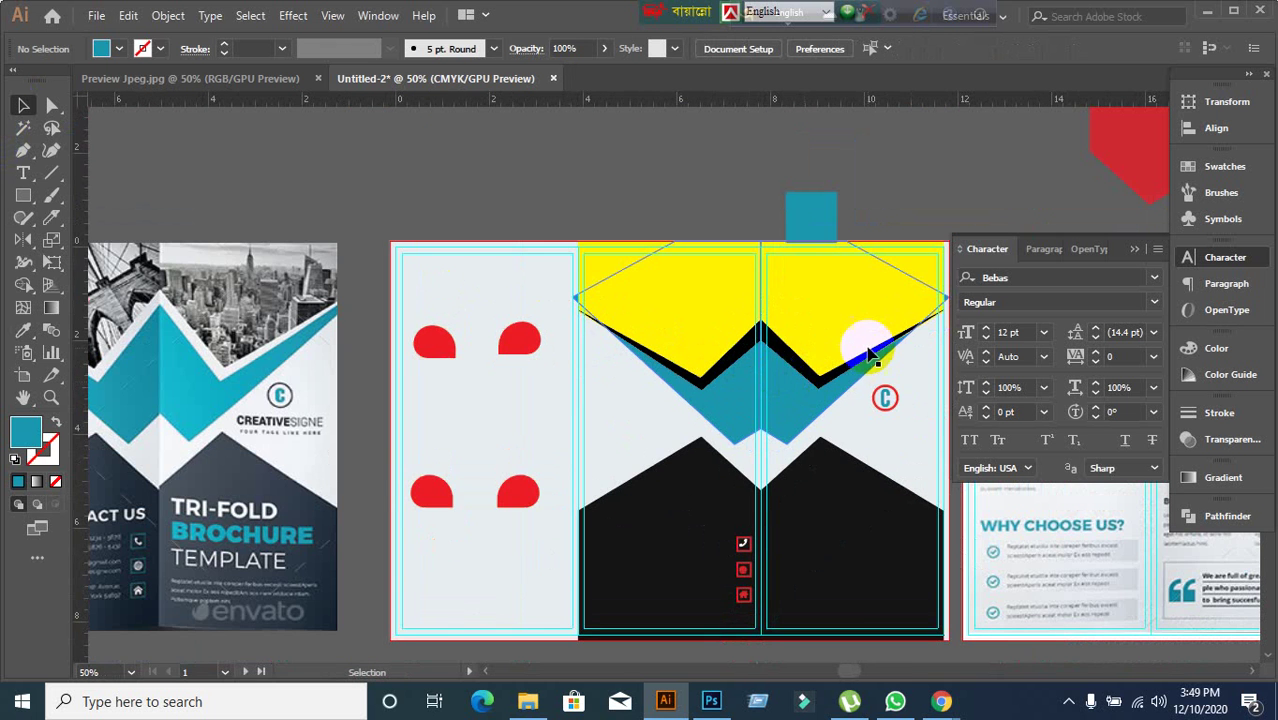
{"action": "scroll", "coordinate": [862, 345], "scroll_direction": "up", "scroll_amount": 1}
{"action": "scroll", "coordinate": [740, 345], "scroll_direction": "right", "scroll_amount": 5}
{"action": "scroll", "coordinate": [740, 345], "scroll_direction": "up", "scroll_amount": 2}
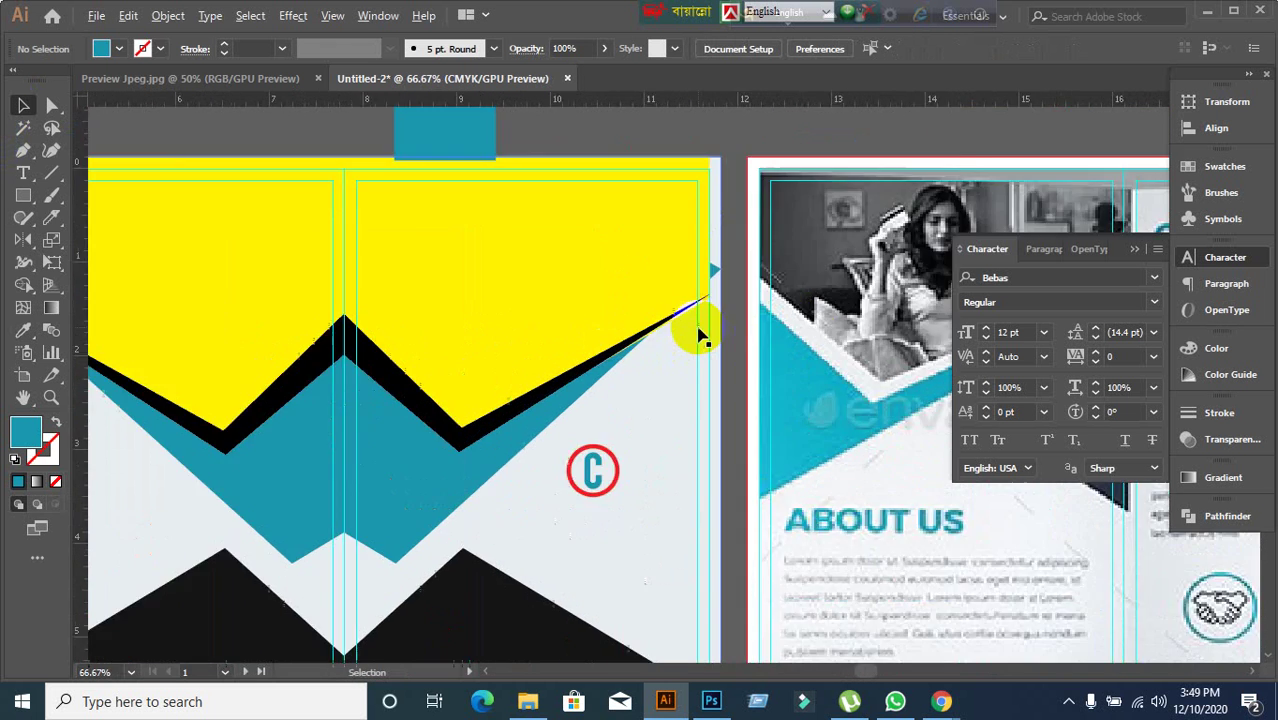
{"action": "left_click", "coordinate": [617, 336]}
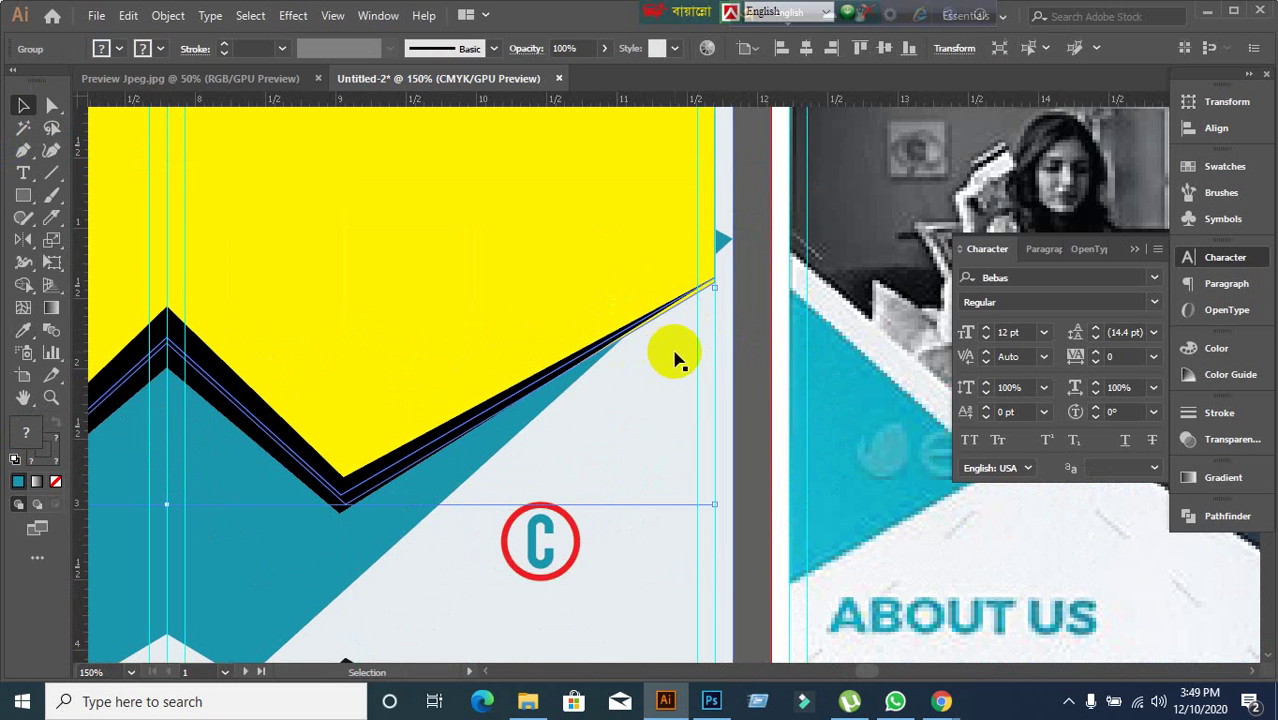
{"action": "scroll", "coordinate": [554, 392], "scroll_direction": "down", "scroll_amount": 2}
{"action": "left_click_drag", "start_coordinate": [437, 440], "coordinate": [543, 426]}
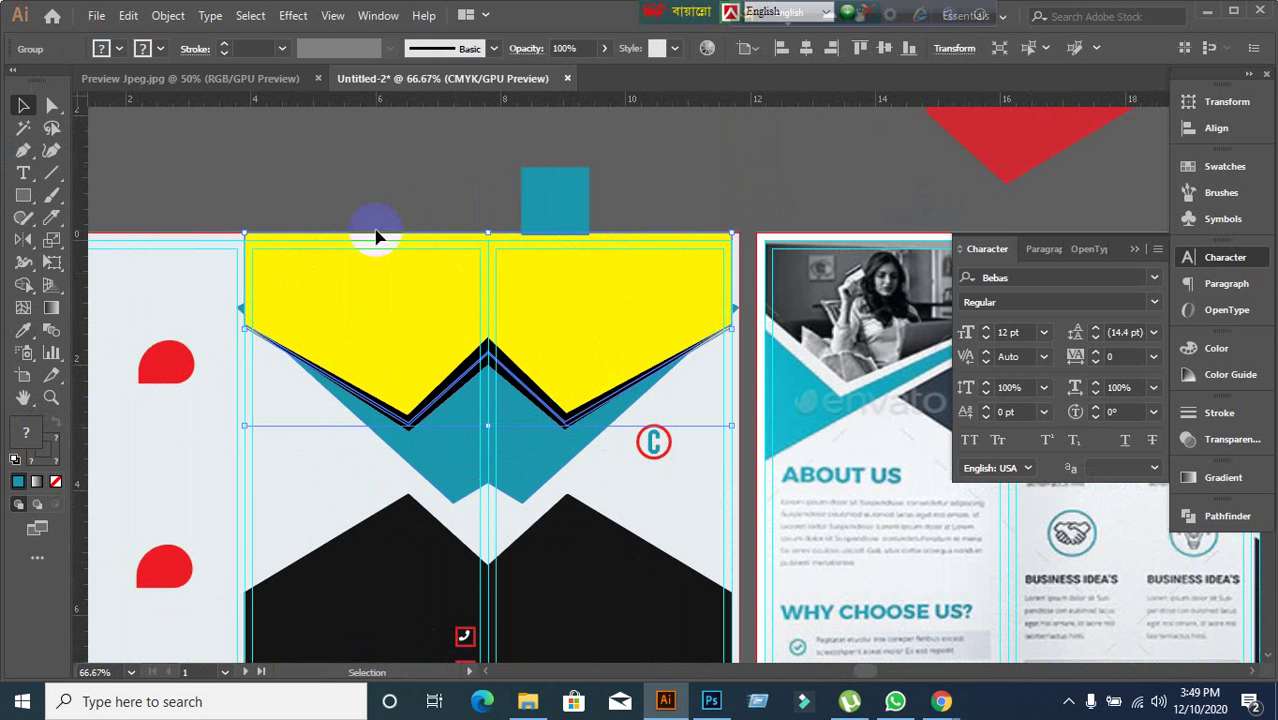
- Try moving the yellow and black zigzag group up off the first page and undo the move
{"action": "left_click", "coordinate": [456, 297]}
{"action": "scroll", "coordinate": [456, 297], "scroll_direction": "down", "scroll_amount": 2}
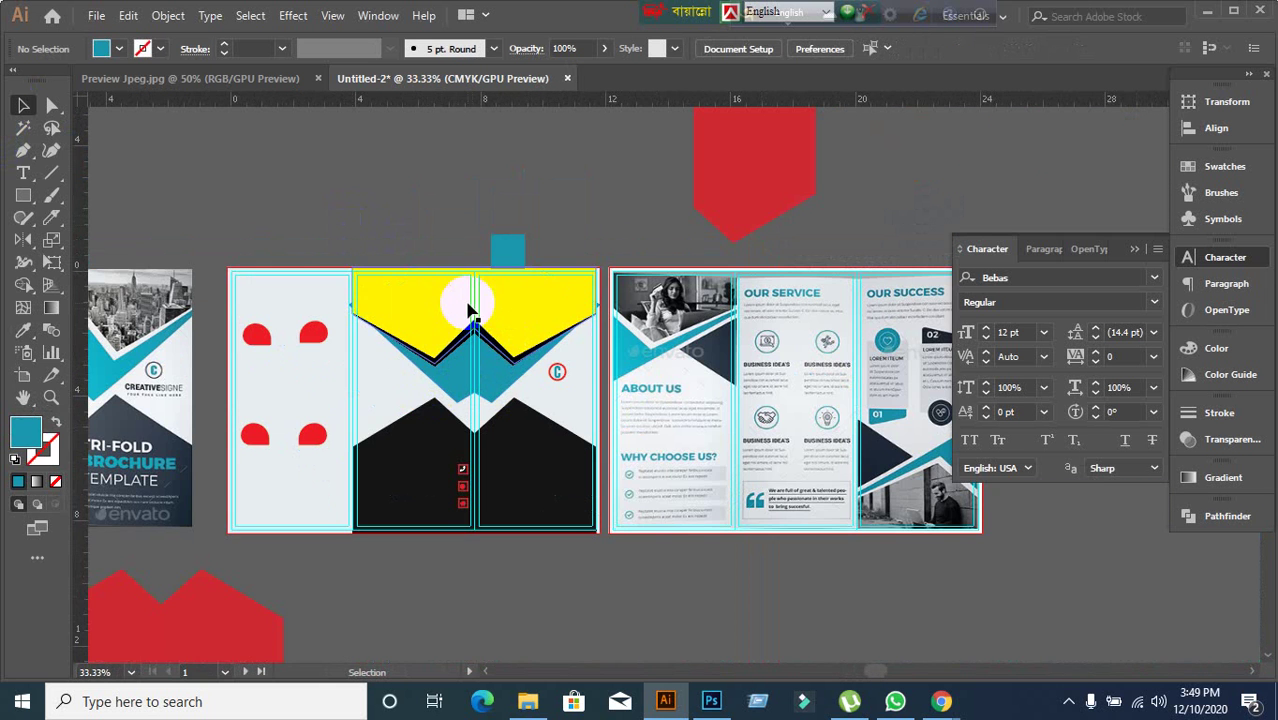
{"action": "left_click_drag", "start_coordinate": [469, 308], "coordinate": [421, 213]}
{"action": "key", "text": "ctrl+z"}
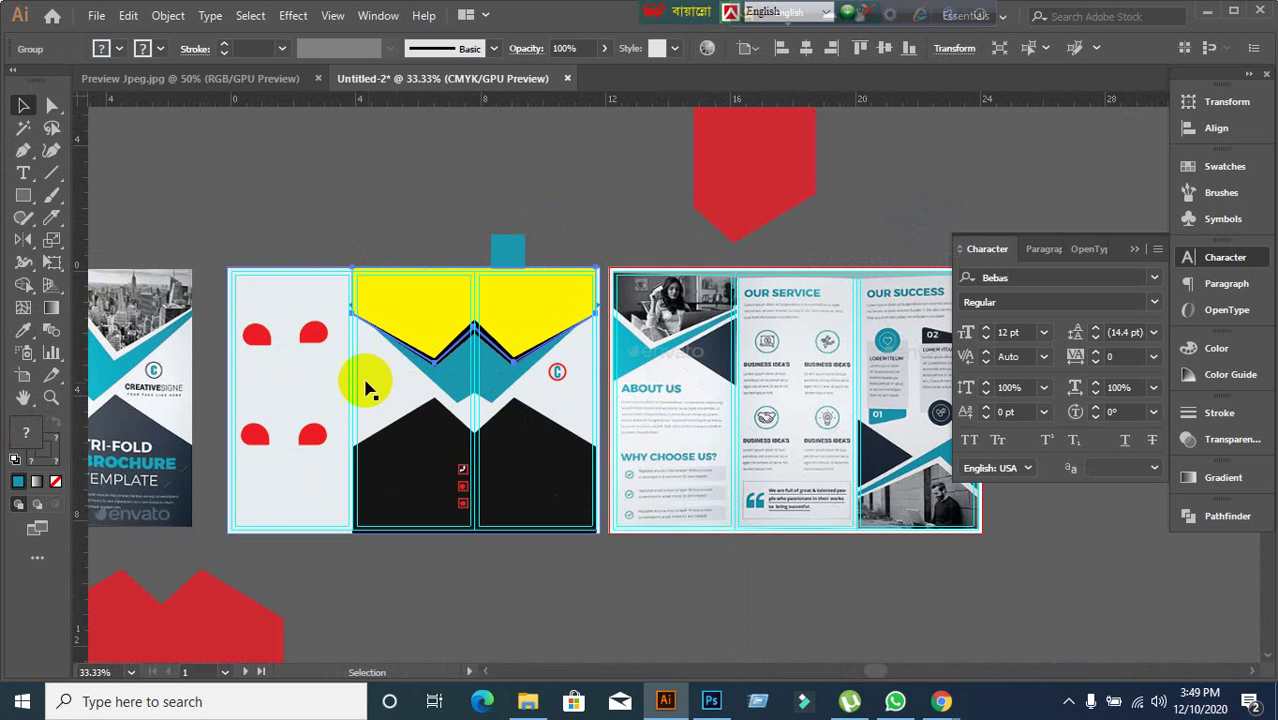
- Try moving the light background shape of the first page and undo the move
{"action": "left_click_drag", "start_coordinate": [368, 379], "coordinate": [478, 354]}
{"action": "key", "text": "ctrl+z"}
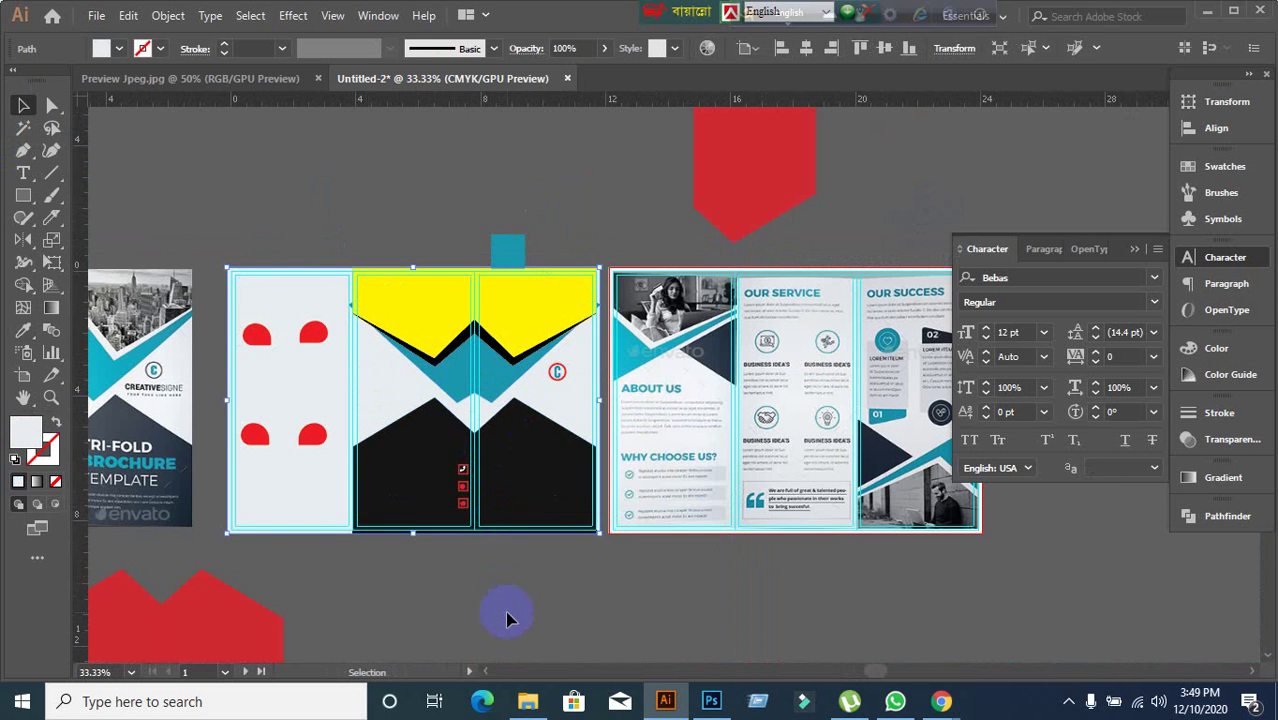
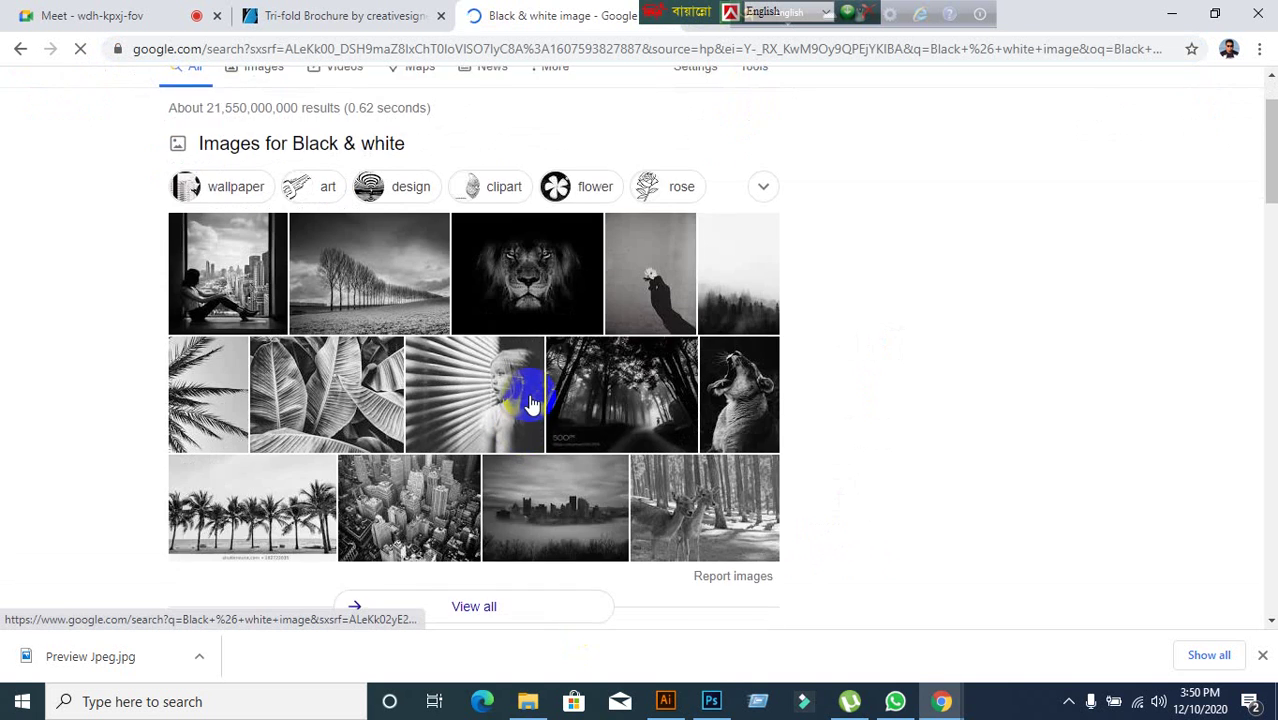
- Browse the image results for "Black & white image" in the browser for a photo that suits the brochure
{"action": "scroll", "coordinate": [531, 407], "scroll_direction": "up", "scroll_amount": 1}
{"action": "scroll", "coordinate": [506, 410], "scroll_direction": "up", "scroll_amount": 1}
{"action": "left_click", "coordinate": [268, 160]}
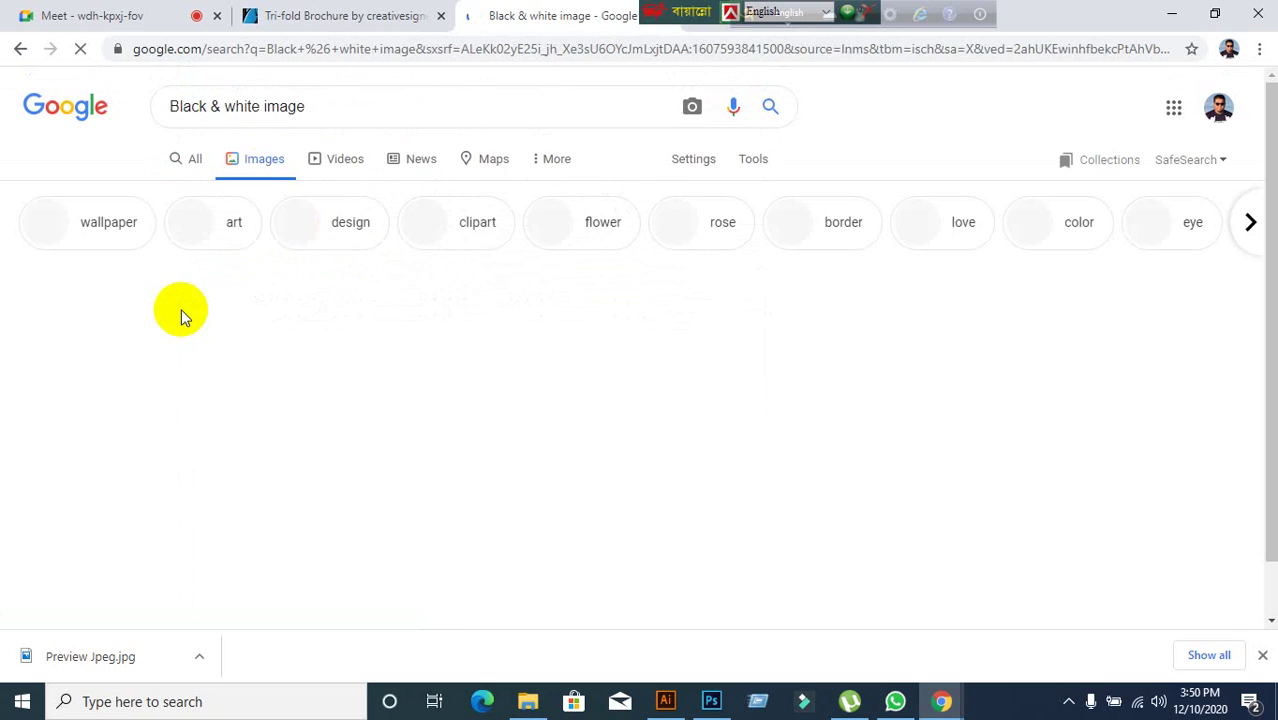
{"action": "scroll", "coordinate": [547, 397], "scroll_direction": "down", "scroll_amount": 10}
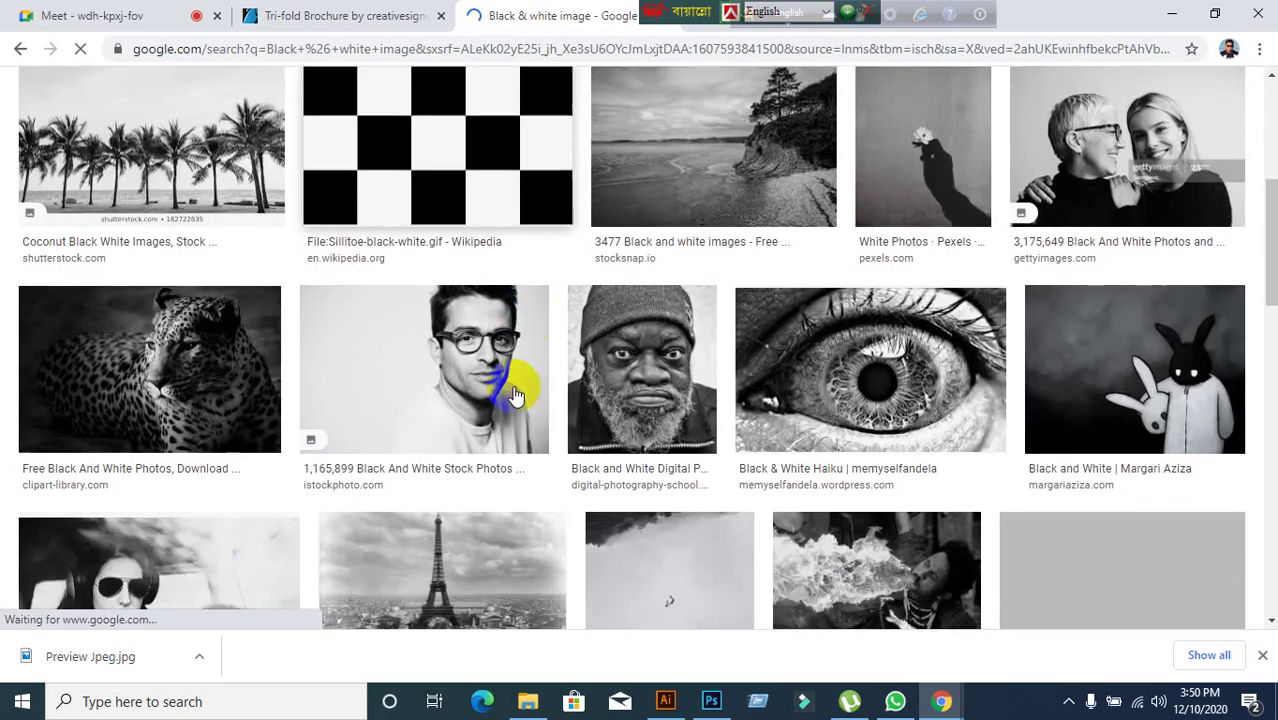
{"action": "scroll", "coordinate": [500, 397], "scroll_direction": "down", "scroll_amount": 2}
{"action": "scroll", "coordinate": [451, 402], "scroll_direction": "down", "scroll_amount": 4}
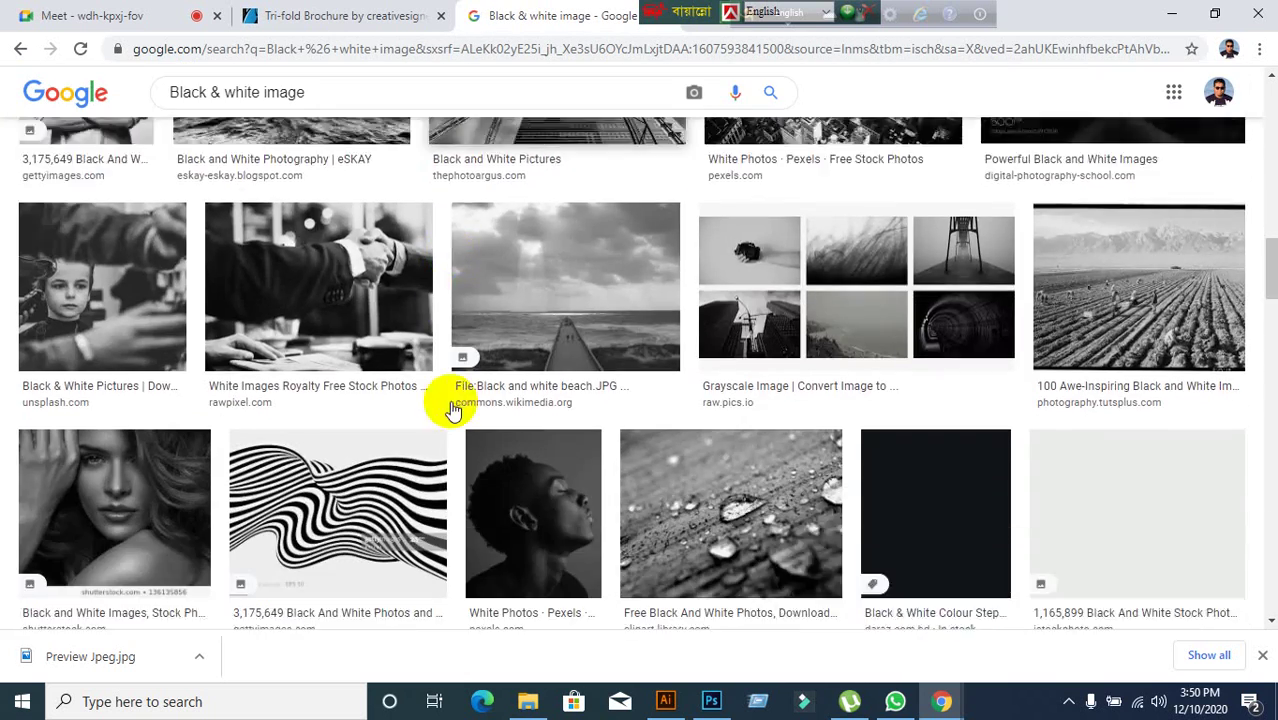
{"action": "scroll", "coordinate": [450, 400], "scroll_direction": "down", "scroll_amount": 9}
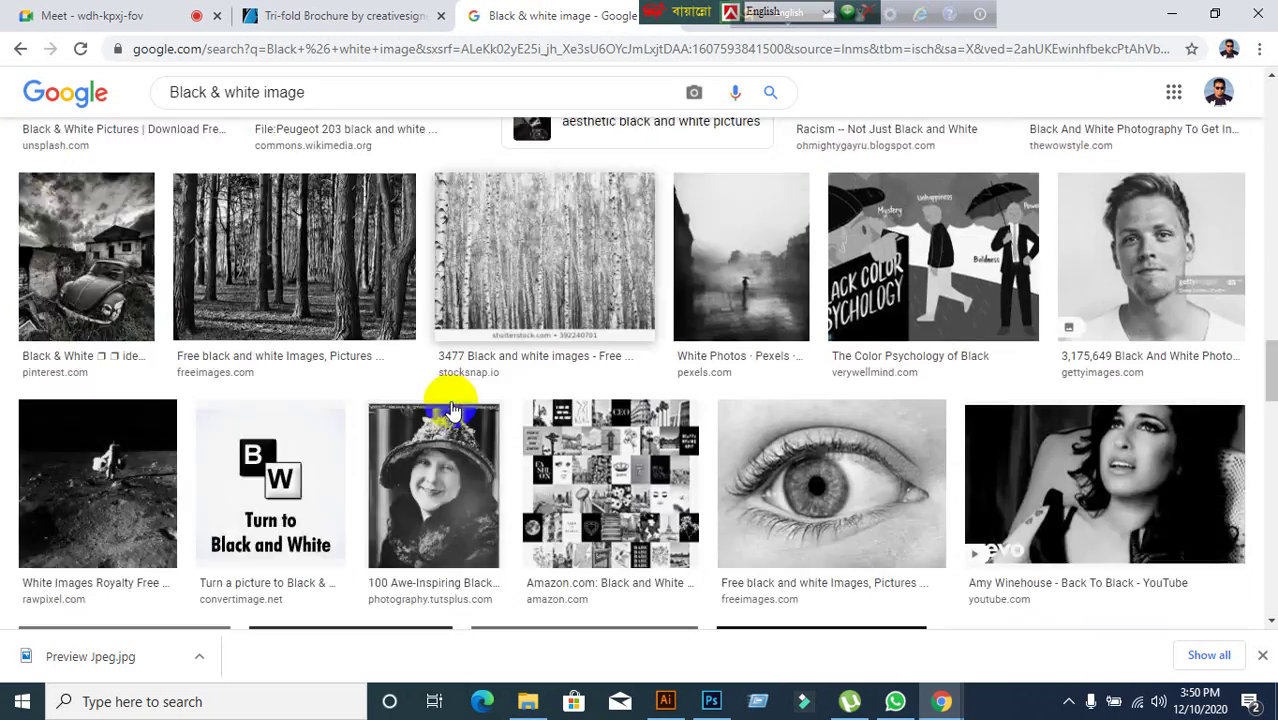
{"action": "scroll", "coordinate": [448, 409], "scroll_direction": "down", "scroll_amount": 3}
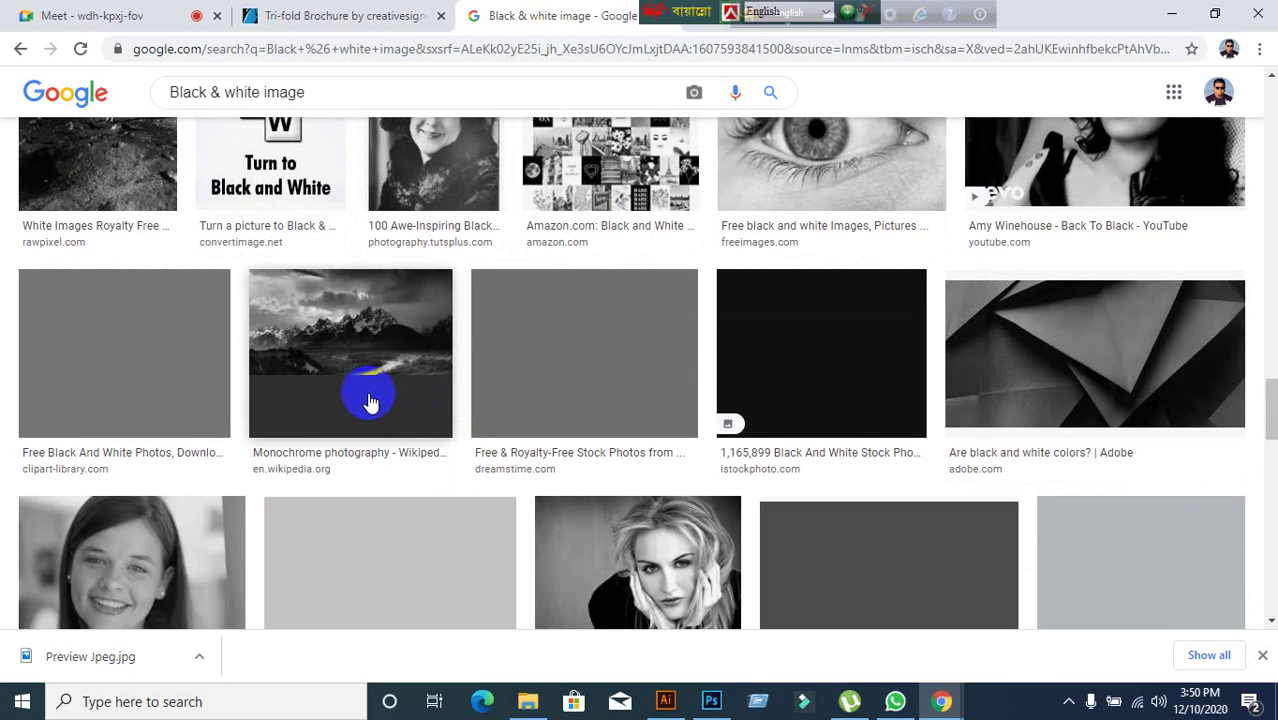
{"action": "scroll", "coordinate": [369, 400], "scroll_direction": "up", "scroll_amount": 2}
{"action": "scroll", "coordinate": [369, 398], "scroll_direction": "down", "scroll_amount": 5}
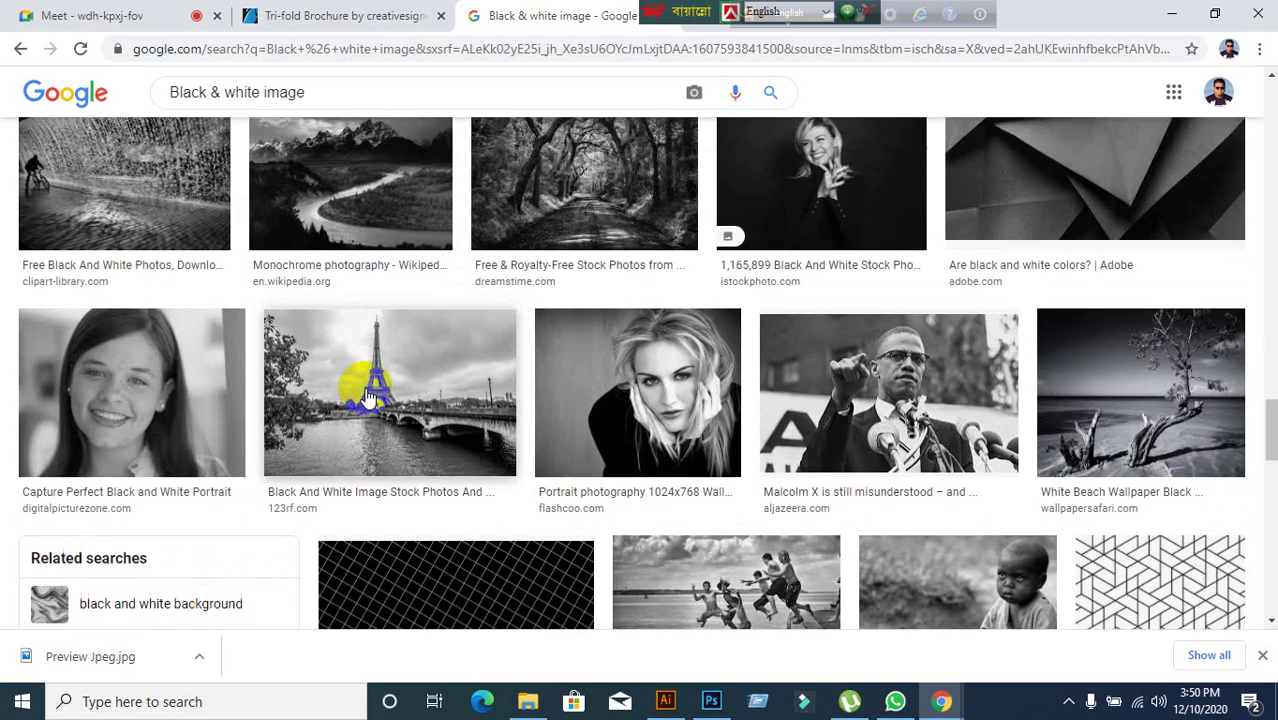
{"action": "scroll", "coordinate": [371, 398], "scroll_direction": "up", "scroll_amount": 3}
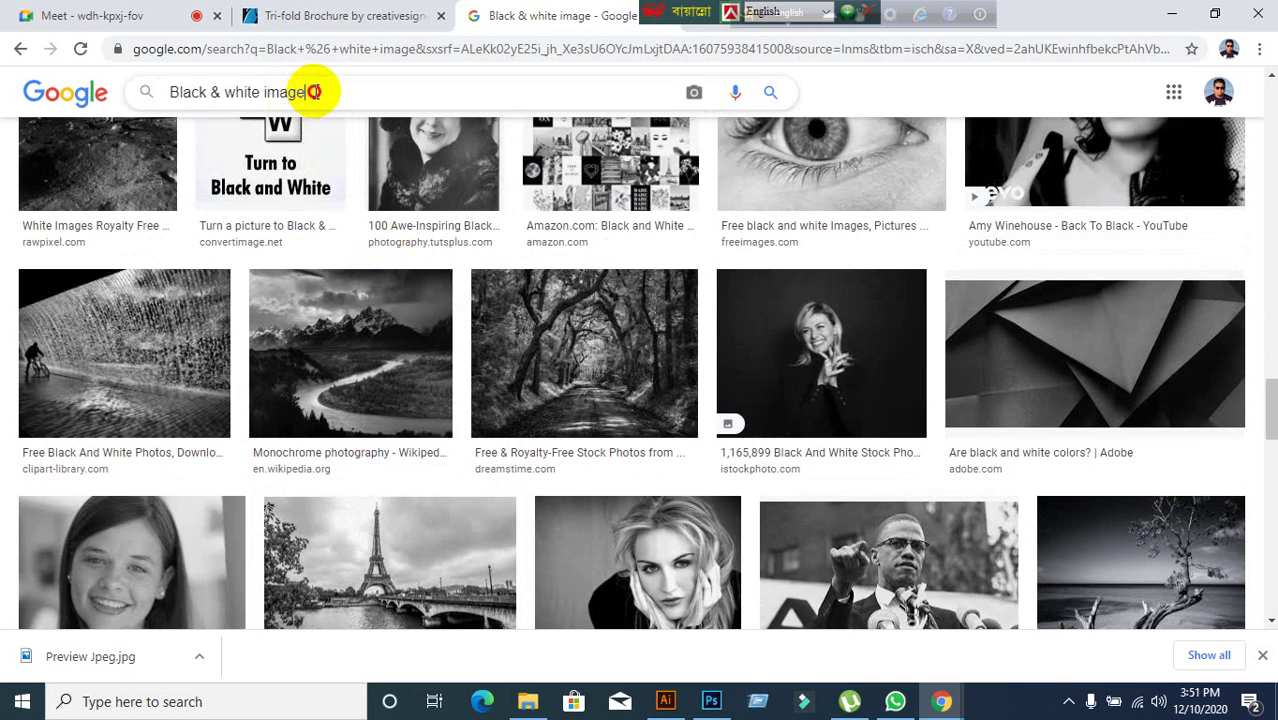
- Change the image search to "Black & white office" and run it
{"action": "key", "text": "BackSpace"}
{"action": "key", "text": "BackSpace"}
{"action": "key", "text": "BackSpace"}
{"action": "key", "text": "BackSpace"}
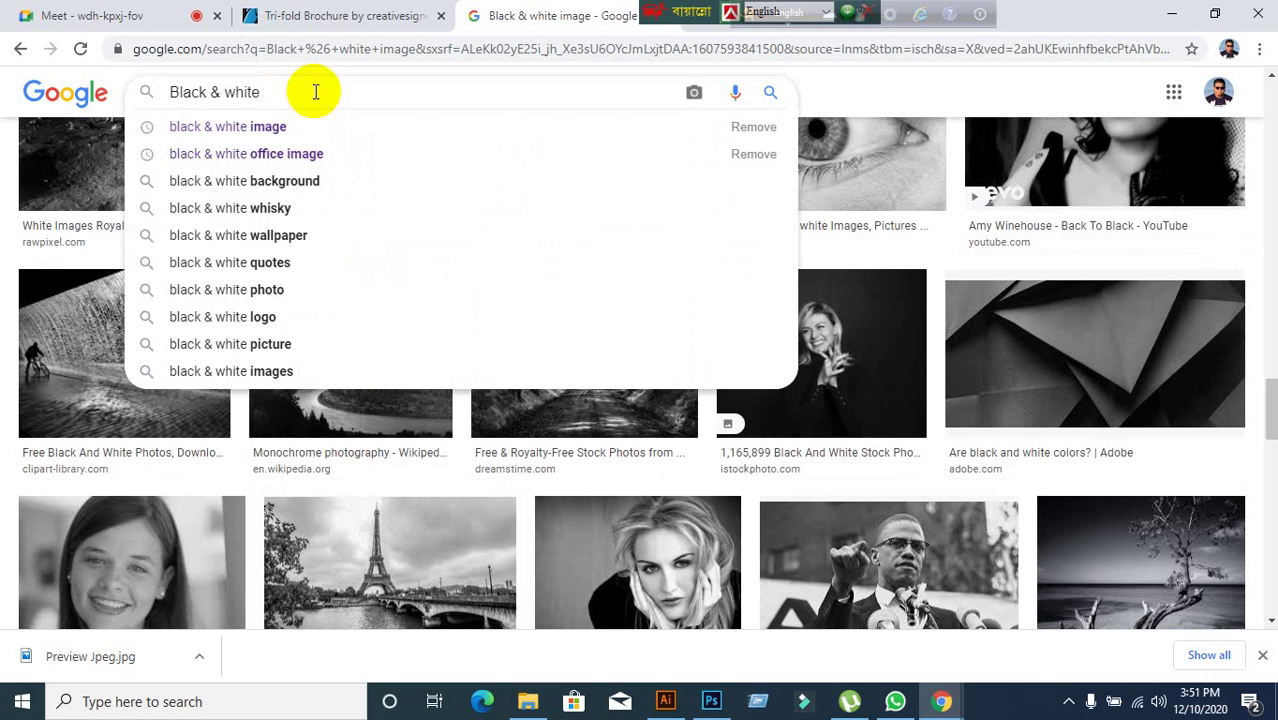
{"action": "type", "text": "office"}
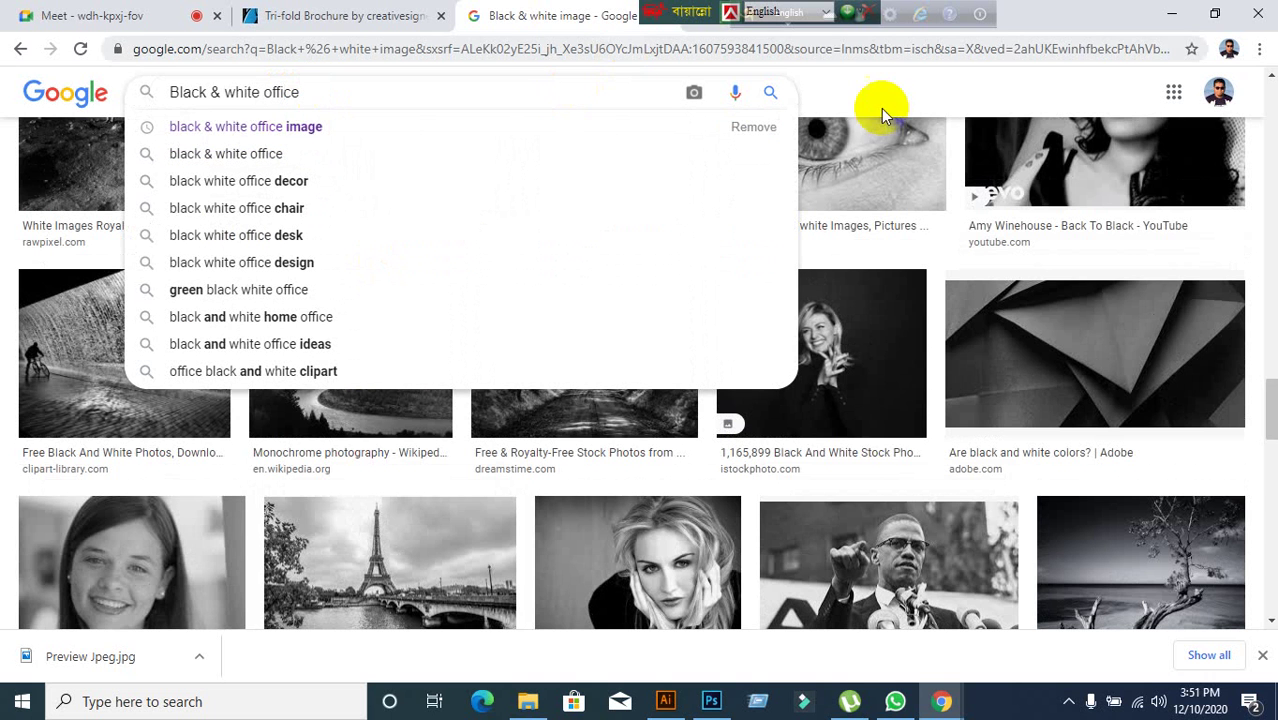
{"action": "left_click", "coordinate": [770, 97]}
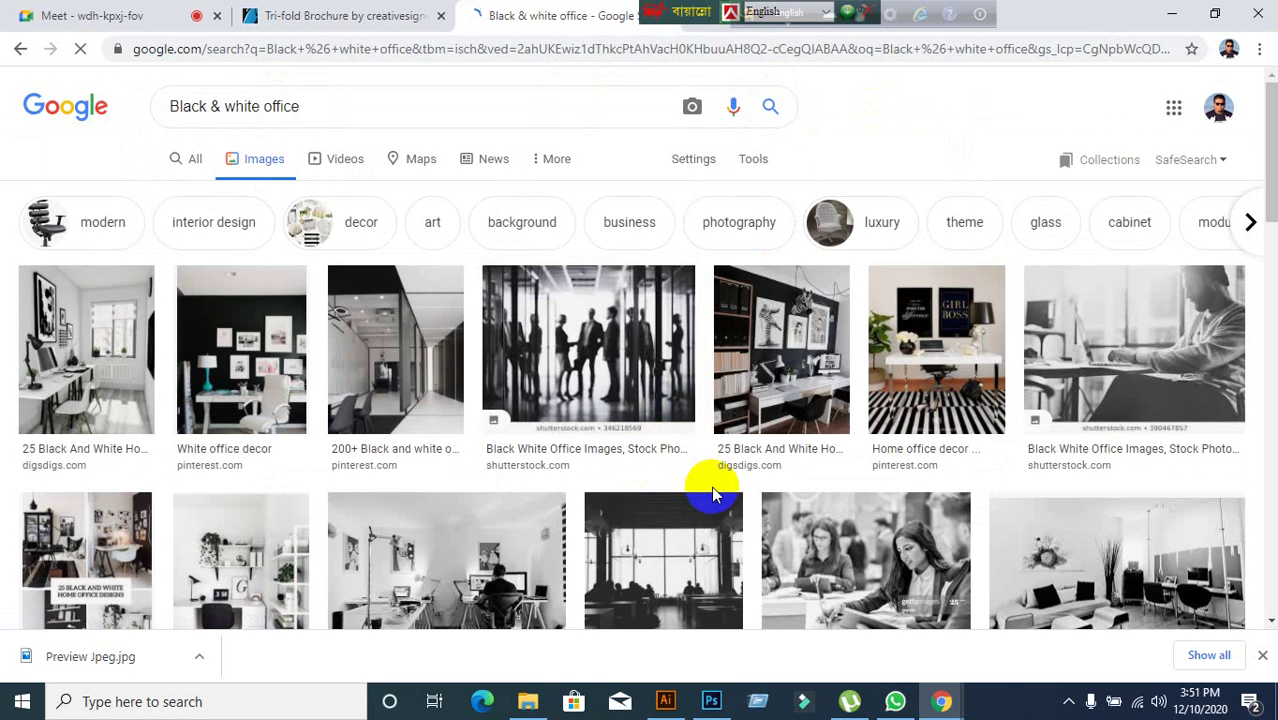
- Copy the black-and-white photo of office chairs at a meeting table from the image results
{"action": "scroll", "coordinate": [710, 492], "scroll_direction": "down", "scroll_amount": 2}
{"action": "scroll", "coordinate": [756, 503], "scroll_direction": "down", "scroll_amount": 1}
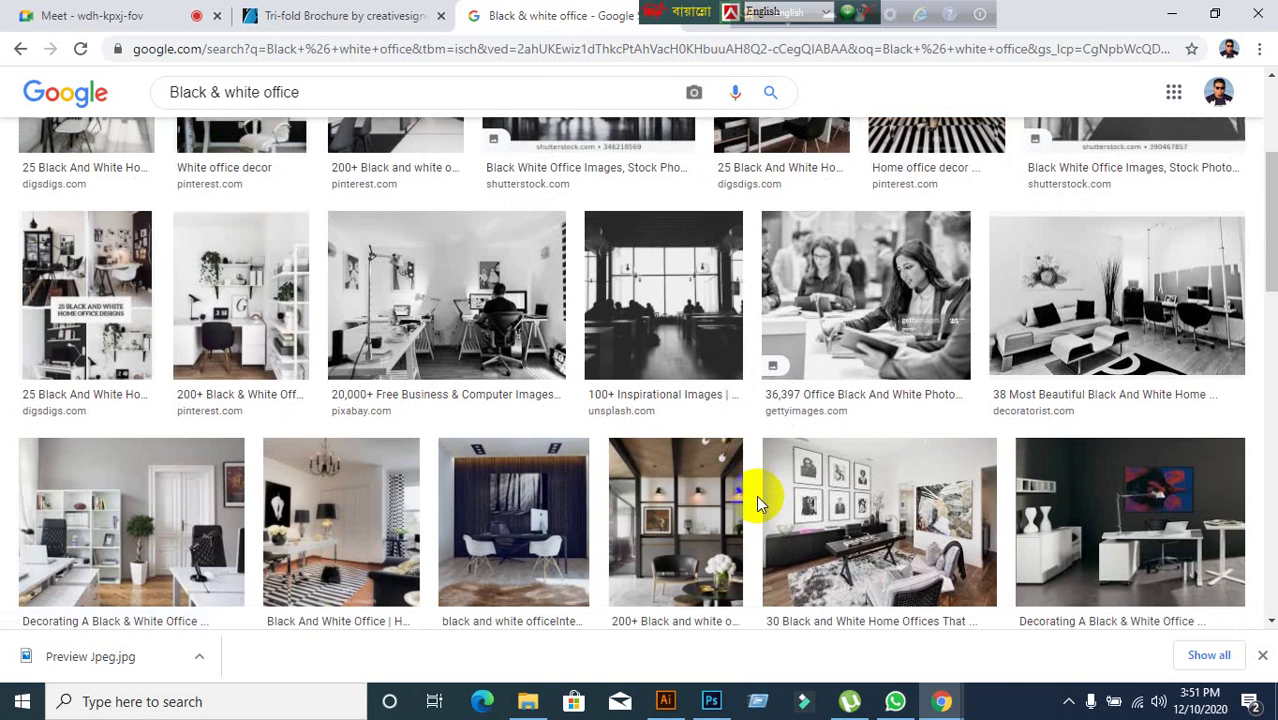
{"action": "scroll", "coordinate": [747, 493], "scroll_direction": "up", "scroll_amount": 3}
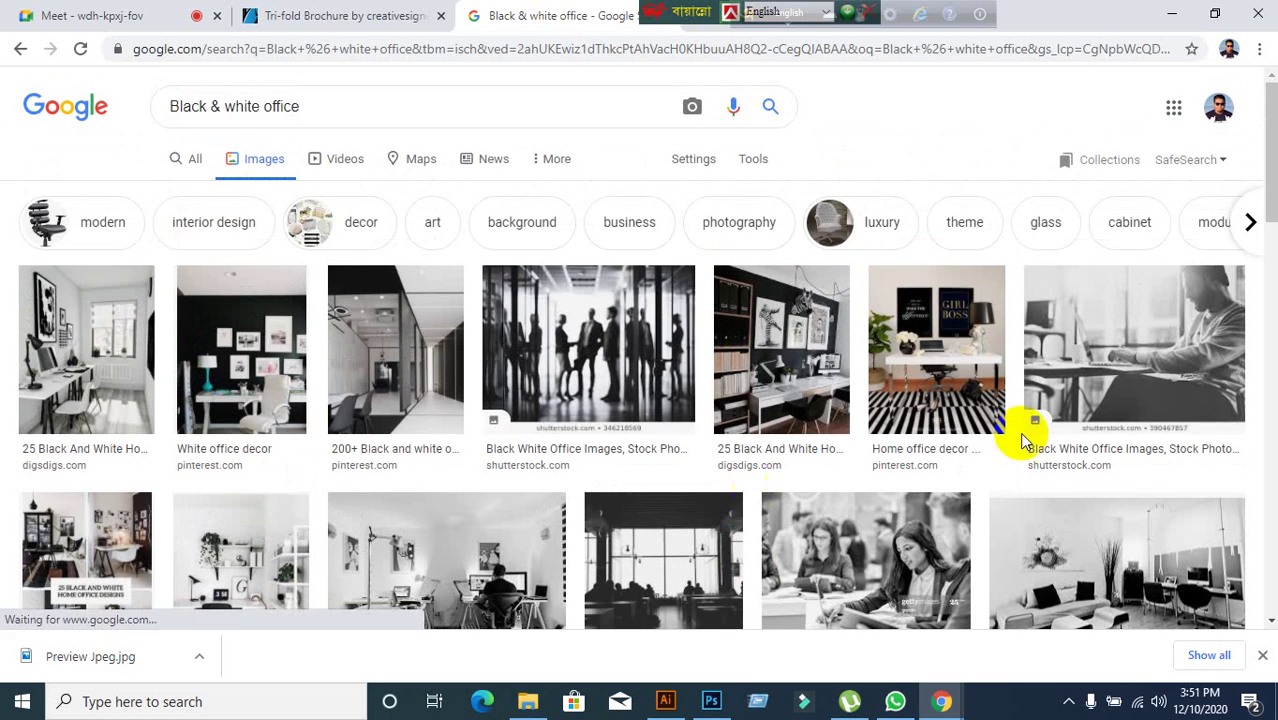
{"action": "left_click", "coordinate": [666, 702]}
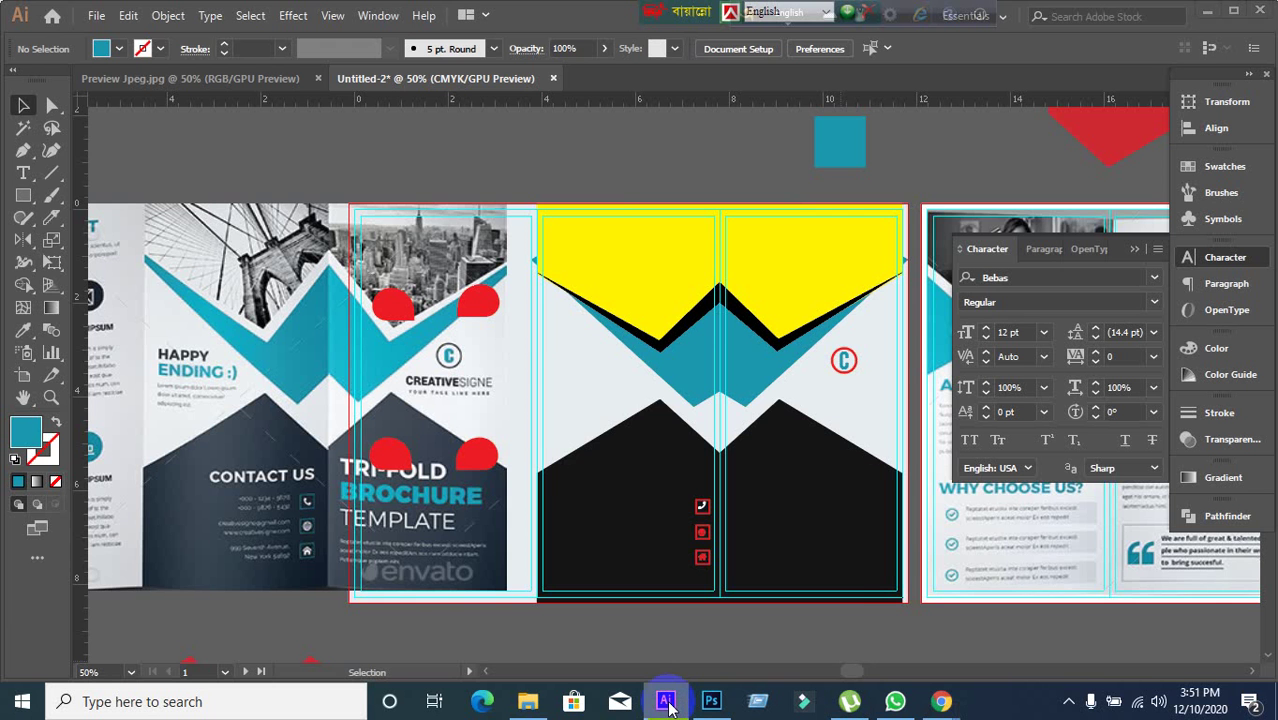
{"action": "left_click", "coordinate": [666, 702]}
{"action": "scroll", "coordinate": [690, 515], "scroll_direction": "down", "scroll_amount": 2}
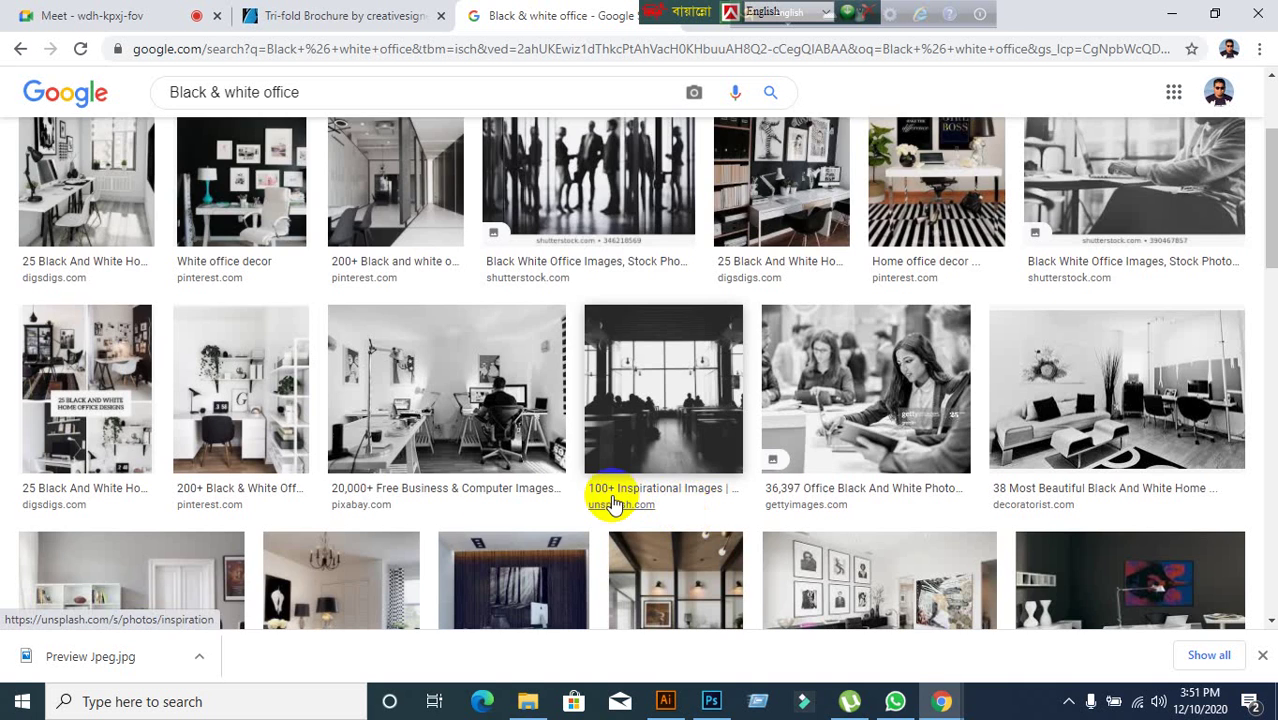
{"action": "scroll", "coordinate": [513, 499], "scroll_direction": "down", "scroll_amount": 4}
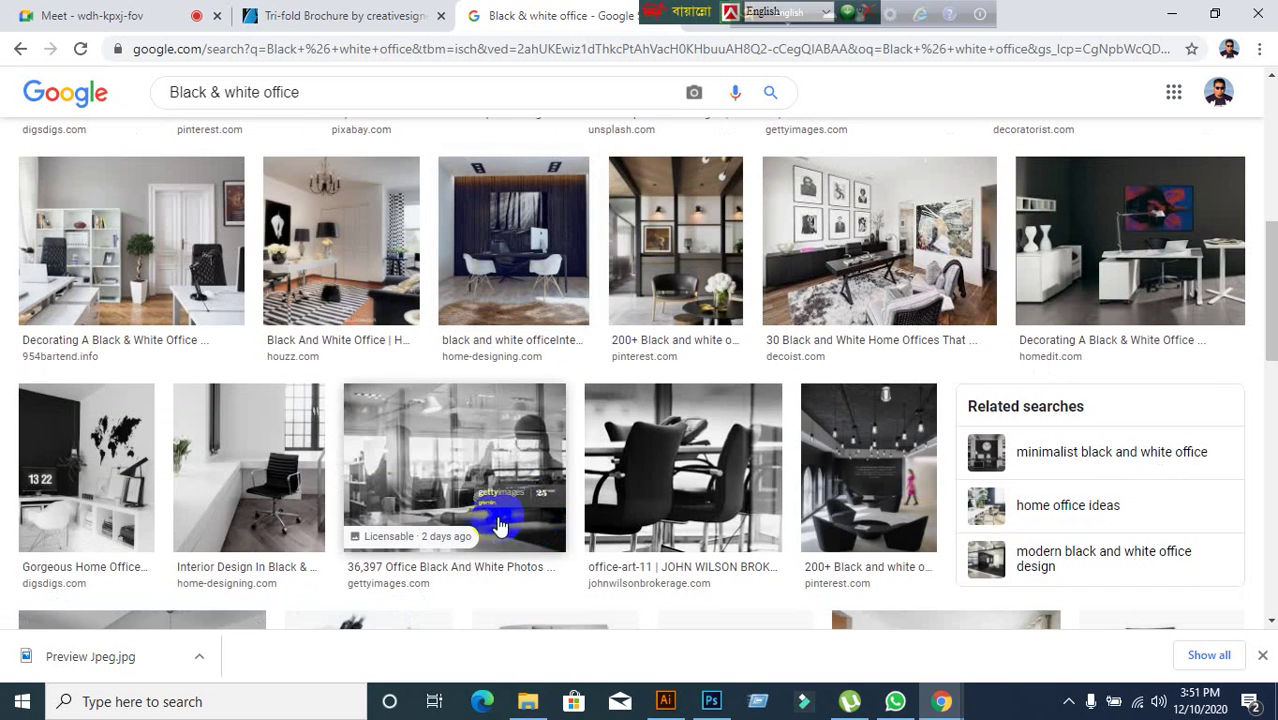
{"action": "left_click", "coordinate": [633, 457]}
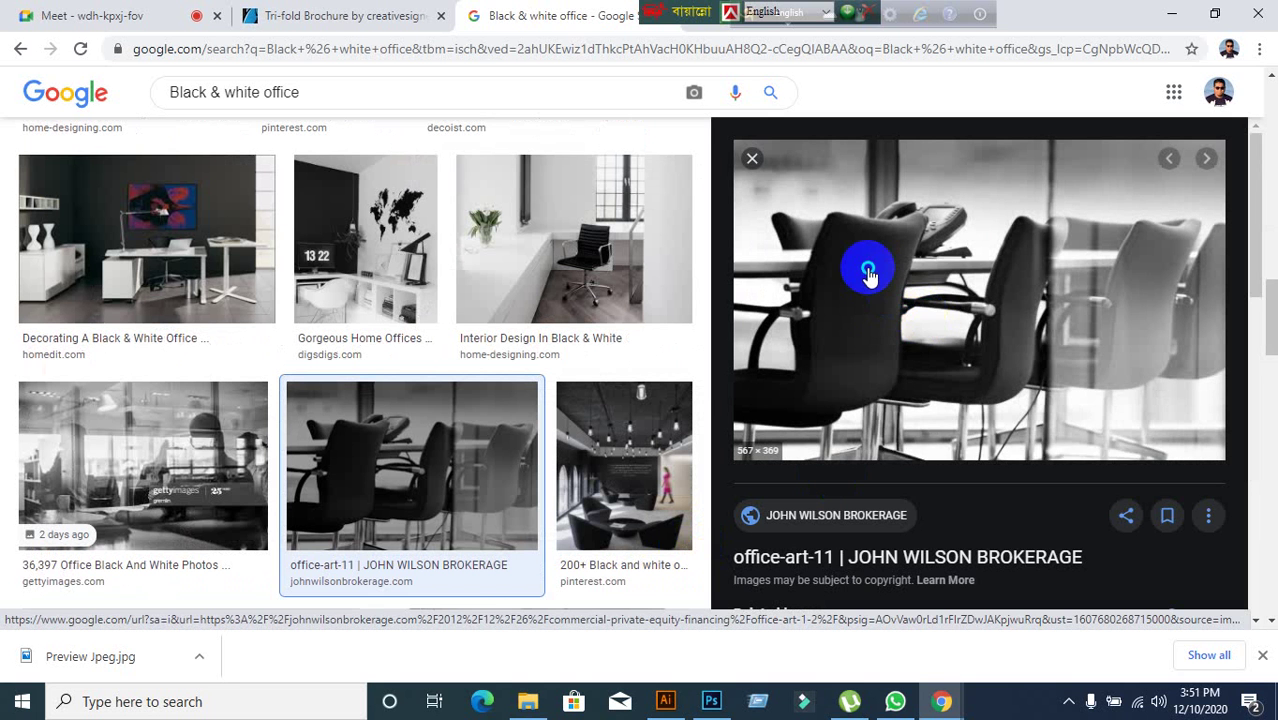
{"action": "right_click", "coordinate": [868, 276]}
{"action": "left_click", "coordinate": [901, 460]}
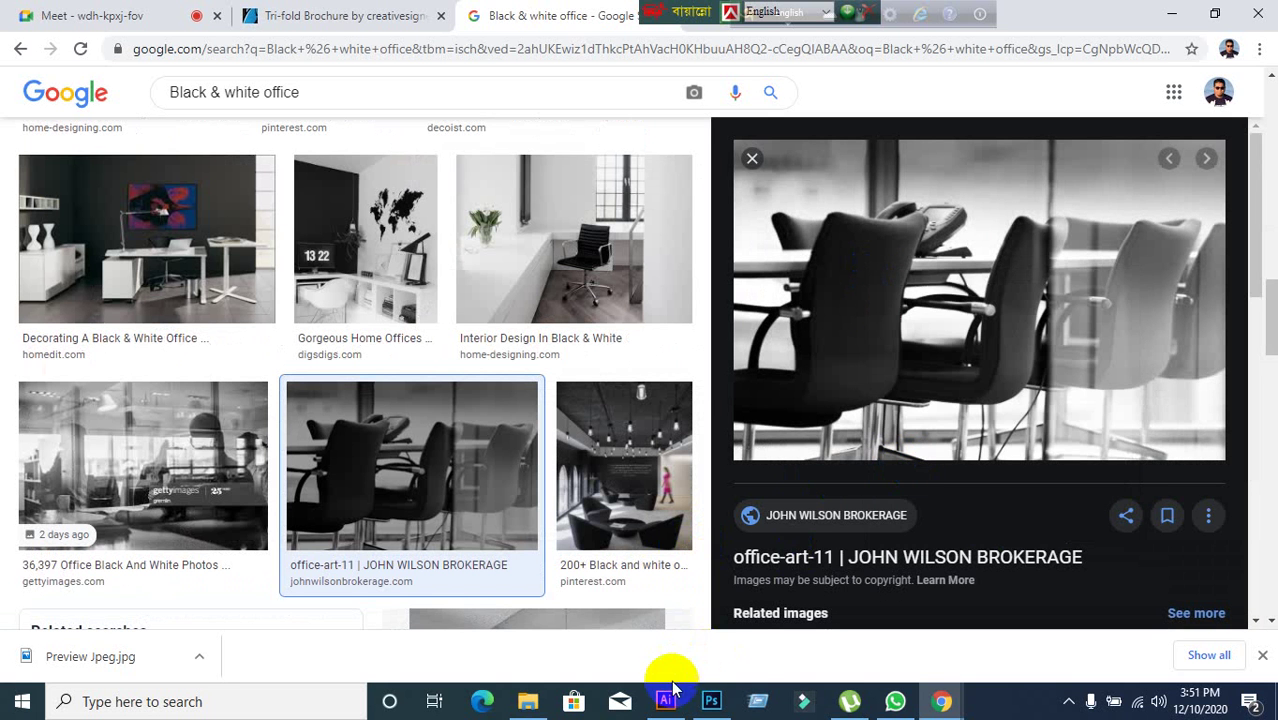
- Switch to Illustrator, paste the chairs photo, scale it down to about two thirds and place it above the first page
{"action": "left_click", "coordinate": [666, 700]}
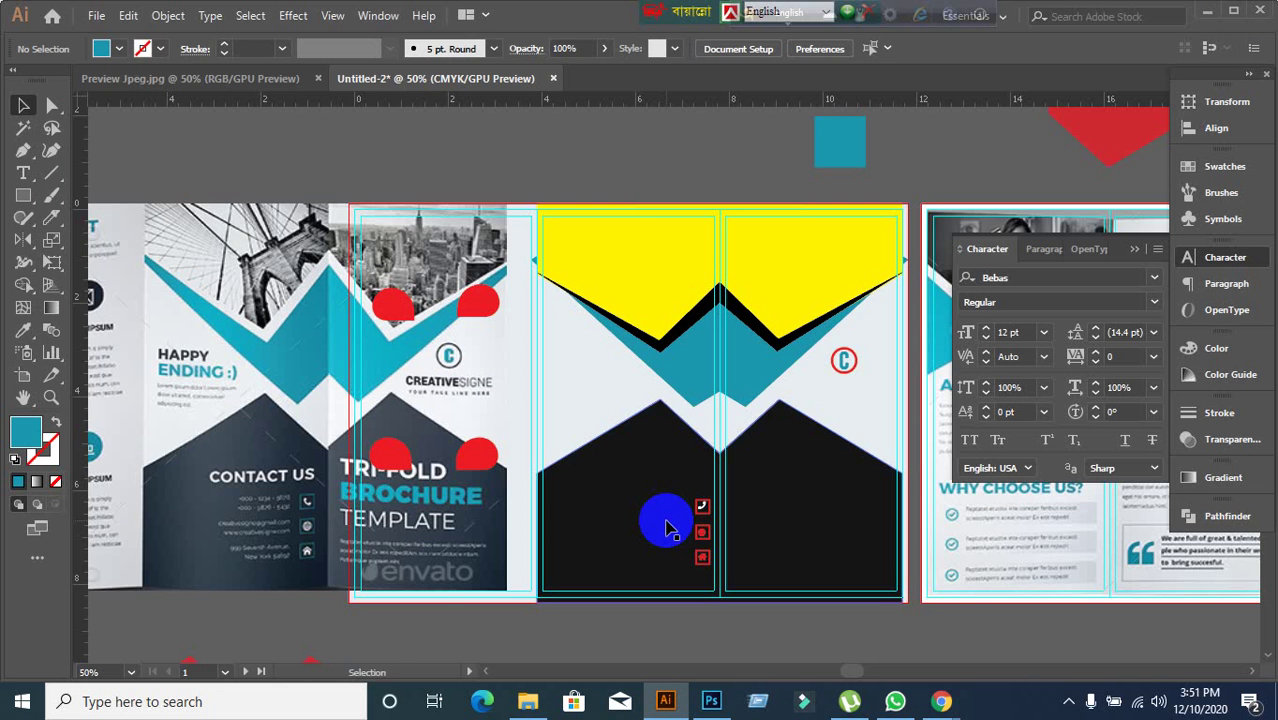
{"action": "key", "text": "ctrl+v"}
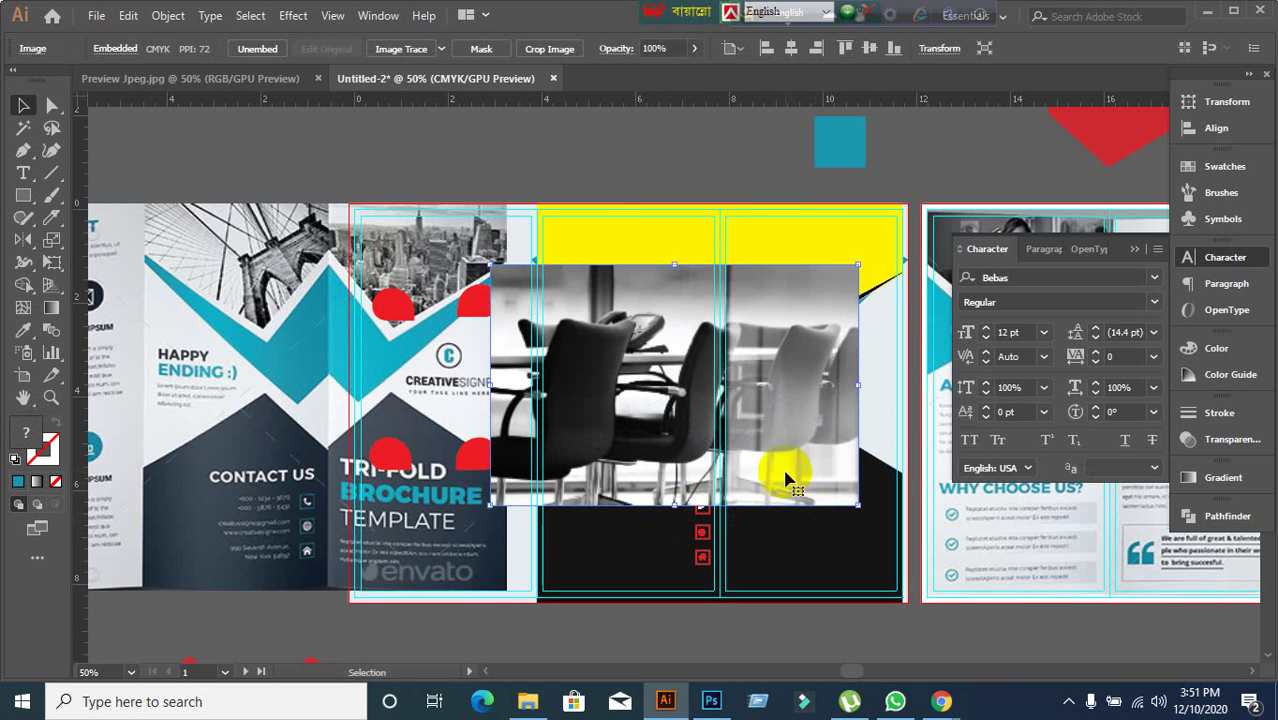
{"action": "left_click_drag", "start_coordinate": [783, 470], "coordinate": [726, 221]}
{"action": "scroll", "coordinate": [778, 405], "scroll_direction": "up", "scroll_amount": 2}
{"action": "left_click_drag", "start_coordinate": [668, 291], "coordinate": [666, 243]}
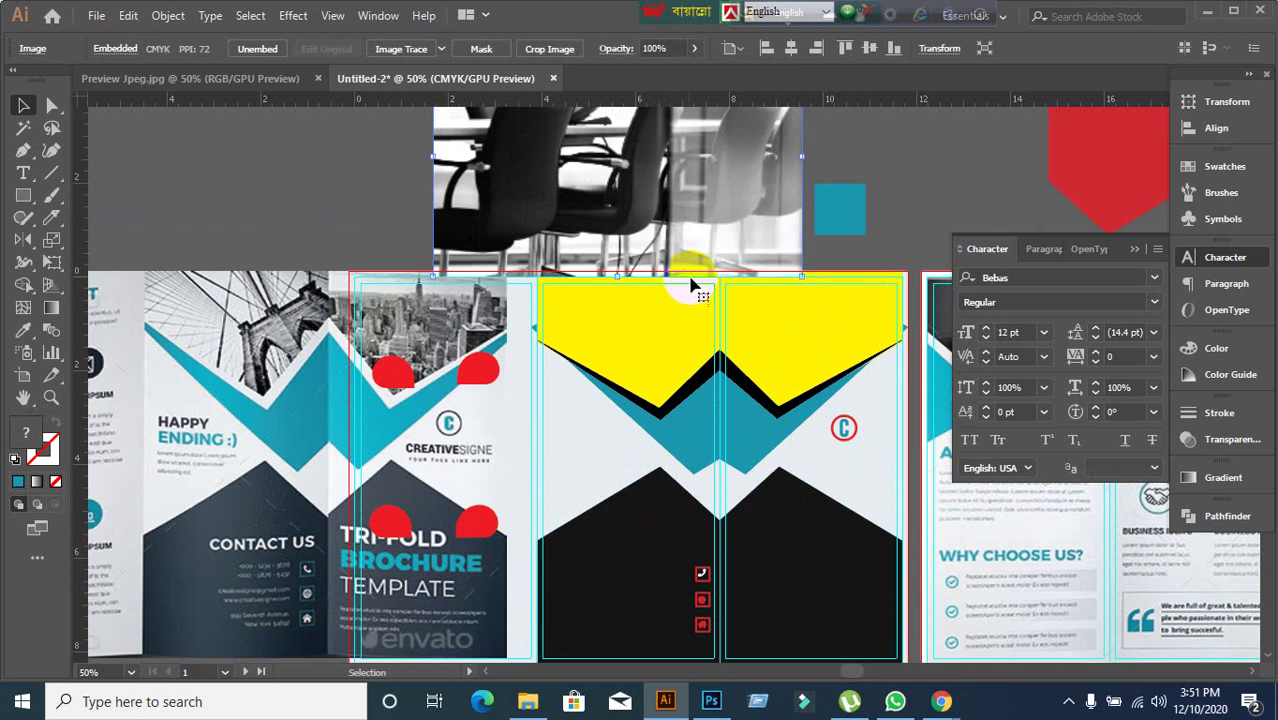
{"action": "scroll", "coordinate": [705, 299], "scroll_direction": "up", "scroll_amount": 5}
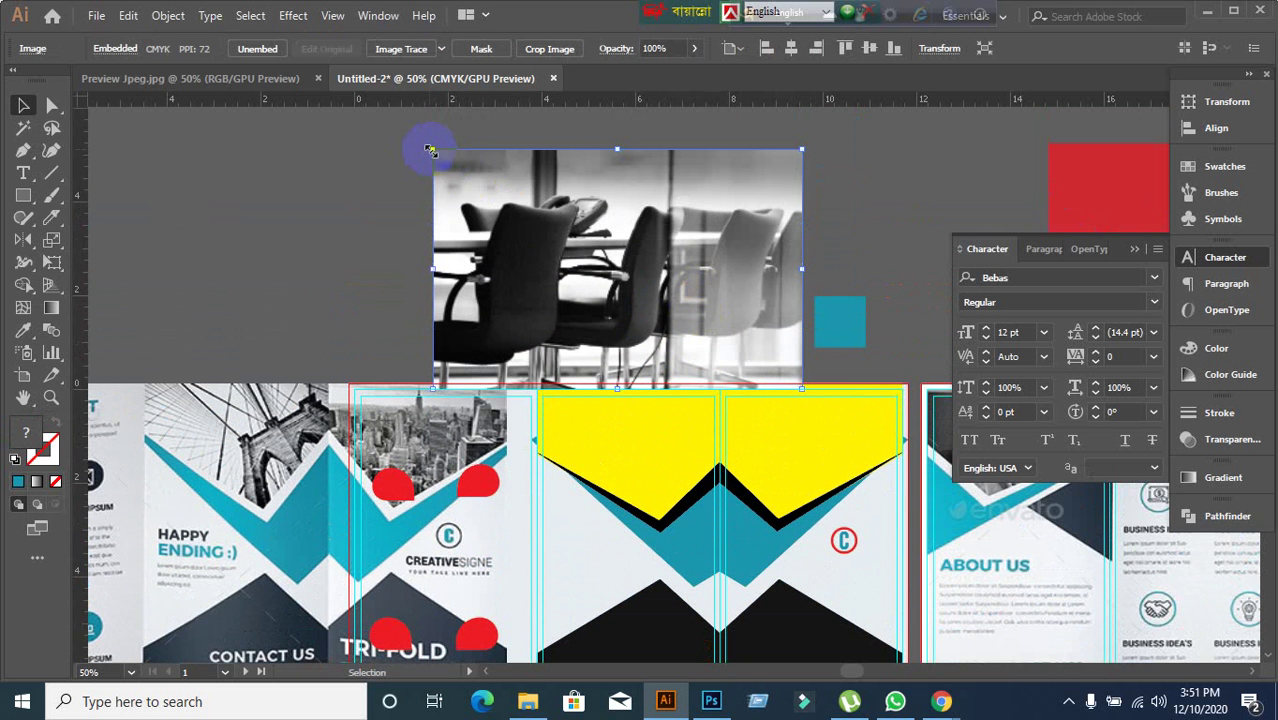
{"action": "left_click_drag", "start_coordinate": [432, 150], "coordinate": [537, 229]}
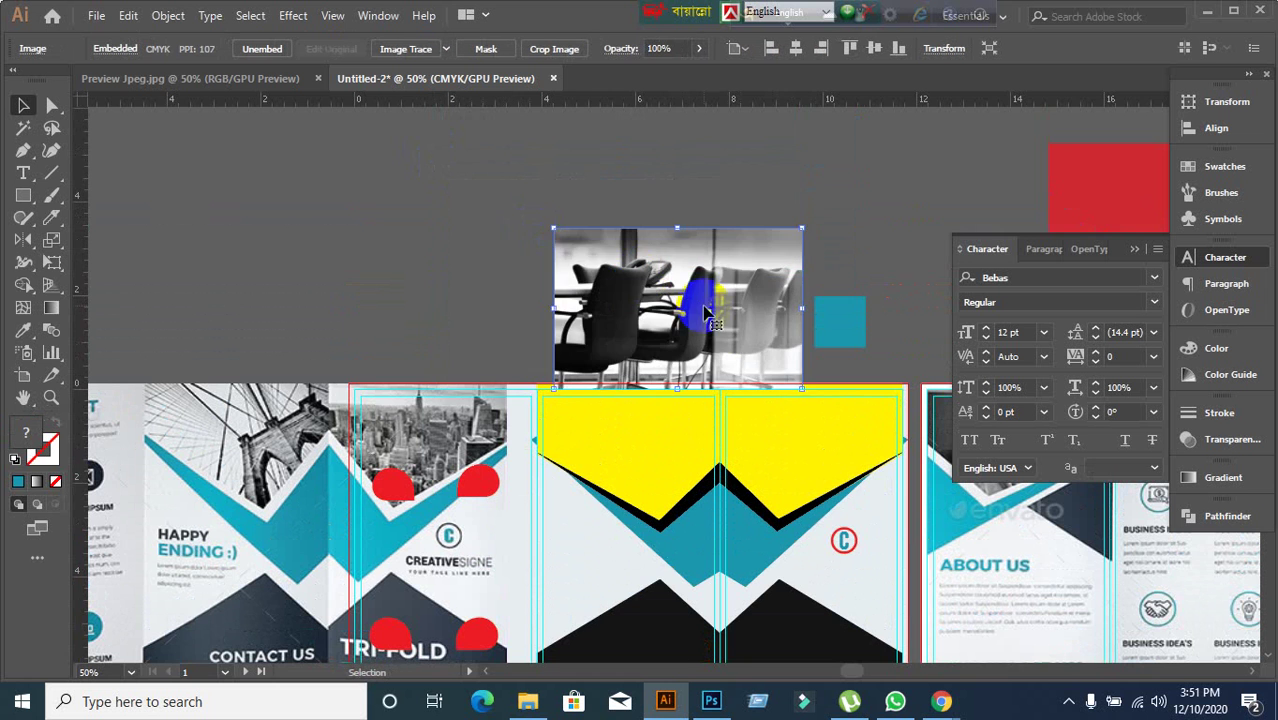
{"action": "left_click_drag", "start_coordinate": [700, 305], "coordinate": [866, 258]}
- Try moving the yellow W-shaped panel up off the first page and put it back
{"action": "scroll", "coordinate": [841, 499], "scroll_direction": "up", "scroll_amount": 2}
{"action": "key", "text": "a"}
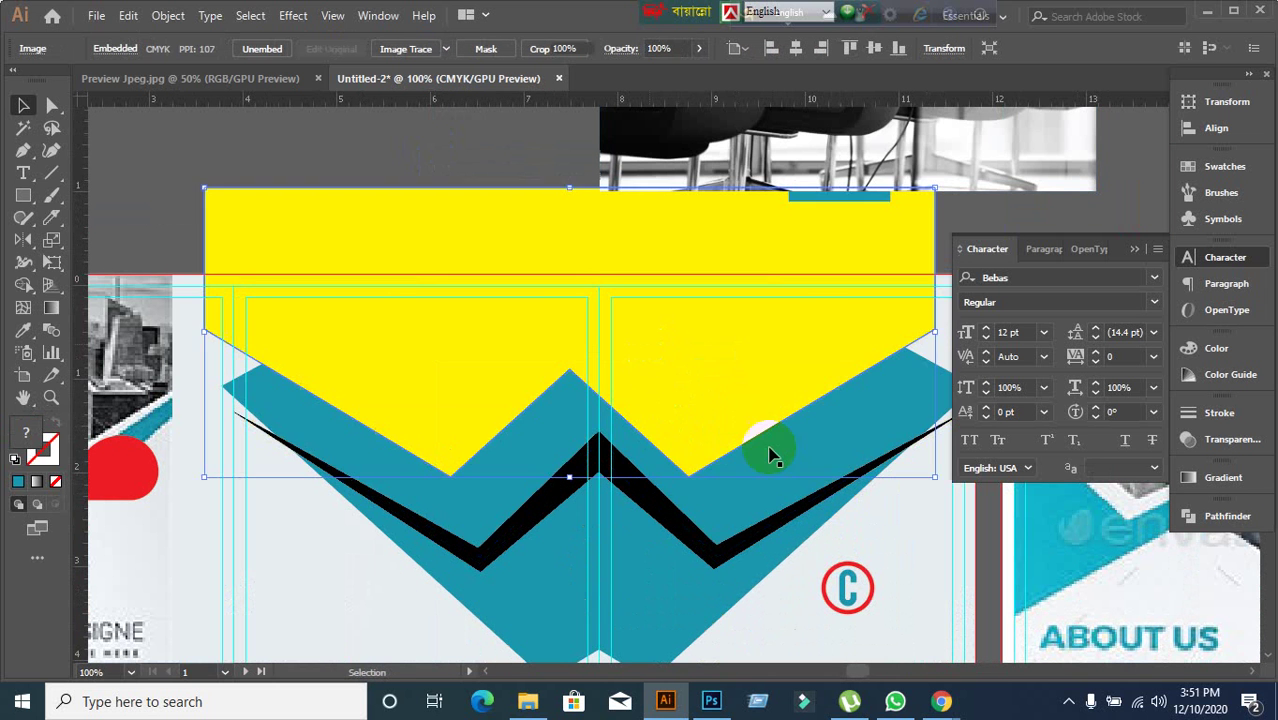
{"action": "left_click", "coordinate": [780, 460]}
{"action": "left_click", "coordinate": [428, 237]}
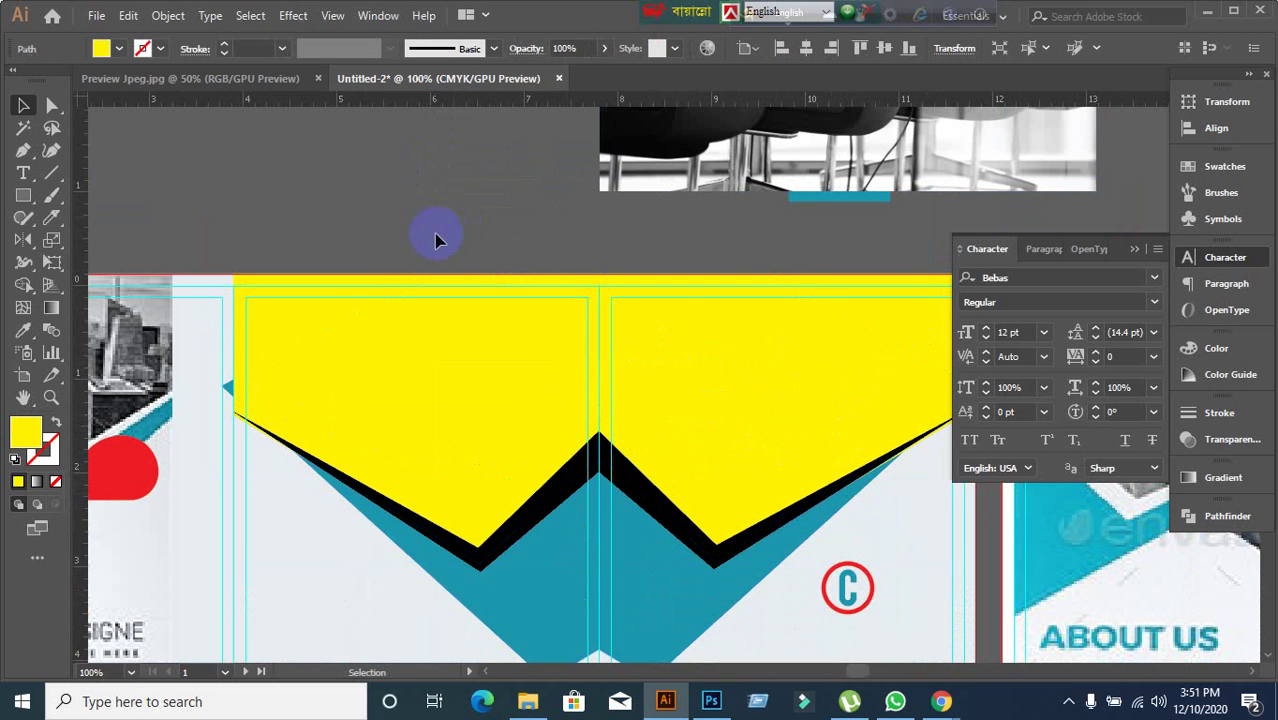
{"action": "key", "text": "v"}
- Draw a vertical line along the fold through the middle of the yellow W-shaped panel, extending beyond its top edge and notch
{"action": "left_click", "coordinate": [44, 176]}
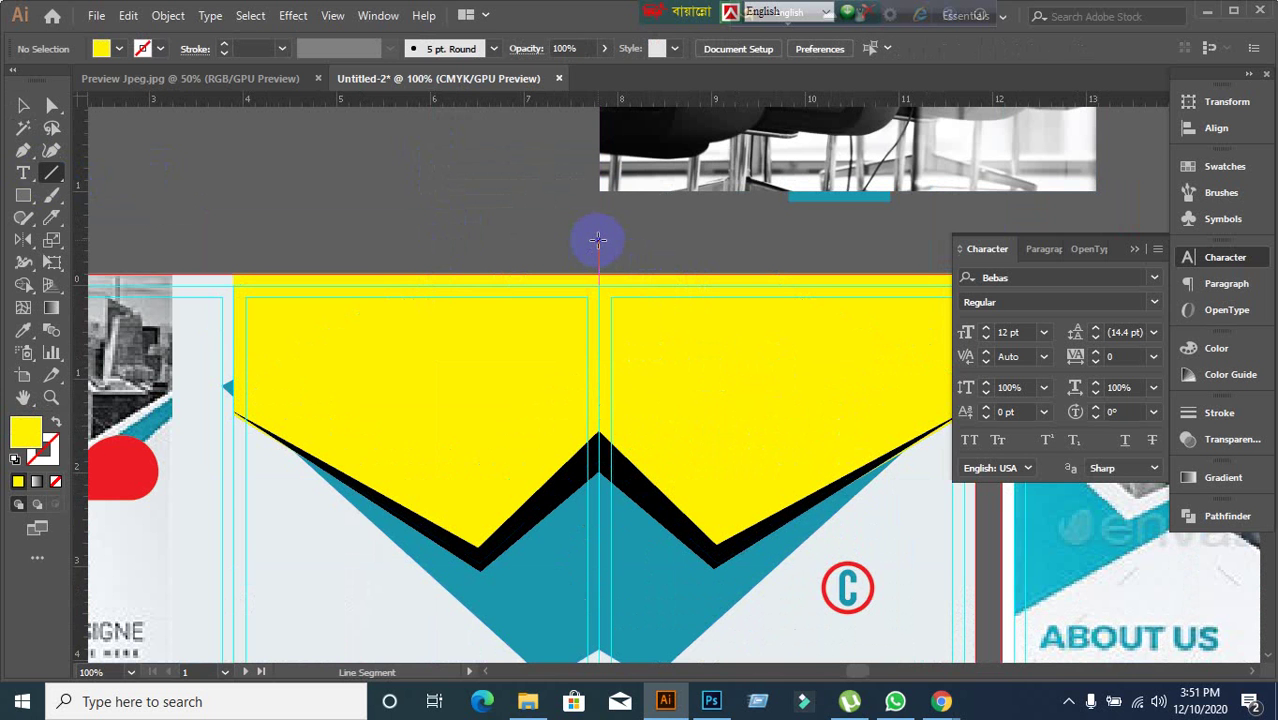
{"action": "left_click_drag", "start_coordinate": [598, 240], "coordinate": [598, 592]}
{"action": "left_click", "coordinate": [23, 106]}
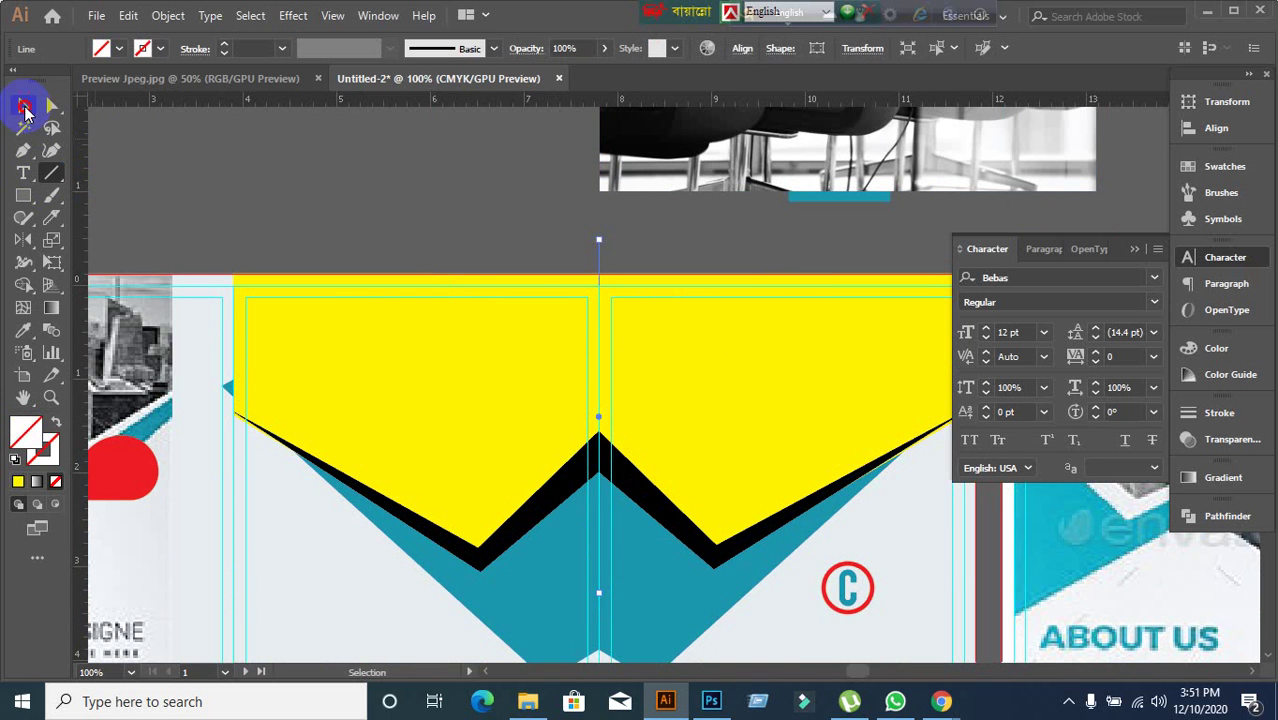
- Divide the yellow W-shaped panel along the vertical line with Pathfinder and ungroup the resulting halves
{"action": "left_click", "coordinate": [315, 315], "text": "shift"}
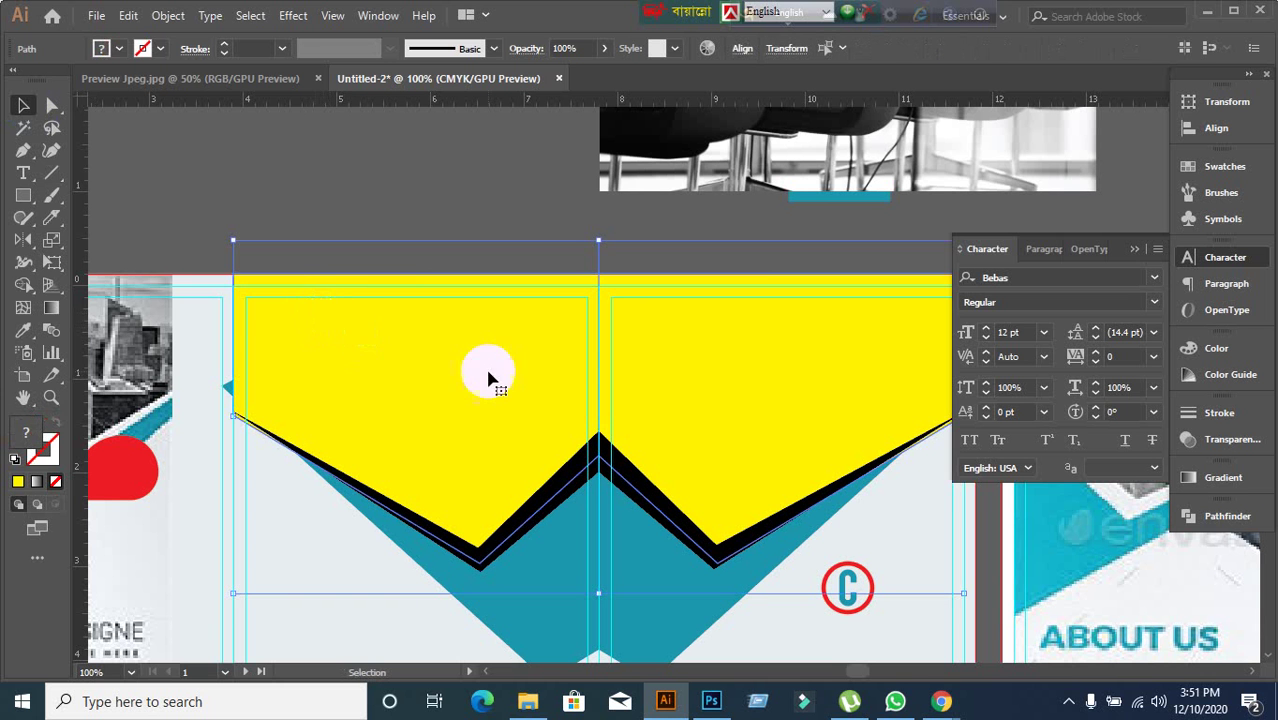
{"action": "left_click", "coordinate": [1203, 514]}
{"action": "left_click", "coordinate": [966, 600]}
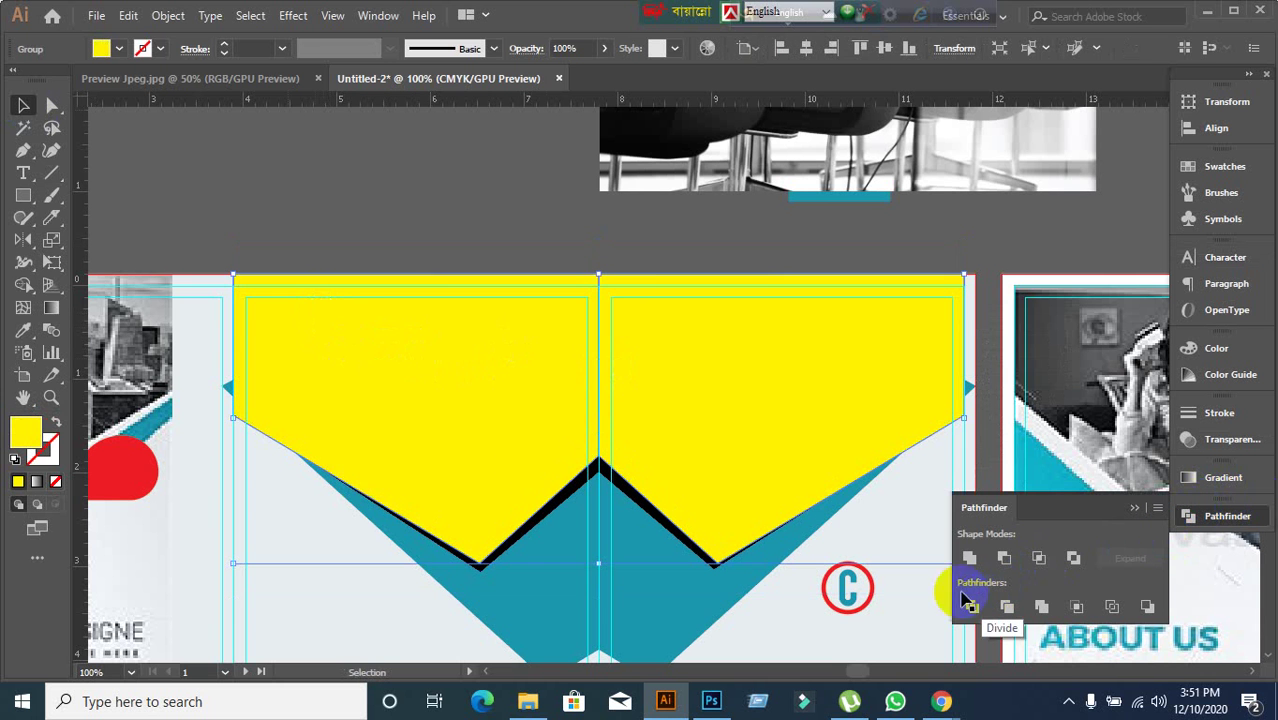
{"action": "right_click", "coordinate": [451, 428]}
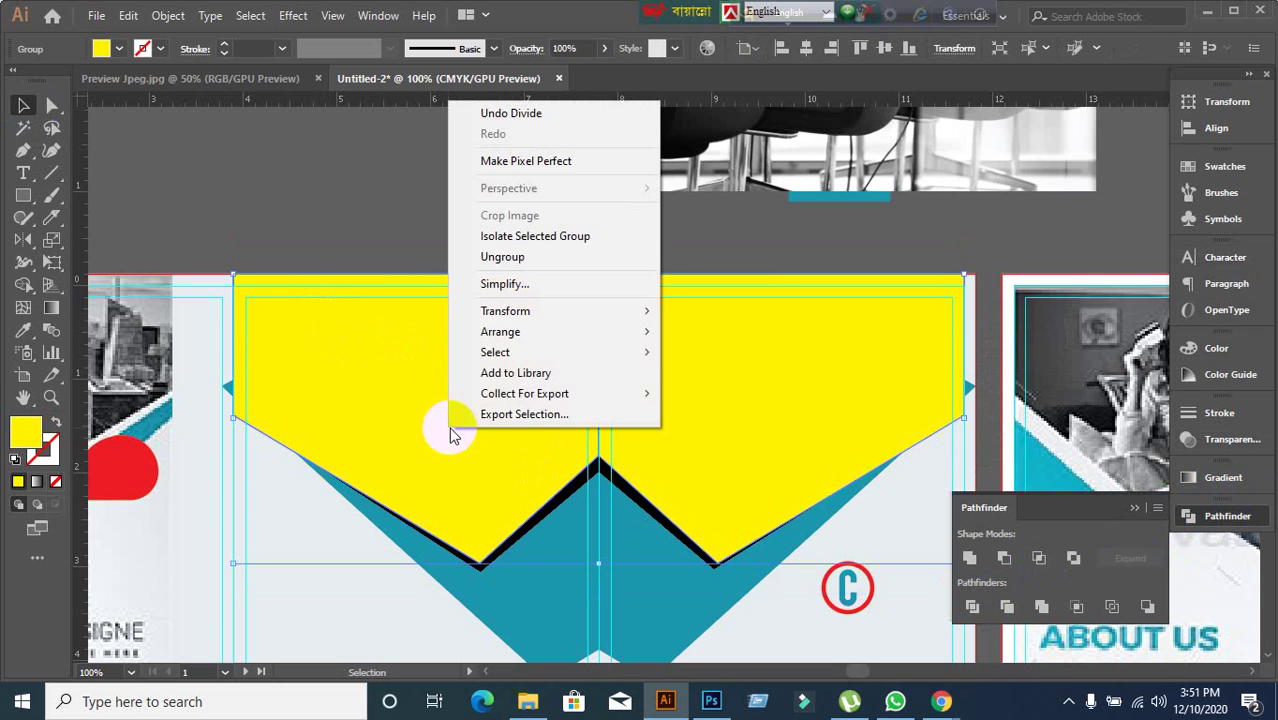
{"action": "left_click", "coordinate": [504, 267]}
{"action": "left_click", "coordinate": [379, 222]}
{"action": "left_click", "coordinate": [784, 405]}
- Move the chairs photo down behind the second half of the yellow W-shaped panel, covering that half completely
{"action": "scroll", "coordinate": [541, 272], "scroll_direction": "down", "scroll_amount": 2}
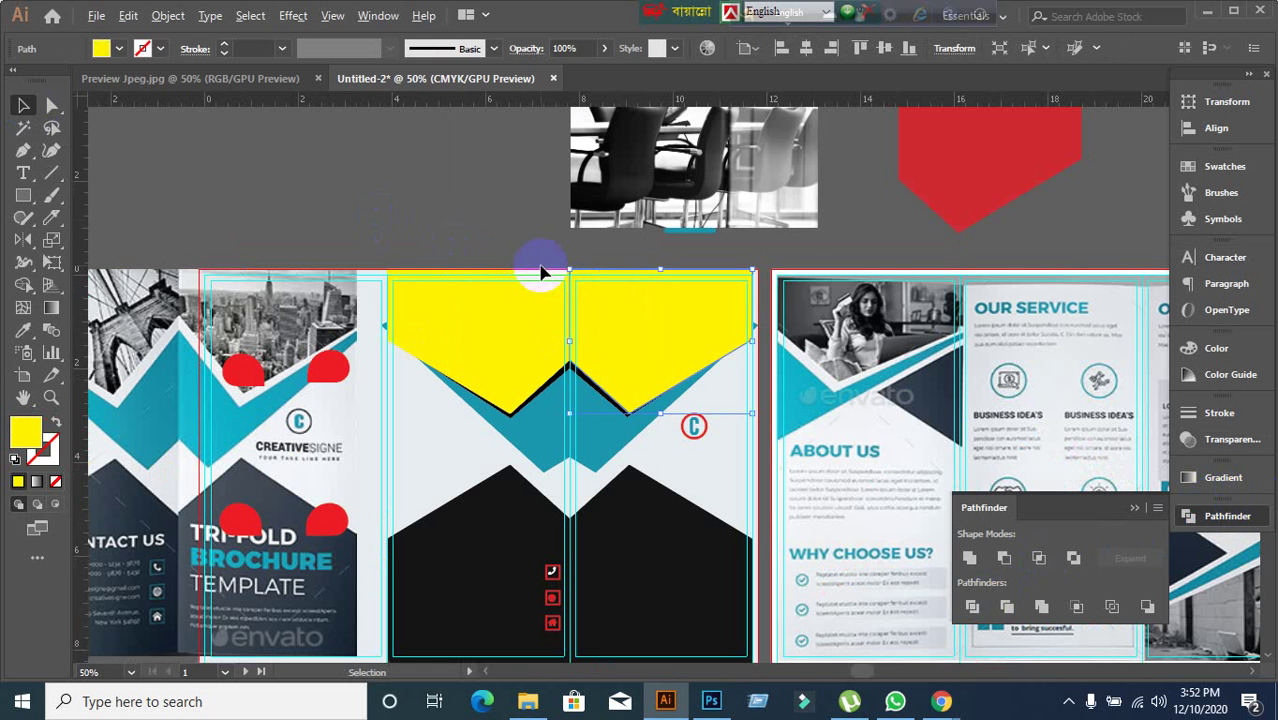
{"action": "scroll", "coordinate": [580, 357], "scroll_direction": "up", "scroll_amount": 1}
{"action": "scroll", "coordinate": [462, 337], "scroll_direction": "up", "scroll_amount": 3}
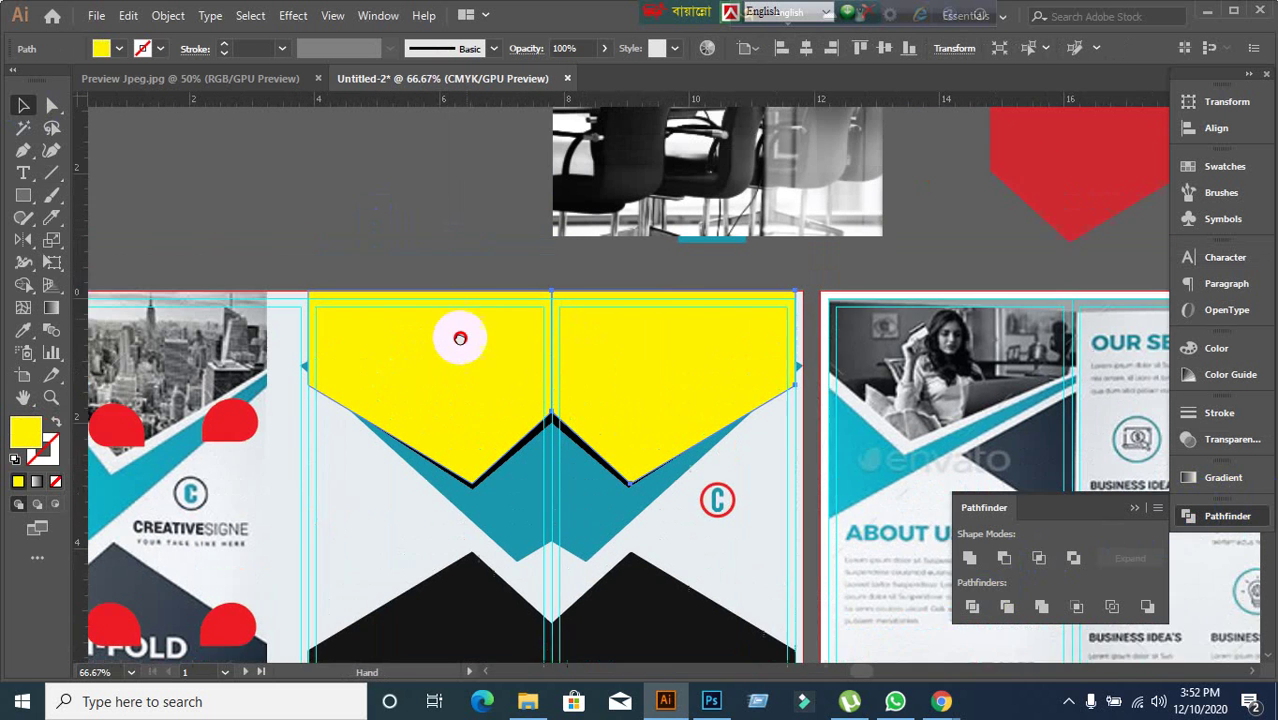
{"action": "left_click", "coordinate": [428, 265]}
{"action": "left_click_drag", "start_coordinate": [612, 232], "coordinate": [594, 479]}
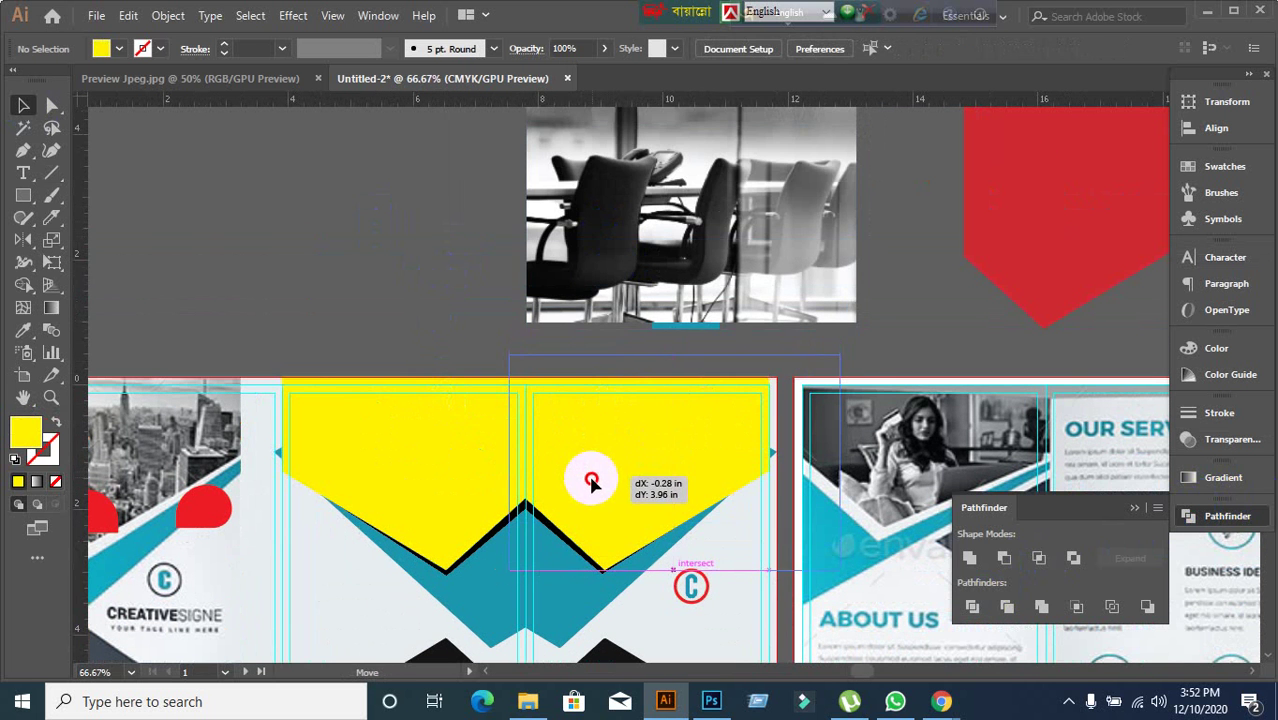
- Clip the chairs photo into the second half of the yellow W-shaped panel with a clipping mask
{"action": "left_click", "coordinate": [630, 480]}
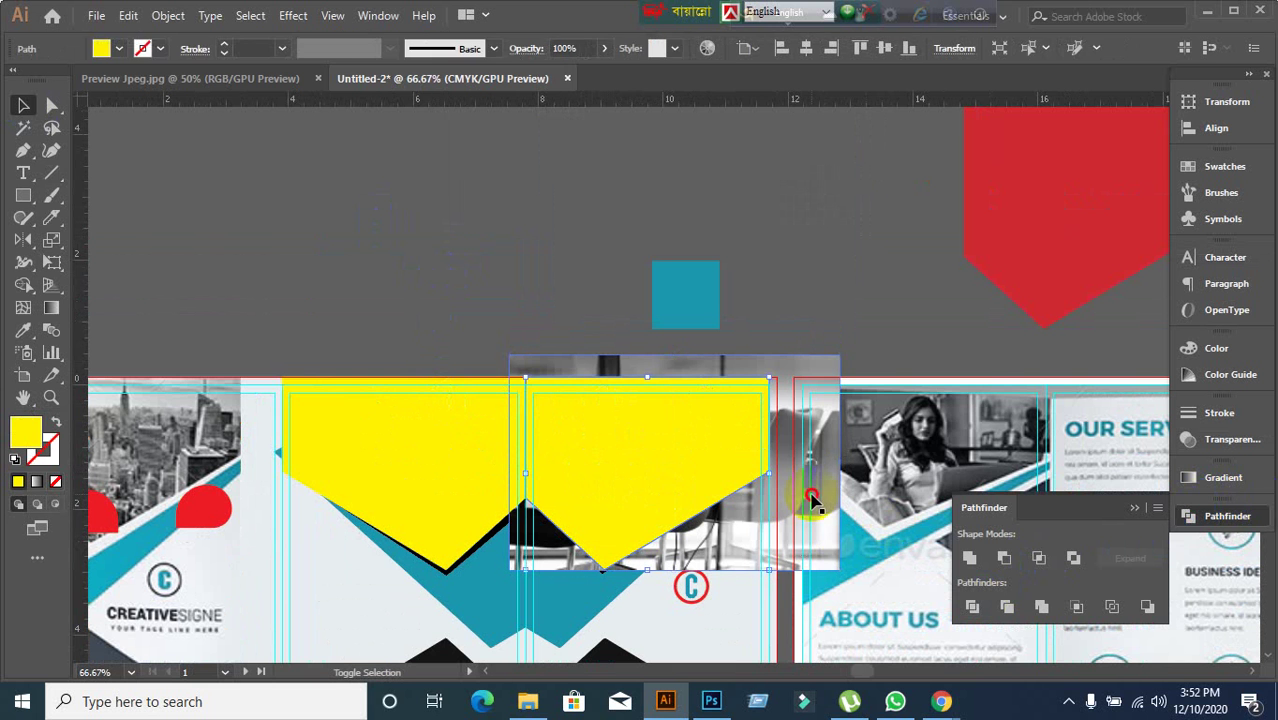
{"action": "left_click", "coordinate": [812, 503], "text": "shift"}
{"action": "right_click", "coordinate": [812, 503]}
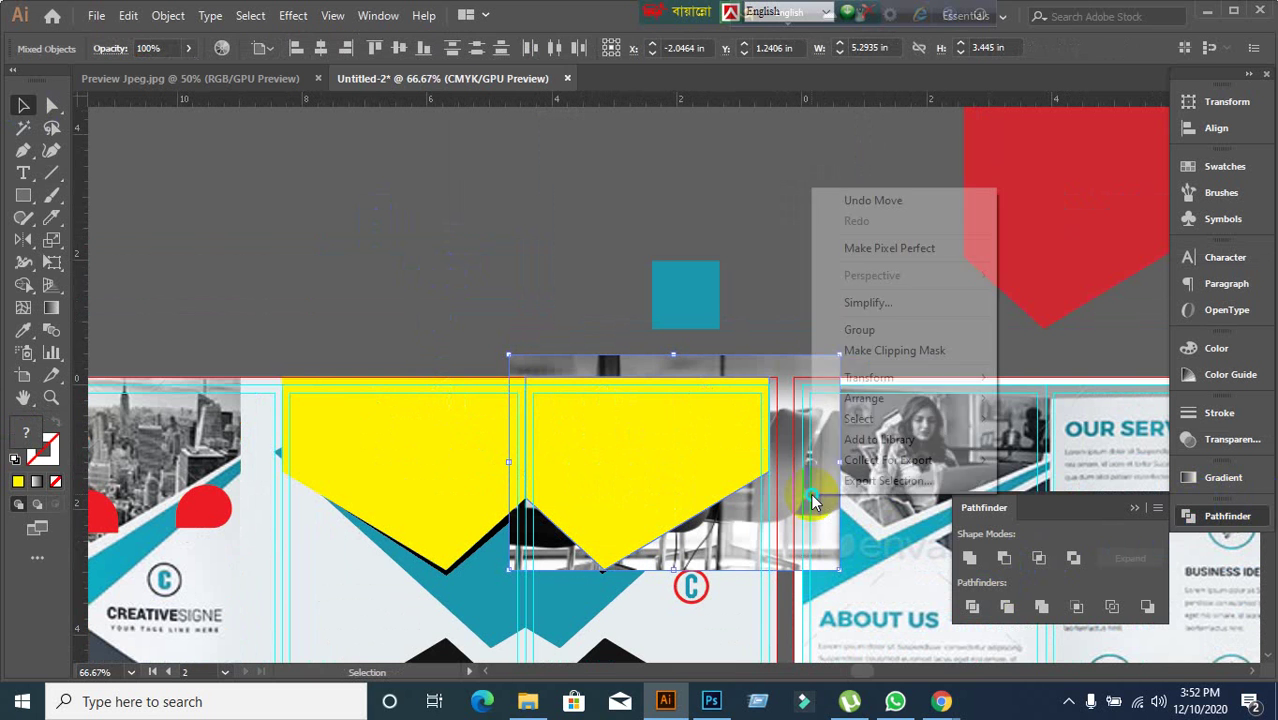
{"action": "left_click", "coordinate": [874, 354]}
{"action": "left_click", "coordinate": [461, 360]}
{"action": "scroll", "coordinate": [551, 599], "scroll_direction": "up", "scroll_amount": 1}
{"action": "scroll", "coordinate": [562, 576], "scroll_direction": "down", "scroll_amount": 1}
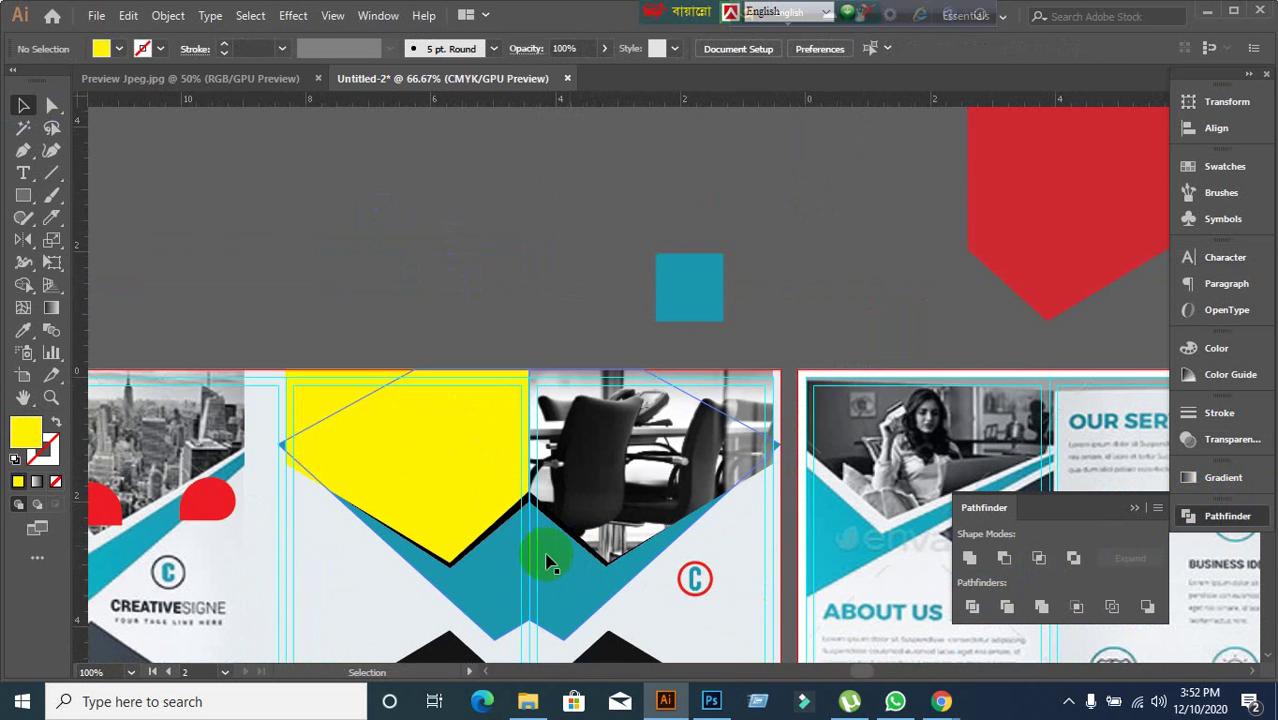
{"action": "scroll", "coordinate": [548, 563], "scroll_direction": "down", "scroll_amount": 1}
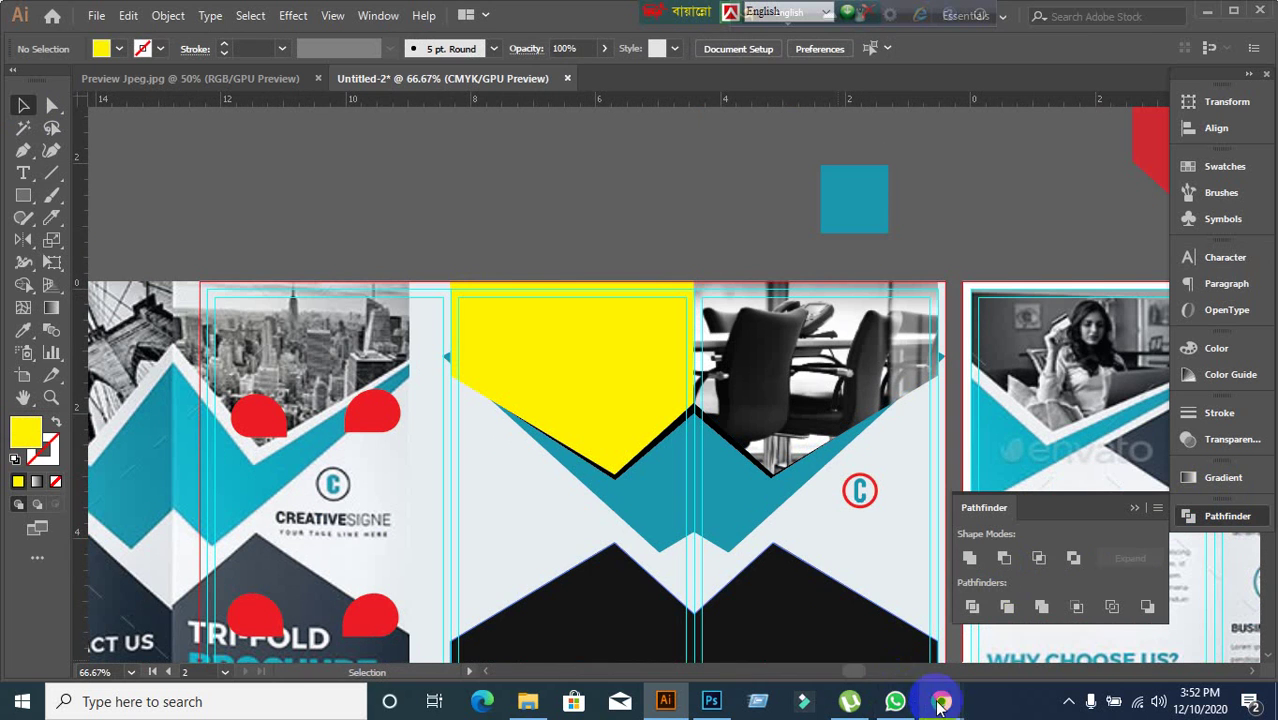
- Switch to Chrome and search Google Images for "black & white building images"
{"action": "mouse_move", "coordinate": [940, 706]}
{"action": "left_click", "coordinate": [805, 625]}
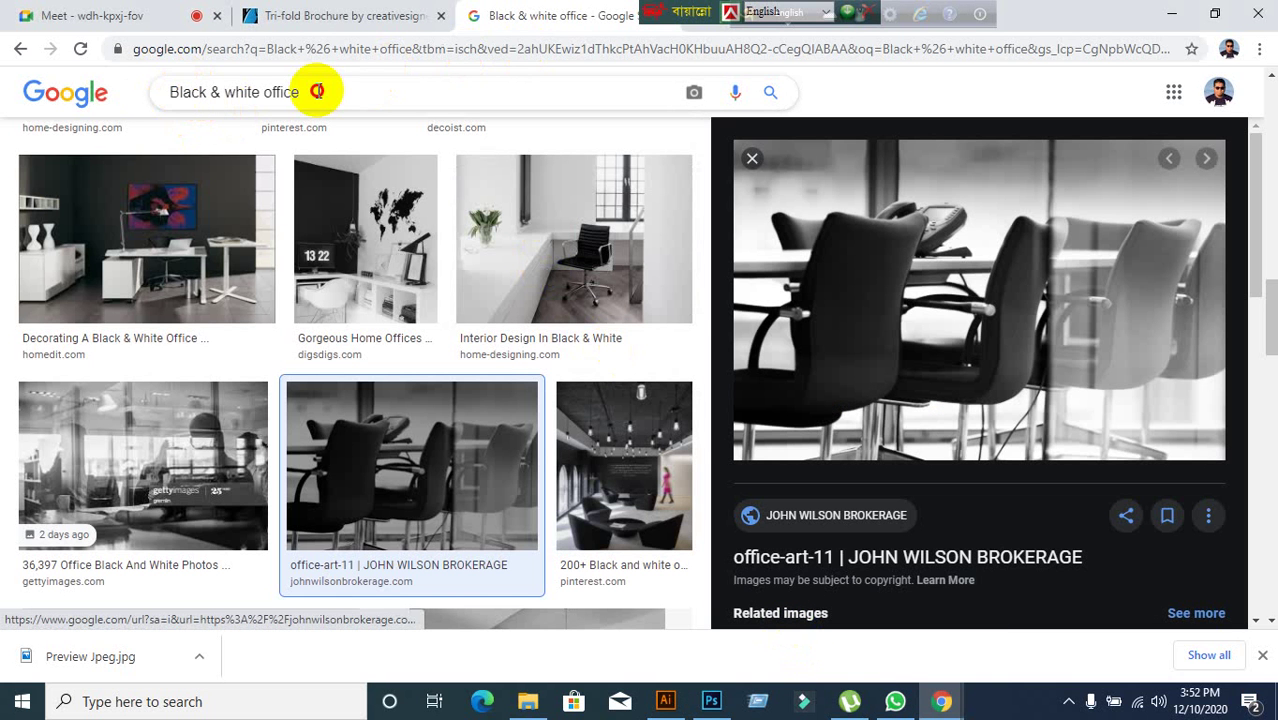
{"action": "left_click", "coordinate": [318, 91]}
{"action": "key", "text": "BackSpace"}
{"action": "key", "text": "BackSpace"}
{"action": "key", "text": "BackSpace"}
{"action": "key", "text": "BackSpace"}
{"action": "key", "text": "BackSpace"}
{"action": "key", "text": "BackSpace"}
{"action": "key", "text": "BackSpace"}
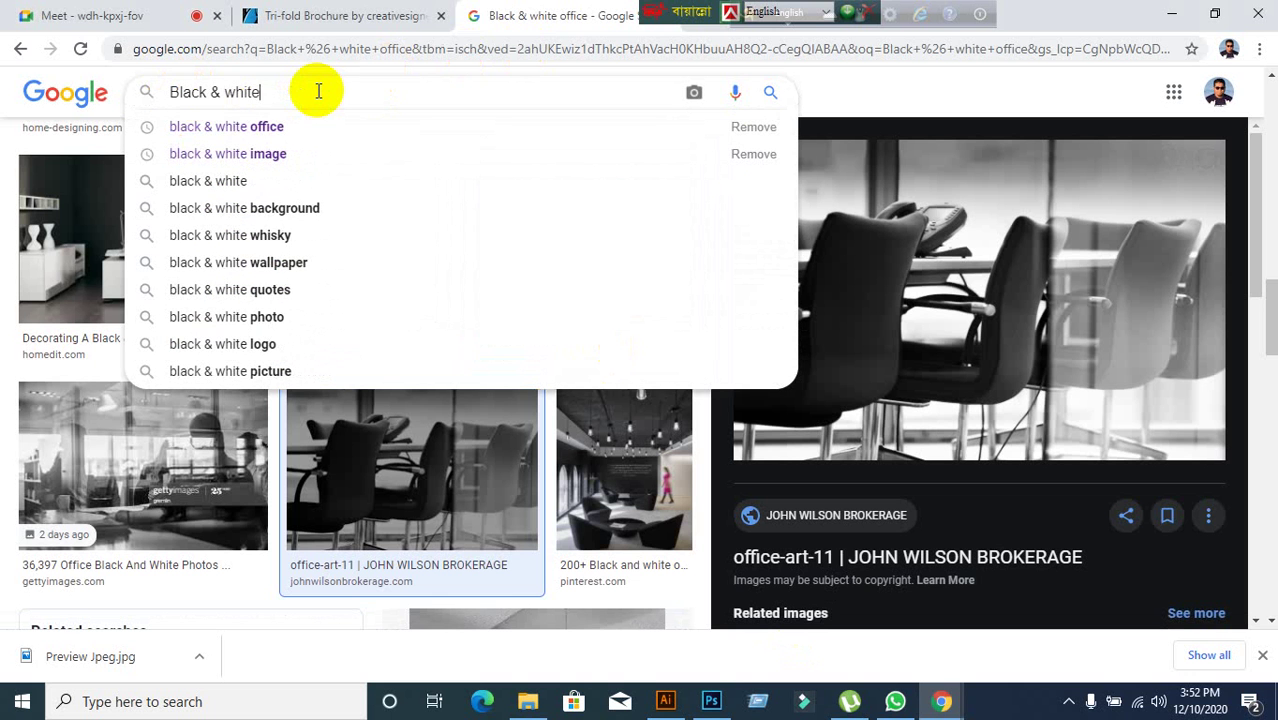
{"action": "type", "text": "bu"}
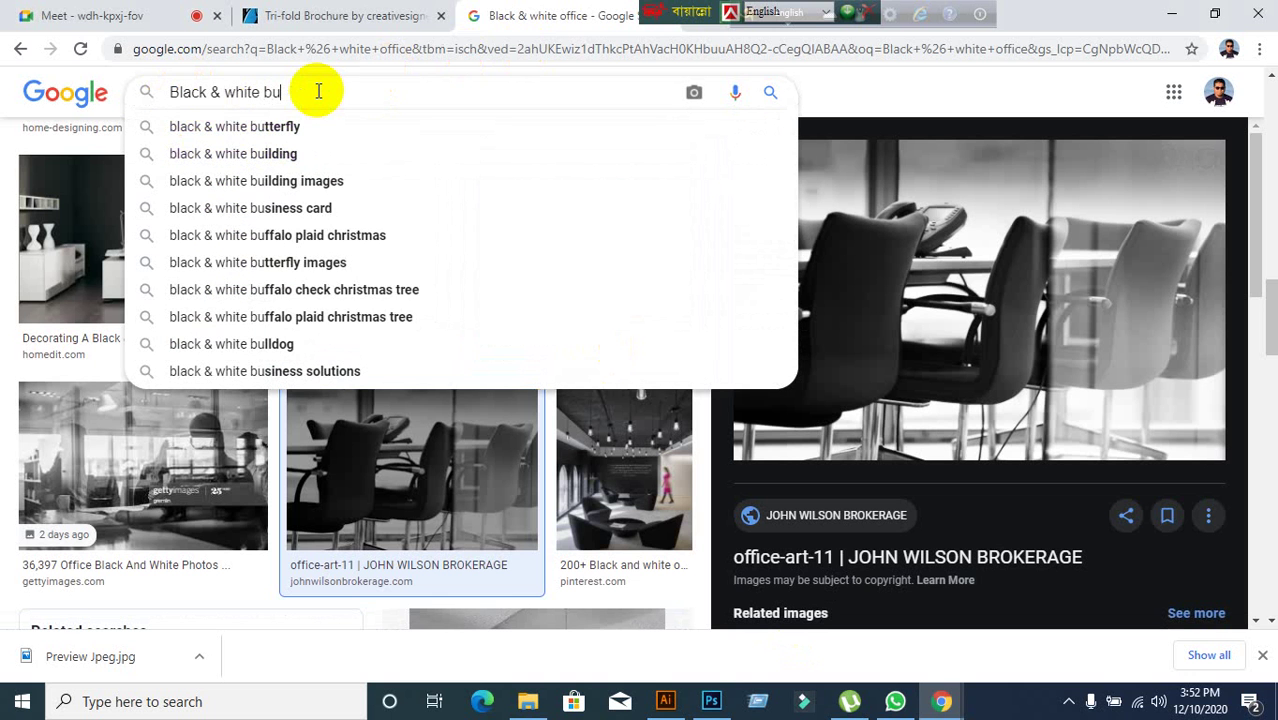
{"action": "type", "text": "ilding image"}
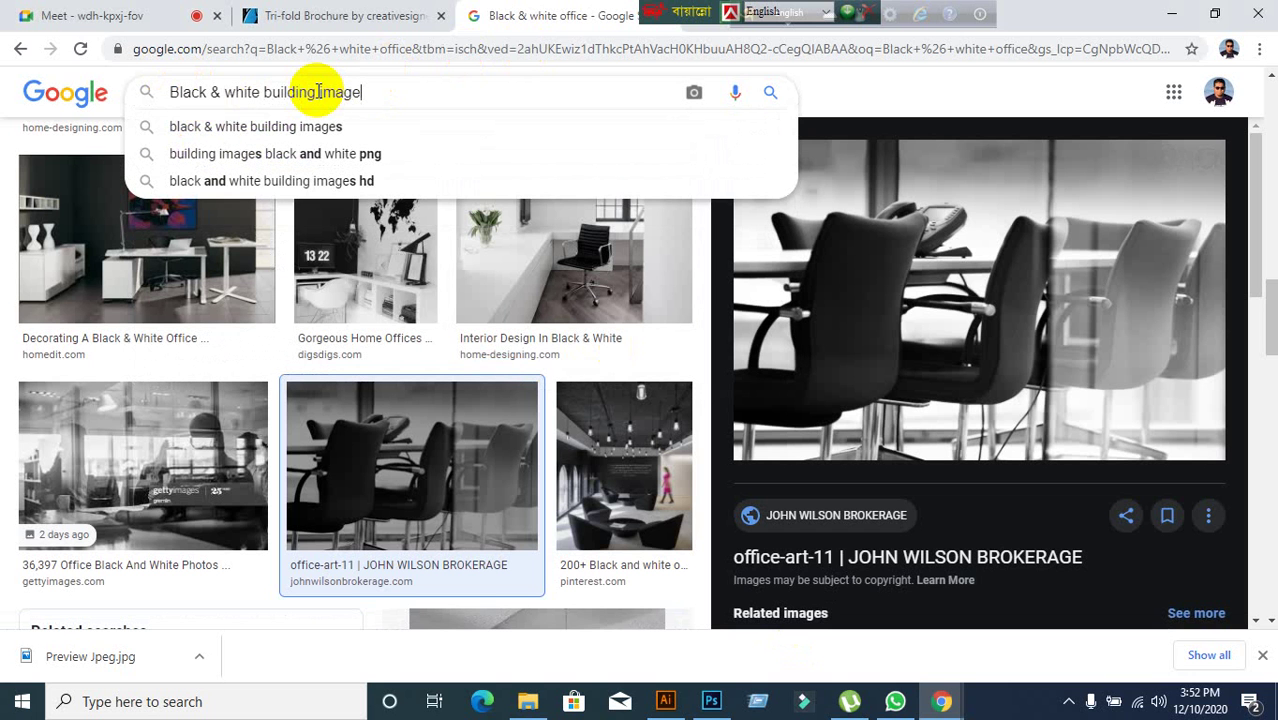
{"action": "left_click", "coordinate": [325, 126]}
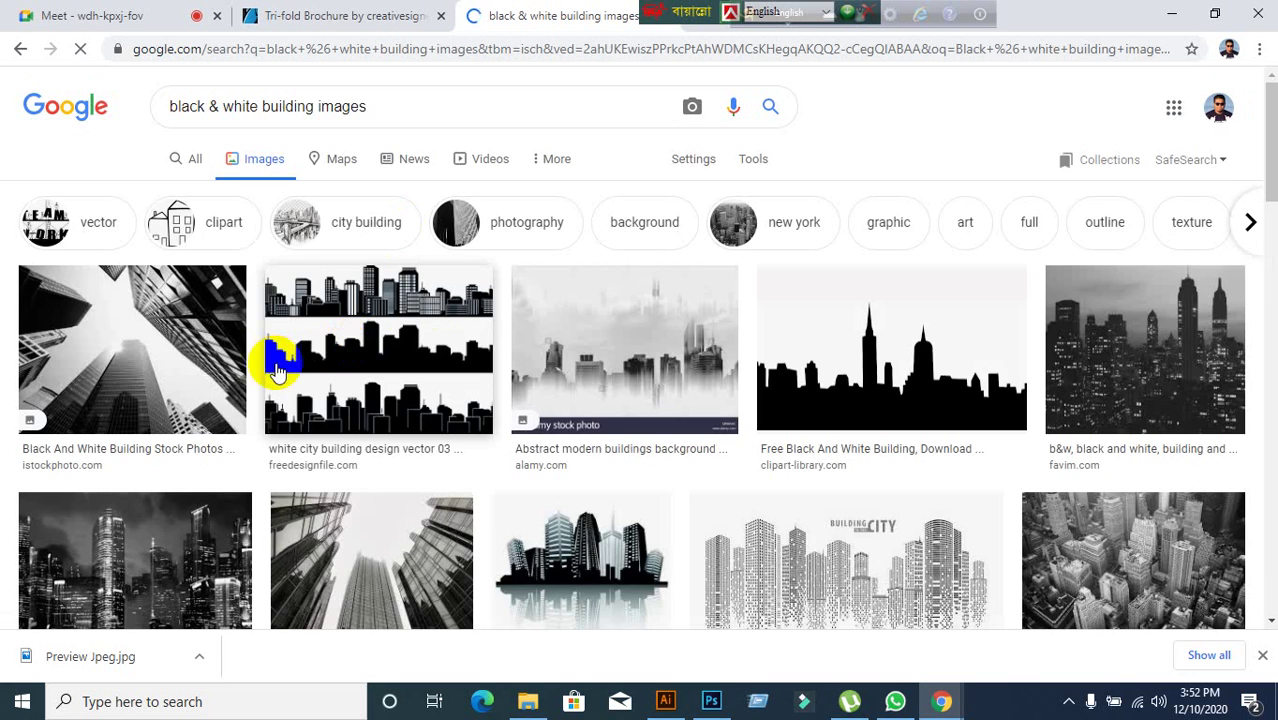
- Browse the building image results and open the Photography Pro photo of skyscrapers seen from below
{"action": "scroll", "coordinate": [270, 350], "scroll_direction": "down", "scroll_amount": 2}
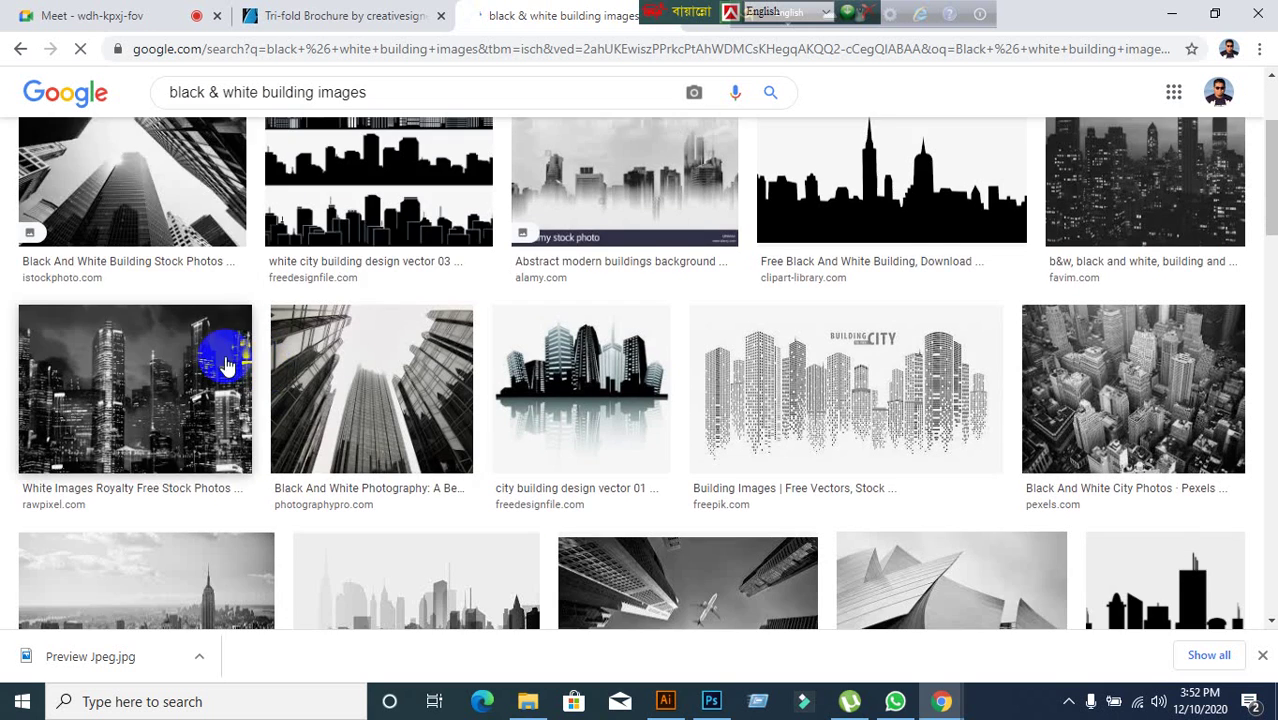
{"action": "scroll", "coordinate": [223, 360], "scroll_direction": "down", "scroll_amount": 2}
{"action": "scroll", "coordinate": [300, 388], "scroll_direction": "up", "scroll_amount": 1}
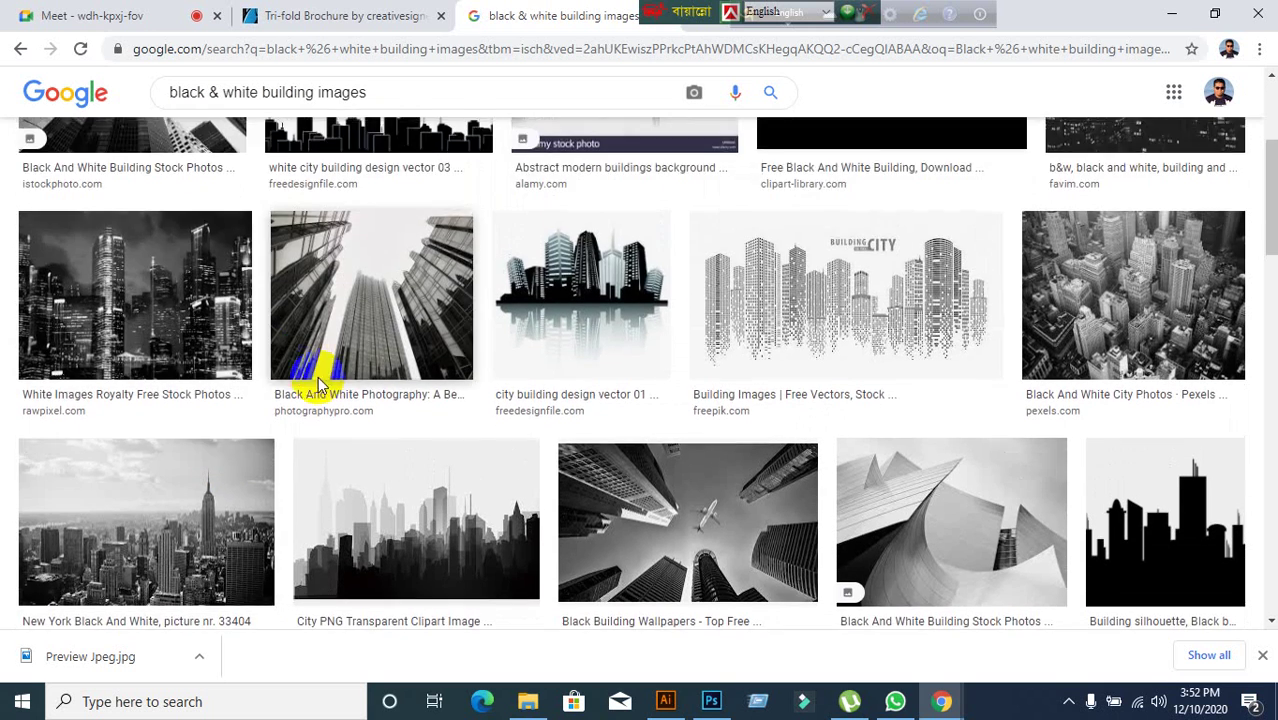
{"action": "scroll", "coordinate": [287, 393], "scroll_direction": "down", "scroll_amount": 4}
{"action": "scroll", "coordinate": [287, 393], "scroll_direction": "up", "scroll_amount": 2}
{"action": "scroll", "coordinate": [287, 400], "scroll_direction": "up", "scroll_amount": 2}
{"action": "left_click", "coordinate": [372, 330]}
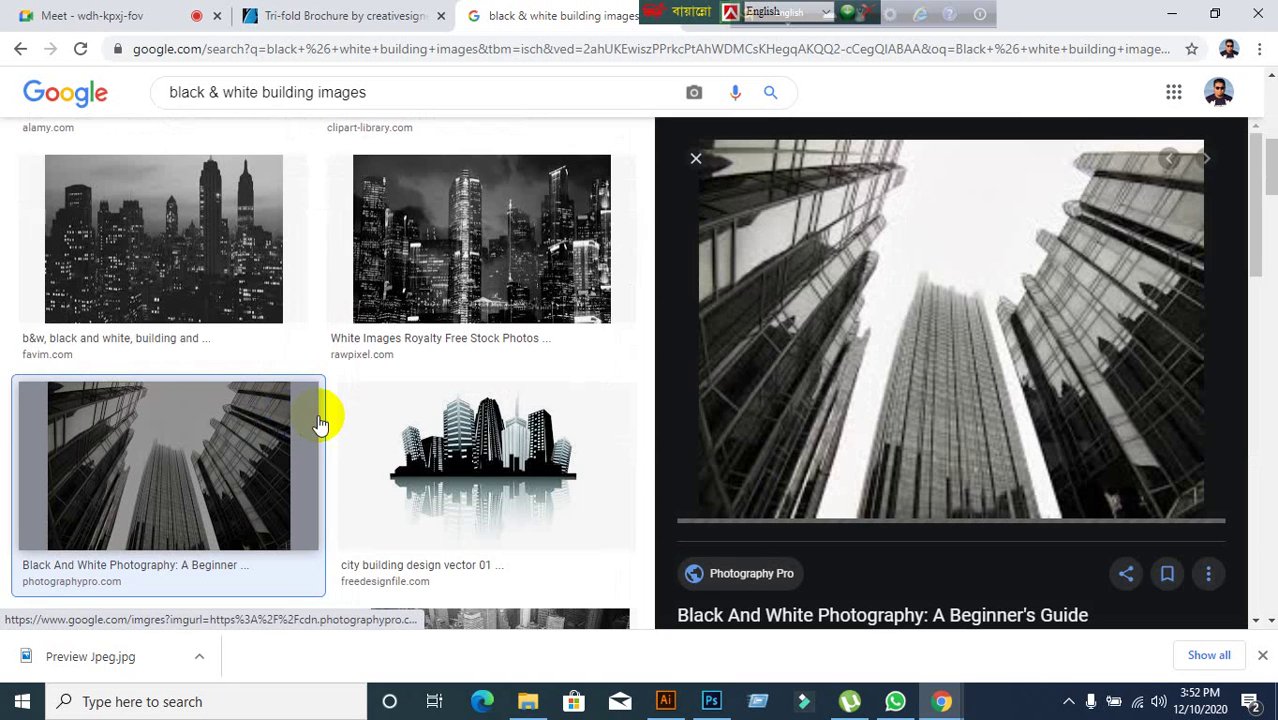
{"action": "left_click", "coordinate": [80, 24]}
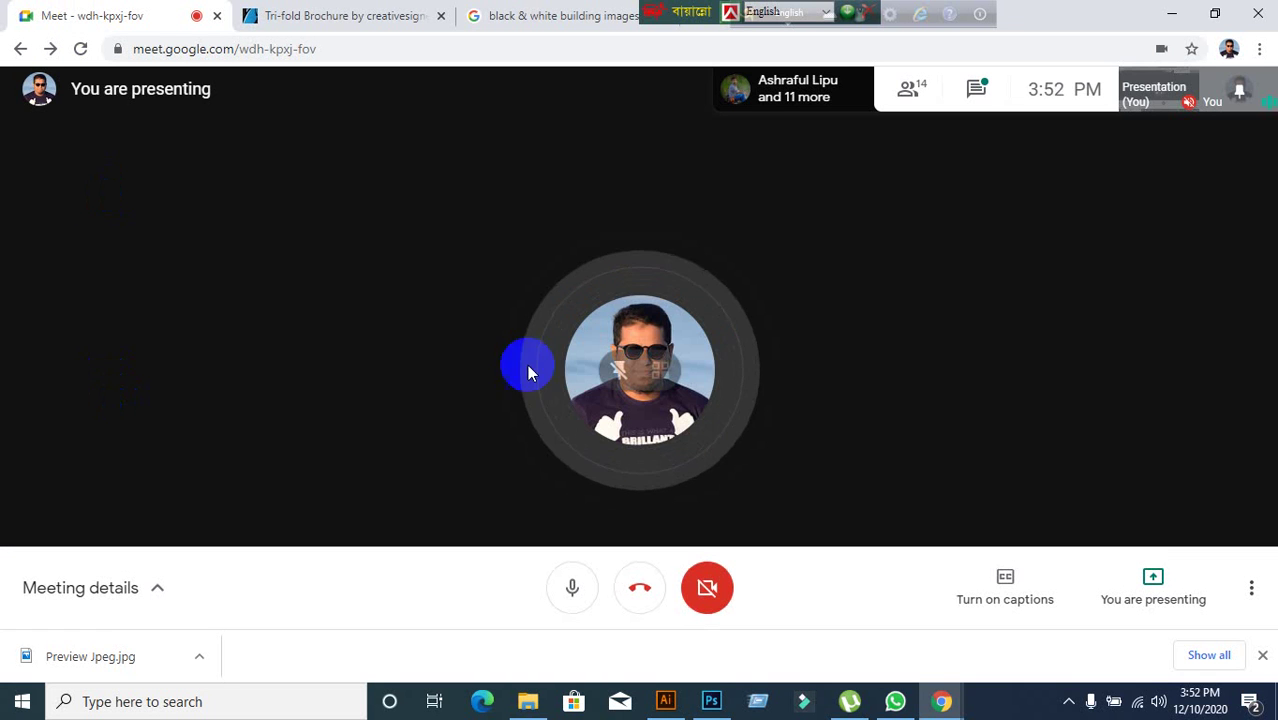
{"action": "left_click", "coordinate": [560, 16]}
{"action": "left_click", "coordinate": [137, 20]}
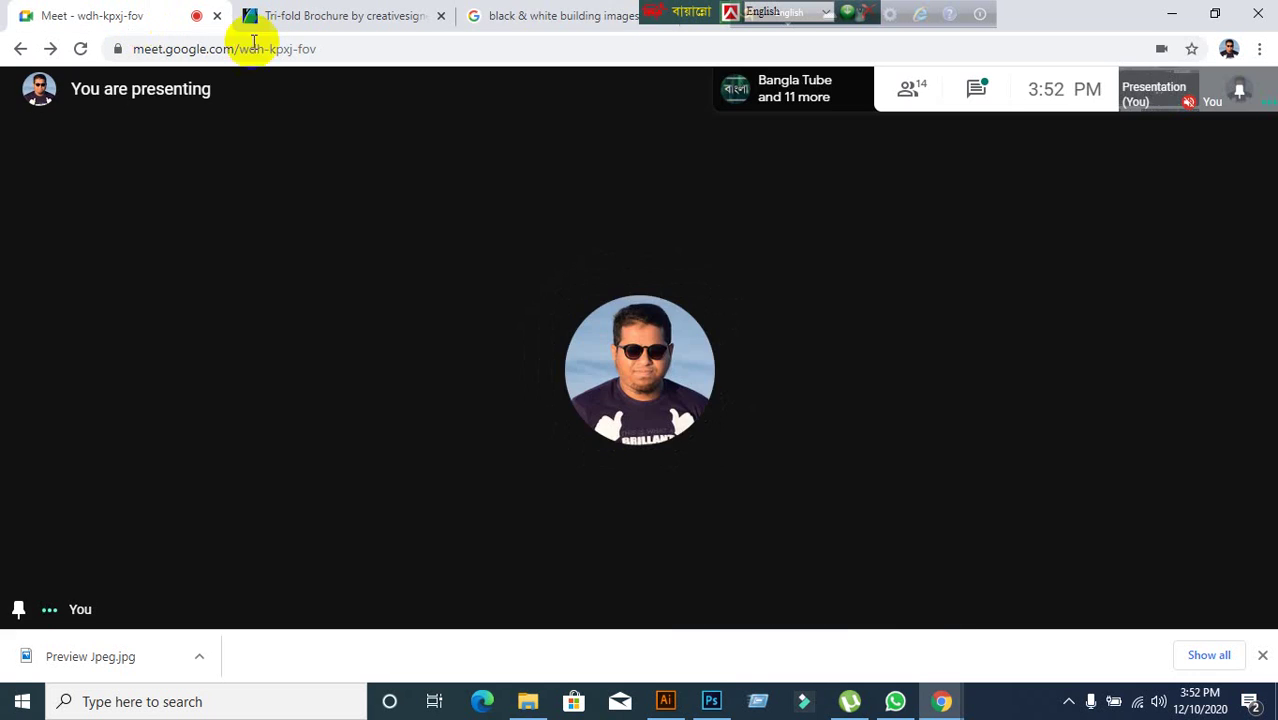
{"action": "left_click", "coordinate": [551, 18]}
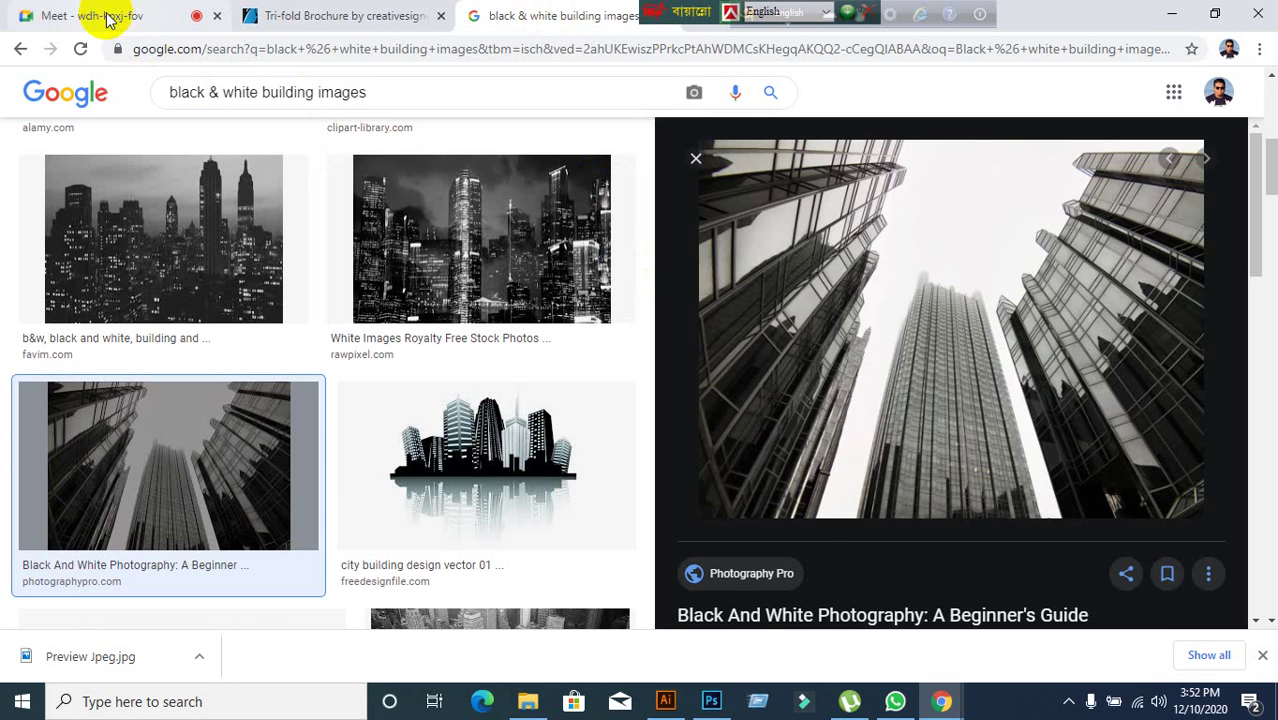
{"action": "left_click", "coordinate": [100, 16]}
{"action": "left_click", "coordinate": [565, 16]}
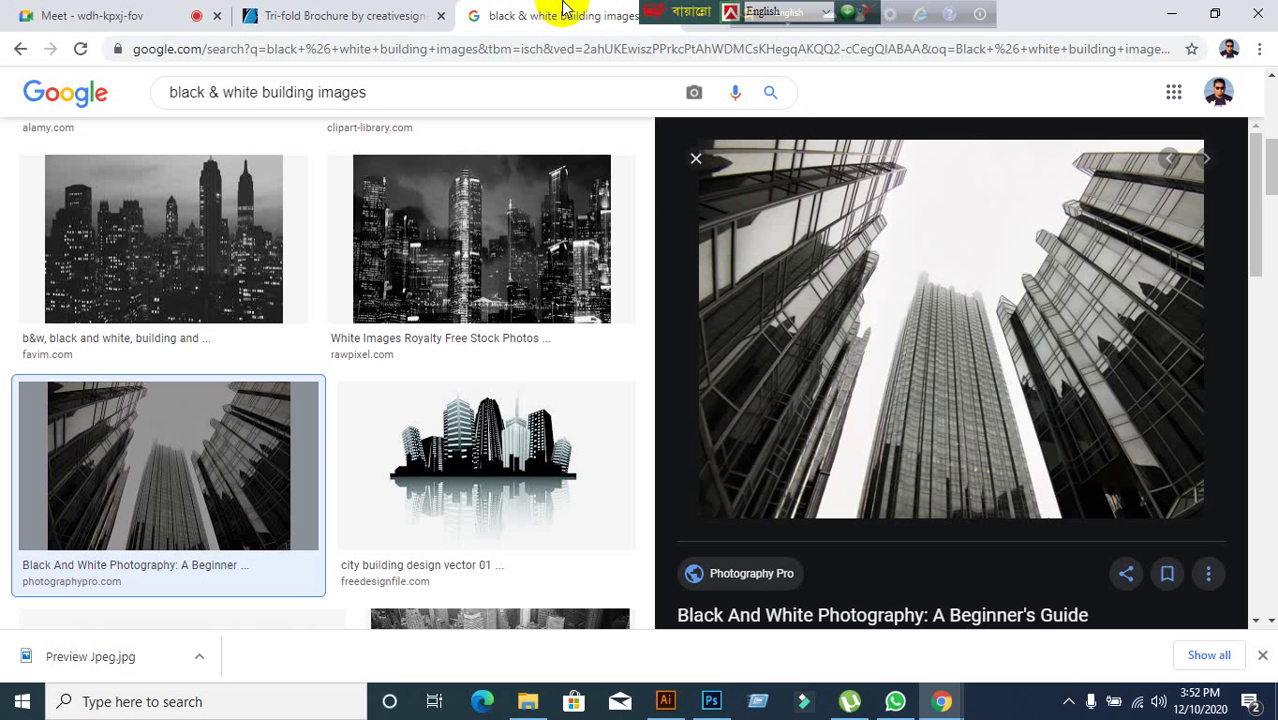
- Copy the enlarged skyscraper photo, switch to Illustrator and paste it into the brochure document
{"action": "right_click", "coordinate": [897, 263]}
{"action": "left_click", "coordinate": [953, 448]}
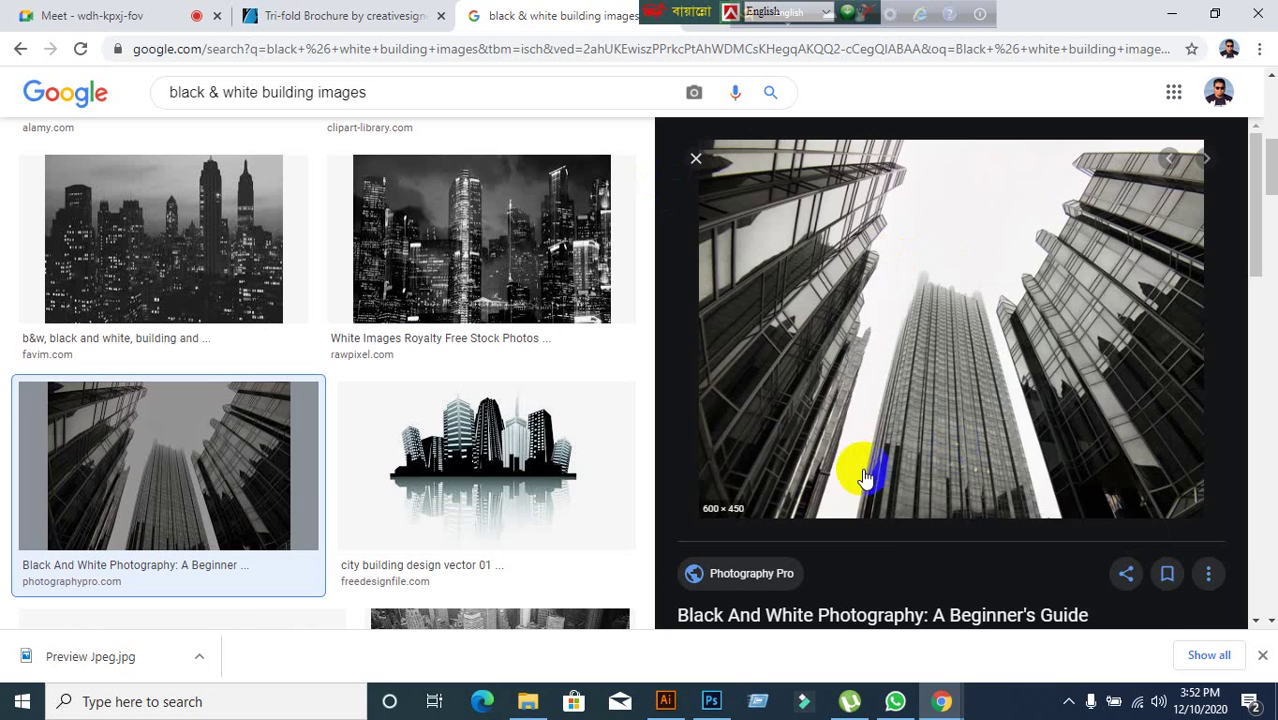
{"action": "left_click", "coordinate": [665, 701]}
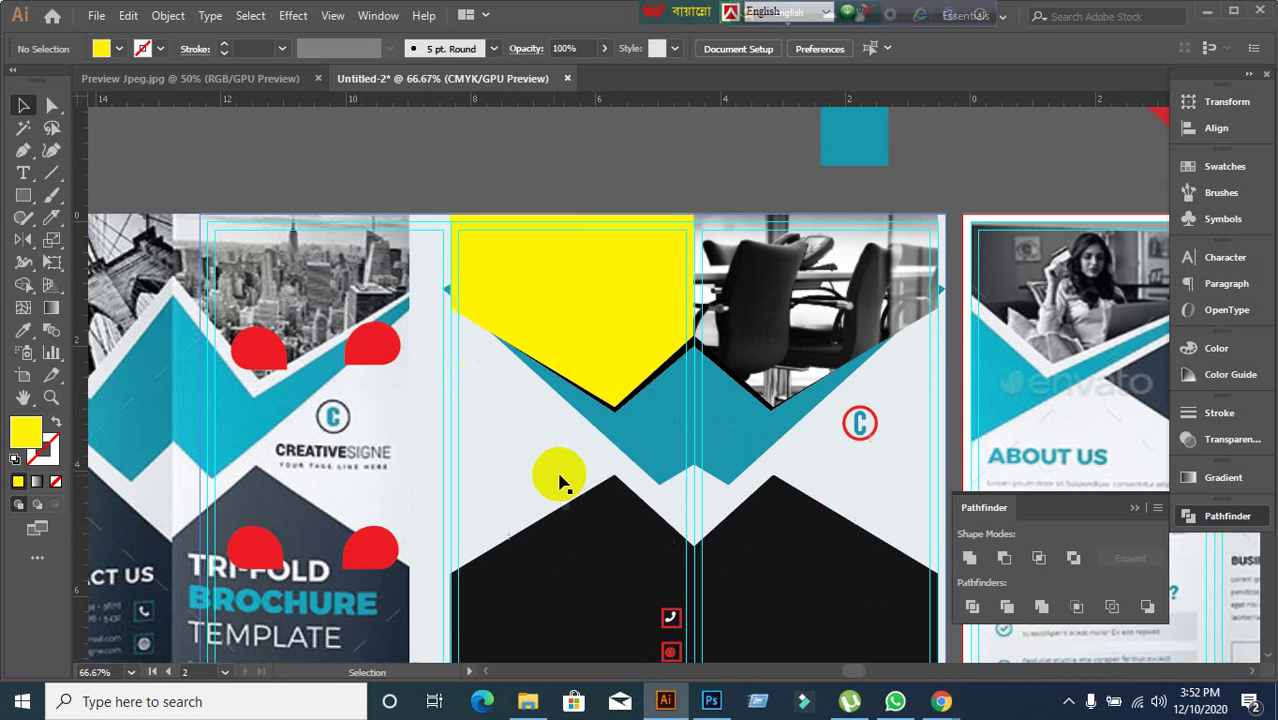
{"action": "scroll", "coordinate": [560, 483], "scroll_direction": "down", "scroll_amount": 1}
{"action": "left_click", "coordinate": [590, 483]}
{"action": "key", "text": "ctrl+v"}
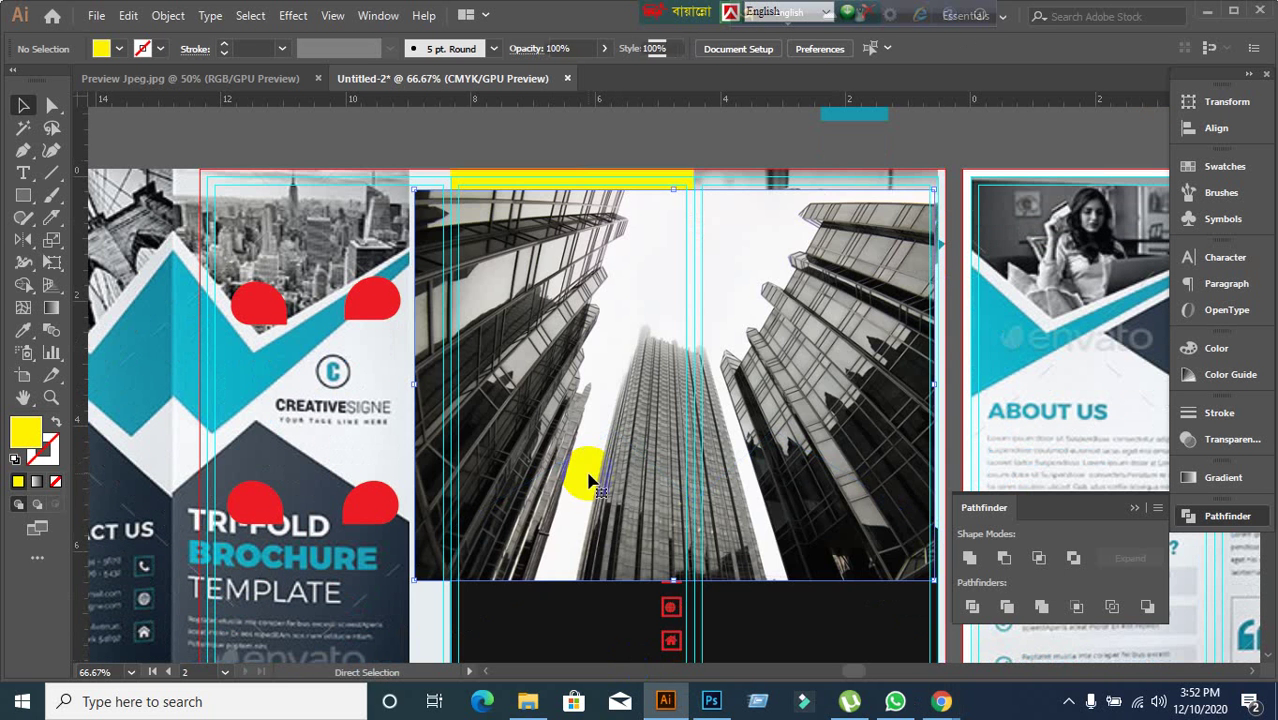
- Send the skyscraper photo to the back, scale it to about 6.17 by 4.63 in and position it behind the remaining yellow half
{"action": "left_click_drag", "start_coordinate": [660, 432], "coordinate": [631, 298]}
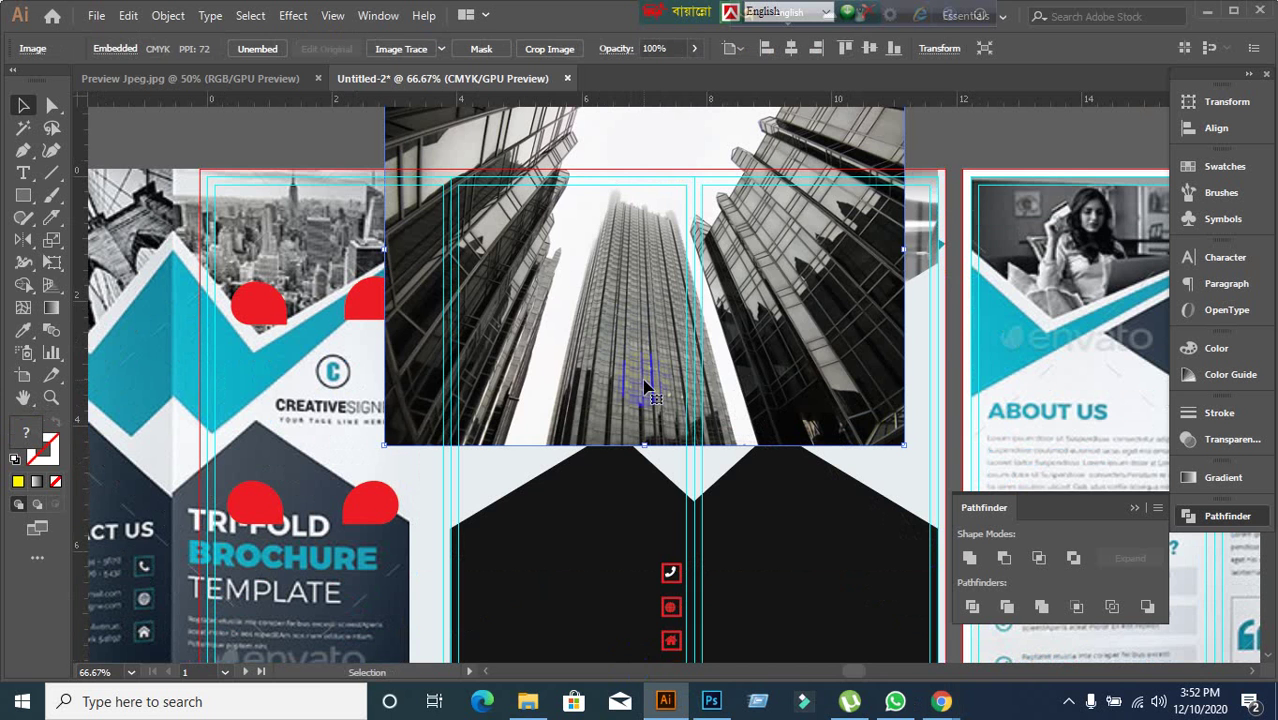
{"action": "key", "text": "ctrl+shift+bracketleft"}
{"action": "scroll", "coordinate": [643, 382], "scroll_direction": "up", "scroll_amount": 2}
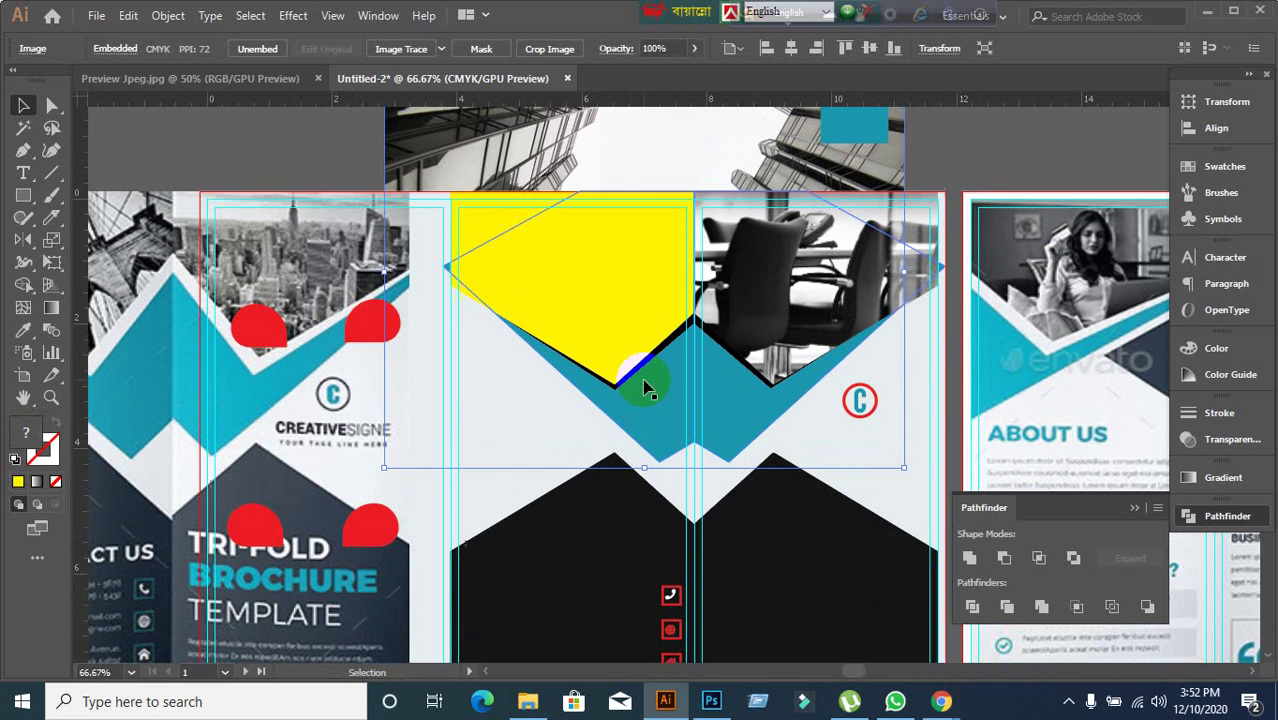
{"action": "left_click_drag", "start_coordinate": [566, 180], "coordinate": [570, 214]}
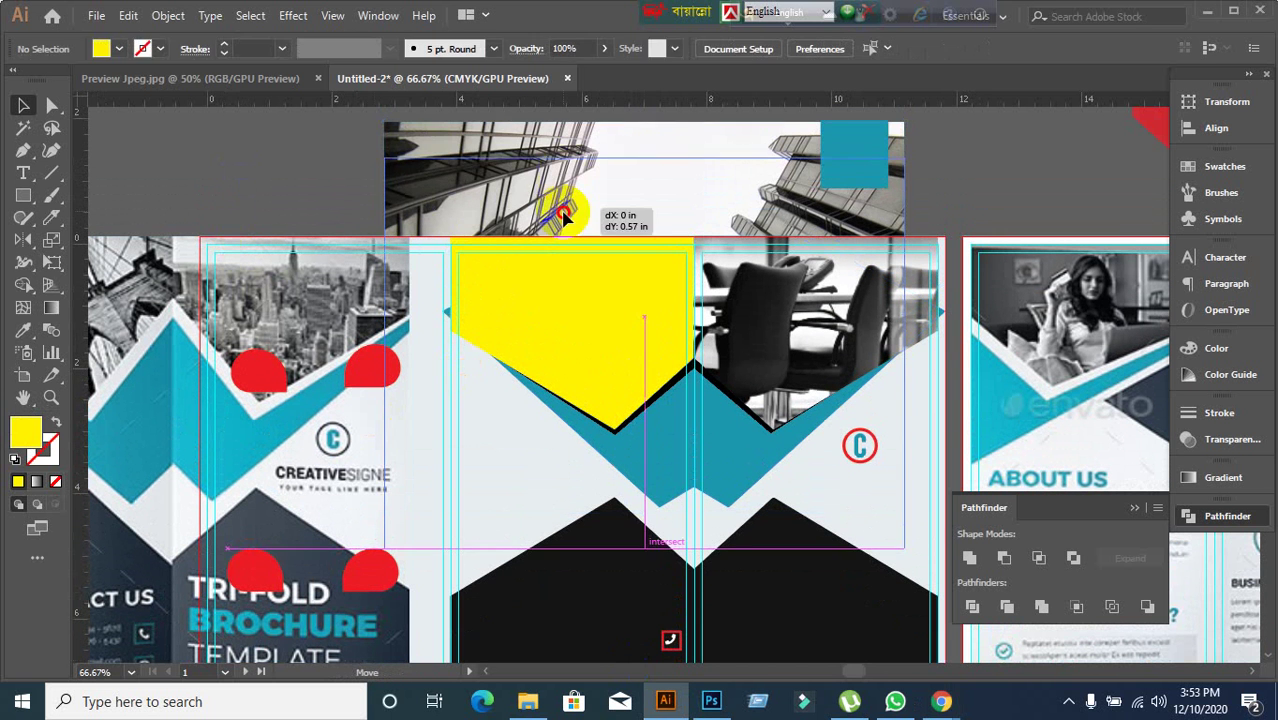
{"action": "left_click_drag", "start_coordinate": [905, 549], "coordinate": [827, 491]}
{"action": "left_click_drag", "start_coordinate": [383, 157], "coordinate": [442, 202]}
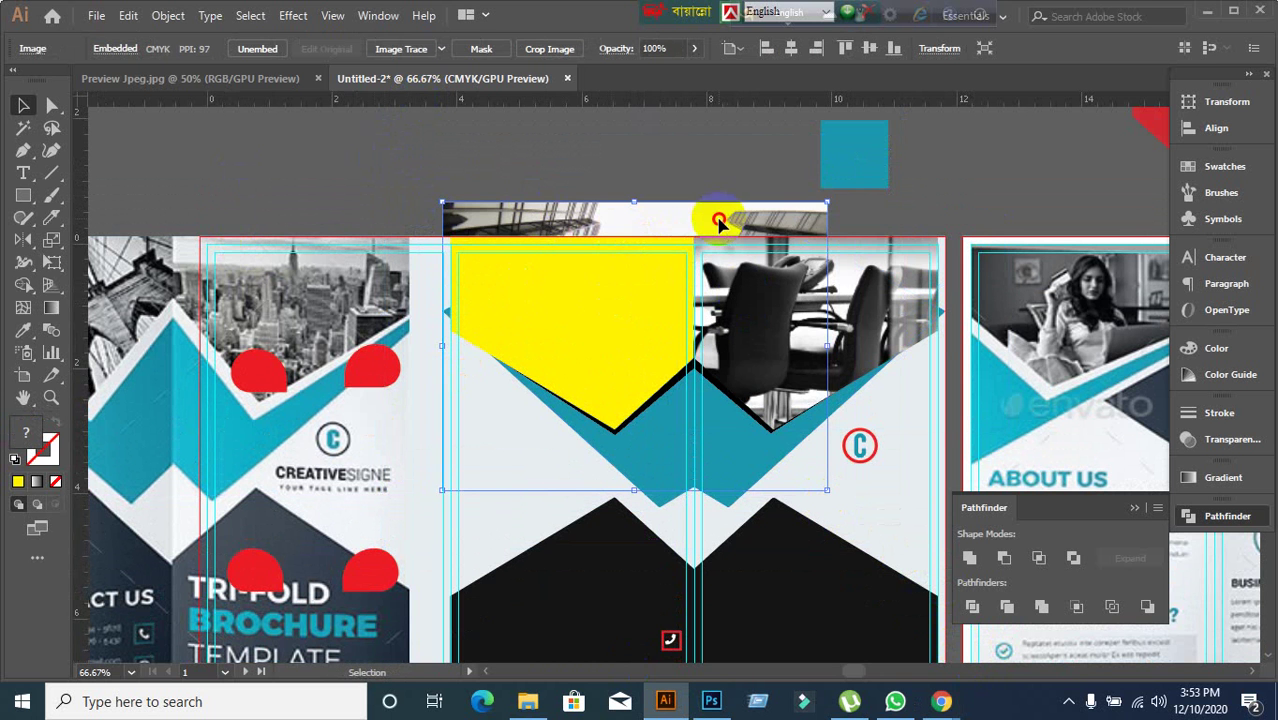
{"action": "left_click_drag", "start_coordinate": [719, 219], "coordinate": [692, 222]}
{"action": "left_click", "coordinate": [602, 358]}
{"action": "left_click", "coordinate": [652, 231], "text": "shift"}
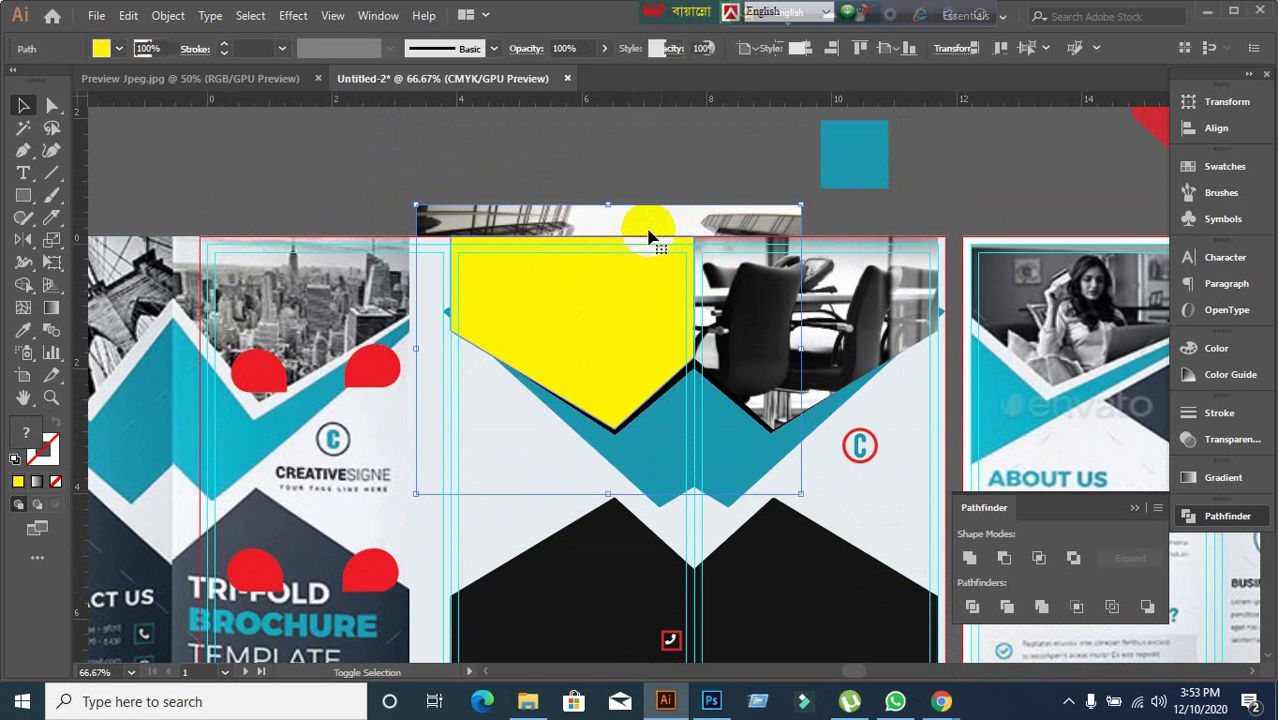
{"action": "right_click", "coordinate": [650, 222]}
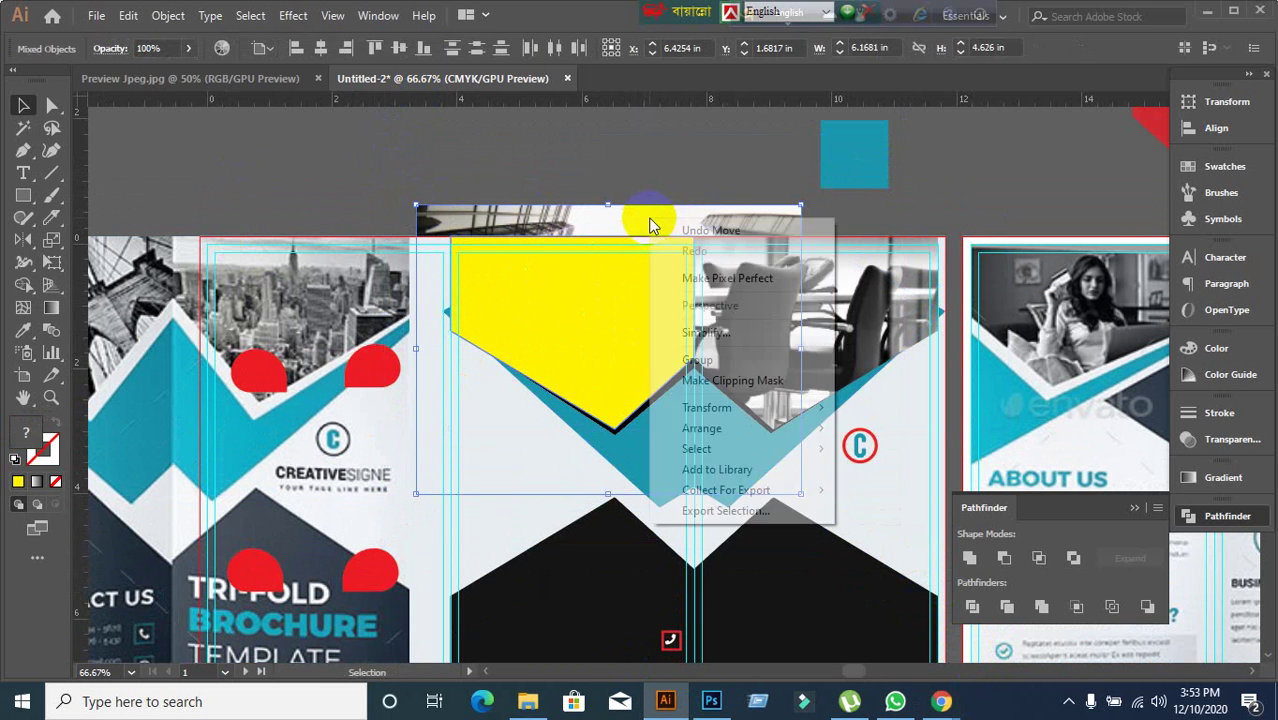
{"action": "left_click", "coordinate": [343, 187]}
{"action": "left_click", "coordinate": [713, 613]}
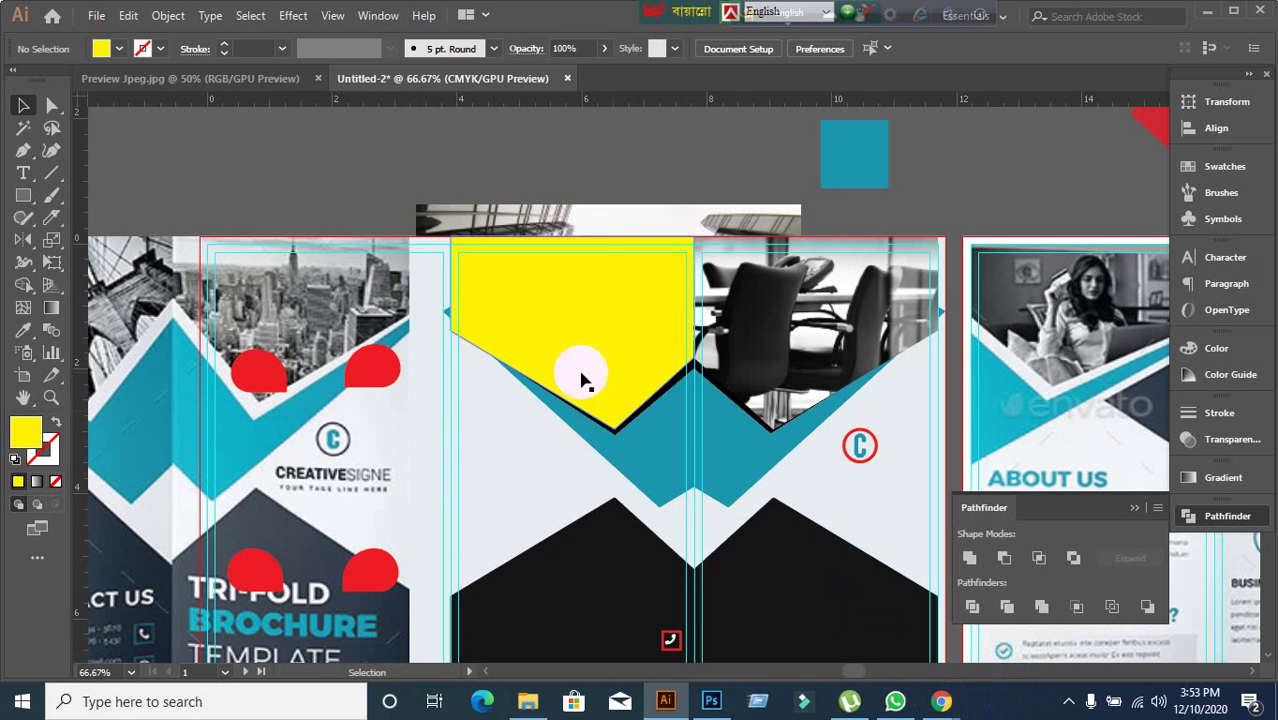
- Clip the skyscraper photo into the remaining yellow half-panel with a clipping mask and deselect it
{"action": "left_click", "coordinate": [587, 378]}
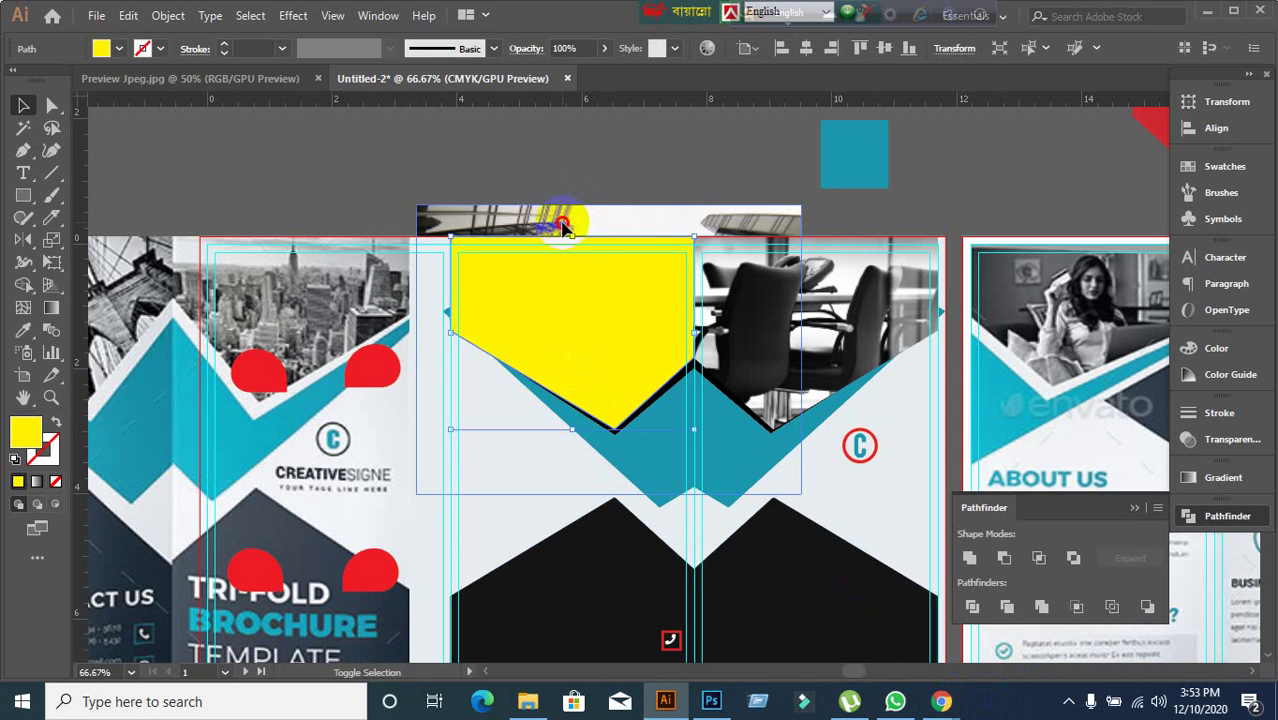
{"action": "left_click", "coordinate": [565, 228], "text": "shift"}
{"action": "right_click", "coordinate": [562, 224]}
{"action": "left_click", "coordinate": [659, 386]}
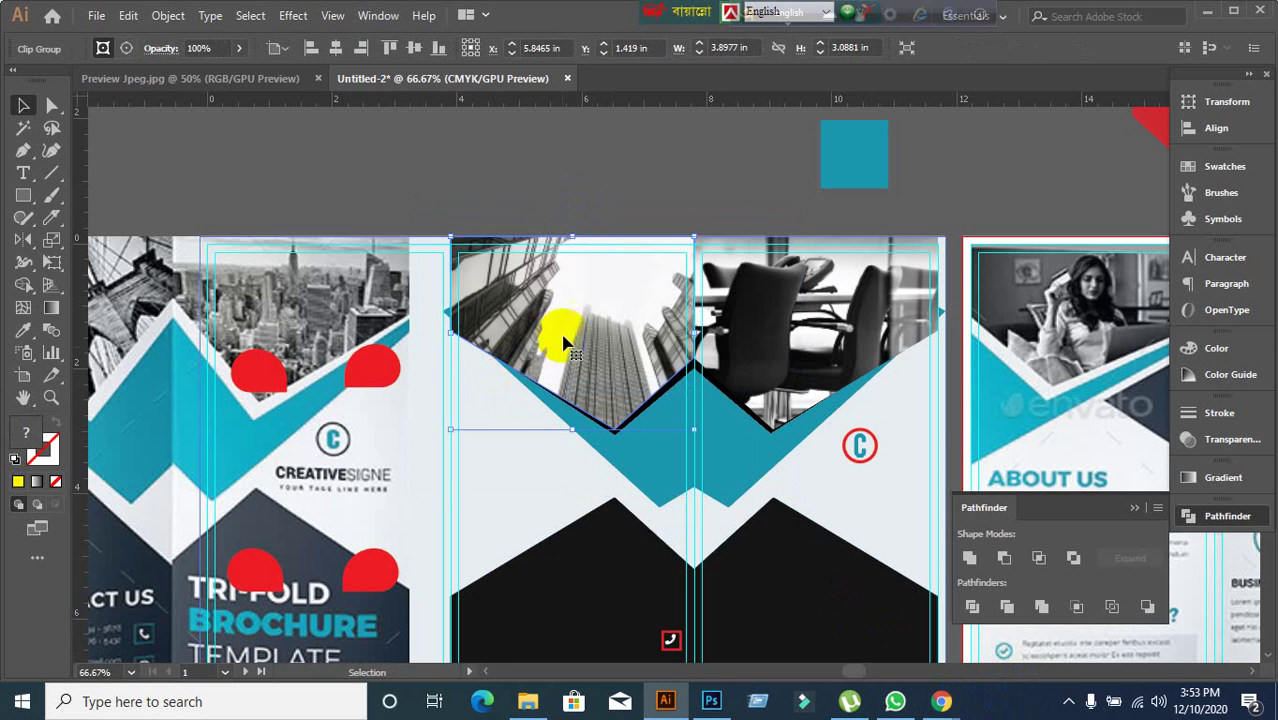
{"action": "key", "text": "ctrl+shift+a"}
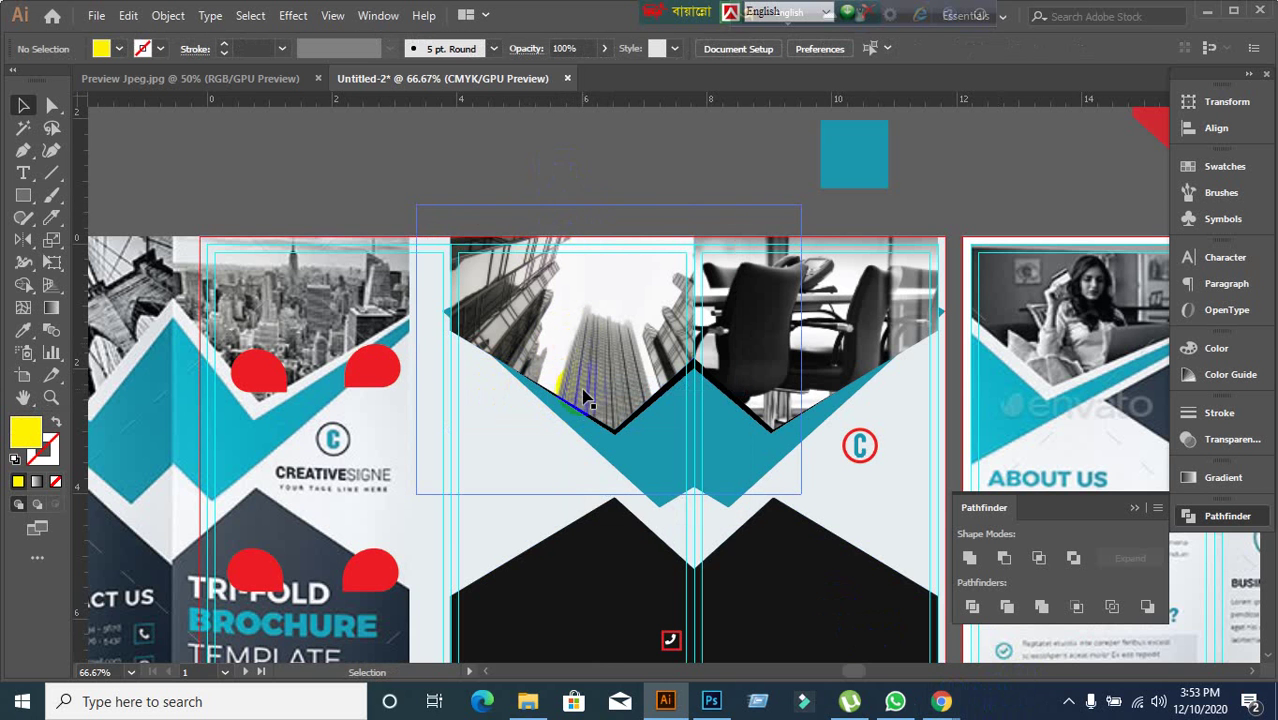
- Examine the black zigzag line along the lower edges of the two clipped photos on the brochure
{"action": "scroll", "coordinate": [585, 390], "scroll_direction": "up", "scroll_amount": 2}
{"action": "left_click", "coordinate": [787, 379]}
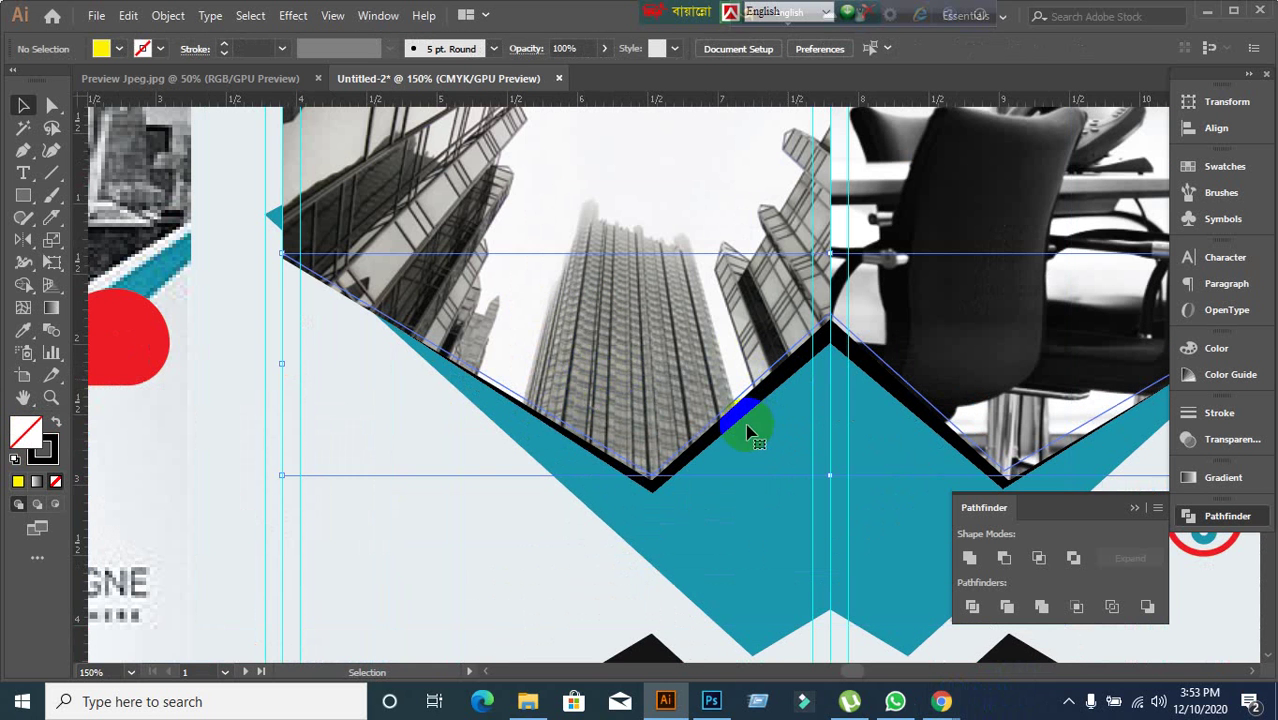
{"action": "scroll", "coordinate": [817, 447], "scroll_direction": "down", "scroll_amount": 1}
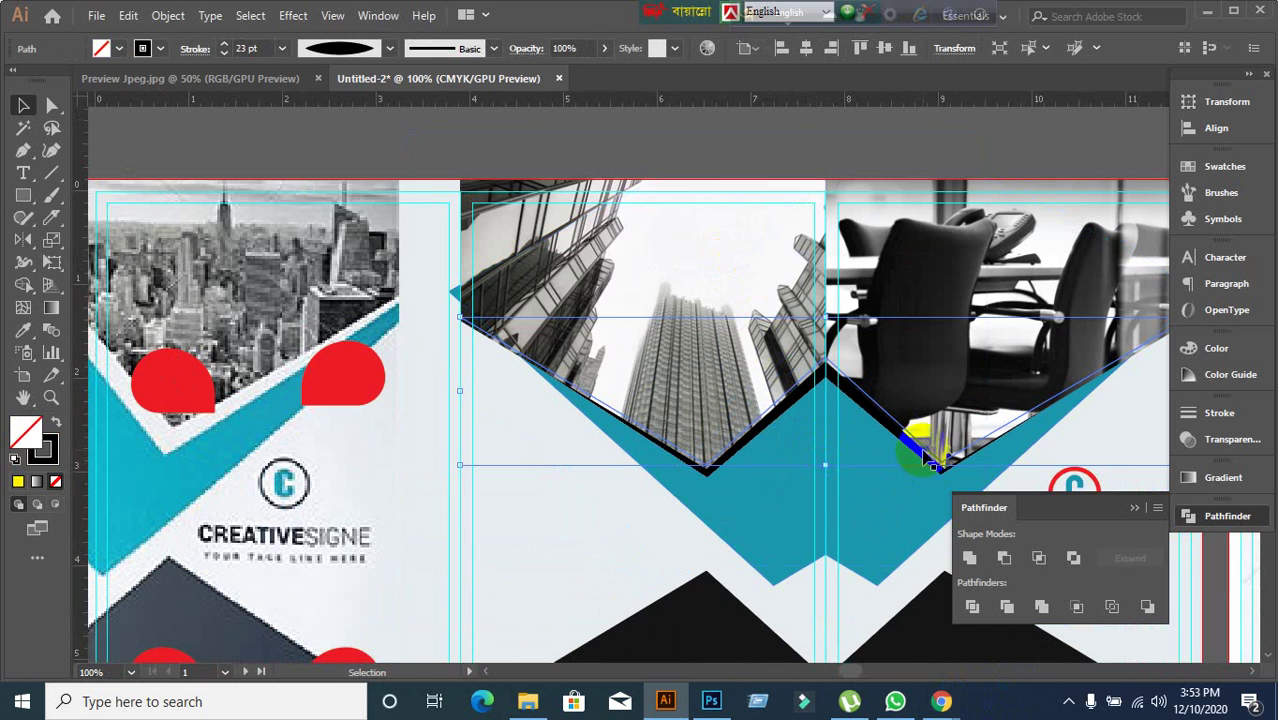
{"action": "scroll", "coordinate": [927, 465], "scroll_direction": "up", "scroll_amount": 1}
{"action": "left_click_drag", "start_coordinate": [813, 457], "coordinate": [663, 315]}
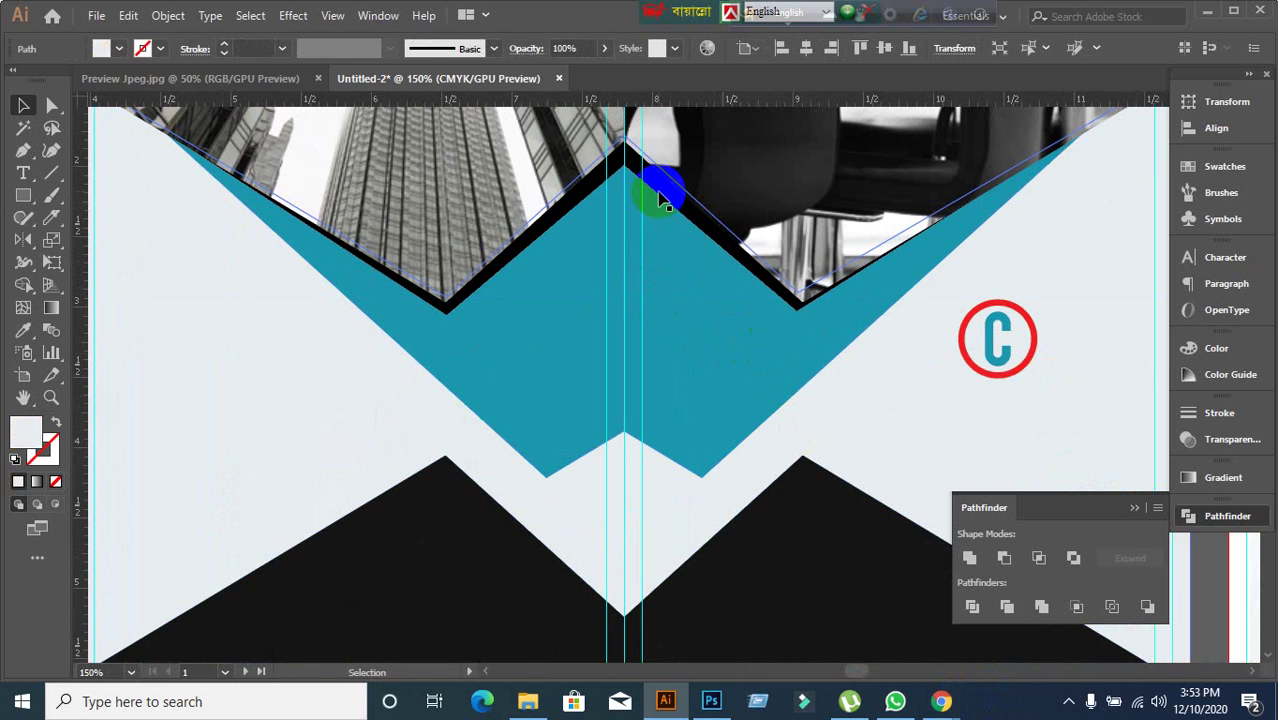
{"action": "scroll", "coordinate": [712, 378], "scroll_direction": "down", "scroll_amount": 1}
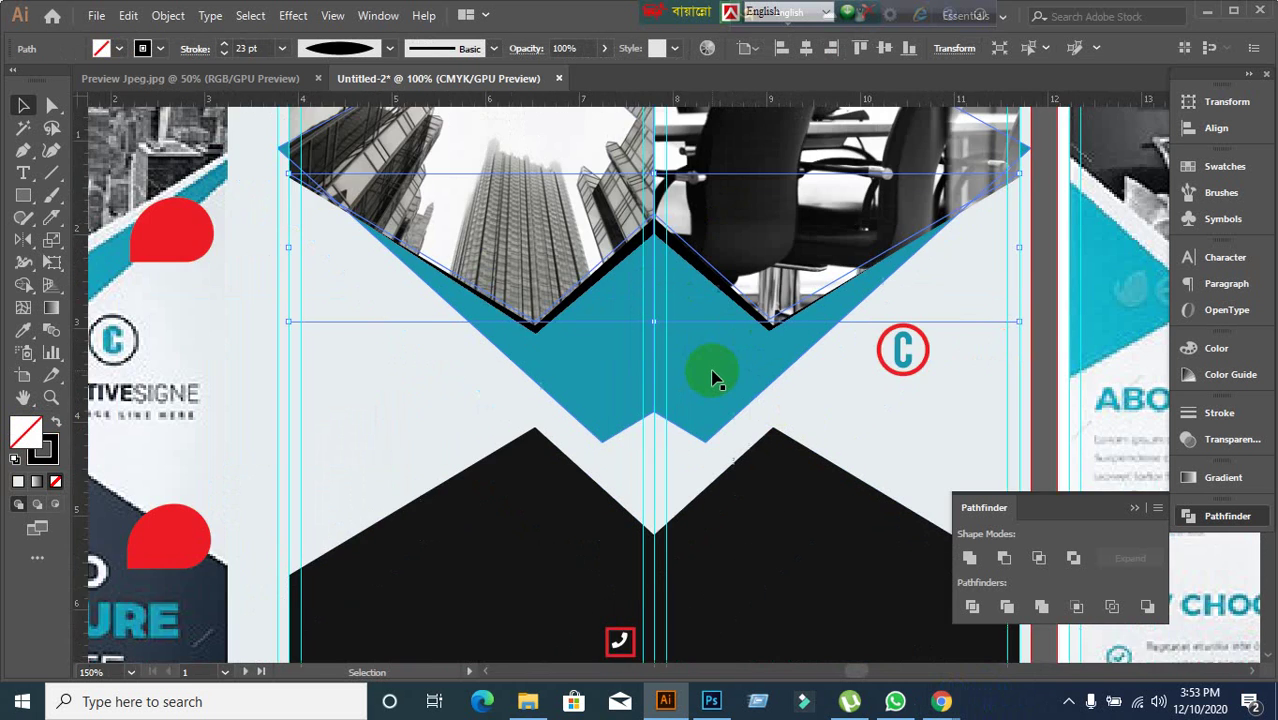
{"action": "scroll", "coordinate": [712, 378], "scroll_direction": "down", "scroll_amount": 1}
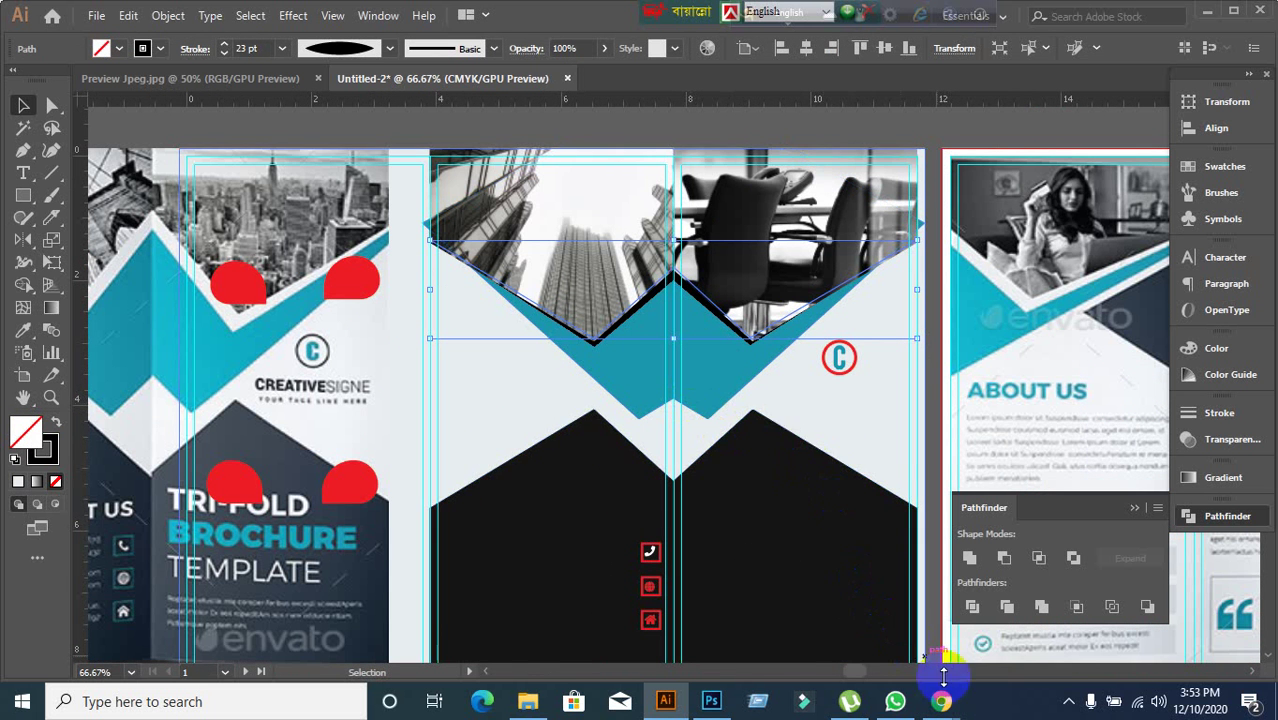
- Check the Google Meet call in Chrome and return to the brochure in Illustrator
{"action": "mouse_move", "coordinate": [944, 696]}
{"action": "left_click", "coordinate": [810, 638]}
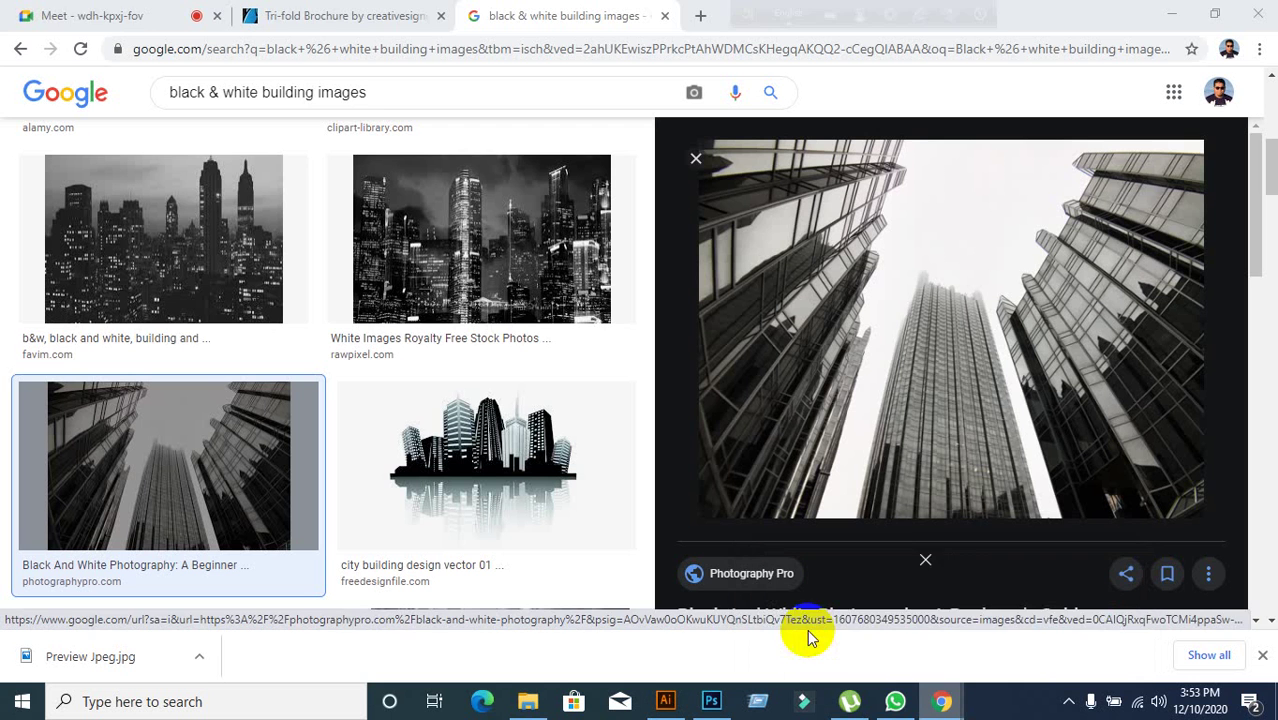
{"action": "left_click", "coordinate": [134, 18]}
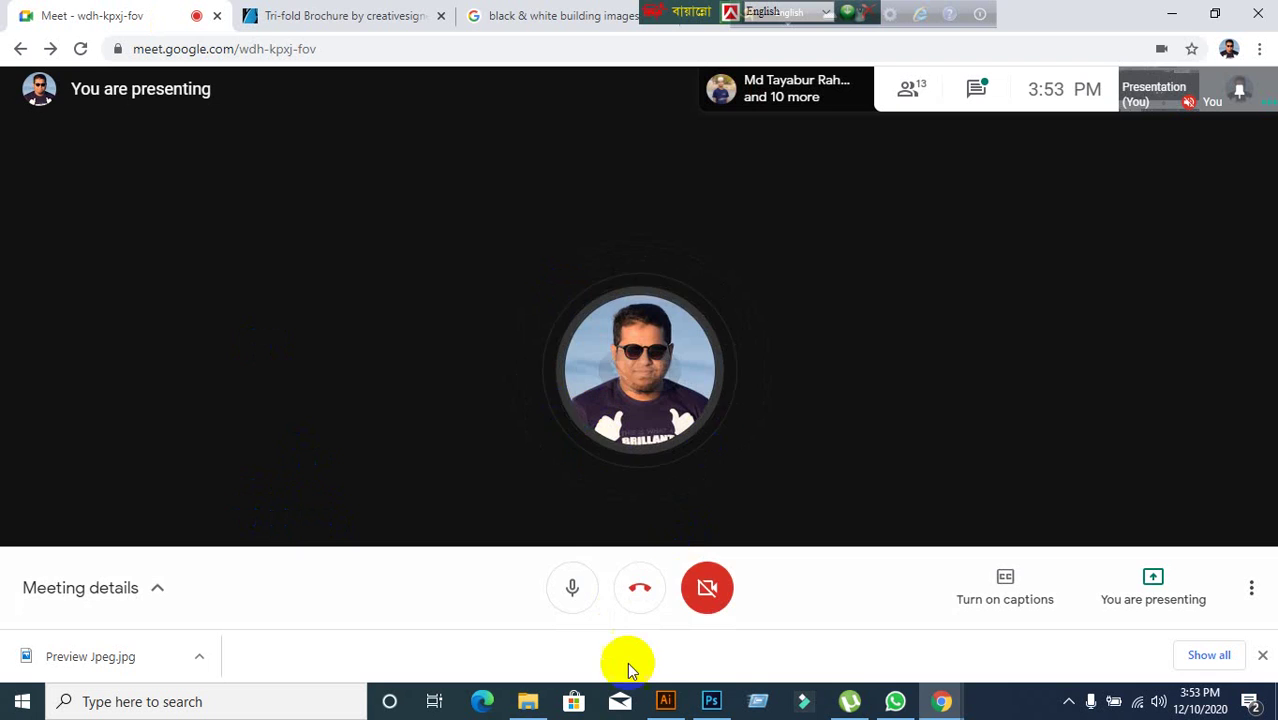
{"action": "left_click", "coordinate": [664, 701]}
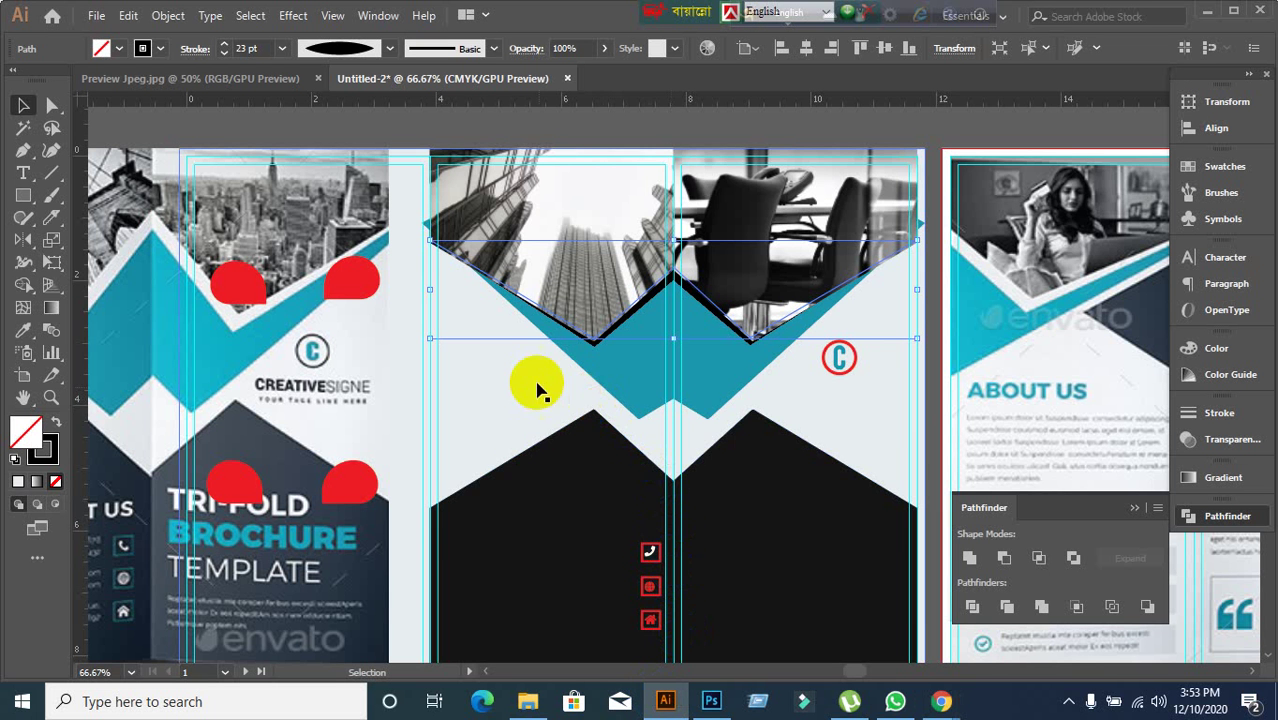
- Temporarily hide both clipped photos to try shifting the black zigzag line, and show the photos again
{"action": "scroll", "coordinate": [550, 350], "scroll_direction": "up", "scroll_amount": 1}
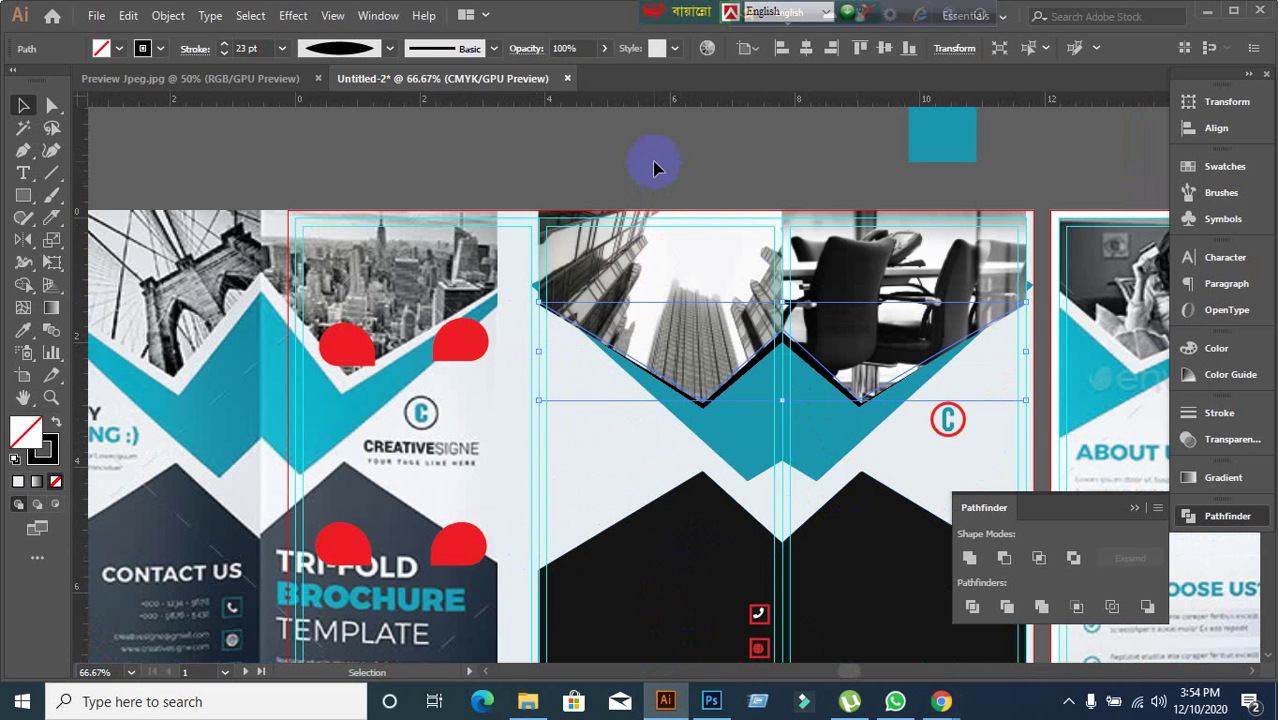
{"action": "left_click", "coordinate": [692, 277]}
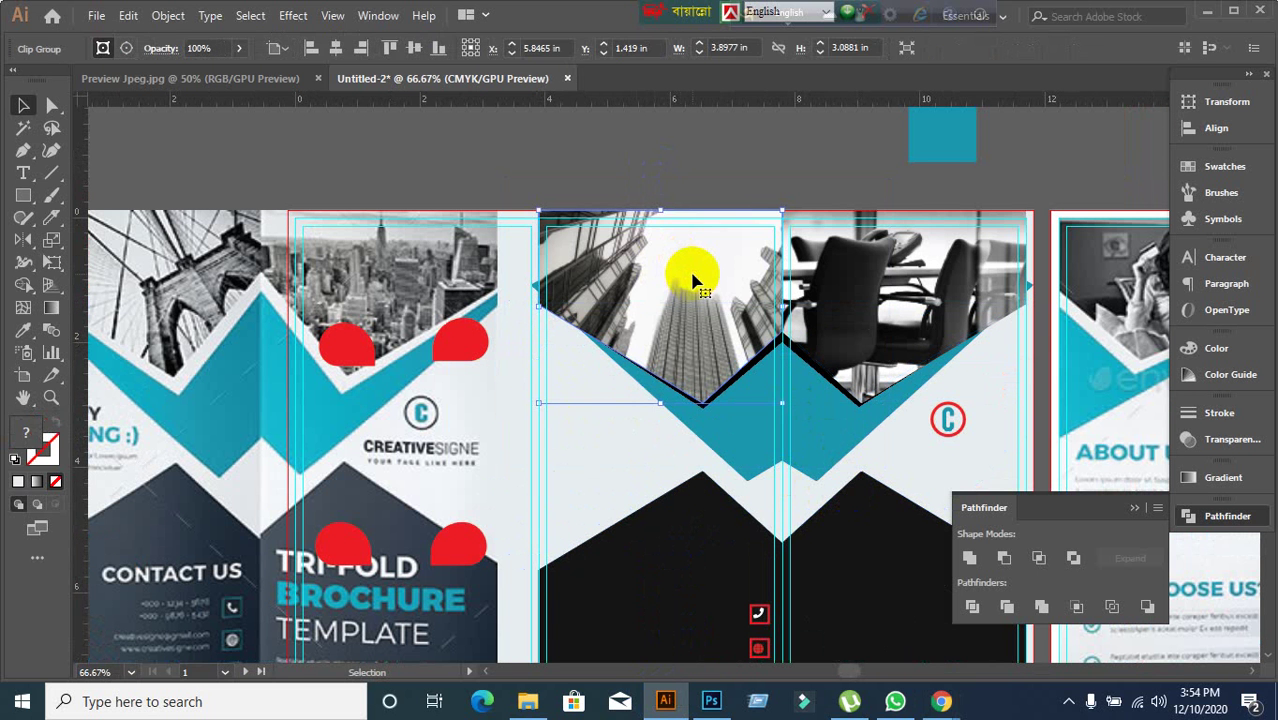
{"action": "key", "text": "Delete"}
{"action": "left_click", "coordinate": [873, 285]}
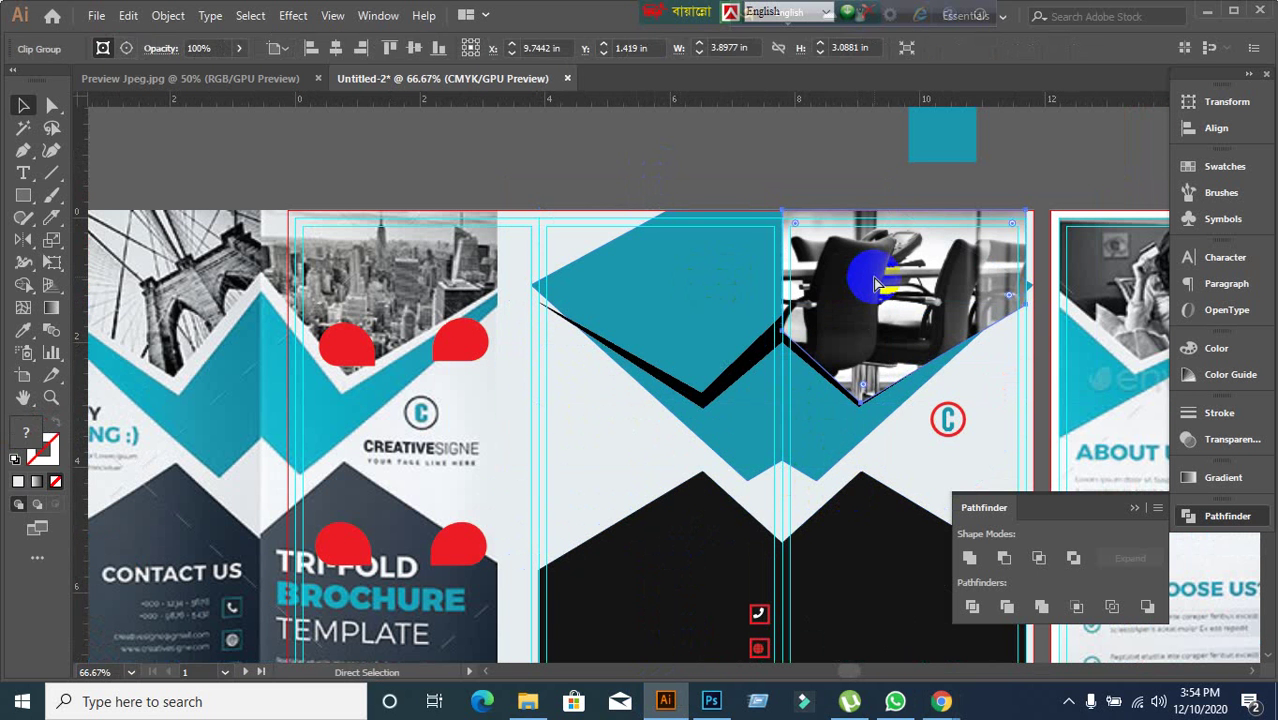
{"action": "key", "text": "Delete"}
{"action": "scroll", "coordinate": [827, 391], "scroll_direction": "up", "scroll_amount": 1}
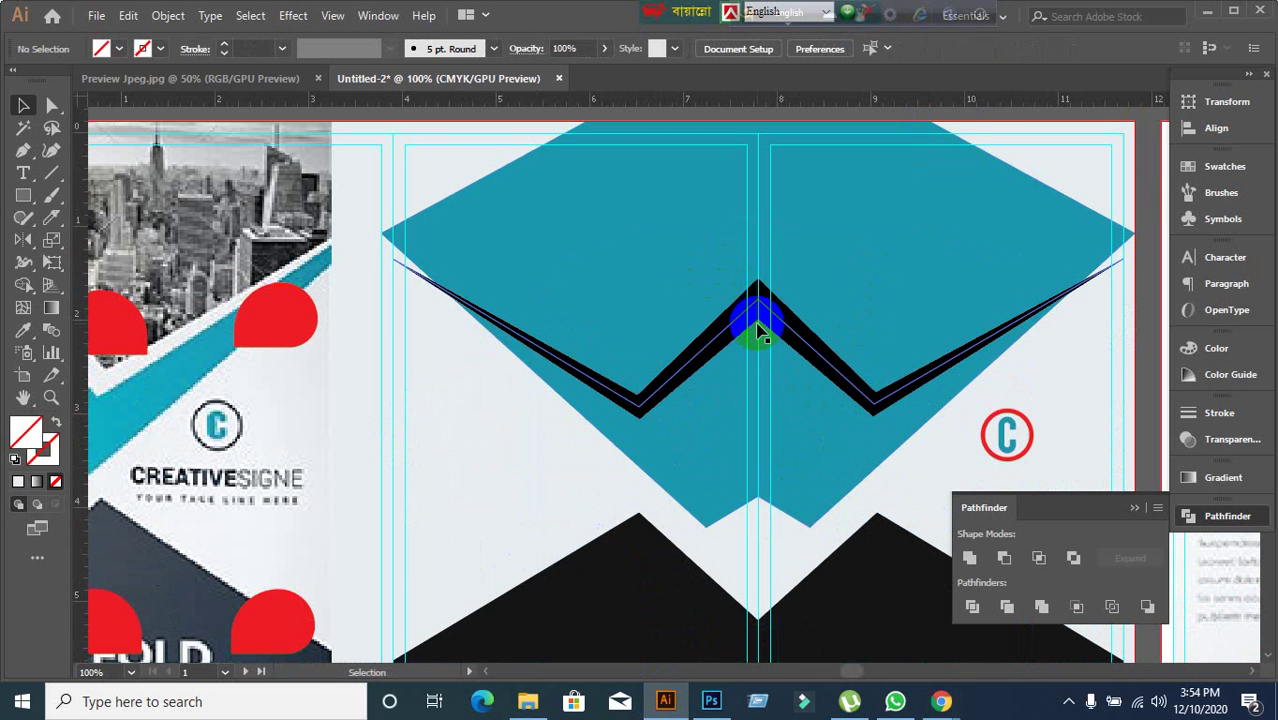
{"action": "left_click_drag", "start_coordinate": [758, 327], "coordinate": [758, 360]}
{"action": "key", "text": "ctrl+z"}
{"action": "key", "text": "ctrl+alt+3"}
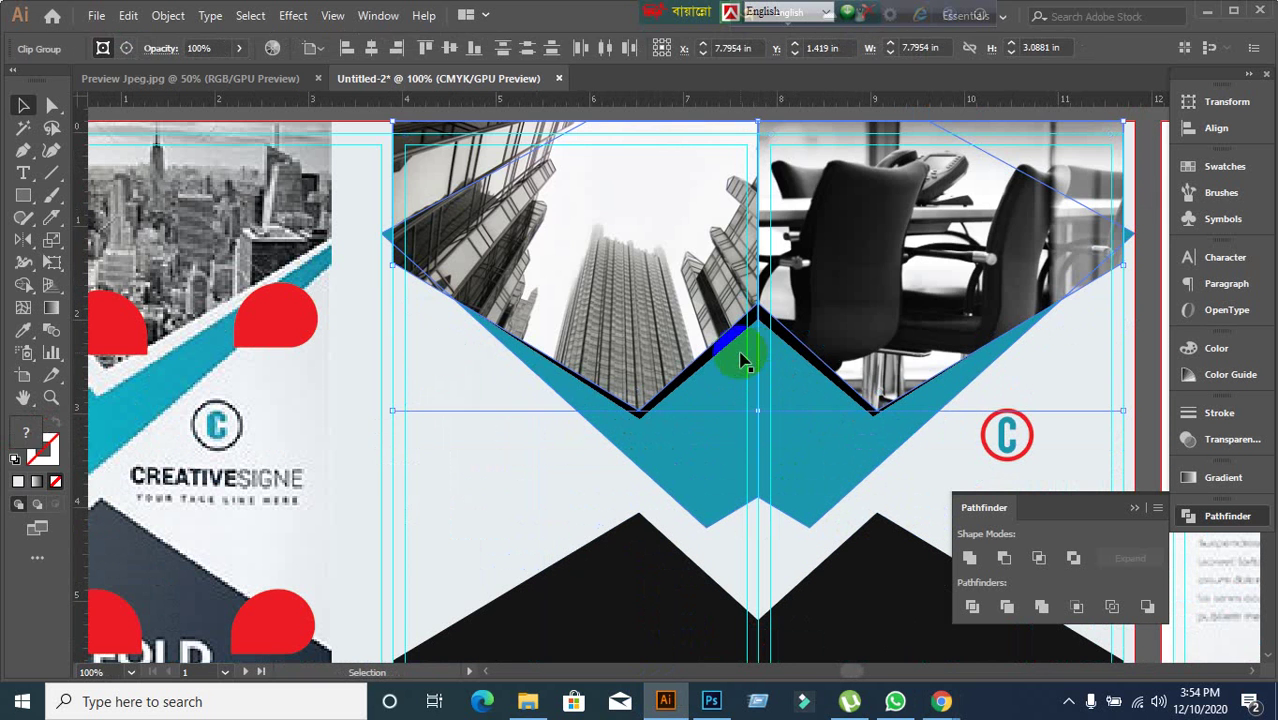
- Try moving the black zigzag line down below the photo edges, and undo the move
{"action": "left_click", "coordinate": [899, 536]}
{"action": "left_click", "coordinate": [770, 318]}
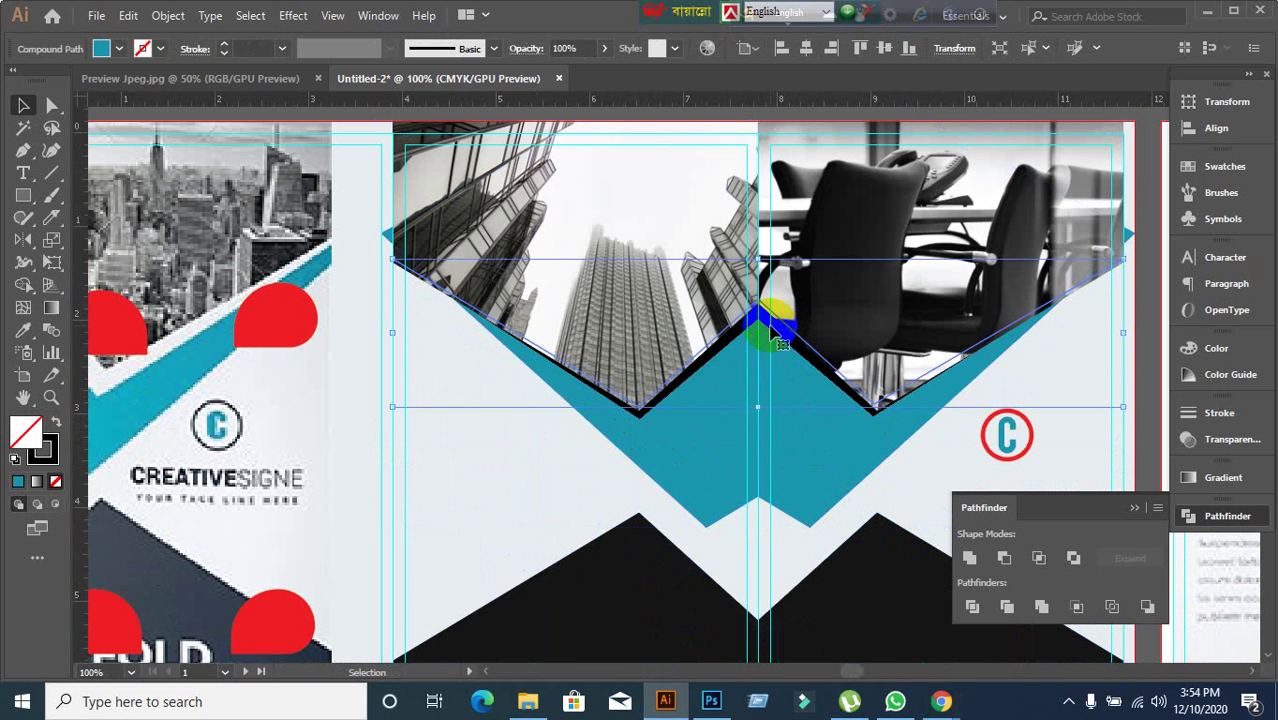
{"action": "mouse_move", "coordinate": [782, 344]}
{"action": "left_mouse_down"}
{"action": "mouse_move", "coordinate": [782, 371]}
{"action": "mouse_move", "coordinate": [762, 338]}
{"action": "mouse_move", "coordinate": [771, 345]}
{"action": "left_mouse_up"}
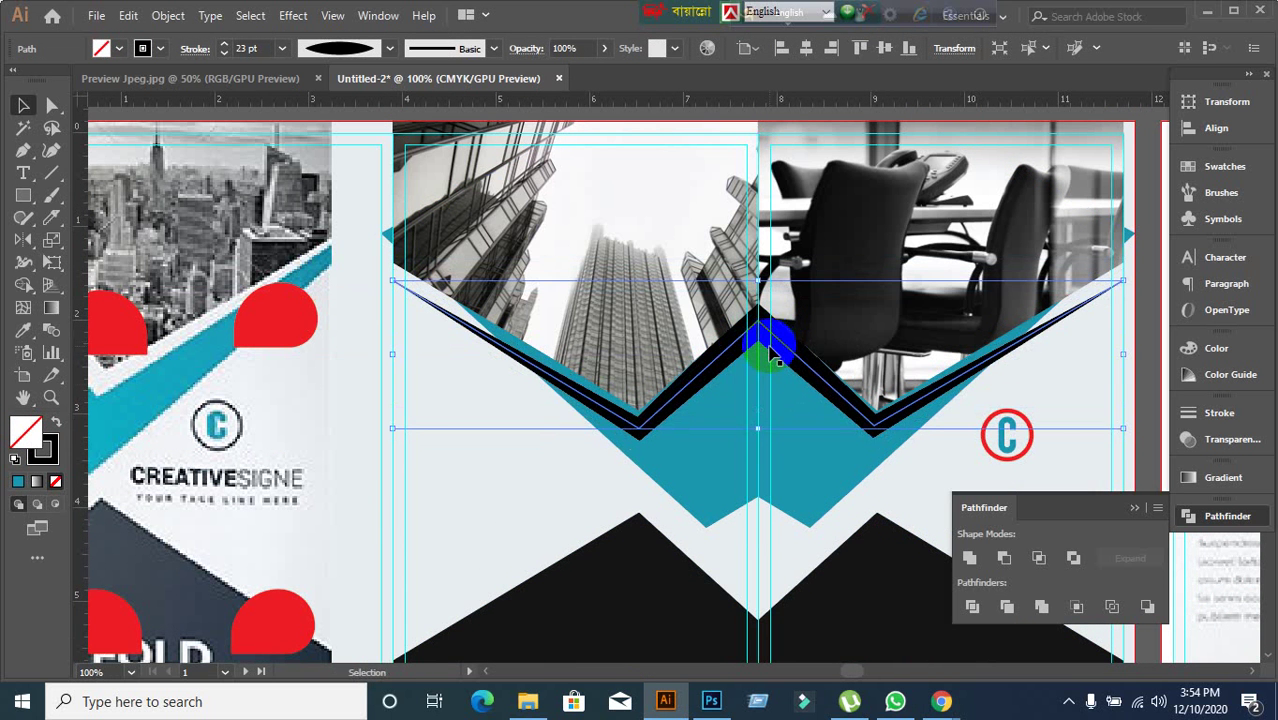
{"action": "key", "text": "a"}
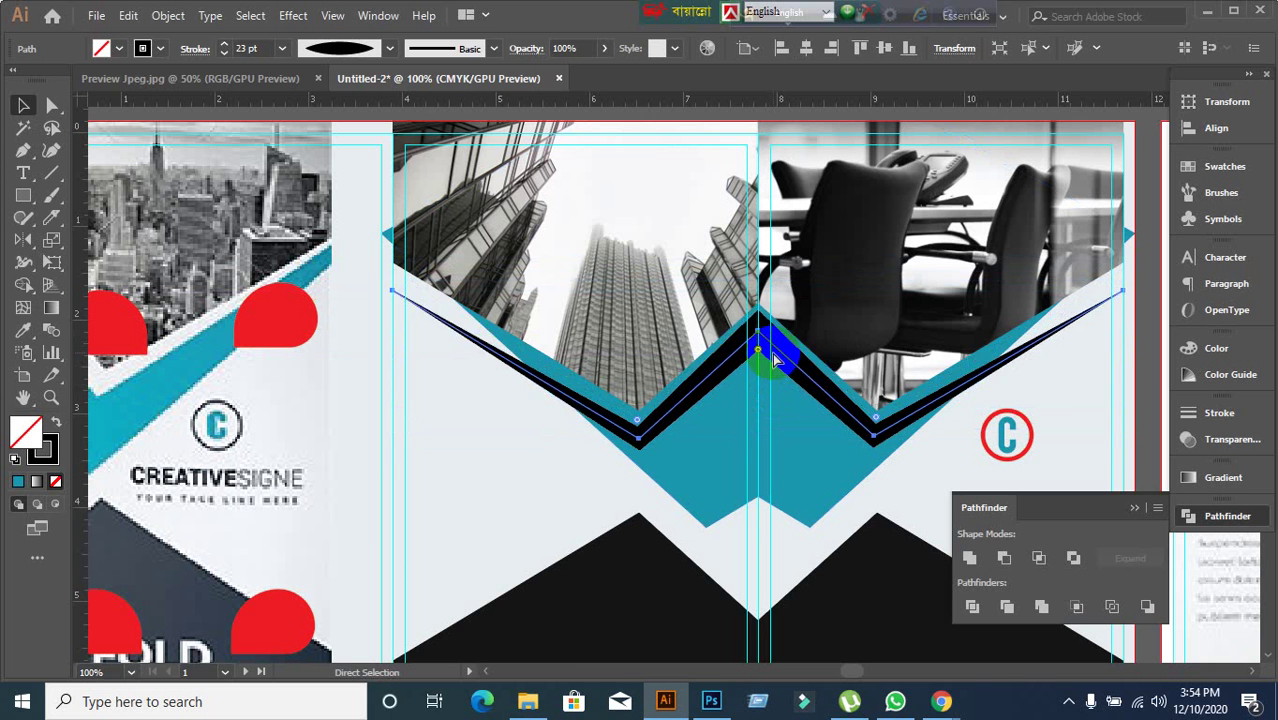
{"action": "key", "text": "ctrl+z"}
- Set the black zigzag line's stroke weight to 40 pt and deselect it
{"action": "left_click", "coordinate": [804, 428]}
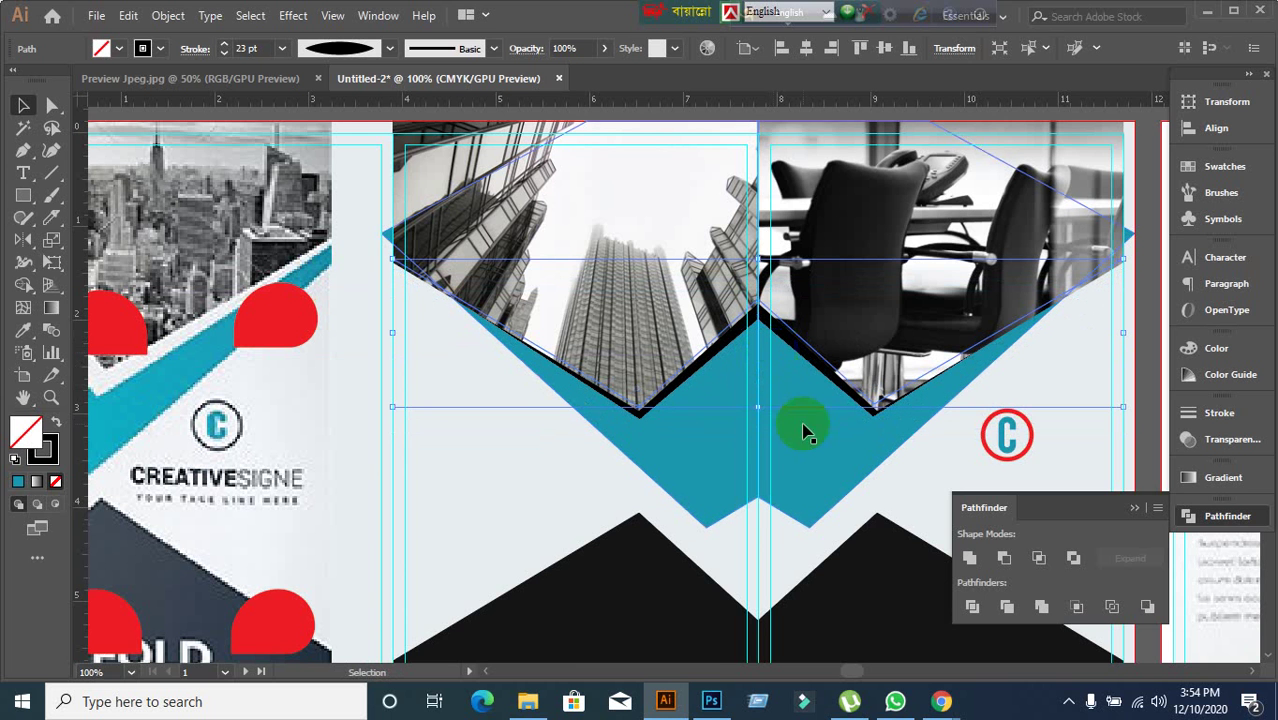
{"action": "left_click", "coordinate": [1217, 414]}
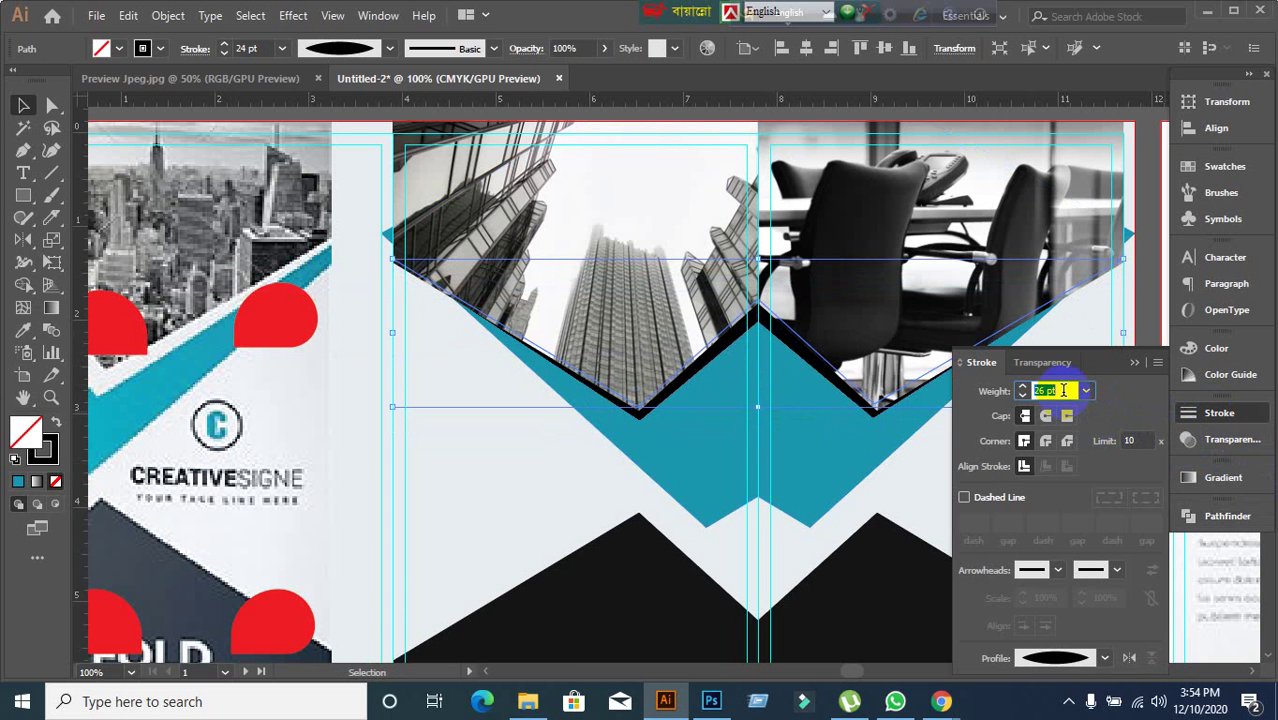
{"action": "scroll", "coordinate": [1063, 391], "scroll_direction": "up", "scroll_amount": 14}
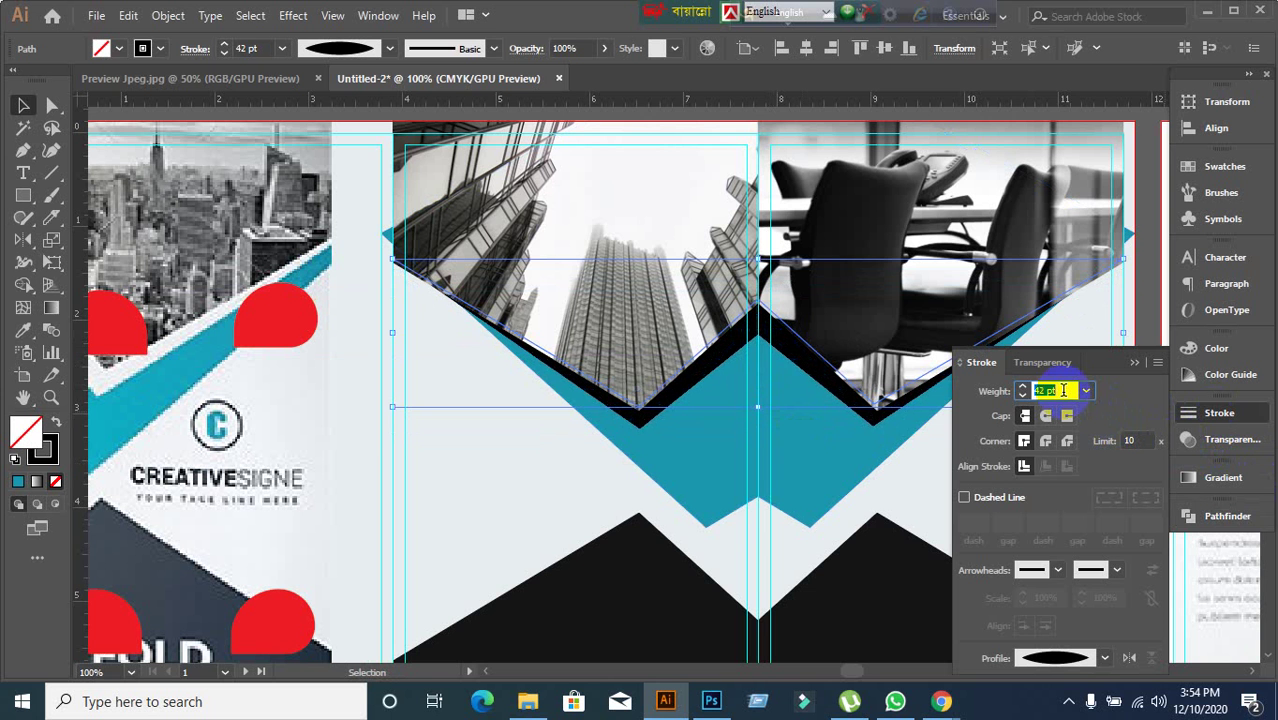
{"action": "scroll", "coordinate": [1063, 391], "scroll_direction": "down", "scroll_amount": 1}
{"action": "scroll", "coordinate": [853, 294], "scroll_direction": "down", "scroll_amount": 1}
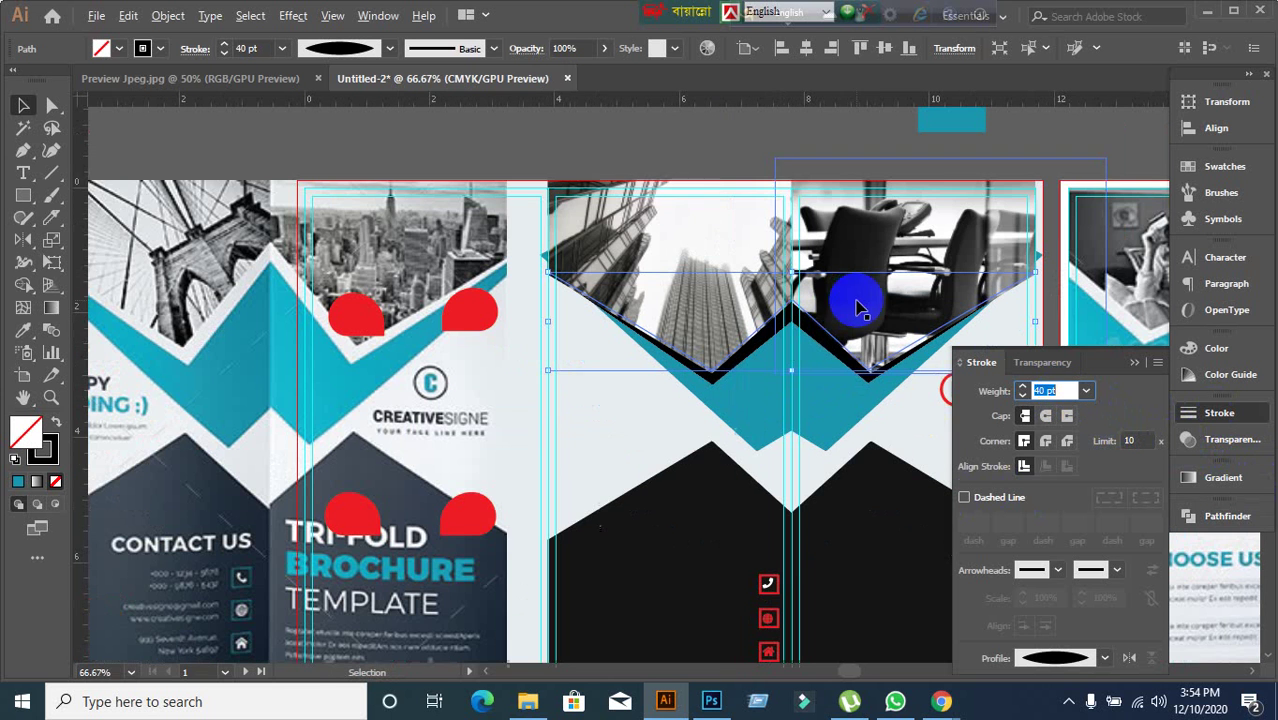
{"action": "left_click", "coordinate": [713, 334]}
- Move the reference brochure image off the artboard so it sits just beside the recreated outer panels
{"action": "scroll", "coordinate": [713, 334], "scroll_direction": "down", "scroll_amount": 1}
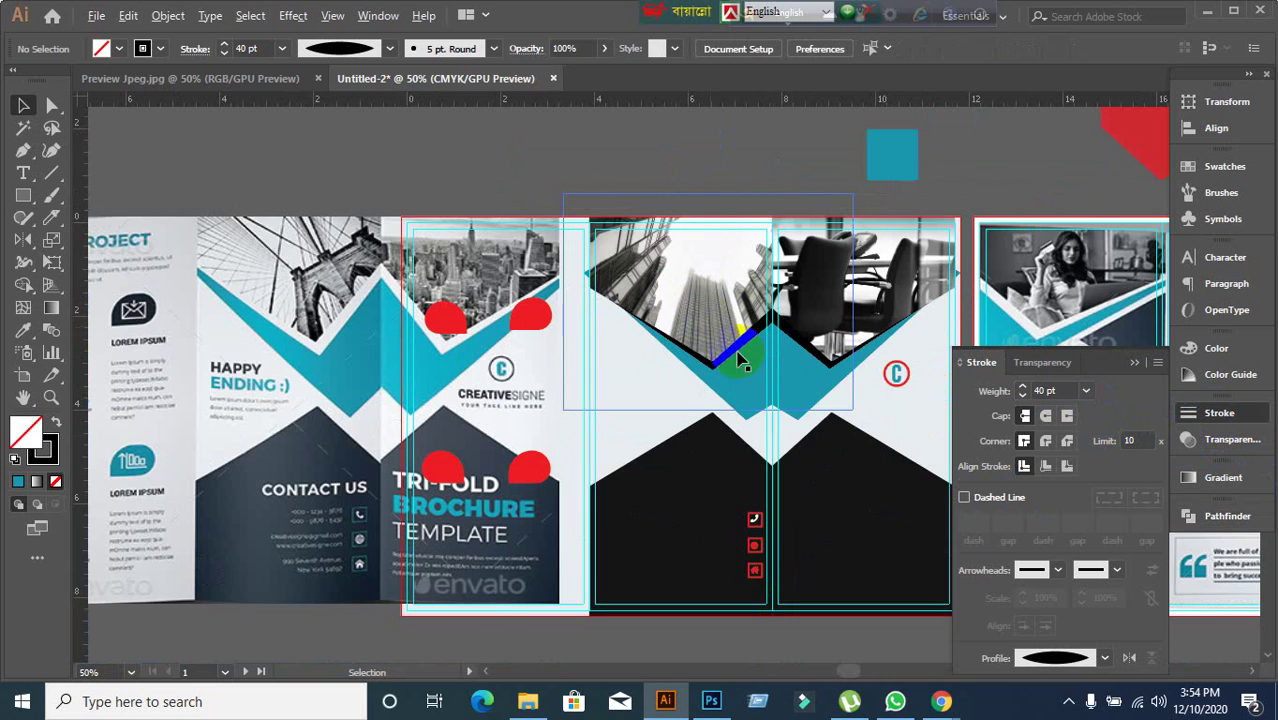
{"action": "left_click_drag", "start_coordinate": [813, 390], "coordinate": [862, 324]}
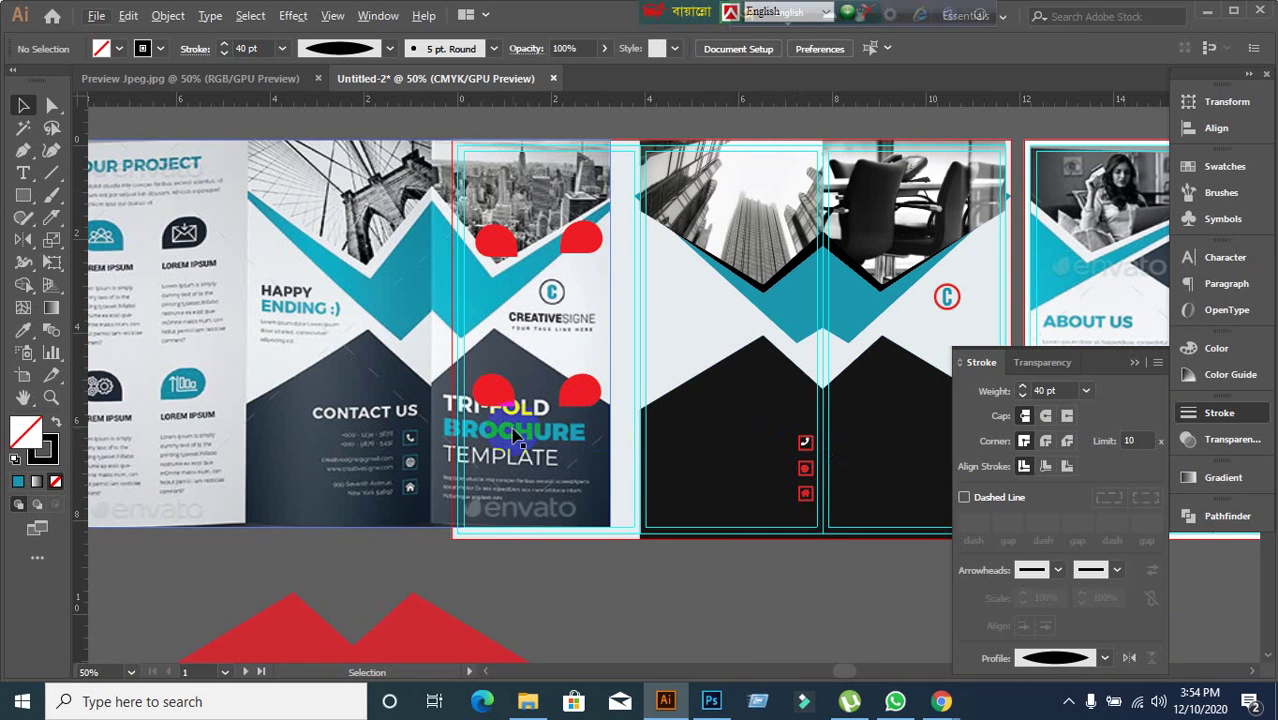
{"action": "scroll", "coordinate": [632, 418], "scroll_direction": "down", "scroll_amount": 1}
{"action": "left_click_drag", "start_coordinate": [462, 416], "coordinate": [338, 369]}
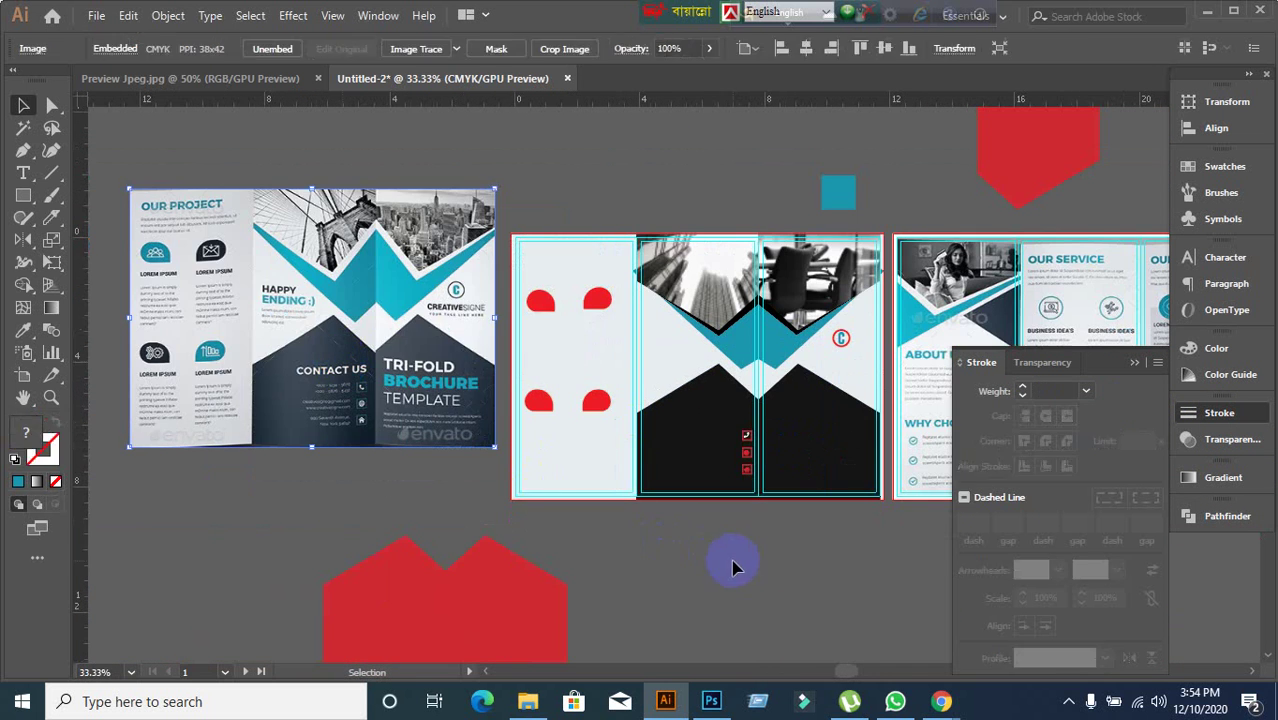
{"action": "left_click_drag", "start_coordinate": [736, 567], "coordinate": [631, 522]}
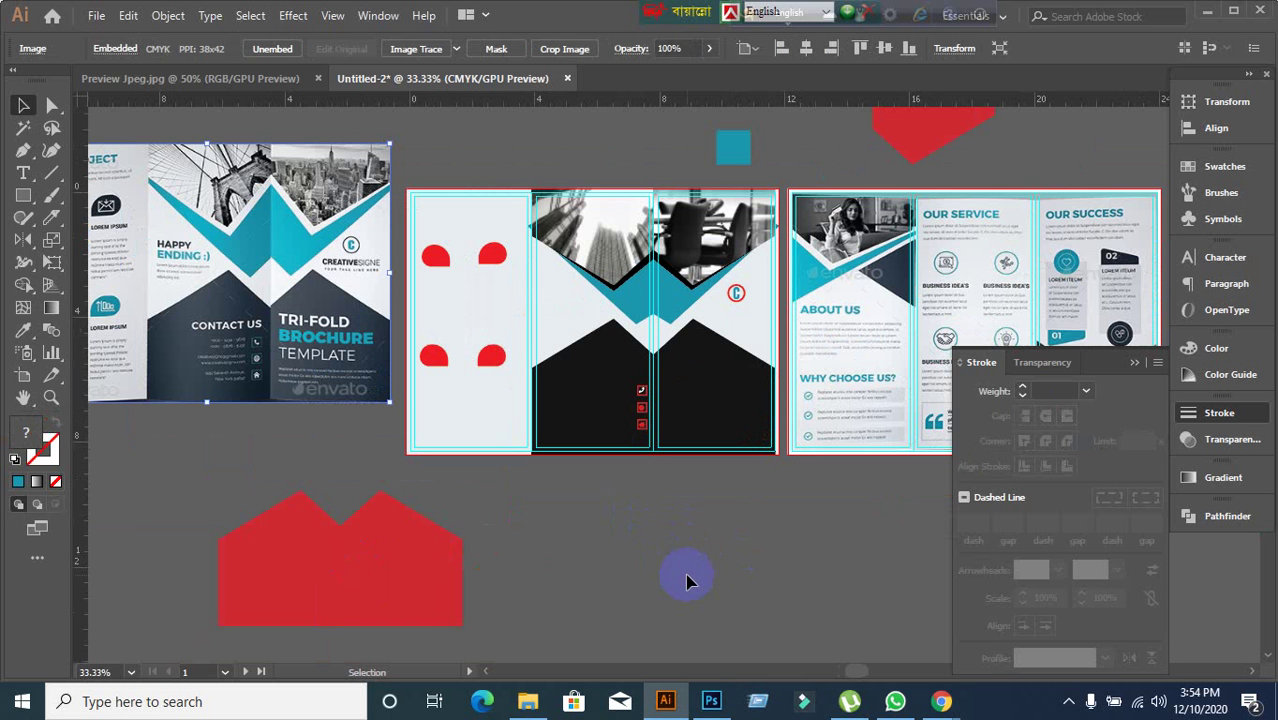
{"action": "left_click_drag", "start_coordinate": [377, 387], "coordinate": [450, 405]}
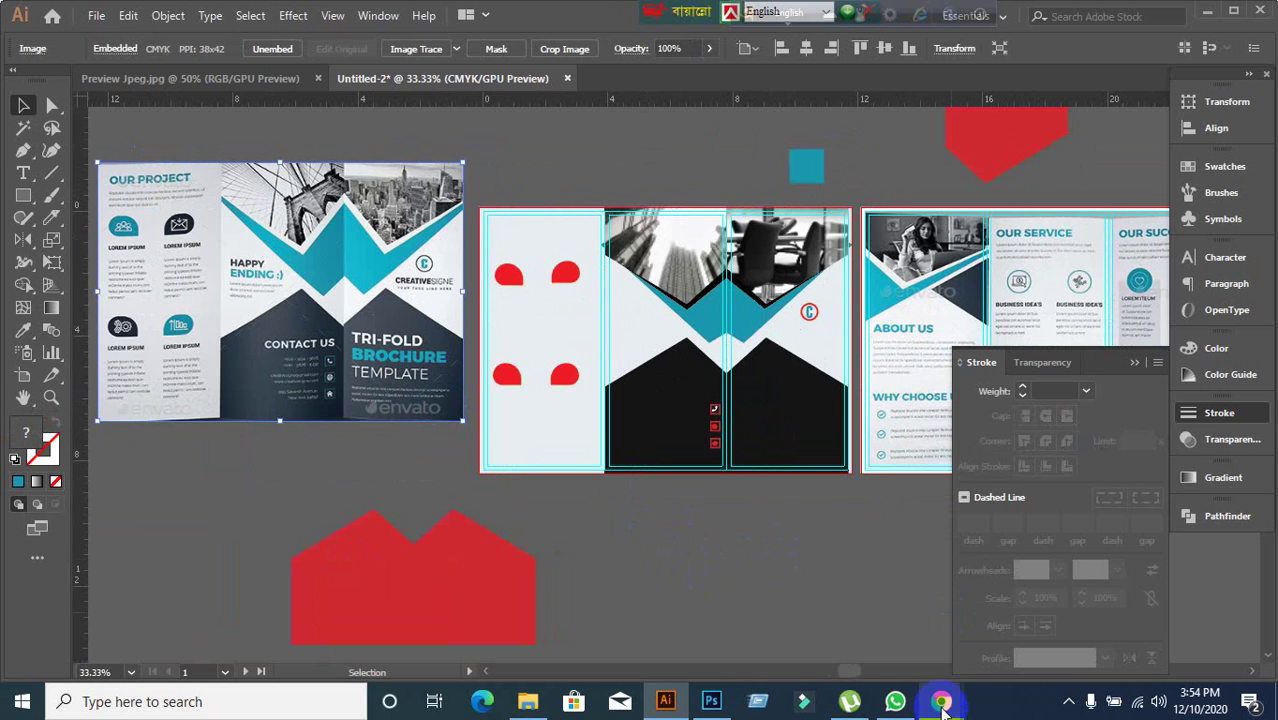
- Check the Google Meet call in Chrome and return to the brochure in Illustrator to review both artboards
{"action": "mouse_move", "coordinate": [941, 701]}
{"action": "left_click", "coordinate": [810, 609]}
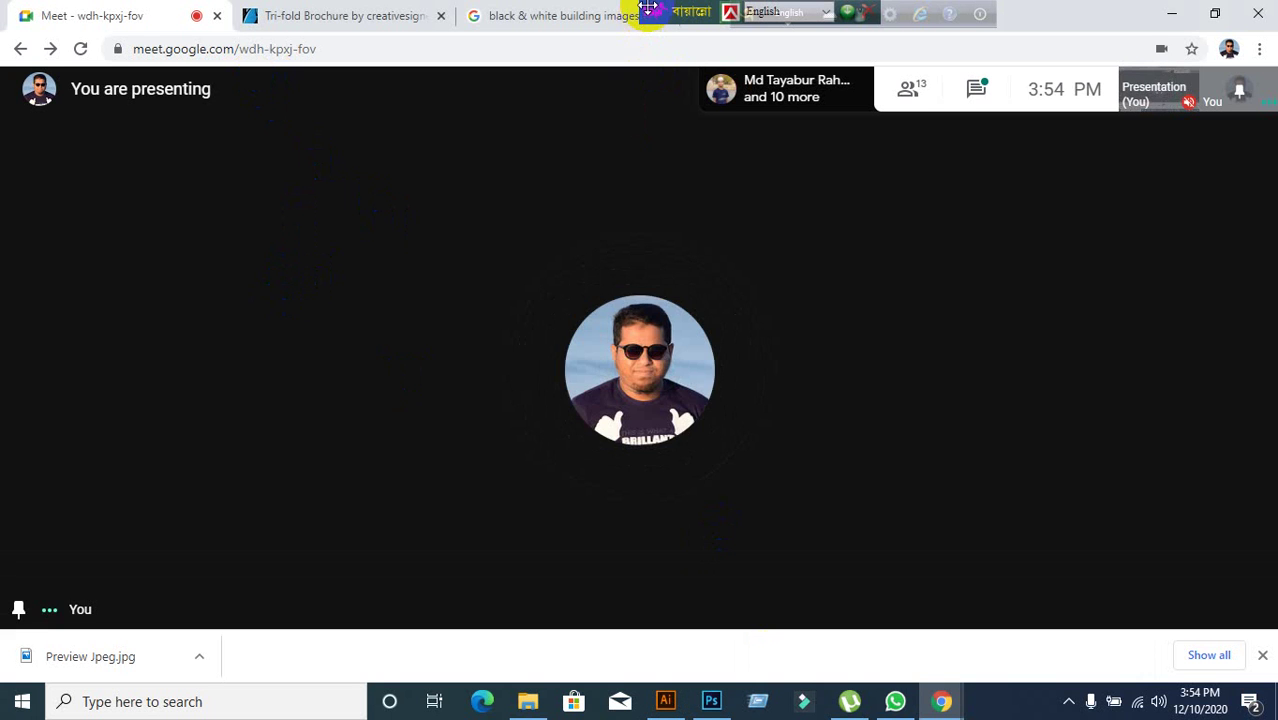
{"action": "left_click", "coordinate": [677, 700]}
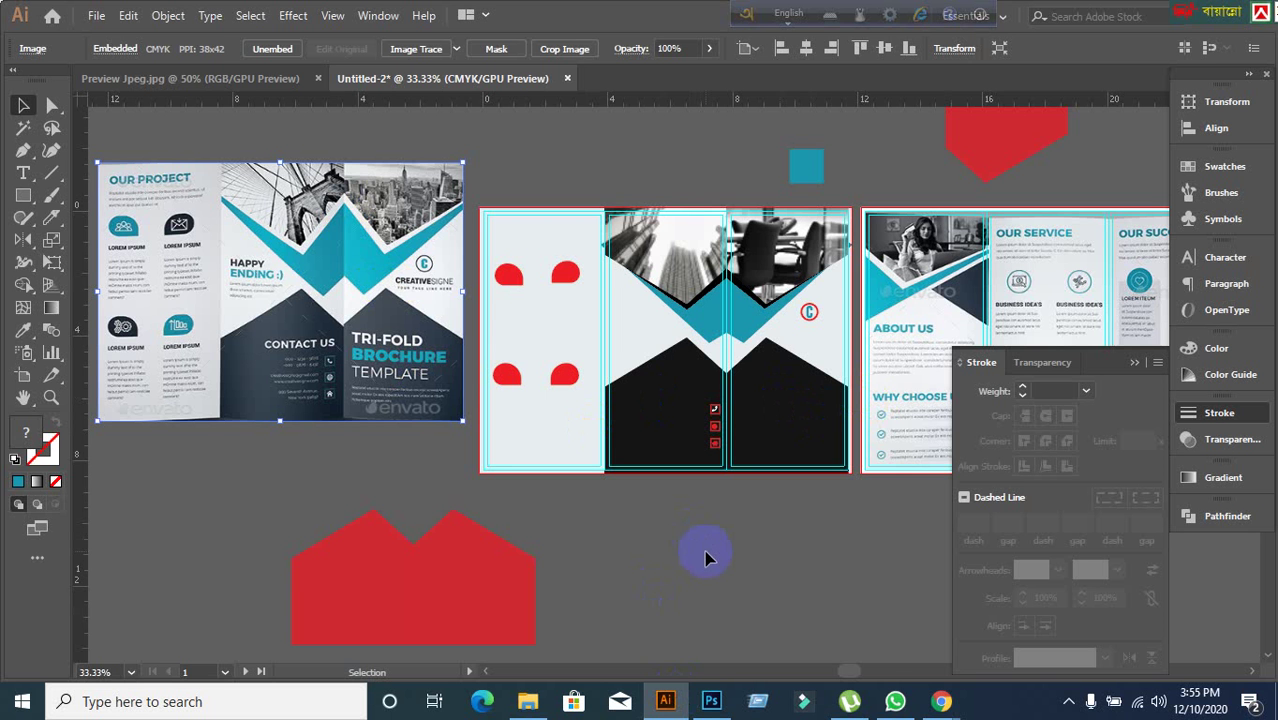
{"action": "mouse_move", "coordinate": [940, 703]}
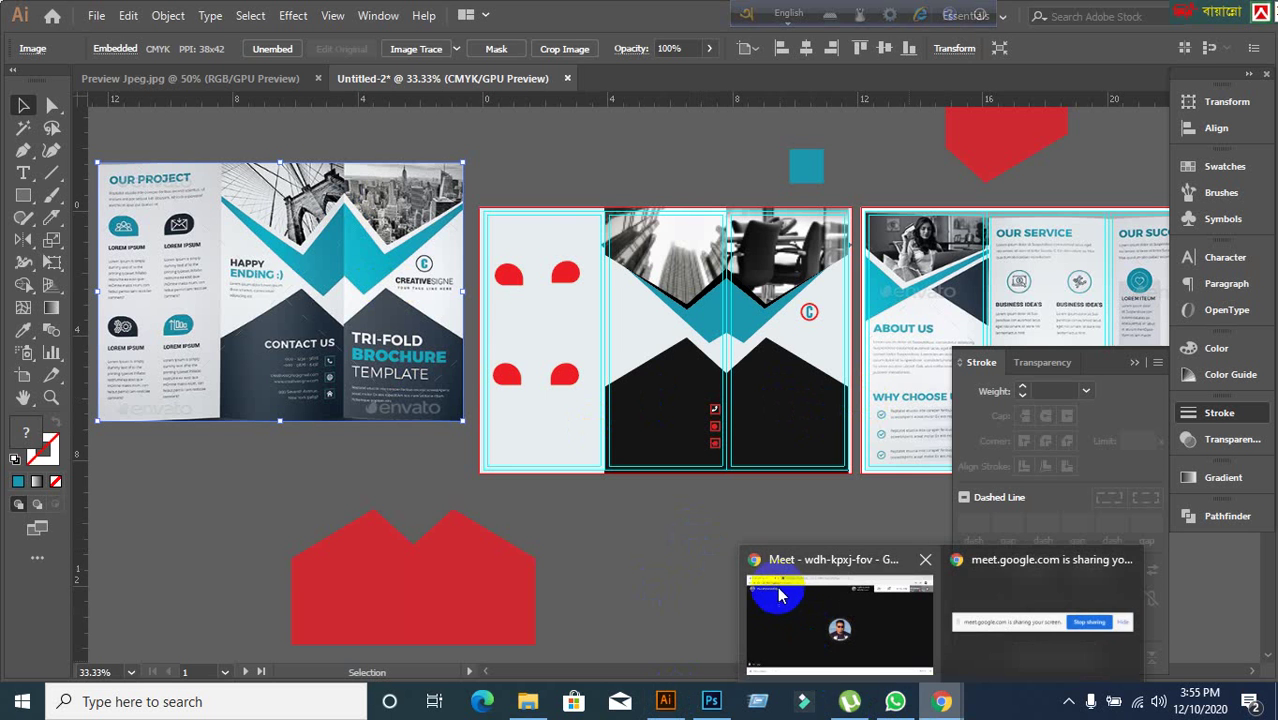
{"action": "left_click", "coordinate": [772, 581]}
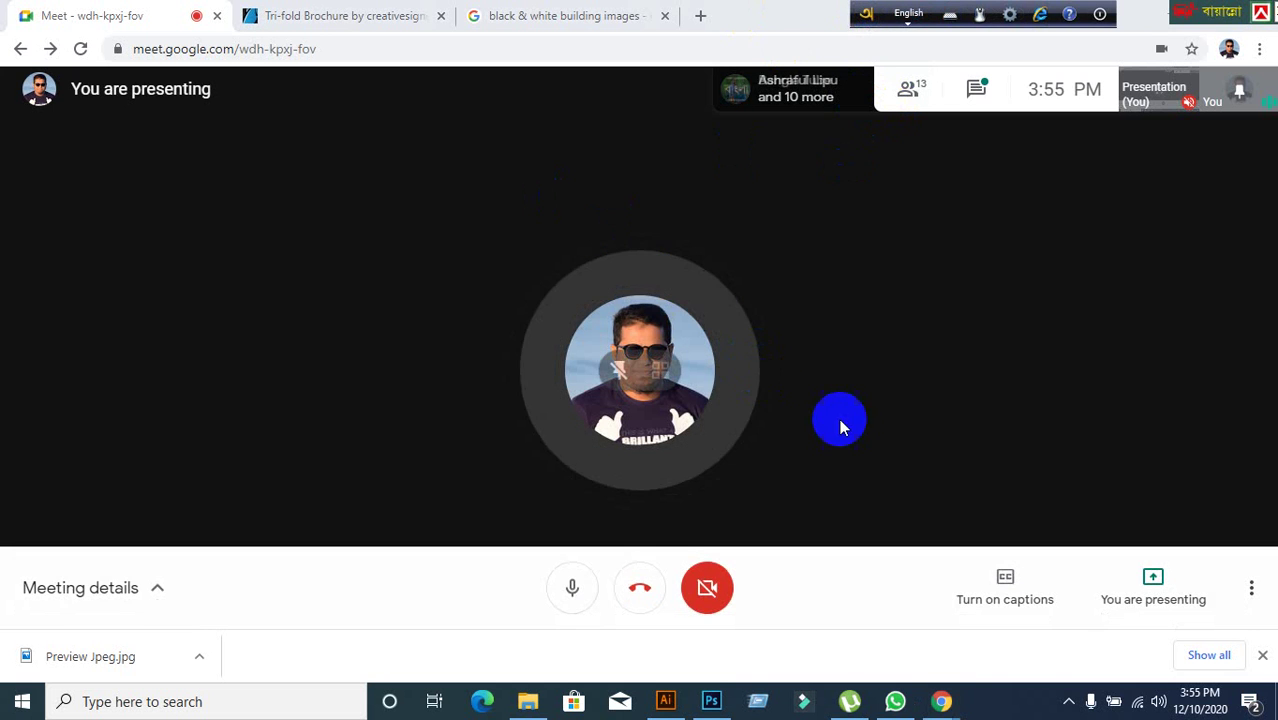
{"action": "left_click", "coordinate": [666, 702]}
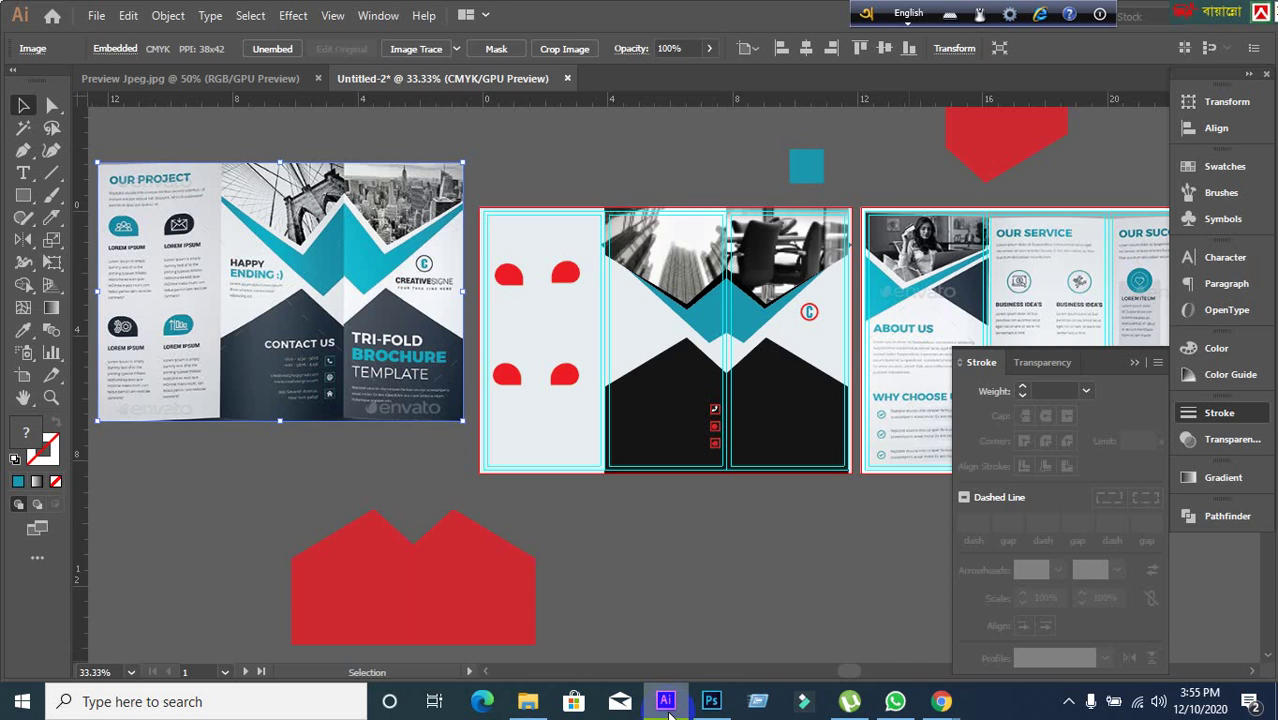
{"action": "left_click", "coordinate": [668, 710]}
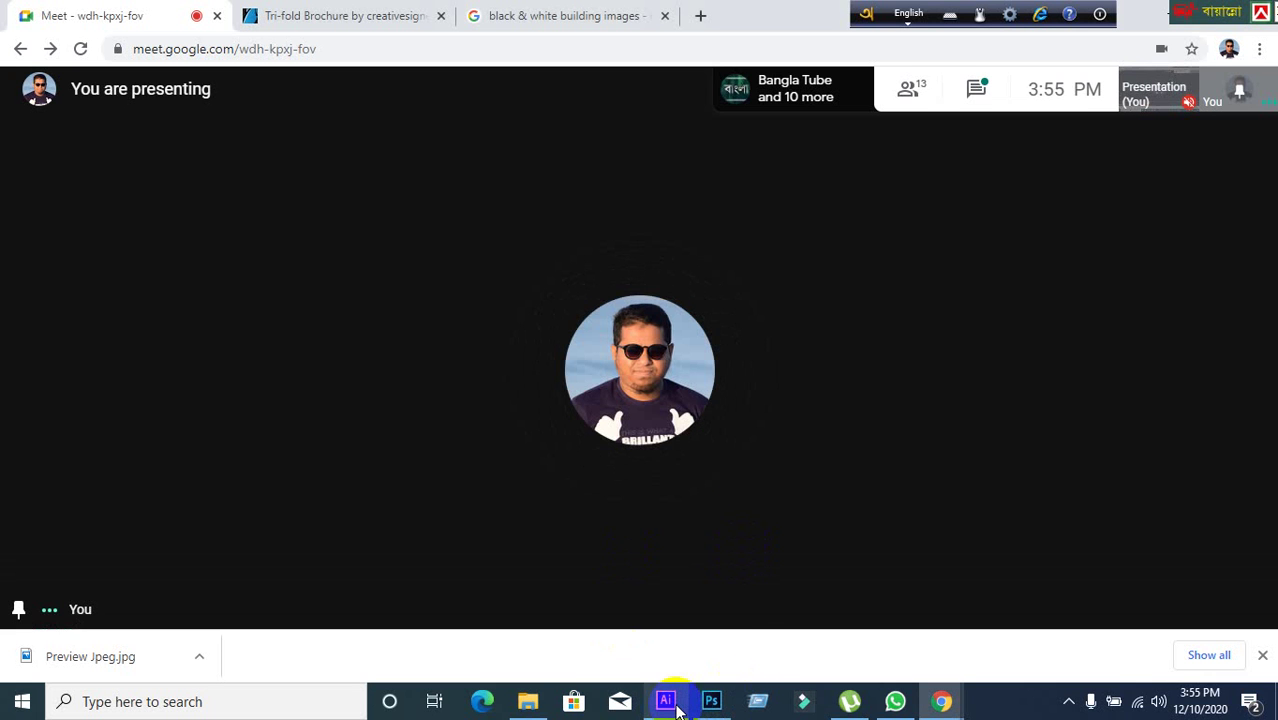
{"action": "mouse_move", "coordinate": [677, 708]}
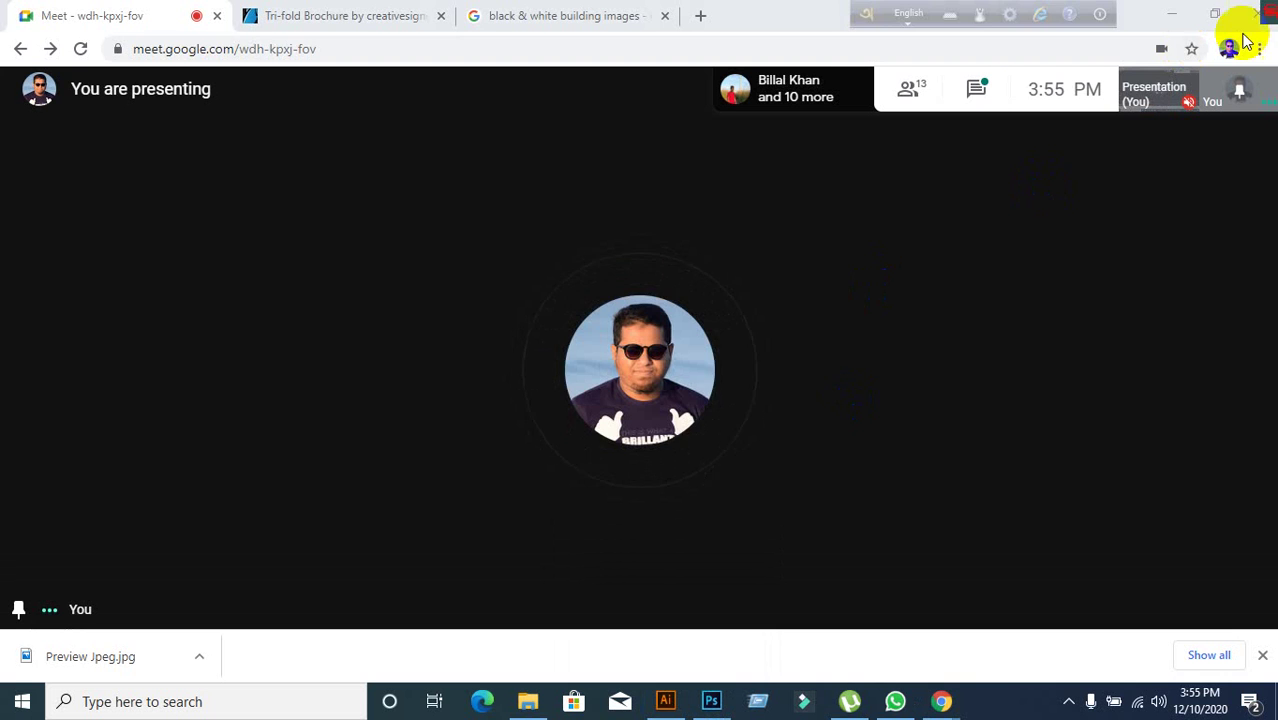
{"action": "left_click", "coordinate": [1160, 12]}
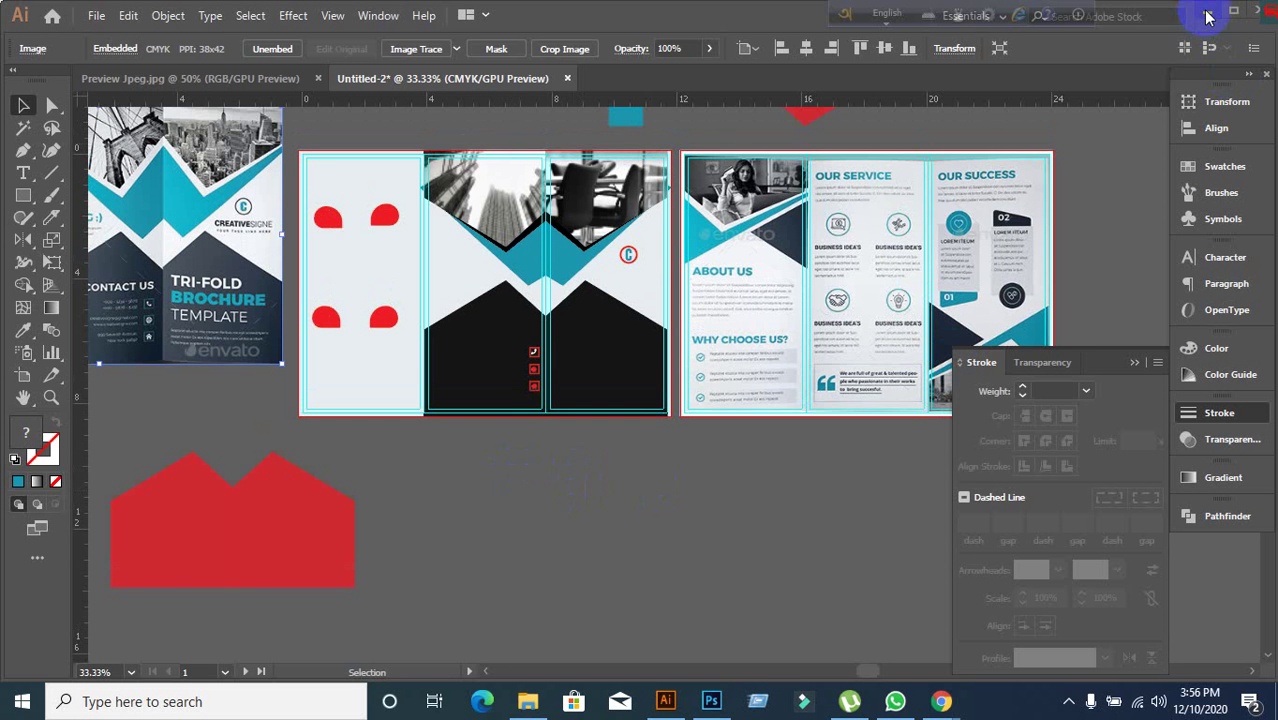
- Stop presenting the screen in the Google Meet call and minimize the open windows to reach the desktop
{"action": "left_click", "coordinate": [1207, 17]}
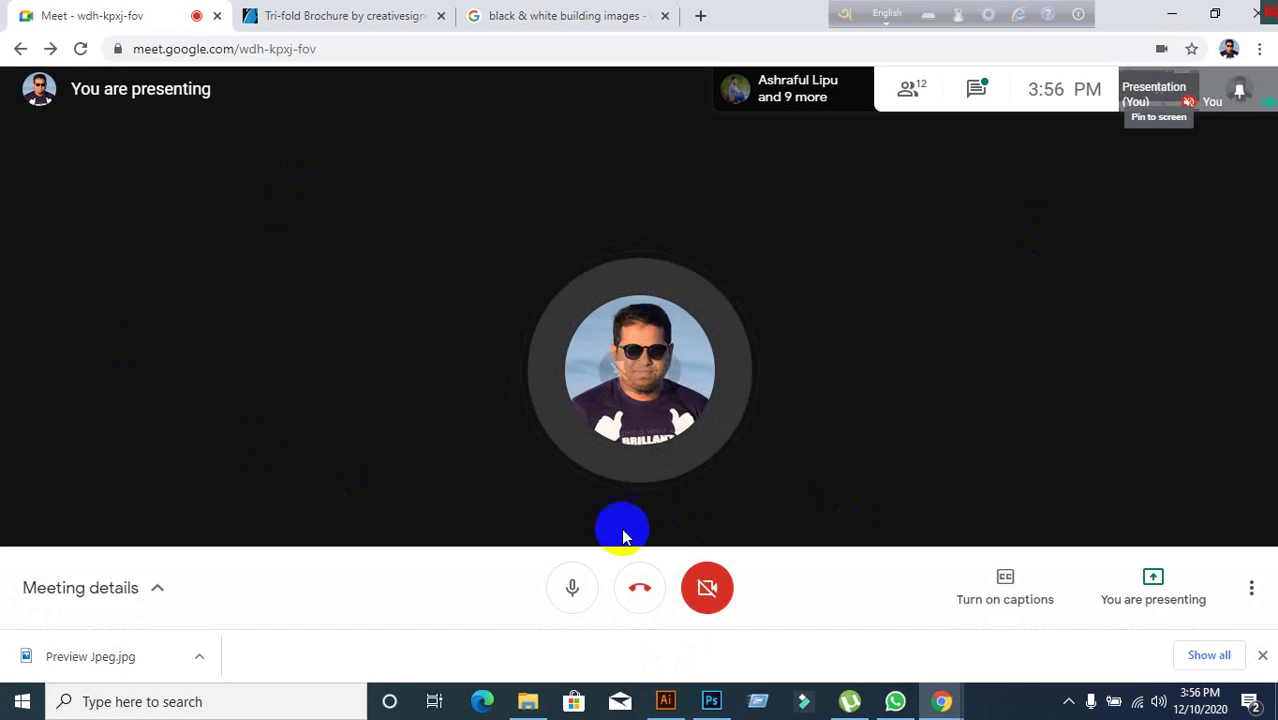
{"action": "left_click", "coordinate": [1133, 597]}
{"action": "left_click", "coordinate": [1143, 500]}
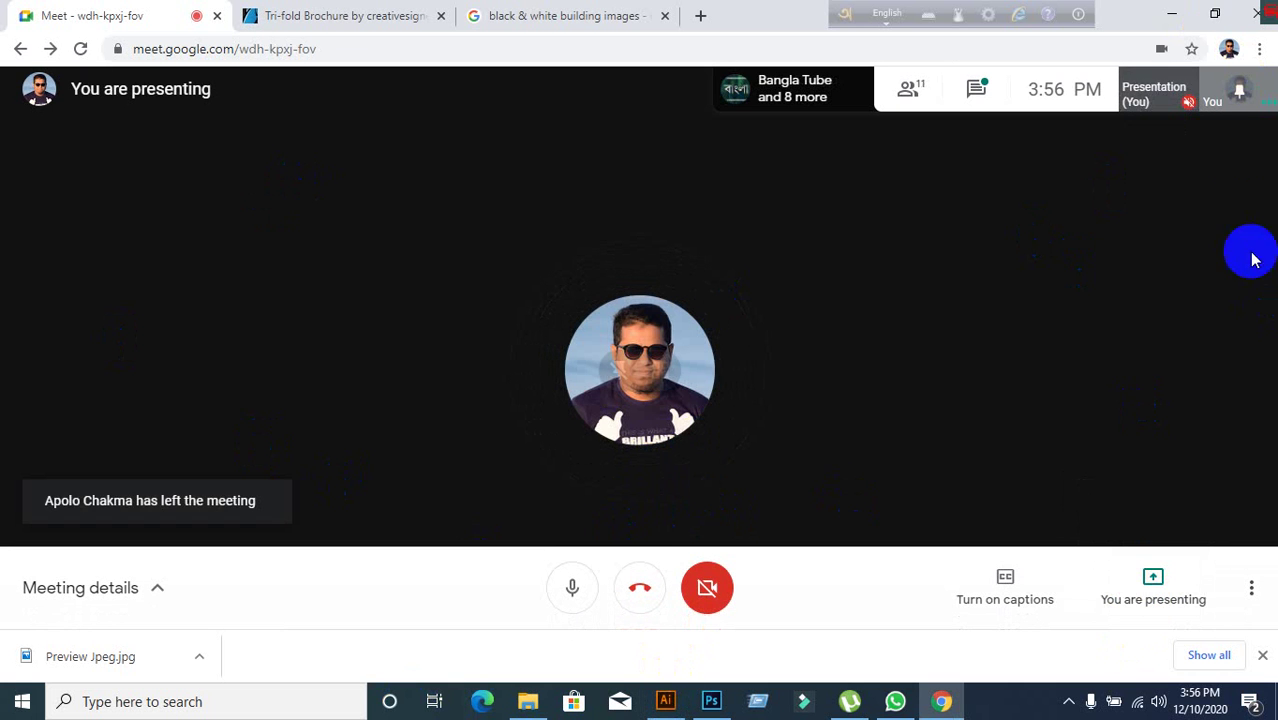
{"action": "left_click", "coordinate": [1171, 15]}
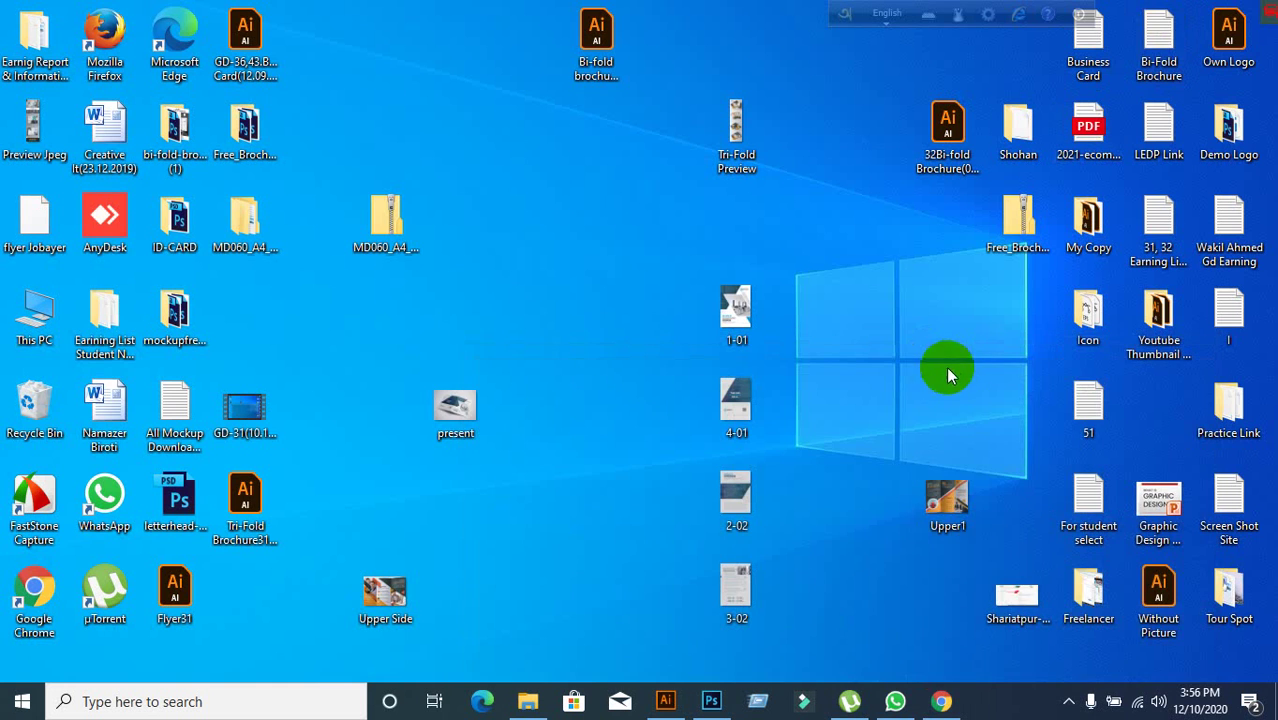
{"action": "left_click", "coordinate": [942, 703]}
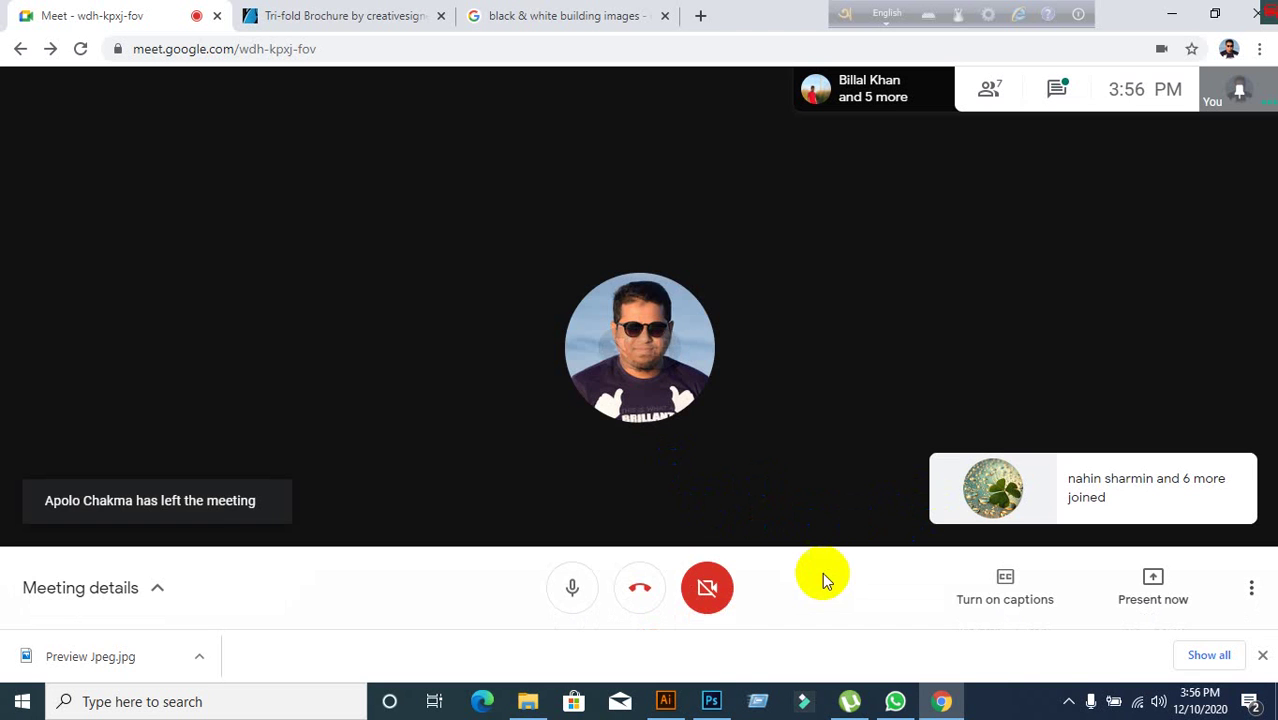
{"action": "left_click", "coordinate": [1172, 15]}
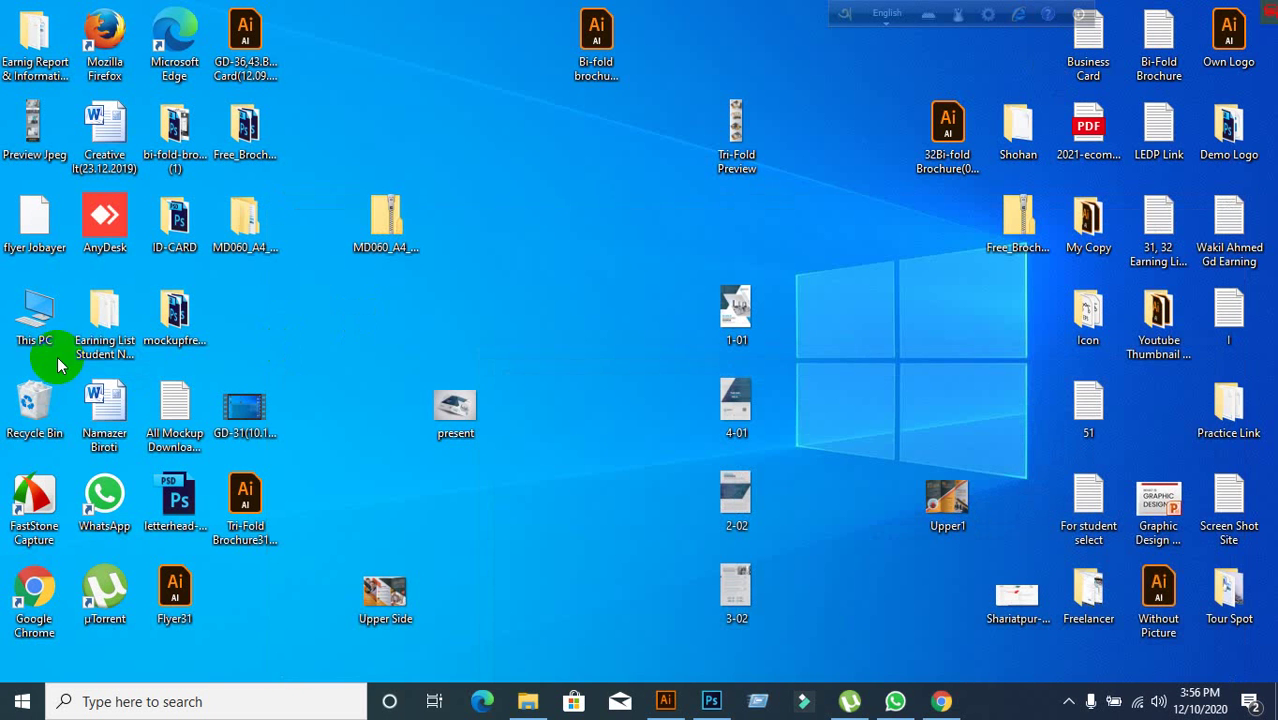